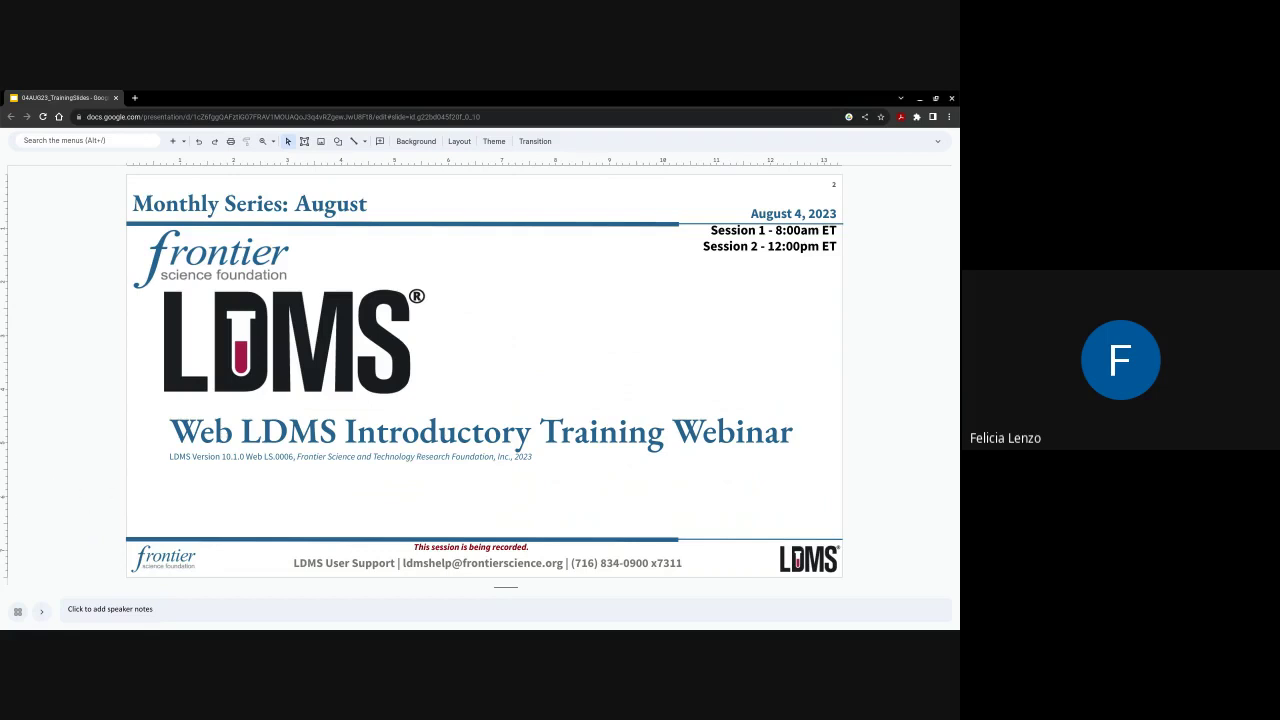
Advance from slide 2 to slide 3, the Agenda listing LDMS topics through Reports
key(Down)
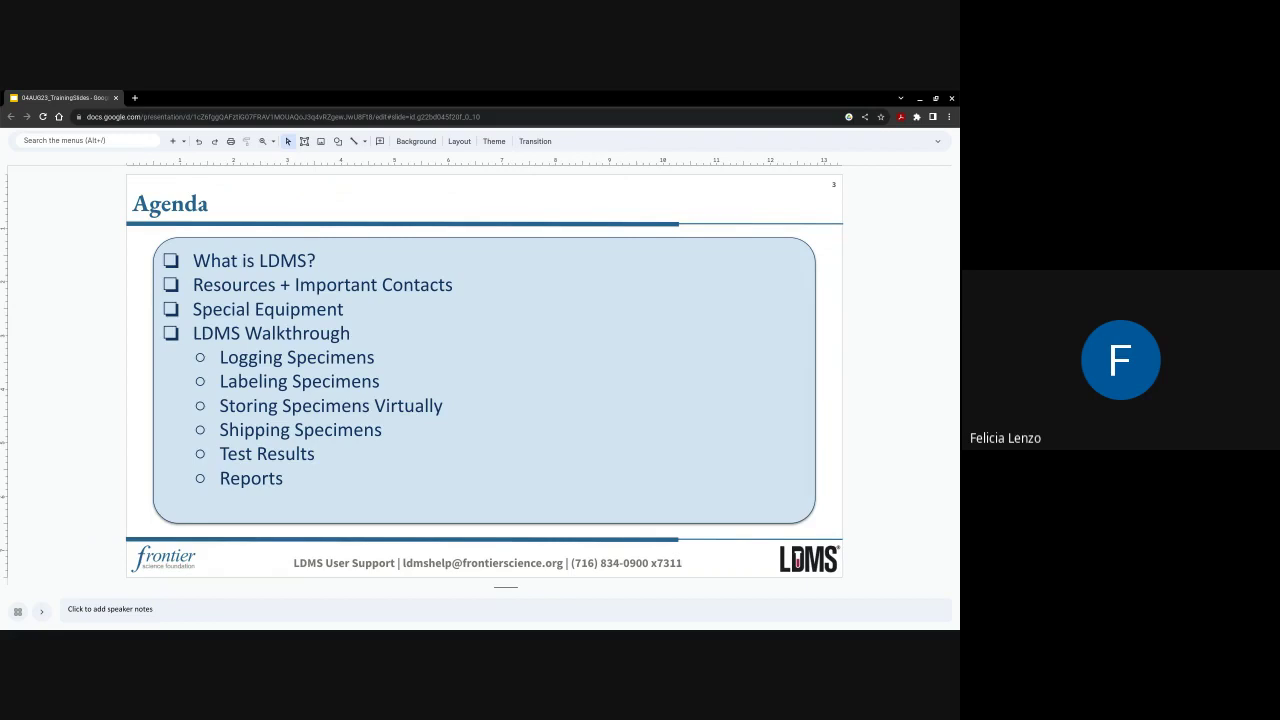
Advance from the Agenda to slide 4, 'LDMS Overview', covering Frontier Science Foundation
key(Page_Down)
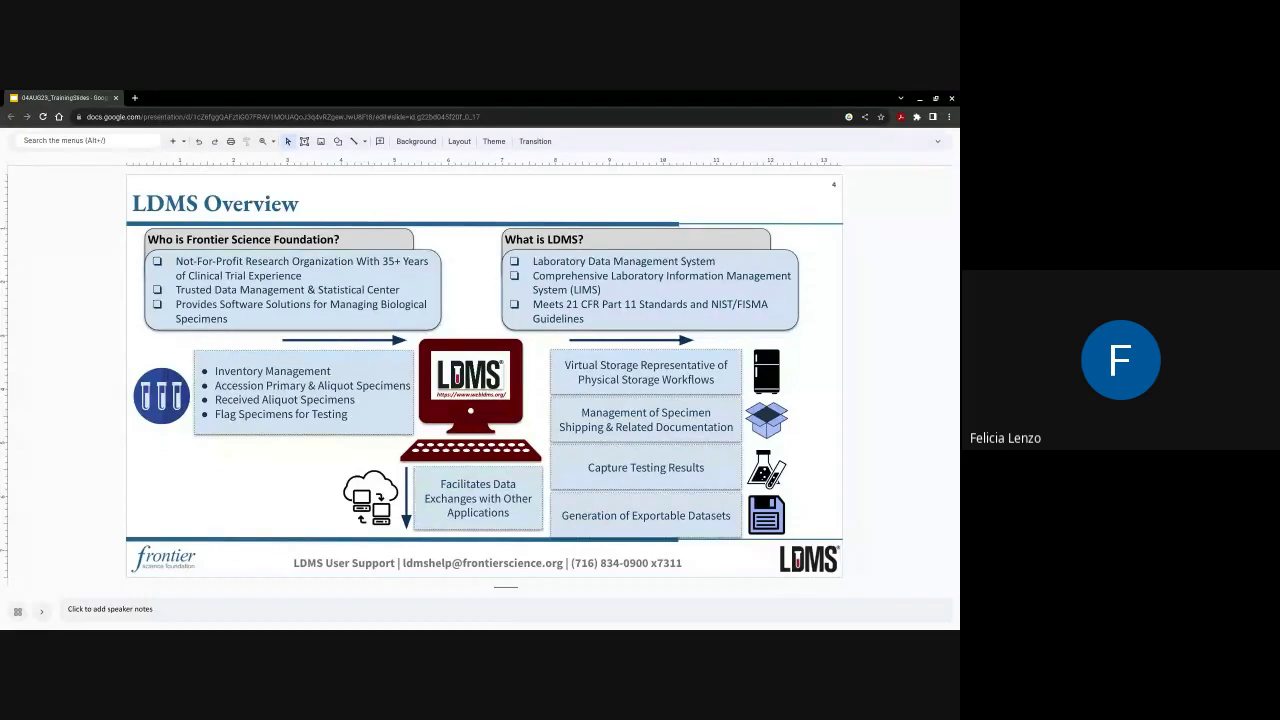
mouse_move(480, 628)
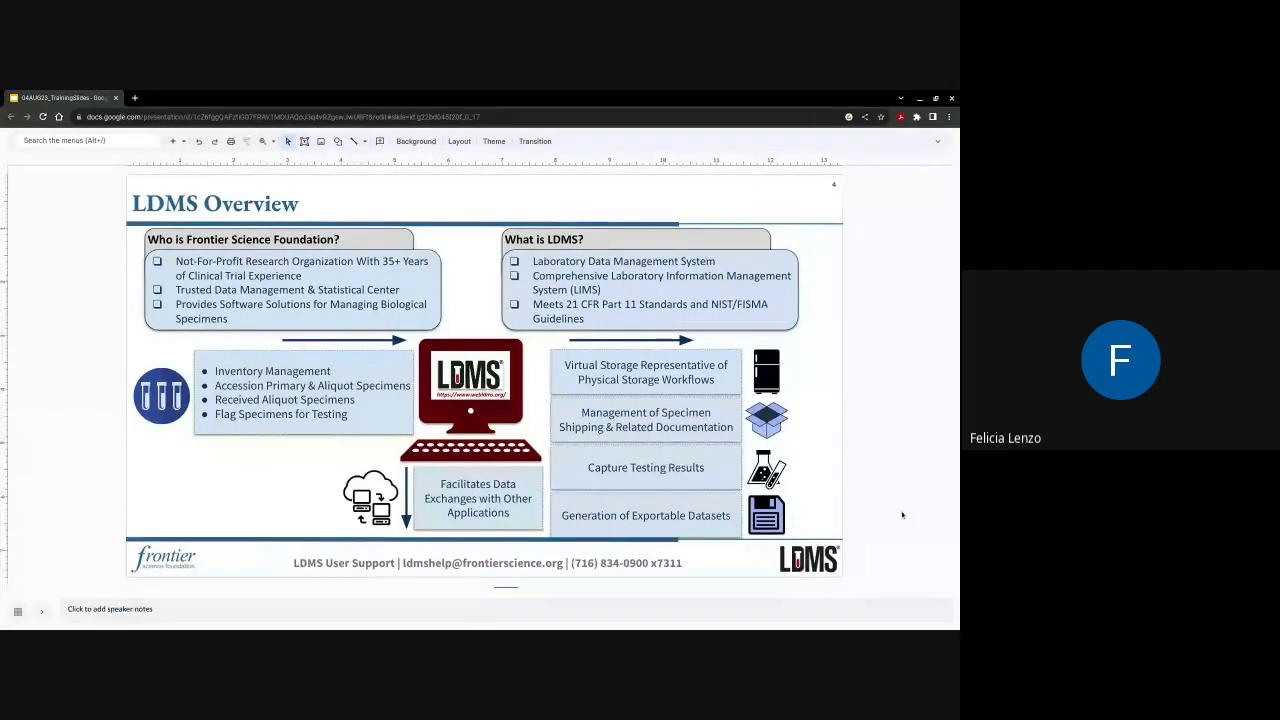
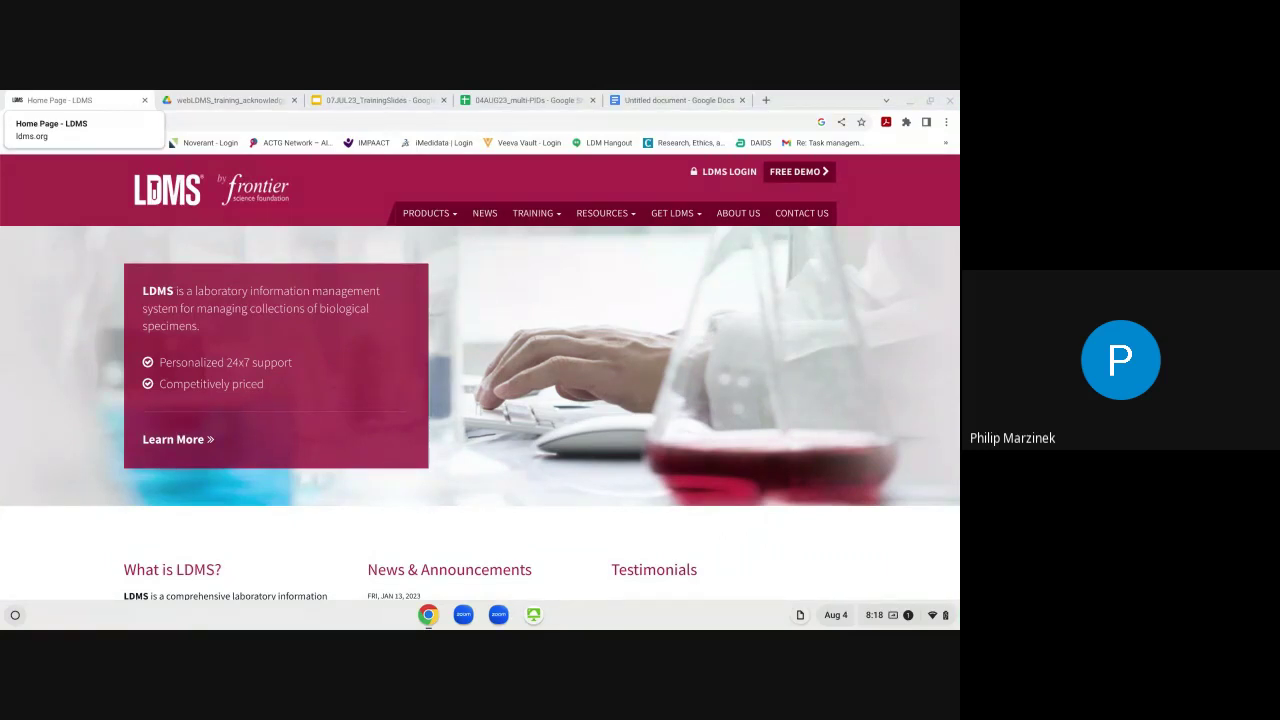
Open the WebLDMS login page from the LDMS LOGIN link on ldms.org
click(745, 175)
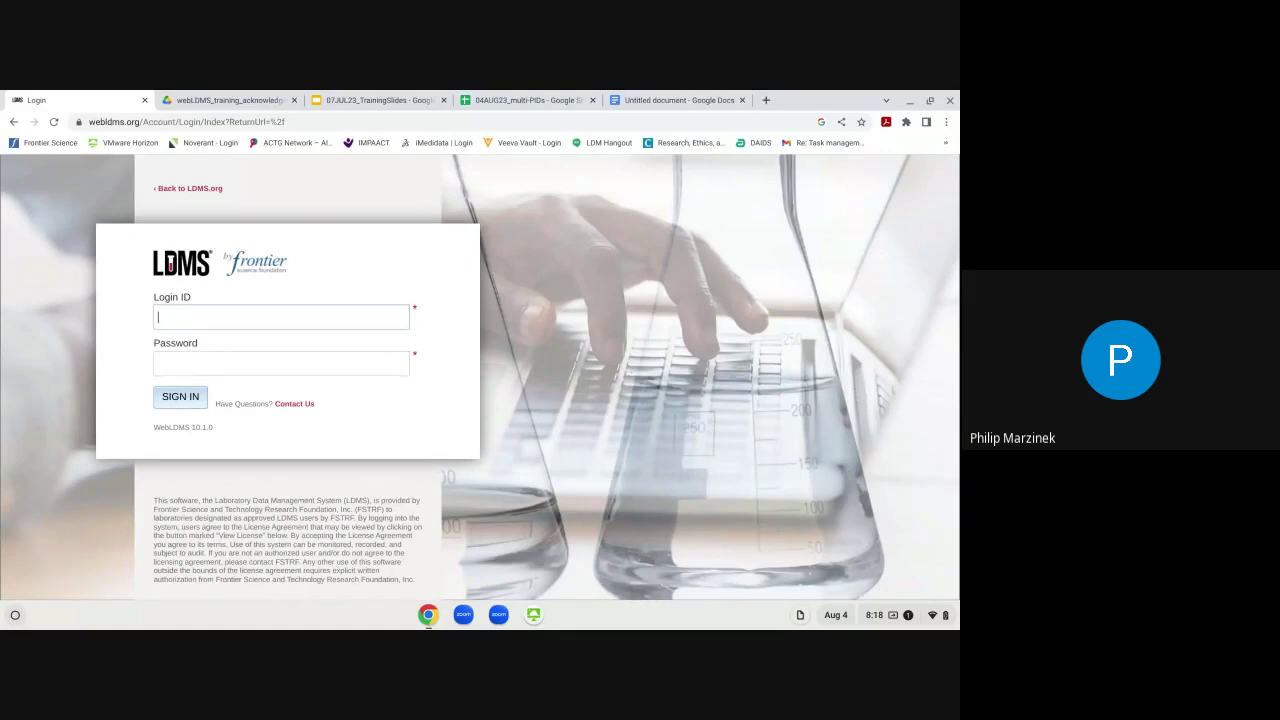
Sign in to WebLDMS with the user's login ID and account password
click(229, 316)
key(Tab)
text(••••••••••)
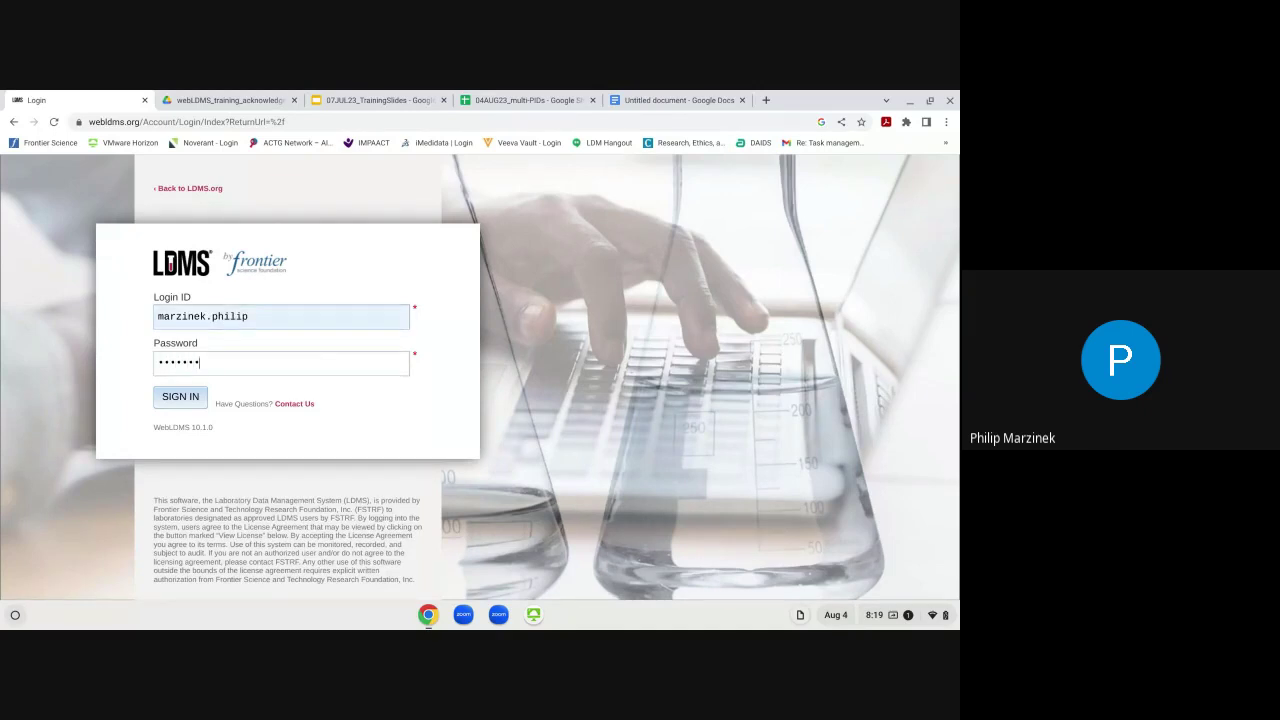
text(••••)
key(Return)
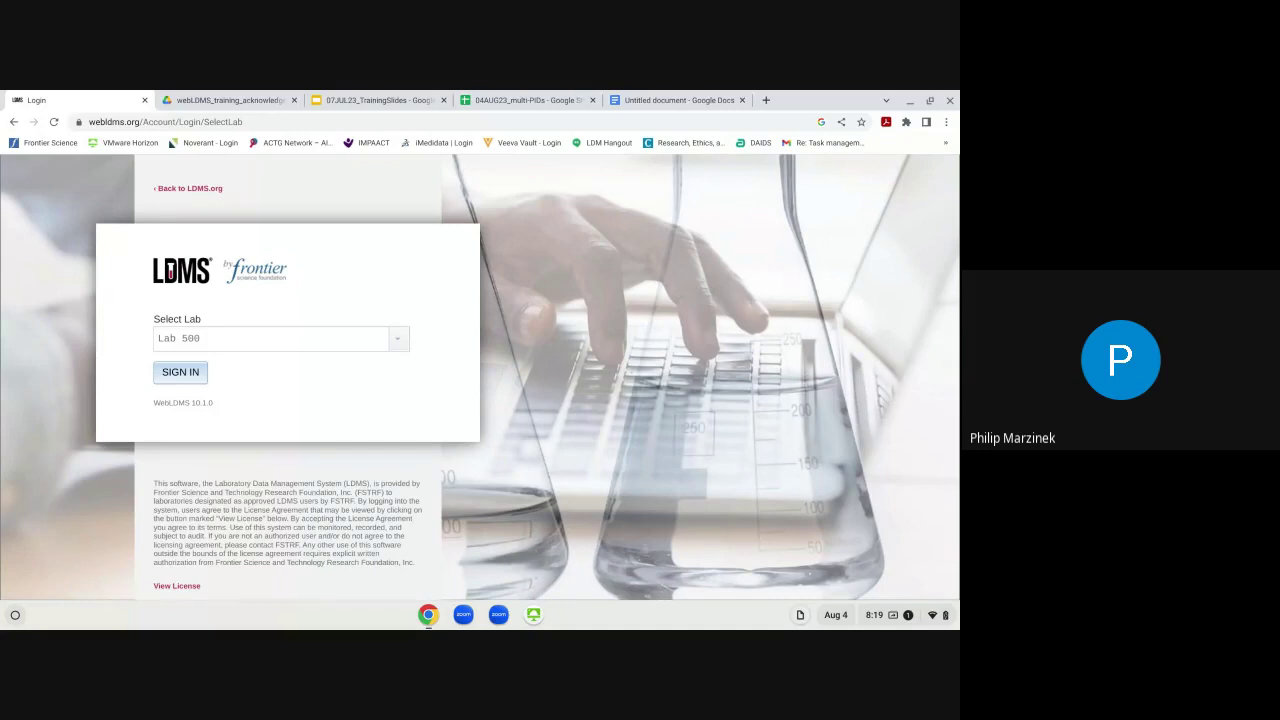
Read the enlarged training acknowledgement PDF, then return to the Select Lab page
click(232, 101)
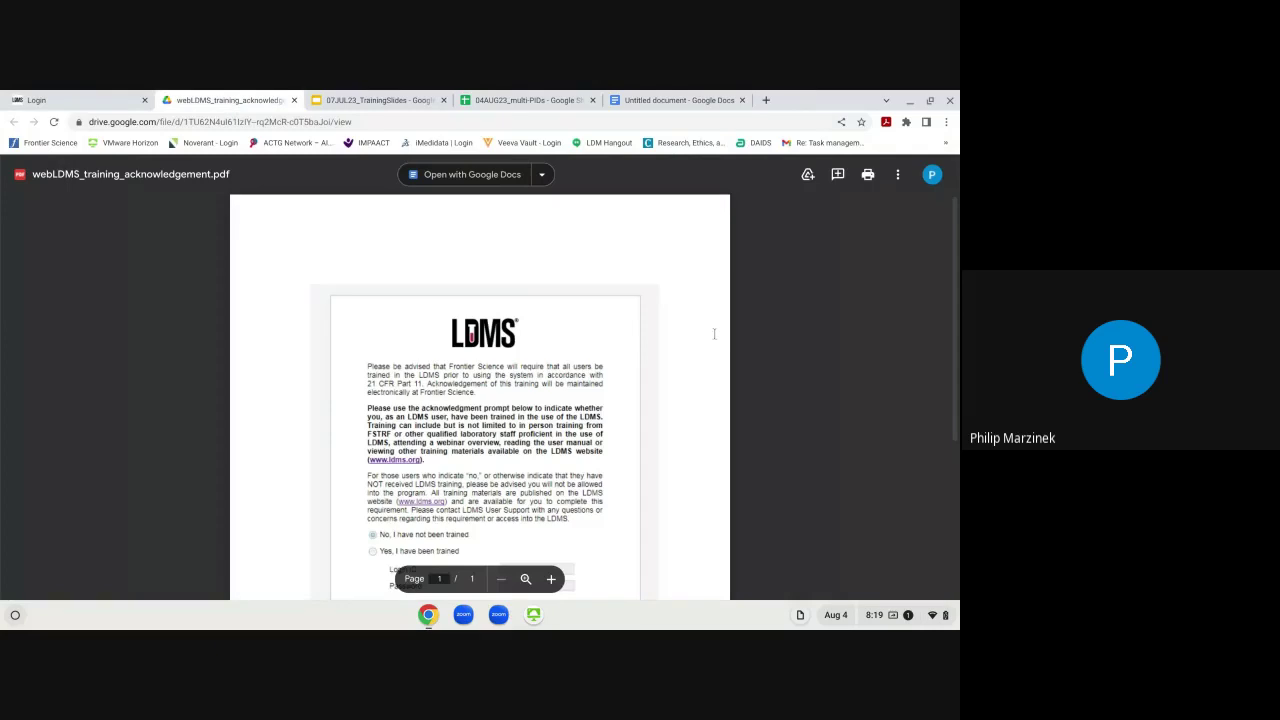
scroll(722, 352, down, 1)
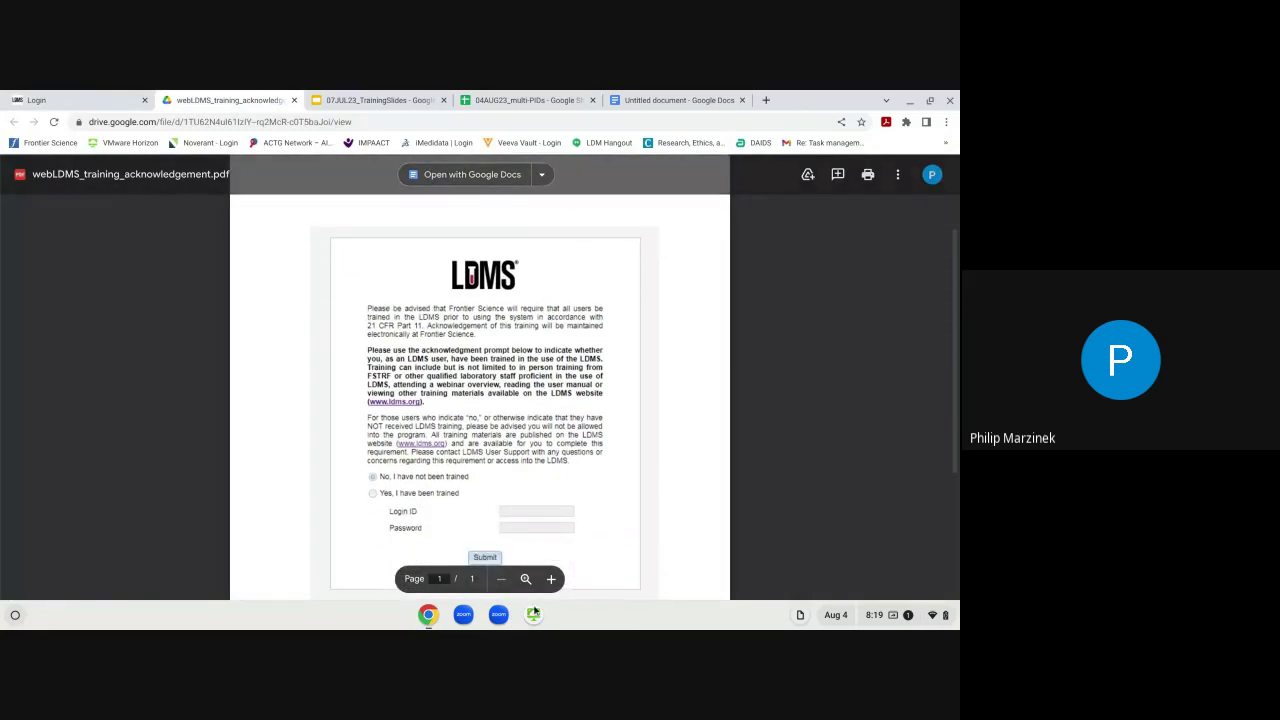
click(551, 580)
click(551, 580)
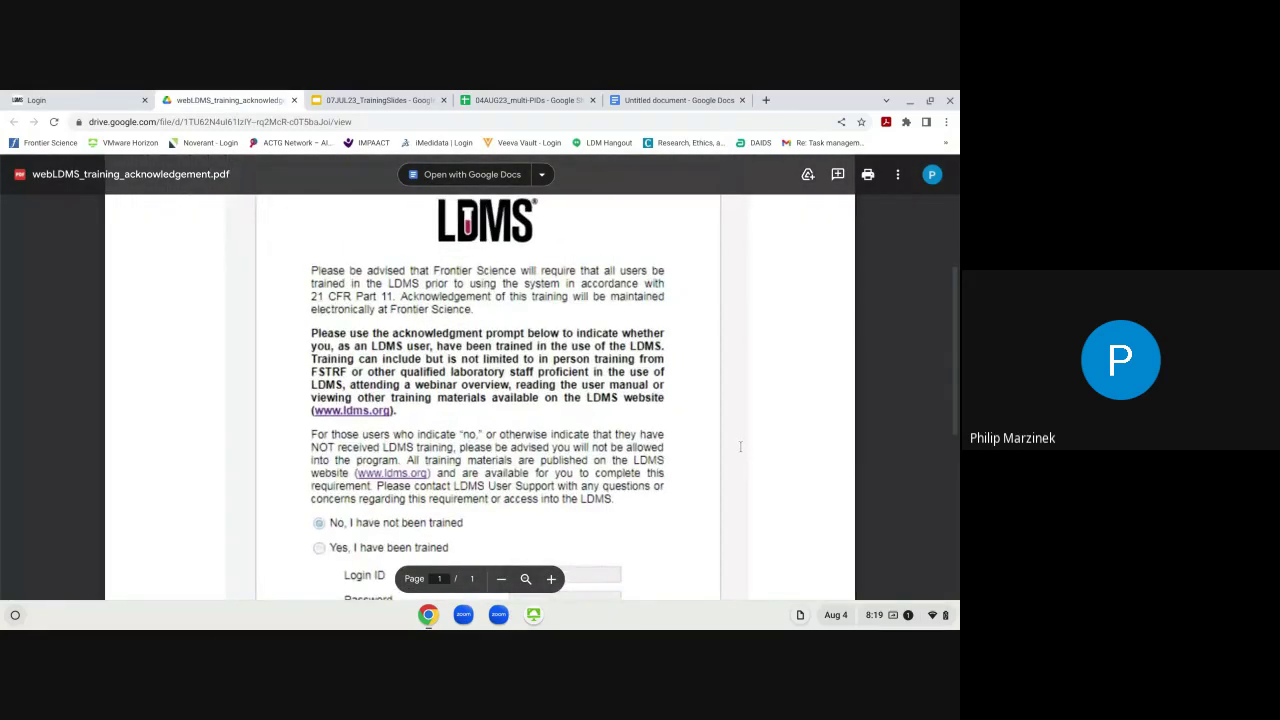
scroll(740, 446, down, 1)
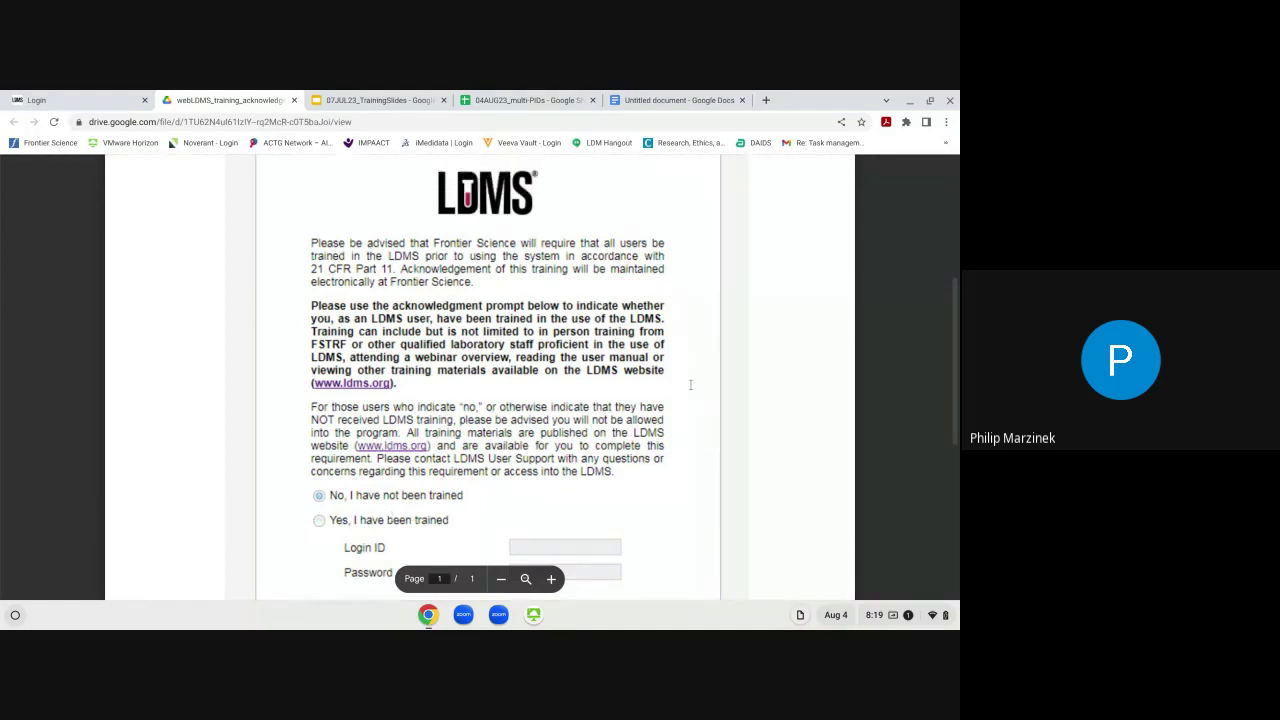
click(85, 99)
Select Lab 9999 from the lab list and sign in to it
click(398, 338)
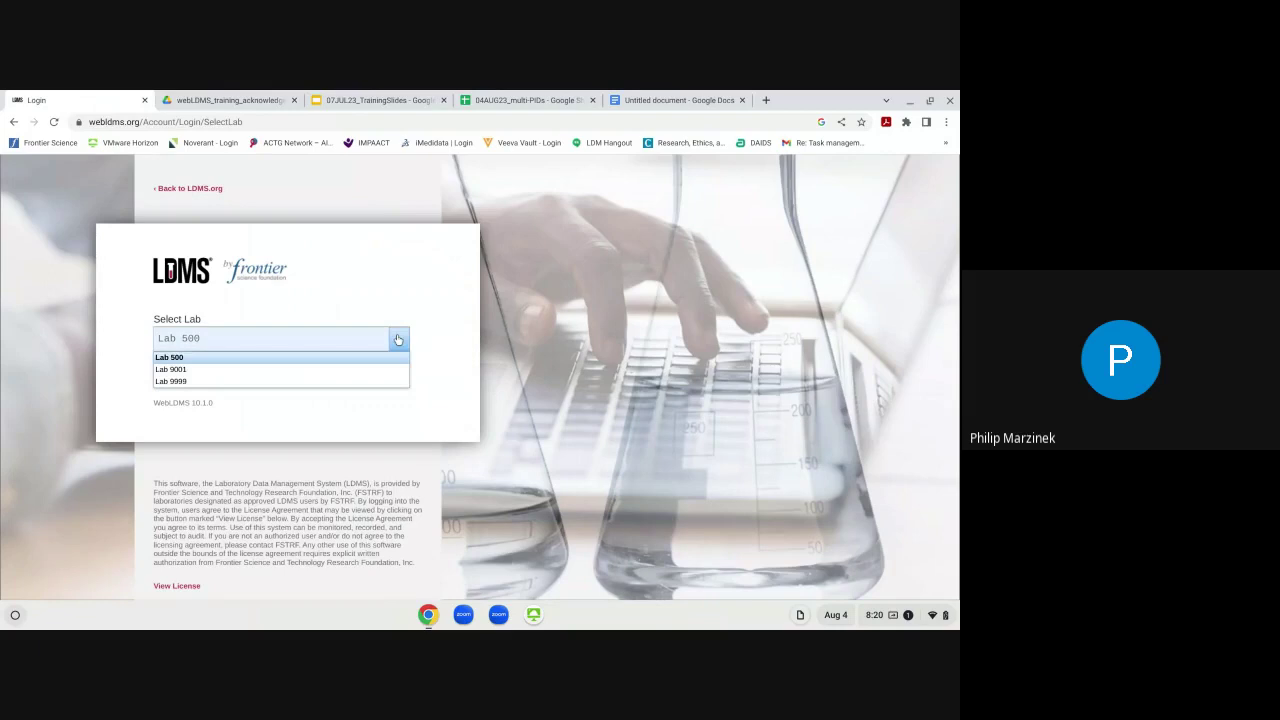
click(199, 381)
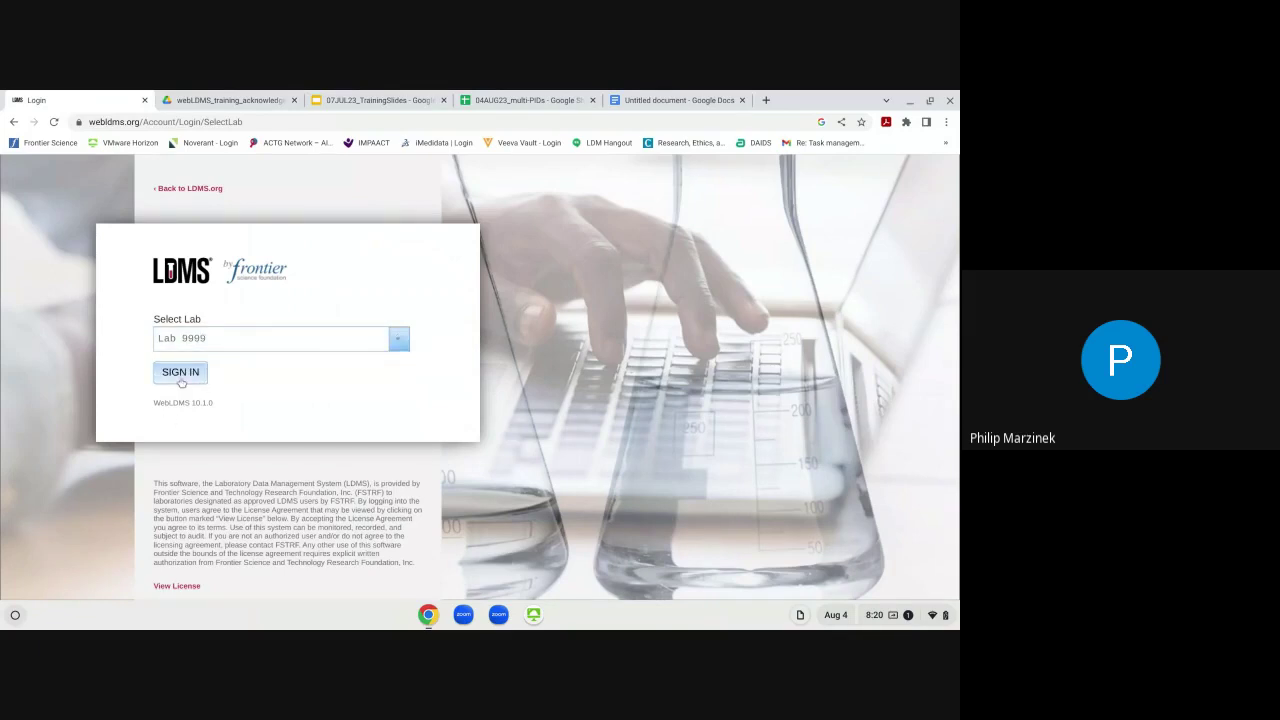
click(181, 377)
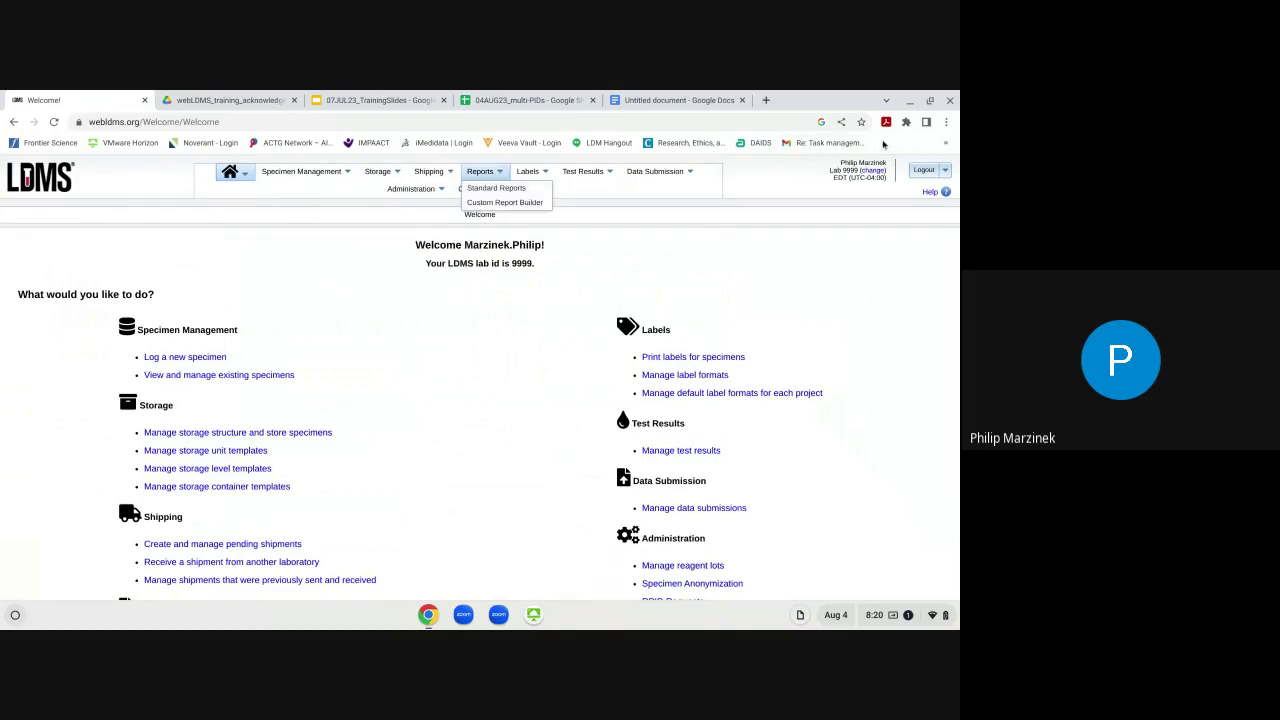
click(946, 121)
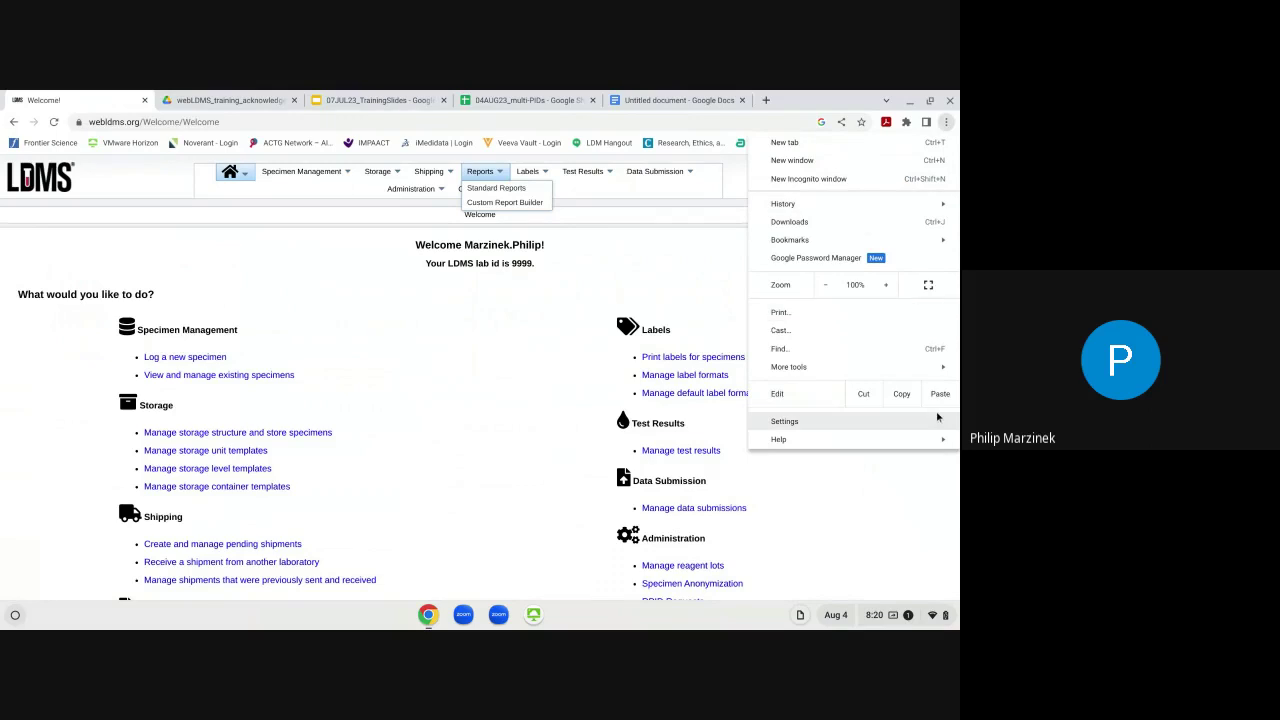
click(886, 285)
click(886, 285)
click(886, 285)
click(886, 285)
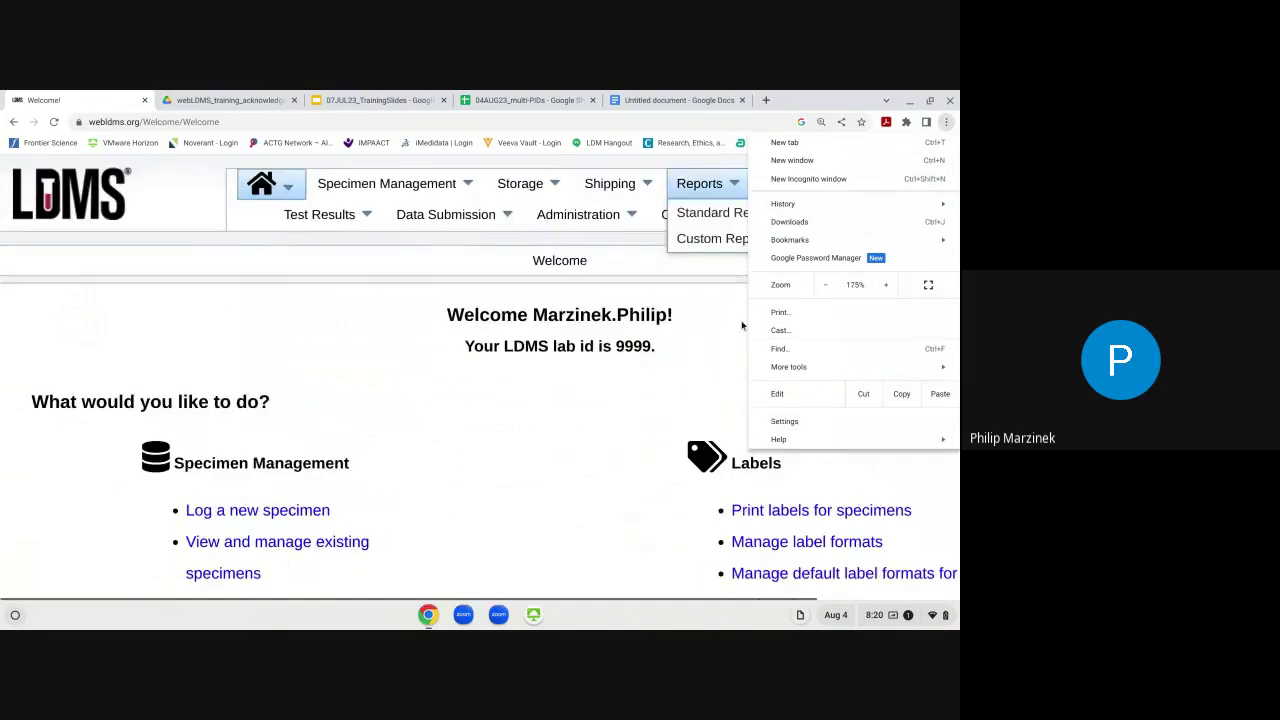
click(734, 327)
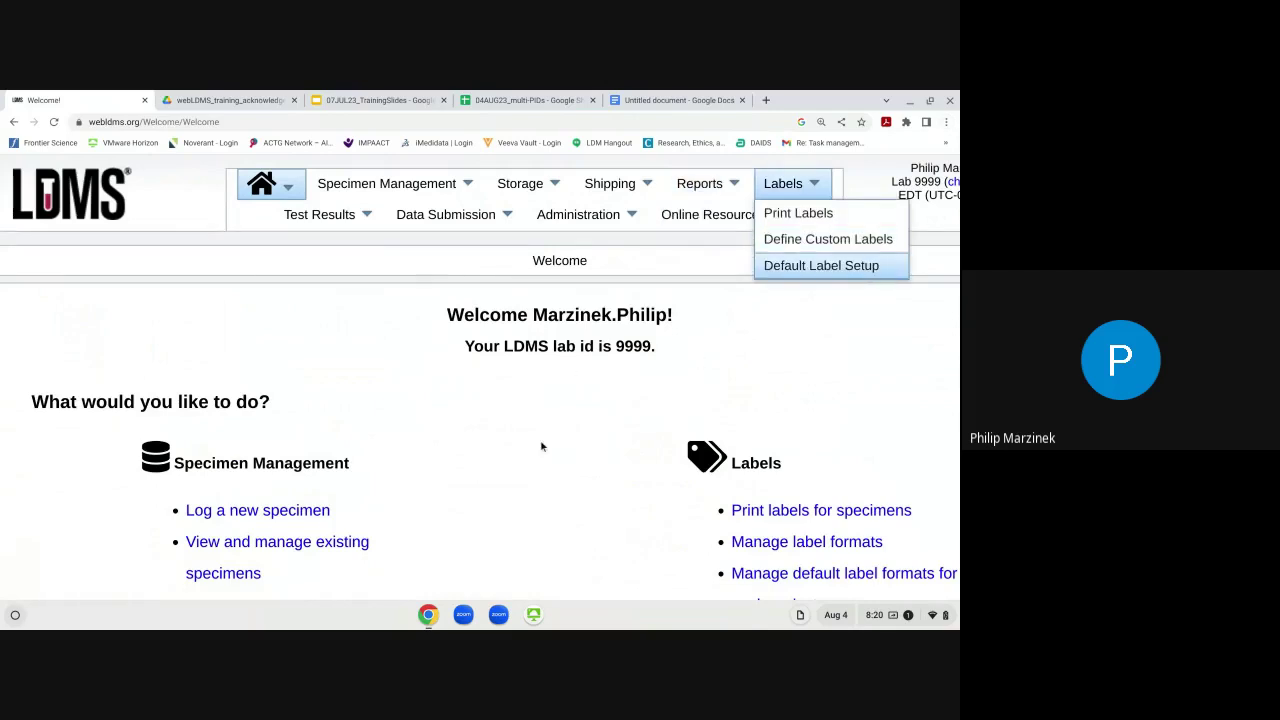
click(509, 515)
drag(552, 600, 690, 600)
click(553, 214)
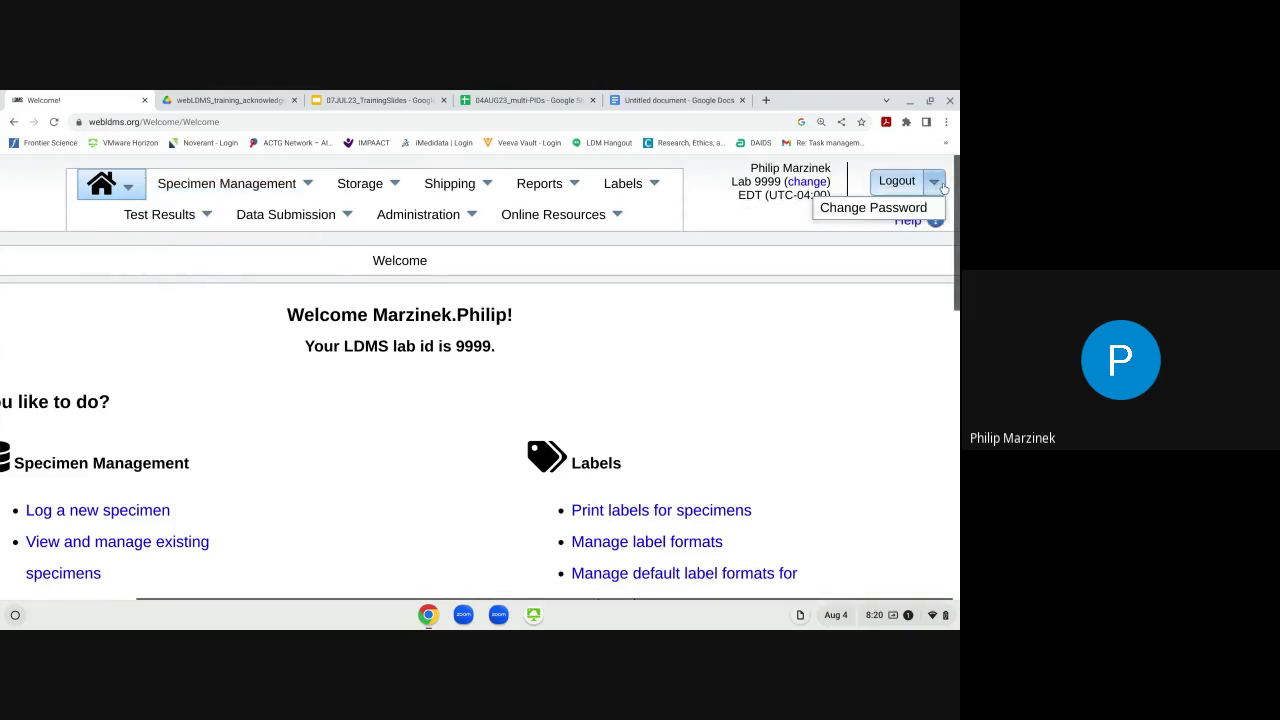
click(939, 186)
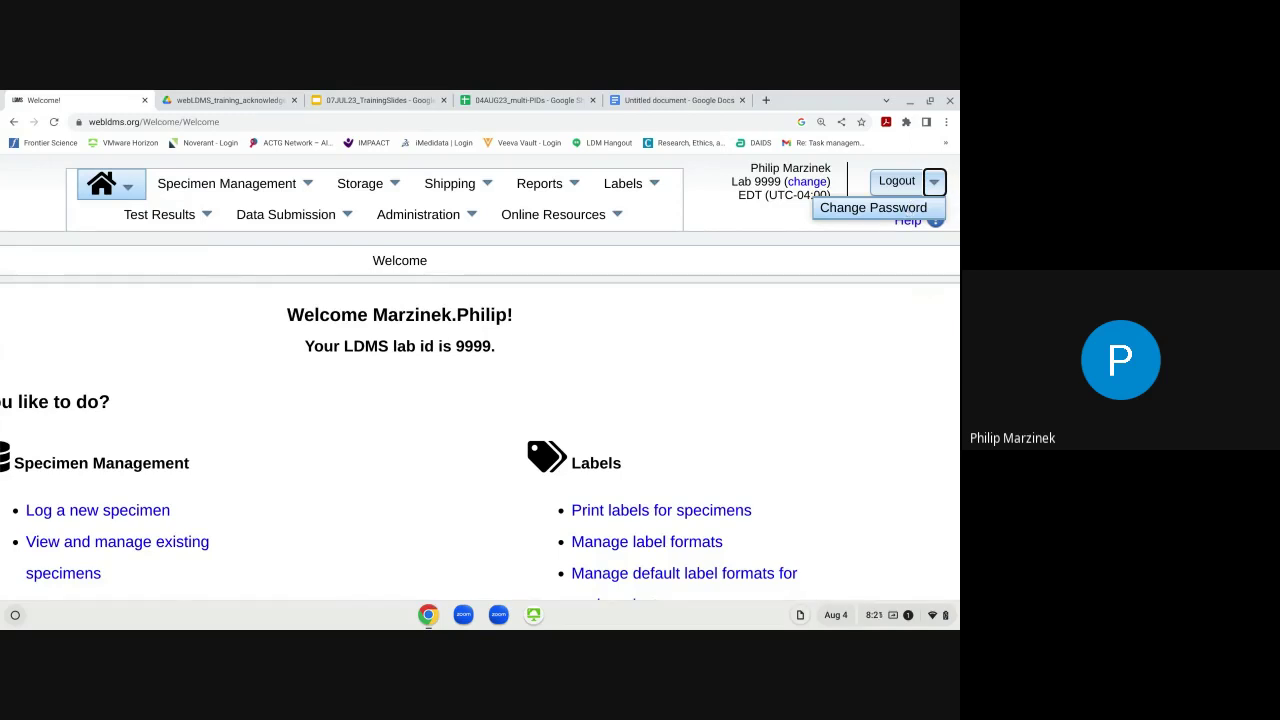
click(819, 300)
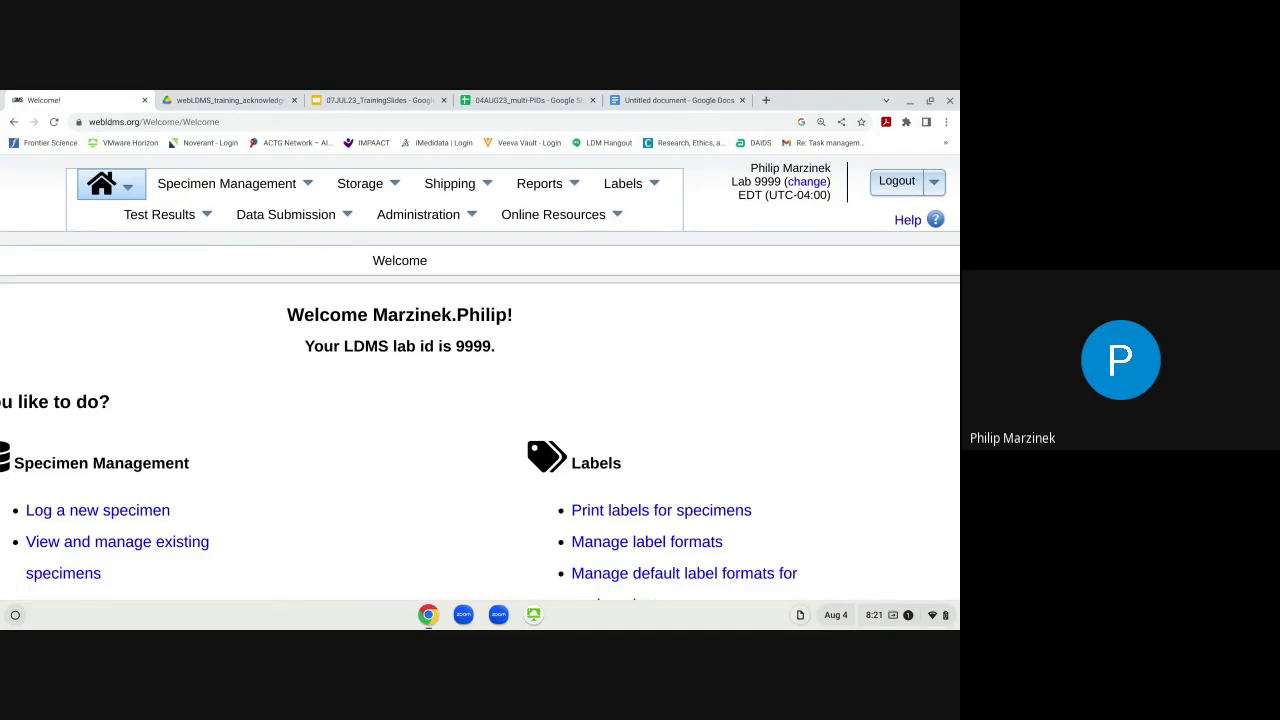
click(821, 122)
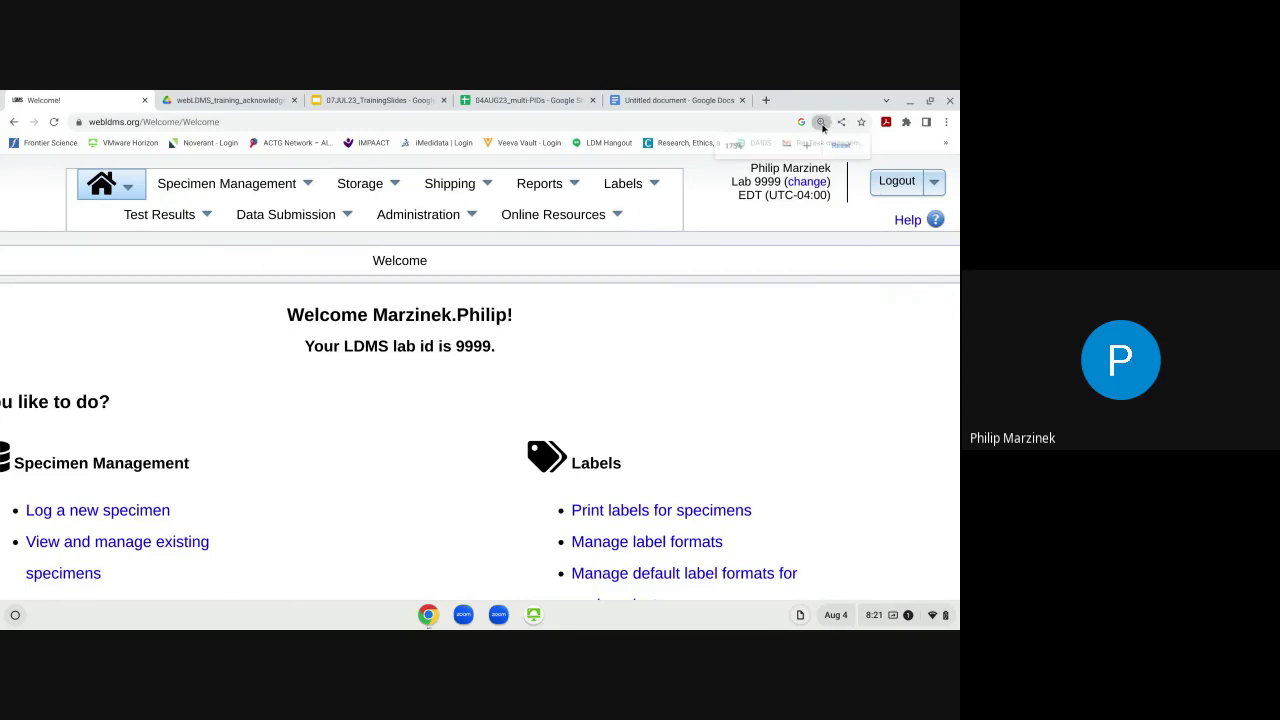
click(787, 147)
click(787, 147)
click(787, 147)
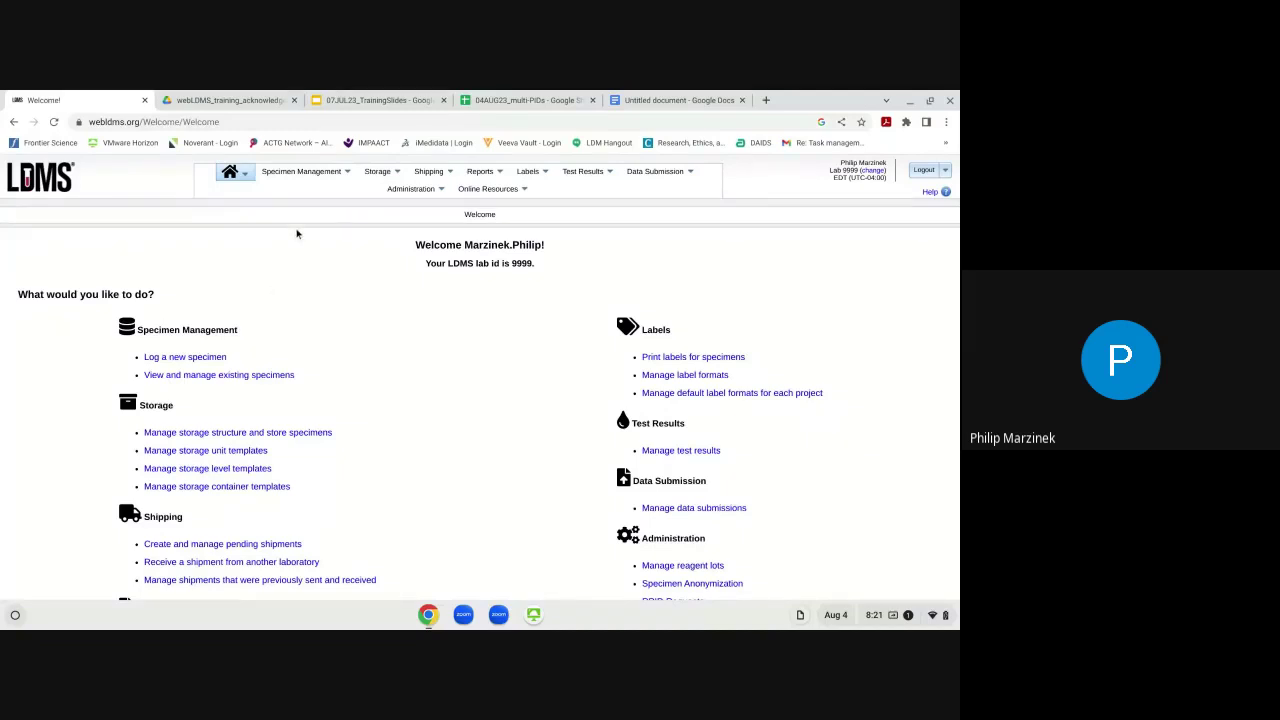
Zoom the Welcome page in one level and show the Administration menu with Lab Settings
mouse_move(355, 173)
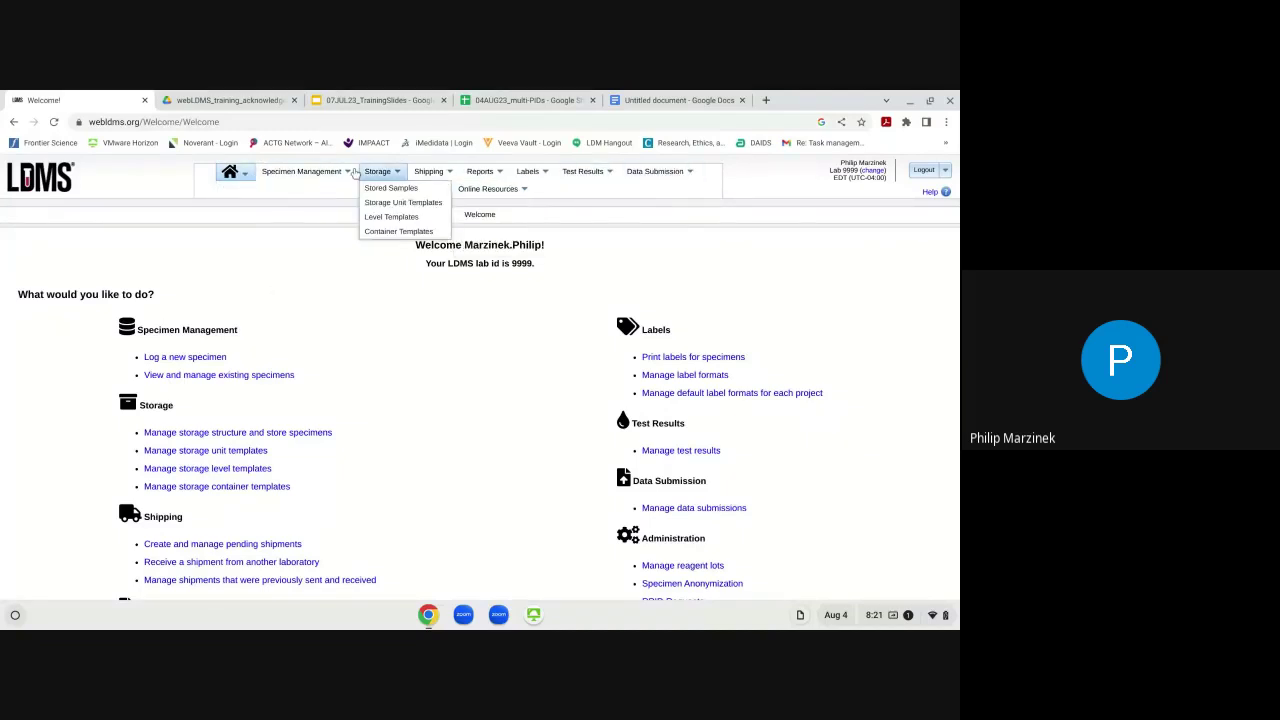
mouse_move(272, 174)
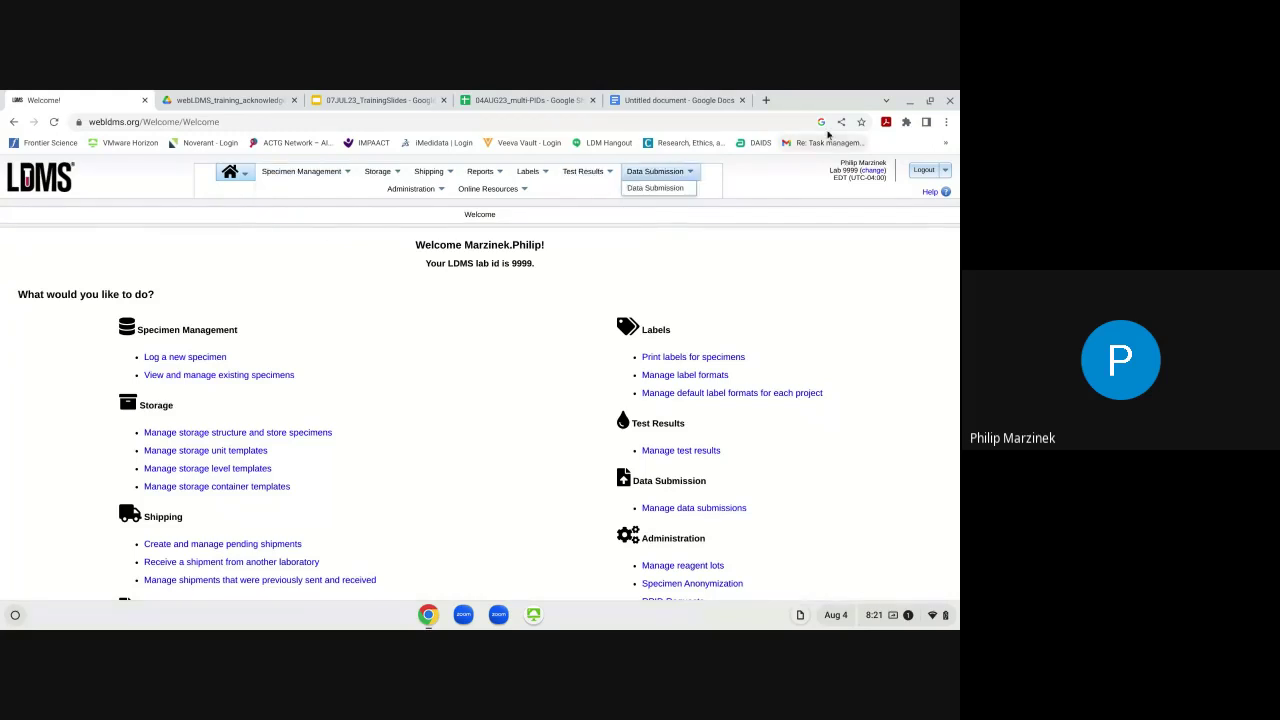
click(946, 122)
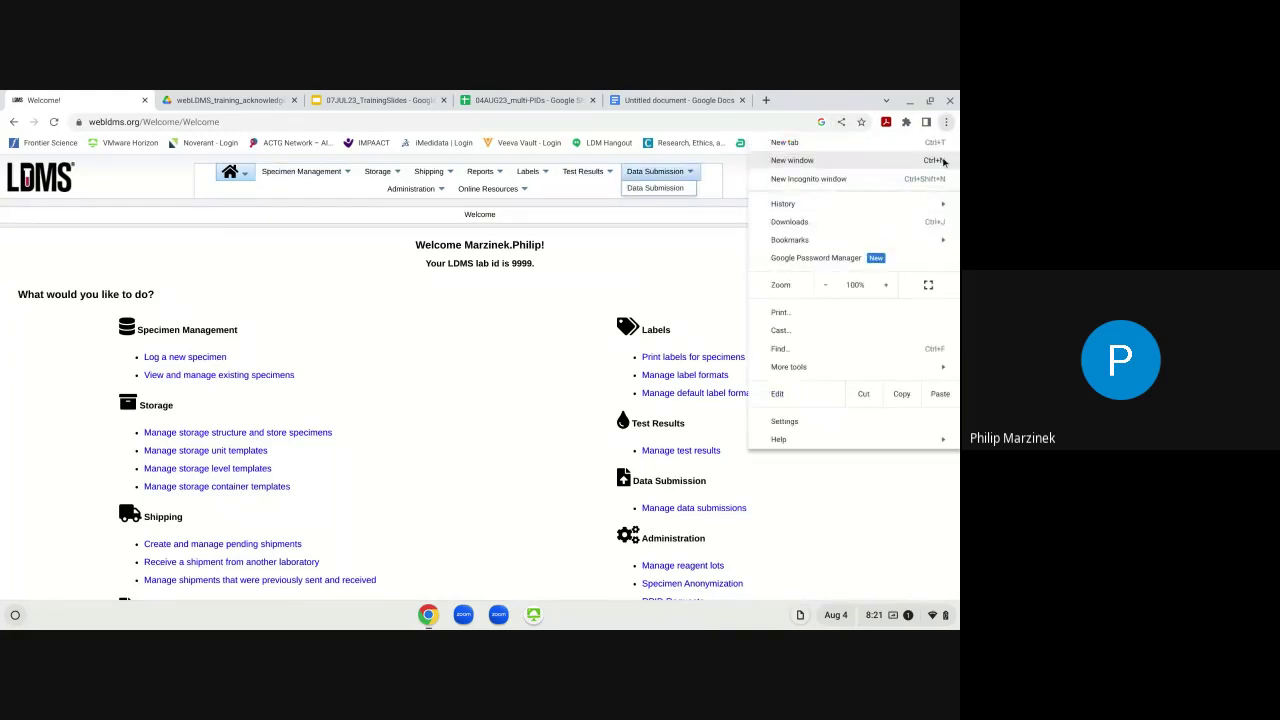
click(887, 287)
click(645, 172)
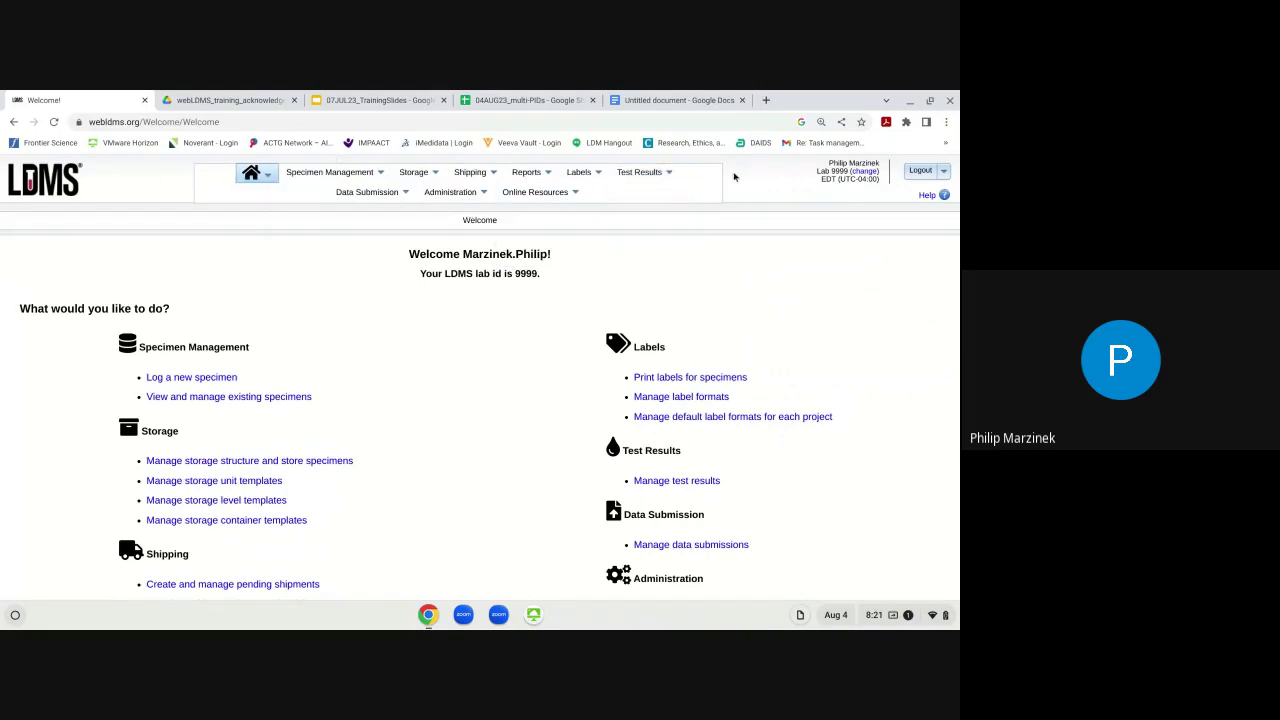
mouse_move(358, 179)
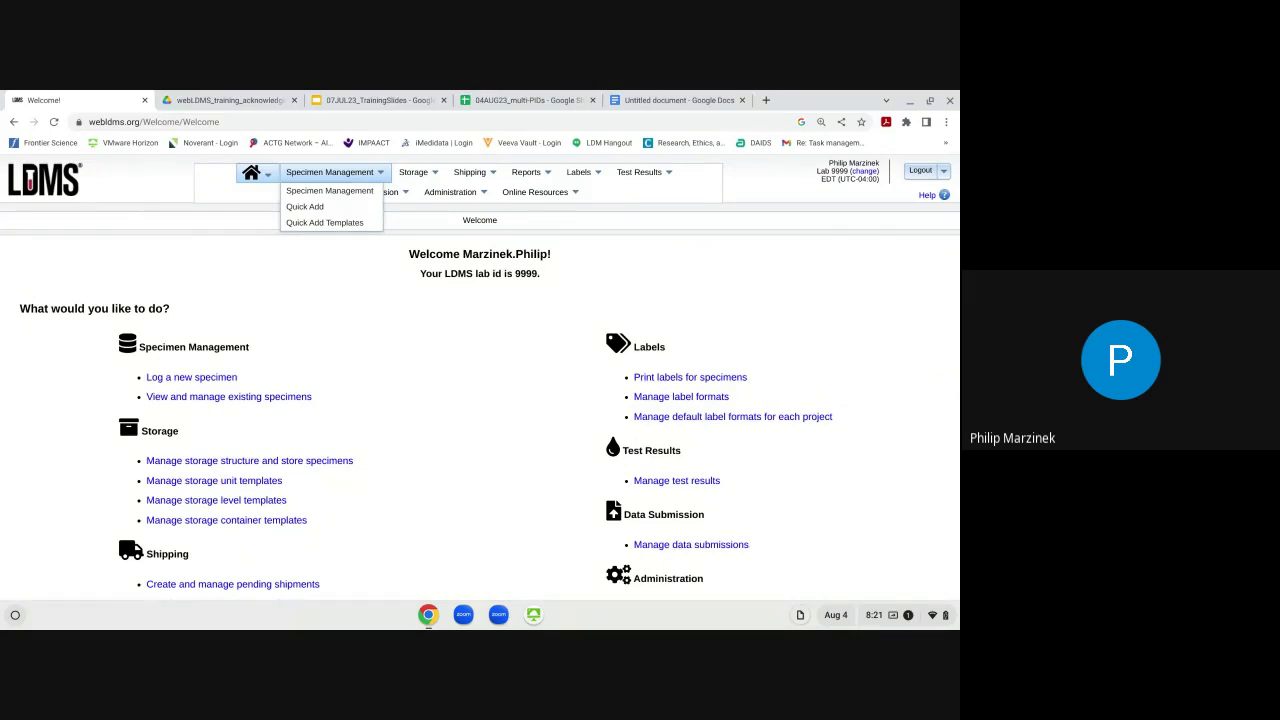
mouse_move(423, 178)
mouse_move(473, 177)
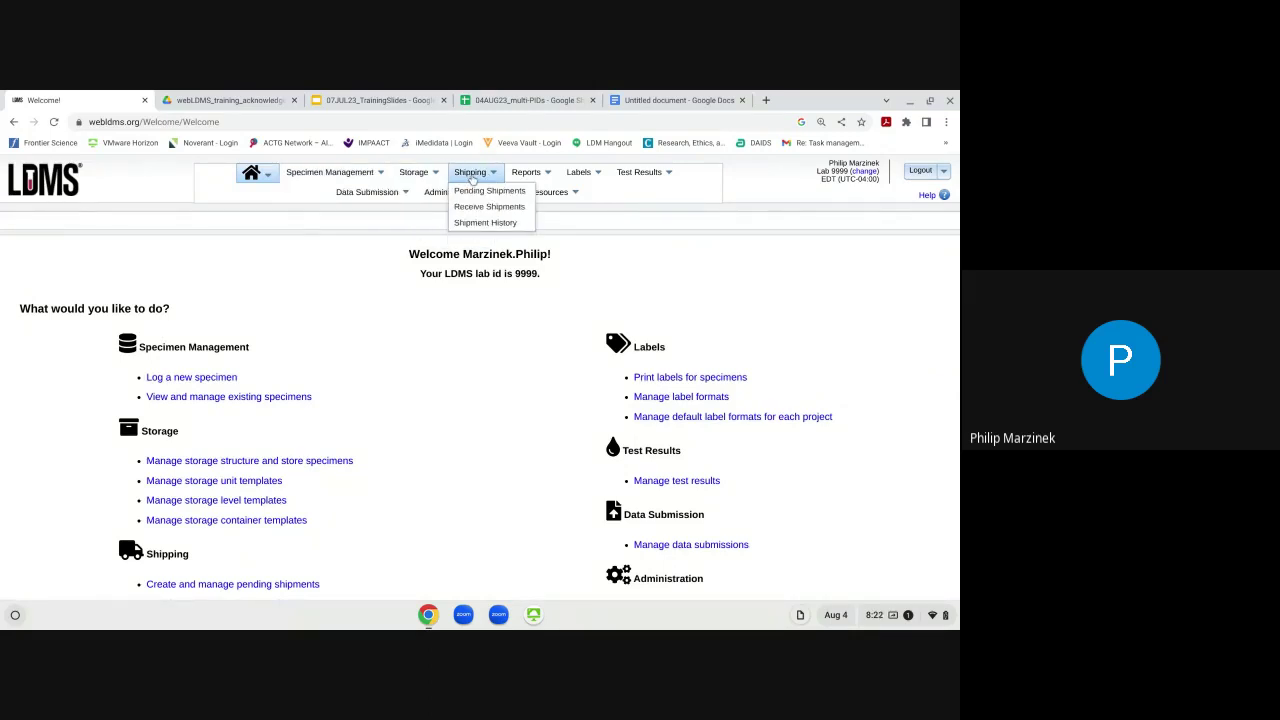
mouse_move(522, 178)
mouse_move(584, 177)
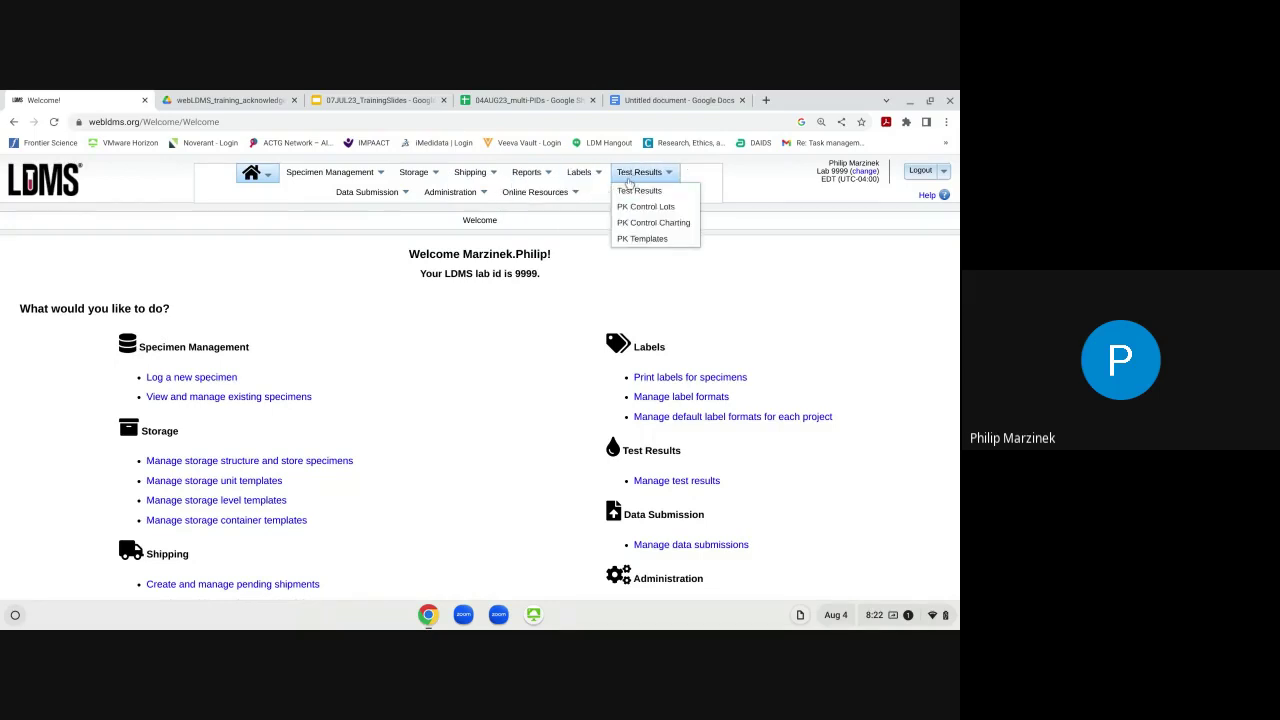
mouse_move(544, 199)
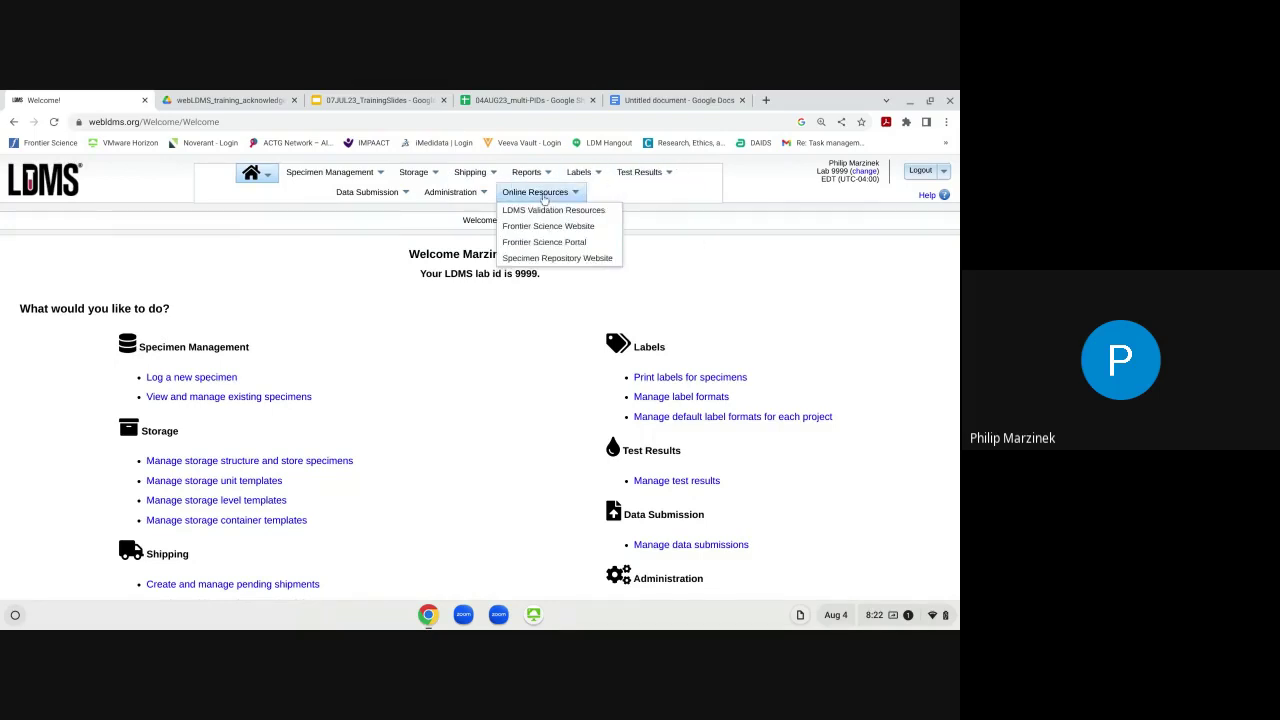
mouse_move(442, 201)
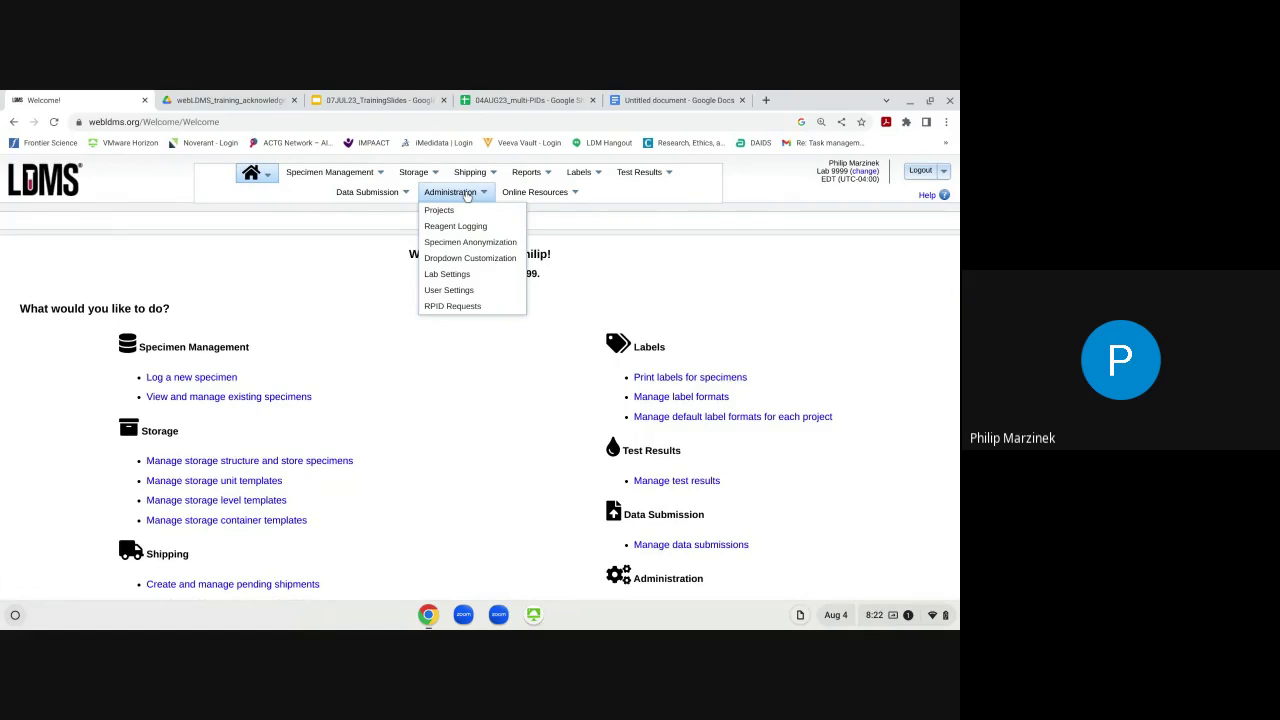
Open Lab Settings and enlarge the page to 150%
click(454, 274)
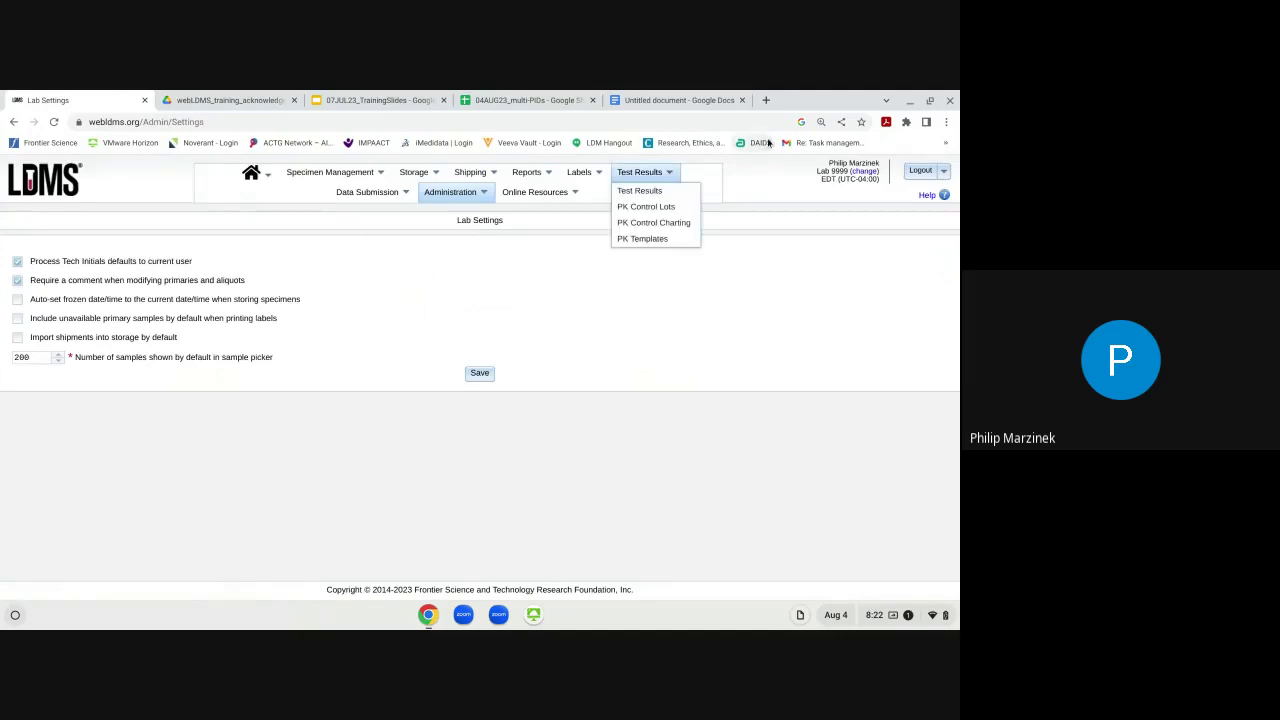
click(821, 122)
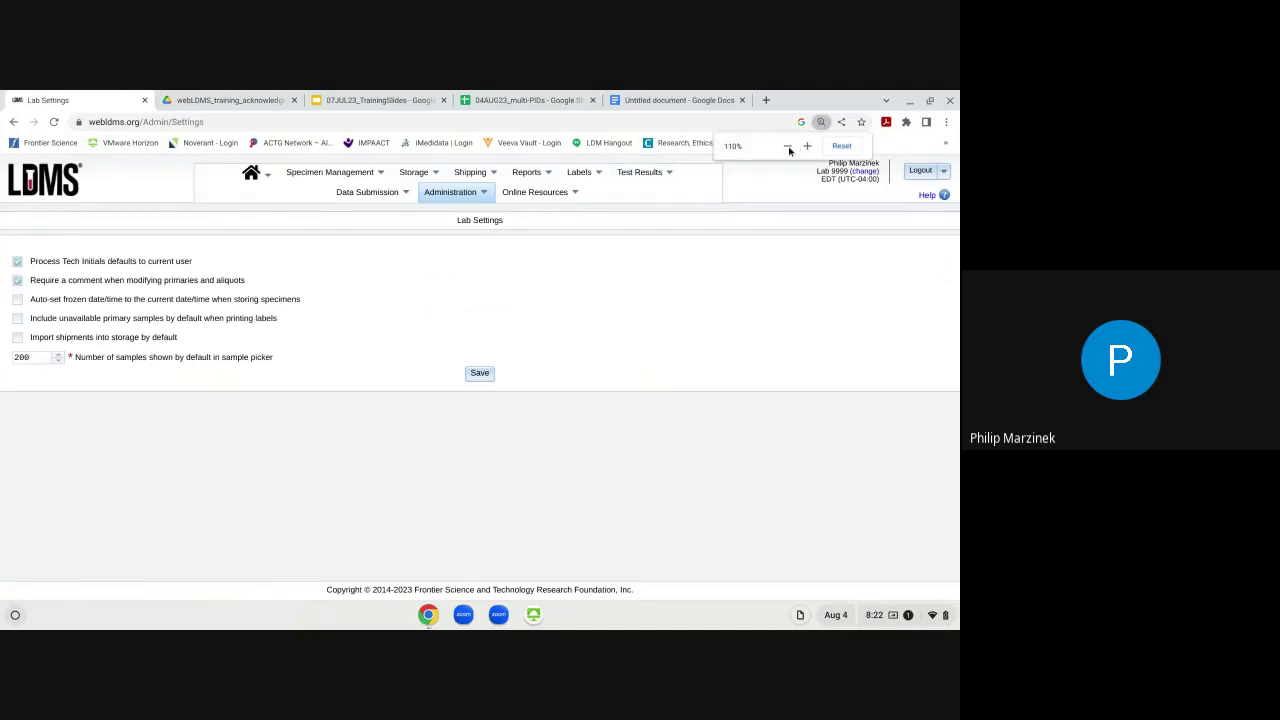
click(807, 146)
click(807, 146)
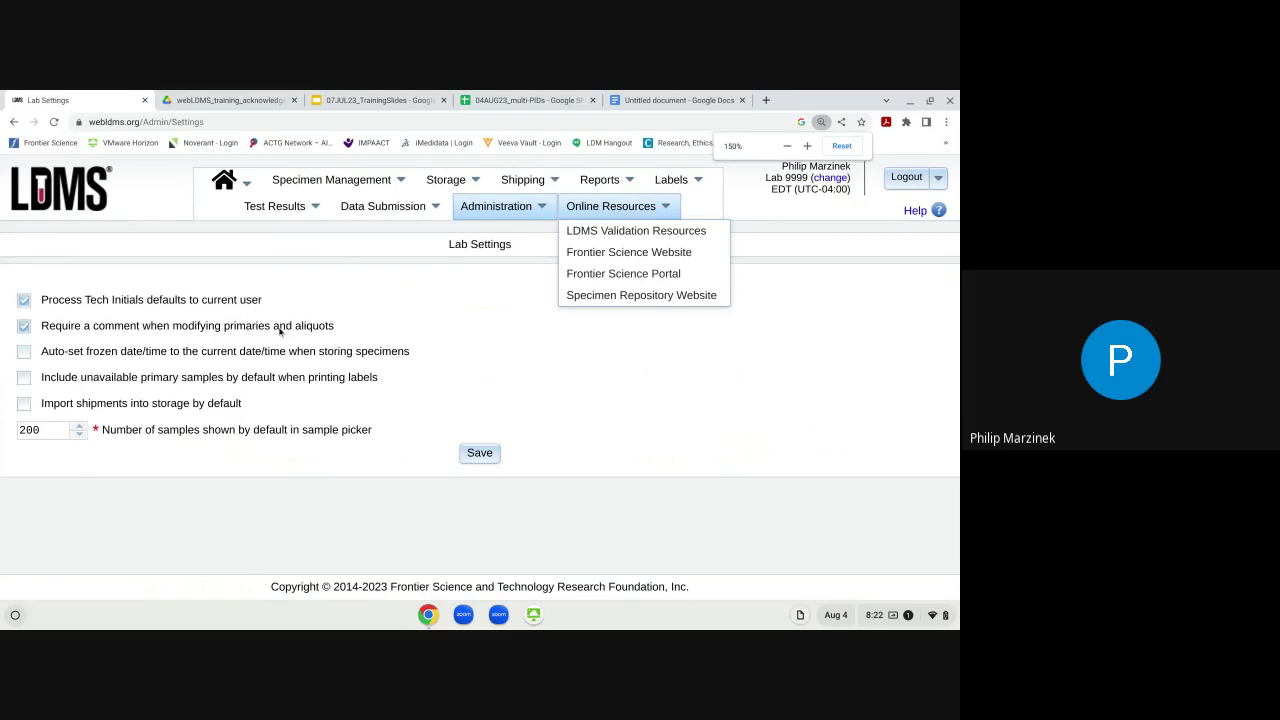
click(295, 288)
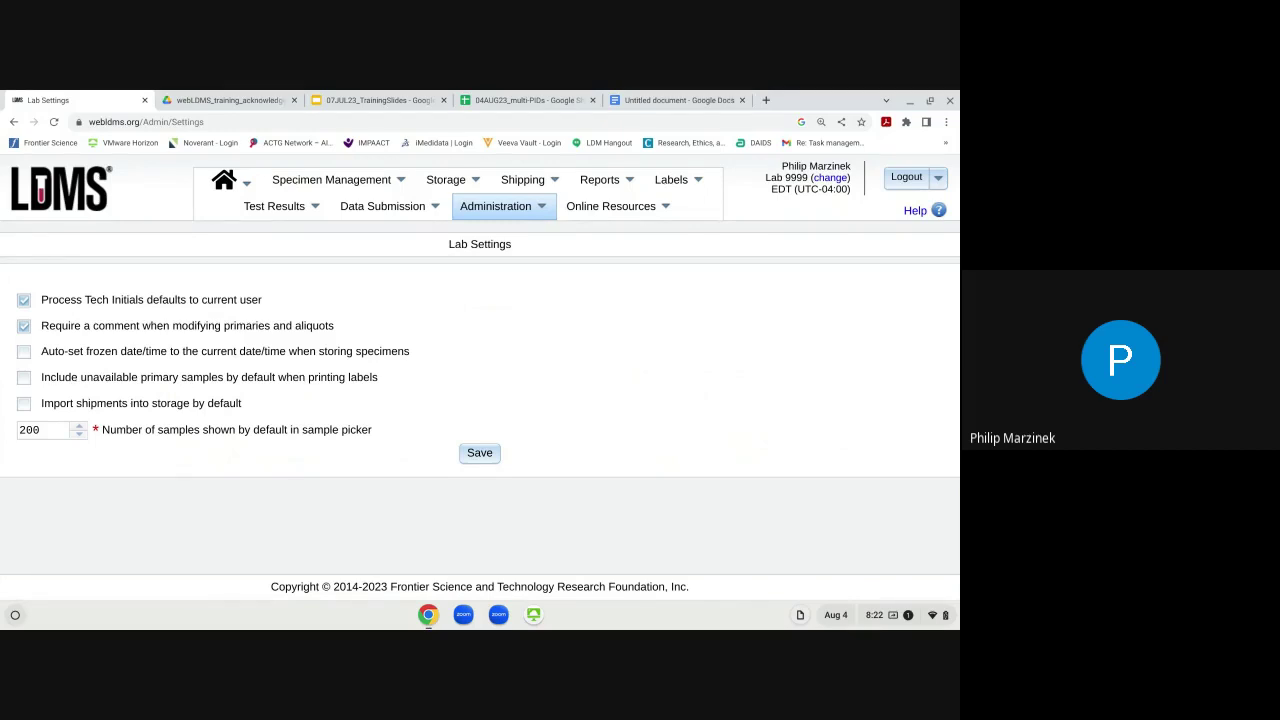
Save lab settings with tech initials defaulting to the current user and frozen date auto-set off
click(26, 302)
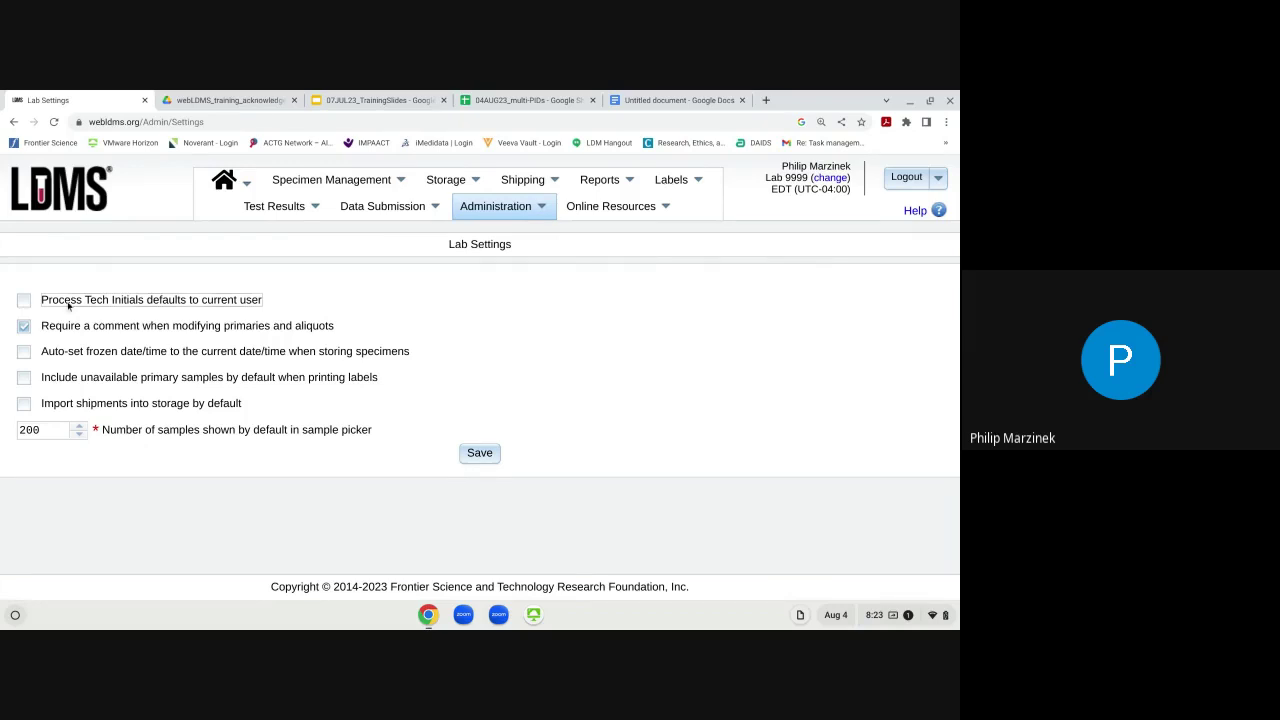
click(24, 301)
click(24, 353)
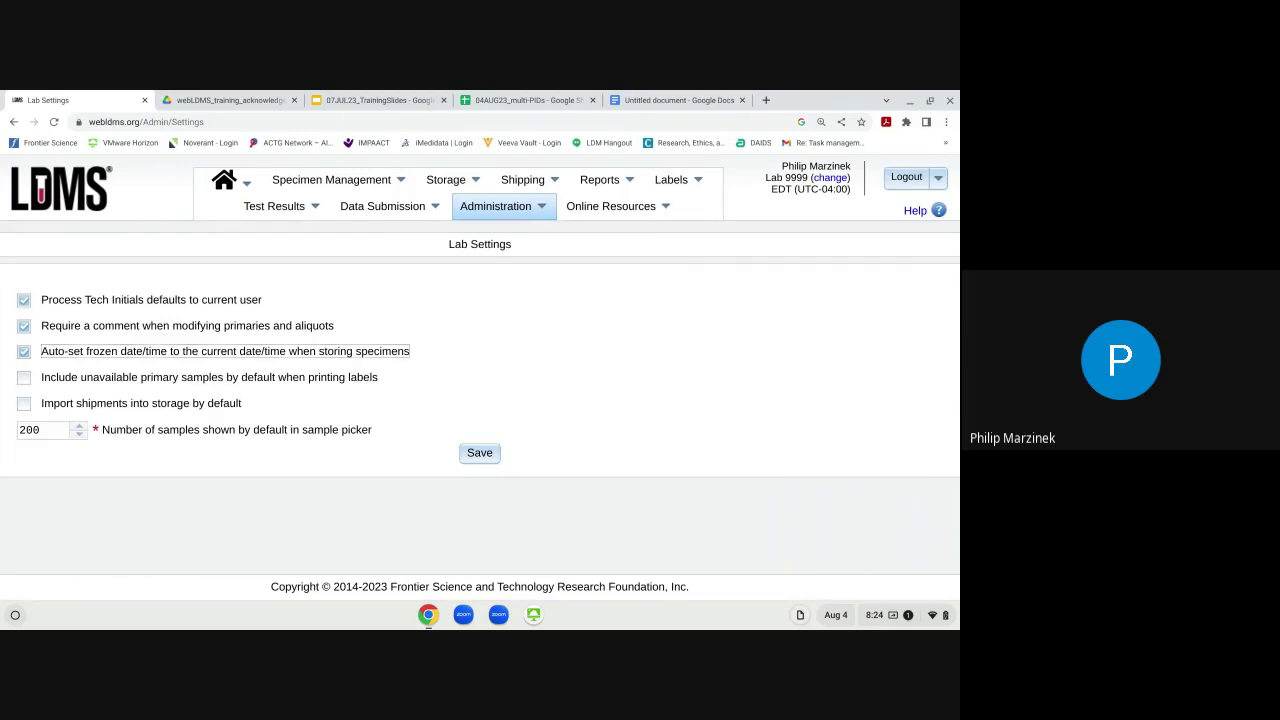
click(25, 354)
click(484, 458)
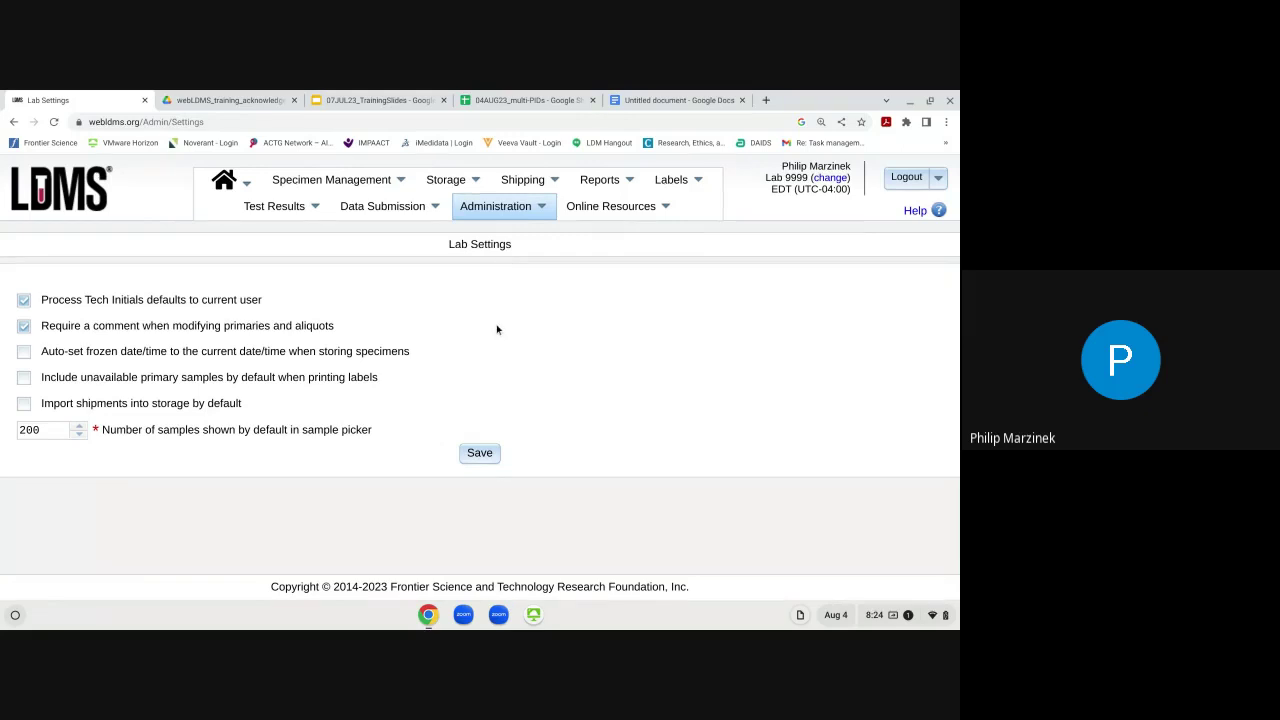
Go to the Specimen Management page from the Specimen Management menu
mouse_move(315, 203)
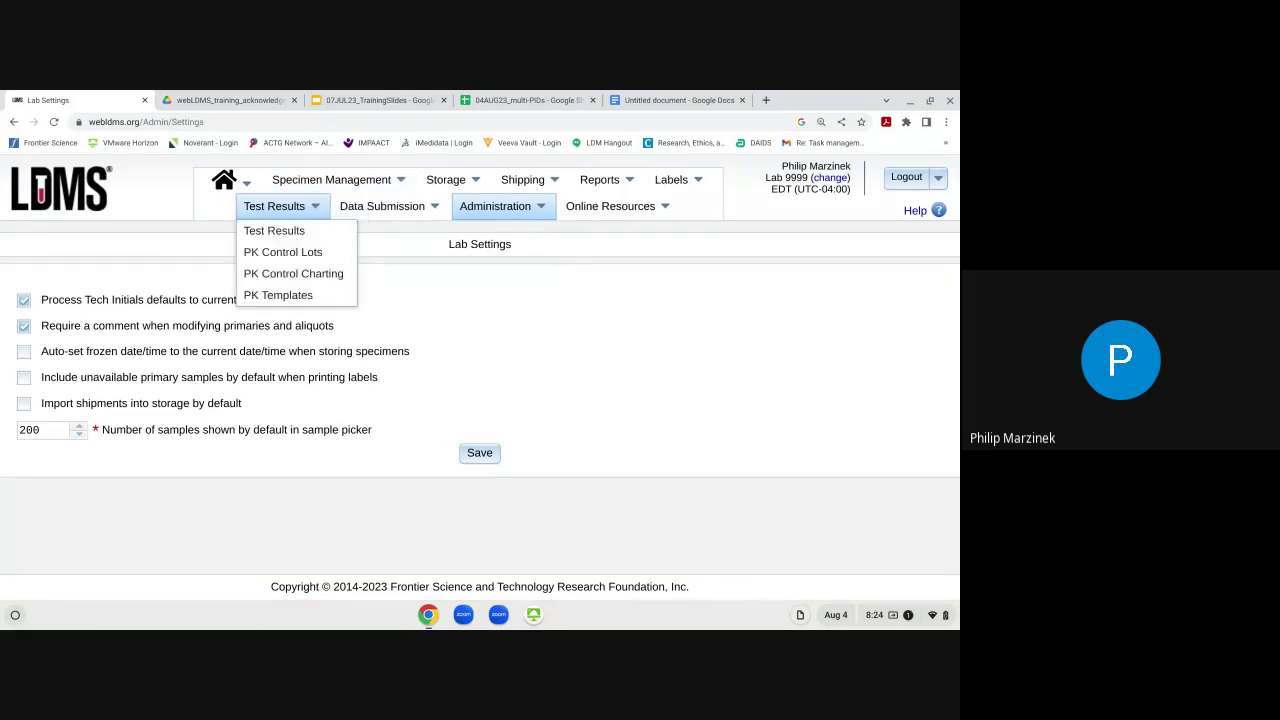
mouse_move(372, 185)
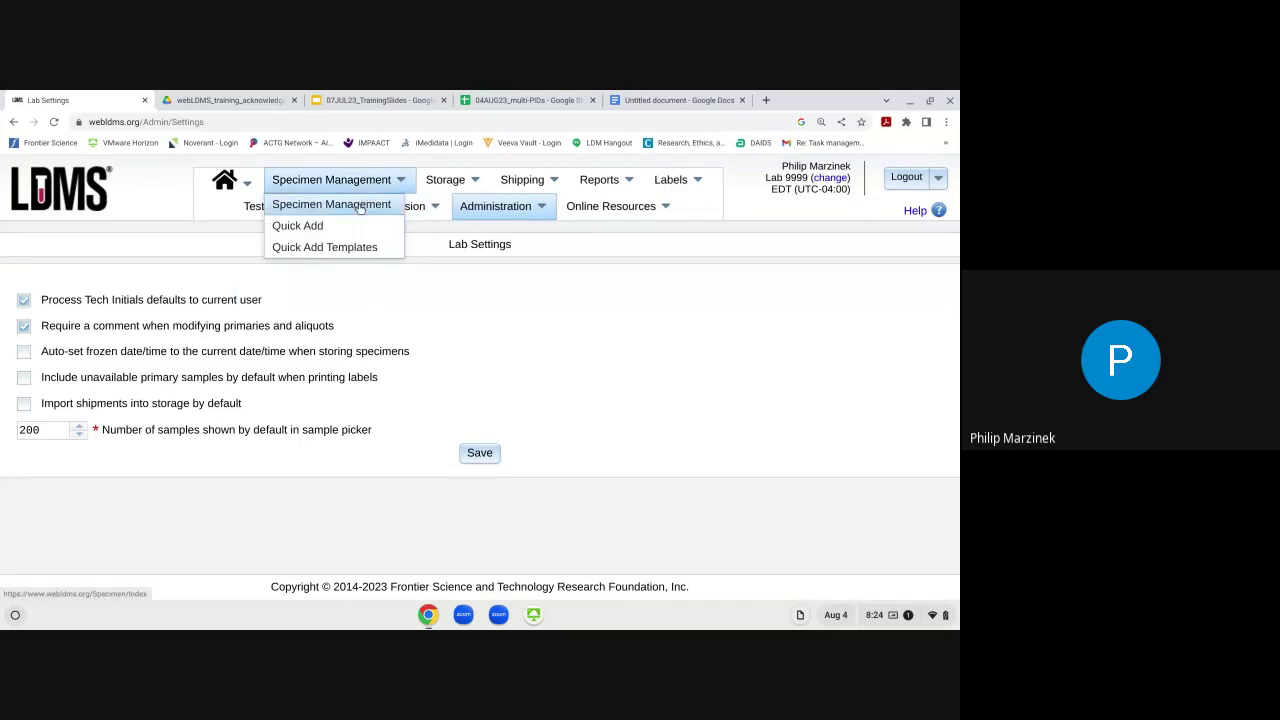
click(360, 207)
Reduce the browser zoom from 150% to 110% so more of Specimen Management fits
click(821, 121)
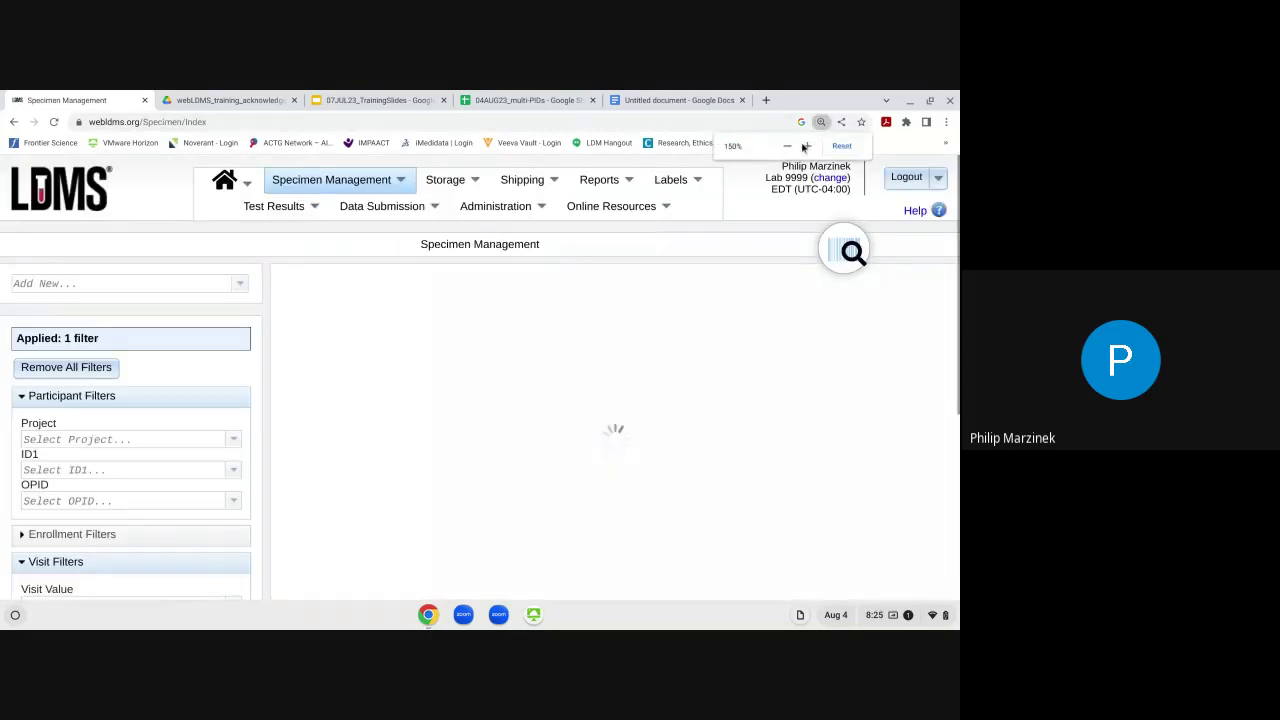
click(787, 147)
click(787, 147)
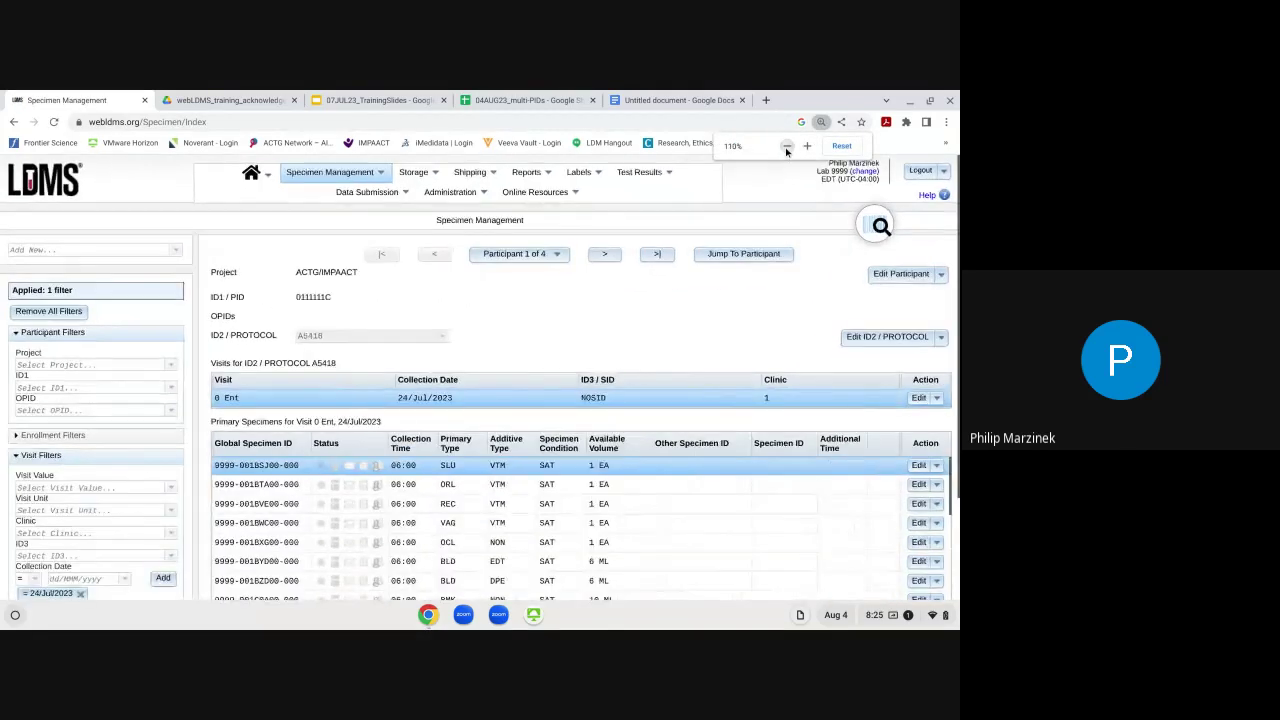
mouse_move(640, 172)
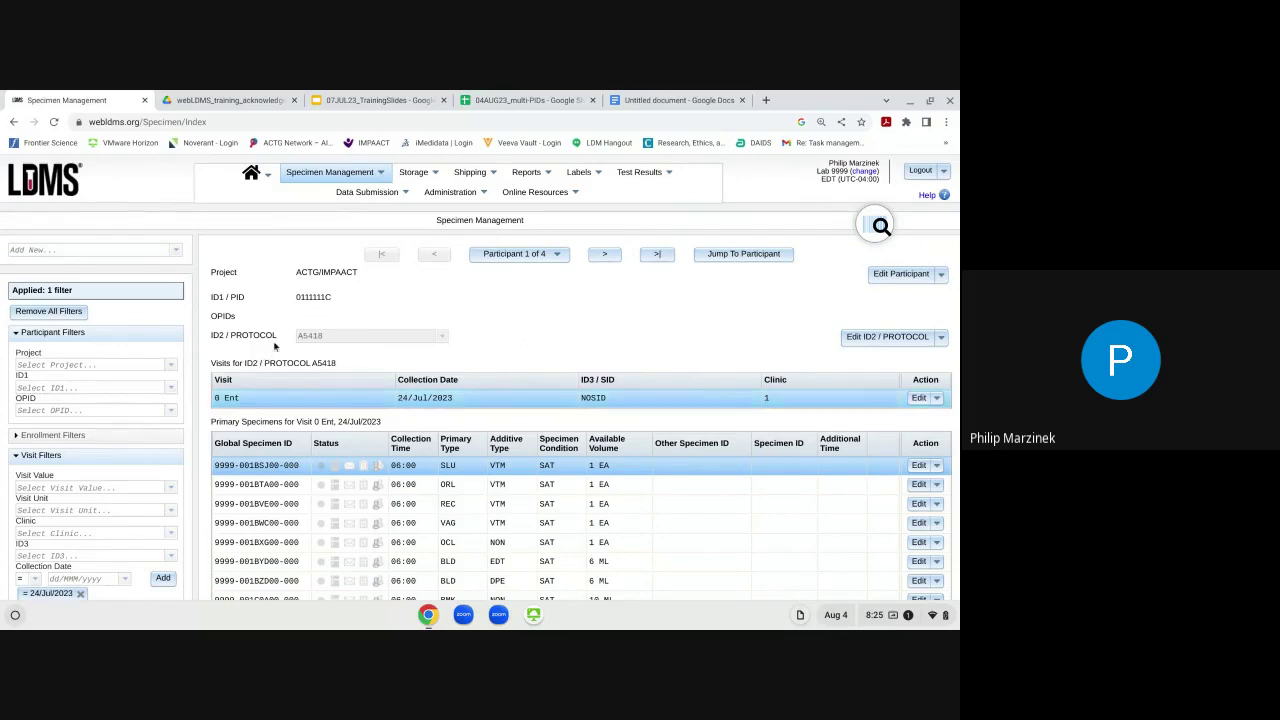
Step ahead two participants, then remove all applied filters
click(605, 256)
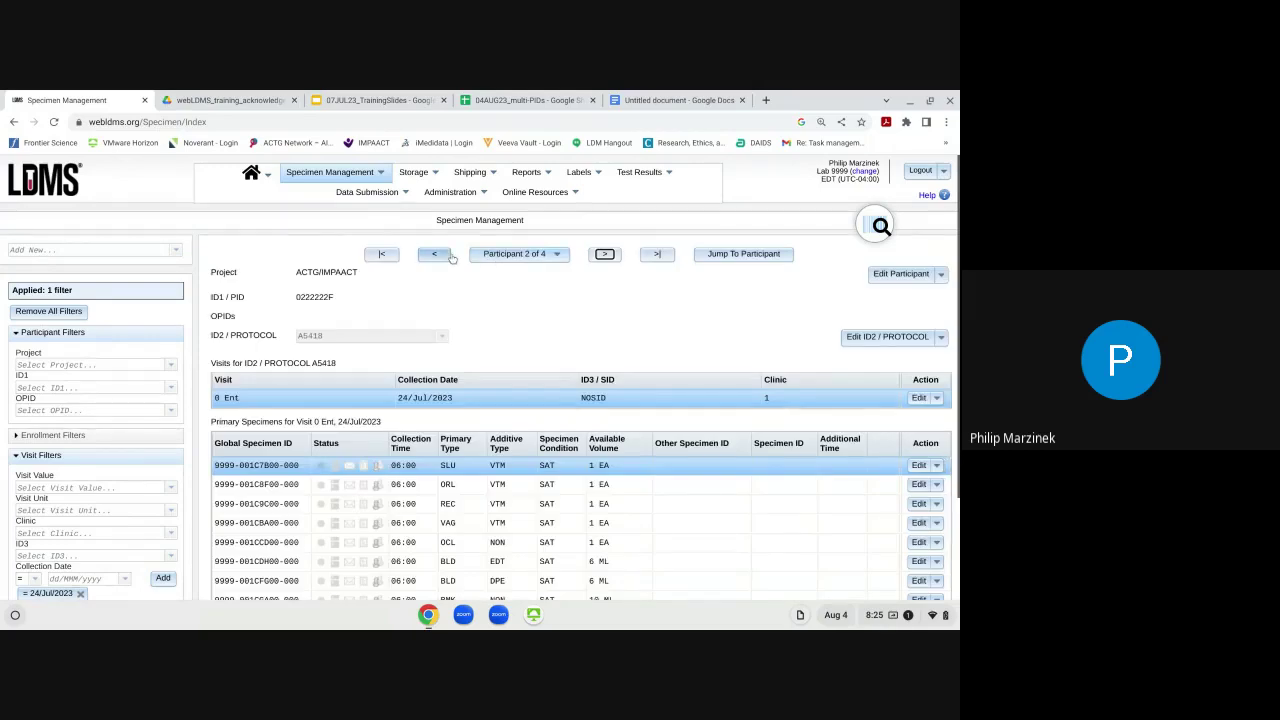
click(610, 257)
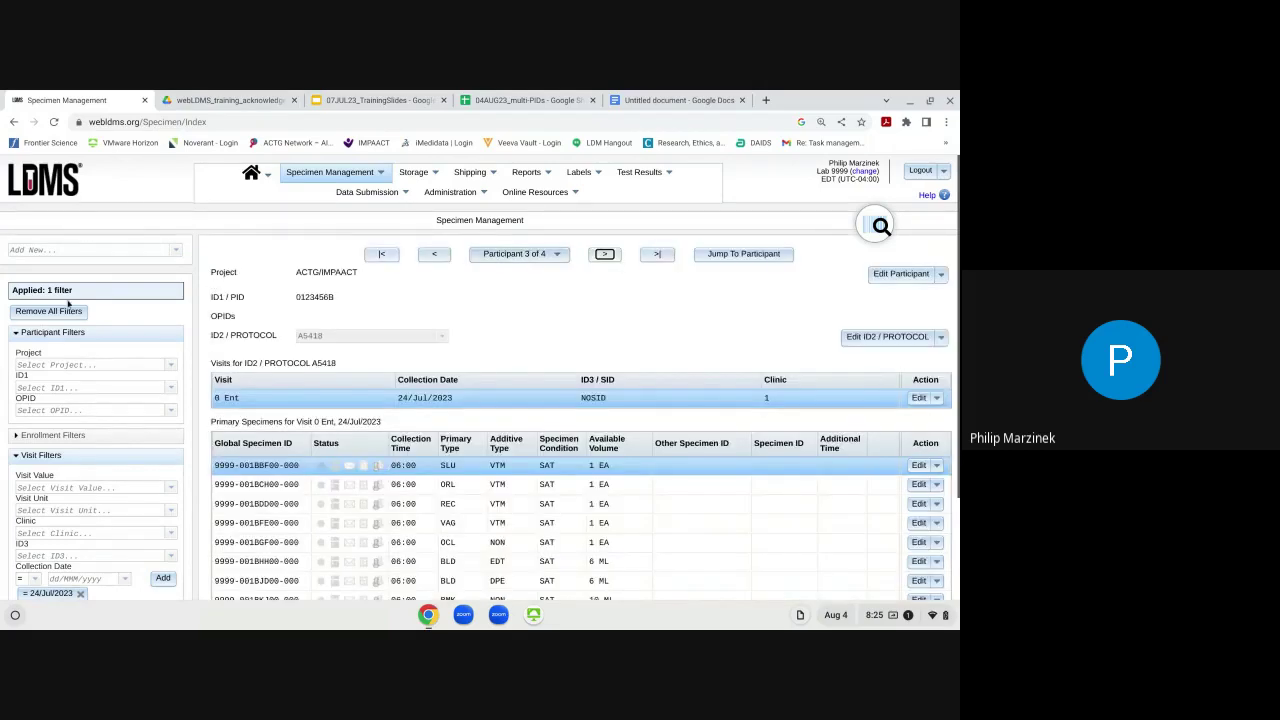
click(50, 311)
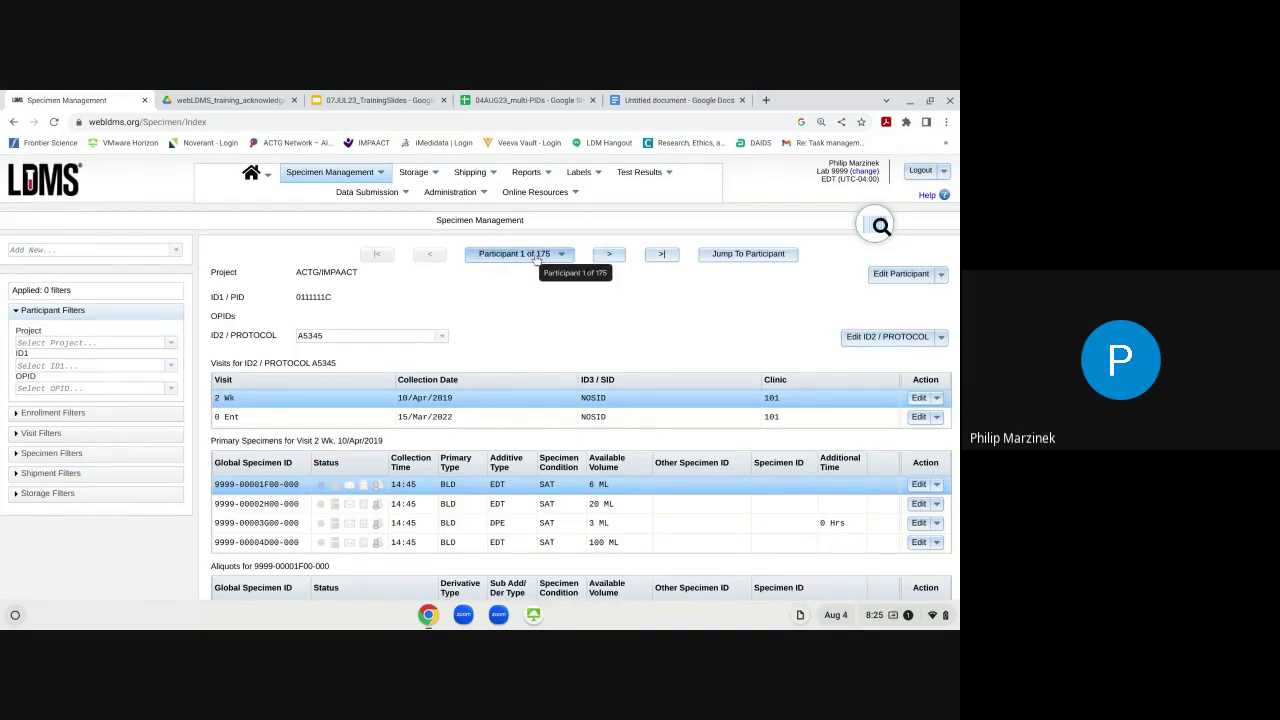
Browse participants via next, last and first, then slide to participant 74 of 175
click(607, 256)
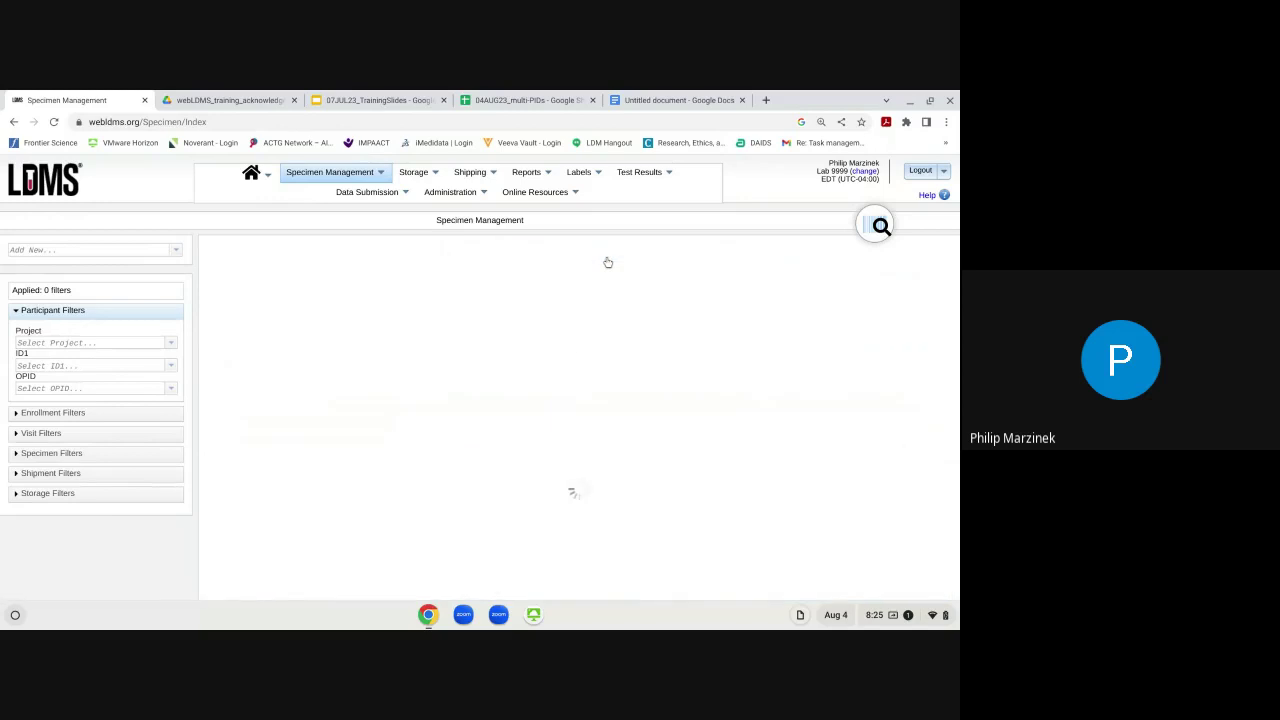
click(607, 258)
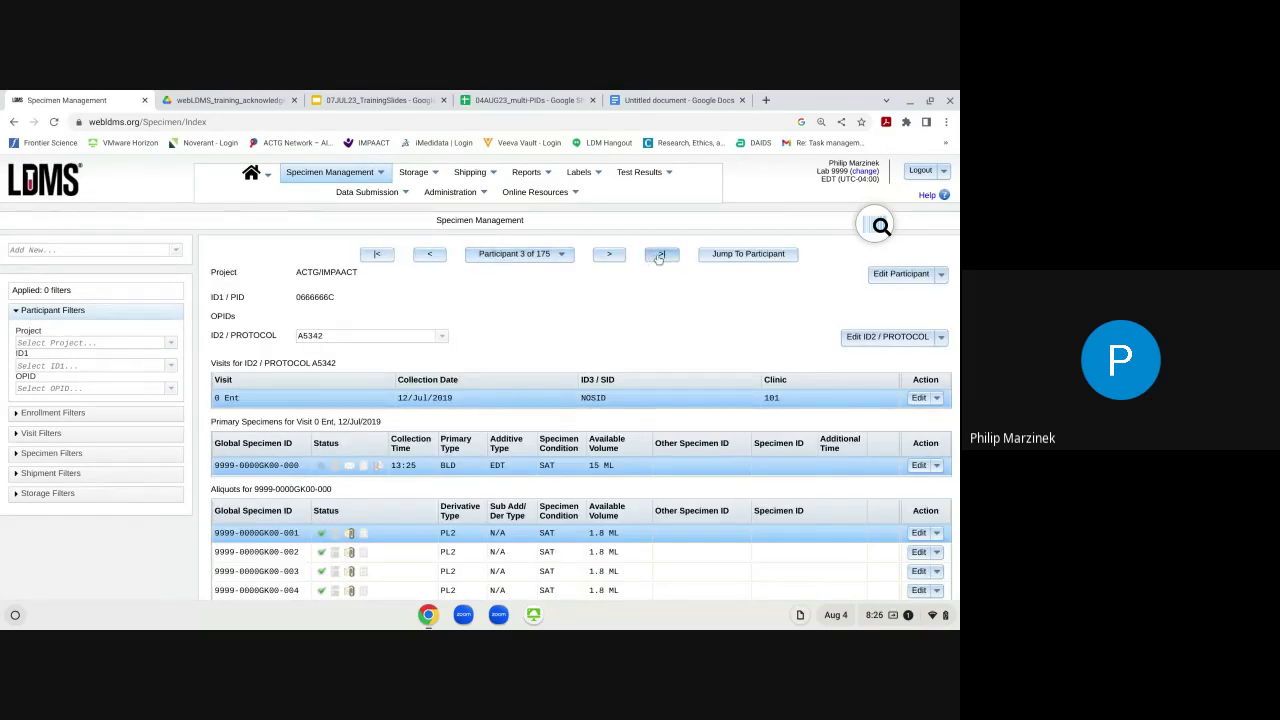
click(659, 256)
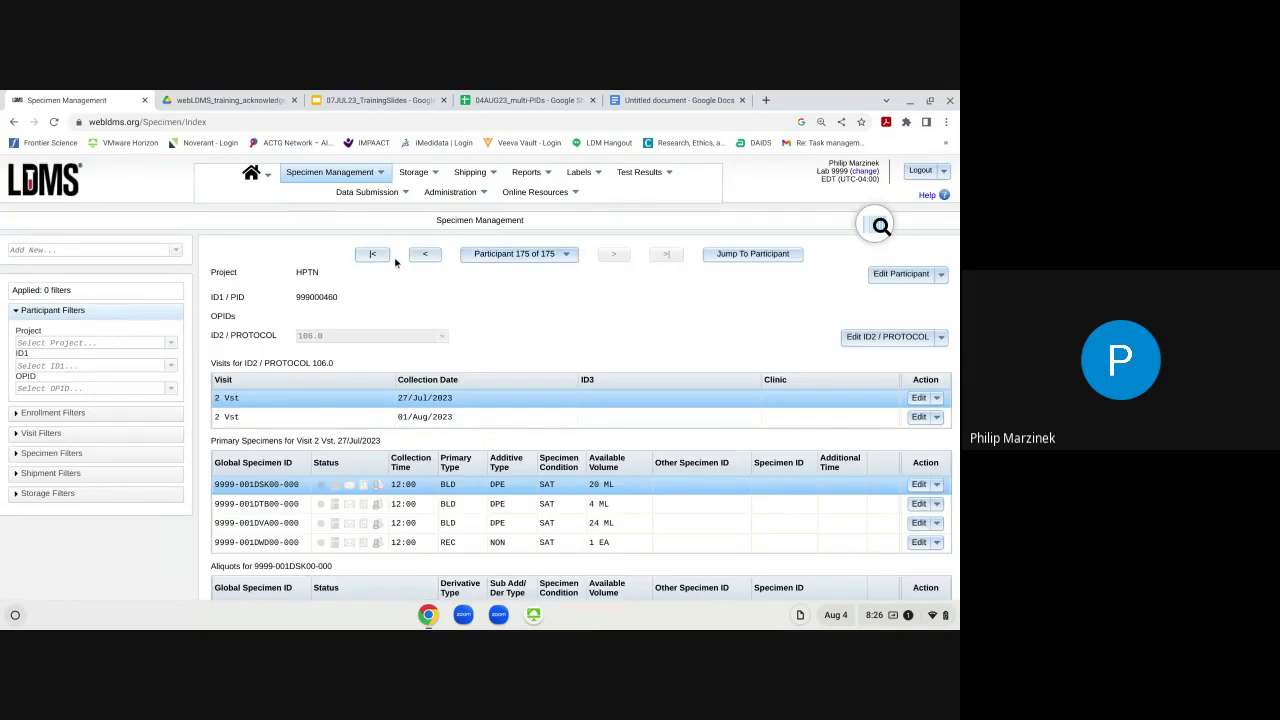
click(375, 256)
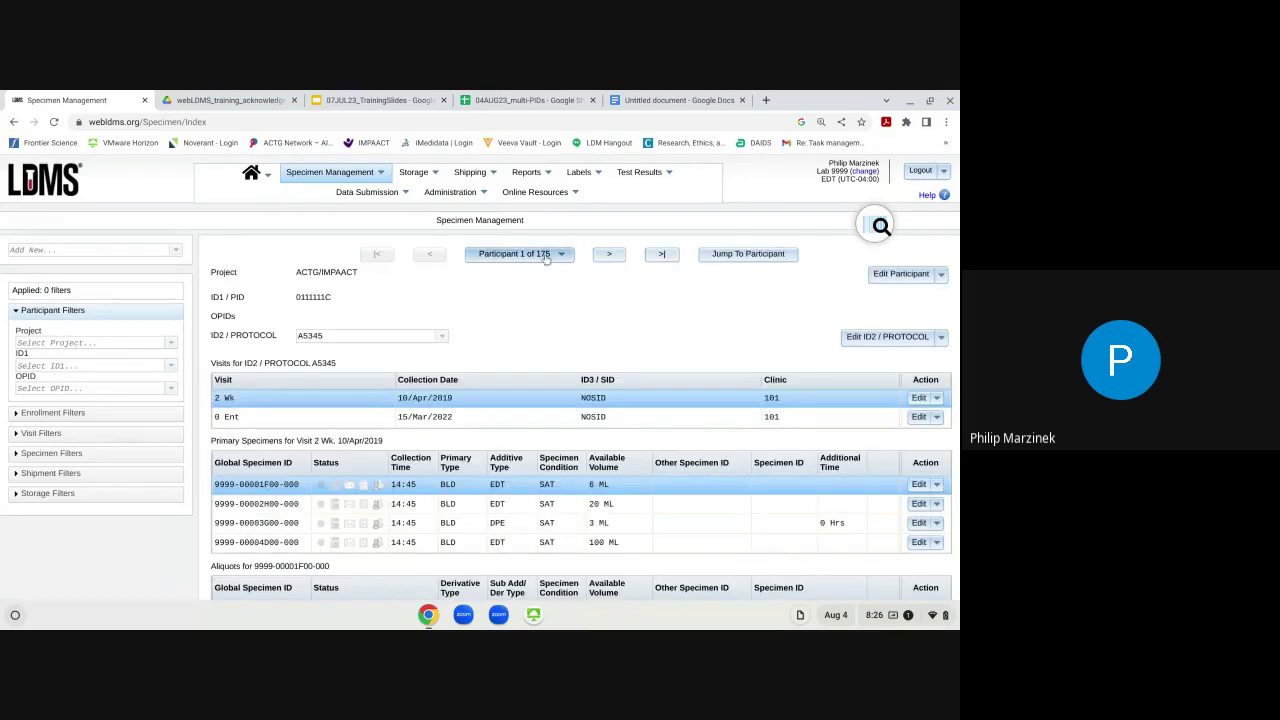
click(547, 256)
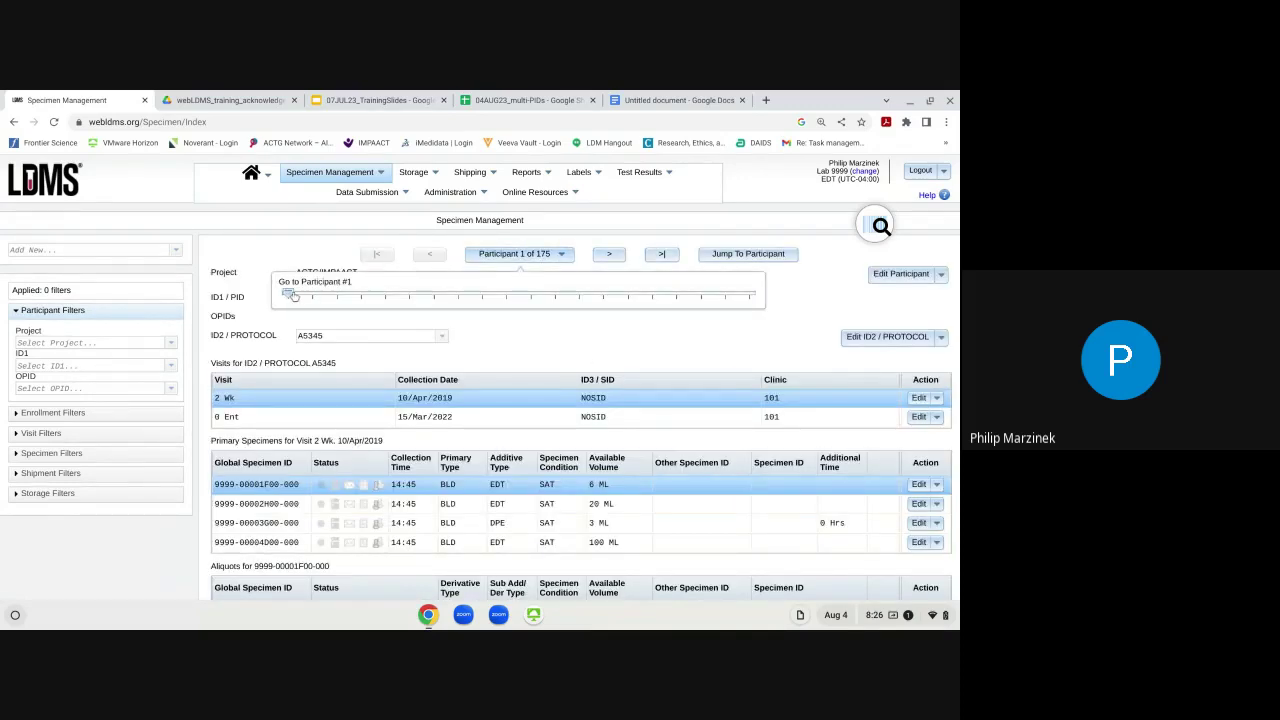
drag(293, 296, 478, 300)
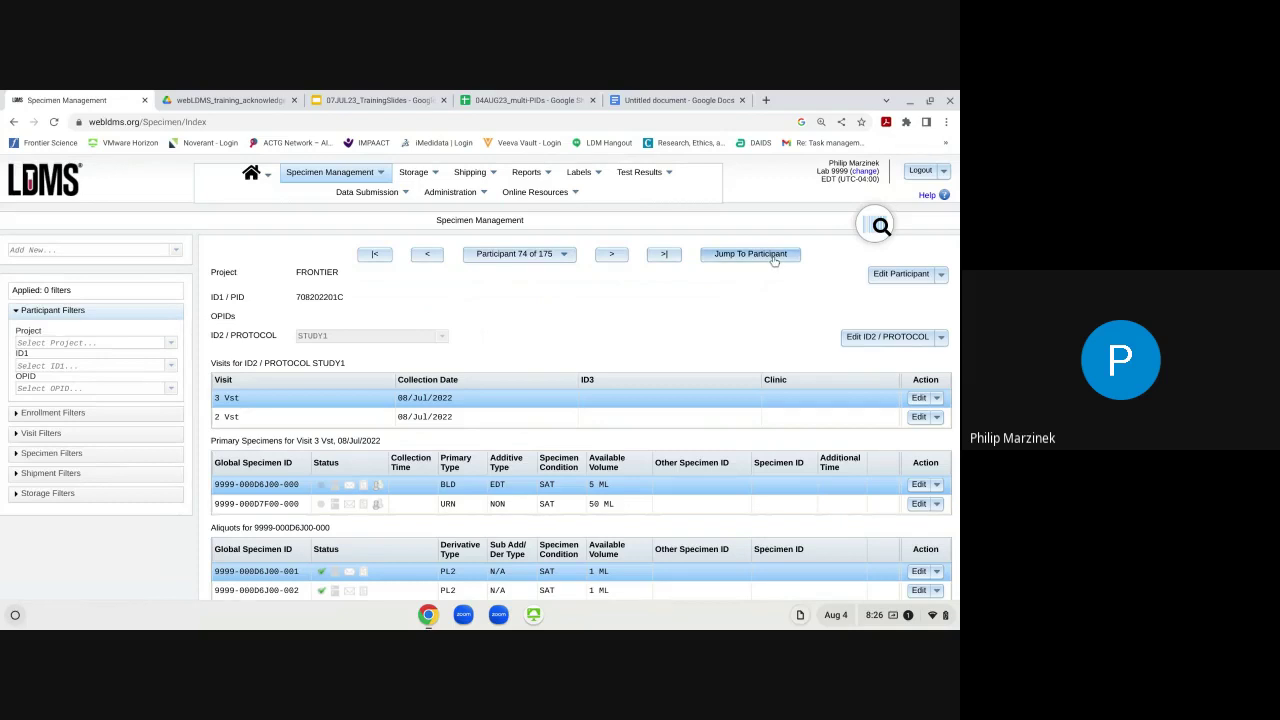
Cancel the Jump To Participant dialog and return to participant 1 of 175
click(772, 257)
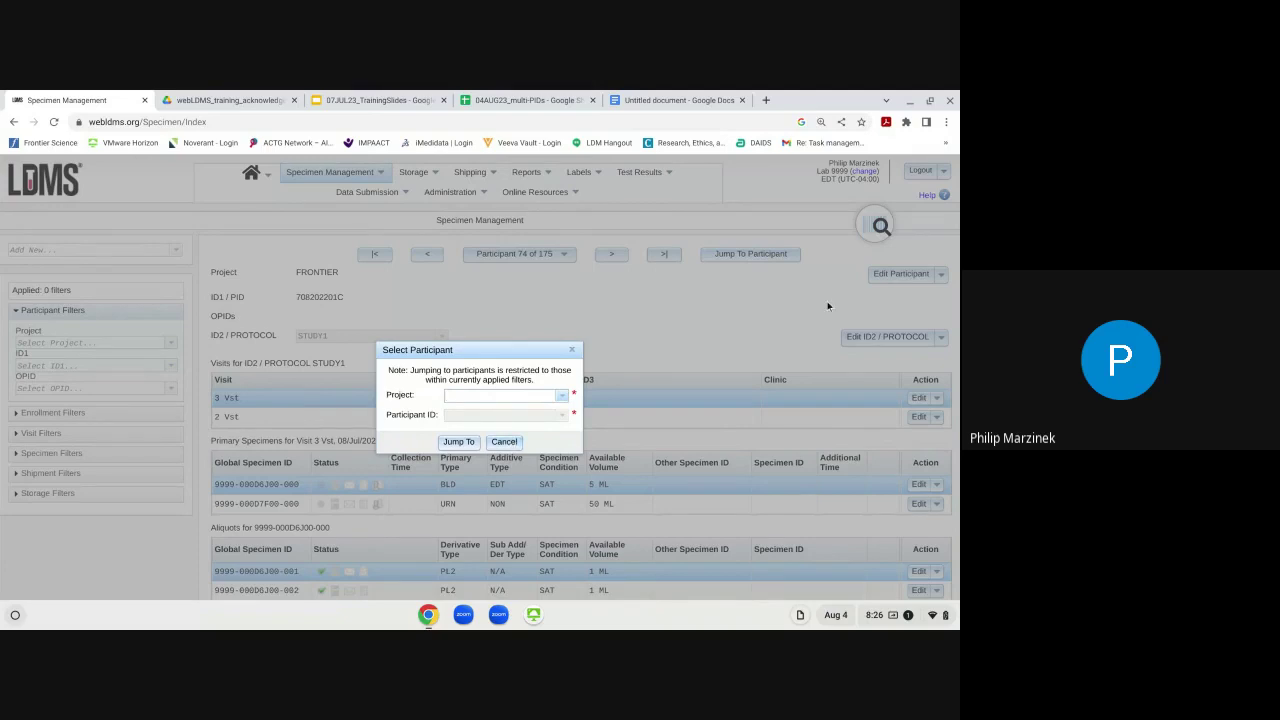
click(502, 443)
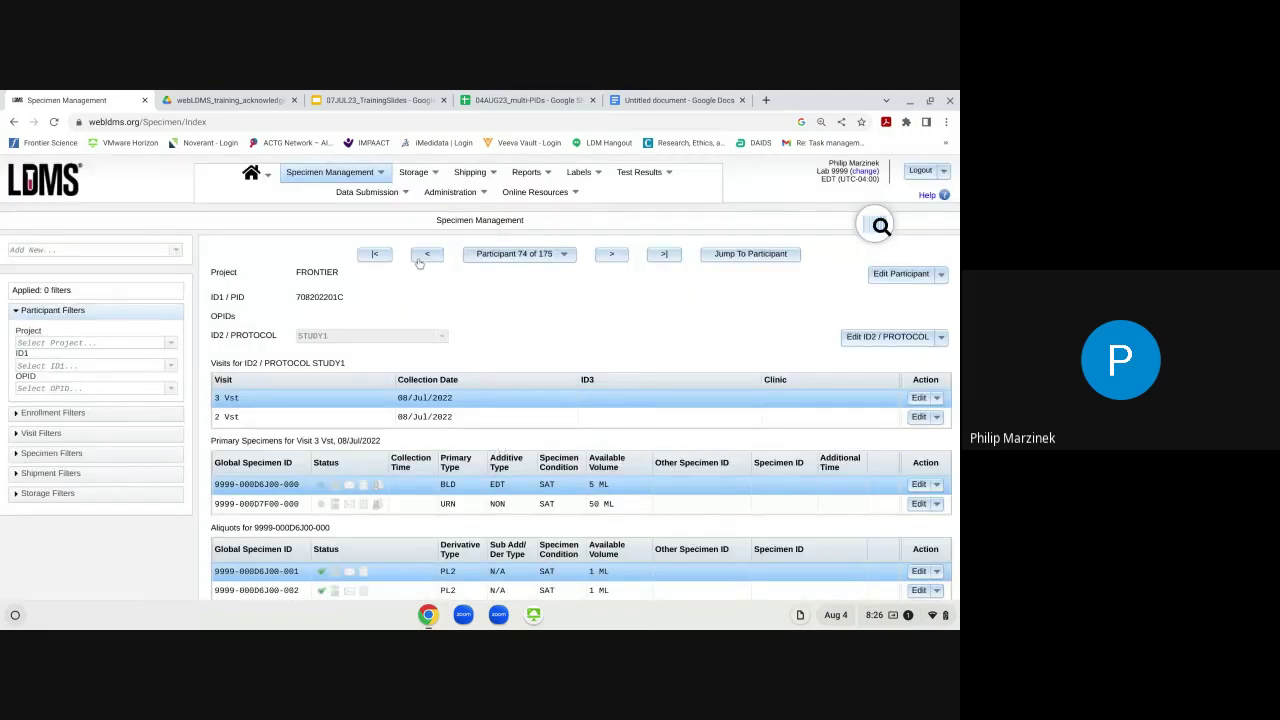
click(375, 256)
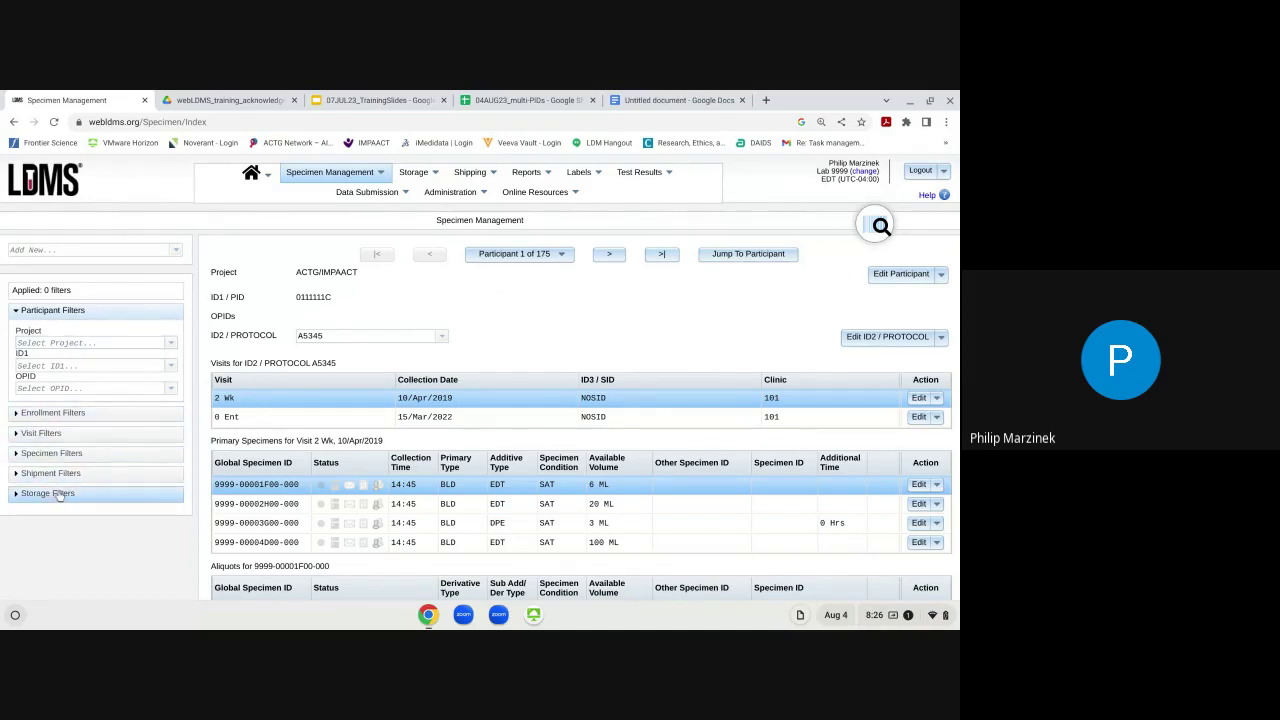
Expand the Storage, Shipment, Specimen, Visit and Enrollment filter sections in the left panel
click(90, 493)
scroll(123, 450, down, 2)
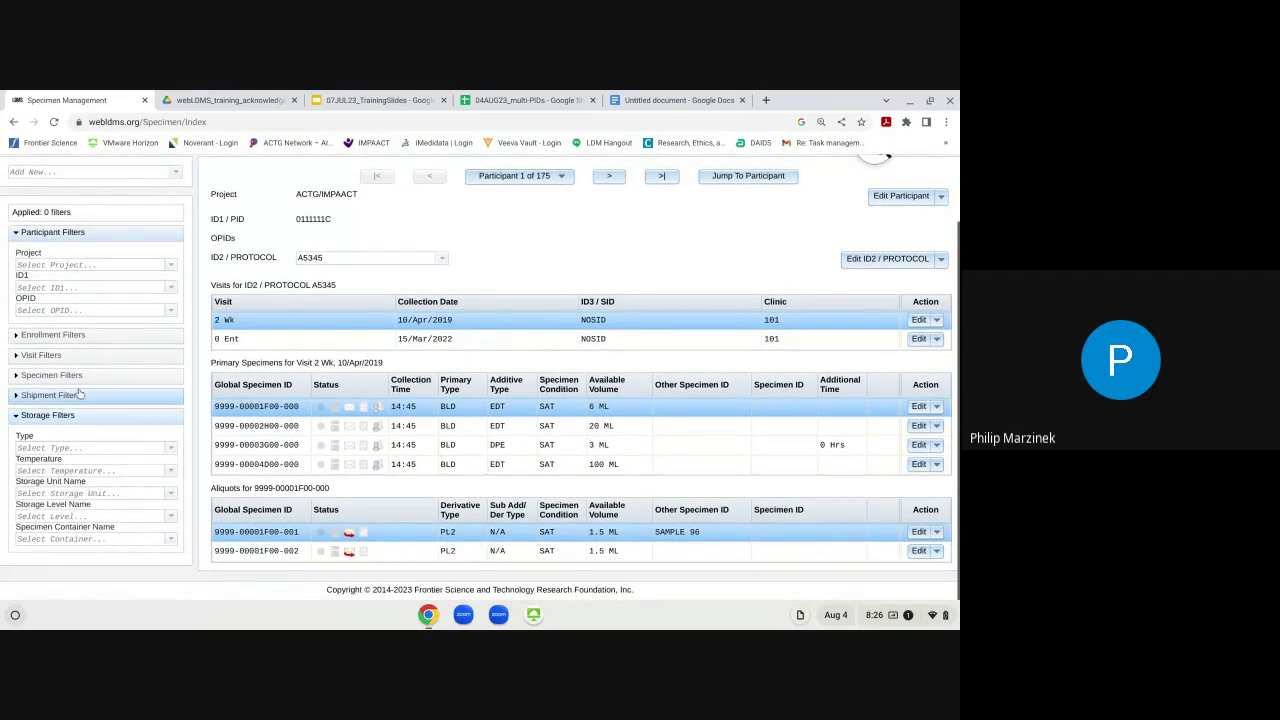
click(78, 396)
scroll(137, 374, down, 1)
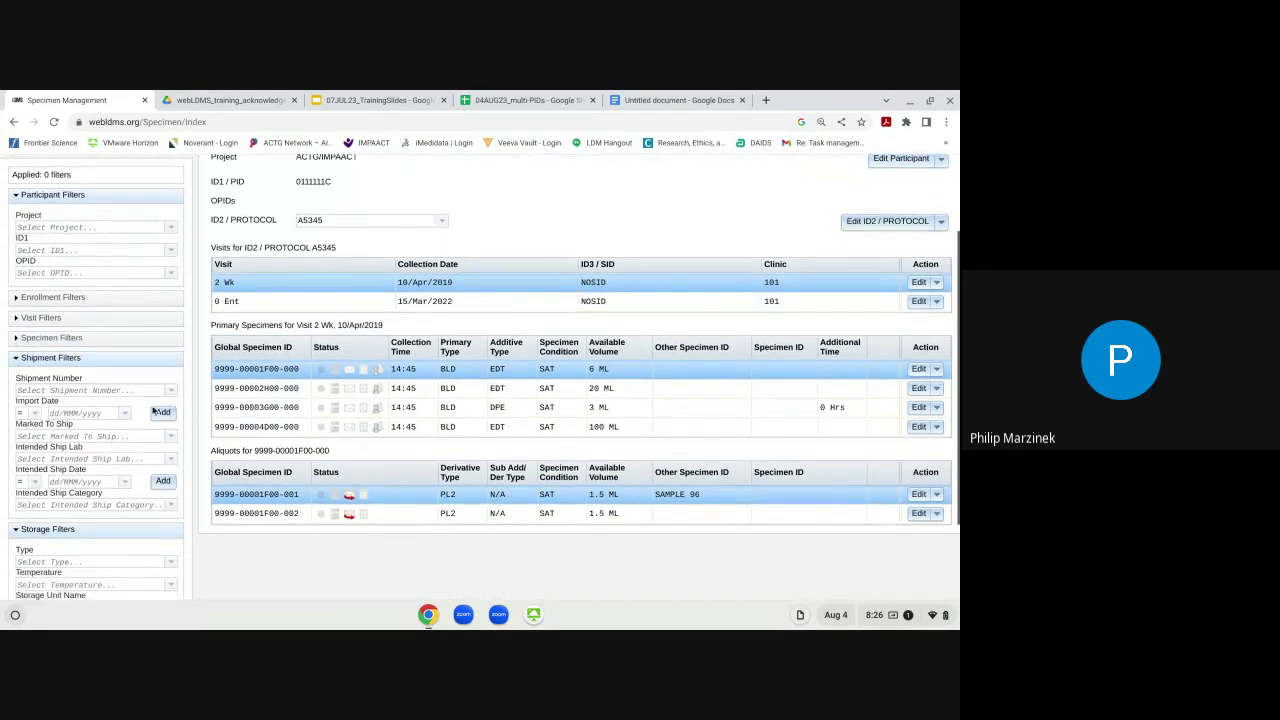
click(140, 339)
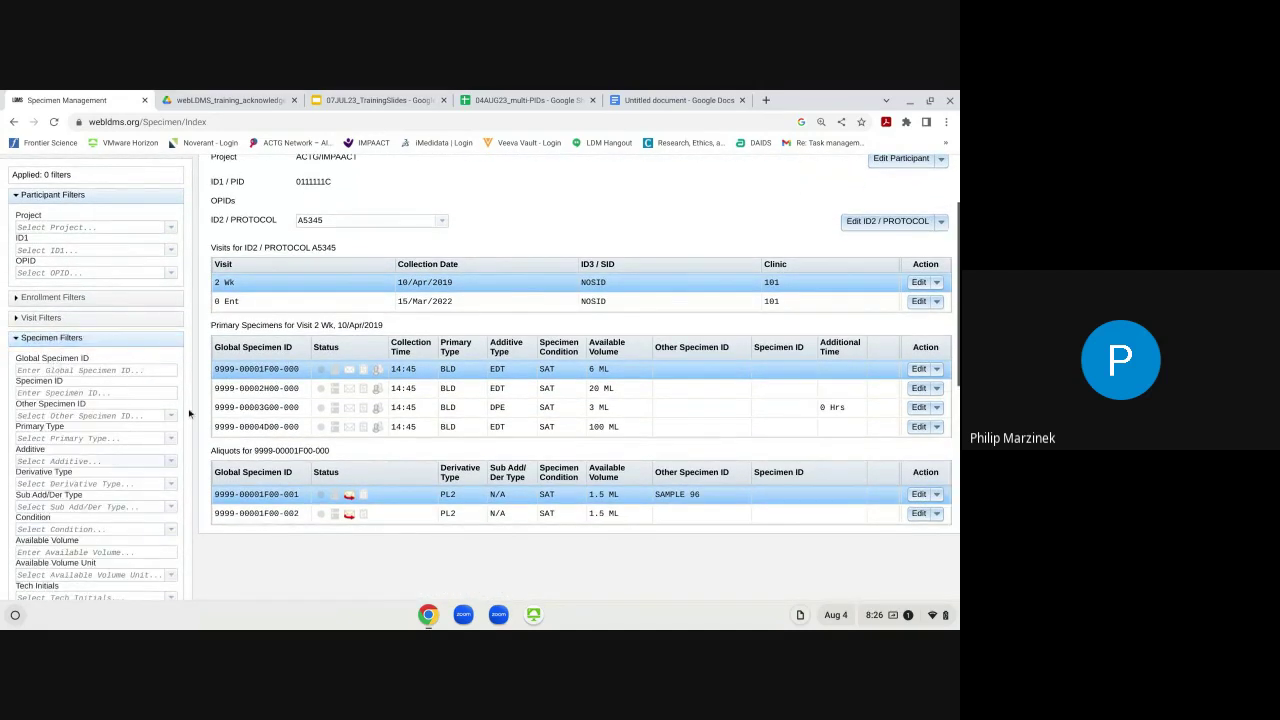
scroll(150, 362, down, 4)
scroll(170, 361, down, 2)
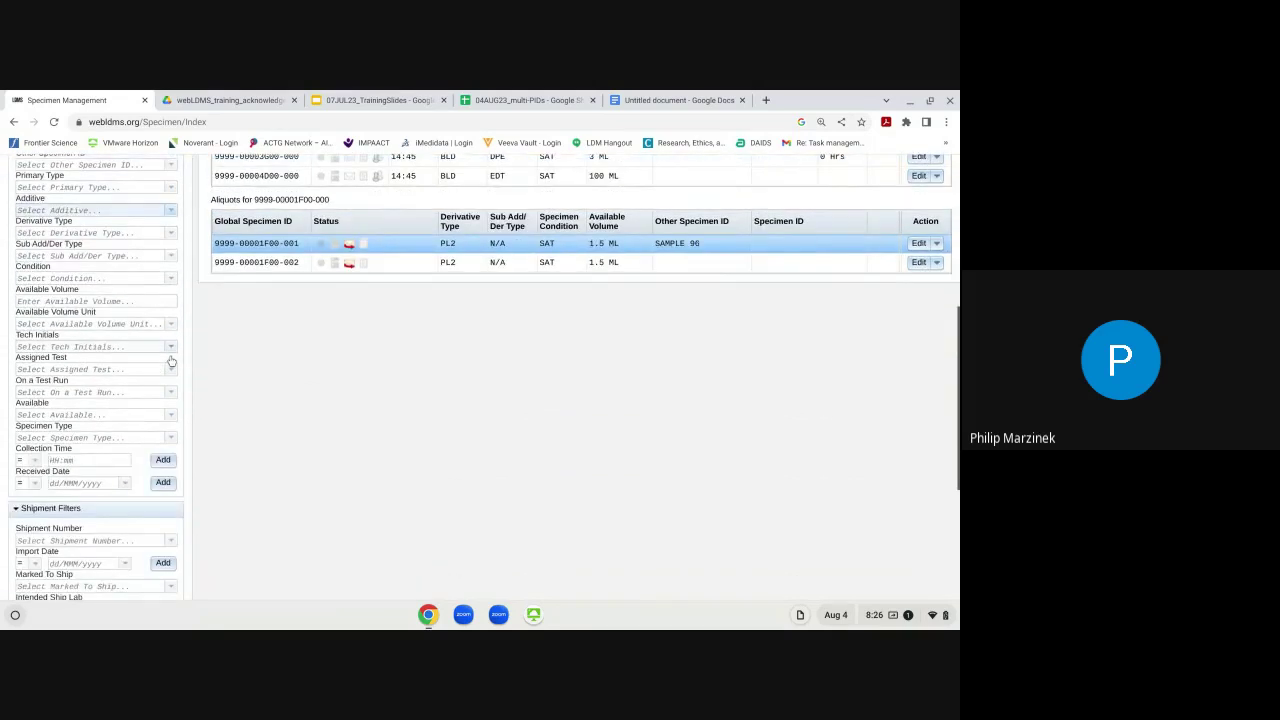
scroll(100, 358, up, 6)
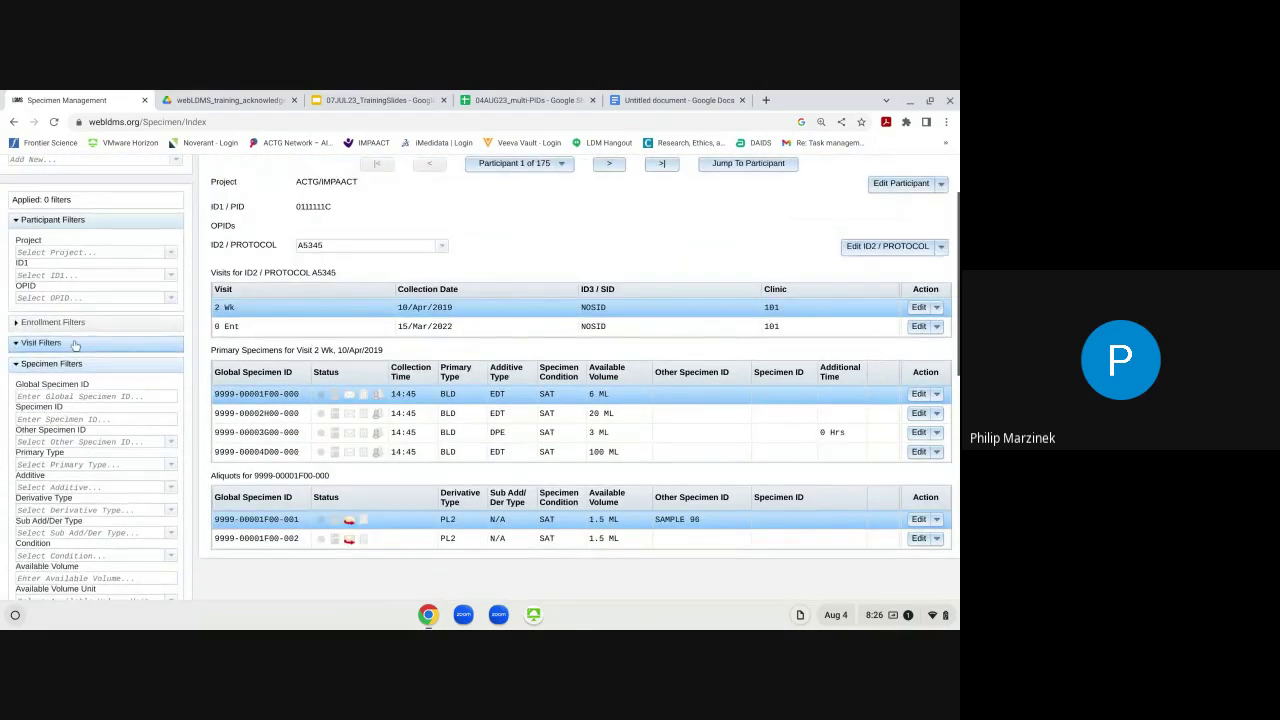
click(78, 343)
scroll(80, 320, down, 1)
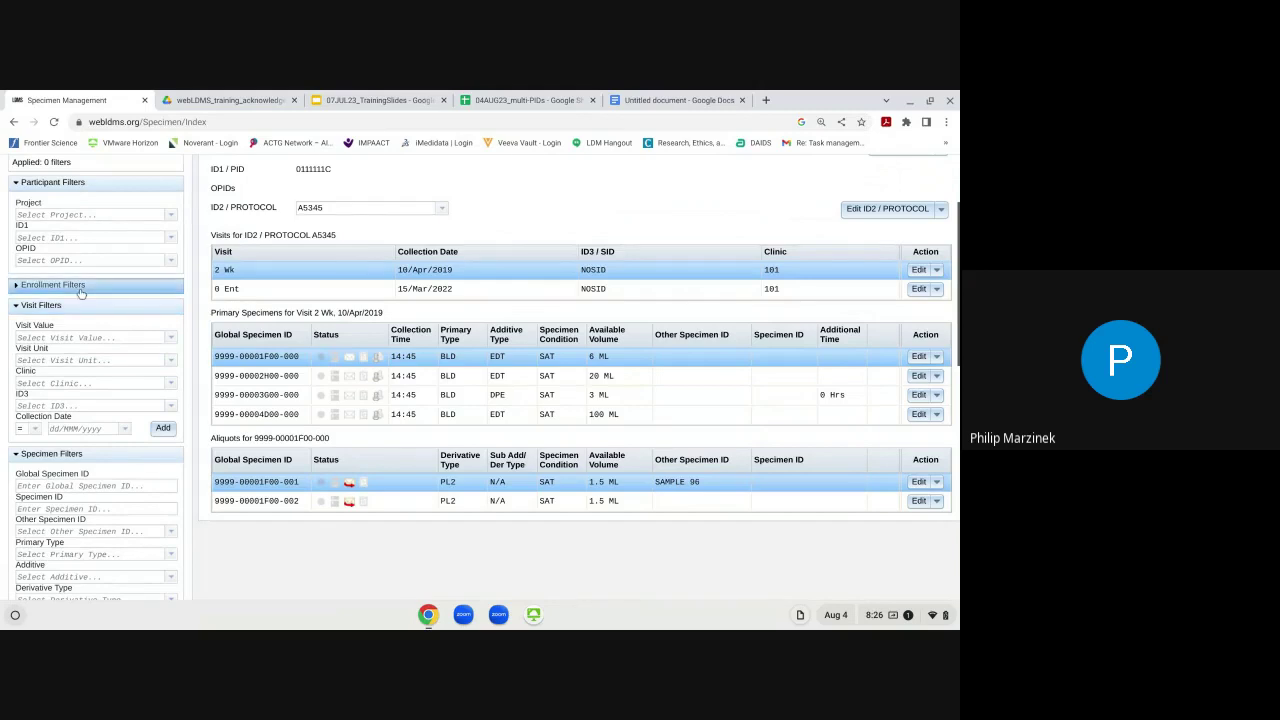
click(70, 285)
scroll(100, 280, up, 2)
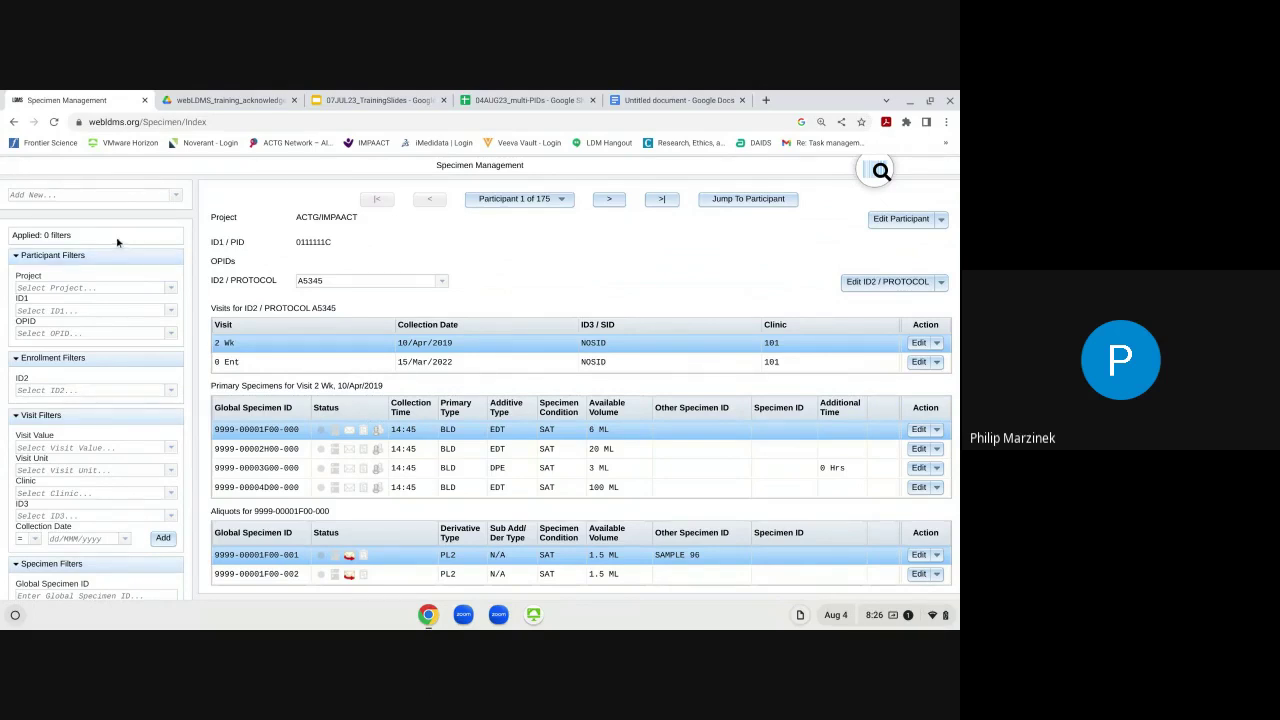
Briefly filter participants by the FRONTIER project (134), then remove all participant filters
click(172, 392)
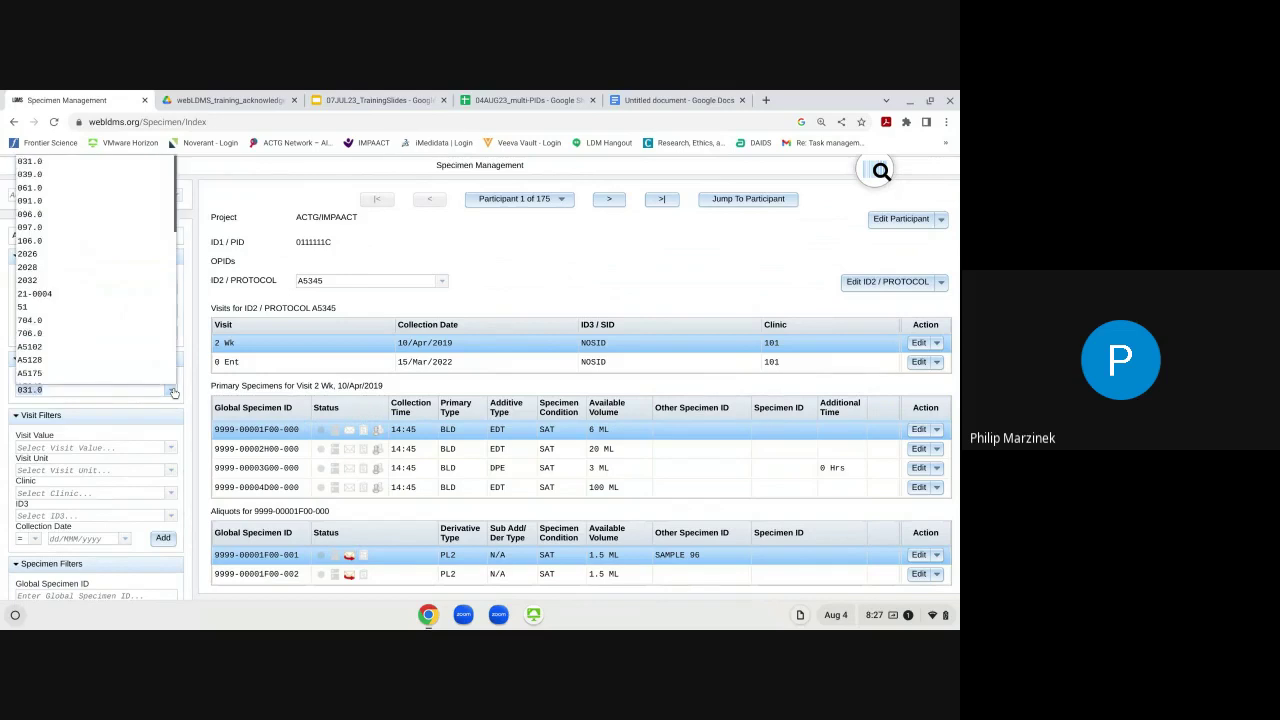
click(127, 278)
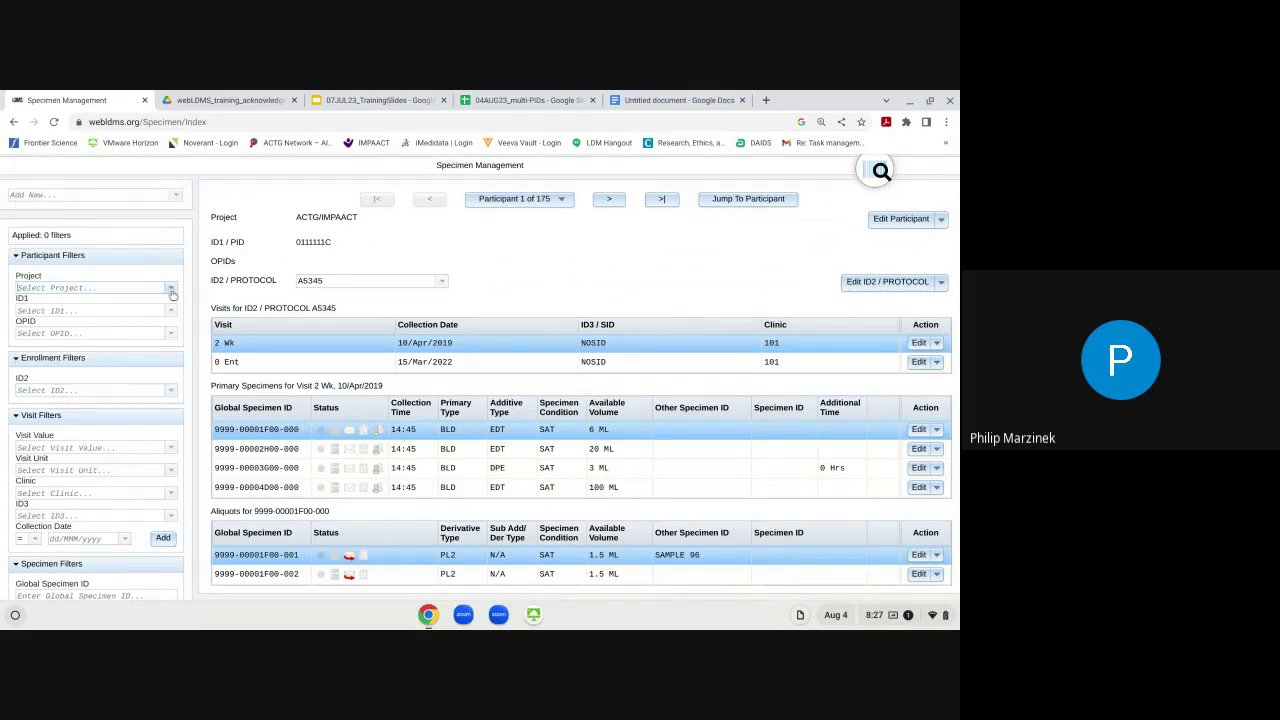
click(105, 288)
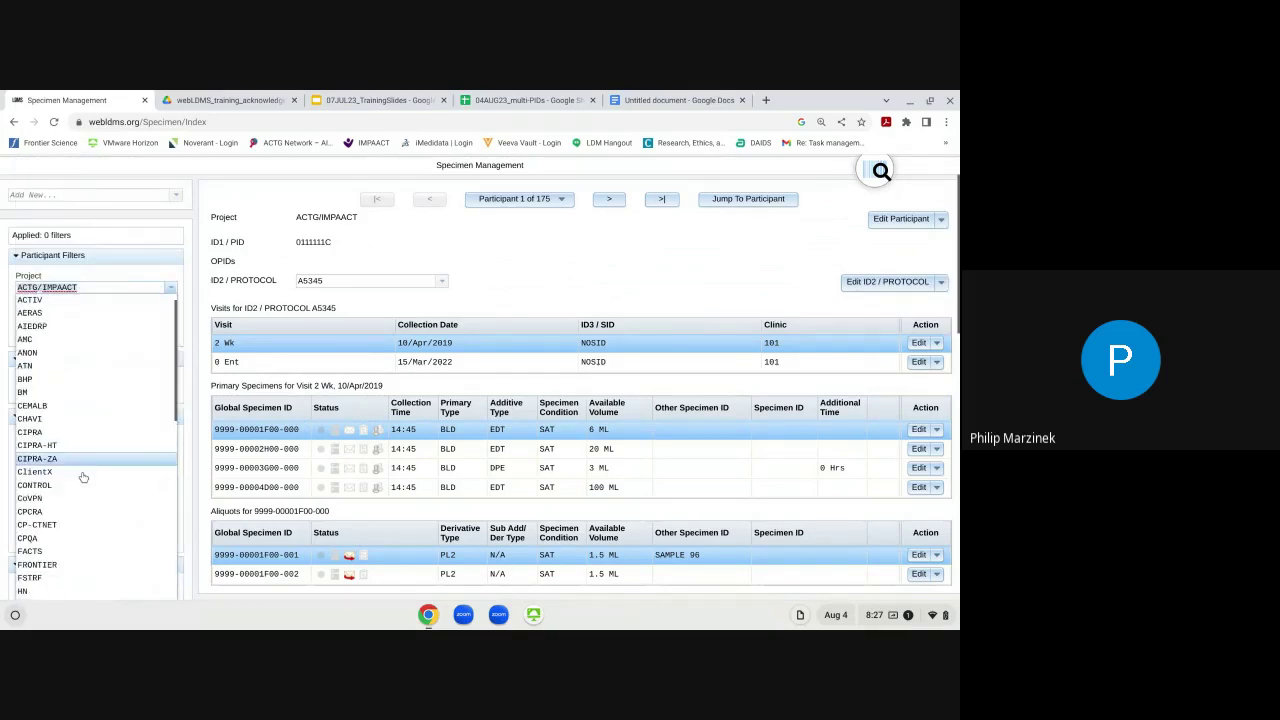
scroll(60, 480, down, 1)
click(57, 540)
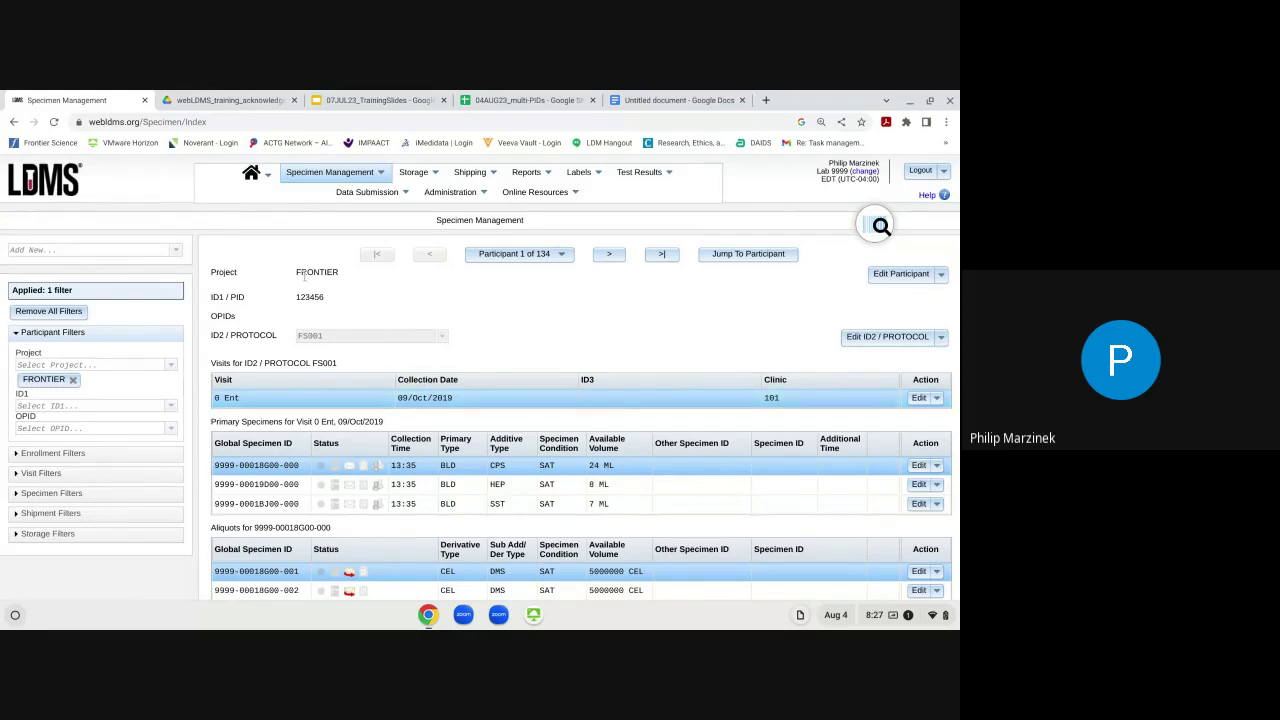
click(55, 311)
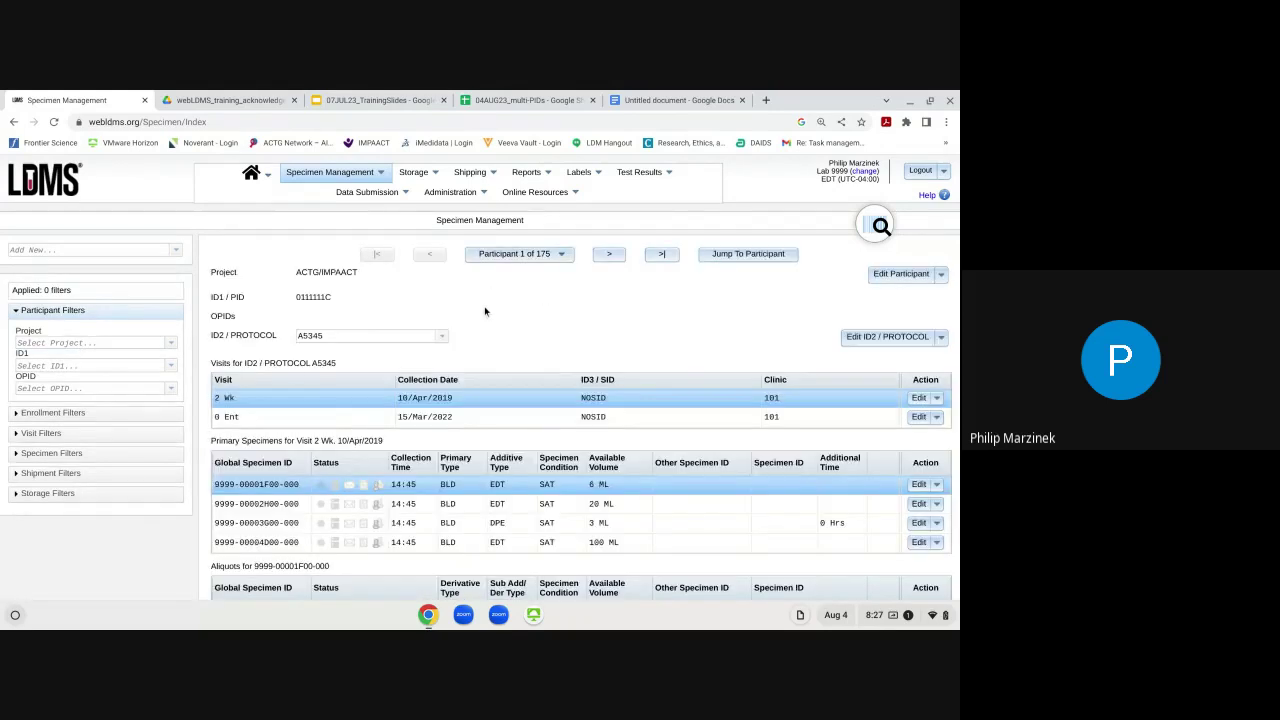
scroll(453, 308, down, 1)
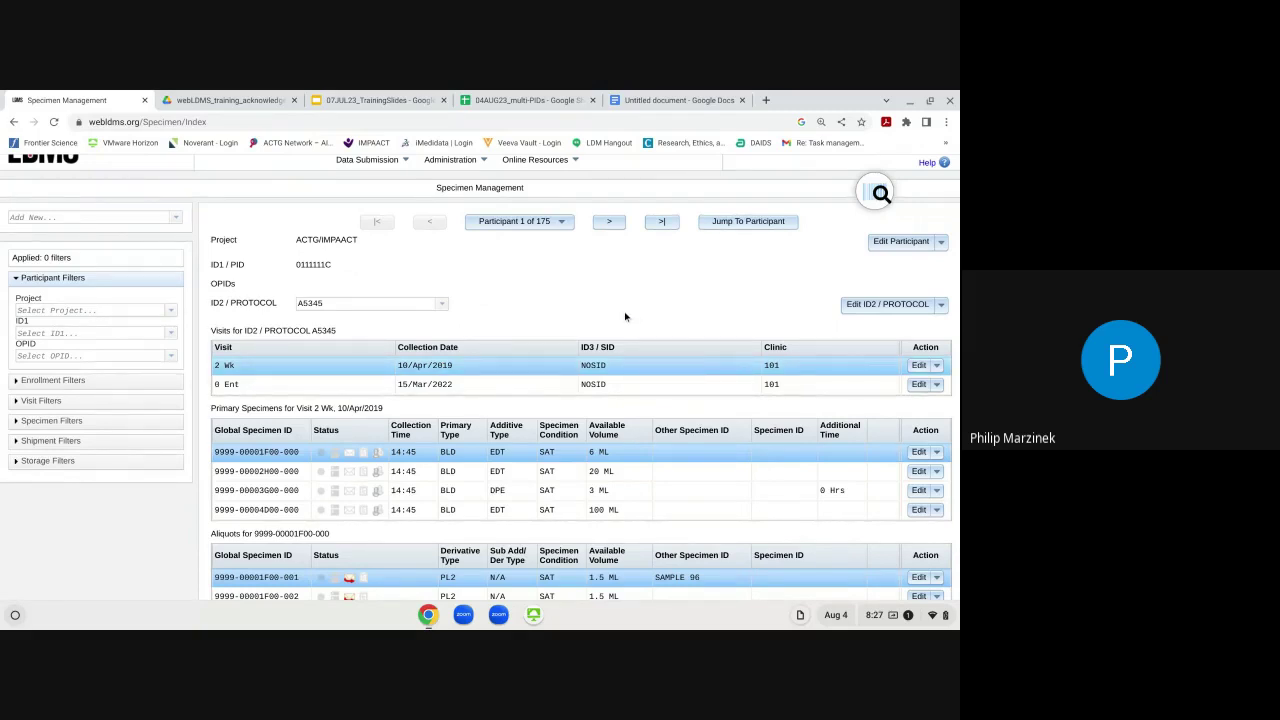
scroll(508, 282, down, 1)
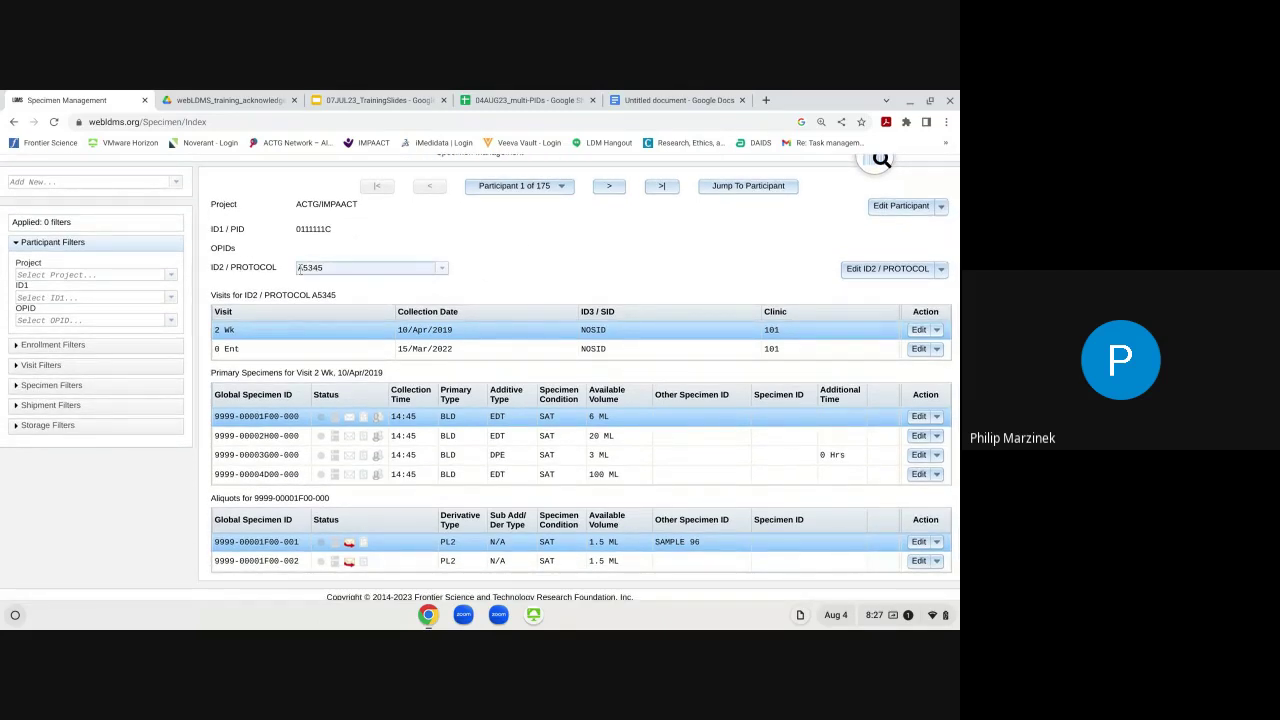
click(441, 269)
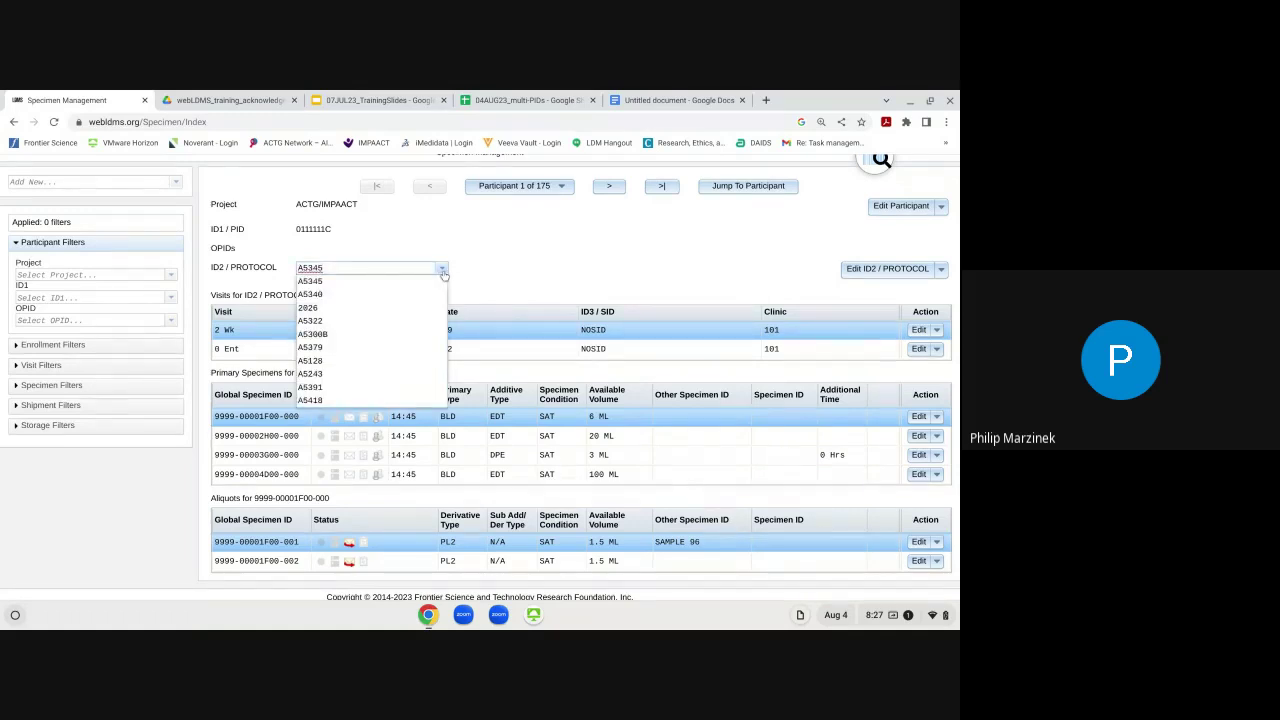
click(409, 333)
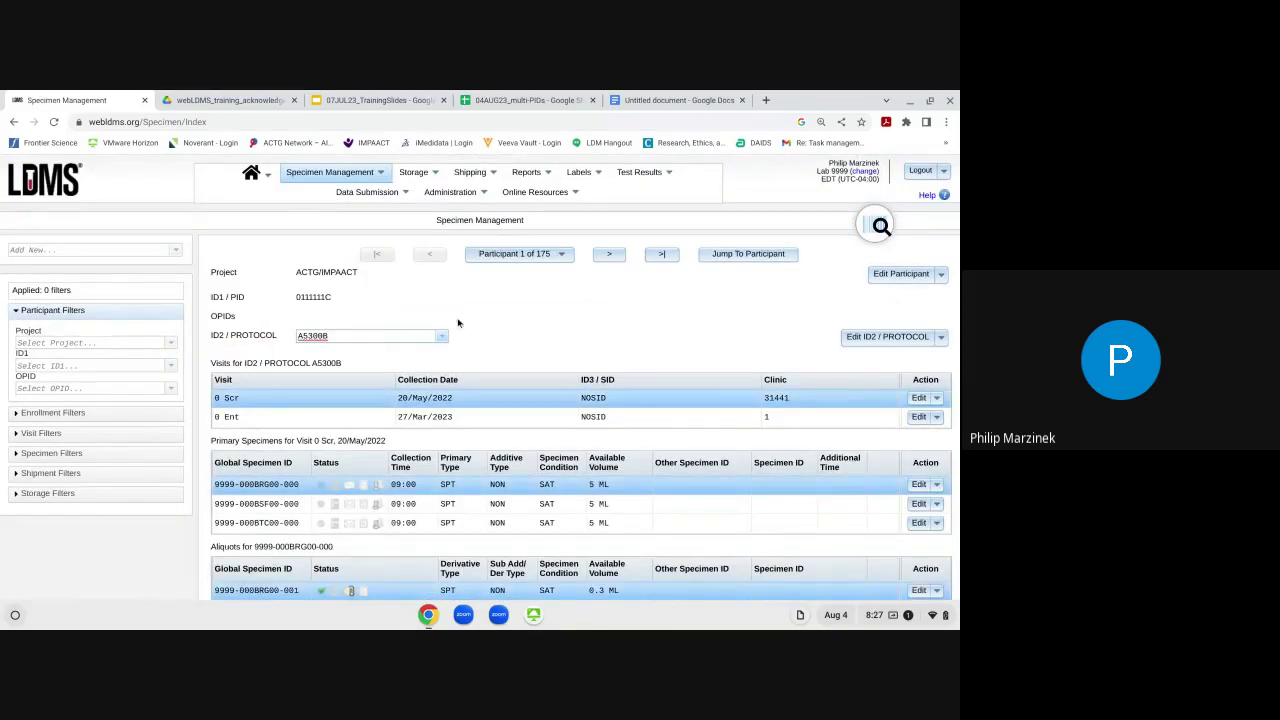
scroll(476, 320, down, 1)
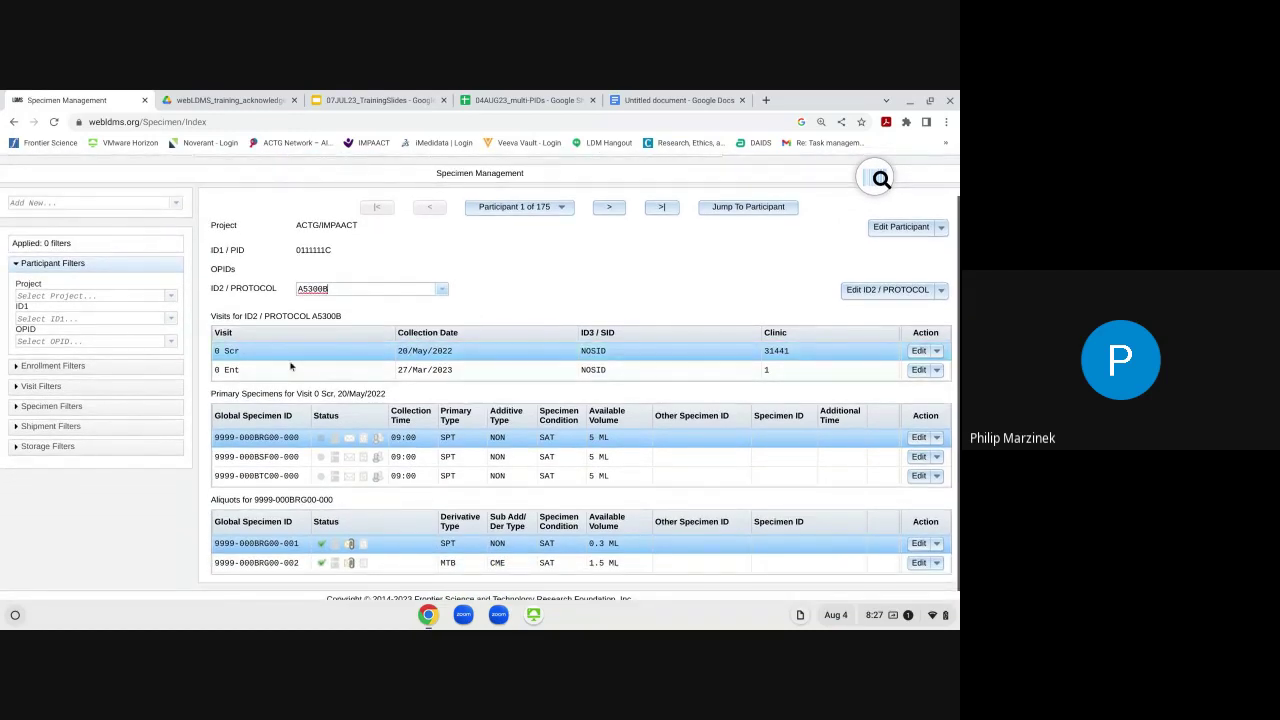
scroll(255, 548, down, 1)
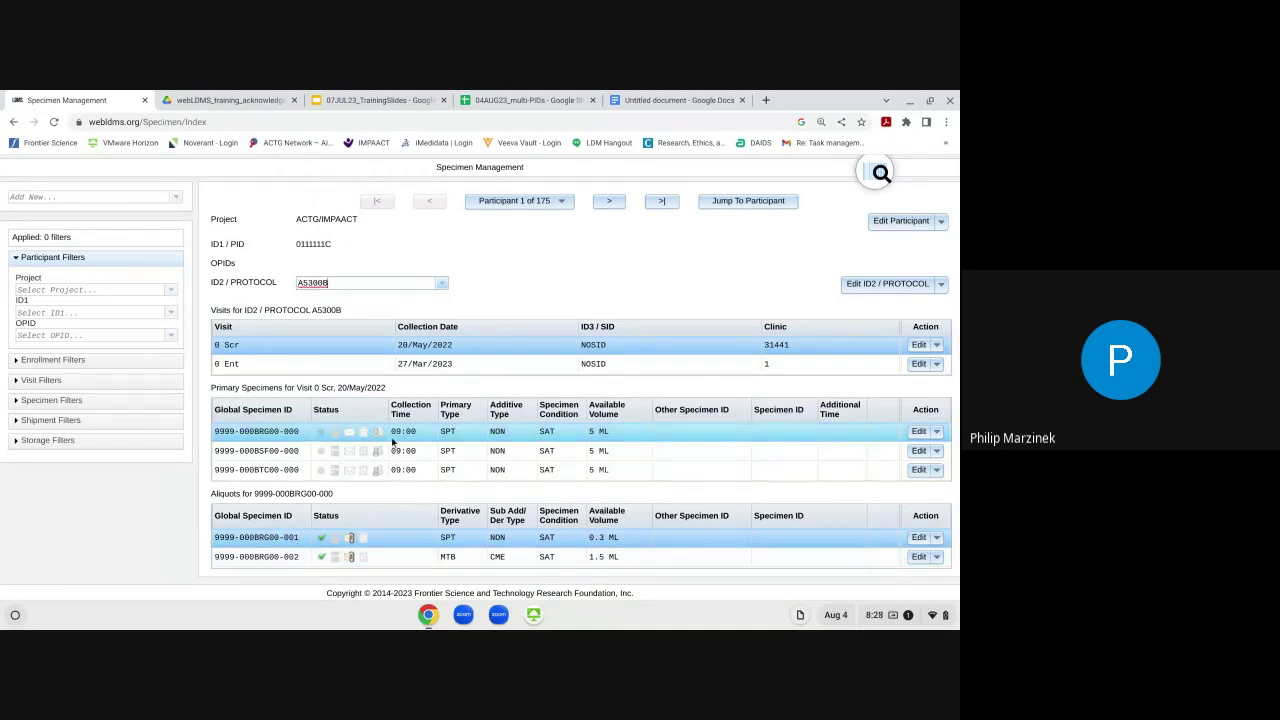
scroll(306, 396, up, 1)
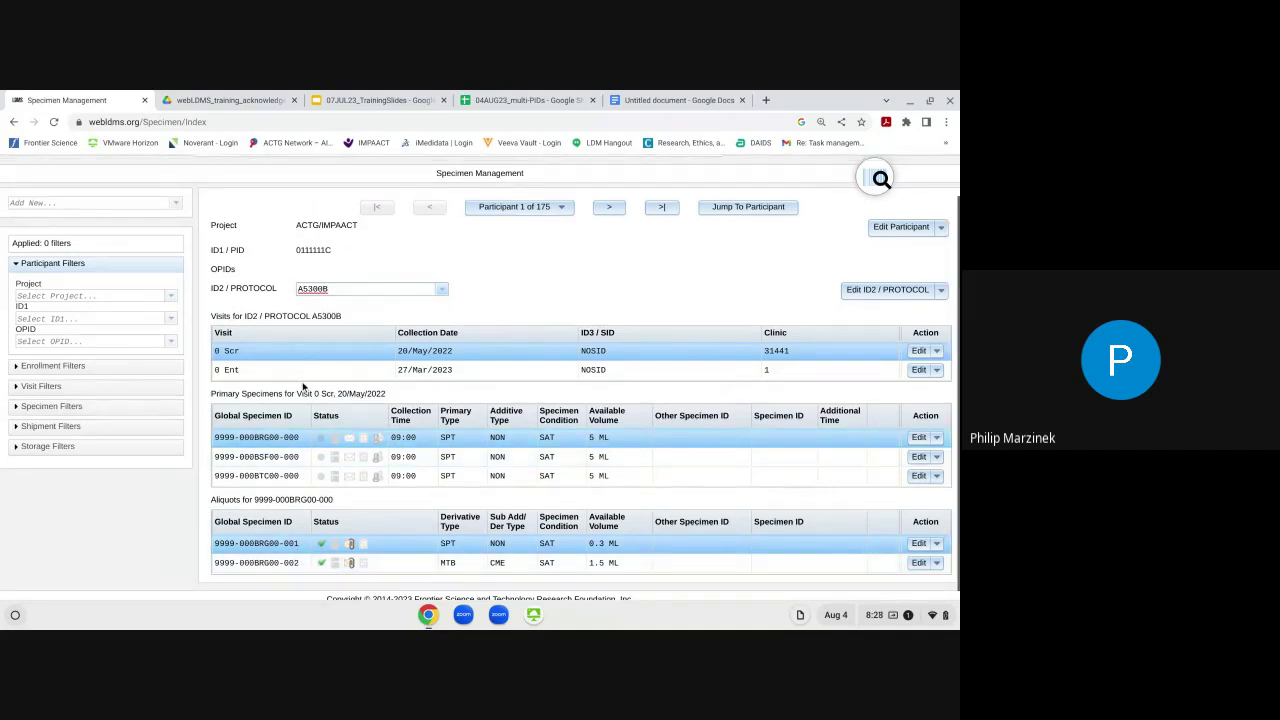
click(441, 289)
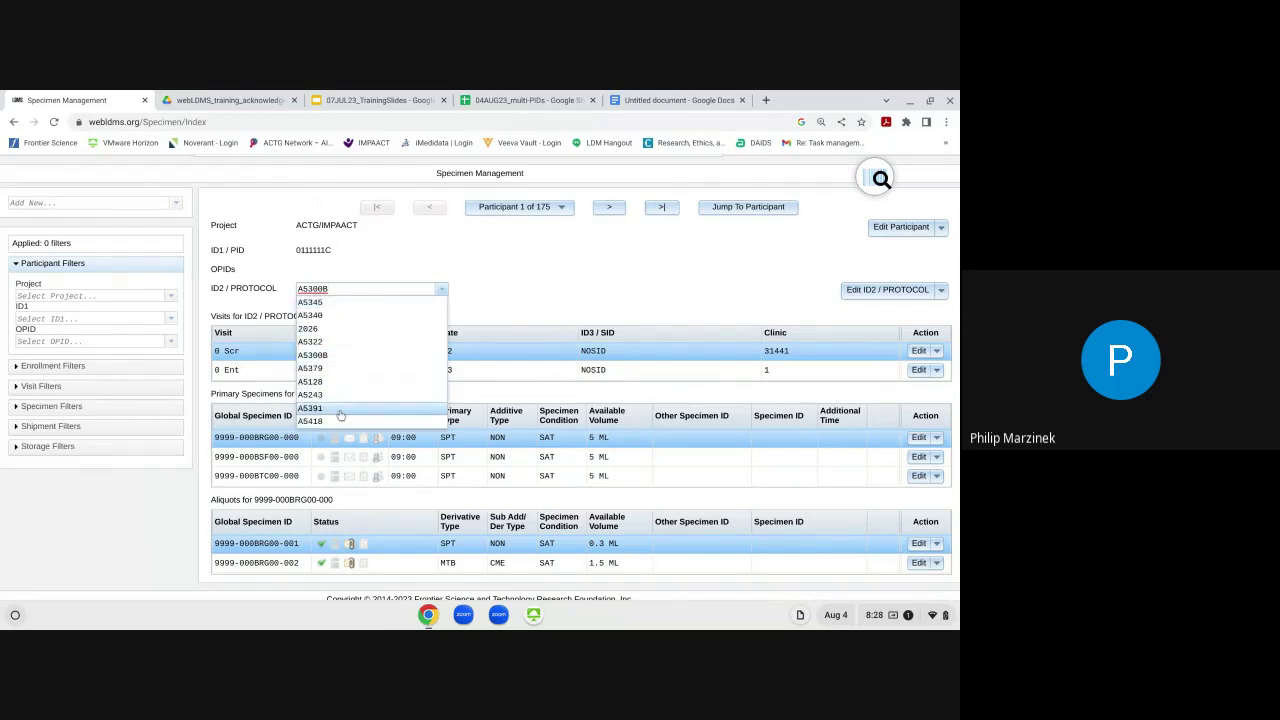
click(311, 302)
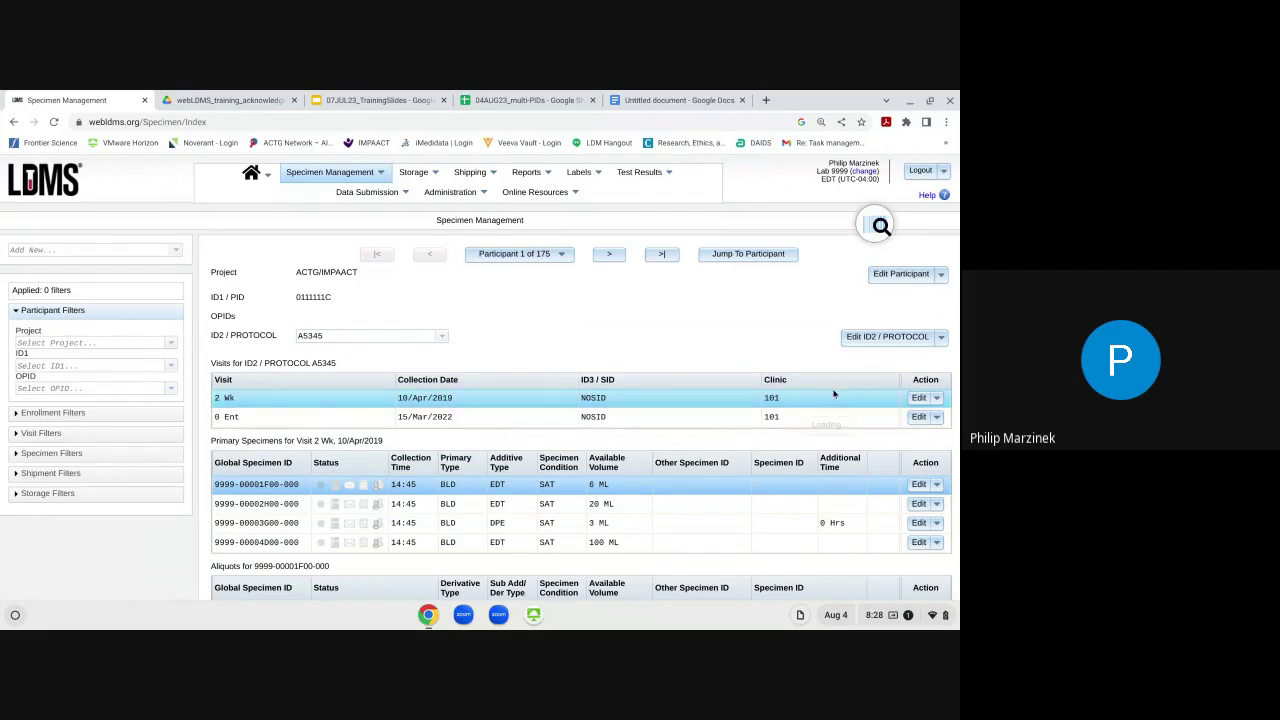
click(277, 416)
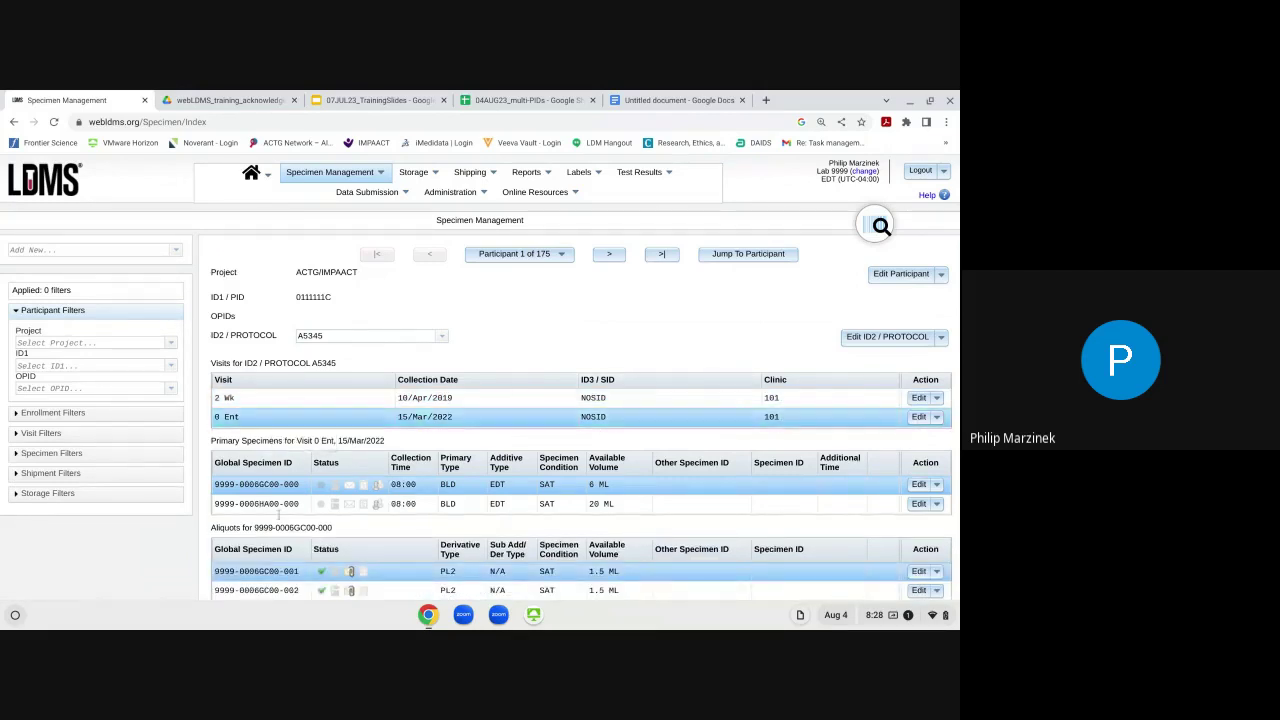
click(266, 398)
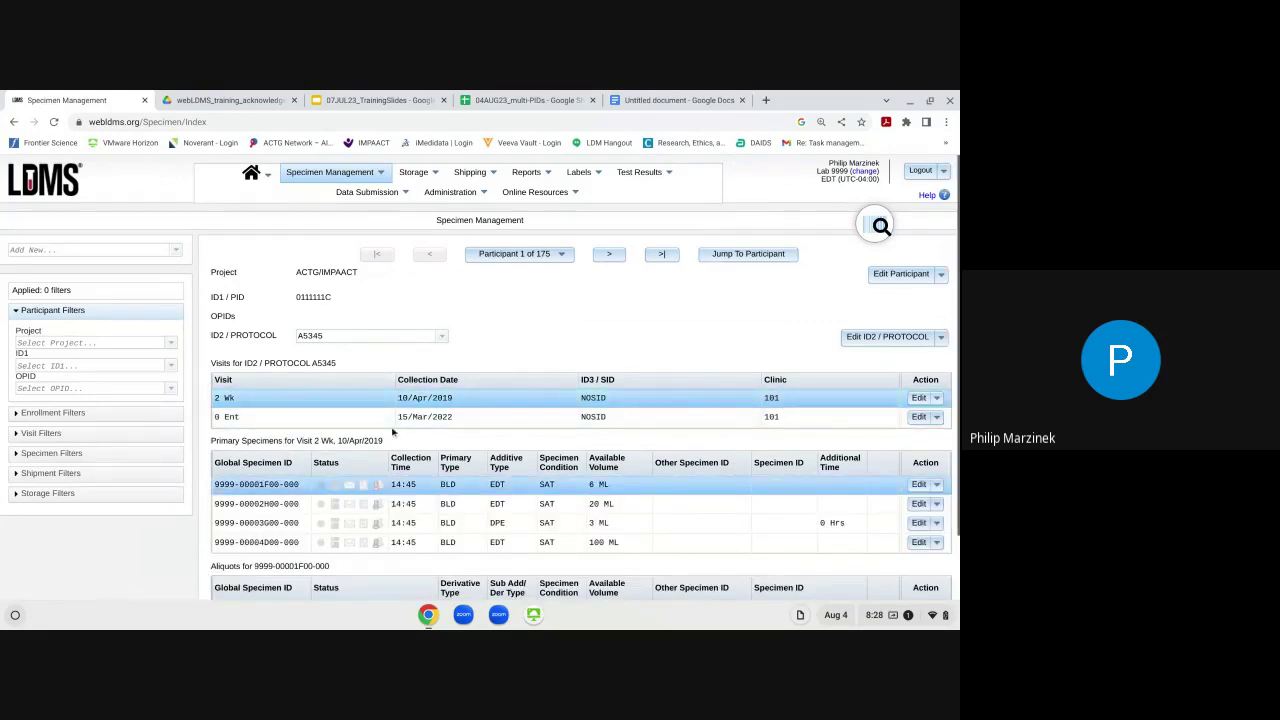
Browse the 0 Ent and 2 Wk visit specimens and the aliquots of 9999-00002H00-000
scroll(393, 432, down, 1)
click(272, 377)
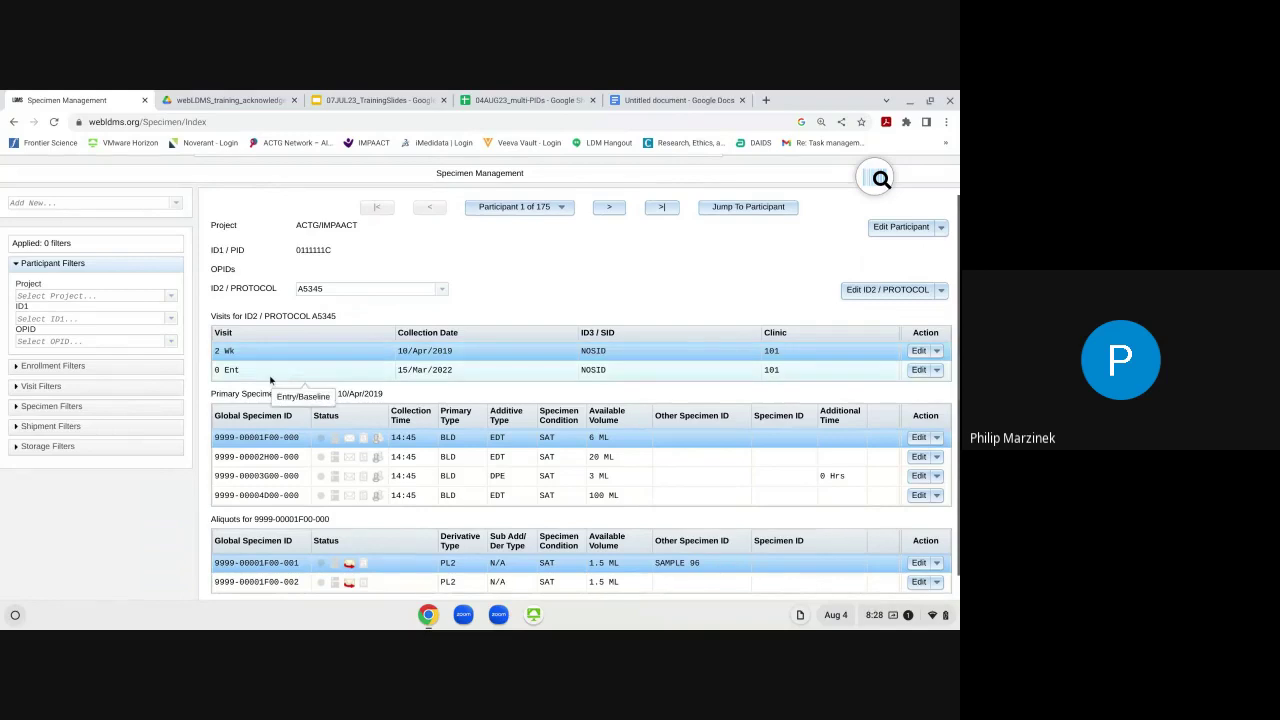
click(266, 399)
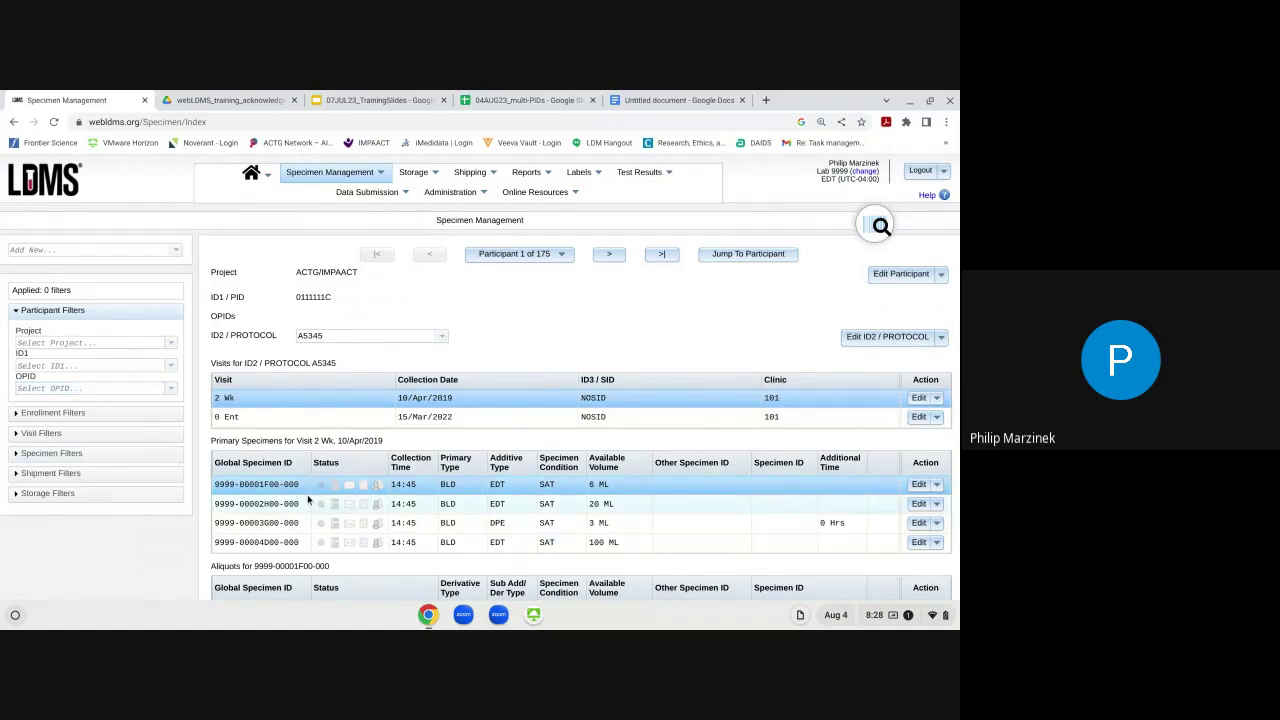
scroll(300, 480, down, 1)
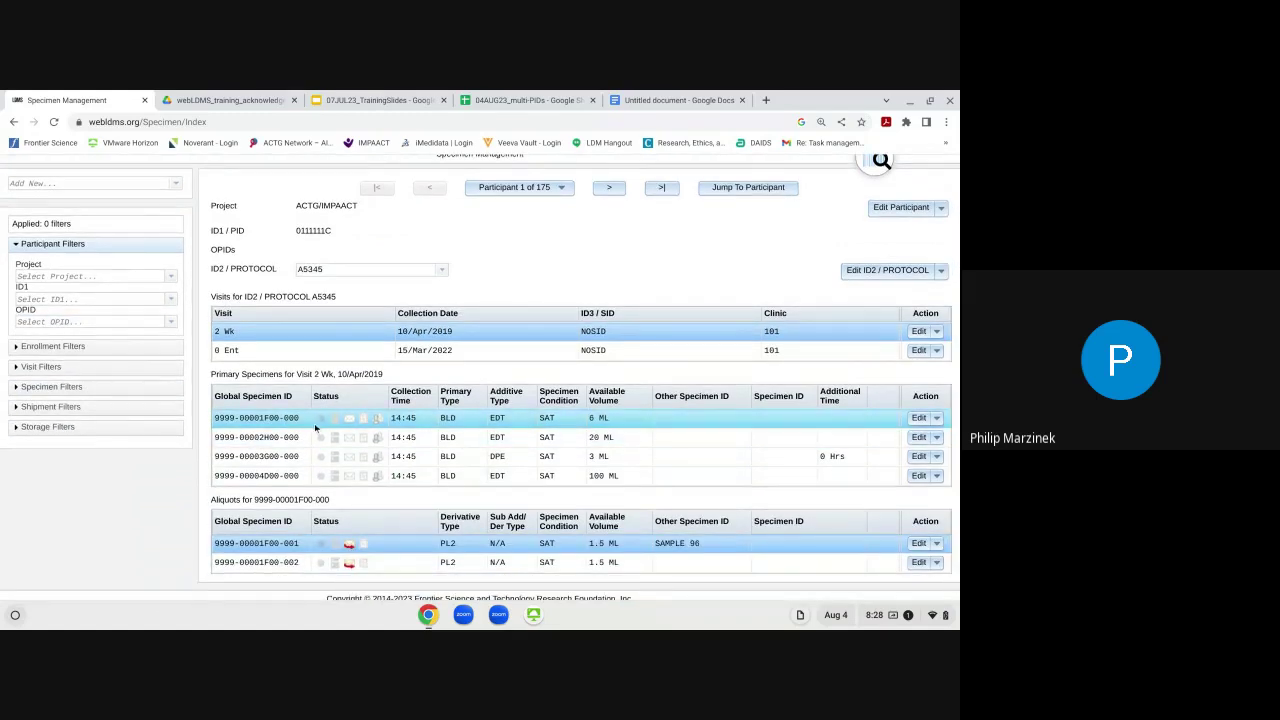
click(252, 434)
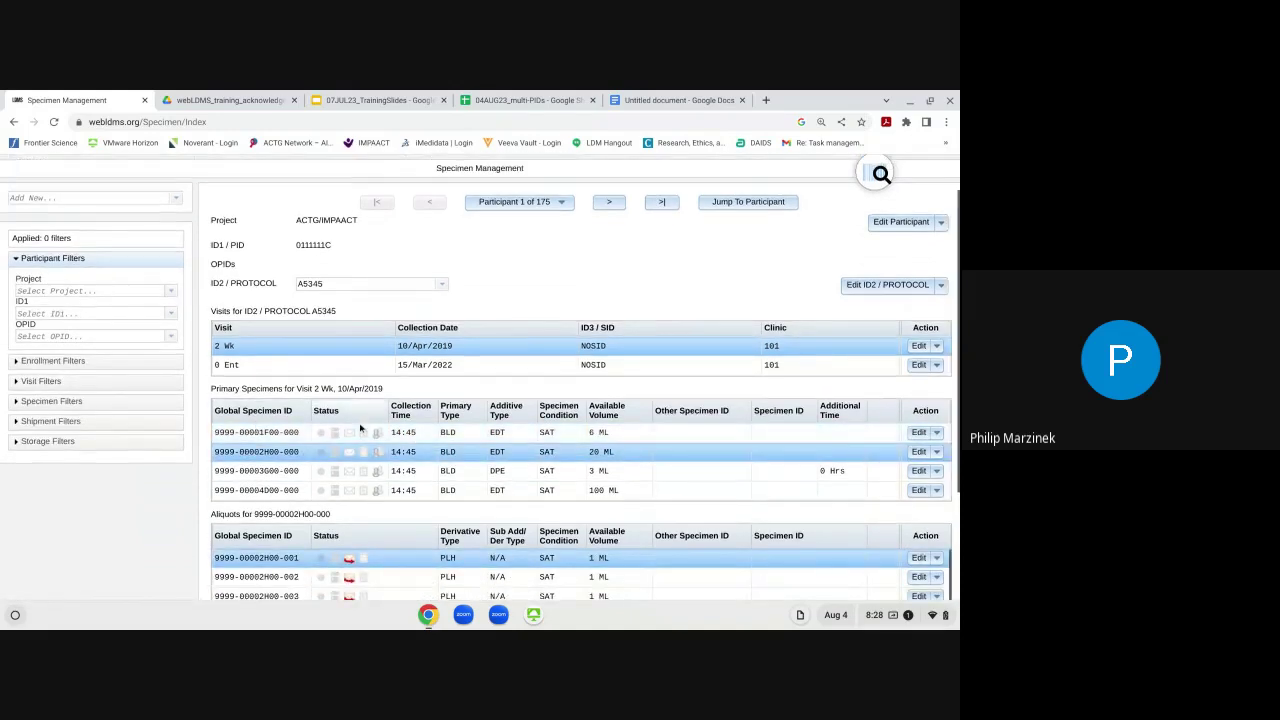
Check the aliquots of 9999-00003G00-000 and 9999-00001F00-000, ending on 9999-00004D00-000's 1 ML PLH aliquots
scroll(280, 425, down, 1)
click(296, 413)
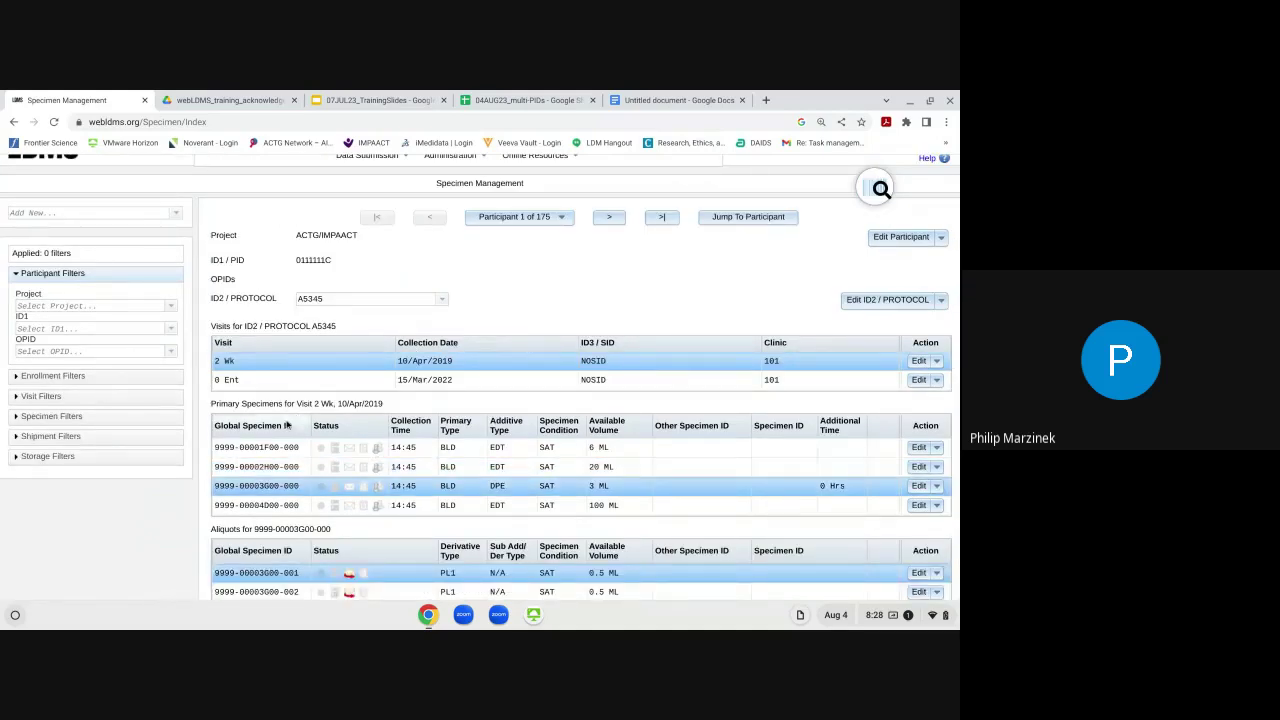
click(432, 505)
scroll(432, 464, down, 1)
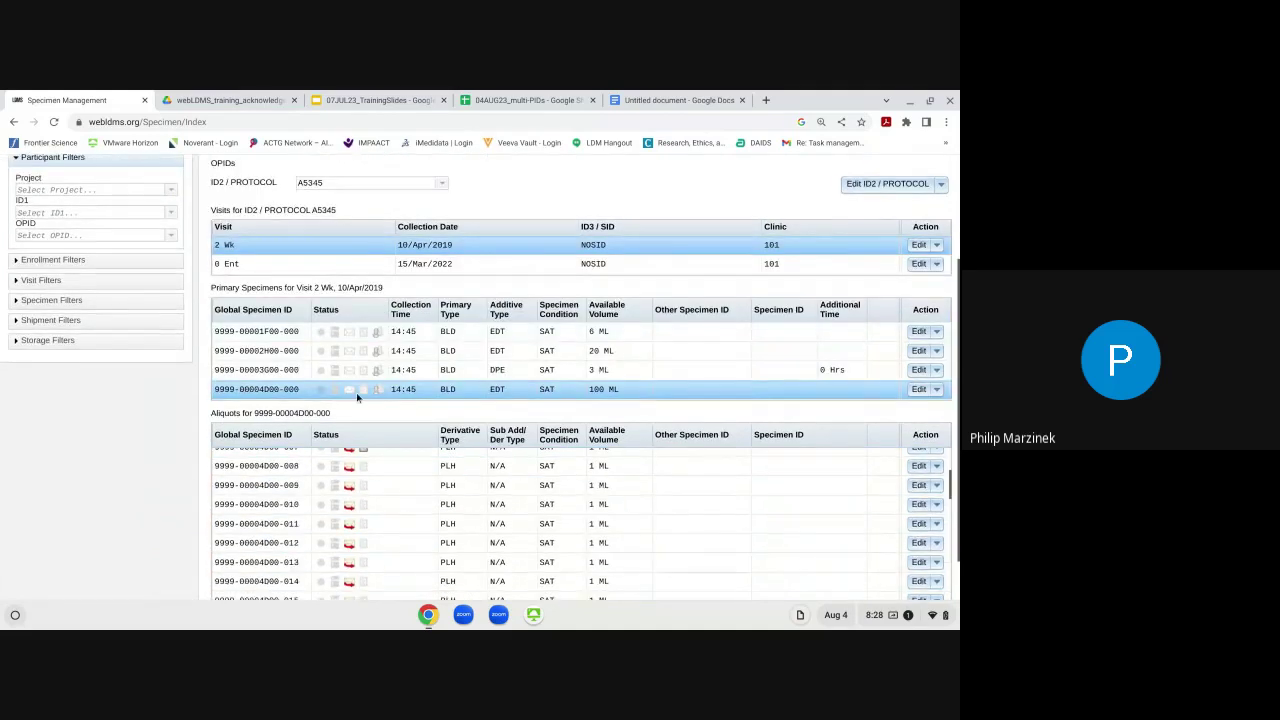
click(300, 331)
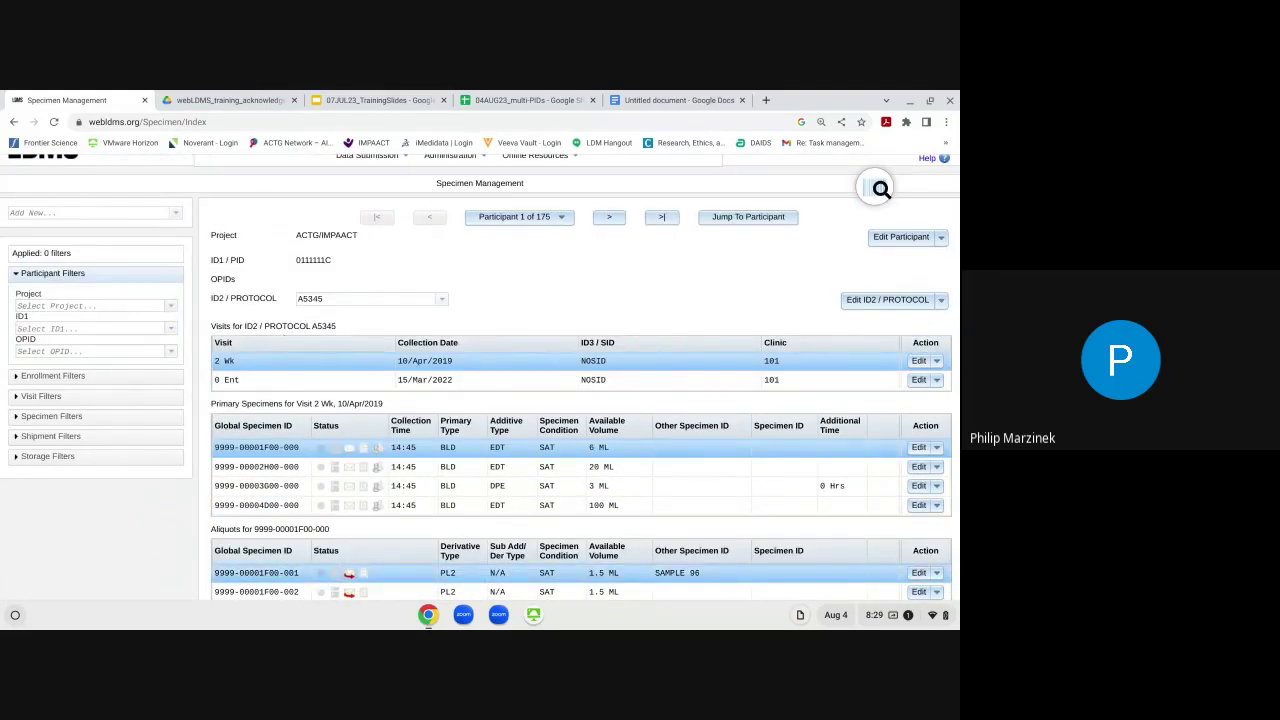
click(288, 505)
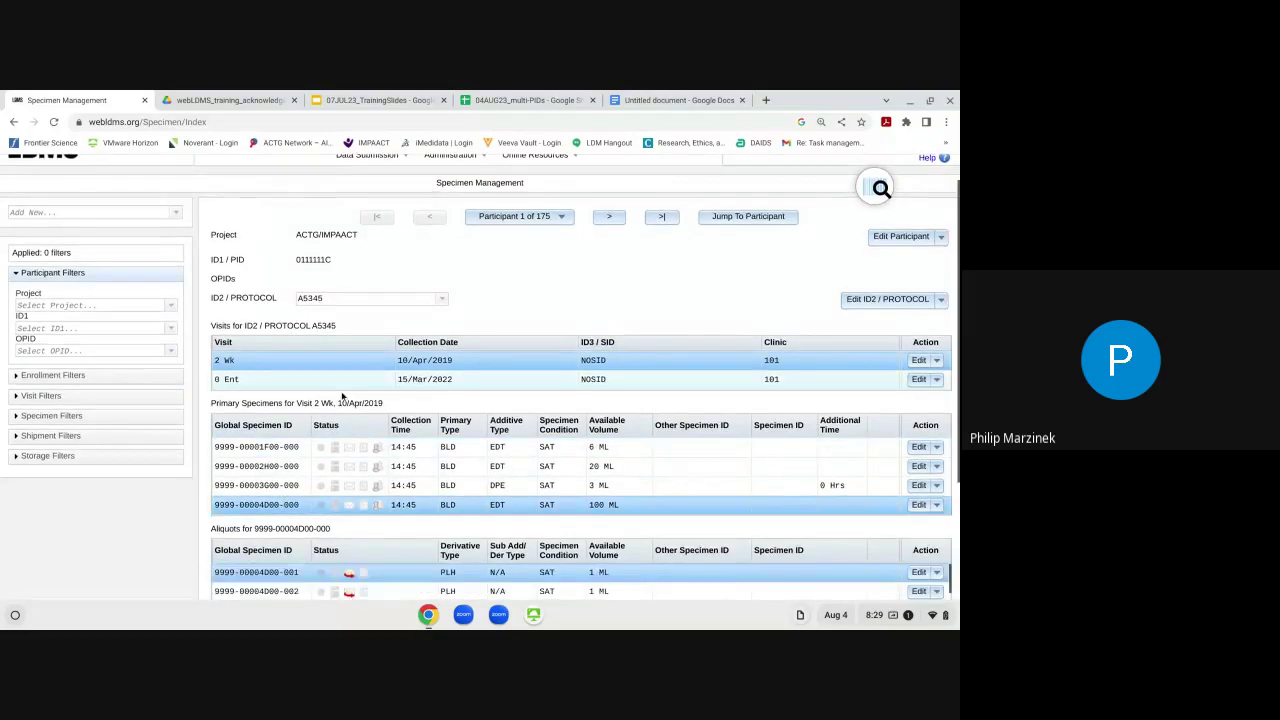
scroll(300, 504, down, 3)
scroll(305, 503, down, 2)
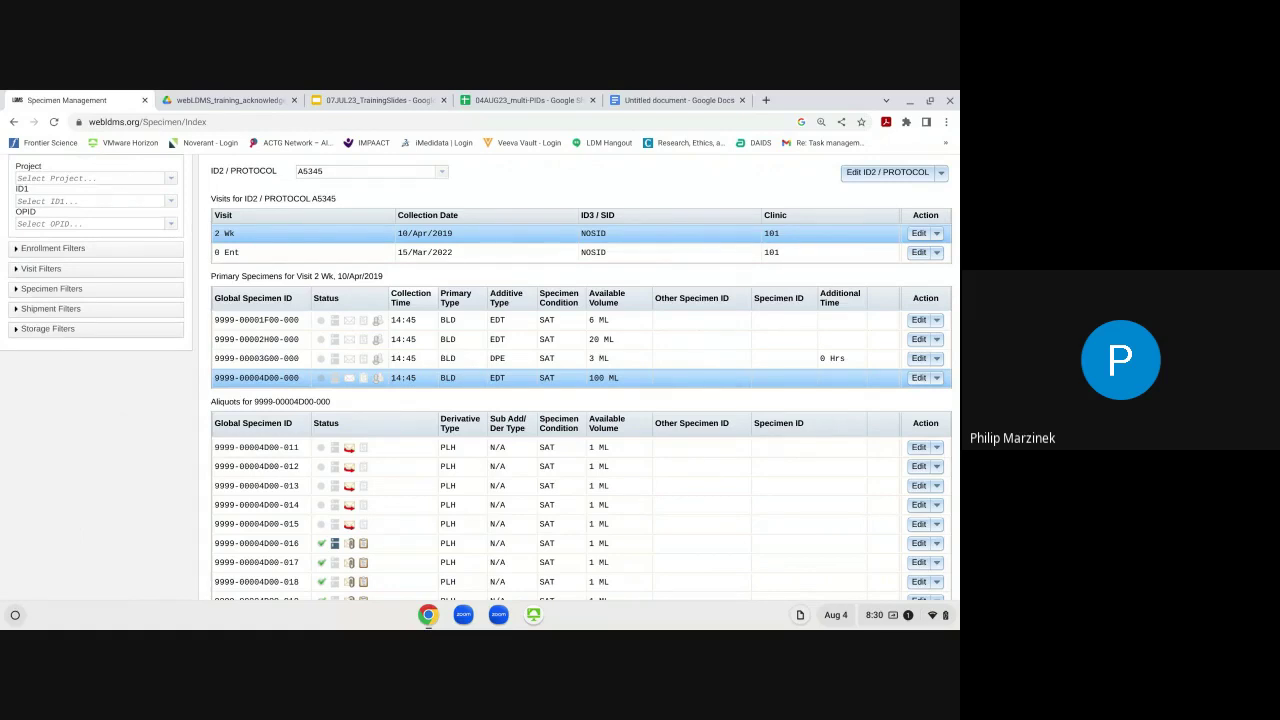
scroll(469, 494, down, 1)
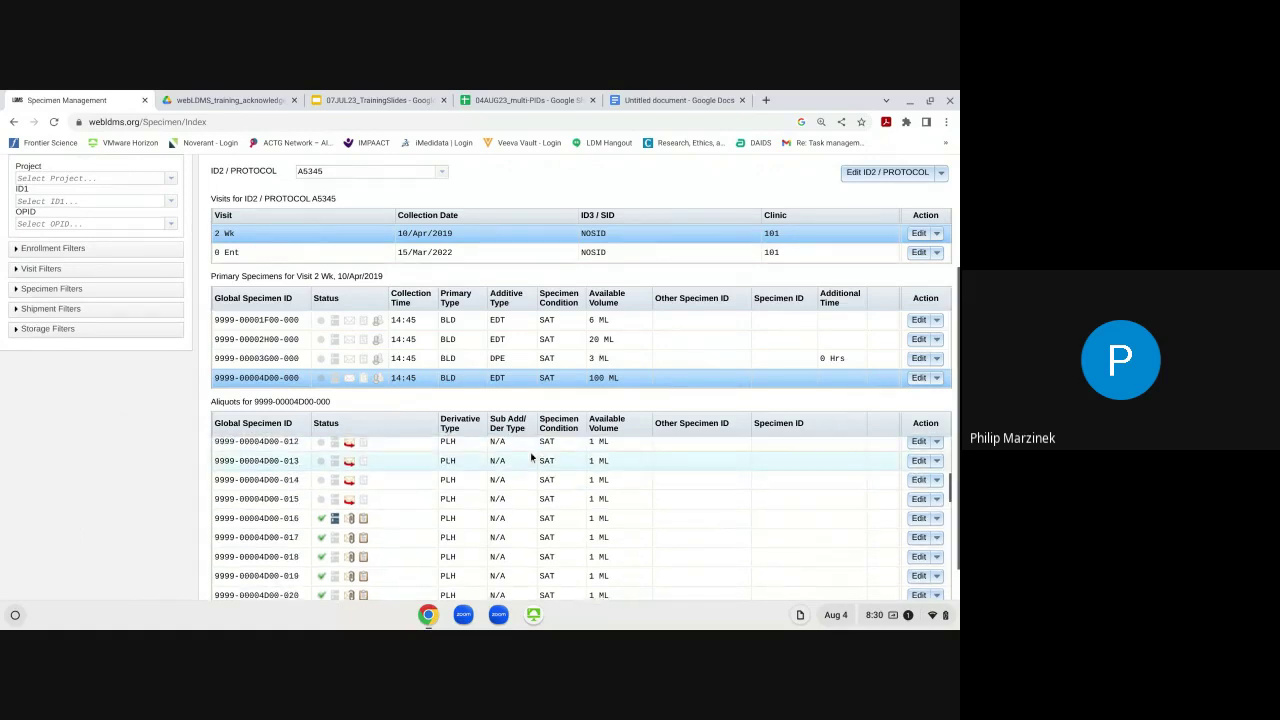
scroll(469, 494, up, 1)
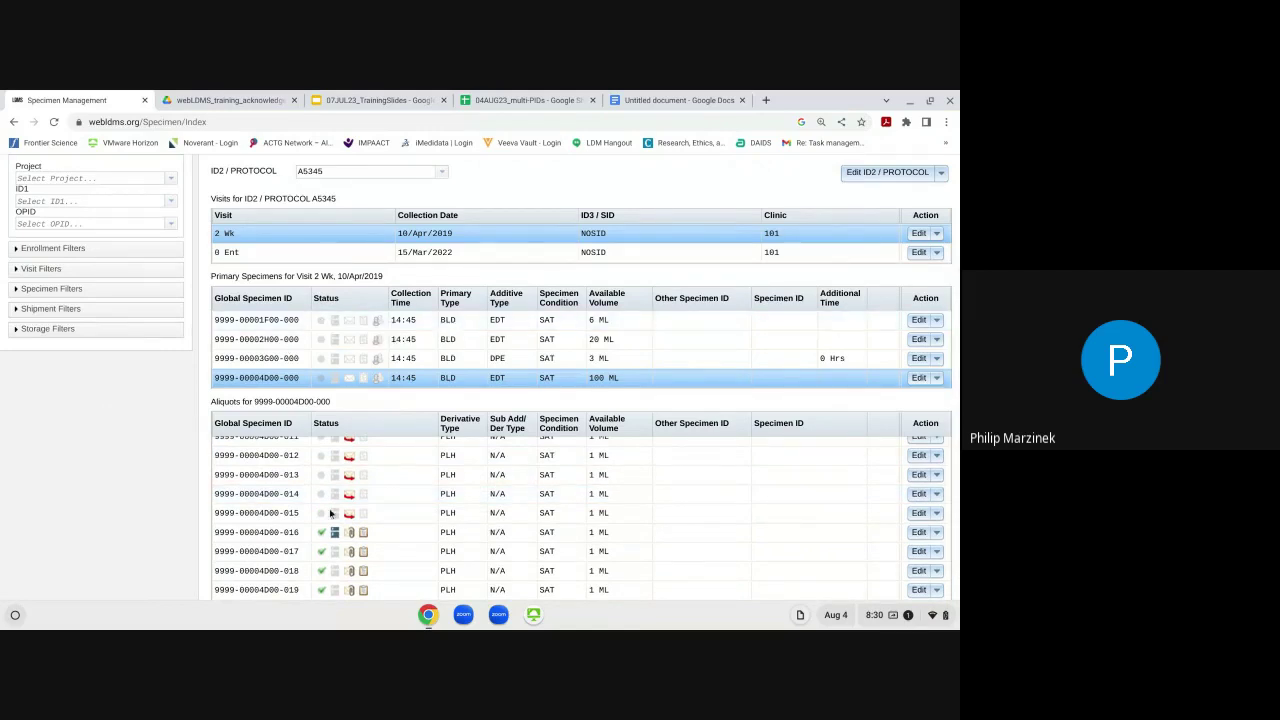
mouse_move(322, 540)
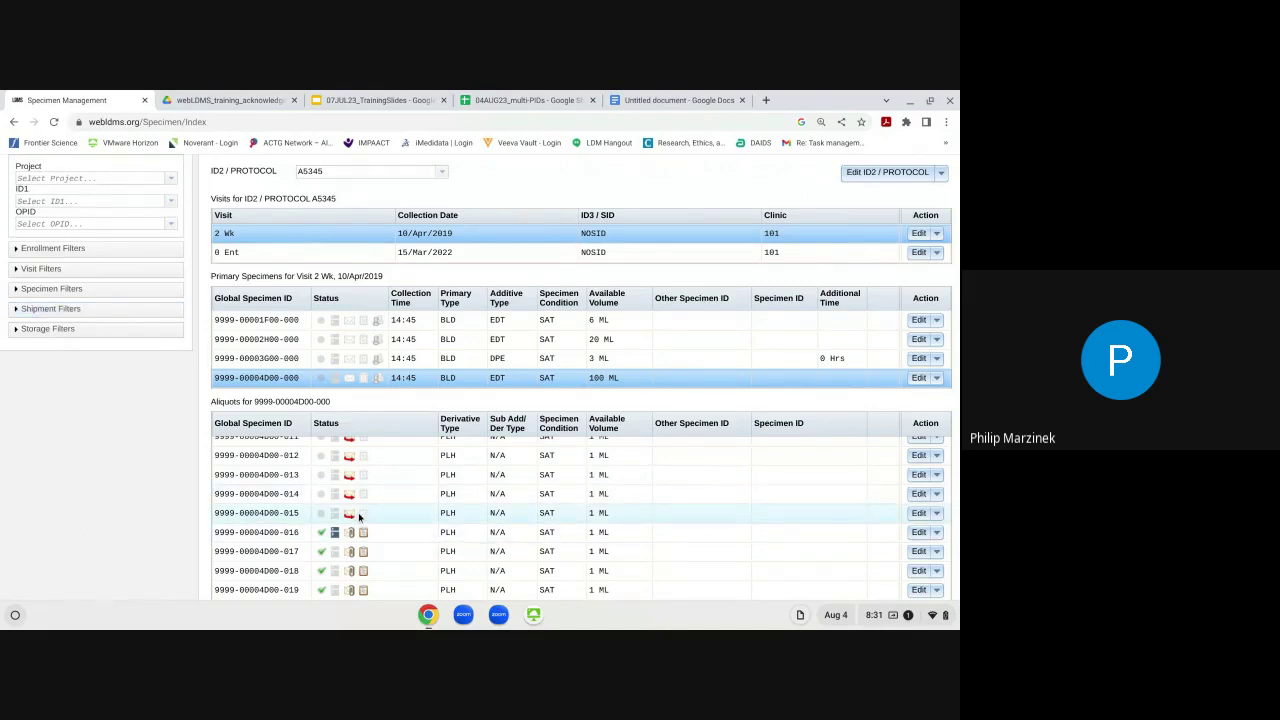
mouse_move(362, 516)
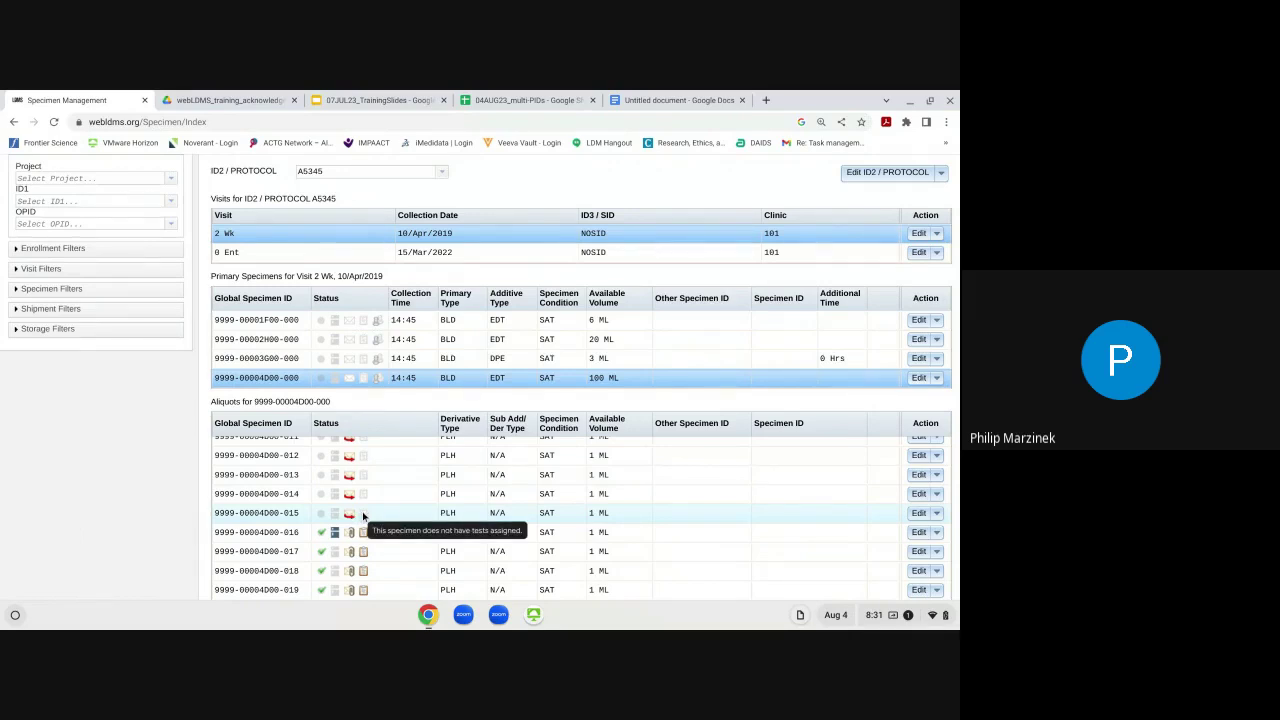
mouse_move(378, 383)
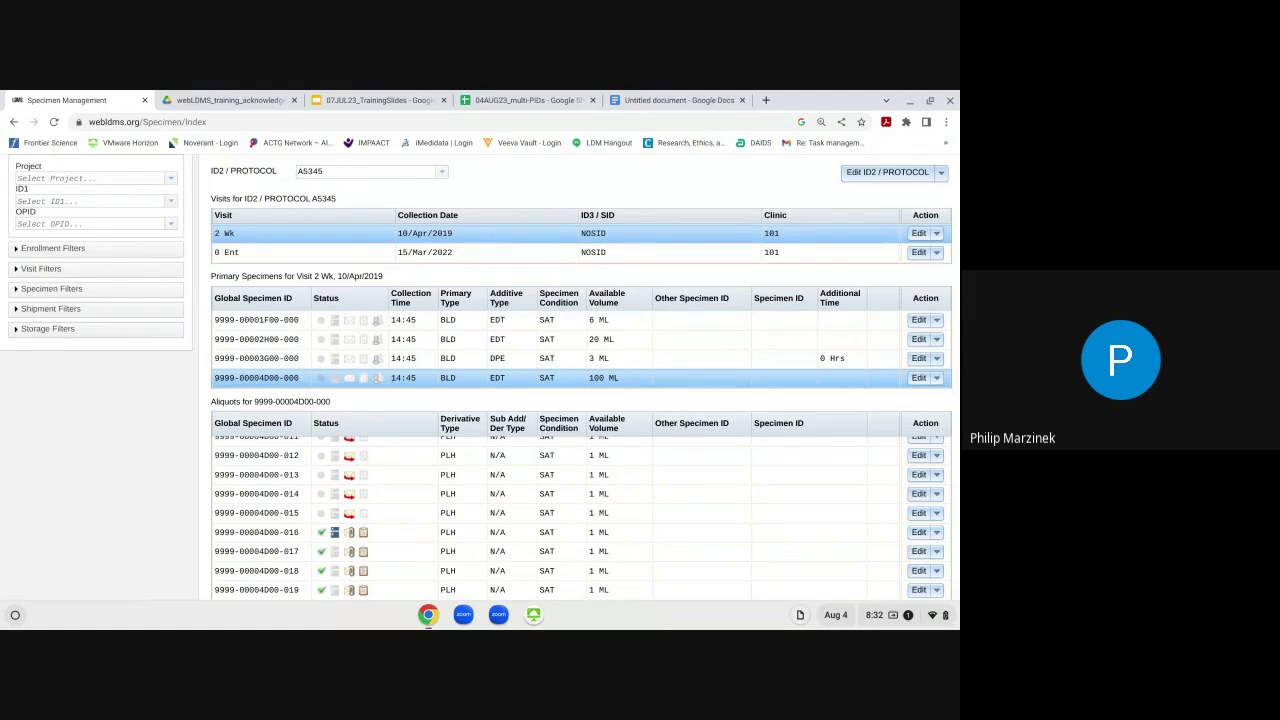
Open a blank Quick Add form from the Specimen Management menu and return to its top
scroll(342, 275, up, 3)
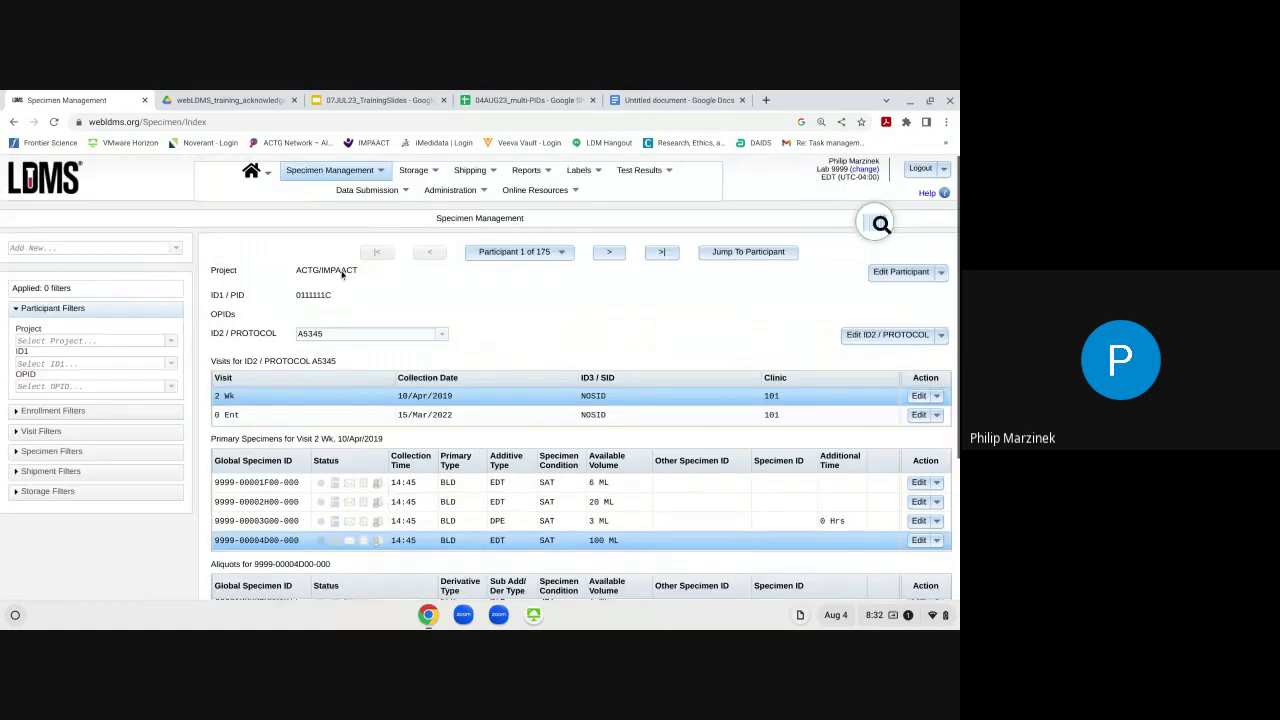
click(330, 170)
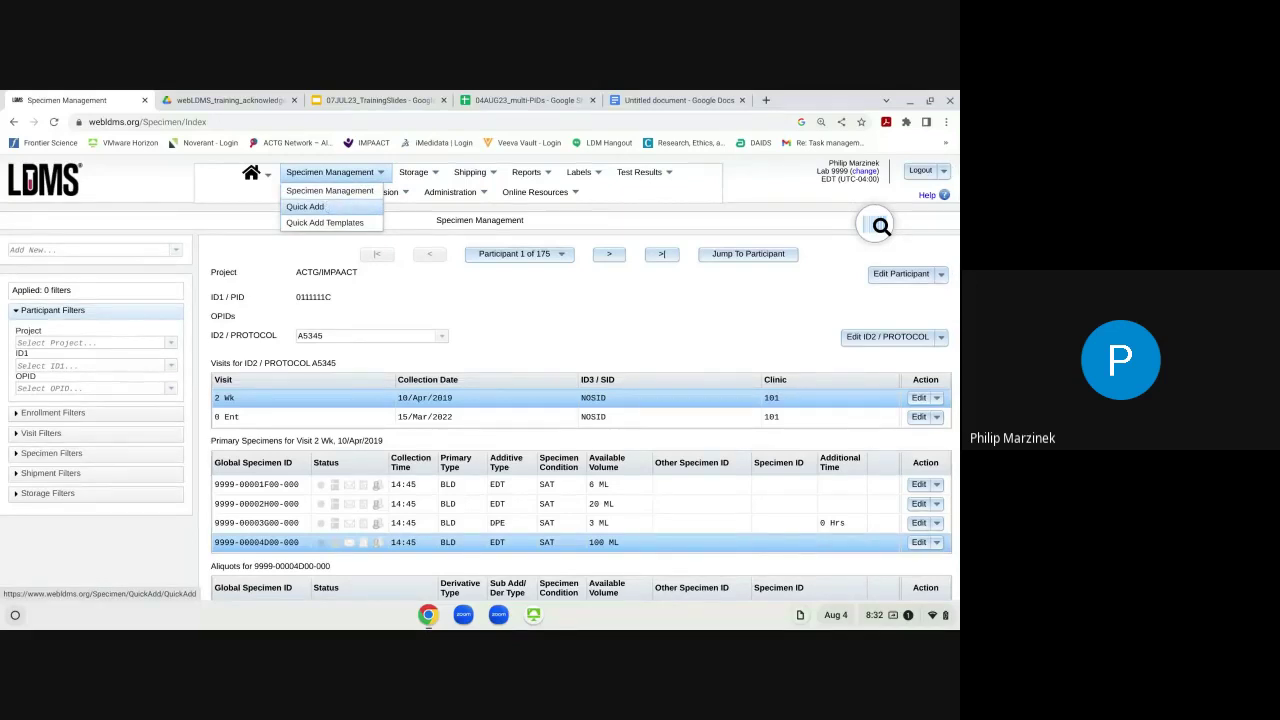
click(326, 205)
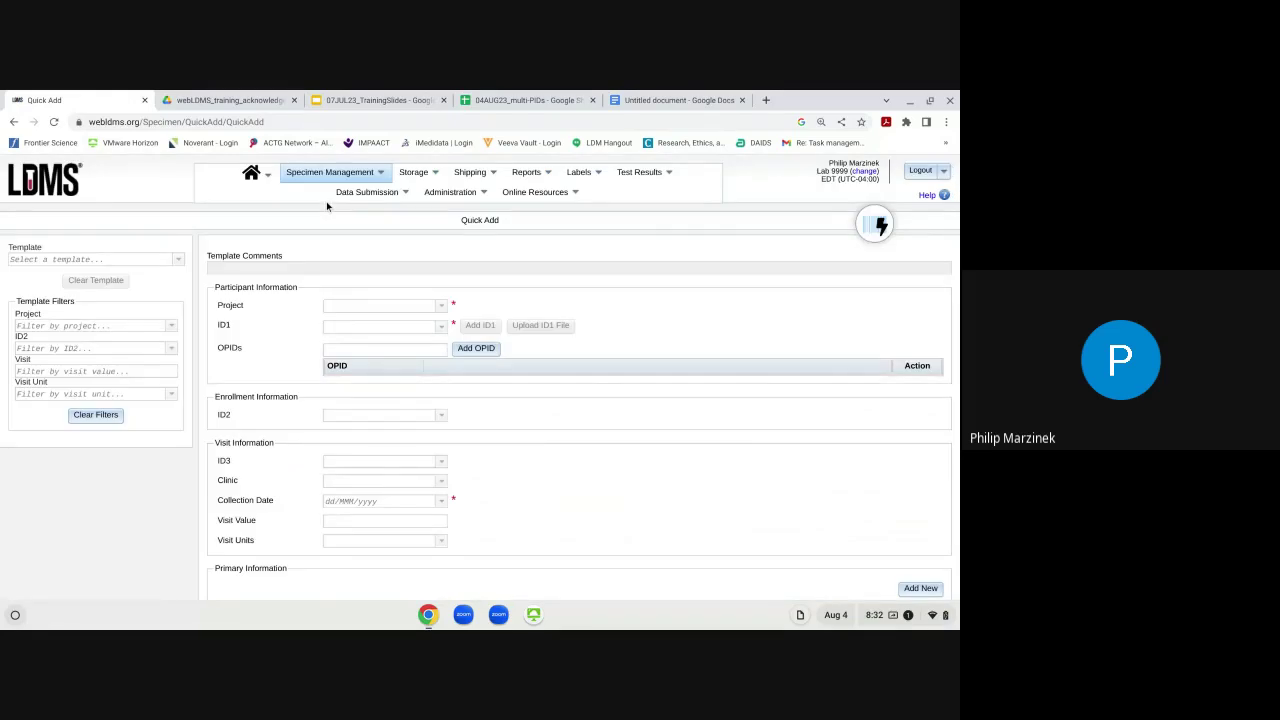
mouse_move(345, 192)
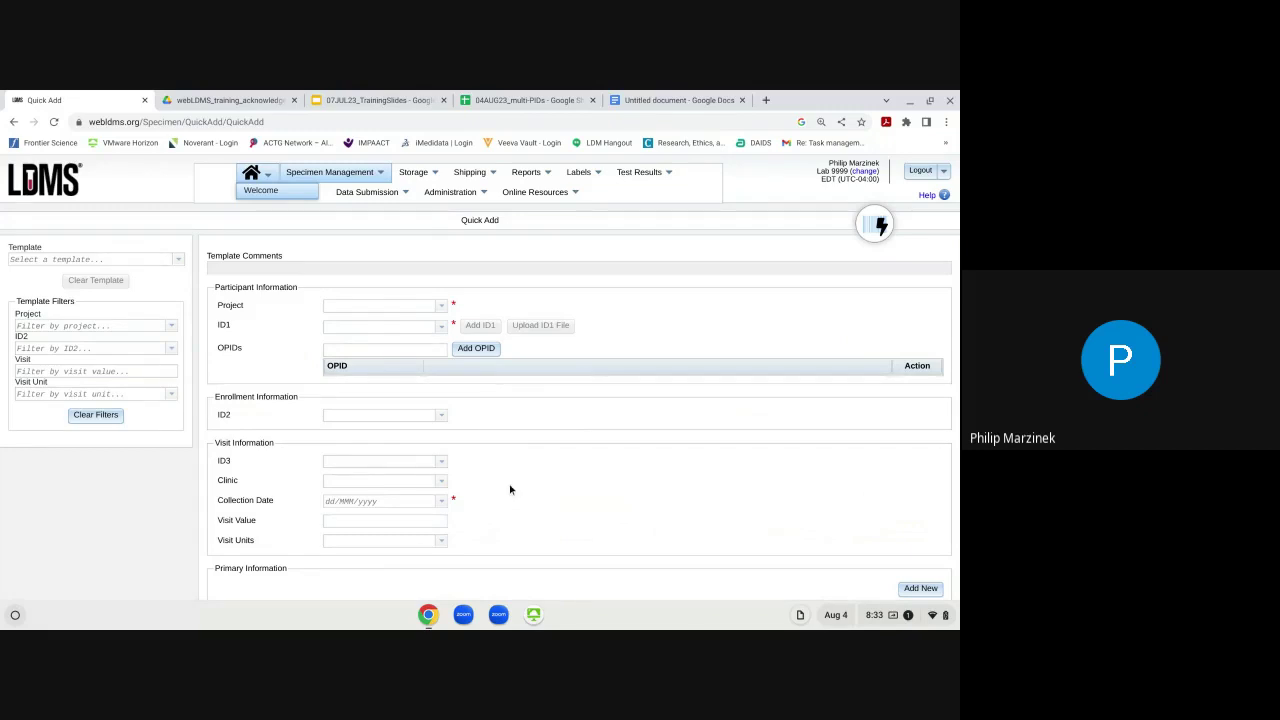
scroll(510, 487, down, 1)
scroll(511, 489, down, 2)
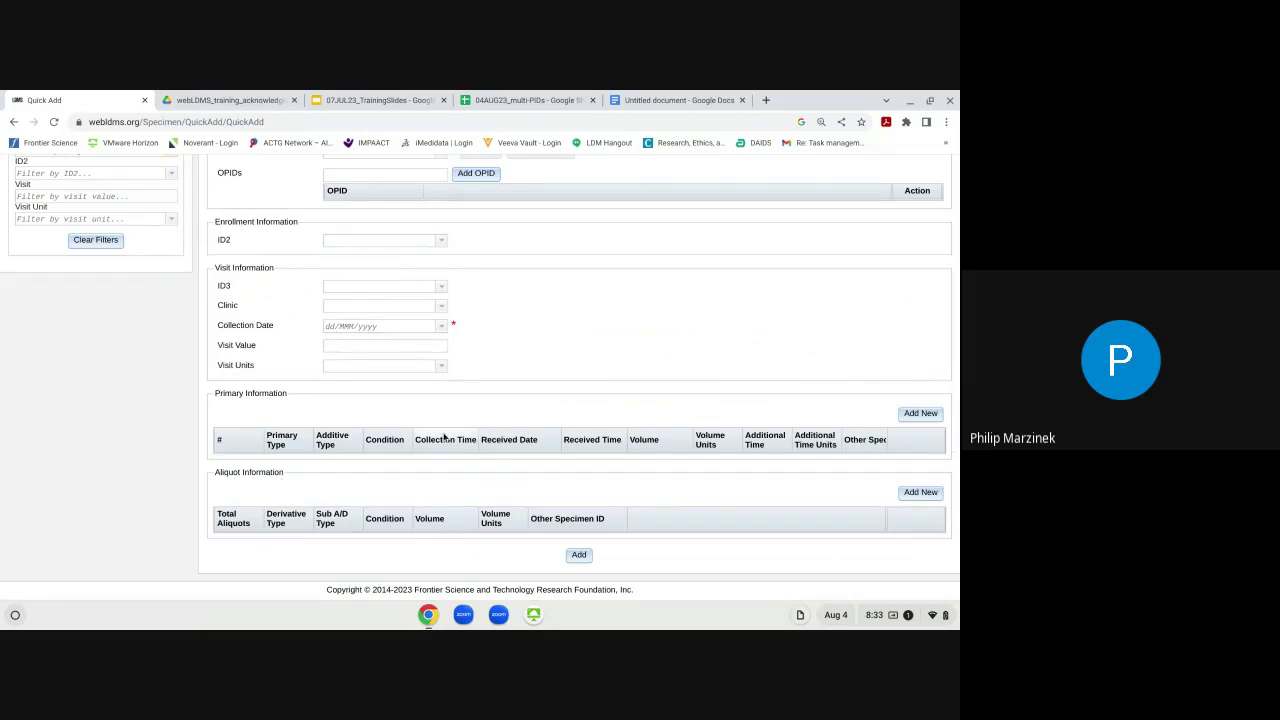
scroll(437, 444, up, 4)
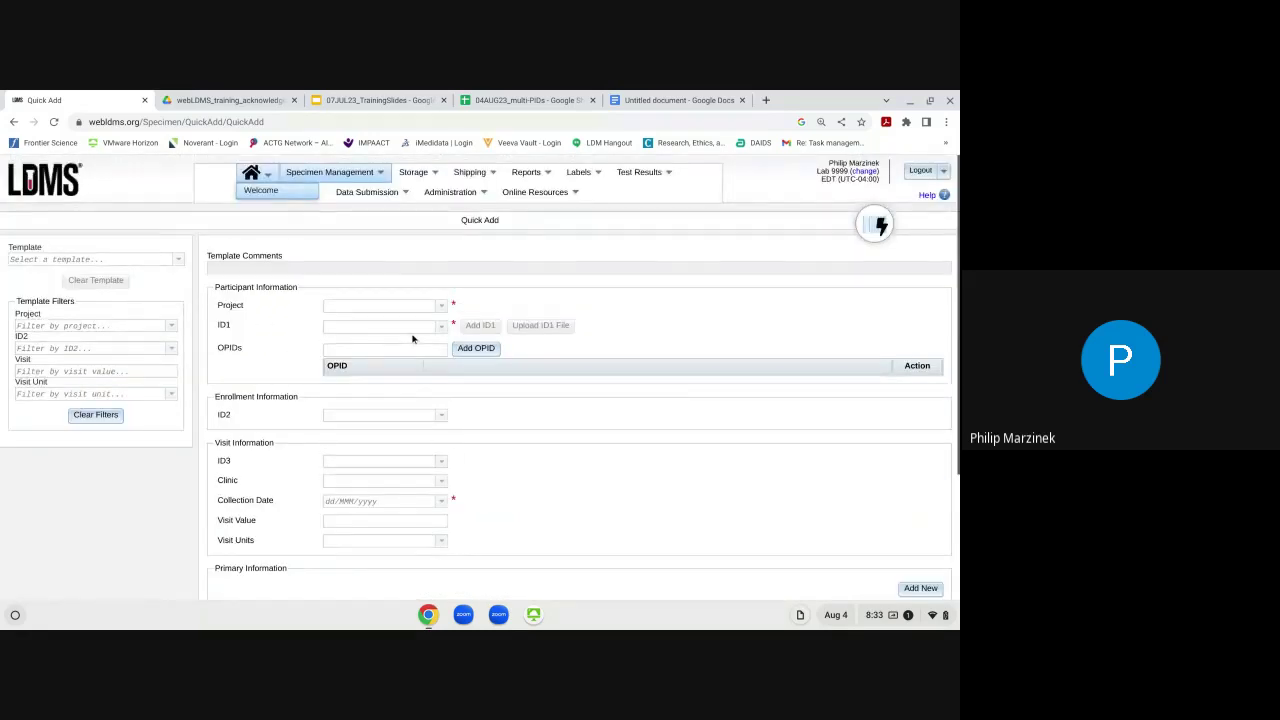
Choose project FRONTIER and enter the participant ID in uppercase
click(441, 306)
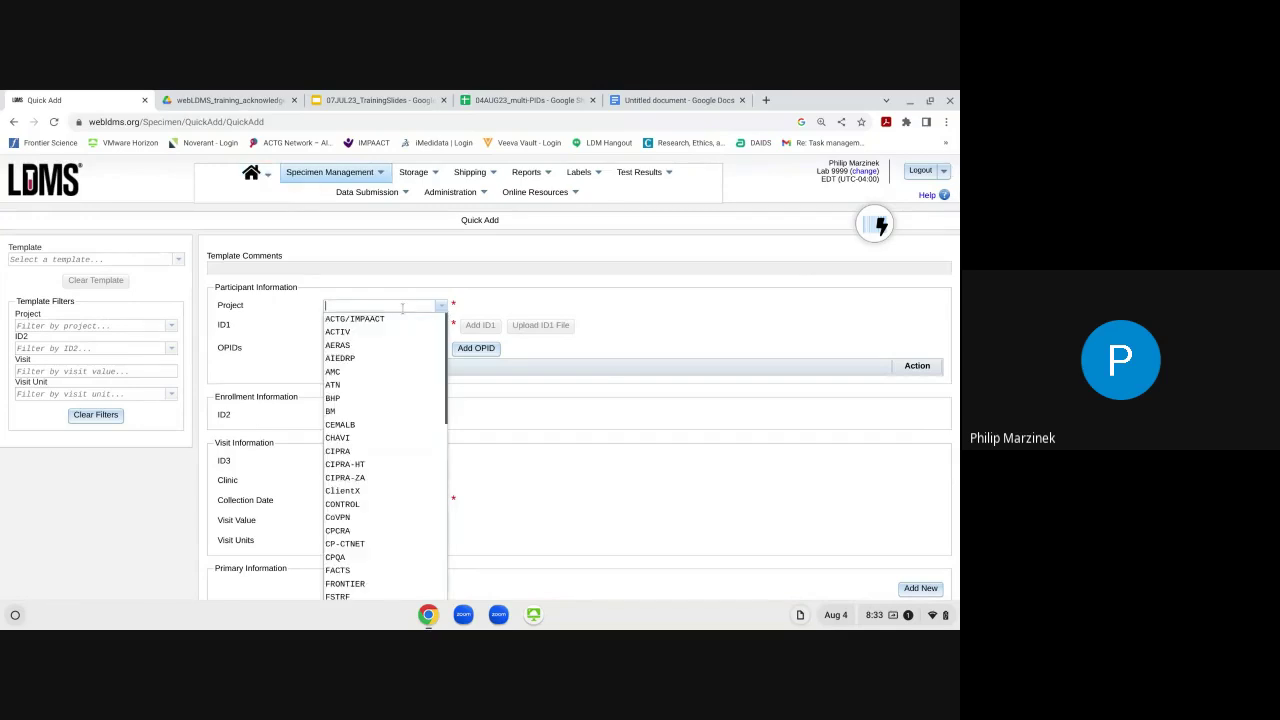
click(368, 583)
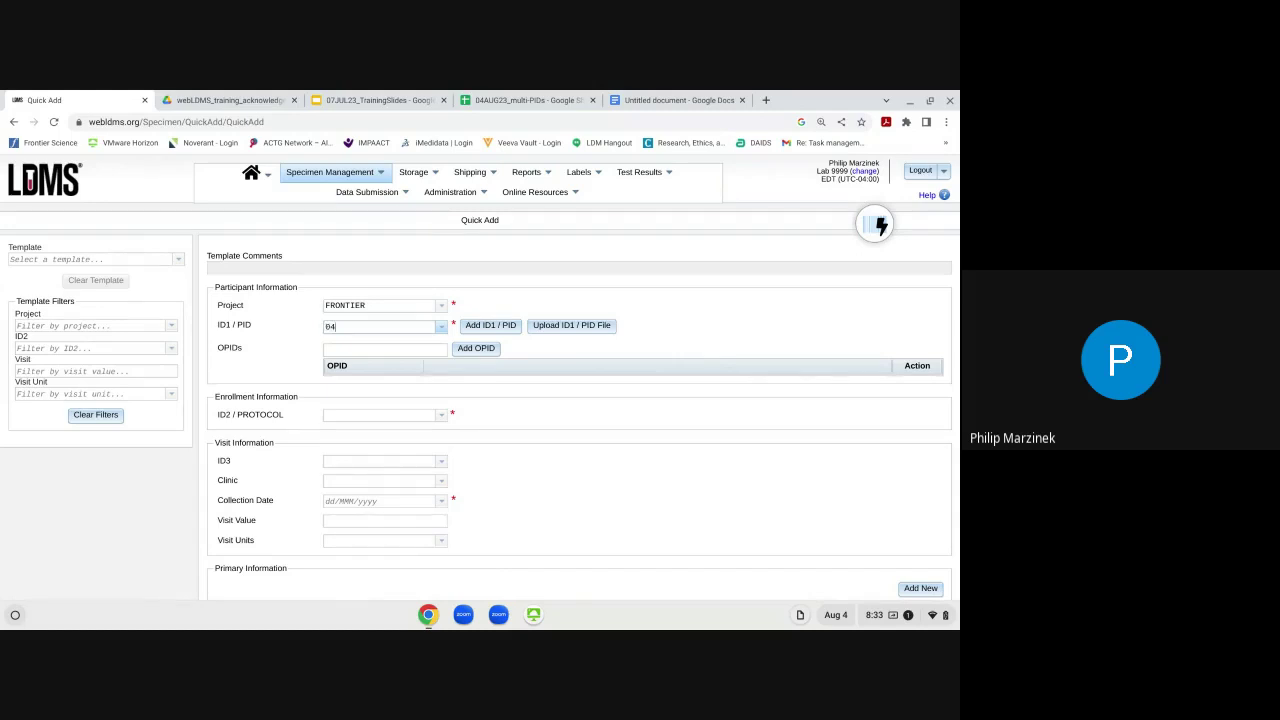
text(Aug2023)
key(BackSpace)
key(BackSpace)
text(UG)
click(358, 348)
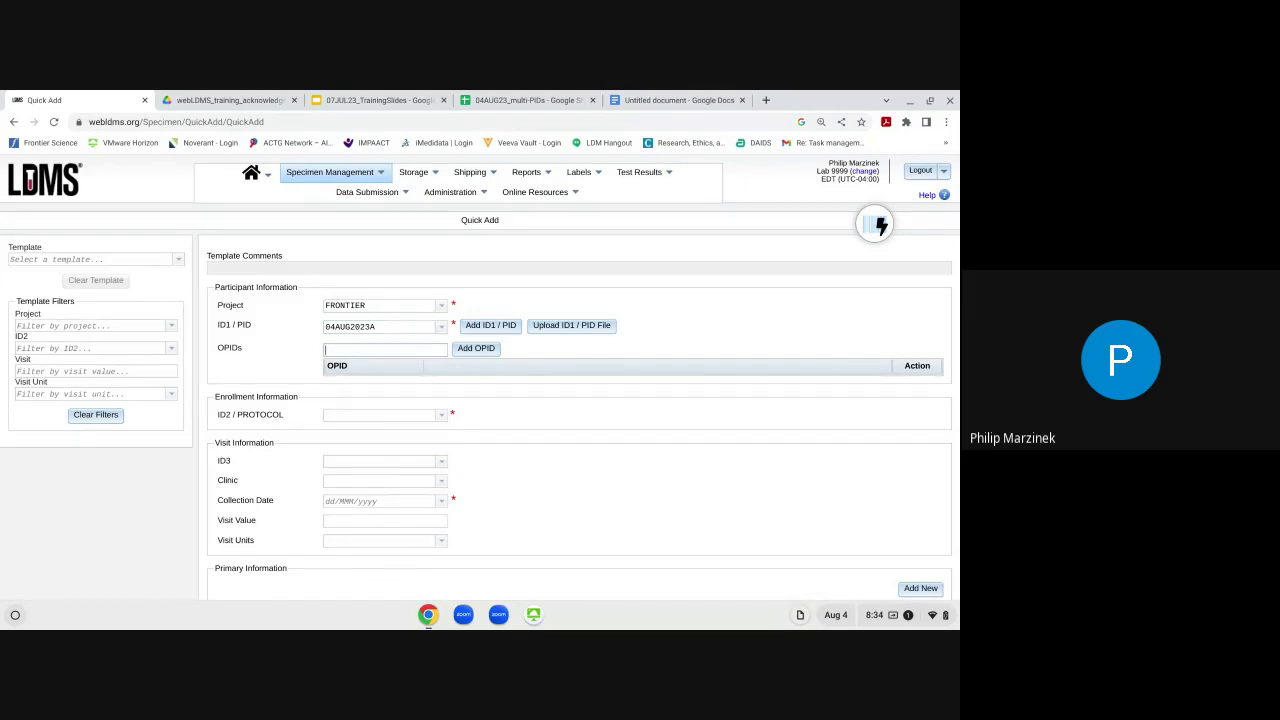
Set protocol STUDY1, ID3 ARM A, clinic 1 and collection date 04/Aug/2023
click(380, 416)
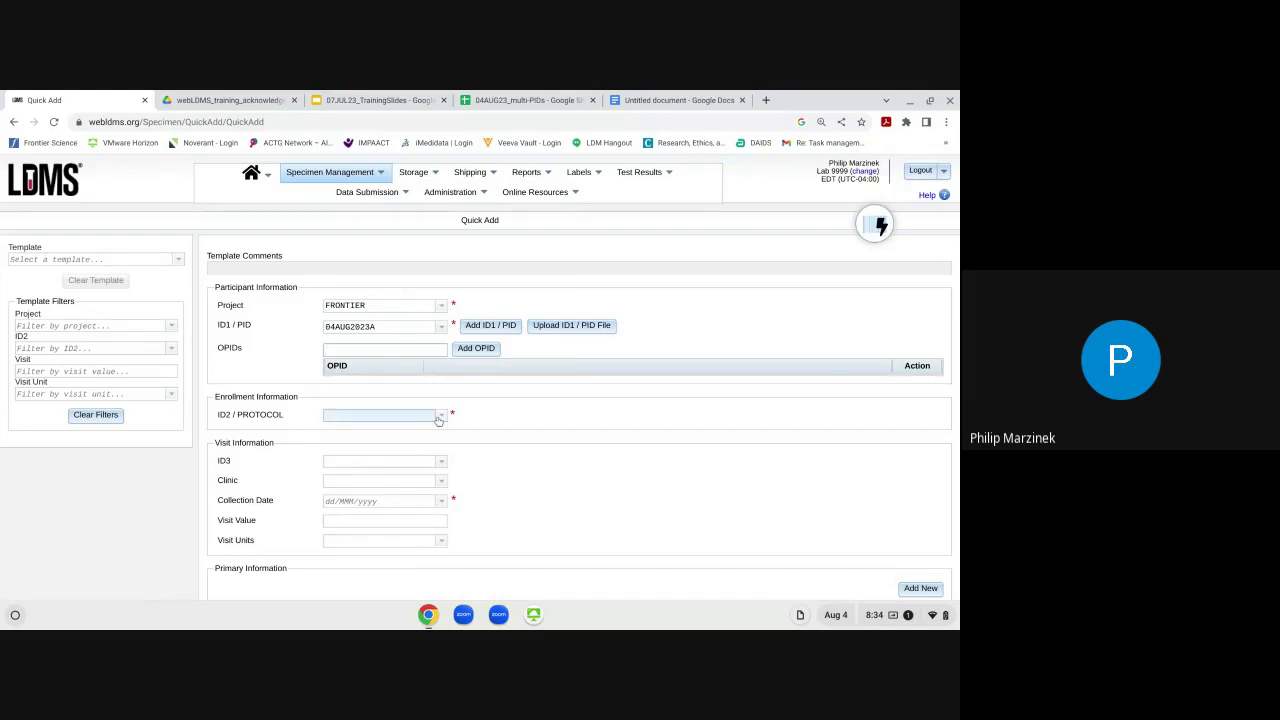
click(440, 416)
click(360, 426)
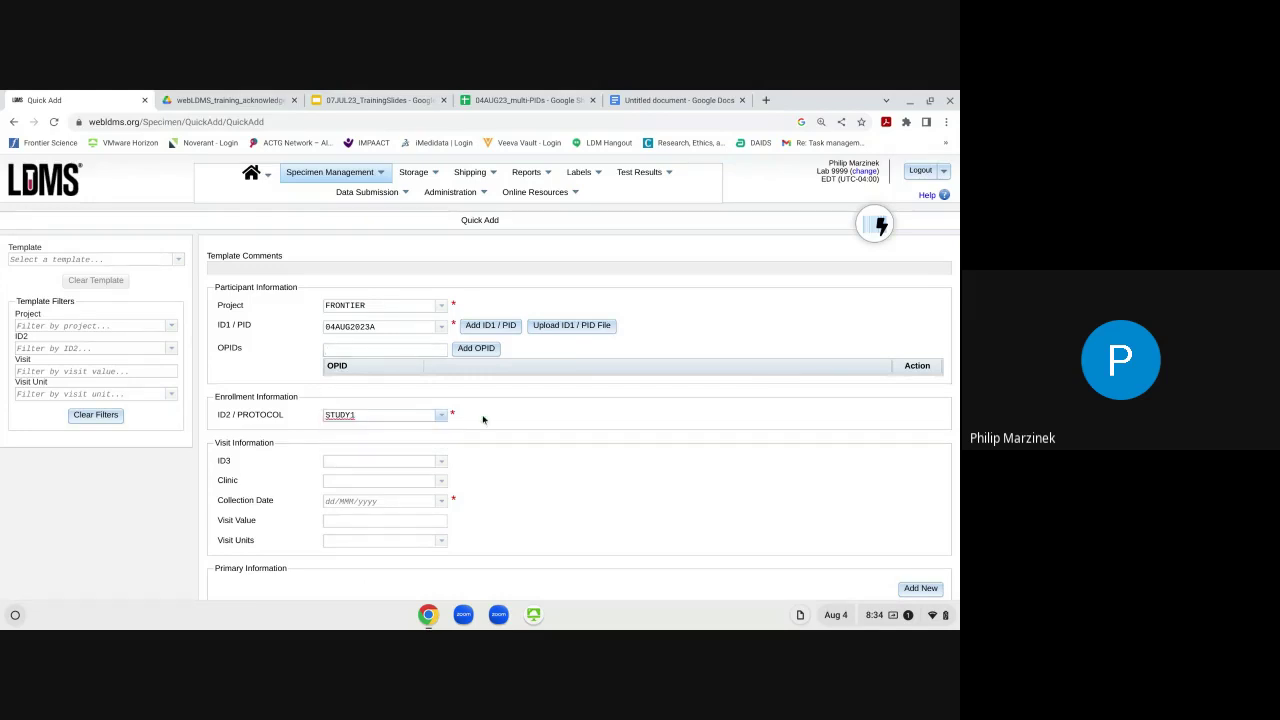
scroll(482, 419, down, 1)
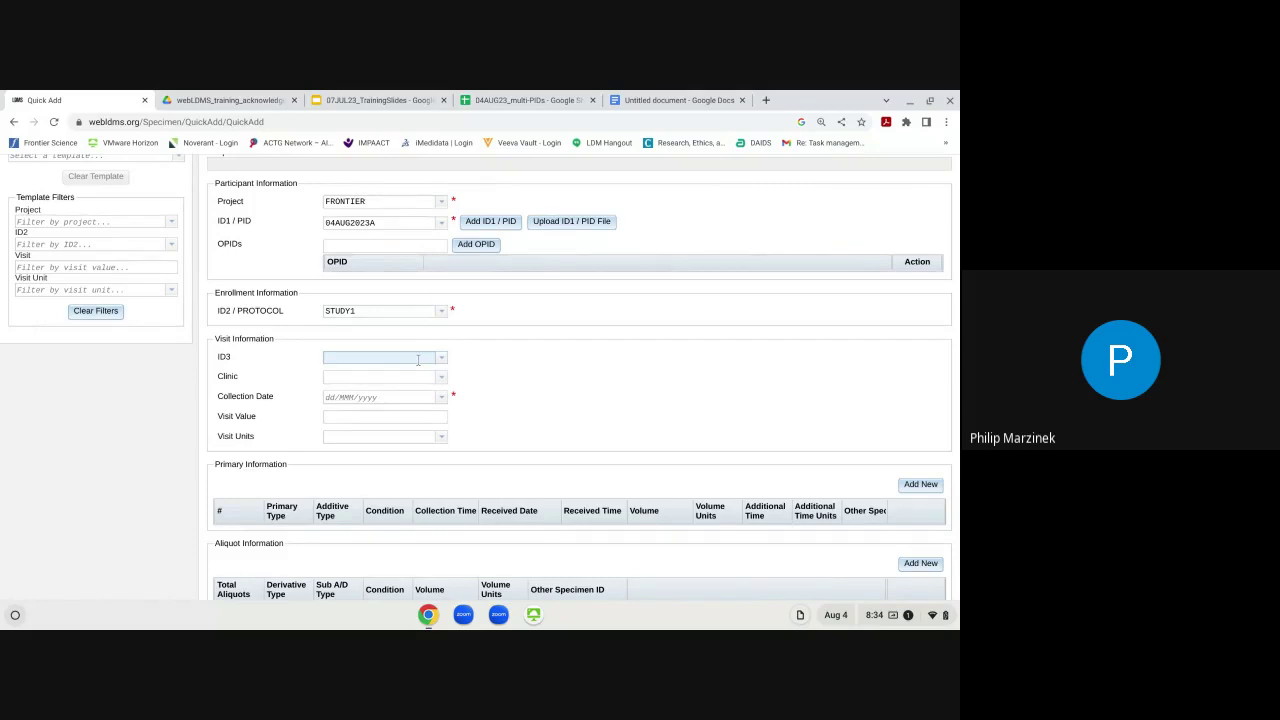
click(418, 361)
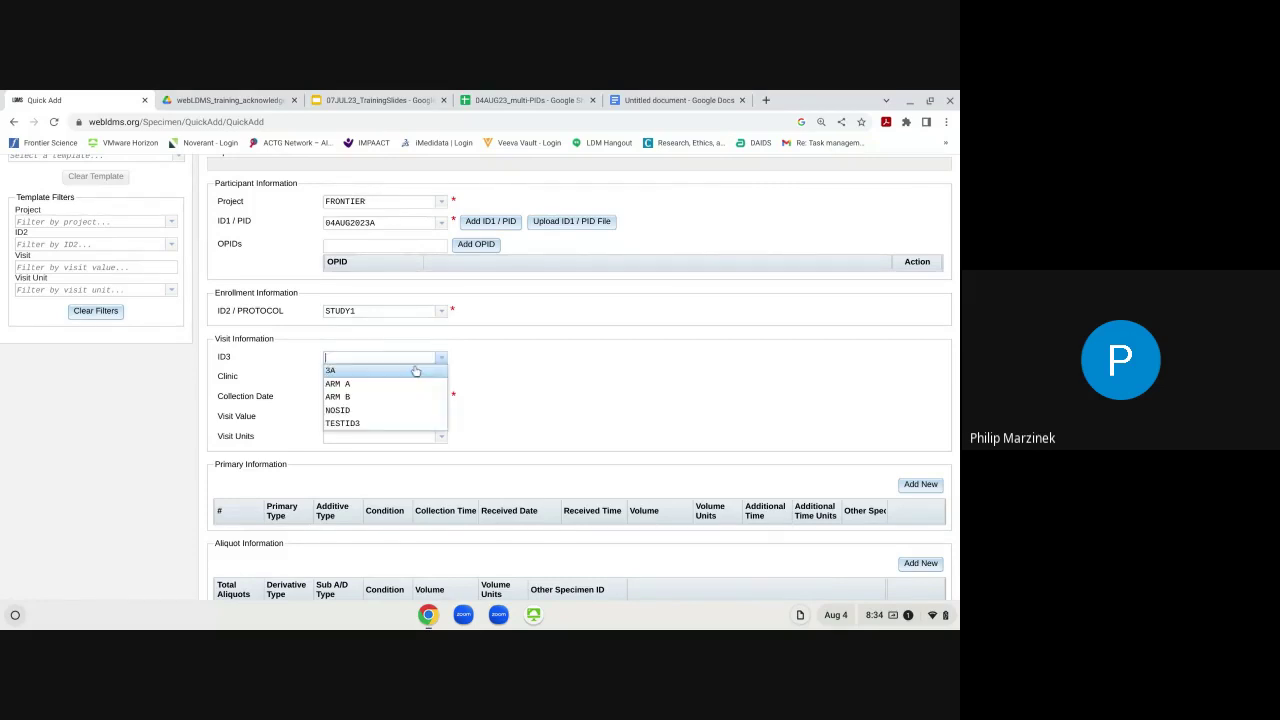
click(376, 383)
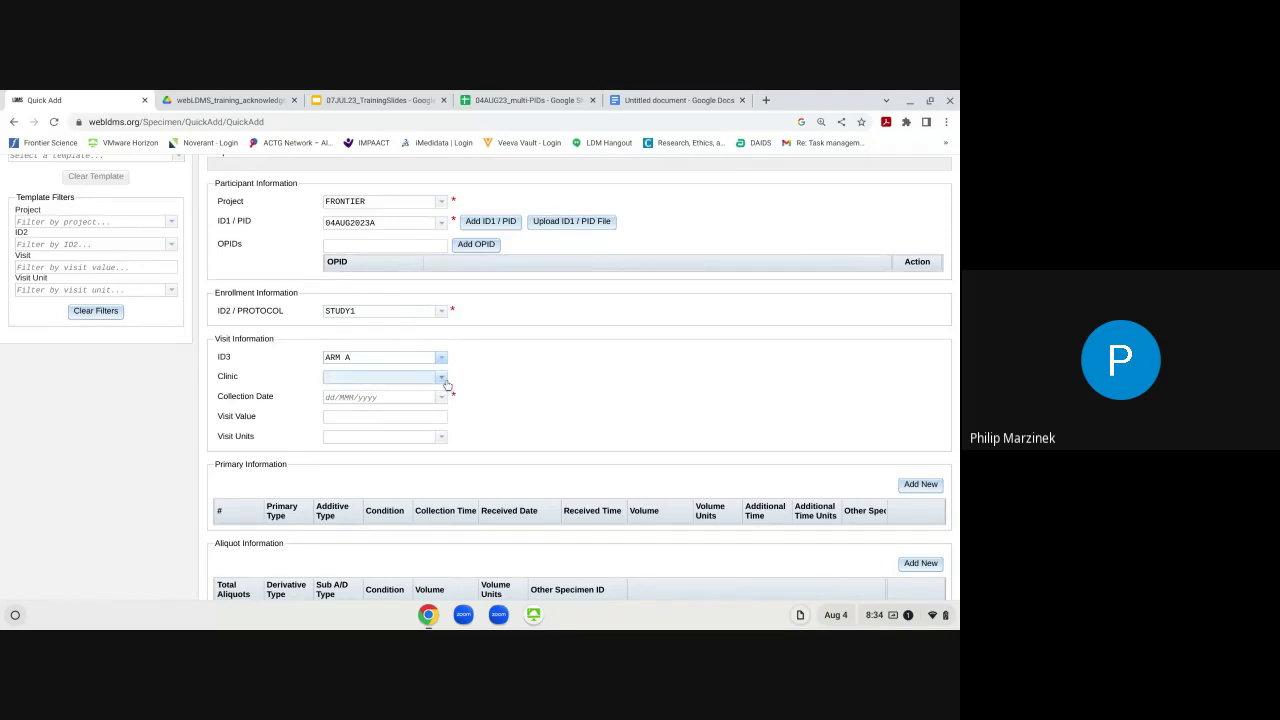
click(446, 385)
click(369, 392)
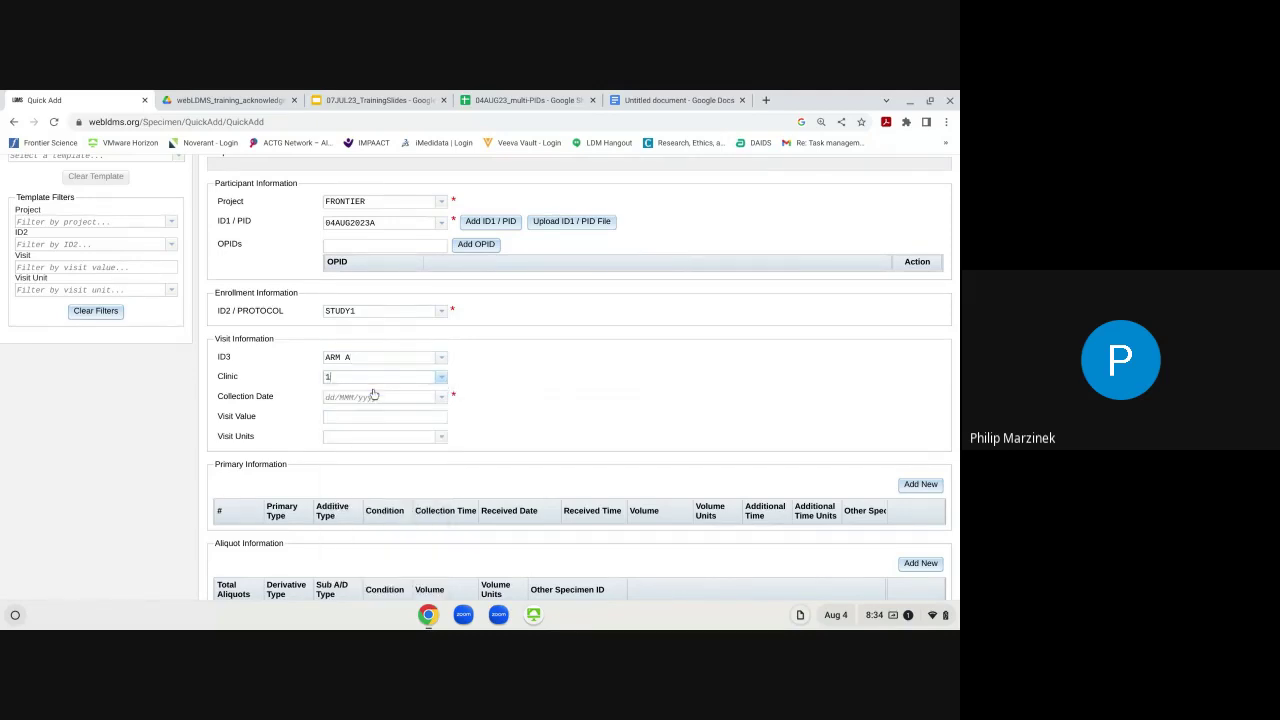
click(441, 397)
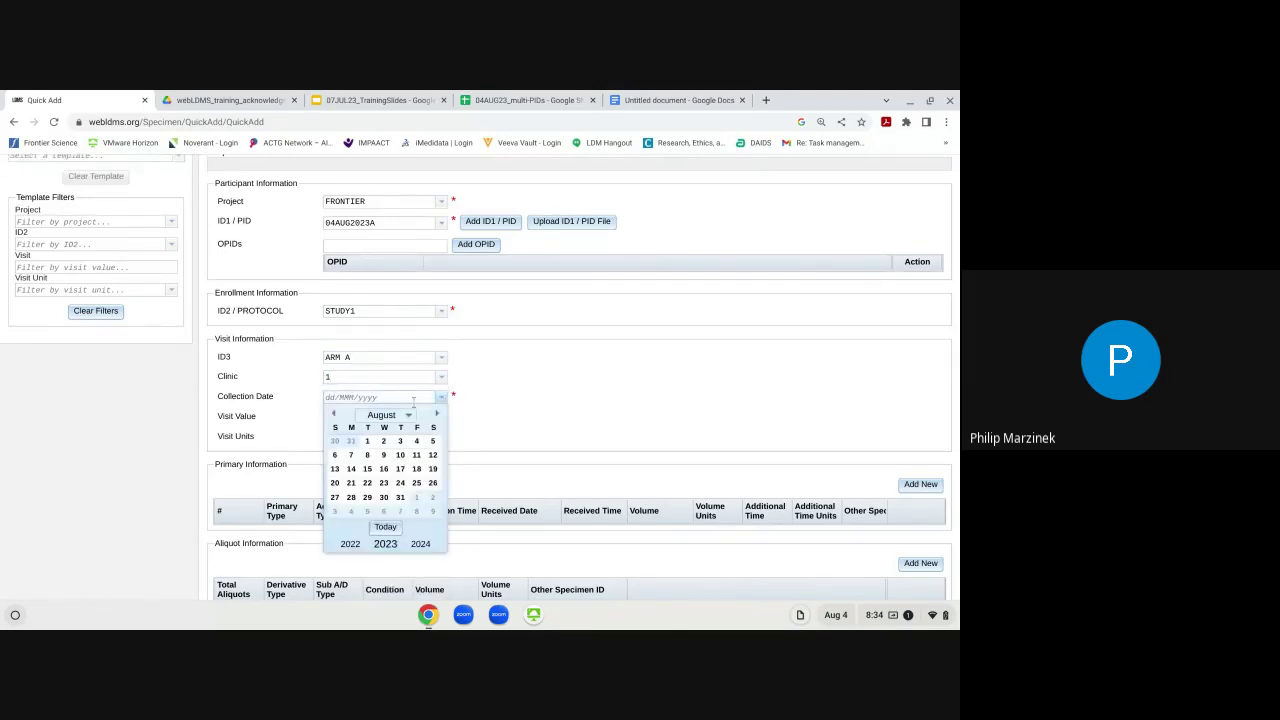
click(381, 528)
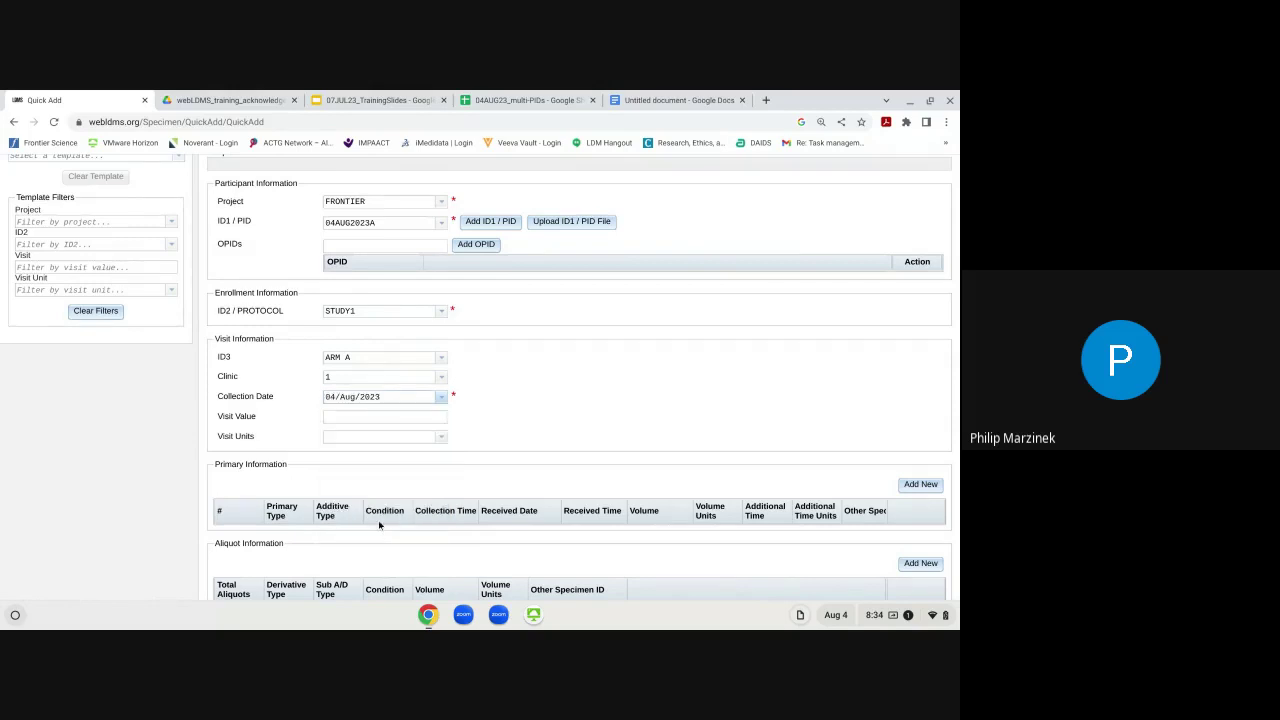
Enter visit value 1 with visit units Vst
click(338, 418)
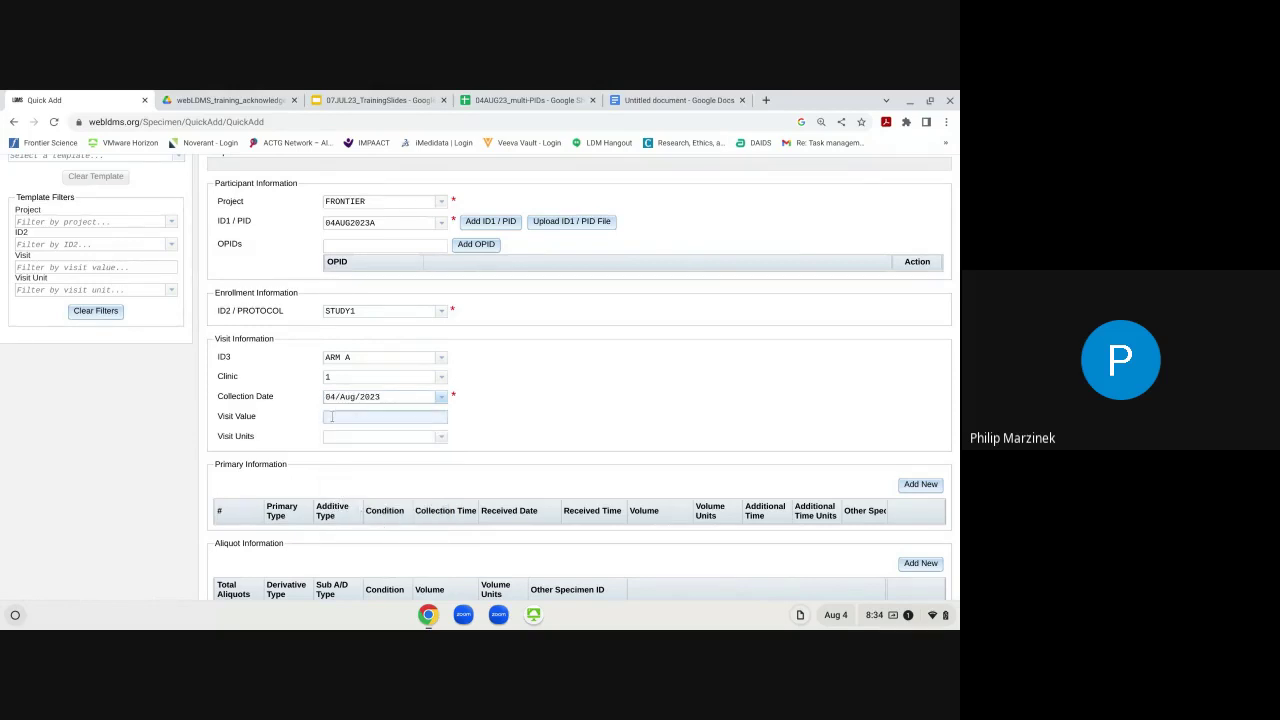
click(352, 419)
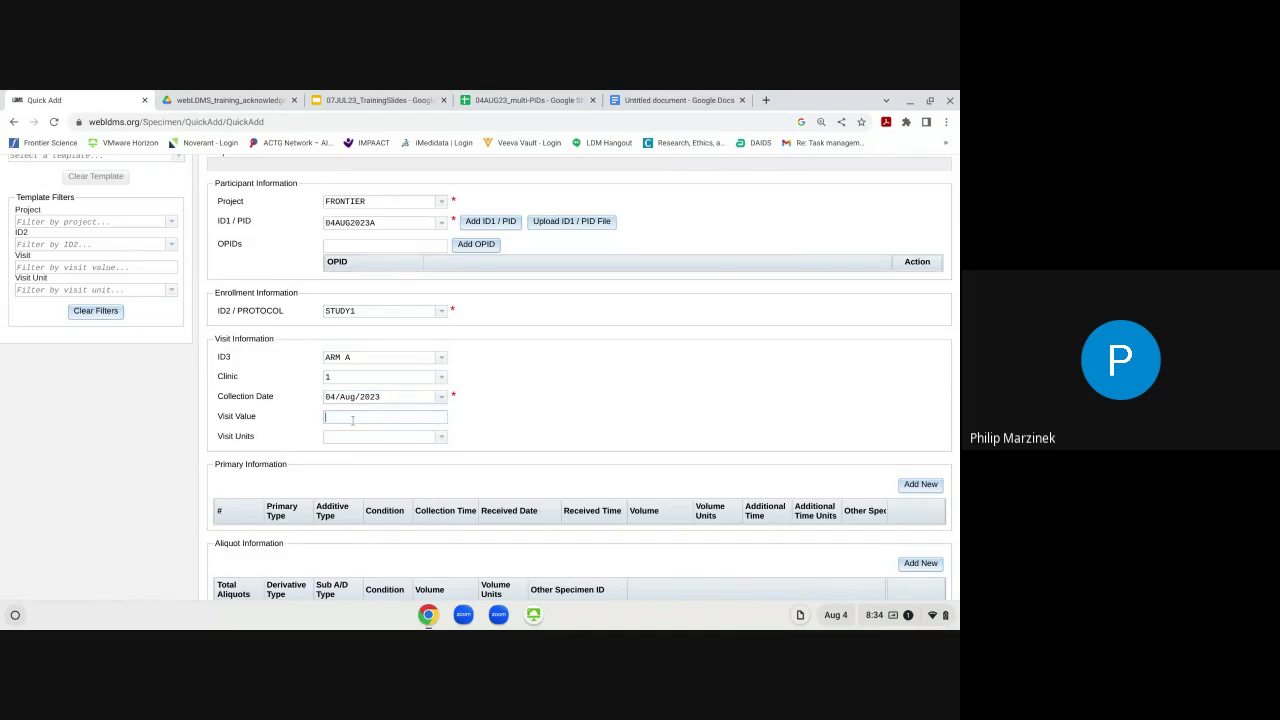
text(1)
click(355, 436)
text(Vst)
scroll(629, 418, down, 1)
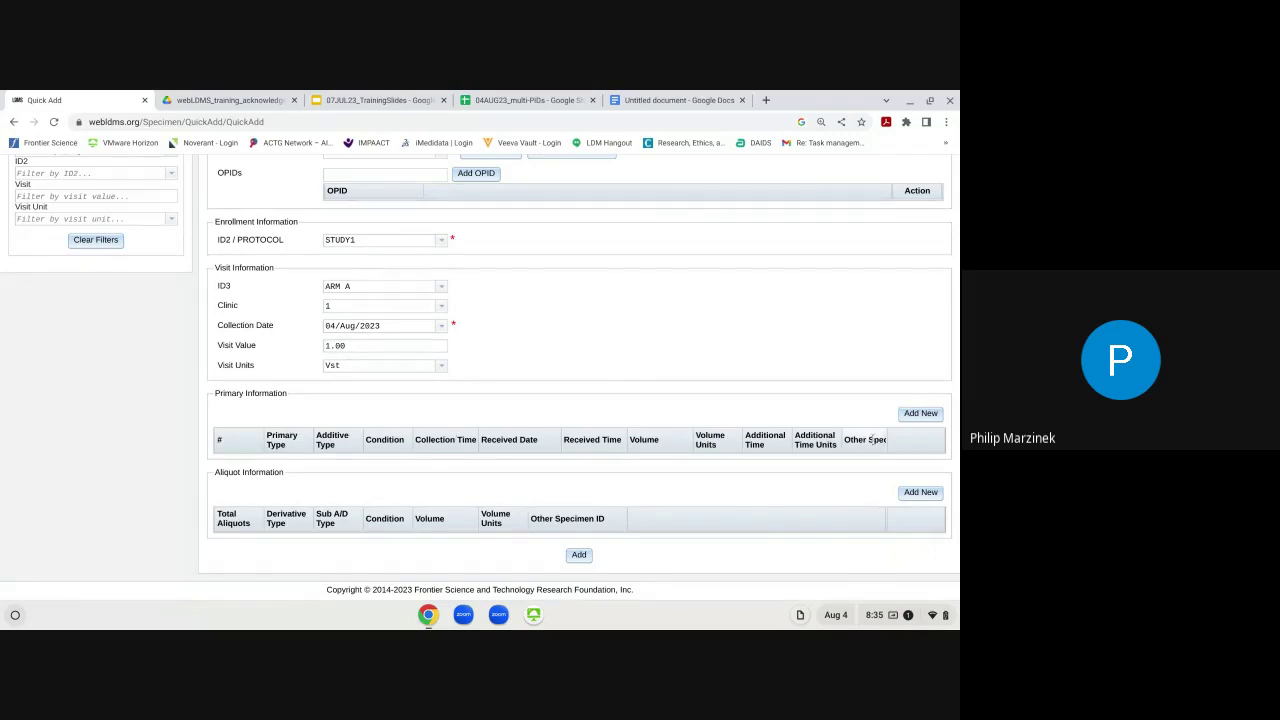
Add primary specimen 1 as BLD with EDT additive
click(917, 415)
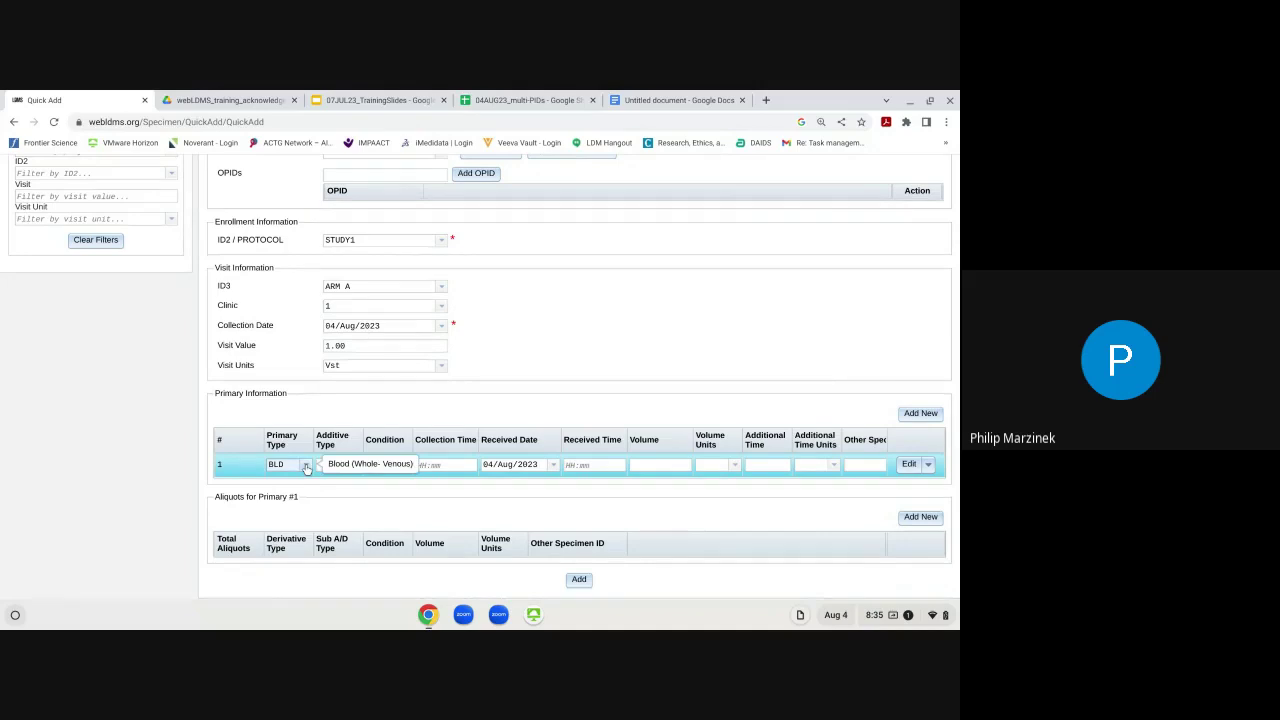
click(306, 465)
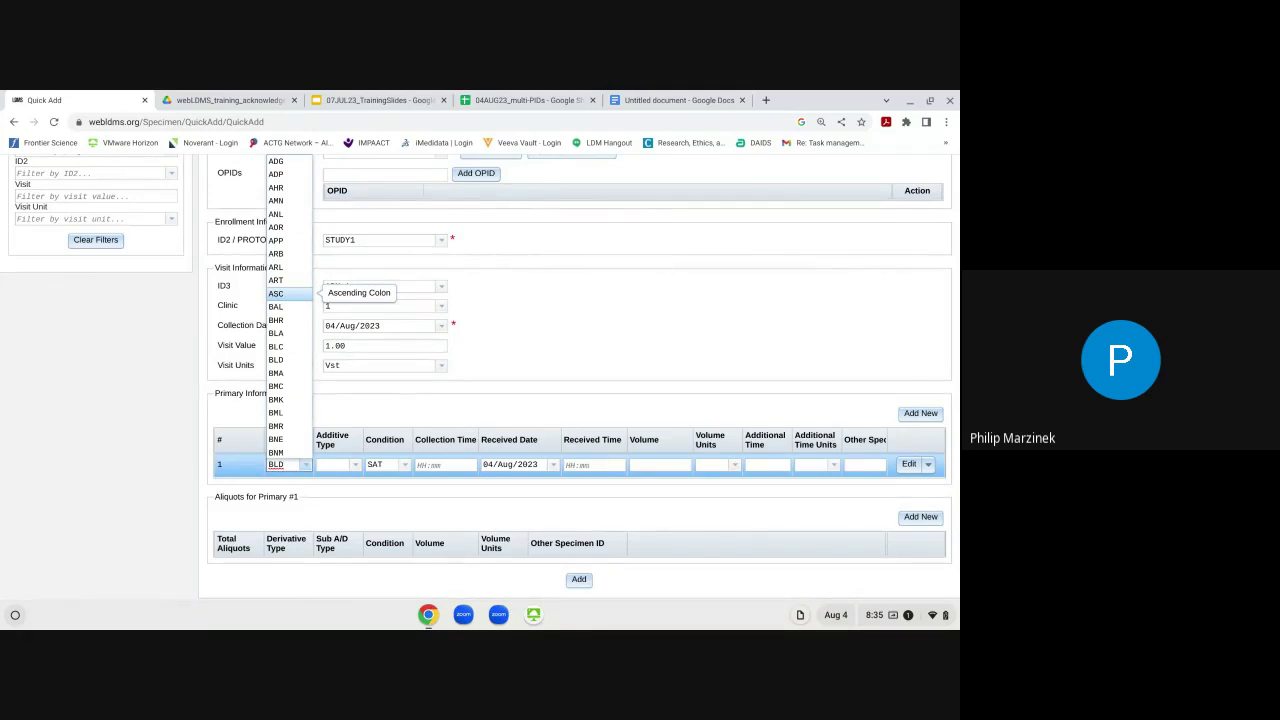
click(248, 413)
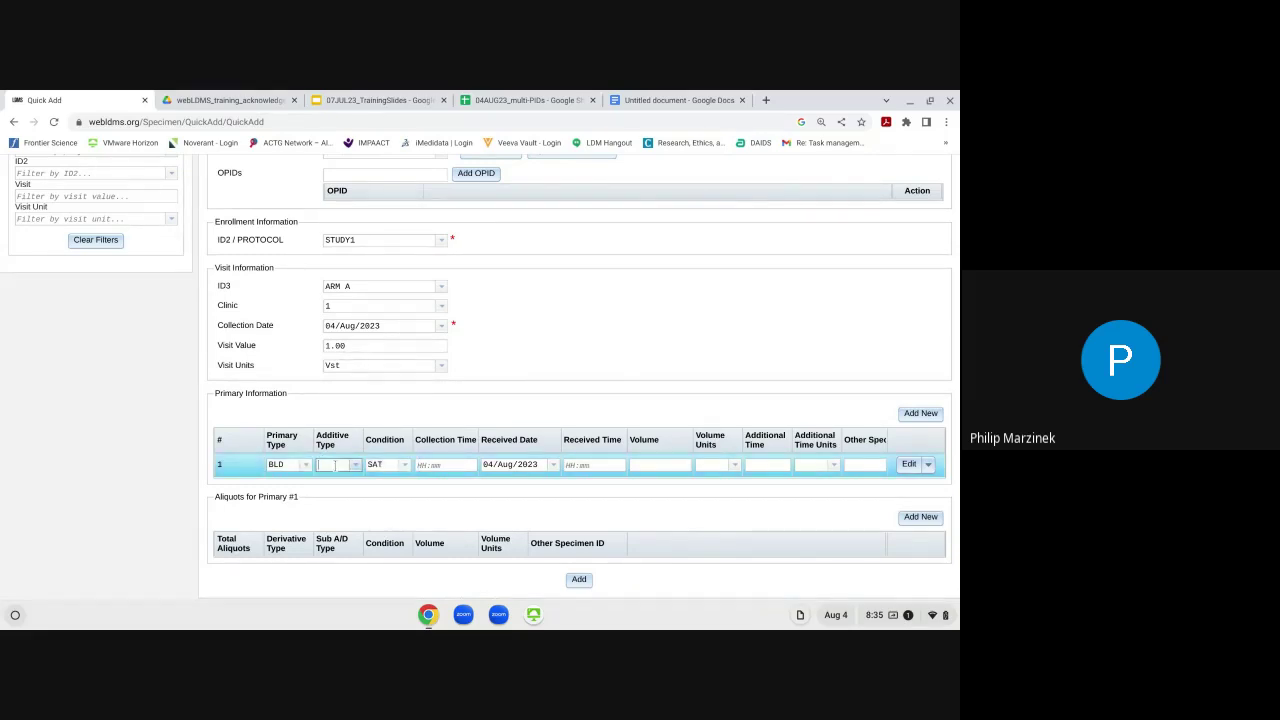
click(335, 465)
text(EDT)
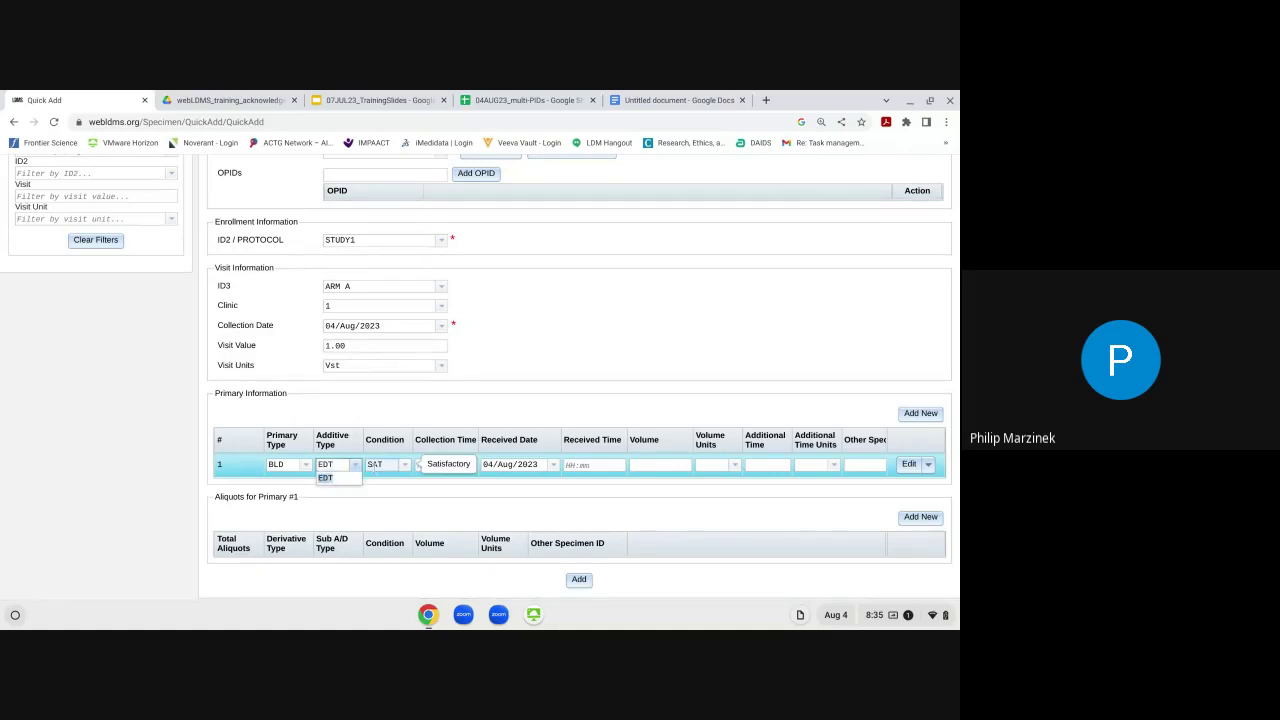
click(336, 479)
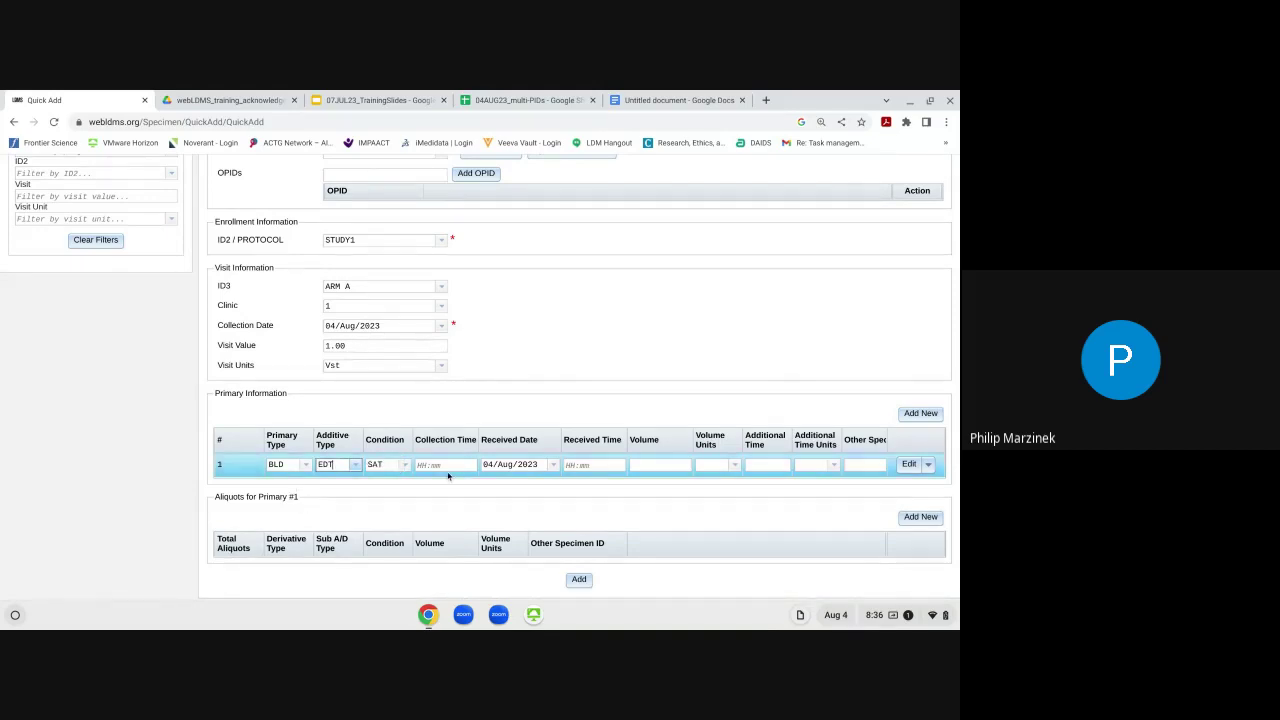
Give primary 1 collection time 08:00, received time 09:00 and volume 10 ML
click(445, 466)
text(08:00)
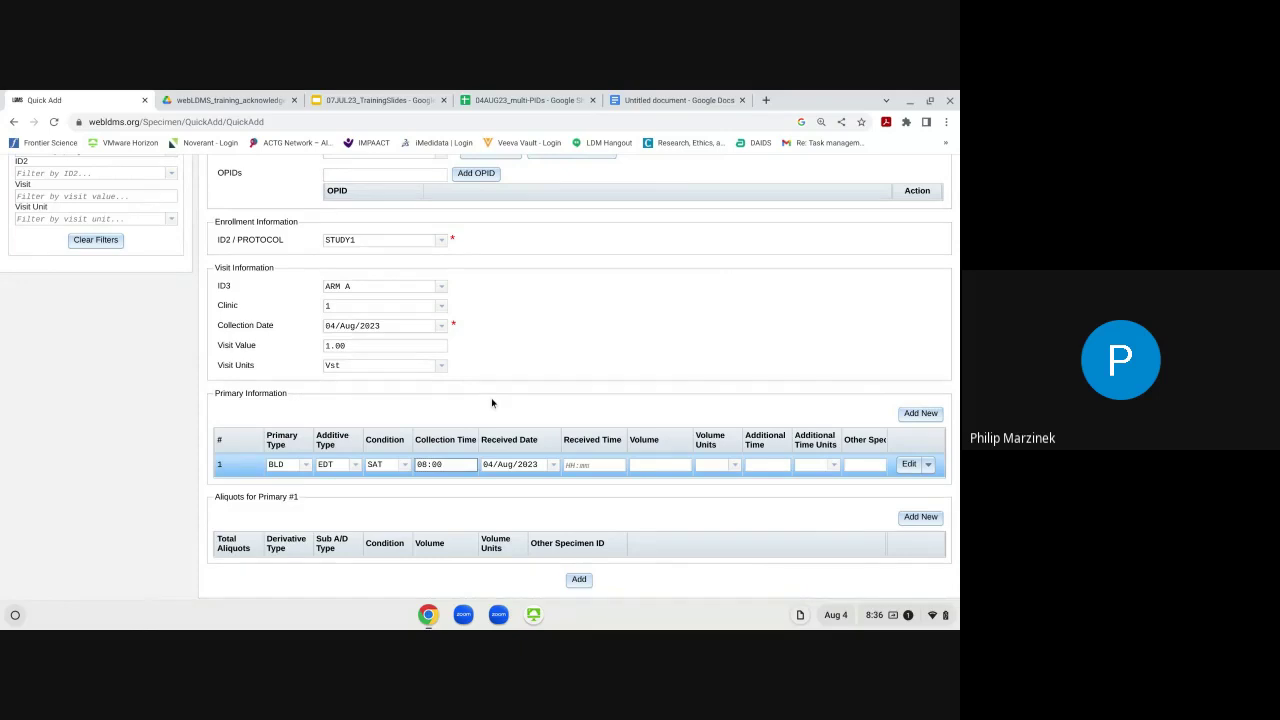
click(592, 465)
text(09:00)
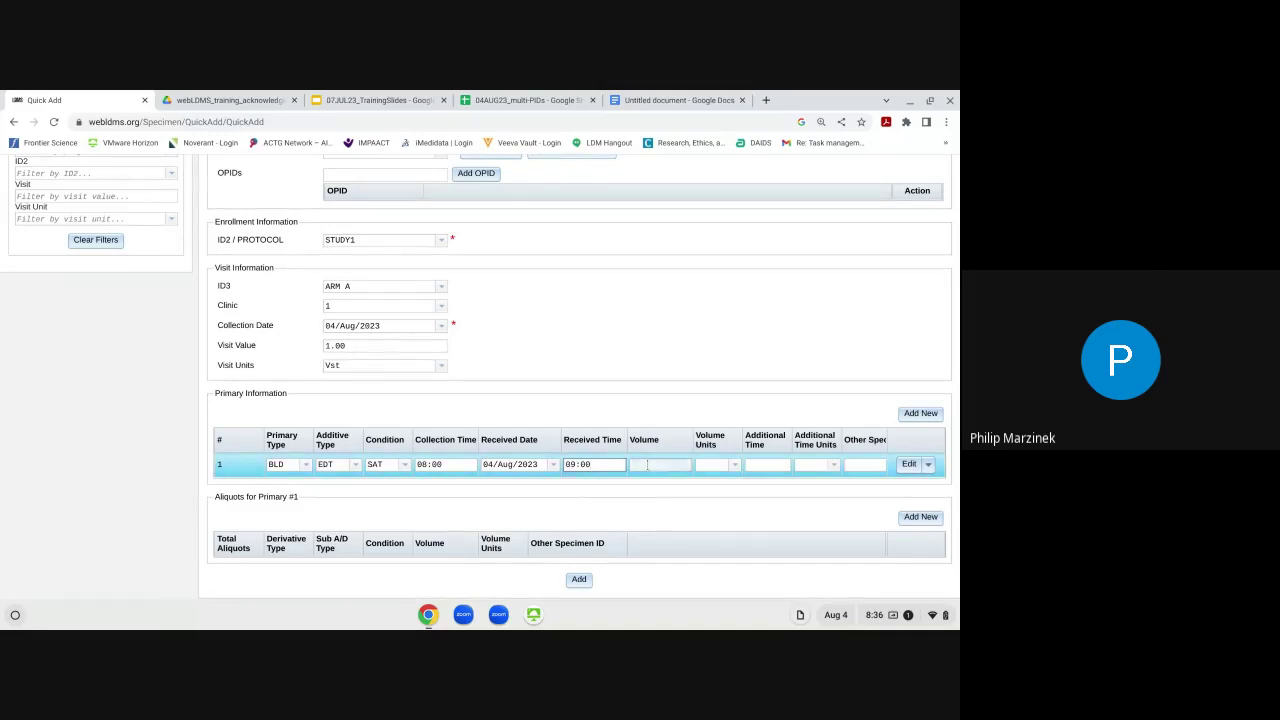
click(647, 465)
text(10)
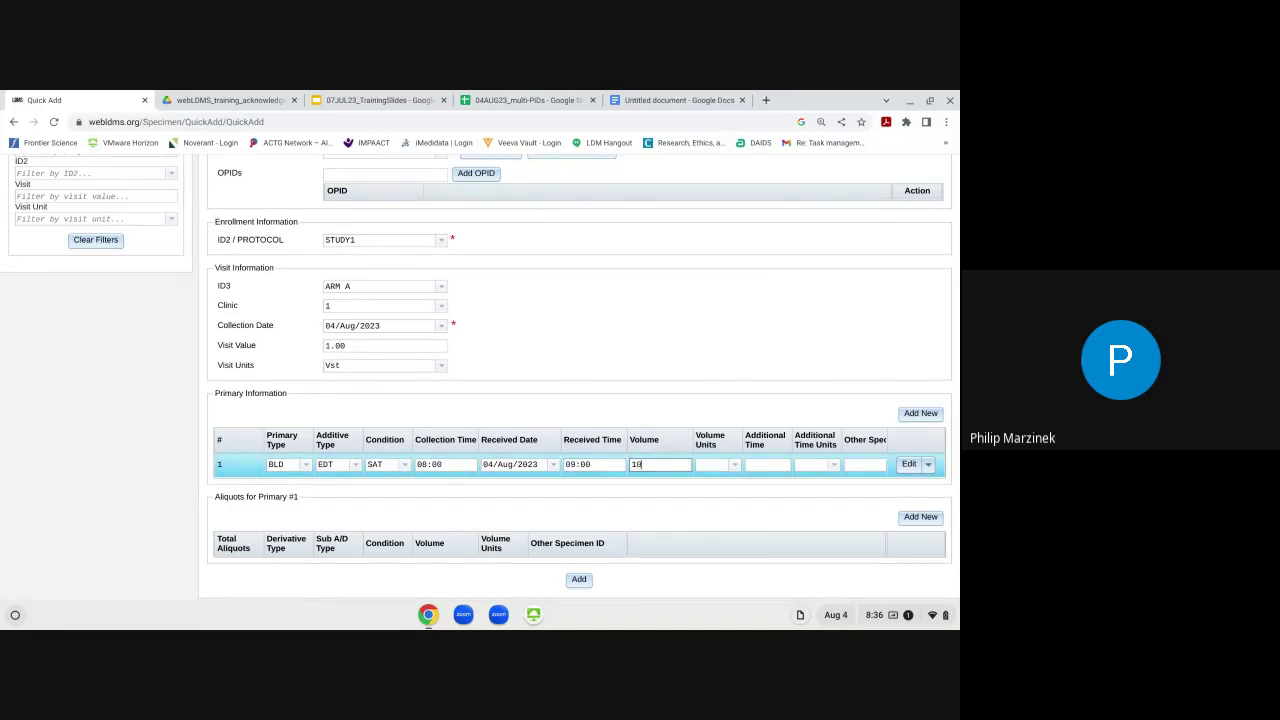
click(737, 467)
click(737, 467)
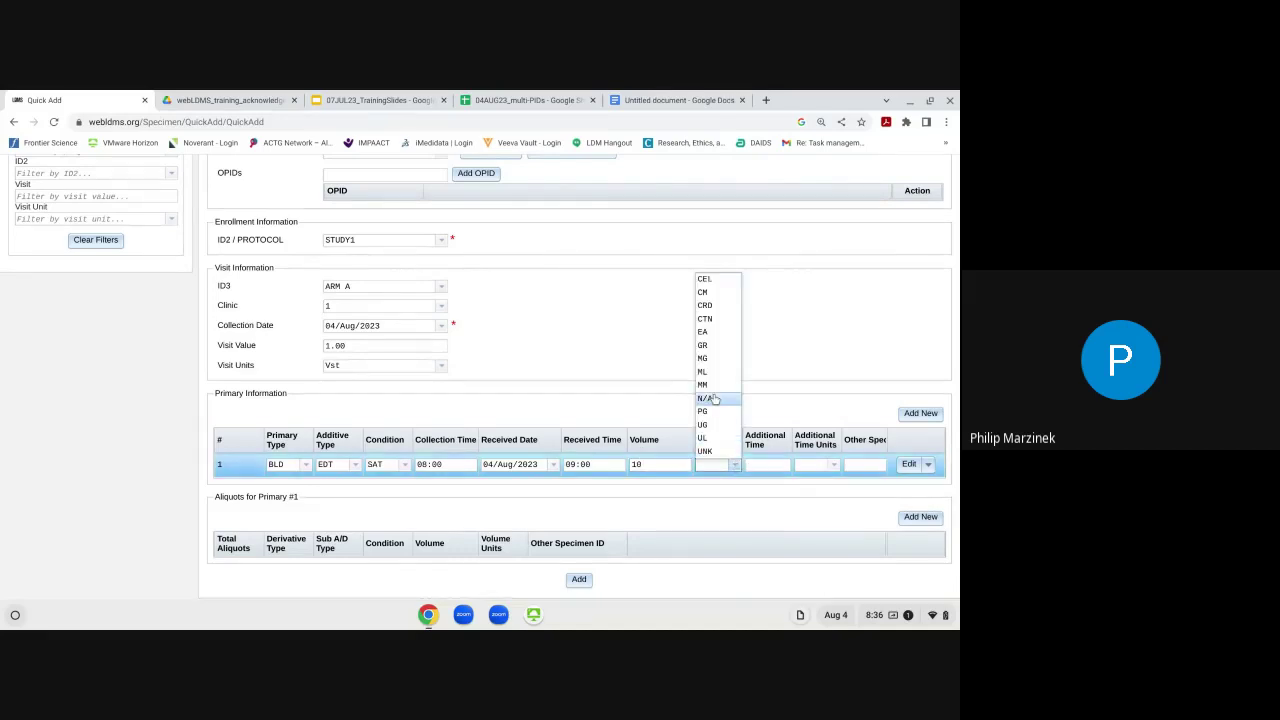
click(704, 374)
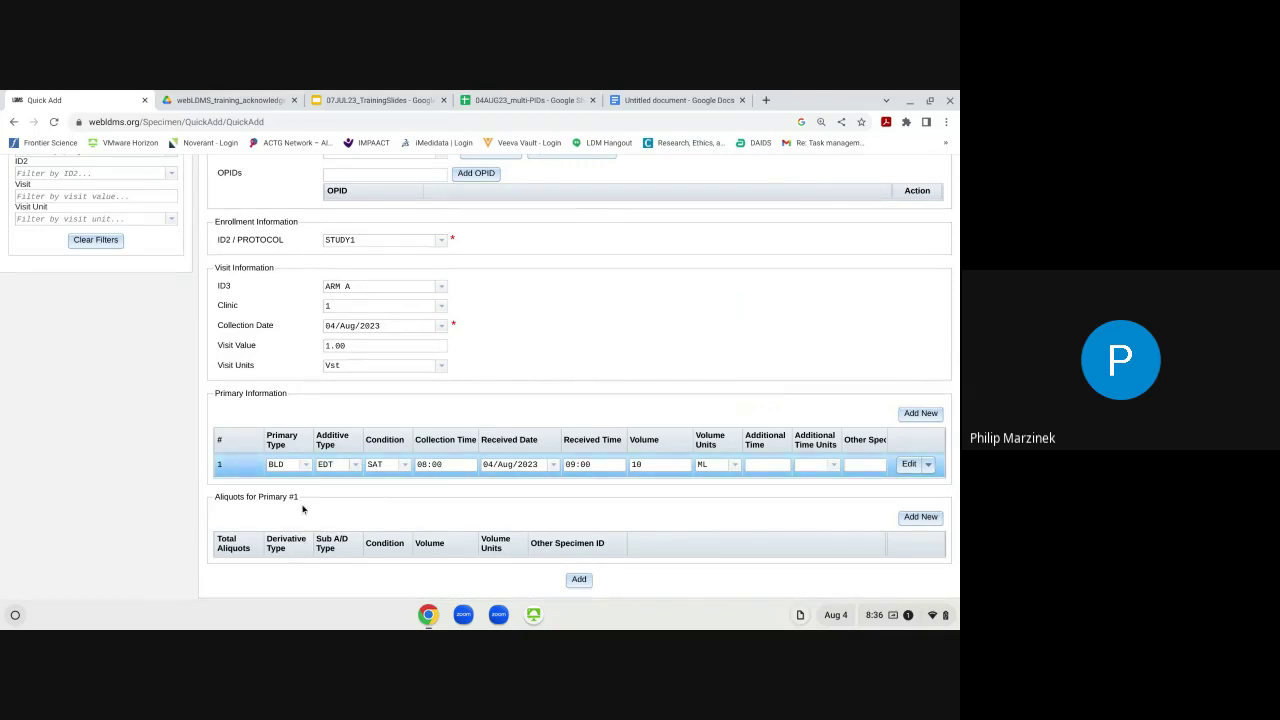
Add two aliquot rows under primary 1, each with 3 total aliquots
click(921, 517)
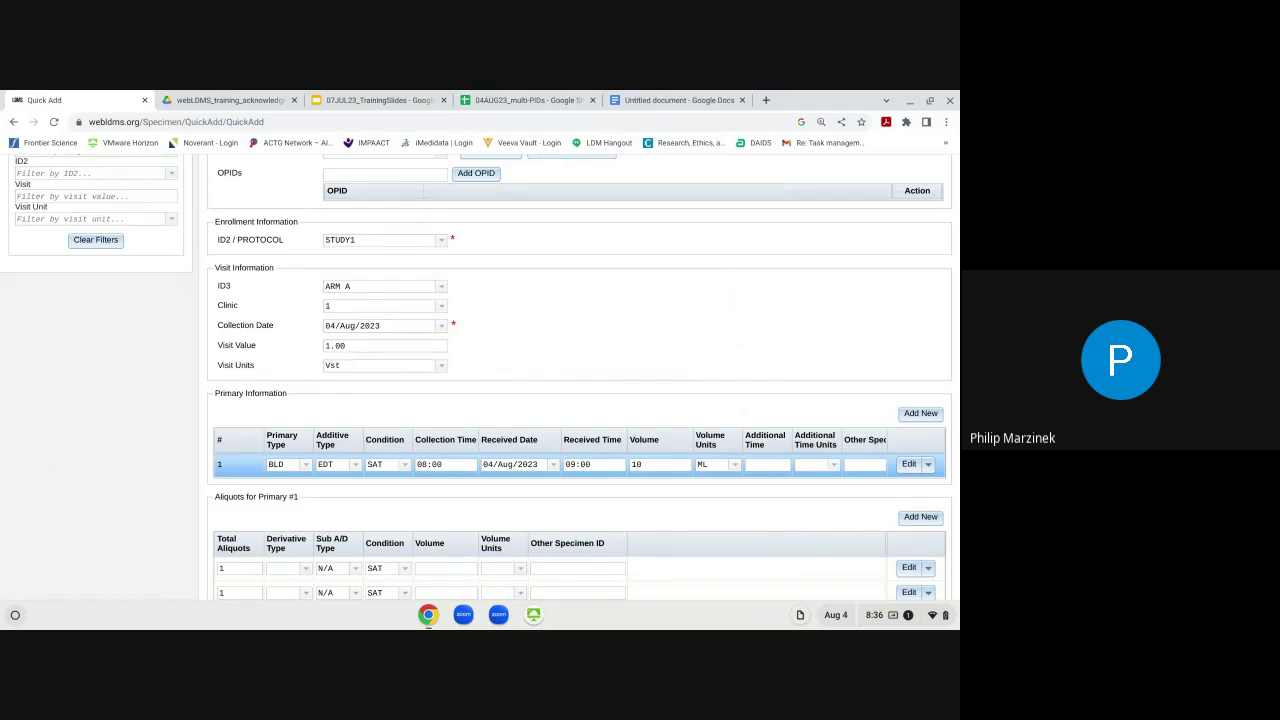
scroll(237, 385, down, 1)
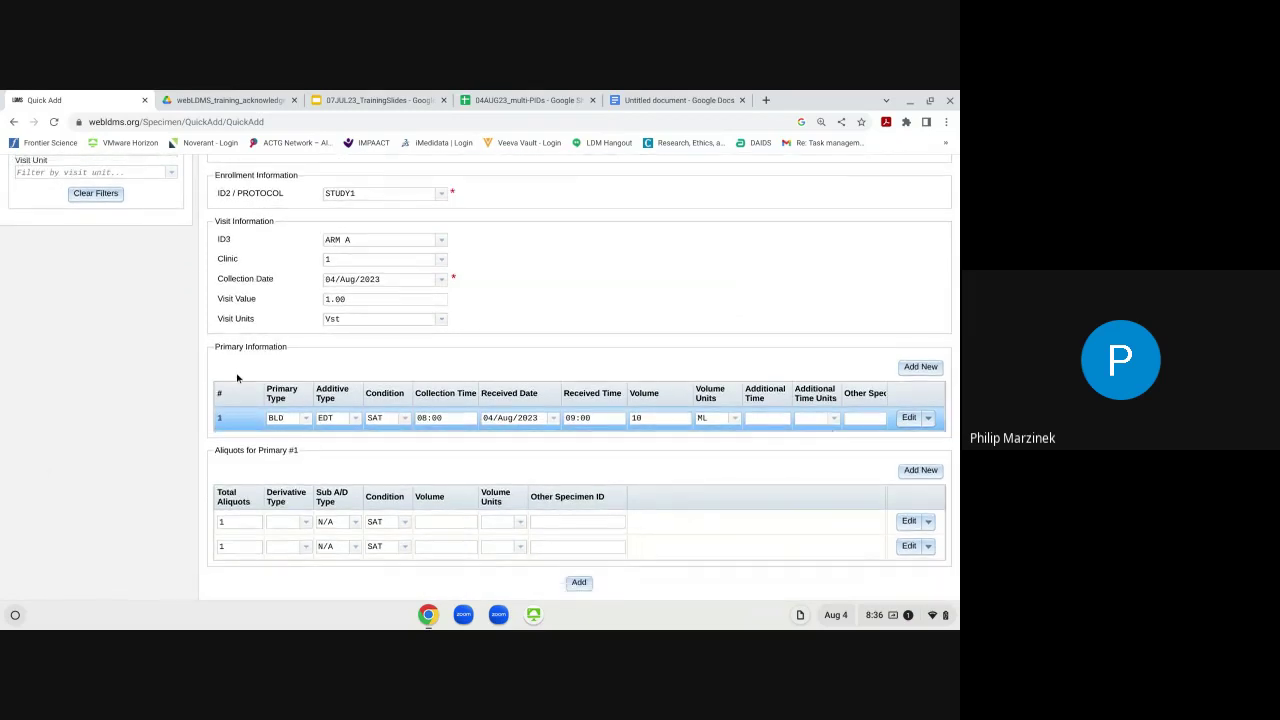
click(228, 520)
text(3)
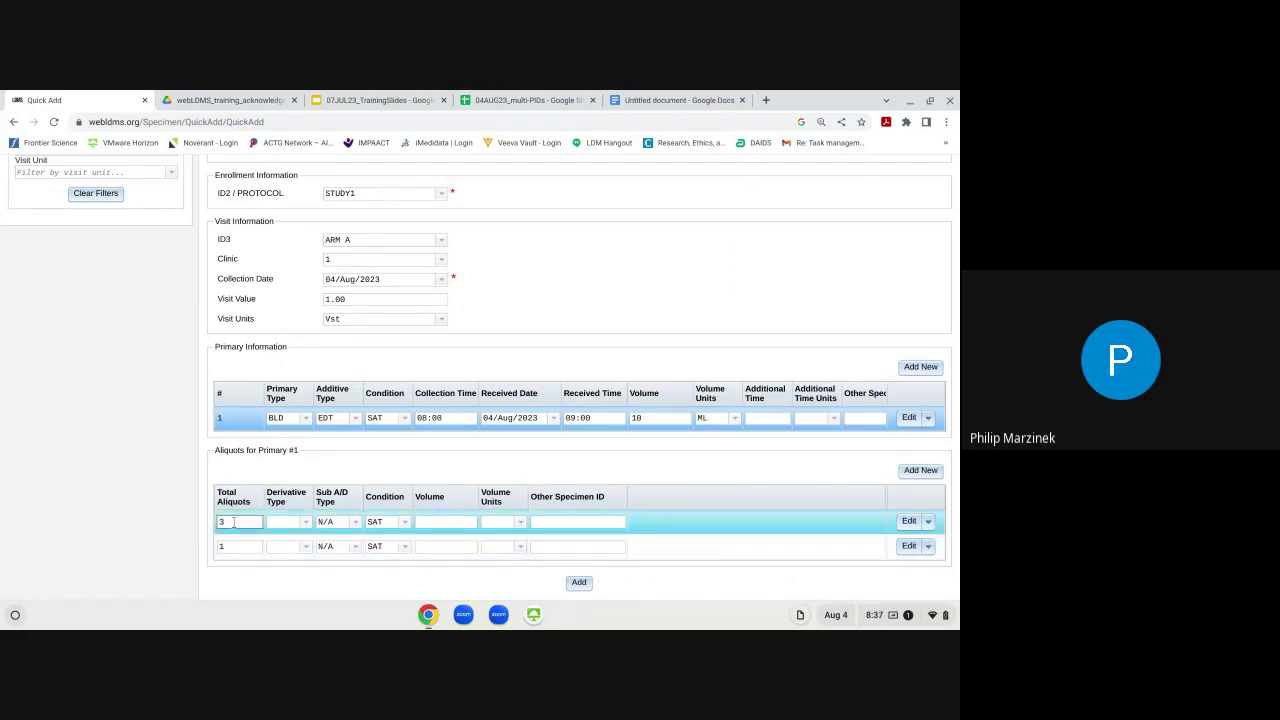
click(232, 547)
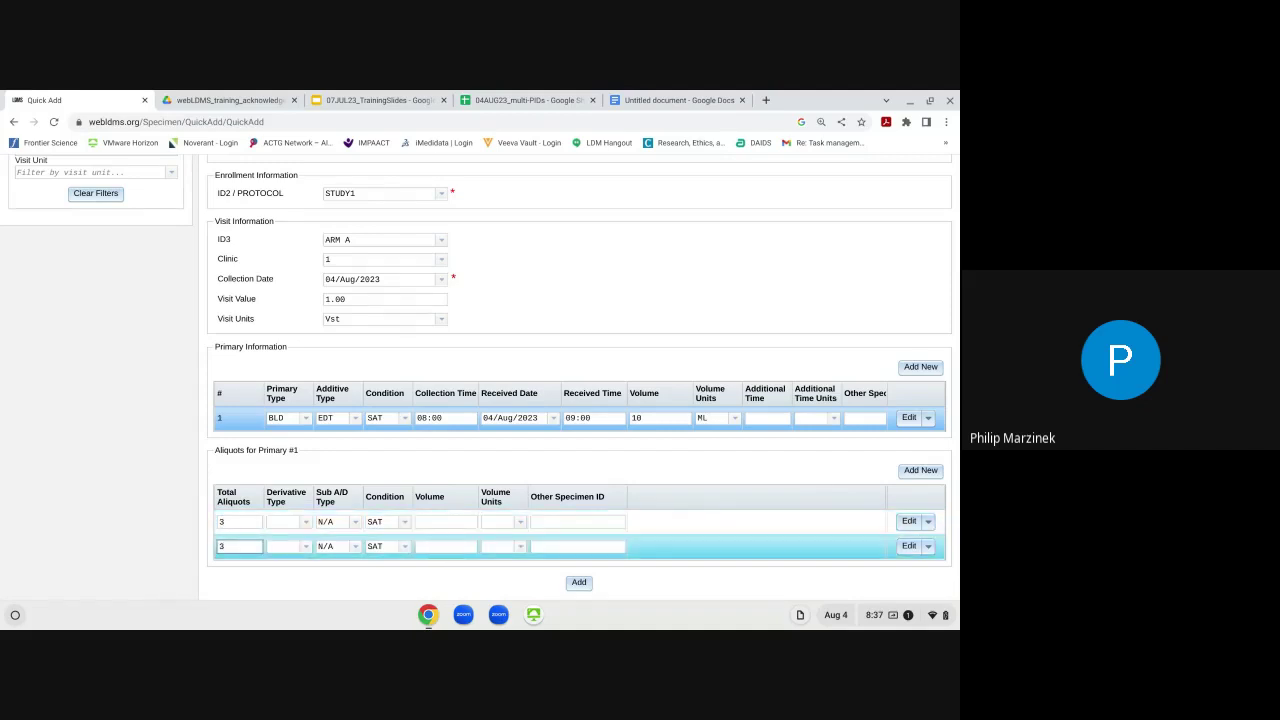
text(3)
click(293, 546)
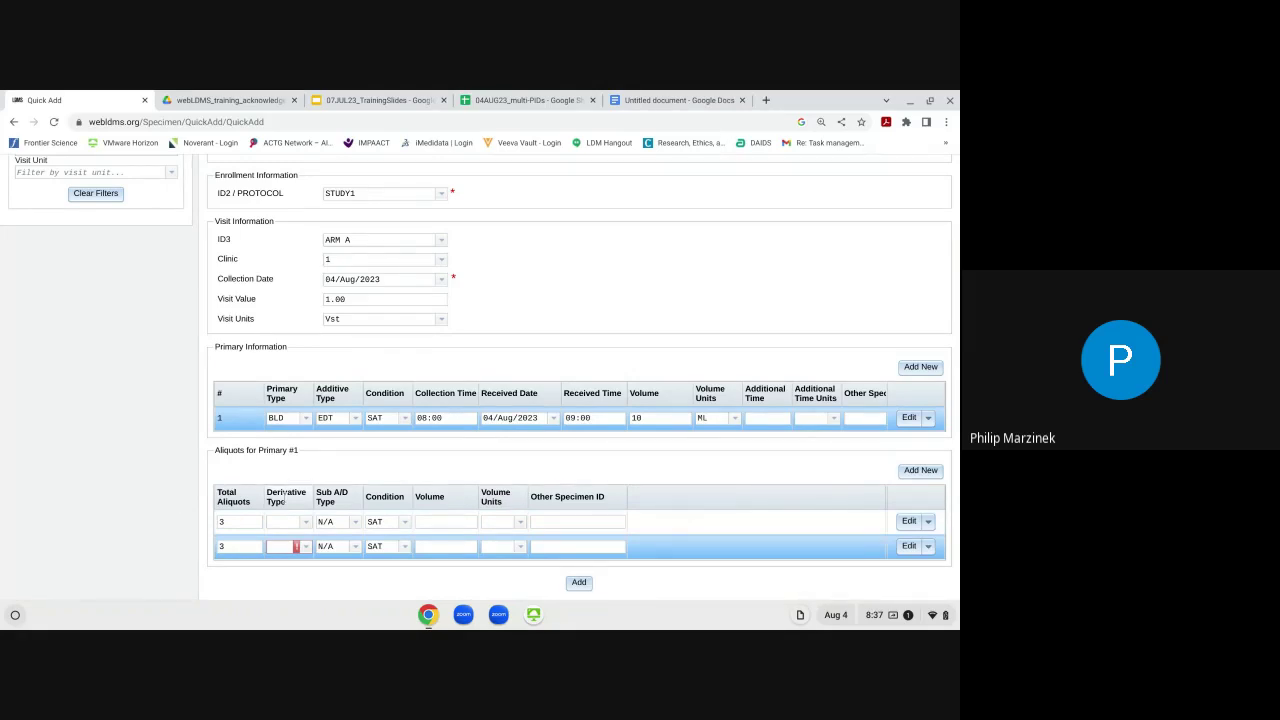
Set the first aliquot row to derivative PL2 with 1 ML volume
click(307, 523)
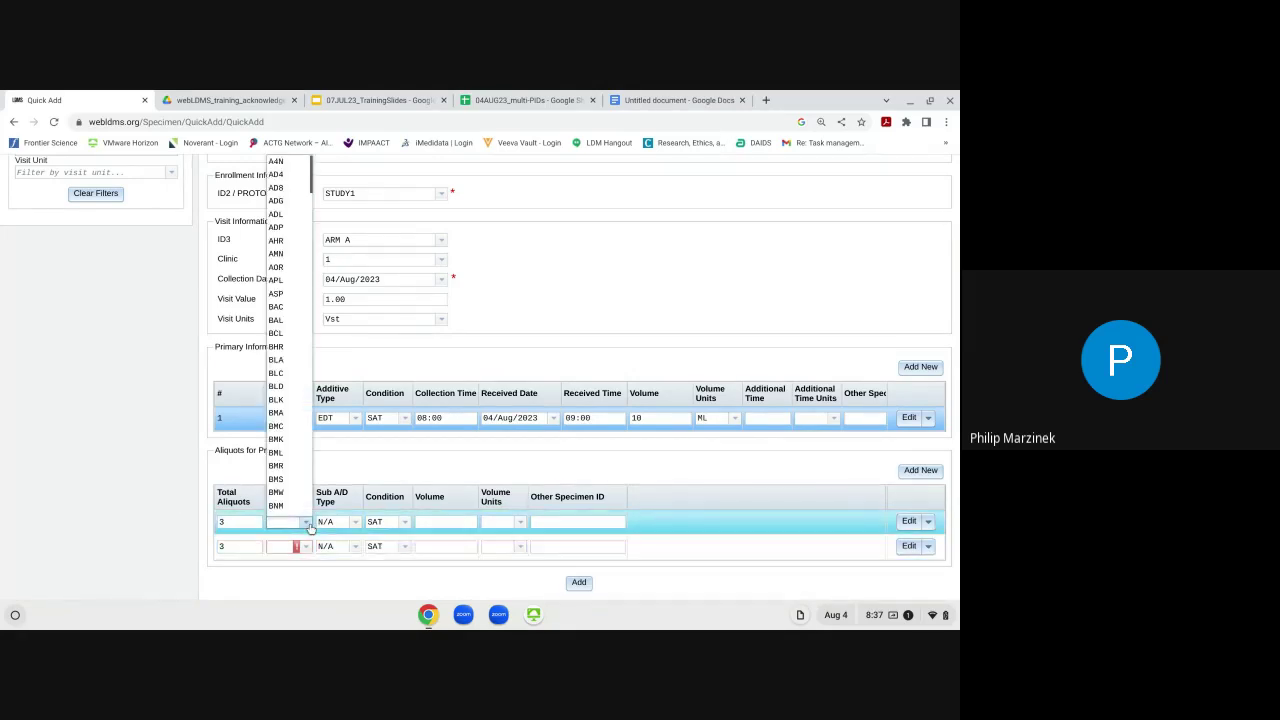
text(PL2)
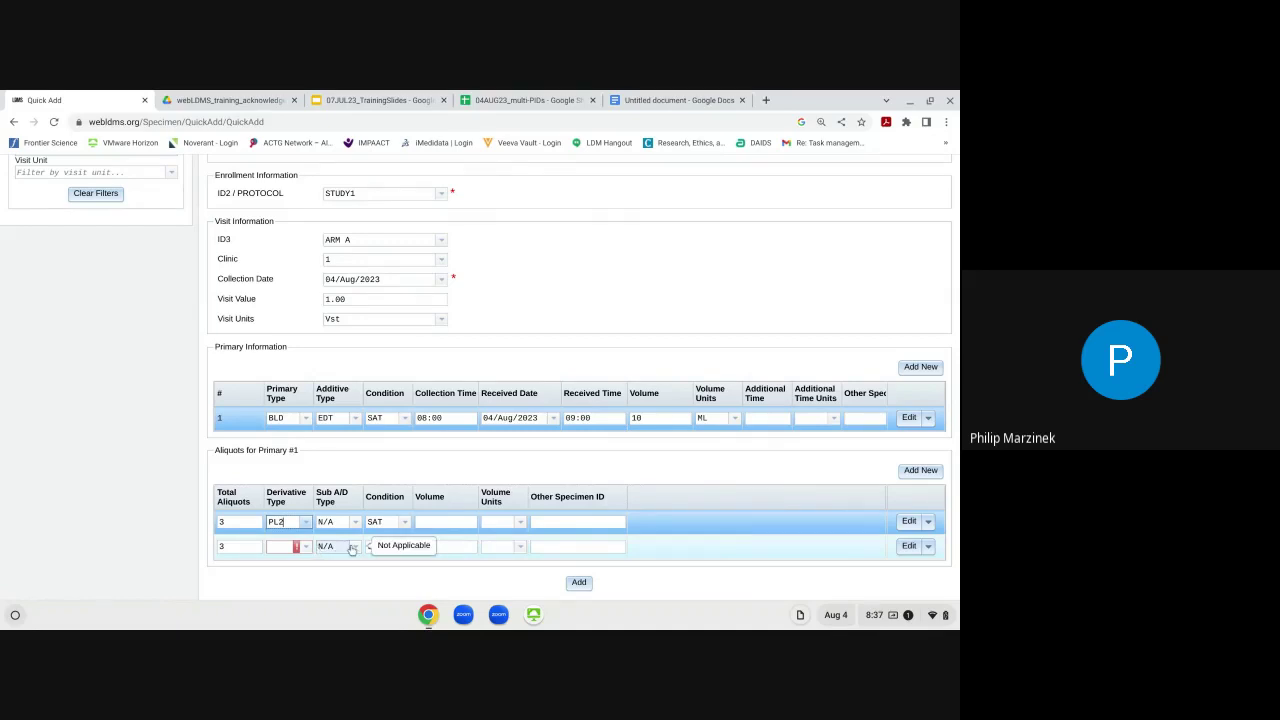
click(380, 546)
click(435, 521)
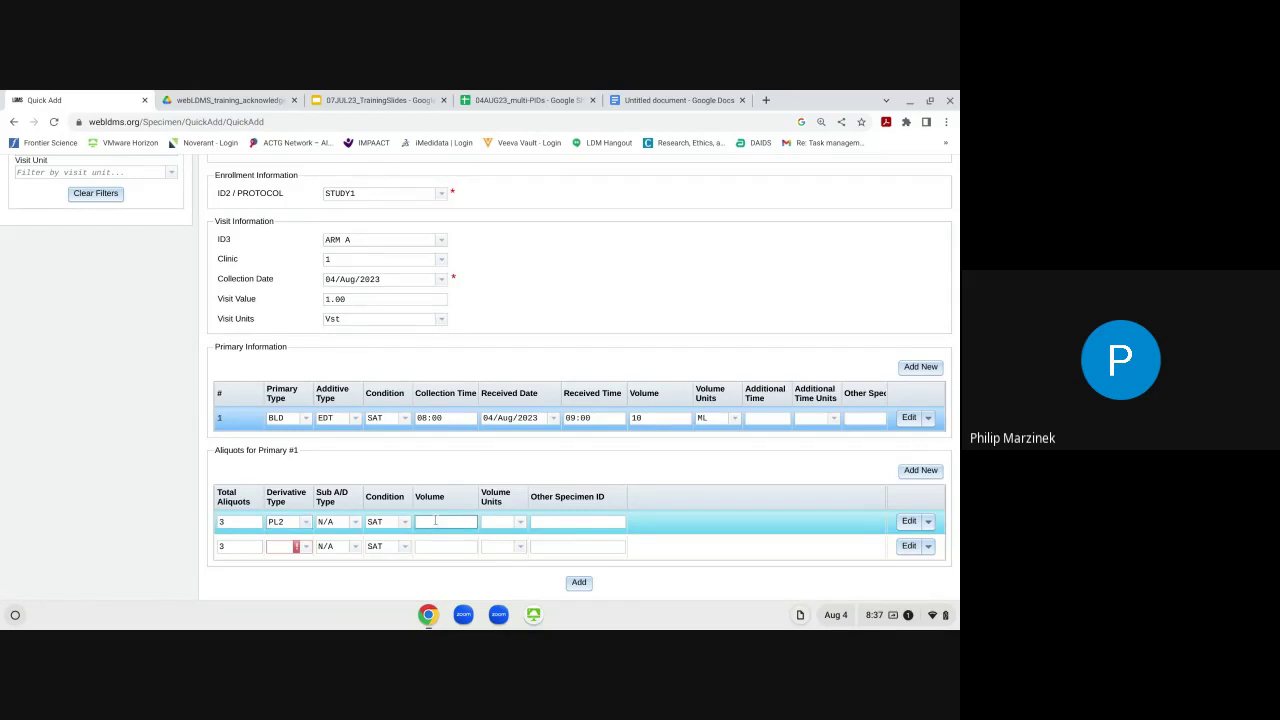
click(518, 521)
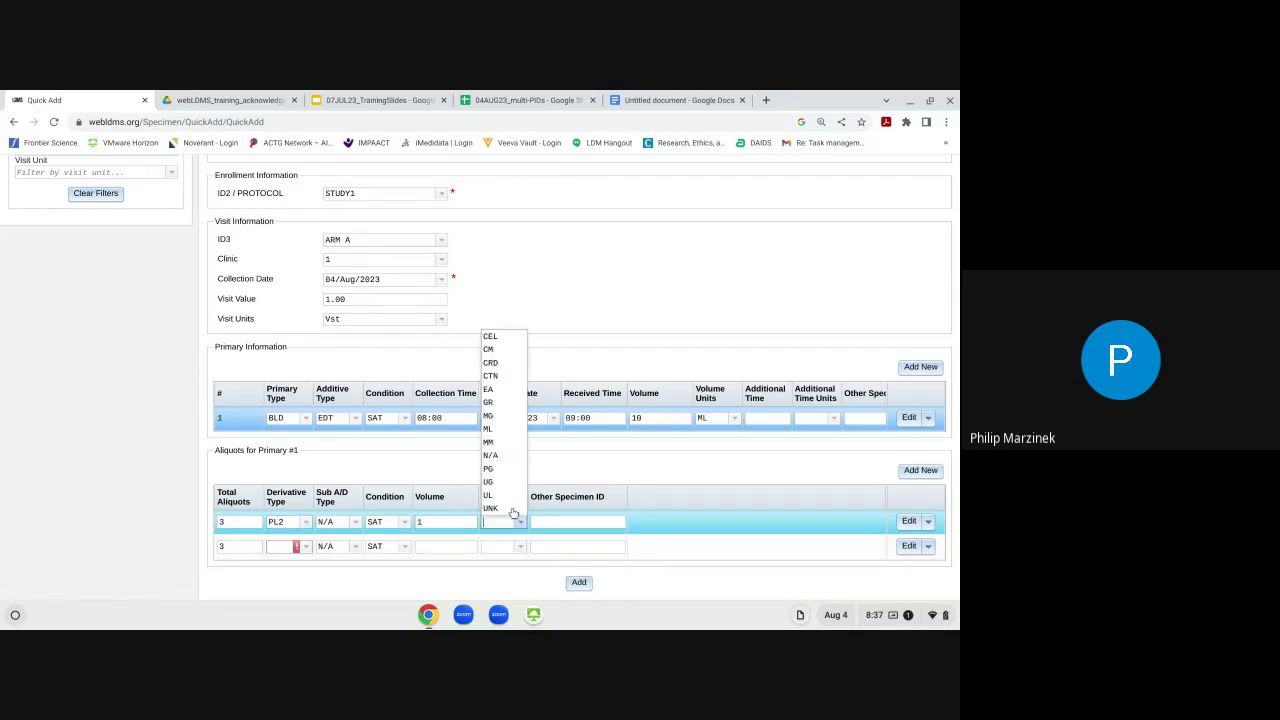
click(502, 430)
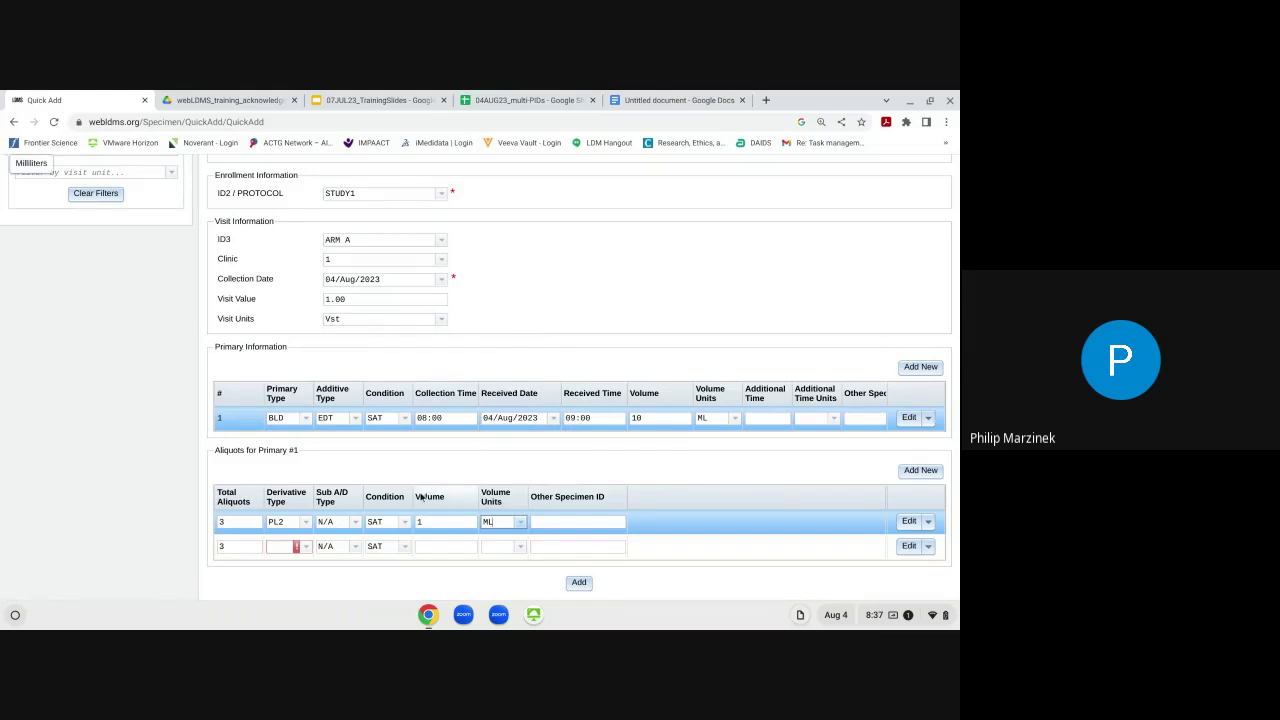
Set aliquot row 2 to derivative CEL, sub type DMS, volume 3 in CEL units
click(307, 549)
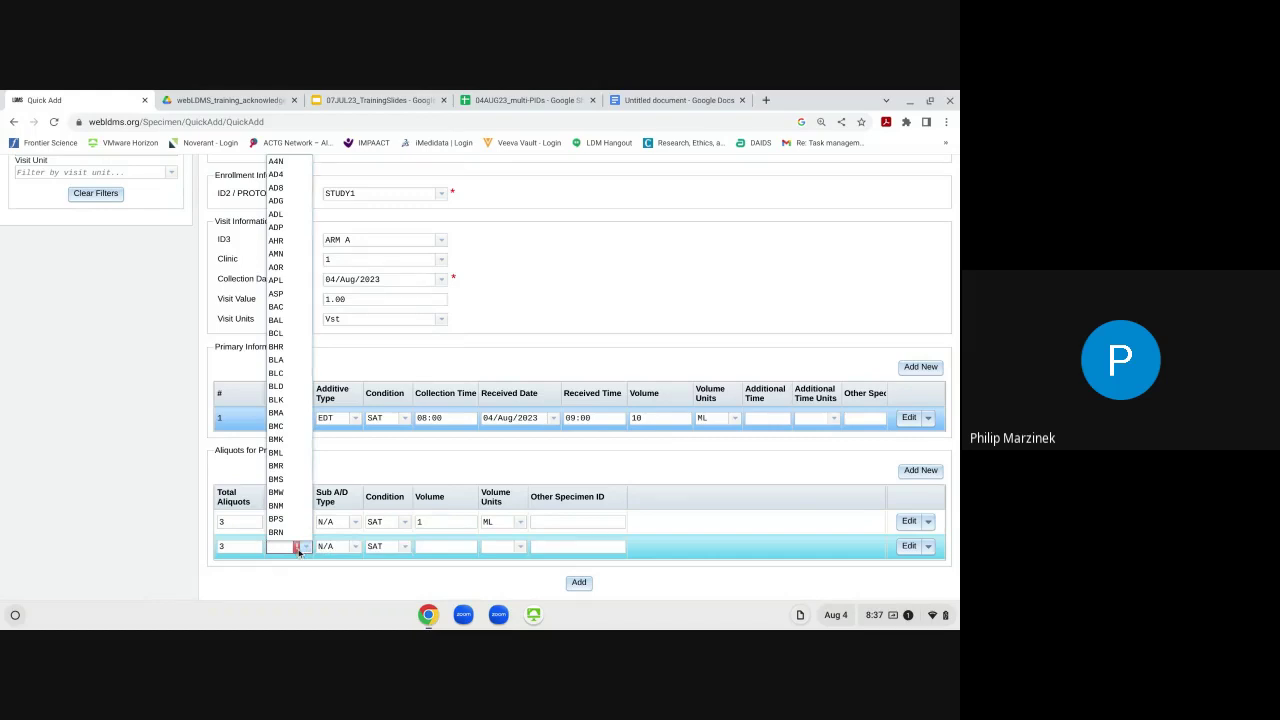
scroll(293, 515, down, 5)
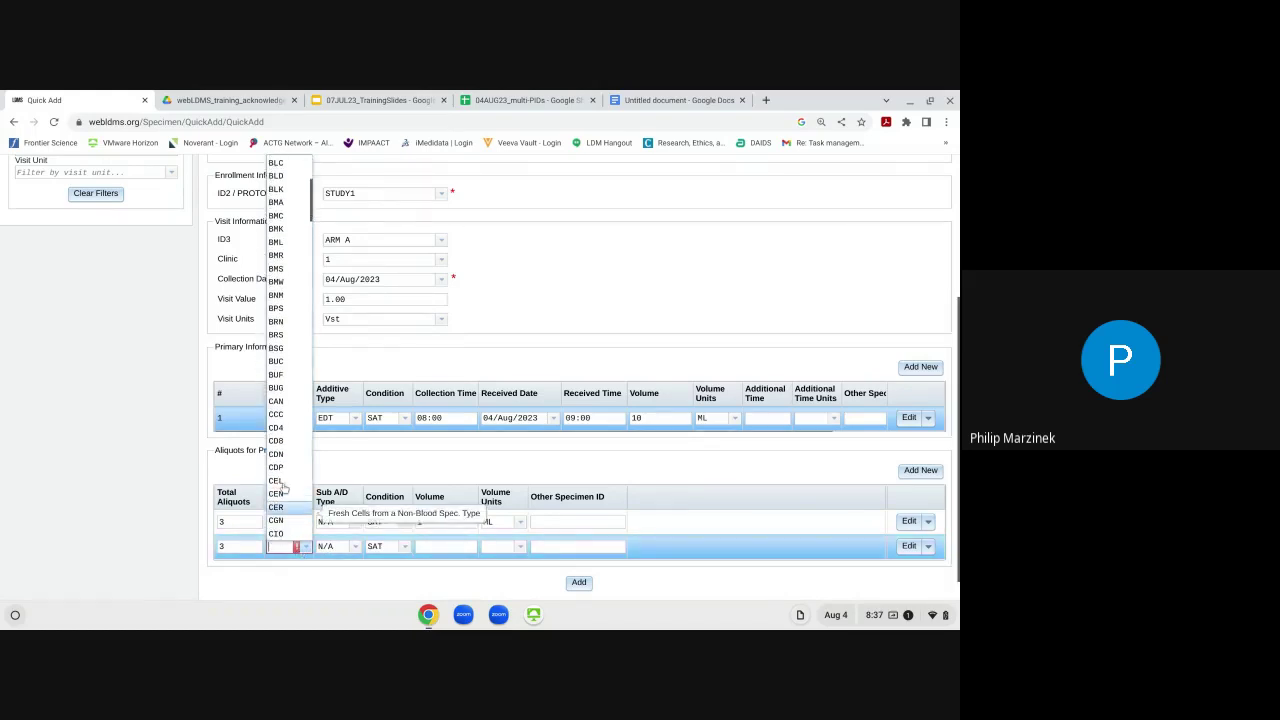
click(279, 481)
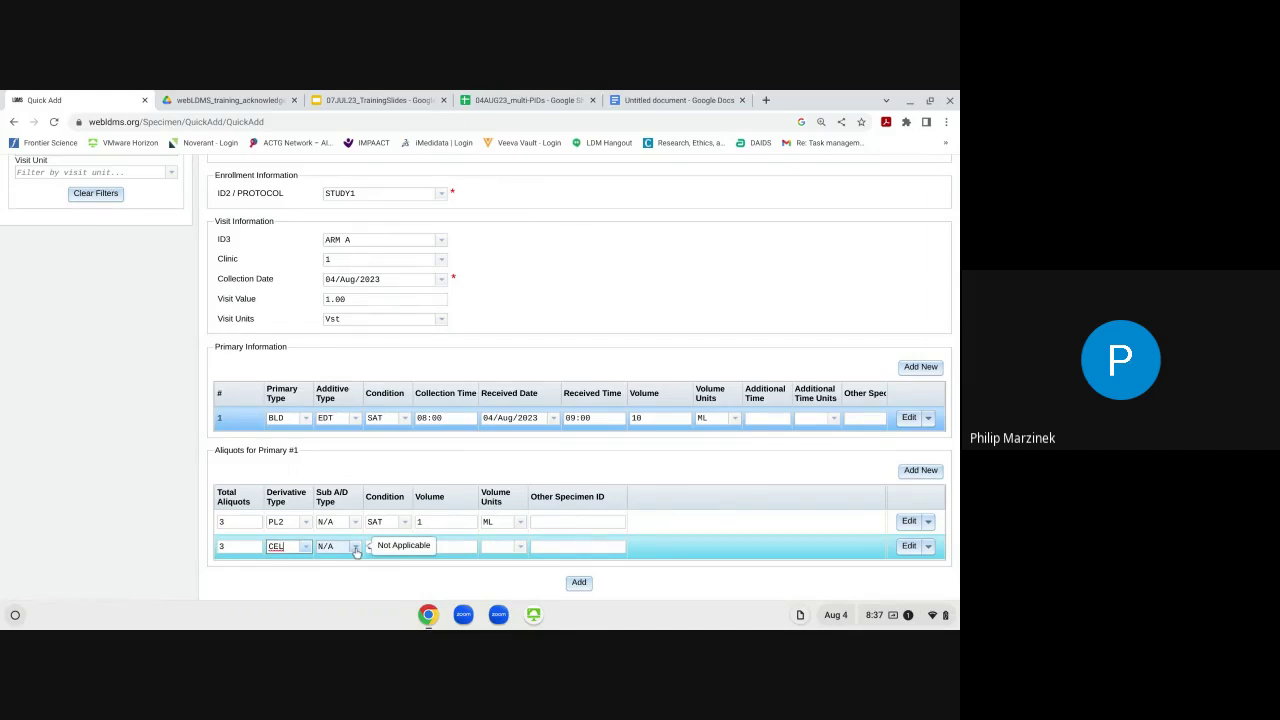
click(355, 550)
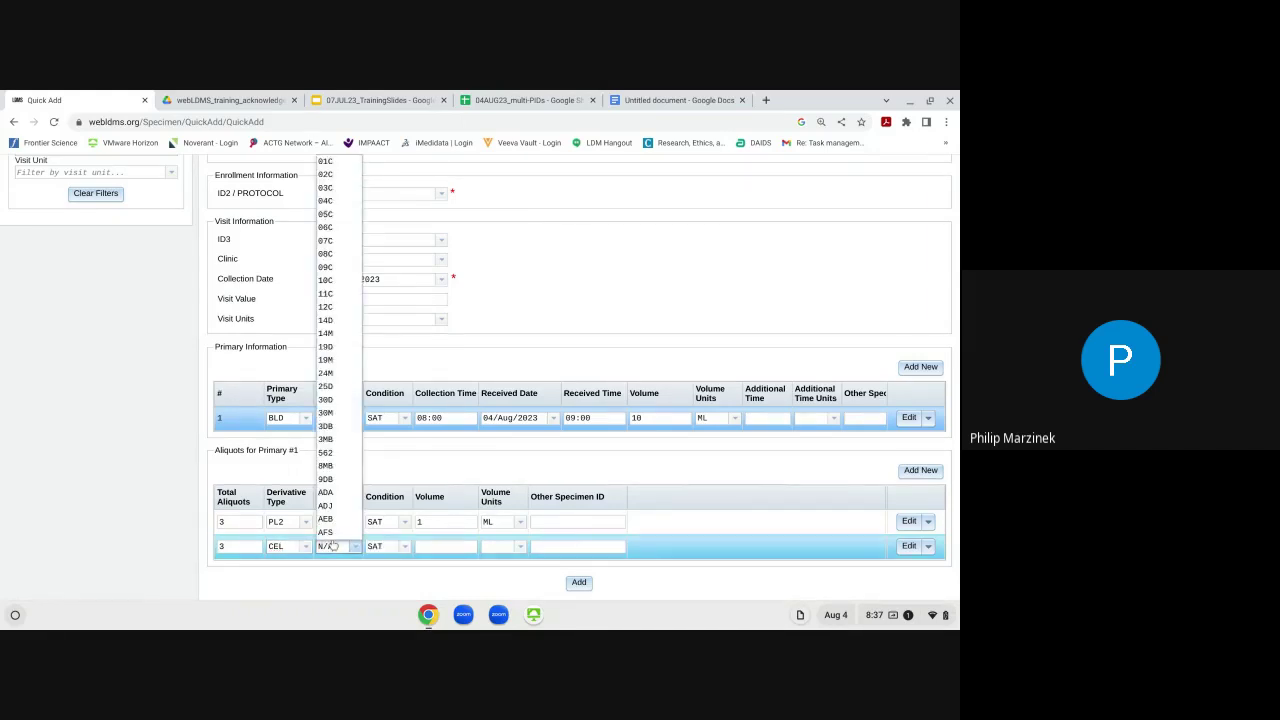
text(DN)
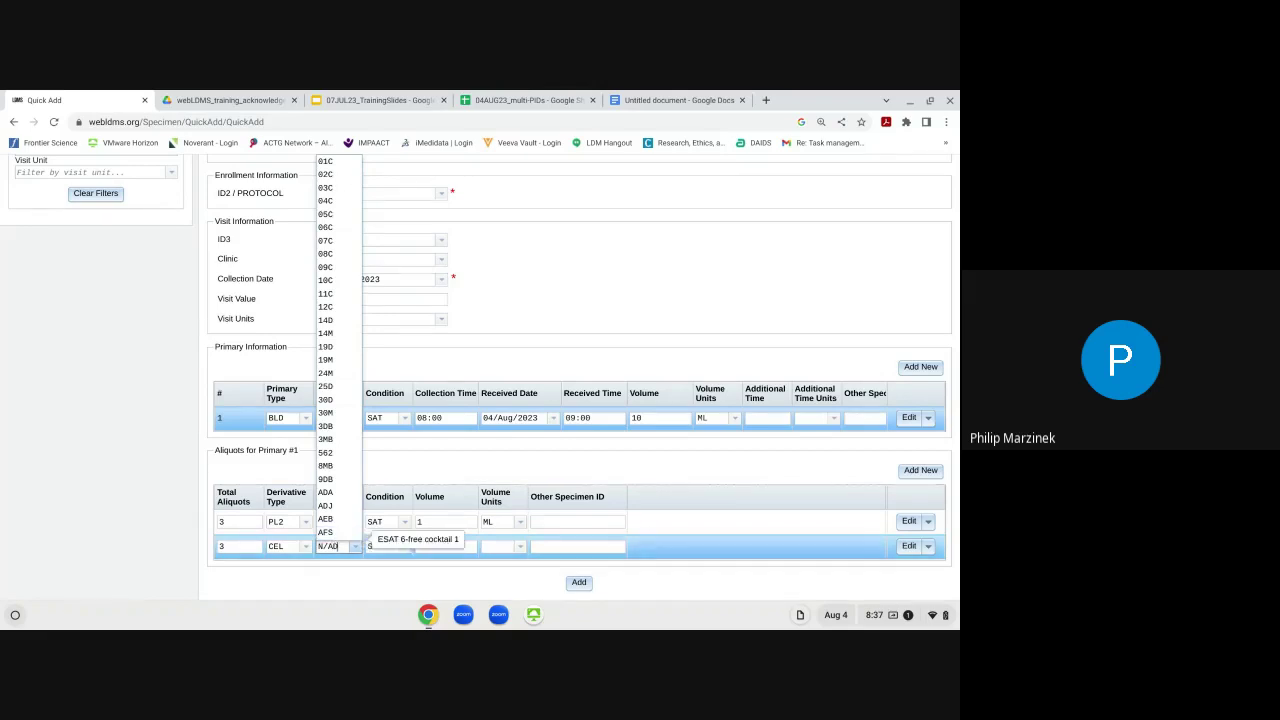
key(BackSpace)
key(BackSpace)
key(BackSpace)
key(BackSpace)
key(BackSpace)
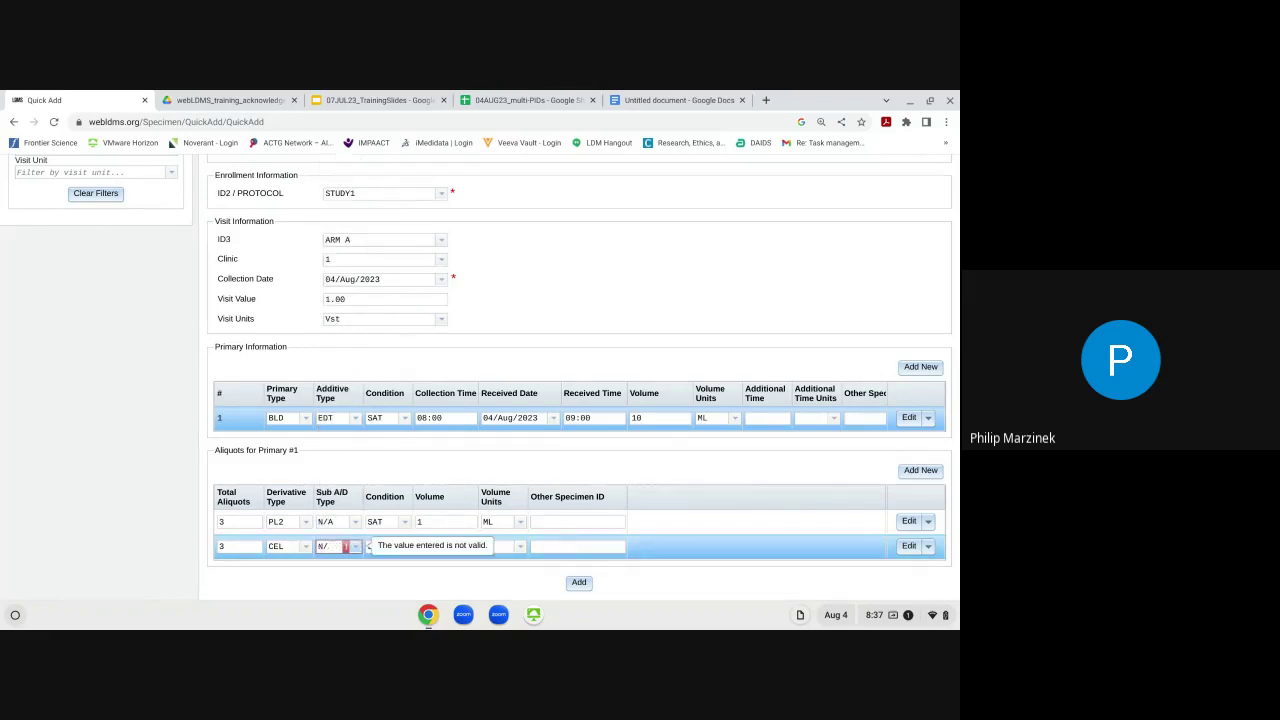
text(DMS)
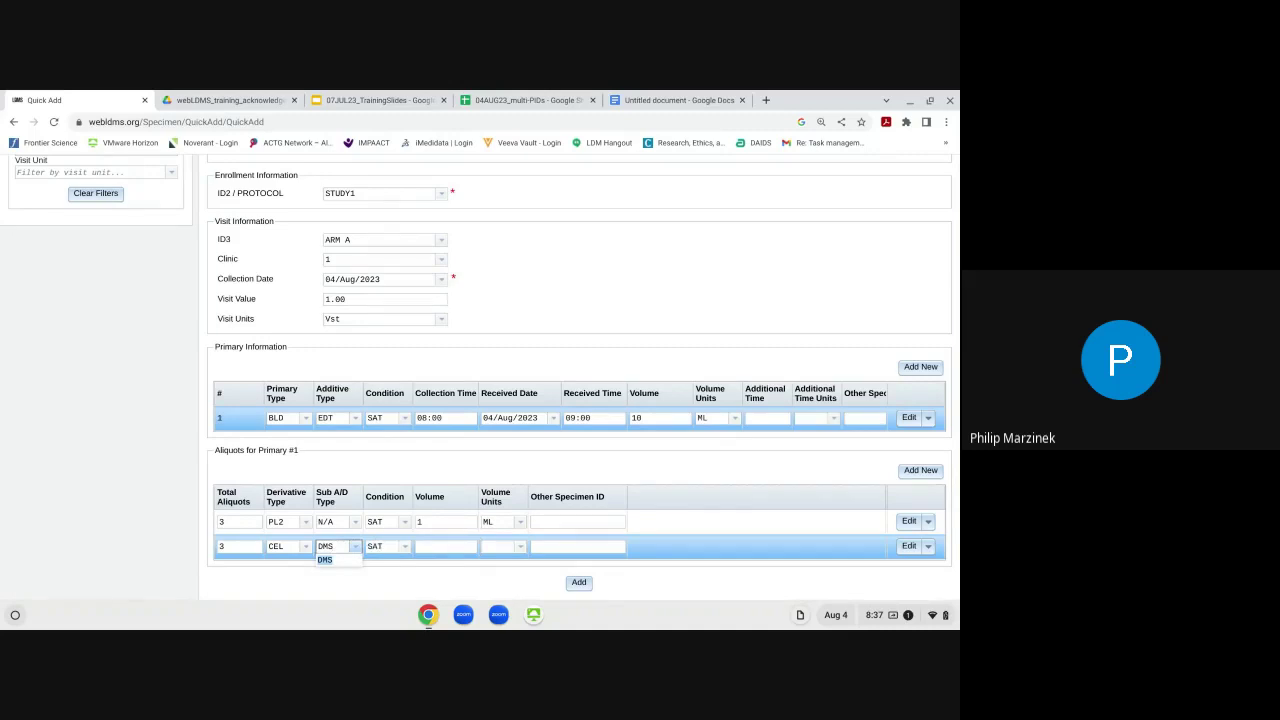
click(345, 560)
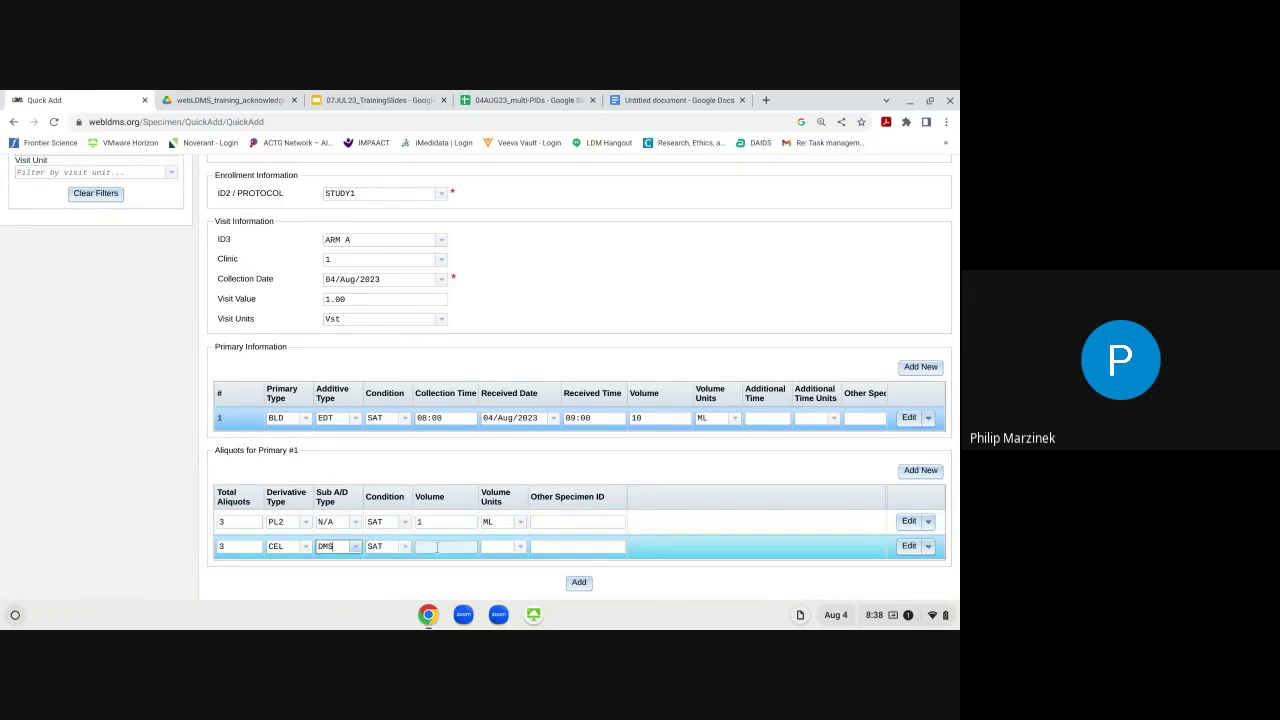
key(Tab)
key(Tab)
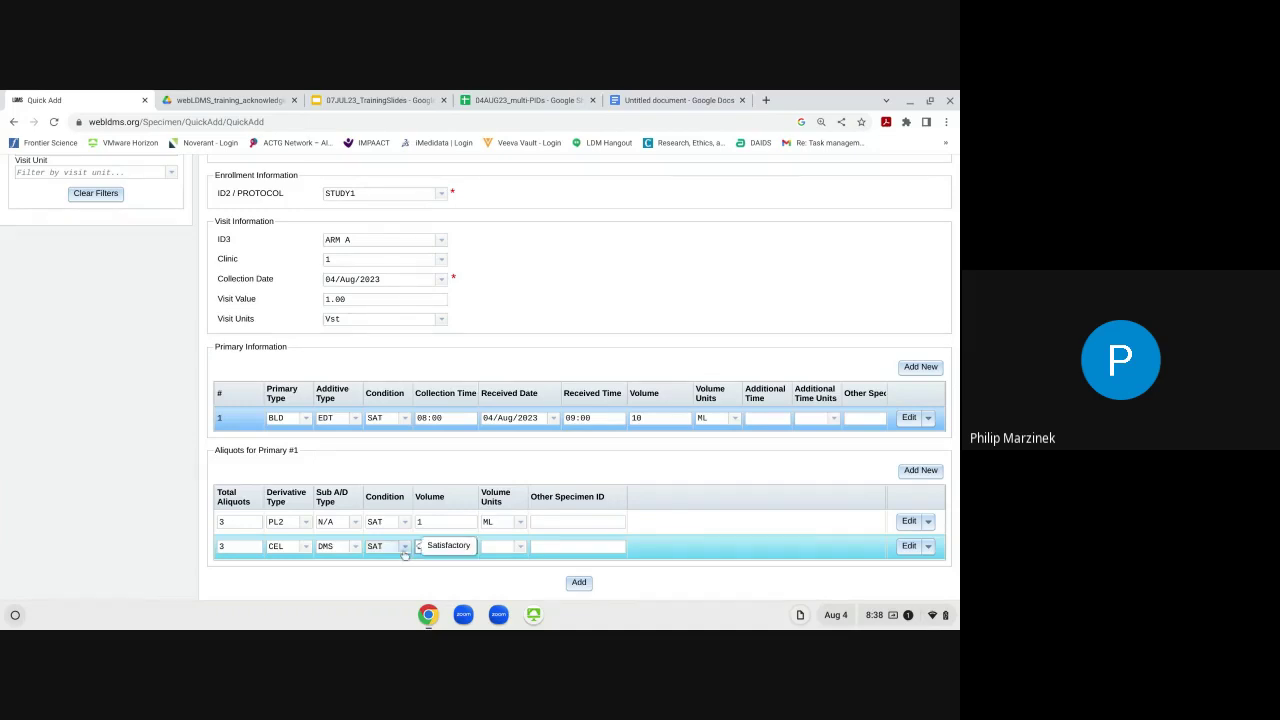
click(520, 546)
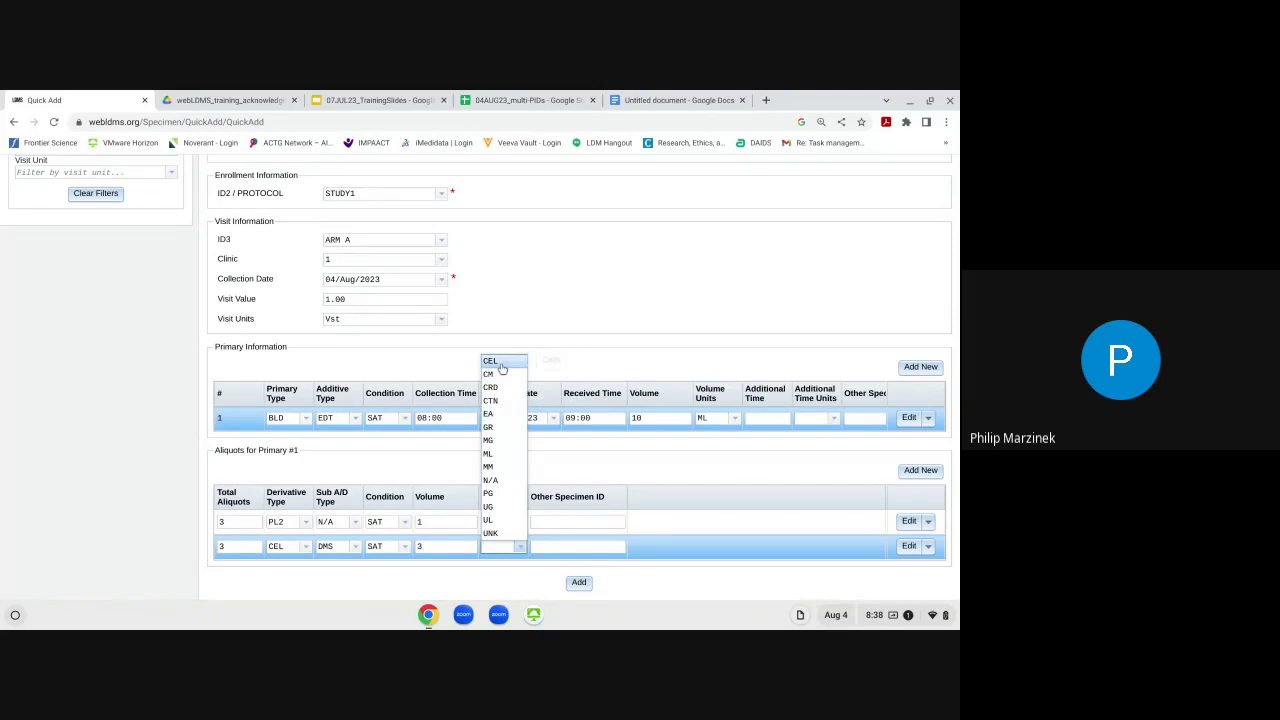
click(498, 361)
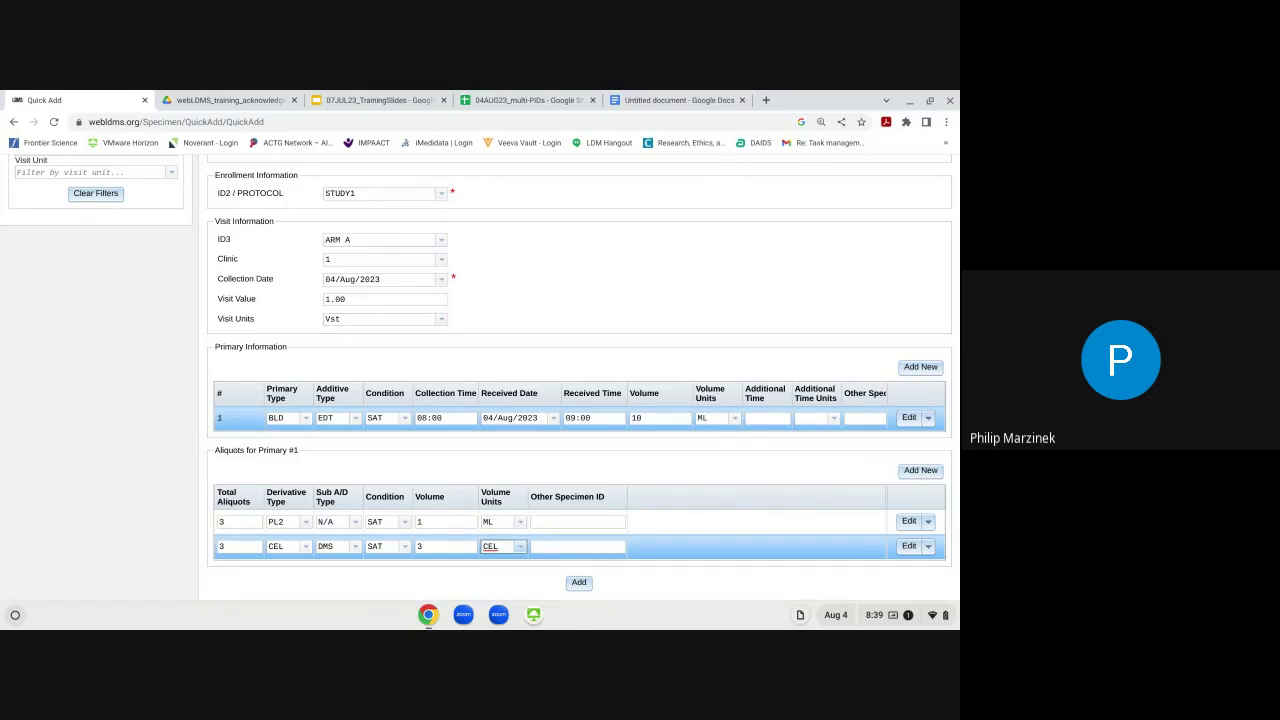
Add primary specimen 2 as URN with NON additive
click(916, 370)
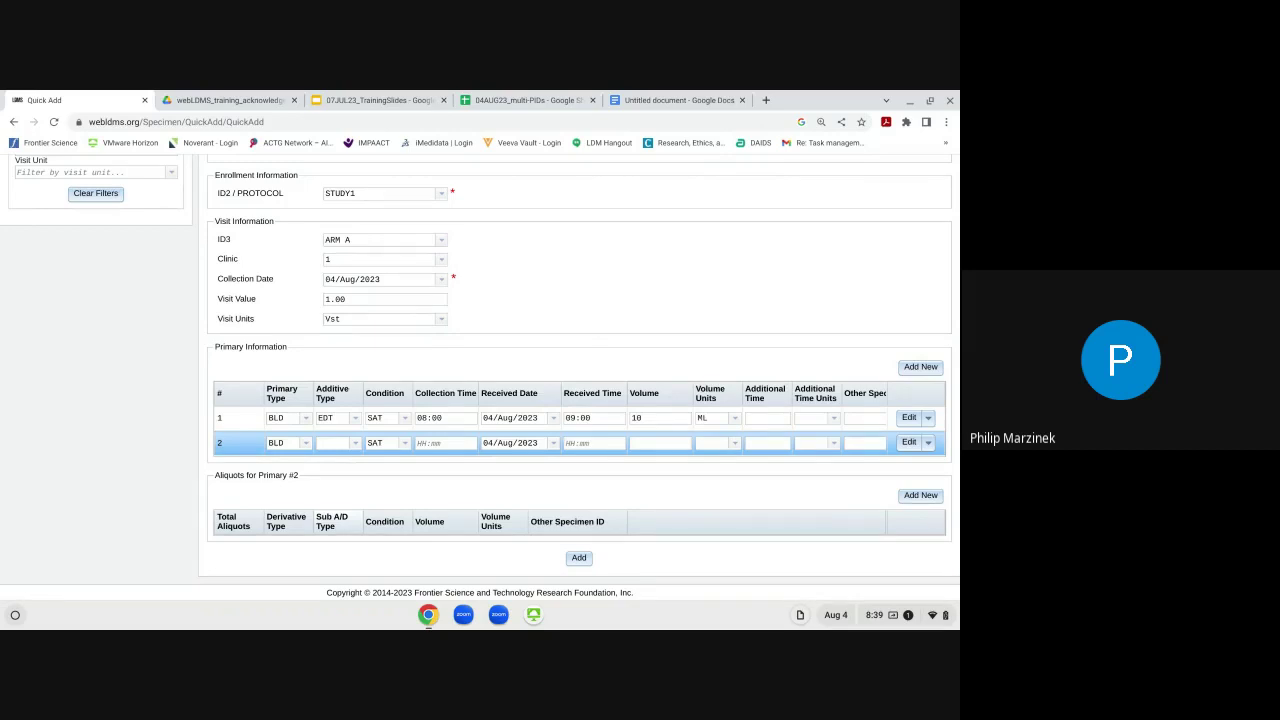
click(293, 443)
key(BackSpace)
key(BackSpace)
key(BackSpace)
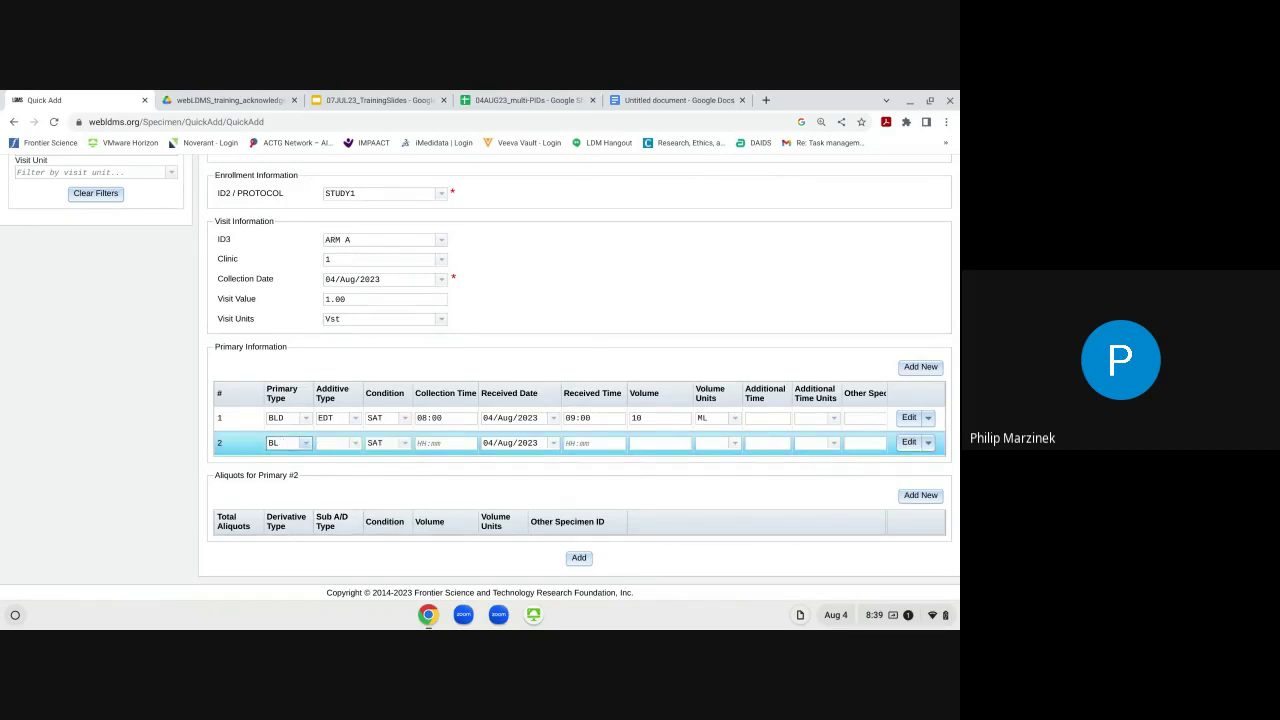
text(URN)
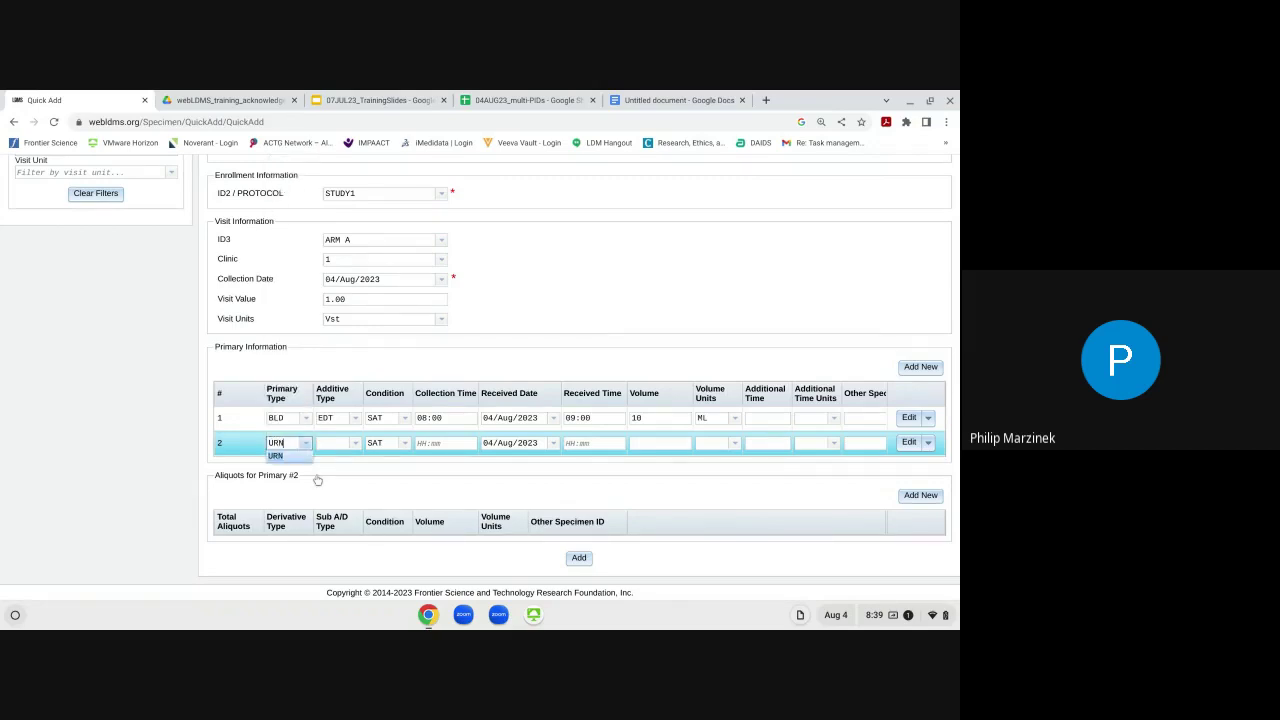
click(335, 445)
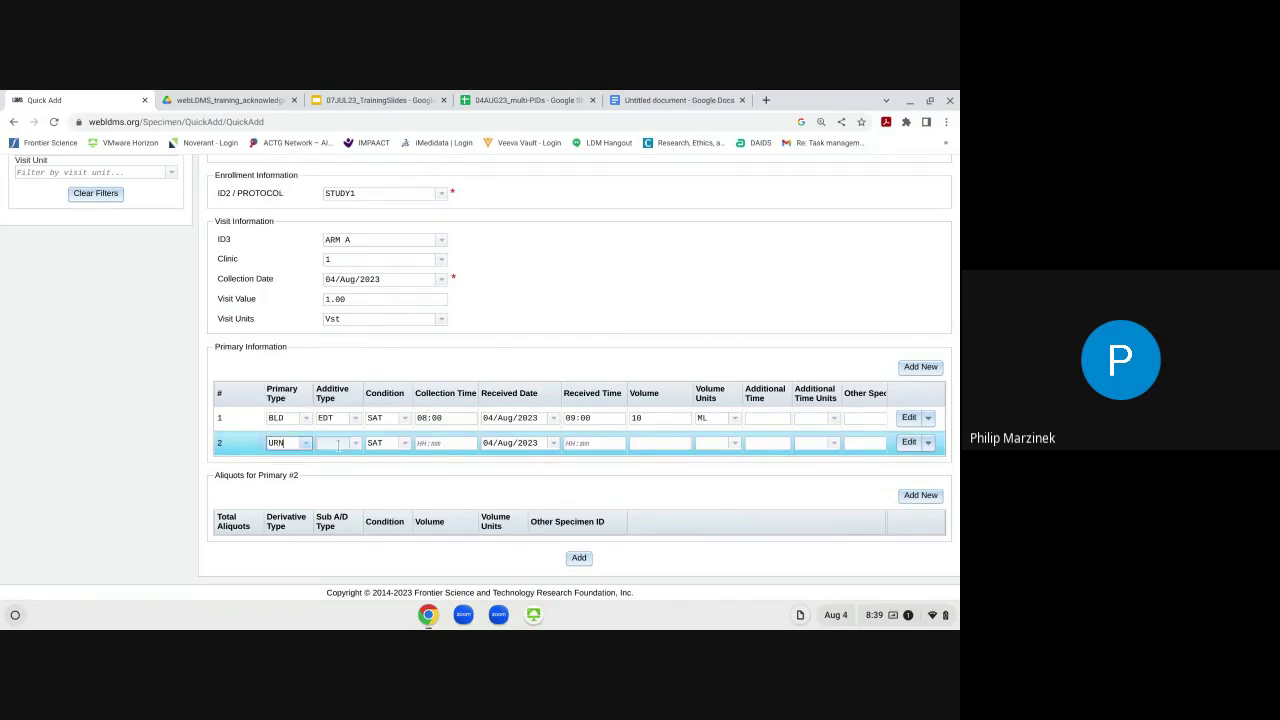
text(NON)
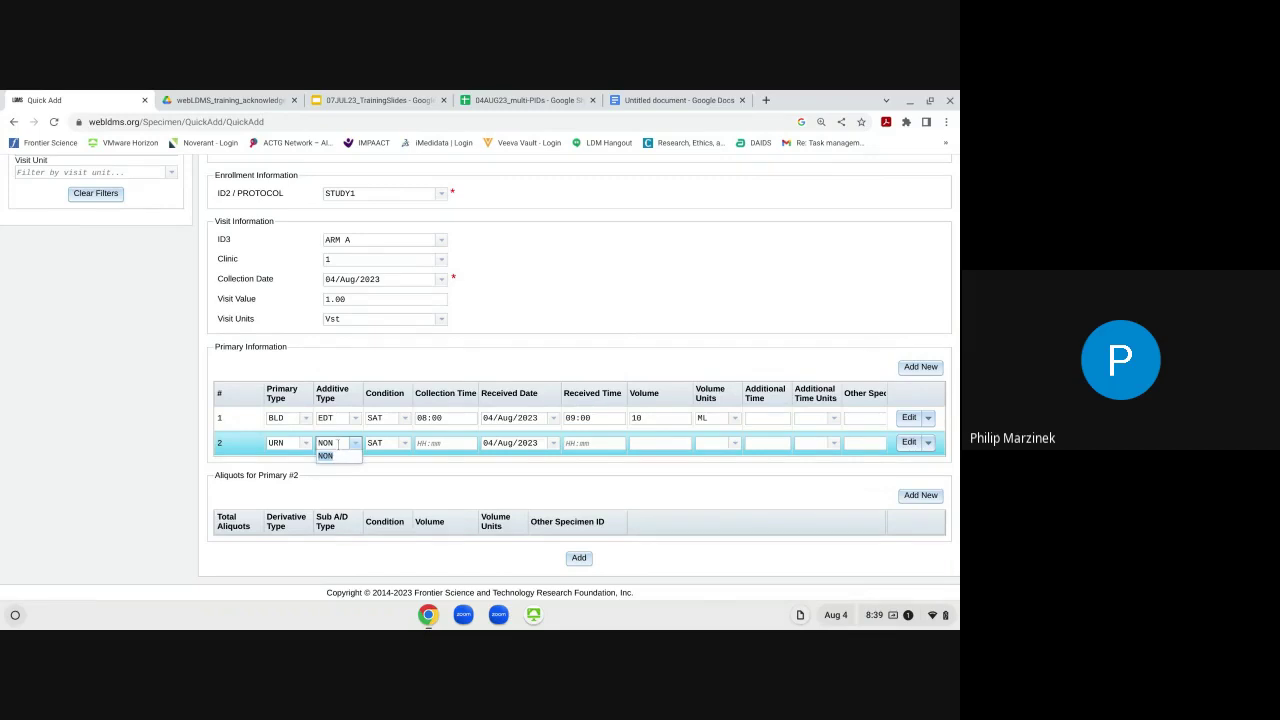
key(Tab)
key(Tab)
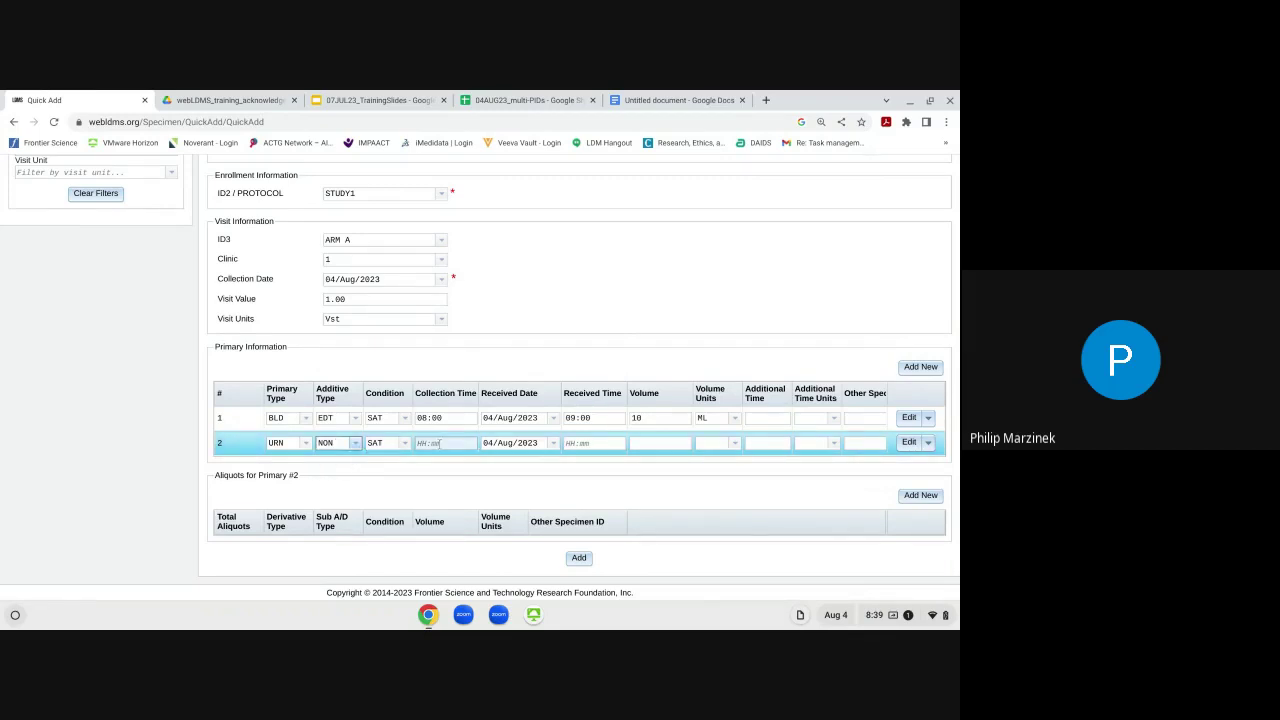
Give primary 2 times 08:00 and 09:00, volume 10 ML, and add an aliquot row
text(08:00)
key(Tab)
key(Tab)
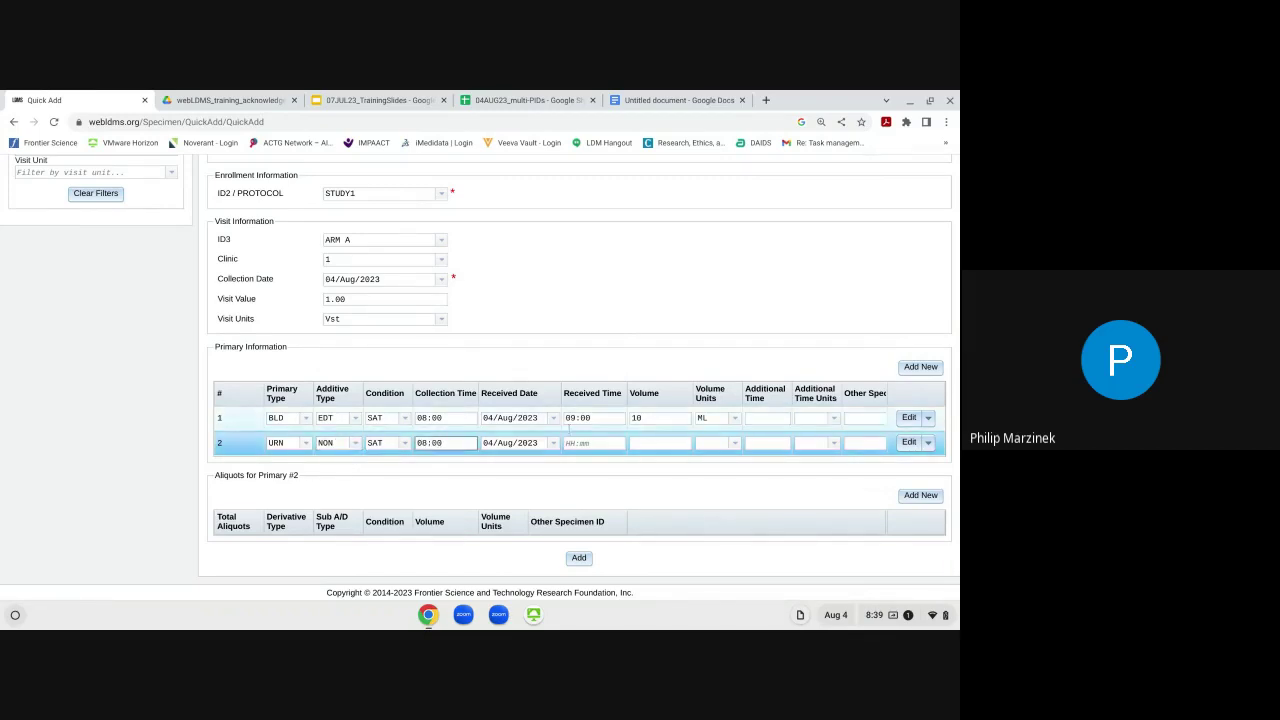
text(09:00)
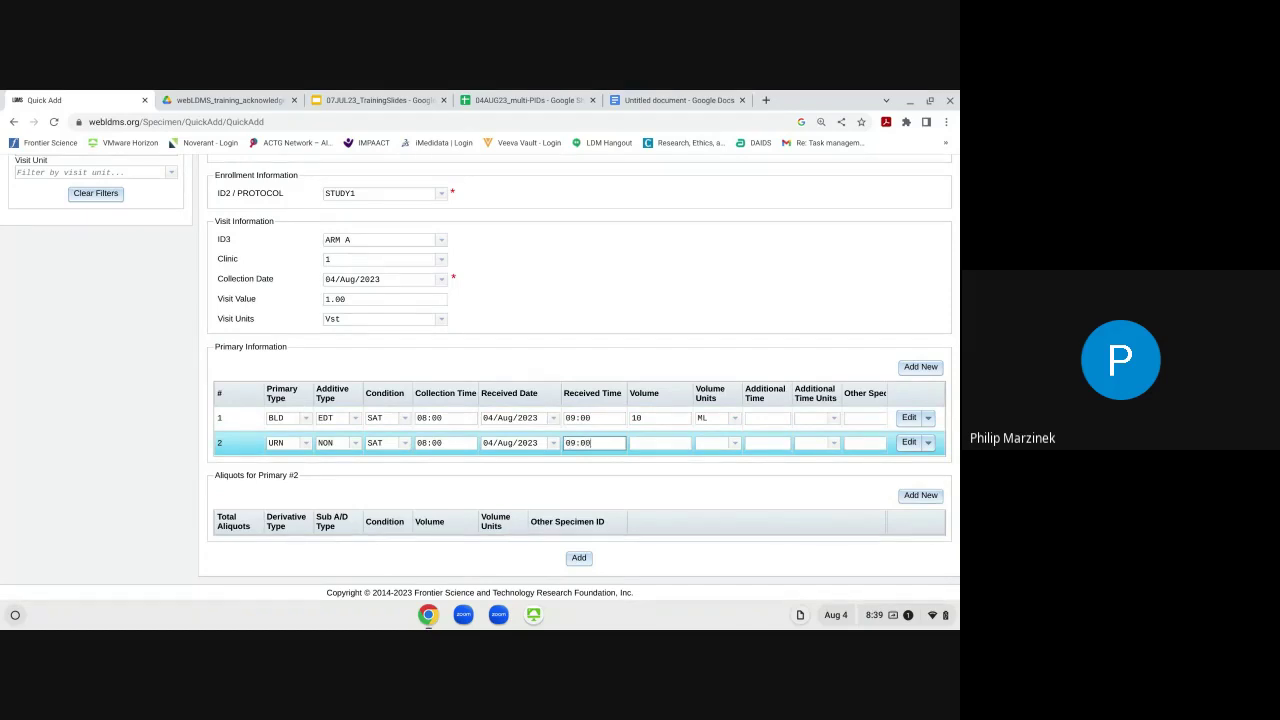
click(656, 446)
text(10)
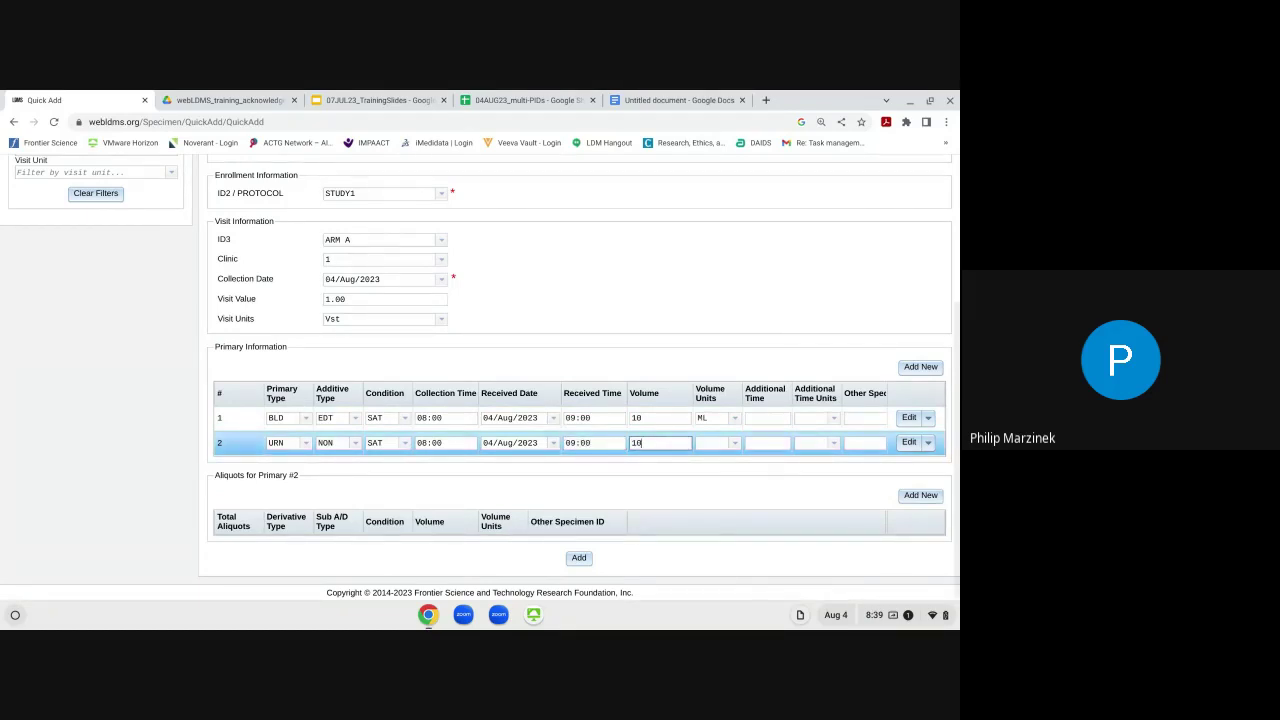
click(734, 443)
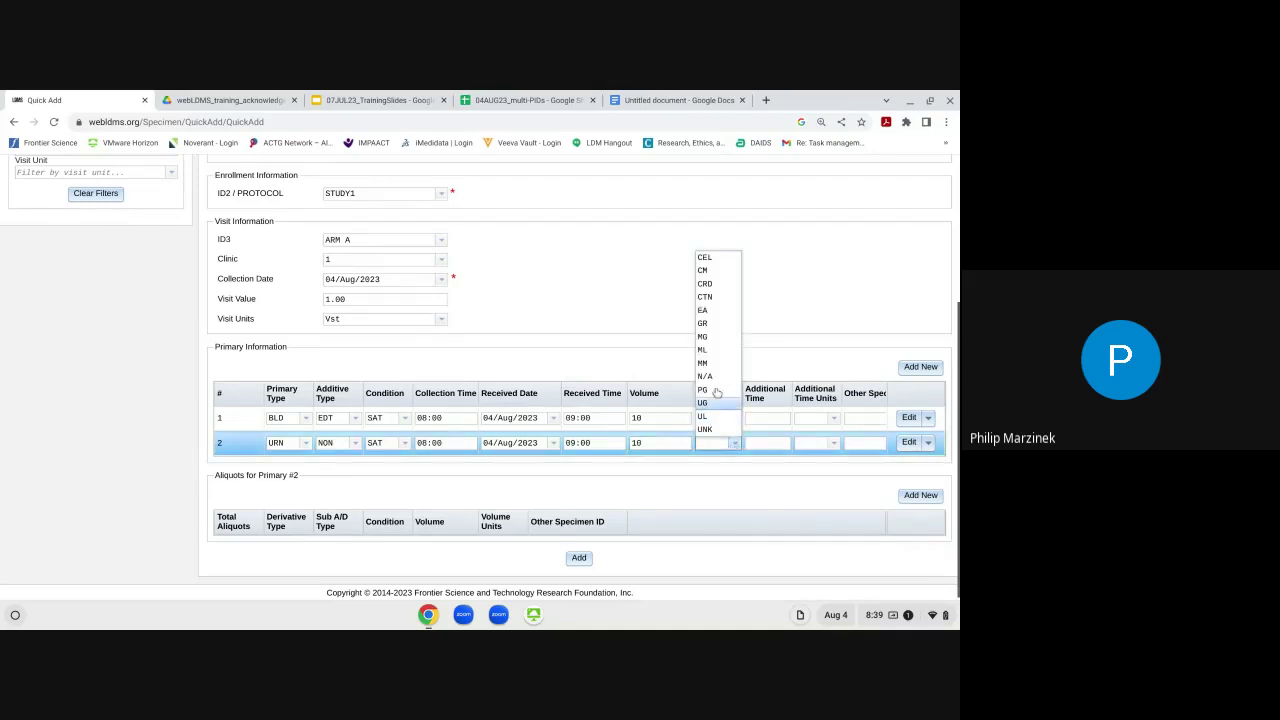
click(705, 352)
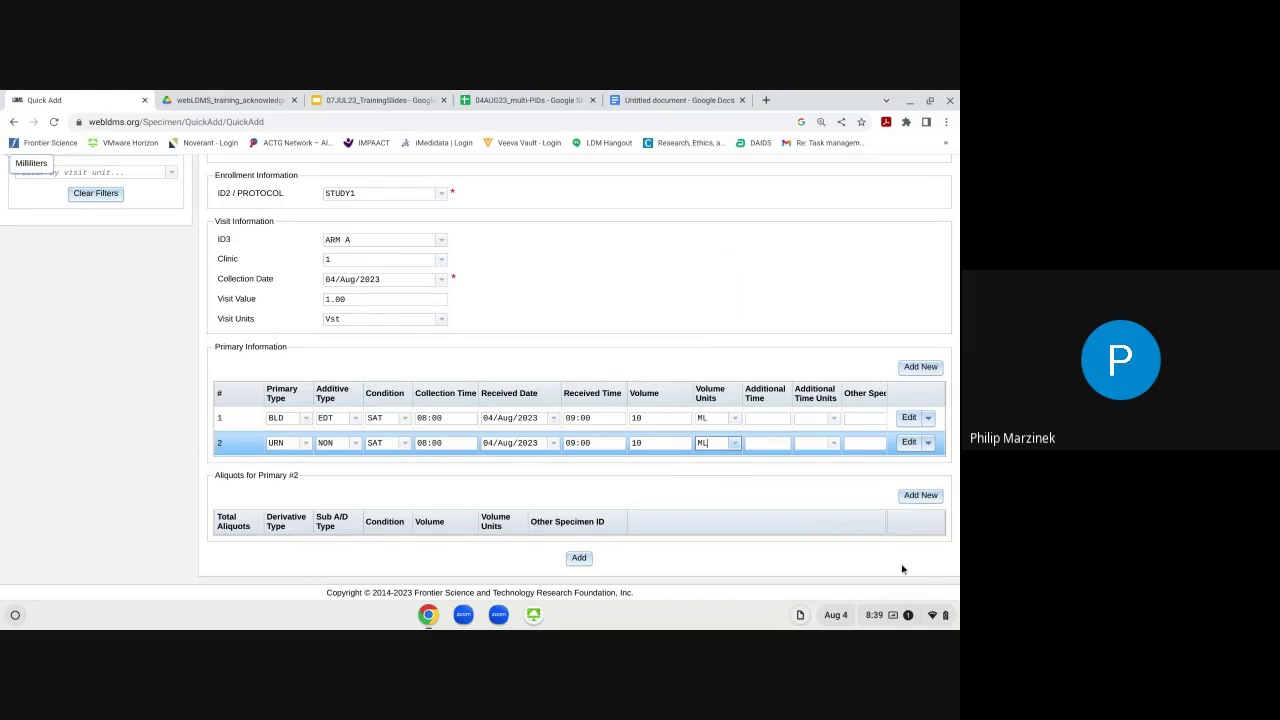
click(917, 497)
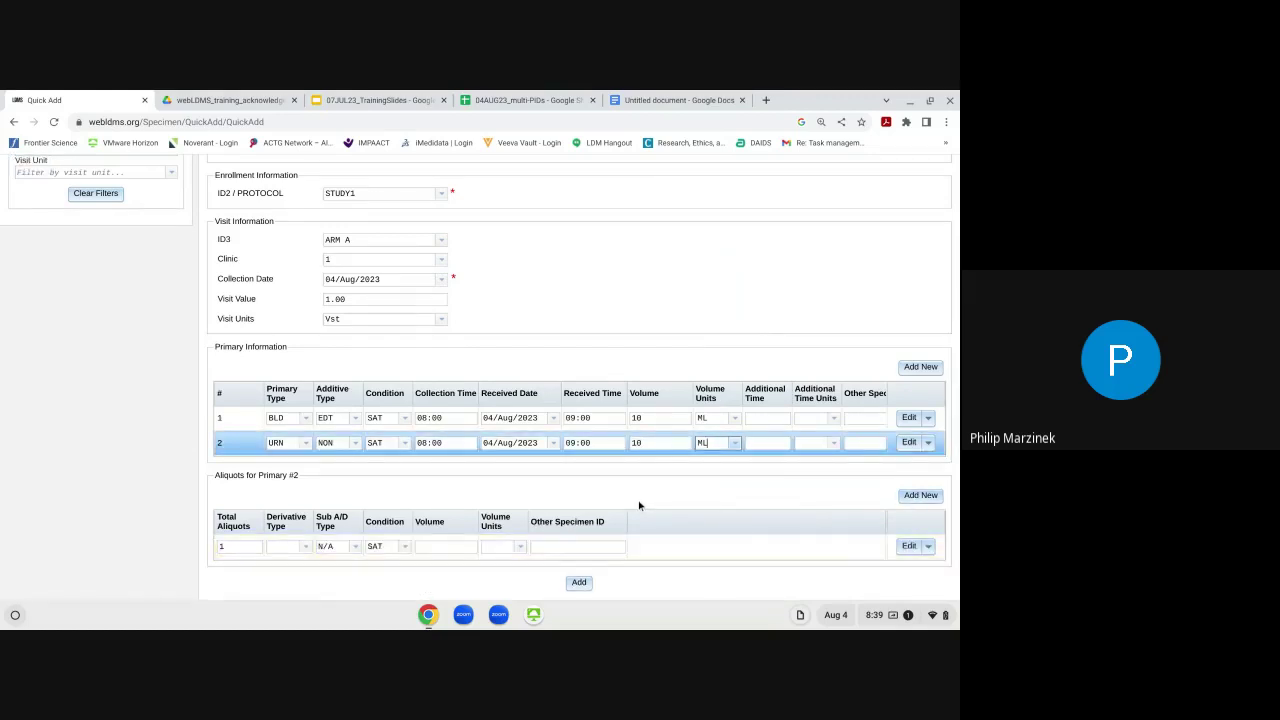
Set primary 2's aliquot row to 3 URN aliquots of 1 ML each
click(224, 547)
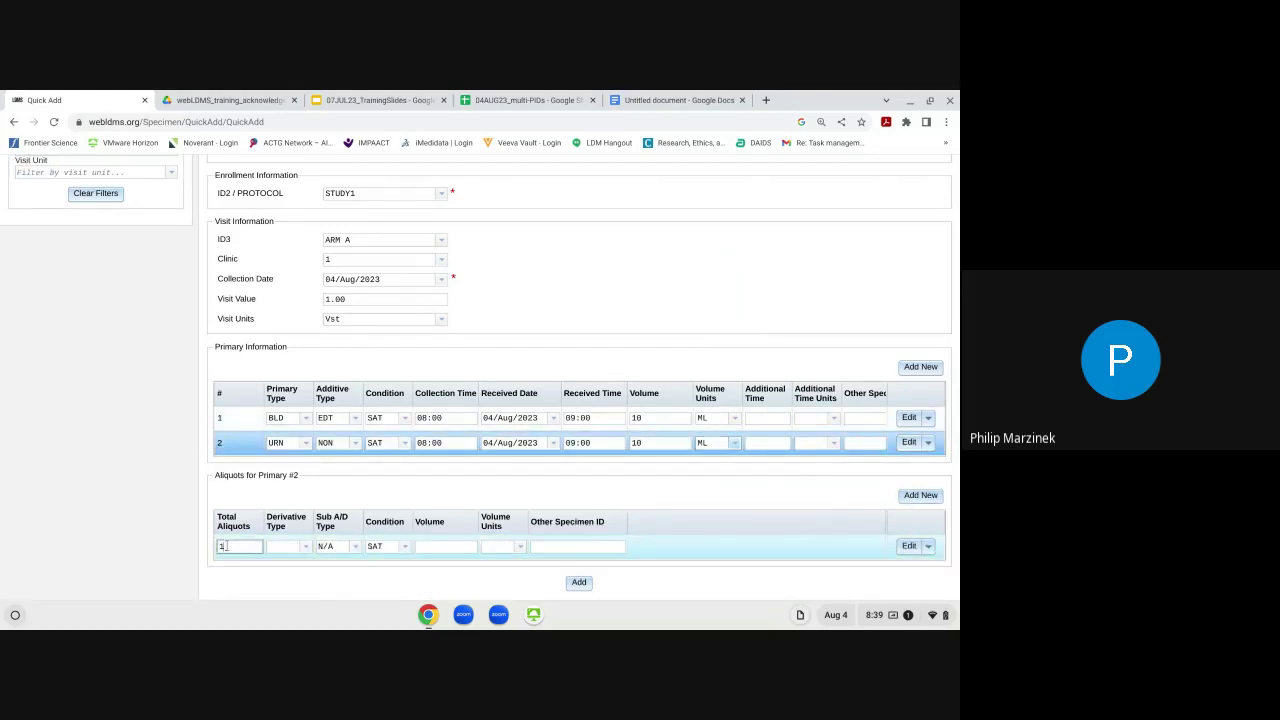
text(3)
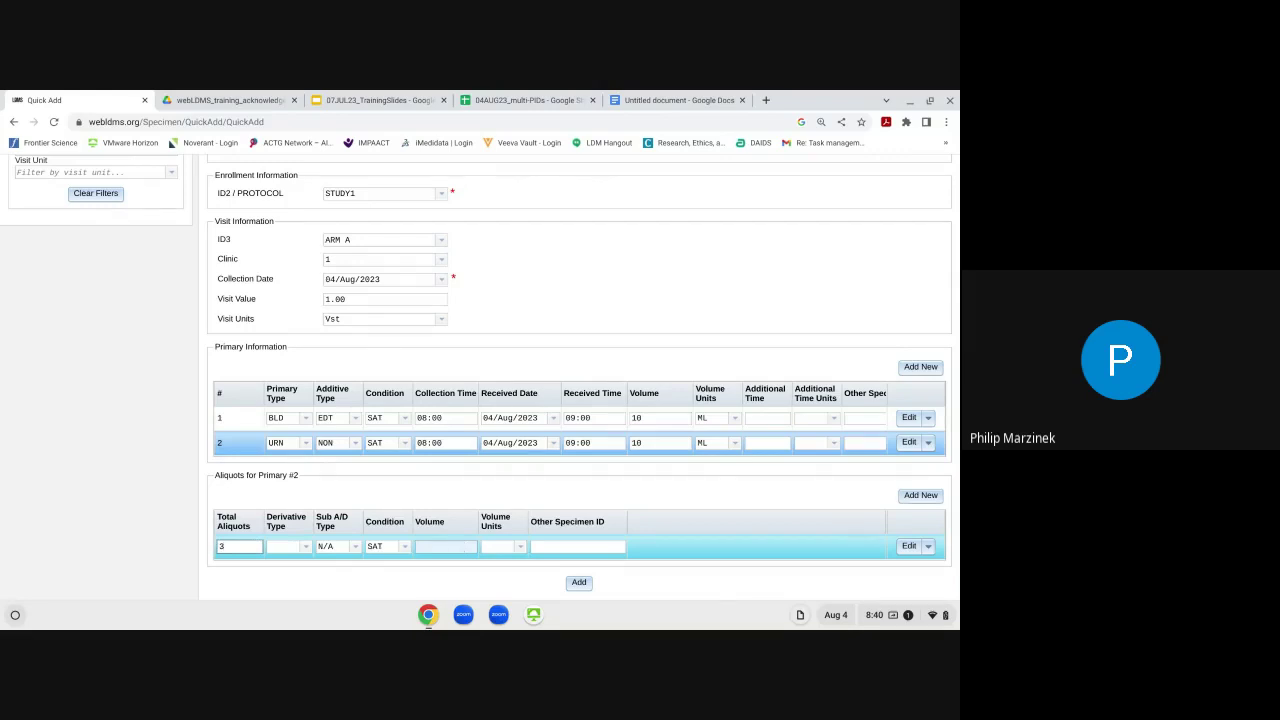
click(463, 546)
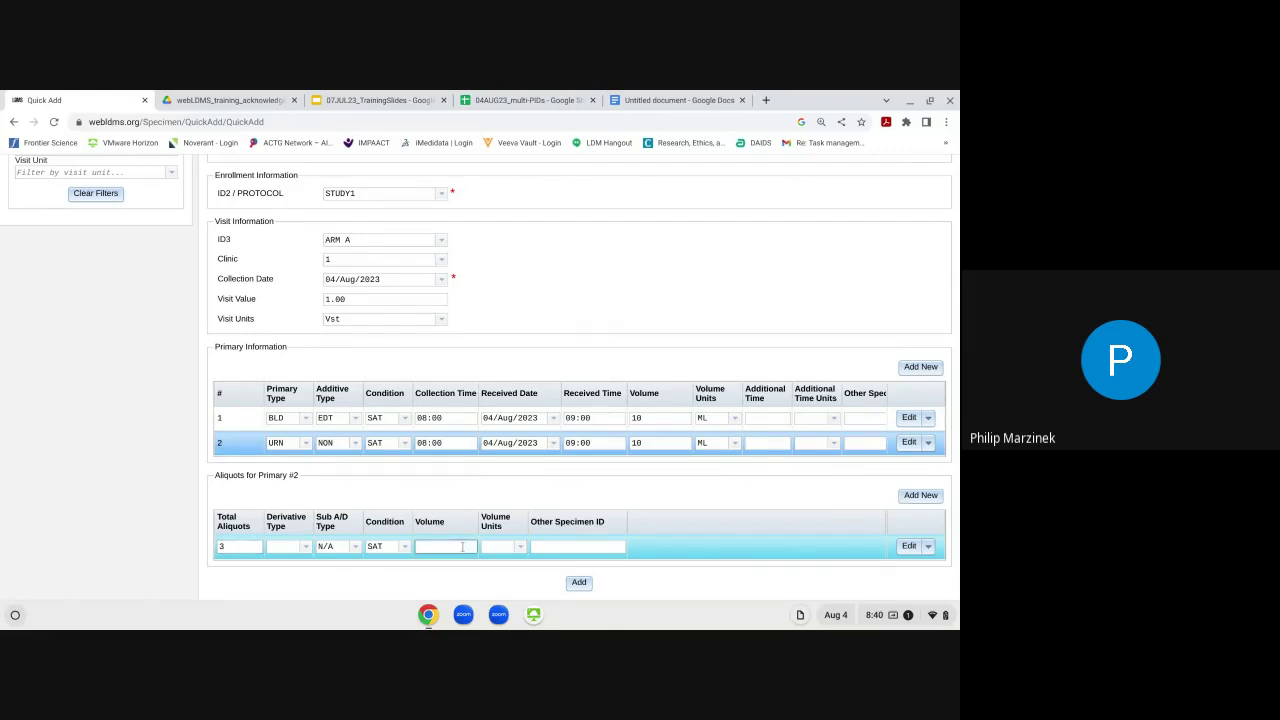
text(1)
click(519, 547)
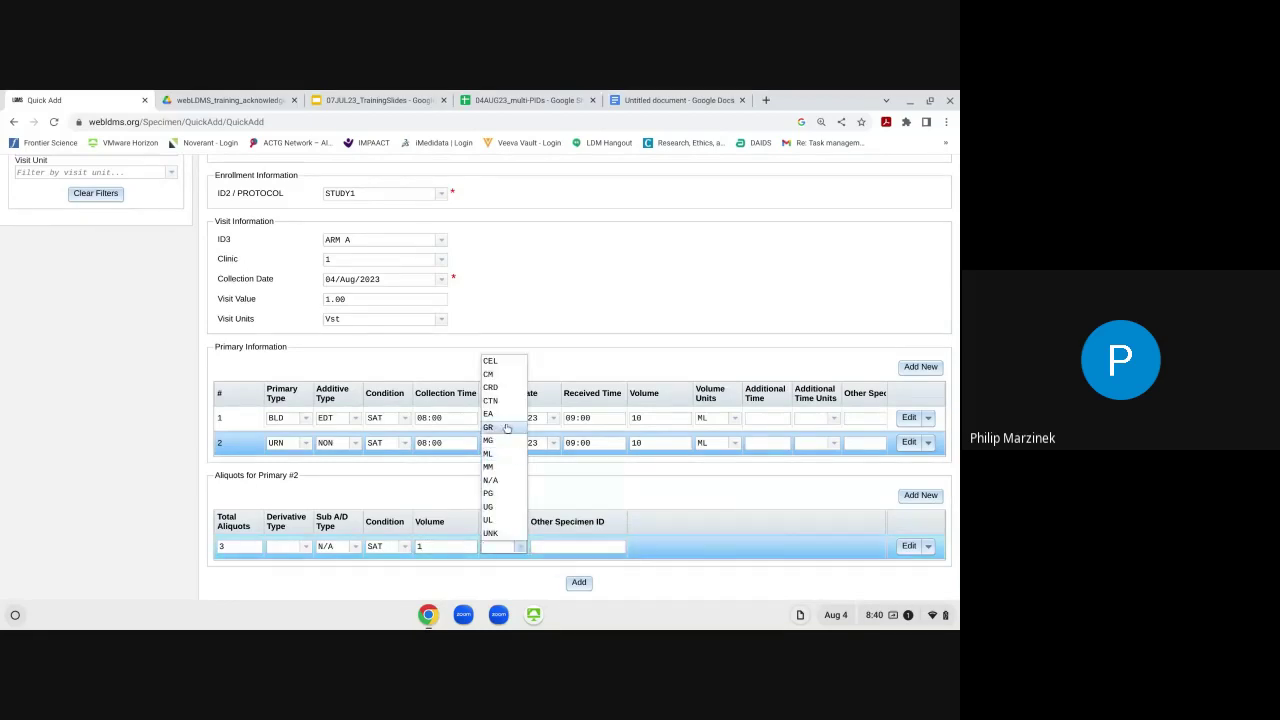
click(489, 453)
click(290, 547)
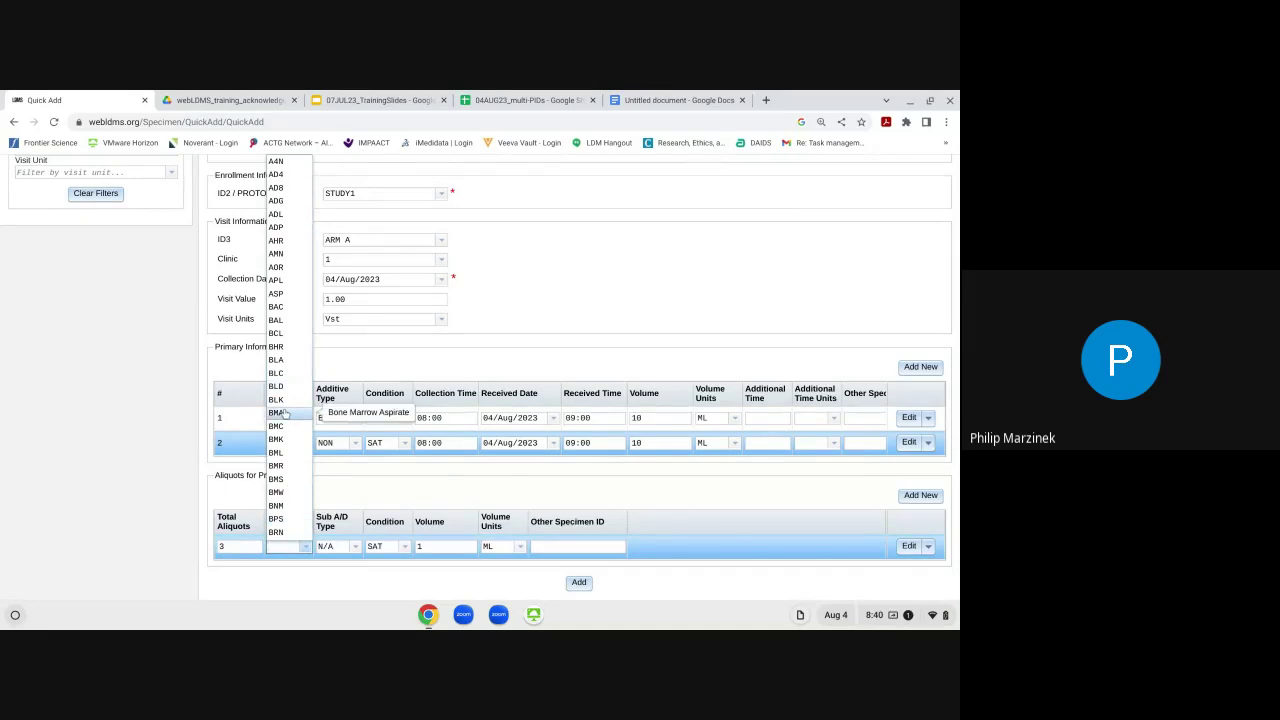
text(URN)
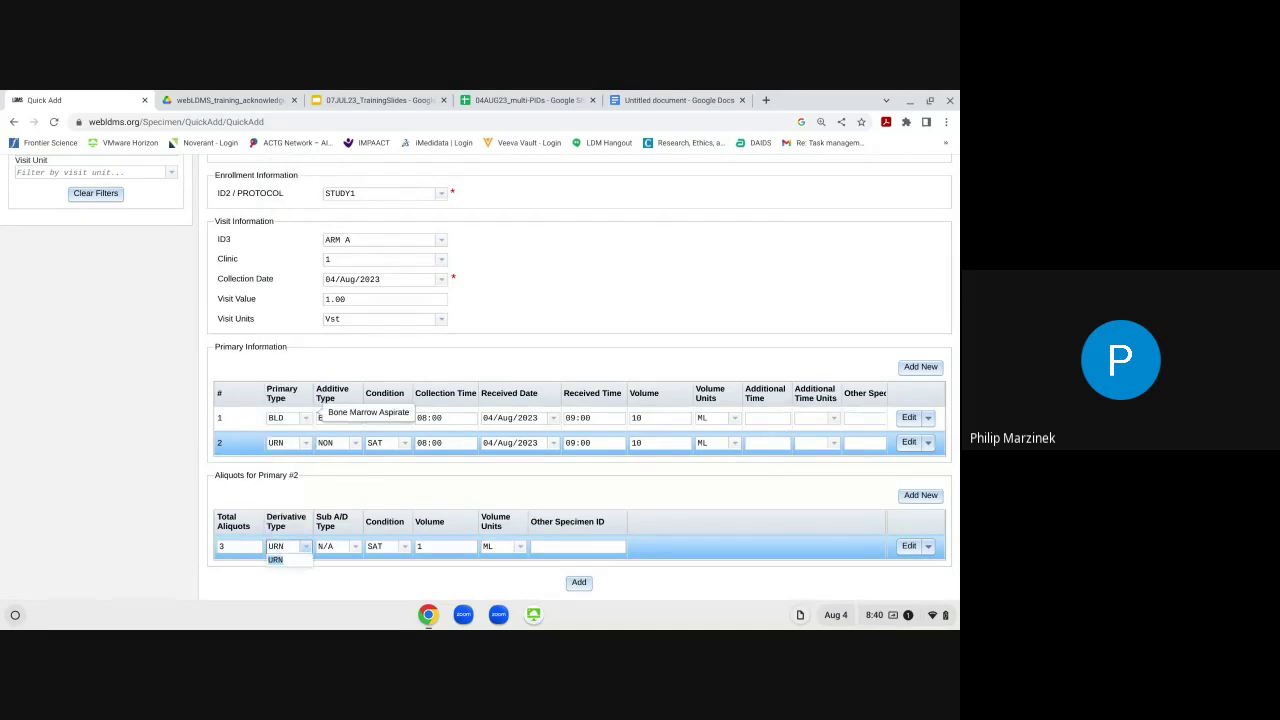
click(276, 560)
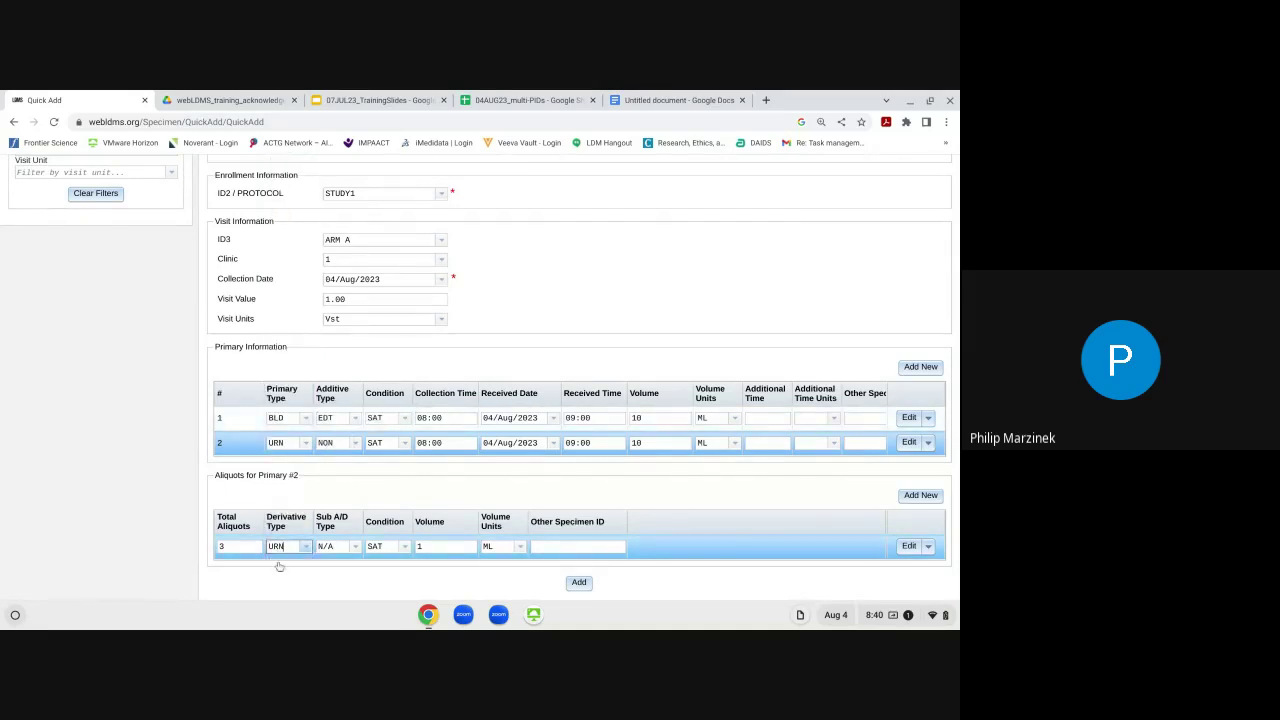
Review the blood primary's PL2 and CEL aliquots, then return to the urine aliquots
click(282, 424)
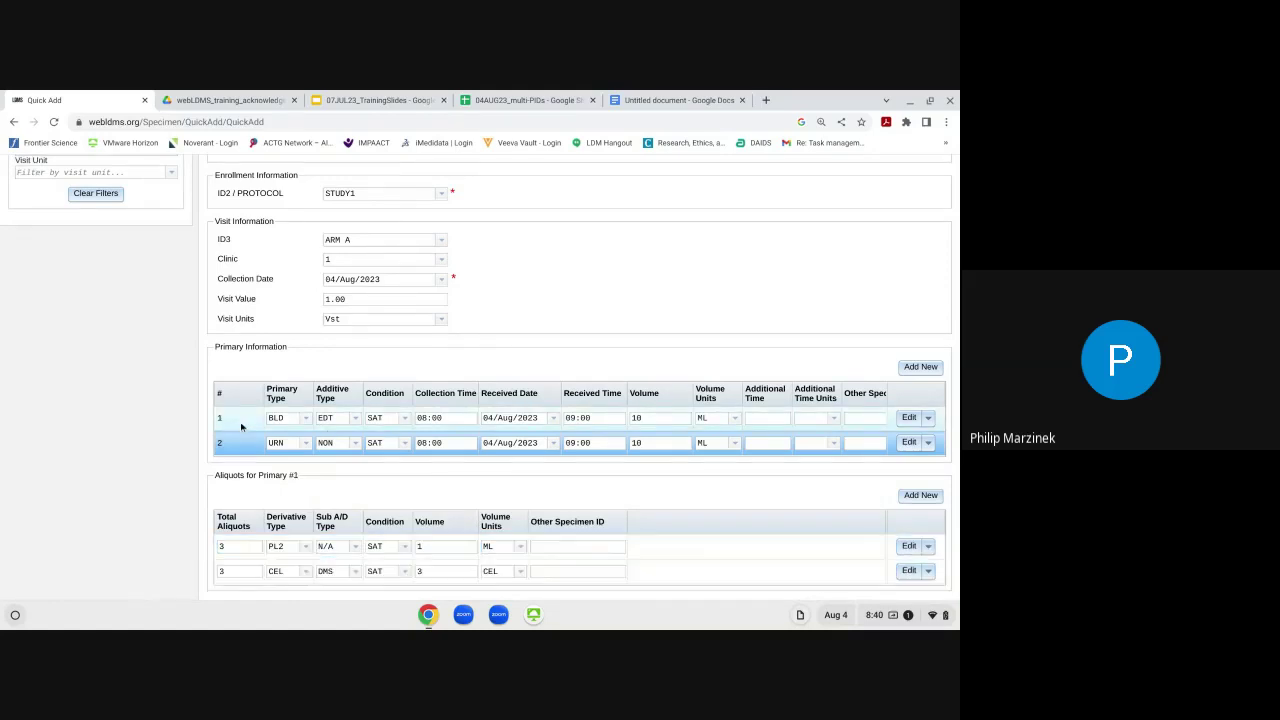
click(284, 571)
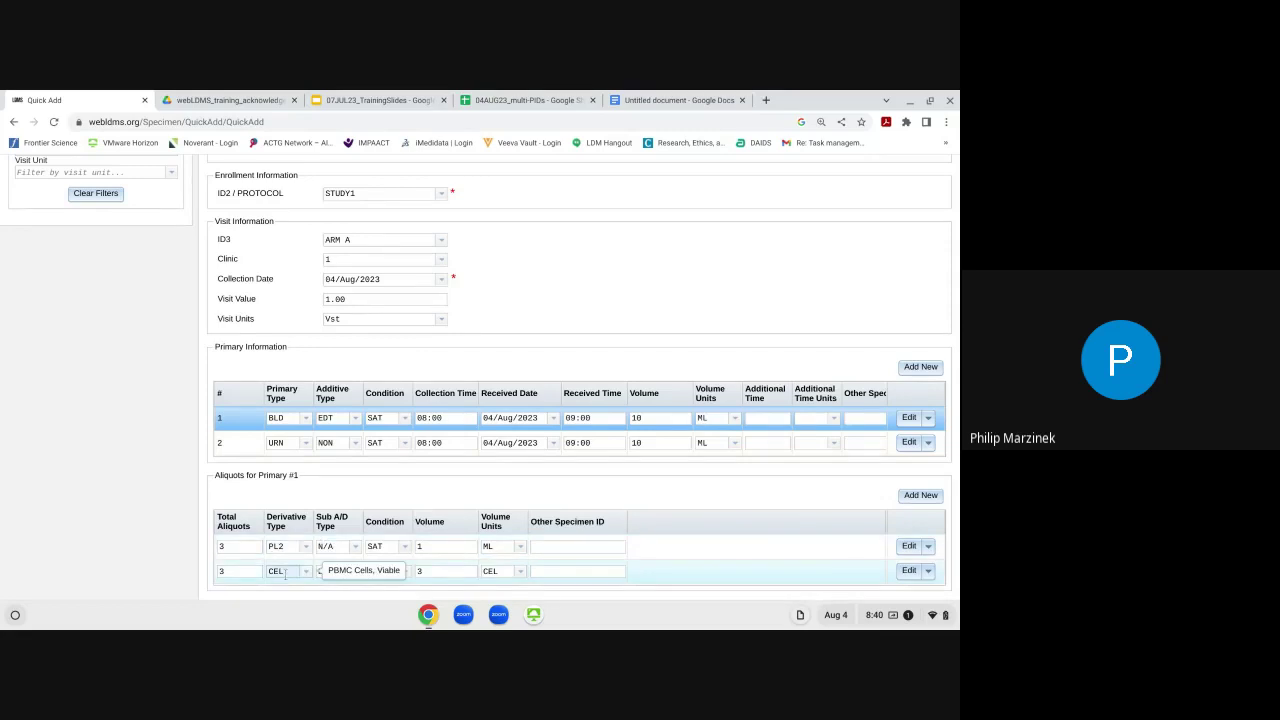
click(266, 444)
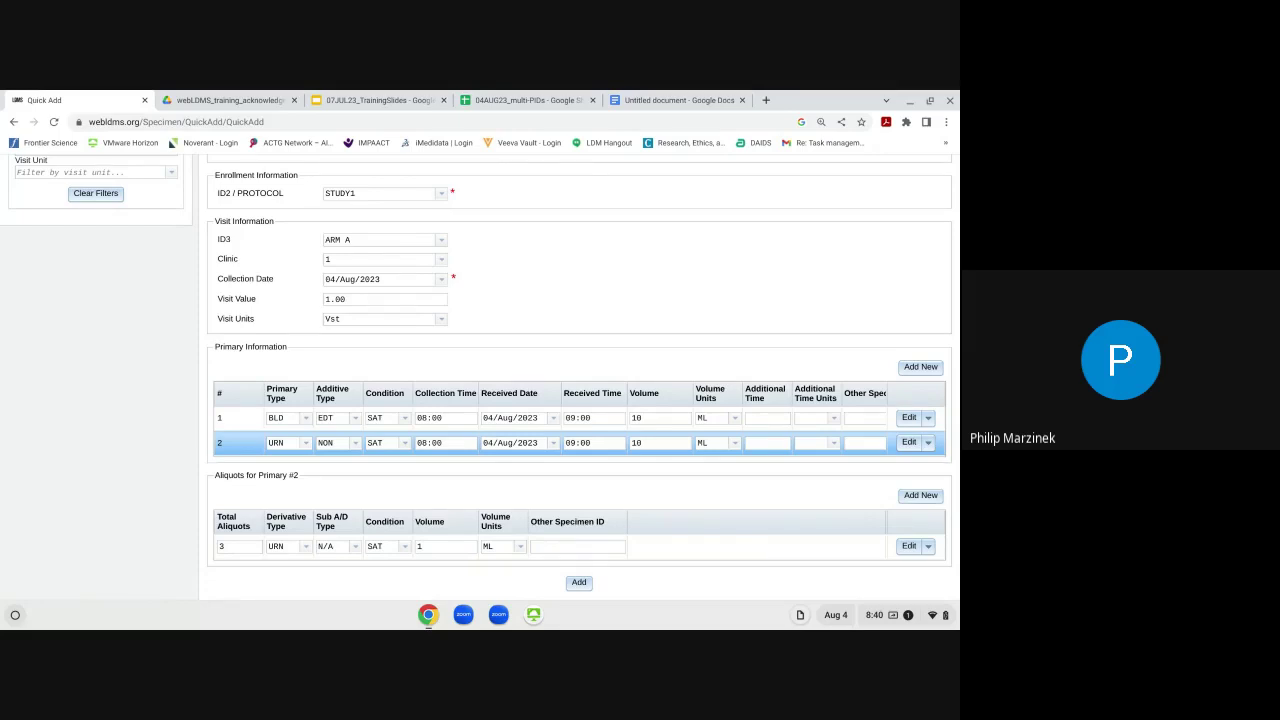
Save the blood and urine specimens with their 3 PL2, 3 CEL and 3 URN aliquots
scroll(333, 405, up, 5)
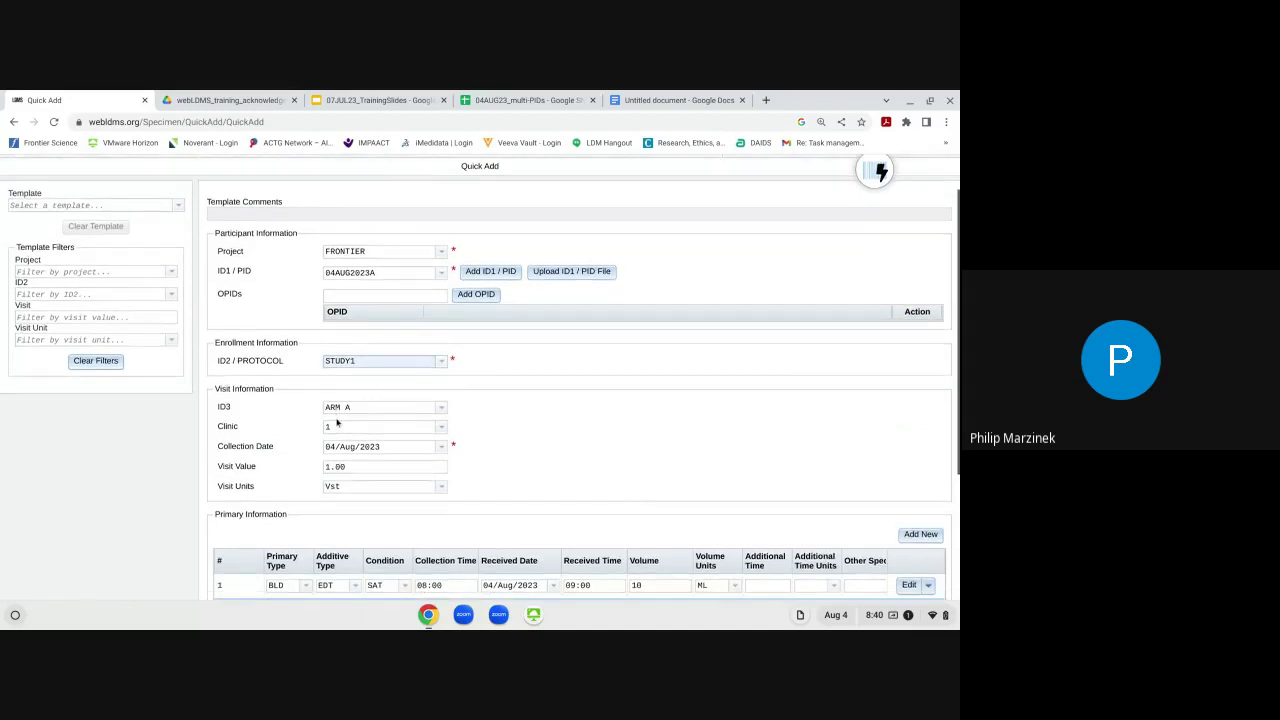
scroll(335, 410, down, 3)
scroll(337, 421, down, 1)
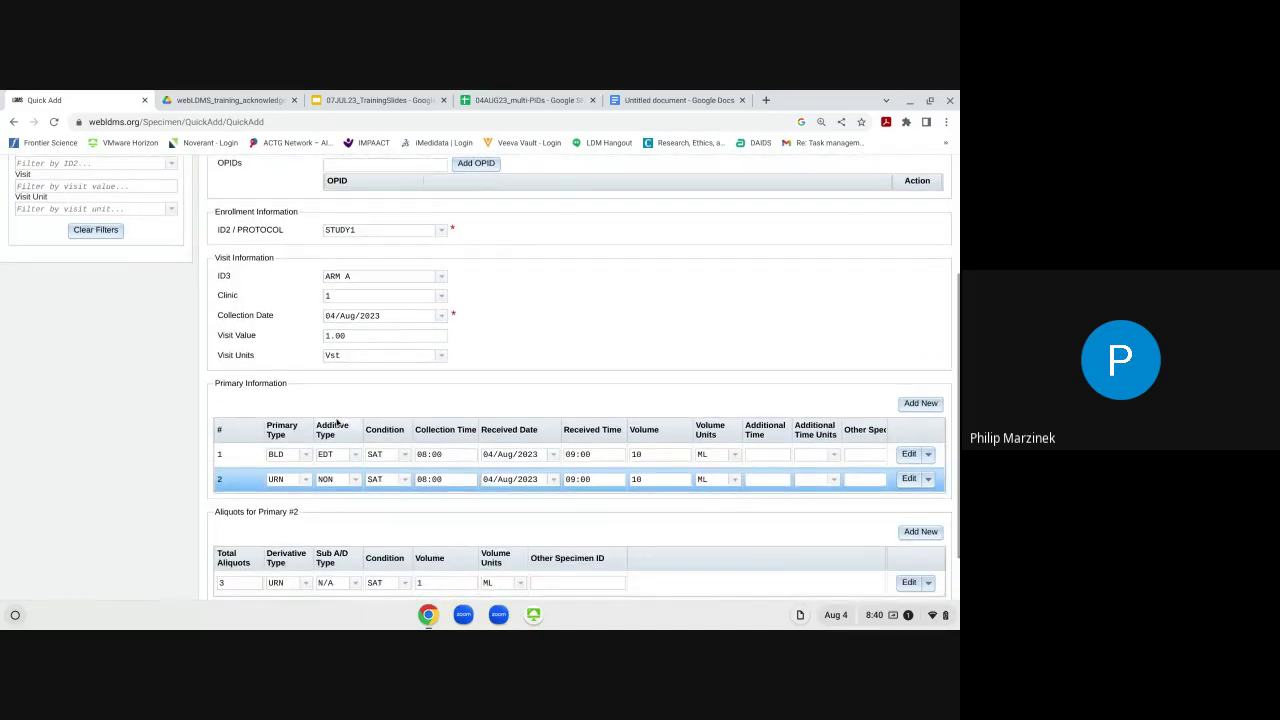
scroll(466, 449, down, 1)
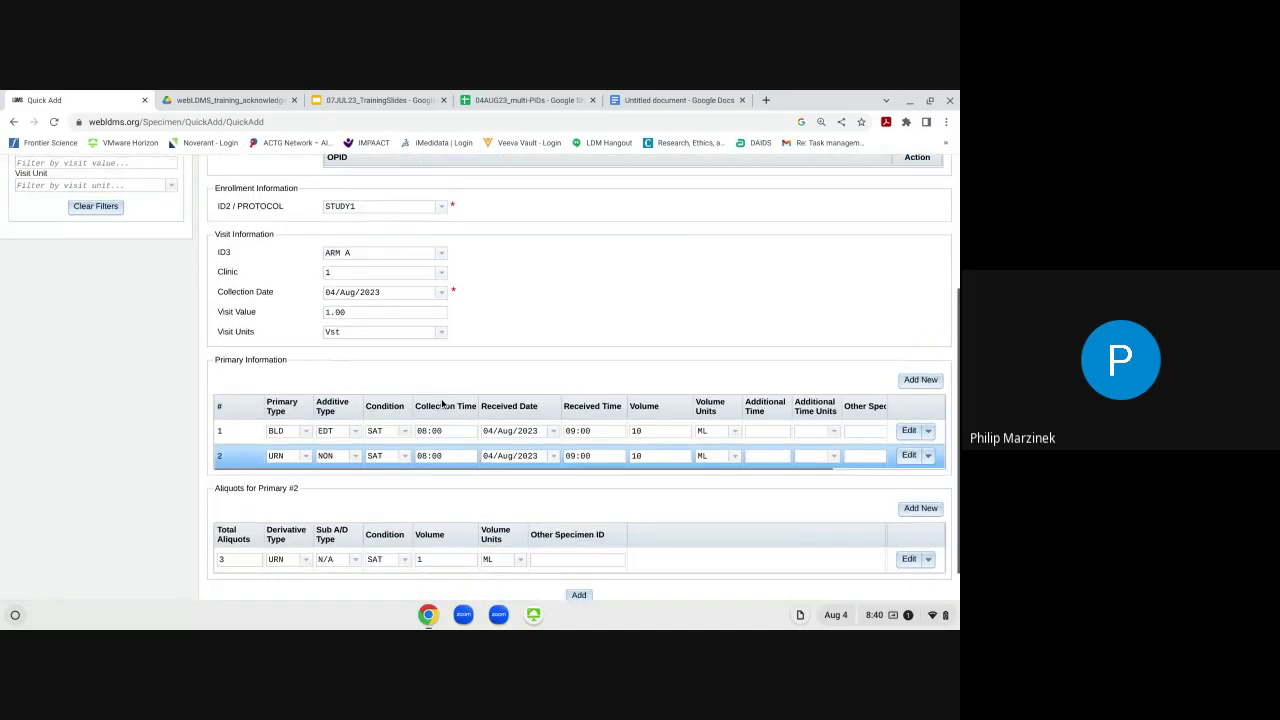
click(584, 558)
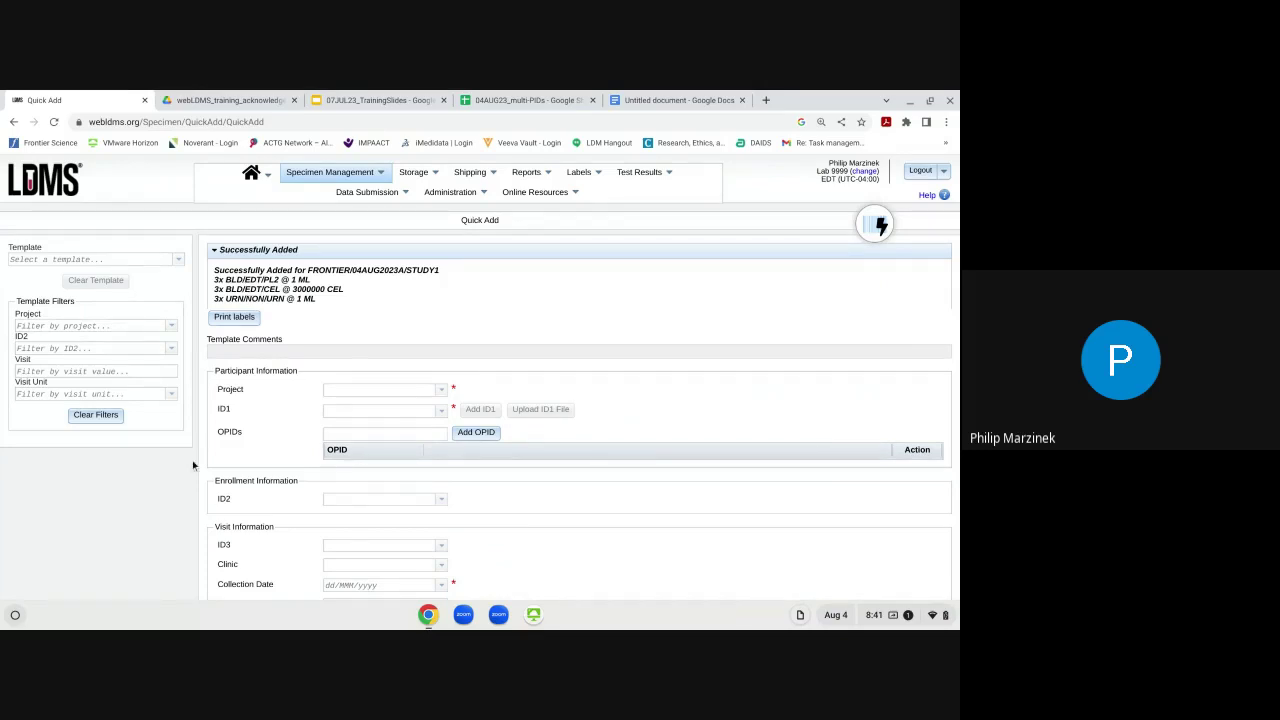
Open label printing for the saved specimens and review the format and size options
click(234, 318)
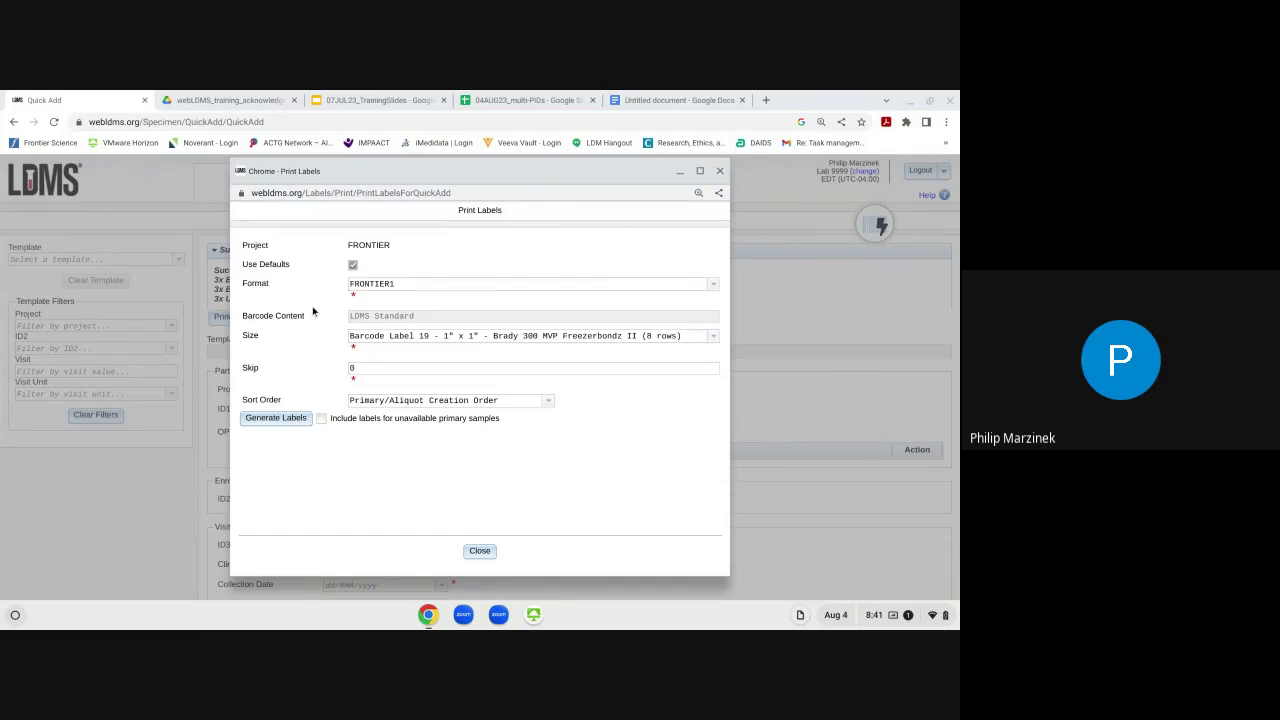
click(488, 371)
click(713, 285)
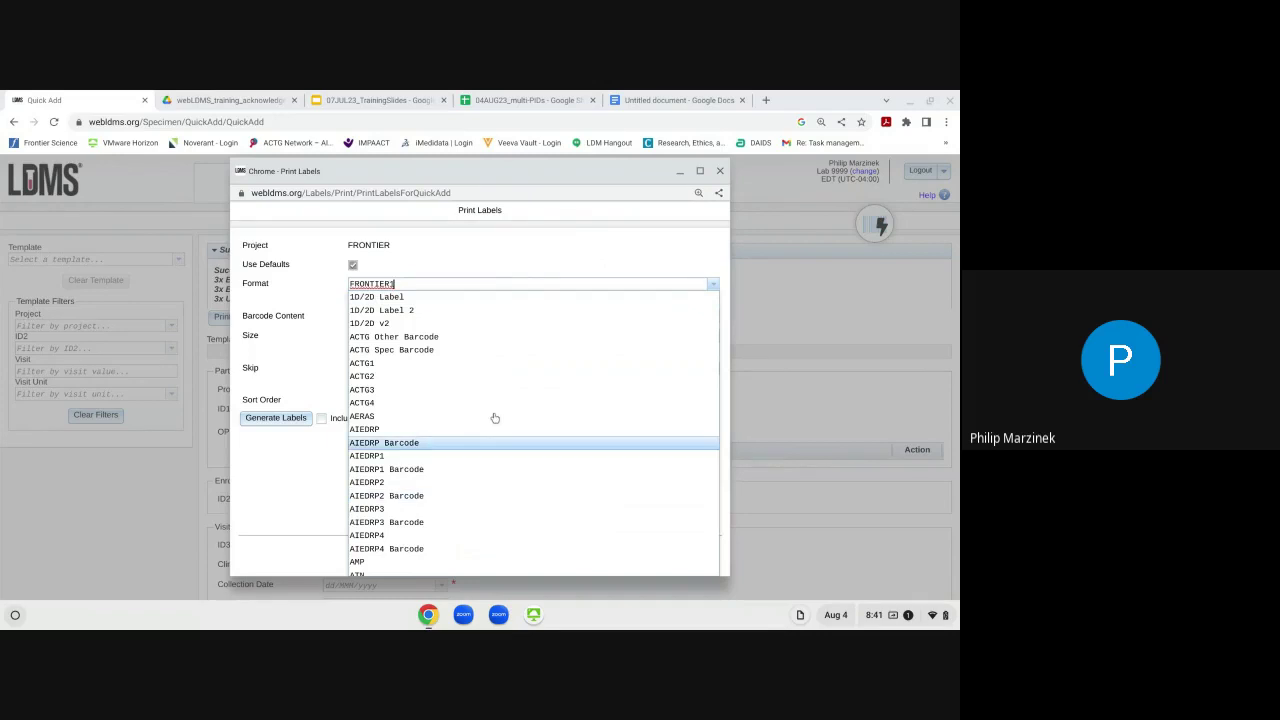
click(430, 281)
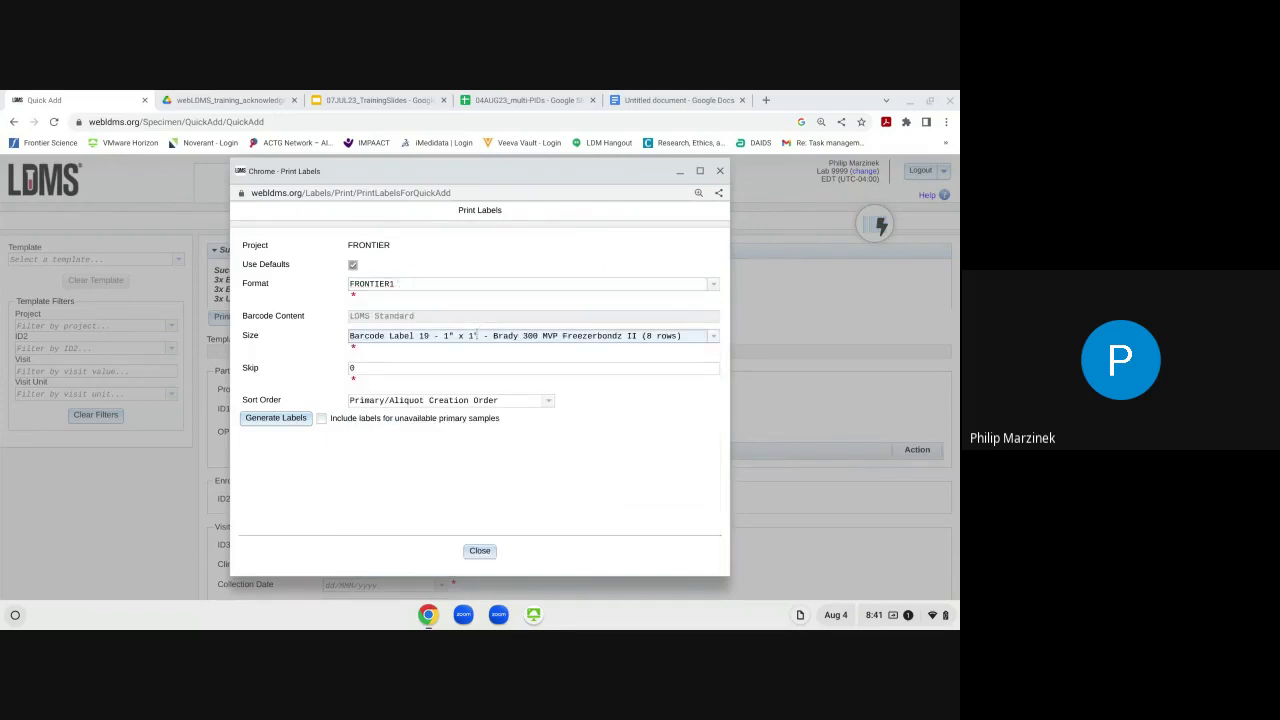
click(713, 336)
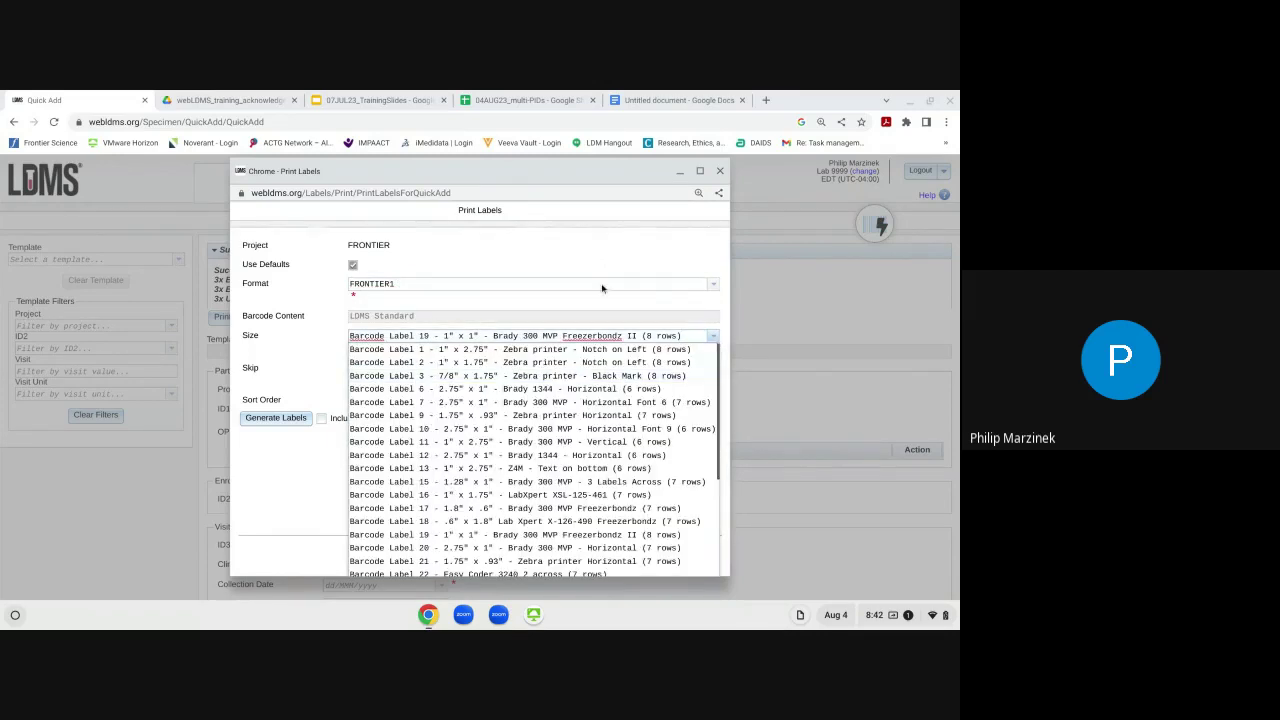
click(713, 336)
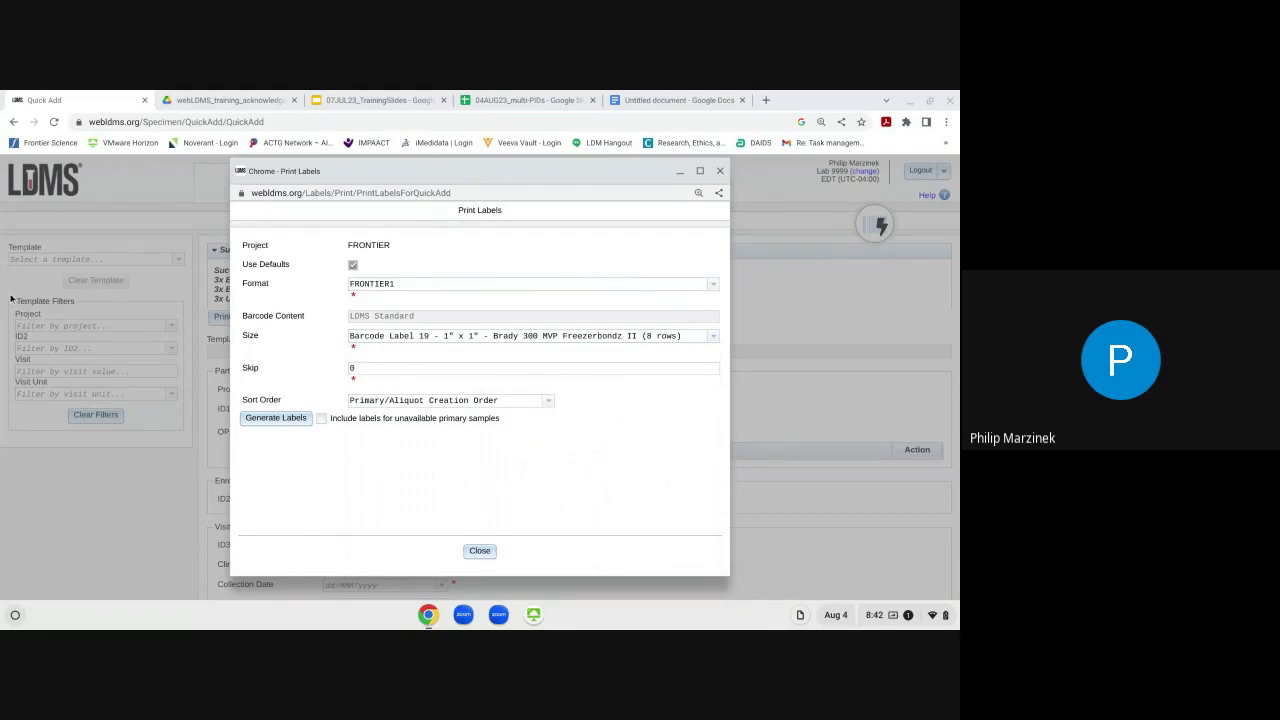
Generate labels using the 1D/2D Label 2 format at Barcode Label 41 size
click(640, 284)
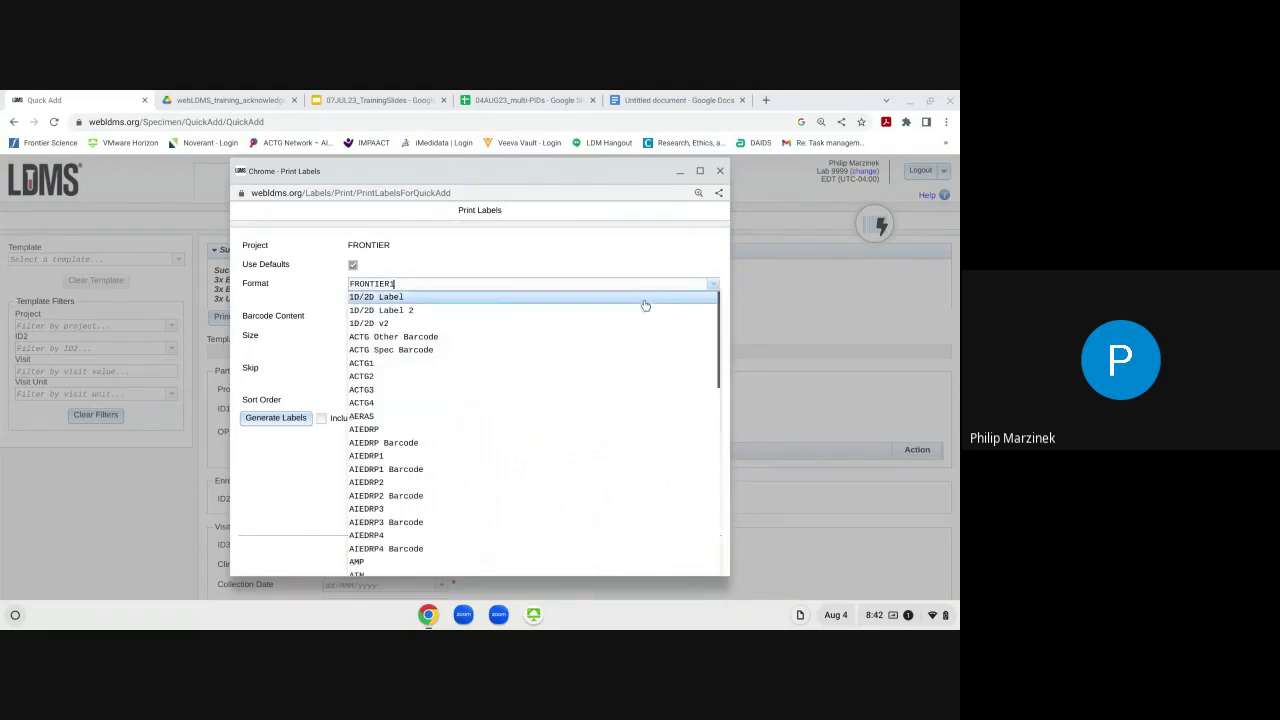
click(470, 311)
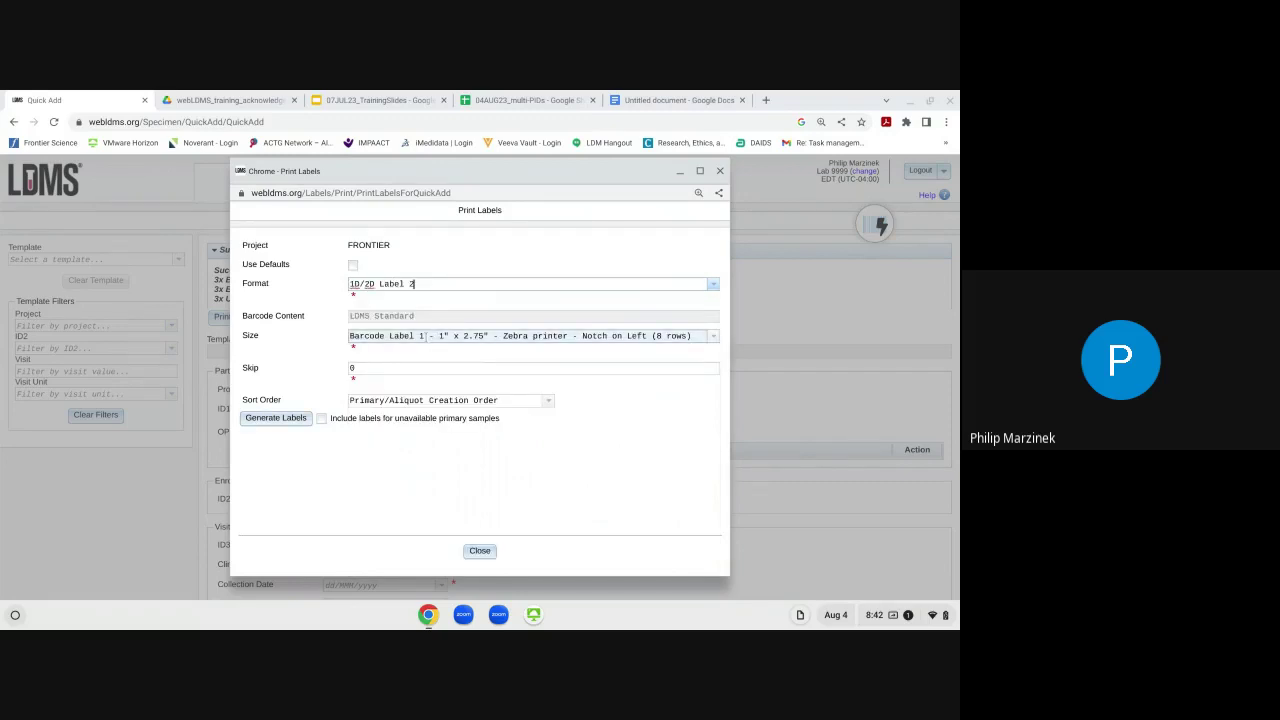
click(703, 336)
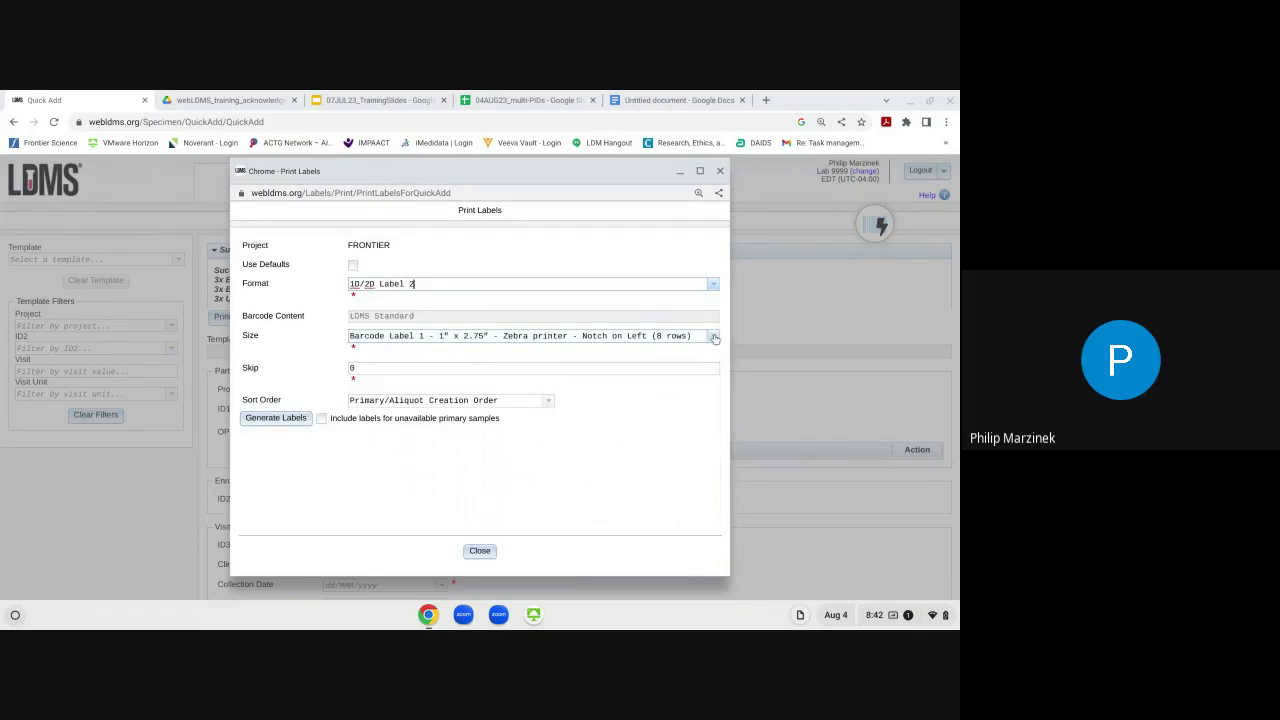
click(451, 404)
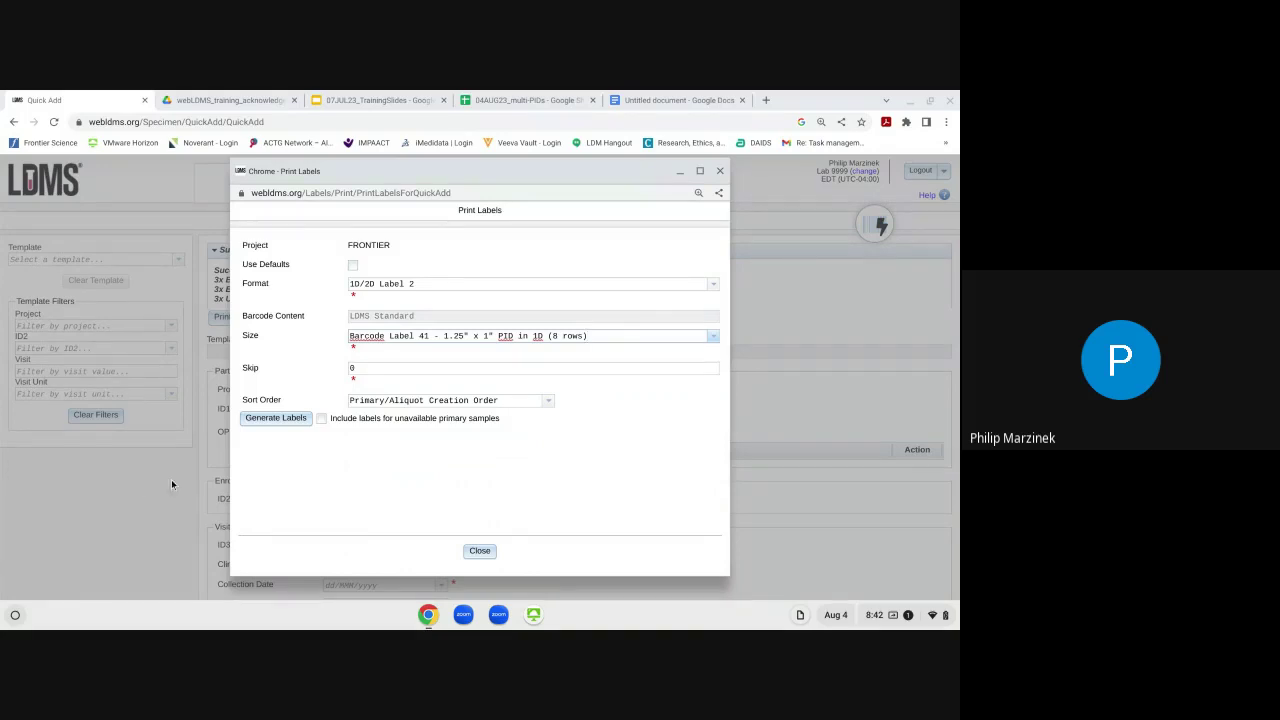
click(276, 418)
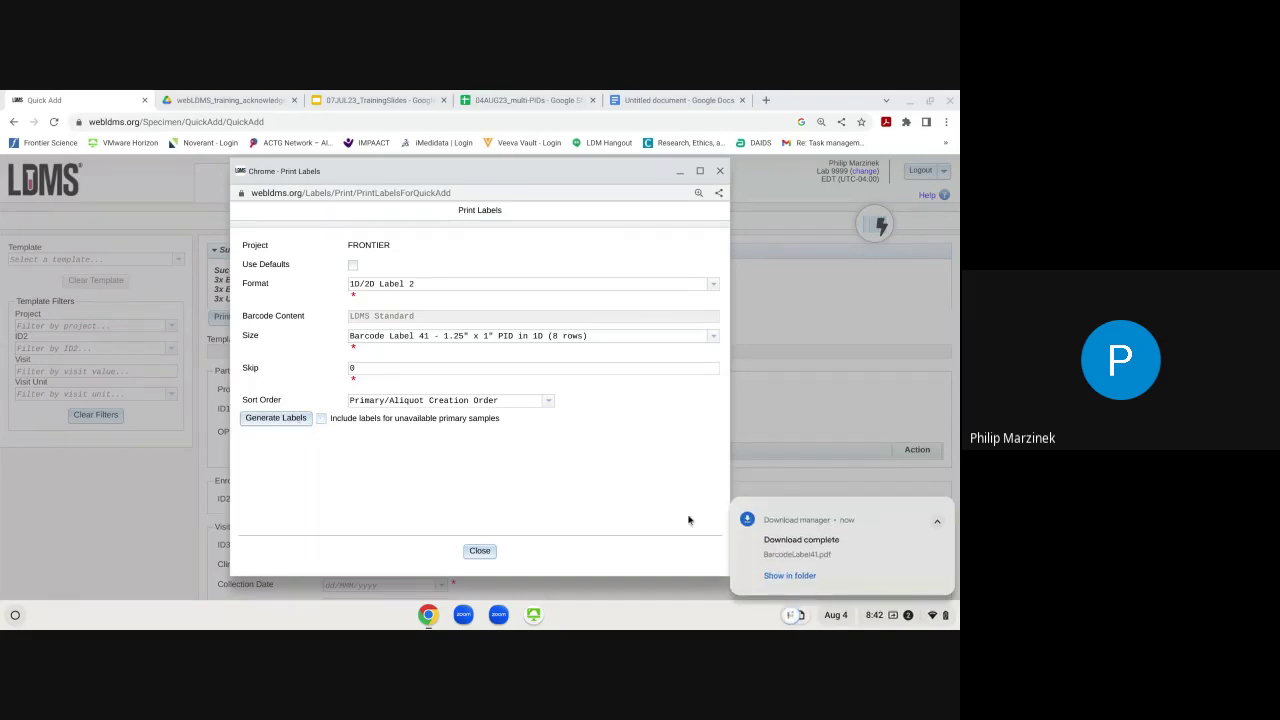
Open BarcodeLabel41.pdf from the shelf's recent downloads
click(788, 615)
click(788, 615)
click(788, 615)
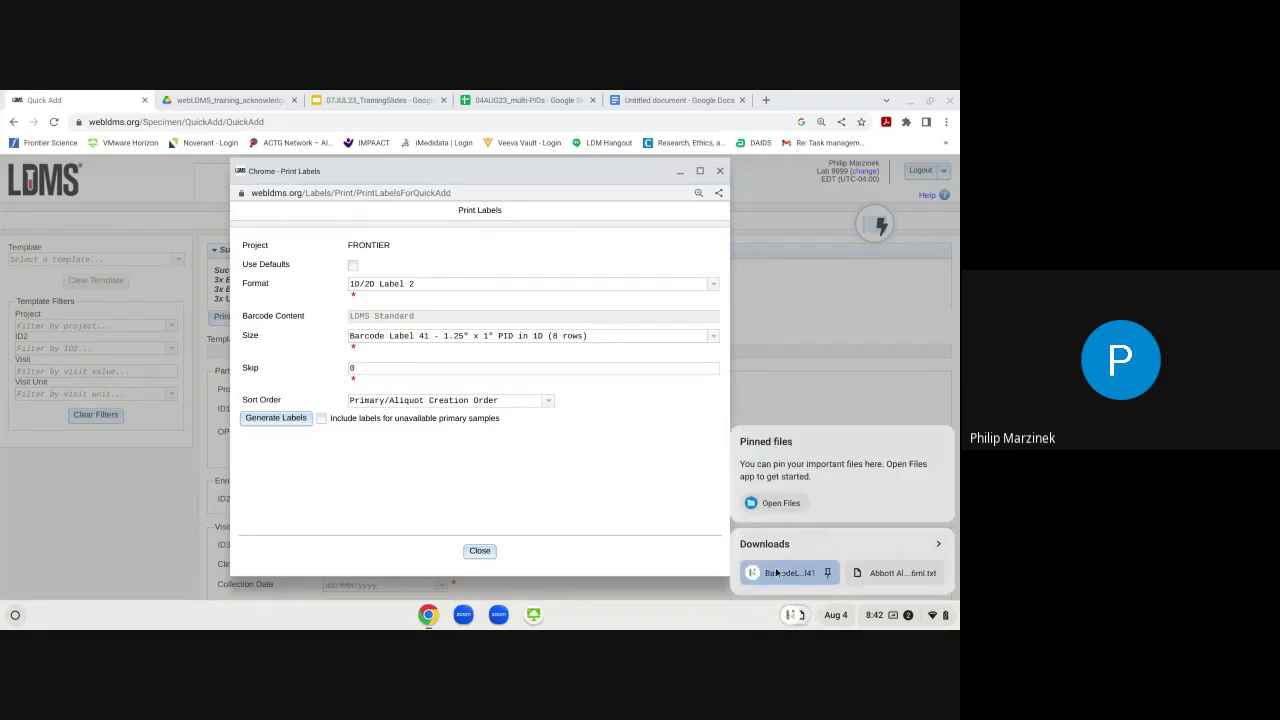
click(776, 572)
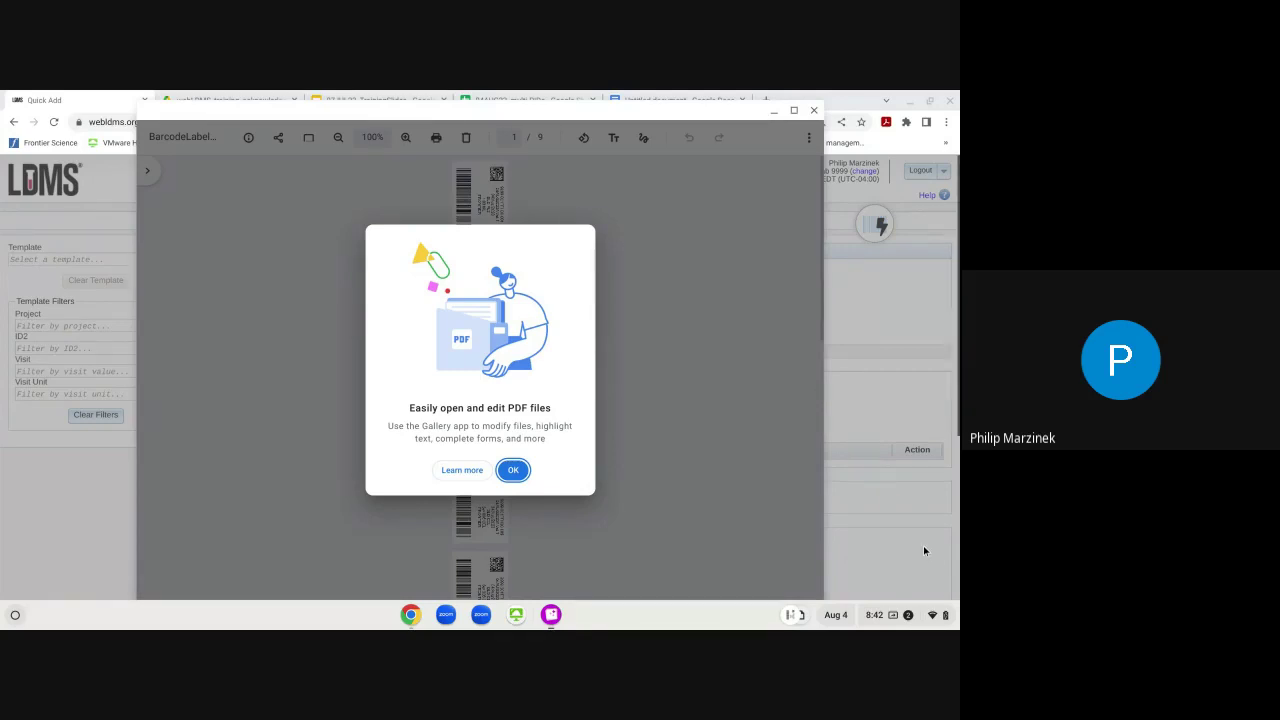
Dismiss the editing tip and zoom to 400% on page 1's first label (BLD PL2, 1.00 ML, FRONTIER)
click(515, 472)
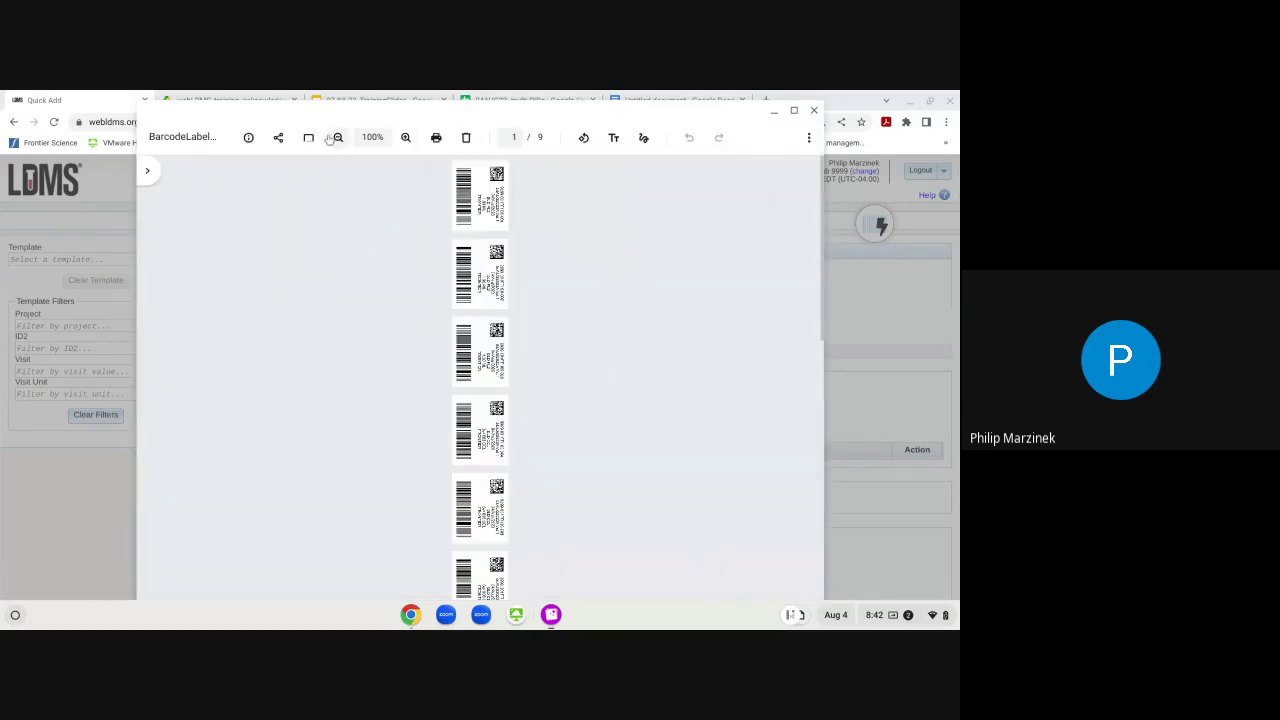
click(405, 139)
click(405, 139)
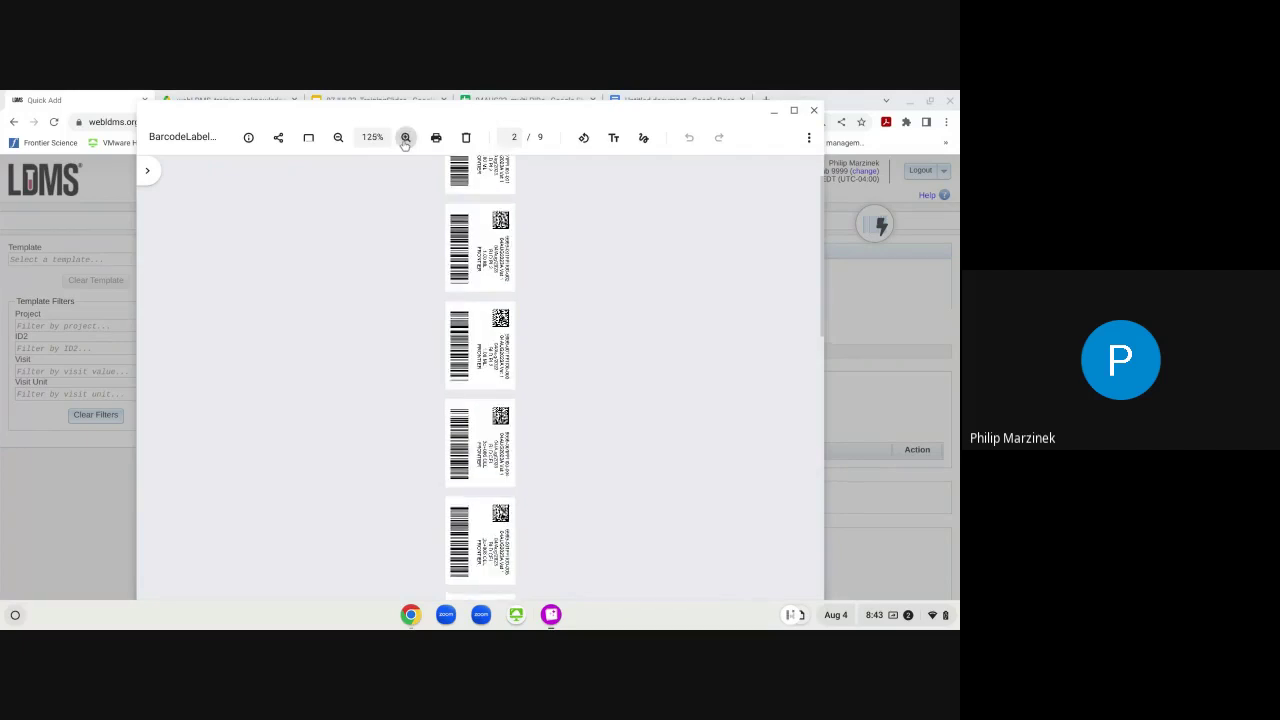
click(405, 139)
click(405, 139)
click(405, 139)
click(405, 139)
click(405, 139)
click(405, 139)
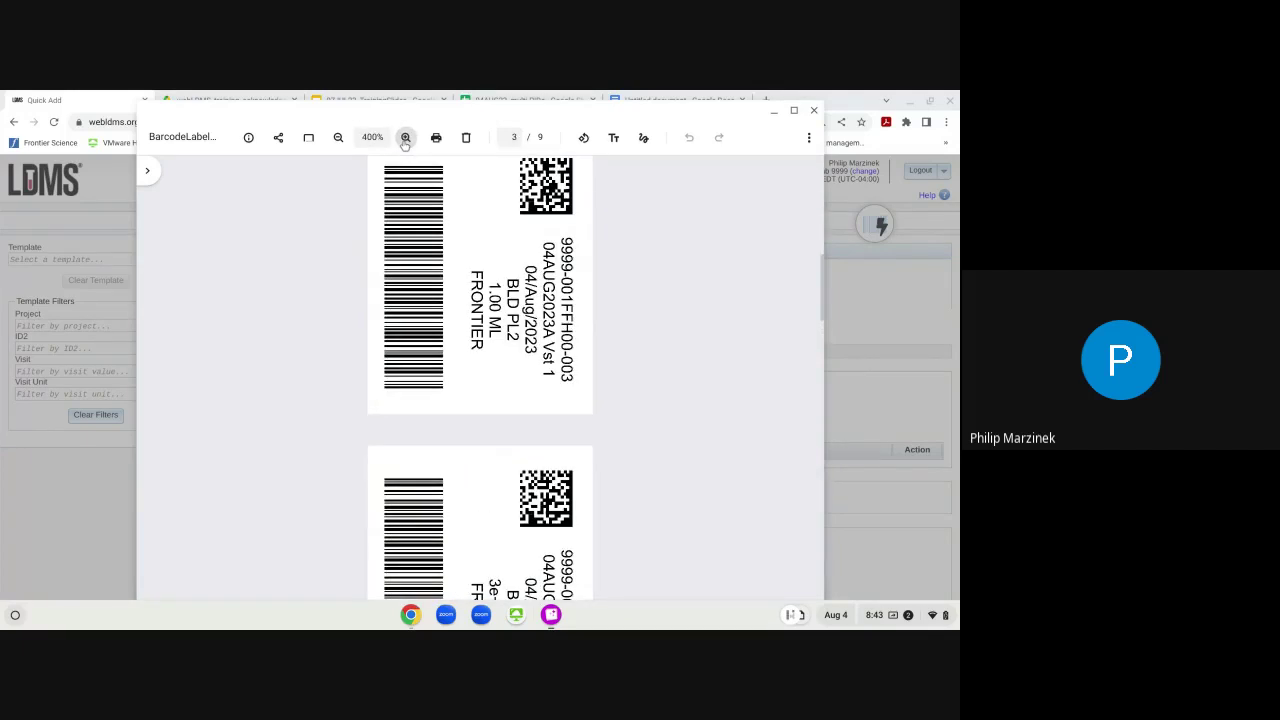
scroll(620, 305, up, 10)
scroll(612, 316, up, 1)
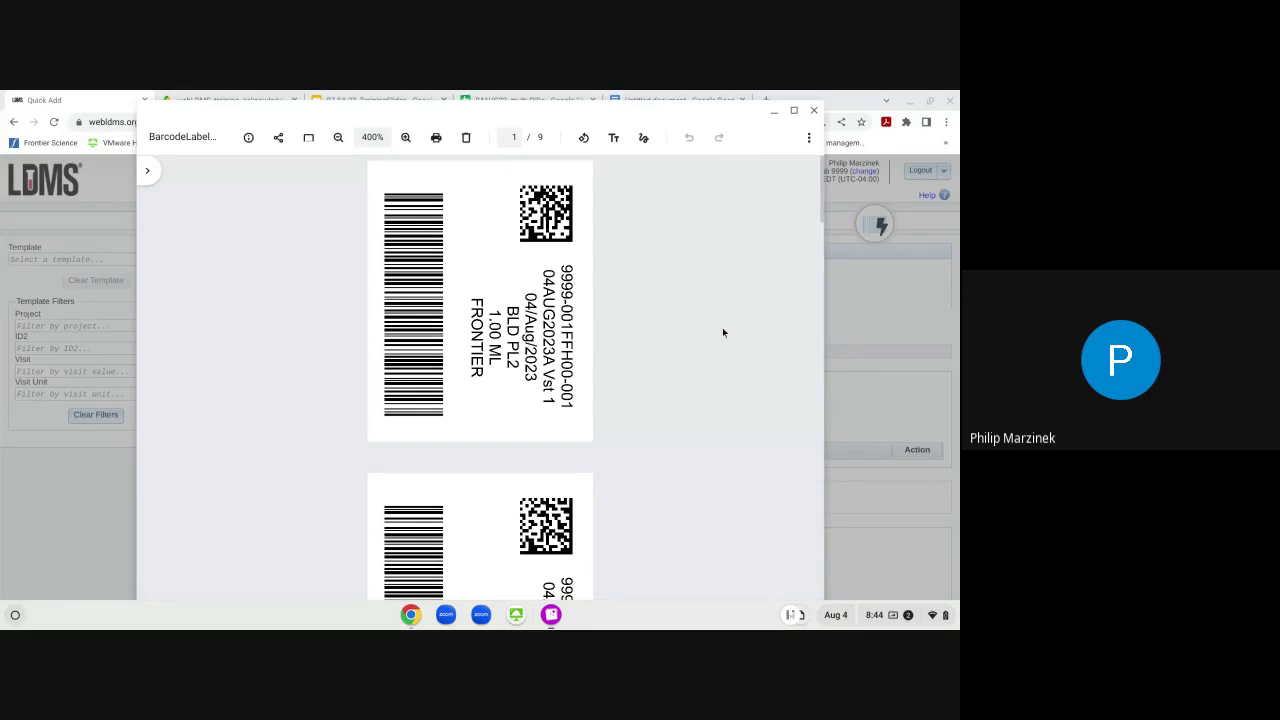
Close the barcode label preview and the Print Labels window, then go to the untitled Google Doc
key(alt+minus)
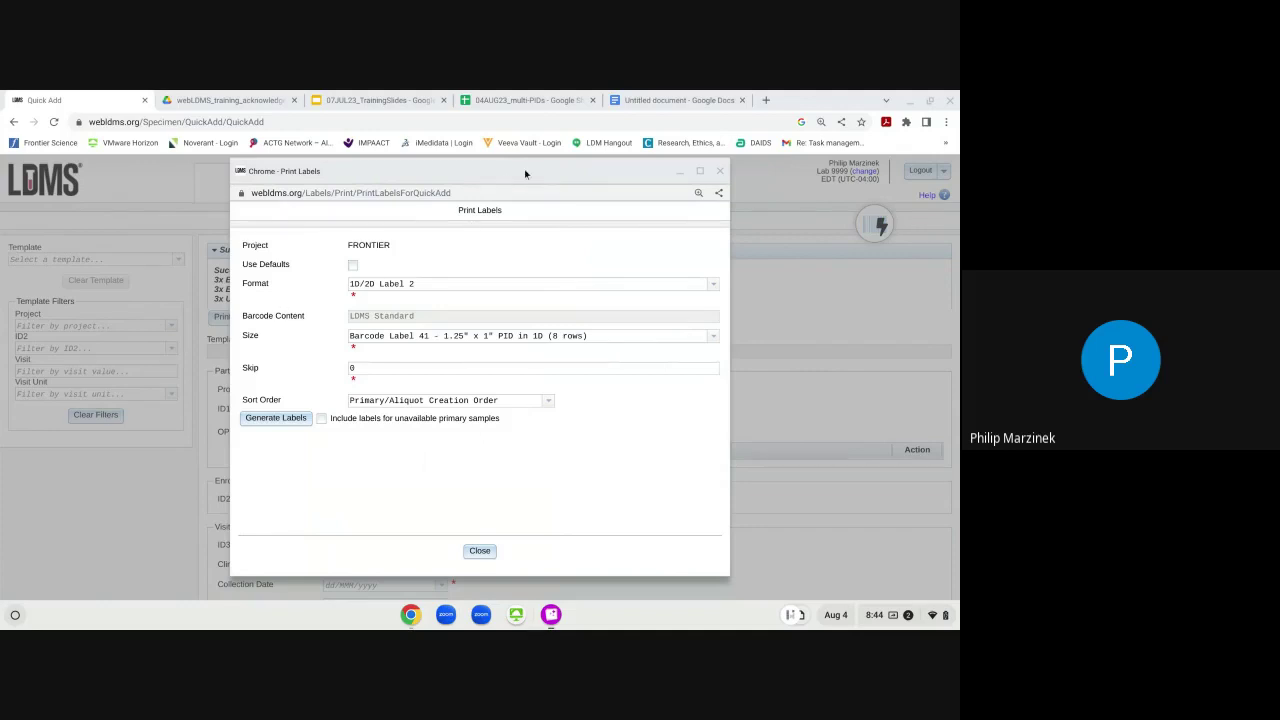
click(719, 171)
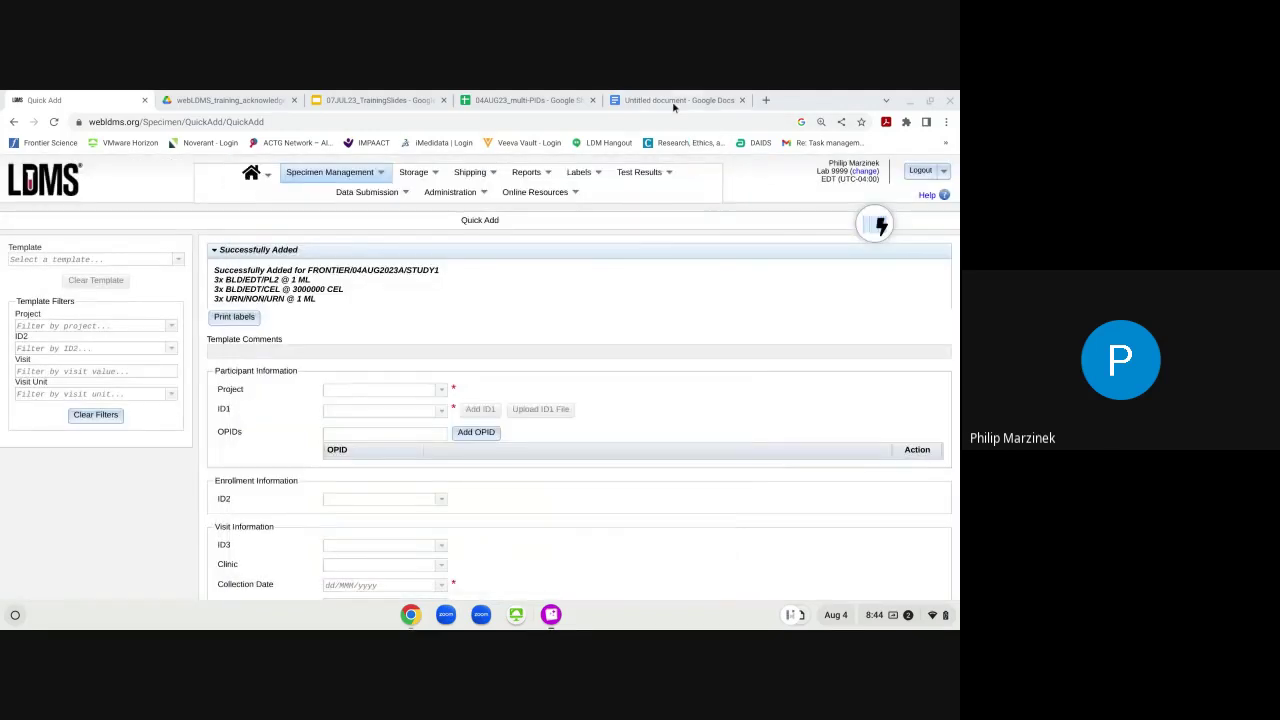
click(673, 100)
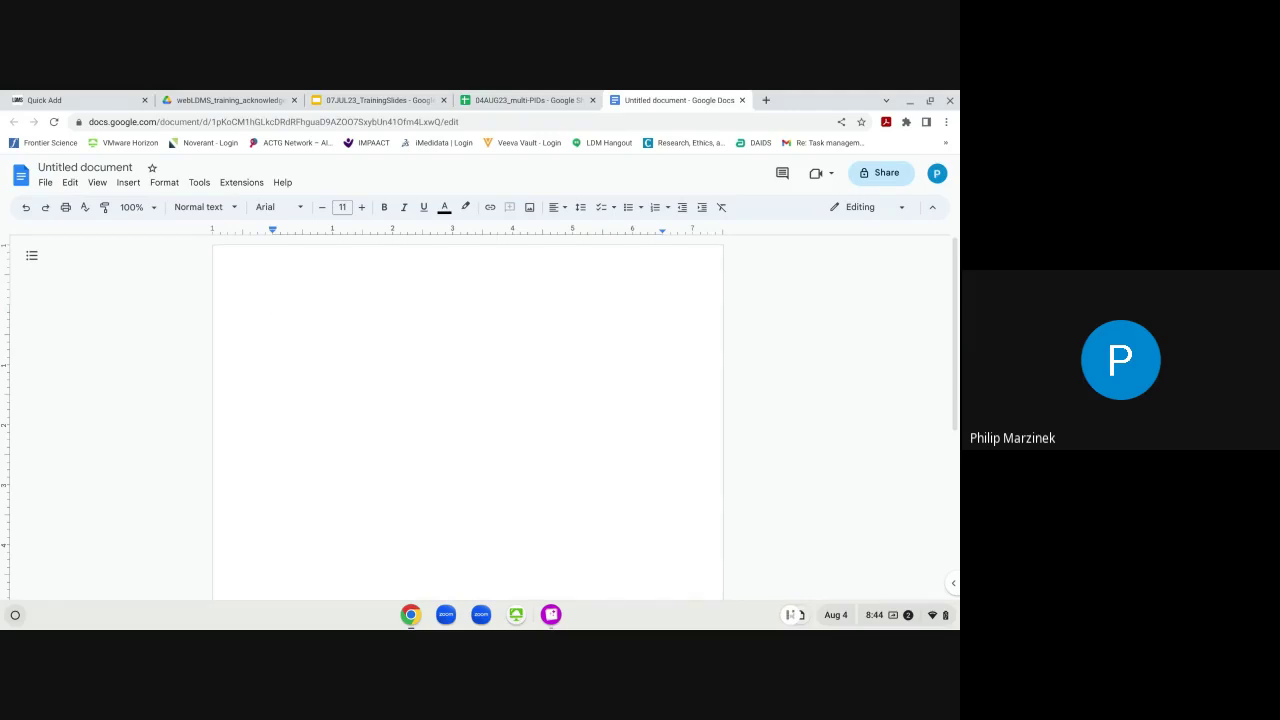
Paste specimen IDs FSQ9999-001FFH00-001 and FSQ9999-001FFH00-002 on two separate lines
text(FSQ9999-001FFH00-001)
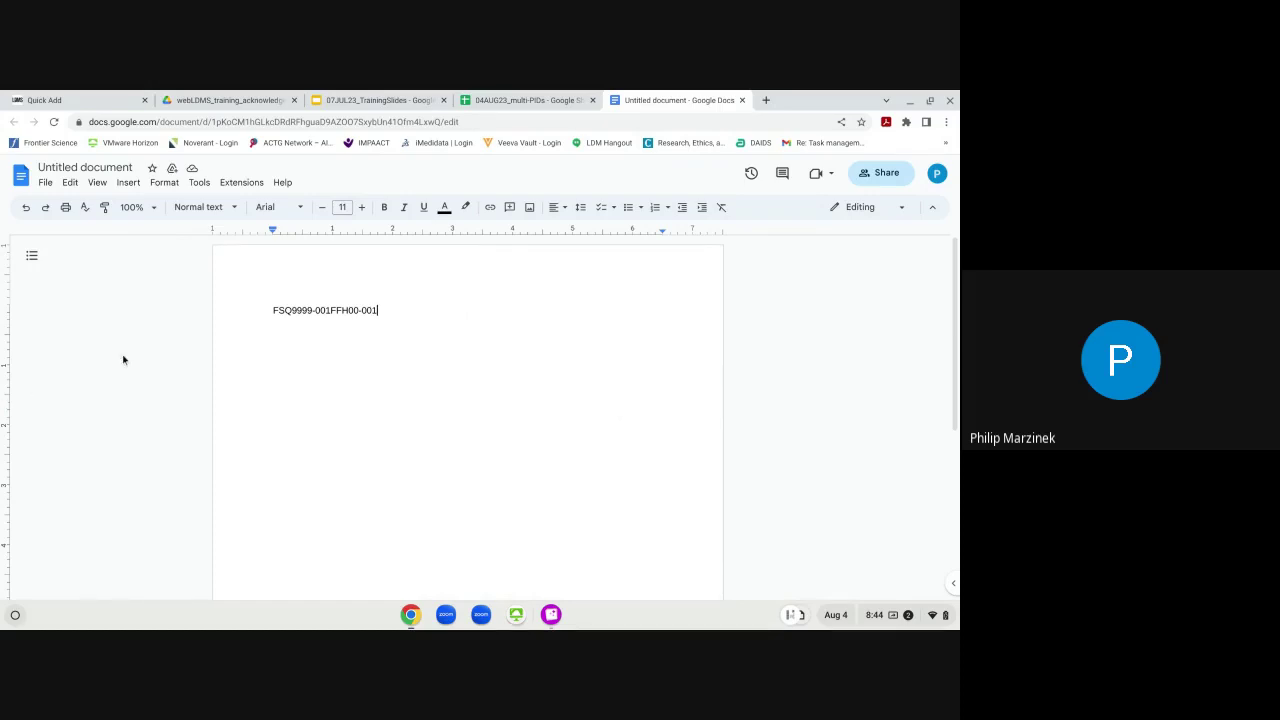
key(Return)
text(FSQ9999-001FFH00-002)
Go back to the webLDMS Quick Add page showing the Successfully Added summary
click(80, 100)
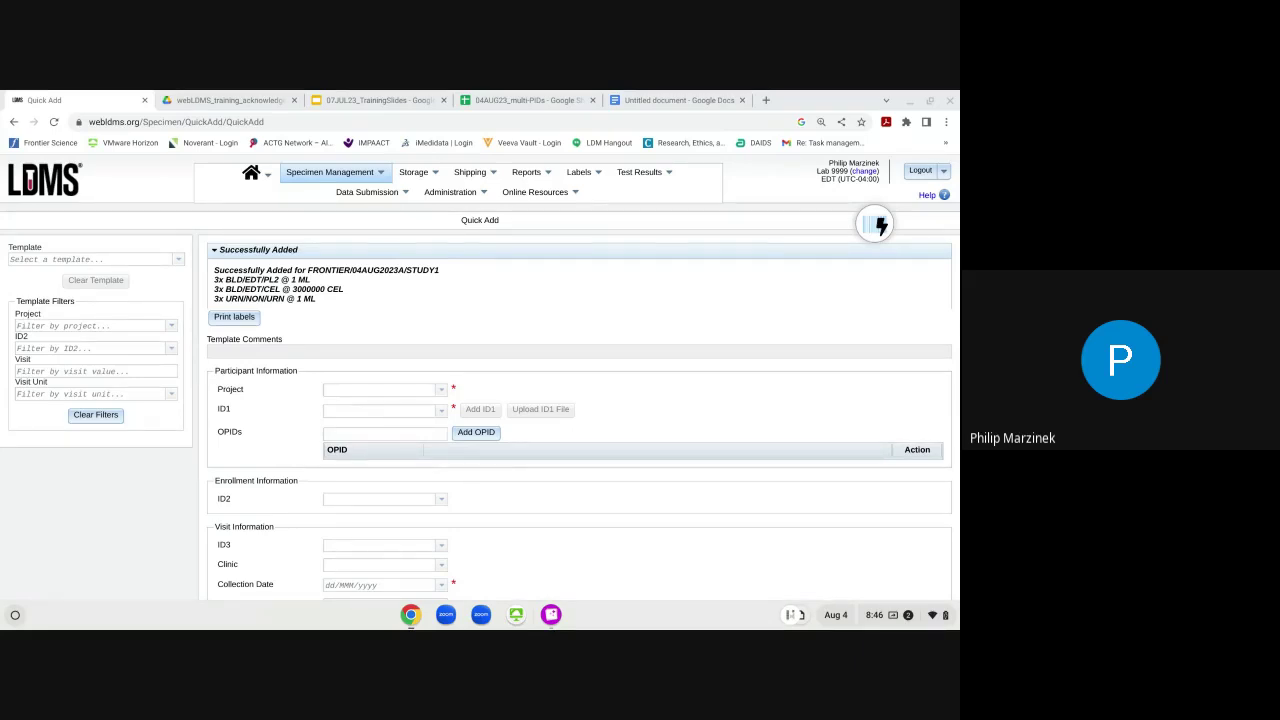
Filter templates to project FRONTIER and load the FRONTIER - STUDY1 - Visit 2 template
click(180, 260)
click(180, 260)
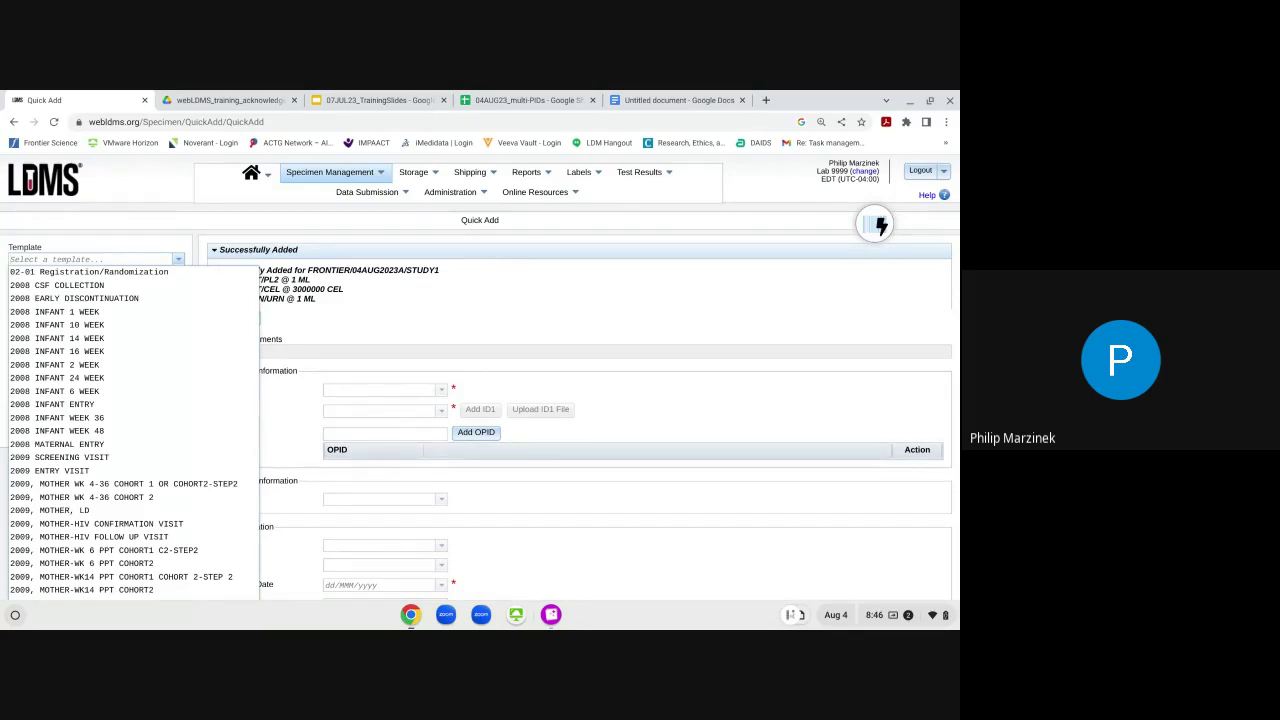
click(178, 259)
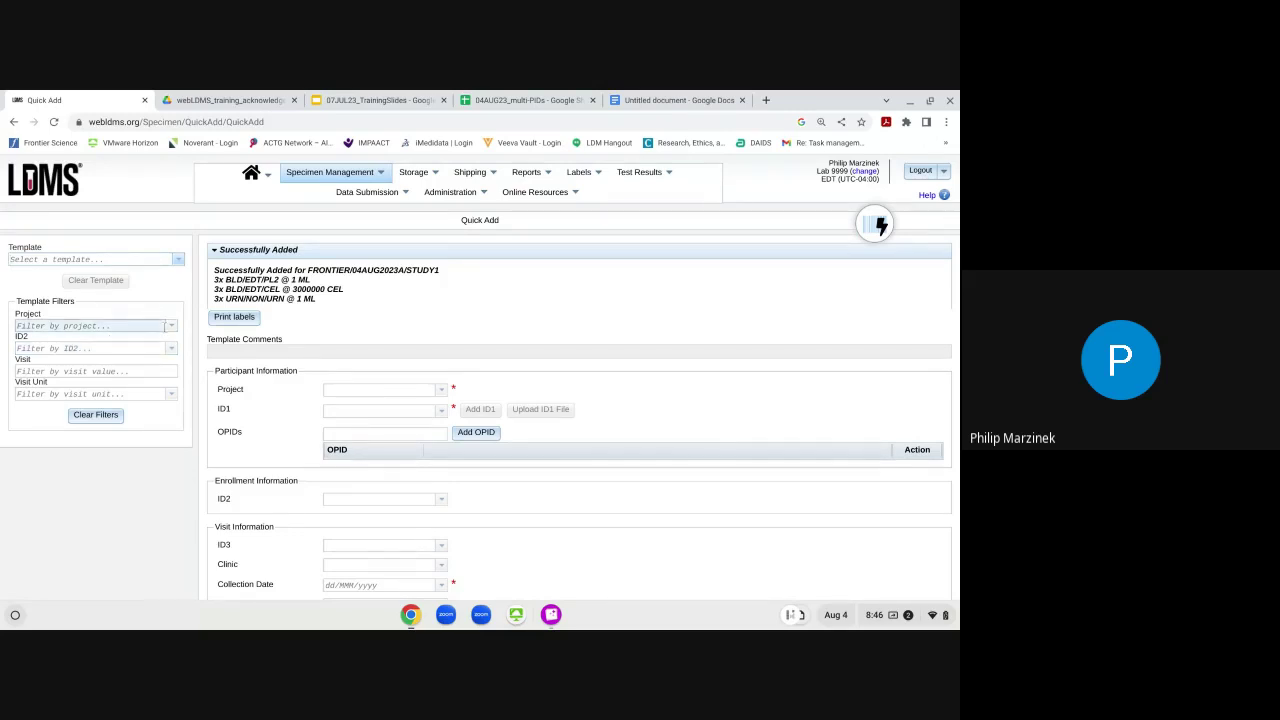
click(165, 326)
click(46, 405)
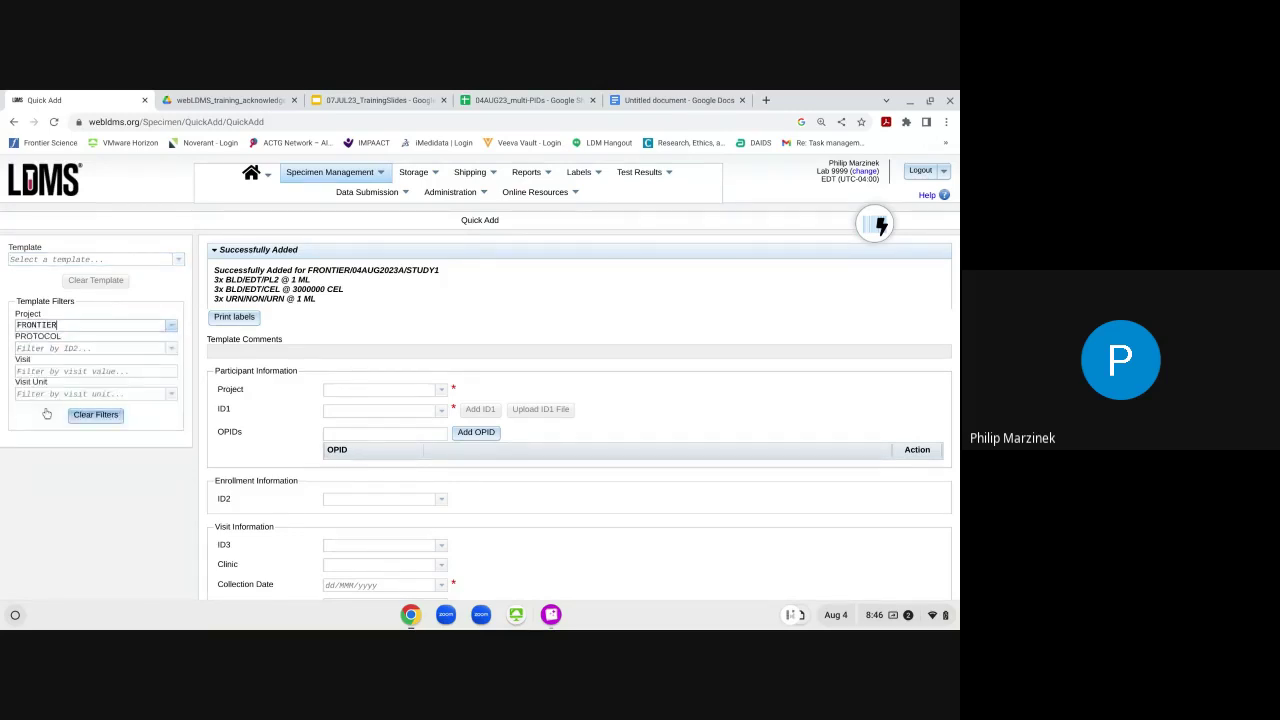
click(179, 261)
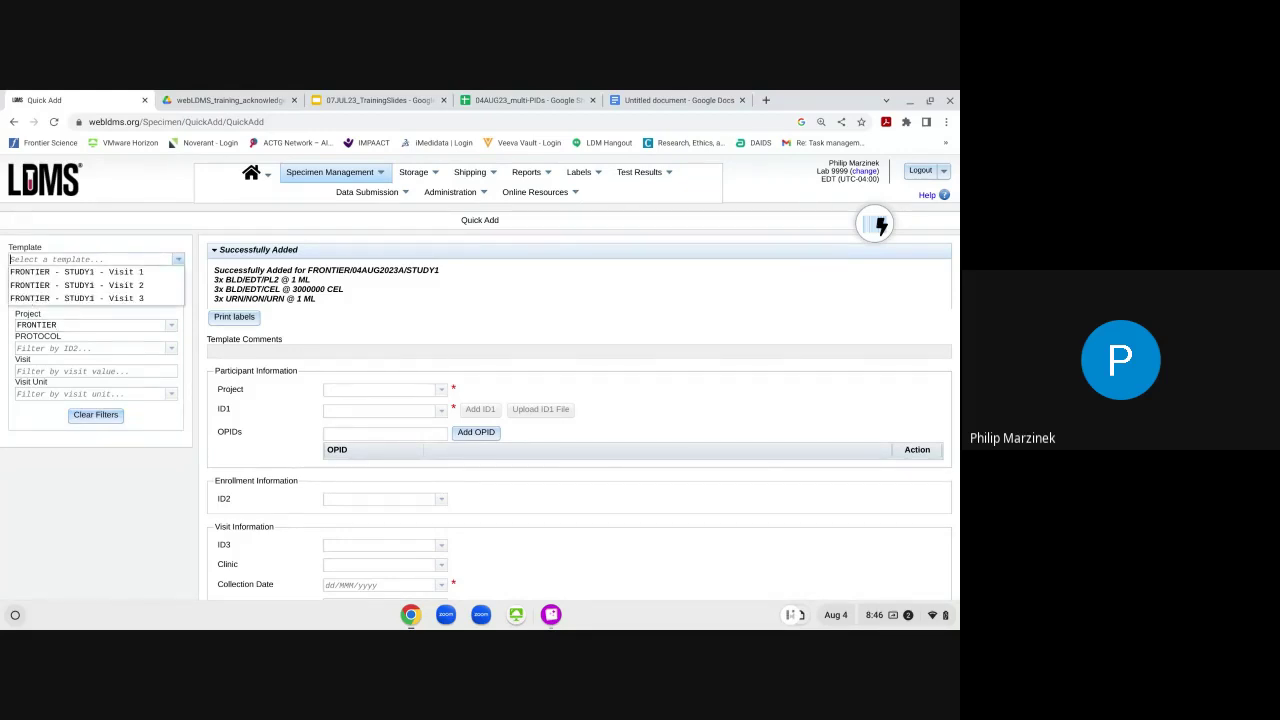
click(135, 289)
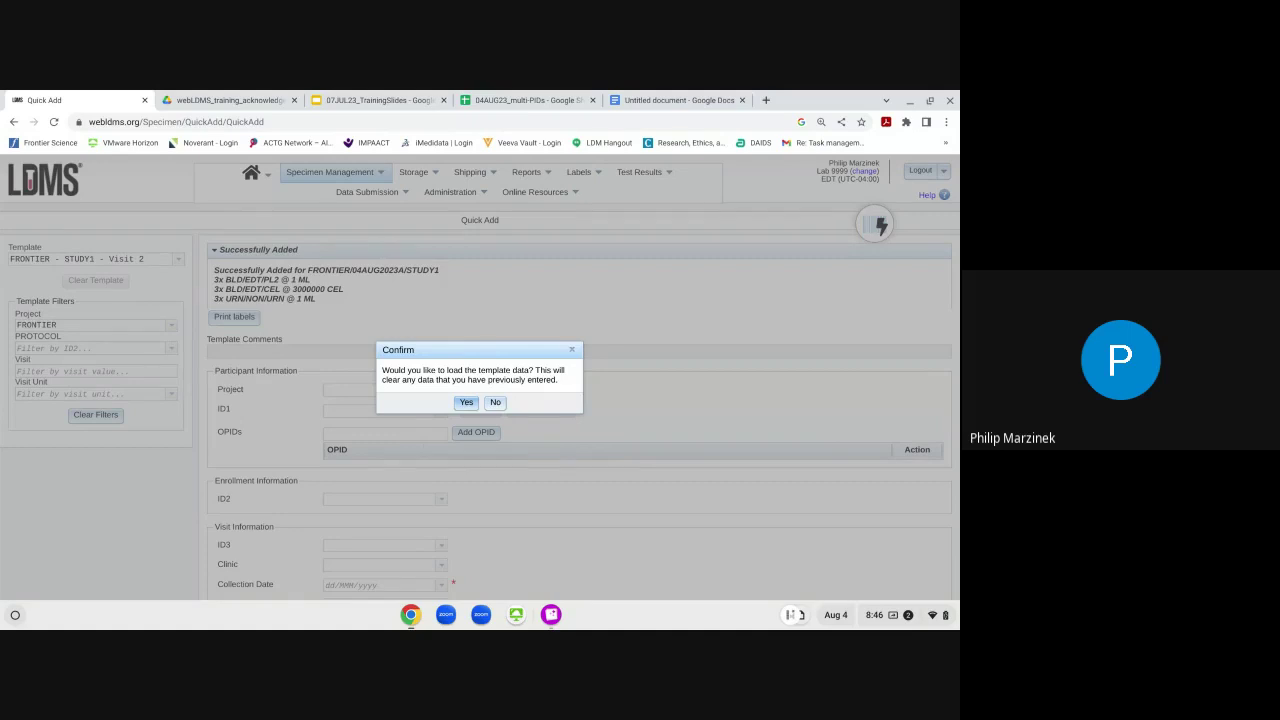
click(467, 403)
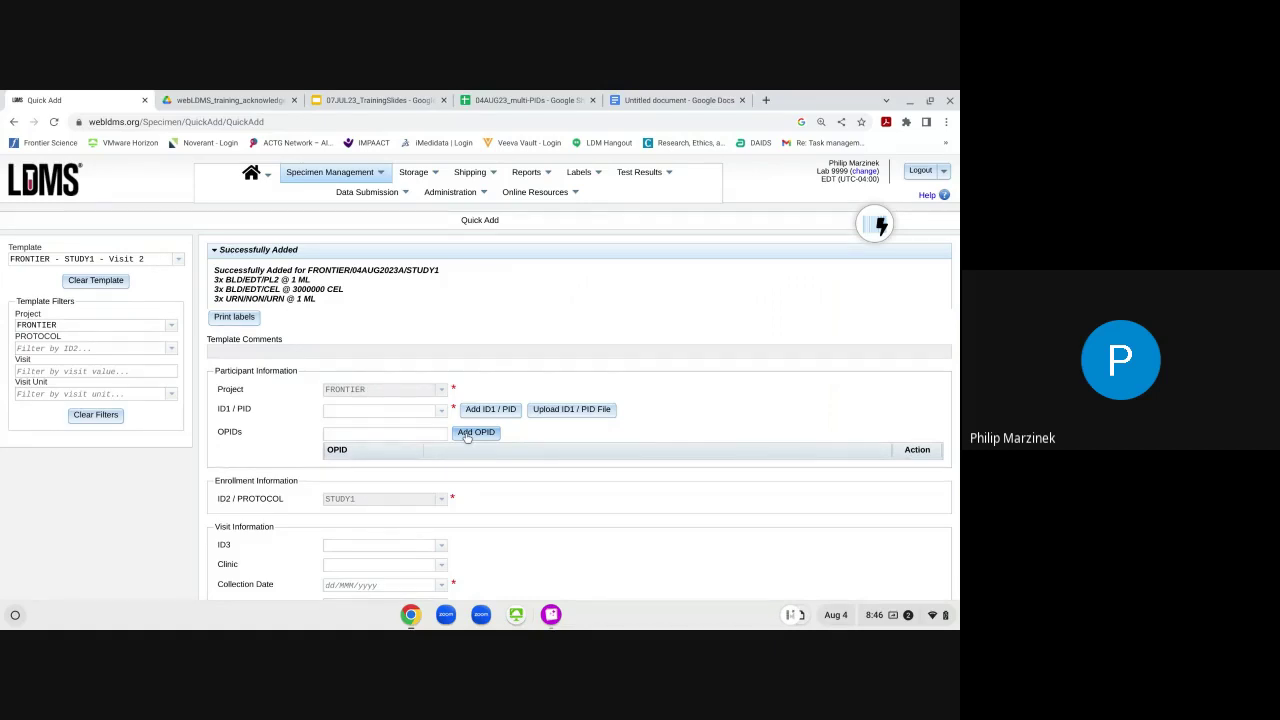
scroll(466, 437, down, 1)
scroll(466, 437, down, 1)
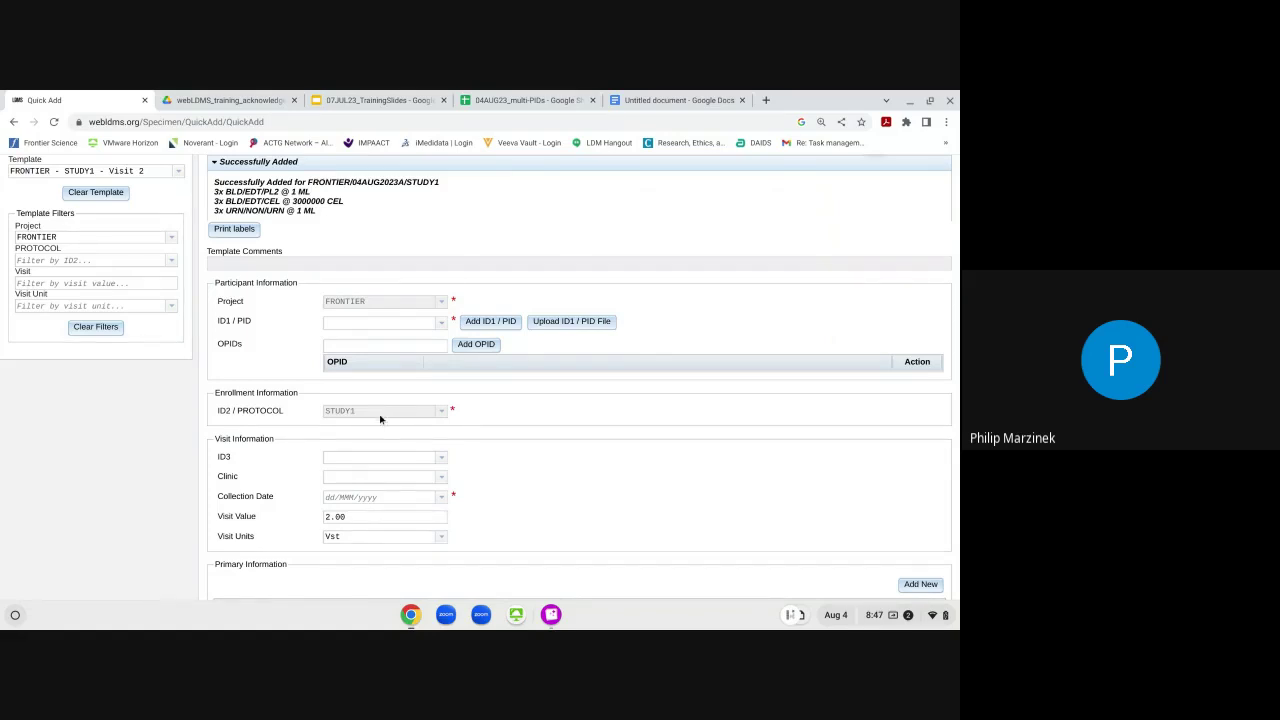
scroll(384, 416, down, 3)
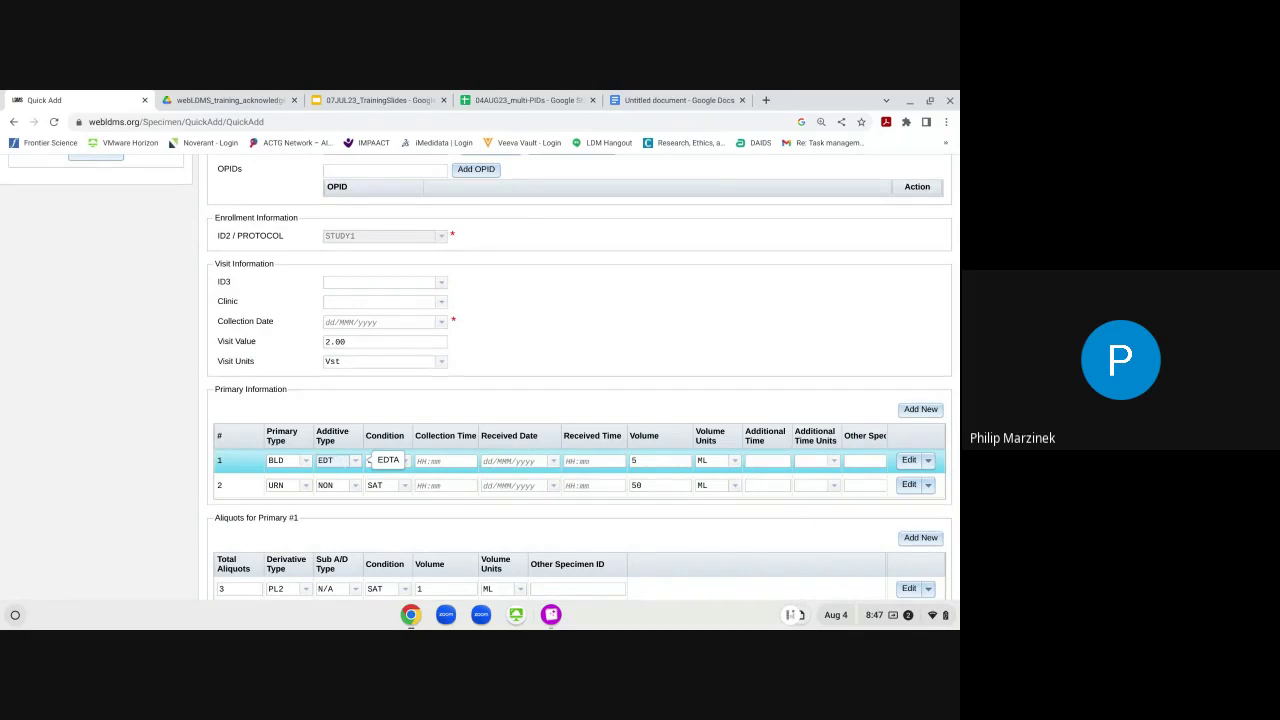
scroll(366, 460, down, 2)
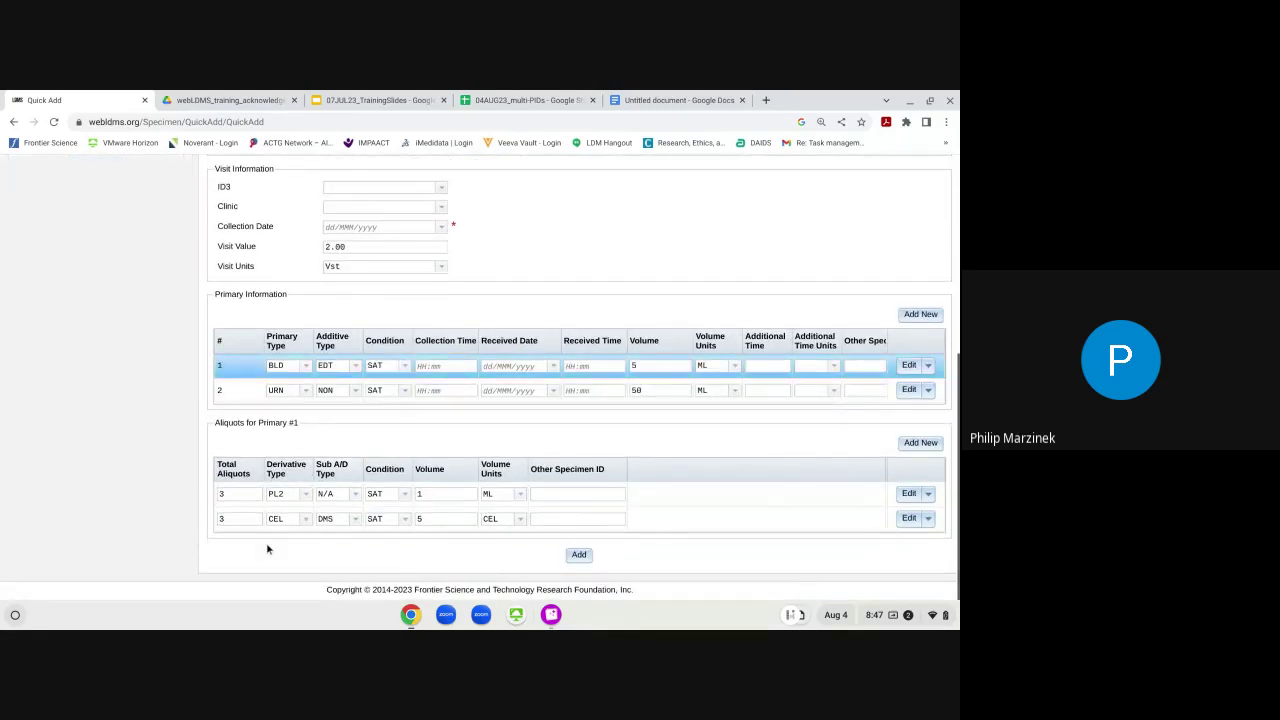
click(265, 397)
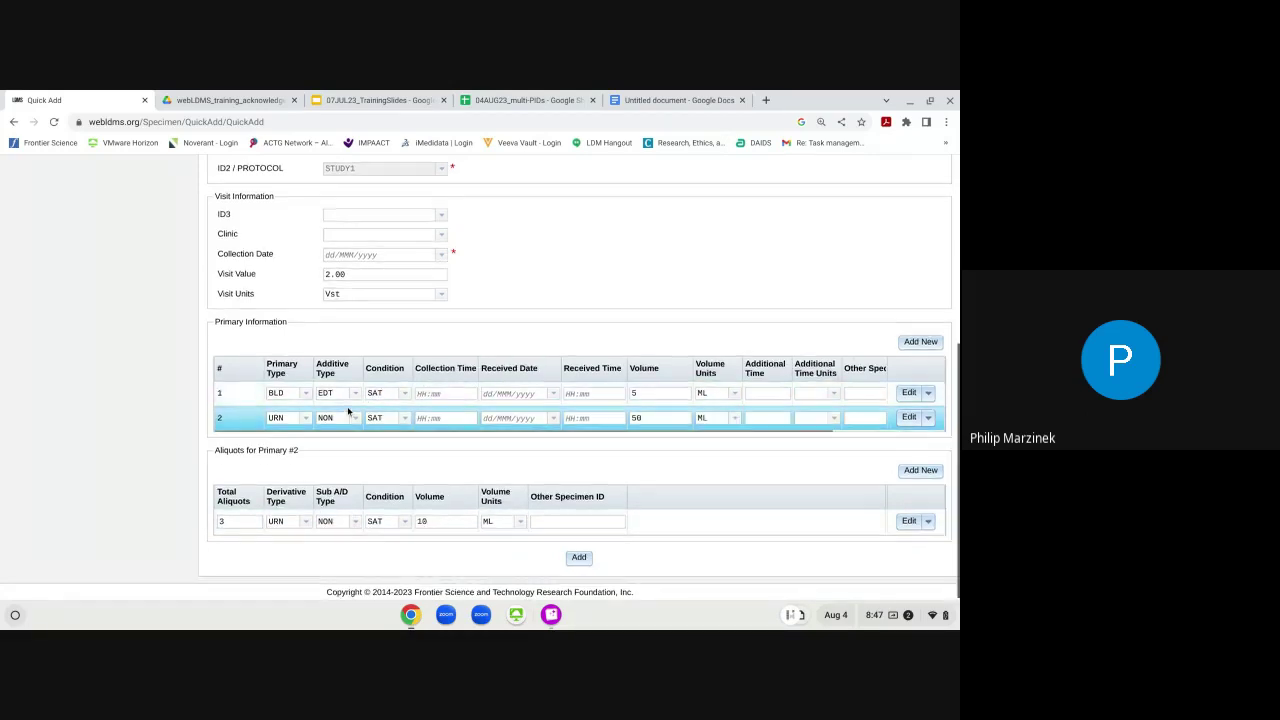
scroll(363, 398, up, 5)
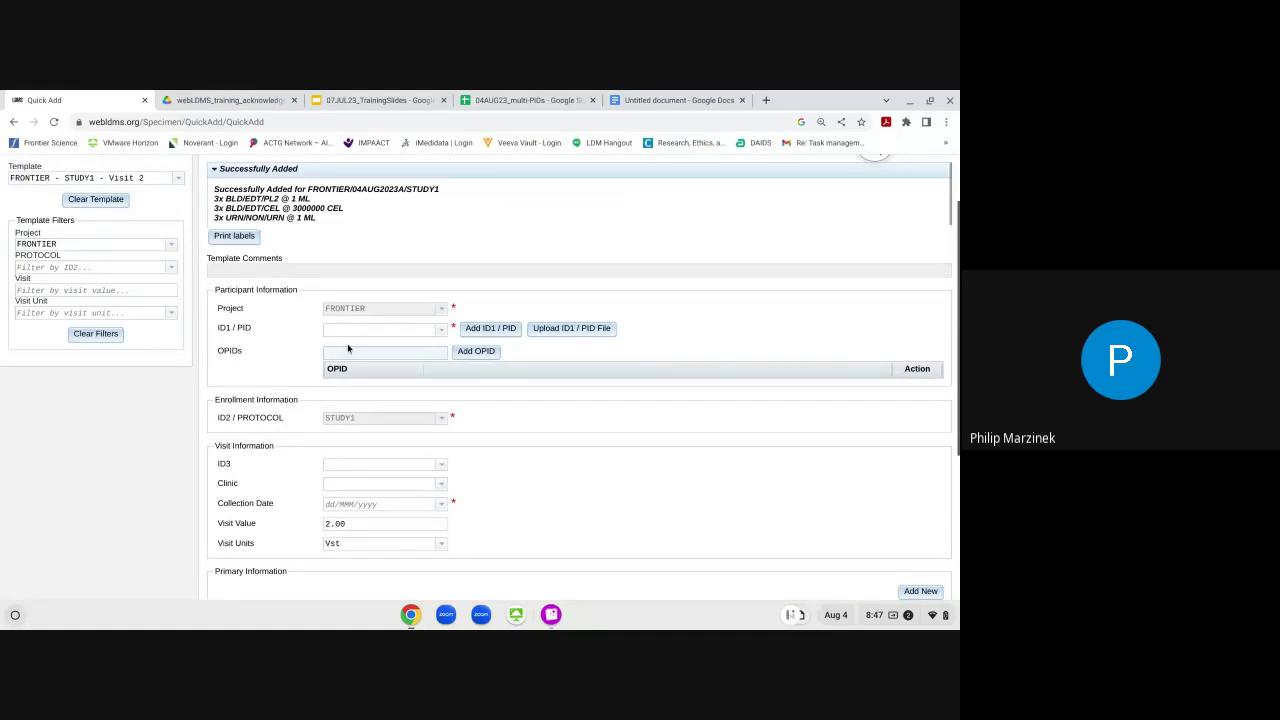
click(347, 329)
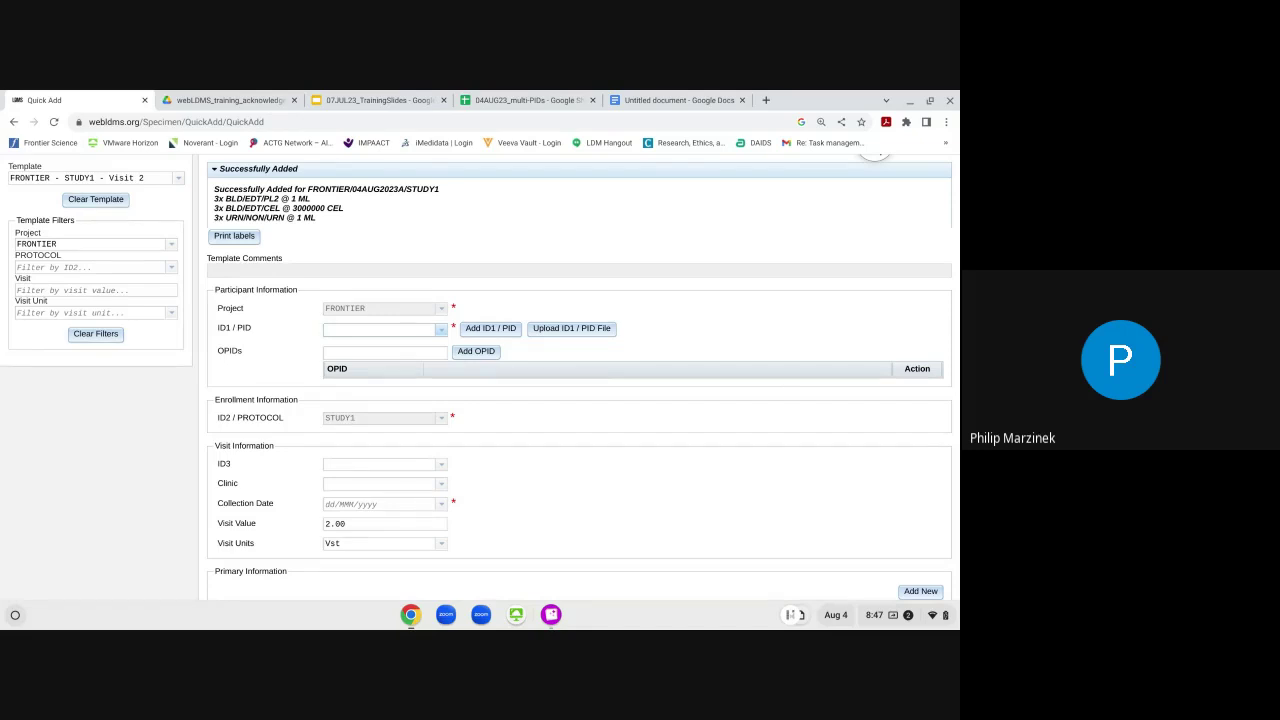
Enter the participant ID, and set ID3 to ARM A and Clinic to 1
text(04AUG2023A)
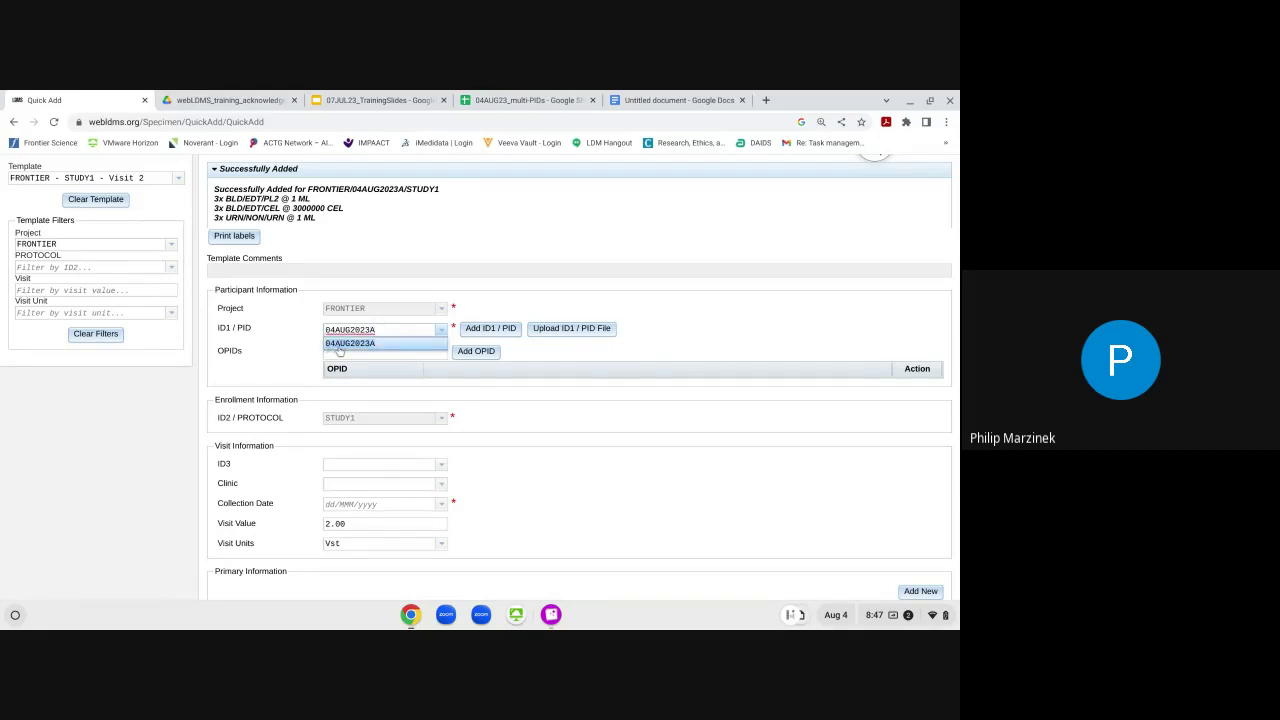
key(Return)
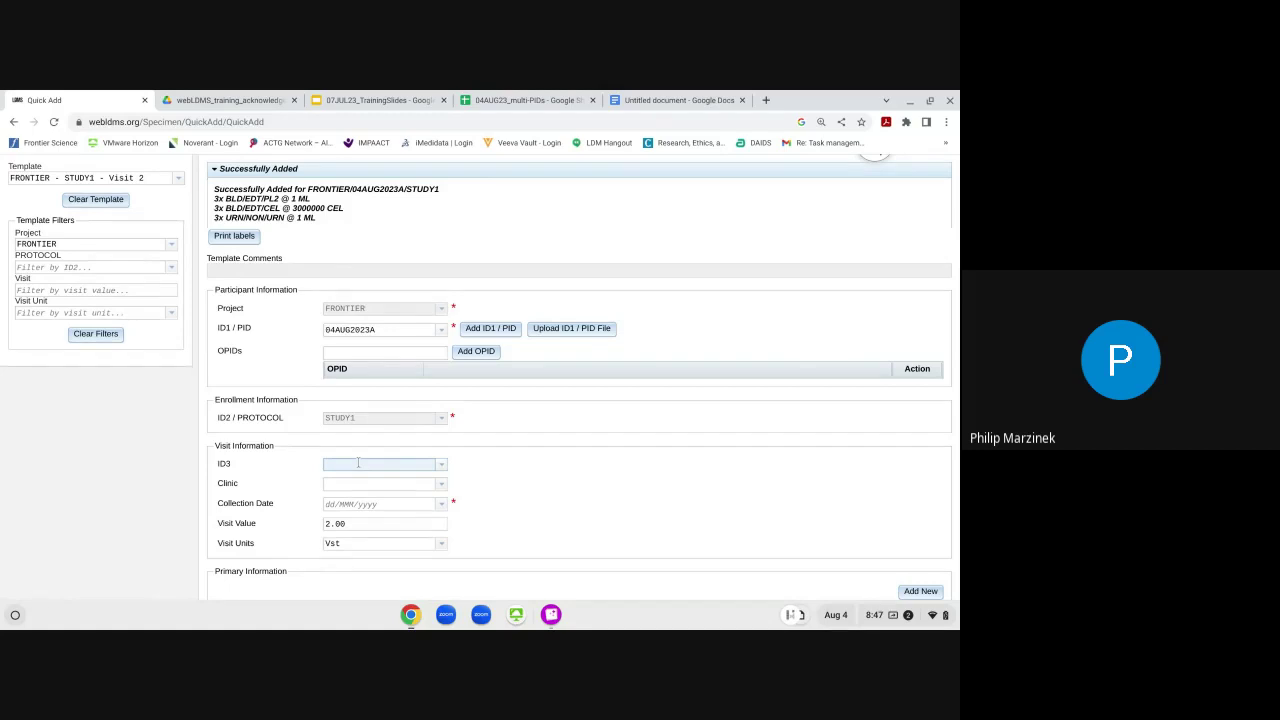
click(368, 464)
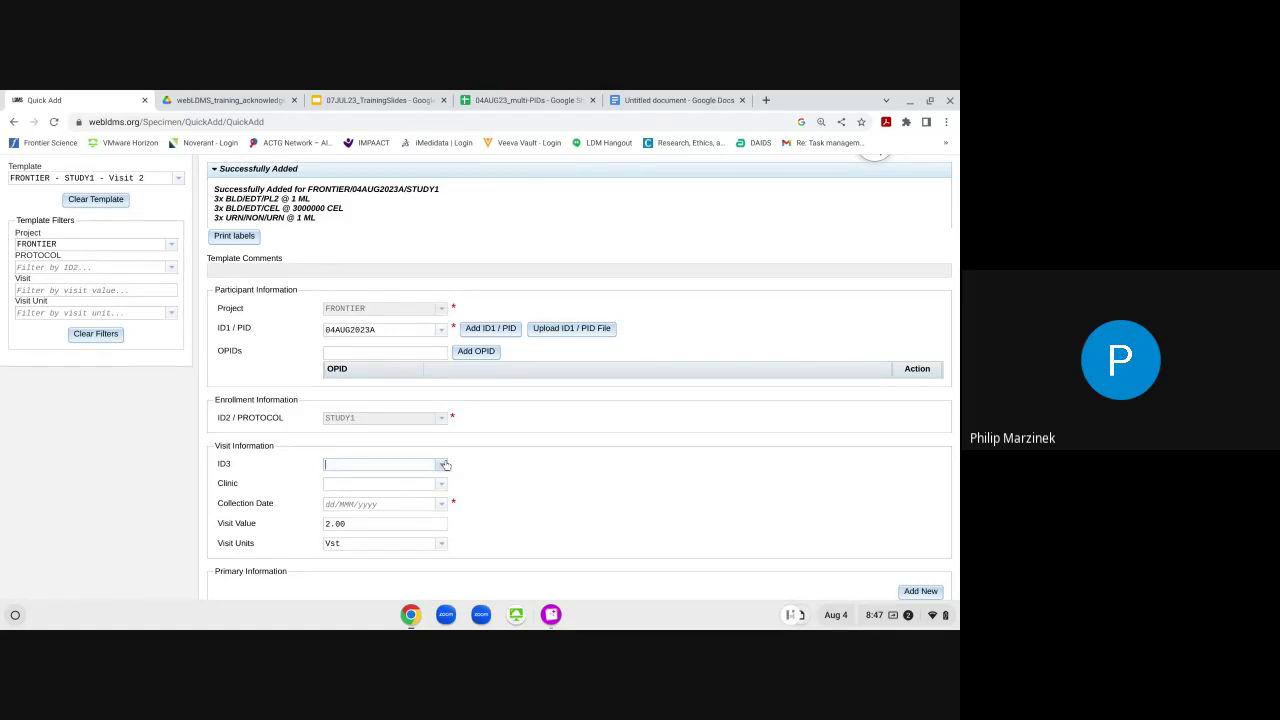
click(441, 464)
click(360, 491)
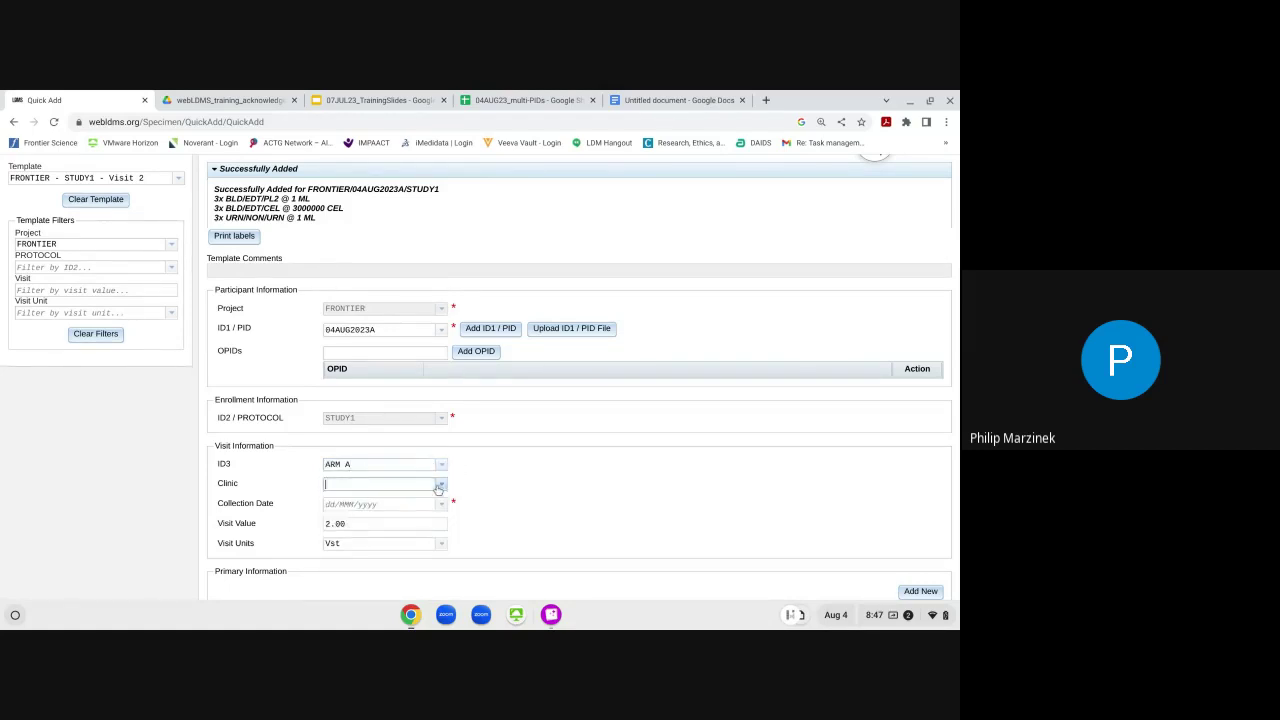
click(441, 484)
click(347, 173)
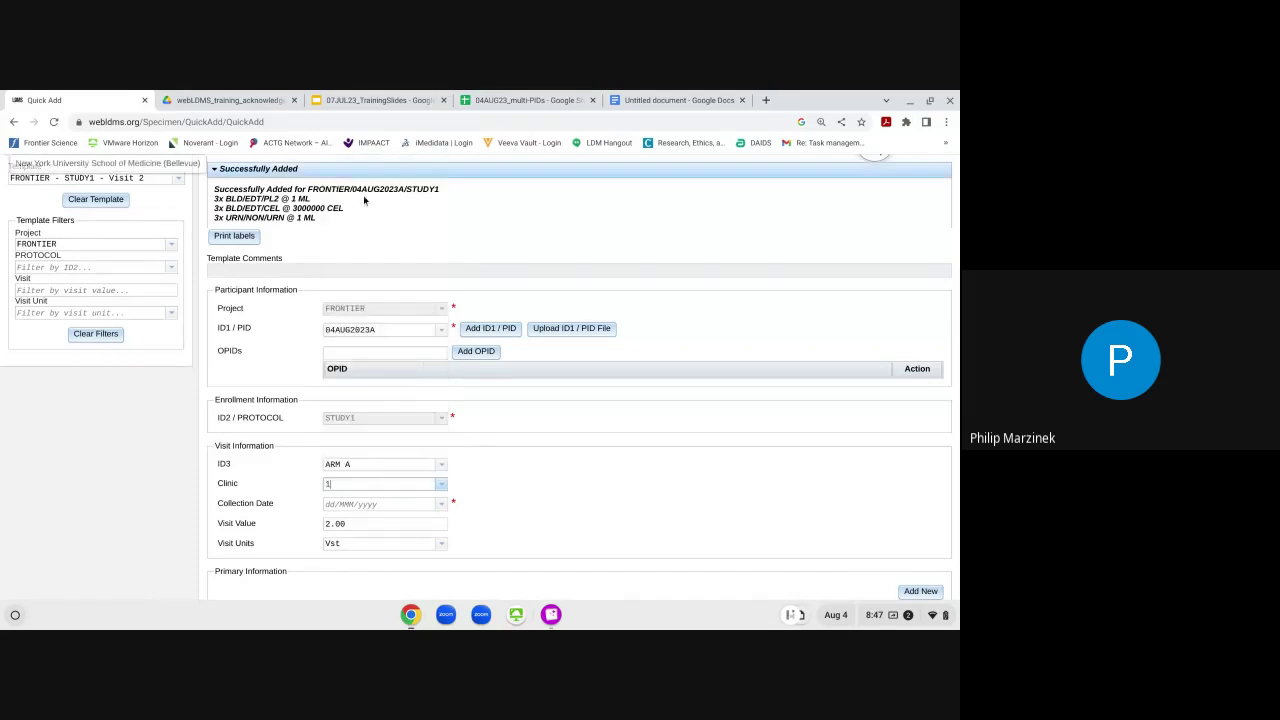
Set the collection date to today, 04/Aug/2023, and apply it to all sample dates
click(439, 505)
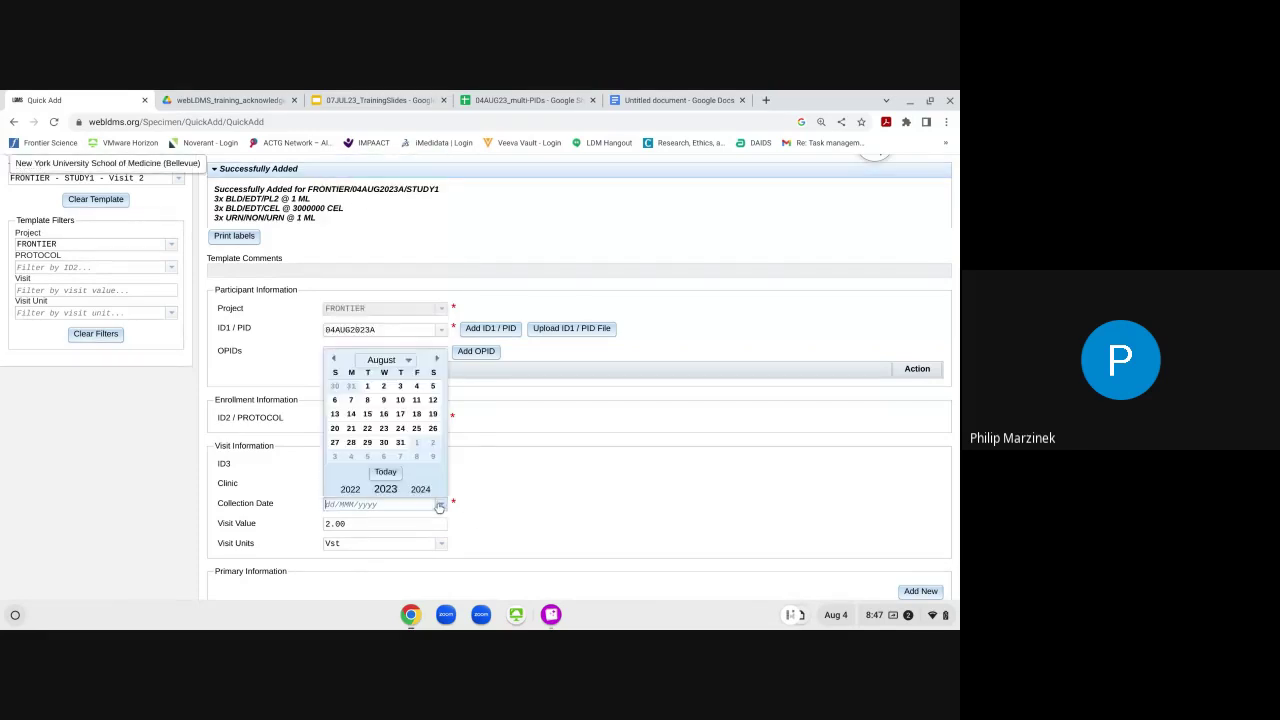
click(389, 474)
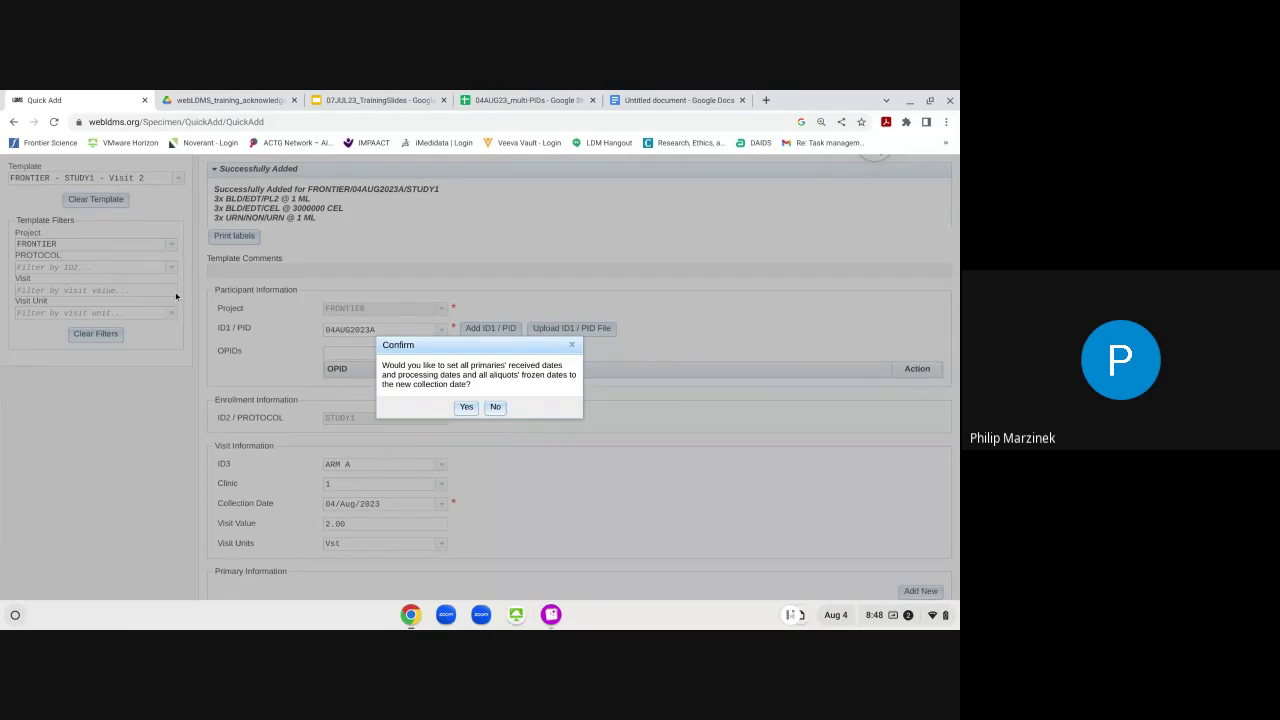
click(466, 407)
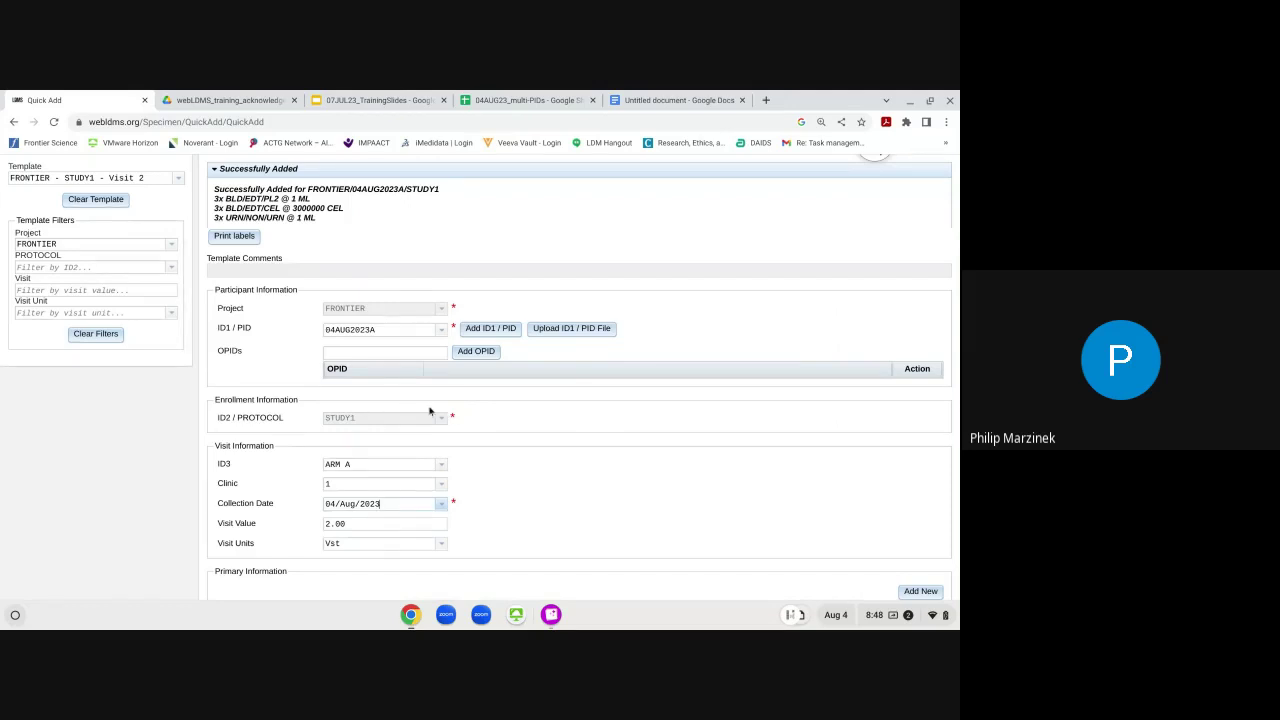
Set the collection time of both primary specimens to 08:00
scroll(400, 390, down, 3)
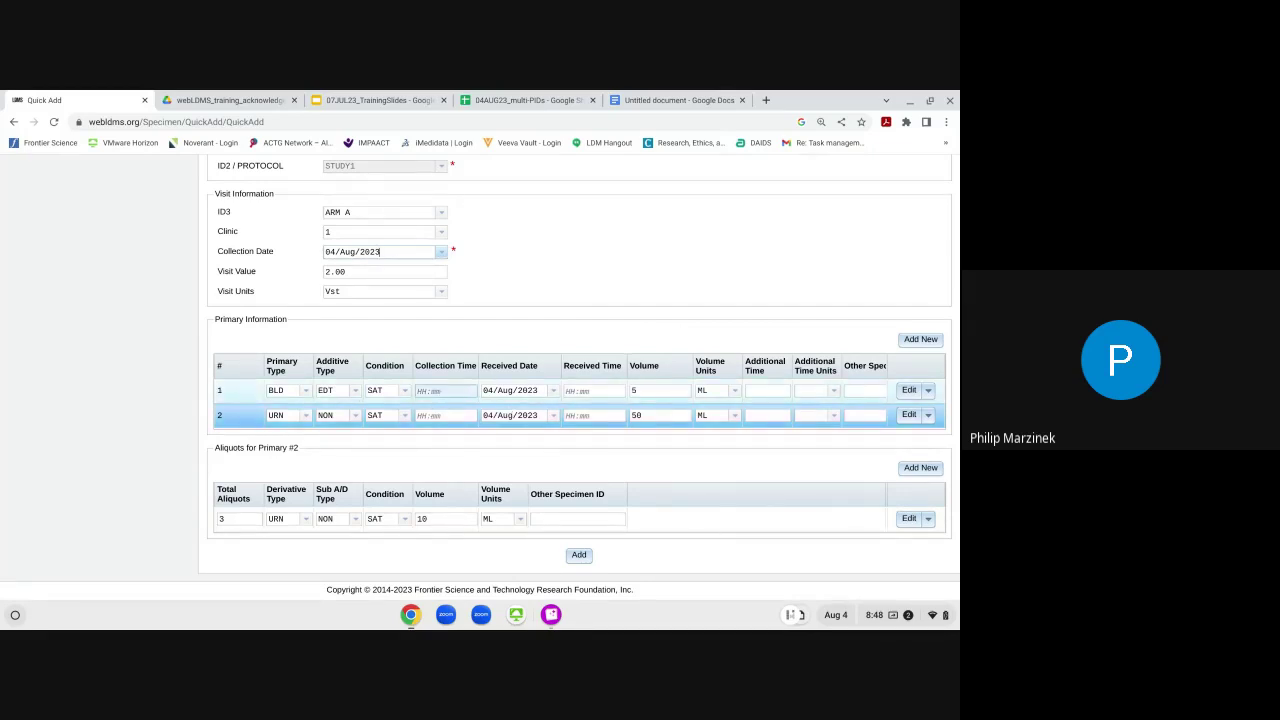
click(446, 390)
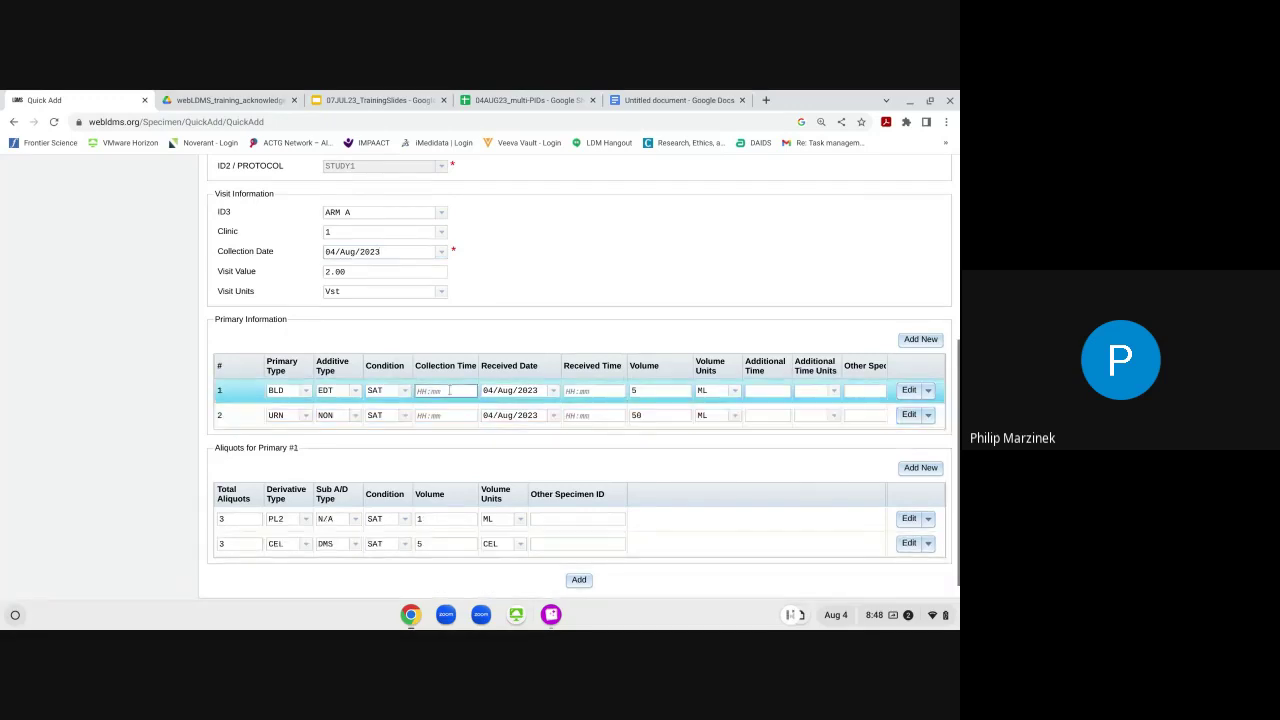
text(08:00)
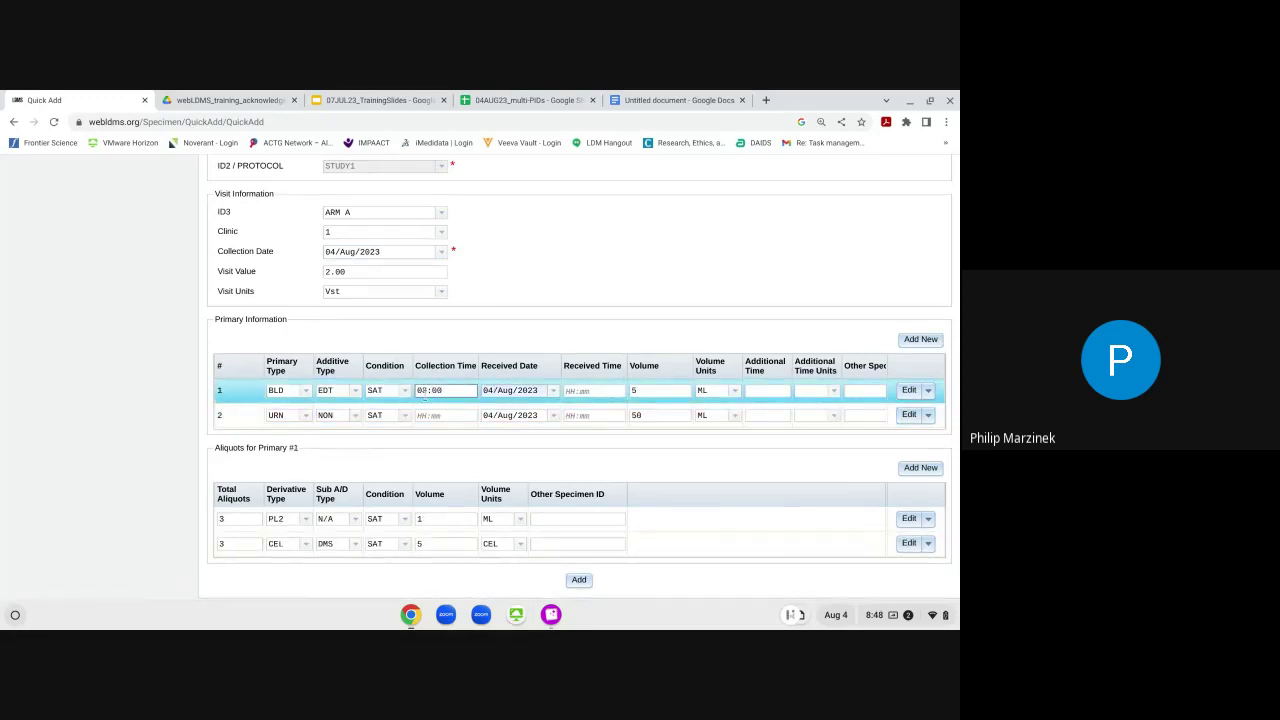
triple_click(424, 394)
right_click(425, 392)
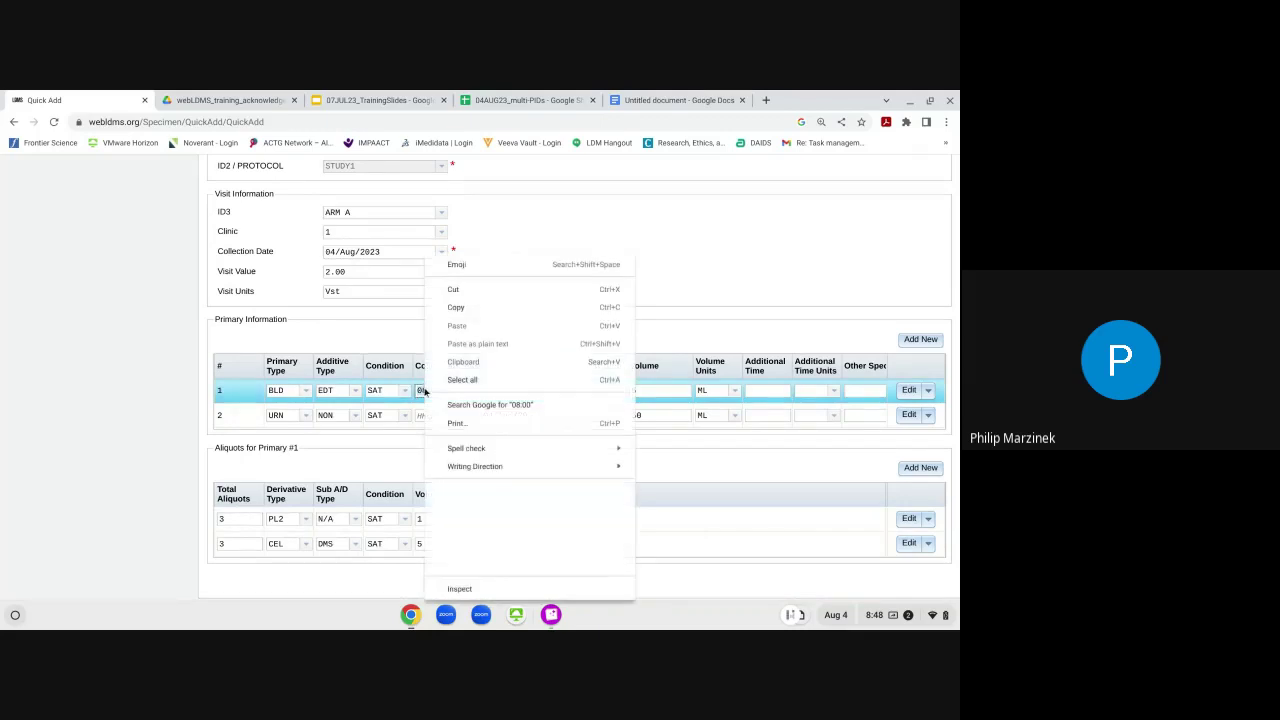
click(458, 166)
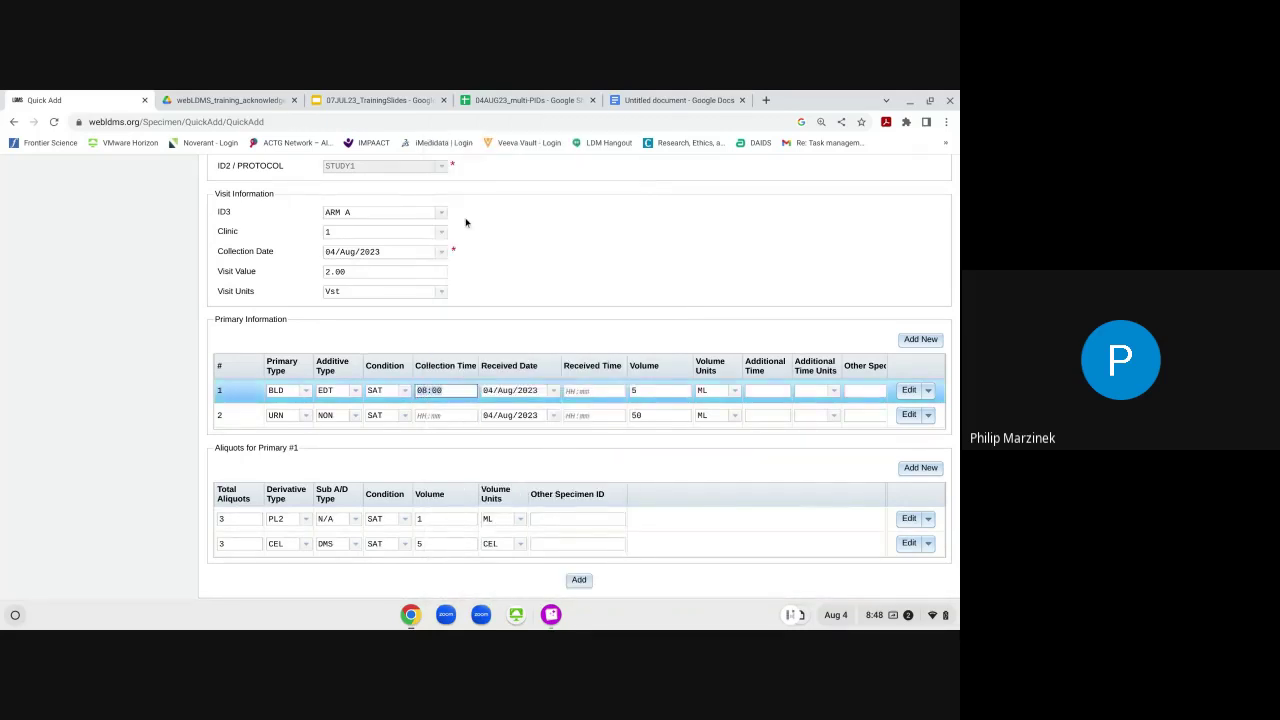
click(425, 415)
right_click(430, 417)
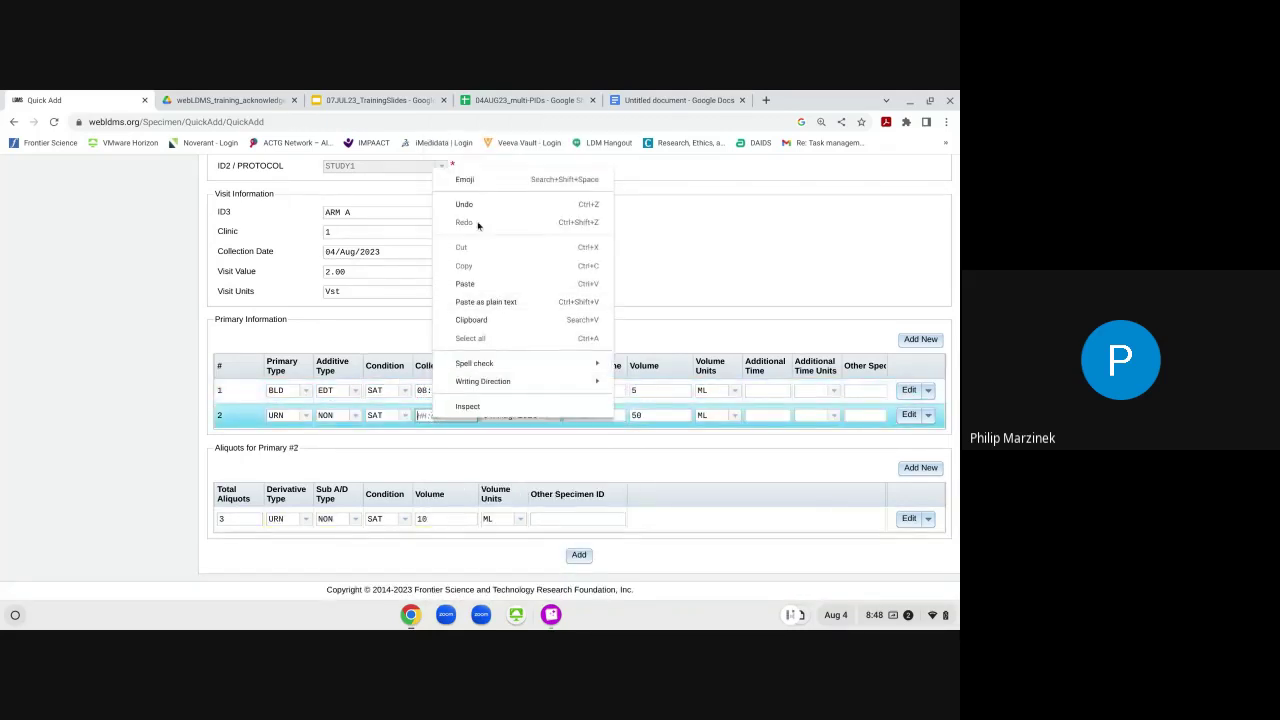
click(465, 283)
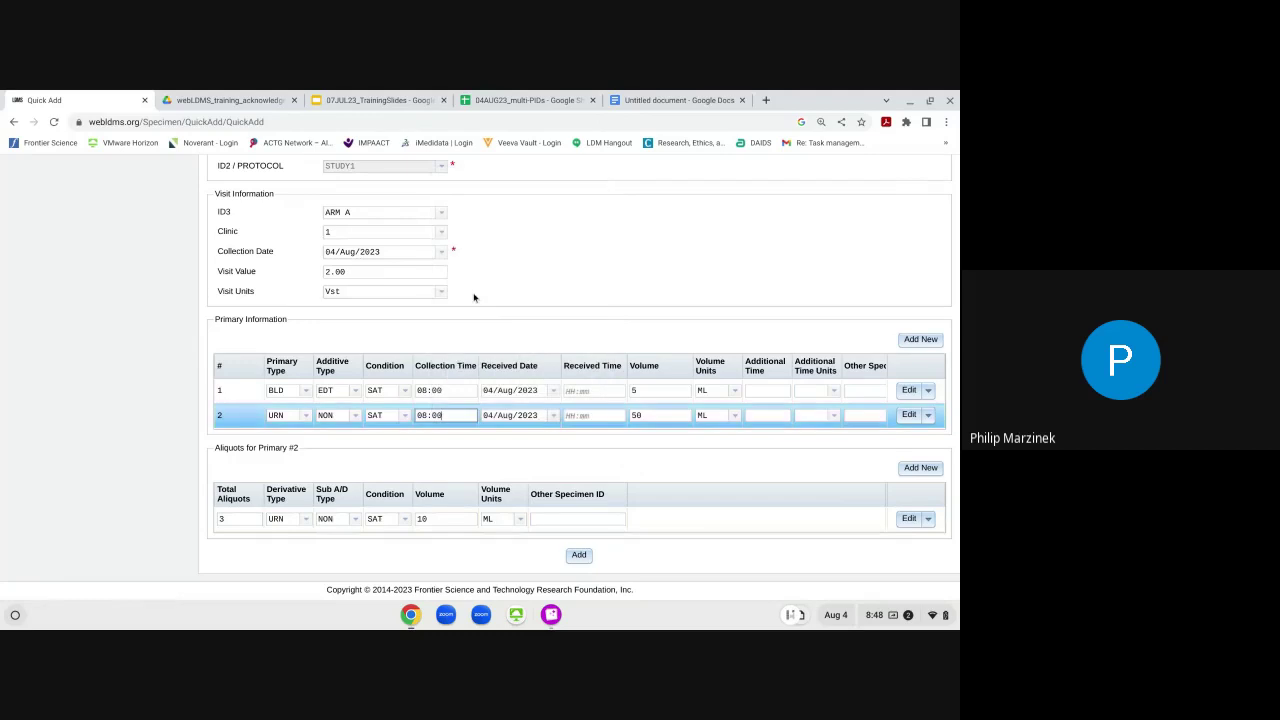
Set the received time of both primary specimens to 09:00
click(600, 390)
text(09:00)
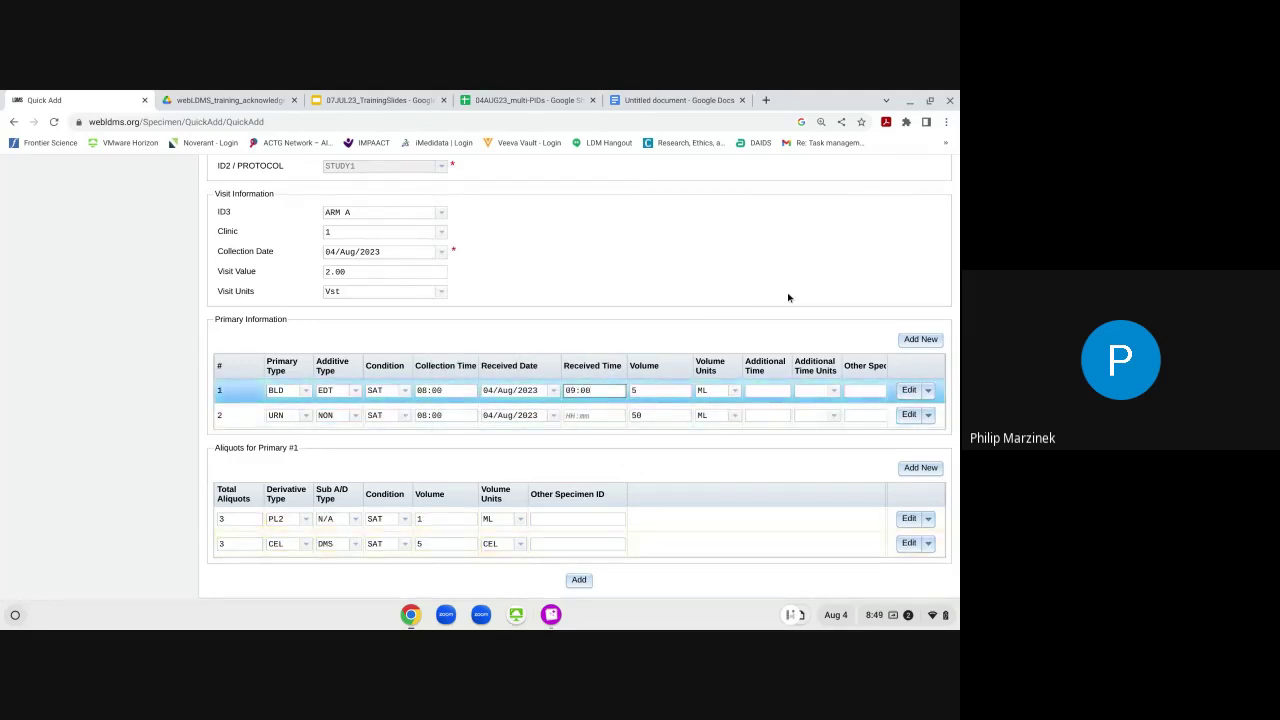
drag(592, 390, 563, 391)
right_click(576, 393)
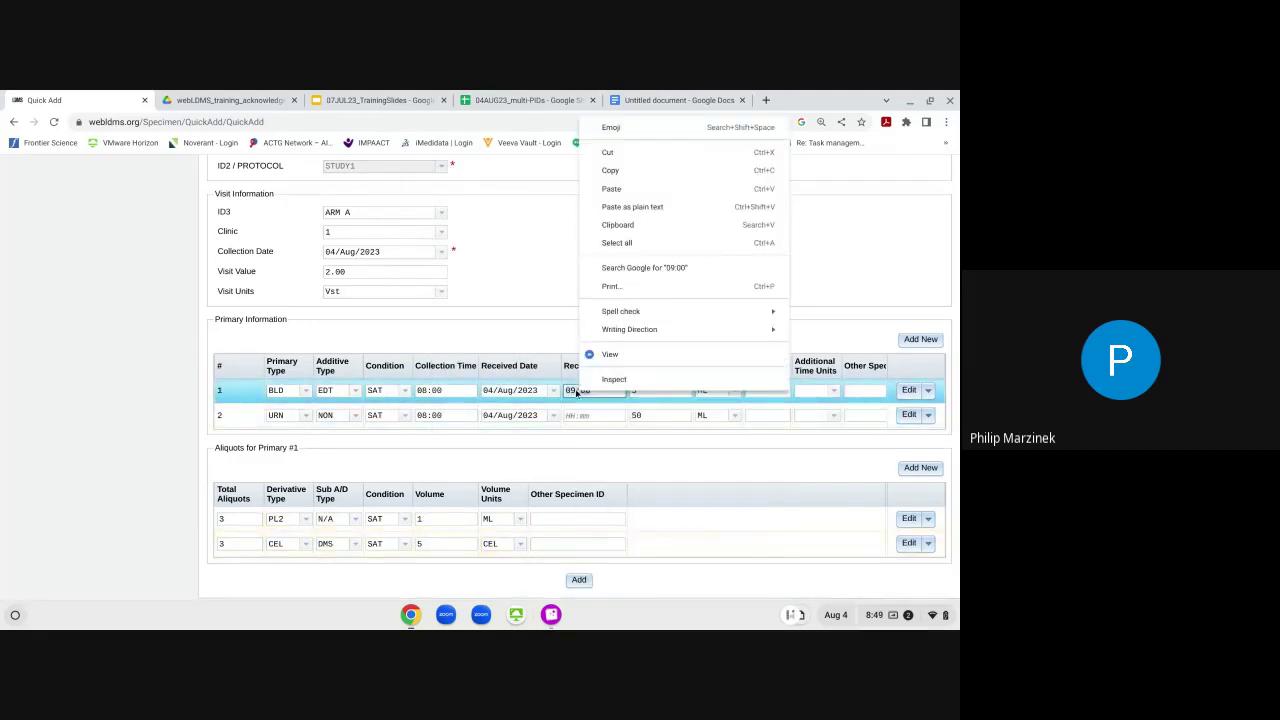
key(Escape)
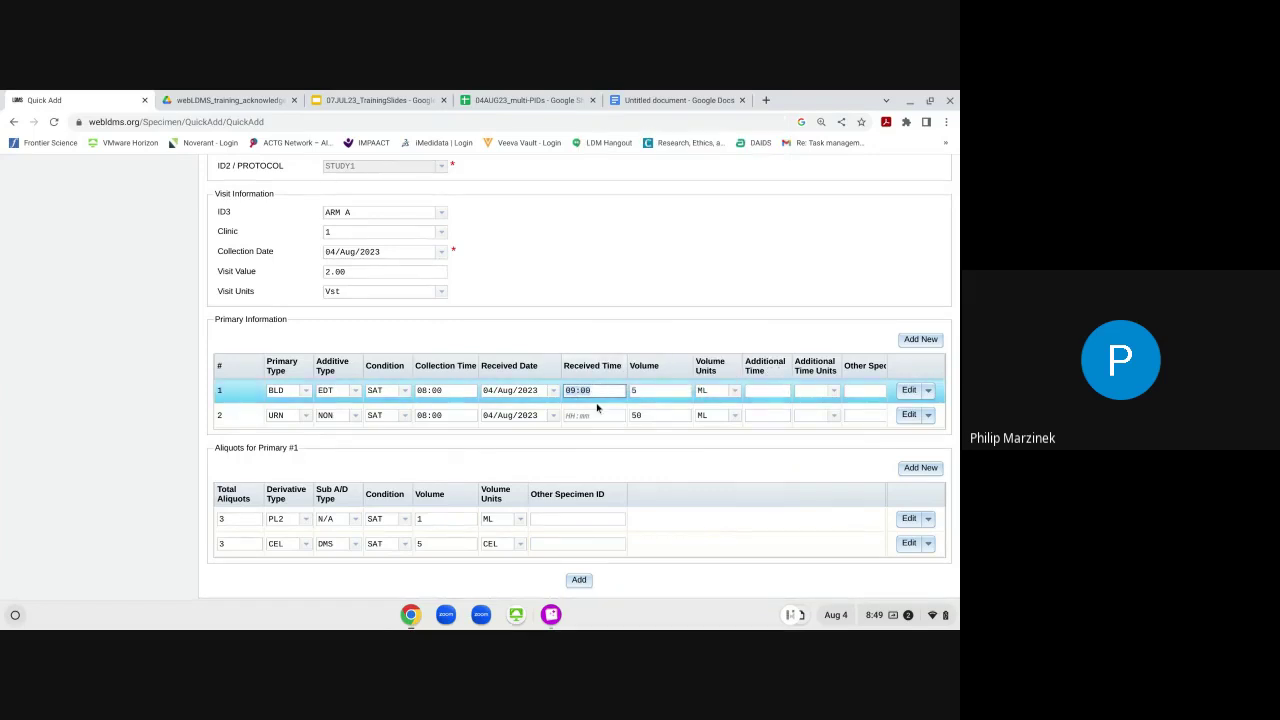
click(597, 412)
key(ctrl+v)
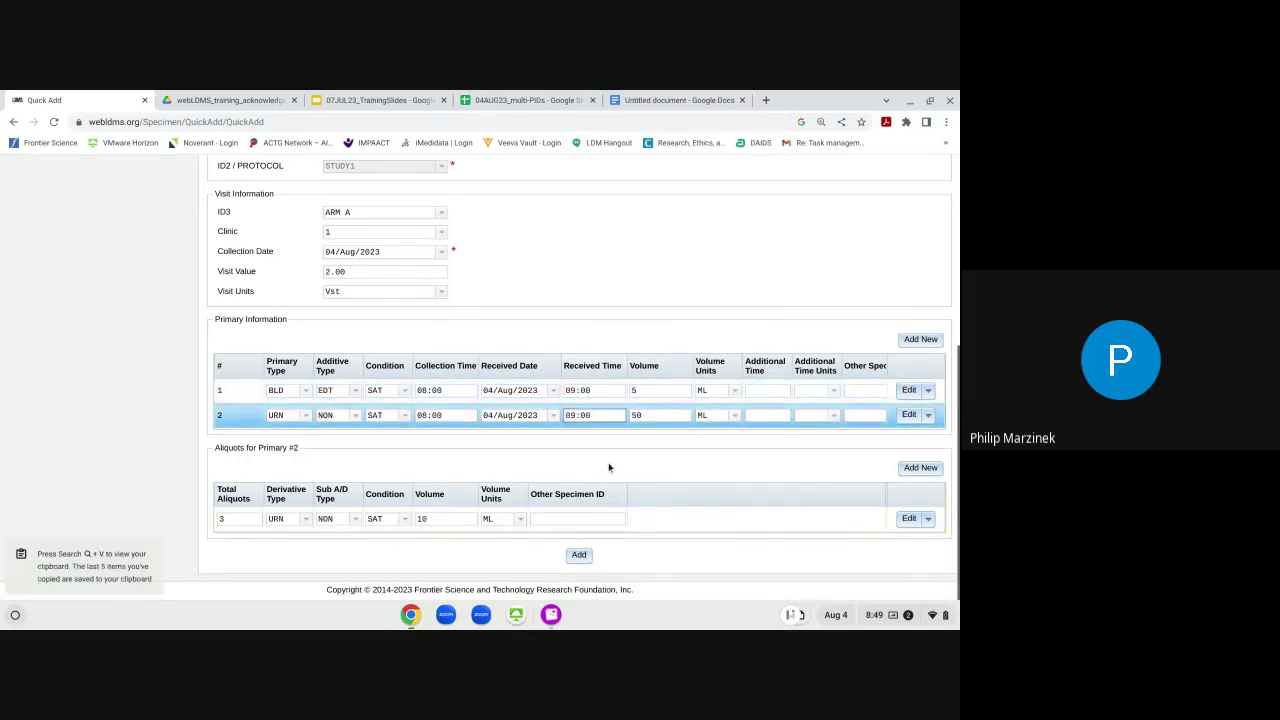
click(609, 467)
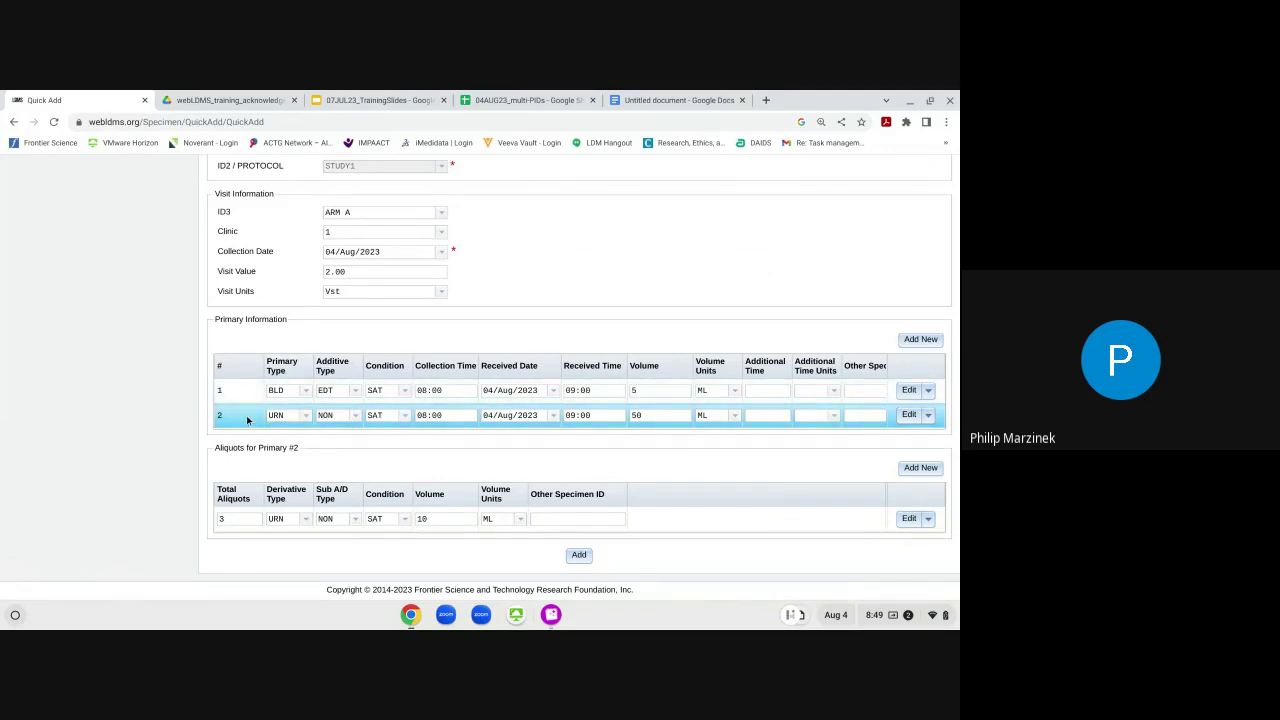
Mark the urine aliquot SNC with reason 'Optional specimen not processed' and save it
click(390, 518)
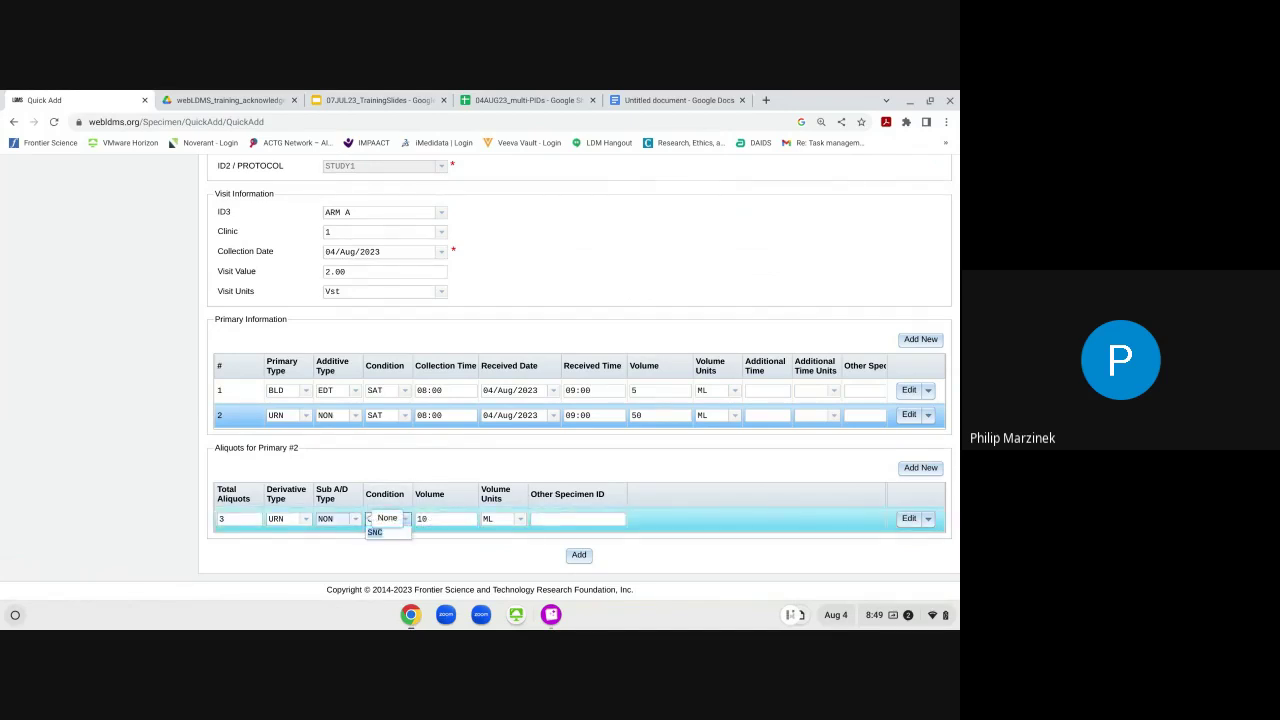
click(378, 532)
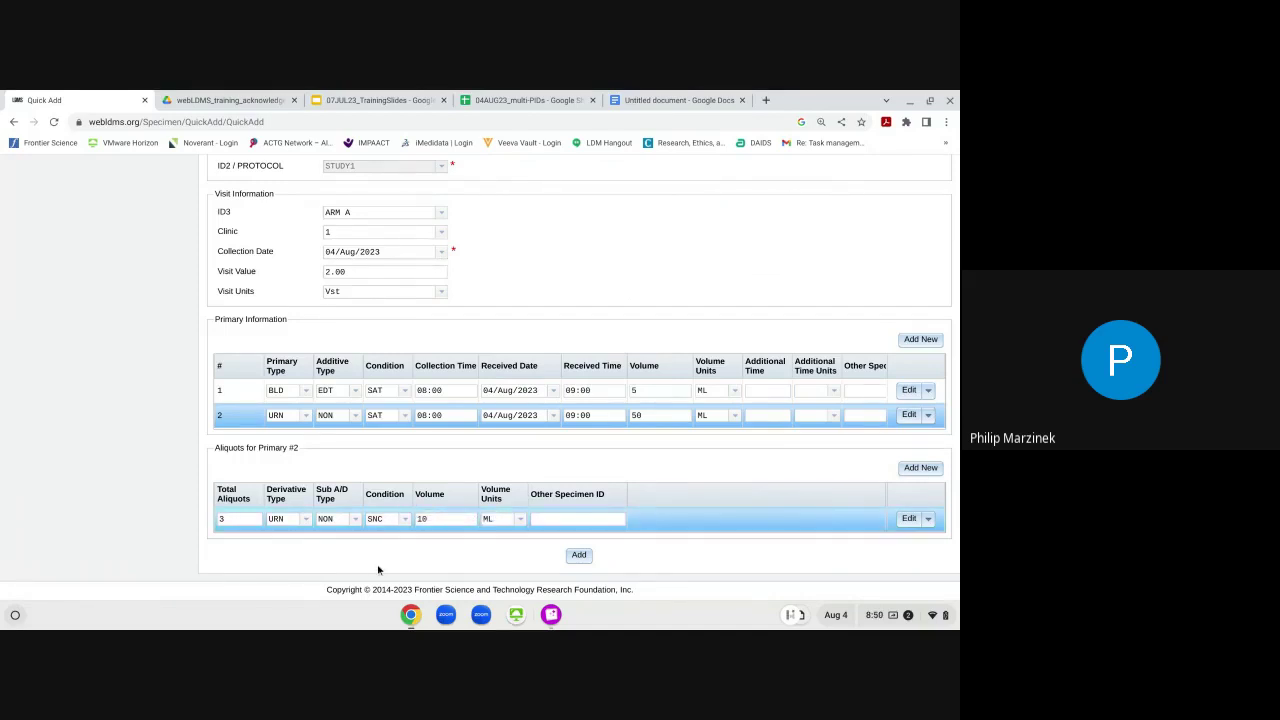
click(912, 524)
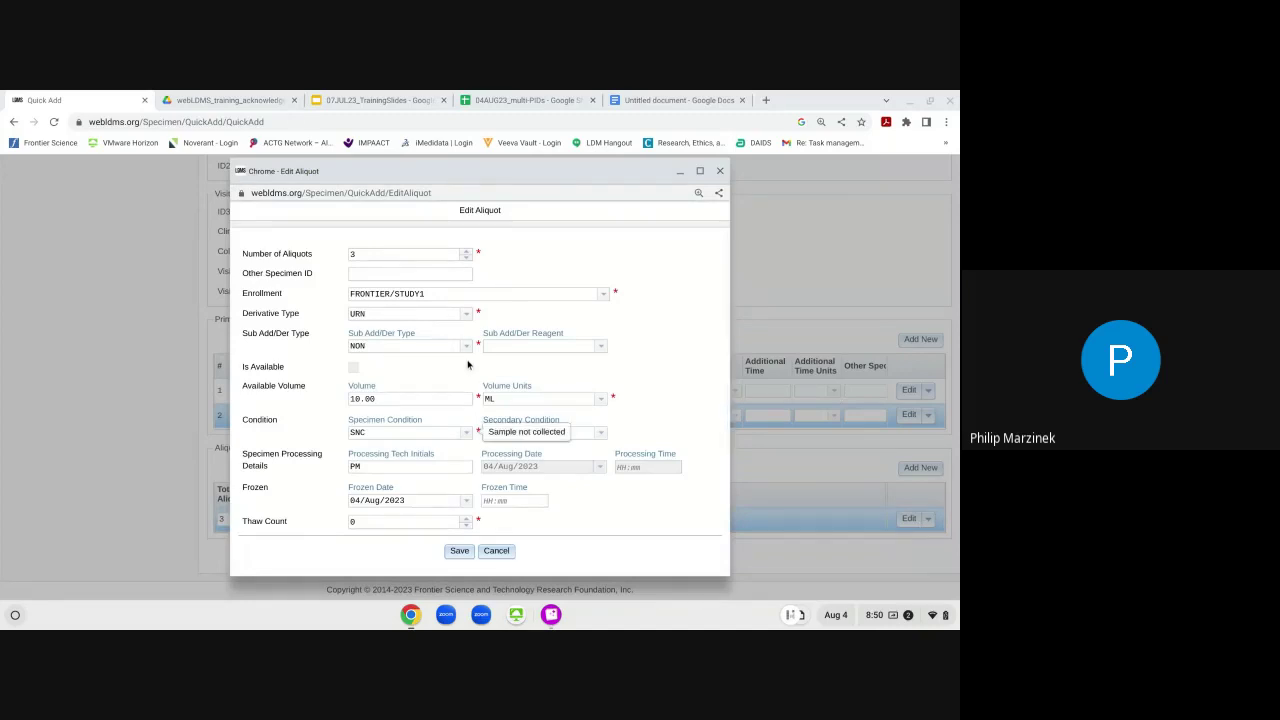
scroll(467, 365, down, 4)
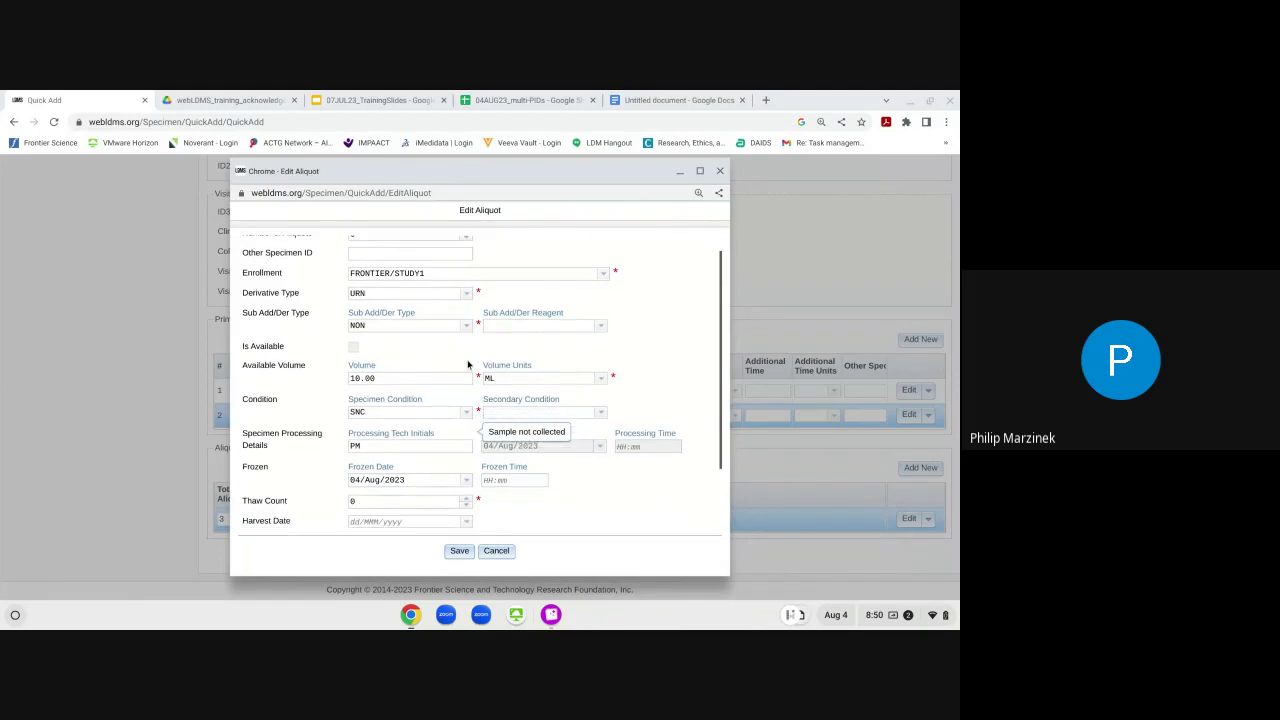
scroll(467, 365, down, 1)
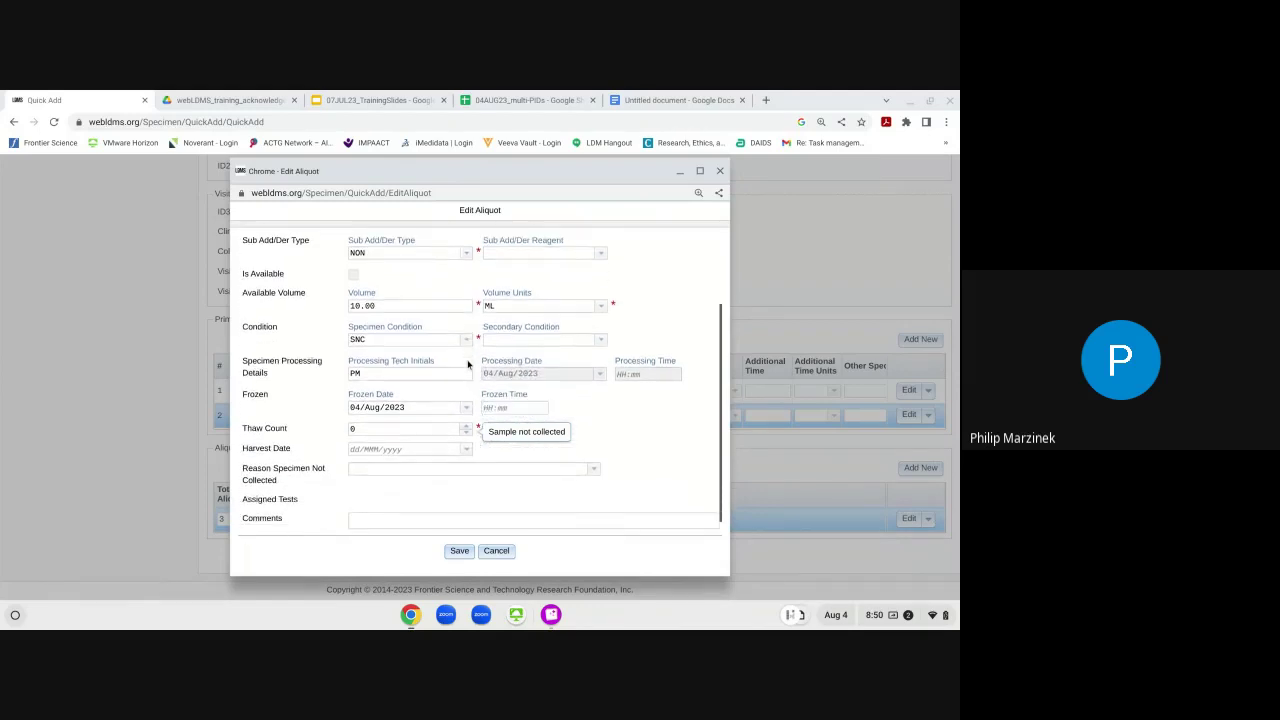
click(594, 470)
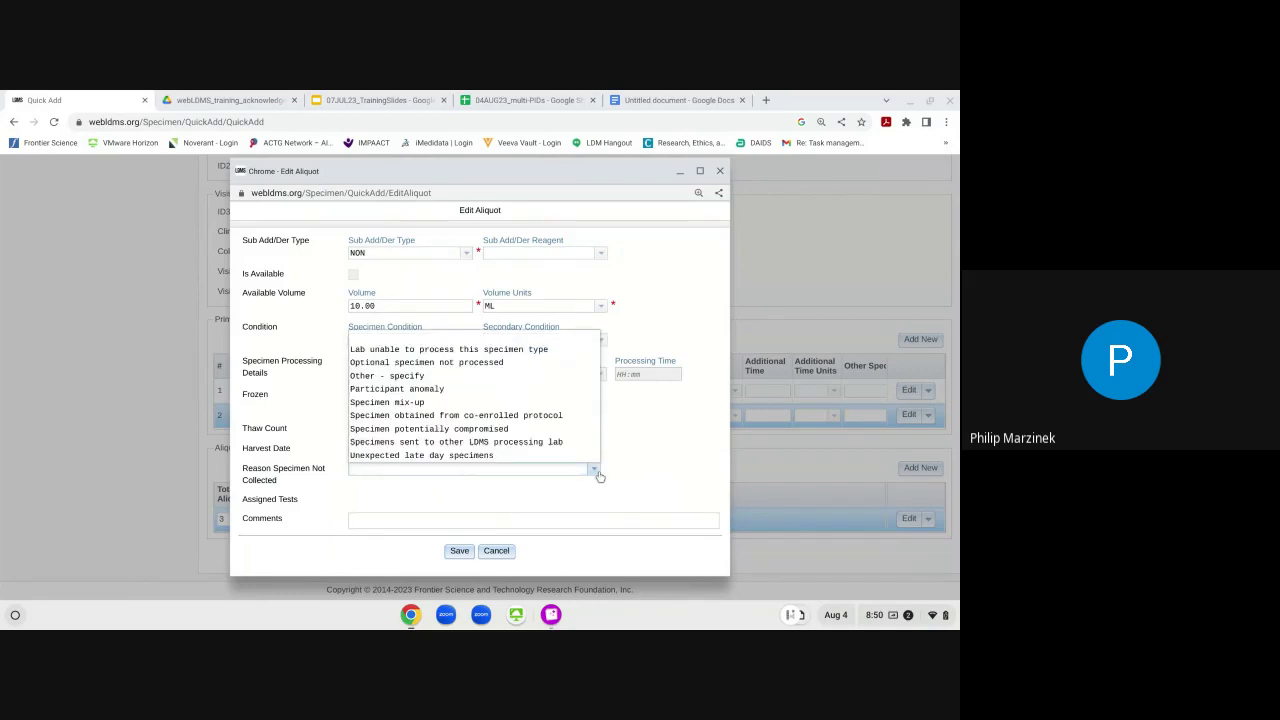
click(461, 364)
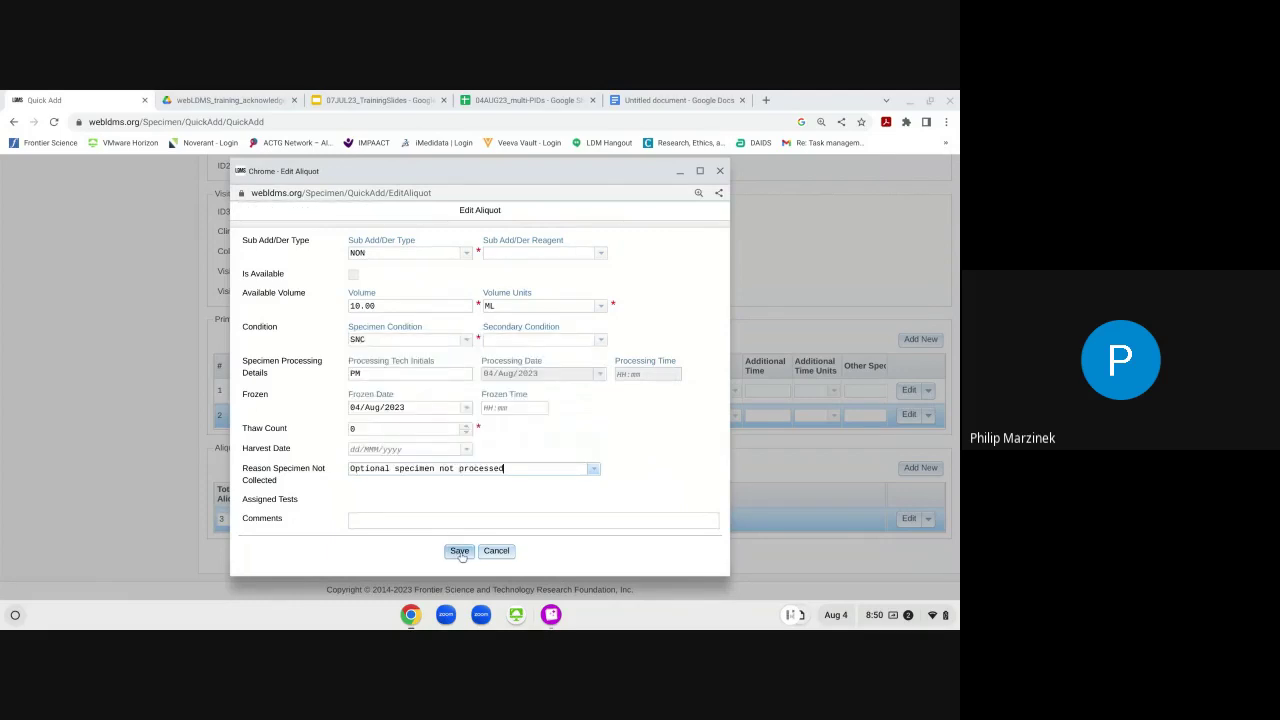
click(459, 551)
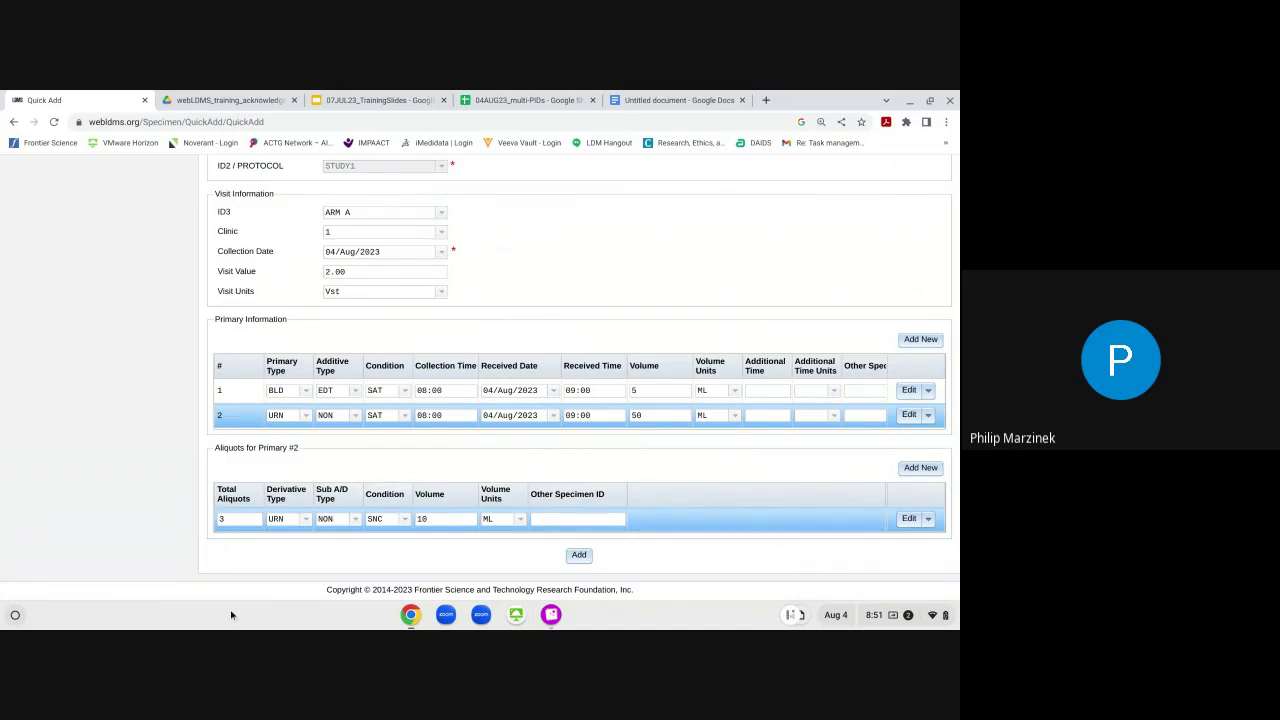
Add the Visit 2 specimens, including 3x URN/NON/URN @ 10 ML, for FRONTIER/04AUG2023A/STUDY1
click(579, 556)
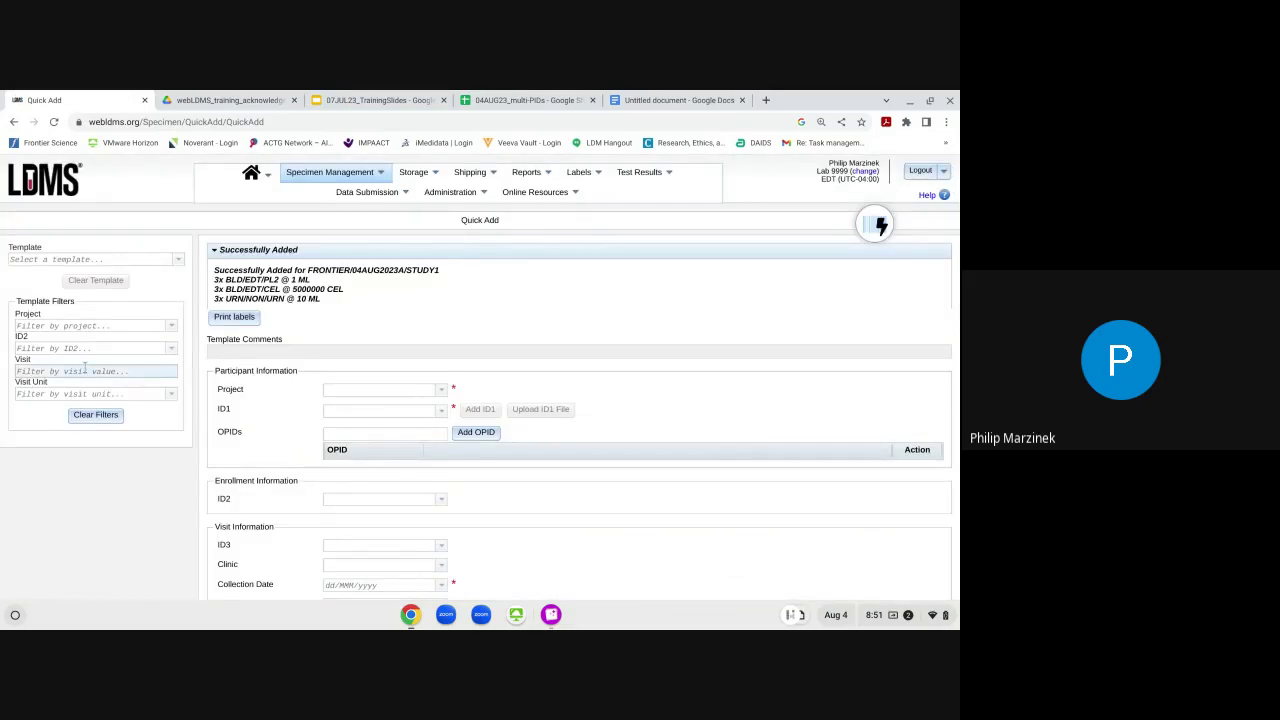
click(87, 281)
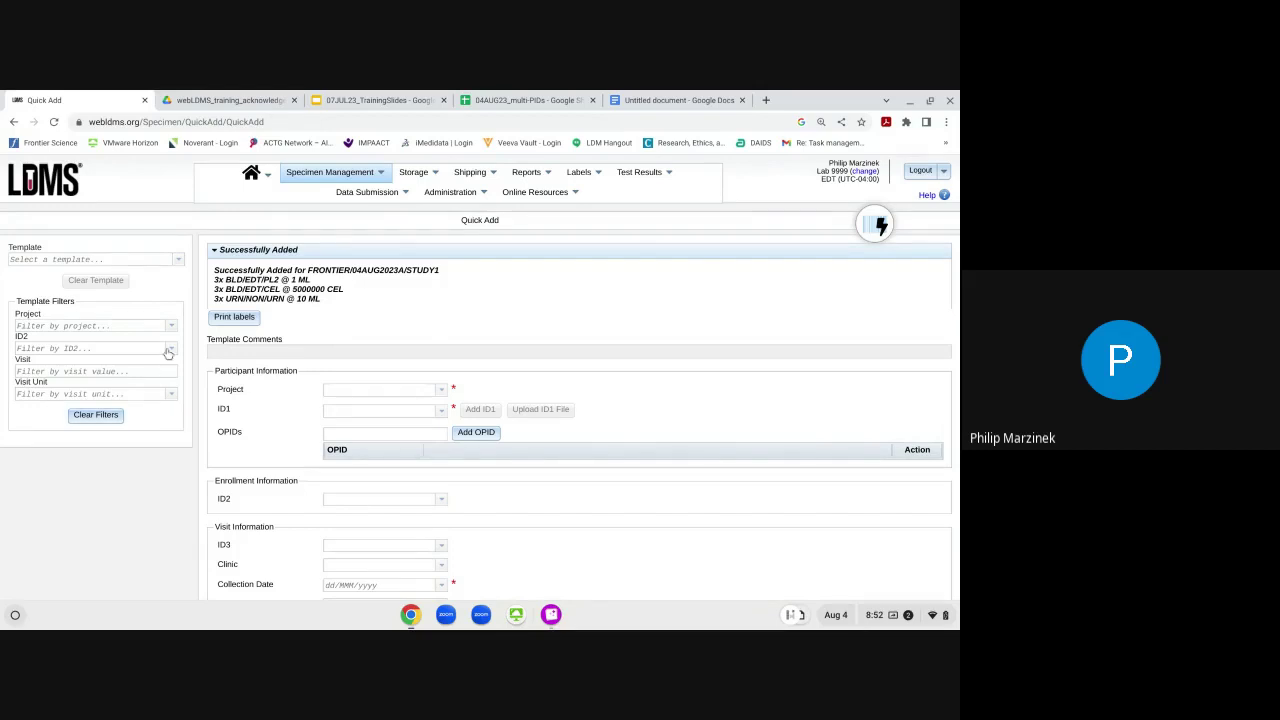
Filter to project FRONTIER and load the FRONTIER - STUDY1 - Visit 3 template
click(90, 326)
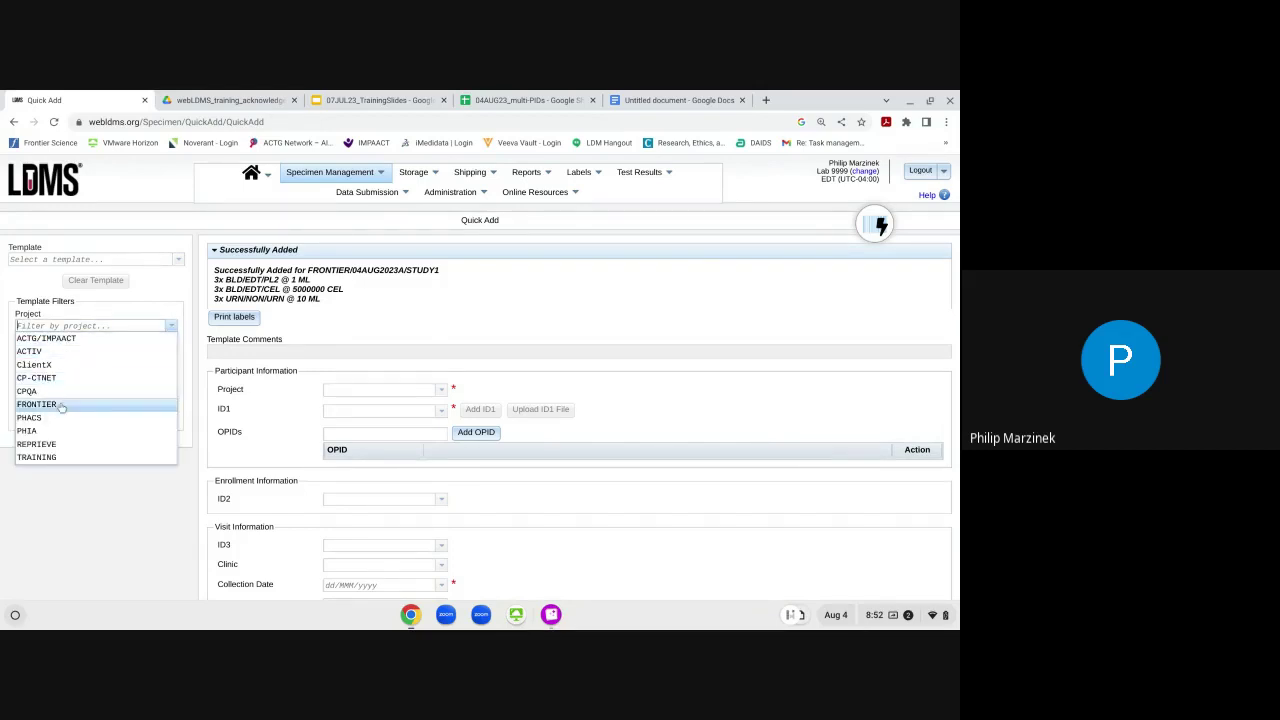
click(60, 404)
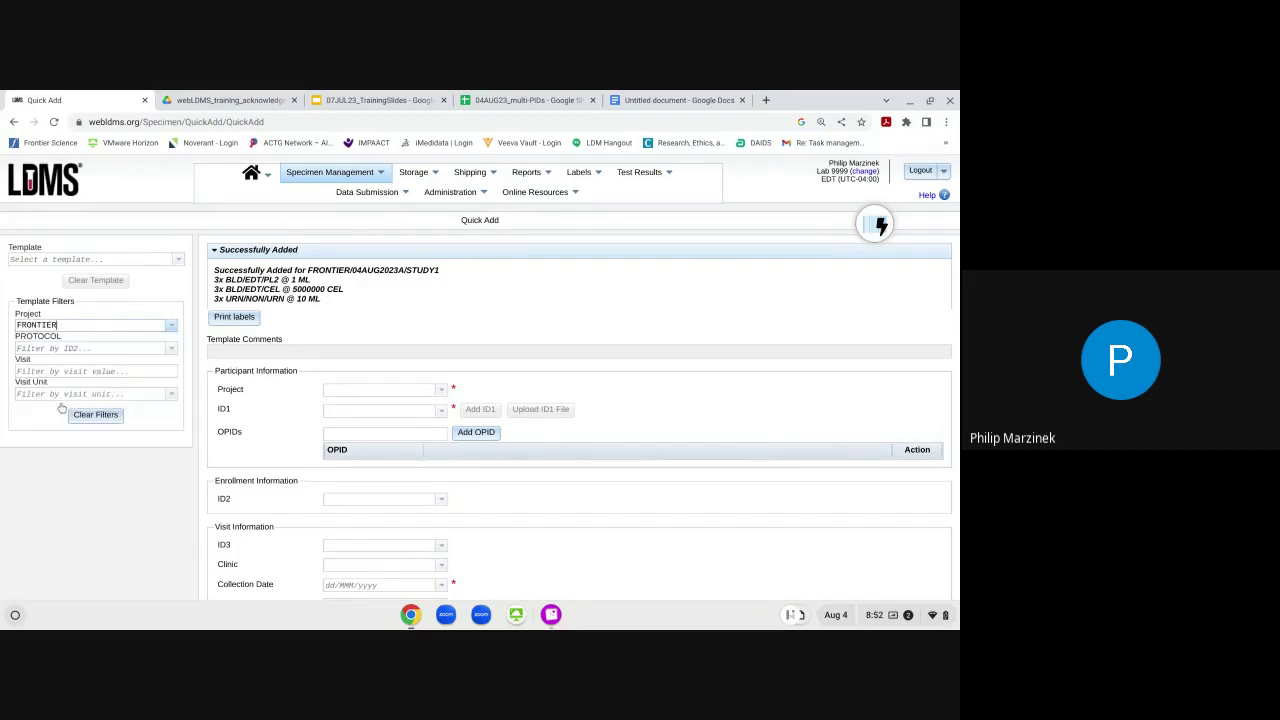
click(177, 260)
click(126, 297)
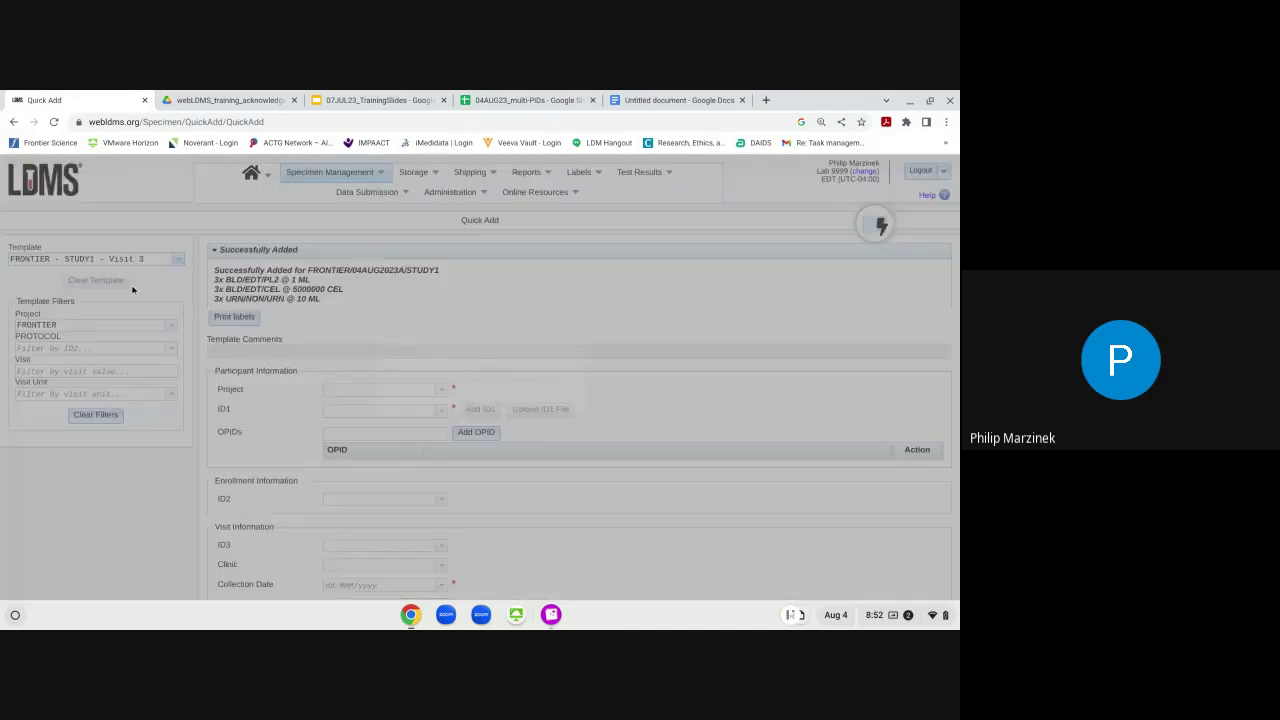
click(466, 402)
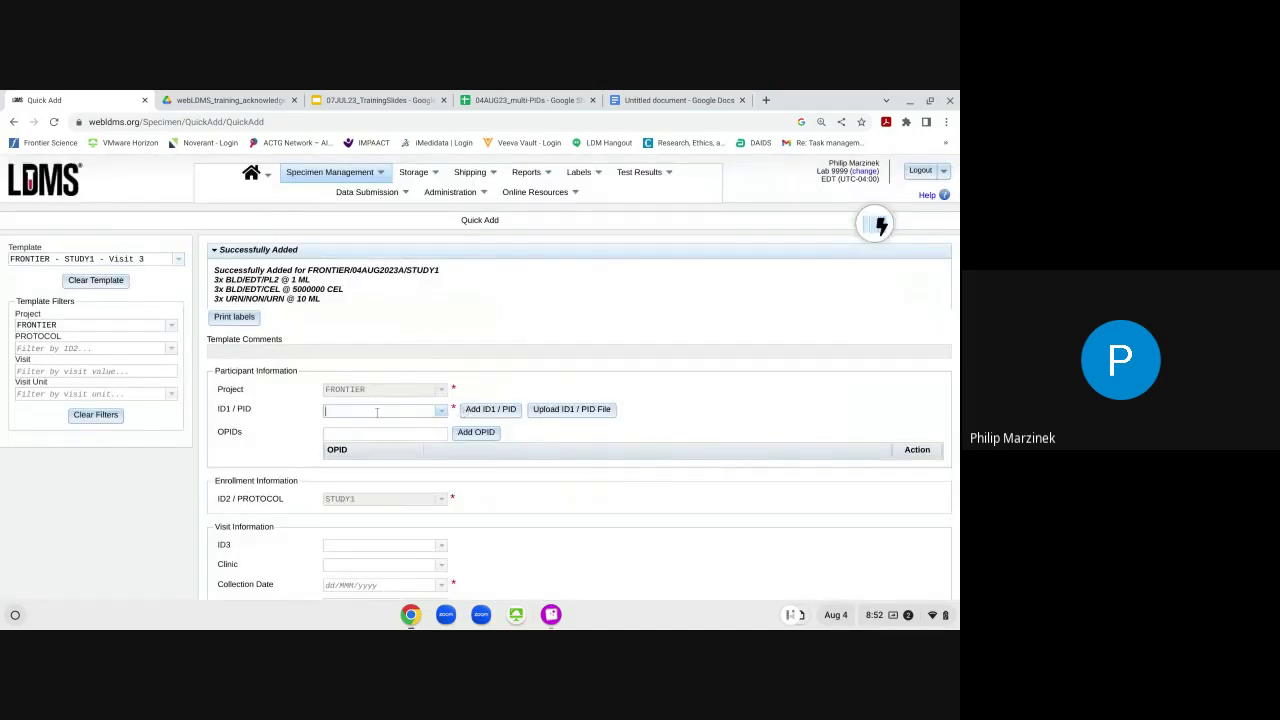
Add one participant ID to the ID1 / PID list, then view the 04AUG23_multi-PIDs sheet
text(04AUD2023A)
scroll(501, 500, down, 3)
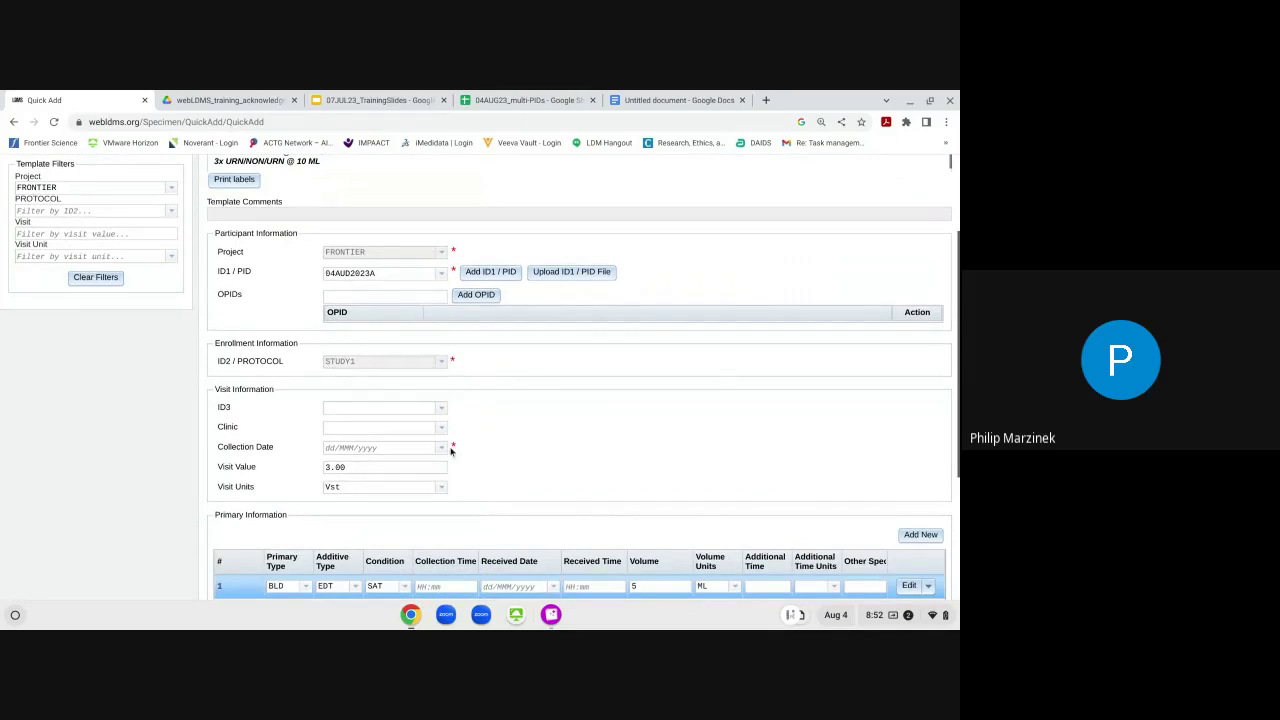
scroll(480, 410, up, 3)
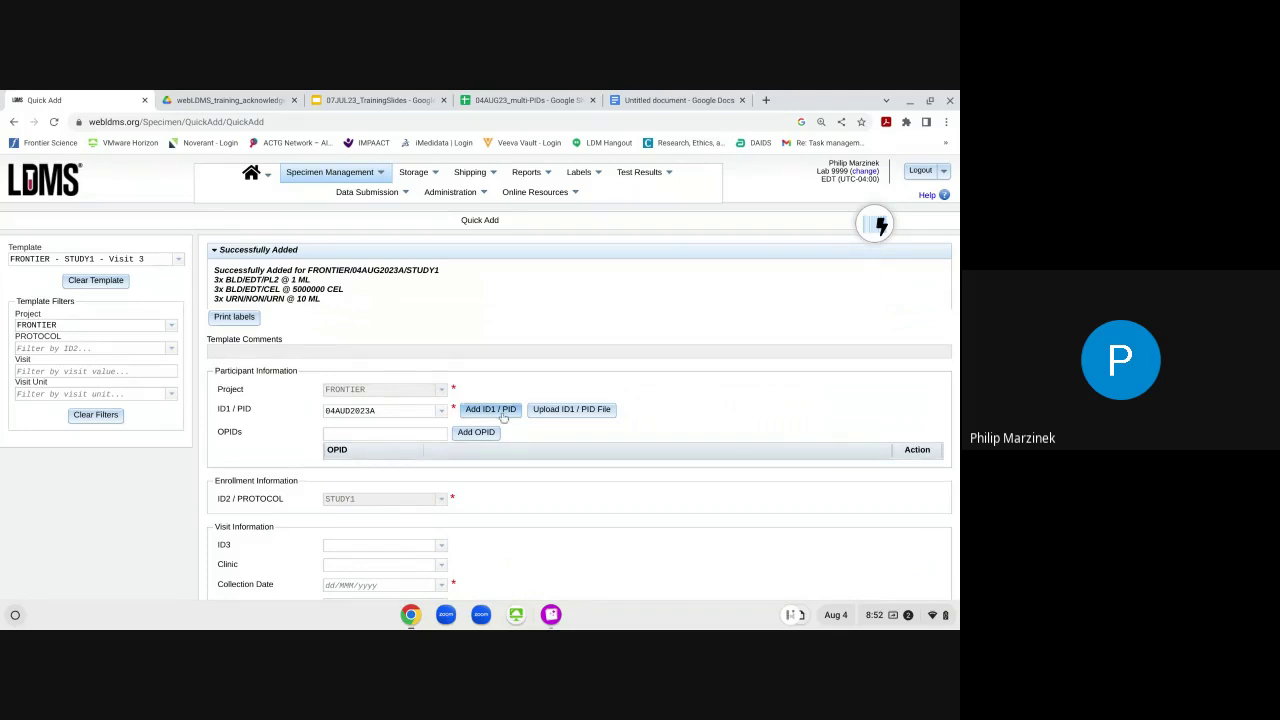
click(500, 412)
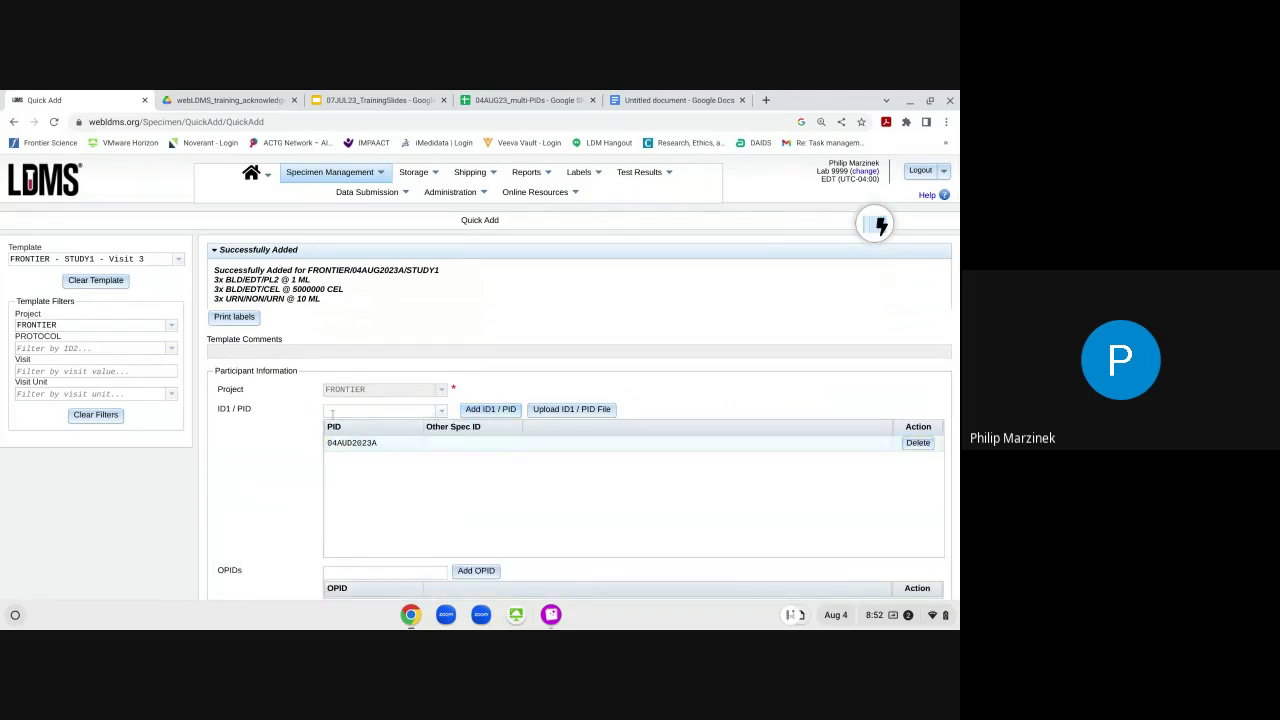
click(537, 100)
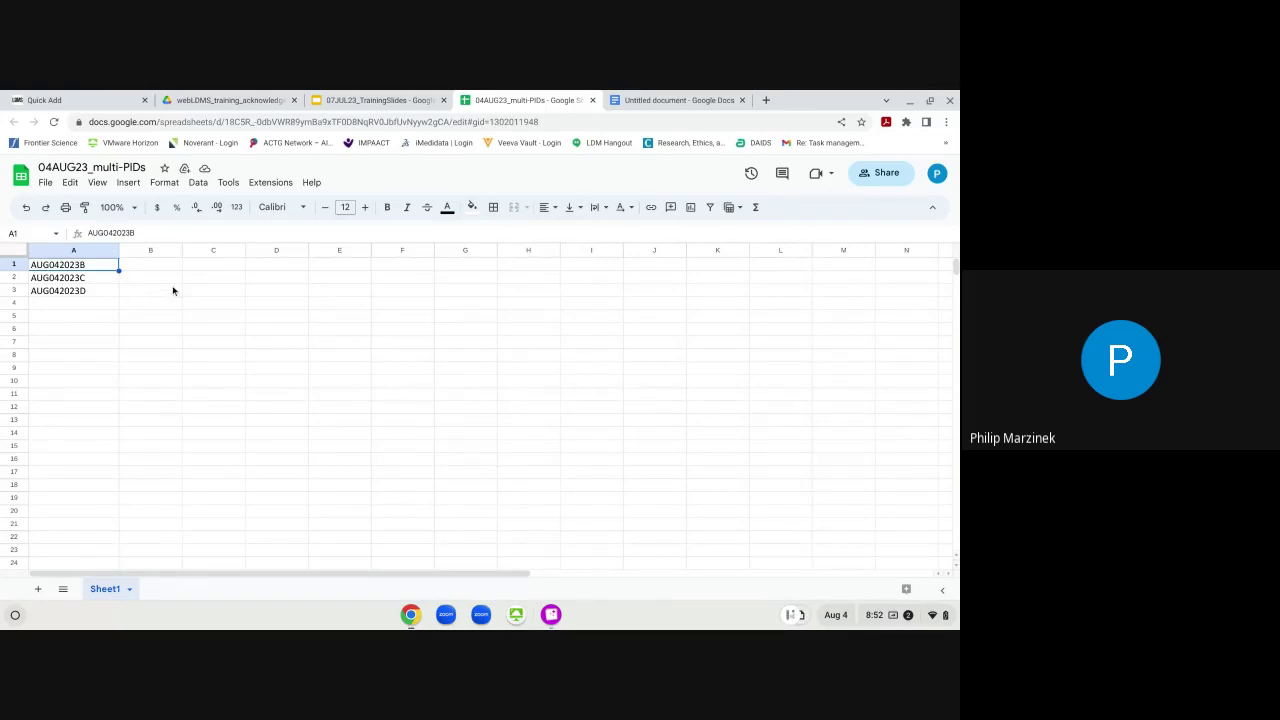
Download the sheet as CSV (04AUG23_multi-PIDs - Sheet1.csv) and return to webLDMS Quick Add
click(46, 183)
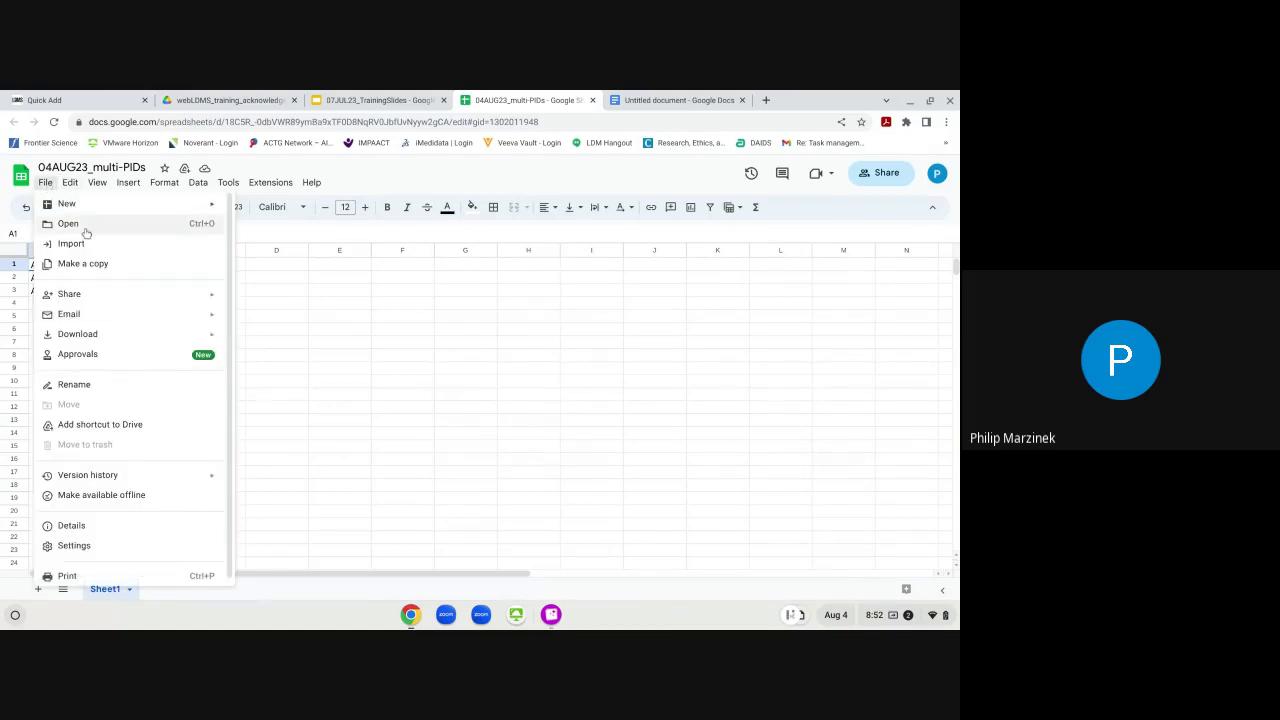
mouse_move(108, 332)
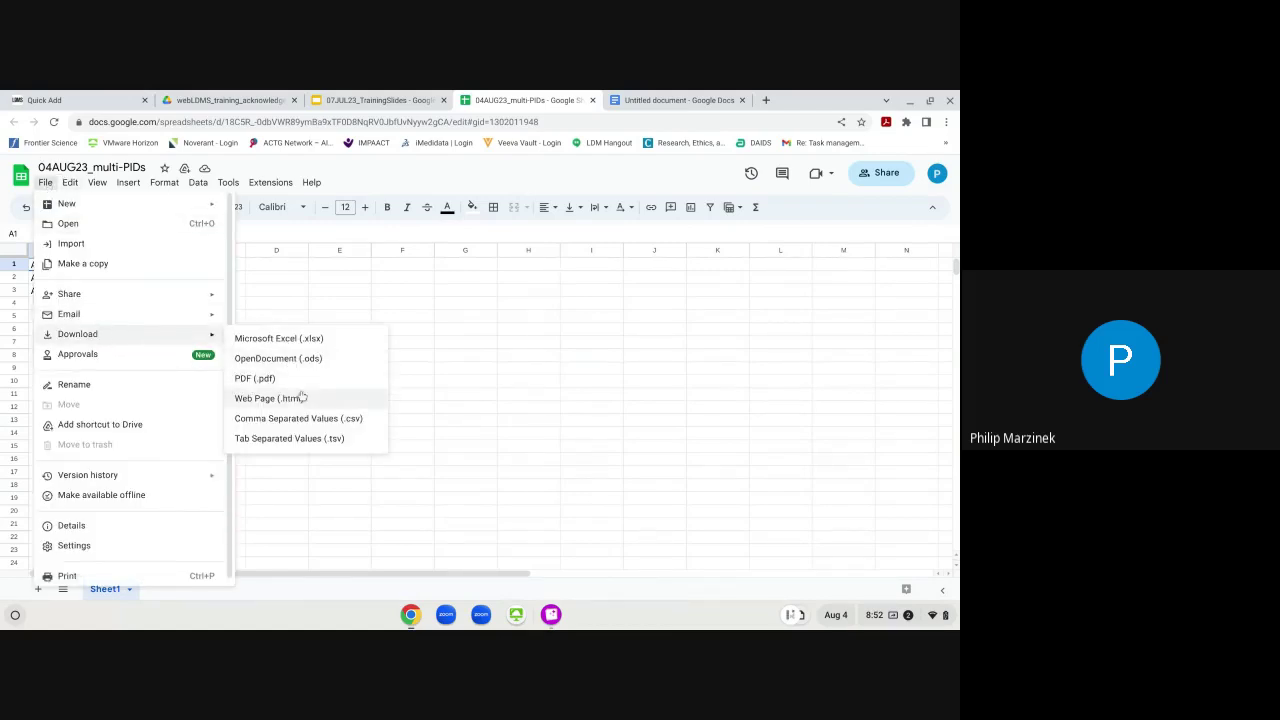
click(316, 419)
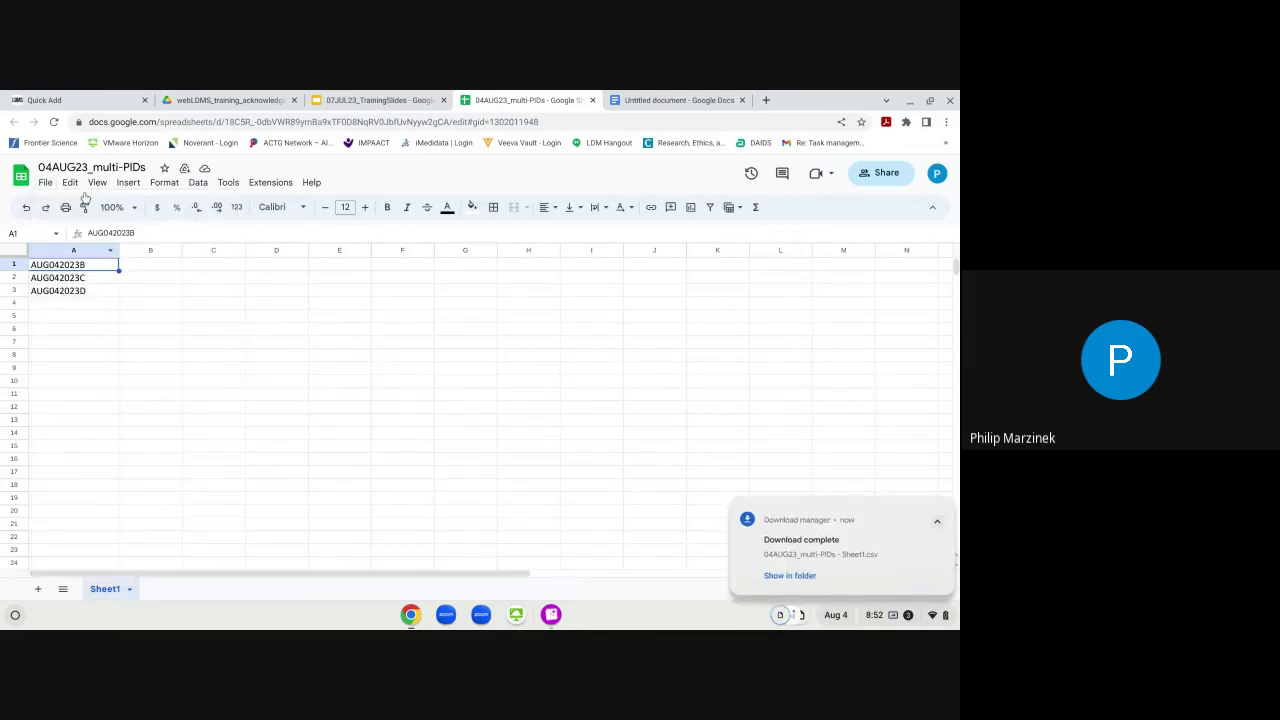
click(58, 100)
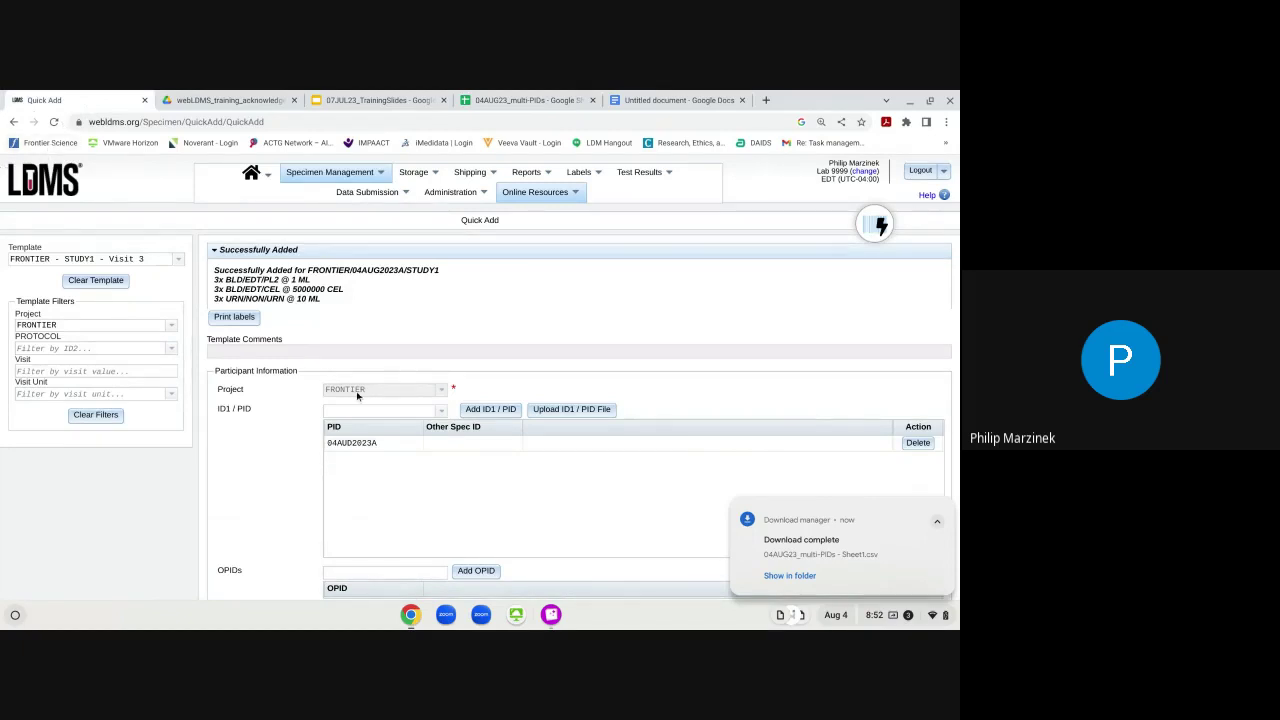
Upload the 04AUG23_multi-PIDs CSV from Downloads to add AUG042023B, C and D
click(568, 414)
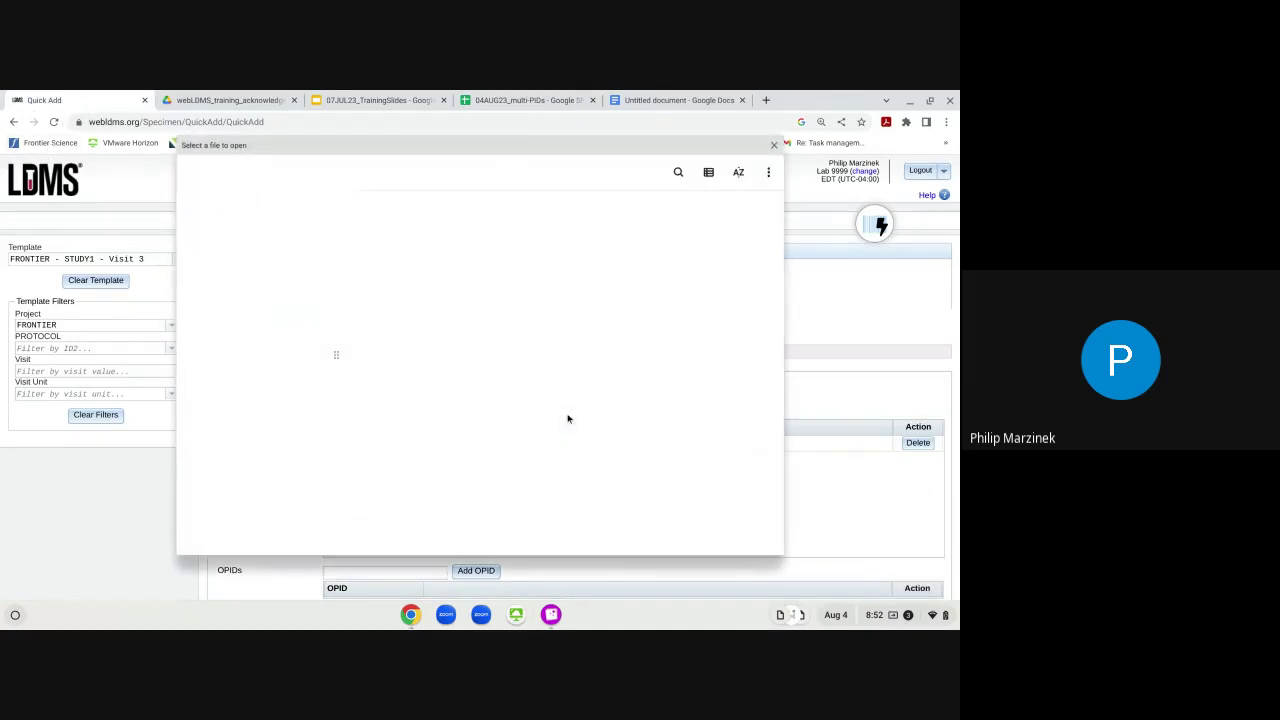
drag(614, 147, 164, 178)
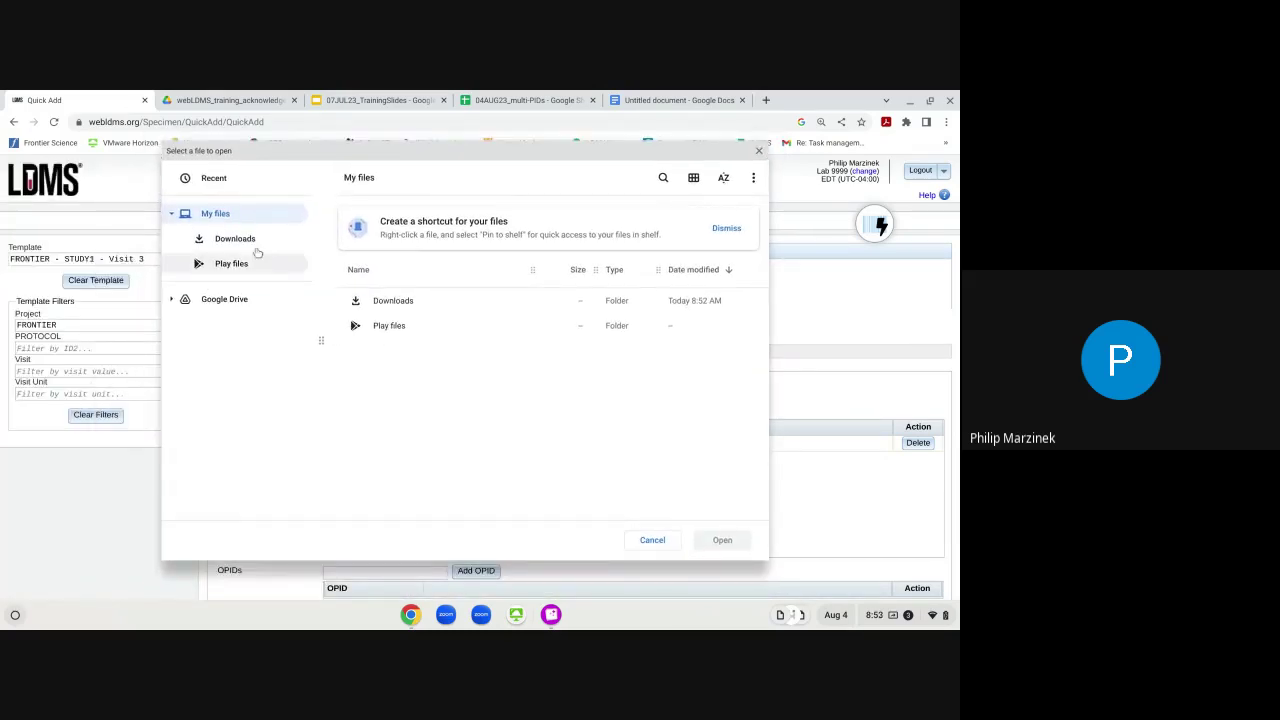
click(240, 240)
click(445, 305)
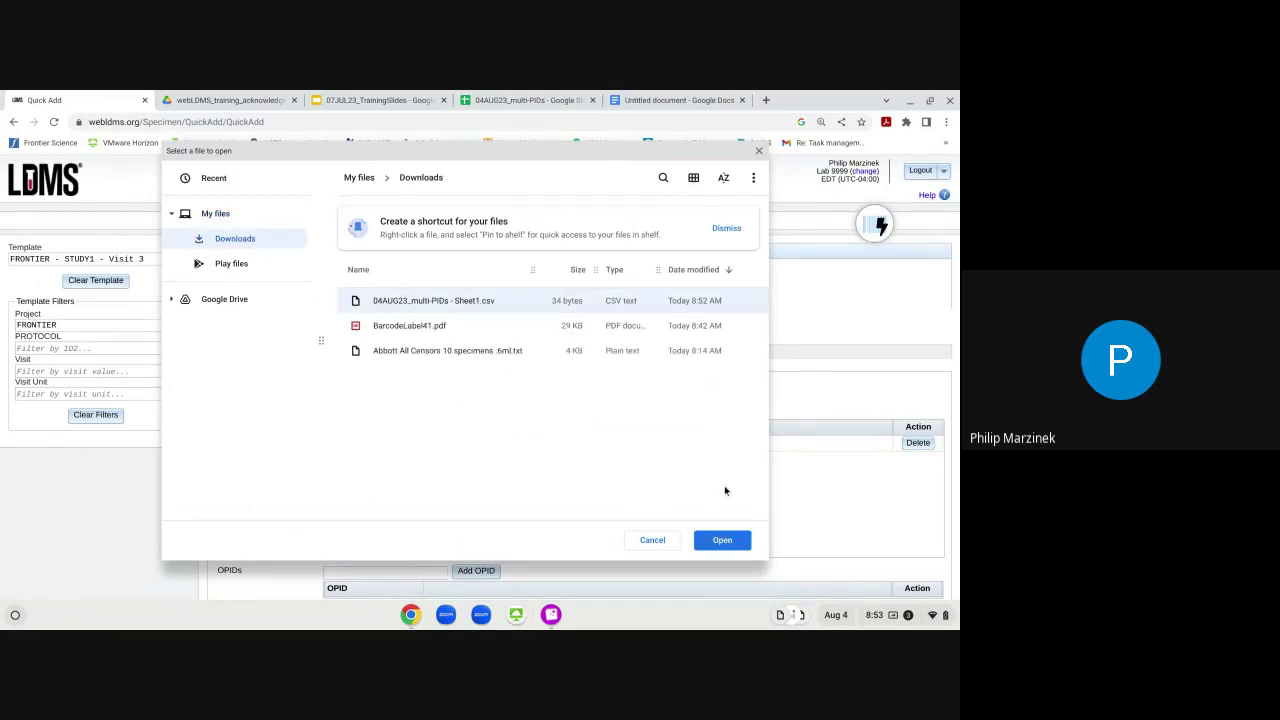
click(722, 540)
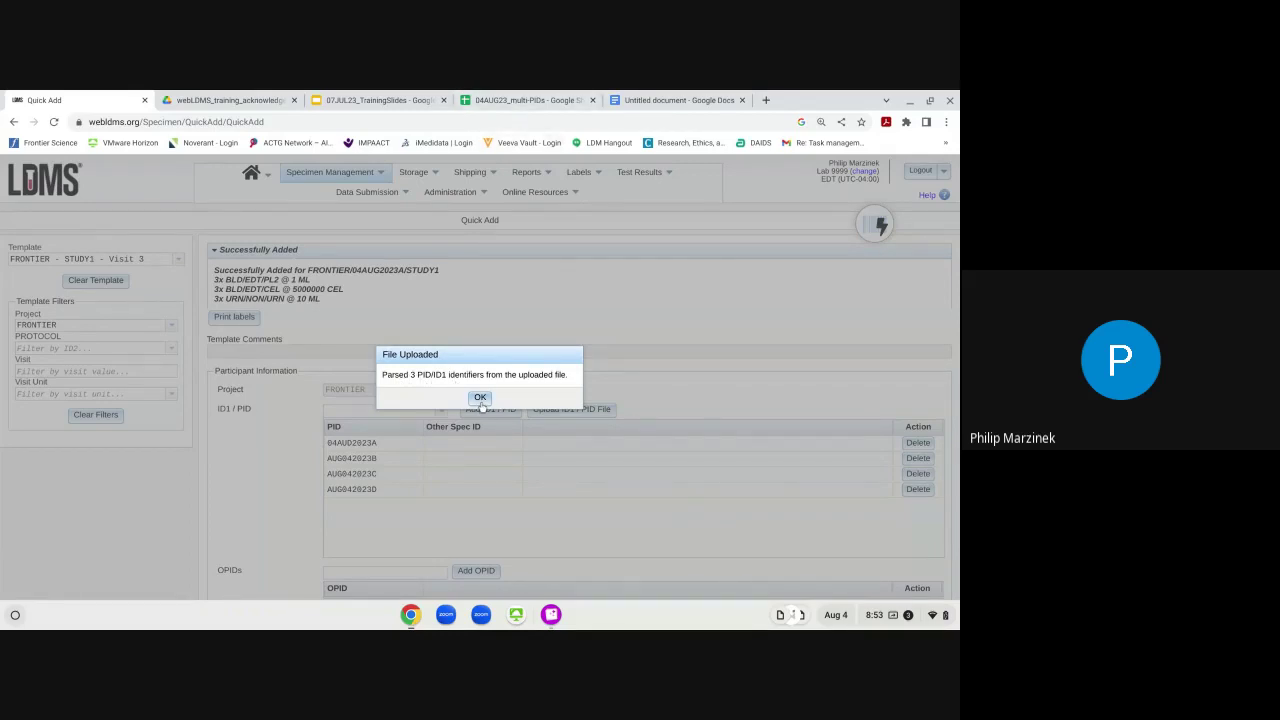
click(480, 397)
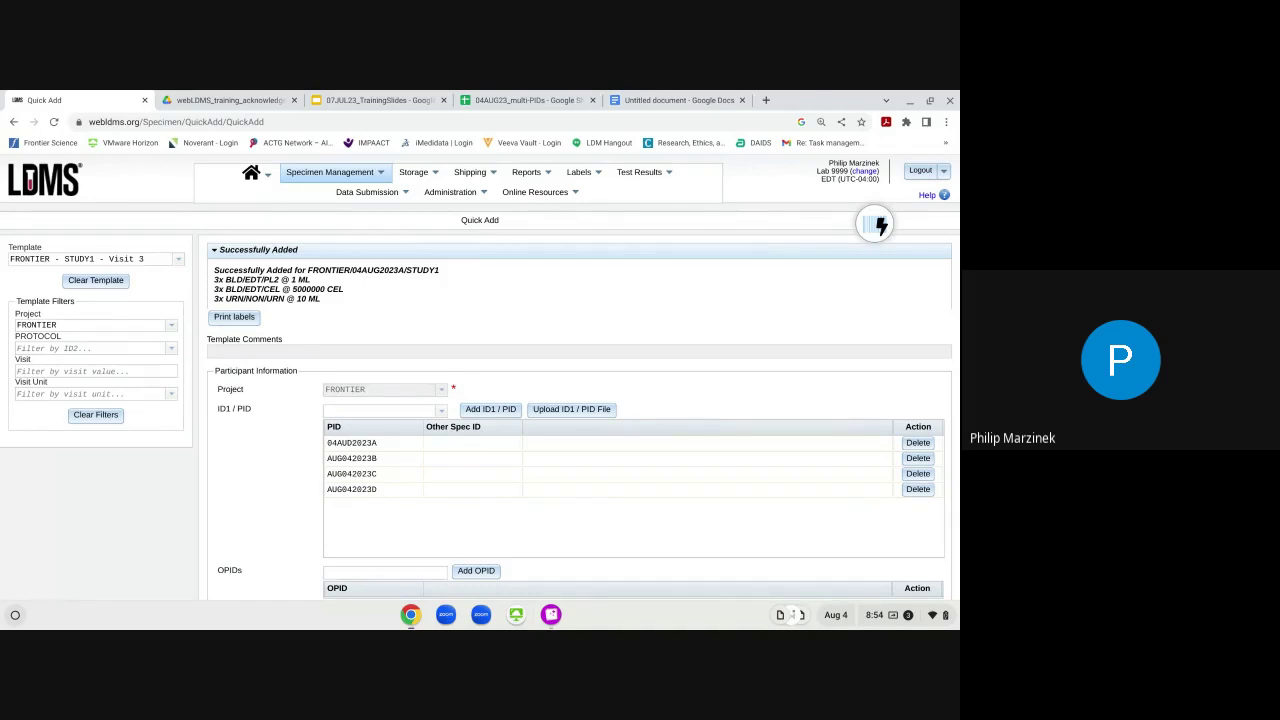
Set ID3 to ARM A, Clinic 1 and collection date 04/Aug/2023, applying it to received dates
scroll(507, 300, down, 5)
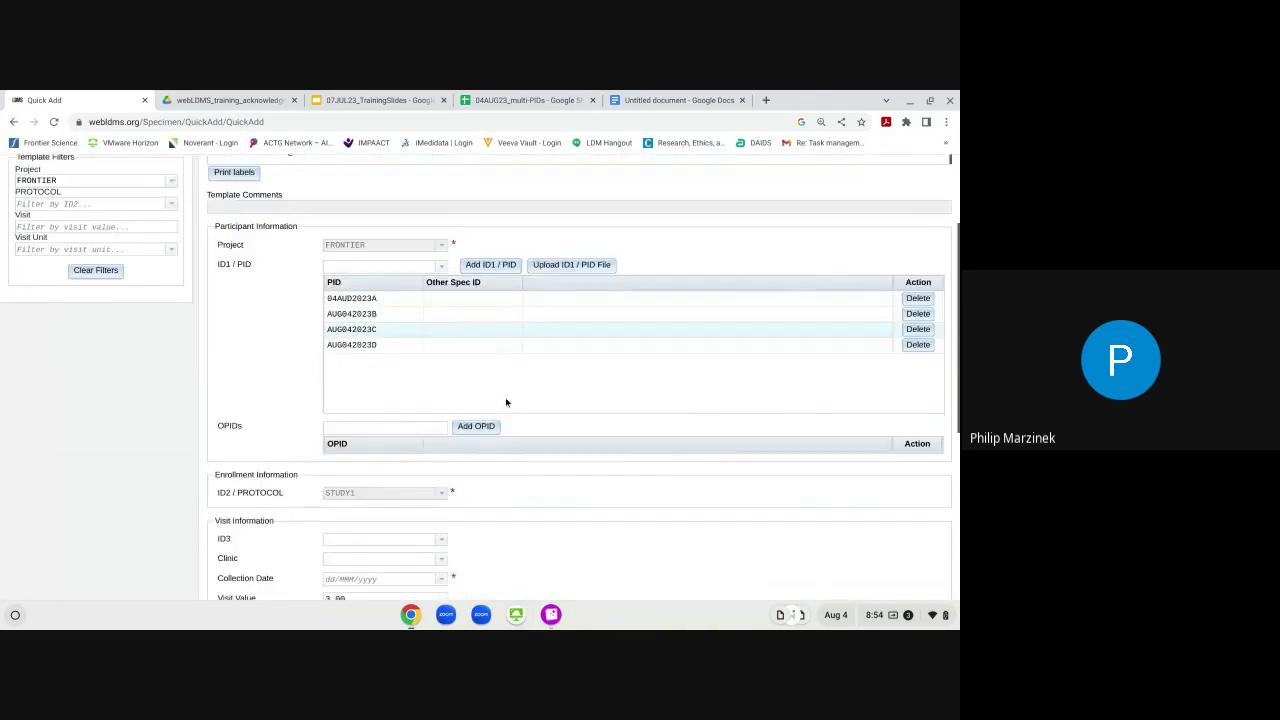
click(440, 453)
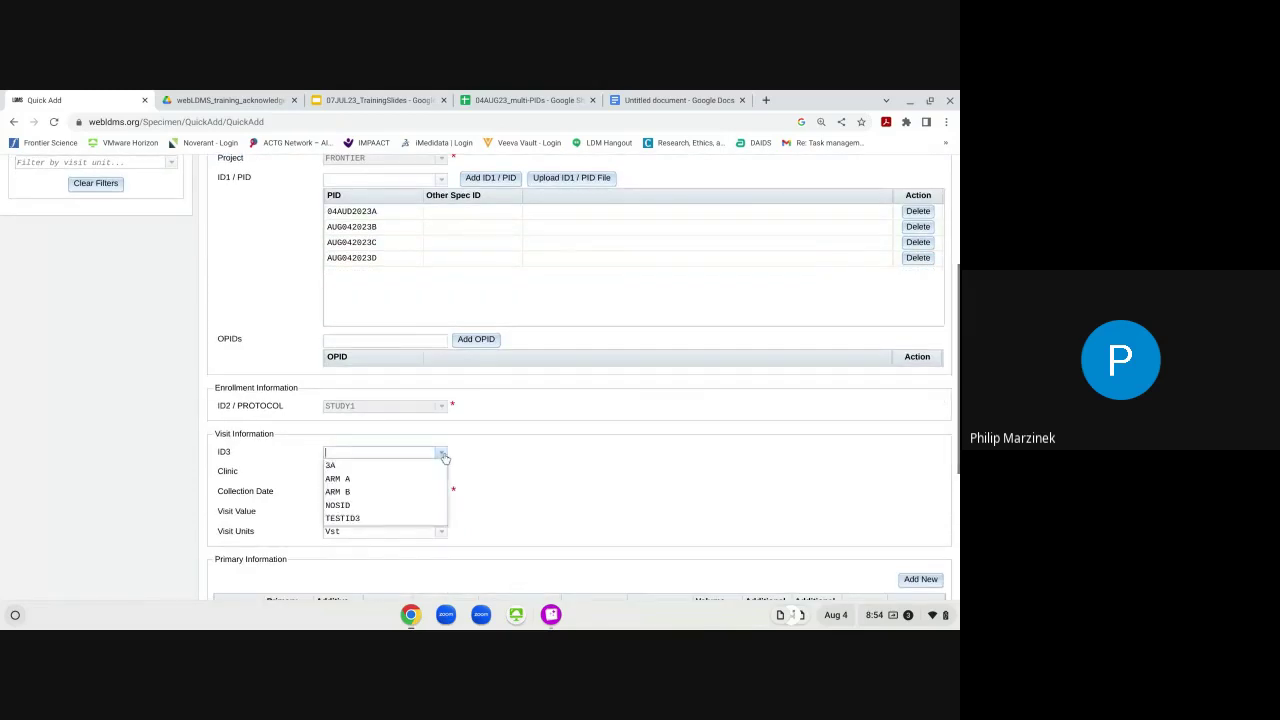
click(370, 479)
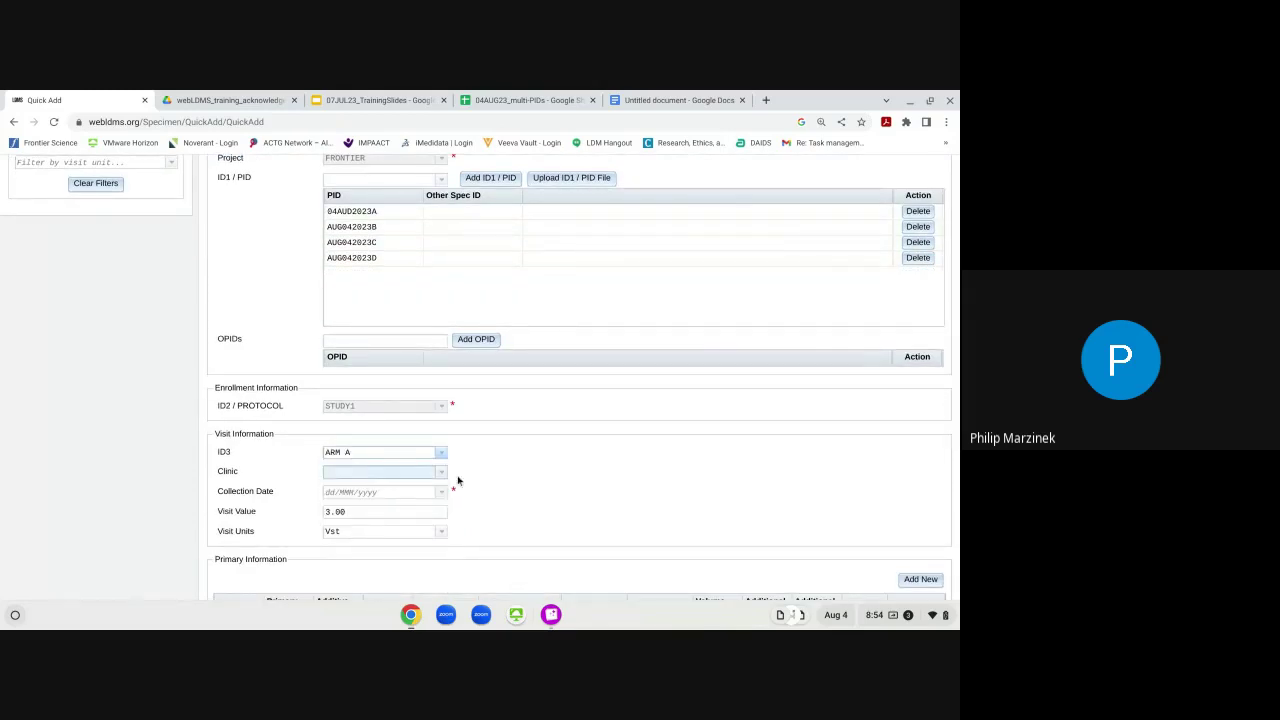
click(441, 472)
click(343, 163)
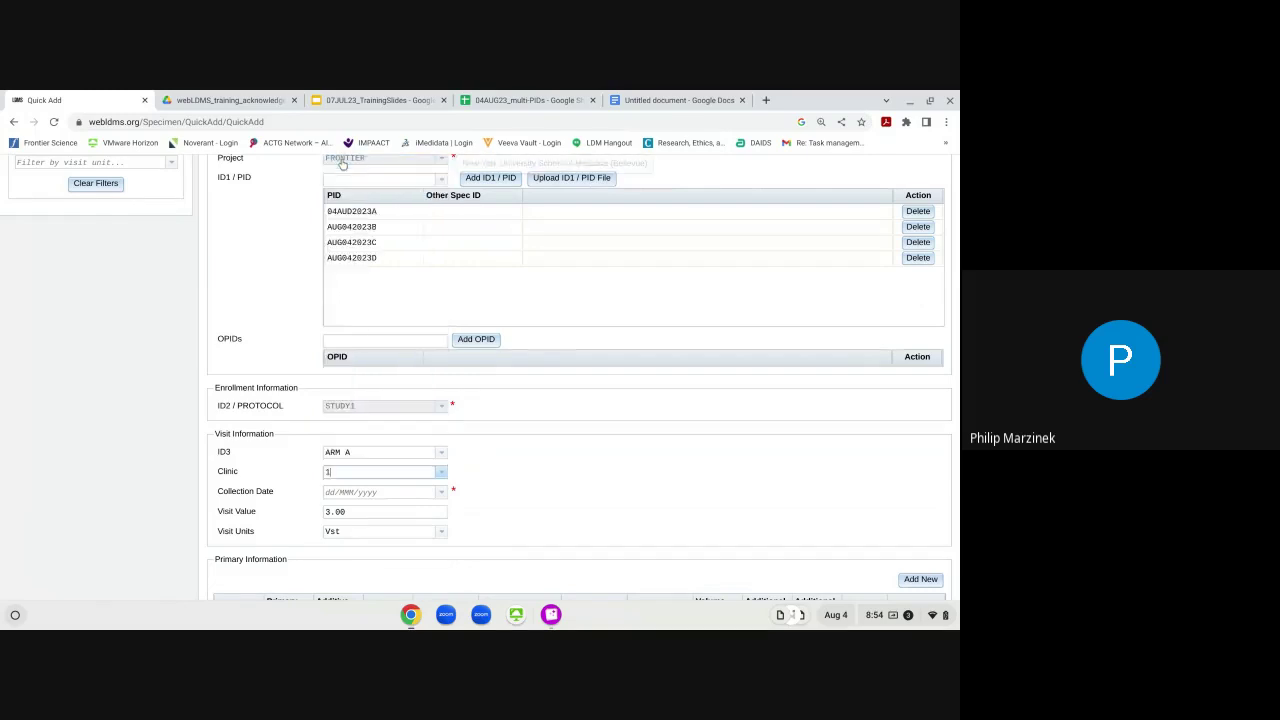
click(441, 494)
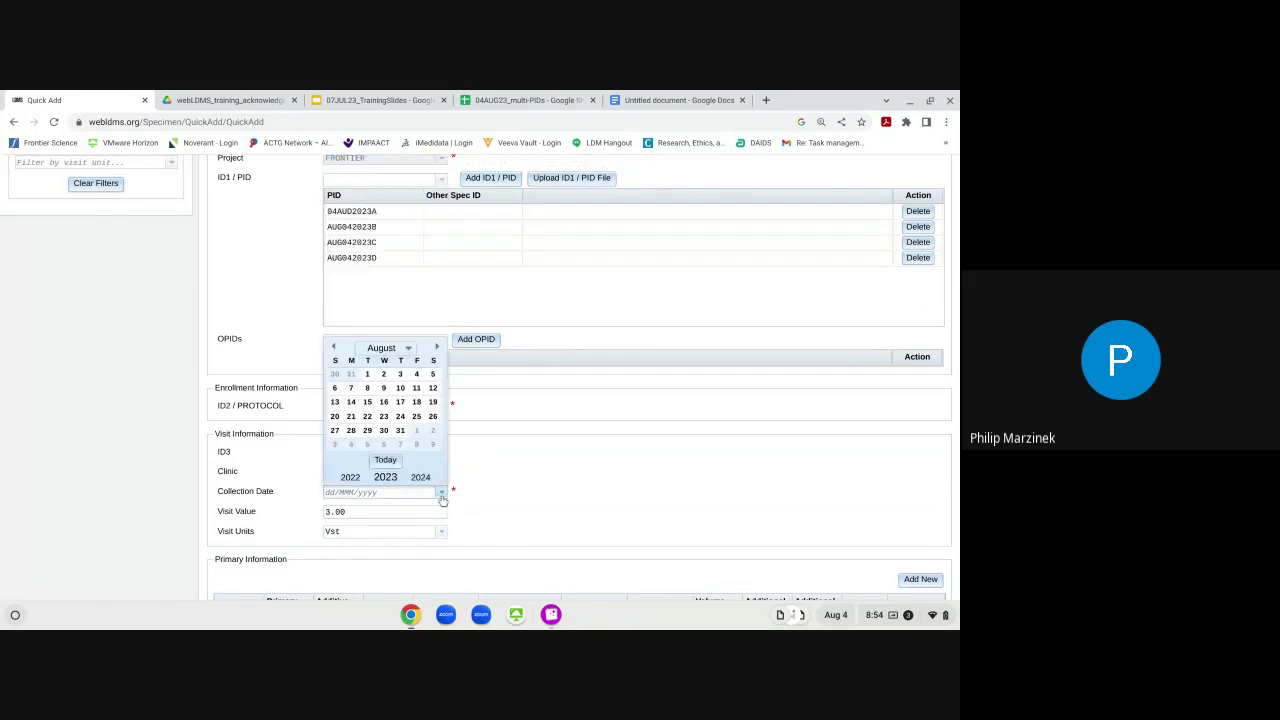
click(394, 465)
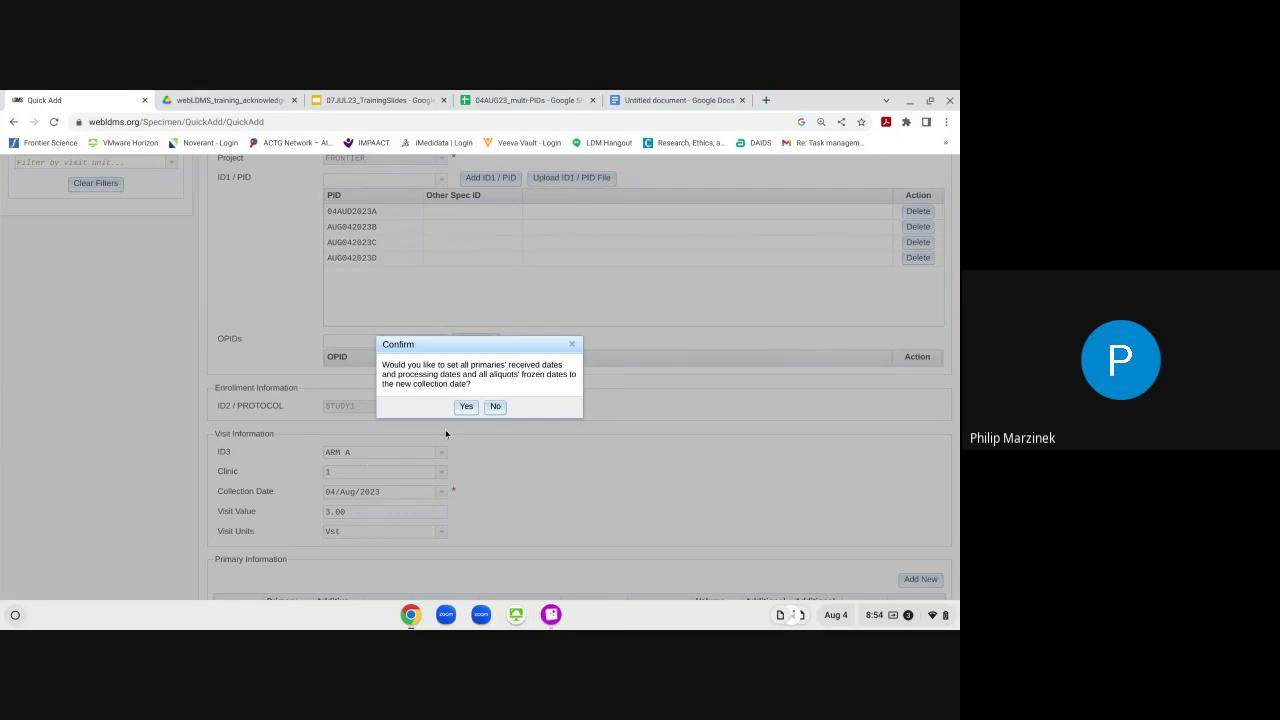
click(466, 406)
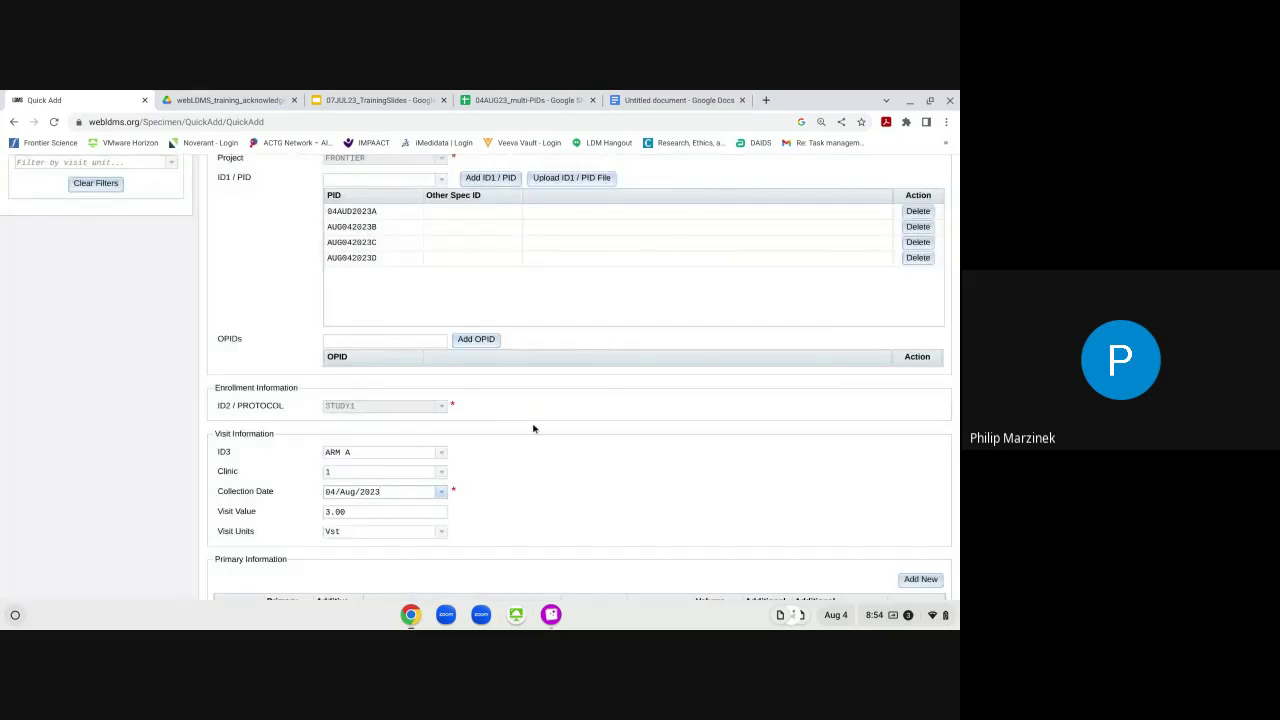
scroll(562, 434, down, 4)
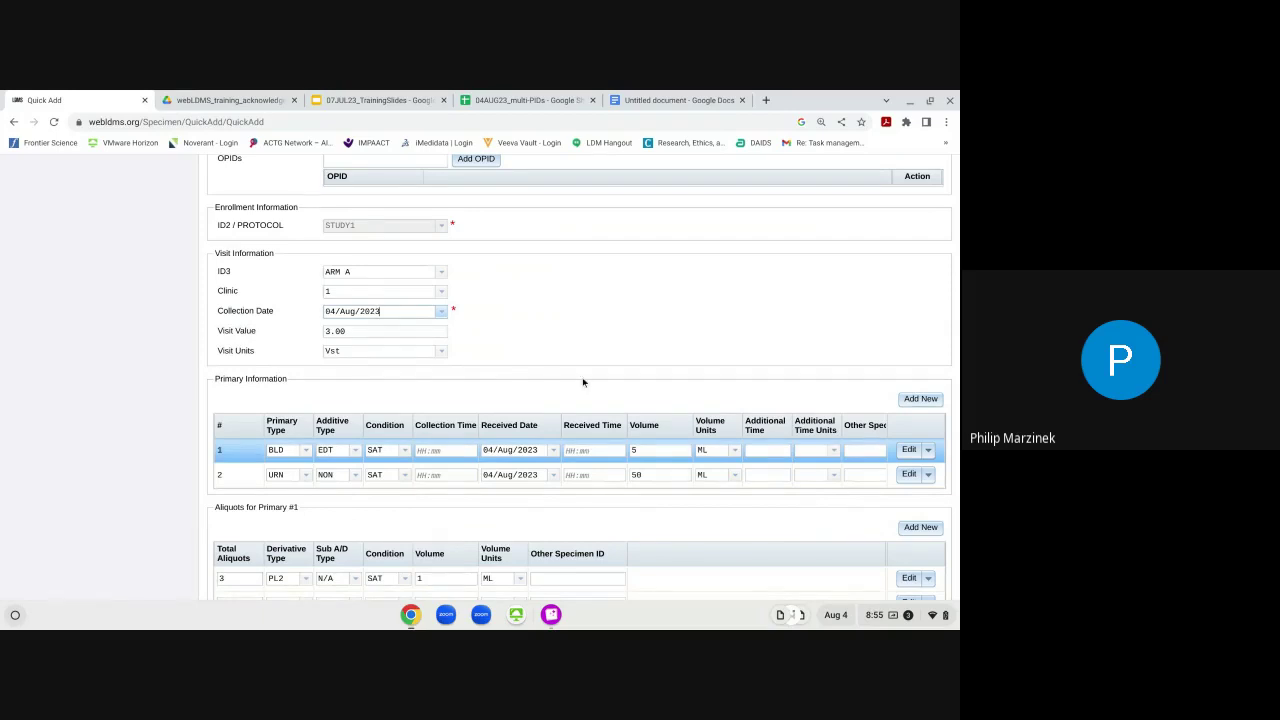
scroll(583, 380, down, 2)
Save the Visit 3 specimens for all four PIDs and review the Successfully Added list
click(577, 560)
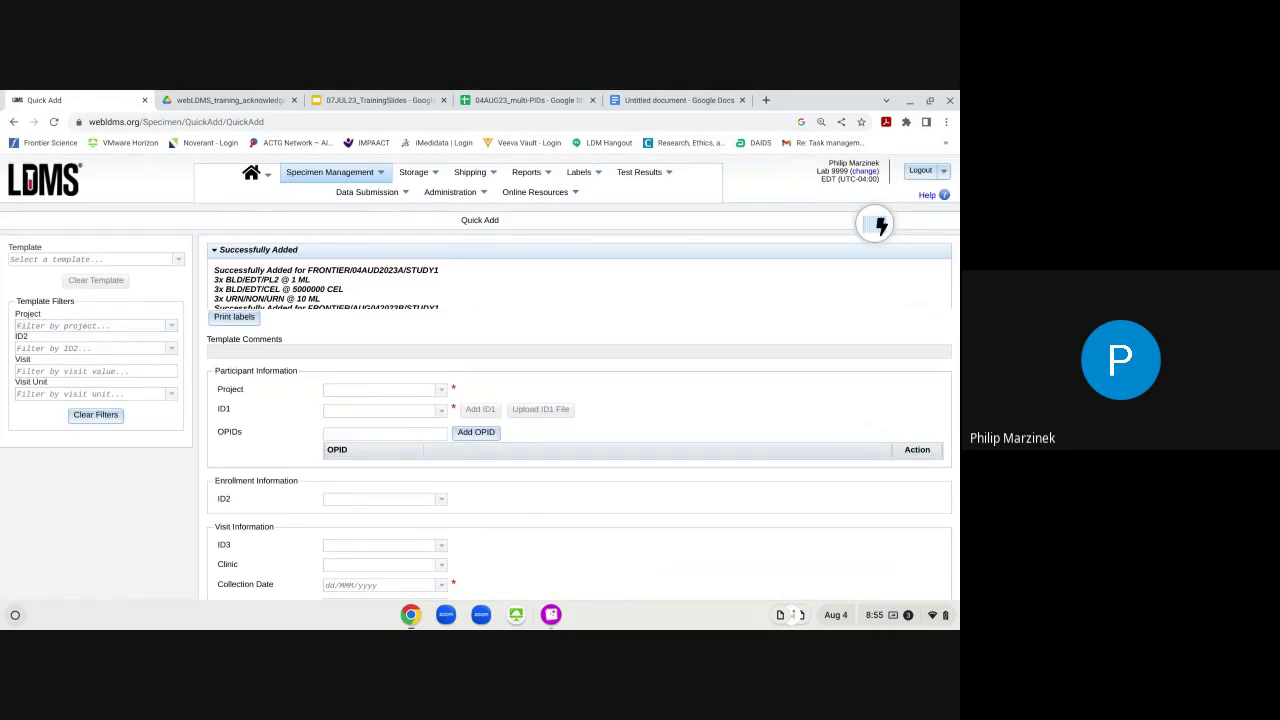
scroll(345, 285, down, 3)
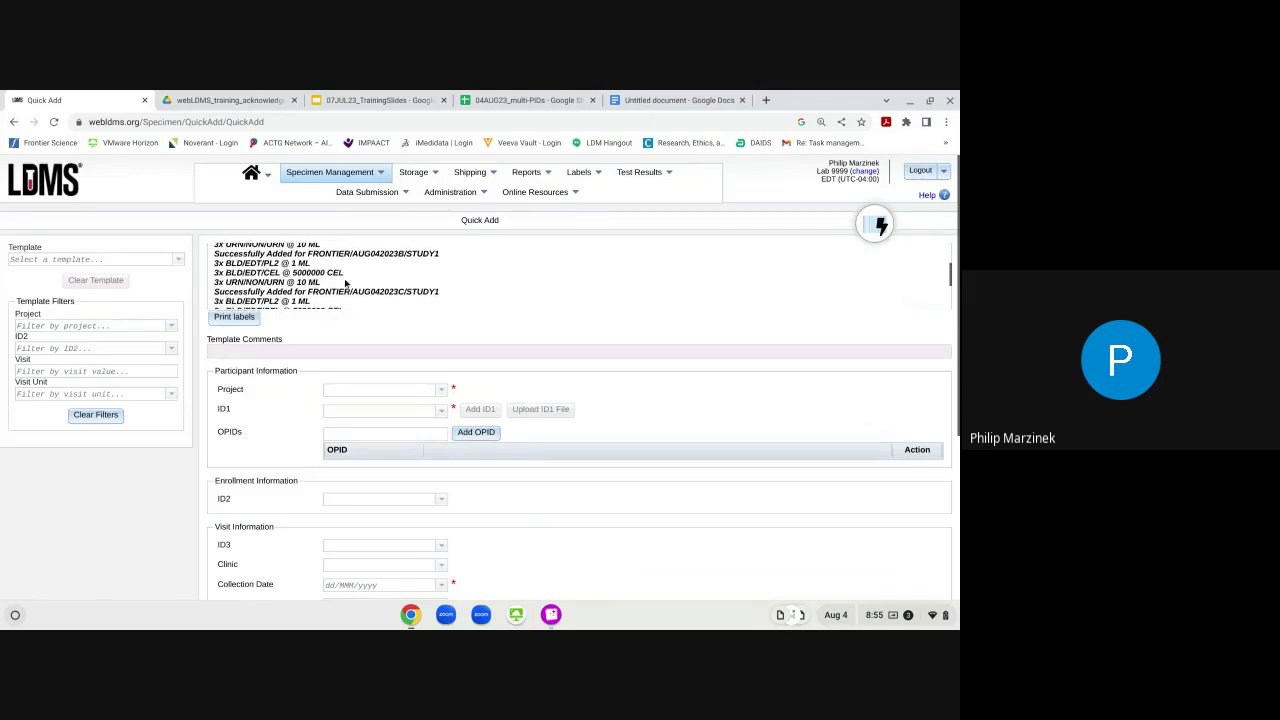
scroll(345, 285, down, 5)
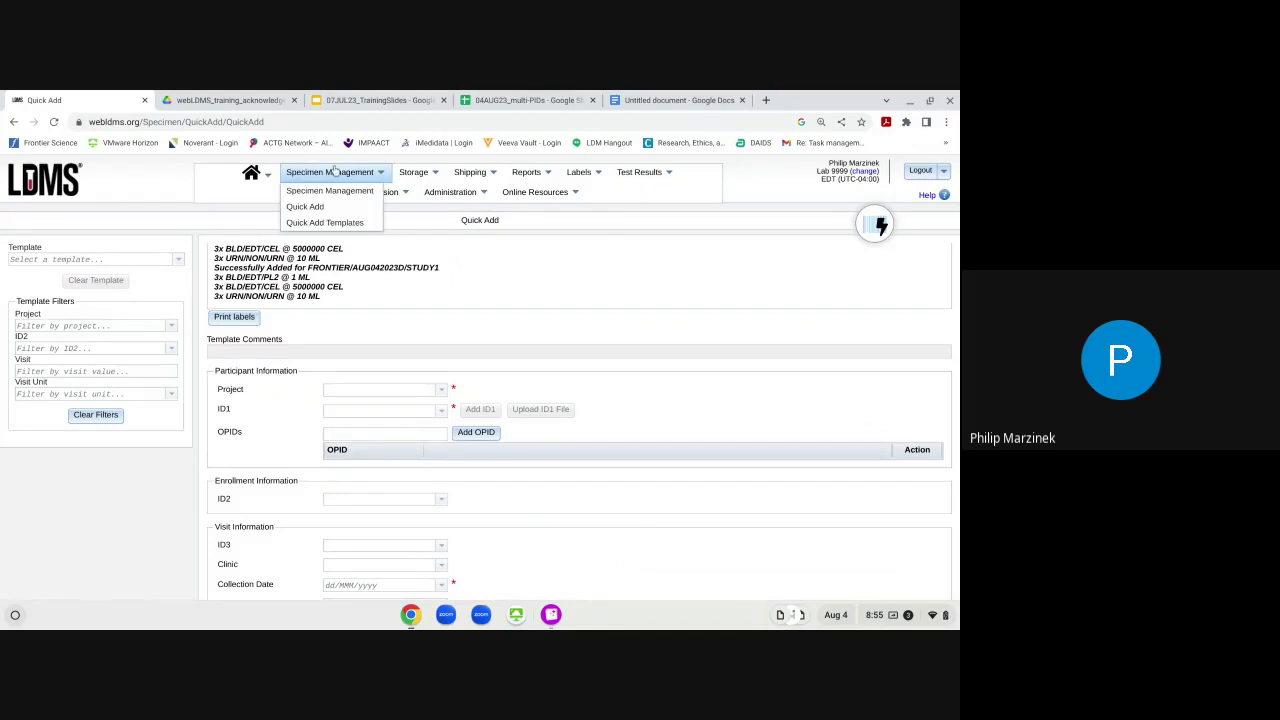
Filter Specimen Management results by collection date 04/Aug/2023
click(332, 190)
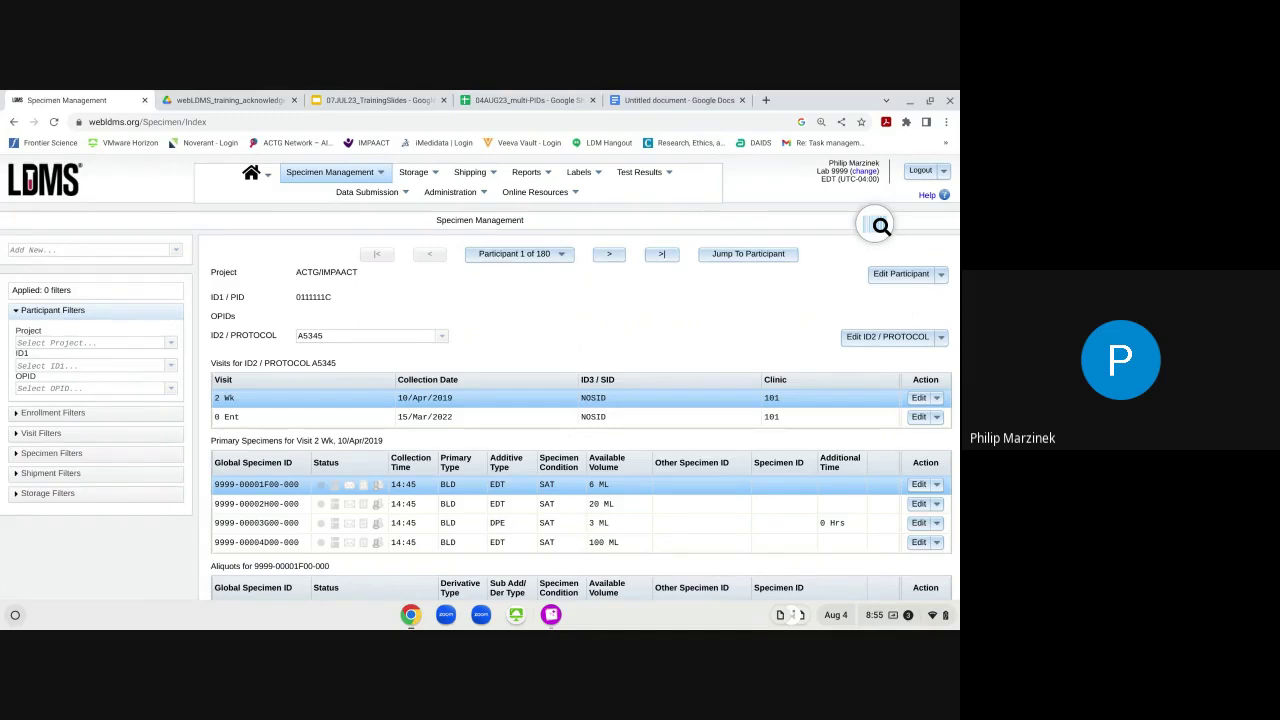
mouse_move(330, 178)
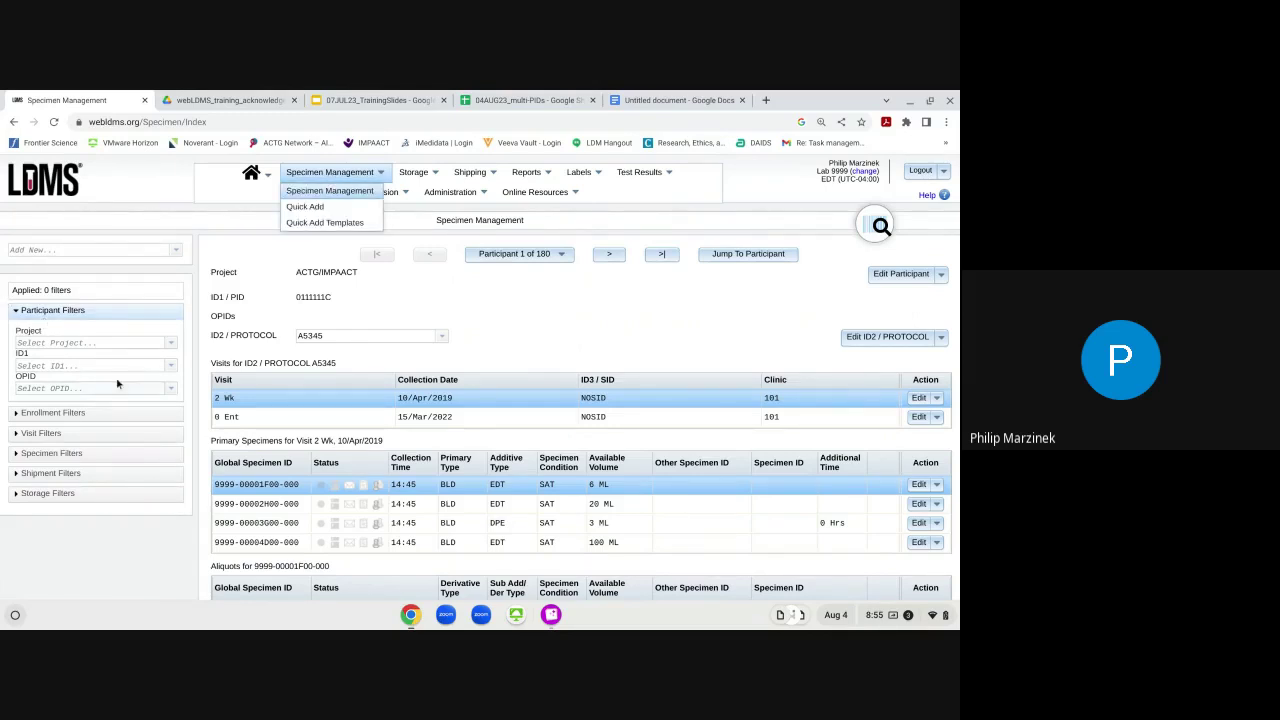
click(80, 440)
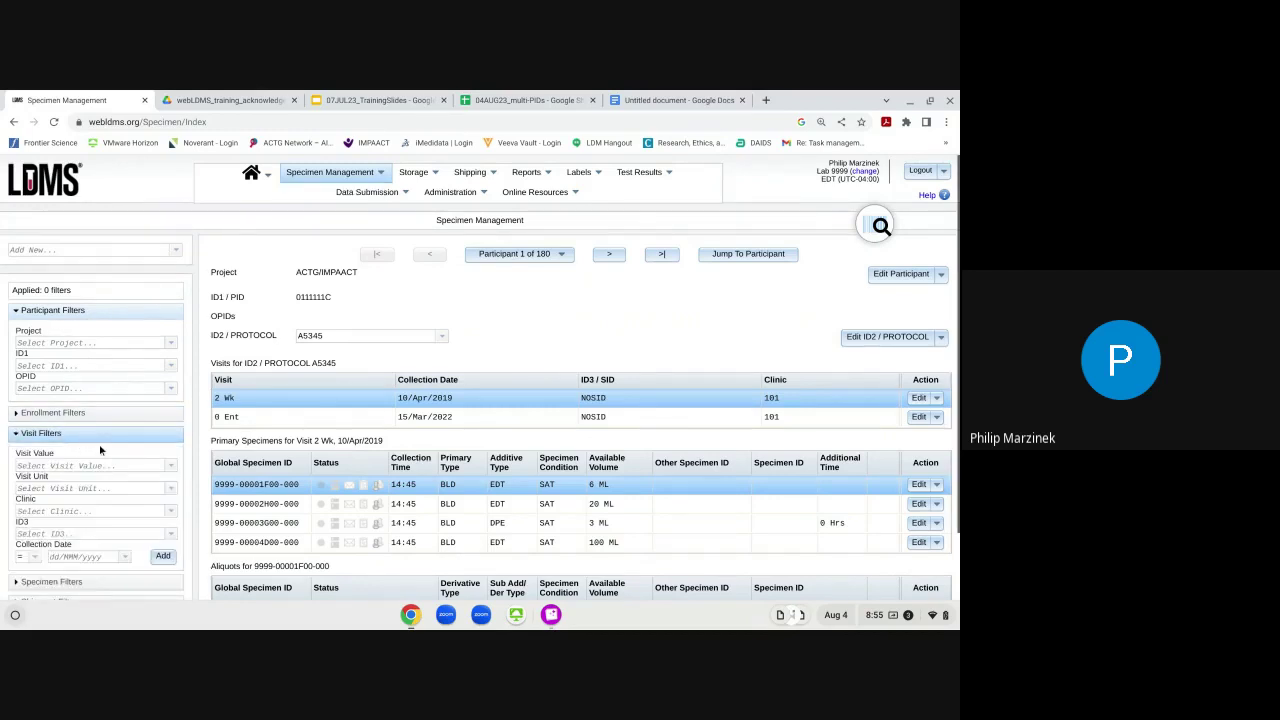
scroll(104, 451, down, 1)
click(90, 549)
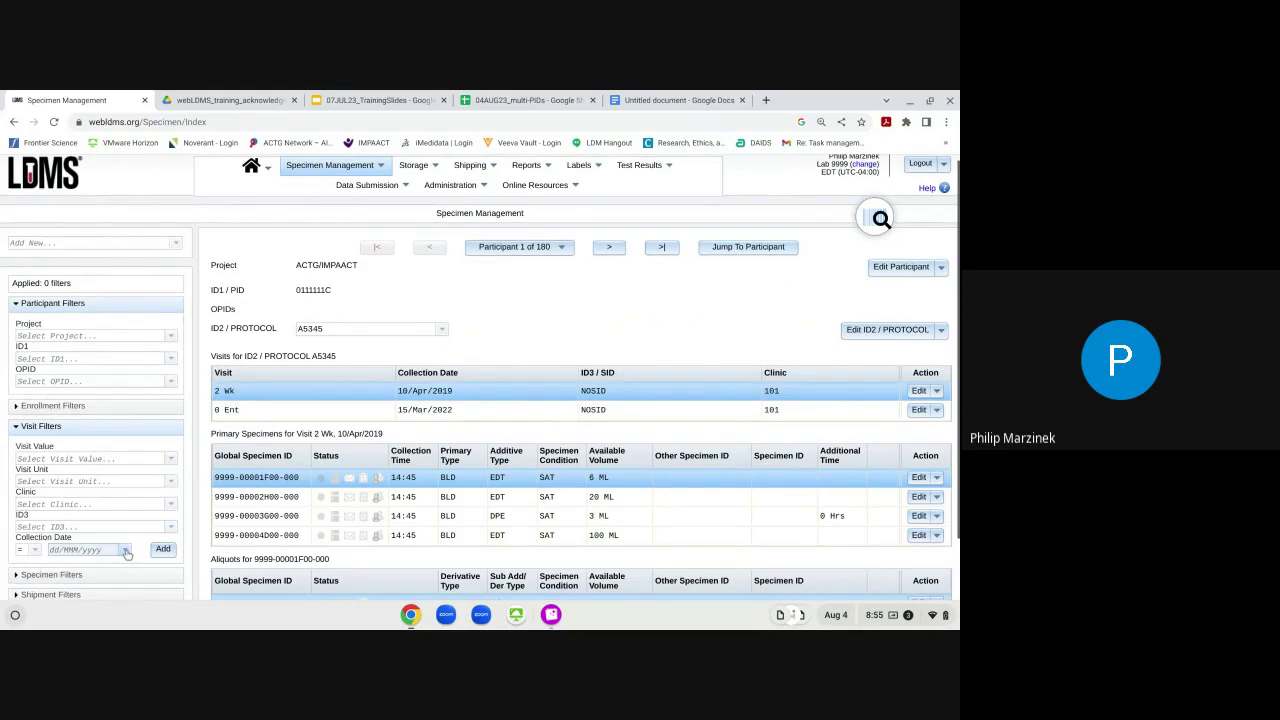
click(157, 545)
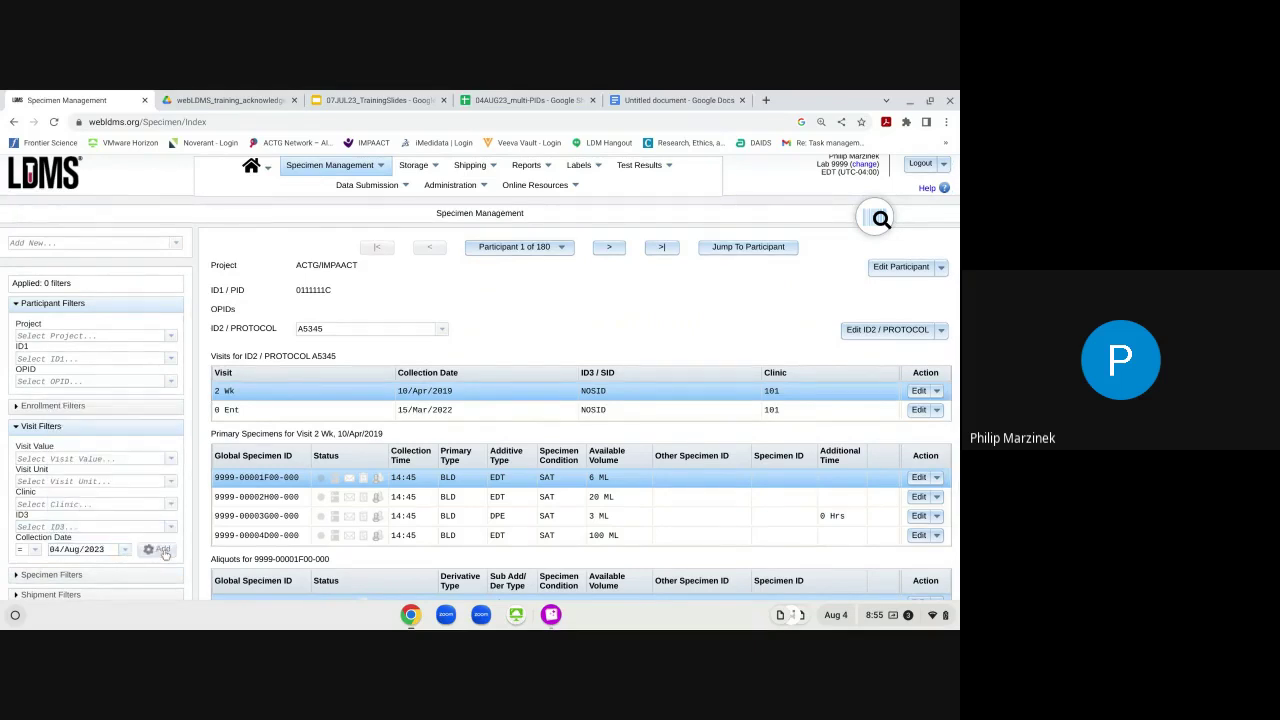
click(163, 549)
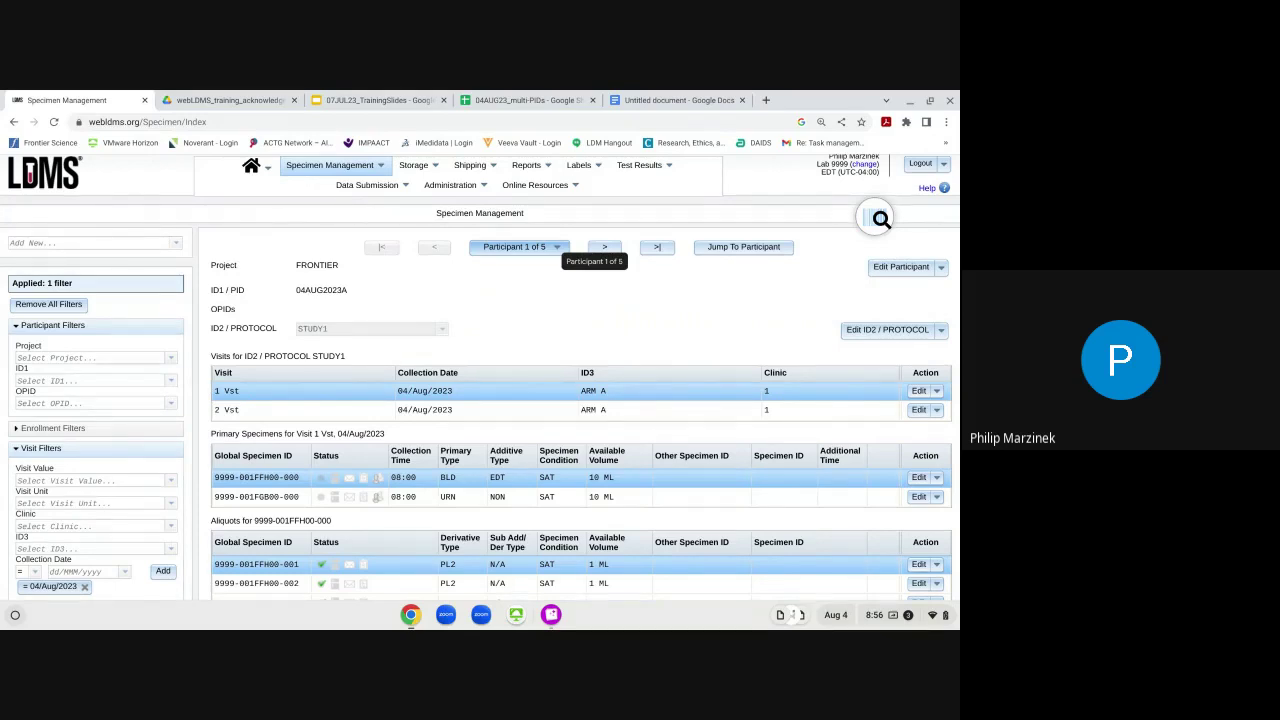
Browse the five filtered participants with the slider, next and participant-choice controls
scroll(541, 270, down, 2)
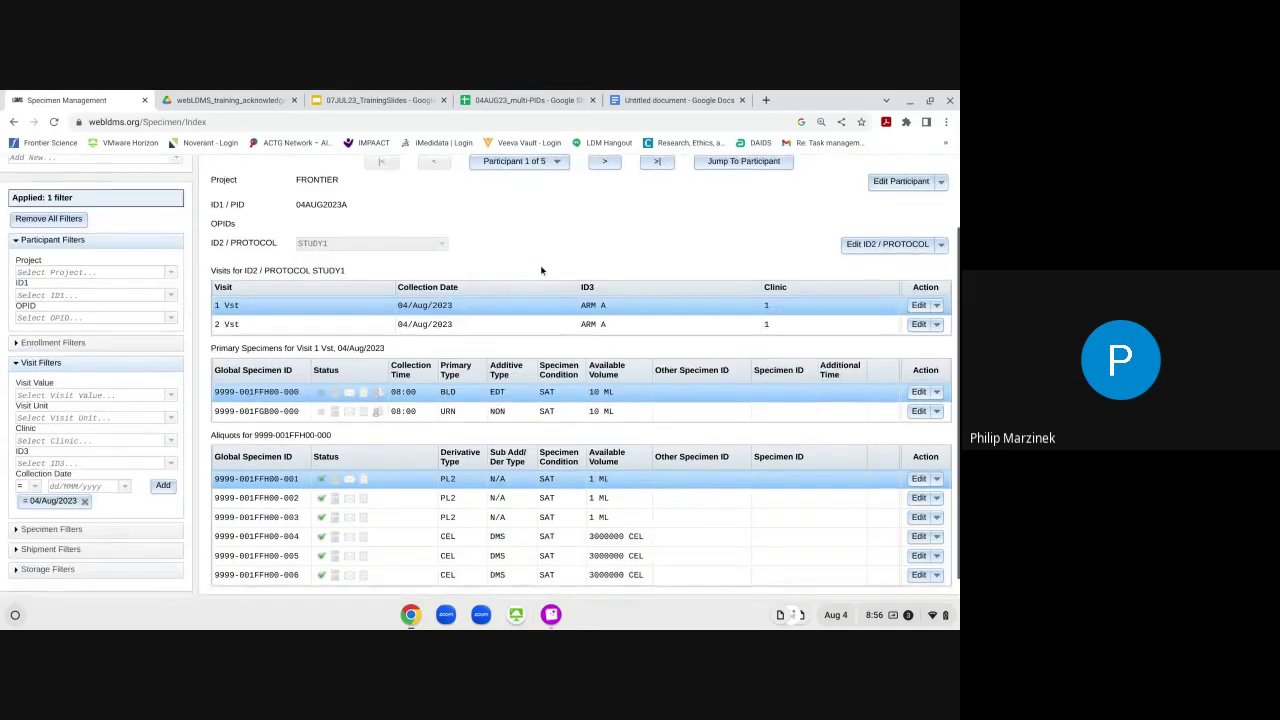
scroll(541, 270, up, 2)
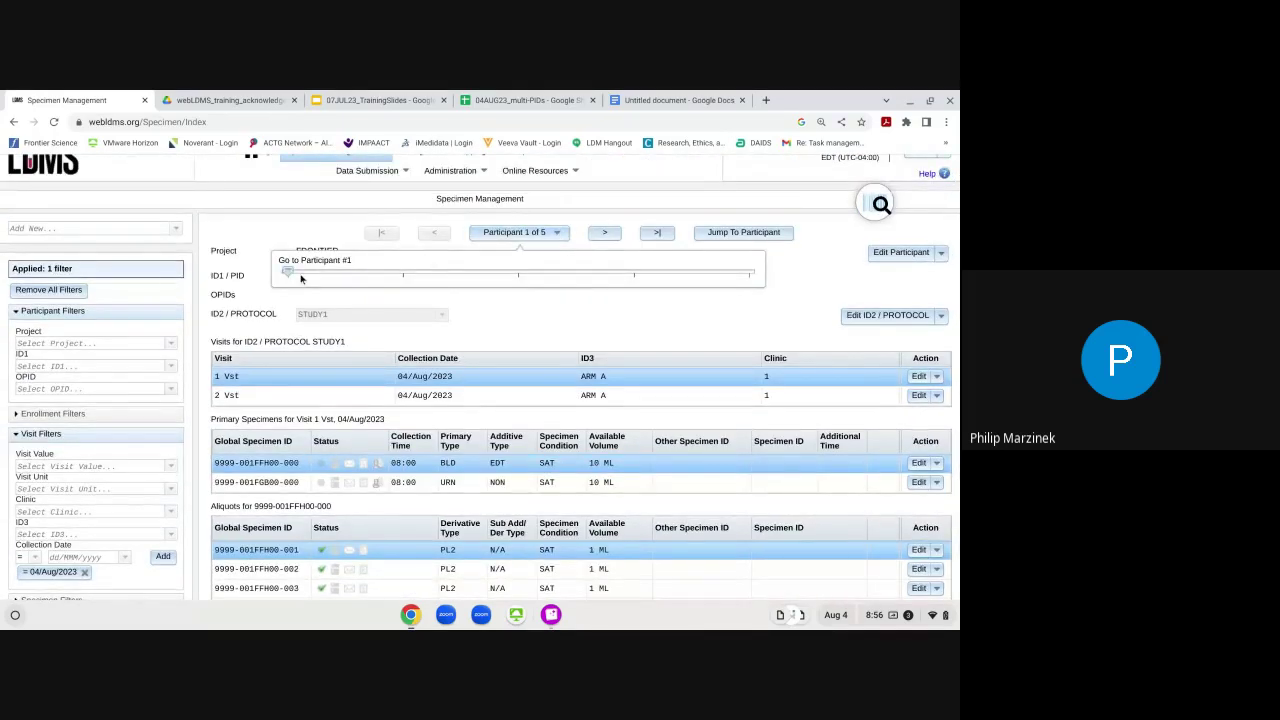
drag(300, 279, 498, 278)
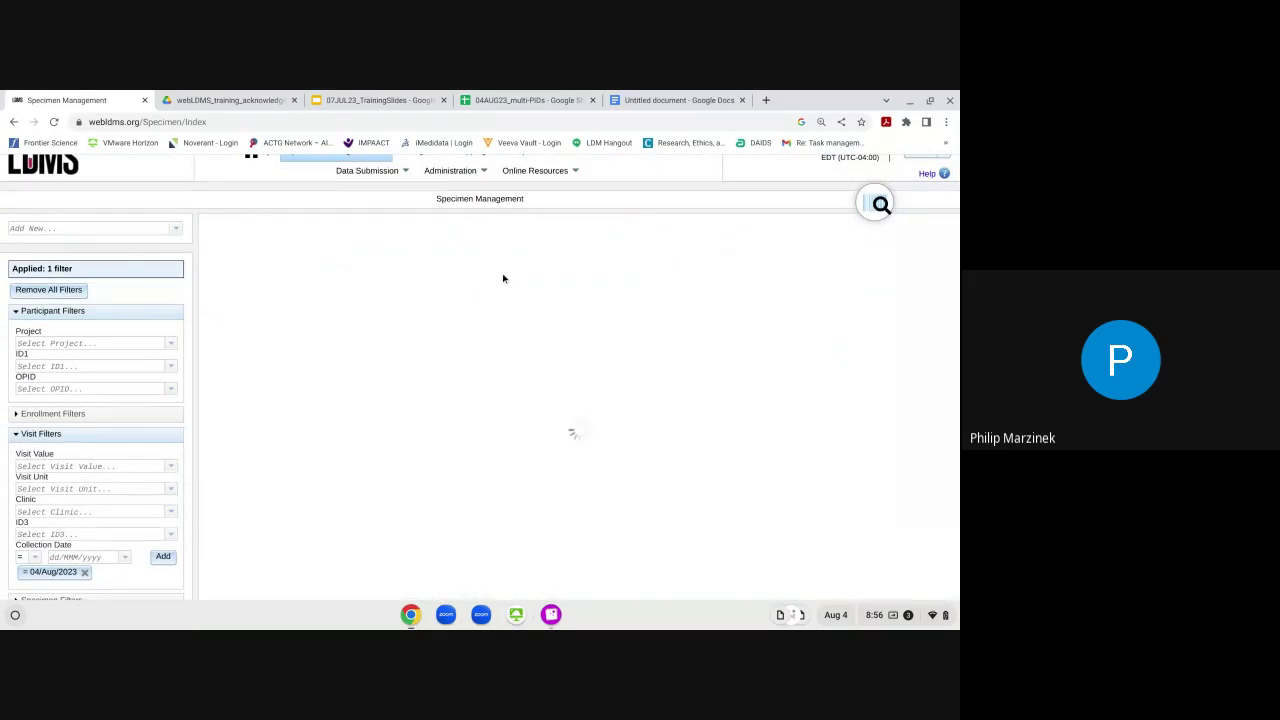
scroll(611, 306, down, 2)
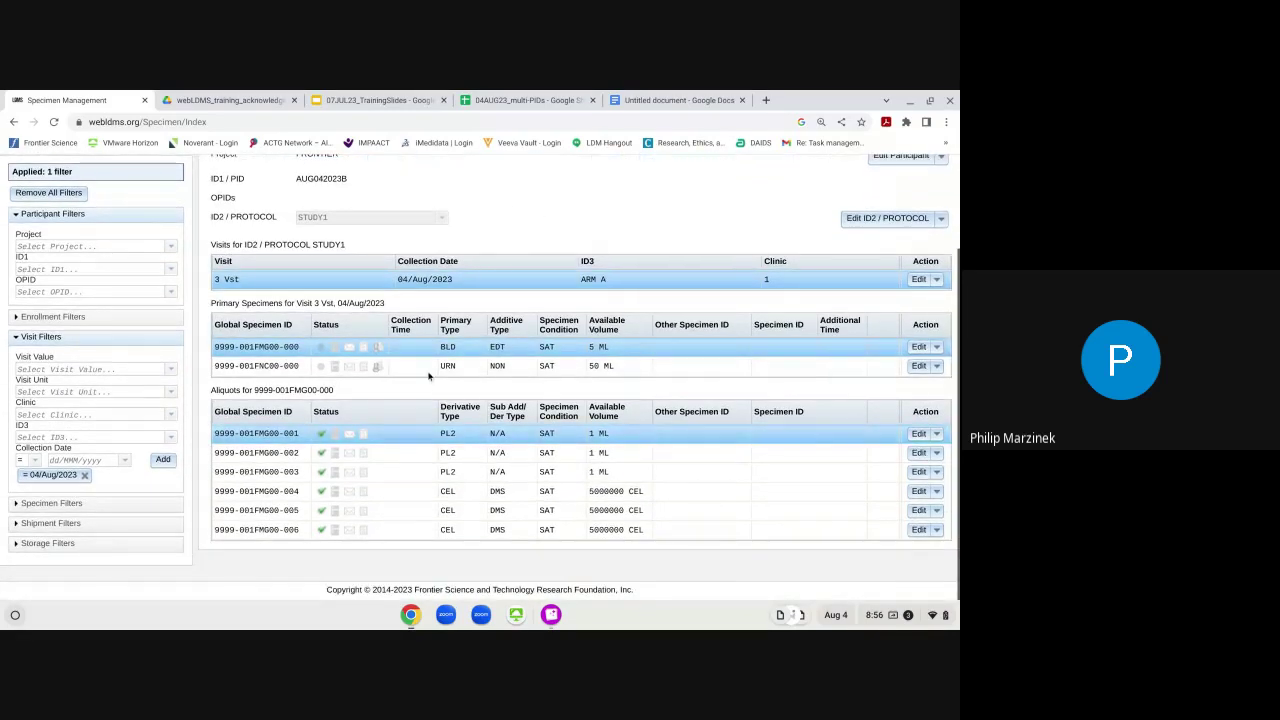
scroll(560, 320, up, 3)
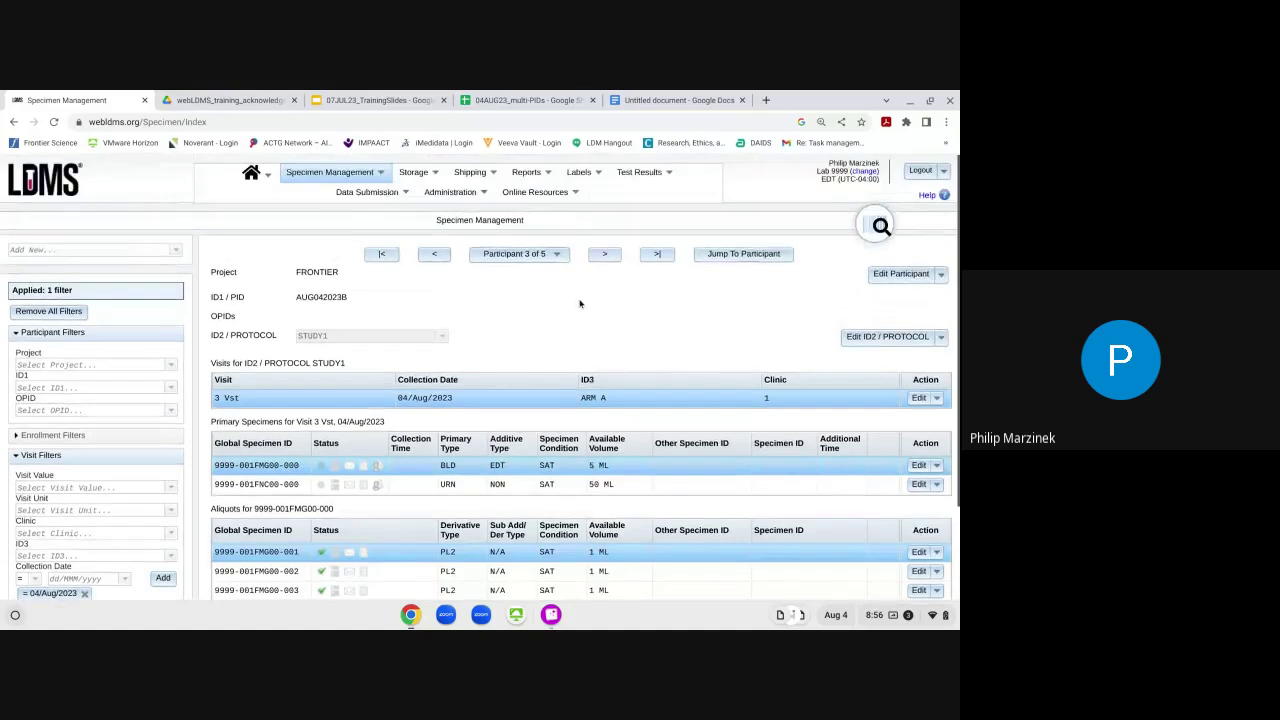
click(605, 253)
scroll(505, 378, down, 2)
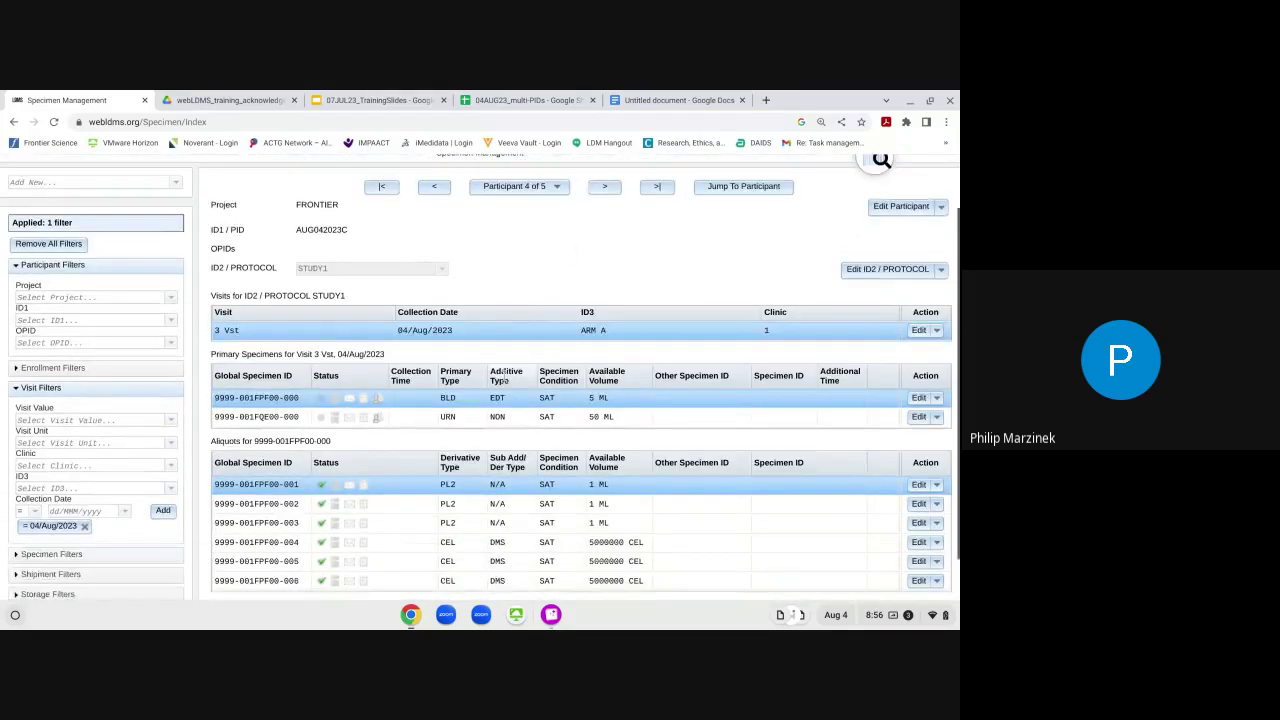
scroll(560, 320, up, 2)
click(603, 257)
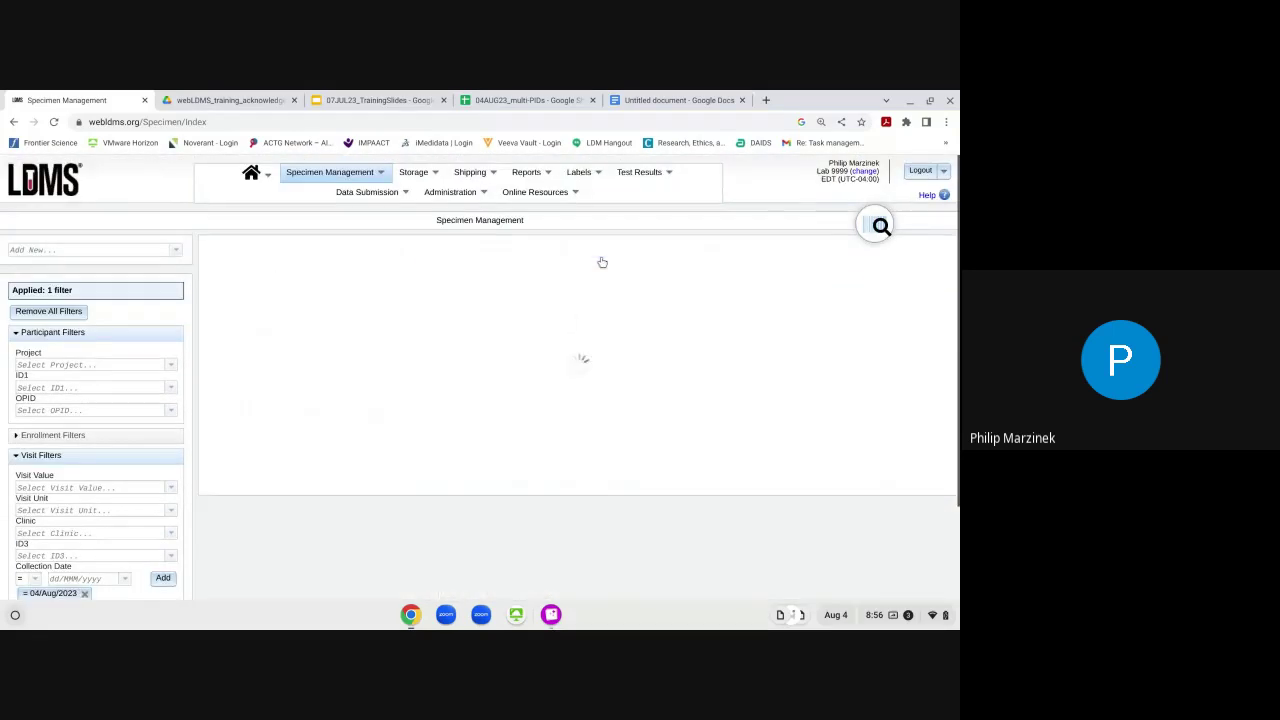
scroll(440, 224, down, 1)
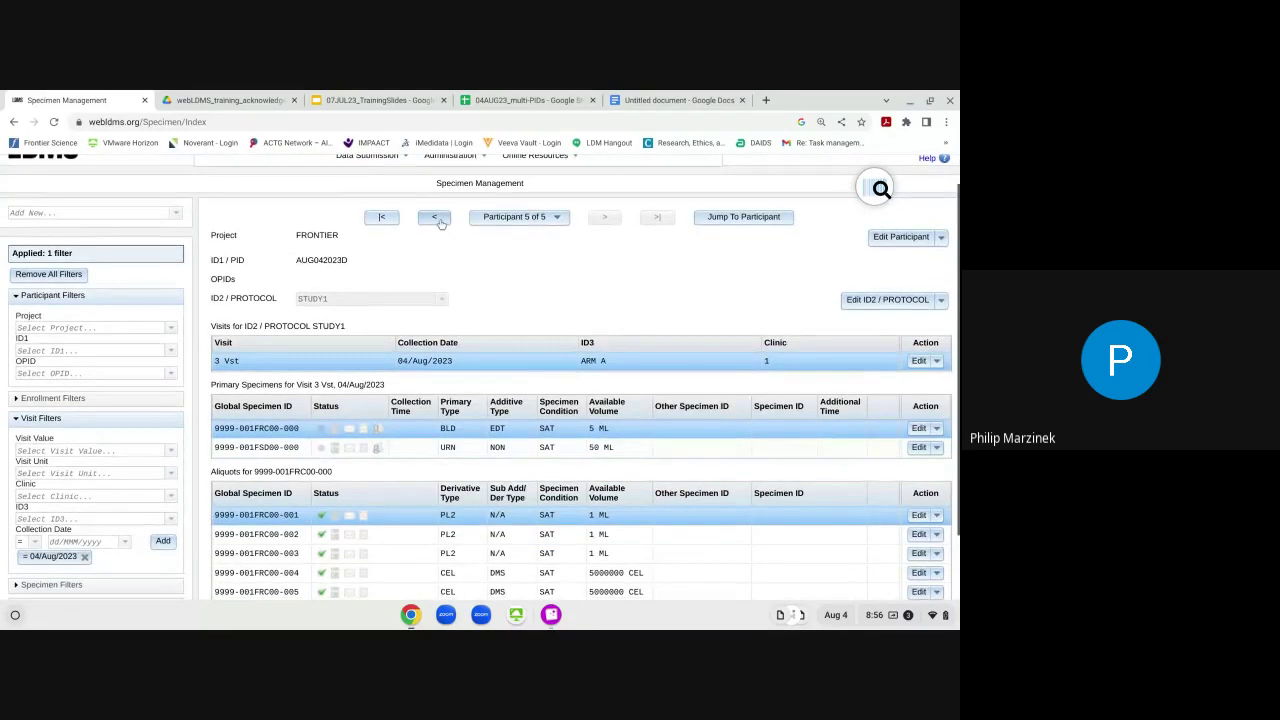
click(512, 220)
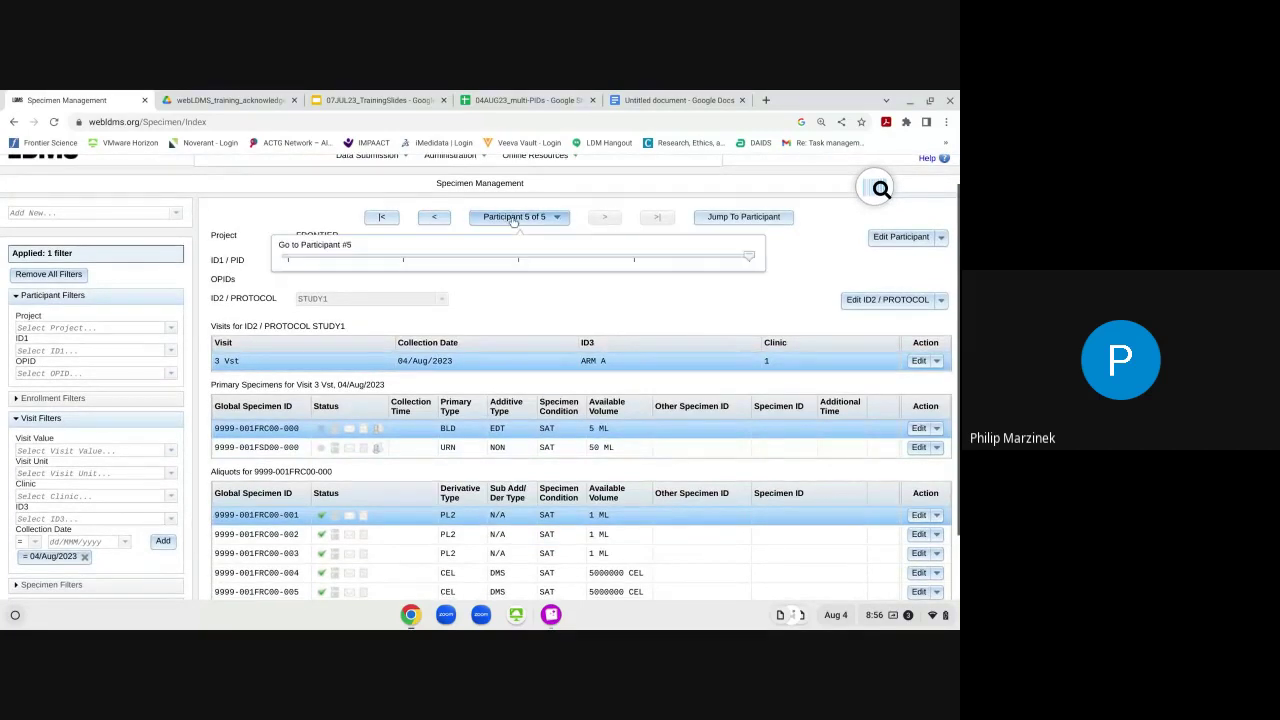
click(388, 259)
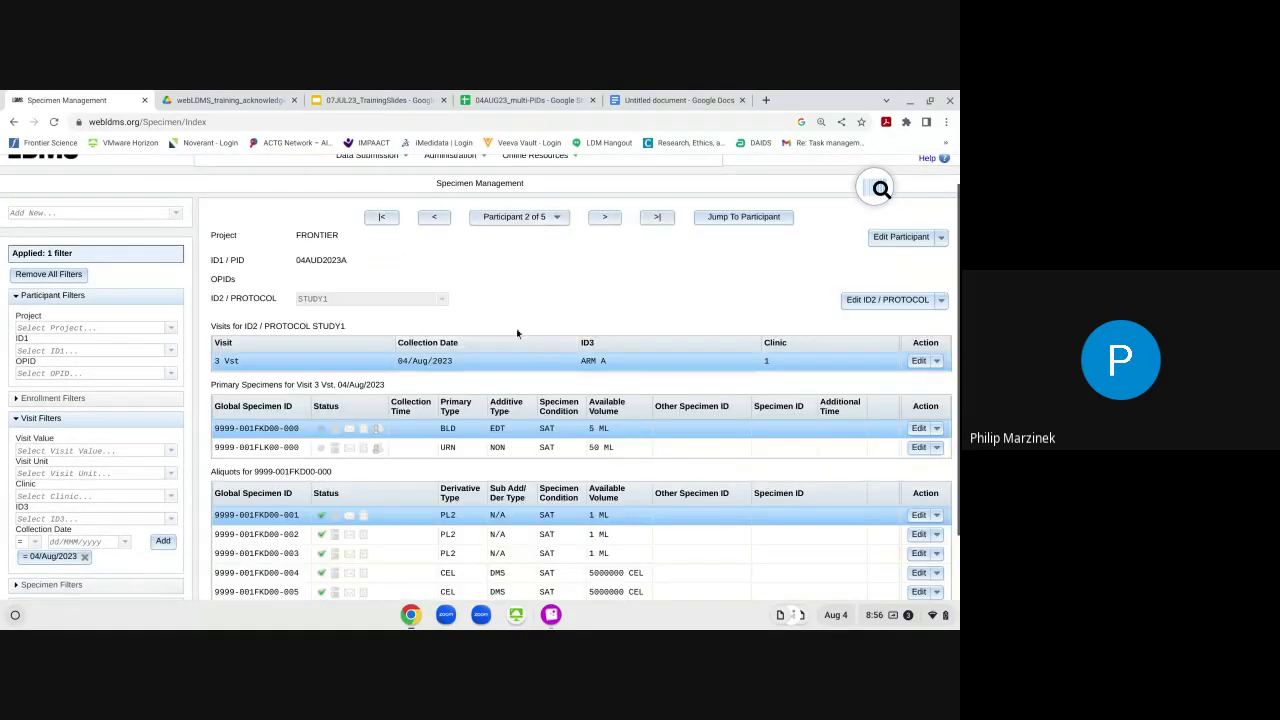
scroll(505, 330, down, 2)
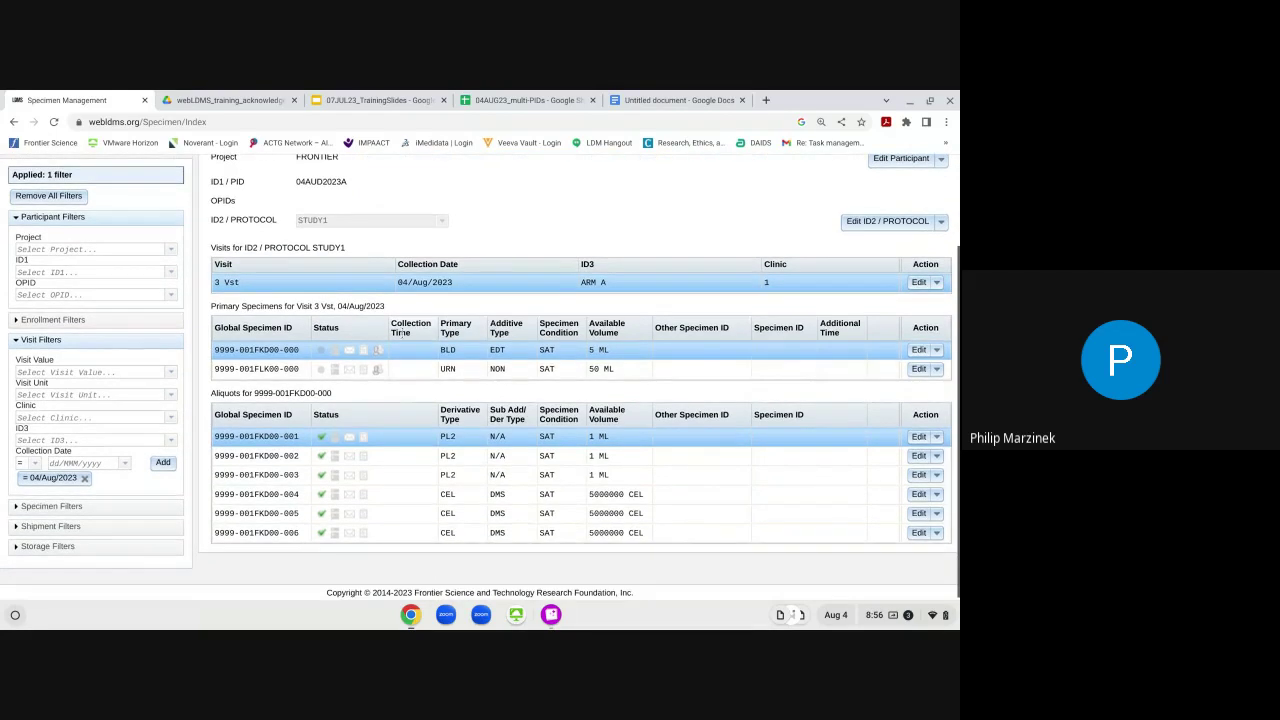
scroll(395, 345, up, 3)
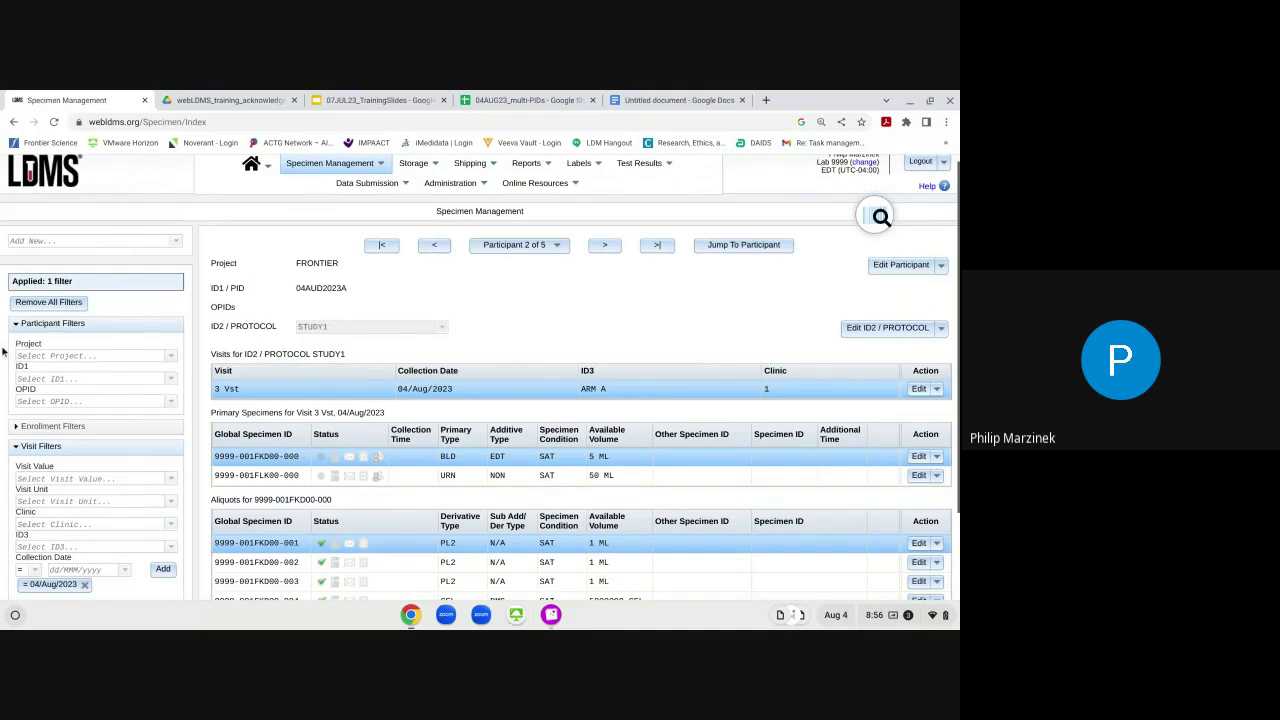
Return to the first participant and list aliquots of visit 2 urine specimen 9999-001FJJ00-000
click(431, 248)
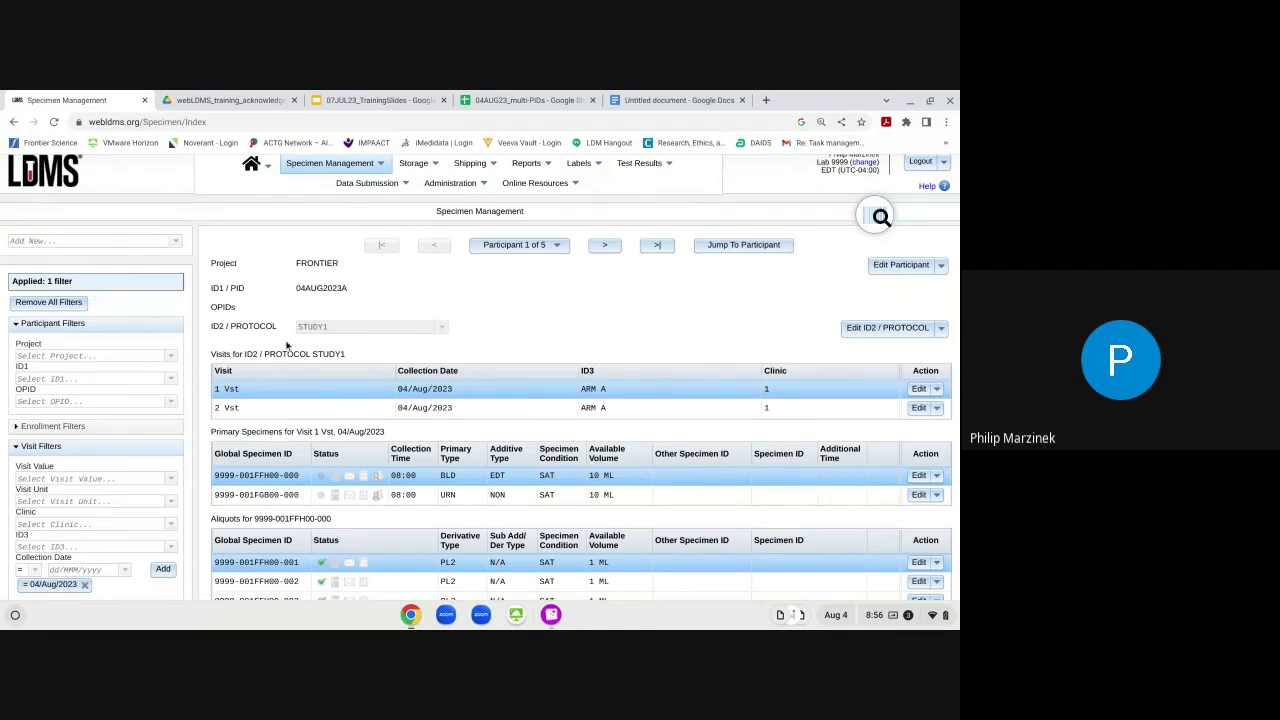
click(284, 408)
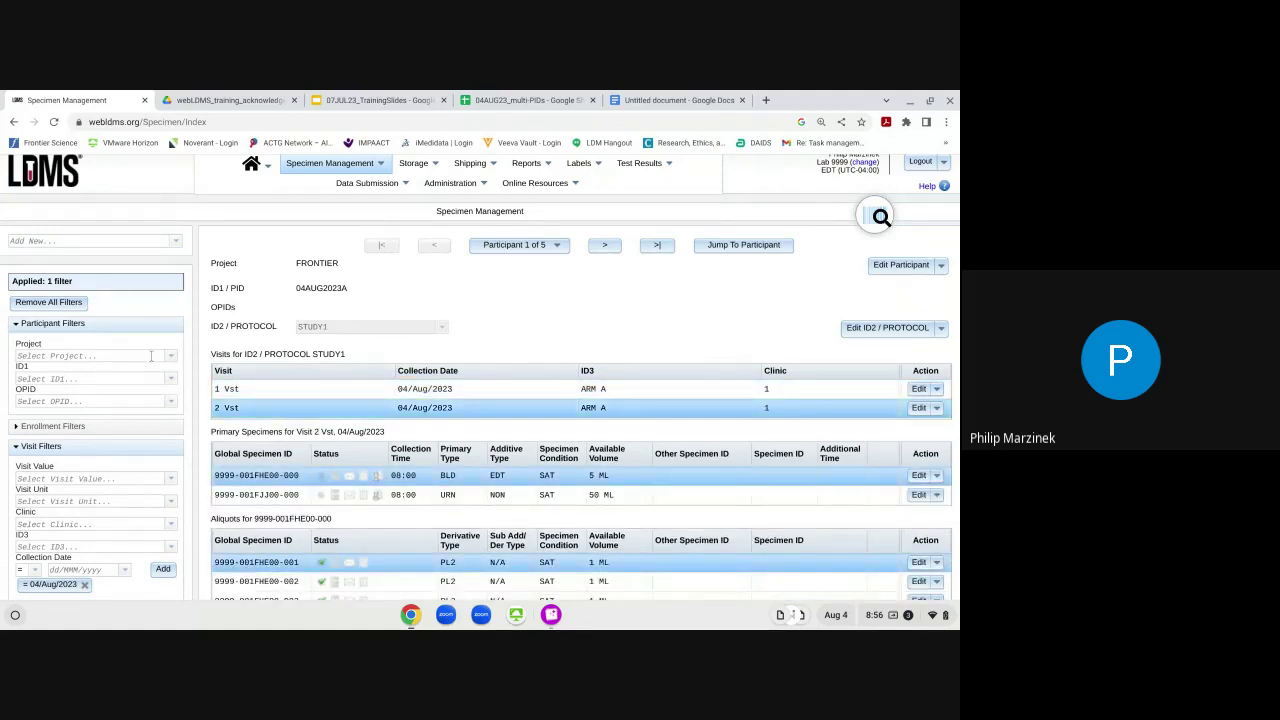
scroll(429, 403, down, 2)
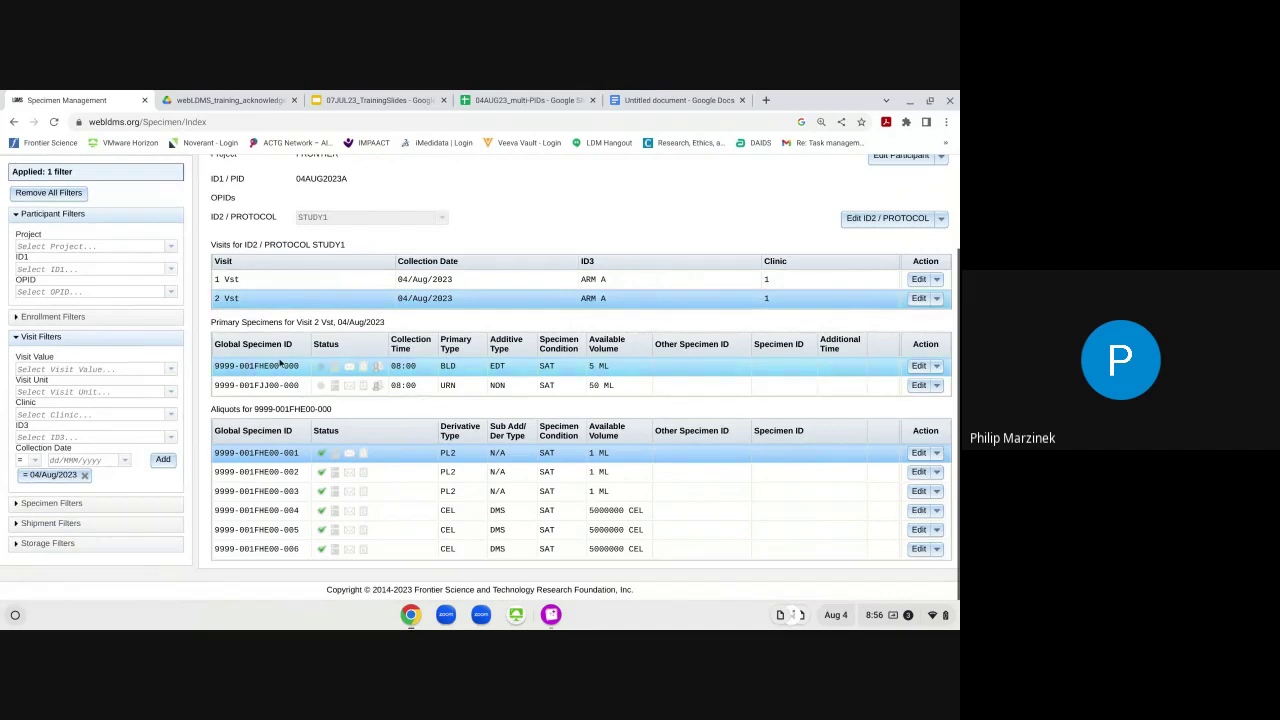
click(250, 386)
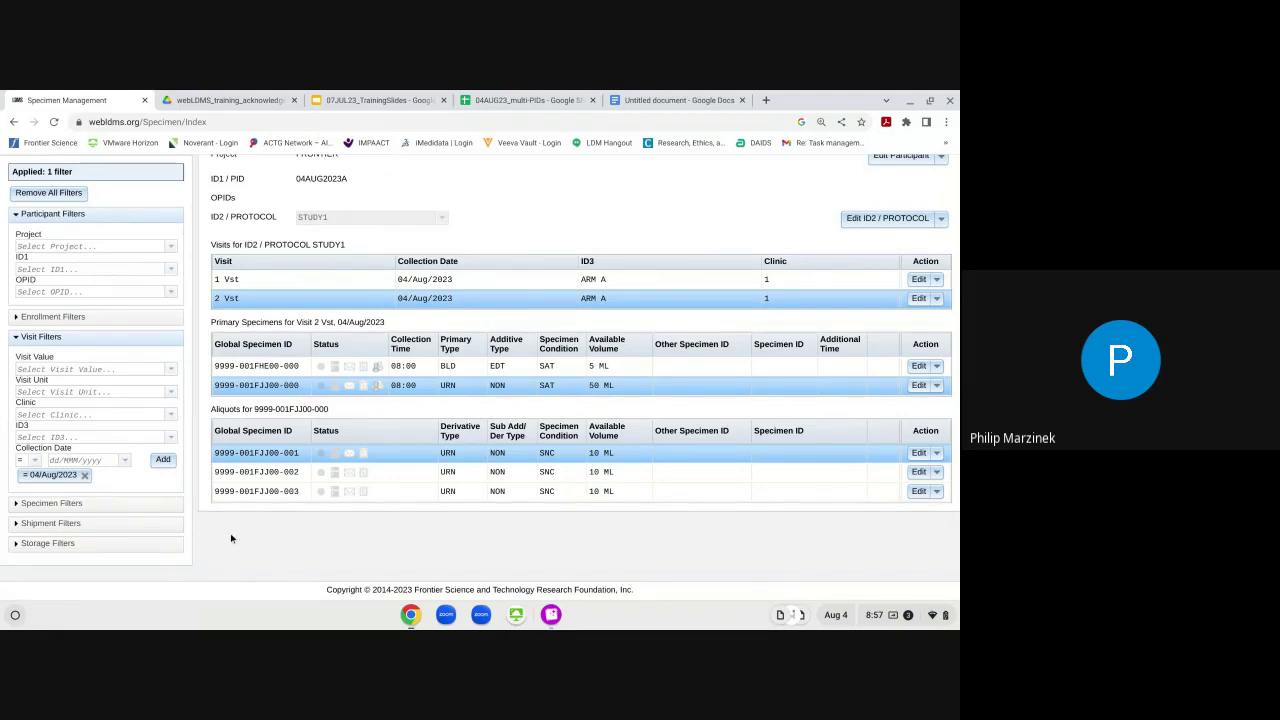
Review the first URN aliquot's edit form and close it without changes
click(918, 453)
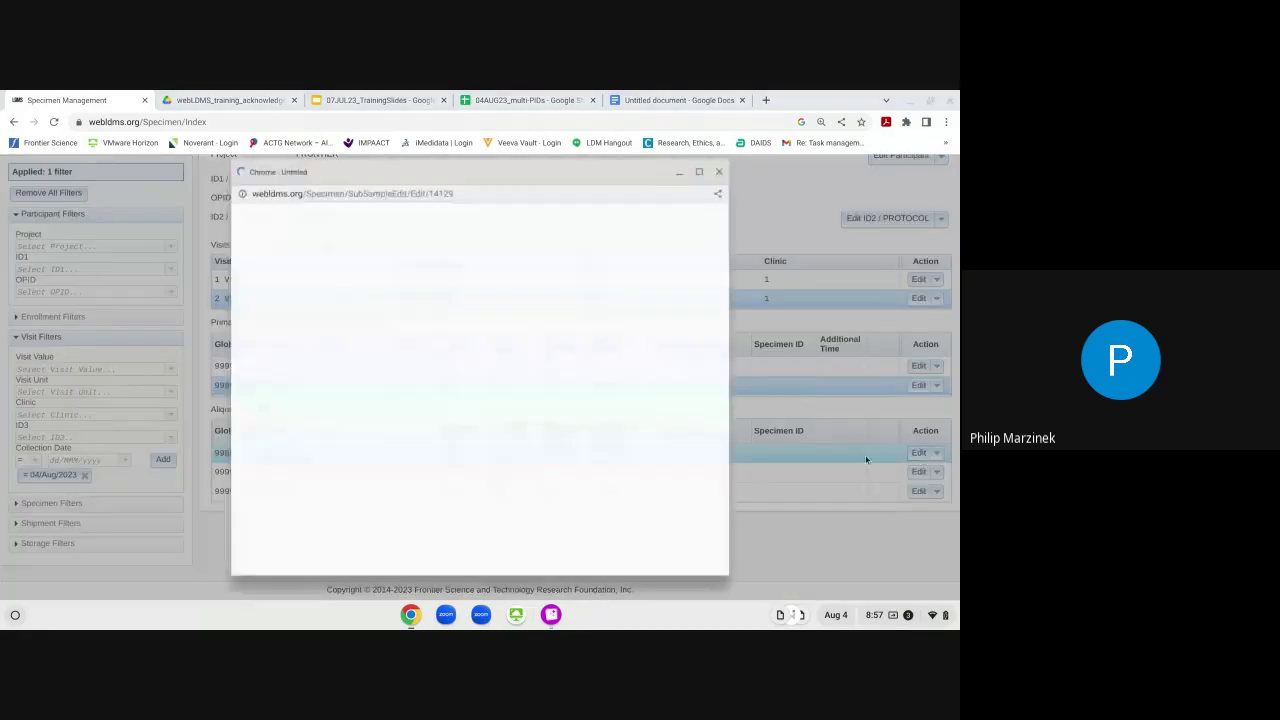
scroll(505, 412, down, 1)
scroll(505, 412, down, 6)
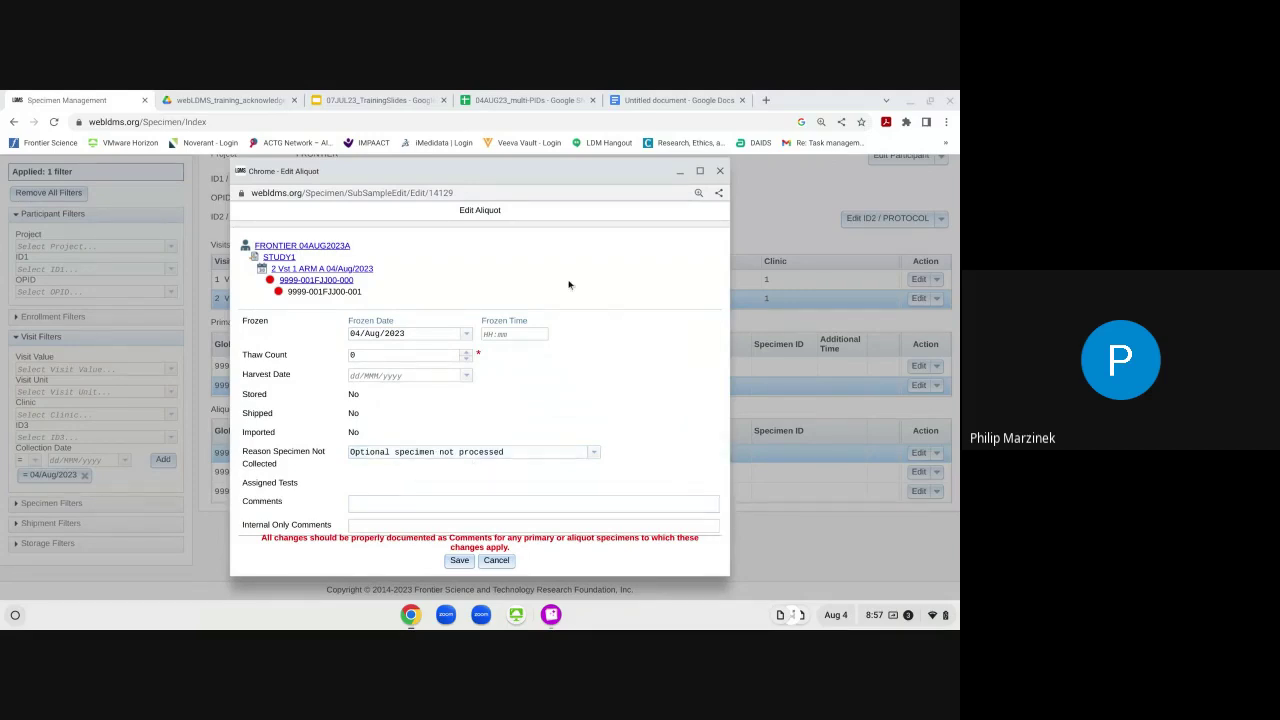
click(721, 171)
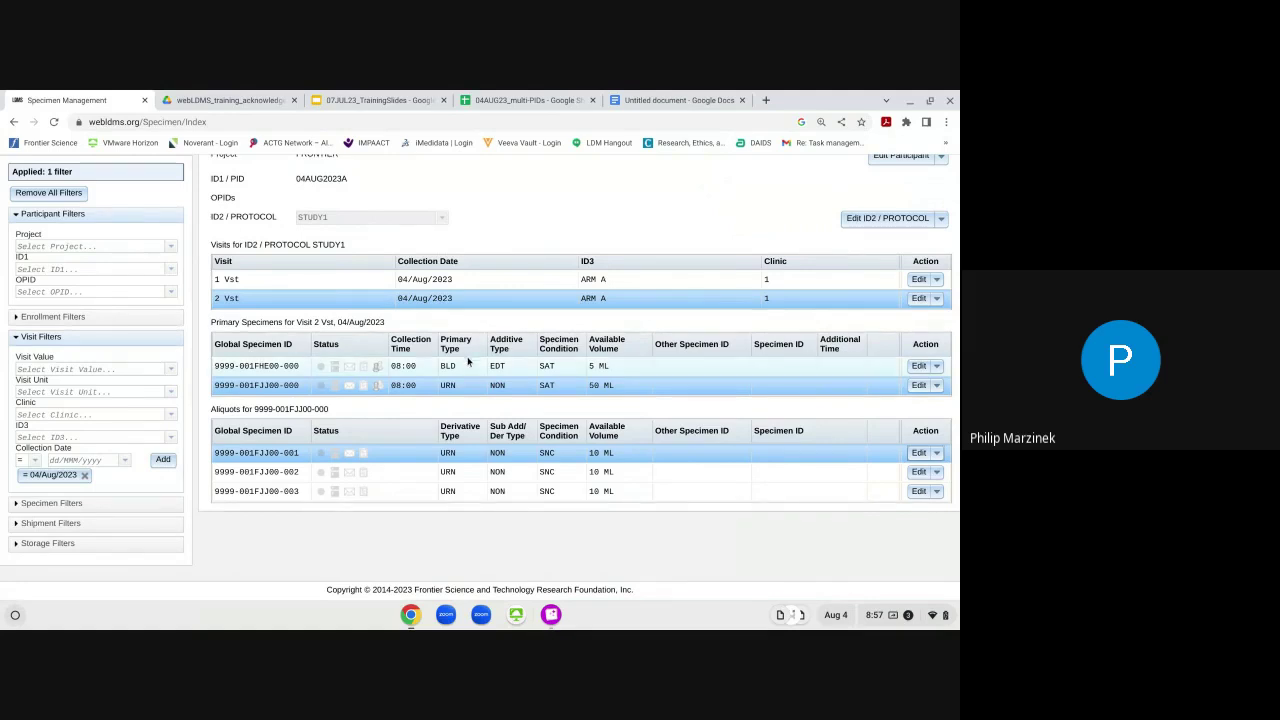
scroll(478, 370, up, 2)
scroll(478, 370, up, 4)
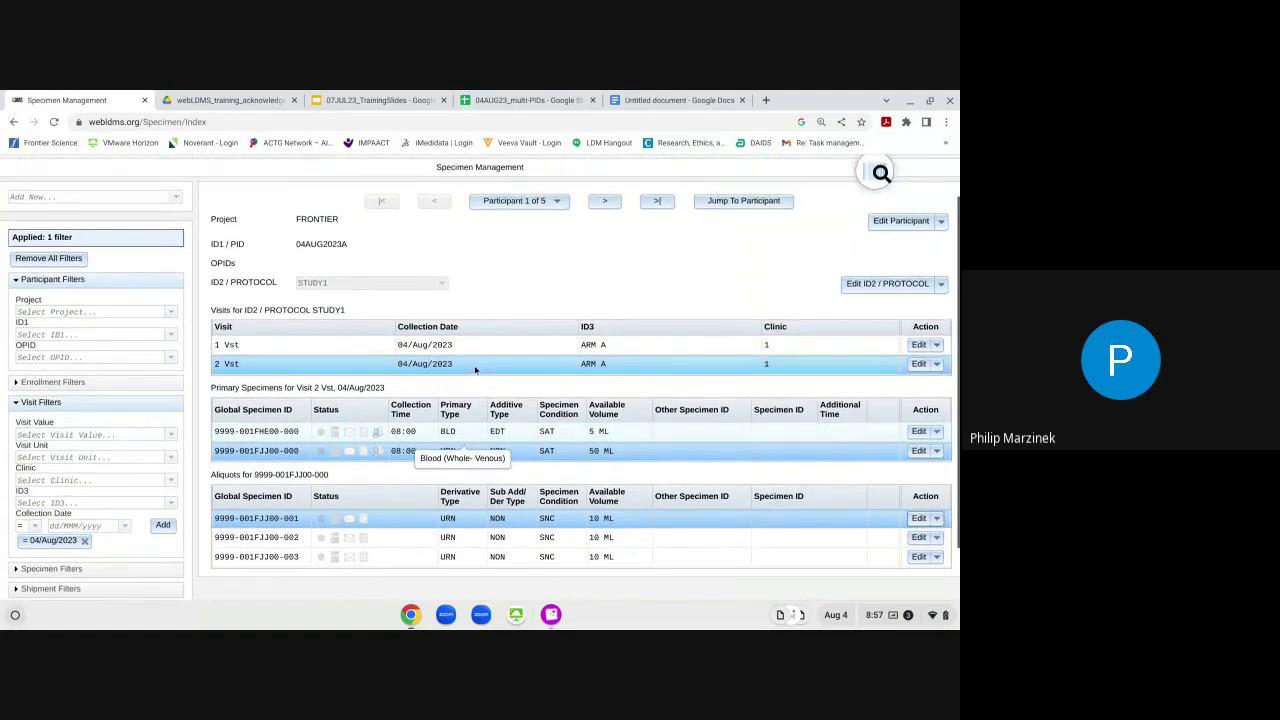
Go to the next participant and open blood primary 9999-001FKD00-000 for editing
click(605, 256)
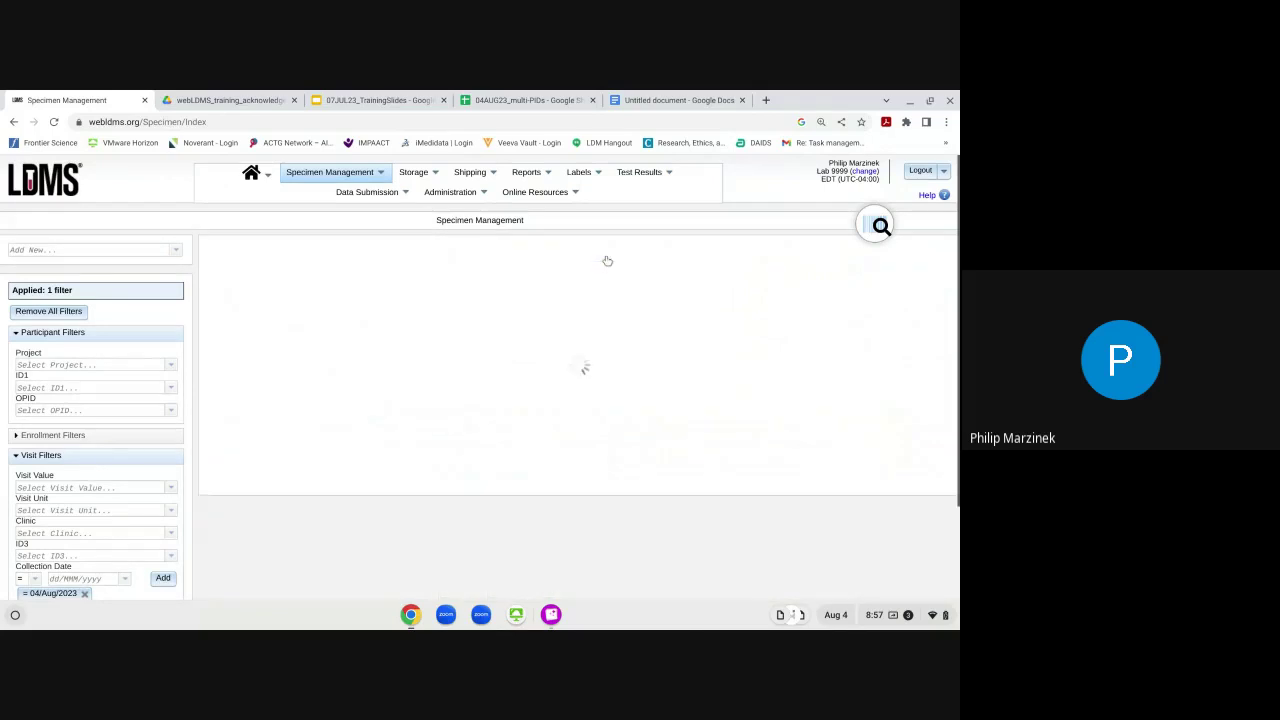
scroll(435, 378, down, 2)
scroll(435, 378, down, 2)
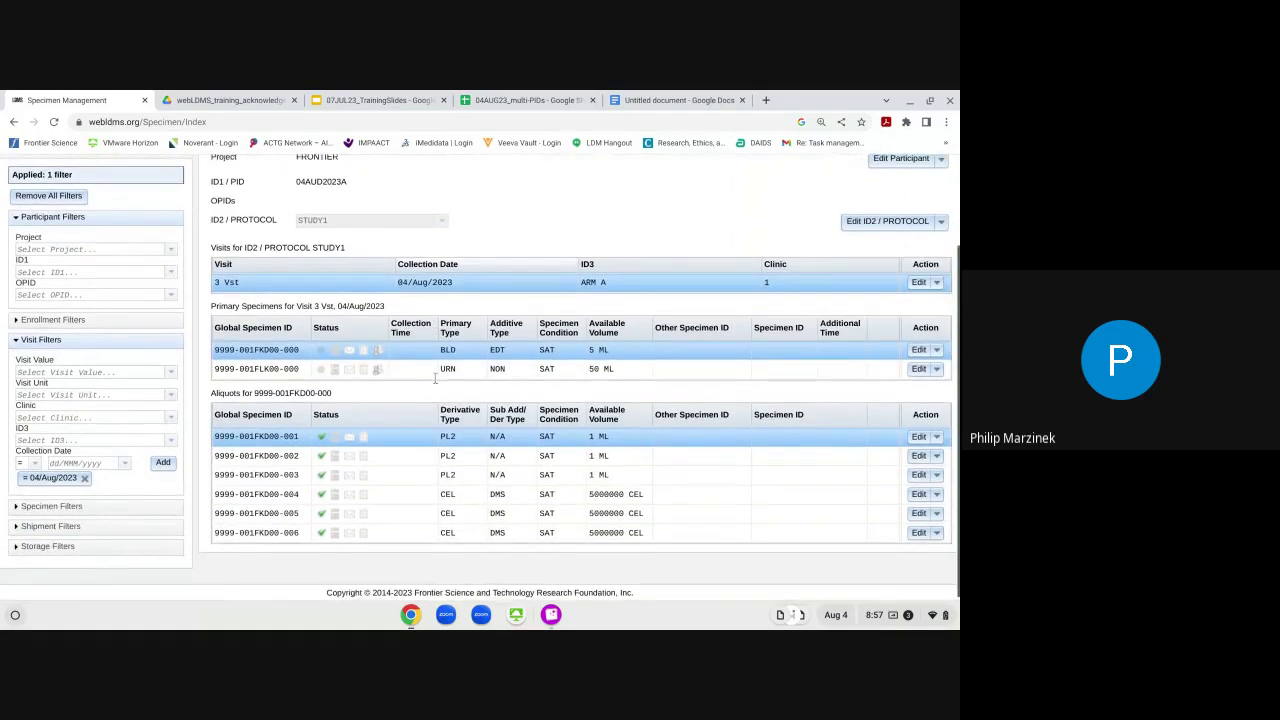
click(913, 347)
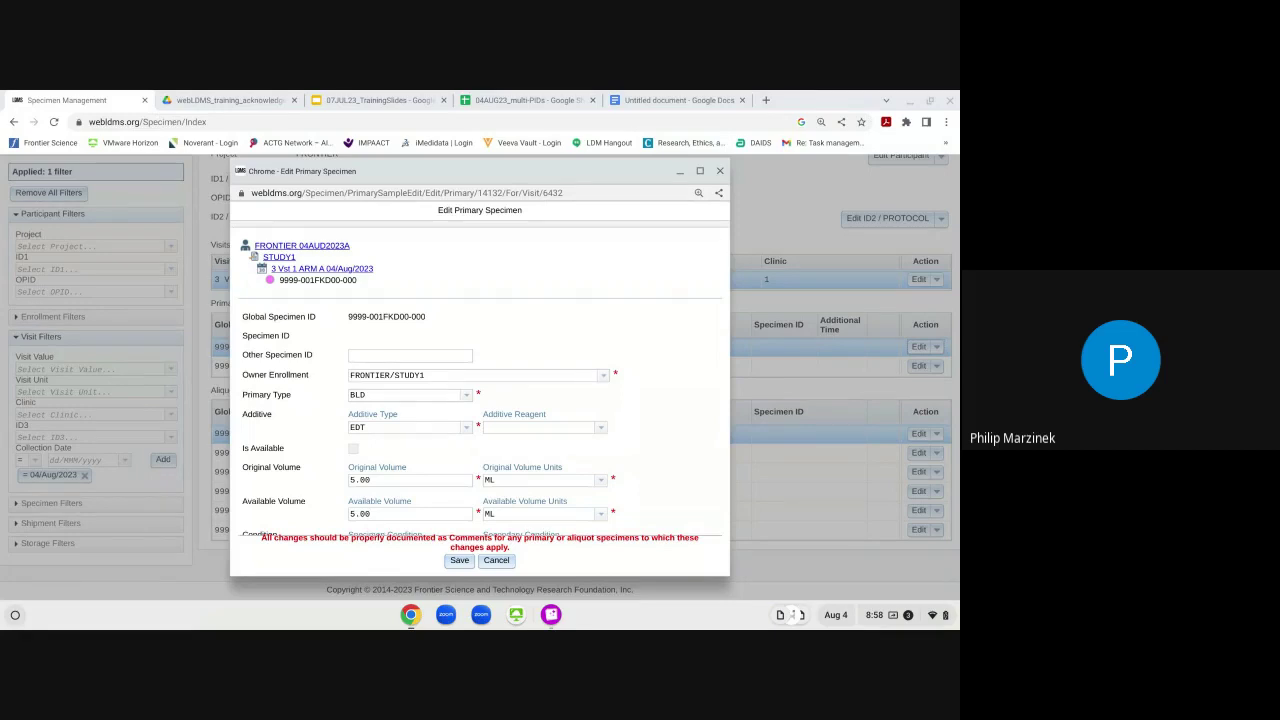
scroll(630, 372, down, 2)
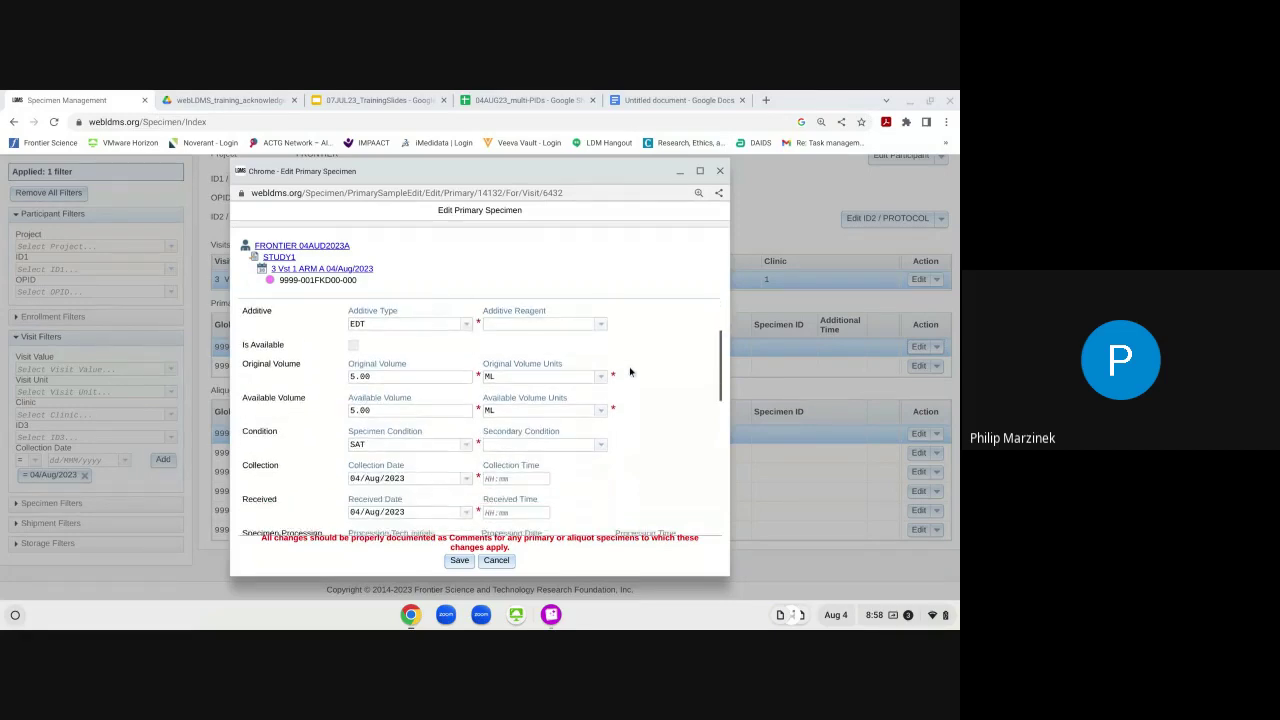
scroll(630, 372, down, 2)
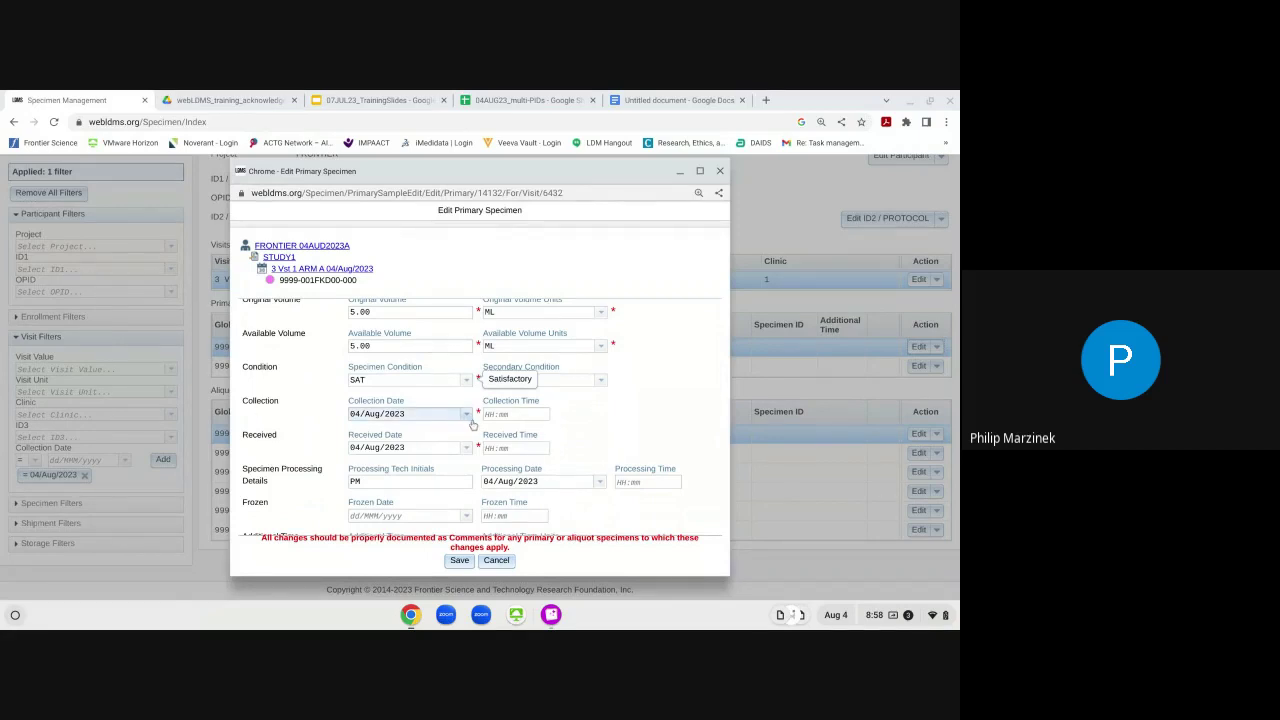
scroll(485, 437, up, 1)
Set collection time 07:00 with comment 'Added collection time pm 4-Aug-2023', cascaded to aliquots
click(525, 450)
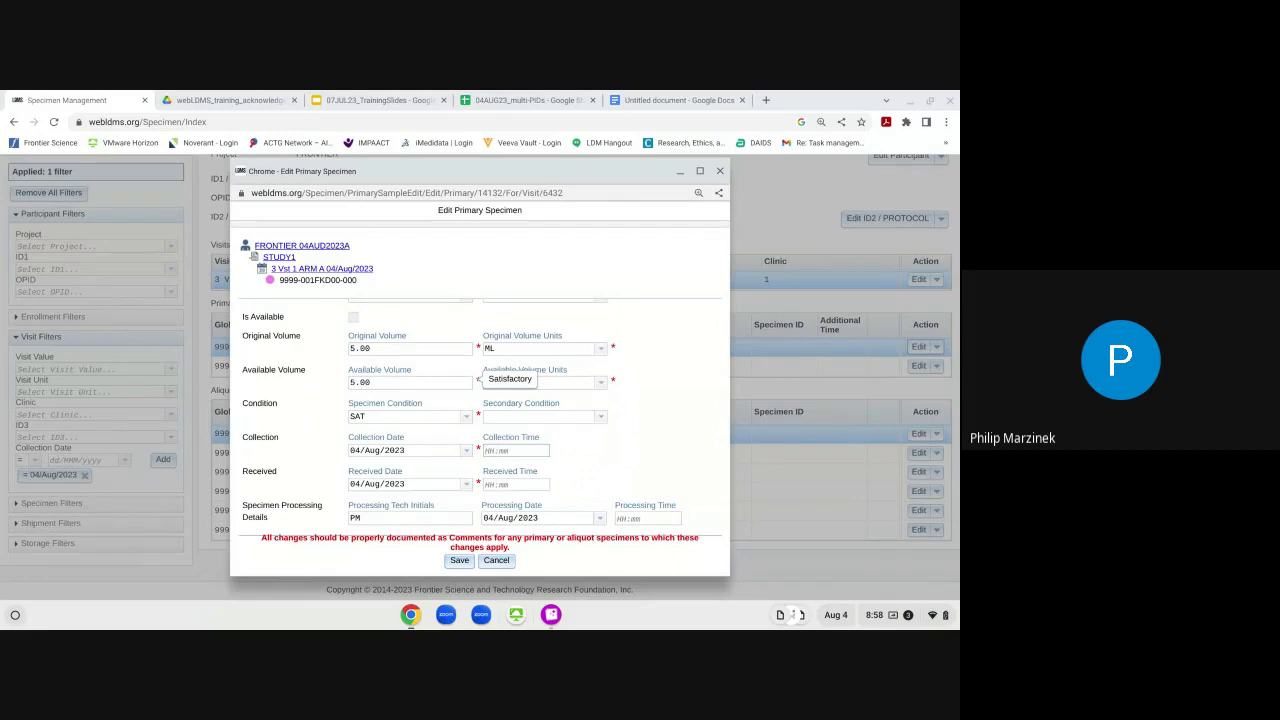
text(07:00)
click(460, 560)
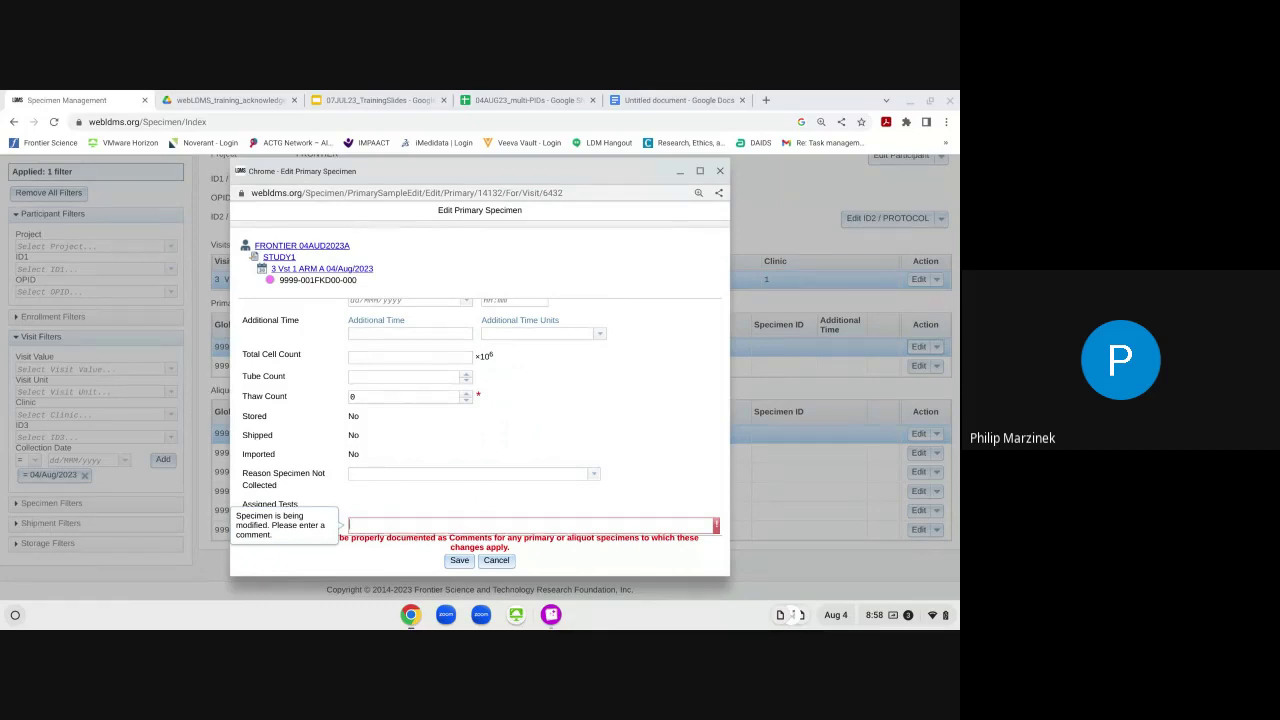
click(405, 524)
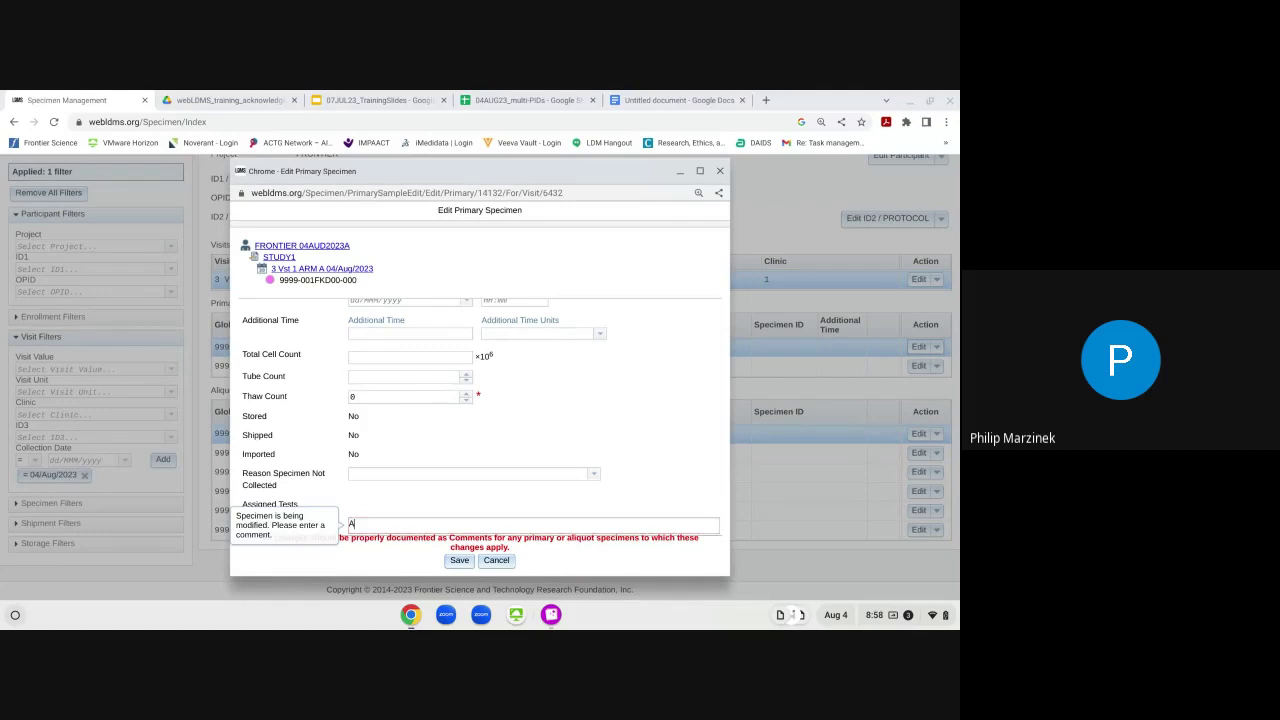
text(Added collectio)
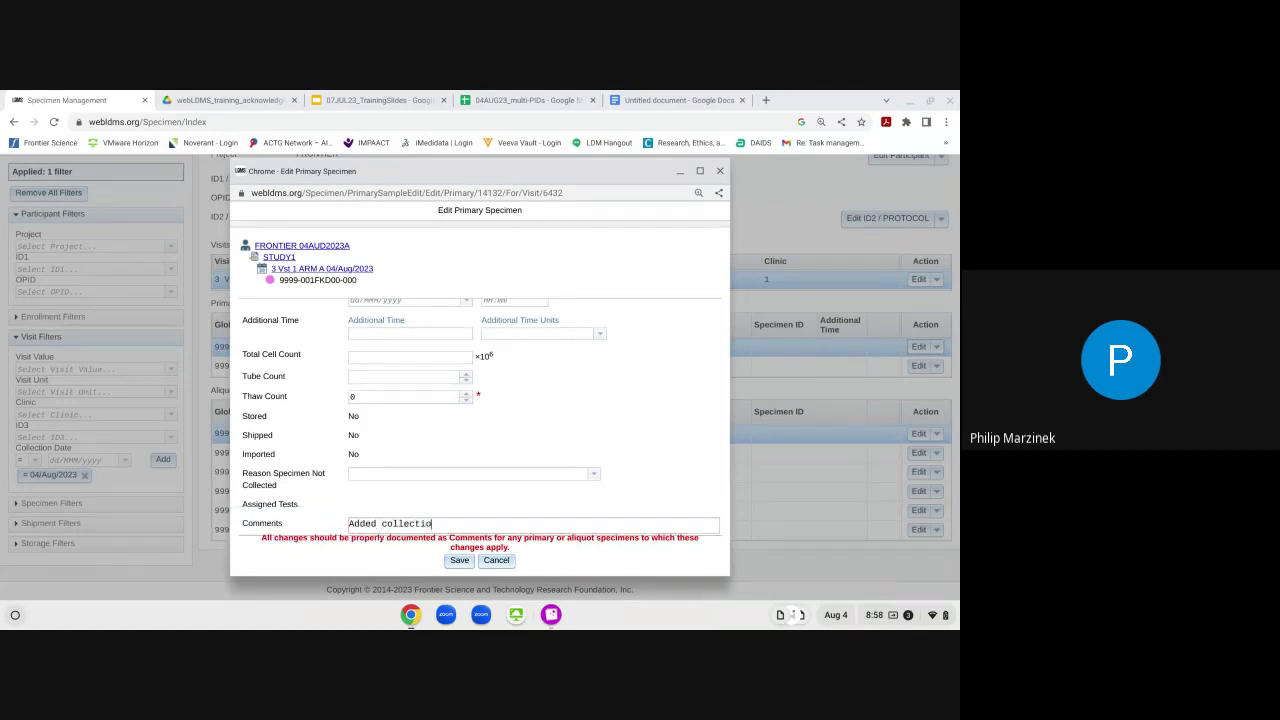
text(n time pm 4-Aug-2023)
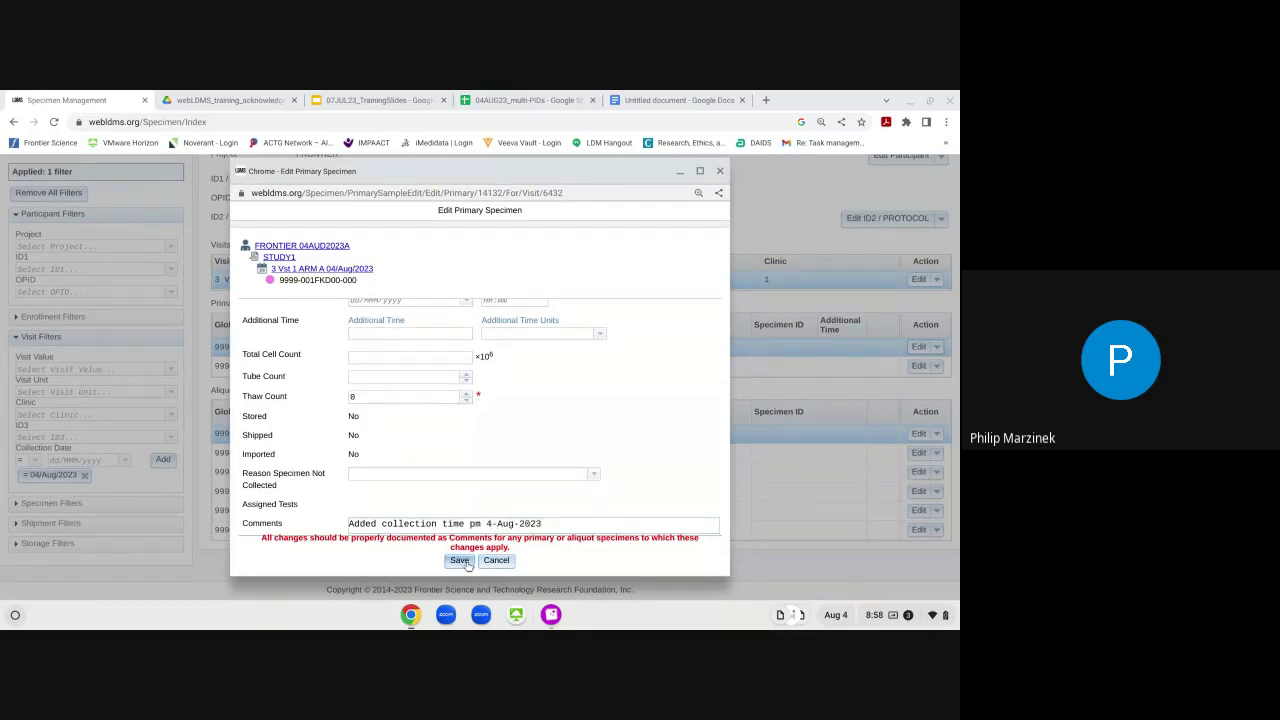
click(462, 560)
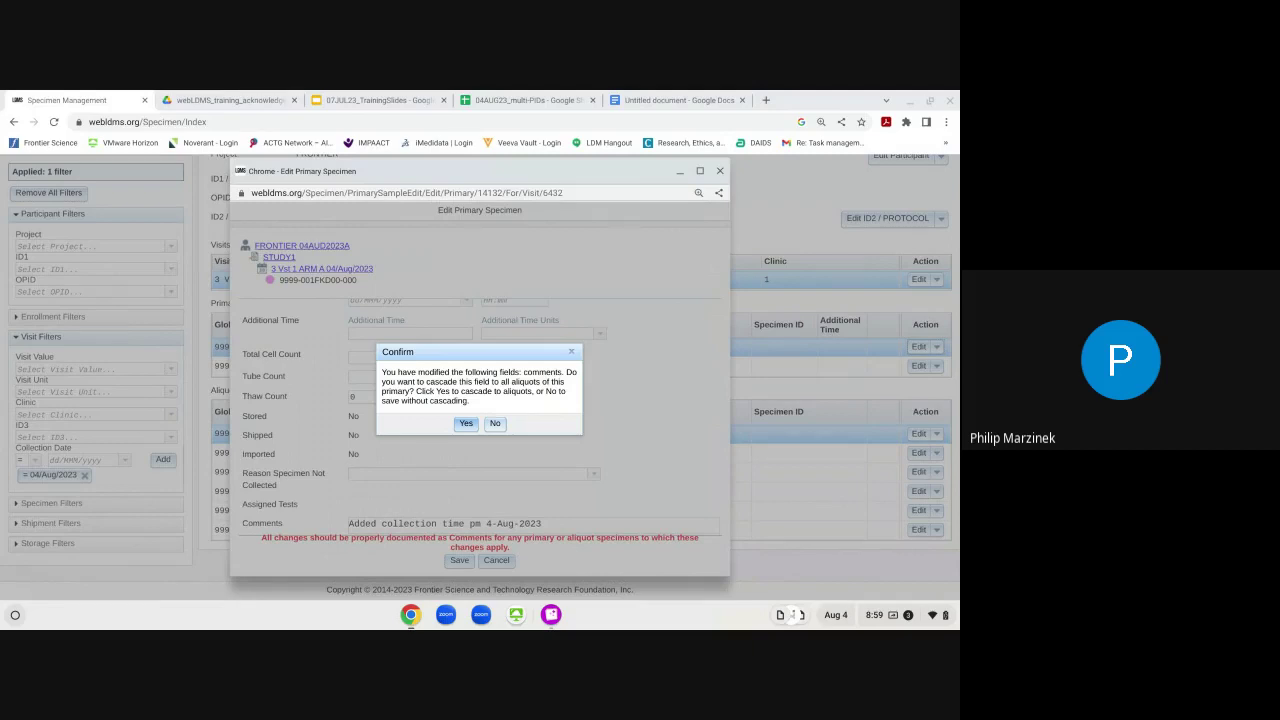
click(466, 423)
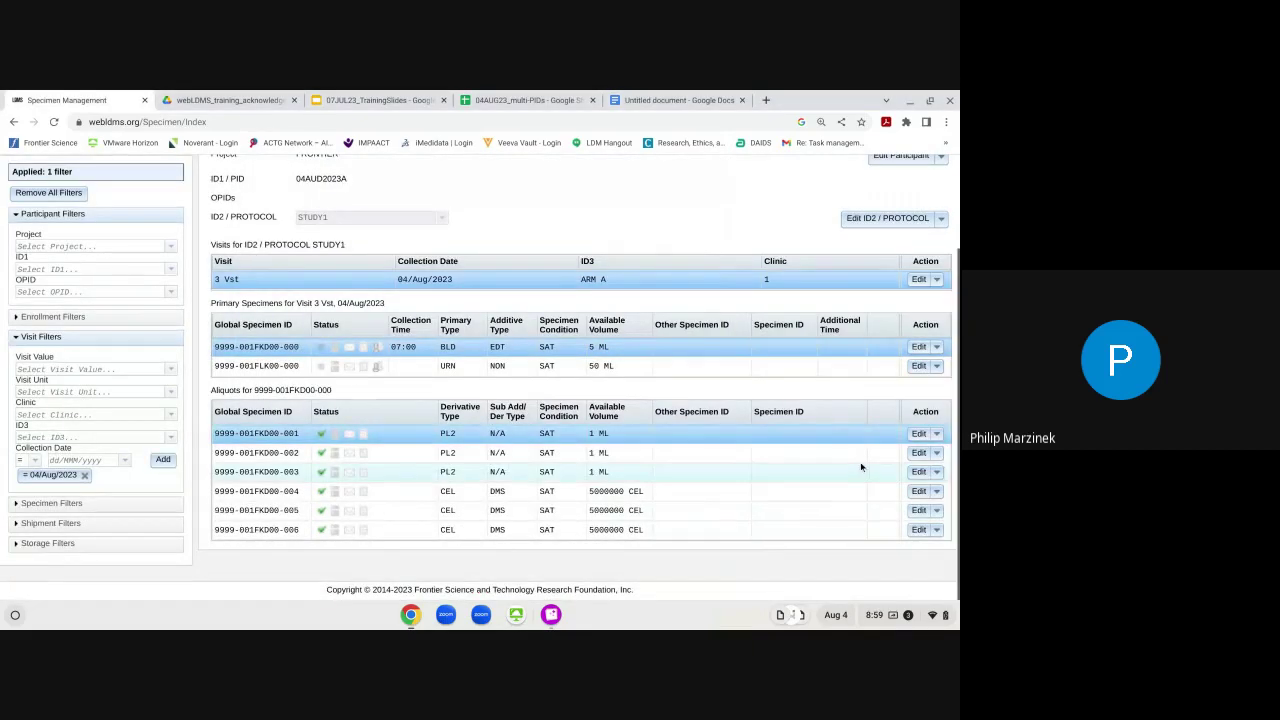
click(918, 434)
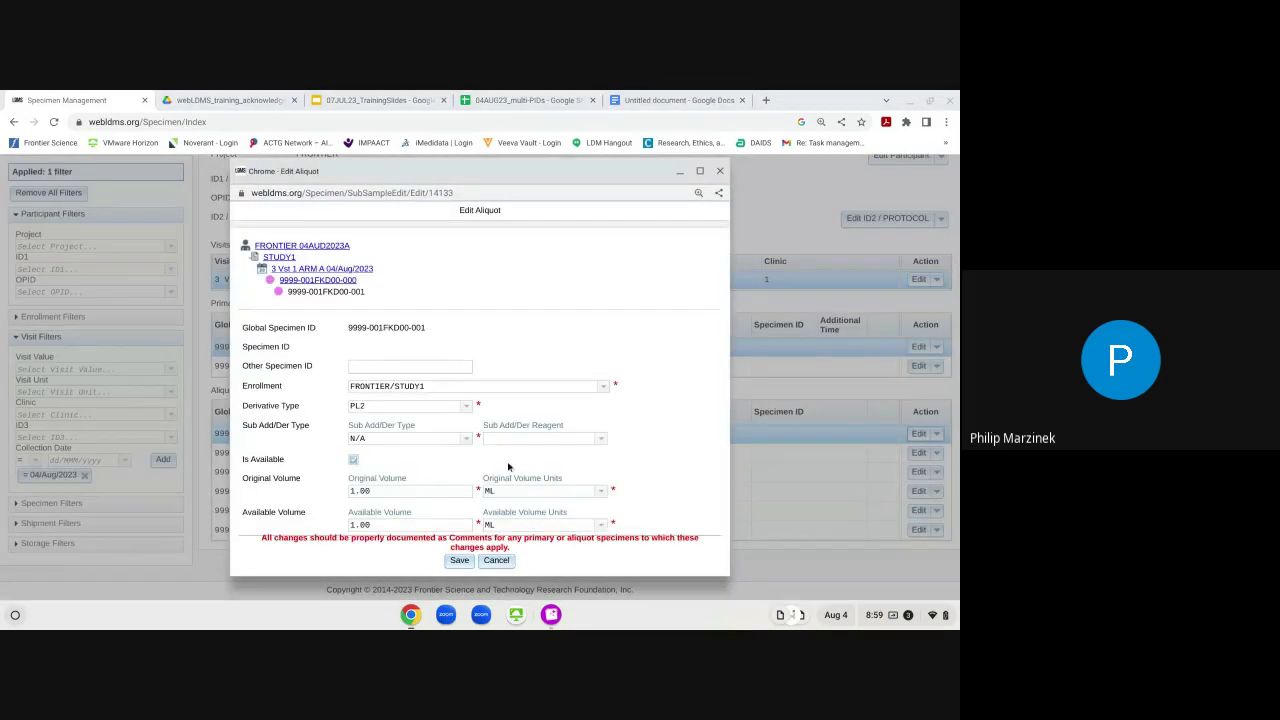
Review aliquot 9999-001FKD00-001's cascaded comment and close its edit form unsaved
scroll(508, 467, down, 5)
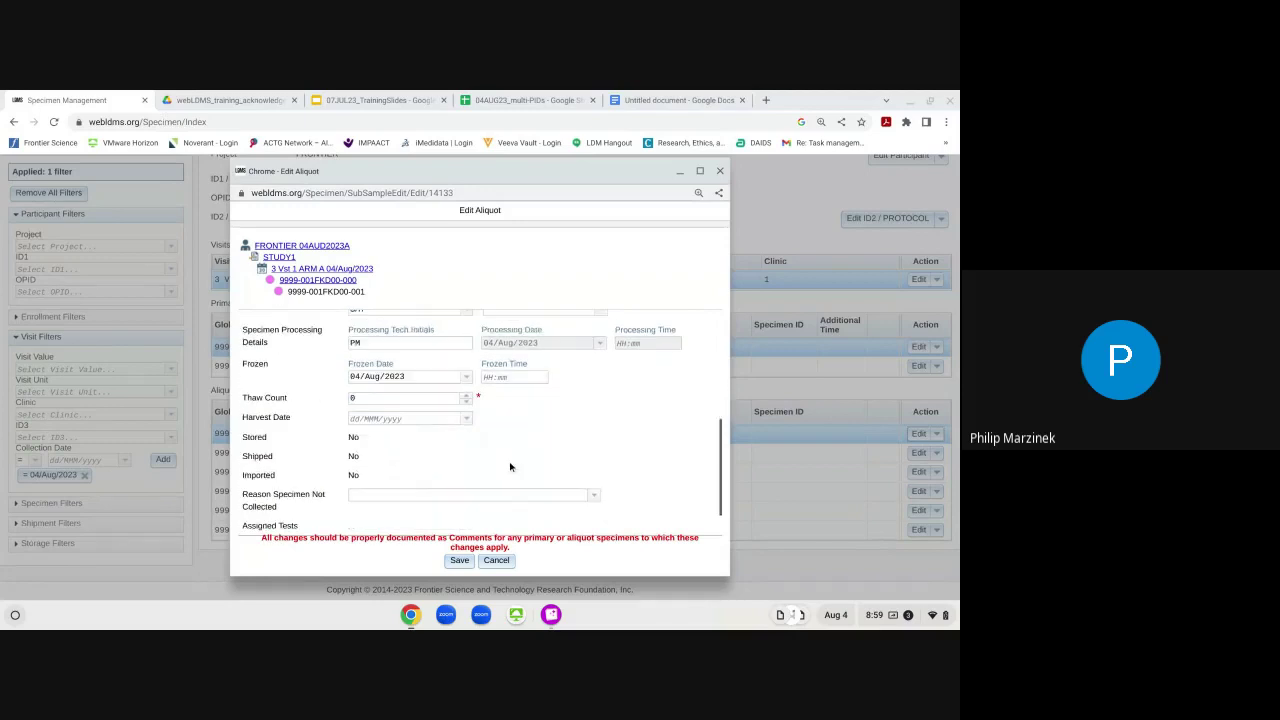
scroll(510, 467, down, 3)
click(573, 502)
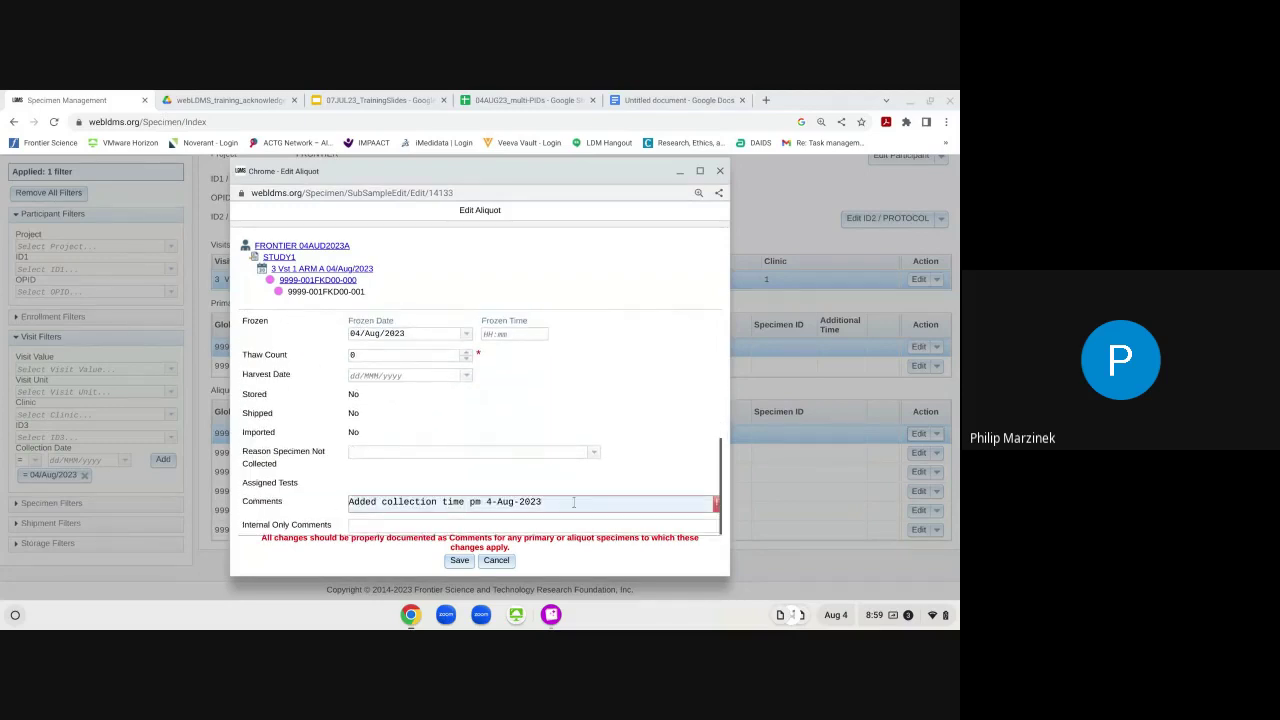
scroll(557, 482, up, 4)
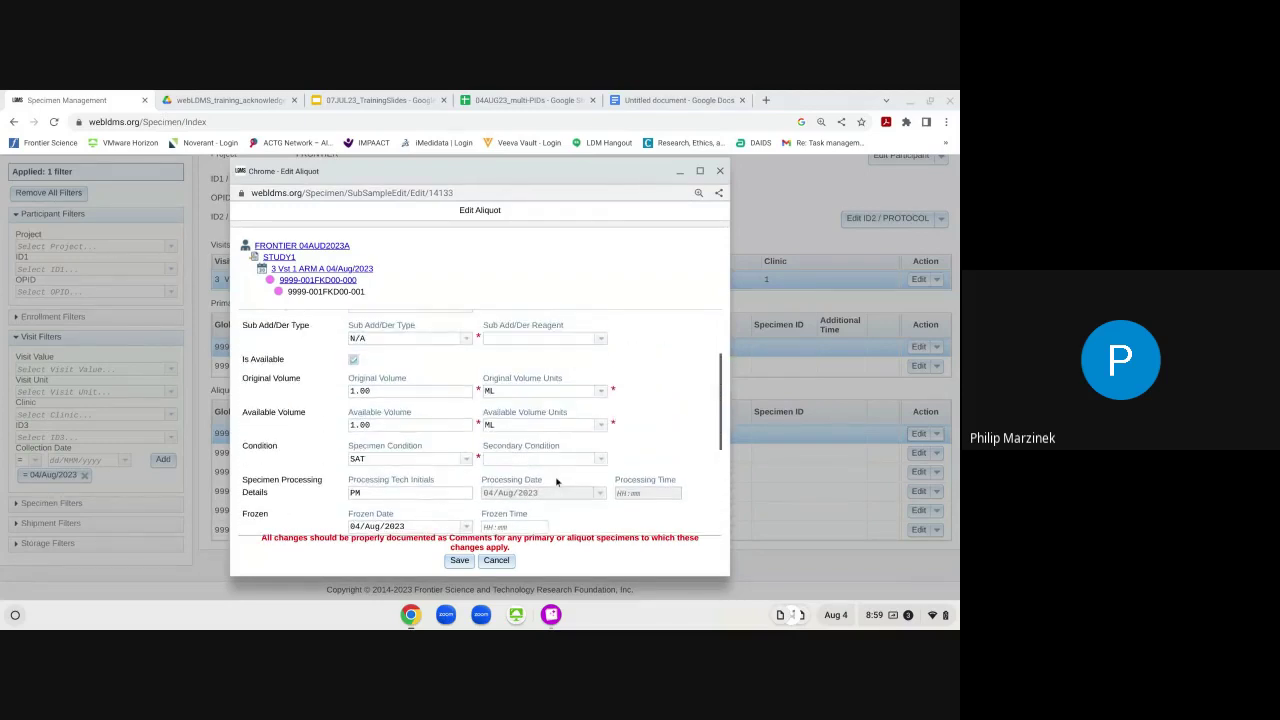
scroll(557, 482, up, 3)
scroll(557, 482, down, 2)
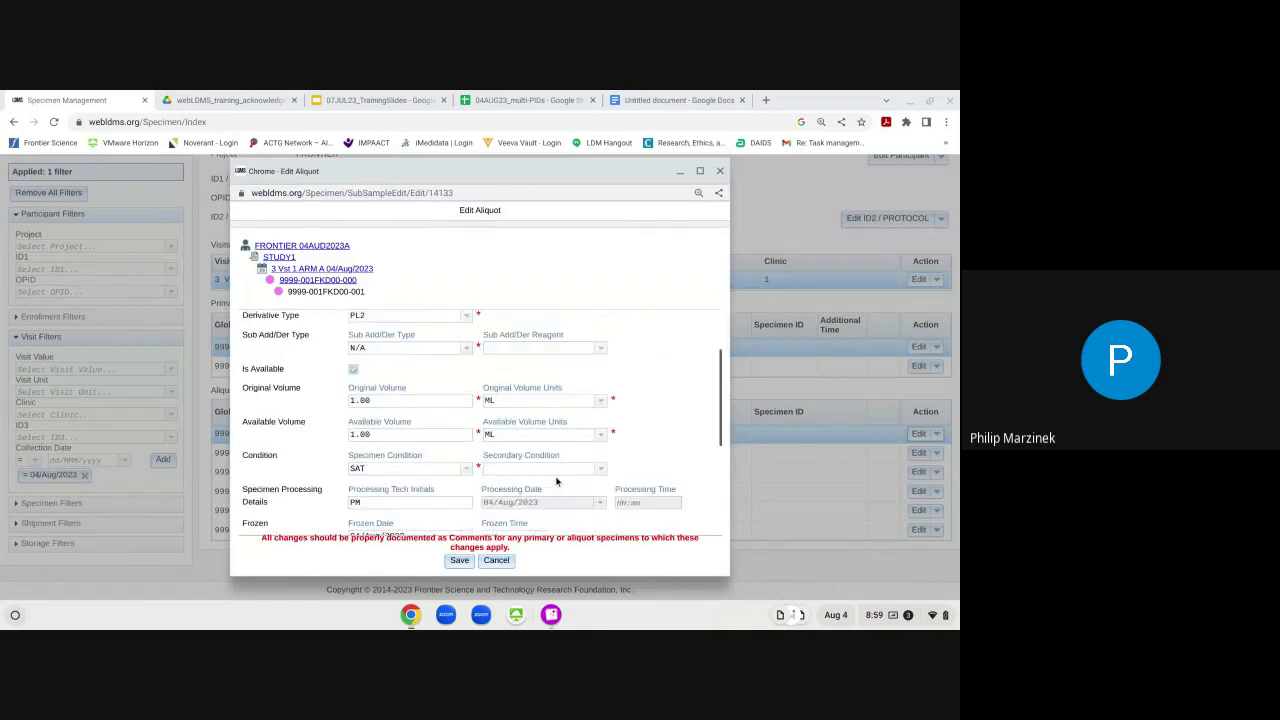
scroll(557, 482, down, 1)
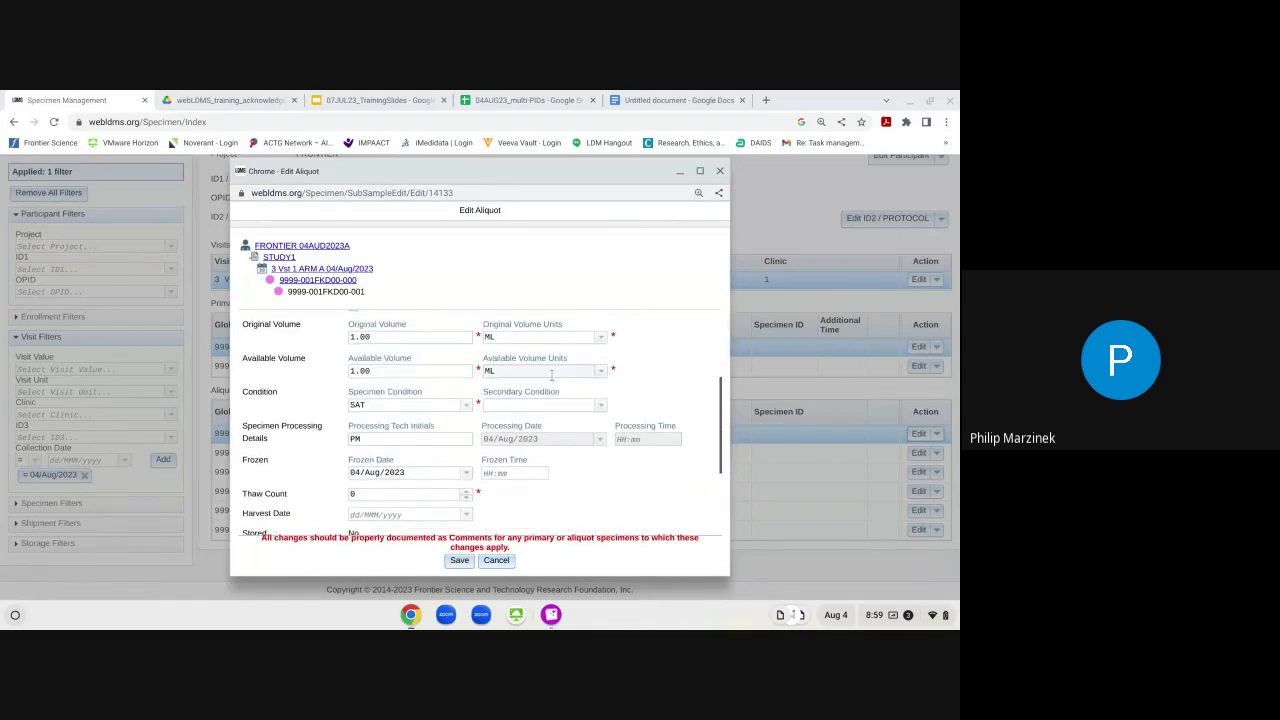
scroll(551, 375, down, 3)
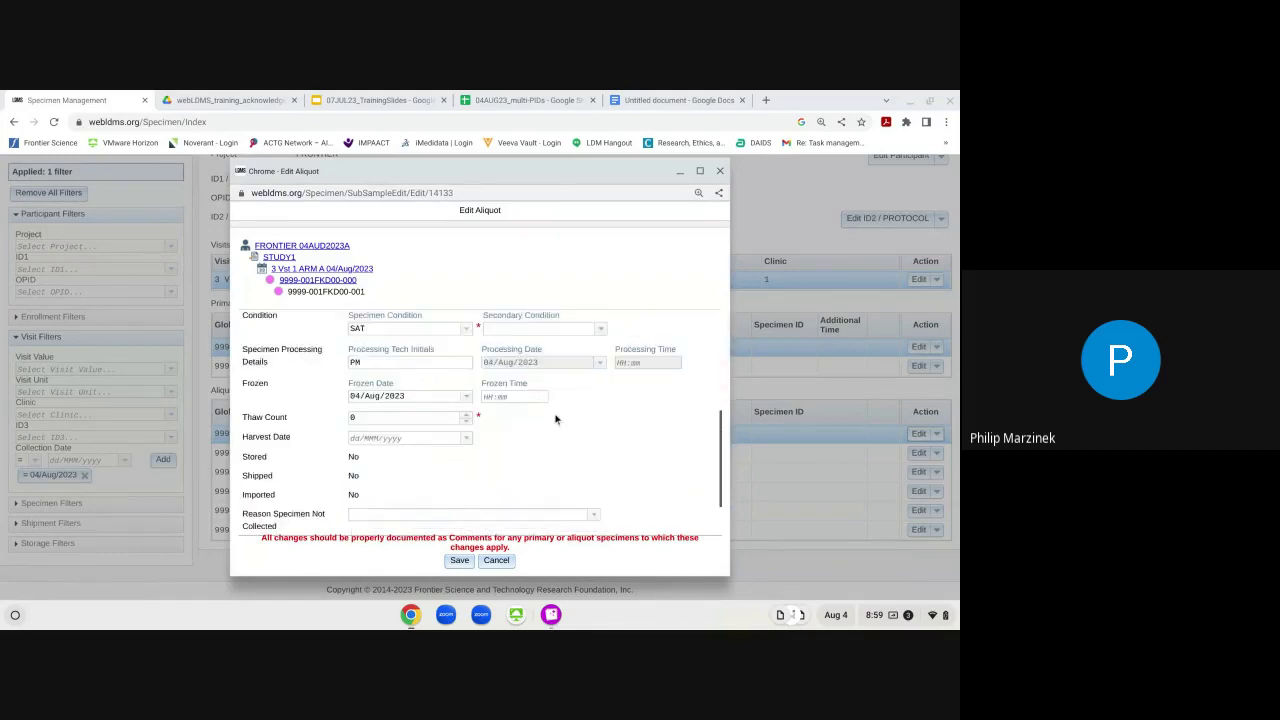
click(717, 174)
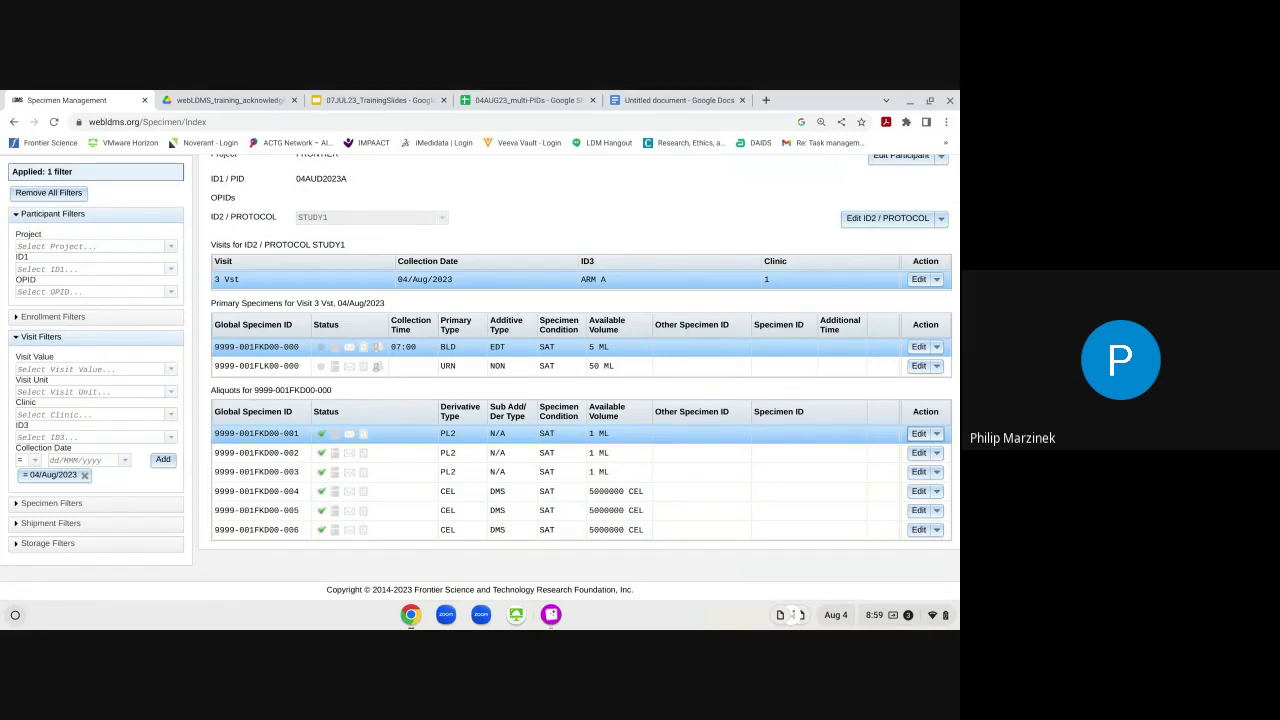
Change aliquot 001's tech initials to FL with an update comment, cascading to same-derivative aliquots
click(918, 433)
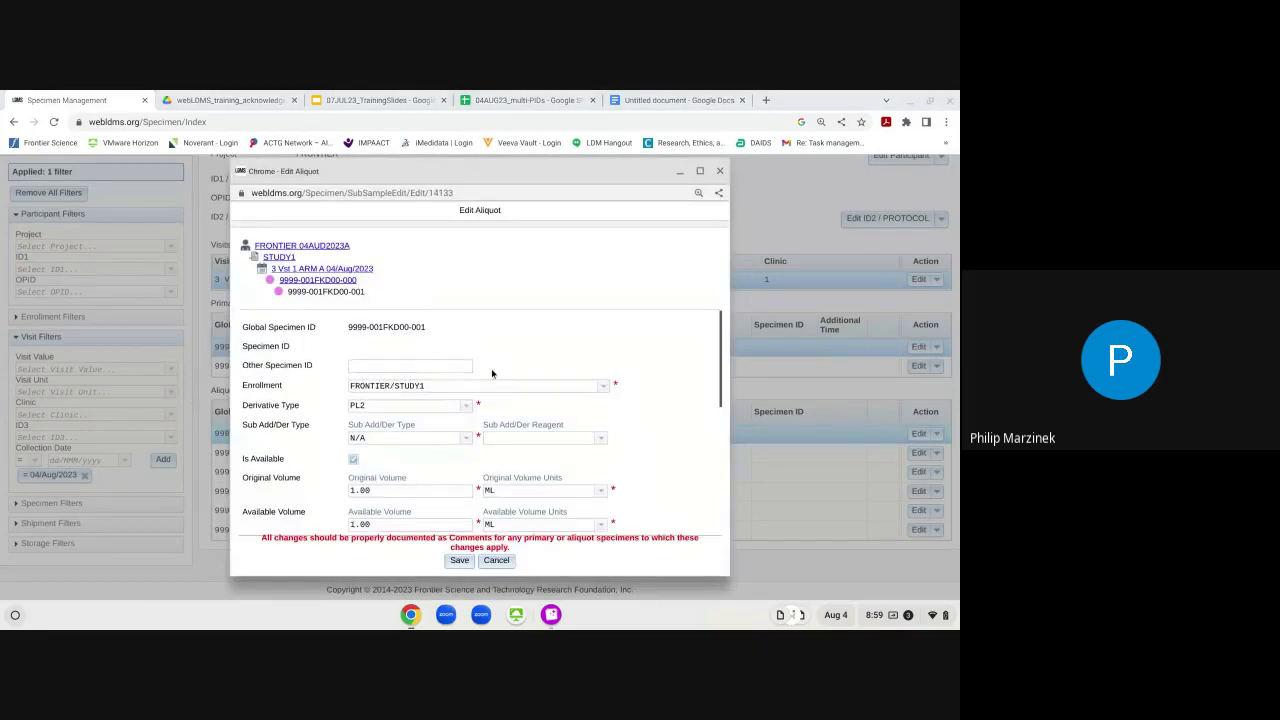
scroll(495, 375, down, 5)
scroll(508, 383, up, 2)
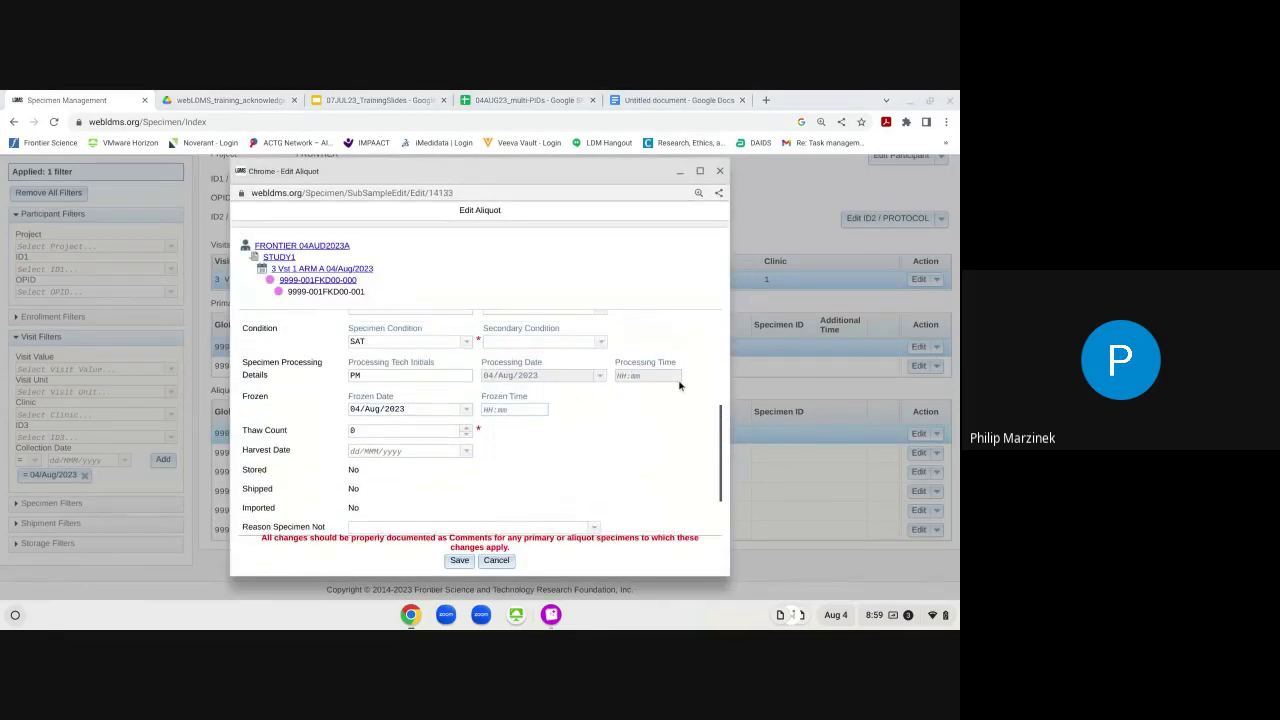
scroll(657, 375, up, 2)
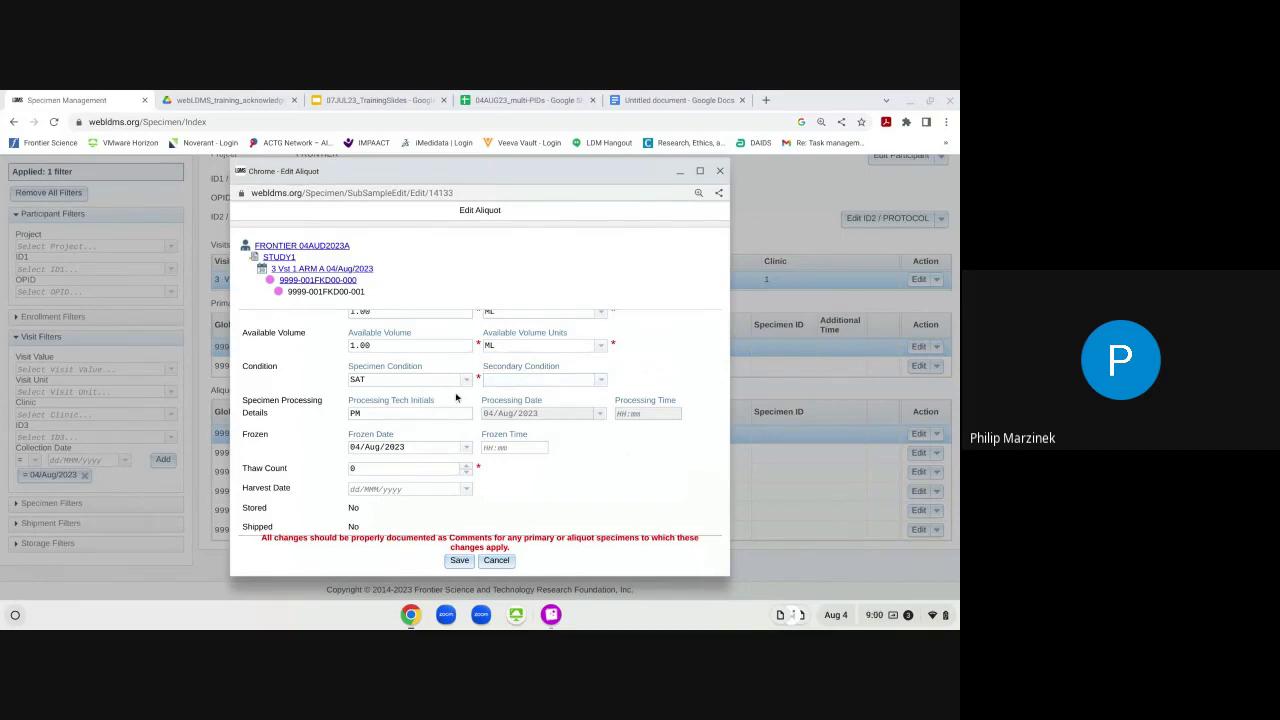
click(397, 413)
text(FL)
scroll(390, 410, down, 3)
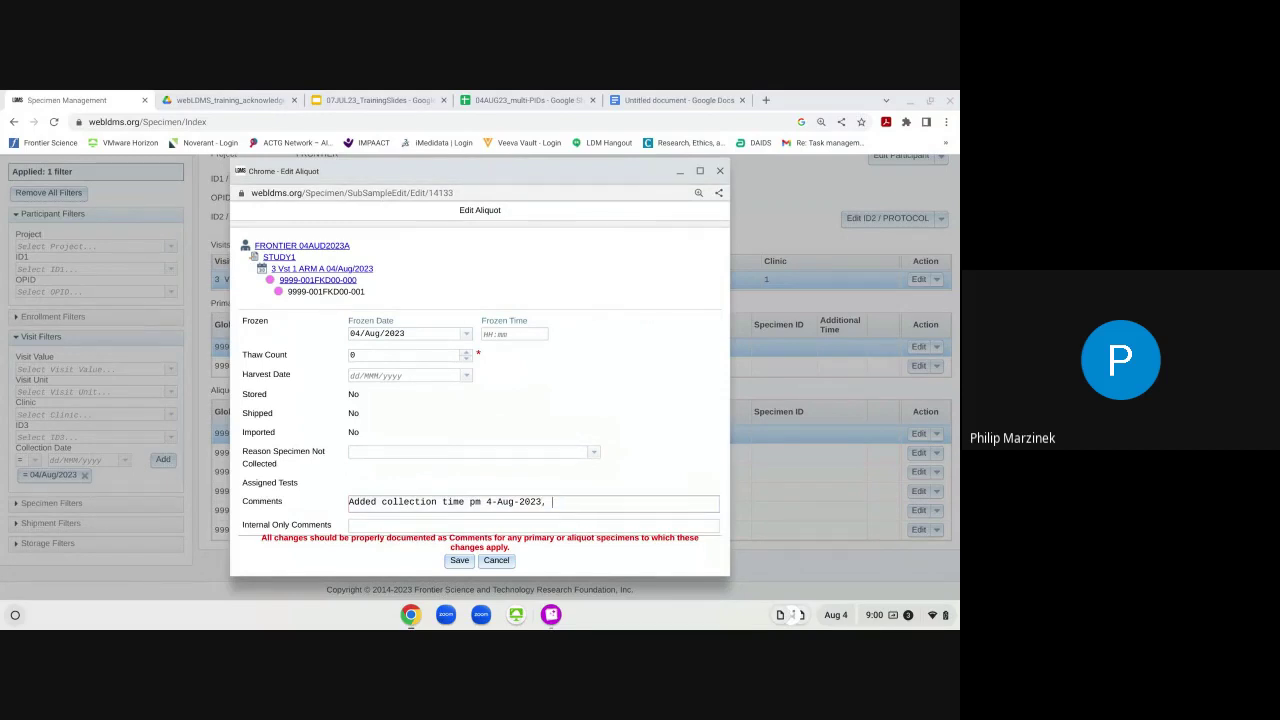
text(Updated proc tech initials pm )
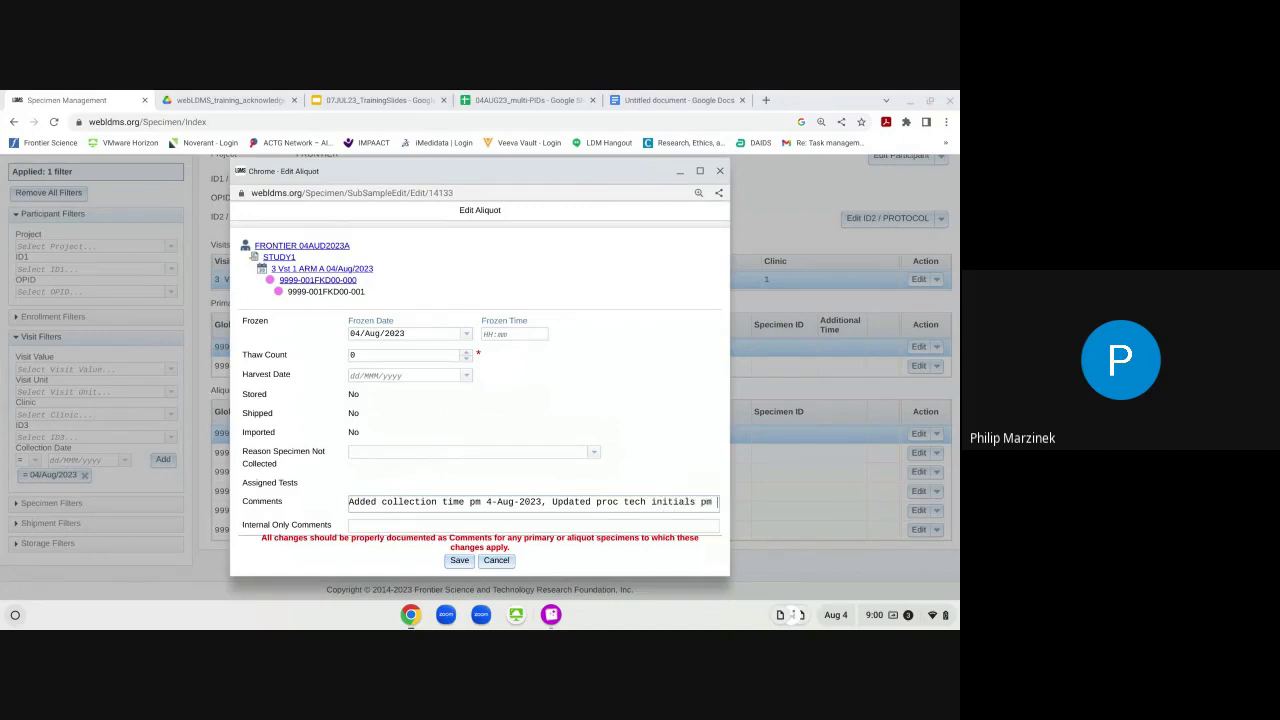
text(4-Aug-2023)
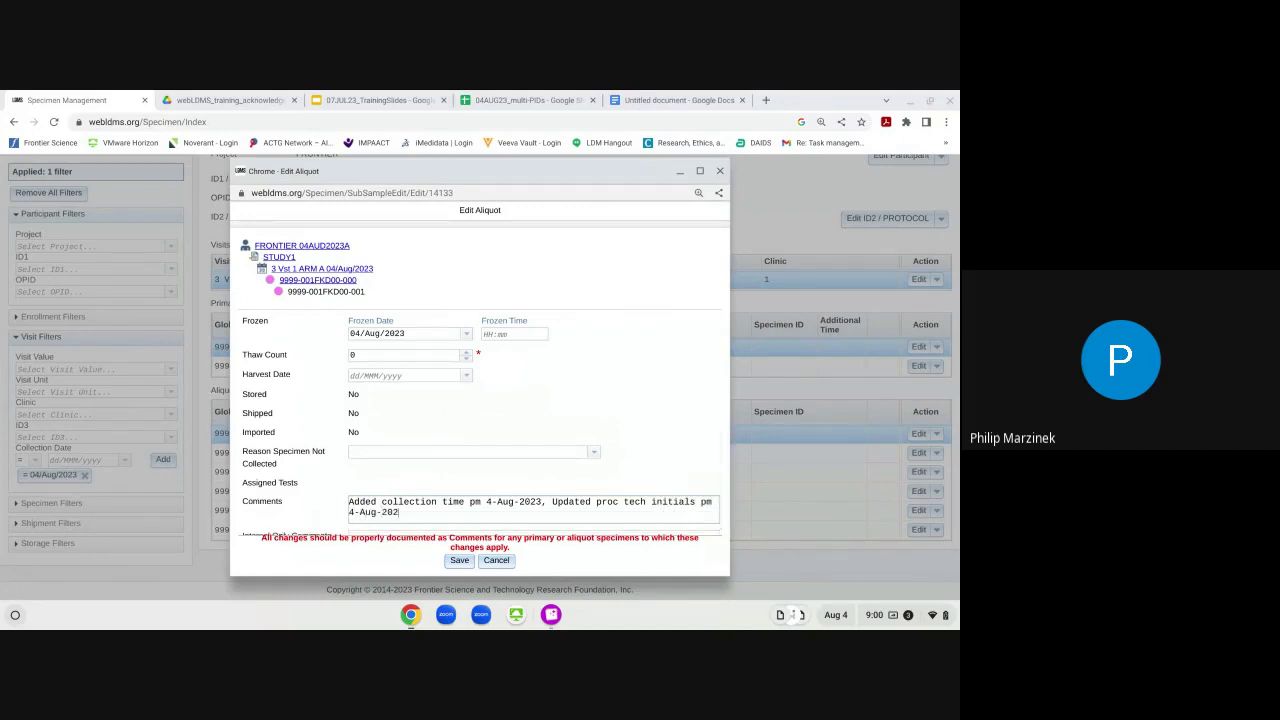
click(460, 561)
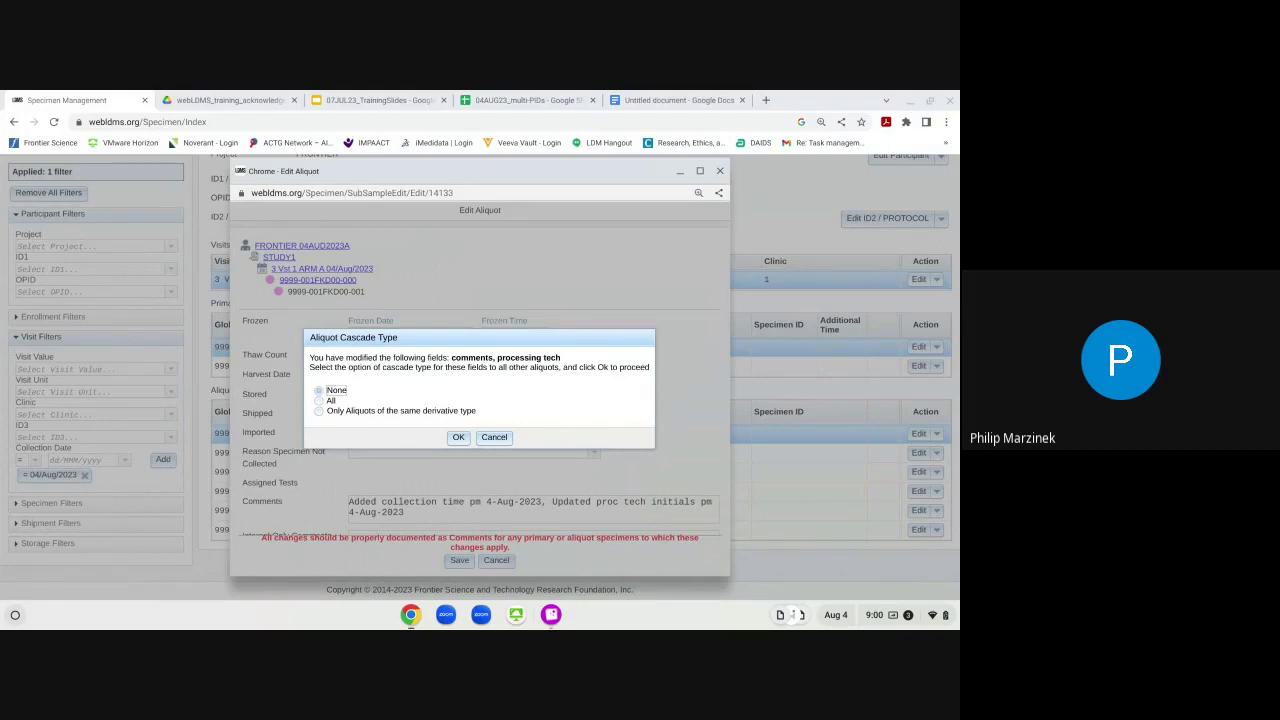
click(341, 411)
click(458, 438)
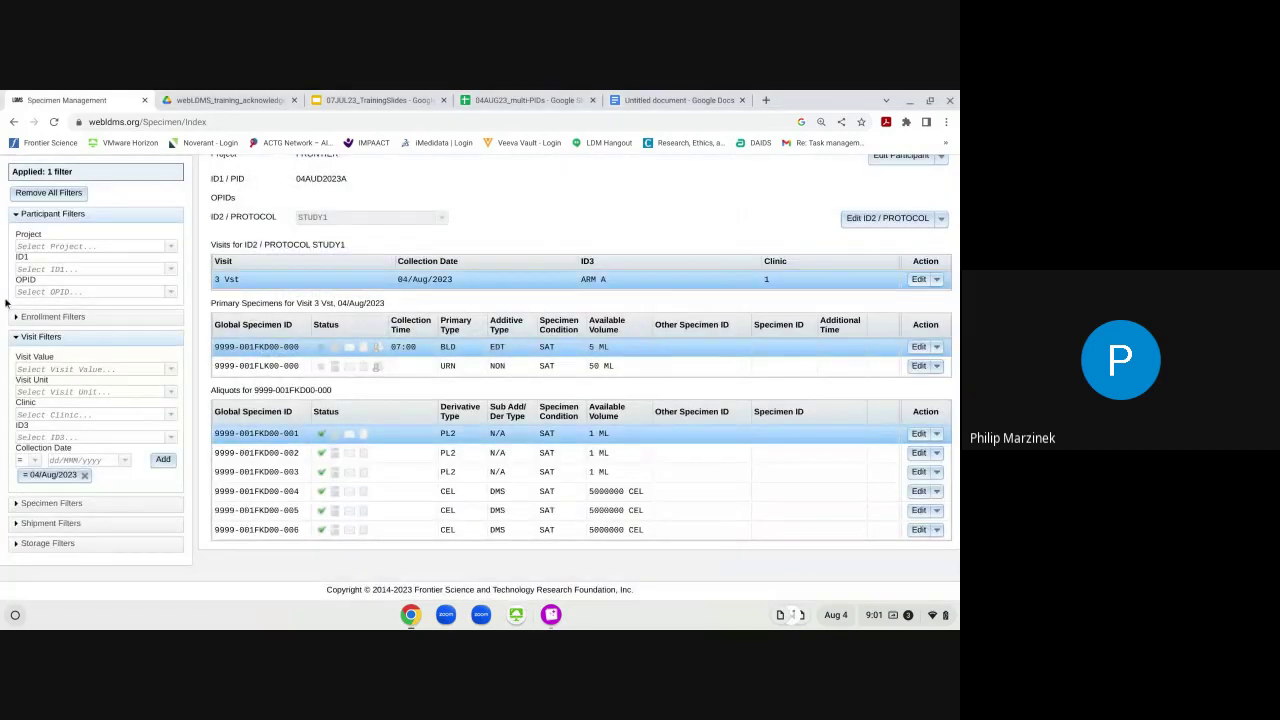
Verify aliquots 9999-001FKD00-002 and 003 now show initials FL and the appended comment
click(925, 455)
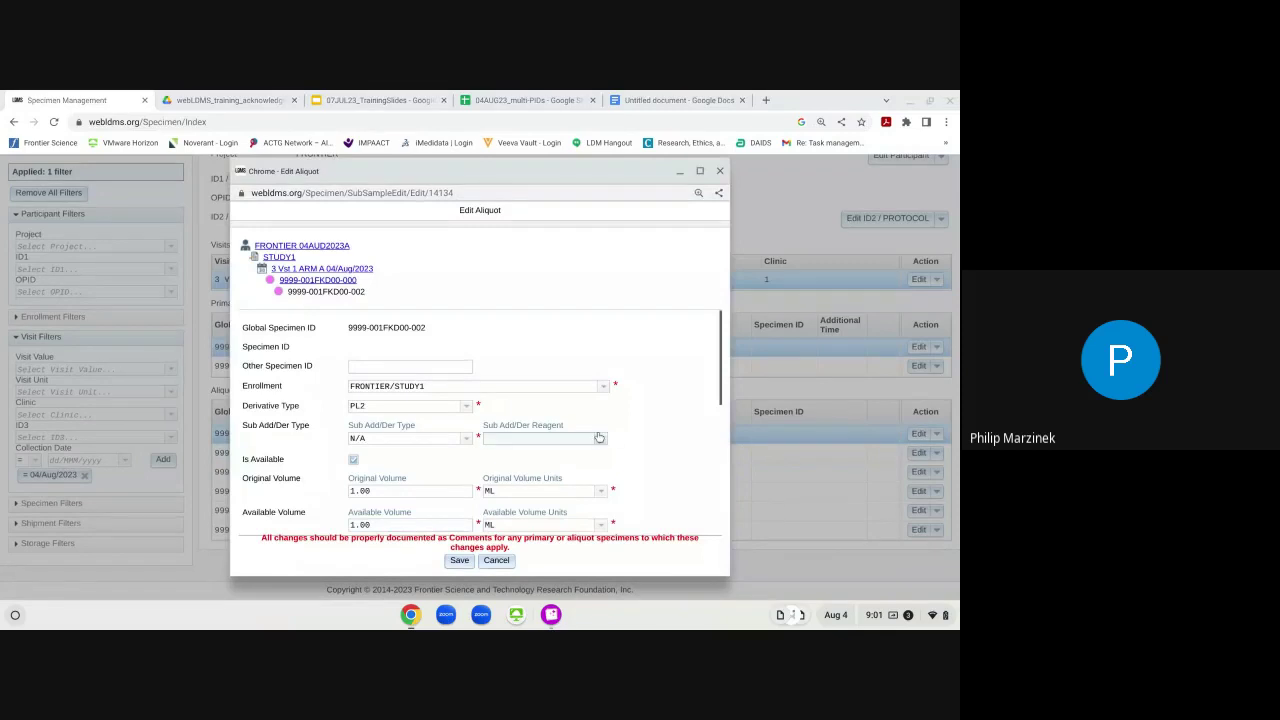
scroll(470, 440, down, 4)
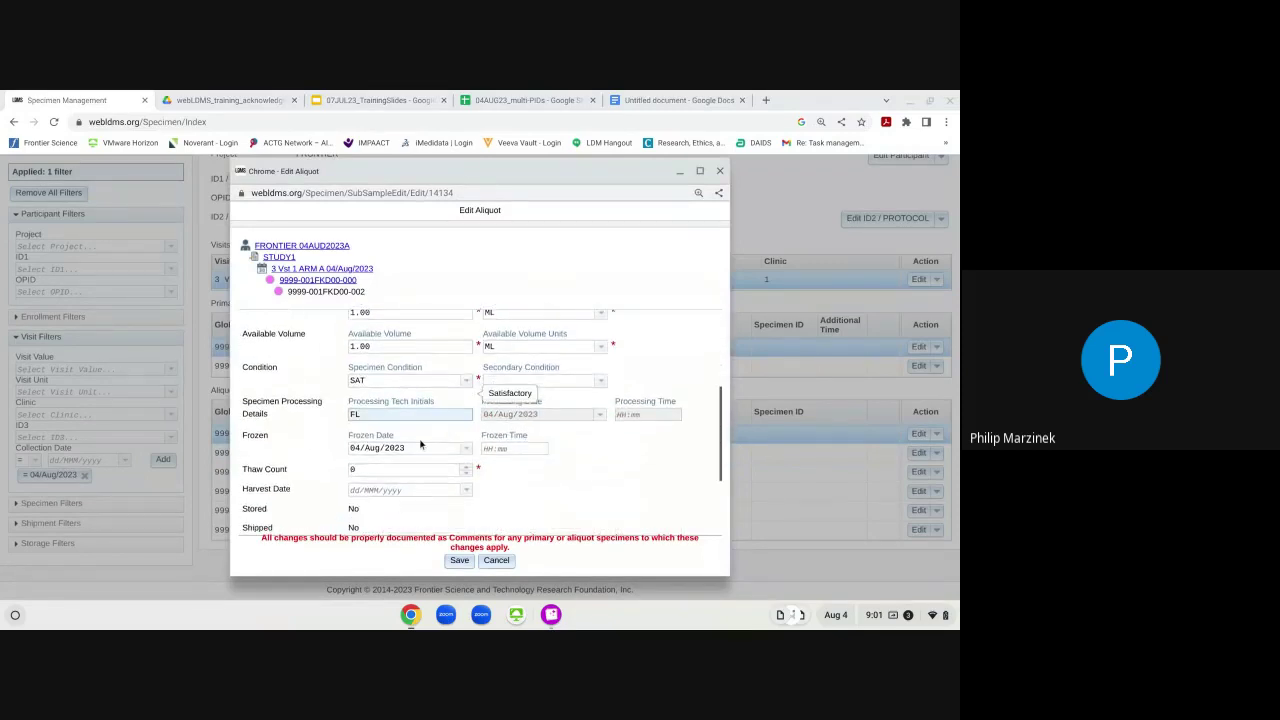
scroll(420, 444, down, 3)
click(719, 171)
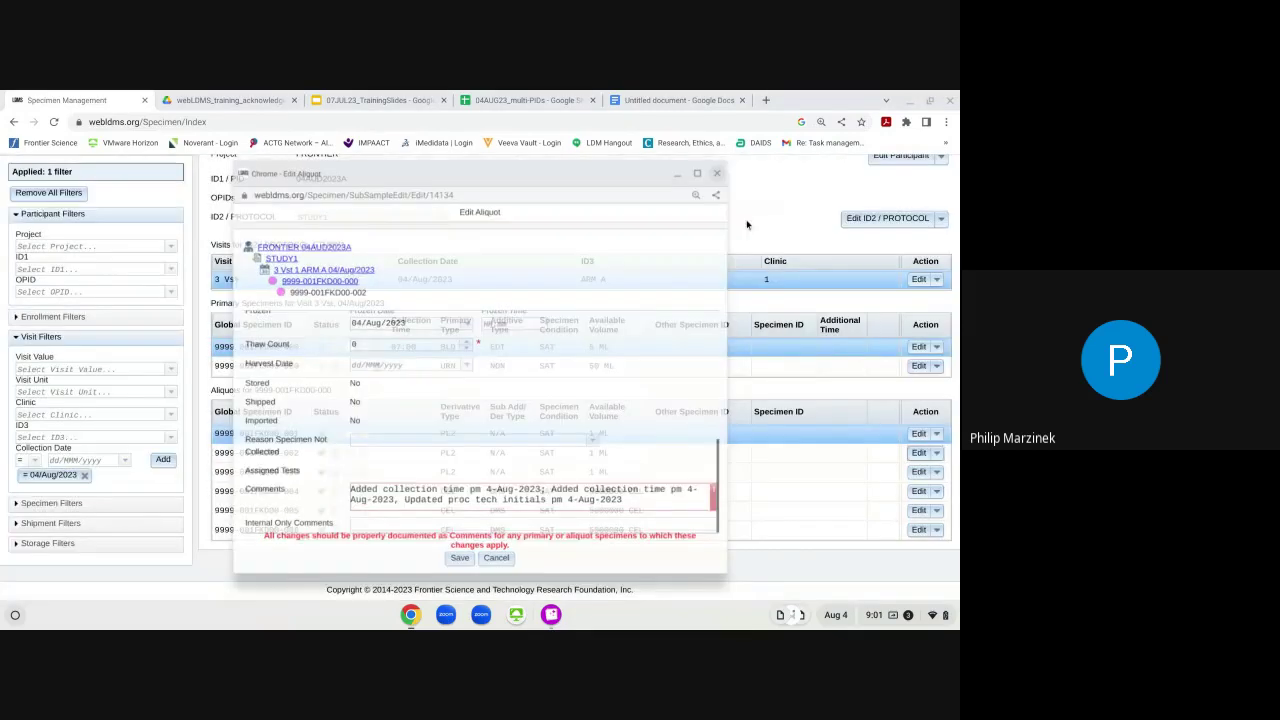
click(921, 452)
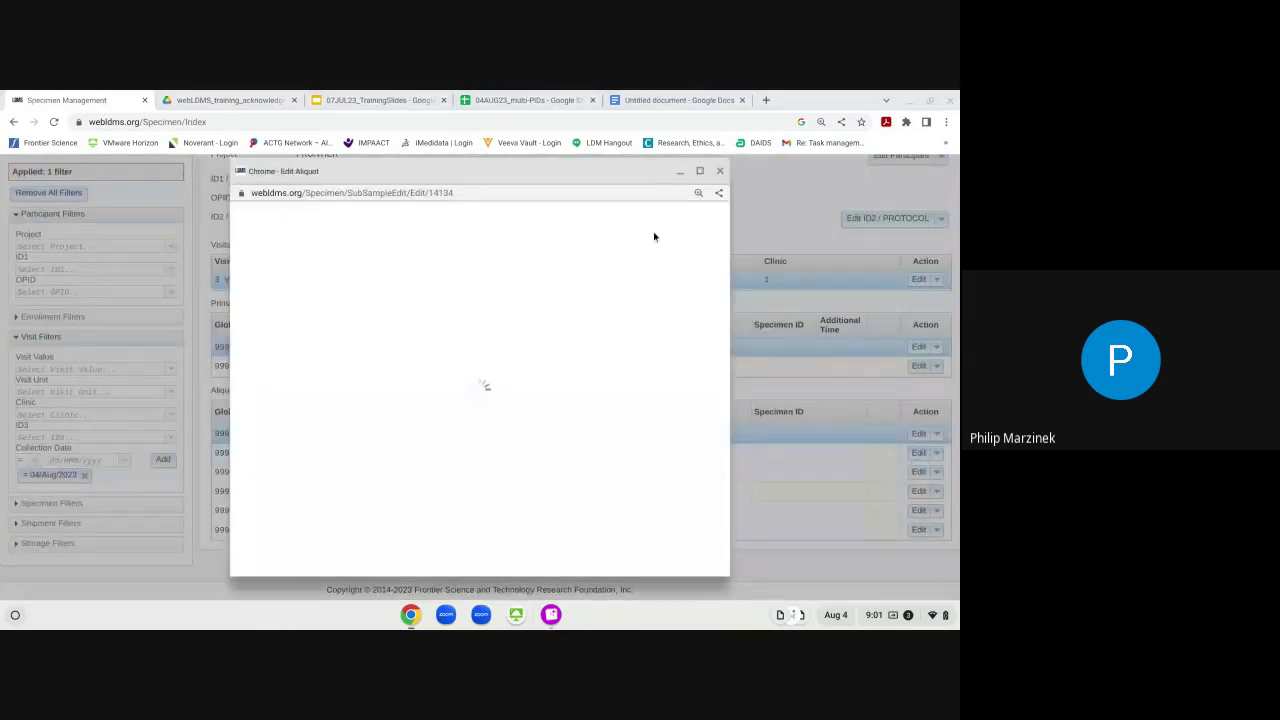
scroll(539, 381, down, 5)
scroll(534, 409, up, 3)
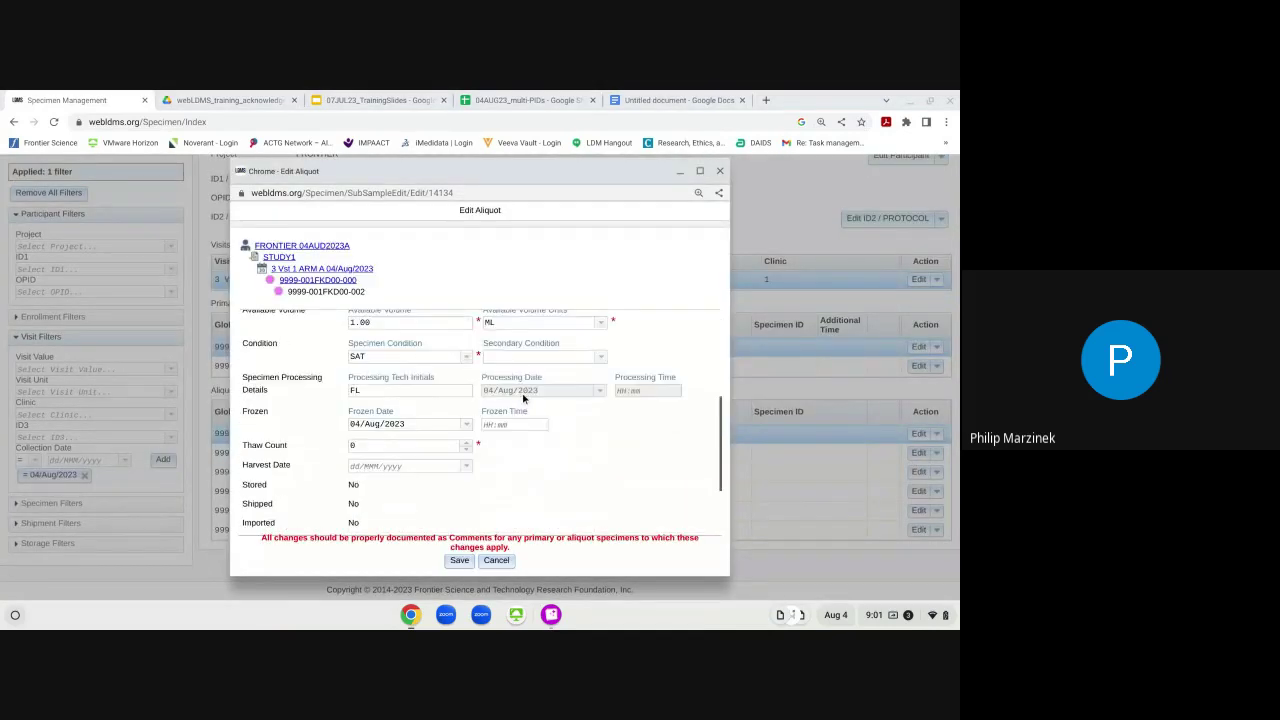
click(719, 171)
click(920, 482)
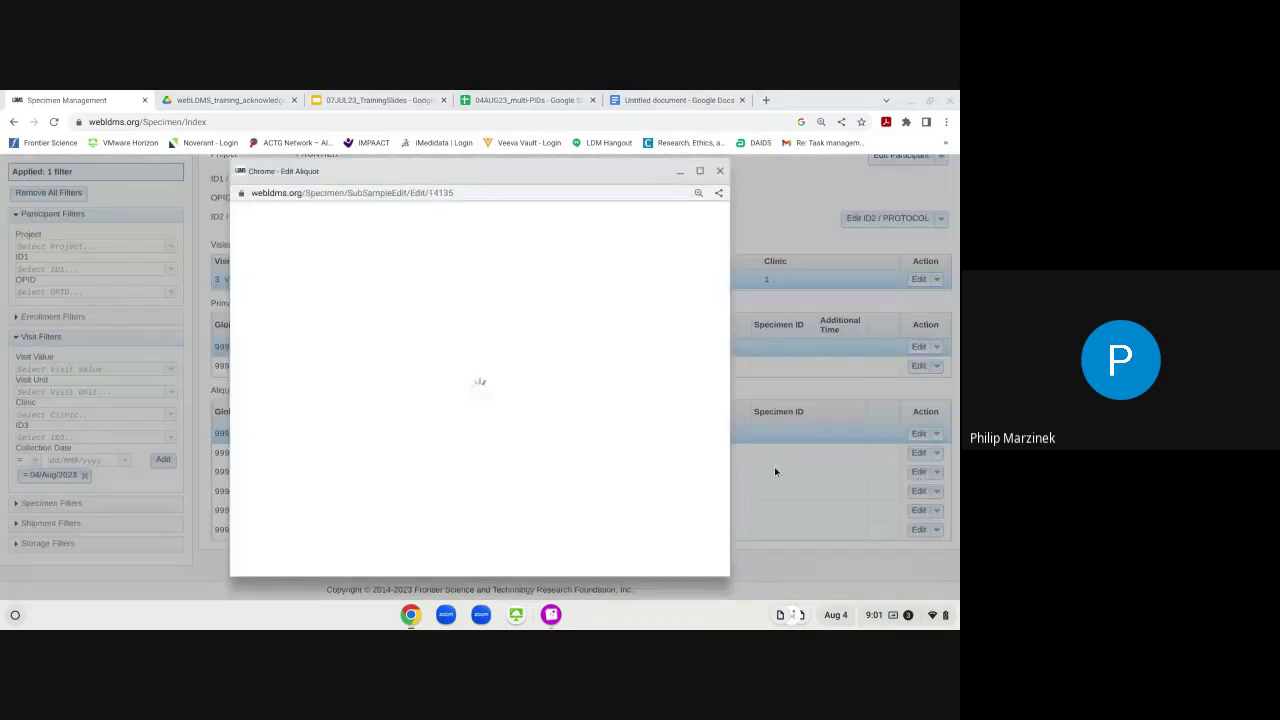
scroll(440, 405, down, 5)
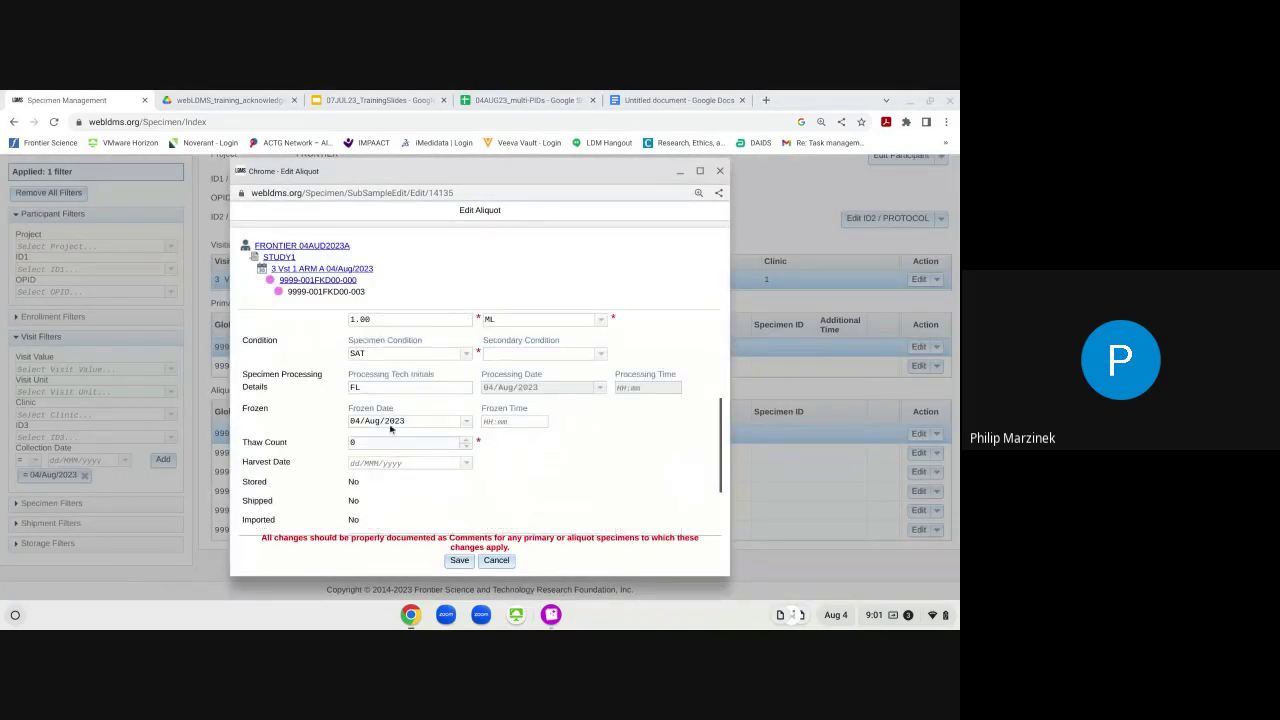
scroll(540, 445, down, 3)
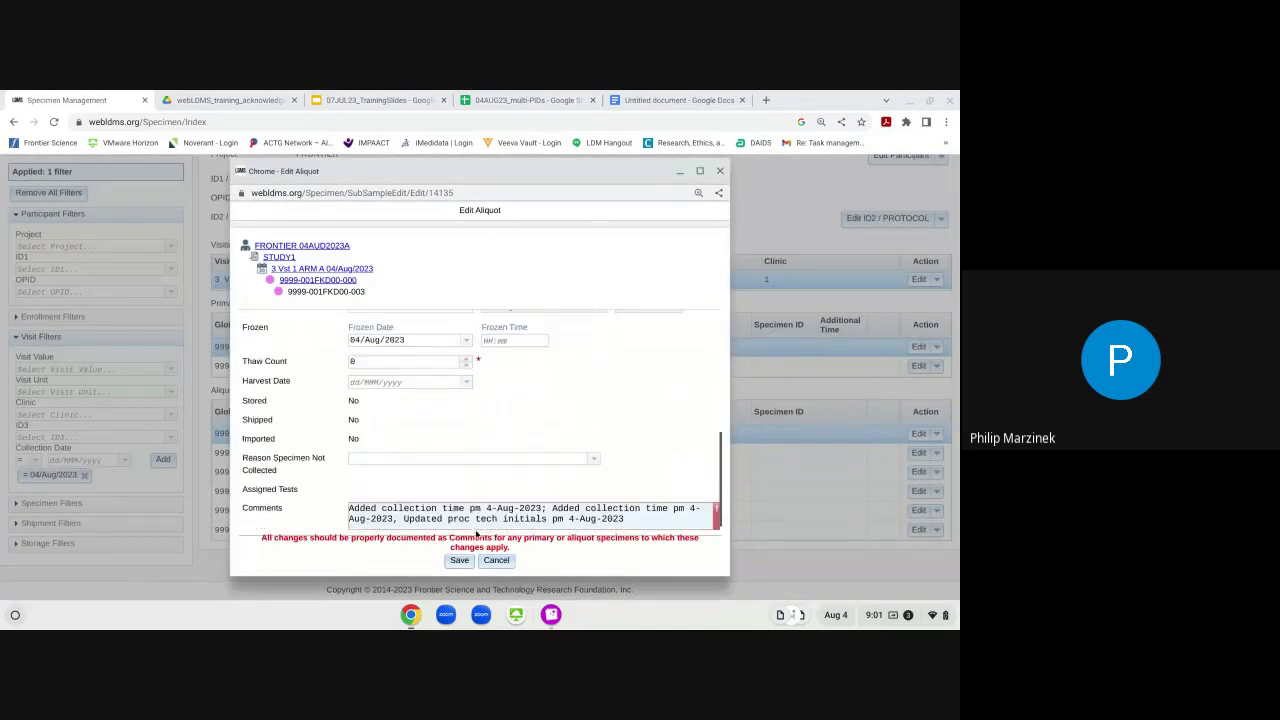
click(719, 171)
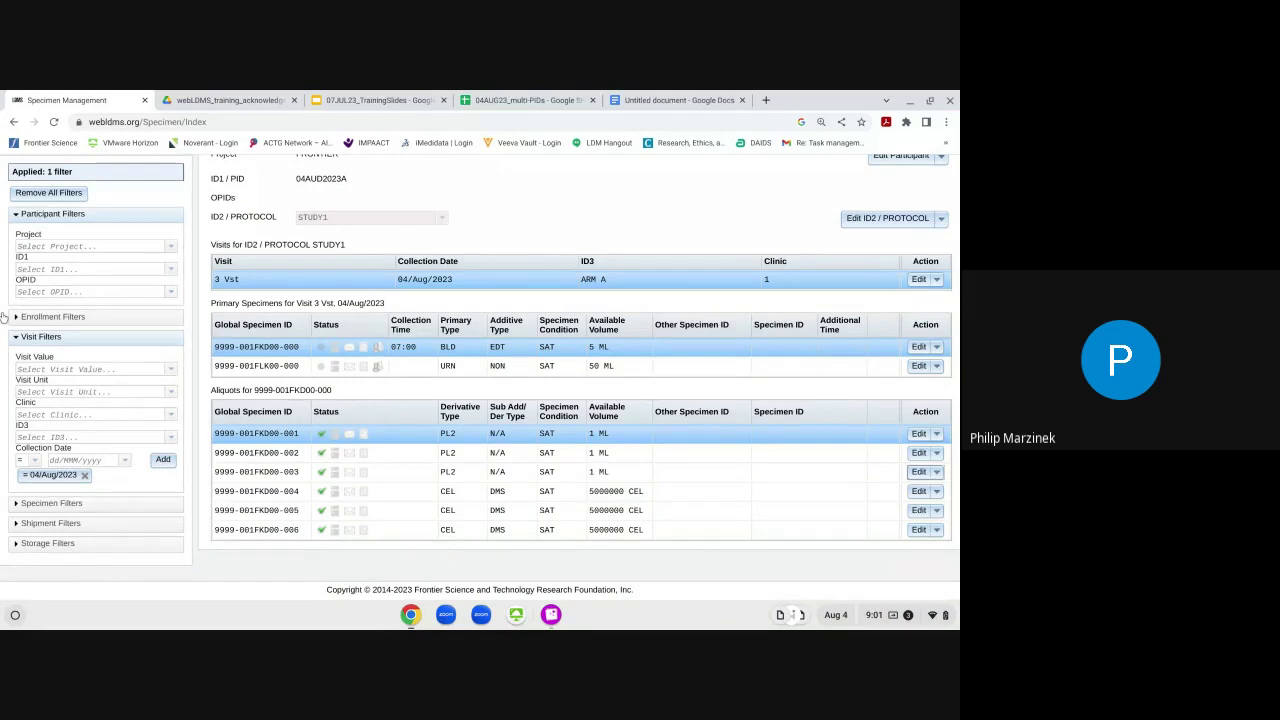
Select CEL aliquots 9999-001FKD00-004 to 006 and open them for bulk editing
click(286, 491)
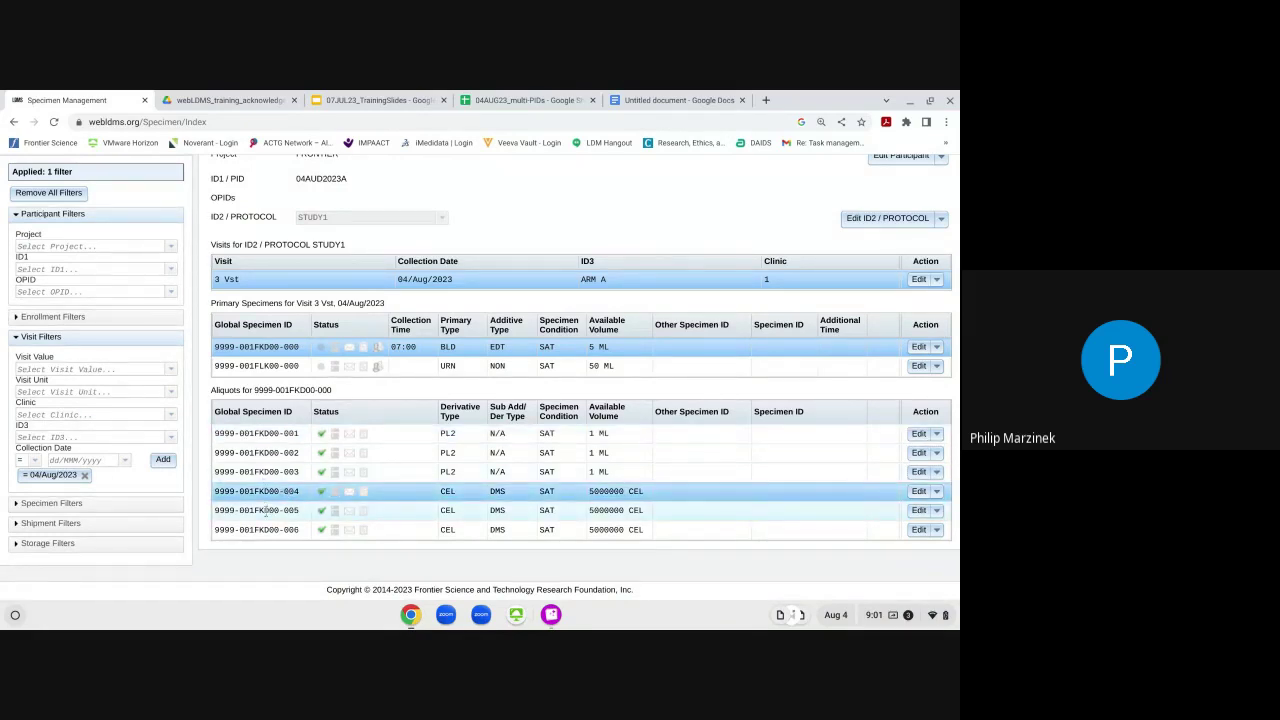
shift+click(266, 510)
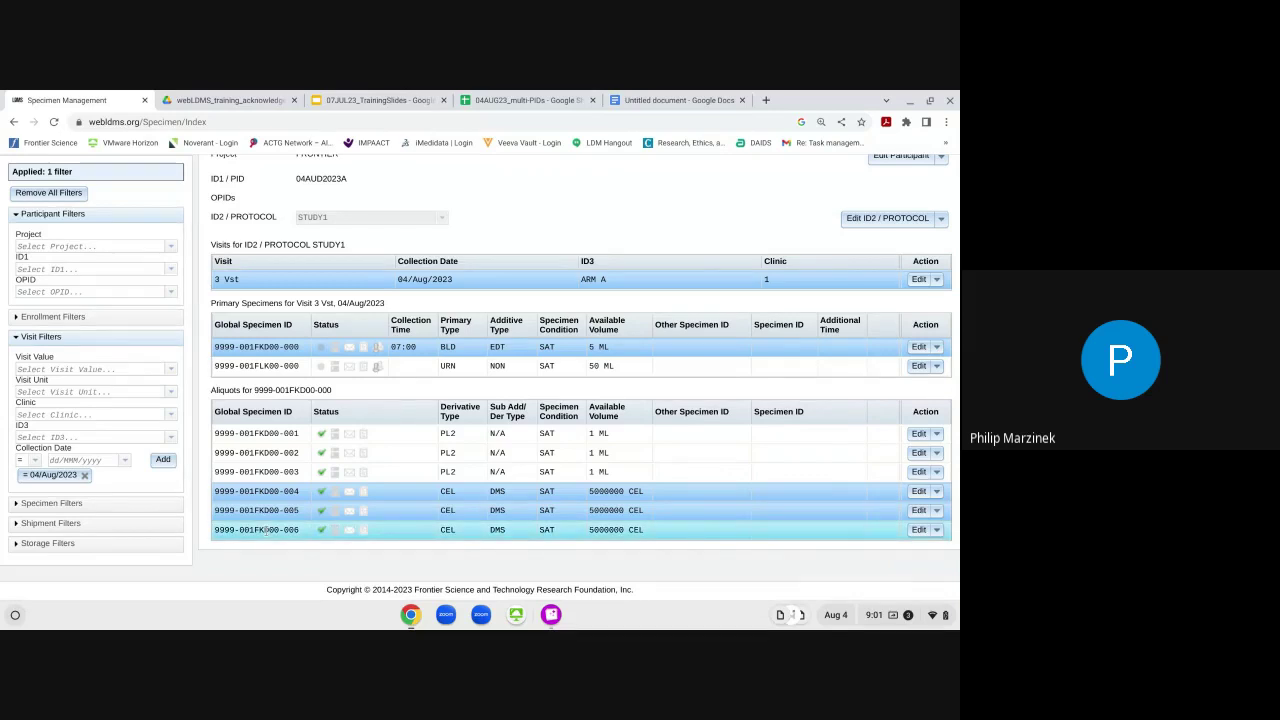
shift+click(266, 530)
click(918, 491)
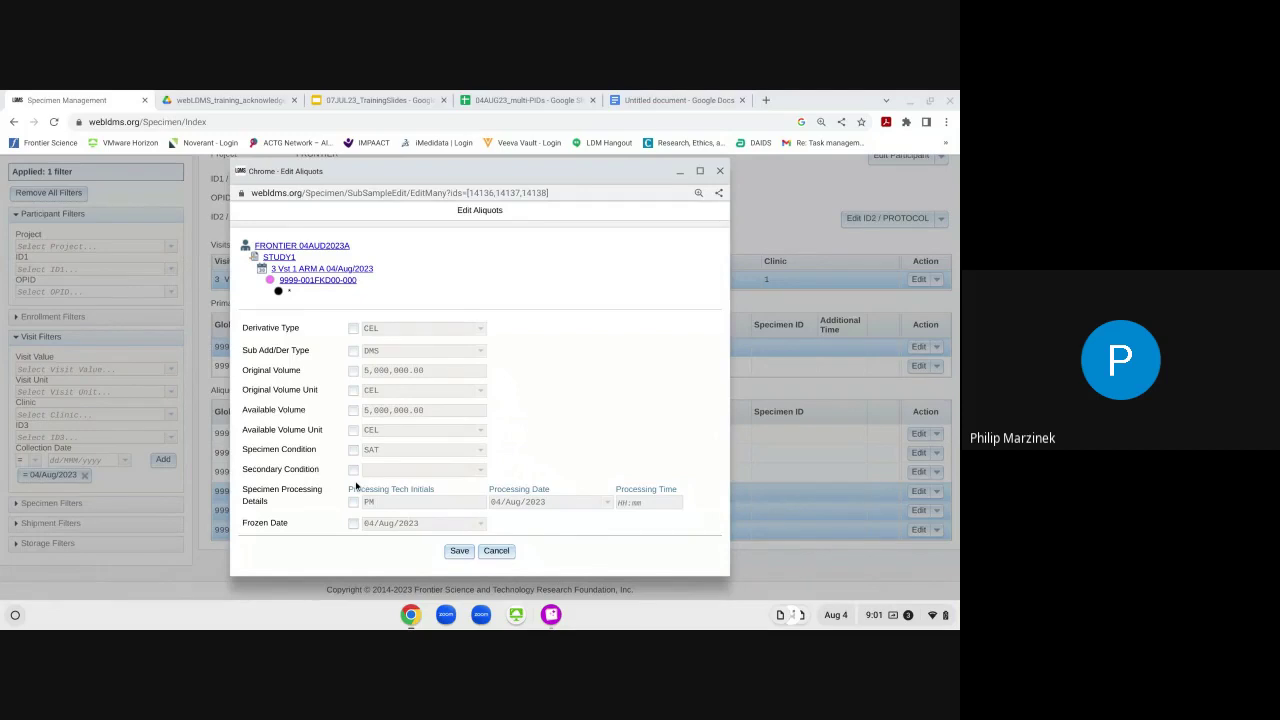
scroll(356, 486, down, 3)
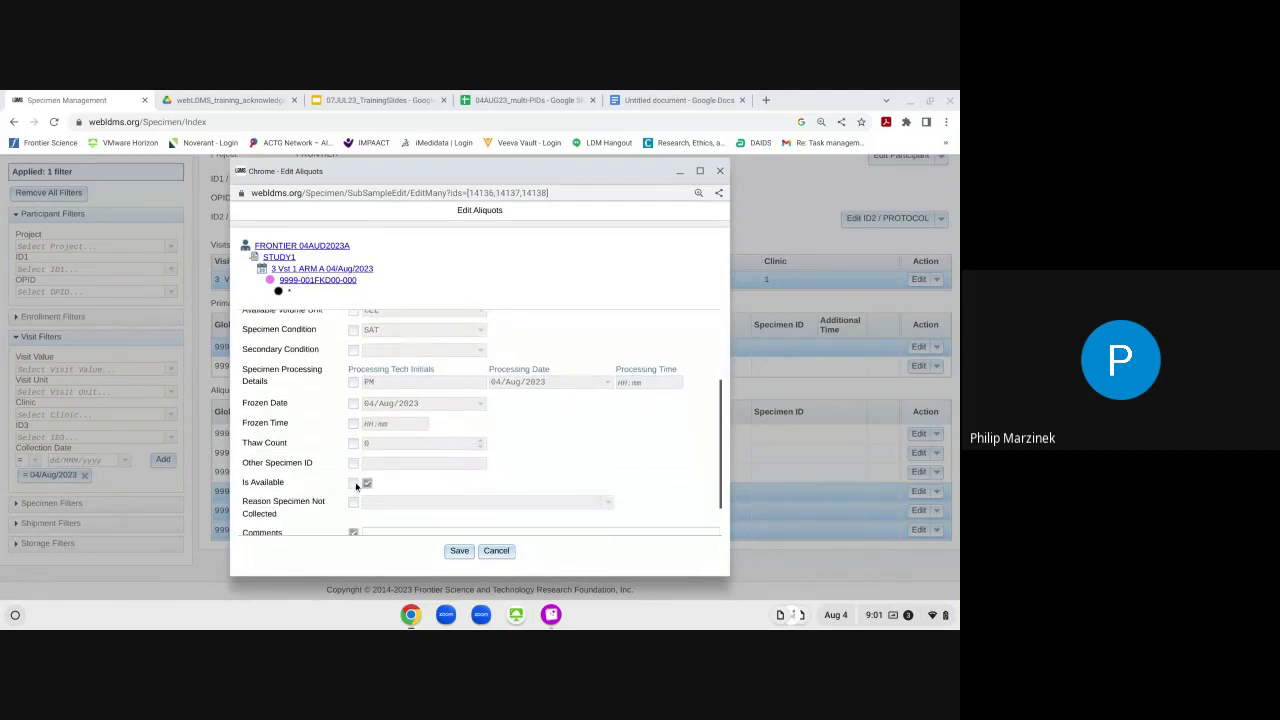
scroll(356, 486, down, 2)
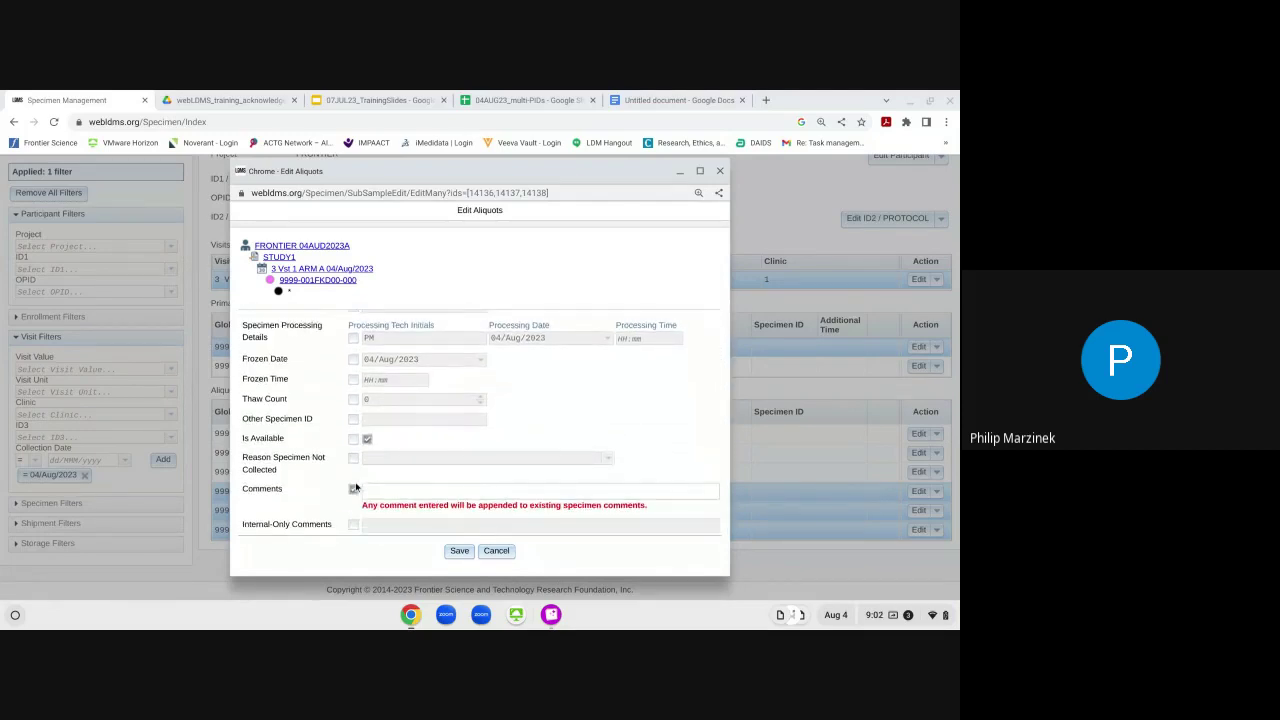
scroll(415, 460, up, 2)
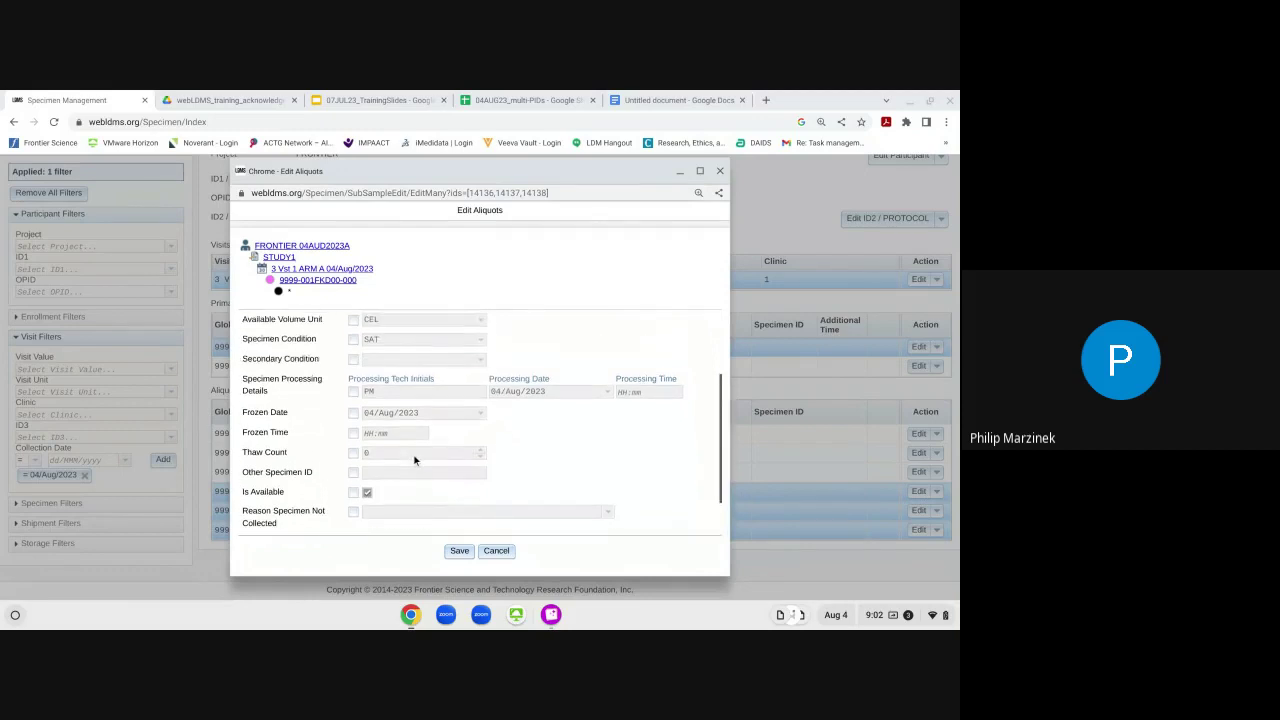
scroll(418, 463, up, 1)
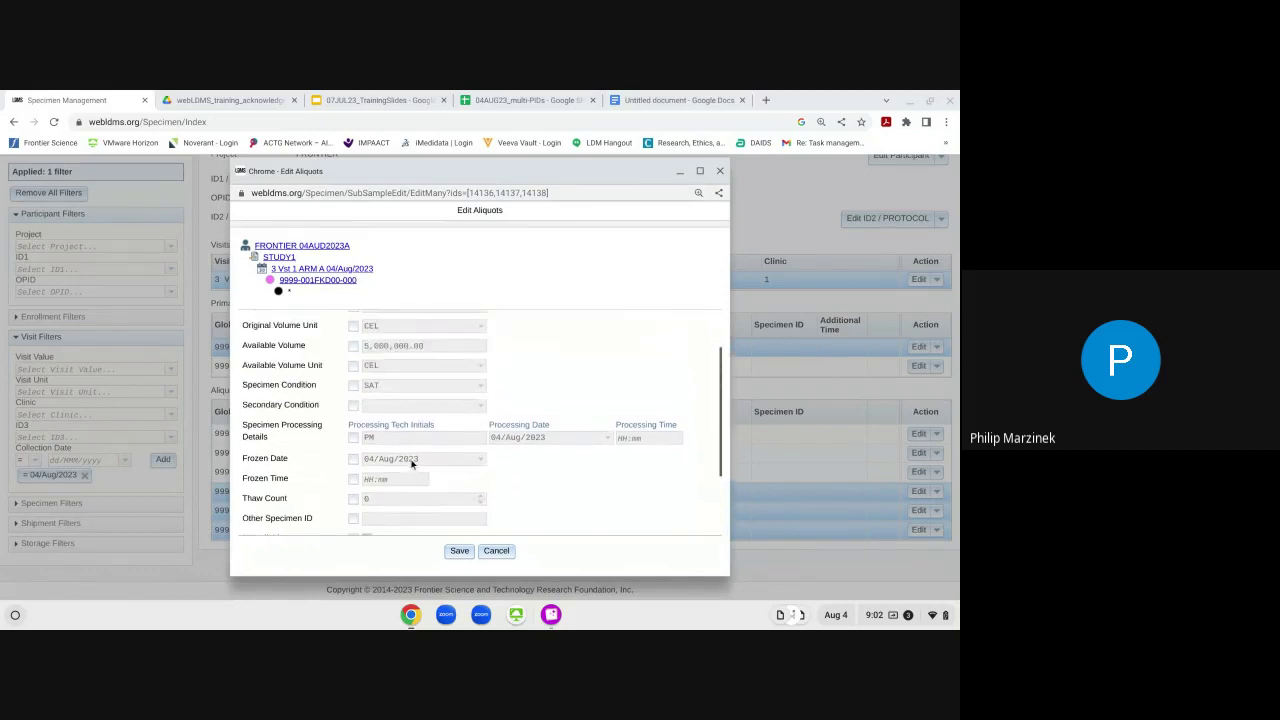
Set their tech initials to FL with comment 'Updated proc tech initials PM 4-Aug-2023' and save
click(353, 439)
click(366, 439)
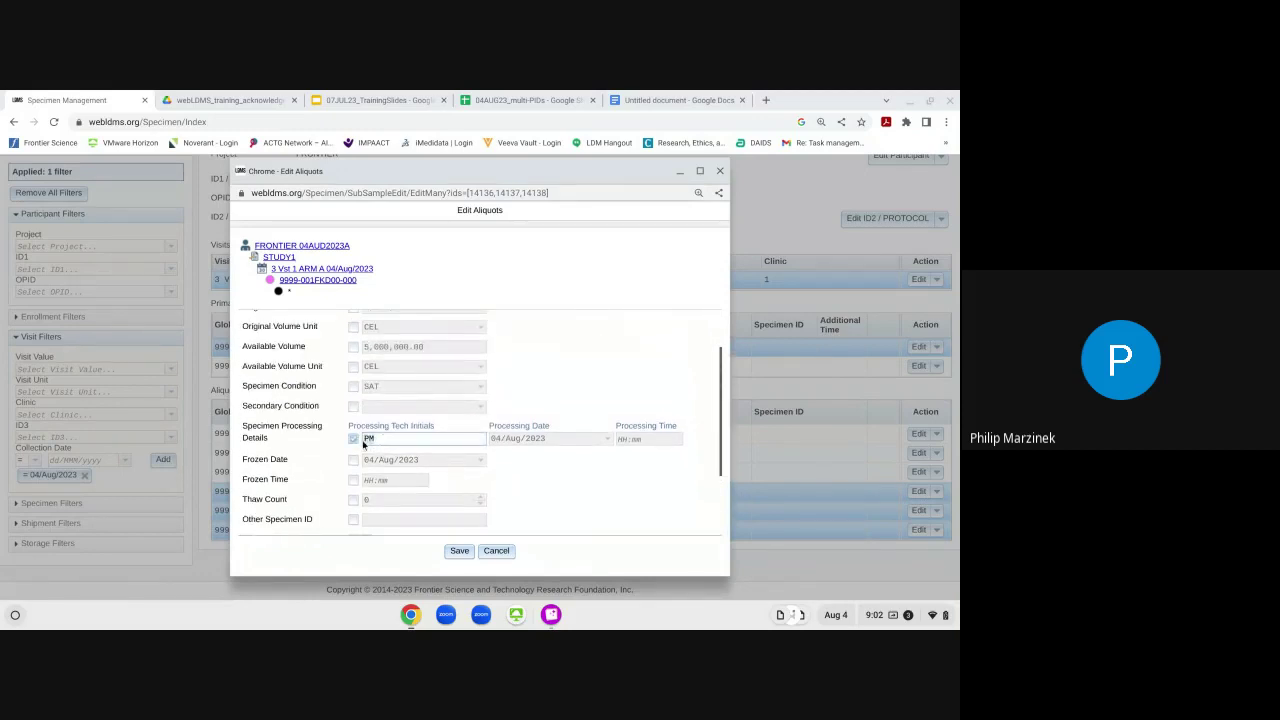
text(FL)
scroll(450, 435, down, 3)
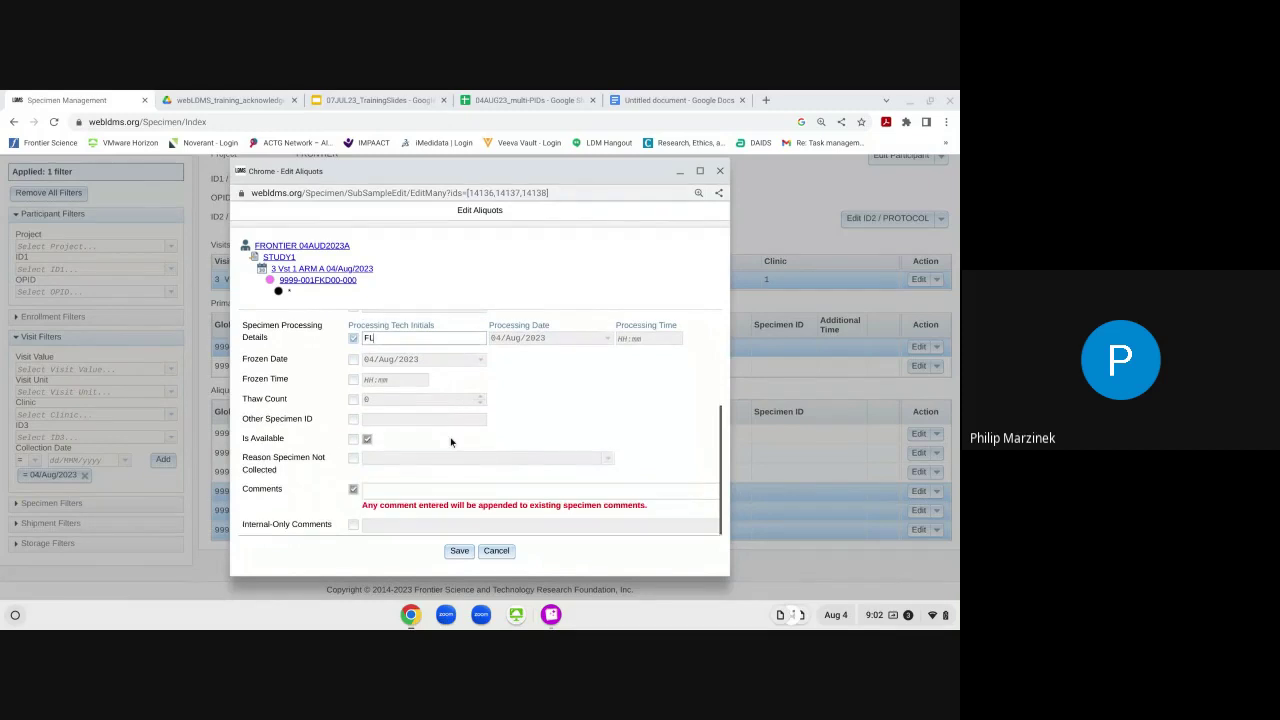
click(397, 489)
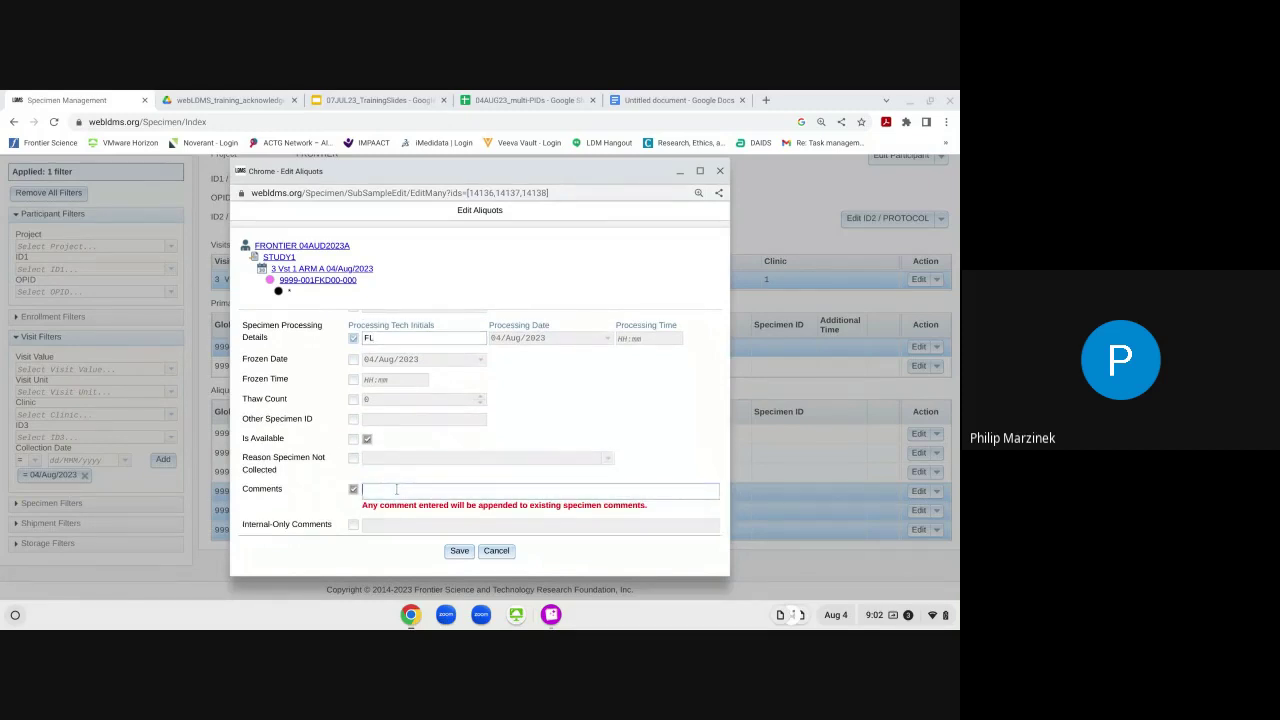
text(Updated proc tech initials PM 4-Aug-2023)
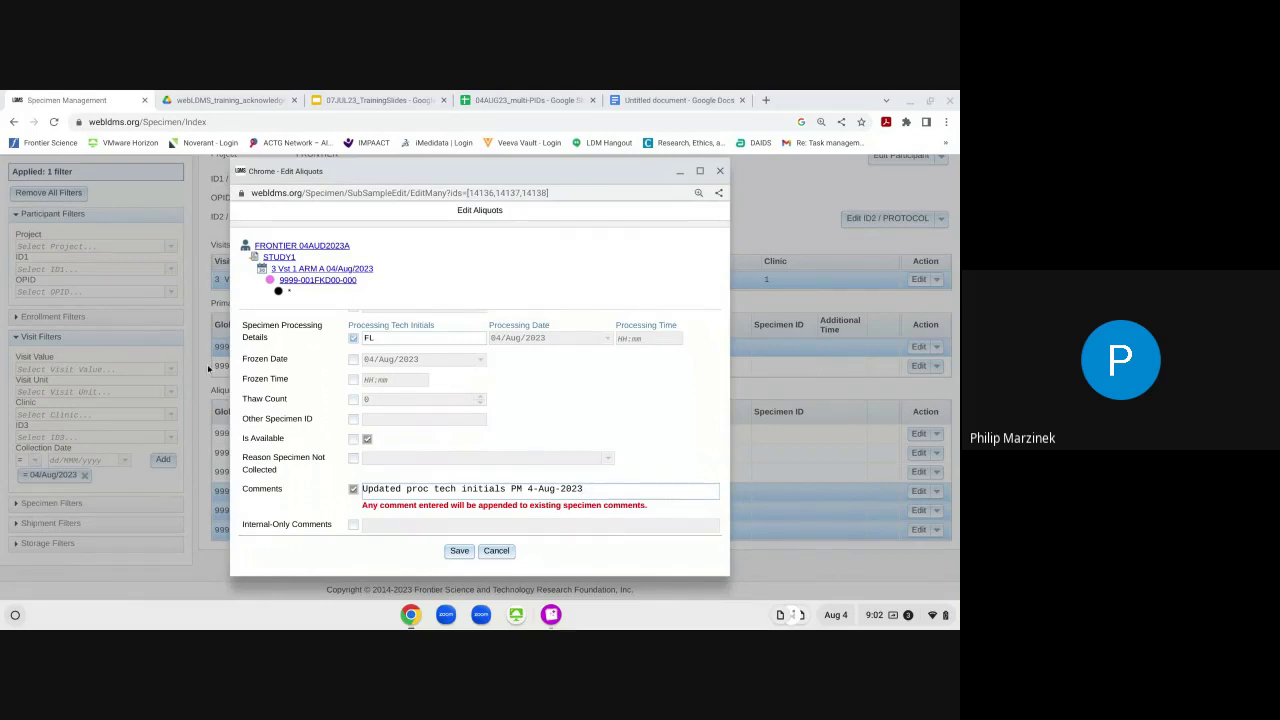
click(458, 551)
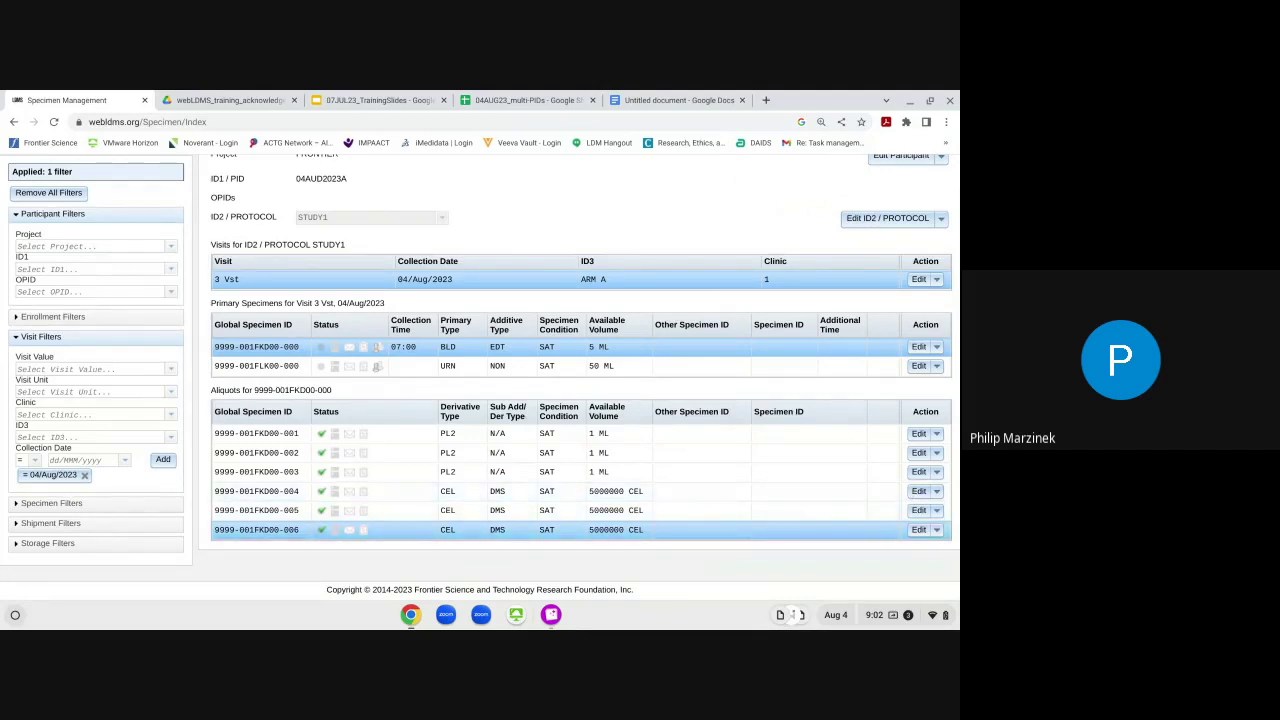
click(918, 491)
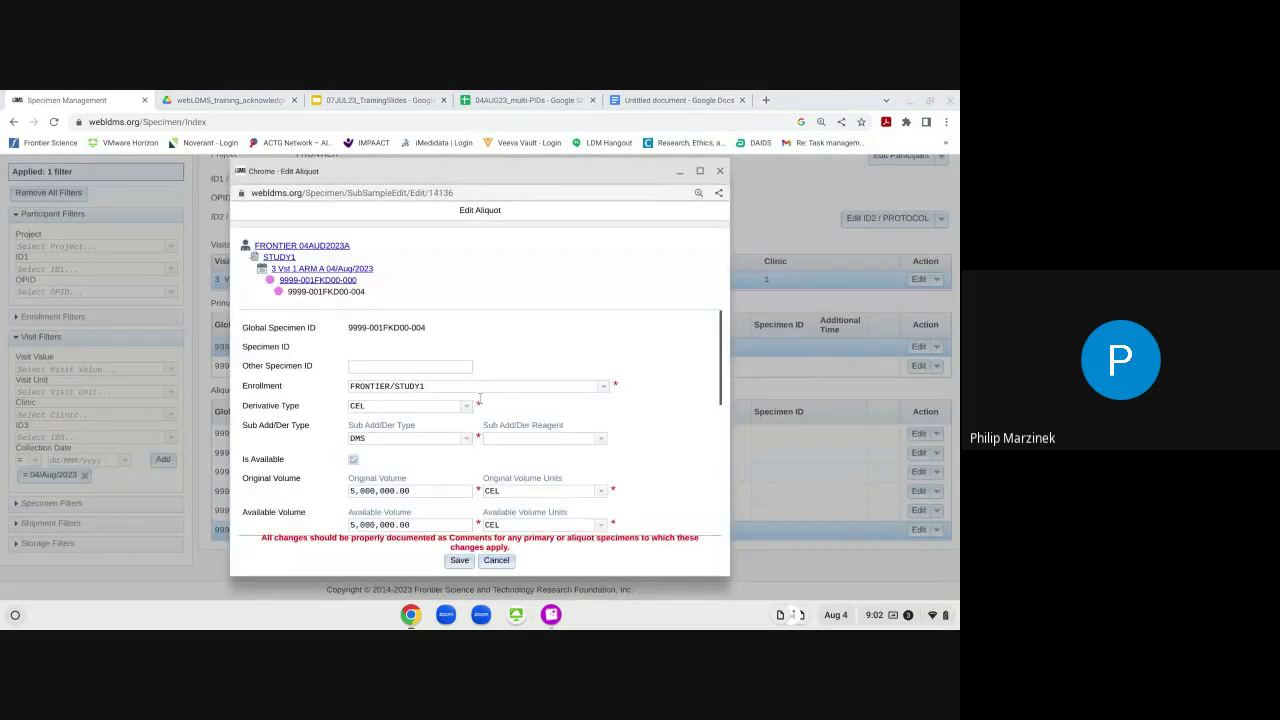
scroll(325, 397, down, 5)
scroll(447, 431, down, 3)
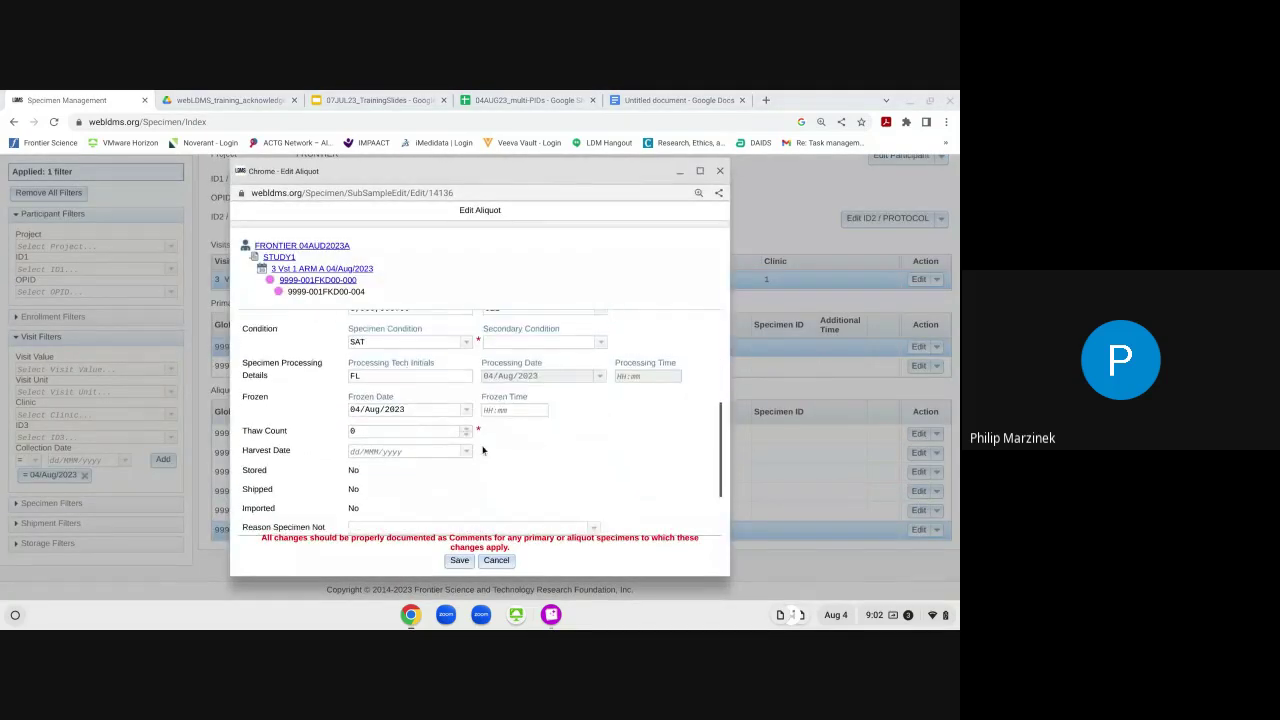
click(720, 171)
click(918, 510)
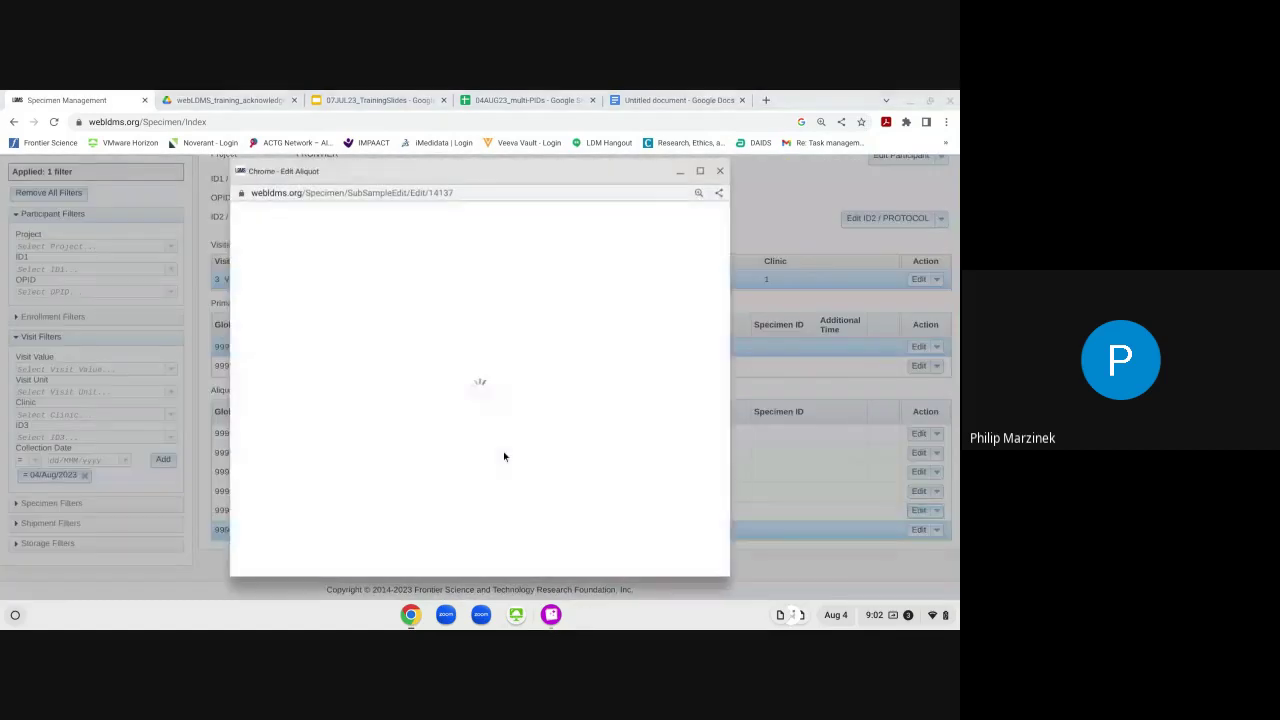
scroll(416, 453, down, 5)
scroll(416, 453, down, 3)
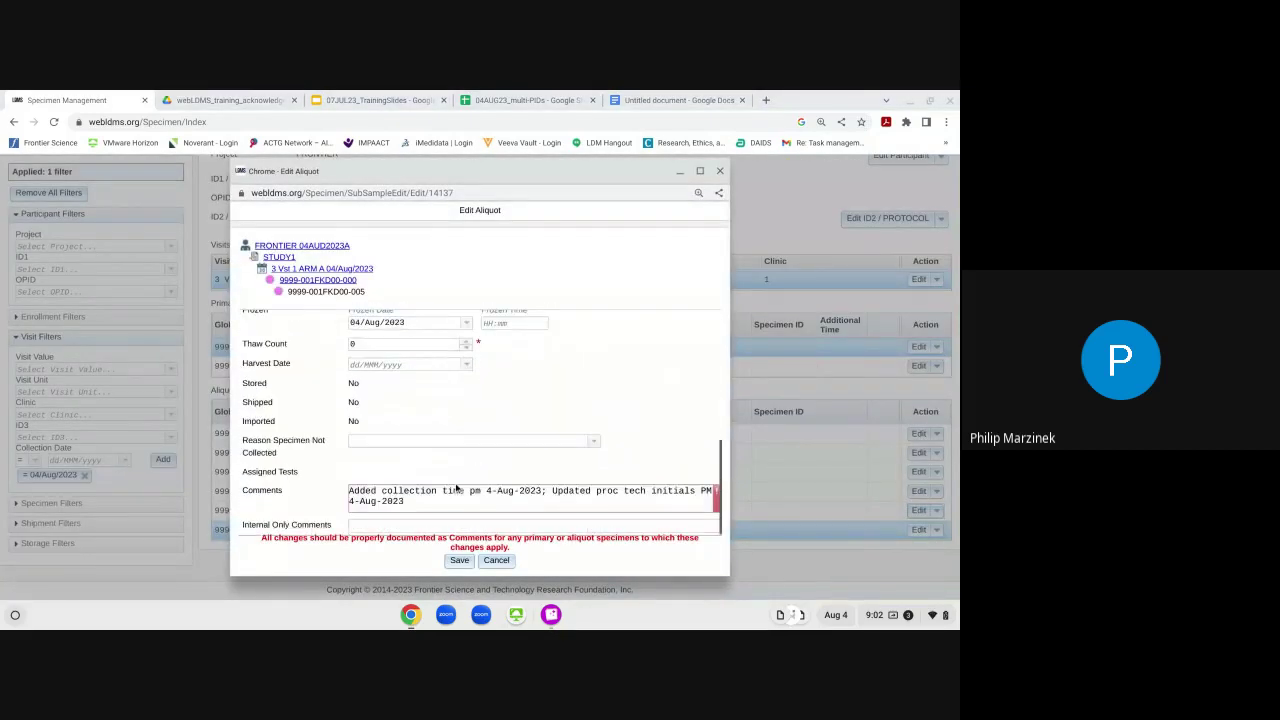
click(720, 171)
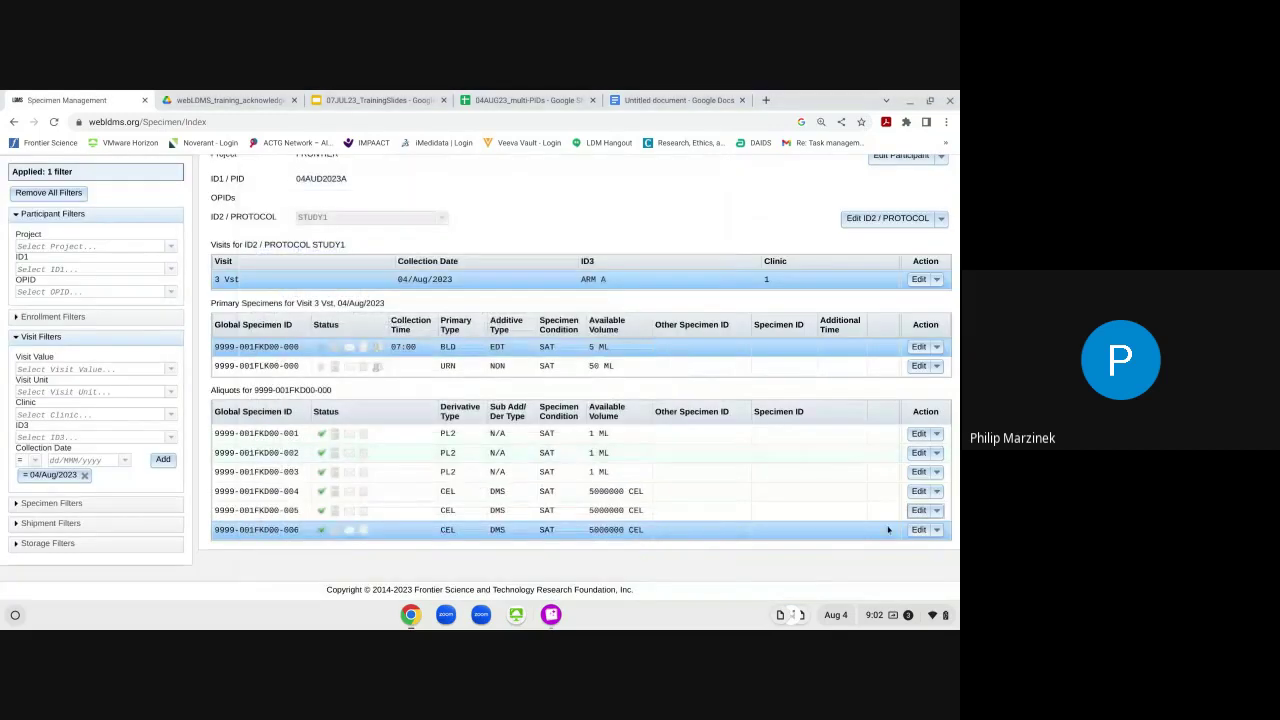
click(918, 529)
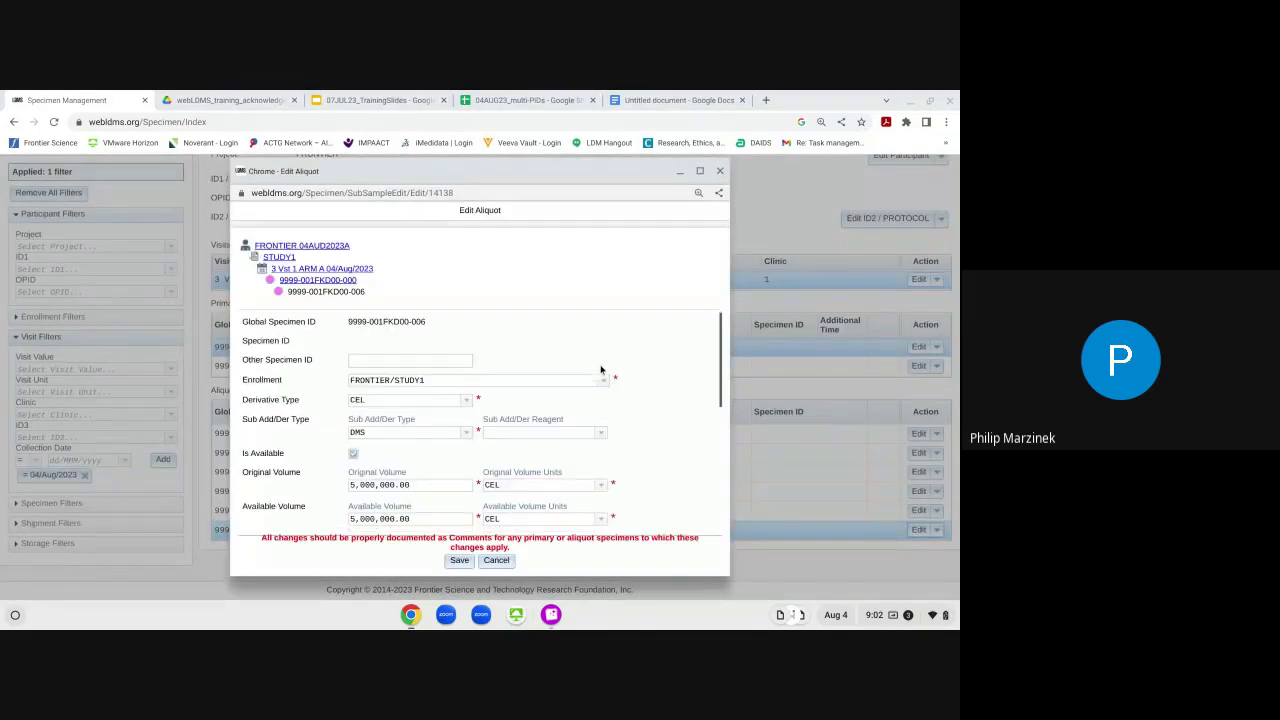
scroll(345, 373, down, 5)
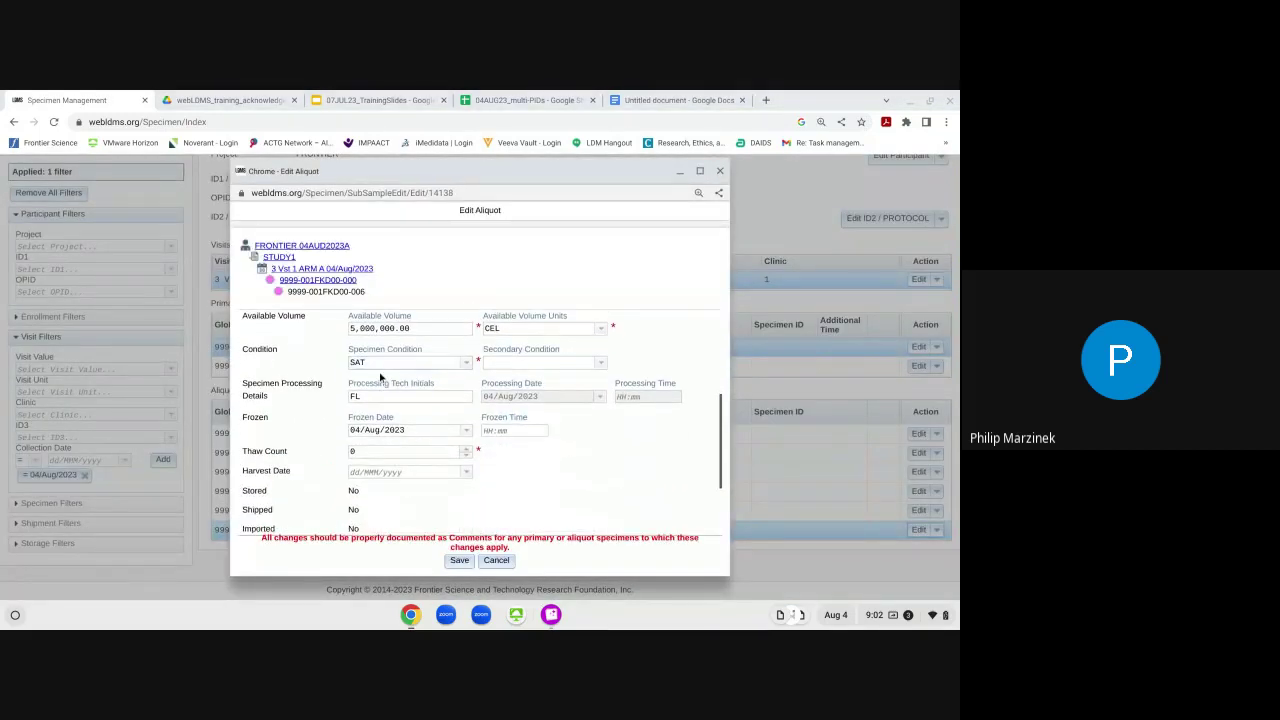
scroll(383, 375, down, 3)
click(719, 172)
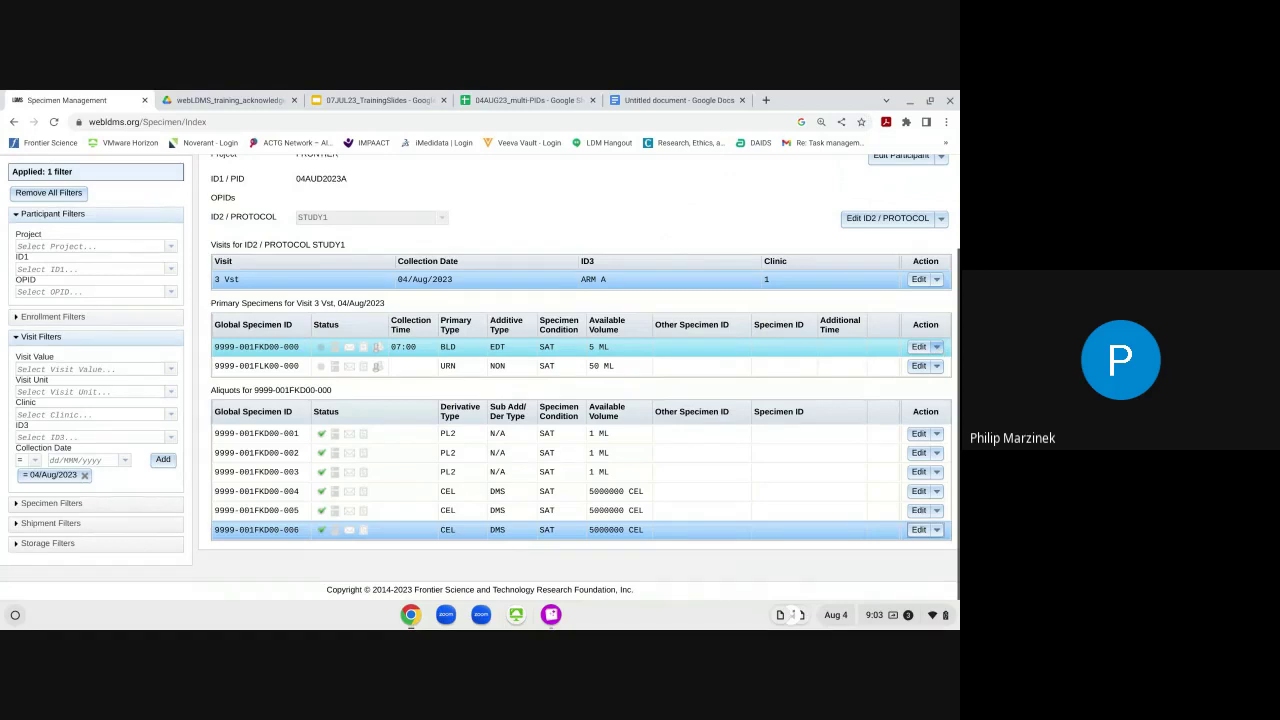
Check the Edit action lists for the blood specimen and first aliquot, then open aliquot 004's list
click(937, 347)
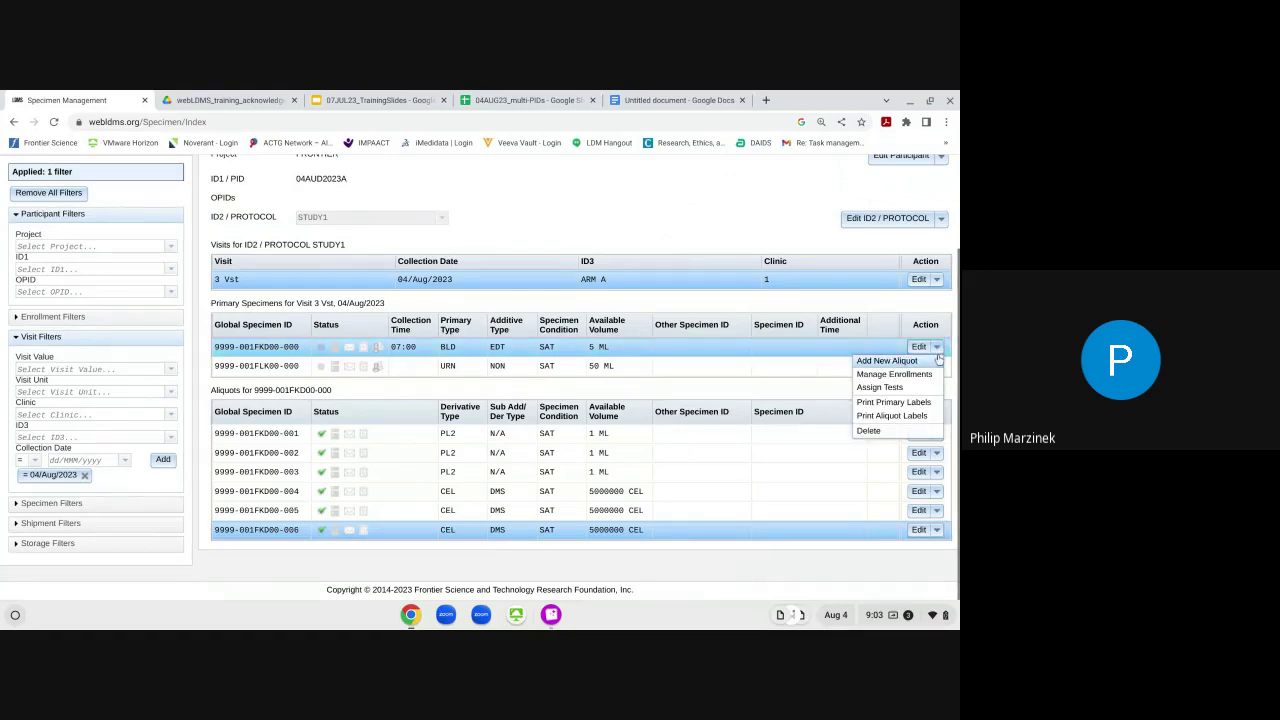
click(805, 394)
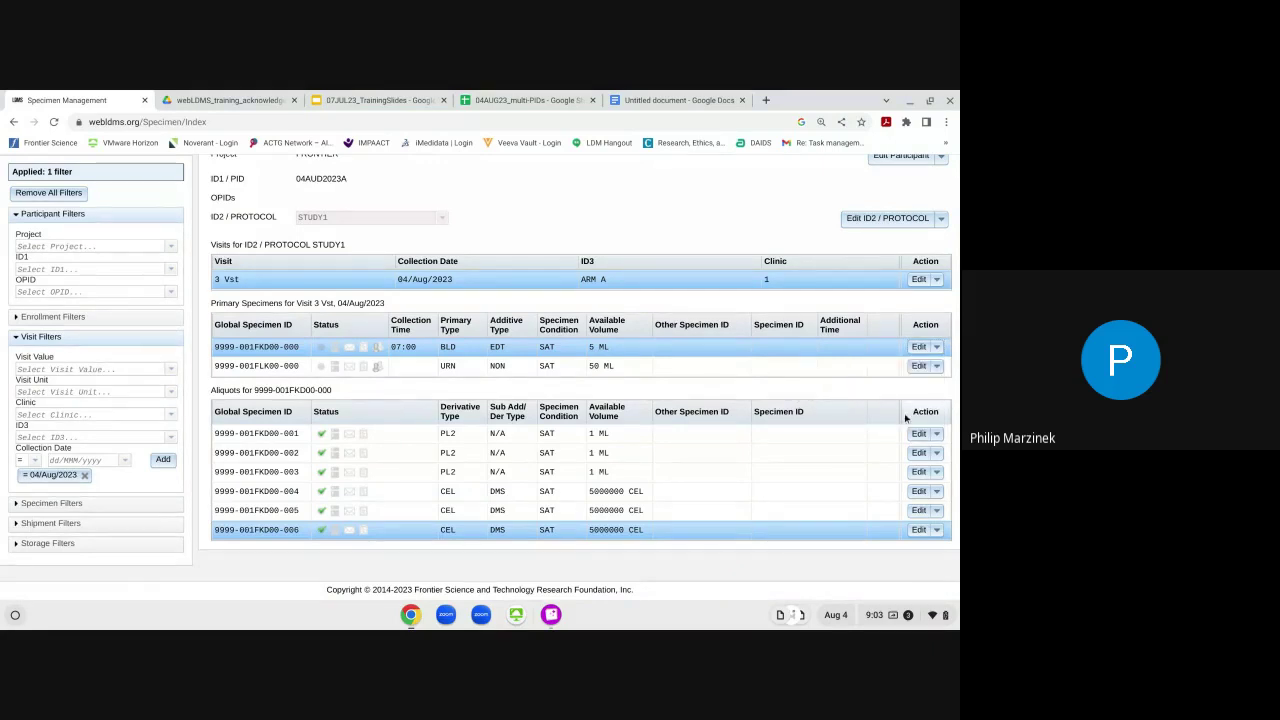
click(936, 433)
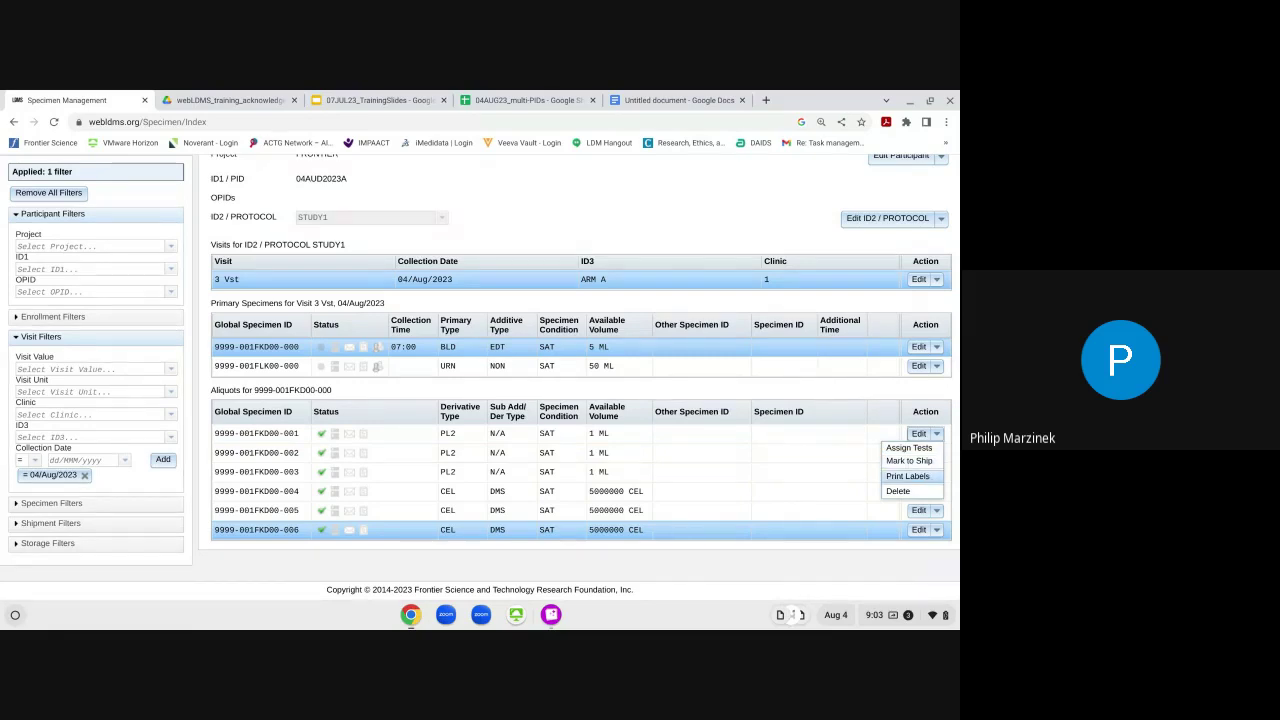
click(855, 397)
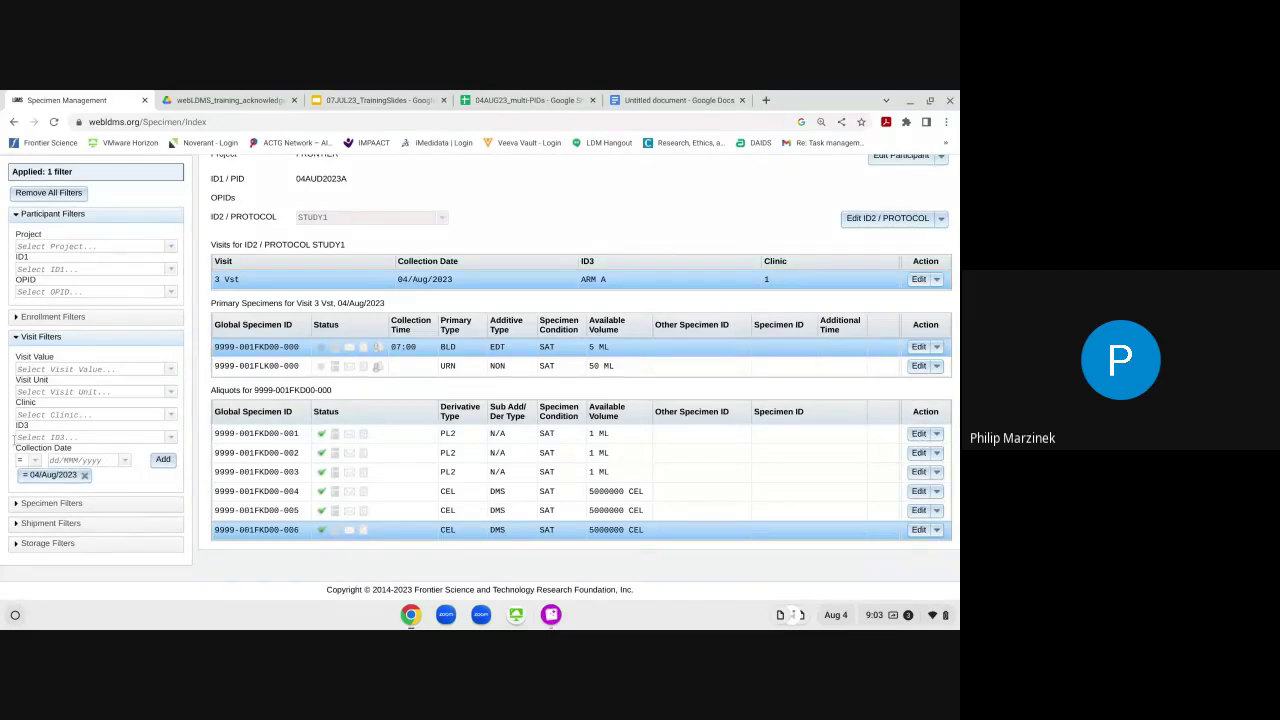
click(937, 491)
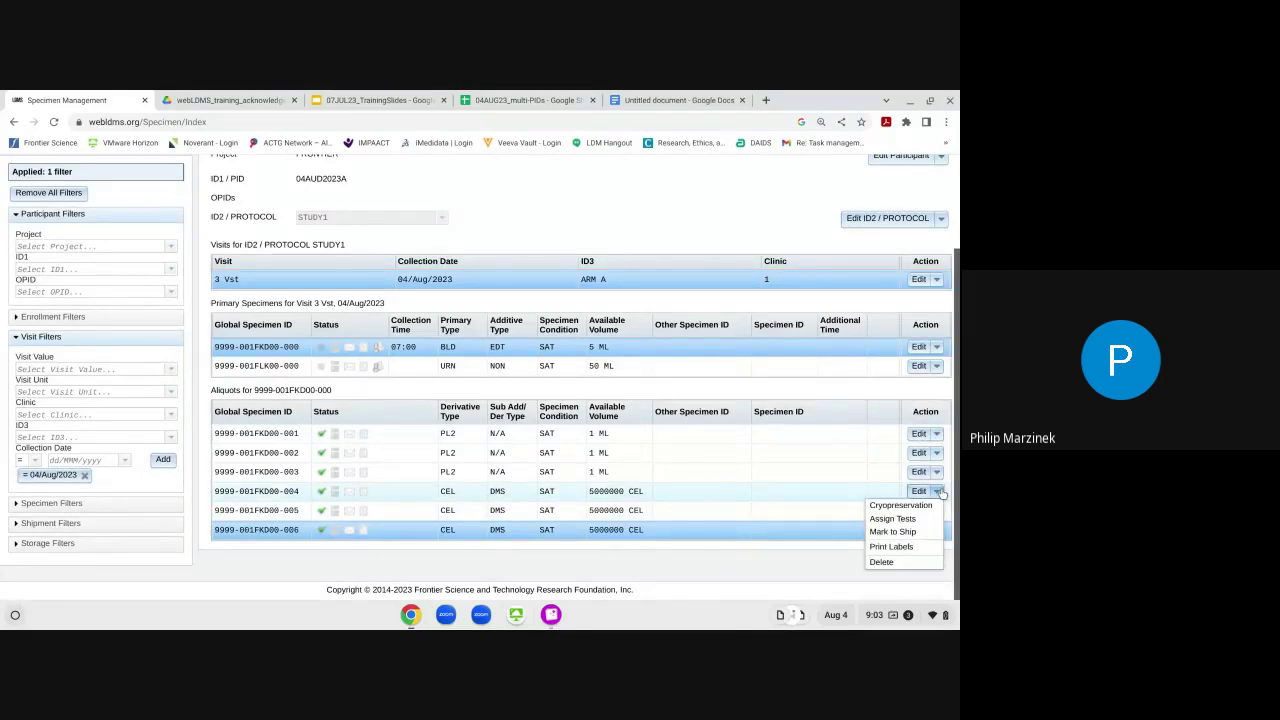
Open the Cryopreservation form for aliquot 9999-001FKD00-004 and scroll through it
click(913, 505)
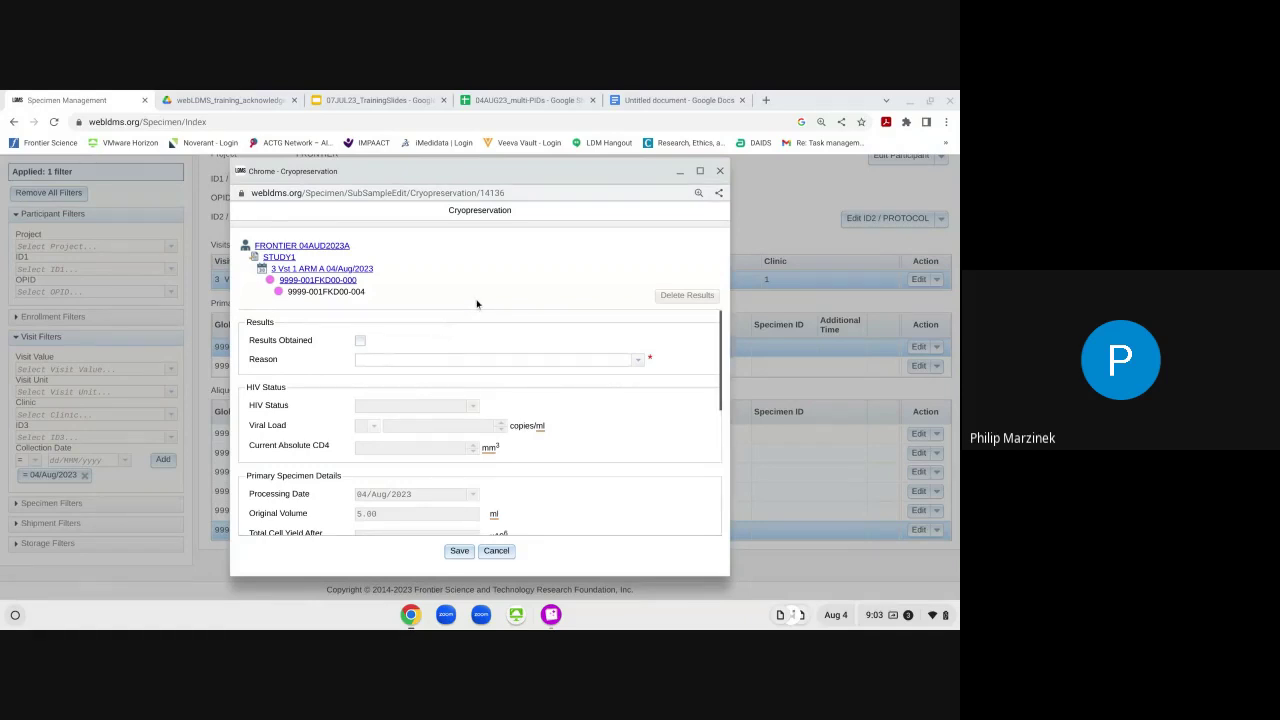
scroll(475, 330, down, 5)
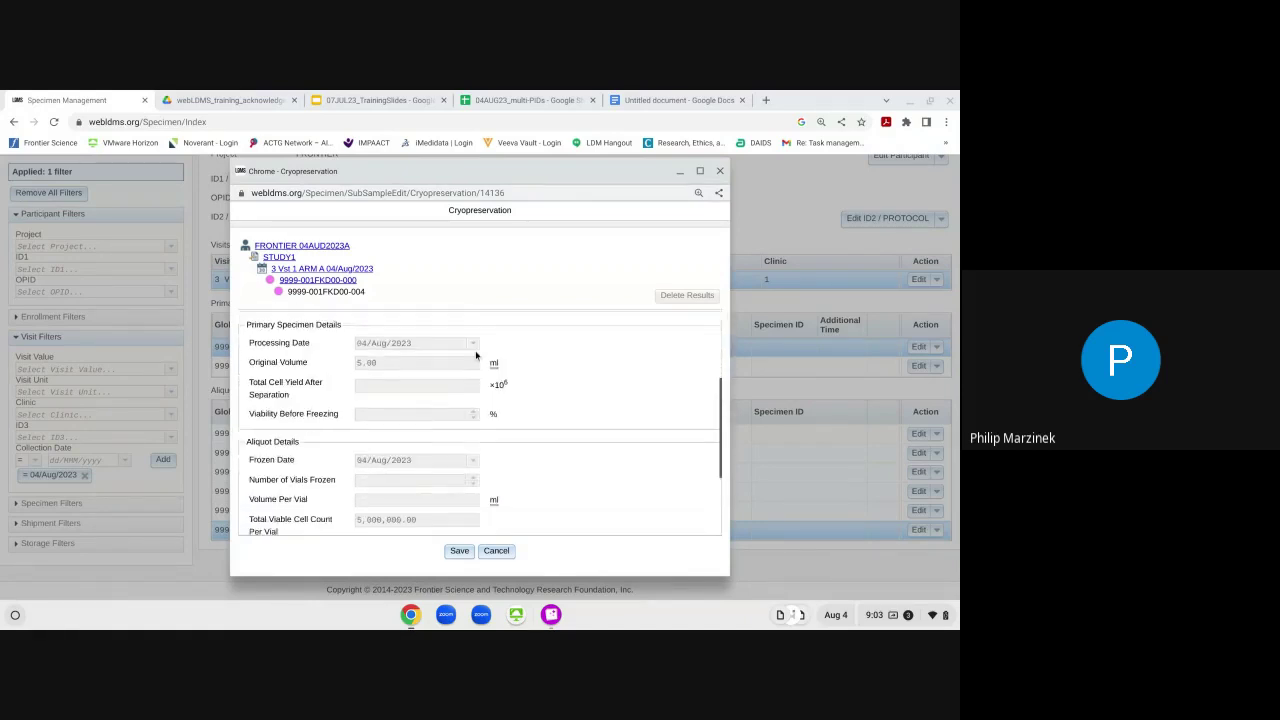
scroll(476, 355, down, 2)
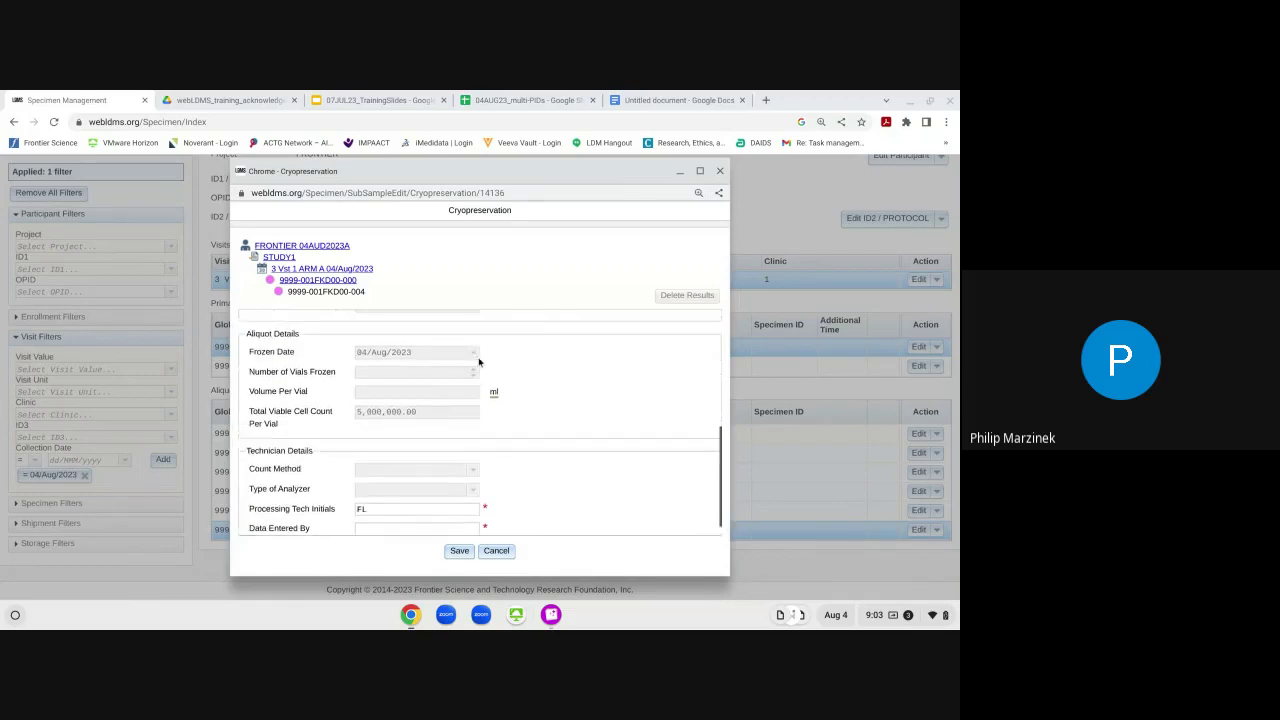
scroll(485, 371, up, 8)
Tick Results Obtained, review the form, then untick Results Obtained again
click(360, 341)
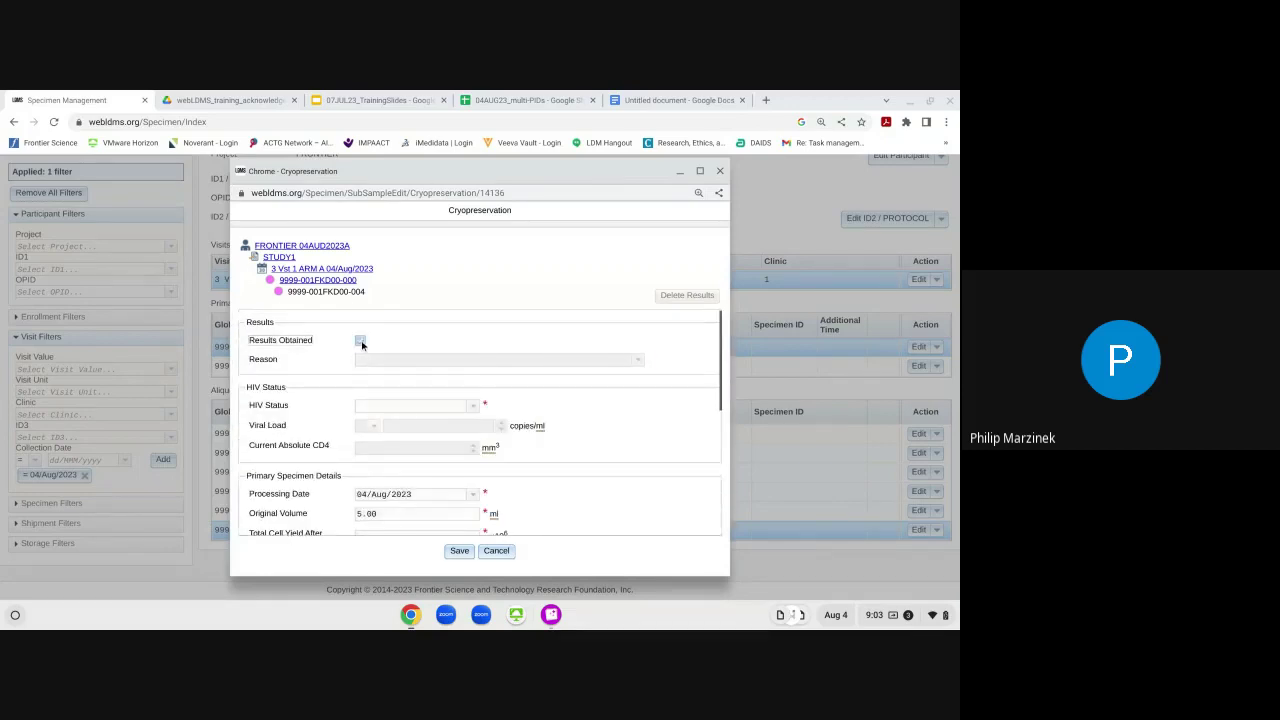
scroll(534, 398, down, 5)
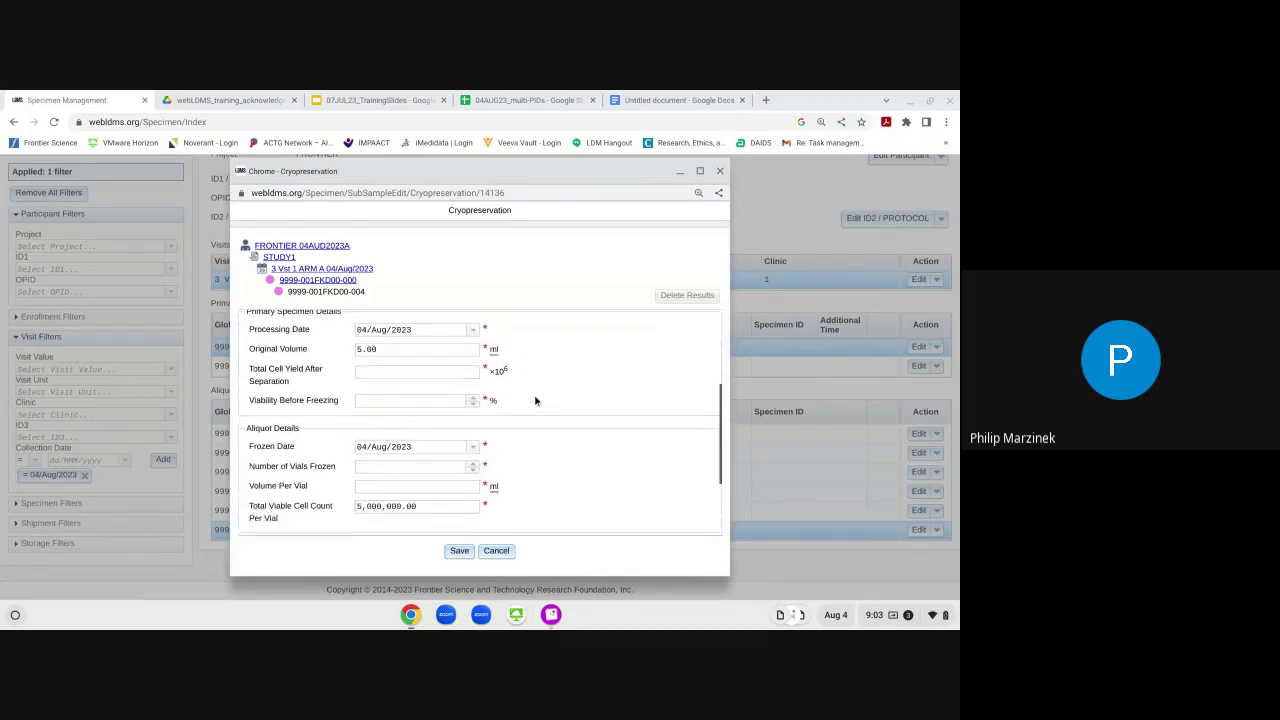
scroll(535, 401, down, 1)
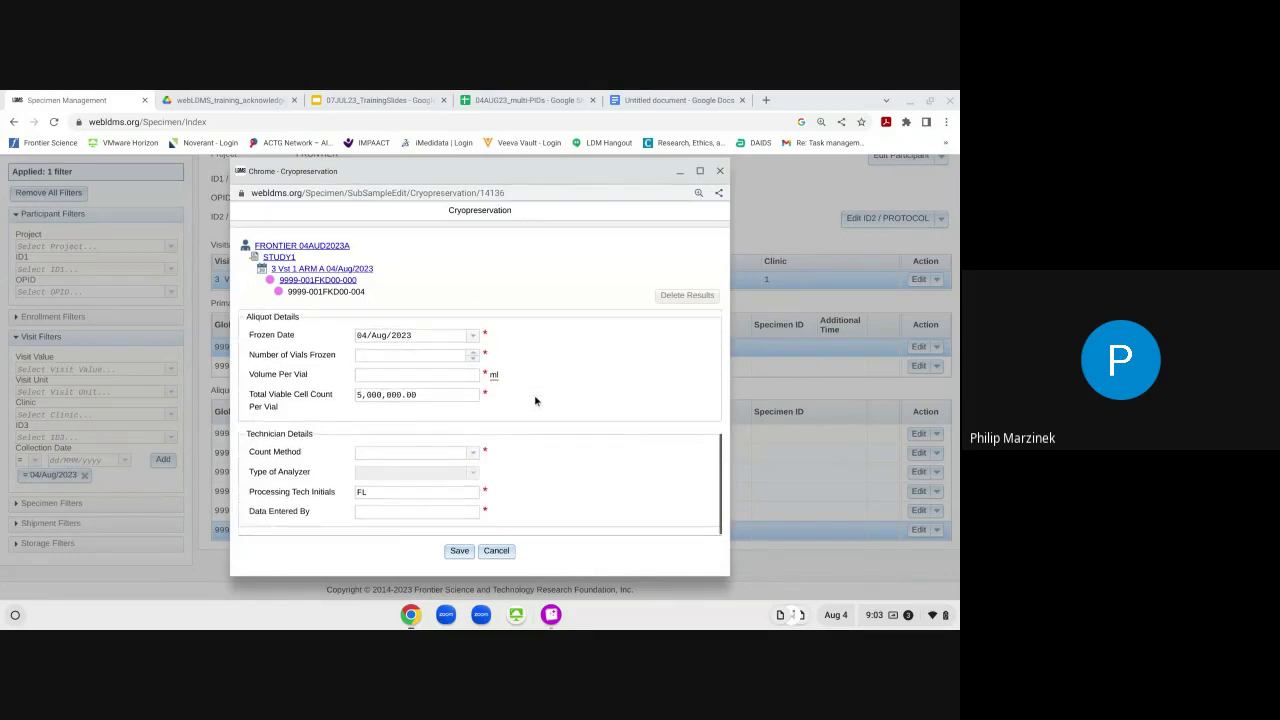
scroll(535, 401, up, 2)
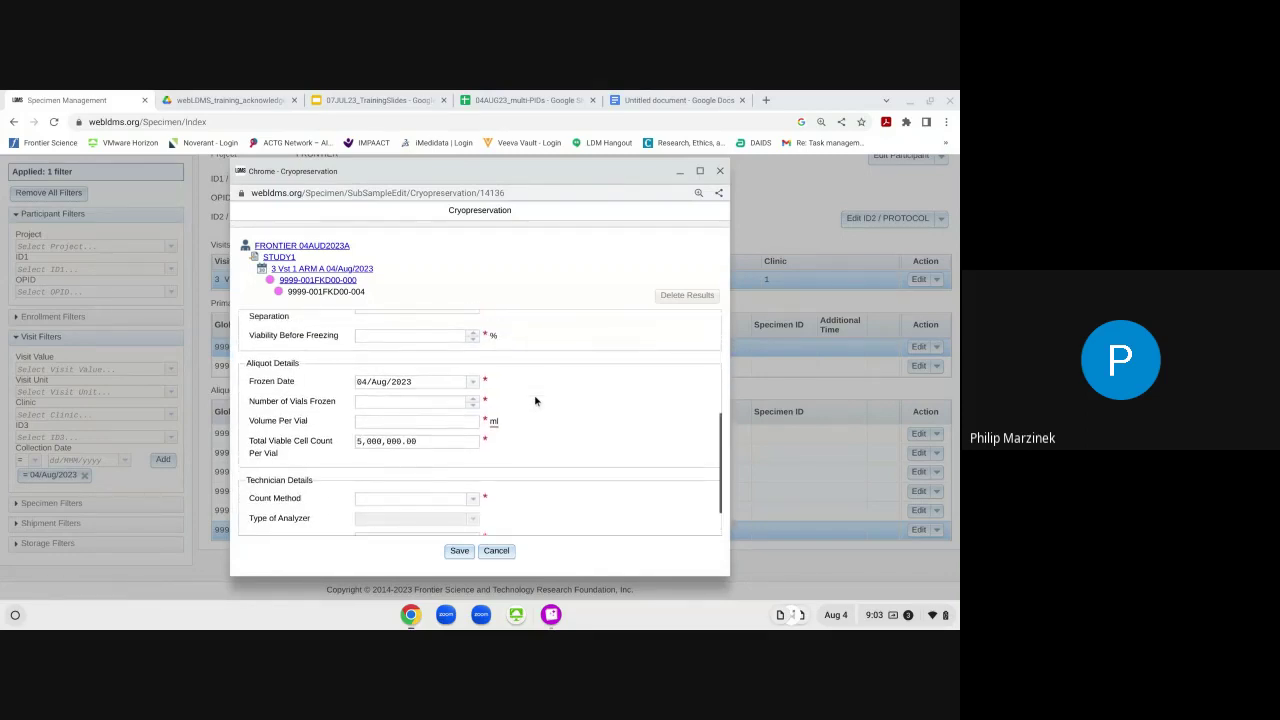
scroll(535, 401, up, 10)
scroll(535, 401, up, 1)
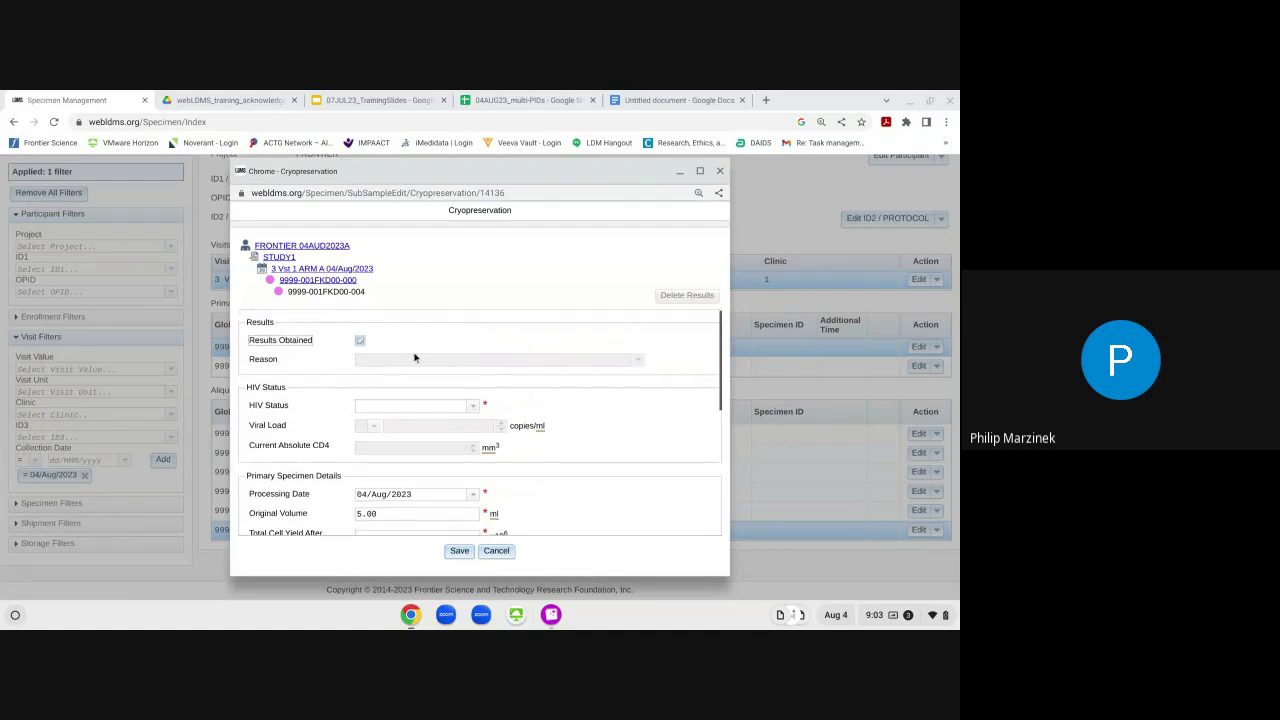
click(359, 342)
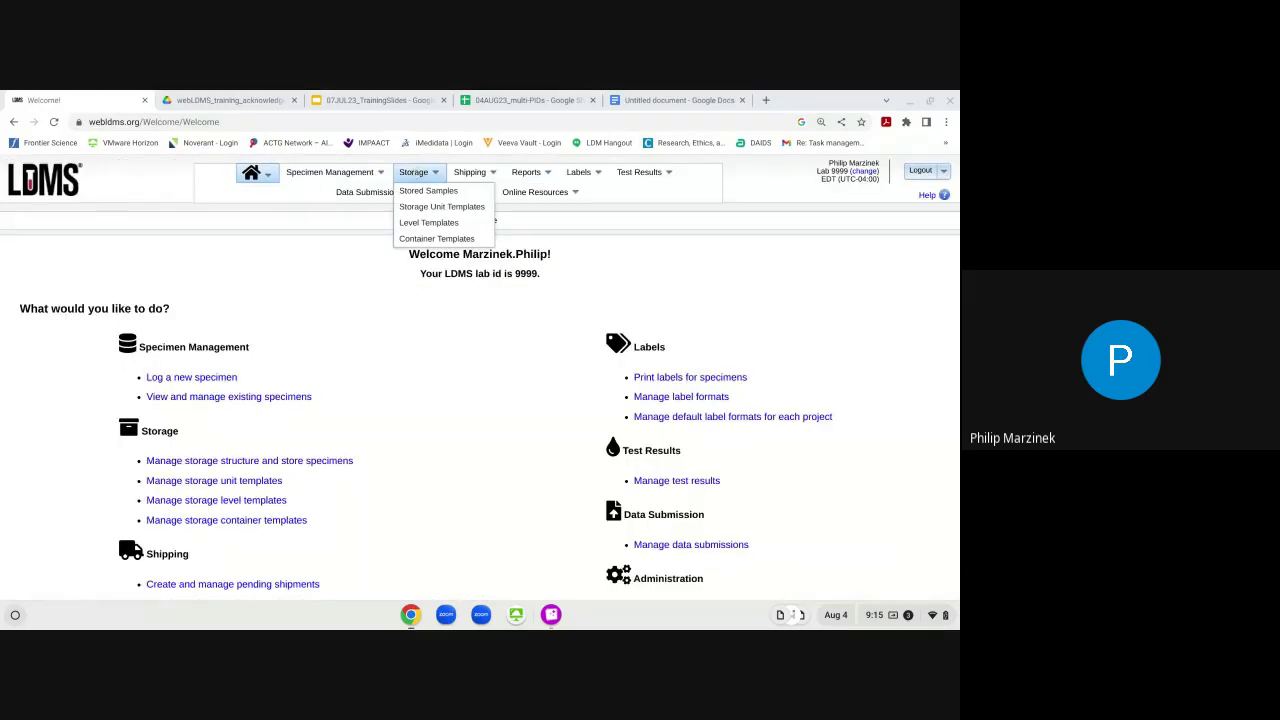
Go to Storage > Stored Samples and scroll through the twelve listed storage units
click(438, 192)
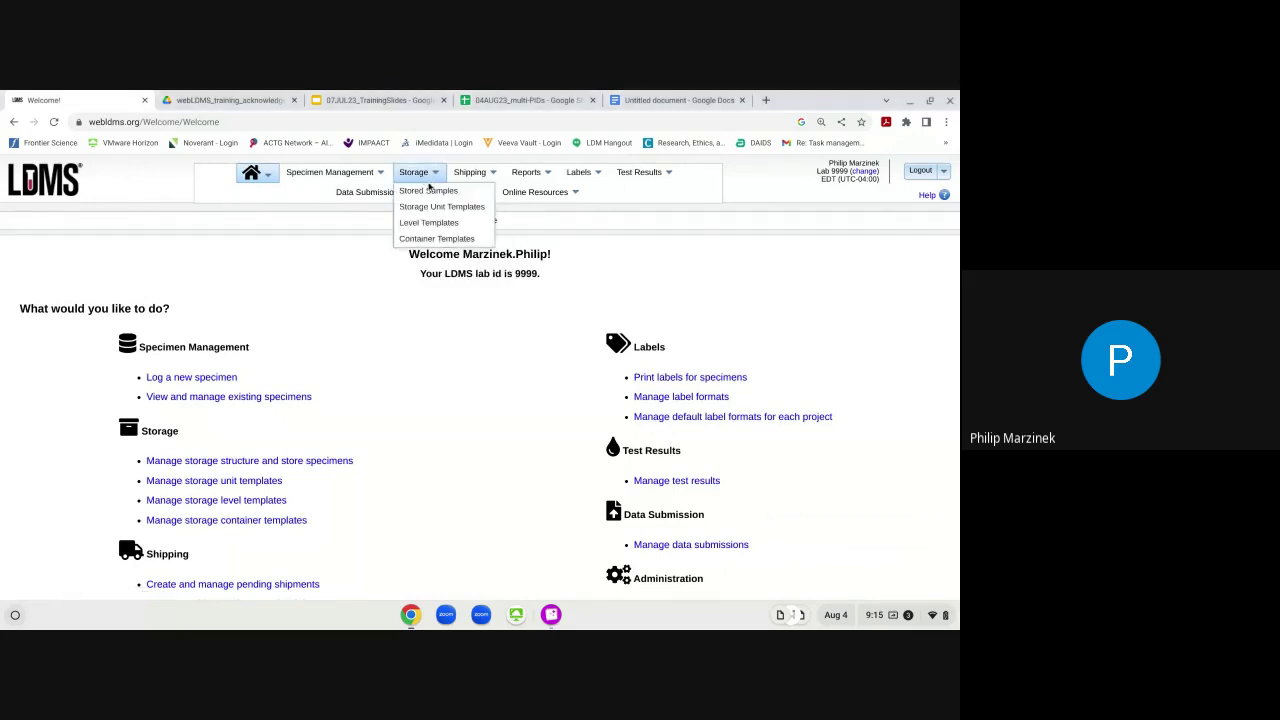
click(438, 190)
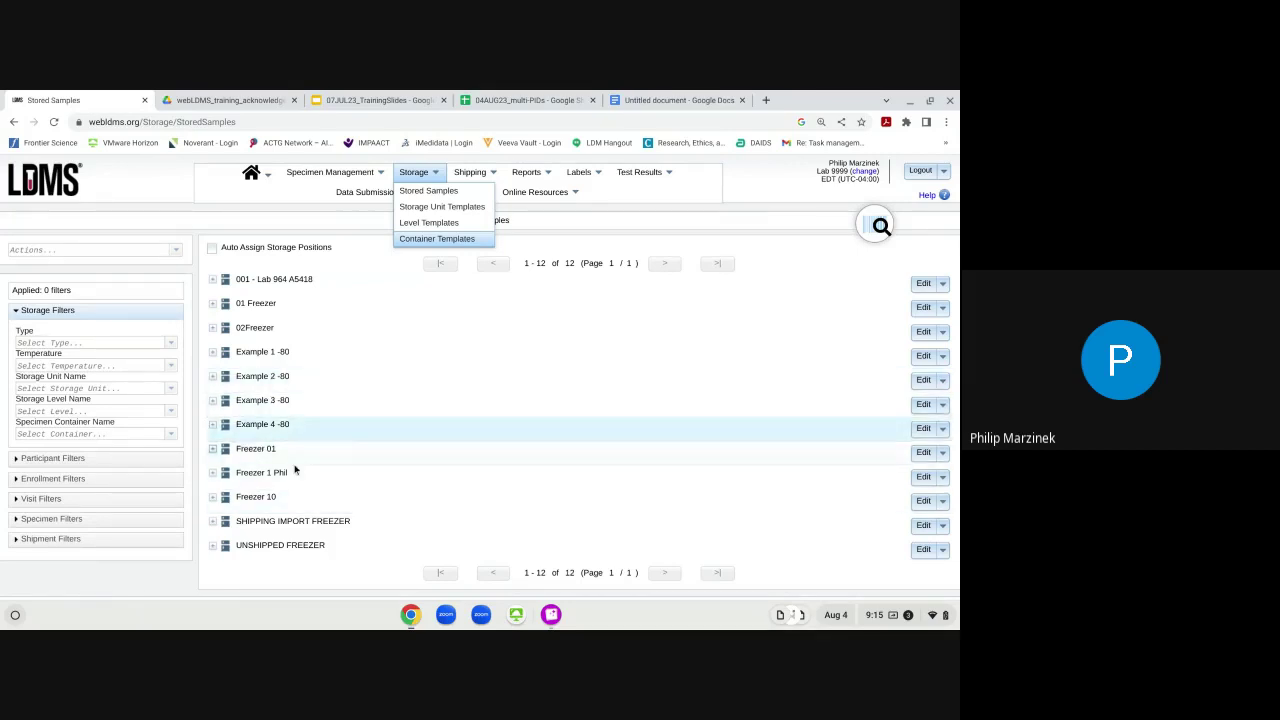
scroll(270, 476, down, 1)
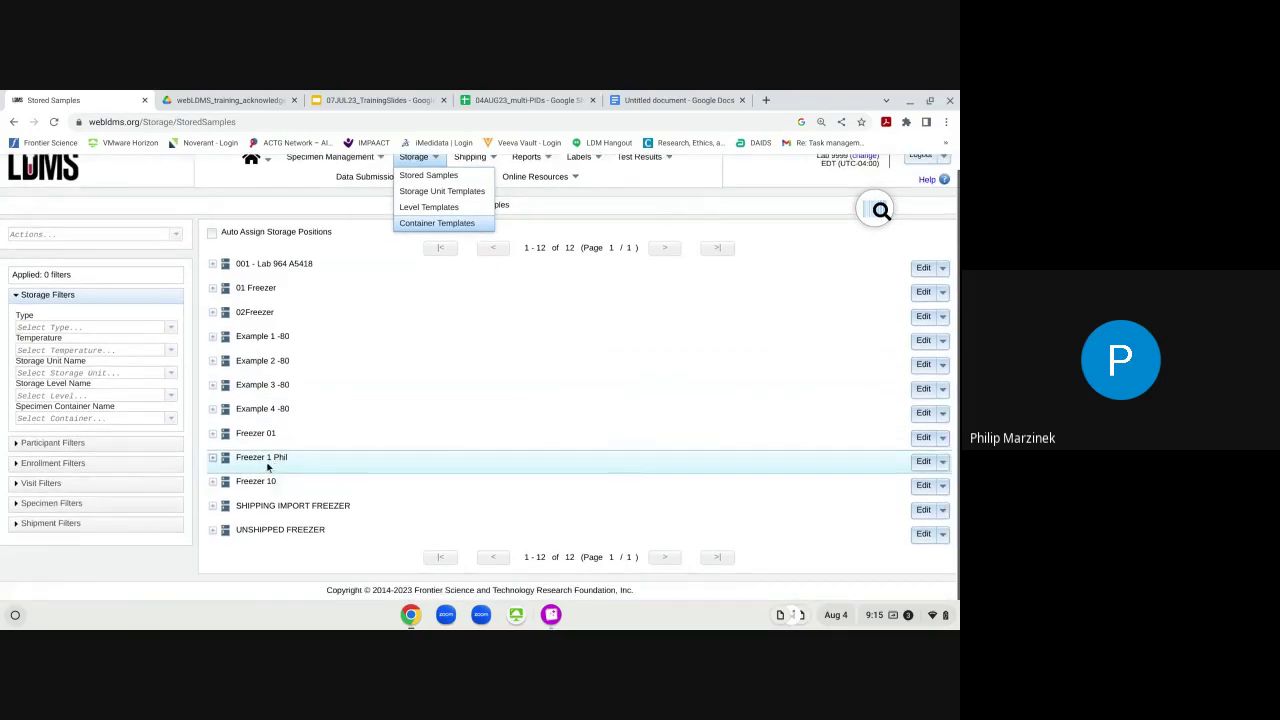
click(214, 460)
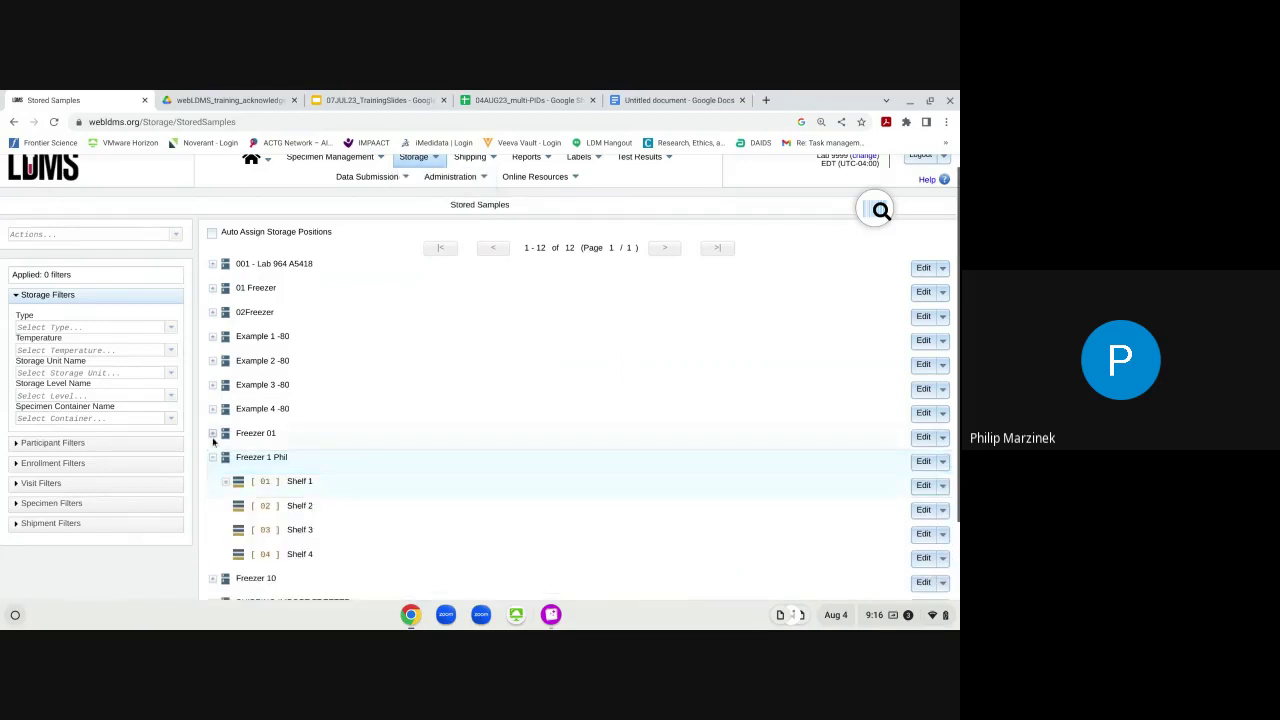
scroll(280, 478, down, 1)
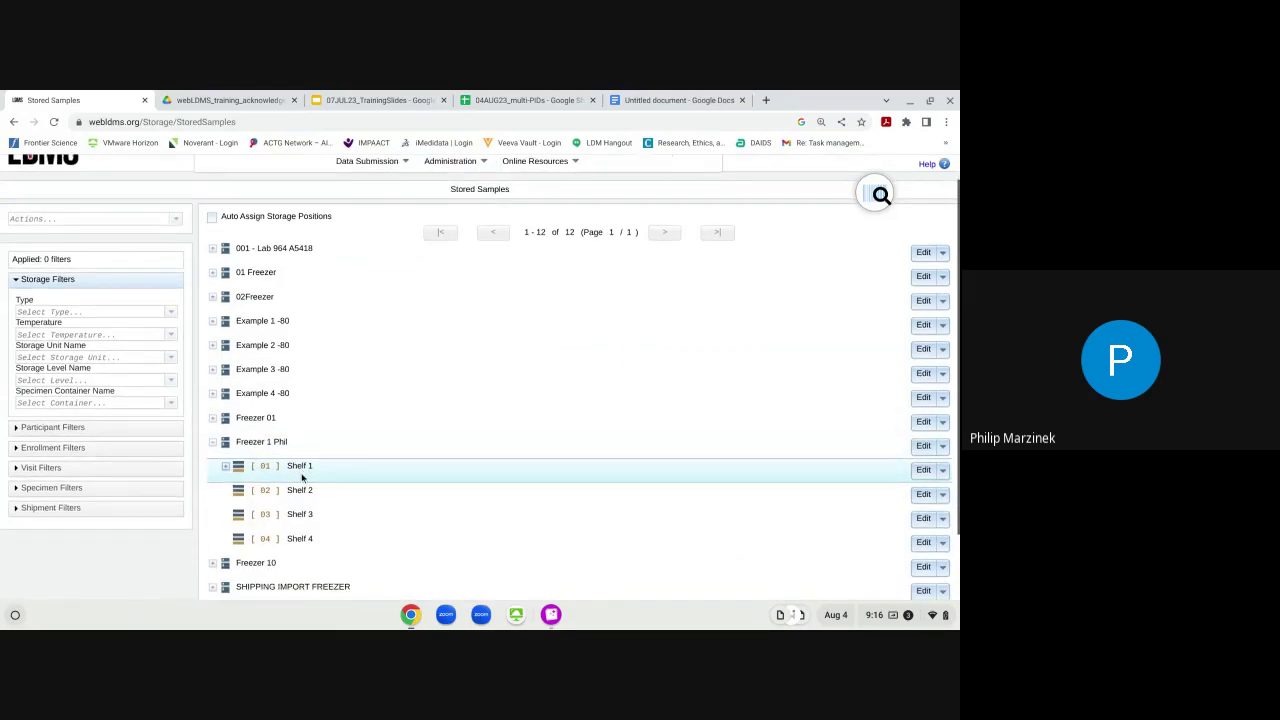
scroll(300, 477, down, 2)
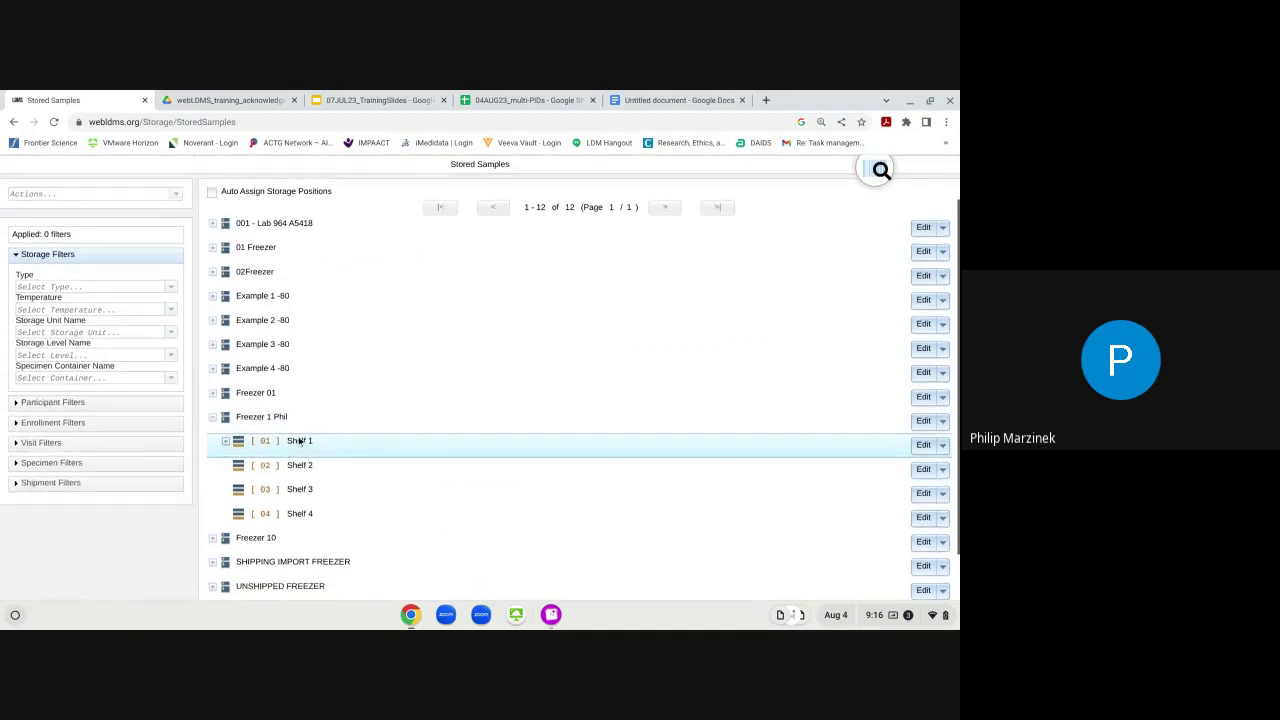
click(226, 442)
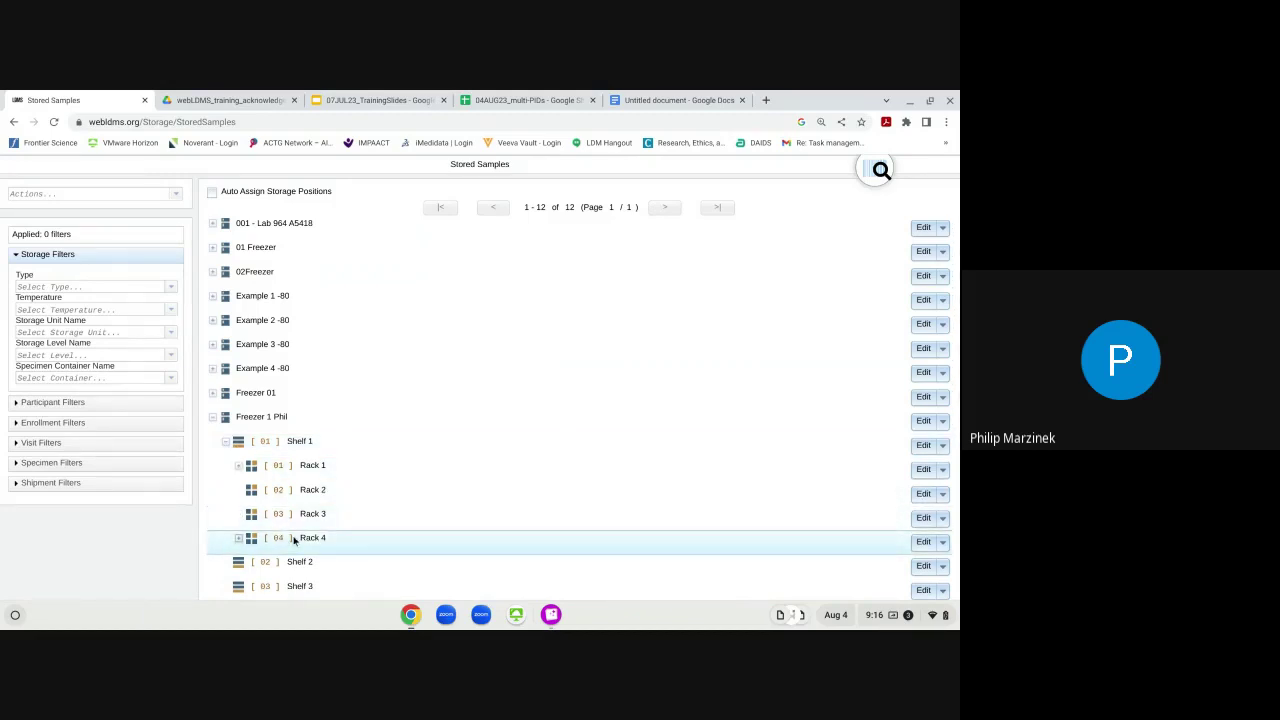
scroll(297, 502, down, 1)
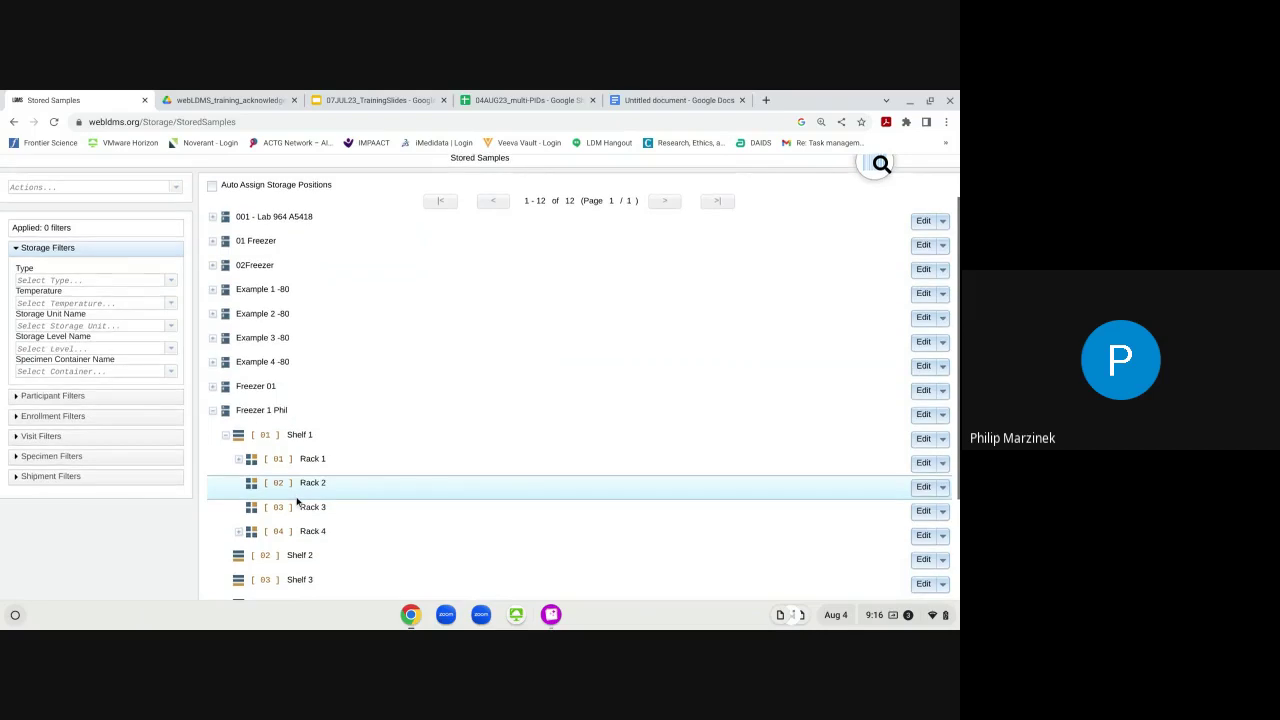
scroll(297, 502, down, 1)
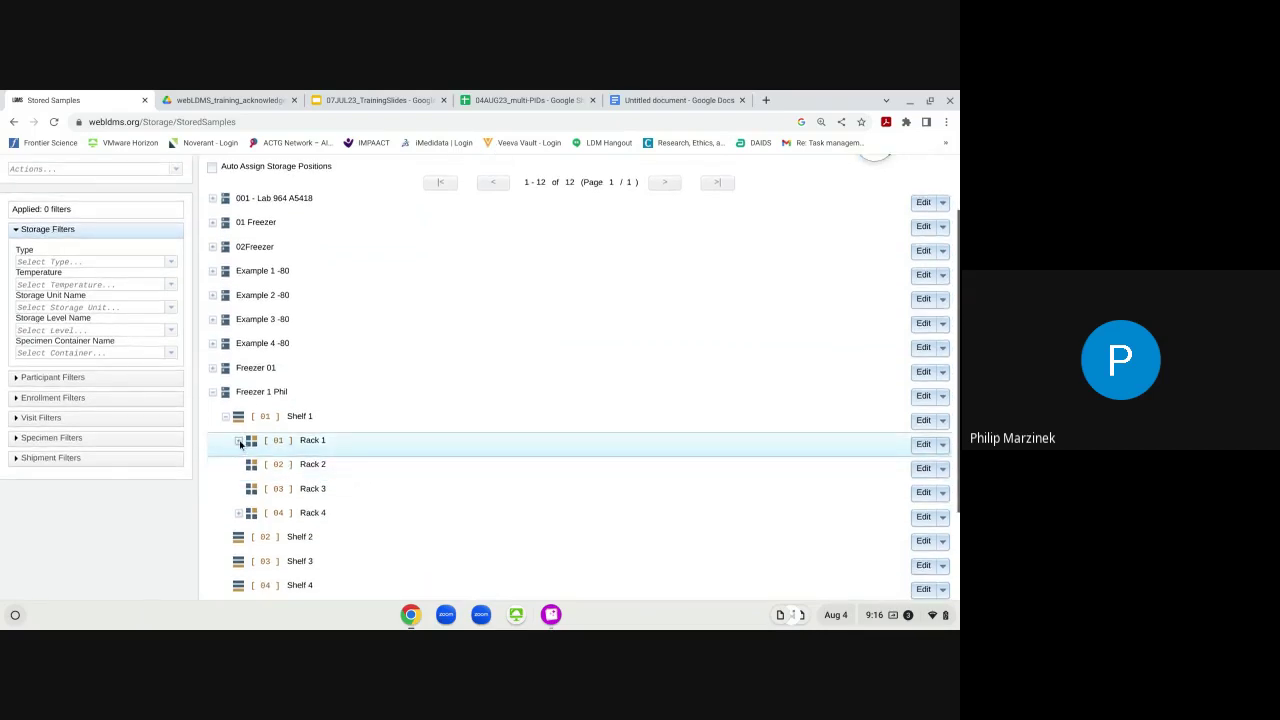
click(240, 444)
scroll(318, 470, down, 2)
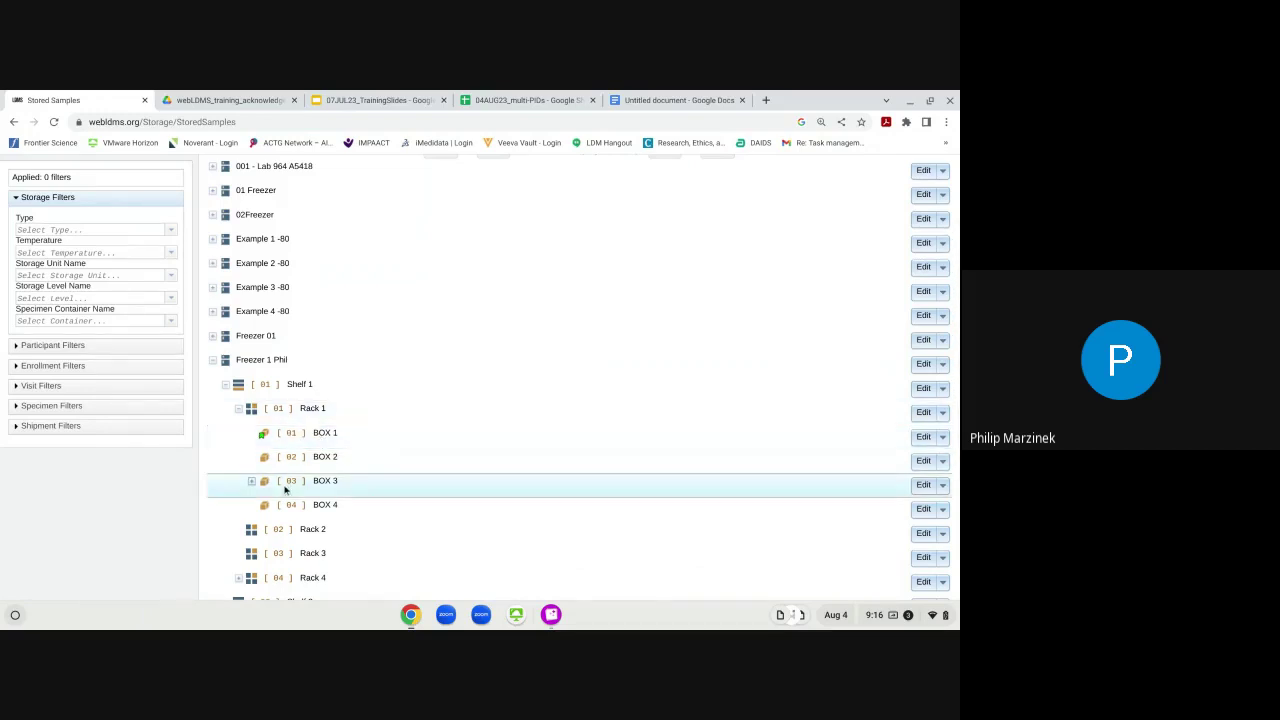
click(252, 483)
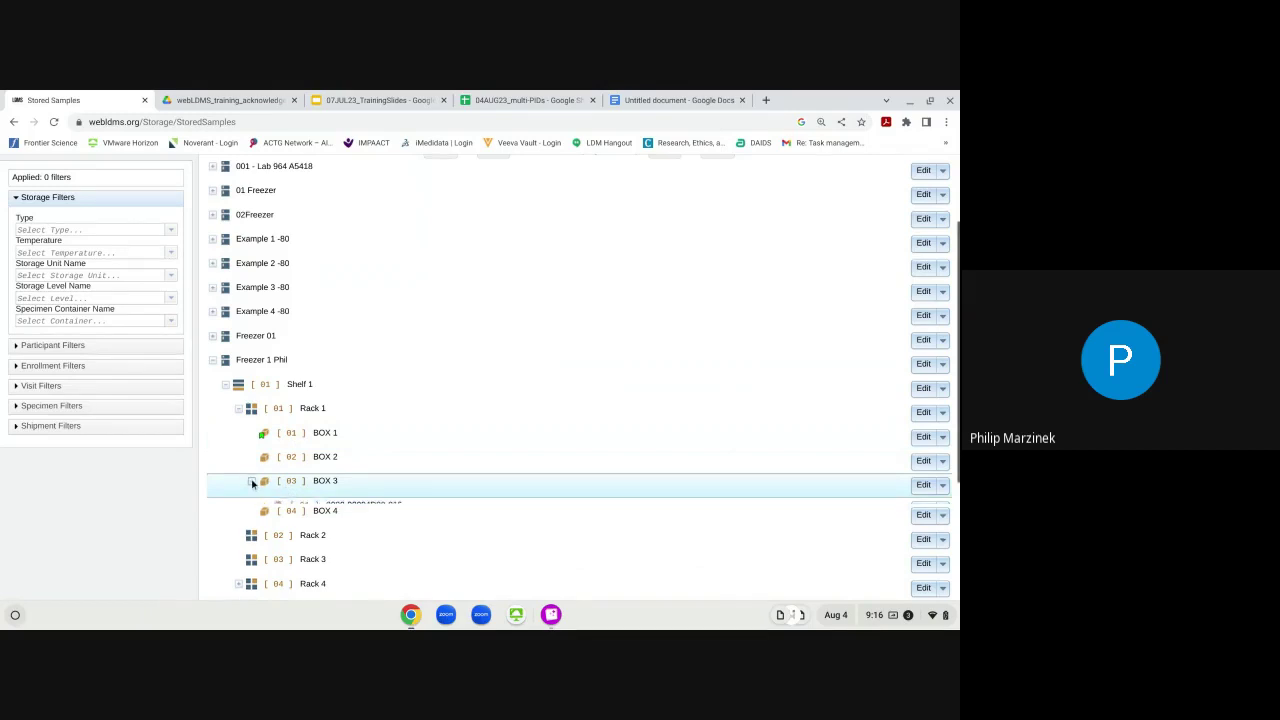
scroll(311, 481, down, 1)
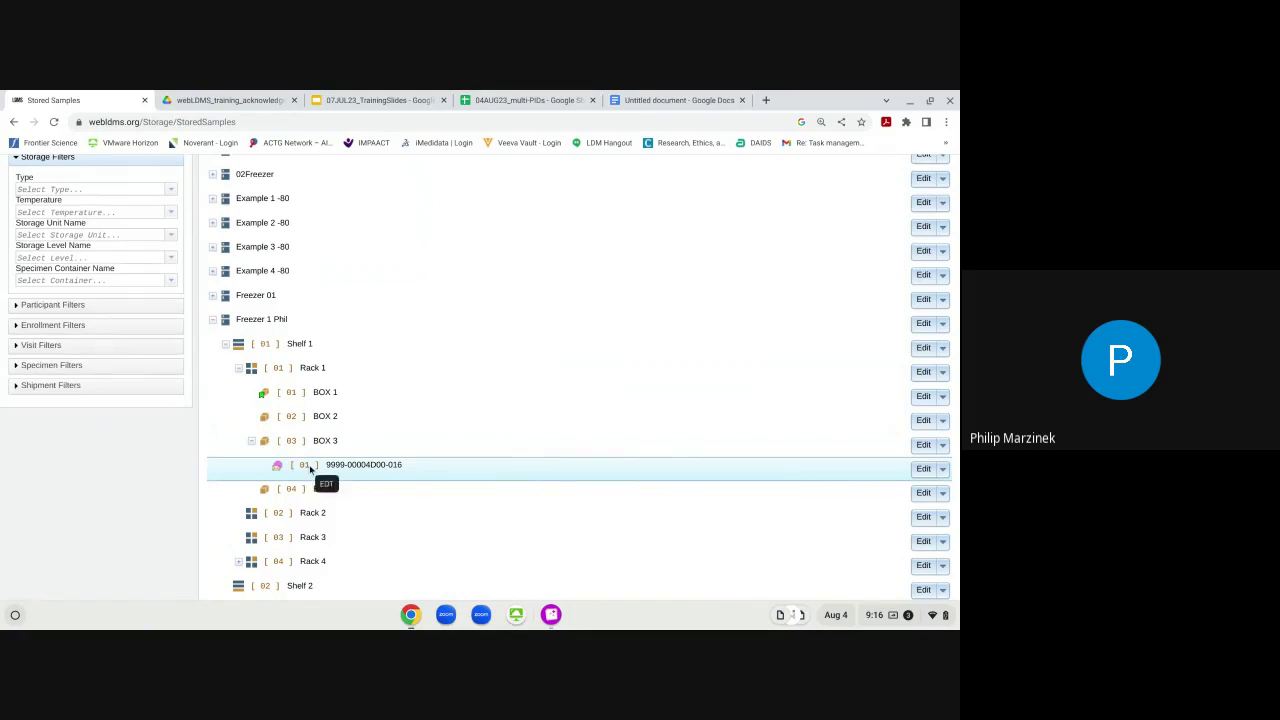
click(252, 442)
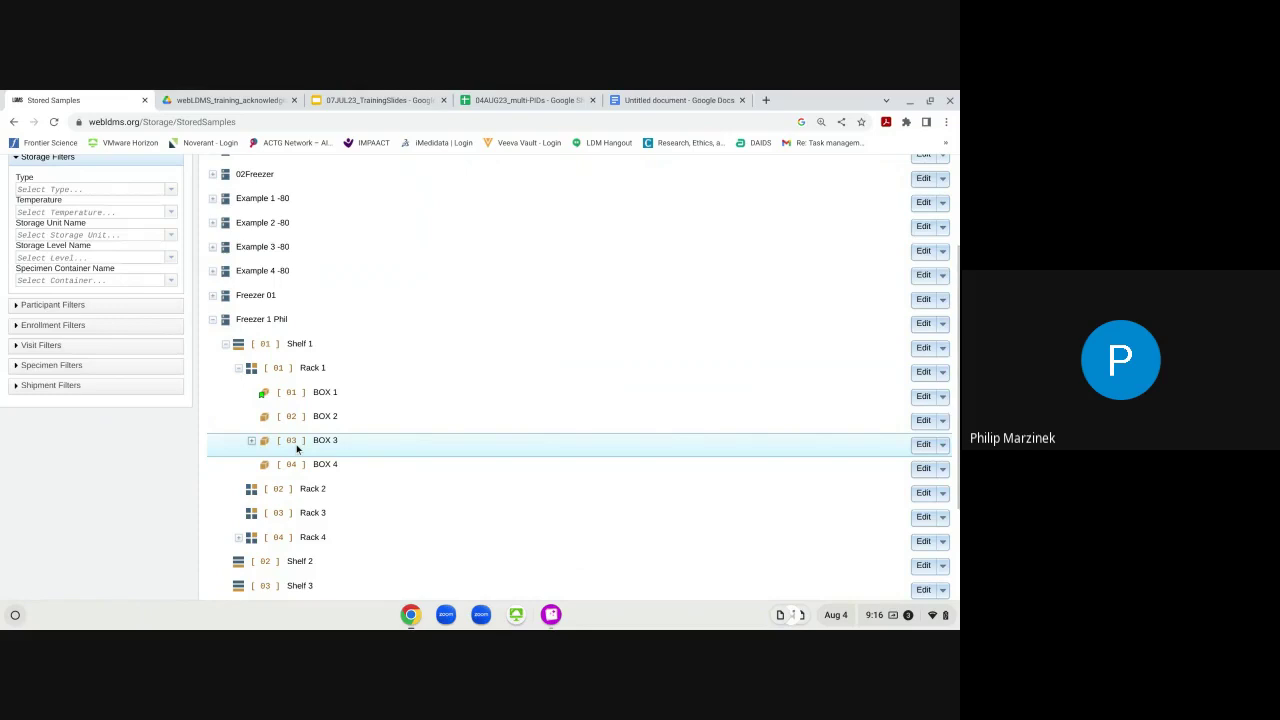
click(239, 369)
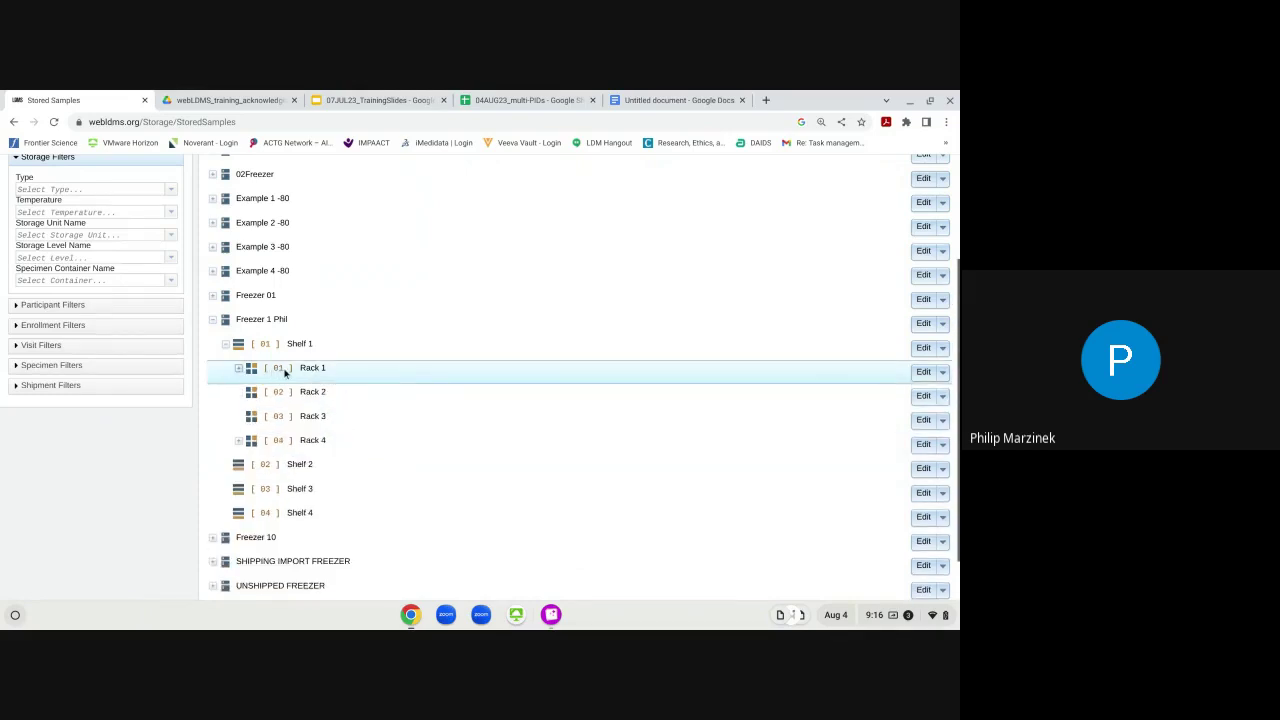
click(225, 344)
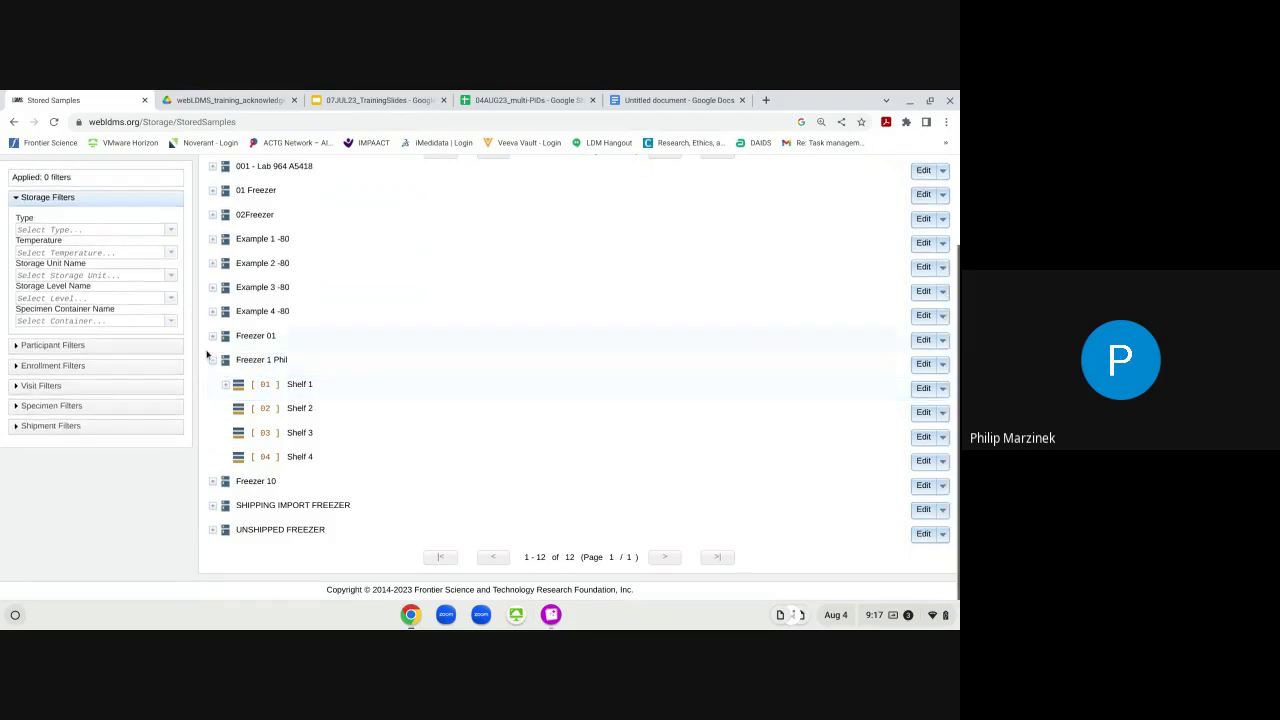
click(213, 361)
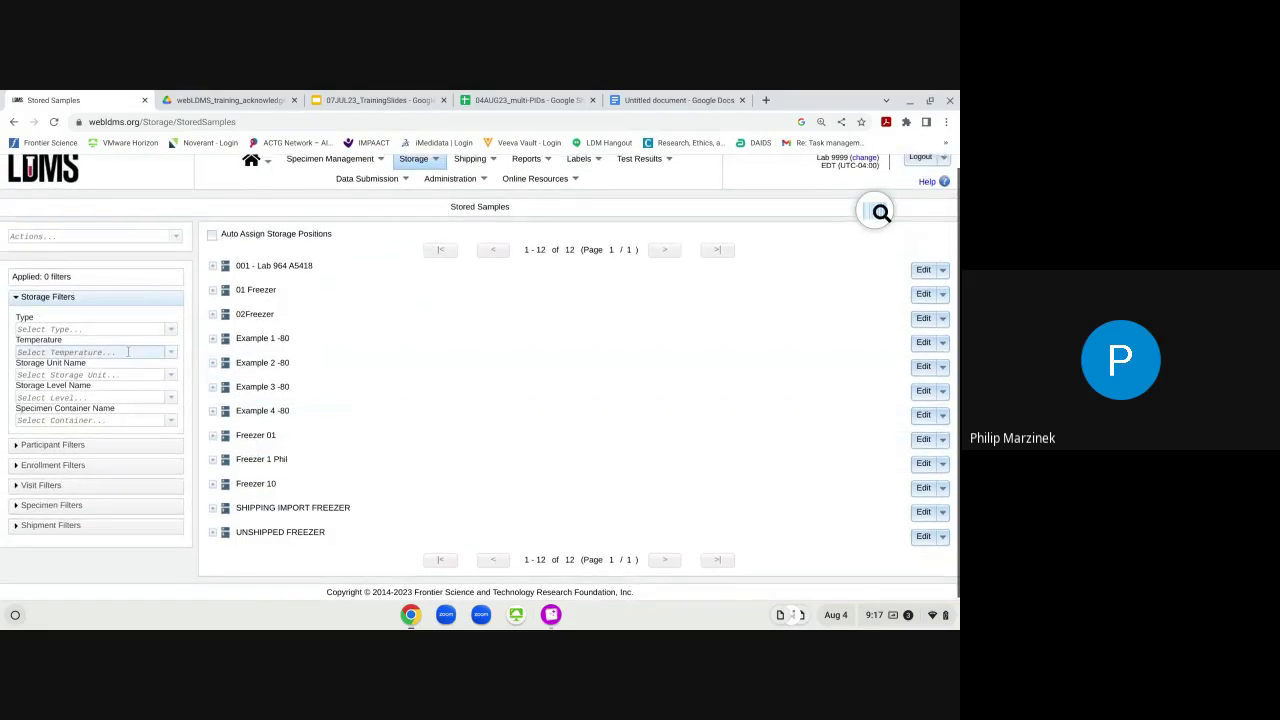
Start a new storage unit from Actions and name it 'Aug Freezer'
click(176, 250)
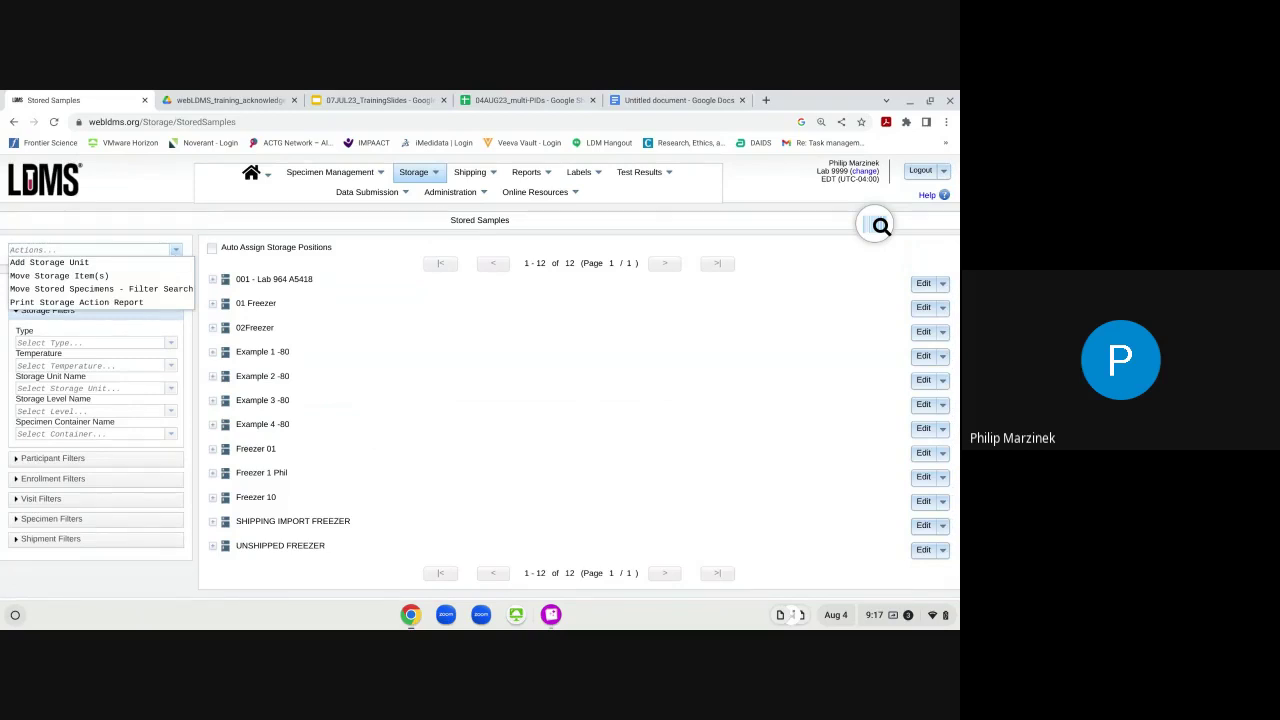
click(143, 268)
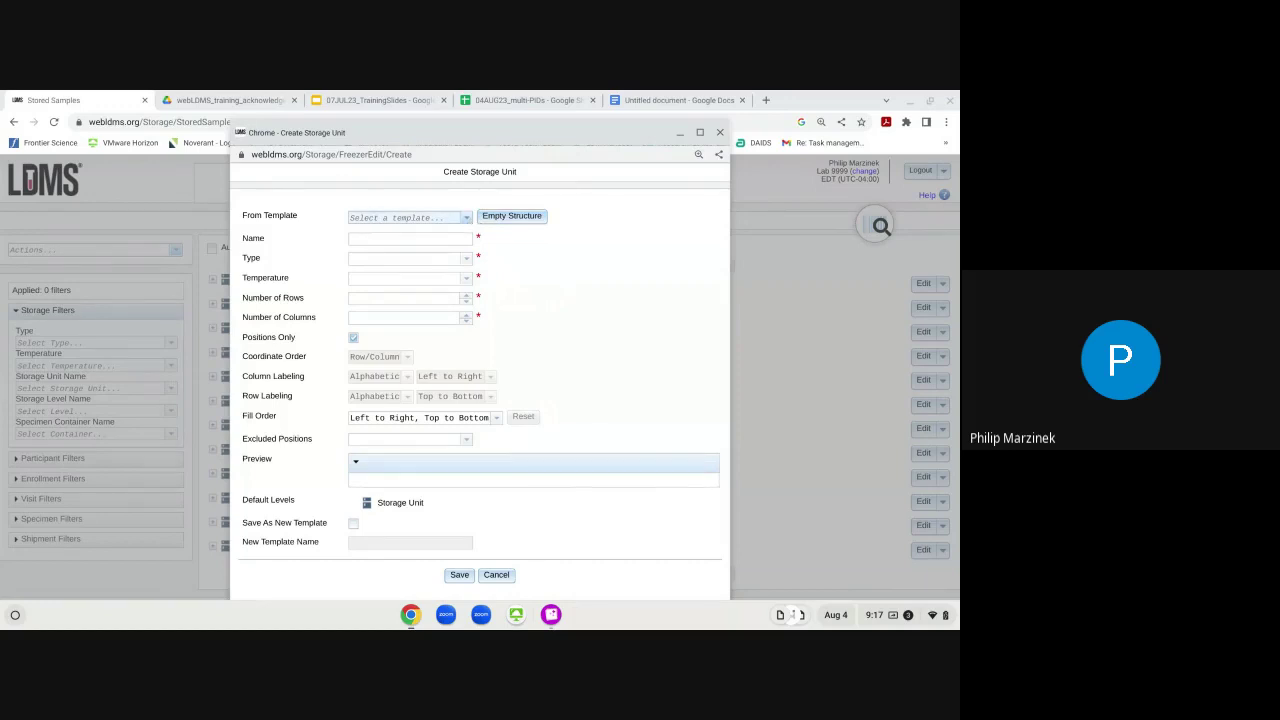
click(452, 240)
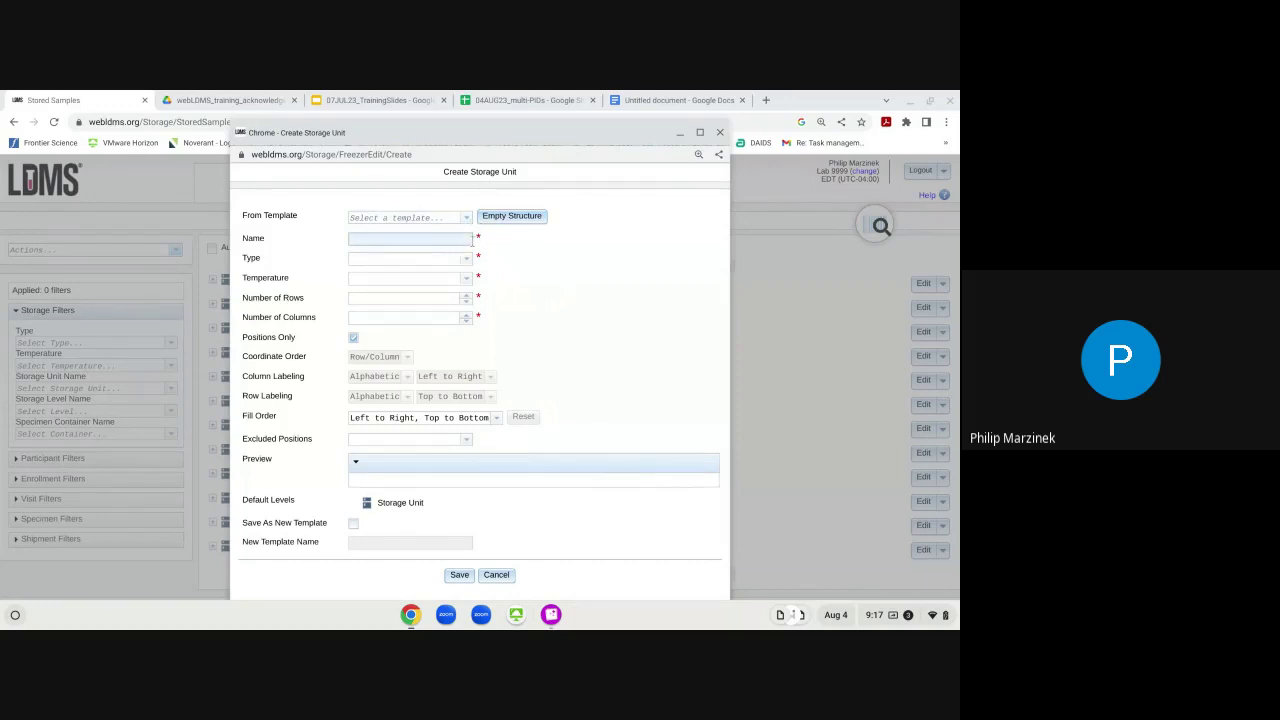
click(449, 238)
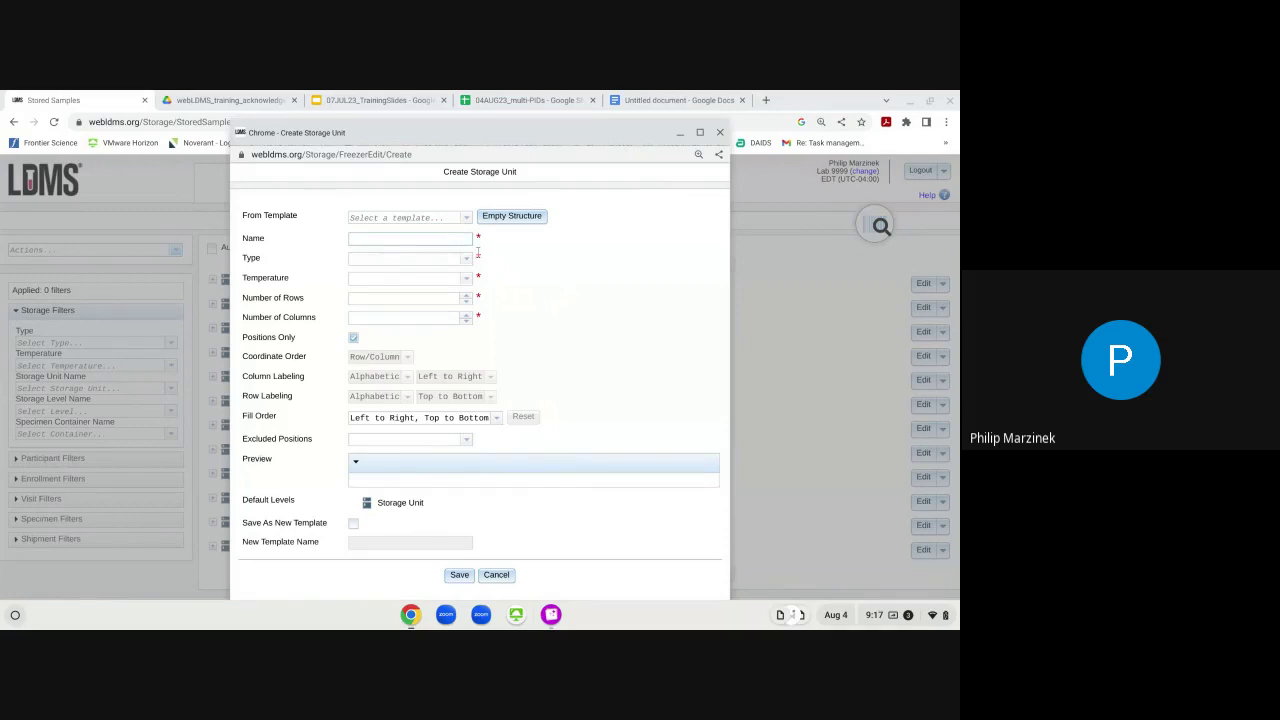
text(Aug Freezer)
Set the unit's Type to Freezer and Temperature to -80 C
click(464, 260)
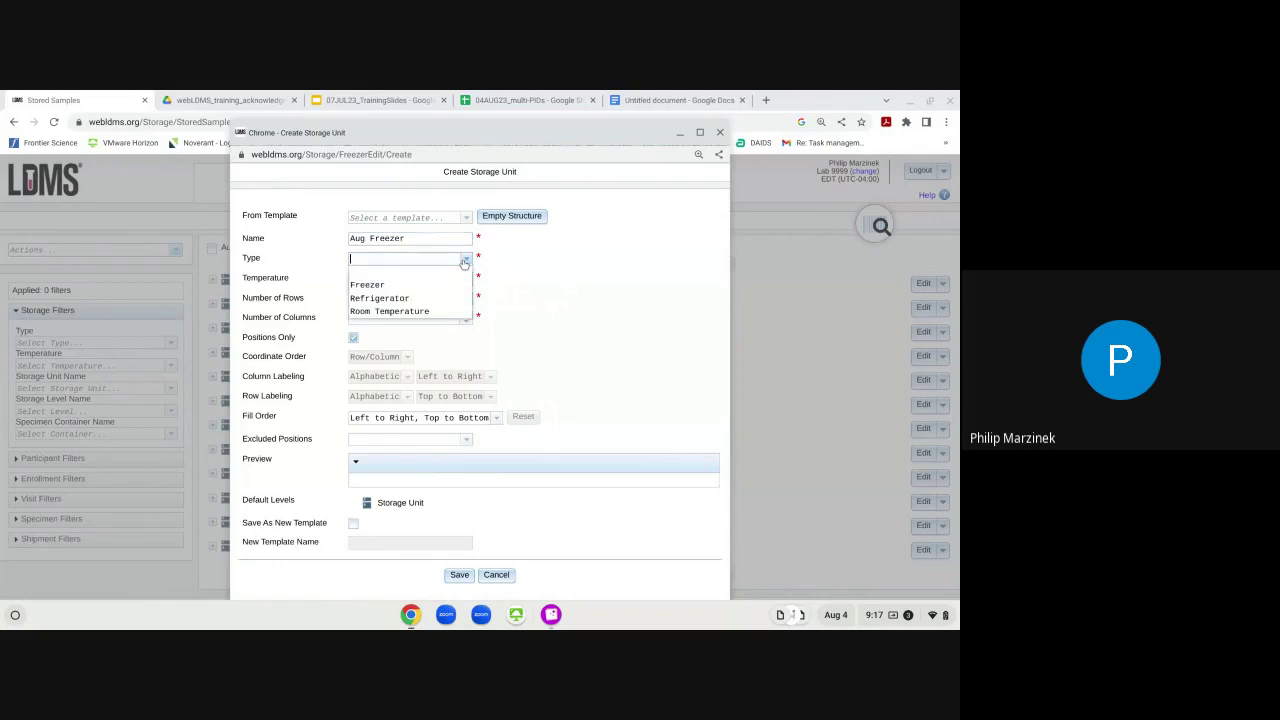
click(419, 287)
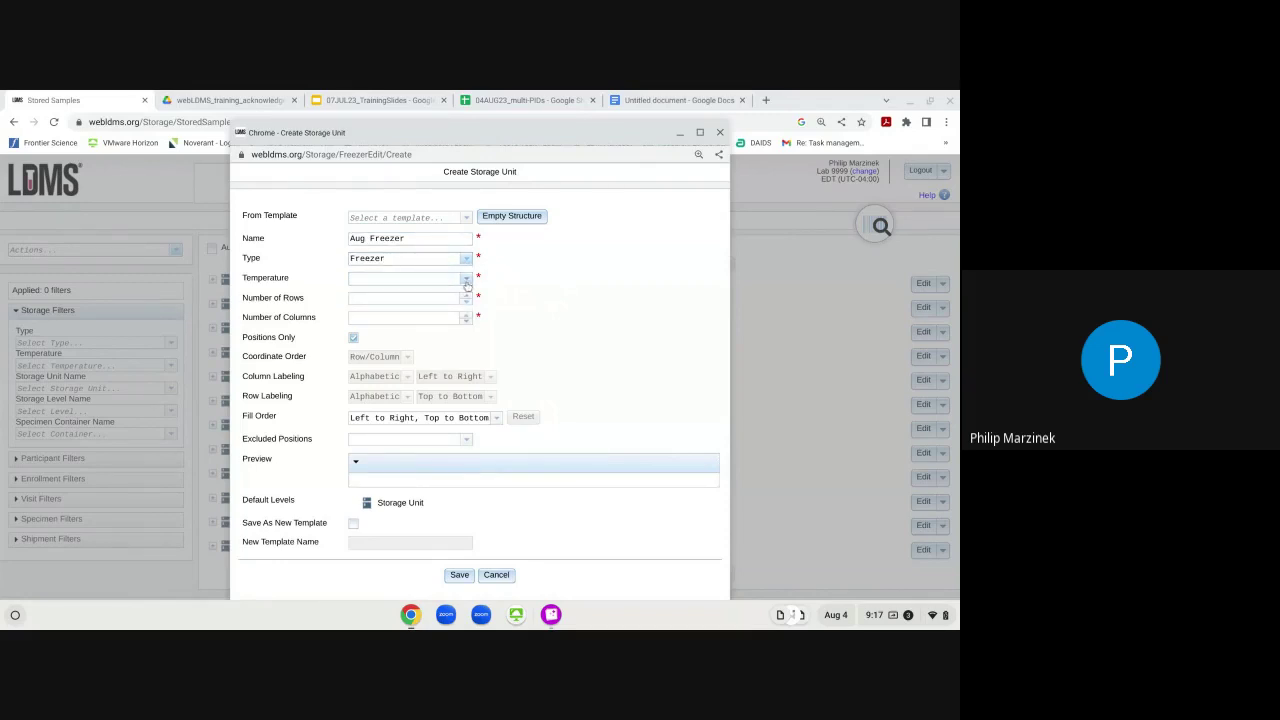
click(465, 281)
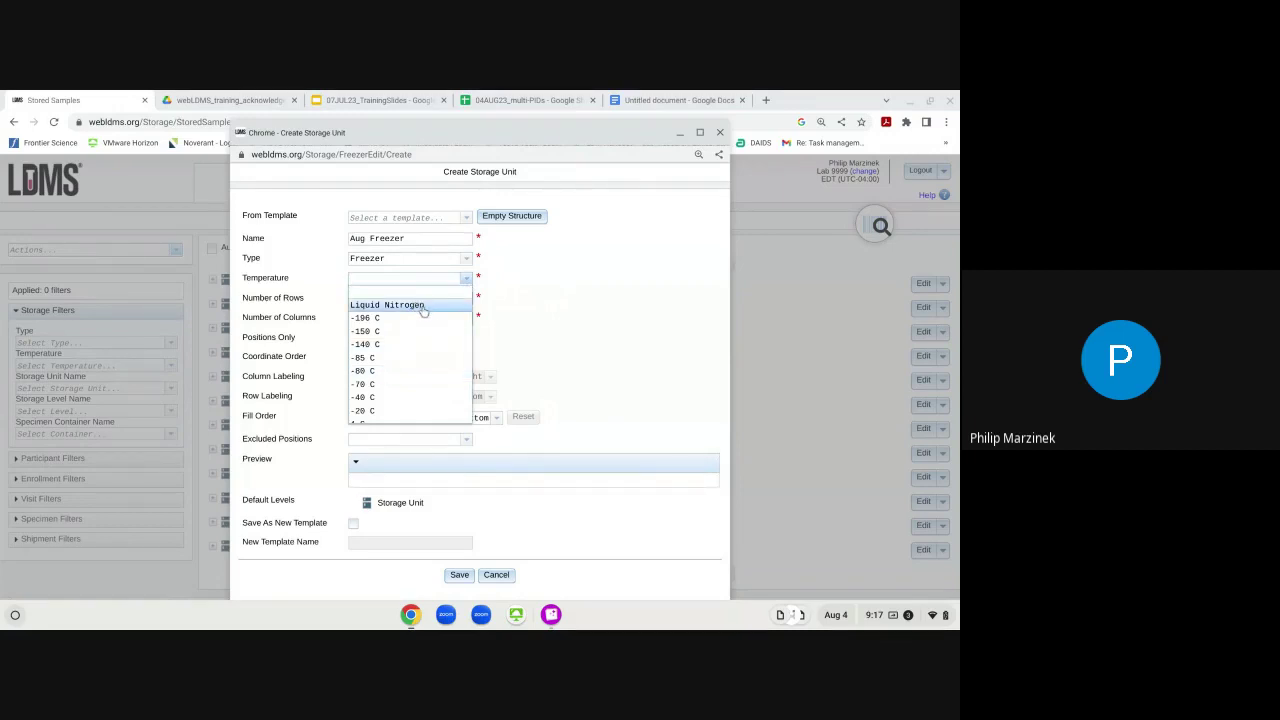
scroll(428, 320, down, 1)
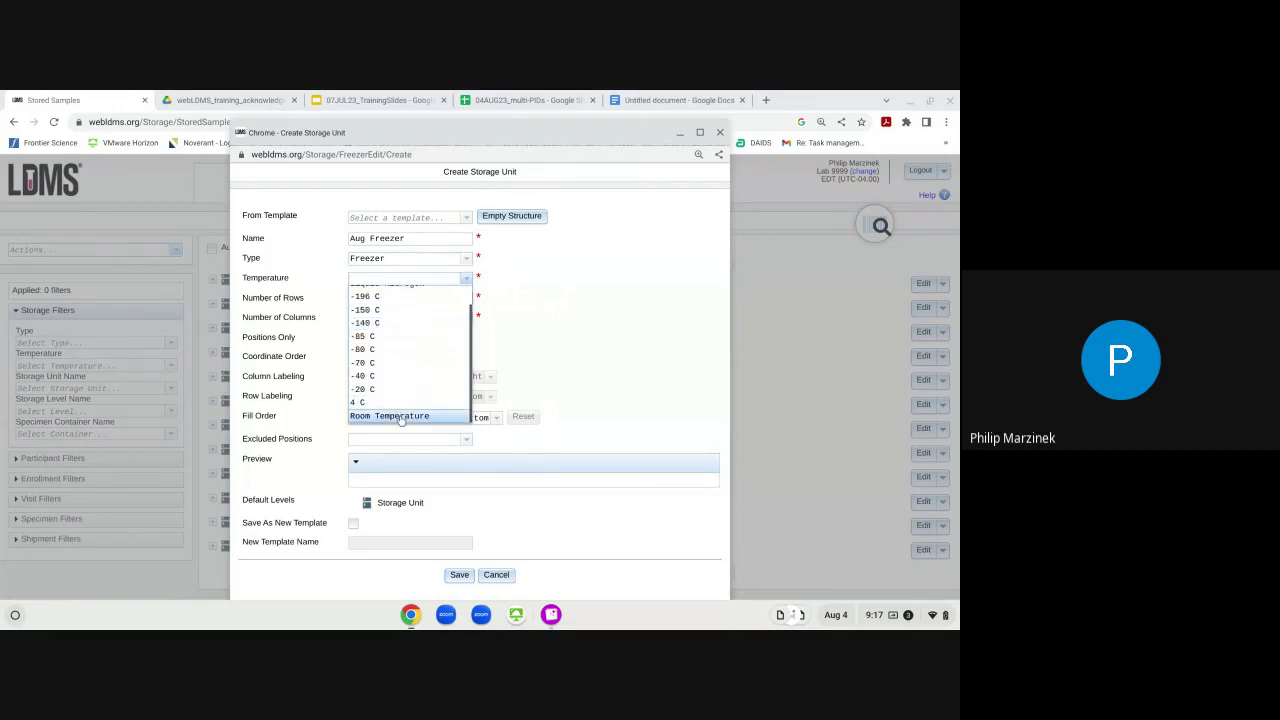
click(368, 349)
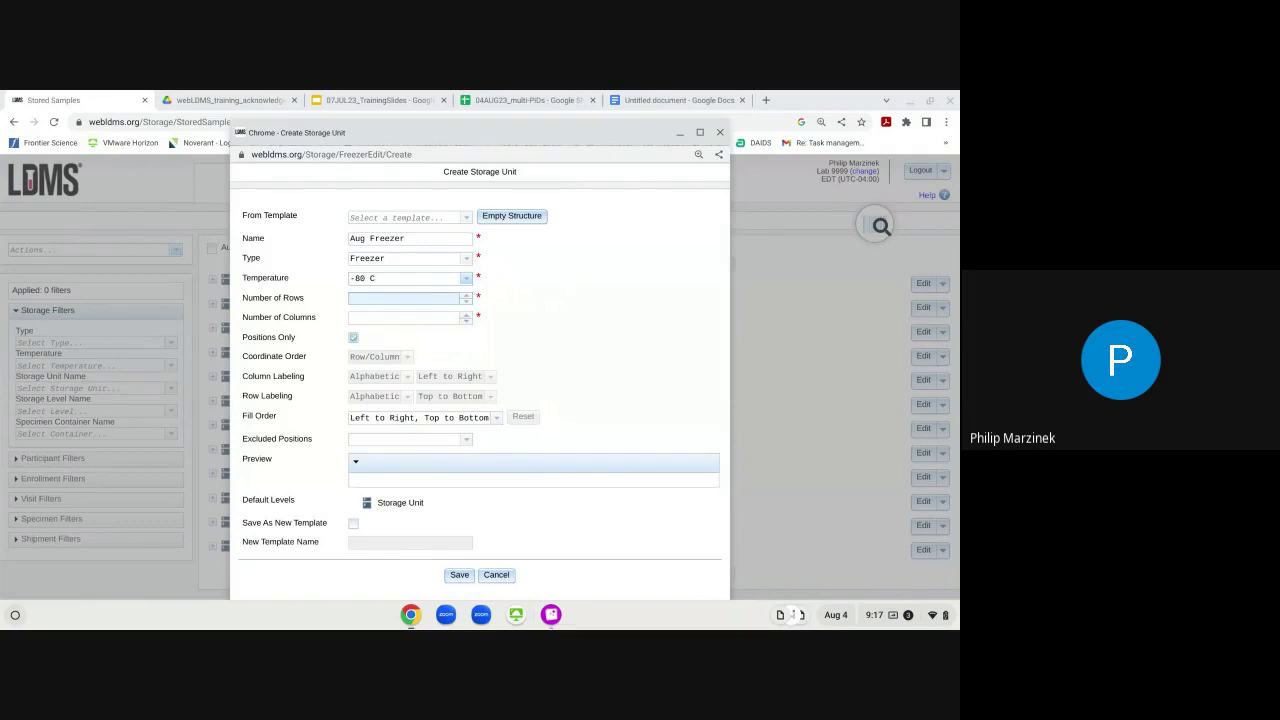
Give Aug Freezer 4 rows and 1 column, then review the four-position preview
click(384, 298)
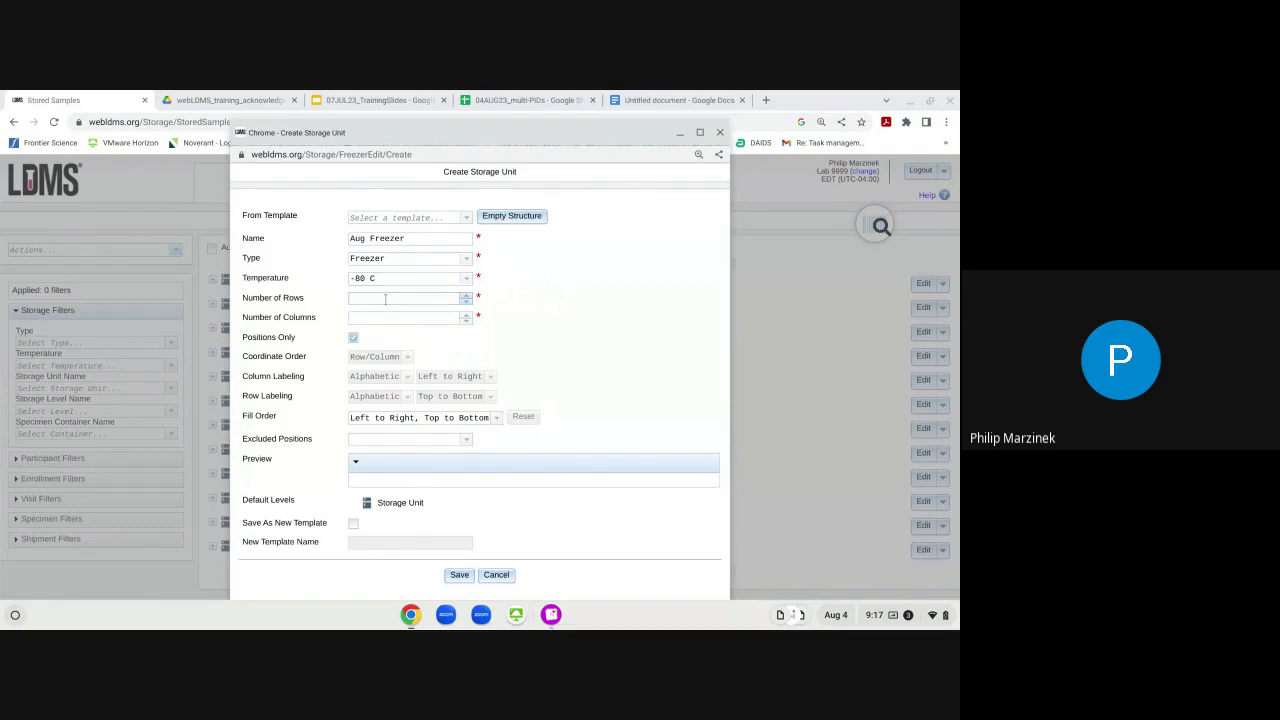
text(4)
click(380, 315)
text(1)
scroll(411, 497, down, 1)
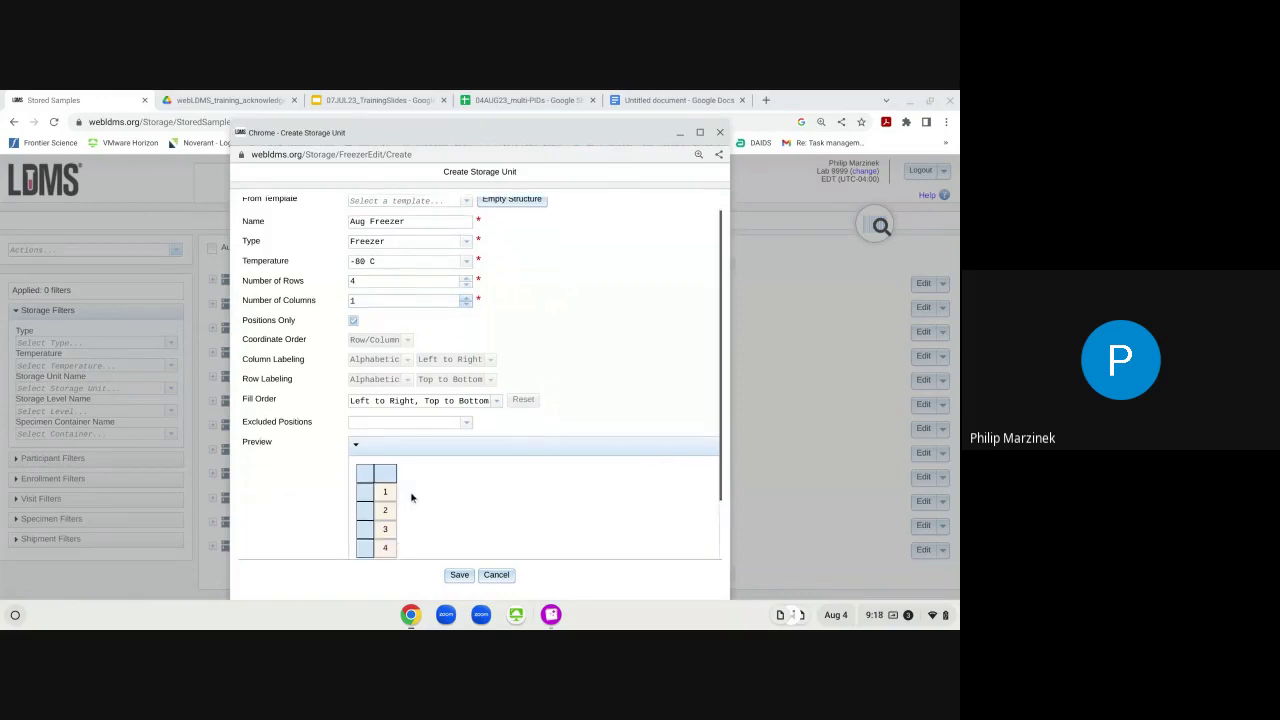
scroll(411, 497, down, 2)
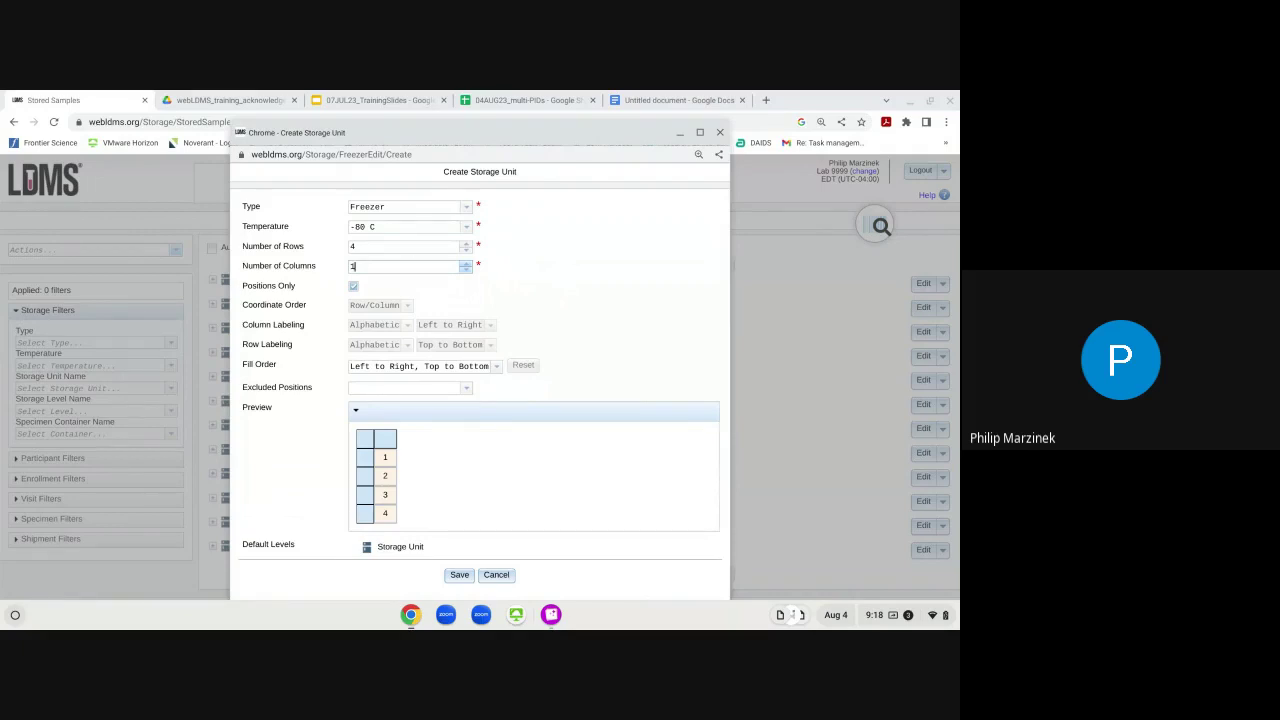
scroll(400, 463, down, 1)
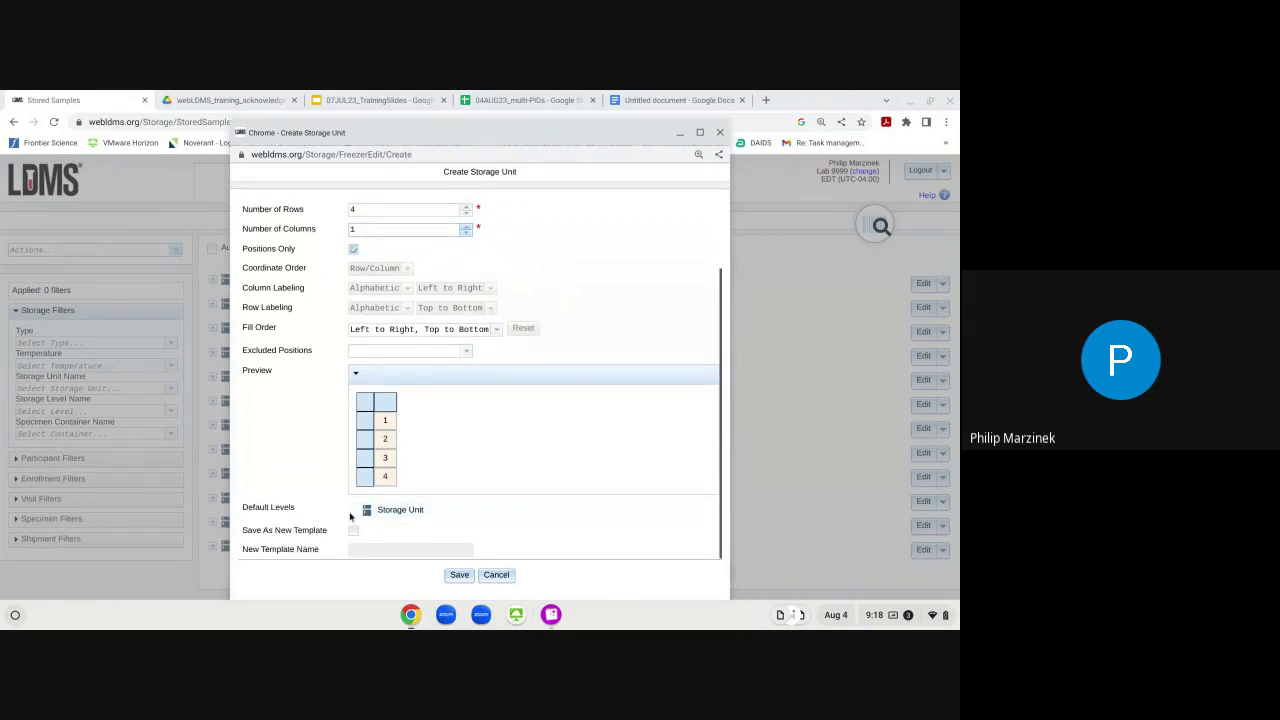
scroll(437, 397, up, 3)
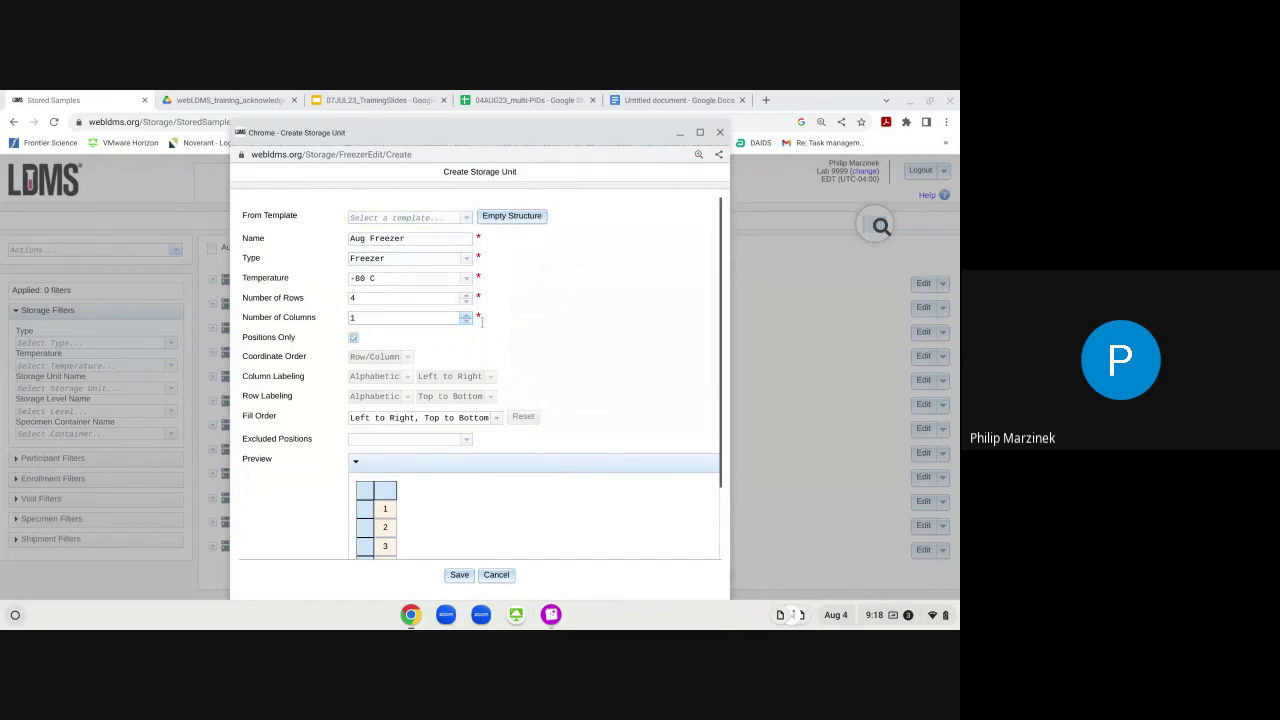
scroll(481, 320, down, 2)
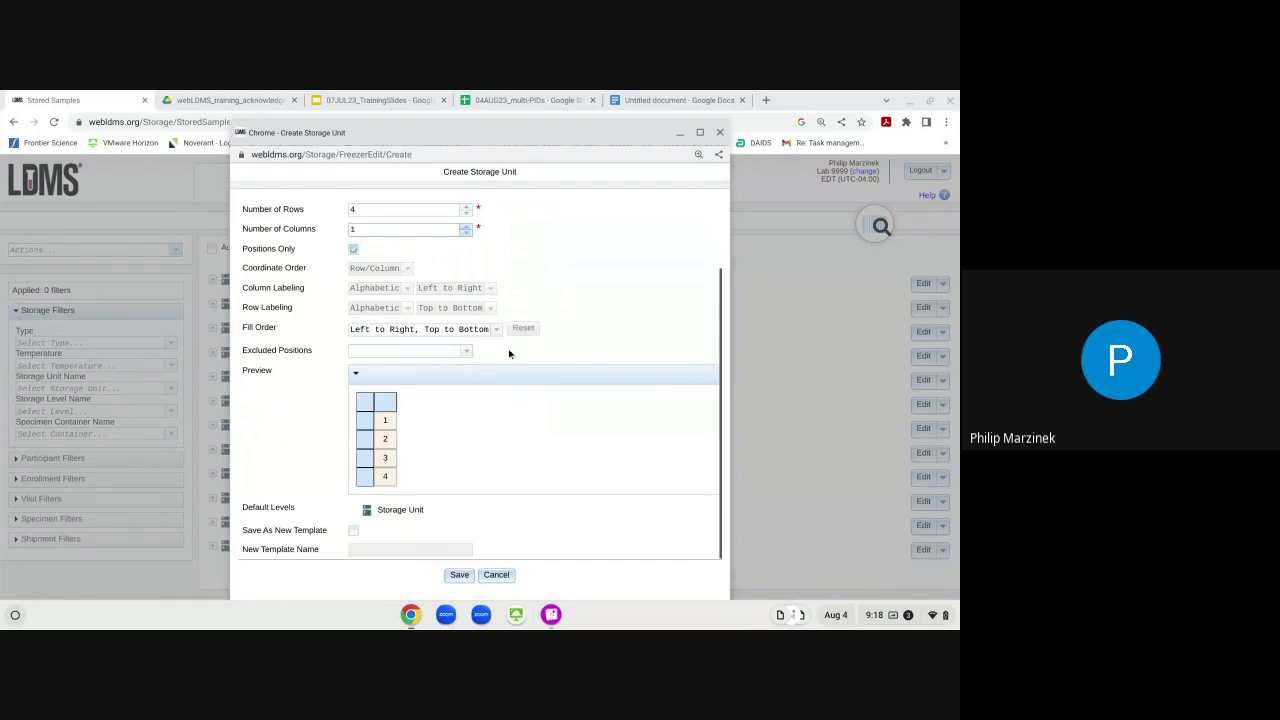
Save the Aug Freezer storage unit and add a new level inside it
click(459, 575)
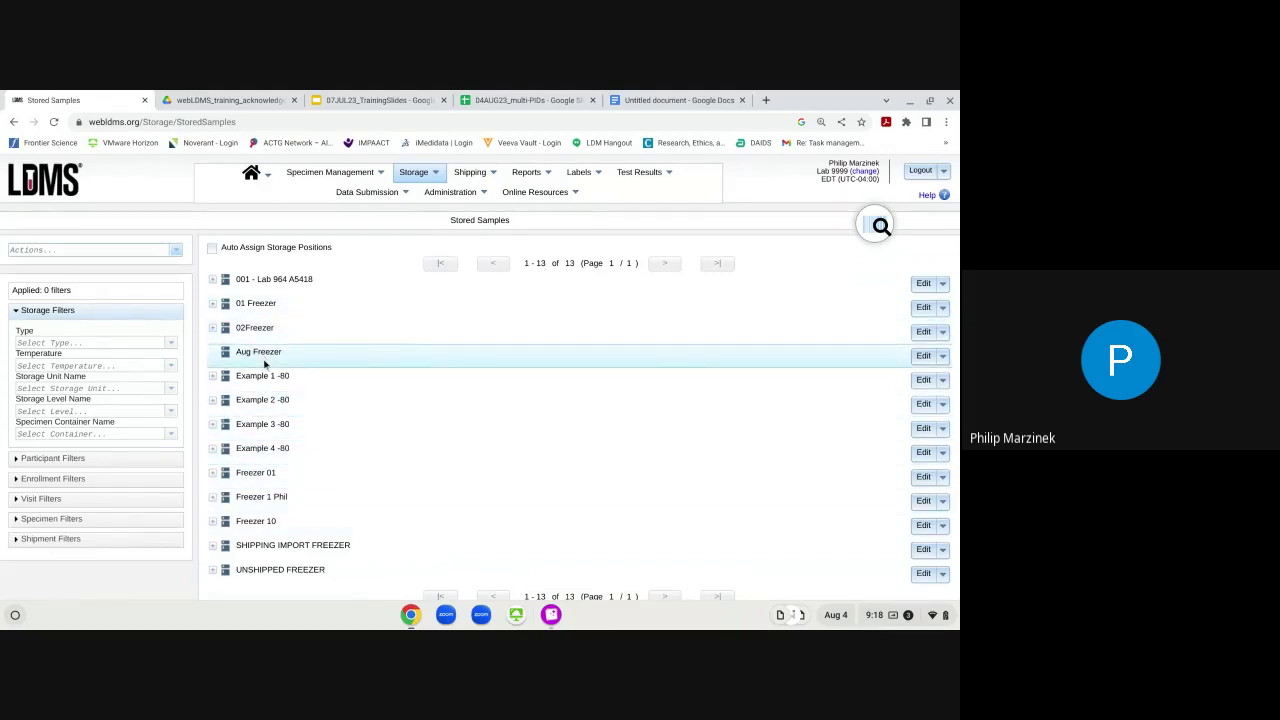
click(942, 357)
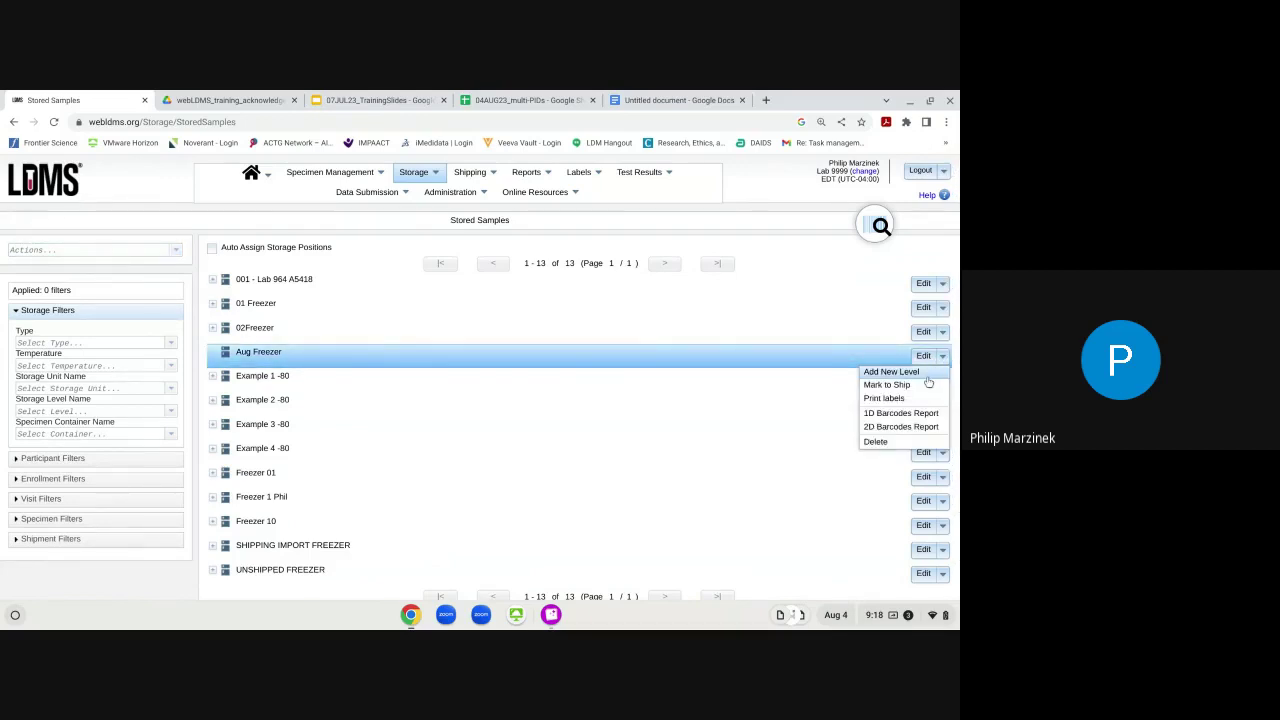
click(927, 377)
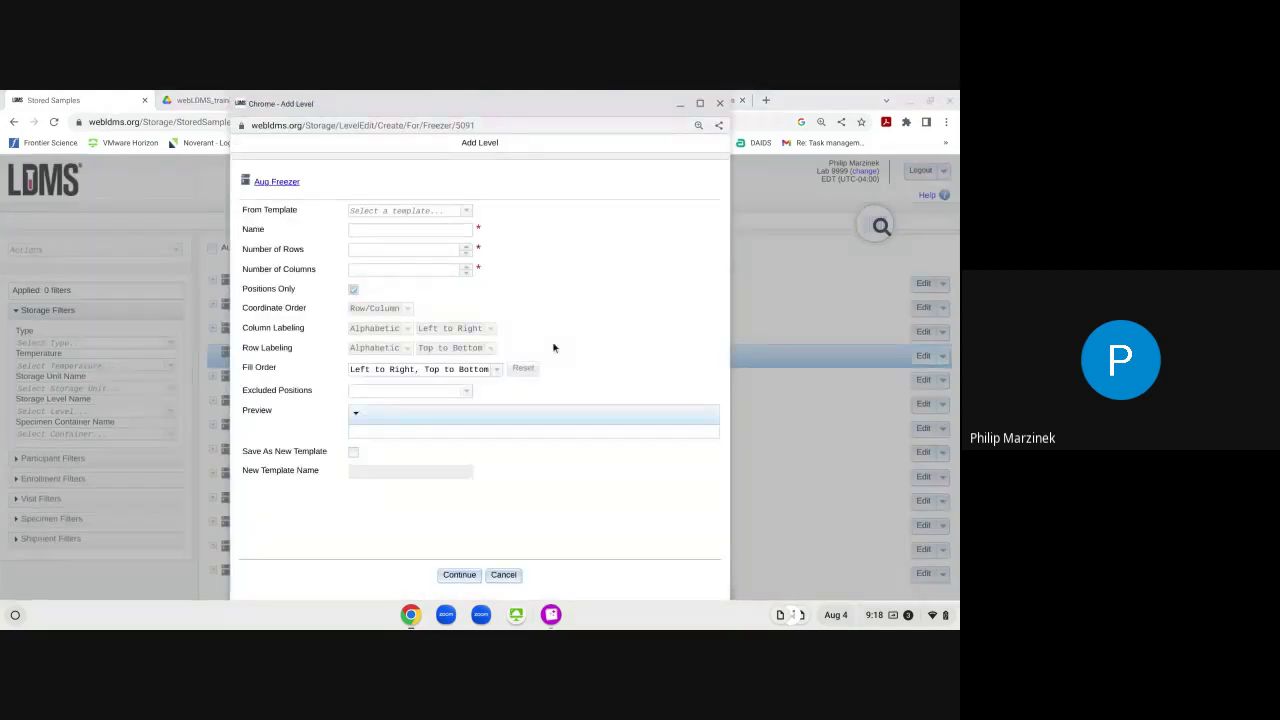
Define the new level as Shelf 1 with 1 row and 4 columns
click(458, 210)
text(1)
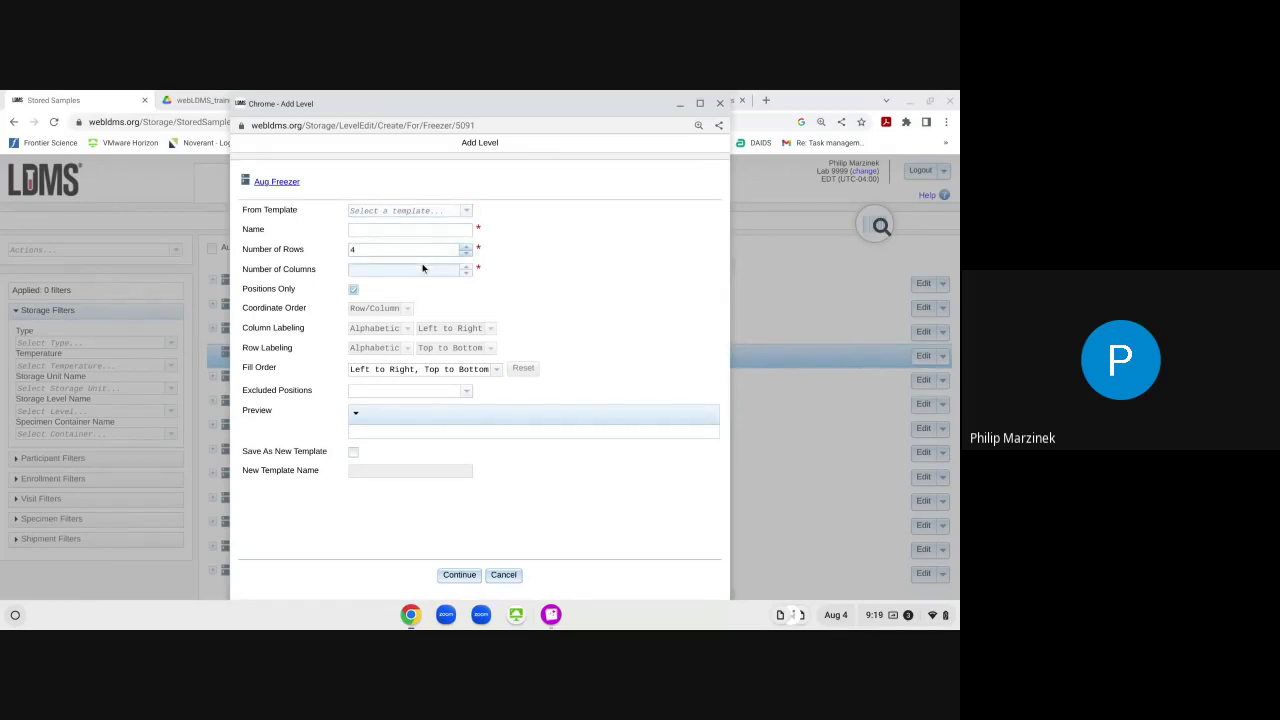
click(400, 269)
text(4)
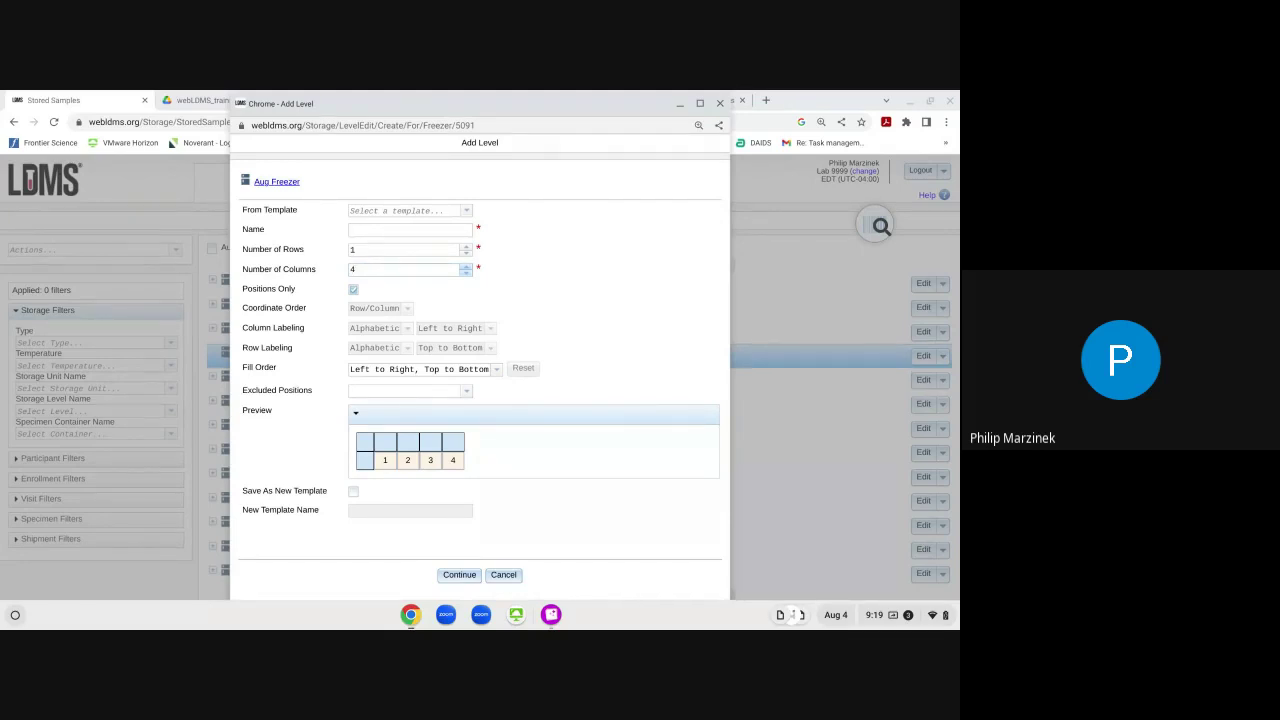
click(373, 229)
text(Shelf 1)
Continue, set Shelf 1's Position to 1, and save it
click(459, 574)
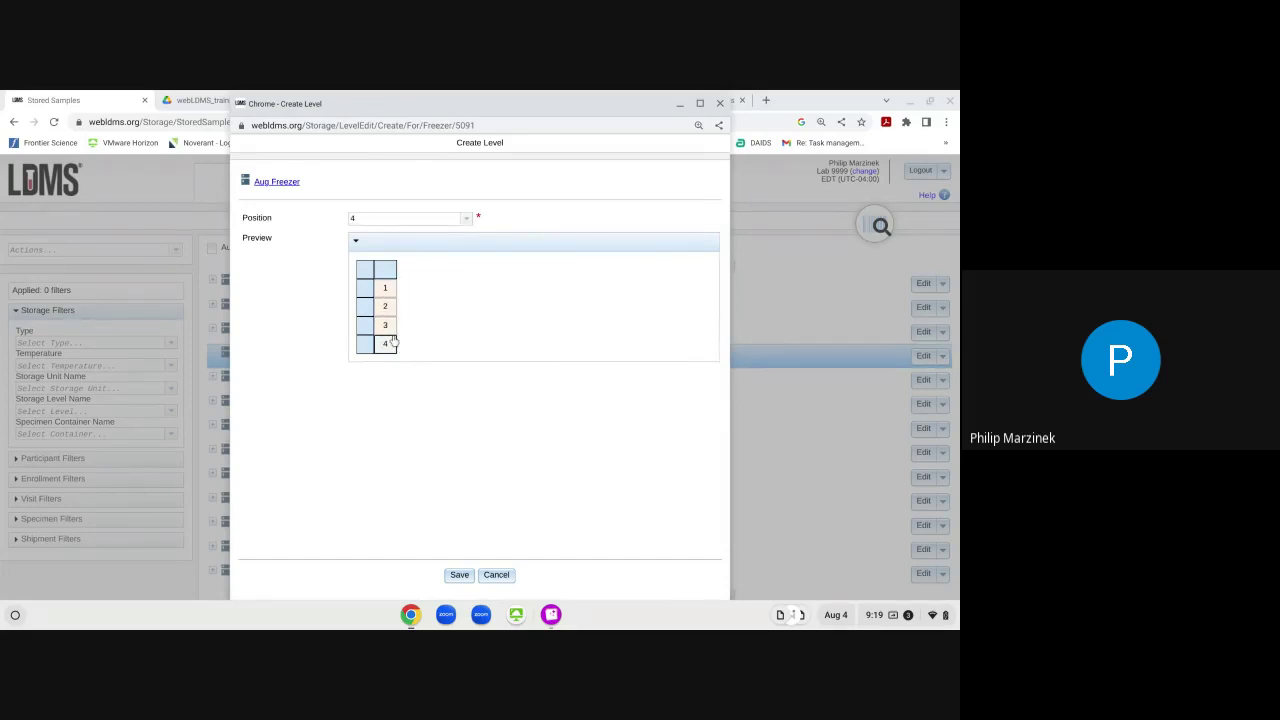
click(385, 306)
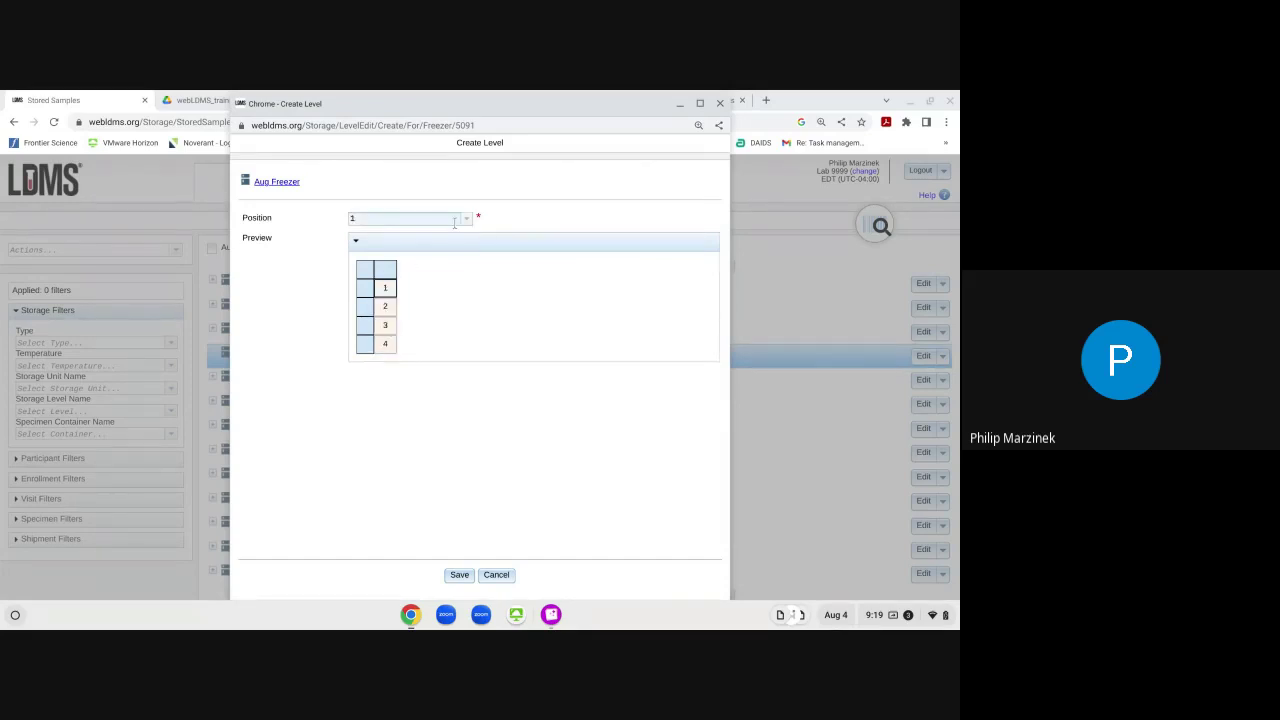
click(466, 218)
click(403, 255)
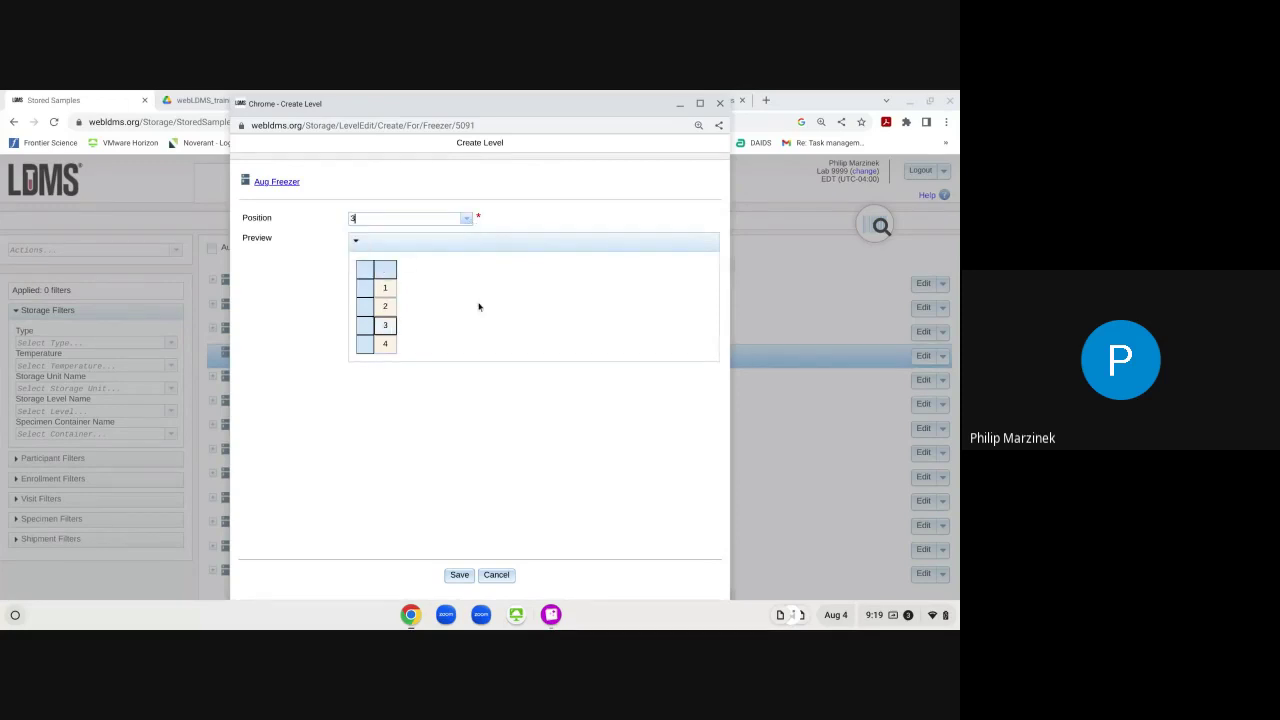
click(466, 218)
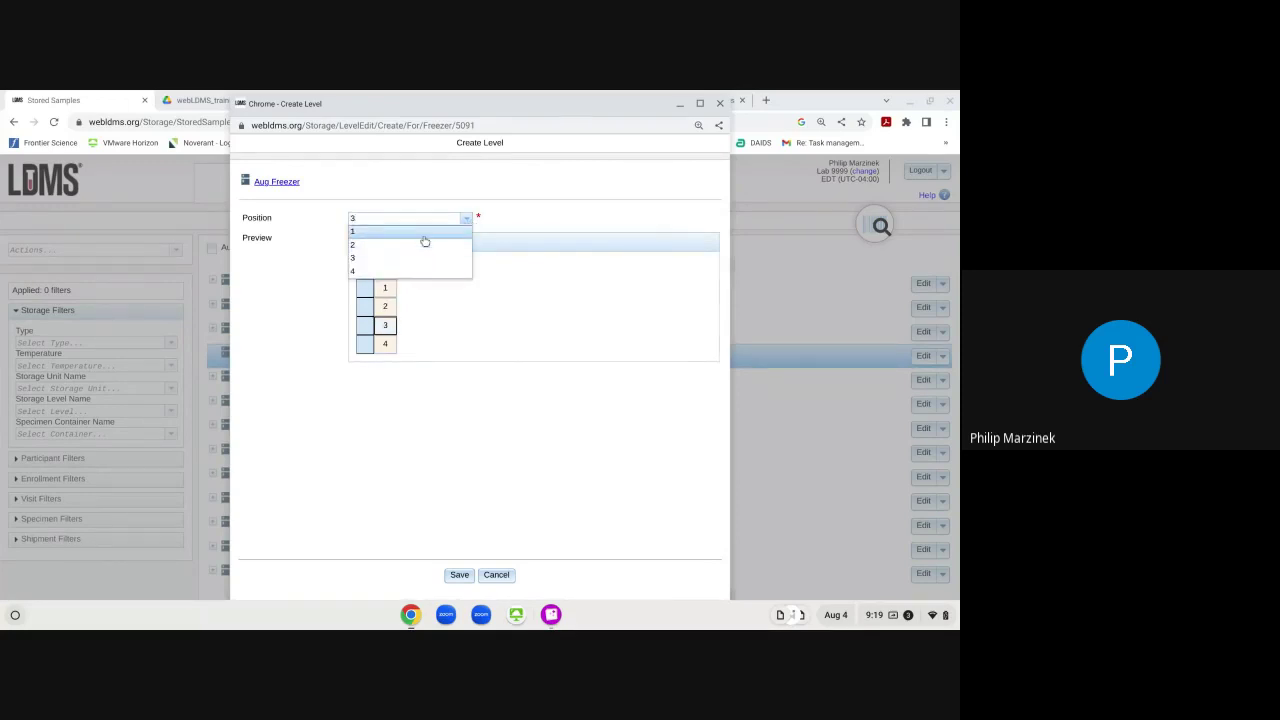
click(425, 242)
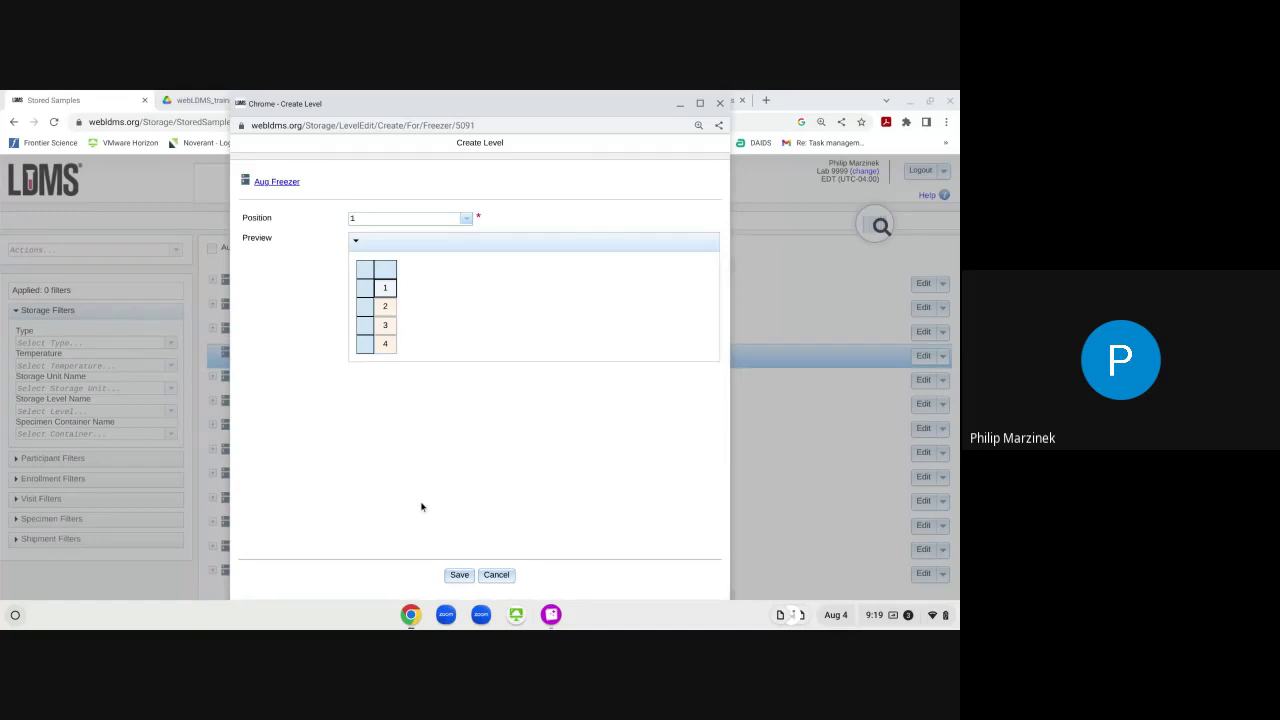
click(452, 575)
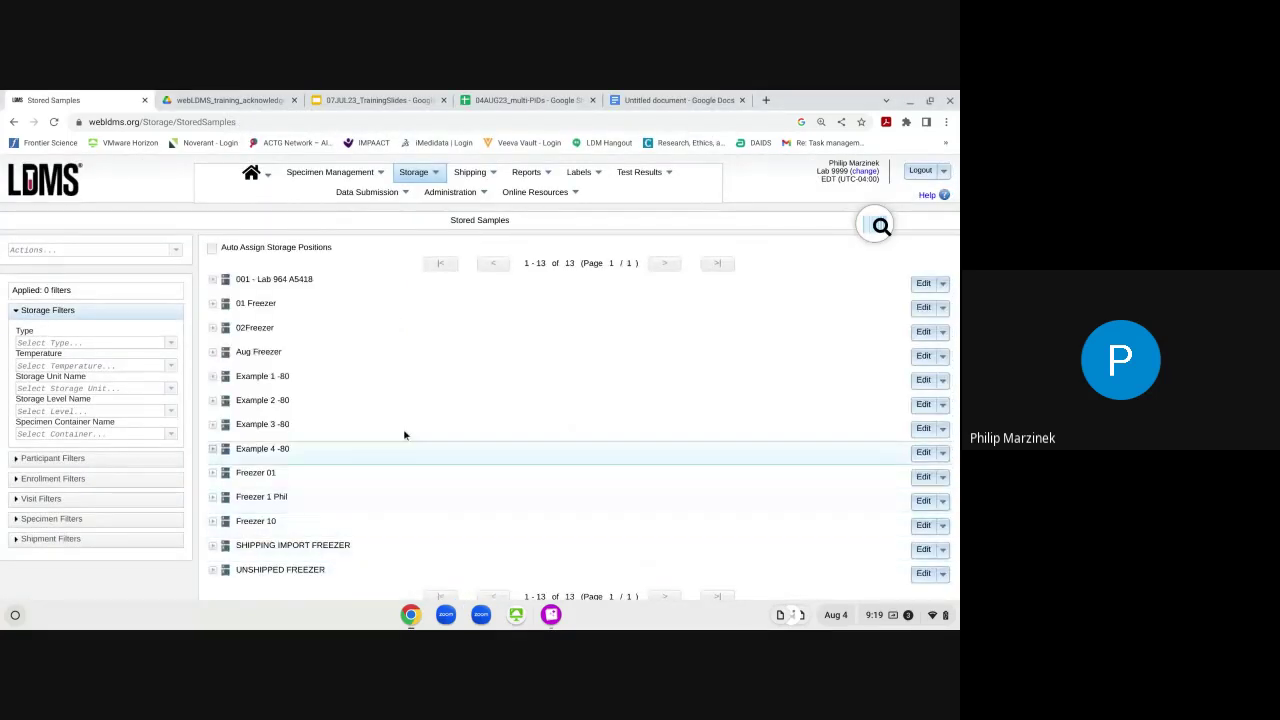
Expand Aug Freezer and add a new level inside Shelf 1
click(213, 353)
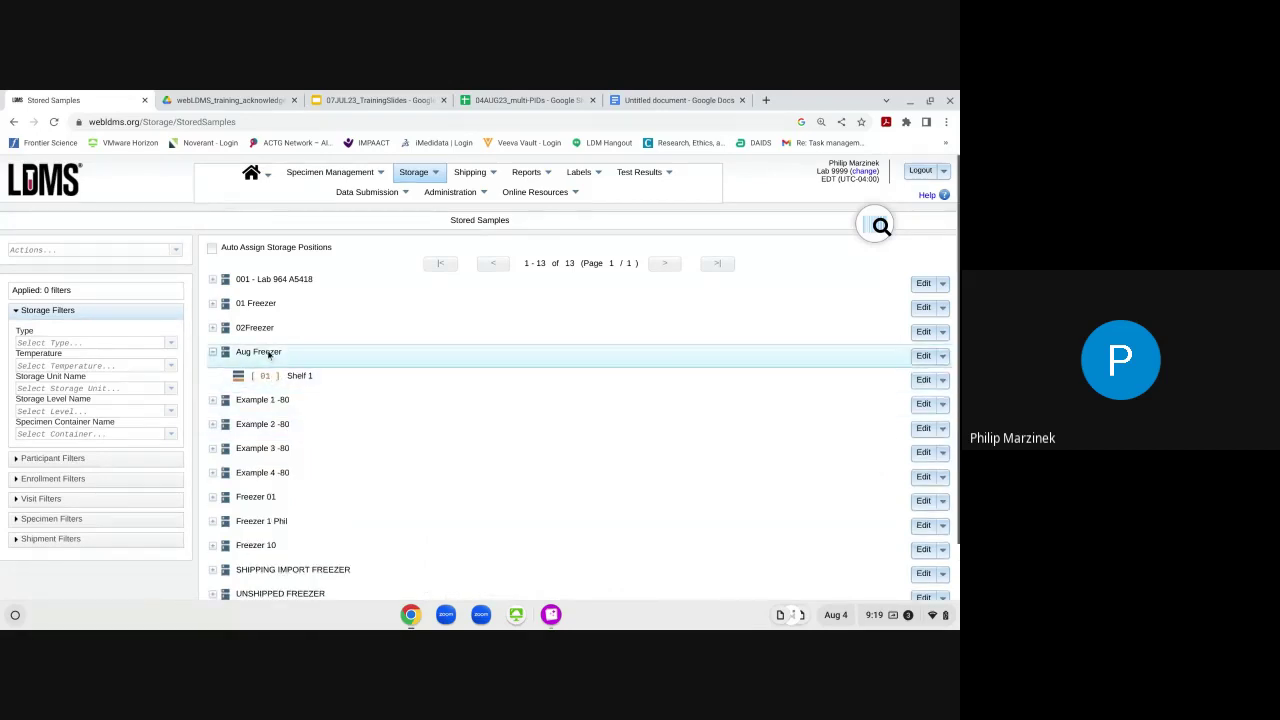
click(942, 381)
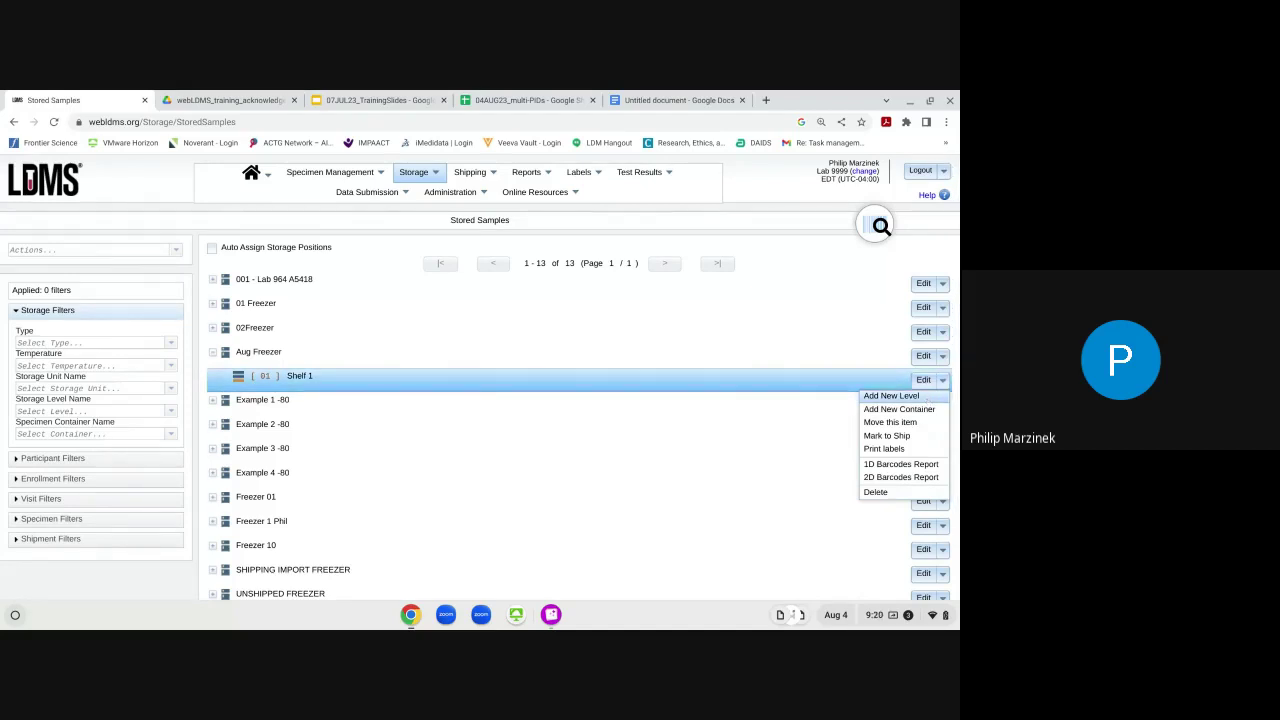
click(926, 397)
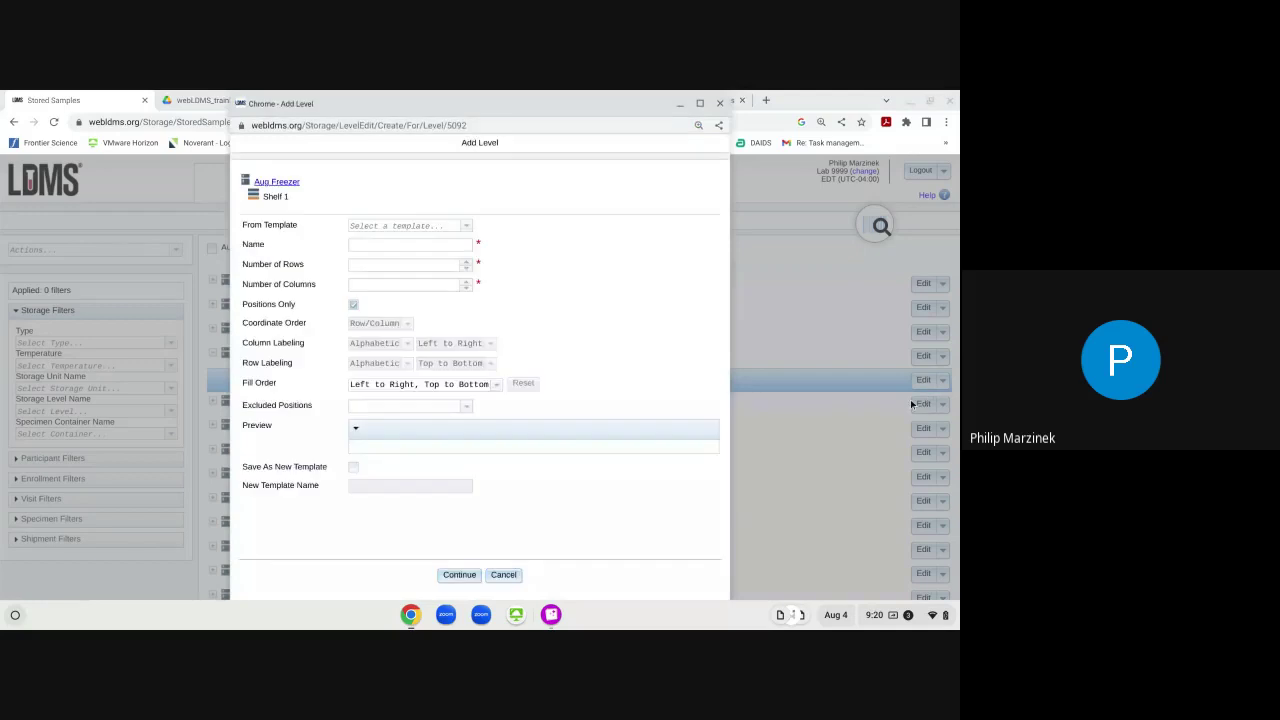
Name the new level Rack 1 with 5 rows and 5 columns
click(386, 248)
text(Rack 1)
click(363, 262)
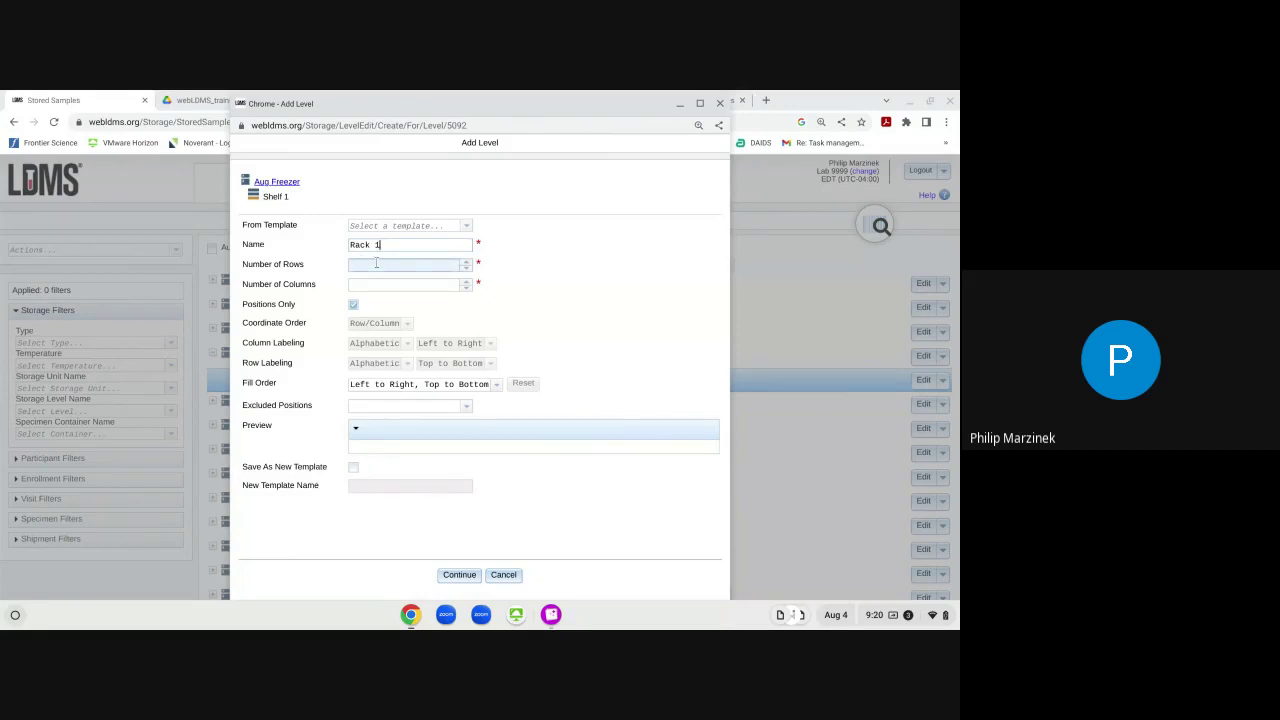
click(382, 265)
text(5)
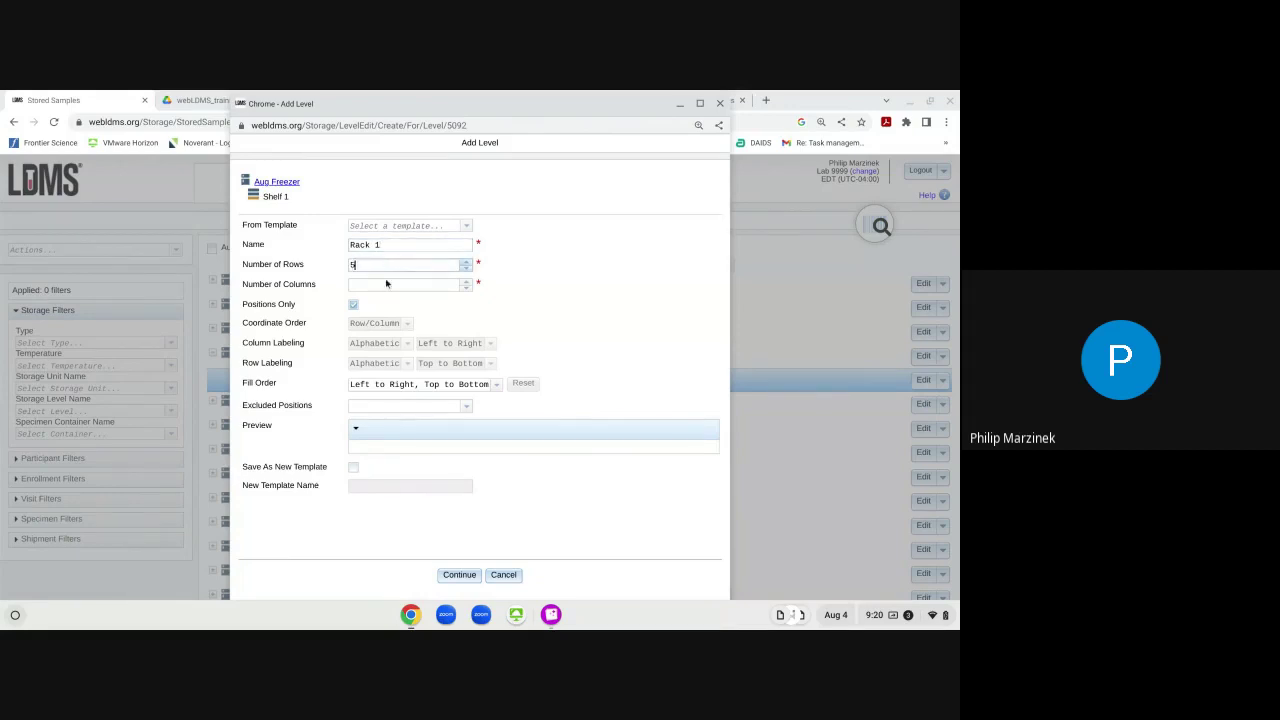
click(387, 284)
text(5)
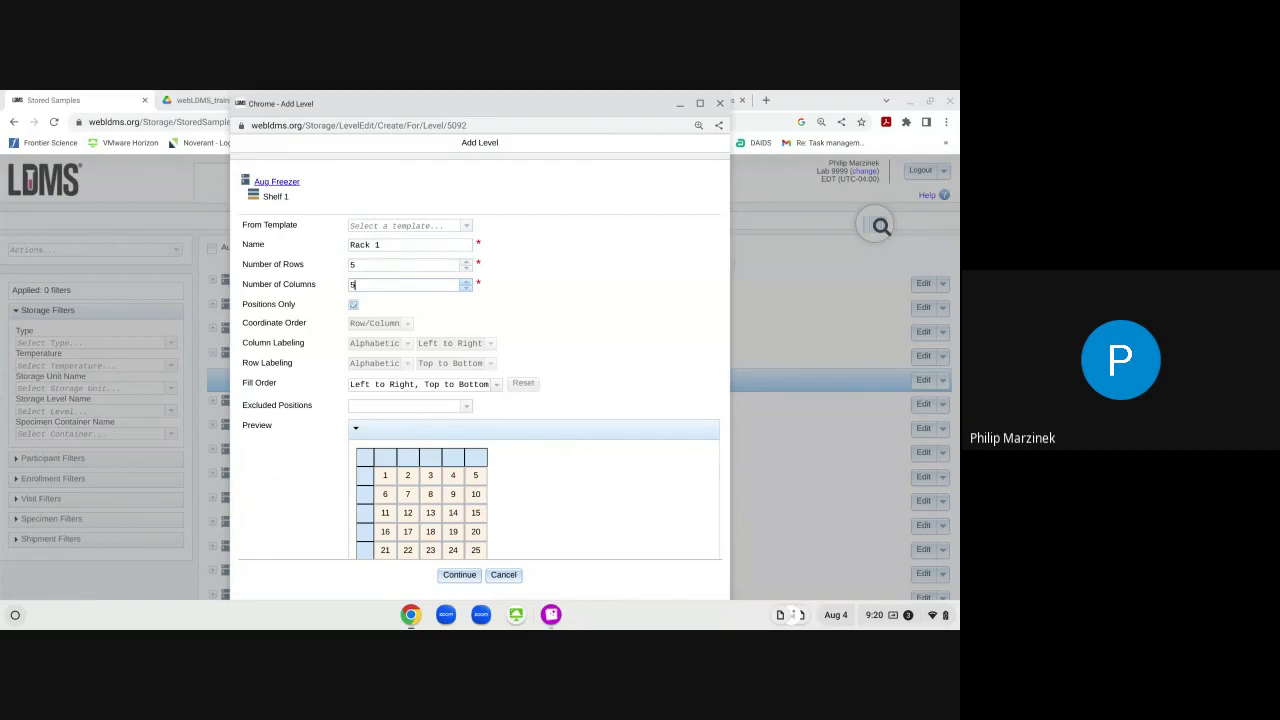
Place Rack 1 at position 1 of Shelf 1 and save it
scroll(430, 335, down, 1)
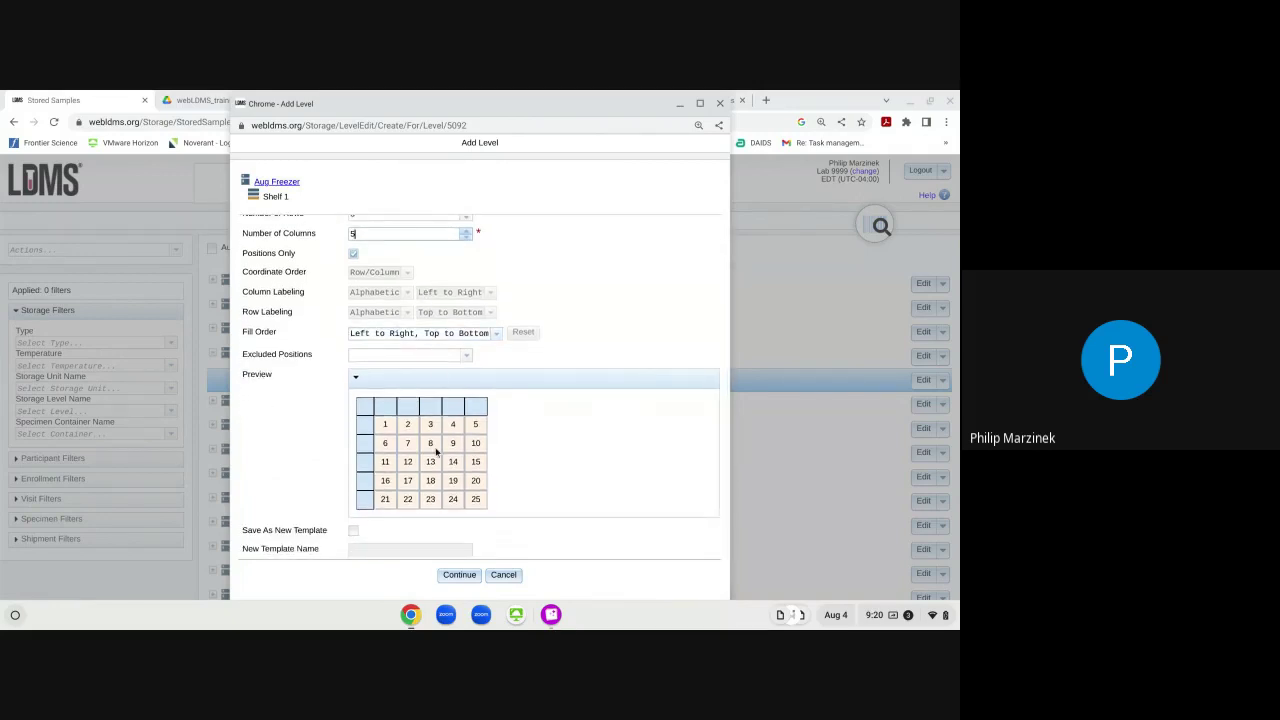
click(464, 575)
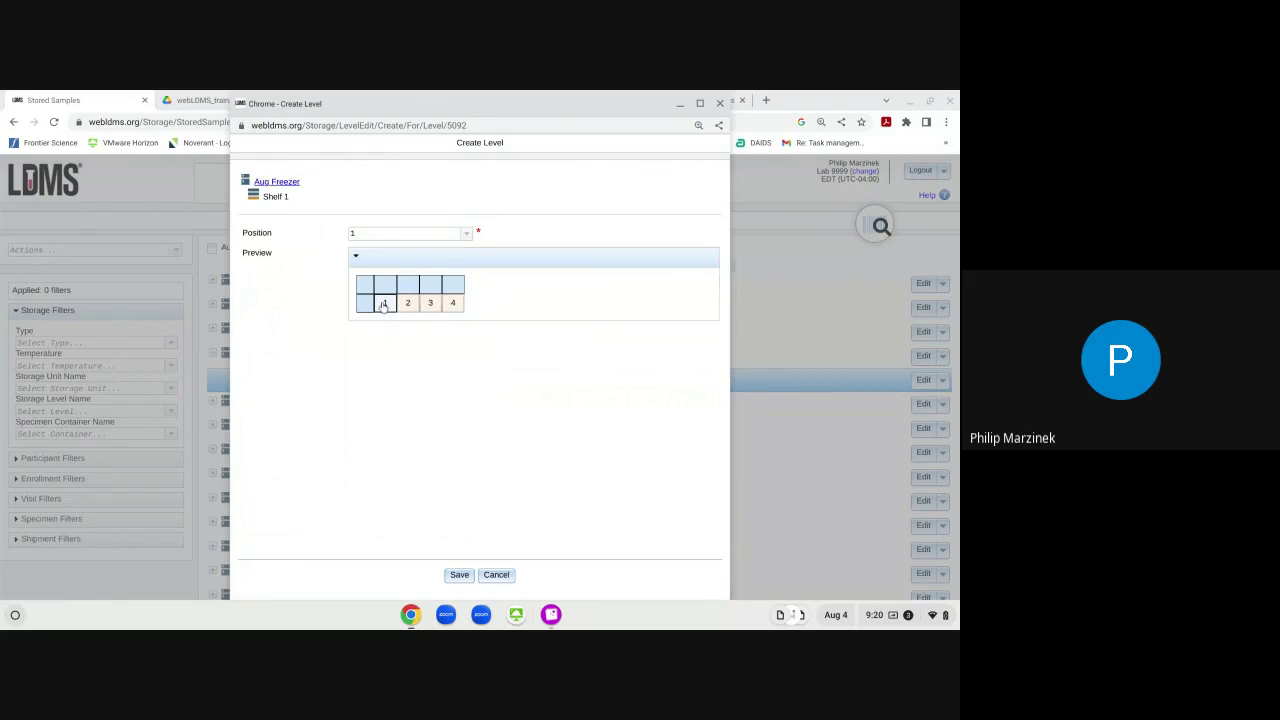
click(466, 234)
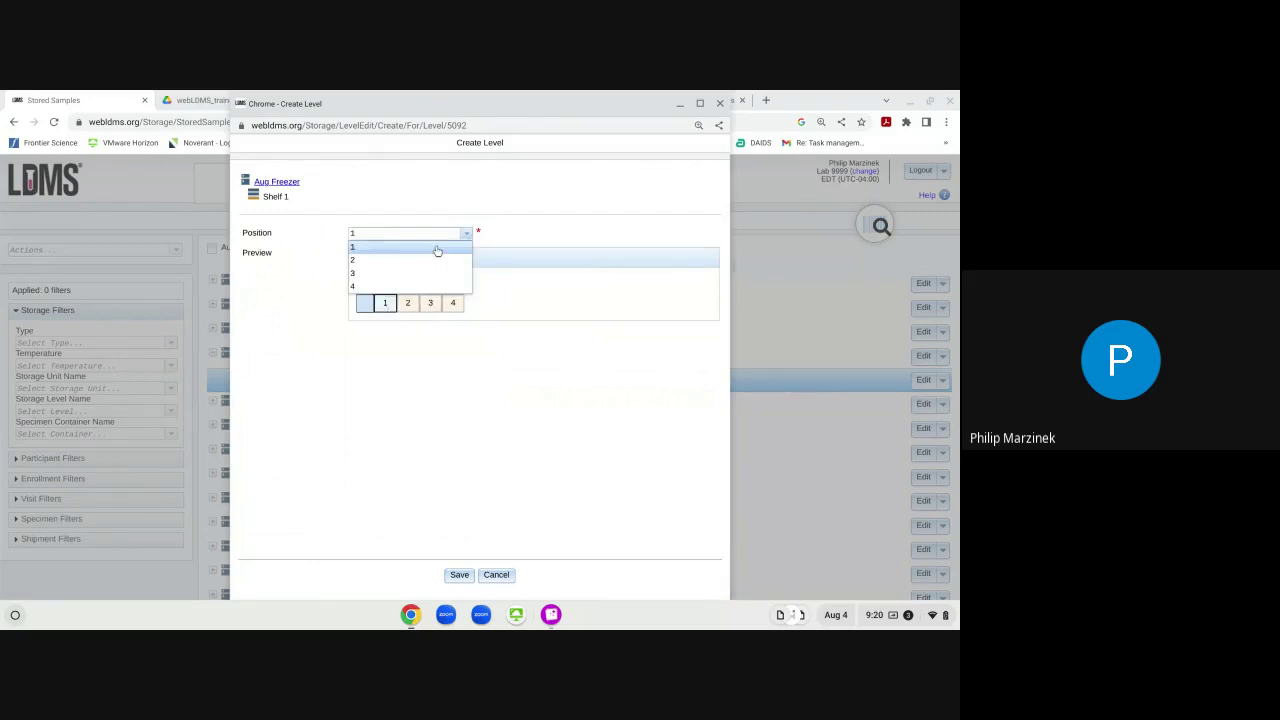
click(434, 250)
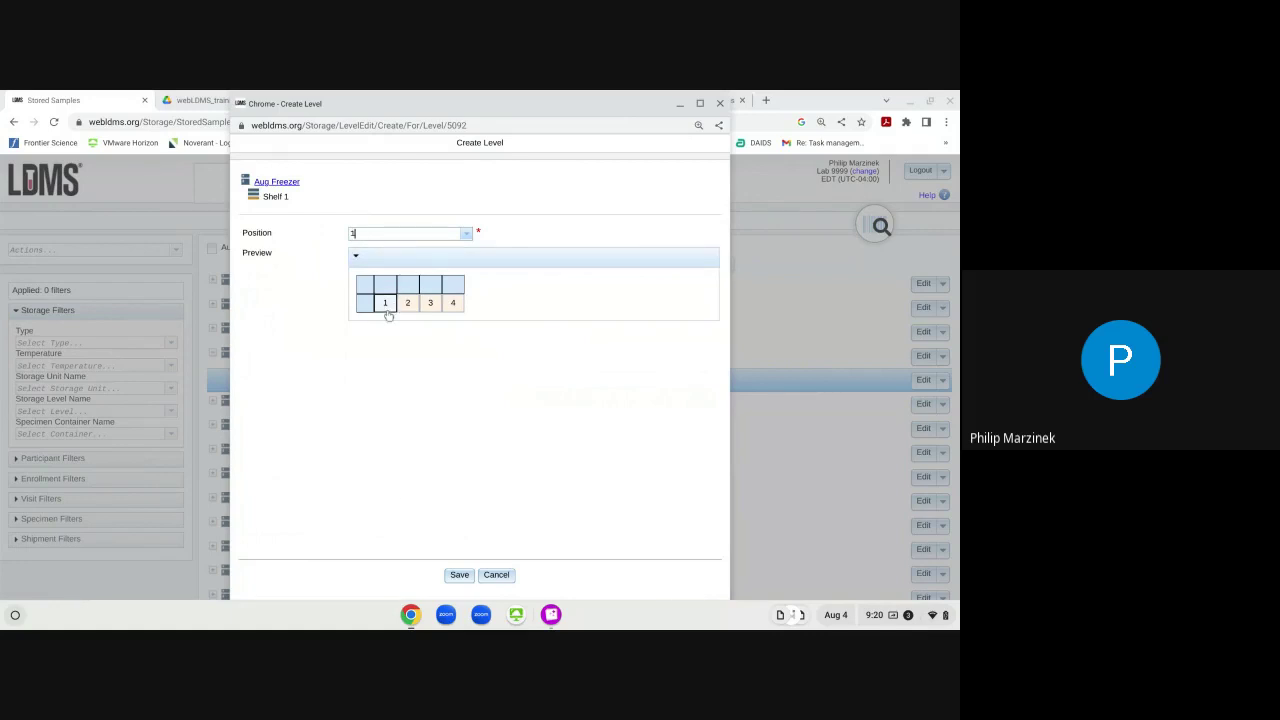
click(459, 576)
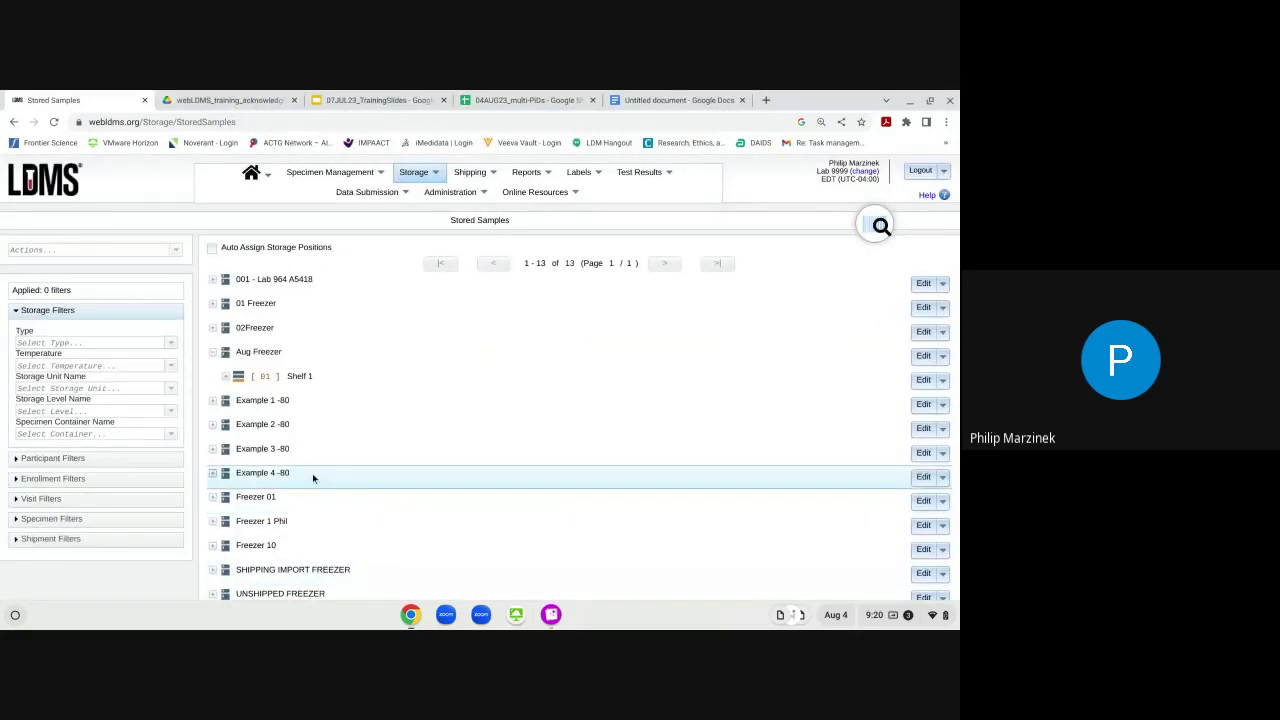
Expand Shelf 1 and start adding a new storage container inside Rack 1
click(226, 377)
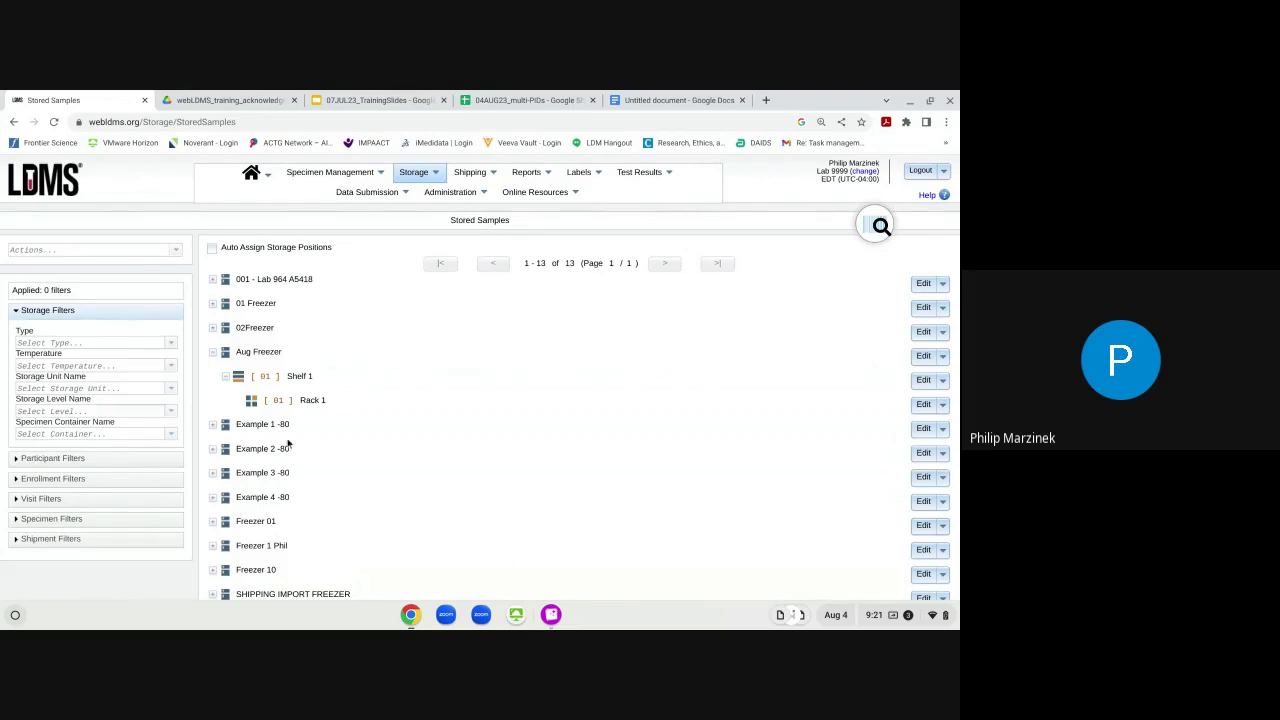
click(344, 404)
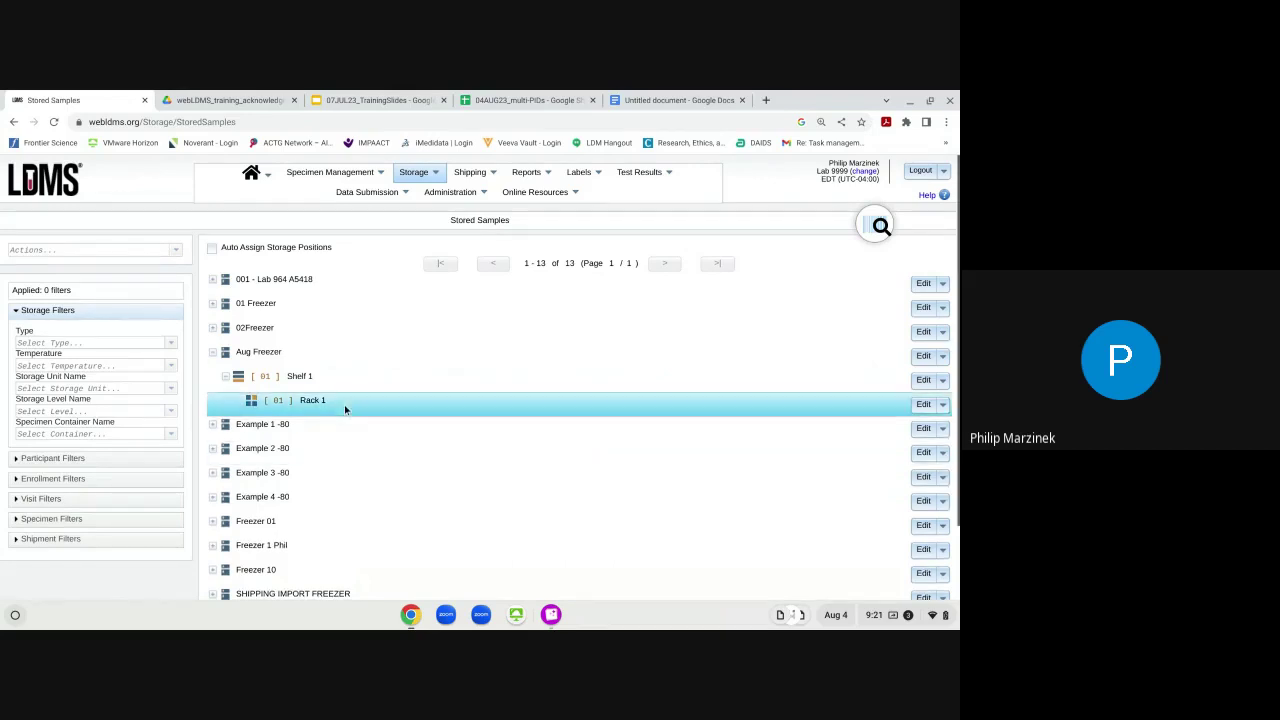
click(942, 404)
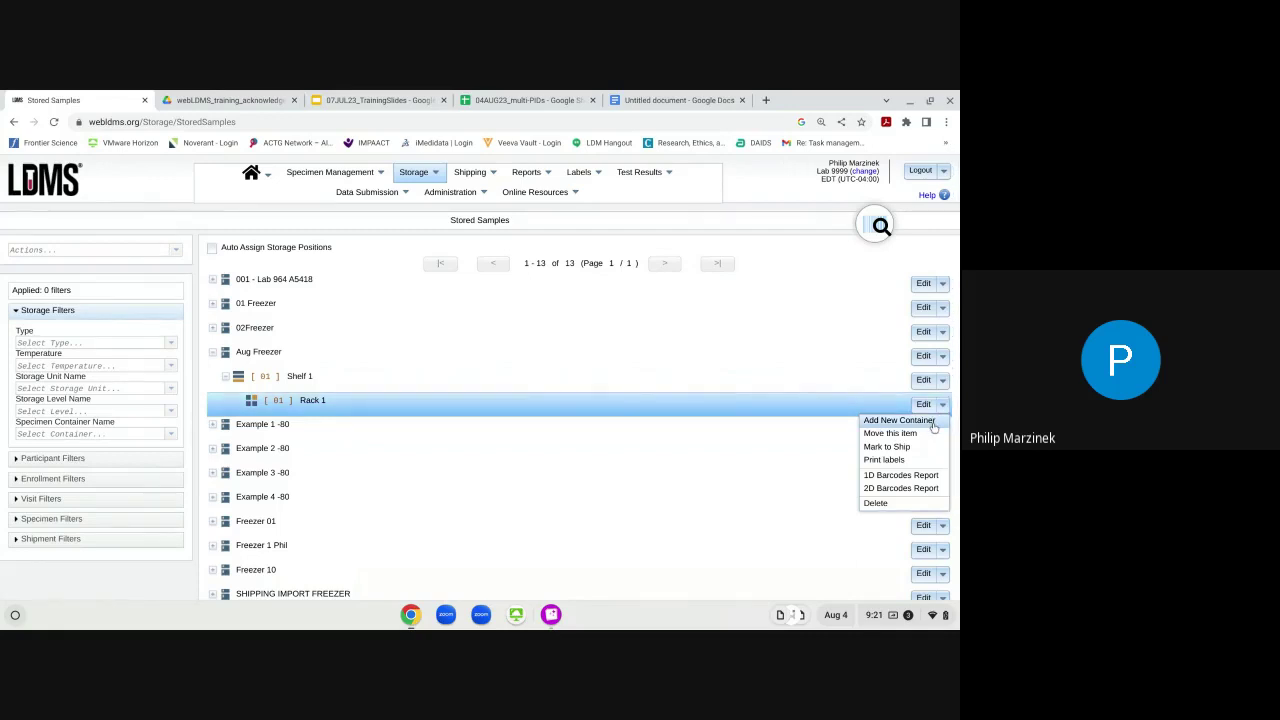
click(933, 425)
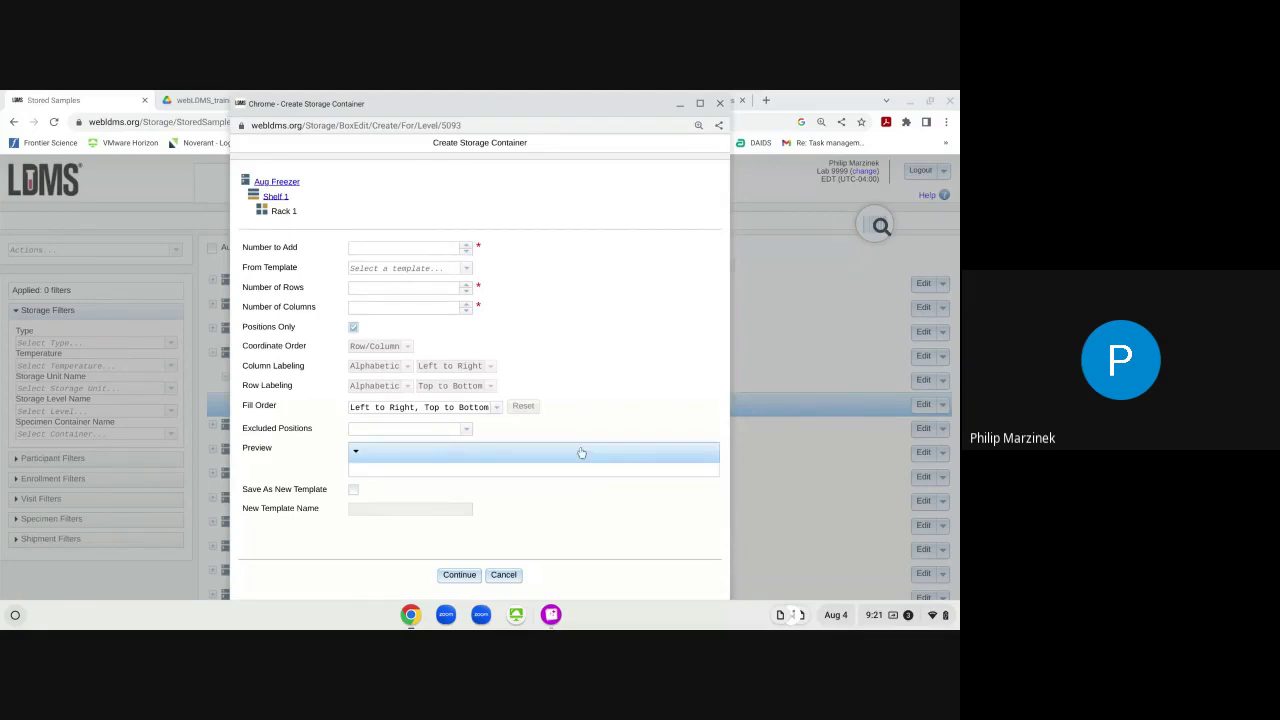
Set 5 boxes of 9 rows by 9 columns, unchecking Positions Only for lettered coordinates
click(378, 251)
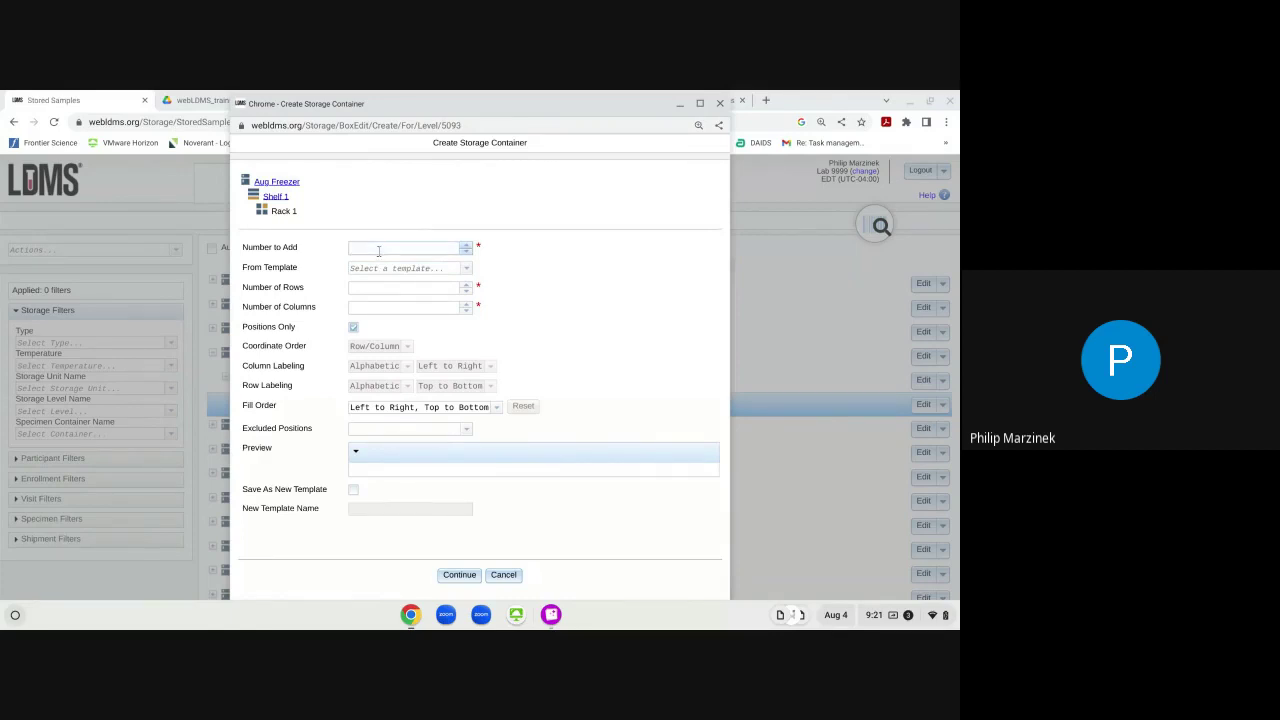
text(5)
click(392, 288)
text(9)
click(396, 307)
text(9)
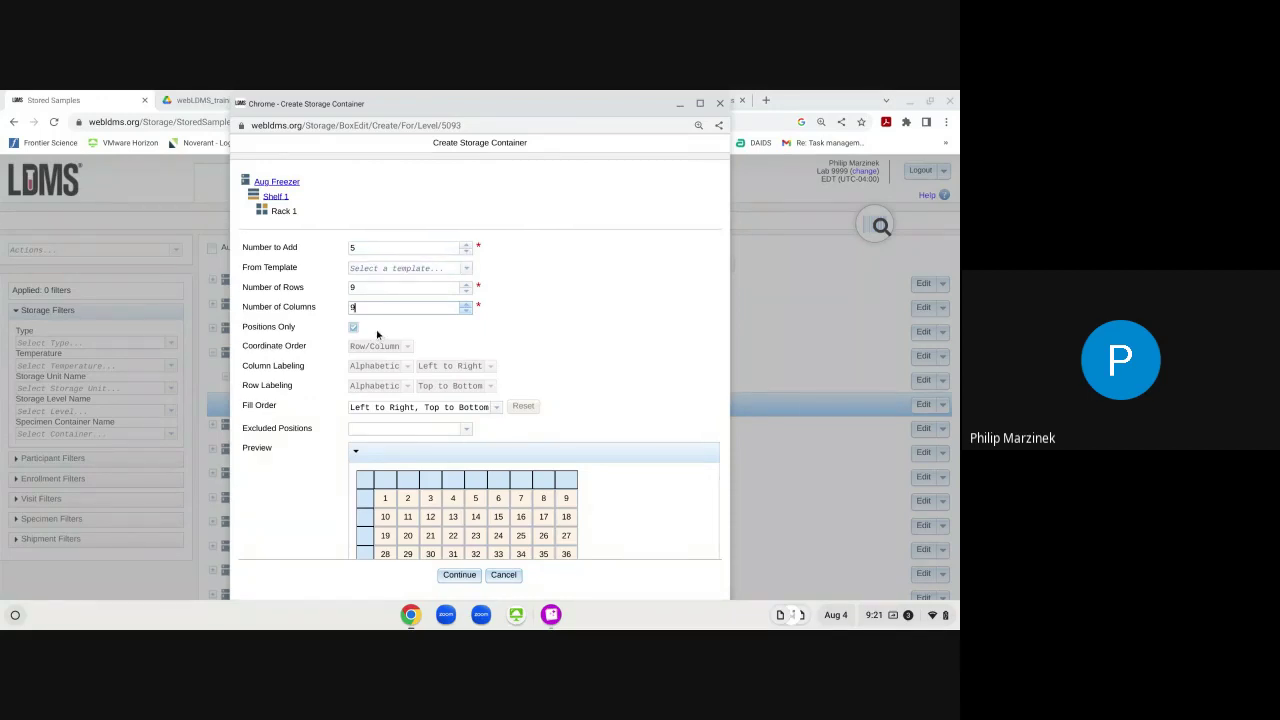
scroll(377, 334, down, 3)
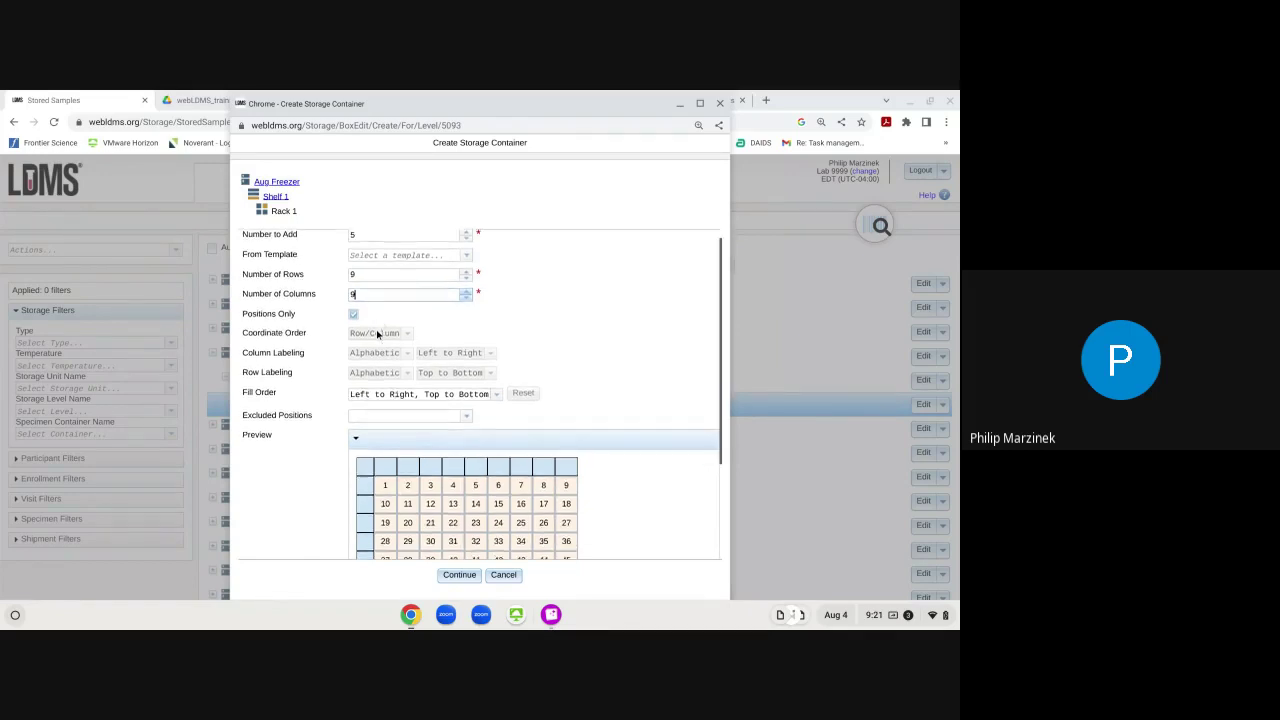
scroll(377, 334, up, 3)
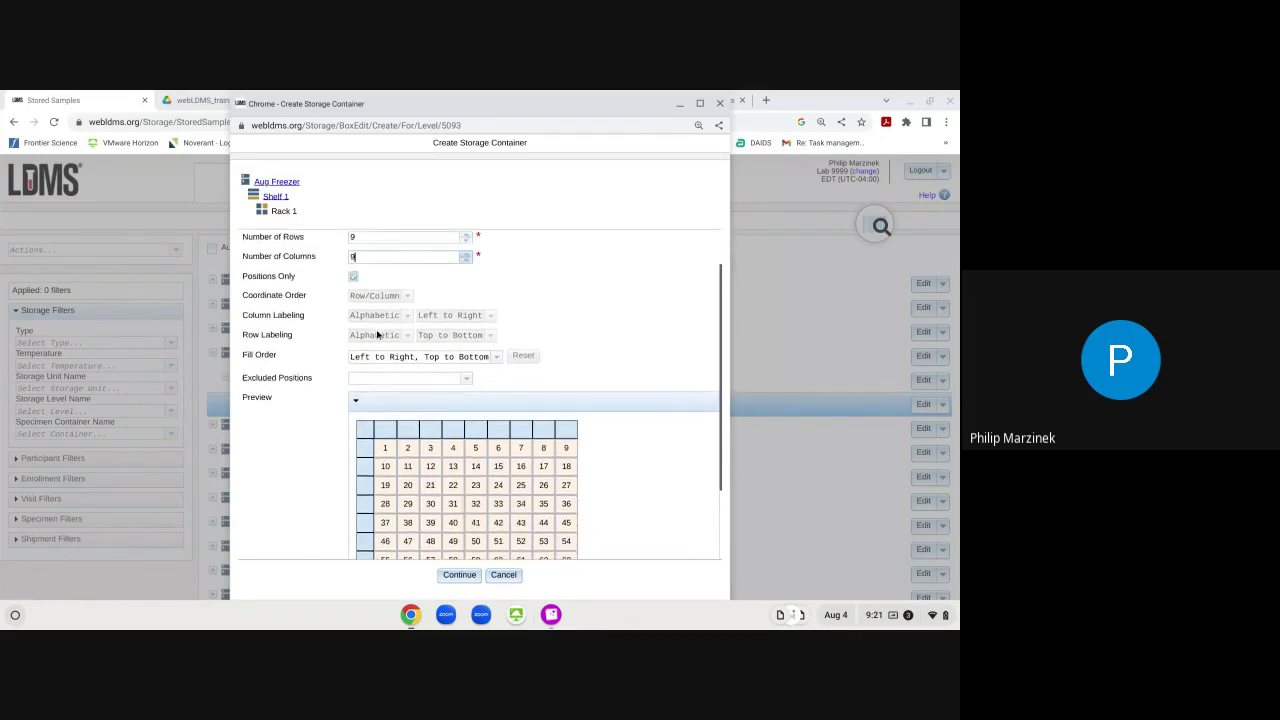
click(353, 318)
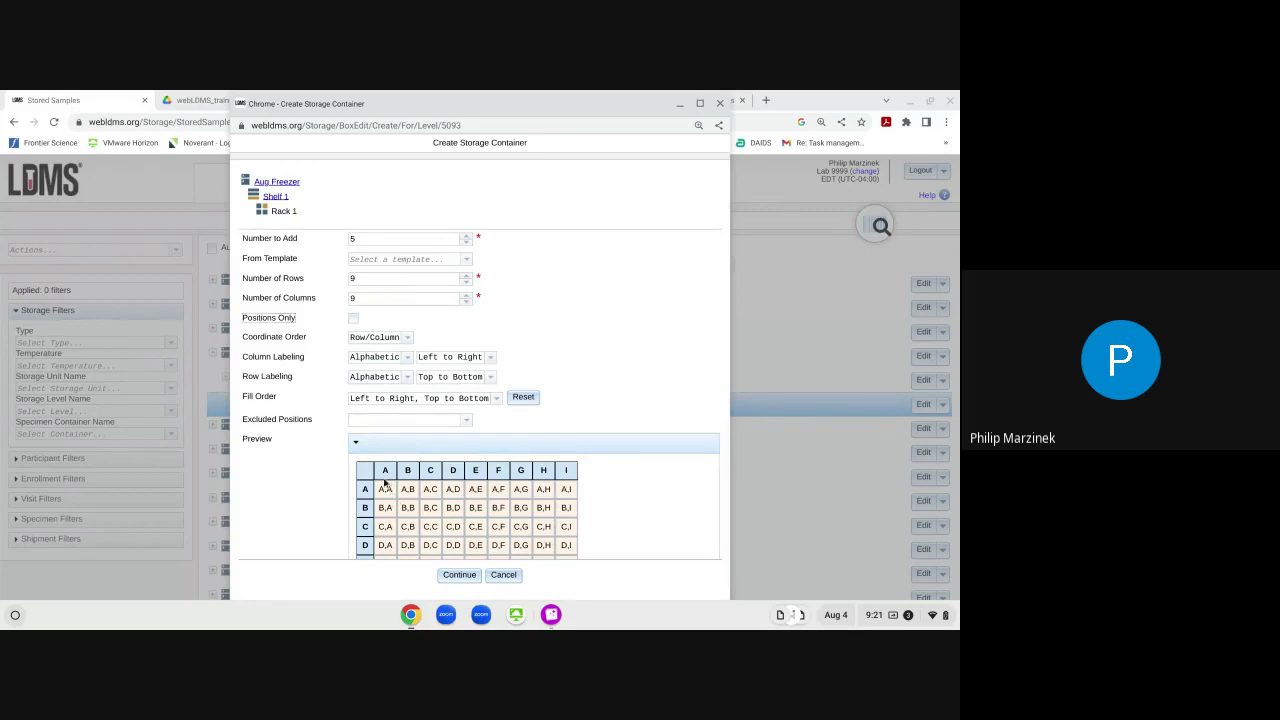
scroll(382, 482, down, 4)
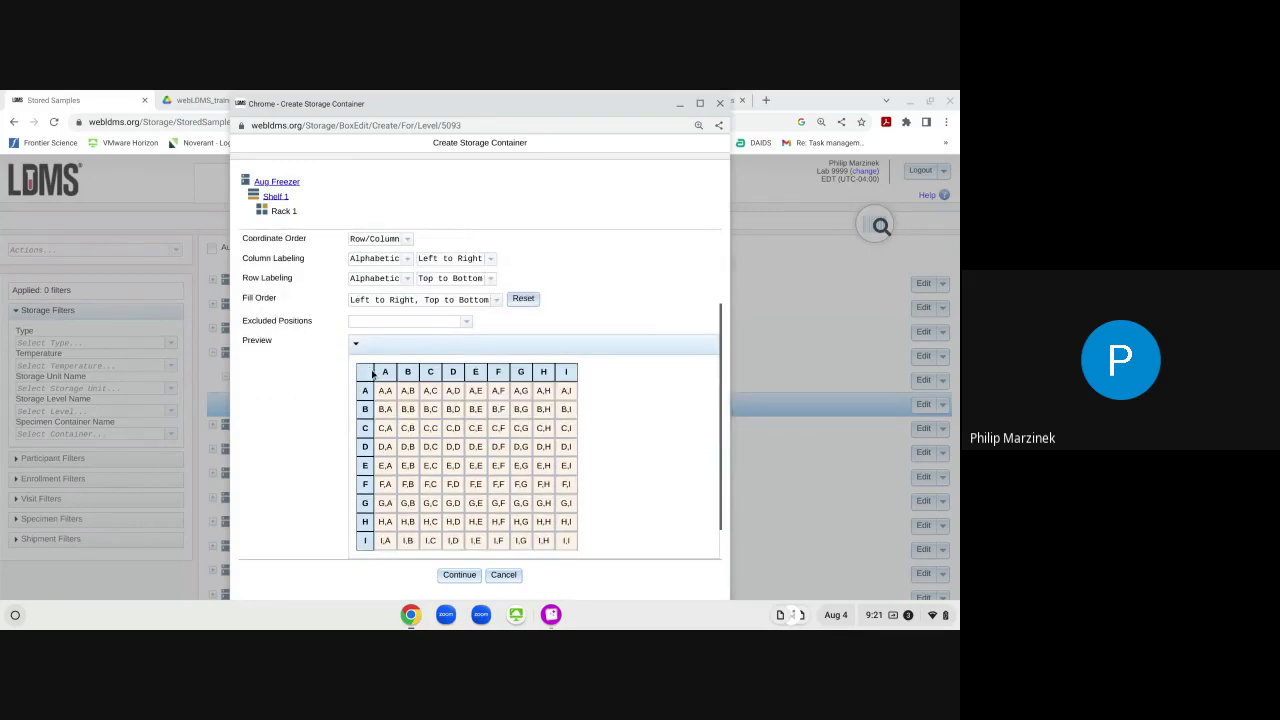
scroll(385, 236, up, 1)
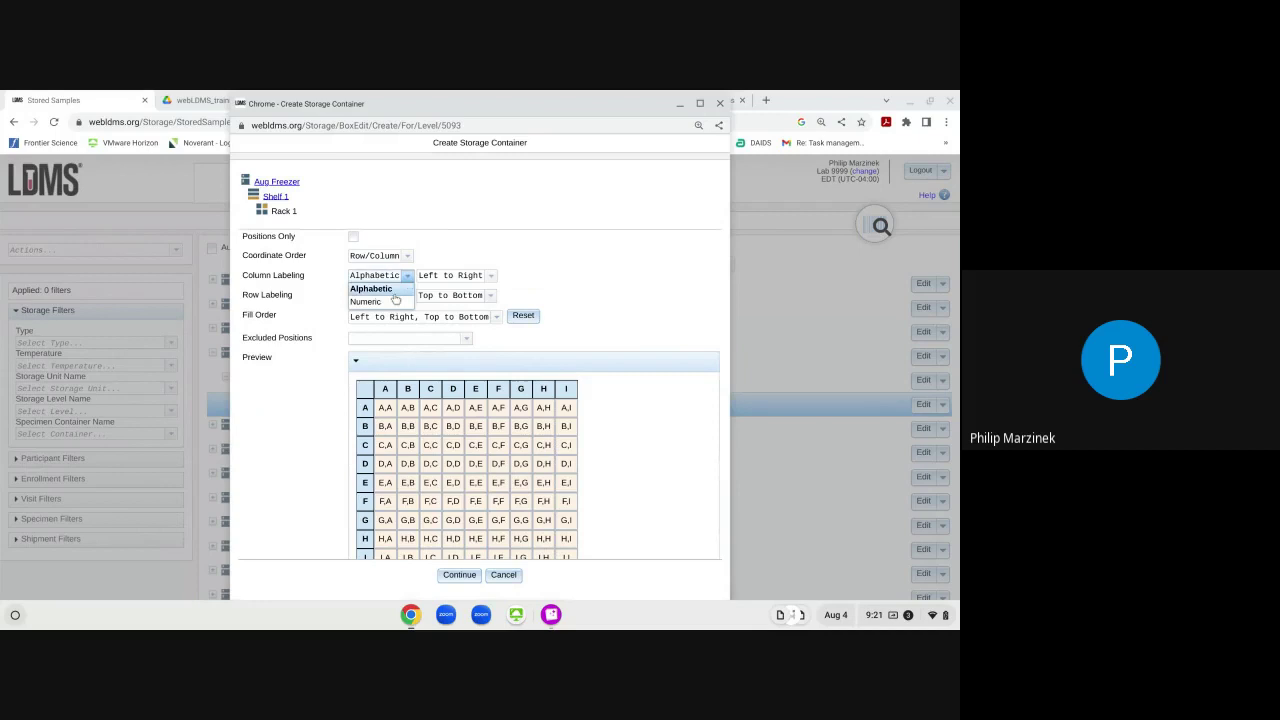
Set Column Labeling to Numeric, numbered left to right
click(390, 301)
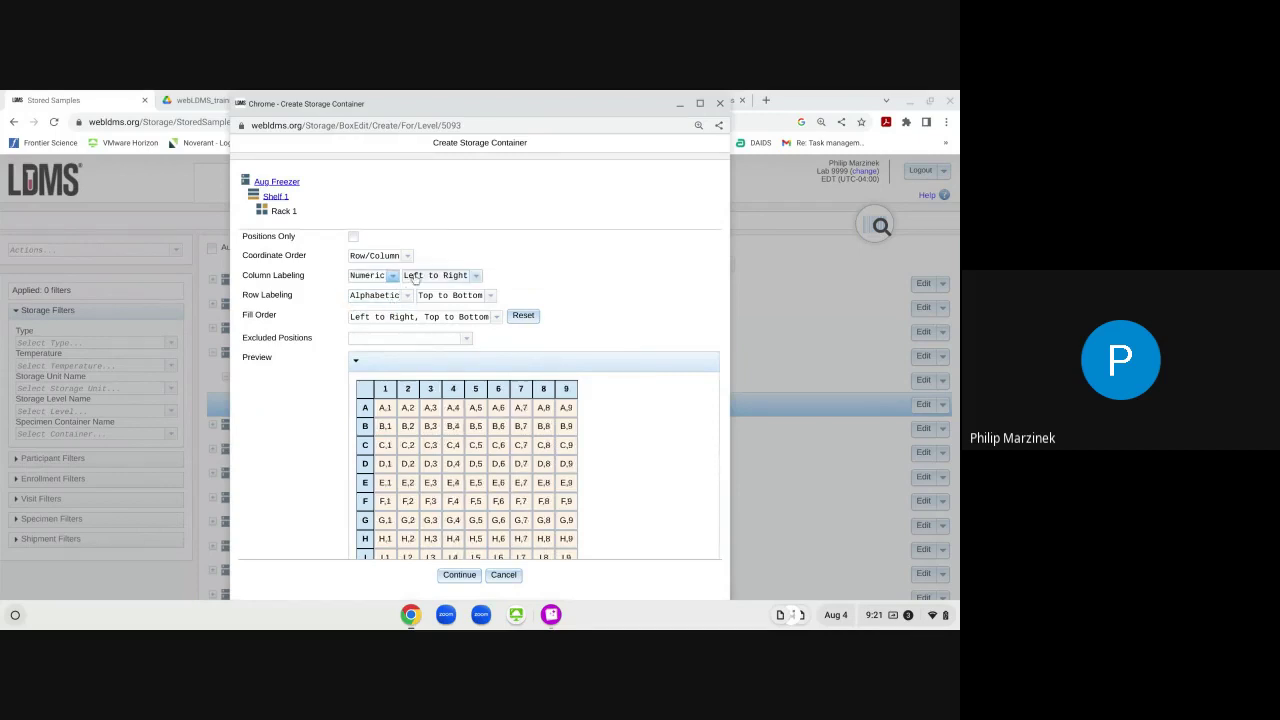
click(476, 276)
click(458, 303)
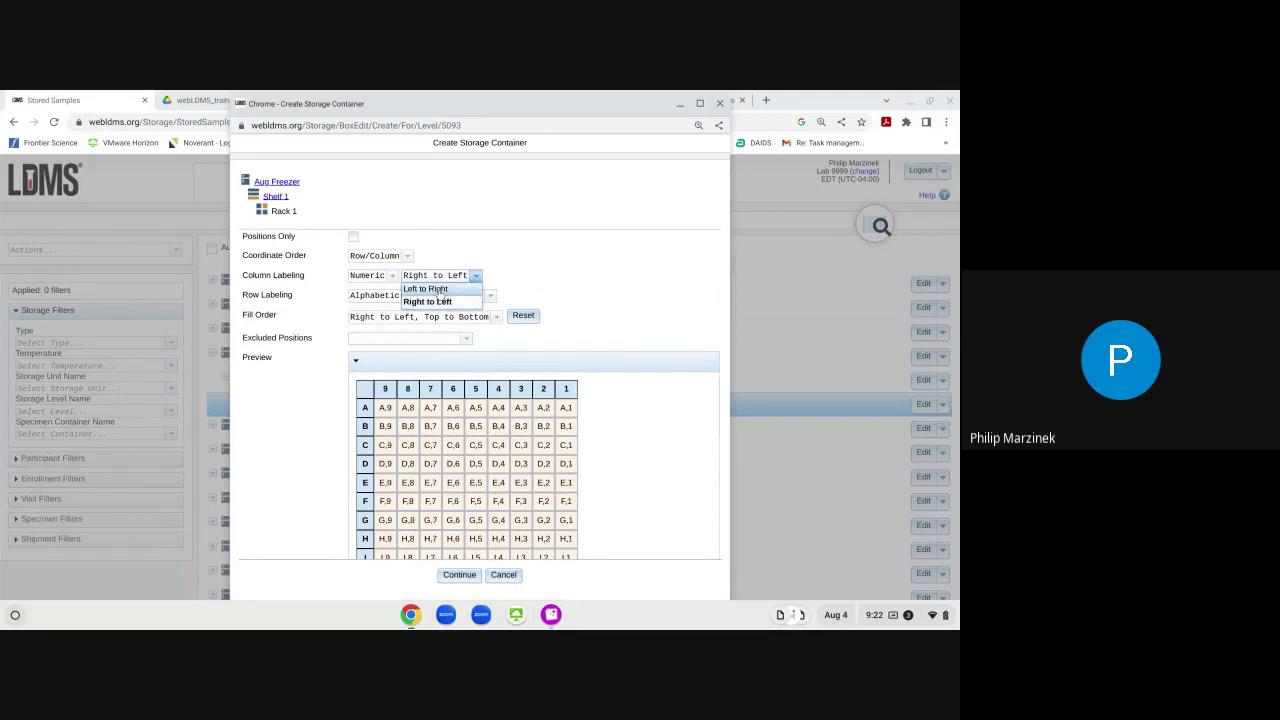
click(426, 288)
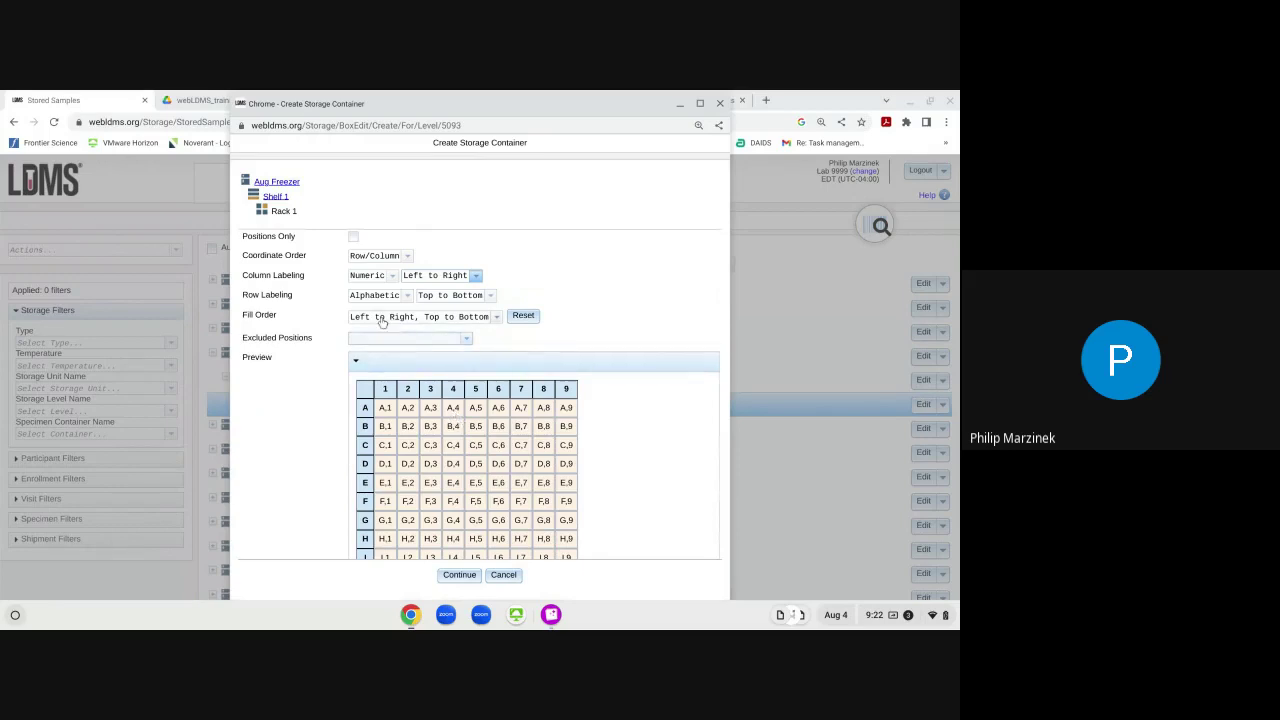
Keep Fill Order as left to right, top to bottom, with no excluded positions
click(491, 318)
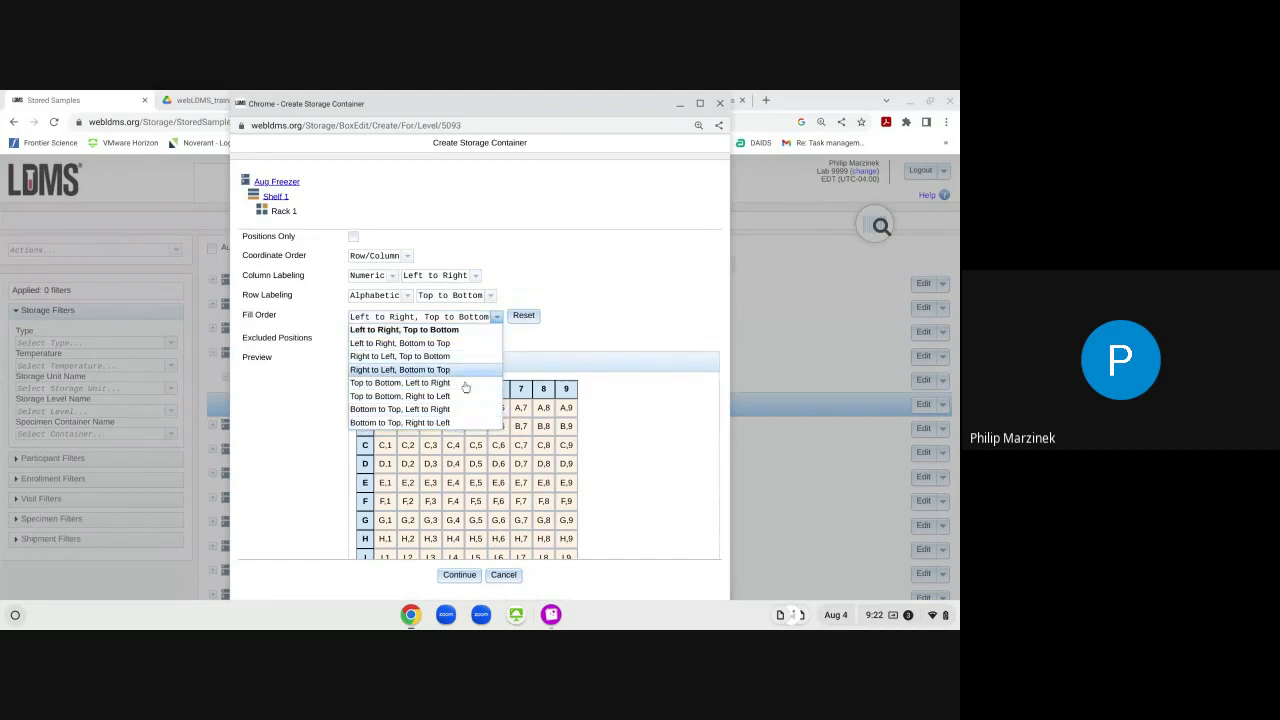
click(585, 290)
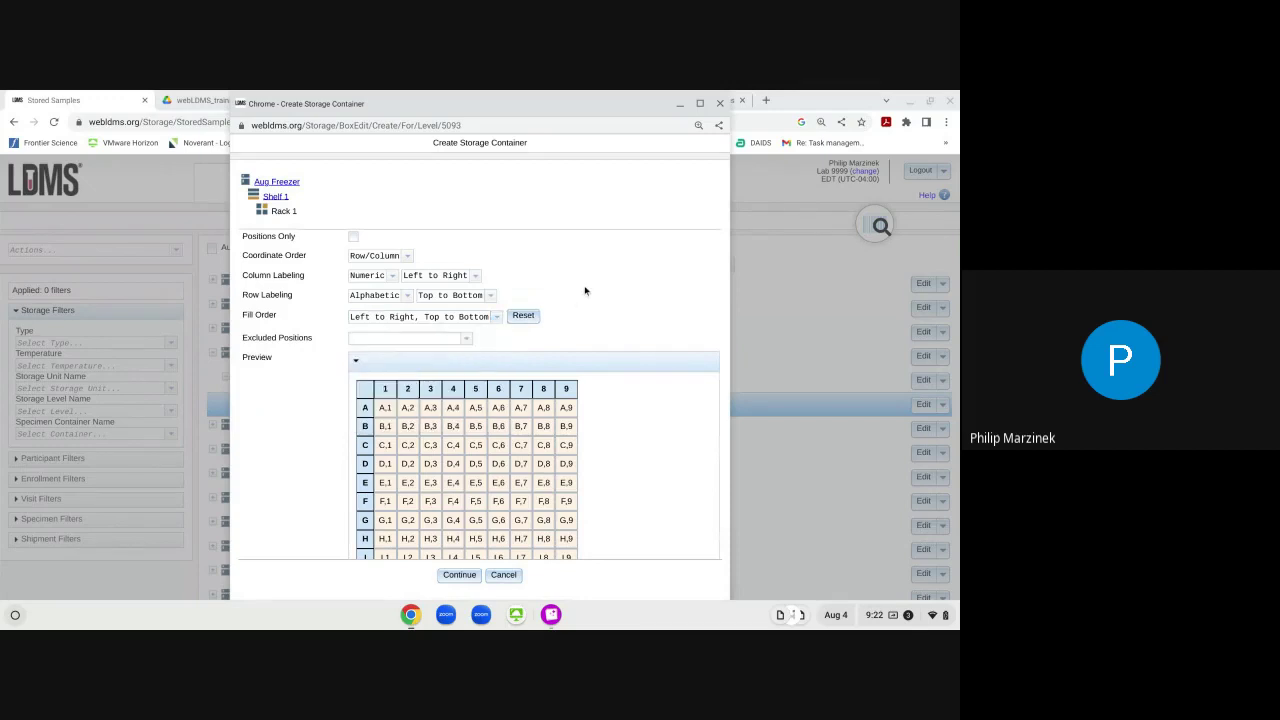
click(469, 339)
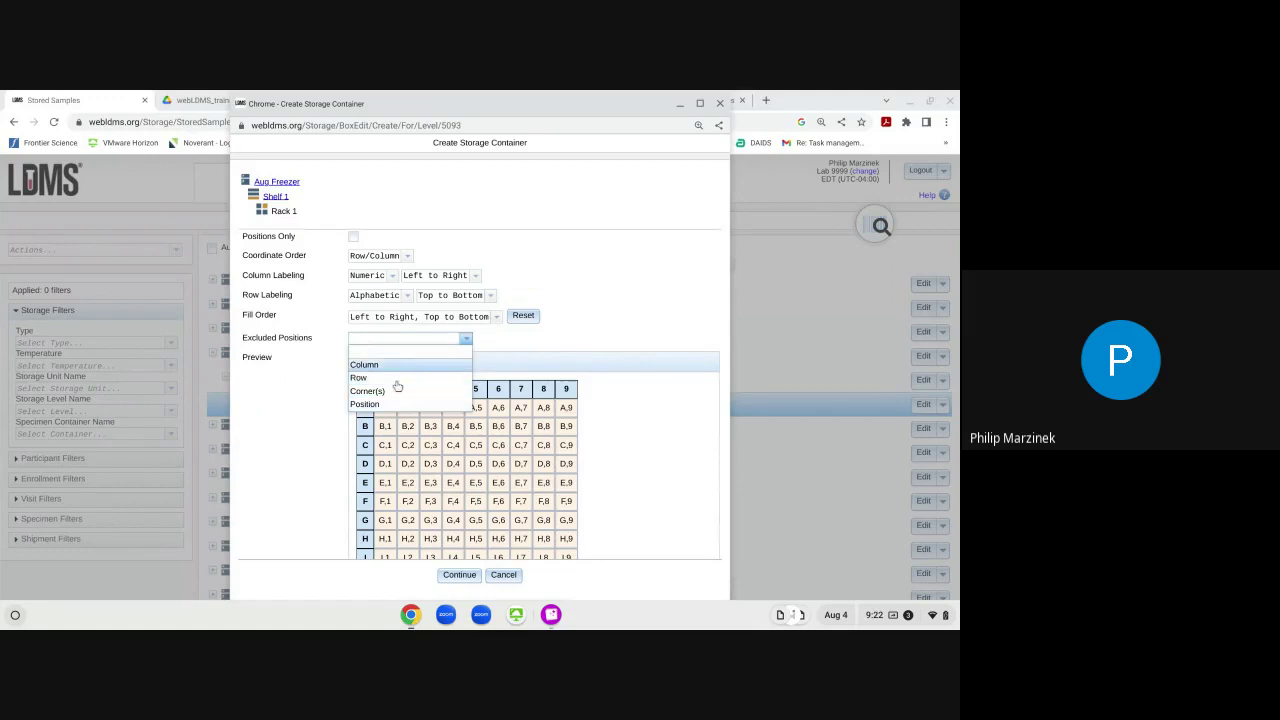
click(506, 341)
scroll(505, 343, down, 1)
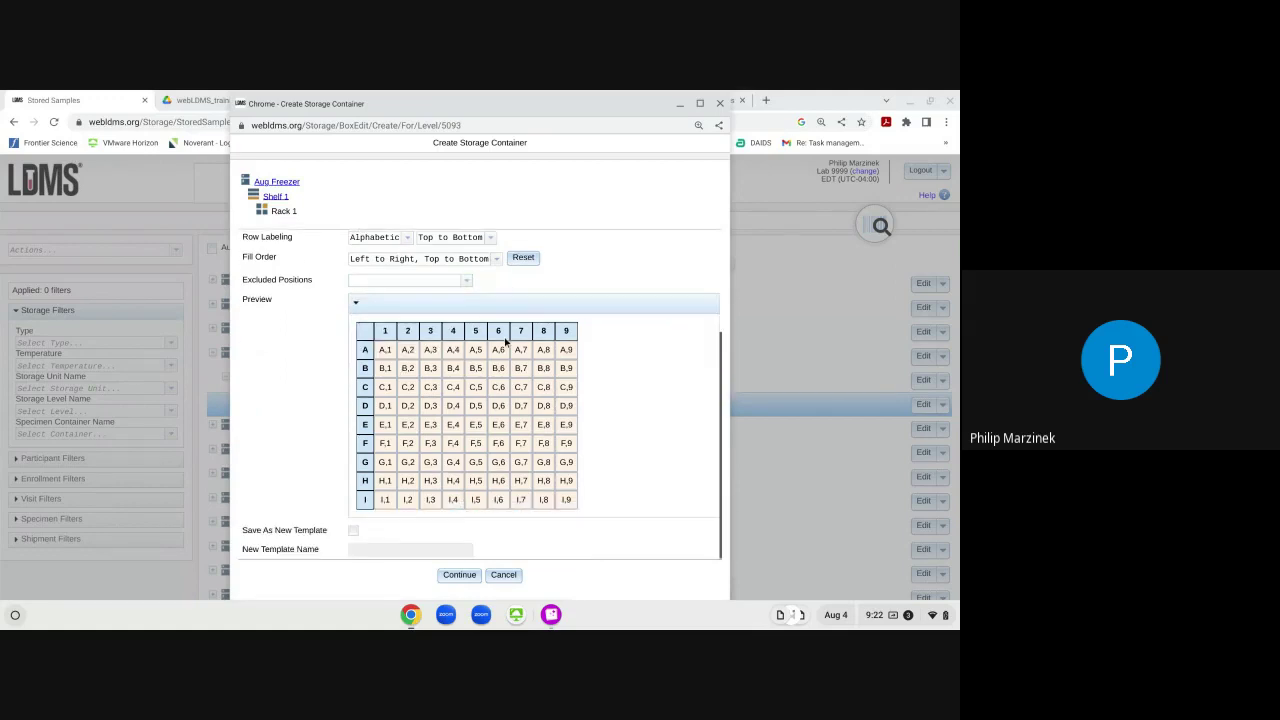
scroll(490, 360, up, 3)
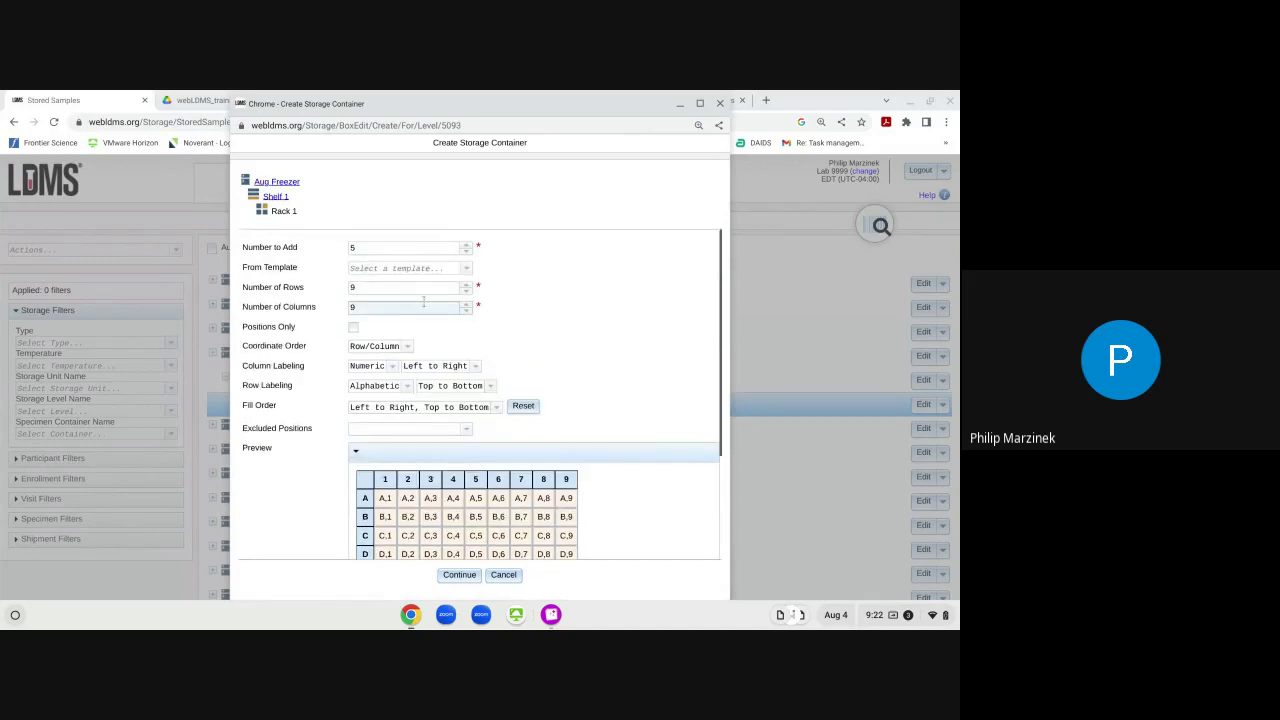
Preview Positions Only, then leave it unchecked so positions read A,1 through I,9
click(353, 328)
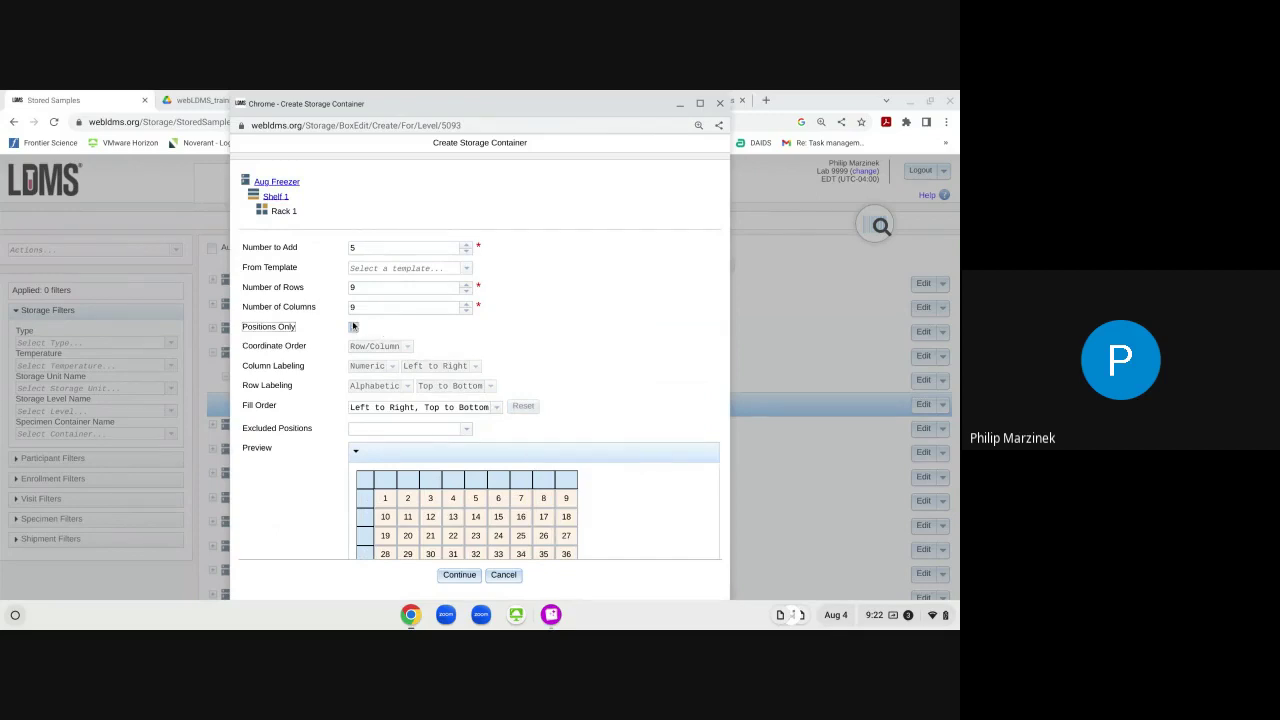
scroll(382, 334, down, 3)
scroll(361, 476, down, 1)
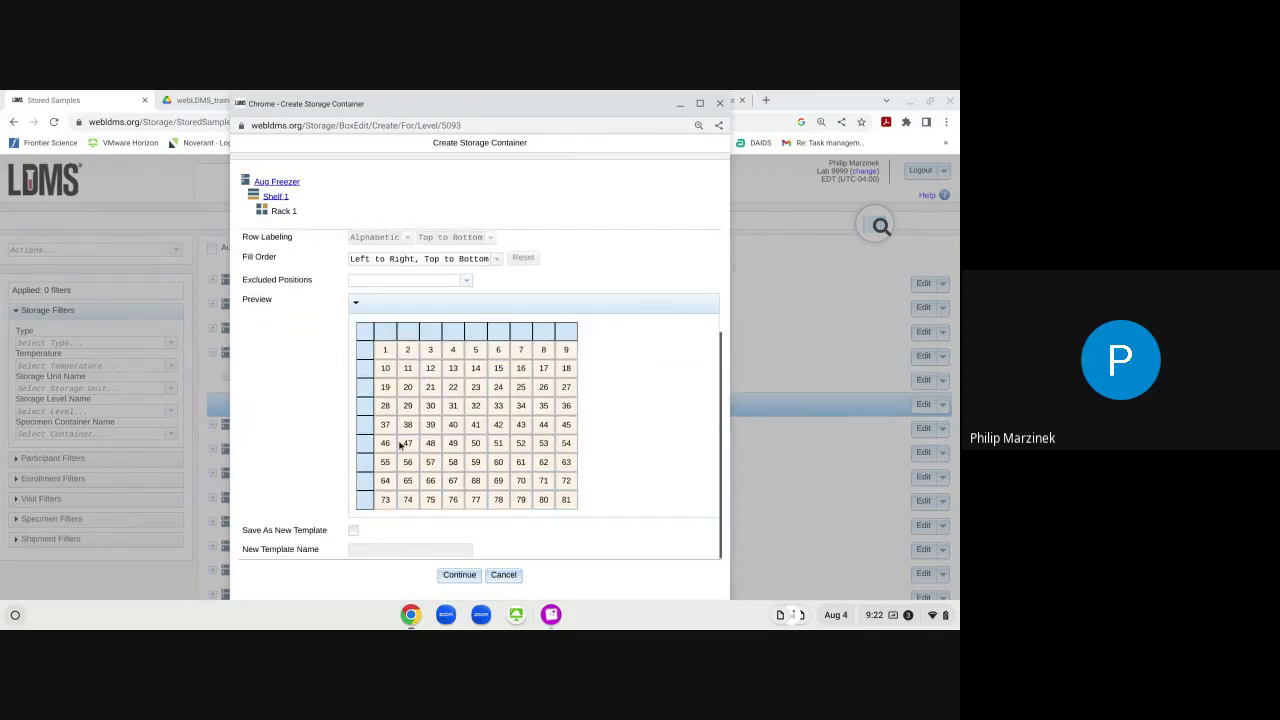
scroll(440, 440, up, 3)
click(353, 329)
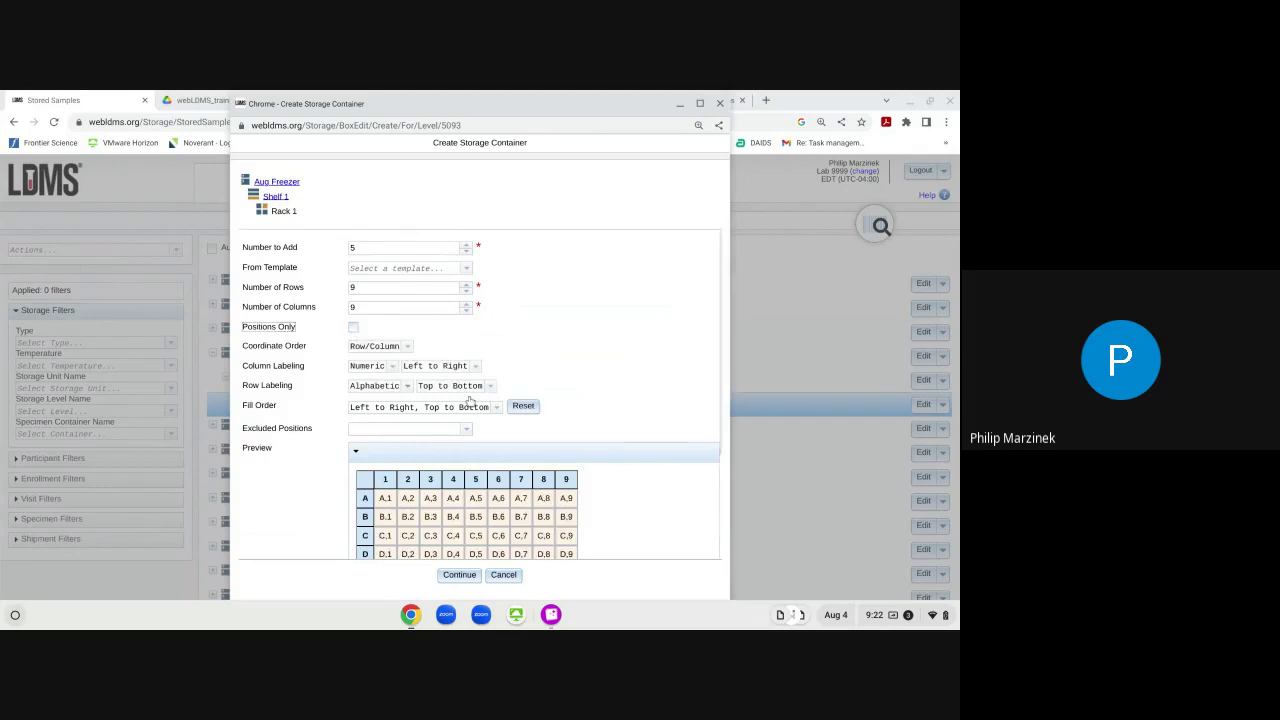
scroll(371, 340, down, 2)
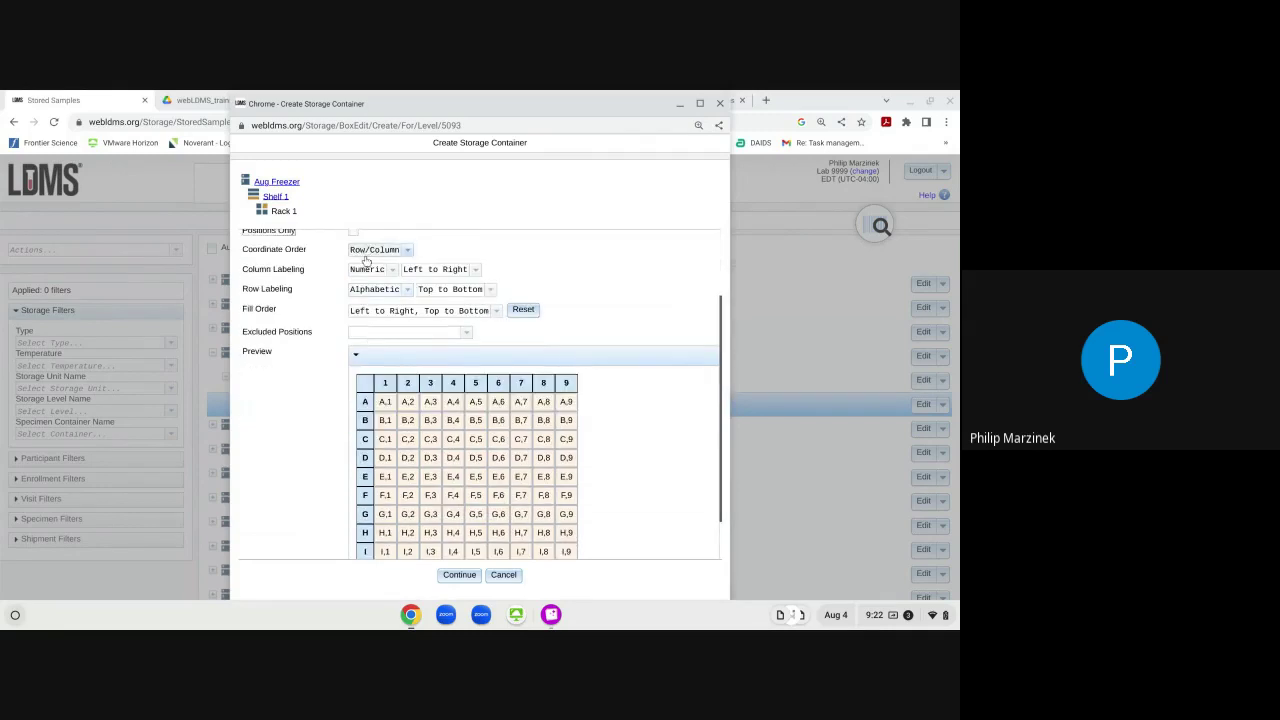
scroll(563, 494, down, 1)
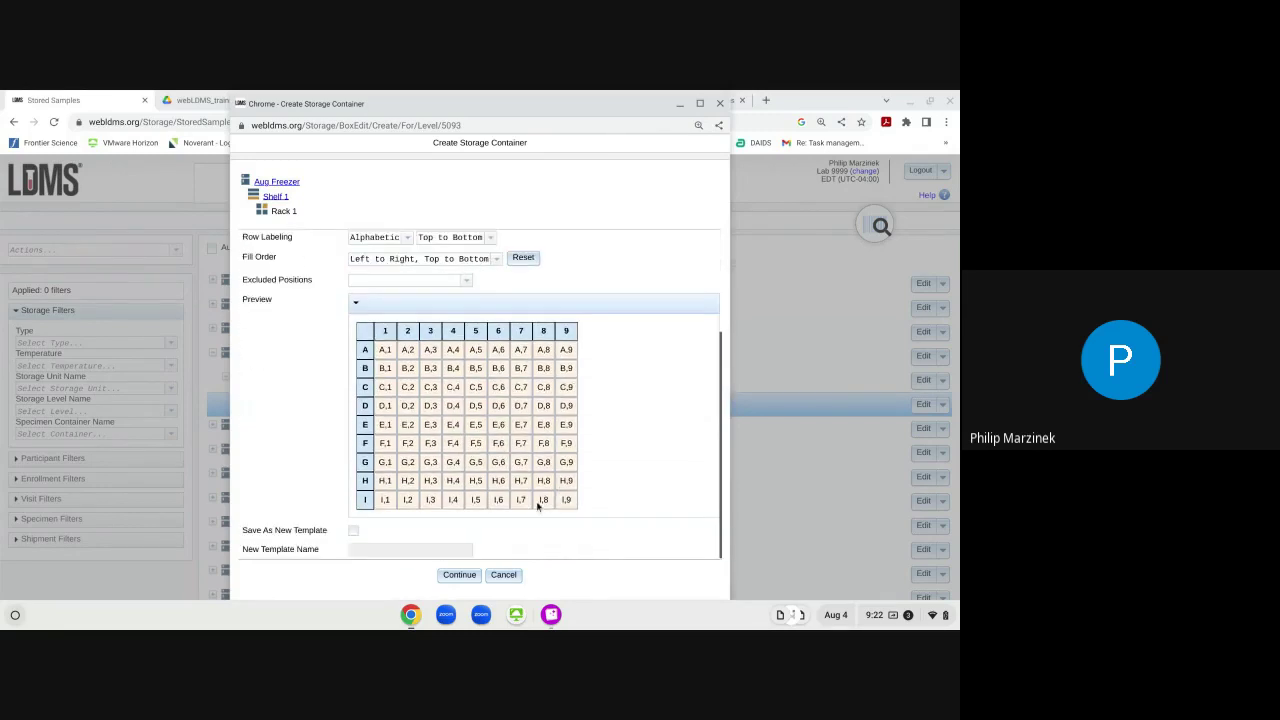
Place BOX 1 at position 1, auto-fill BOX 2–5, and expand Rack 1 to confirm them
click(459, 576)
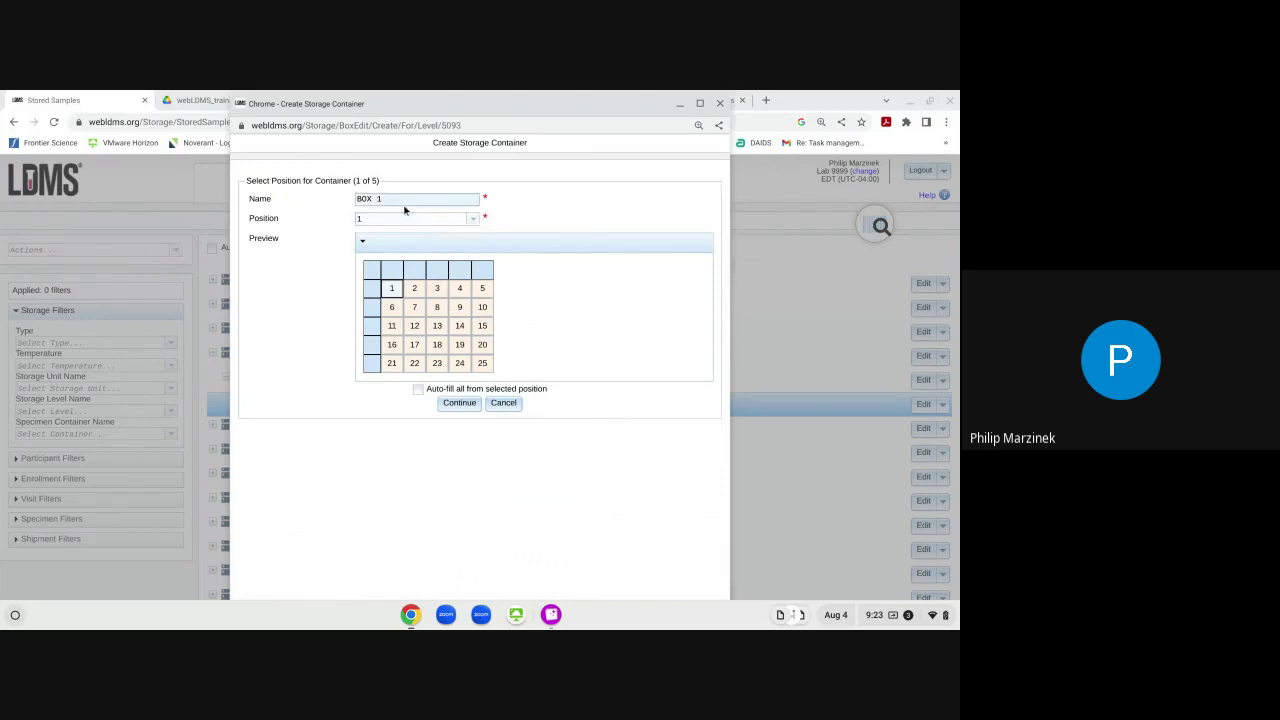
click(458, 404)
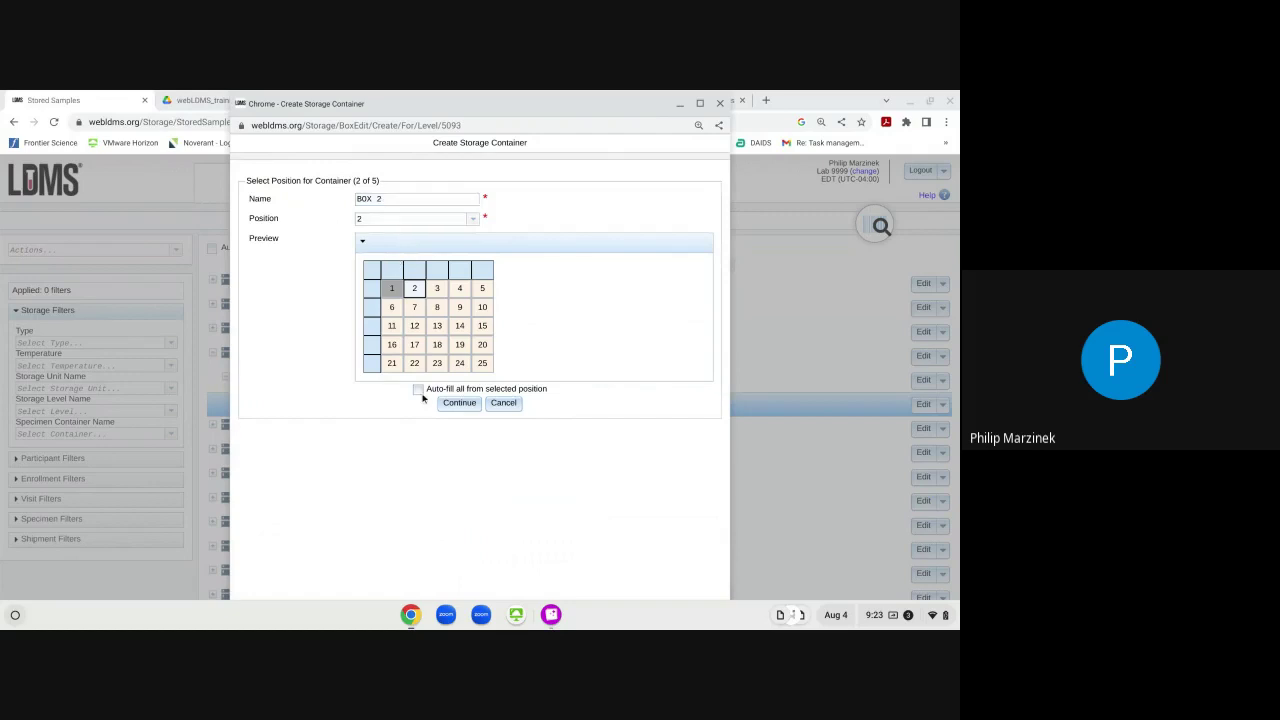
click(418, 390)
click(459, 403)
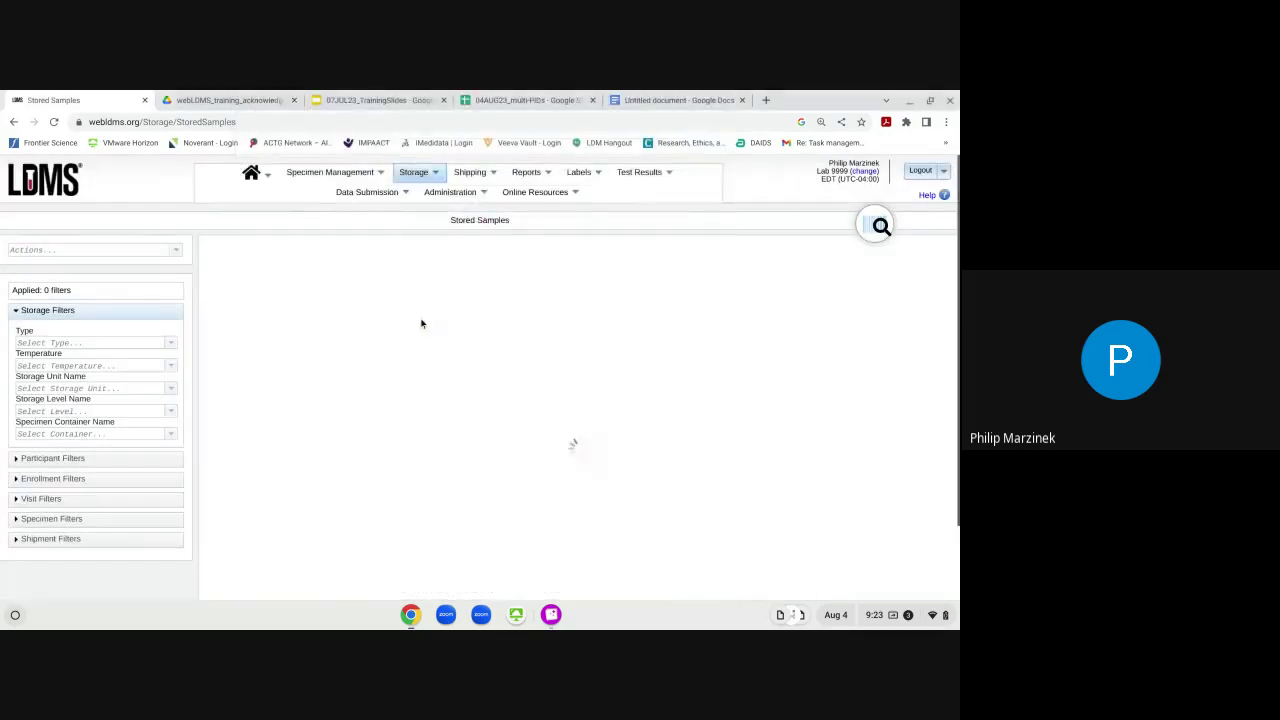
scroll(300, 390, down, 1)
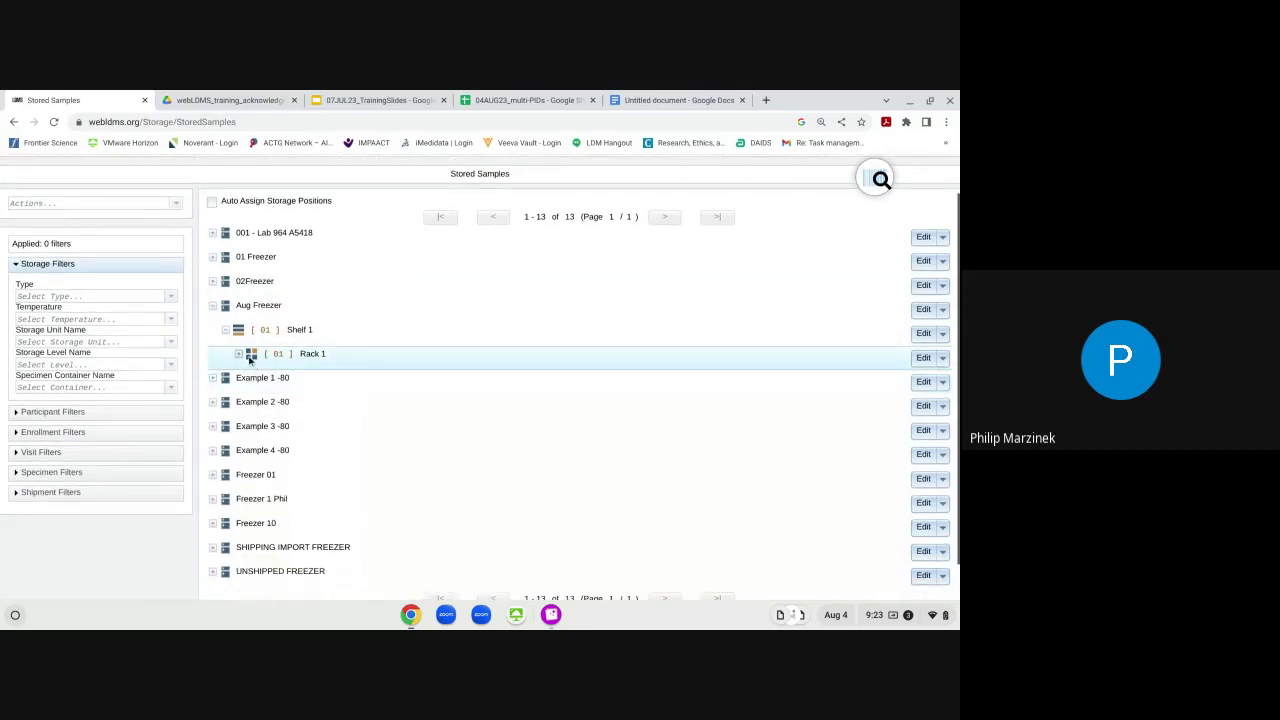
click(239, 355)
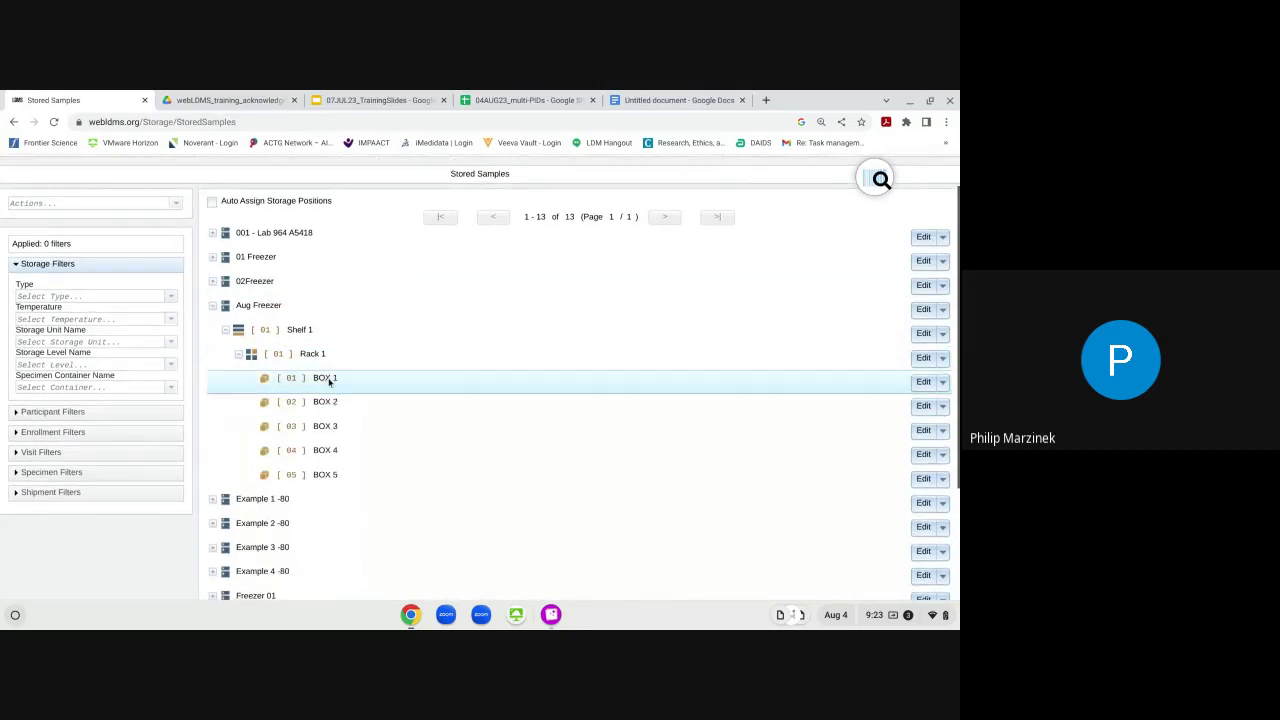
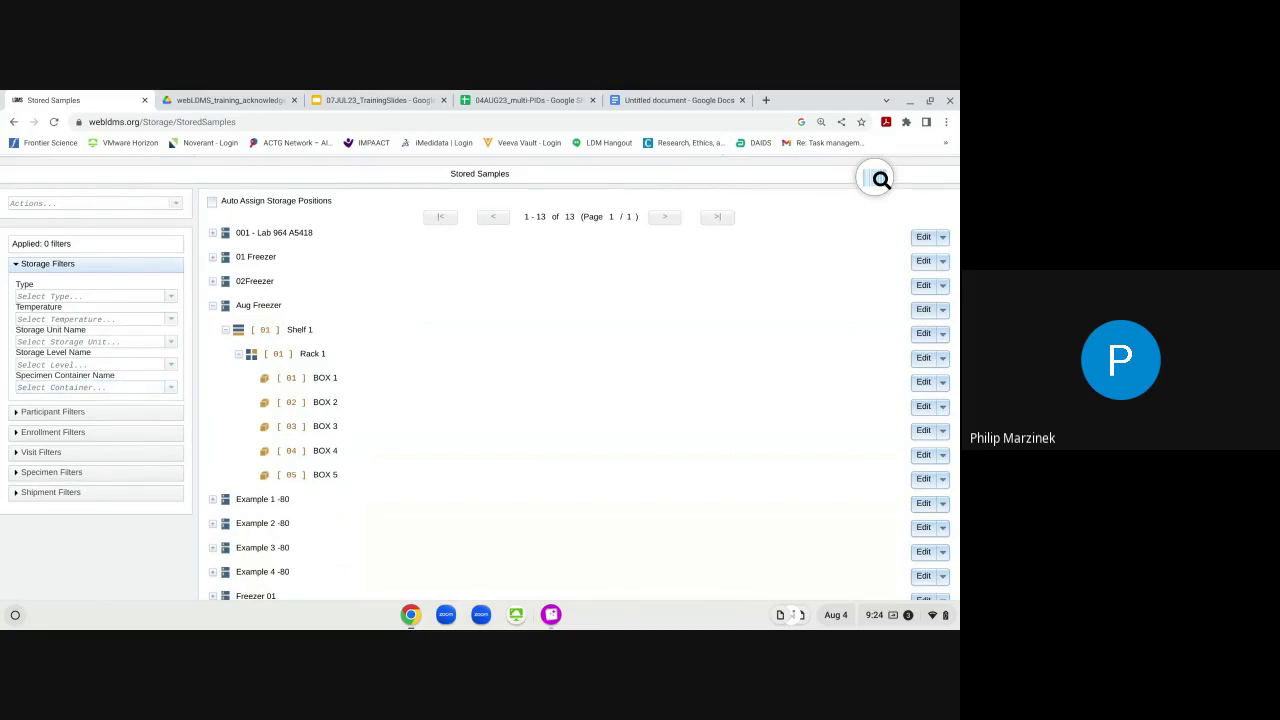
Rename BOX 1 on Aug Freezer's Rack 1 to 'Plasma Box' and save it
click(923, 382)
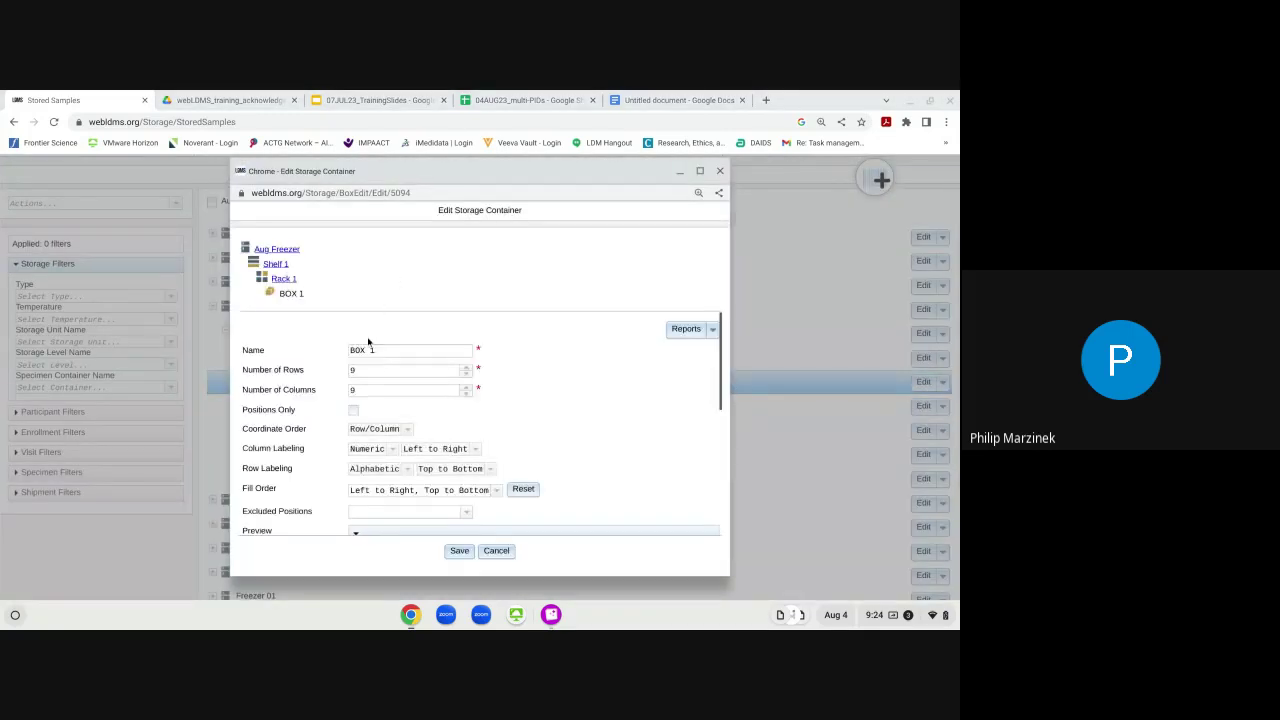
text(Plasma Box)
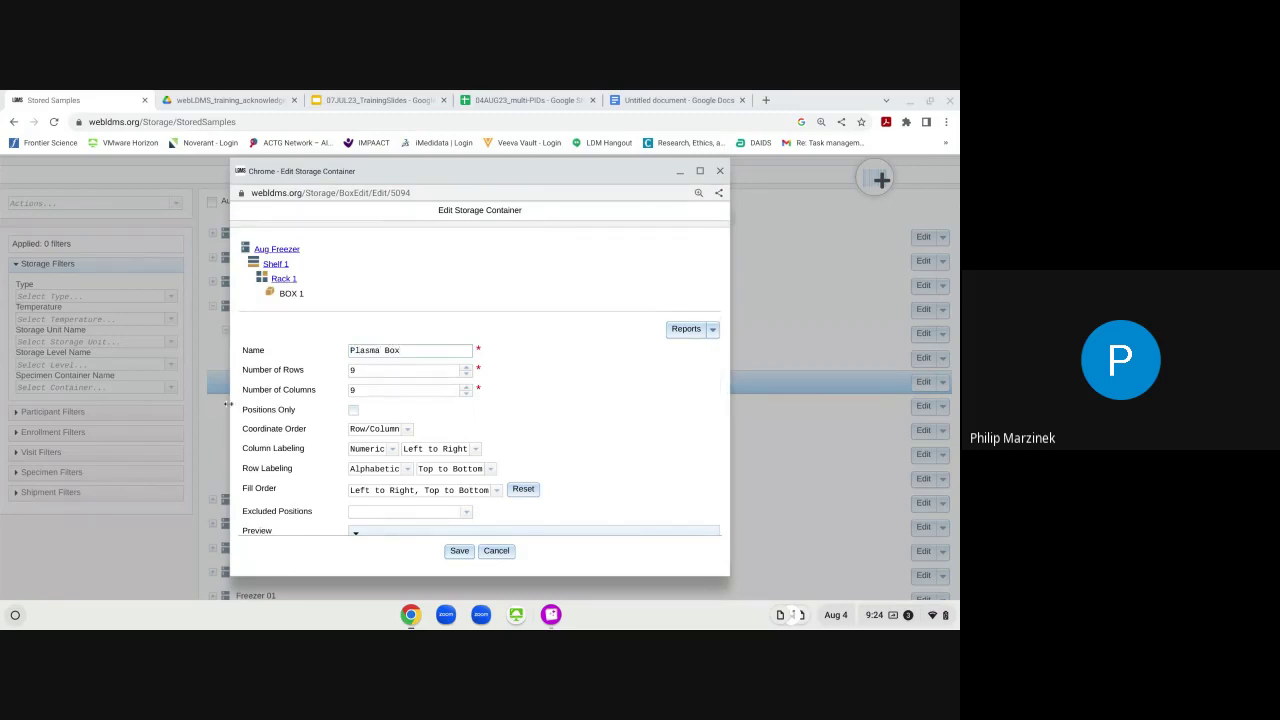
click(459, 551)
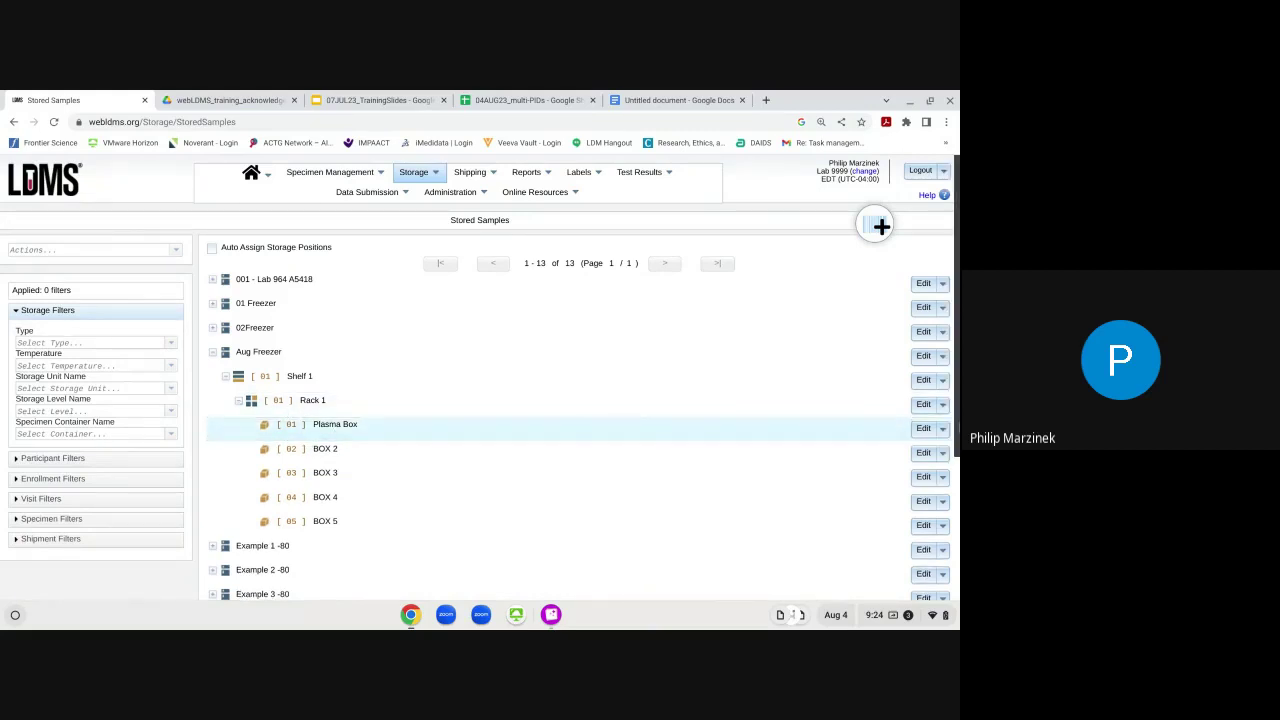
Open Store Specimens for Plasma Box and expand the search filter sections
click(941, 429)
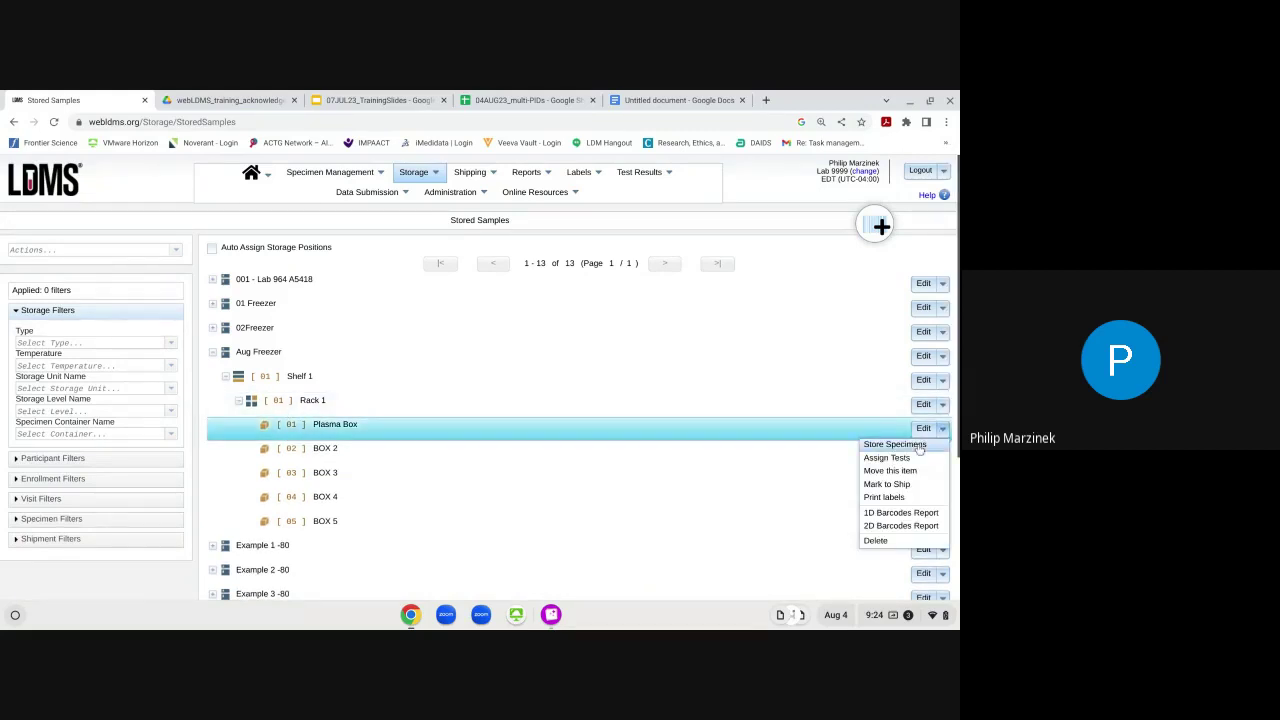
click(918, 448)
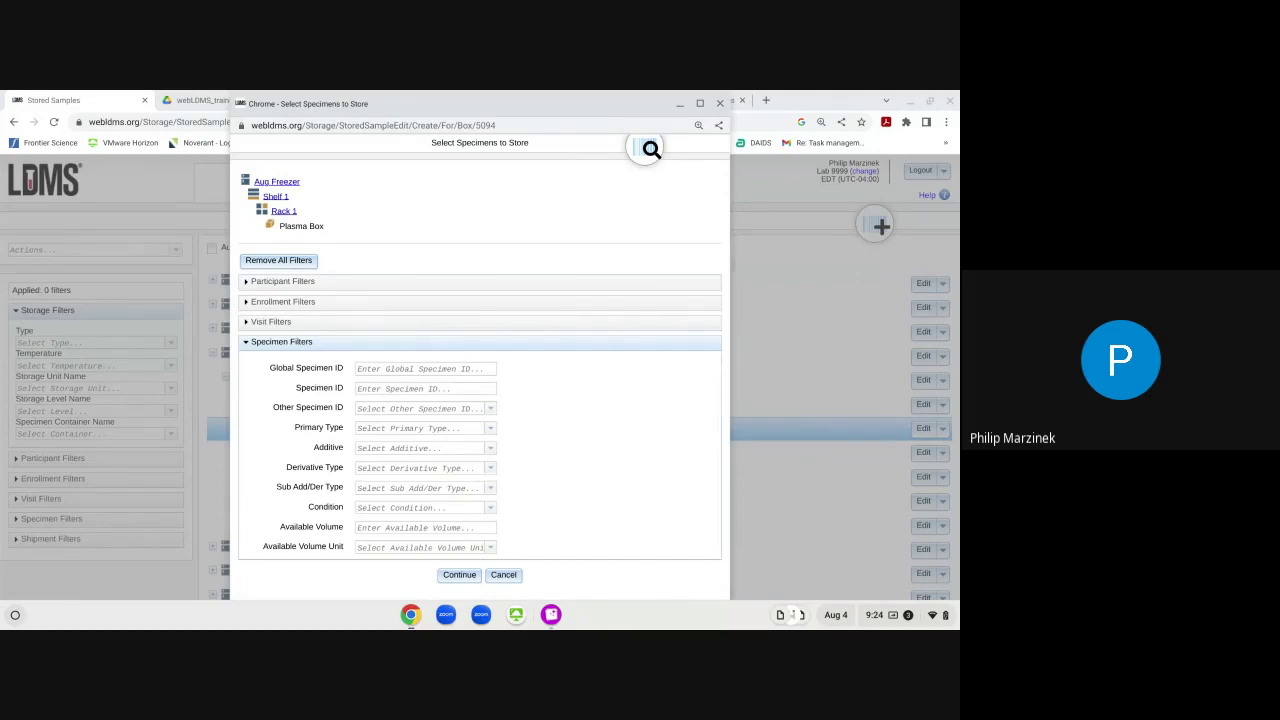
scroll(477, 406, down, 1)
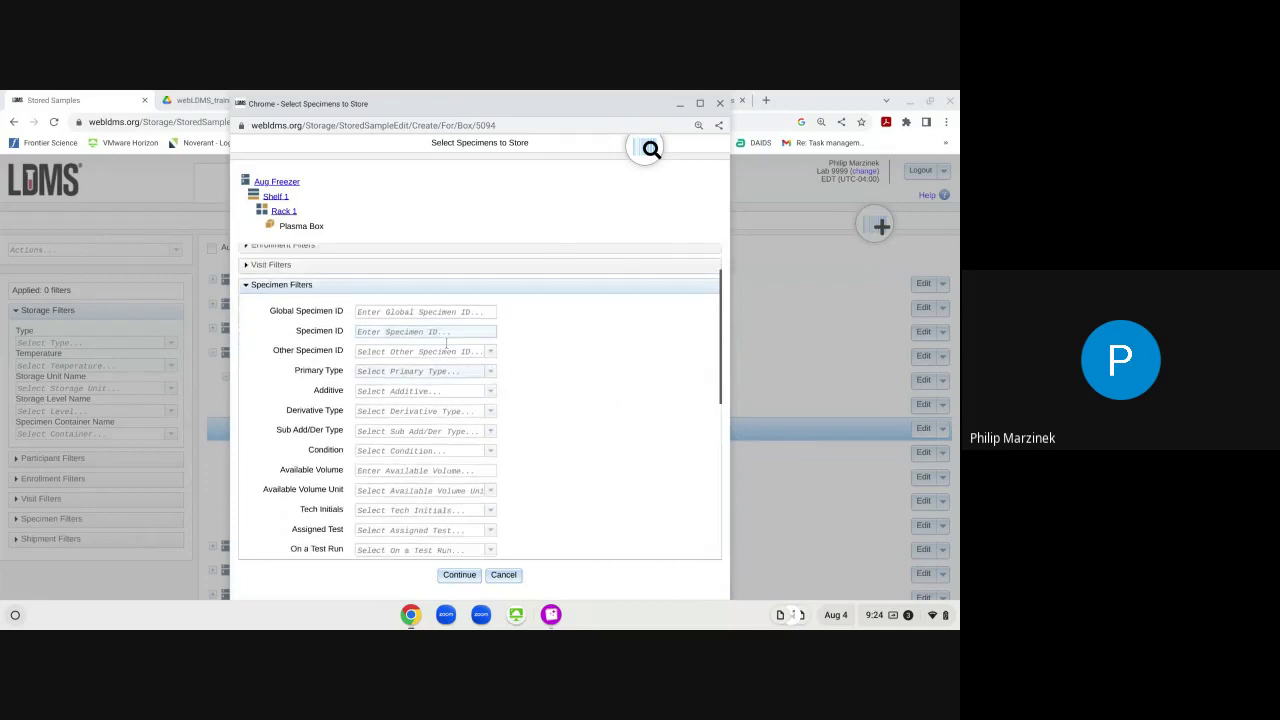
scroll(423, 351, up, 1)
click(288, 283)
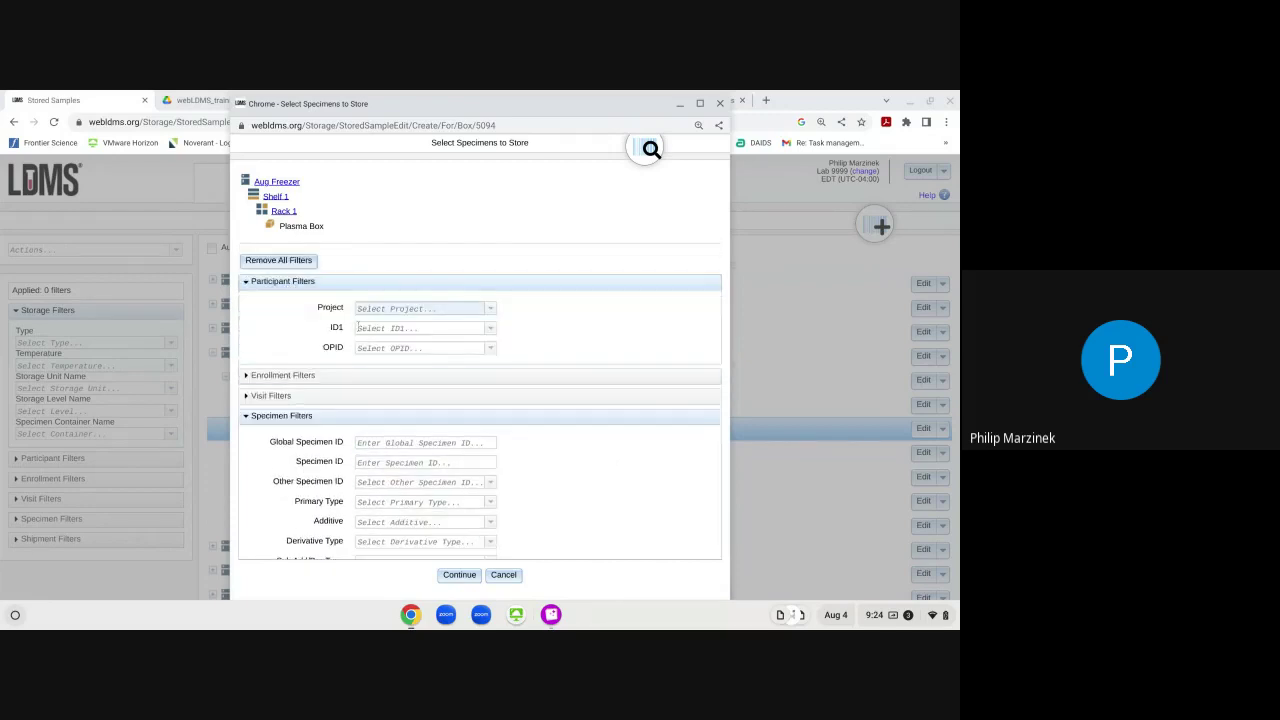
click(425, 378)
scroll(425, 406, down, 1)
scroll(425, 406, down, 1)
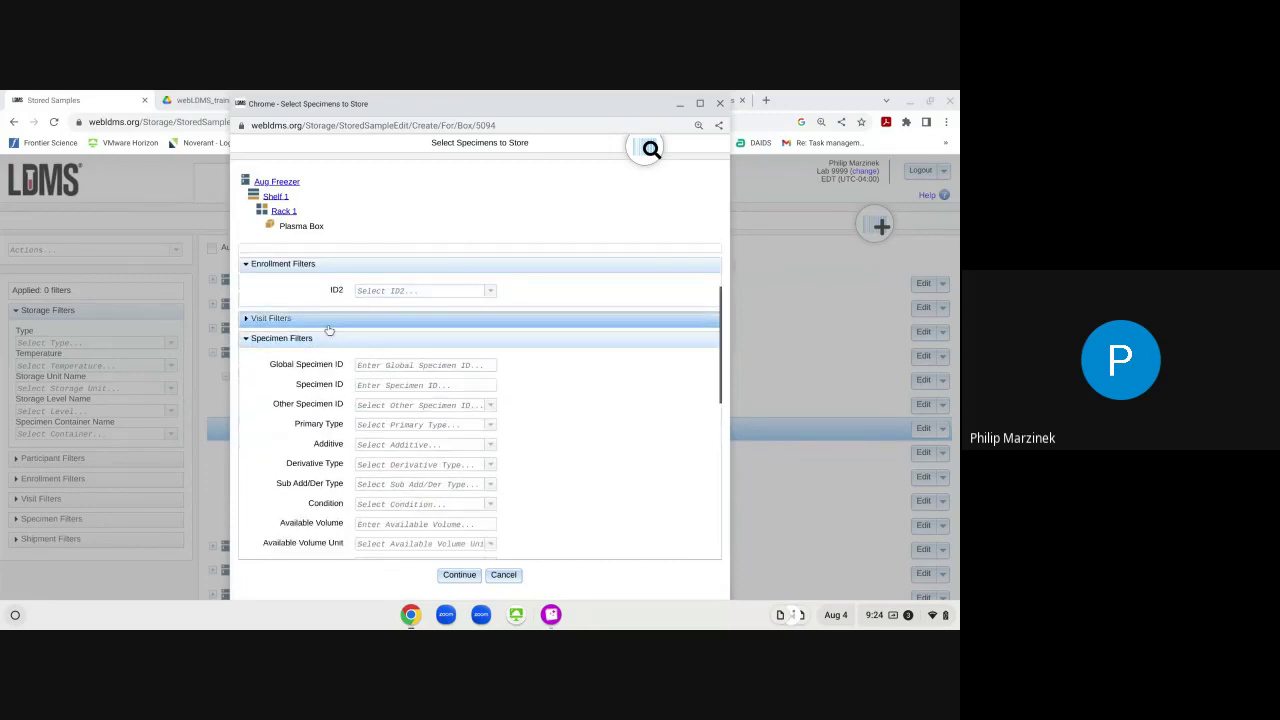
click(505, 325)
scroll(512, 360, down, 2)
scroll(510, 369, down, 5)
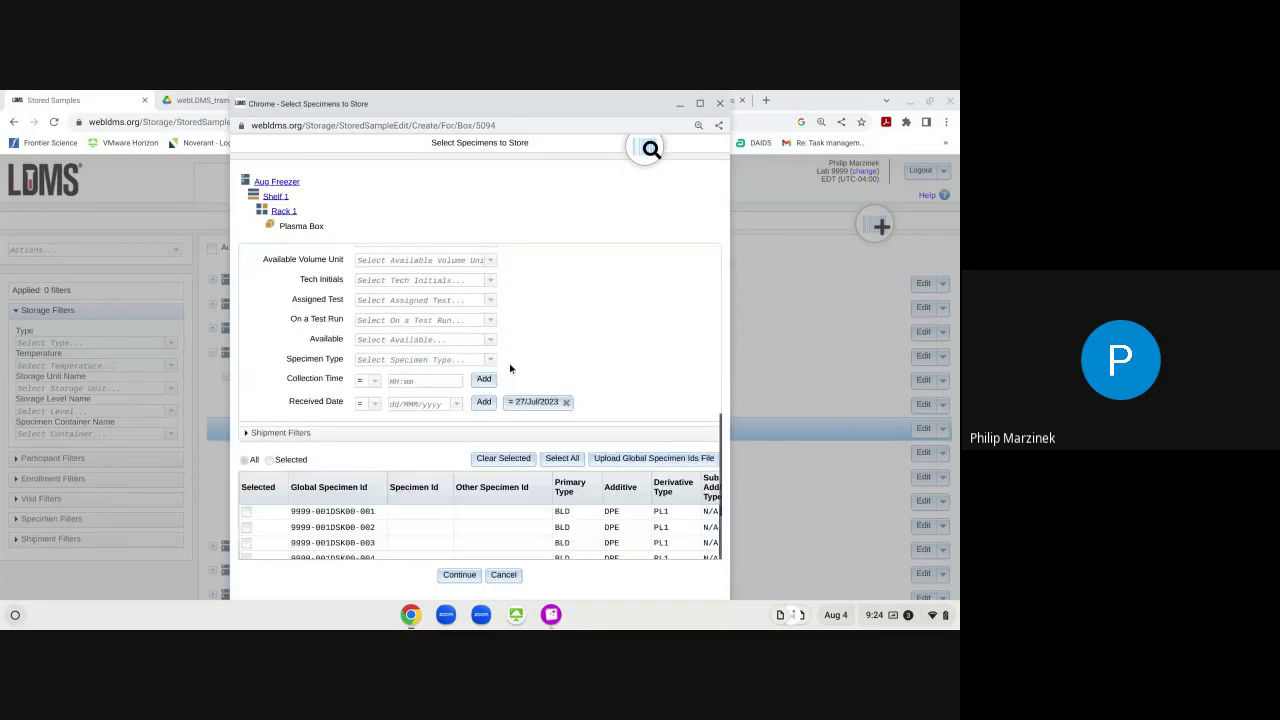
click(391, 358)
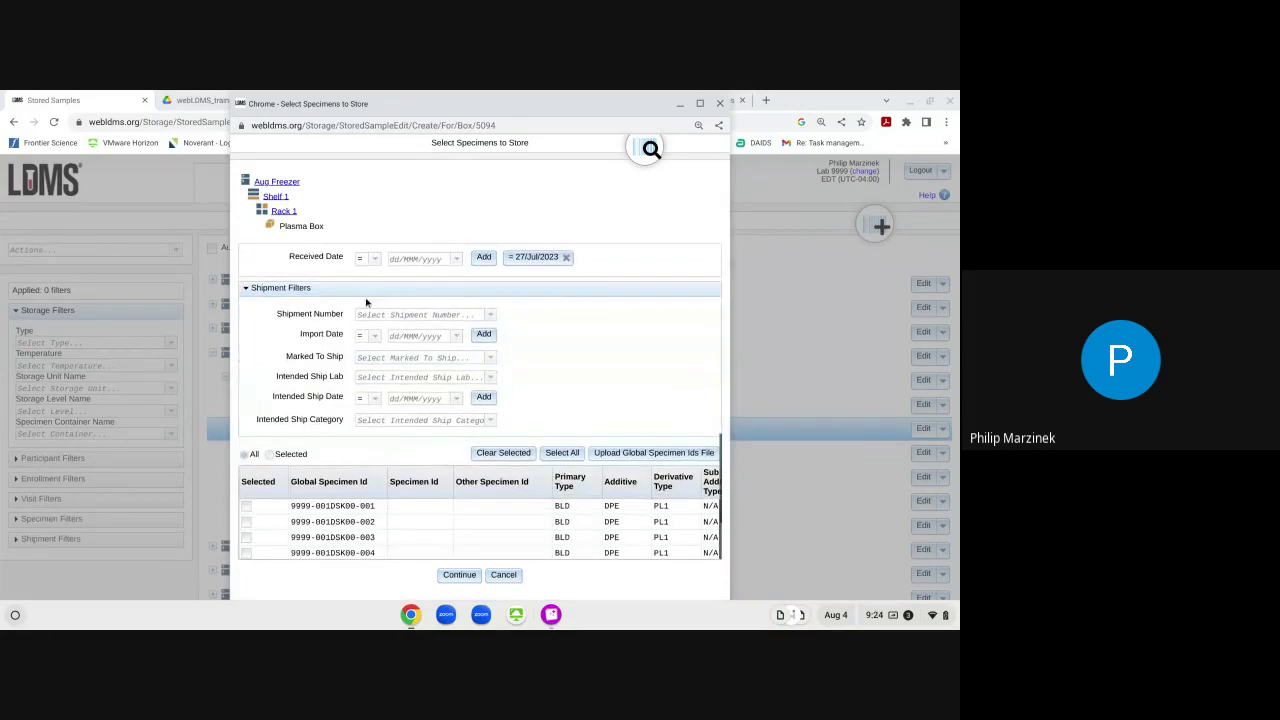
click(392, 288)
scroll(527, 328, up, 5)
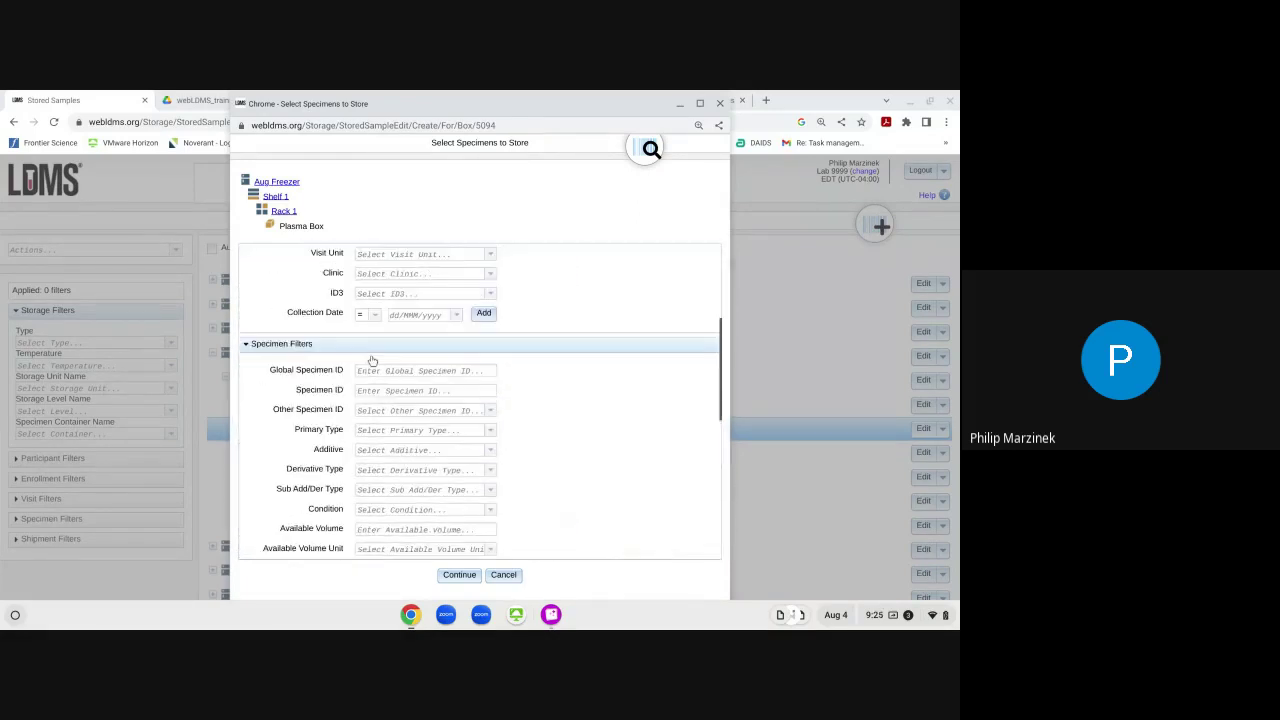
click(403, 362)
Add a collection date filter for today, 04/Aug/2023
click(456, 326)
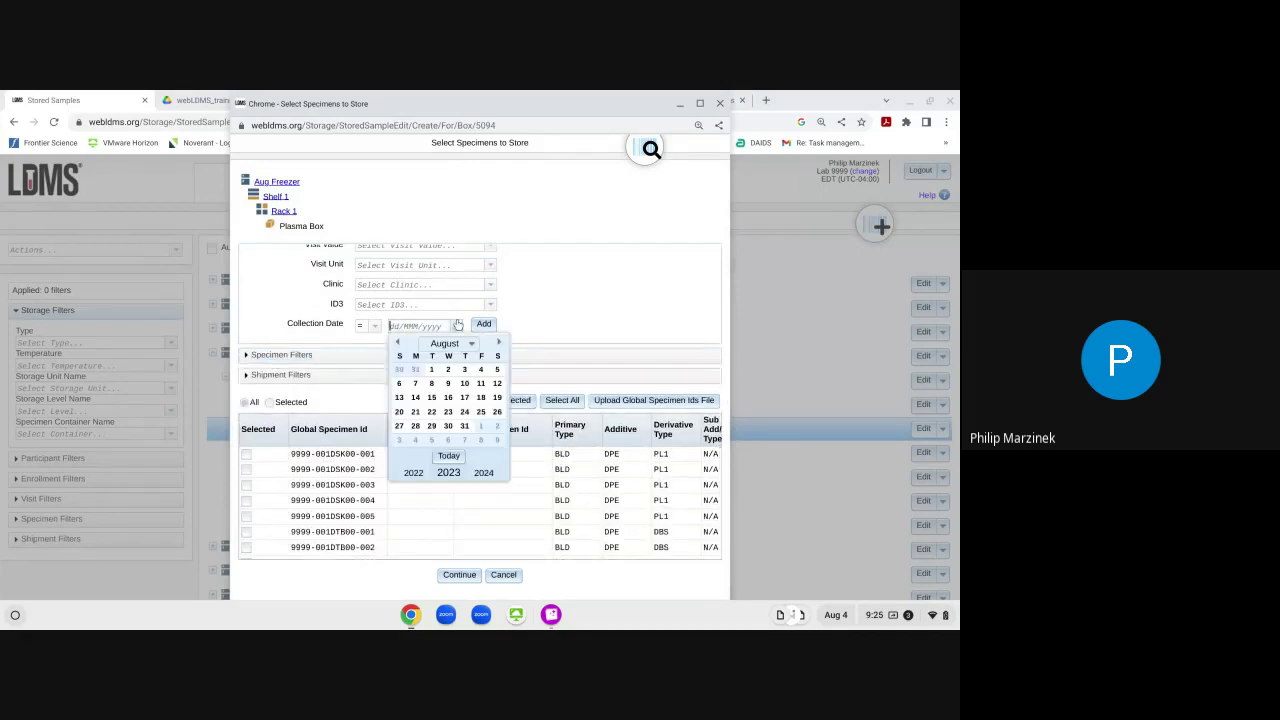
click(448, 455)
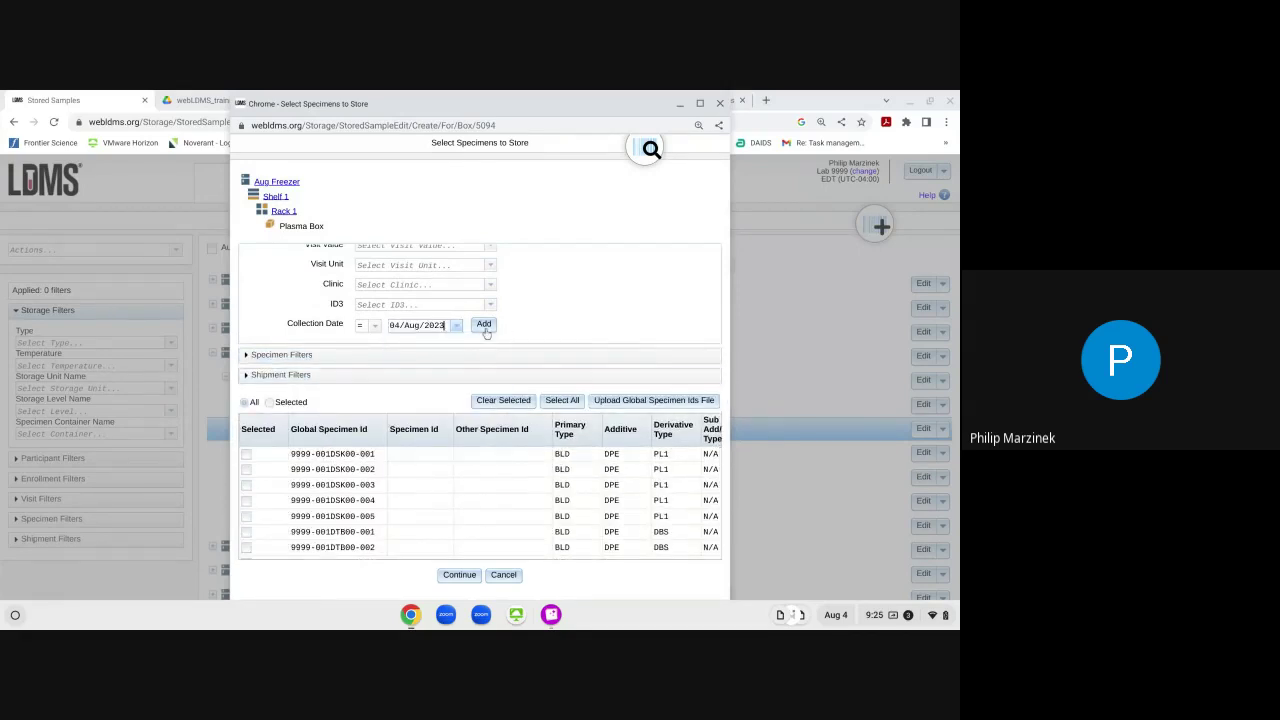
click(480, 324)
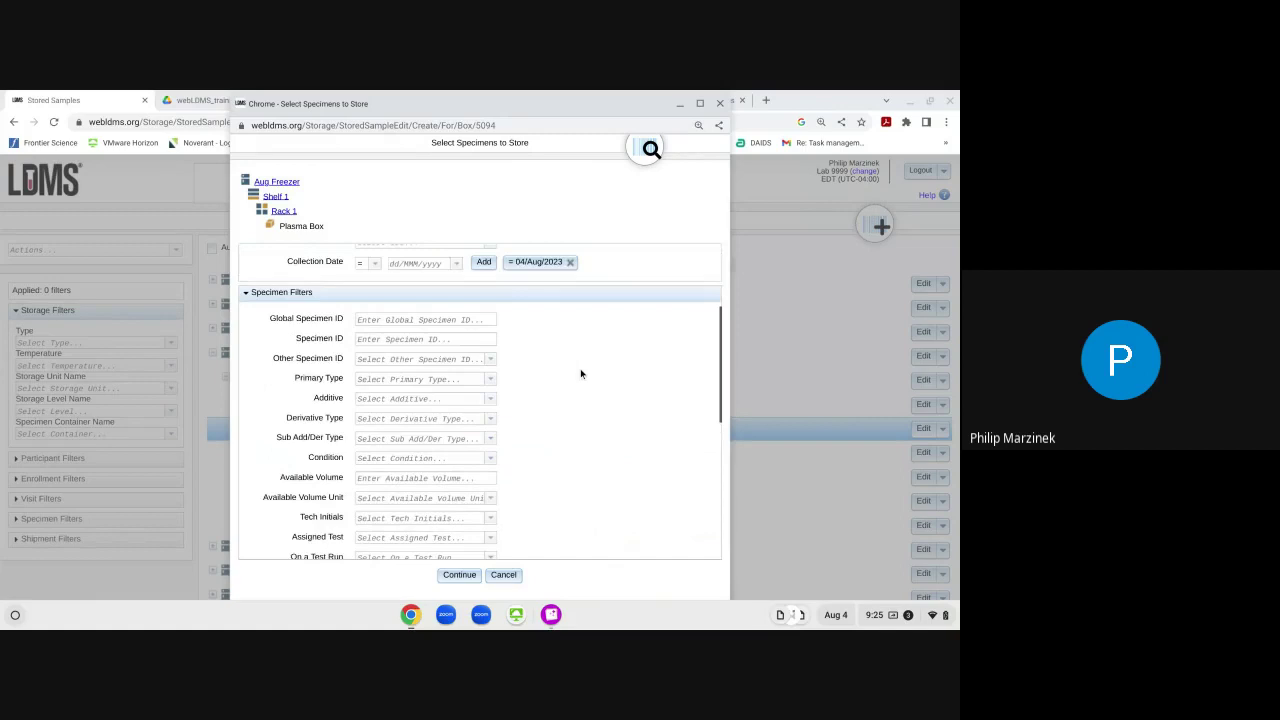
scroll(570, 372, up, 2)
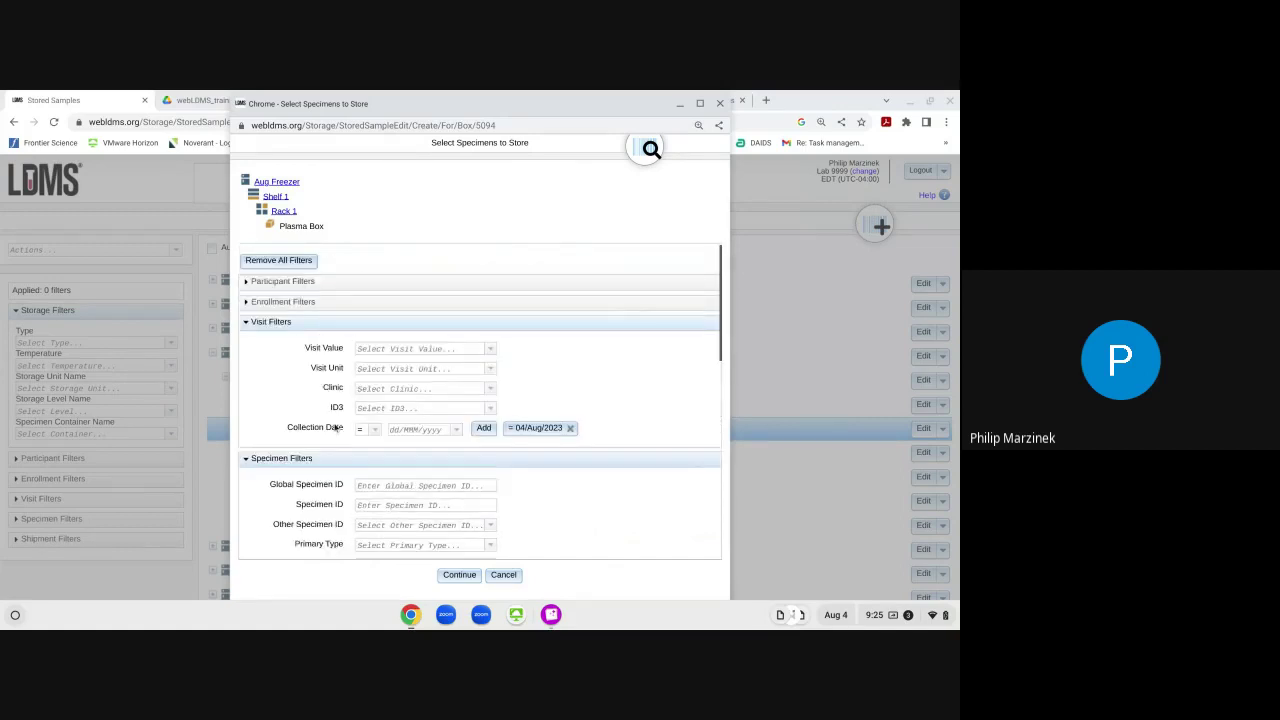
scroll(346, 398, down, 1)
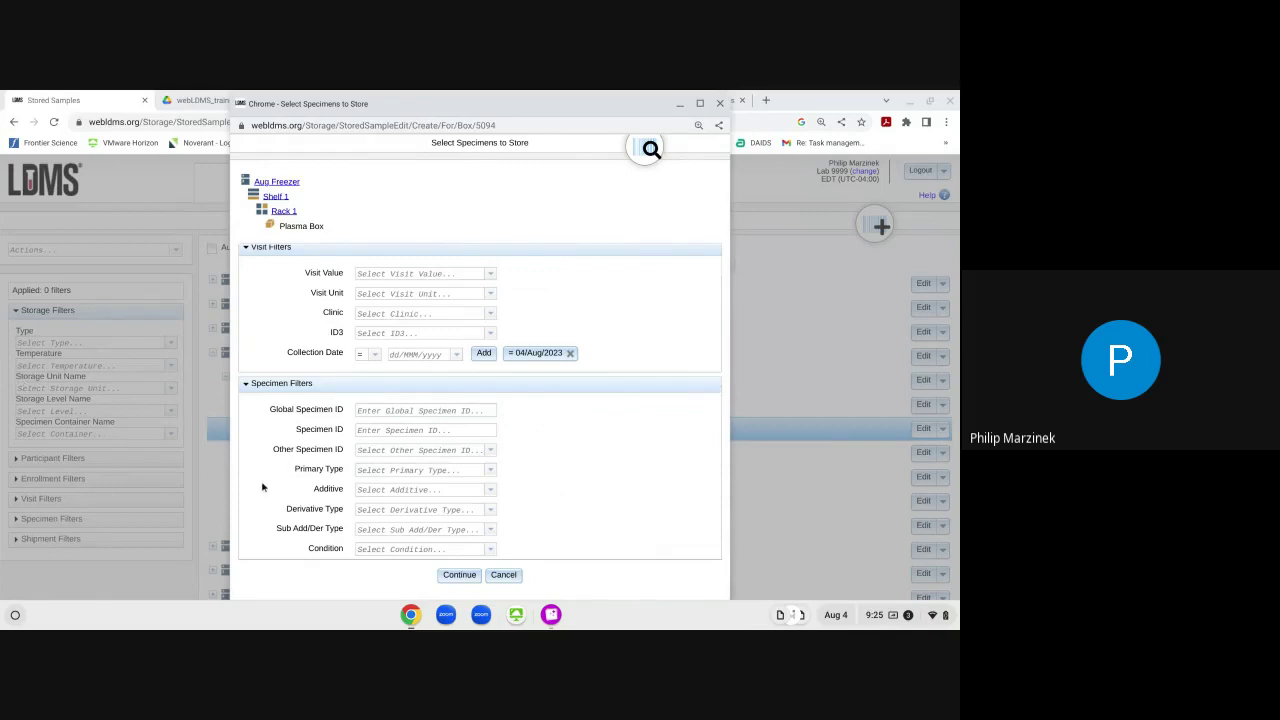
scroll(300, 485, down, 1)
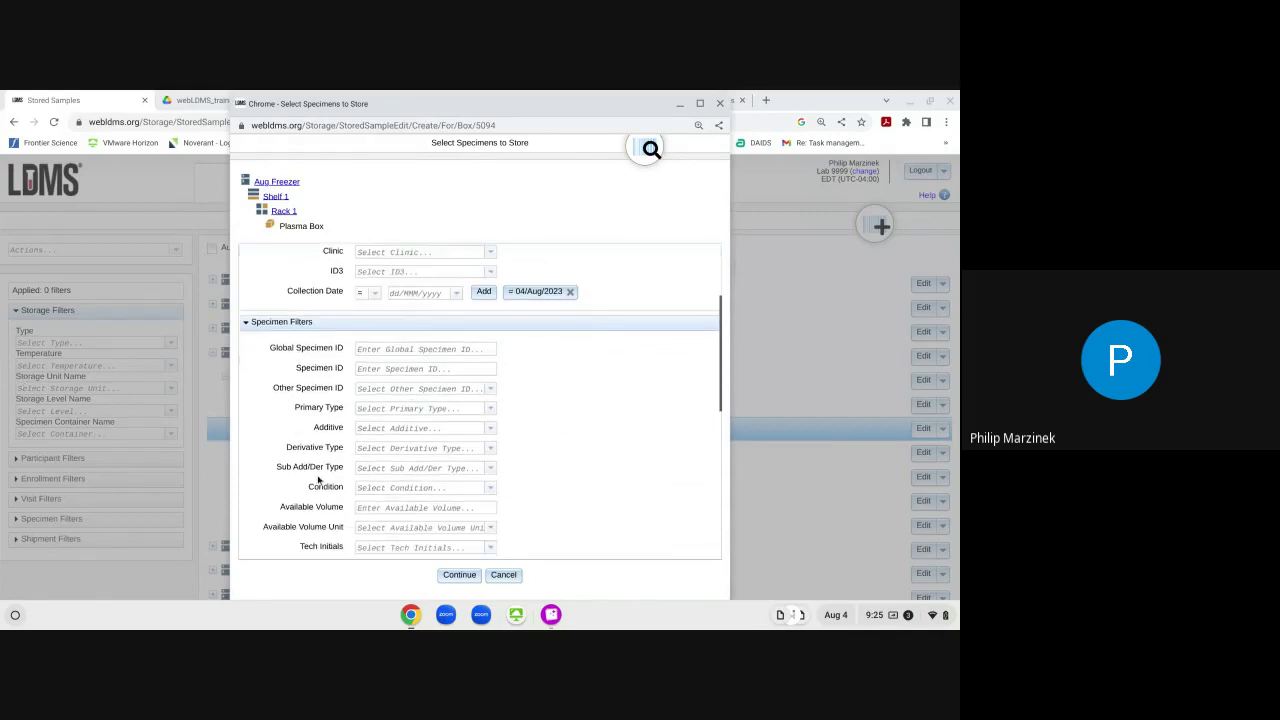
Filter by derivative type PL2 - Plasma, Double-Spun
click(467, 448)
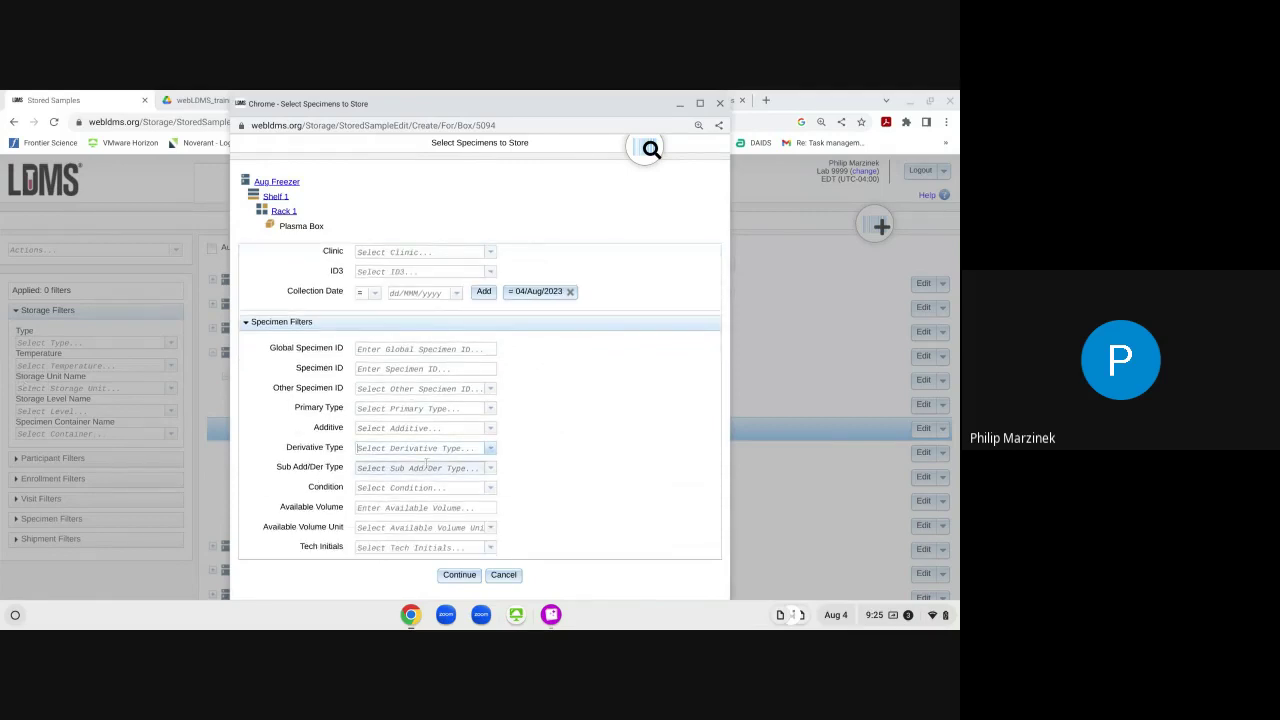
text(PL2)
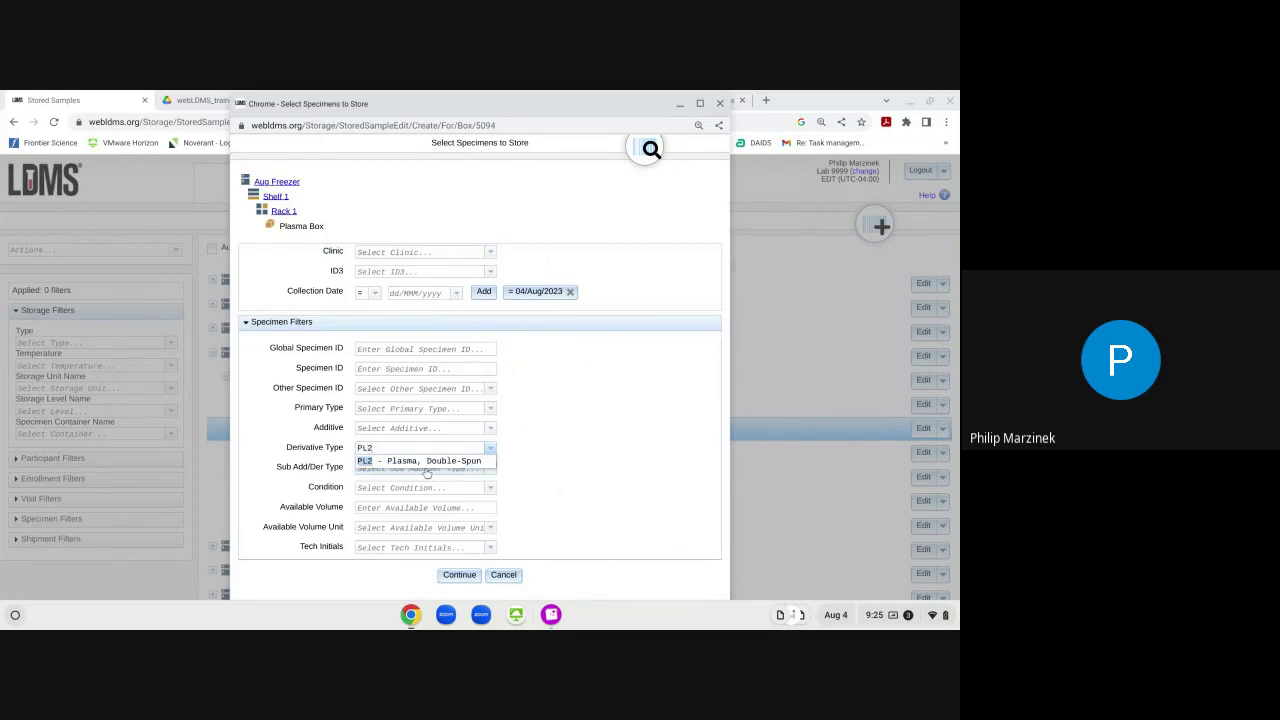
click(428, 463)
scroll(539, 448, down, 1)
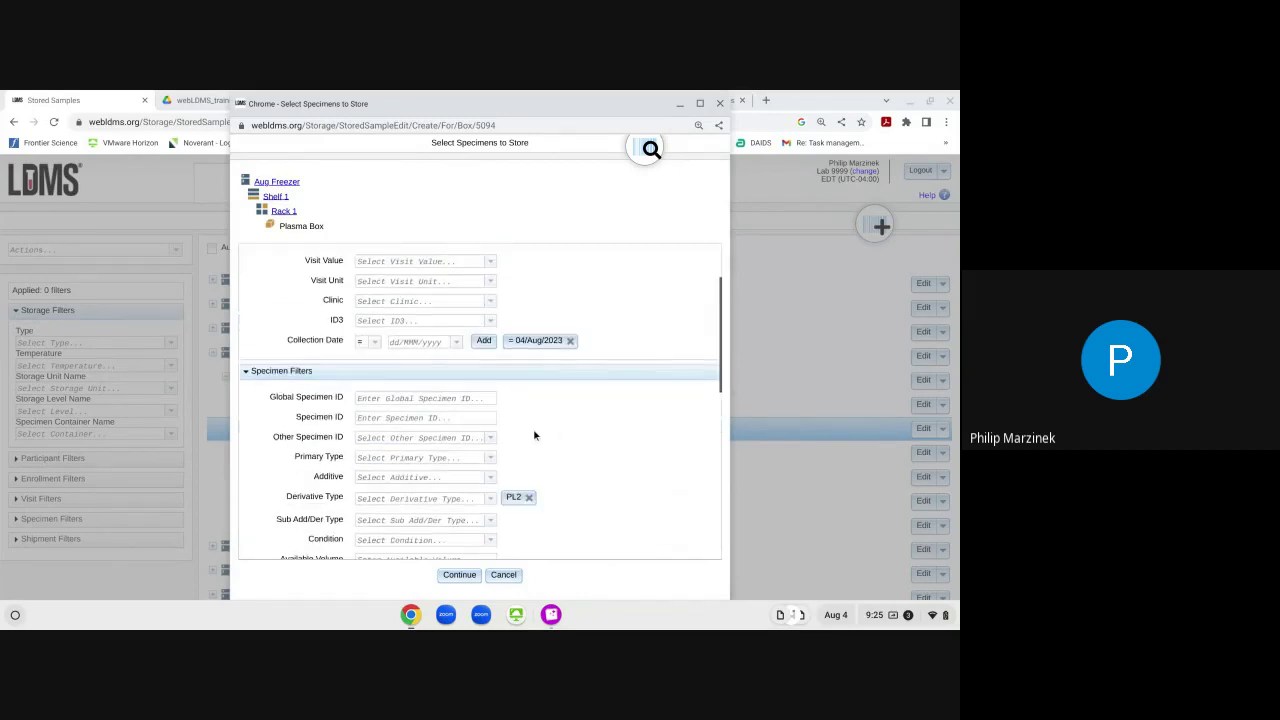
scroll(522, 448, down, 5)
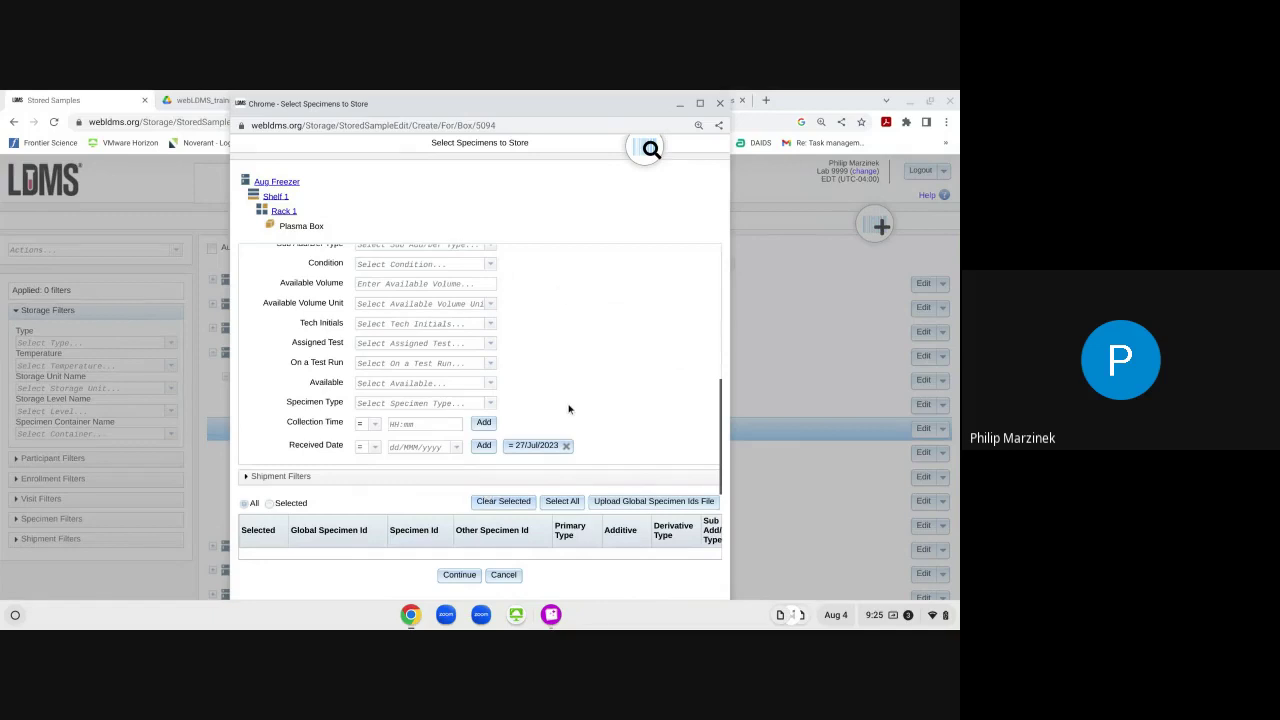
scroll(569, 410, down, 1)
scroll(571, 414, down, 1)
scroll(571, 420, up, 5)
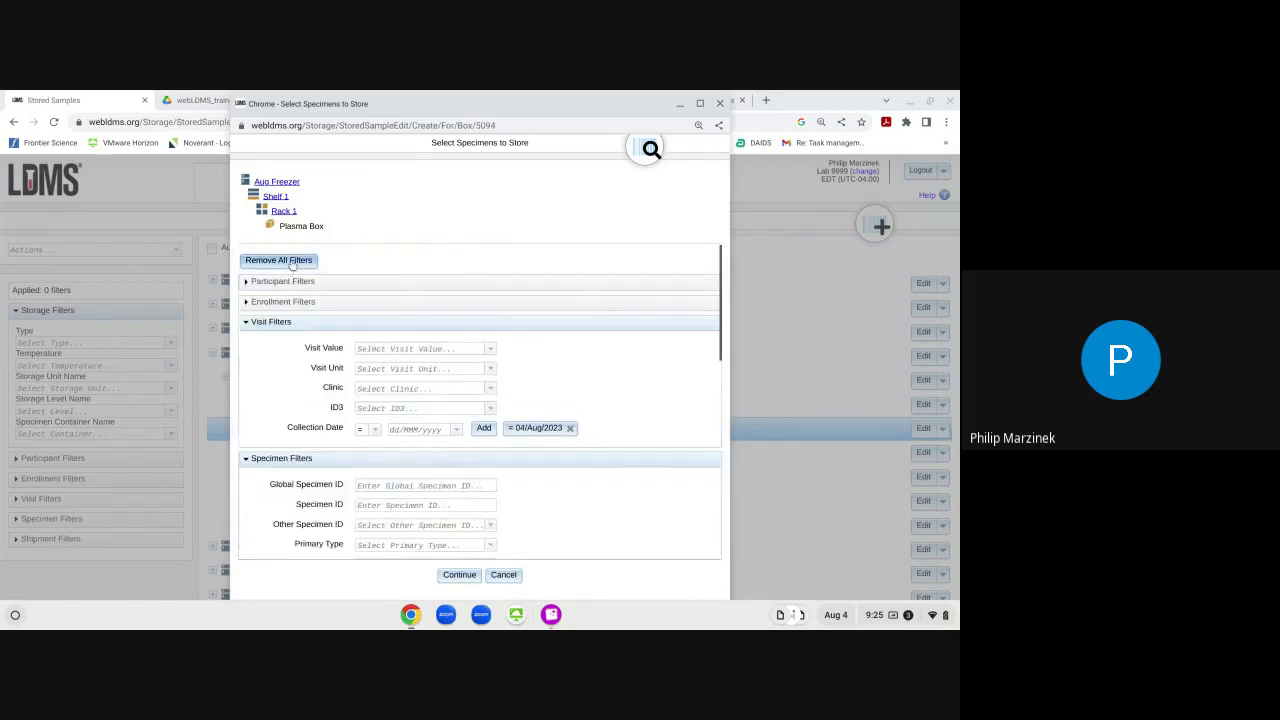
Clear all filters and reapply the 04/Aug/2023 collection date filter
click(291, 261)
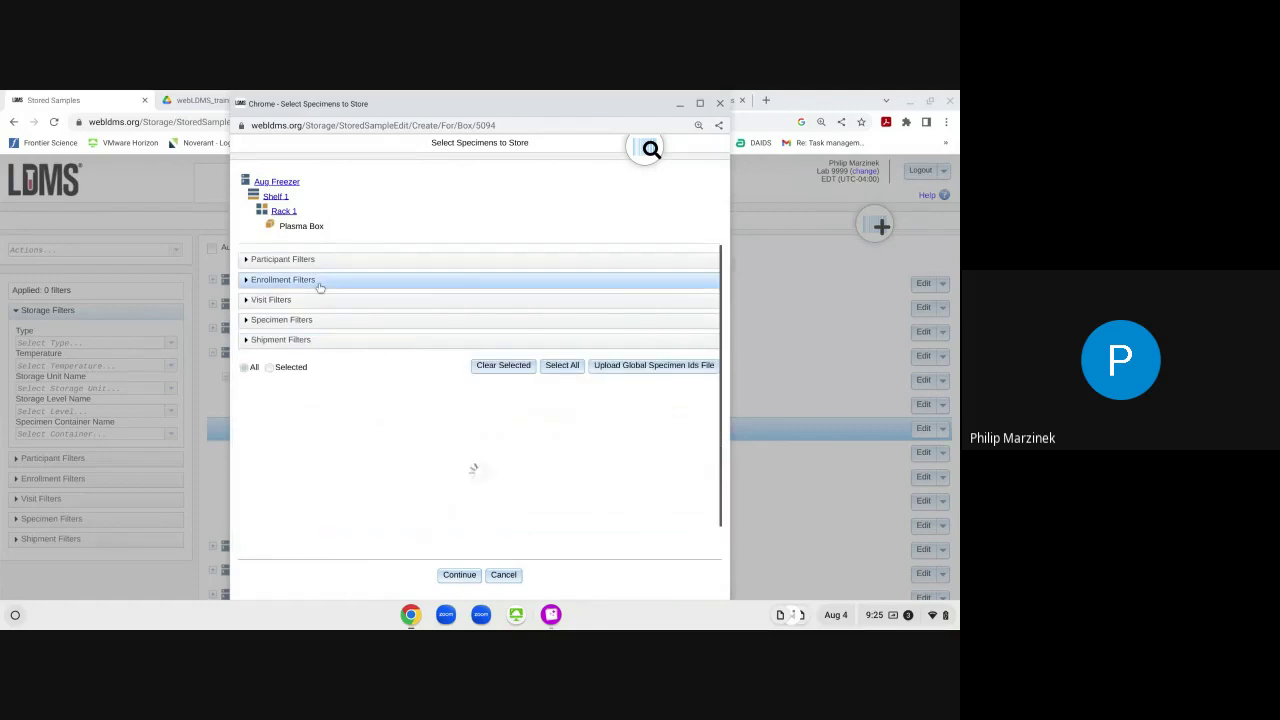
click(319, 284)
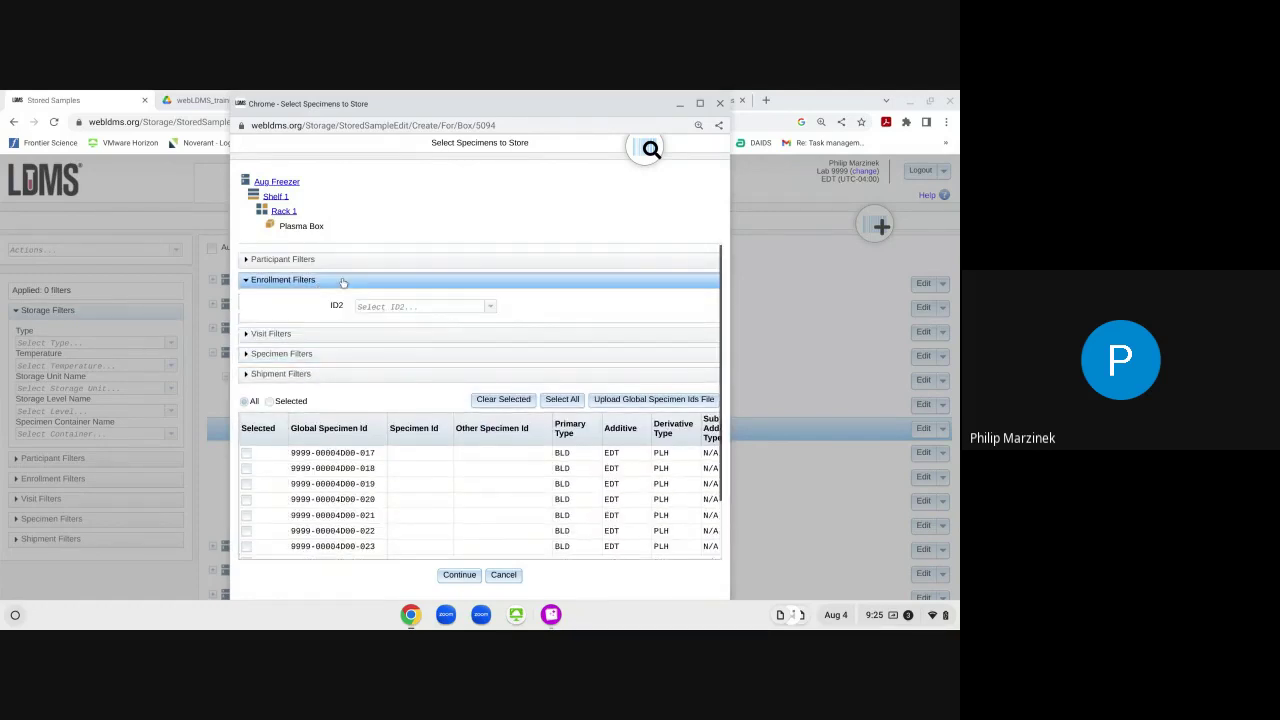
click(340, 281)
click(314, 301)
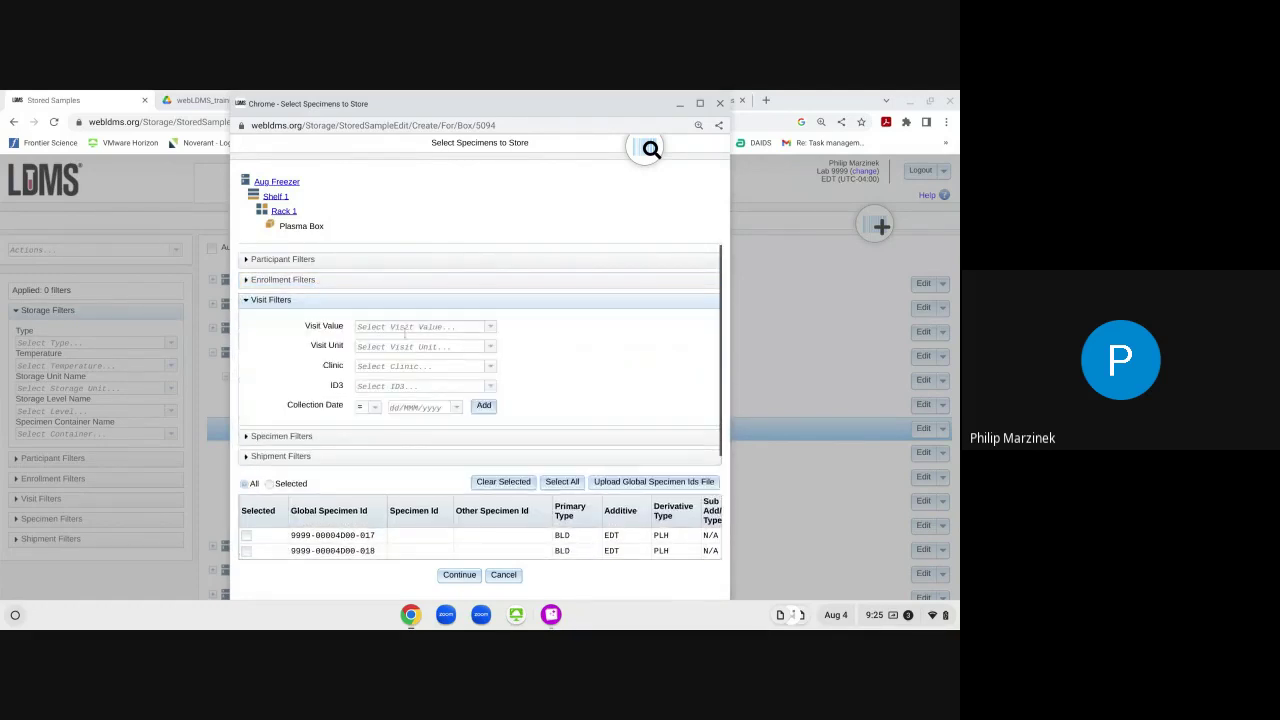
click(457, 408)
click(449, 549)
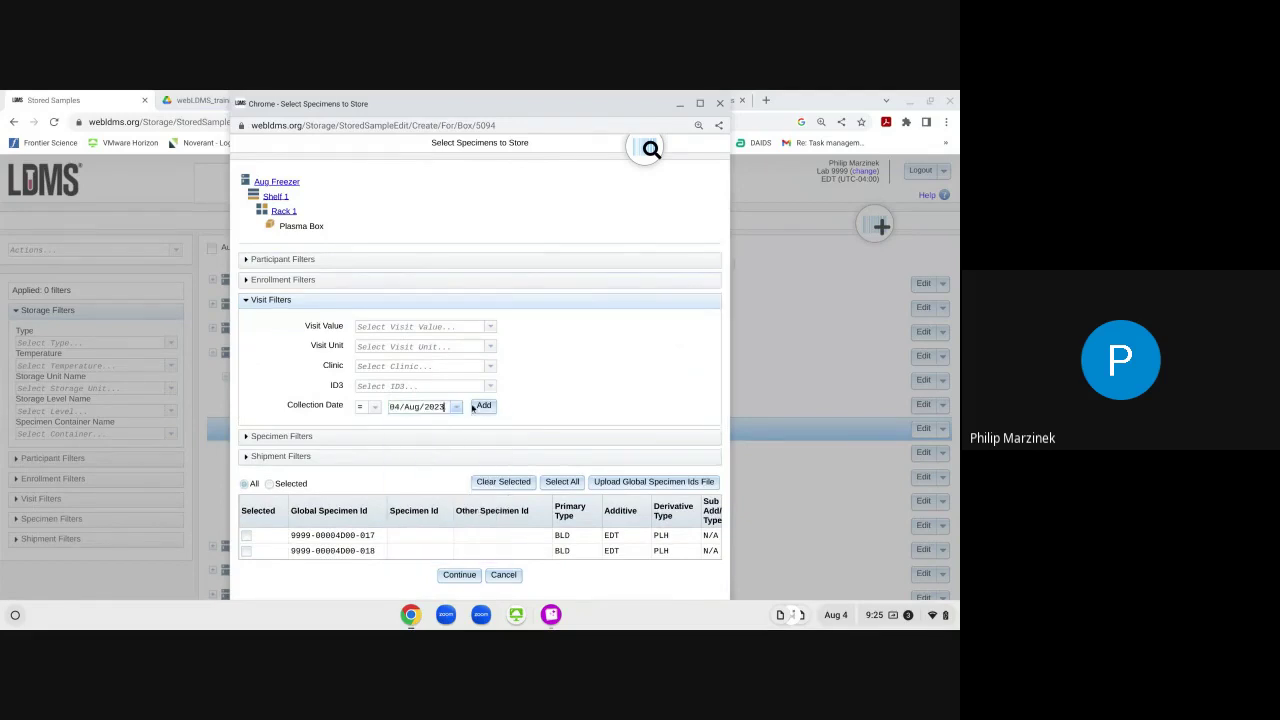
click(486, 407)
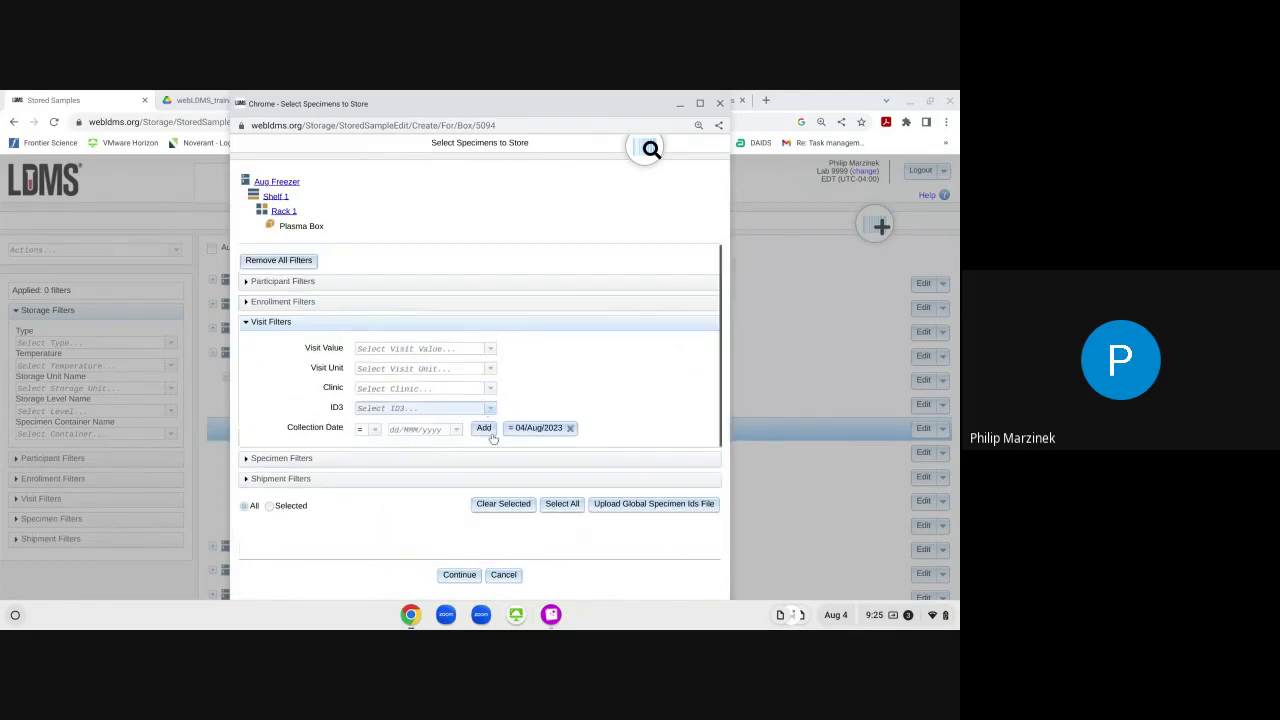
scroll(400, 444, down, 2)
Add the PL2 derivative type filter and scroll to the 18 matching specimens
click(290, 381)
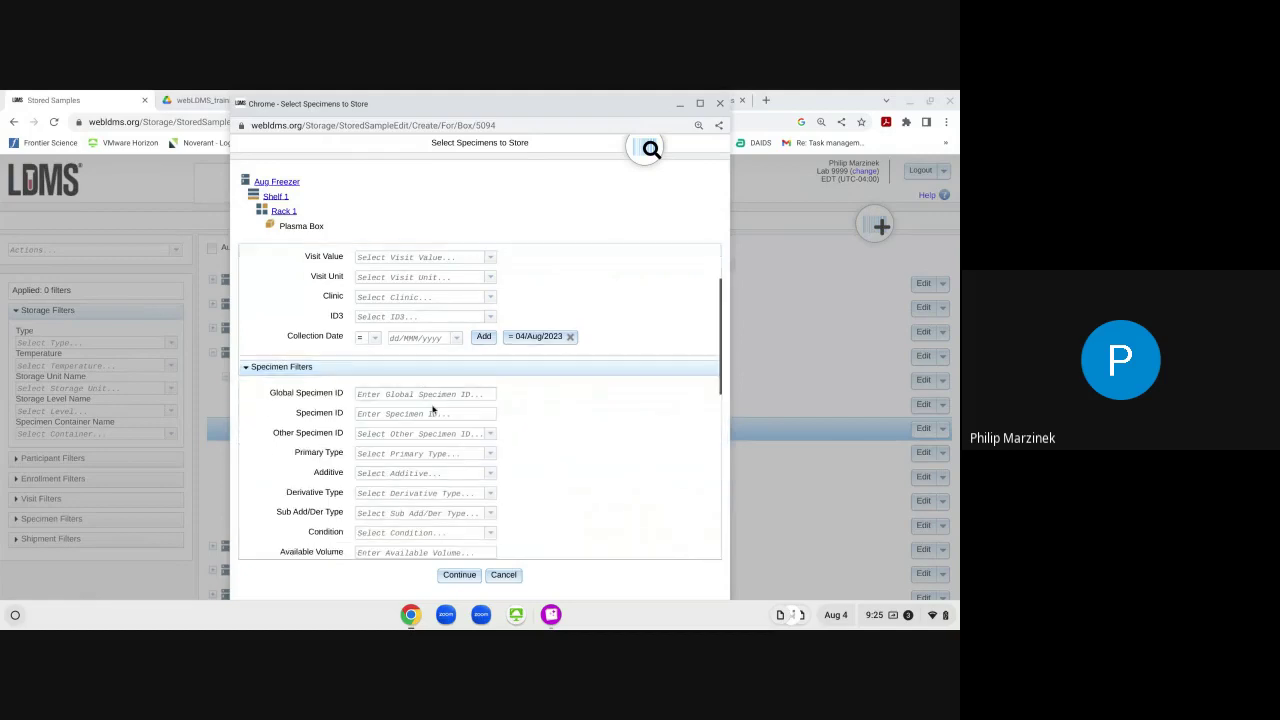
scroll(433, 408, down, 2)
scroll(435, 408, down, 1)
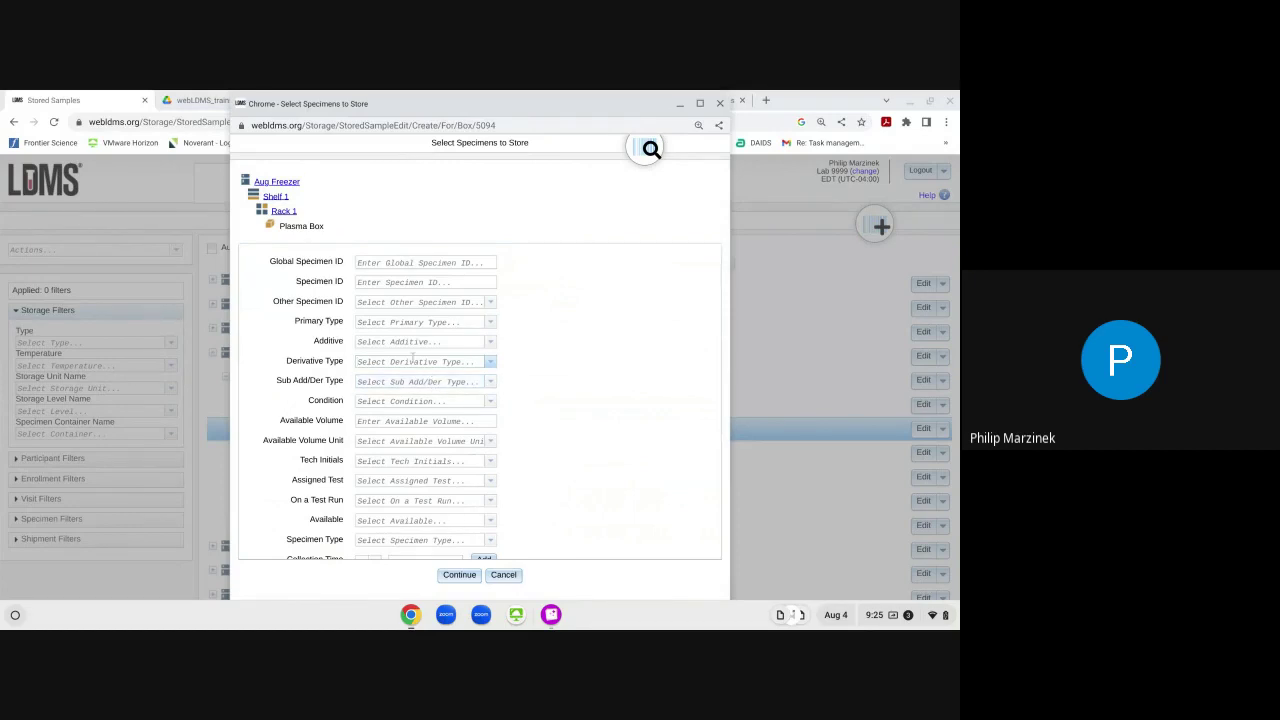
click(425, 361)
text(PL2)
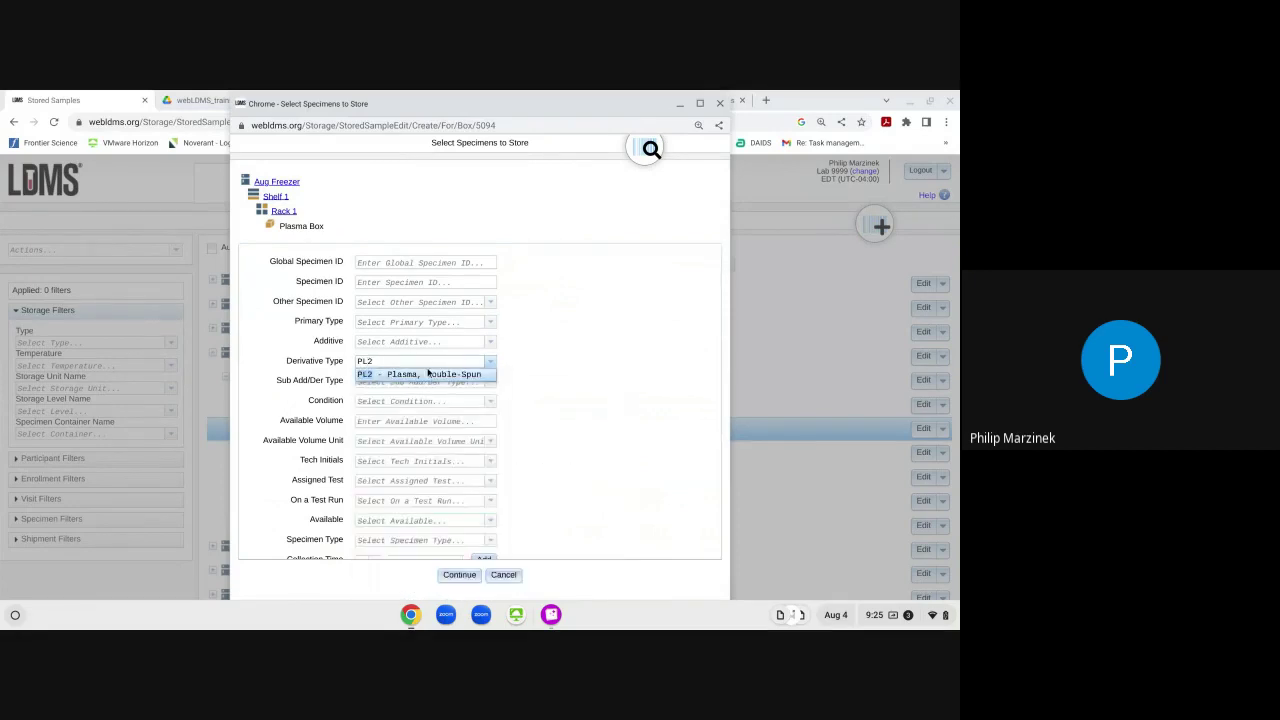
key(Return)
scroll(534, 509, down, 4)
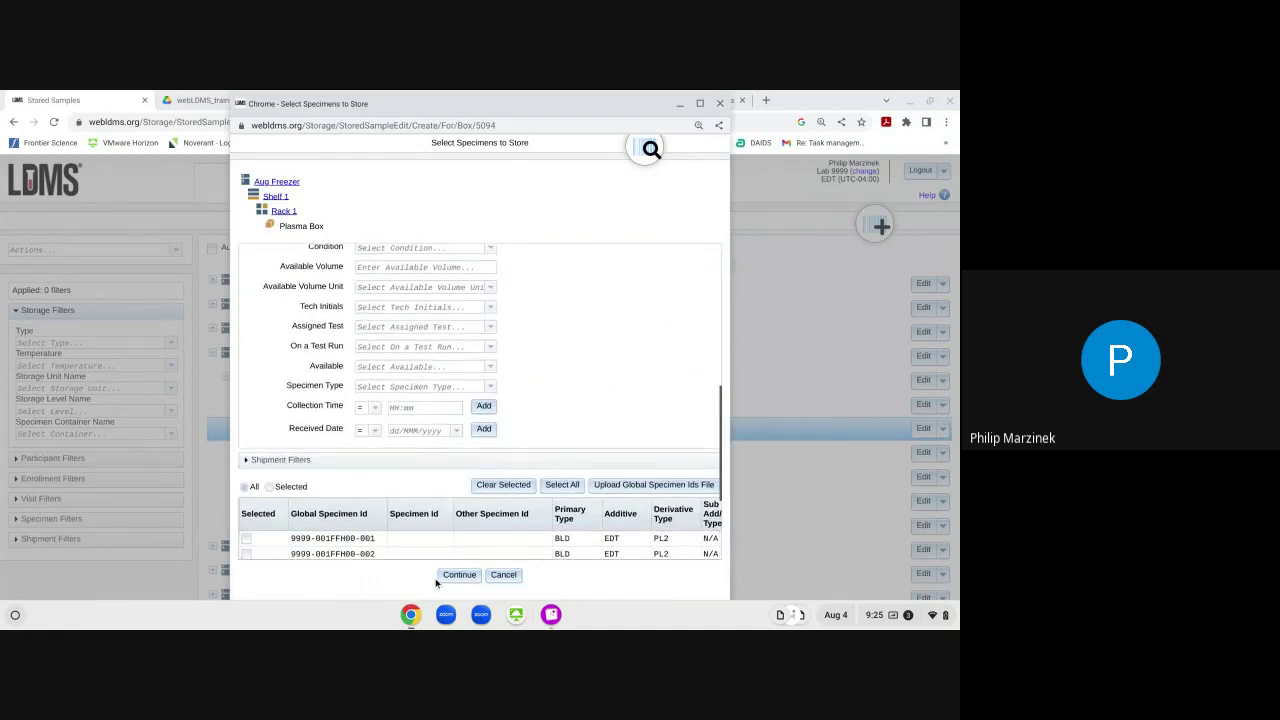
scroll(449, 489, down, 3)
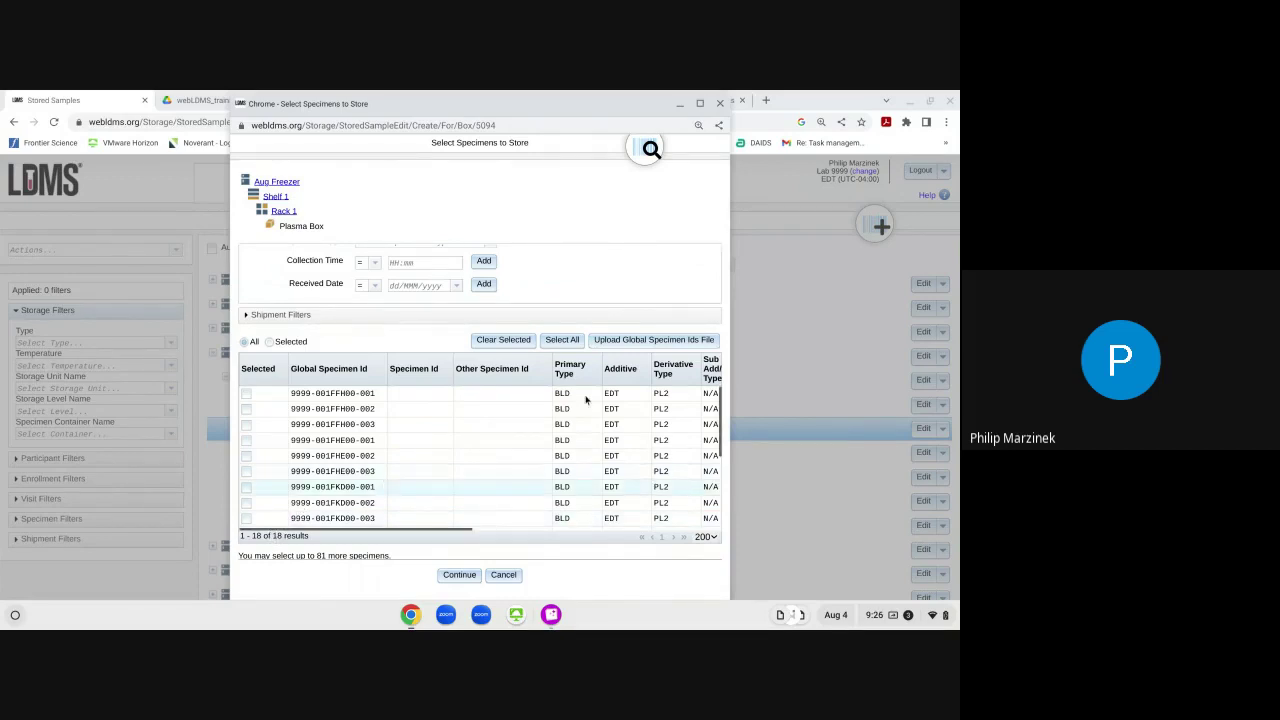
Maximize the specimen picker and review the listed specimen rows
click(701, 104)
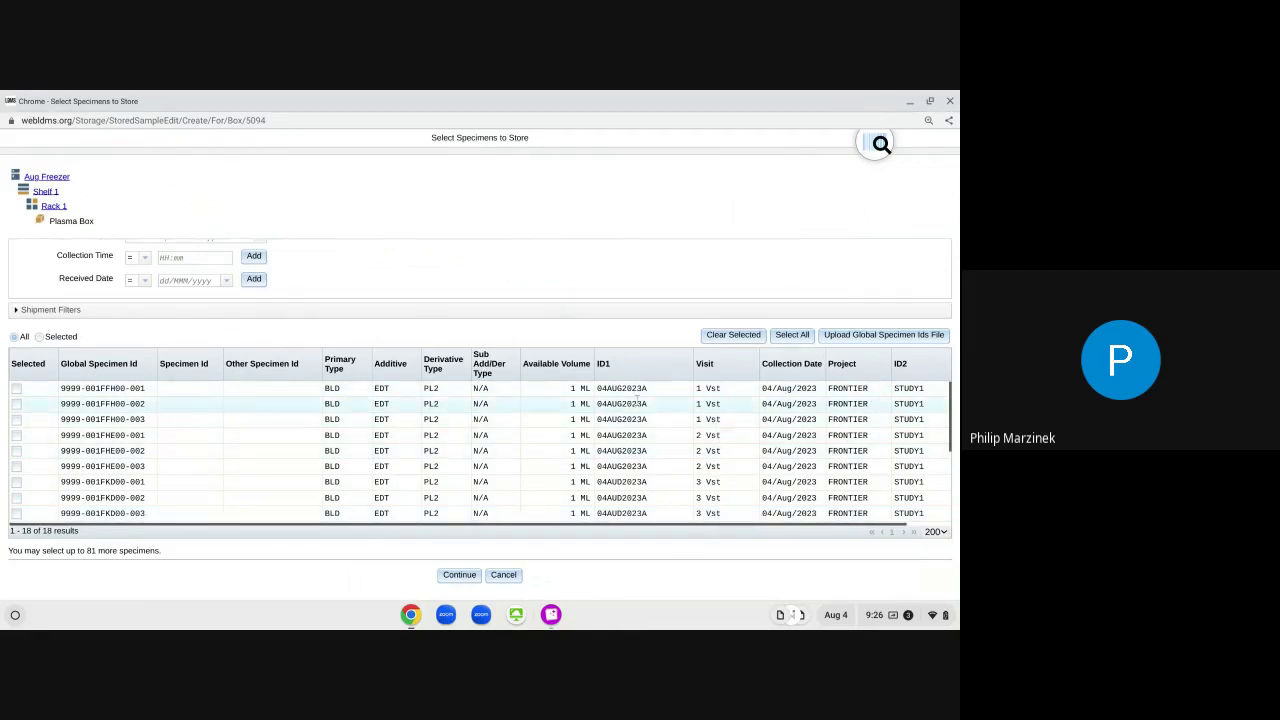
scroll(272, 411, down, 2)
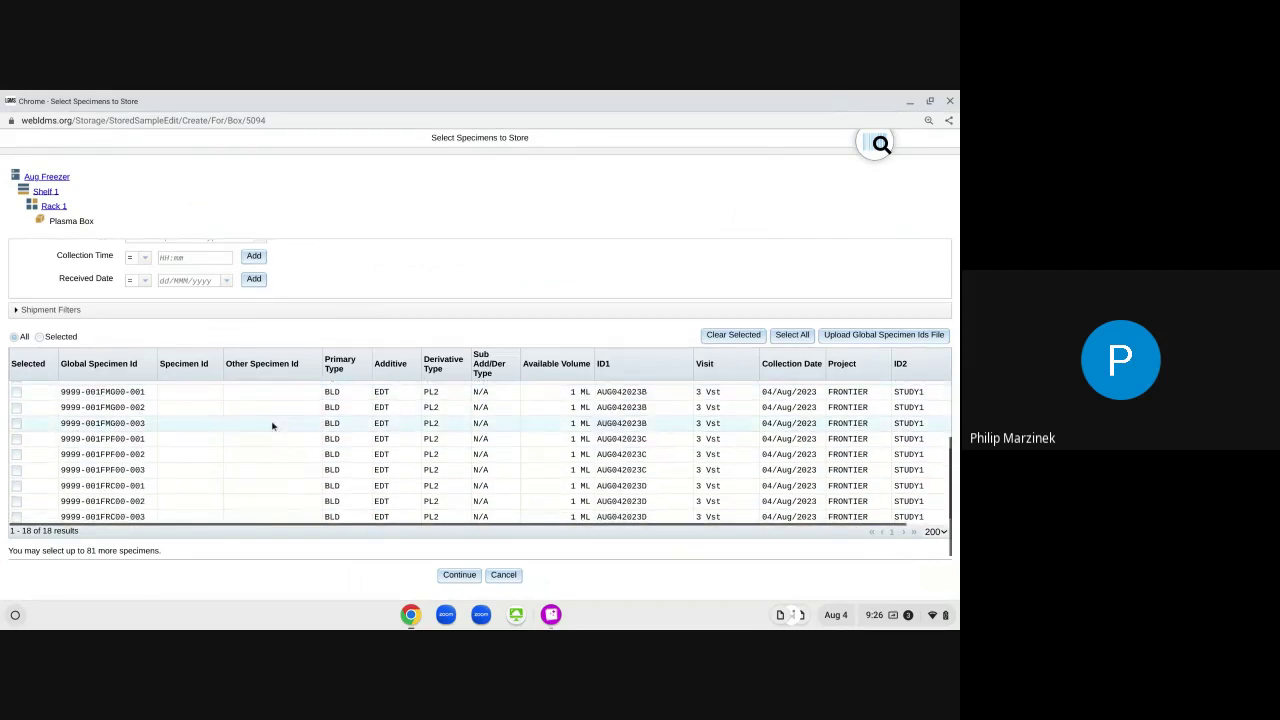
scroll(280, 456, up, 10)
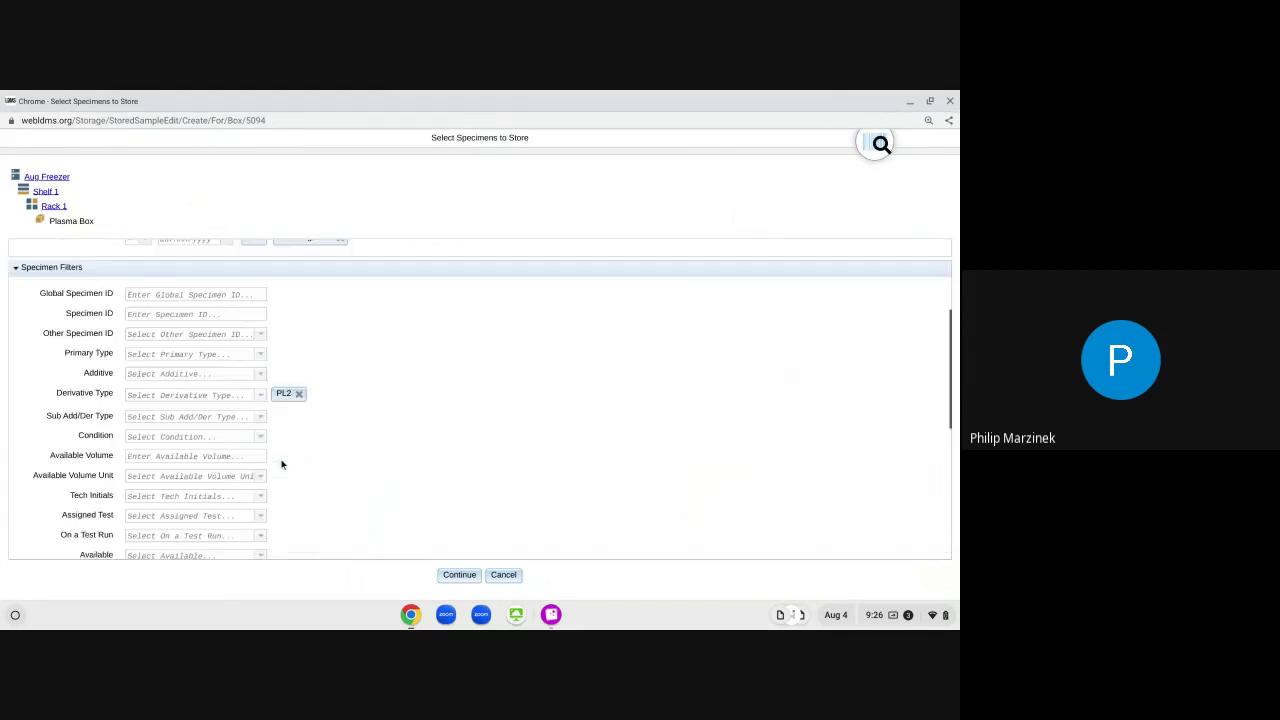
scroll(318, 387, down, 10)
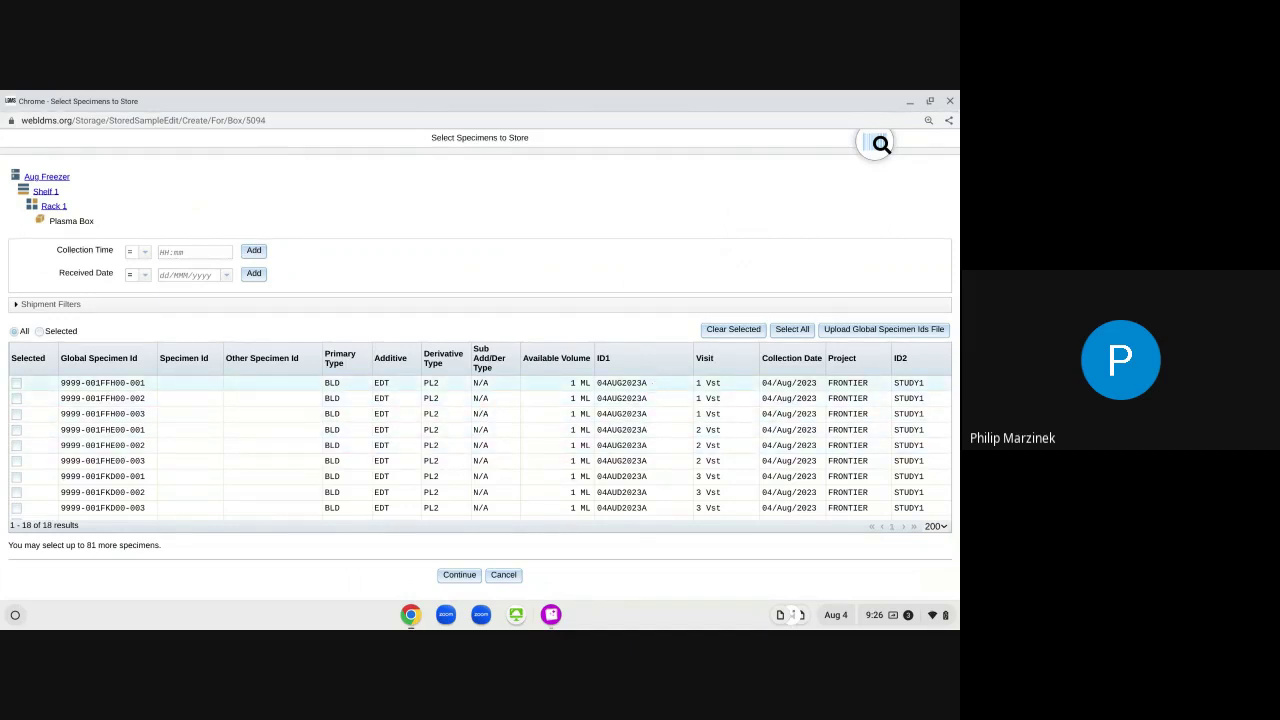
click(640, 383)
right_click(657, 390)
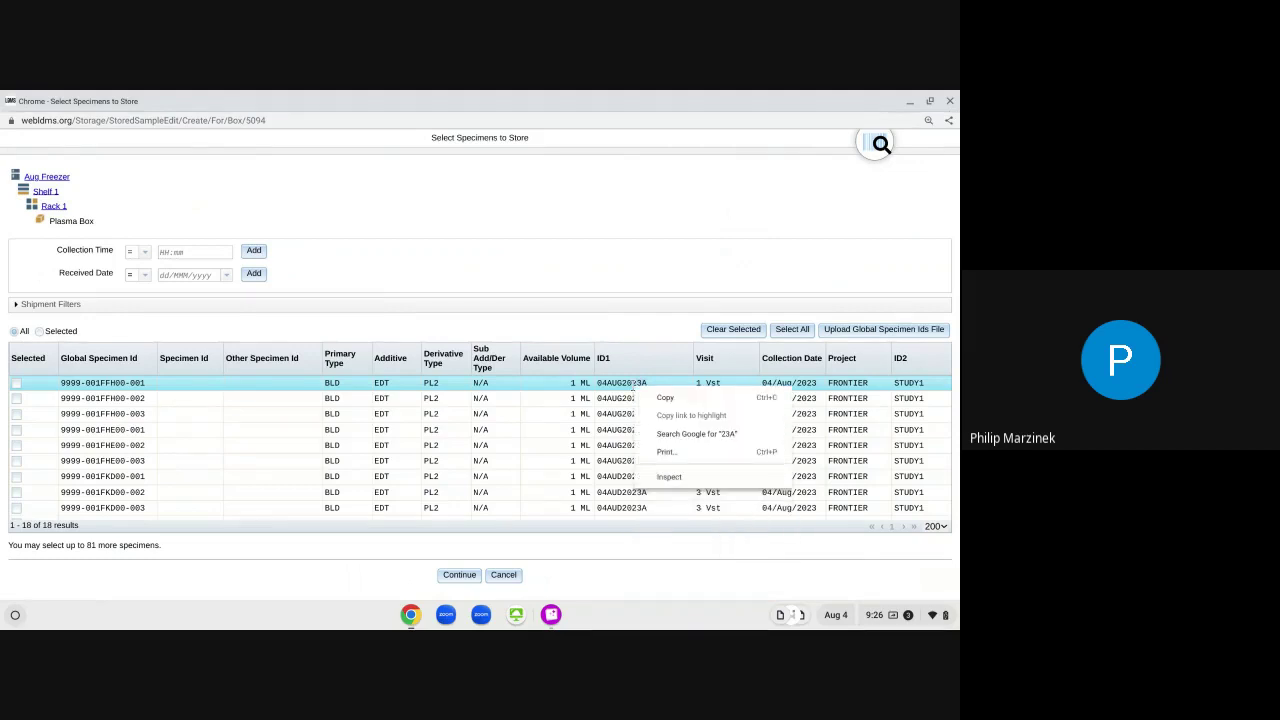
key(Escape)
click(664, 429)
click(648, 385)
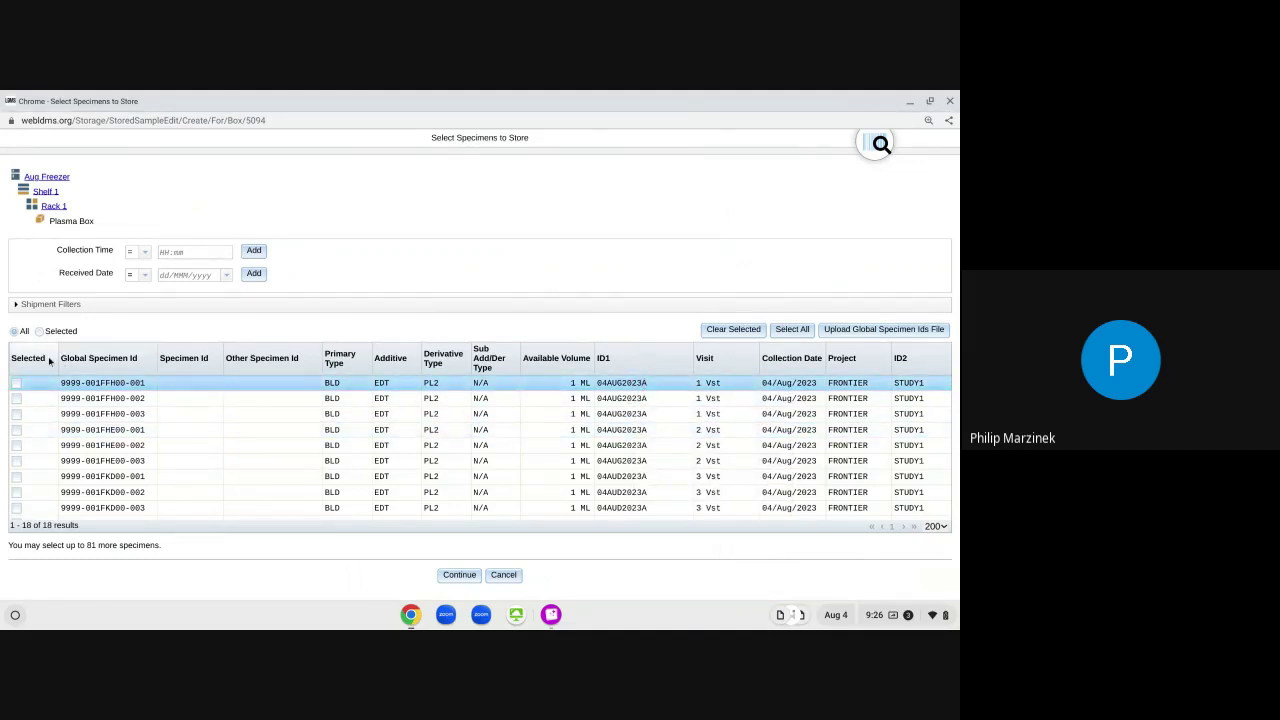
Tick specimens 9999-001FFH00-001 to -003 and 9999-001FHE00-001 to -003 for storing
click(16, 383)
click(16, 398)
click(16, 413)
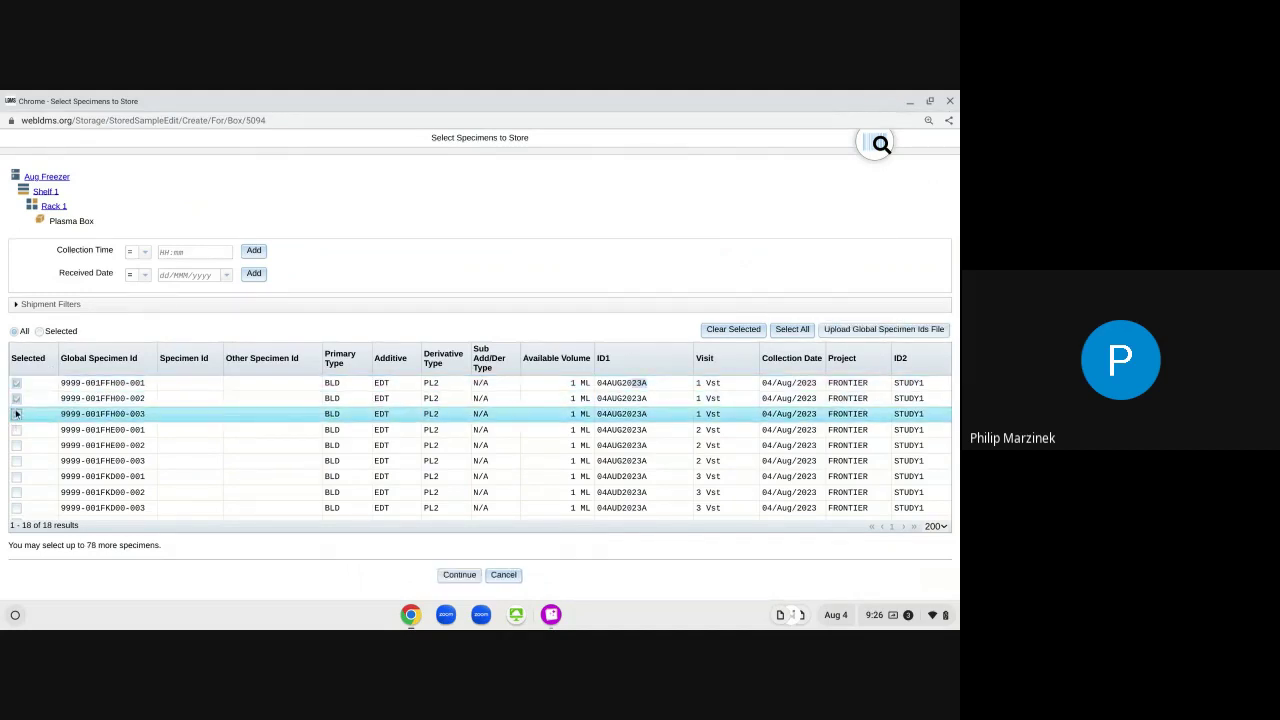
click(17, 430)
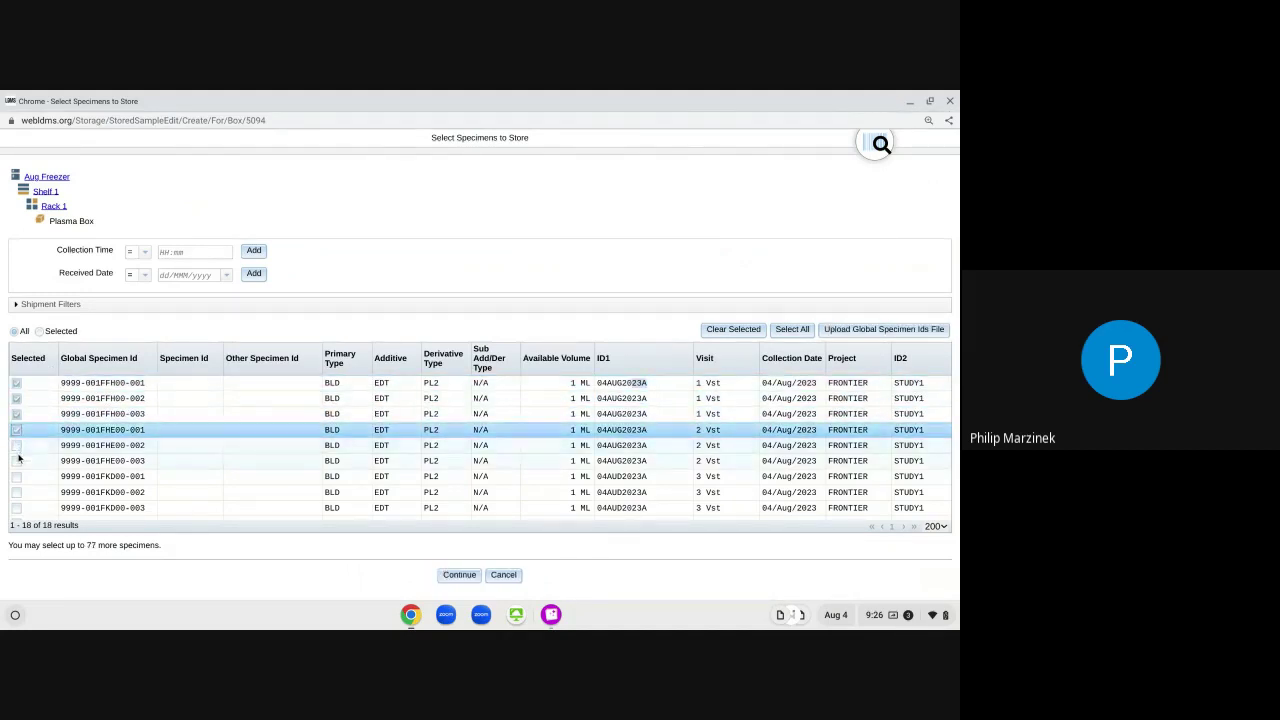
click(16, 445)
click(16, 461)
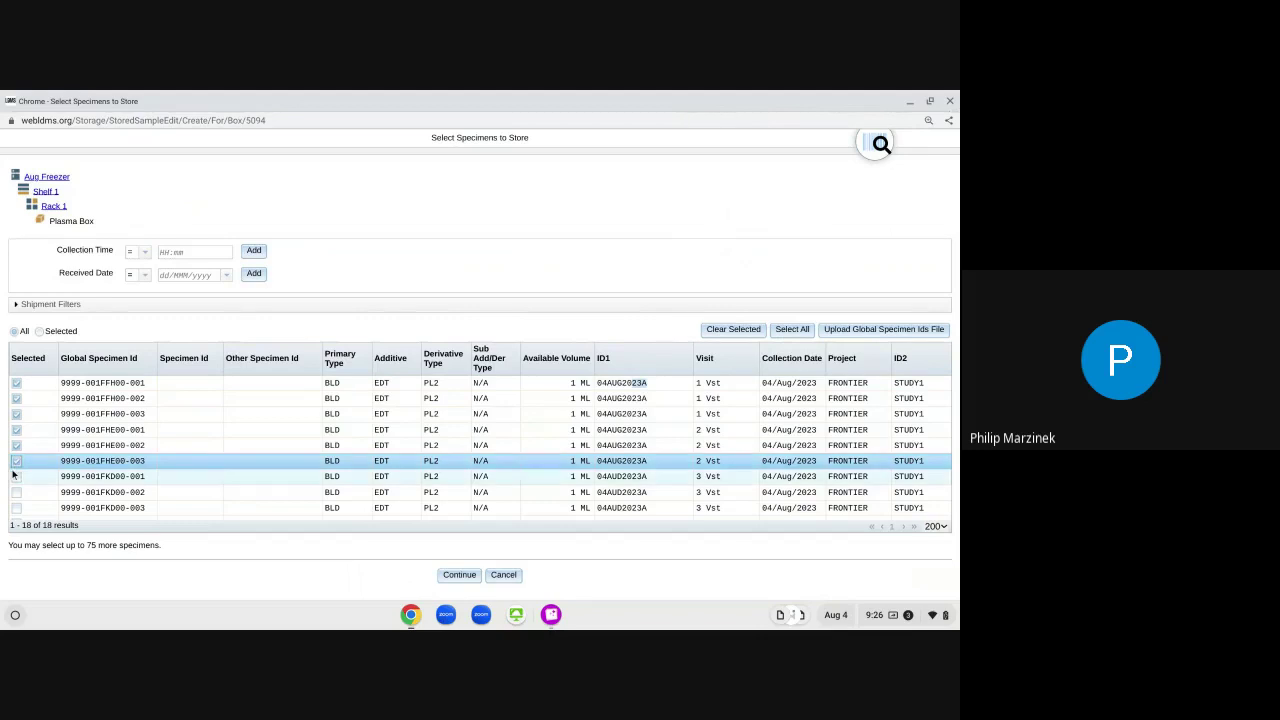
Keep only 9999-001FFH00-001 to -003 ticked and continue with those three
click(17, 479)
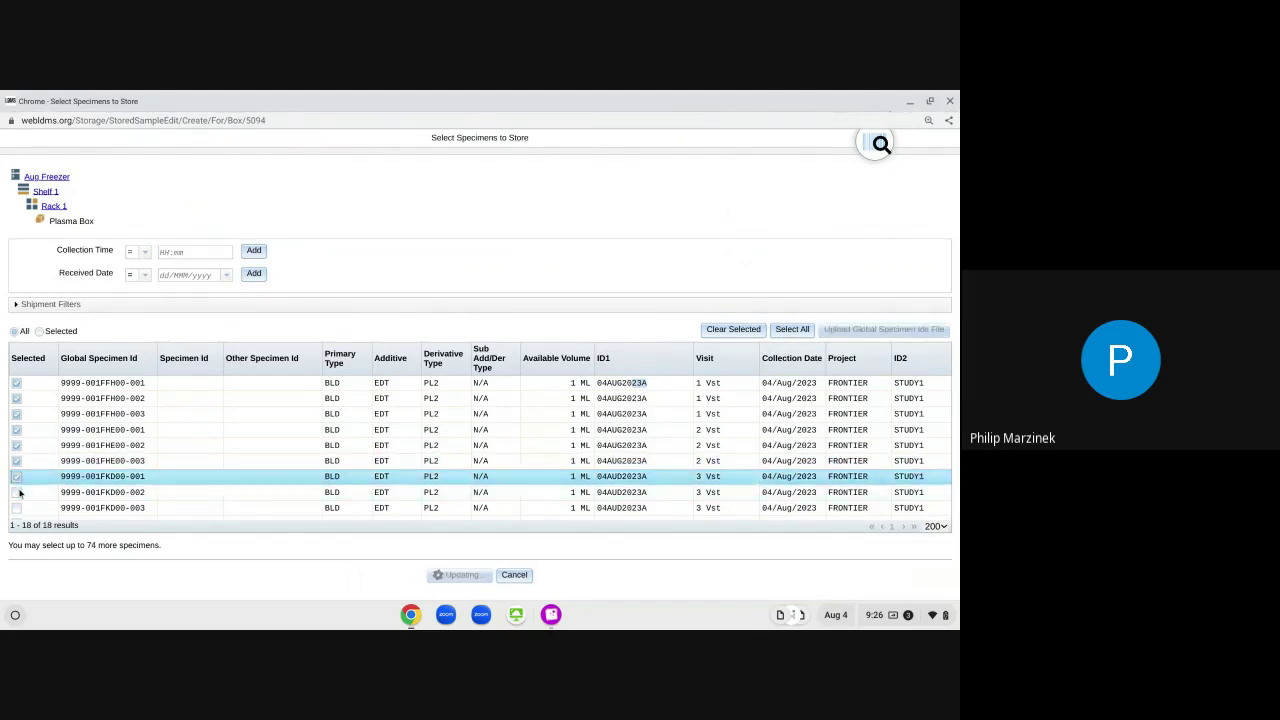
click(17, 479)
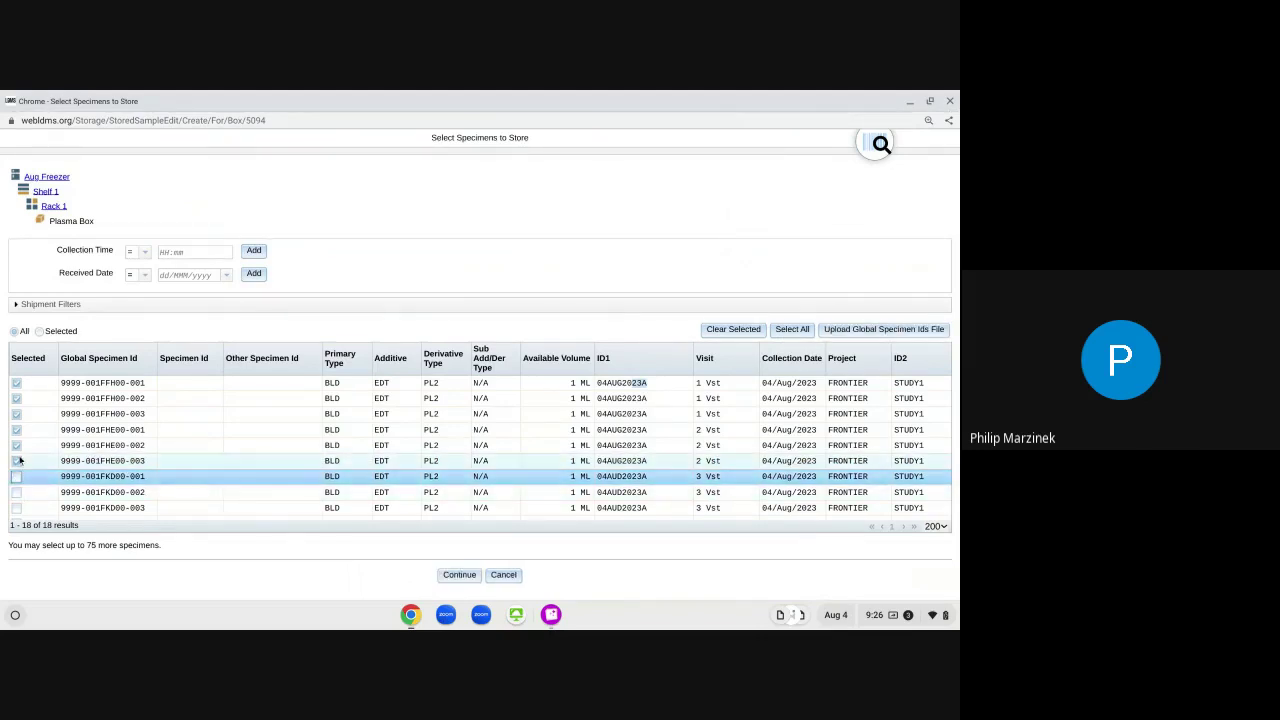
click(16, 460)
click(16, 445)
click(16, 429)
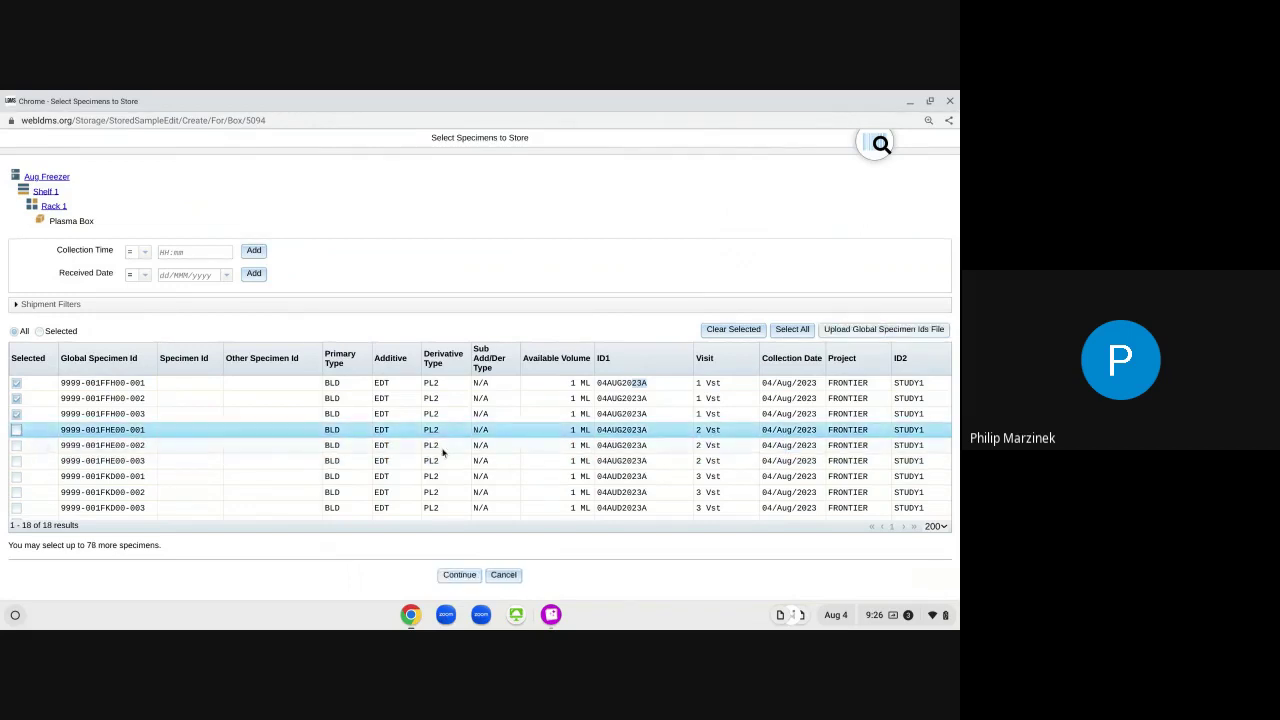
click(467, 576)
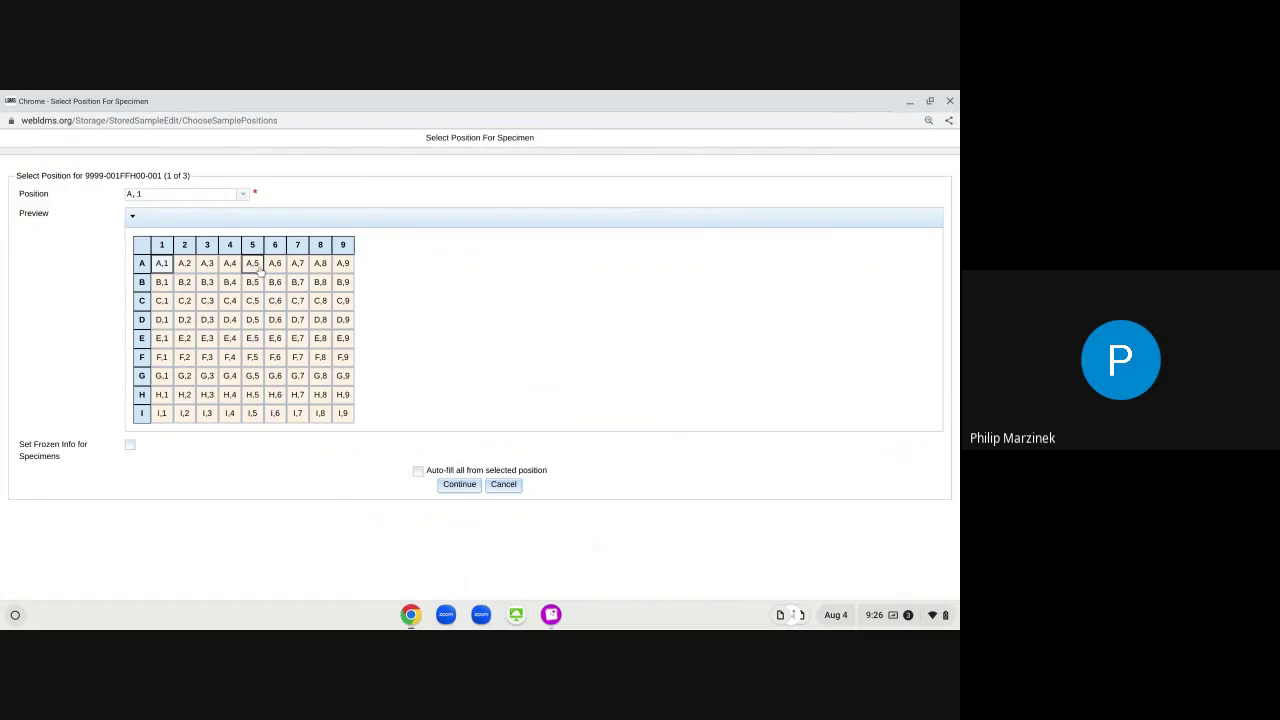
Store them auto-filled from position A,1, then expand Plasma Box to verify A1–A3
click(242, 194)
click(245, 194)
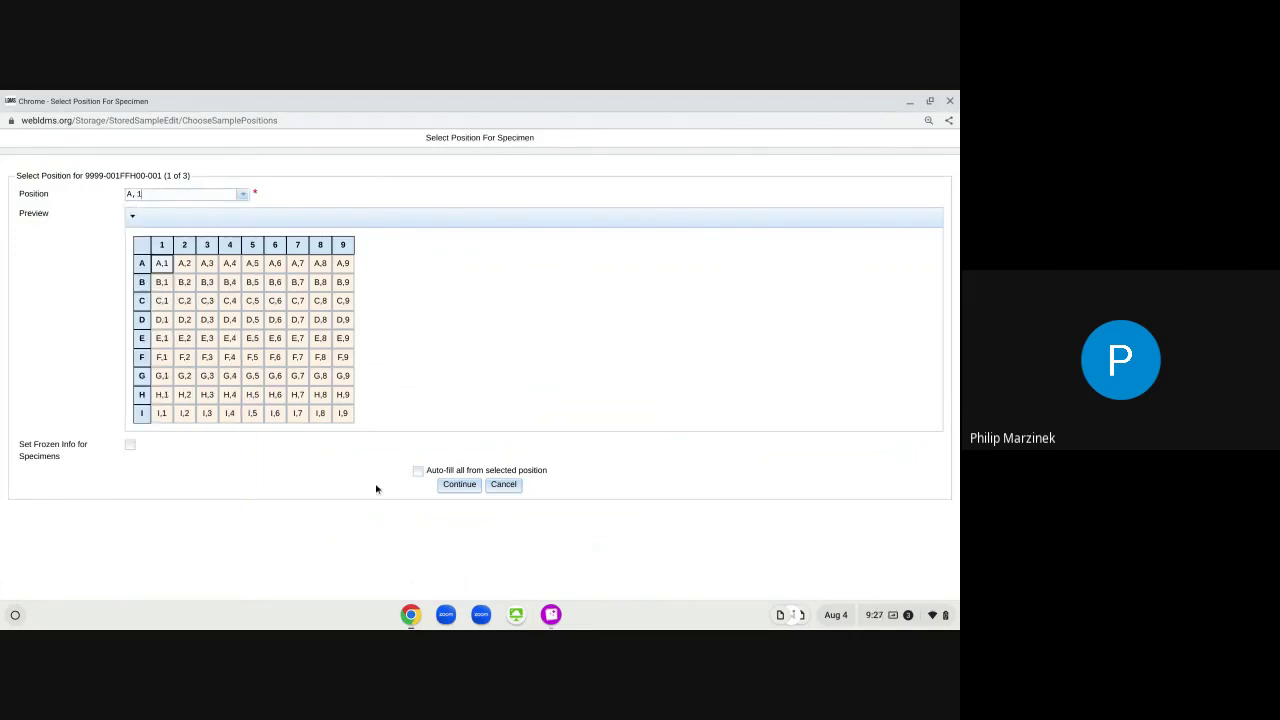
click(418, 470)
click(457, 485)
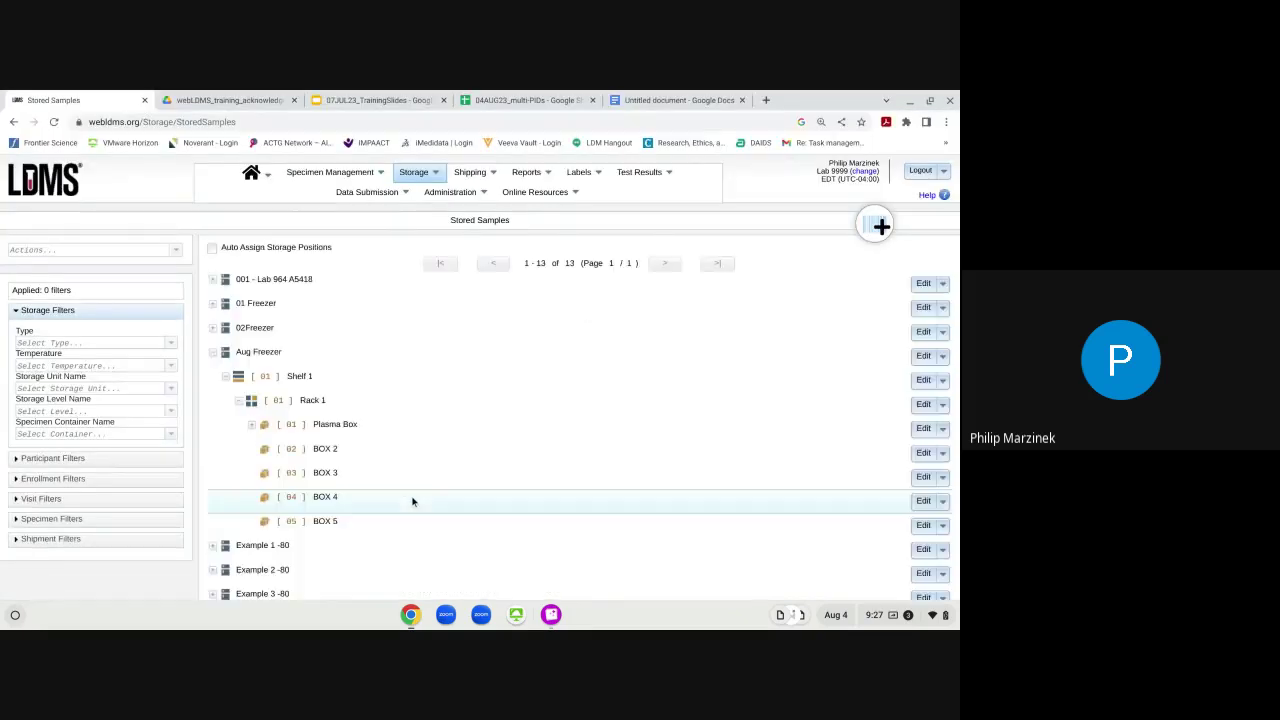
click(251, 425)
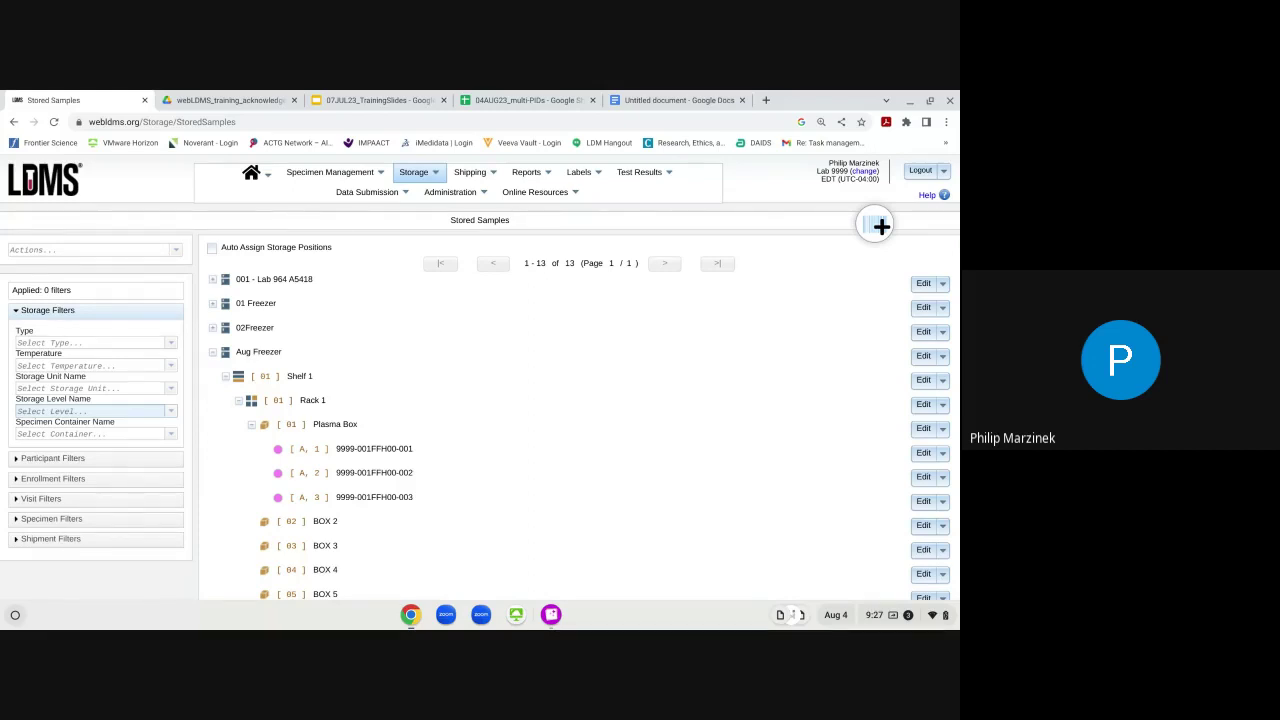
Rename BOX 2 on Aug Freezer's Rack 1 to 'Urine Box' and save it
click(252, 425)
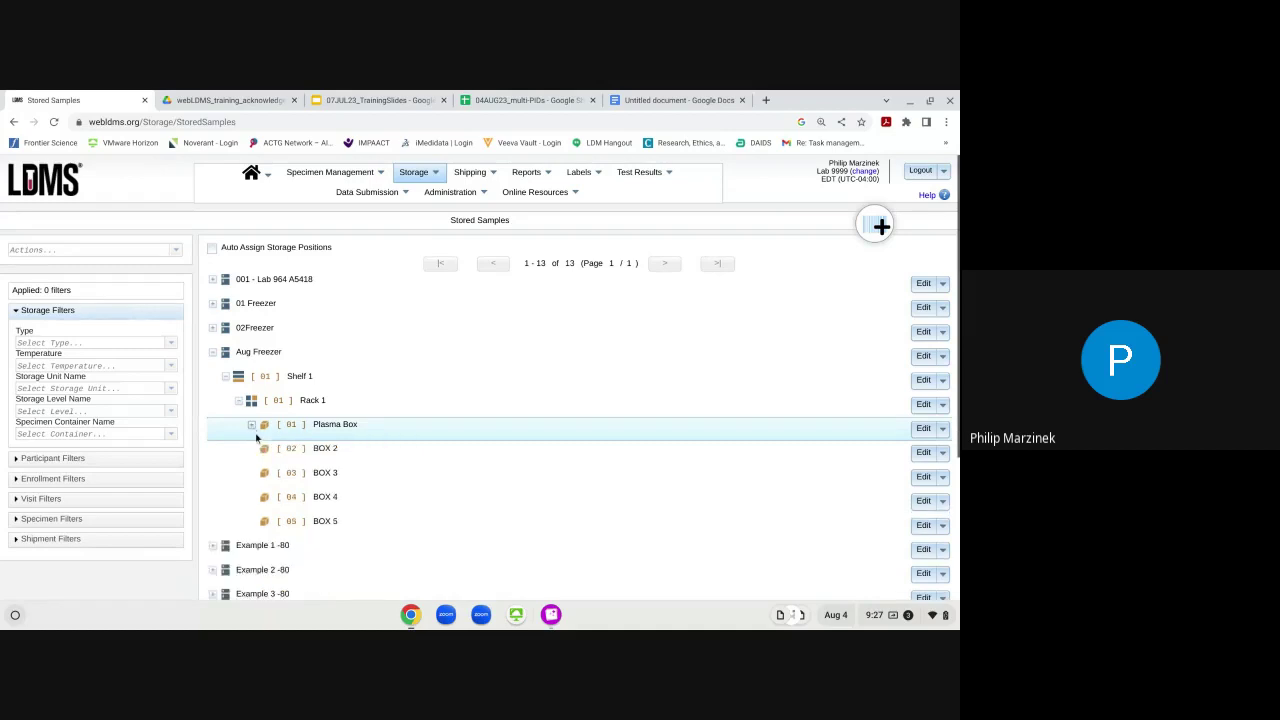
click(925, 456)
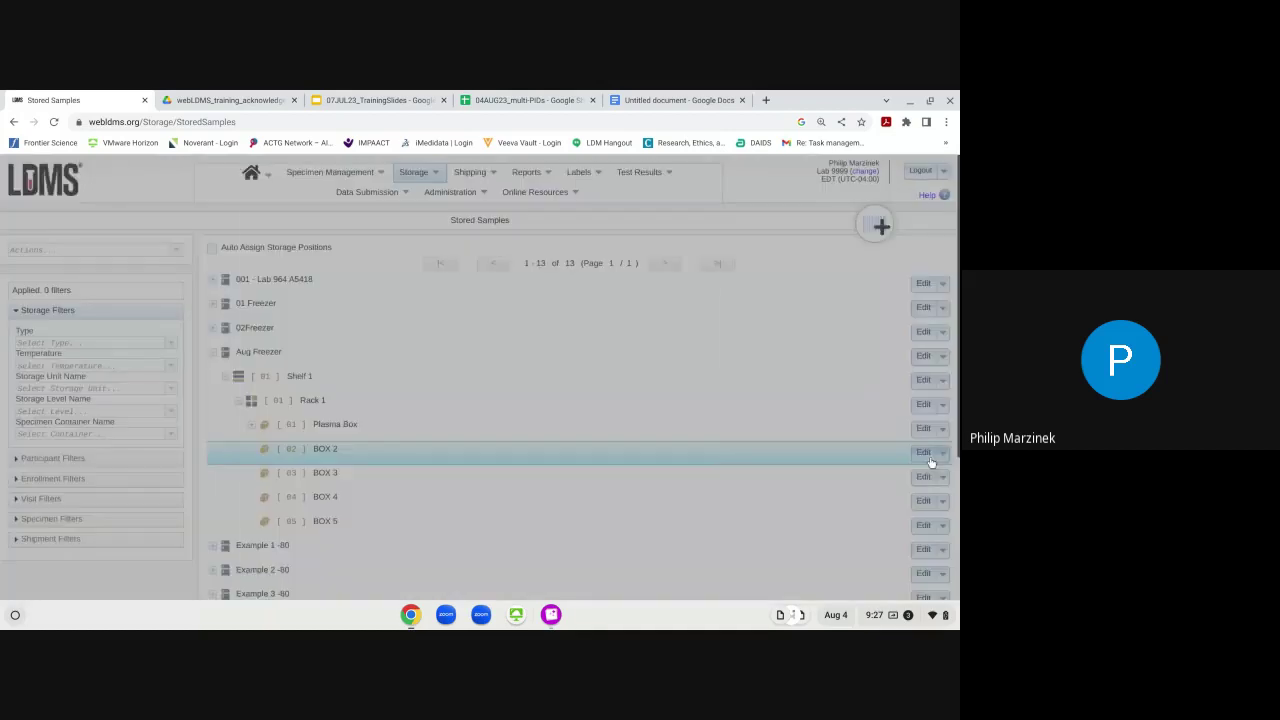
click(410, 349)
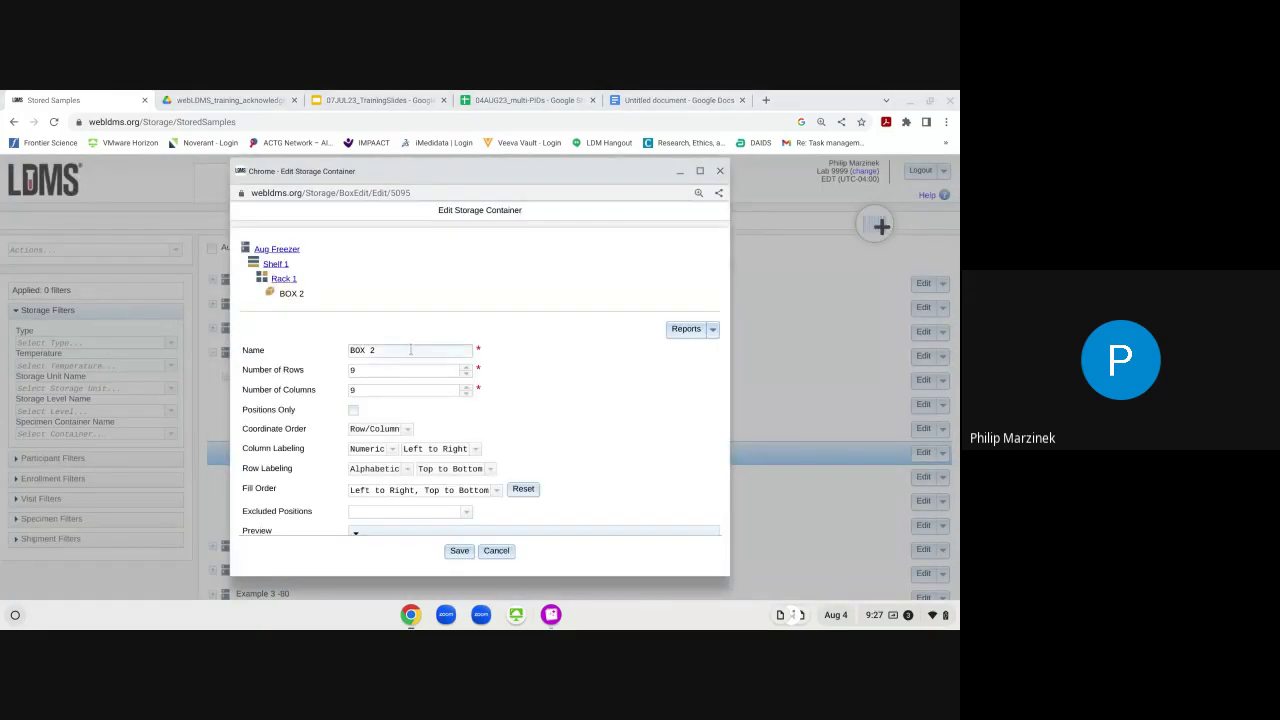
drag(410, 349, 308, 354)
text(Urine Box)
scroll(455, 531, down, 5)
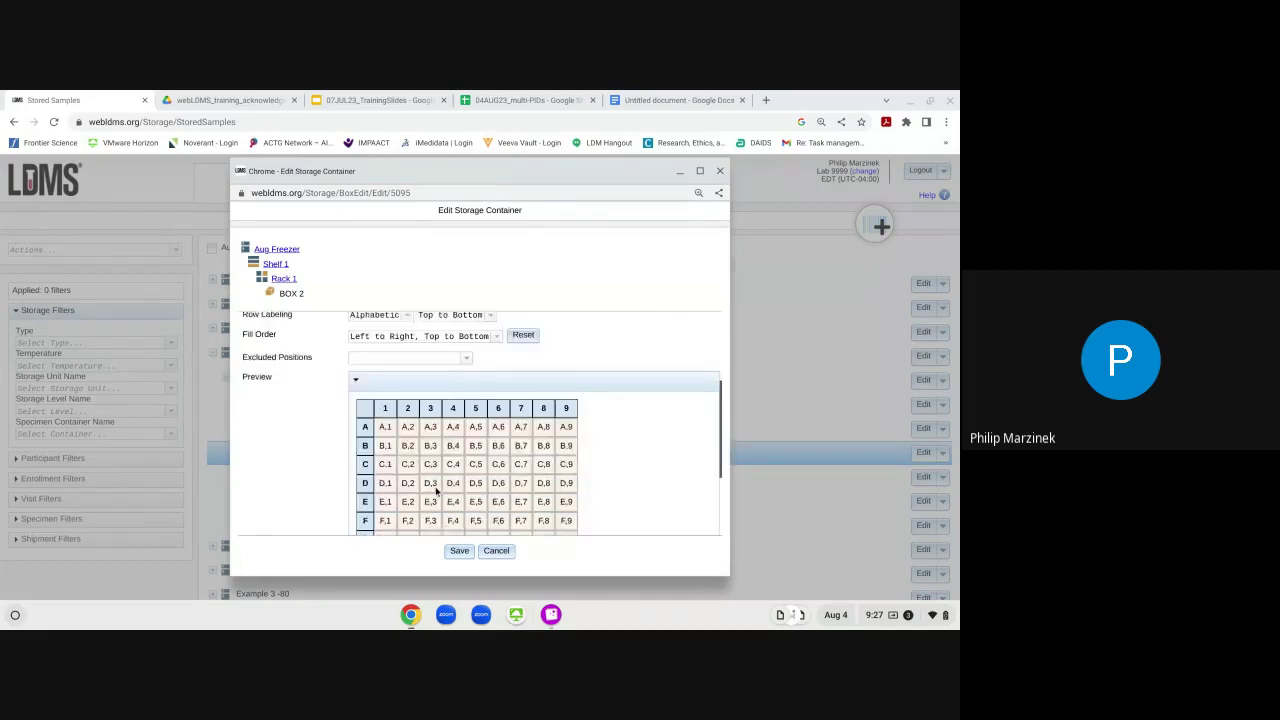
click(459, 550)
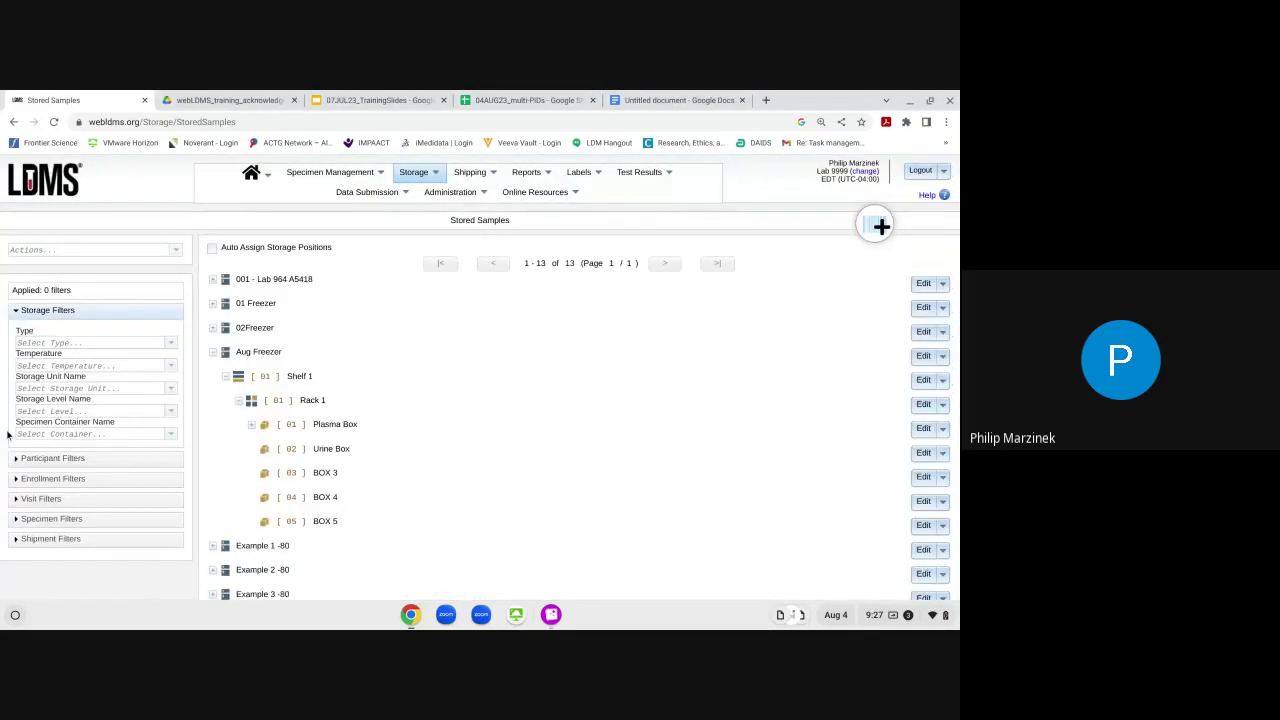
click(334, 449)
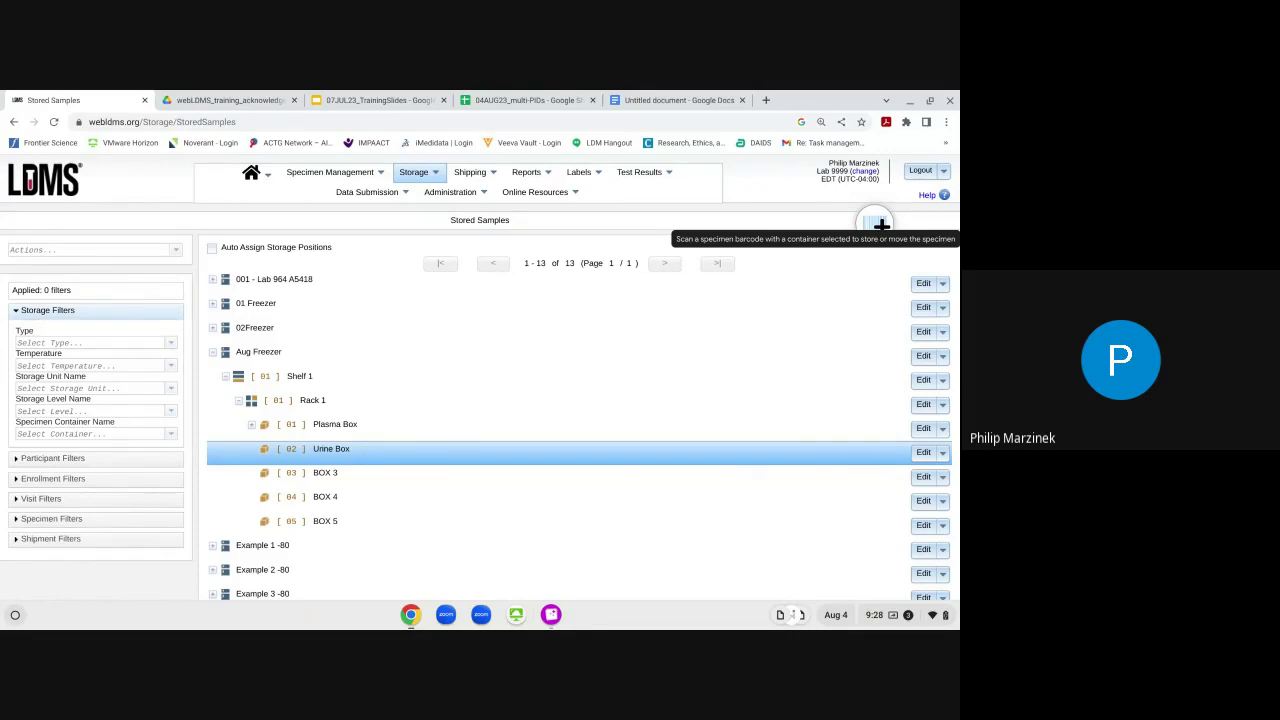
click(310, 399)
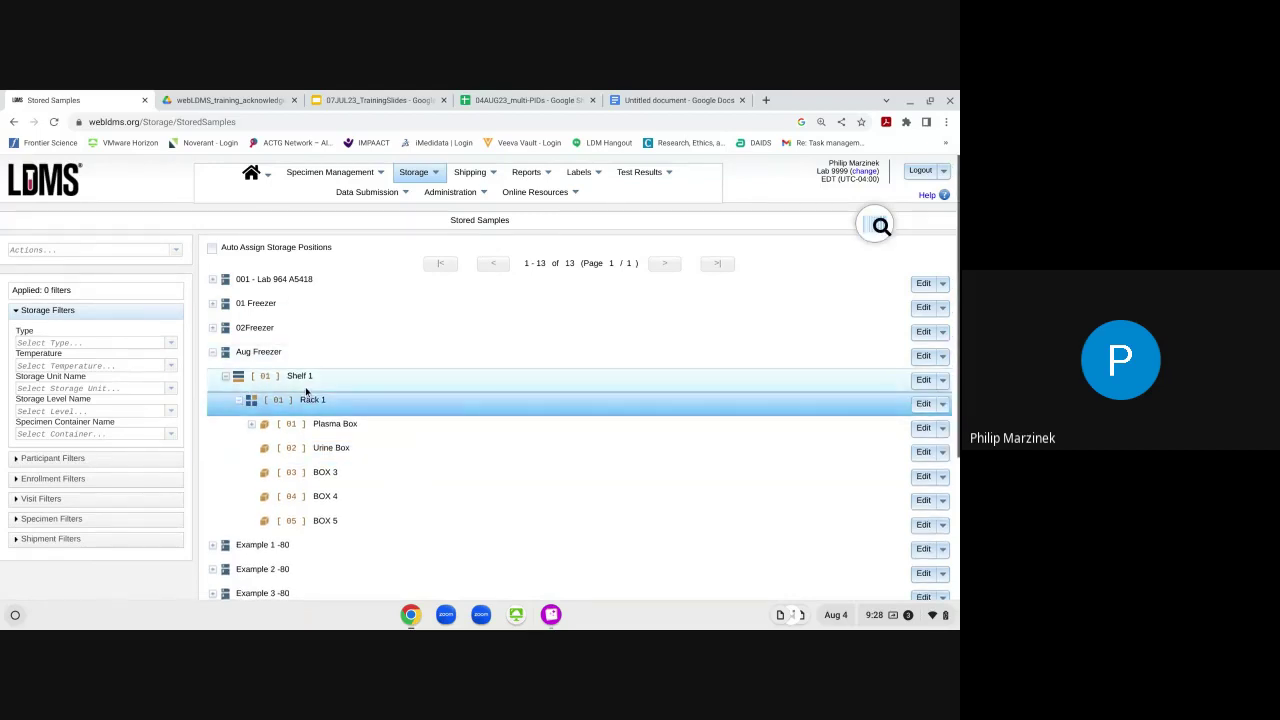
click(304, 386)
click(320, 405)
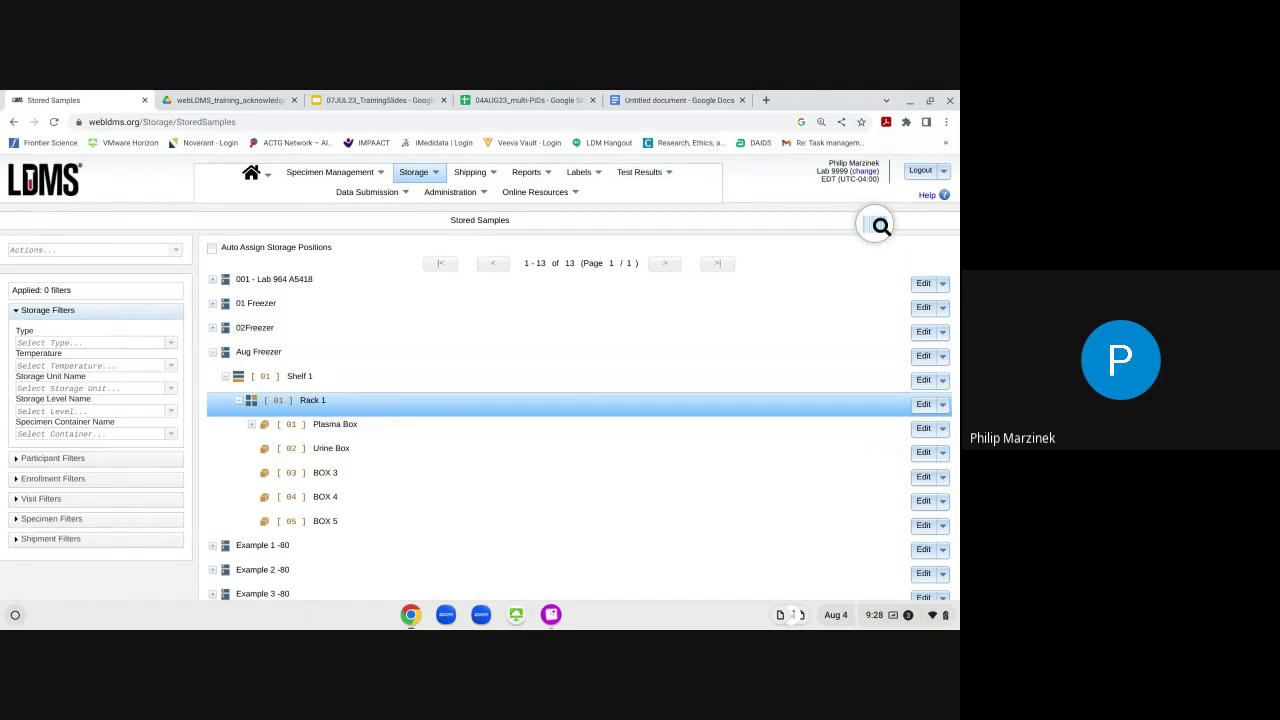
click(333, 457)
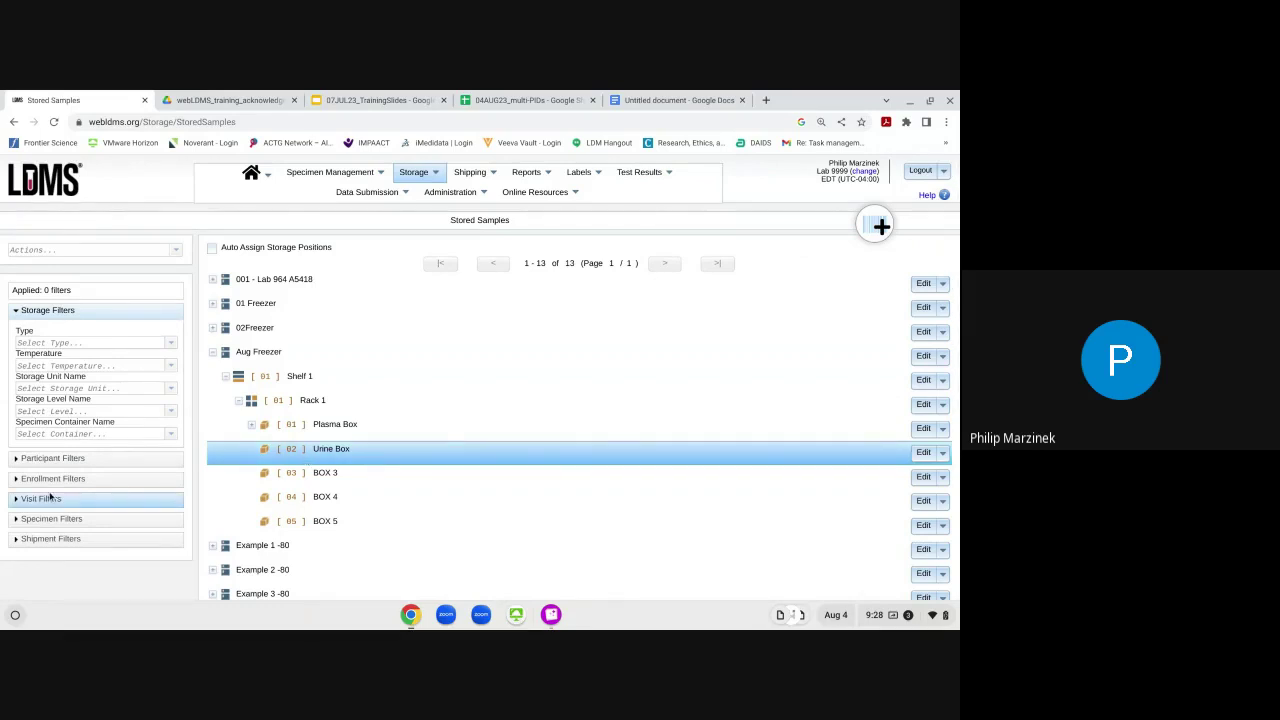
Store the 9999-001FGB00 specimens in Urine Box at positions A,1, A,2 and A,3
drag(878, 225, 600, 449)
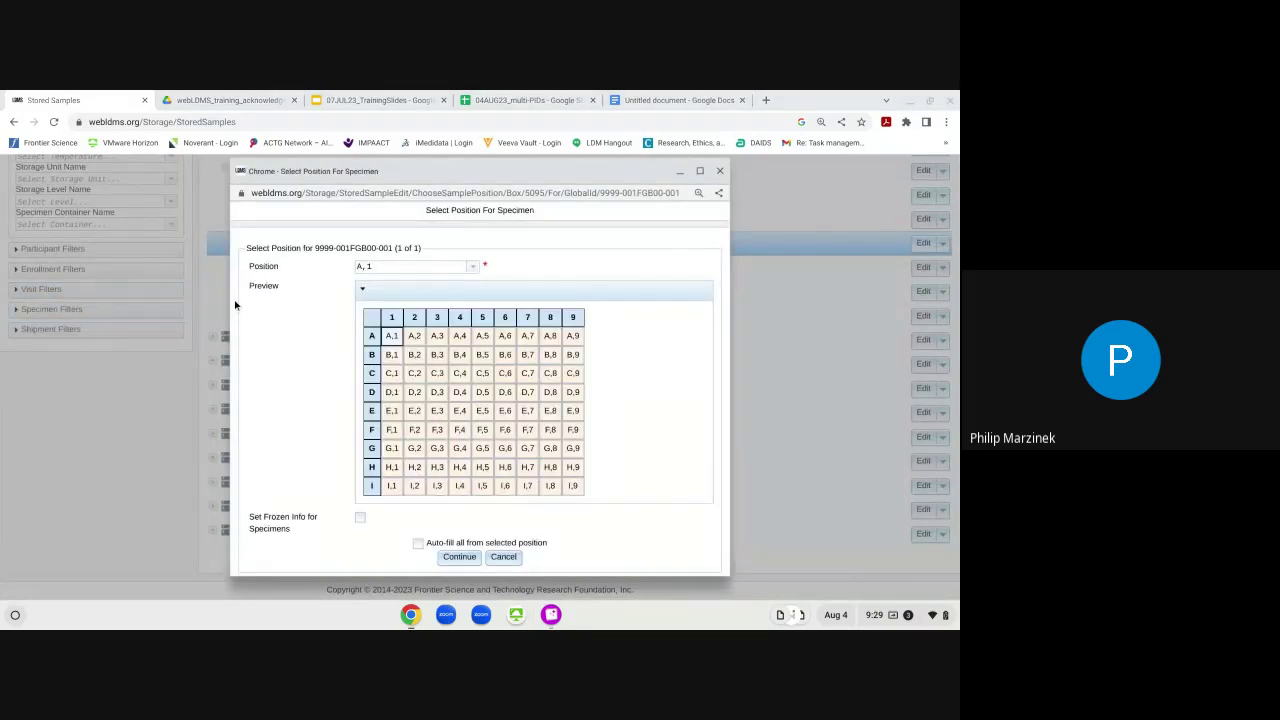
click(419, 545)
click(462, 562)
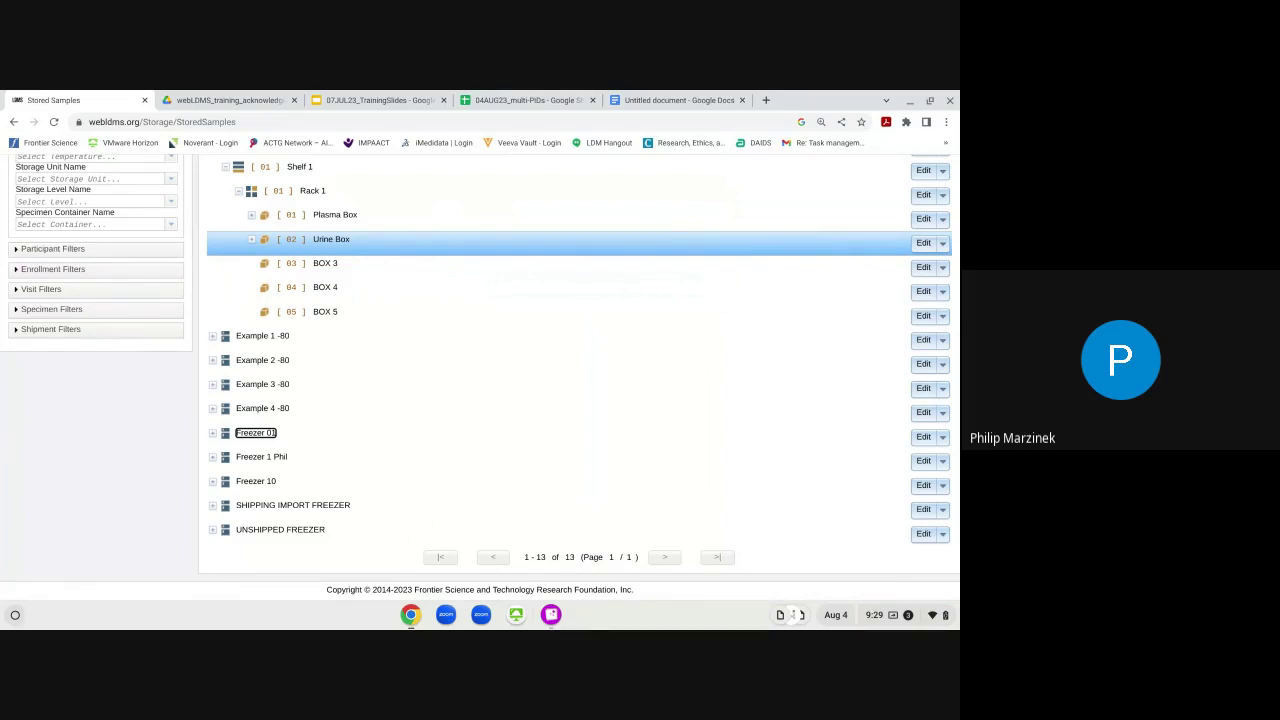
key(Tab)
key(Return)
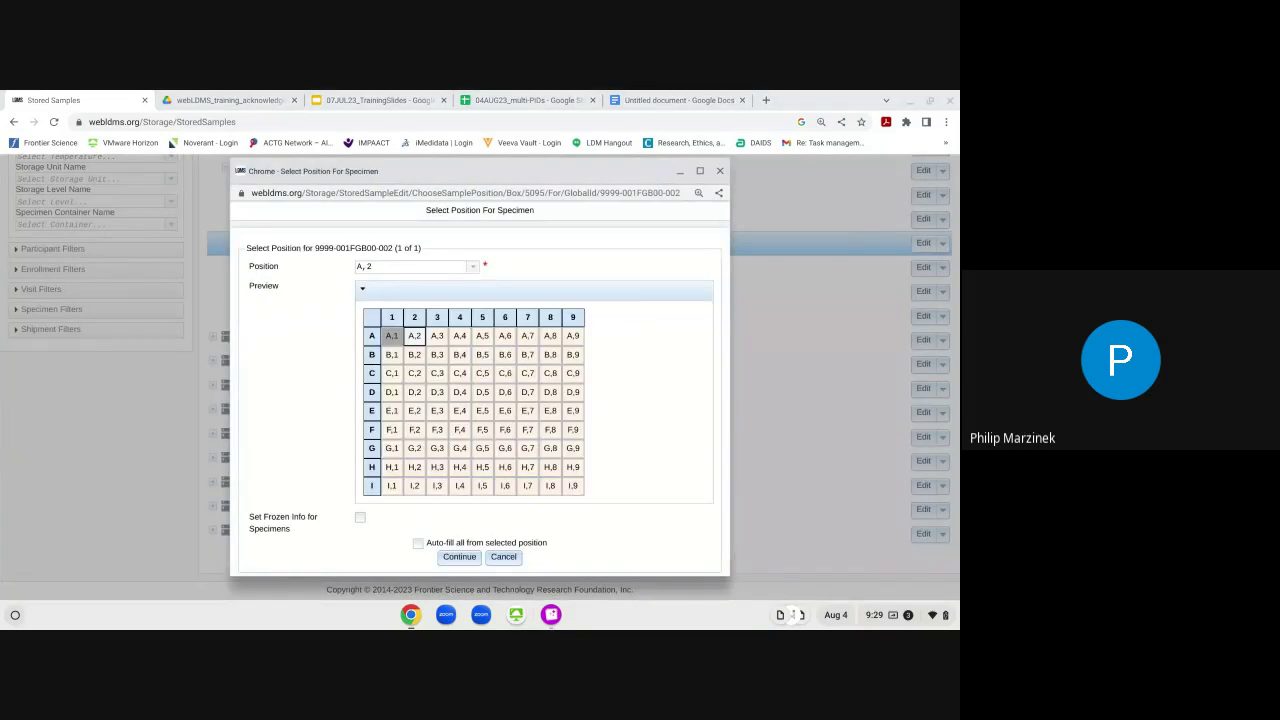
click(476, 561)
click(460, 557)
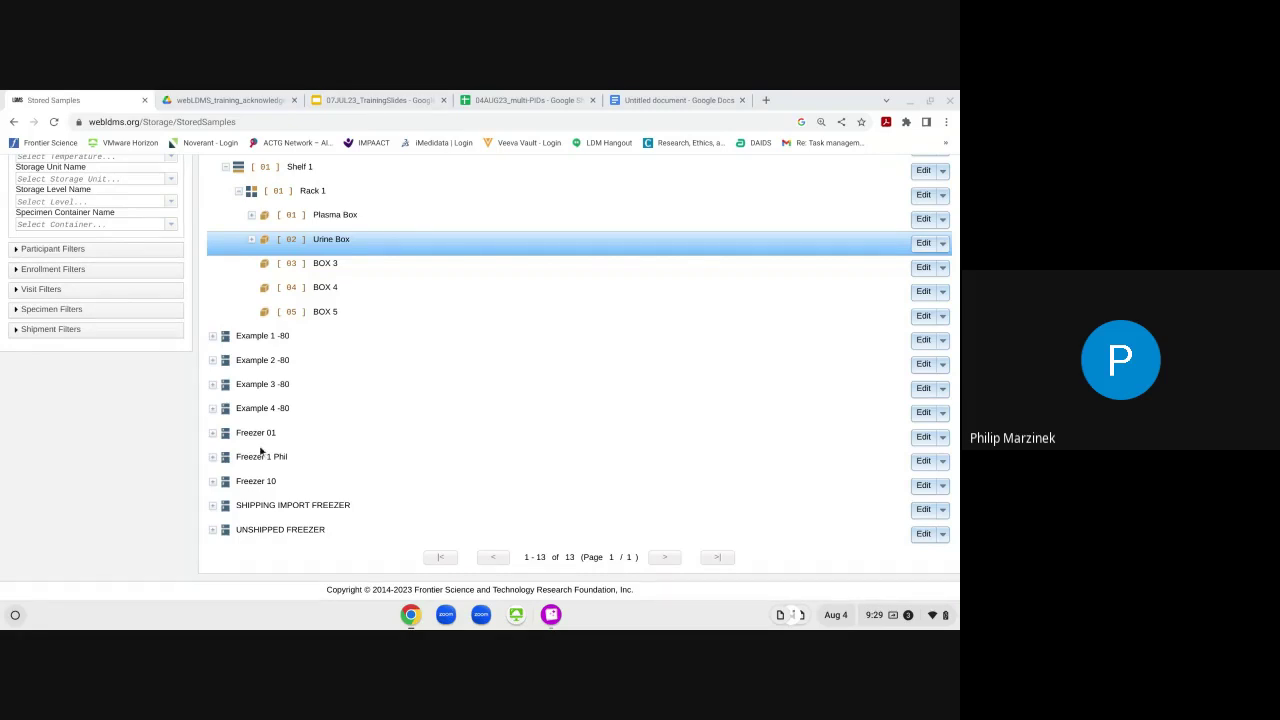
scroll(300, 435, up, 3)
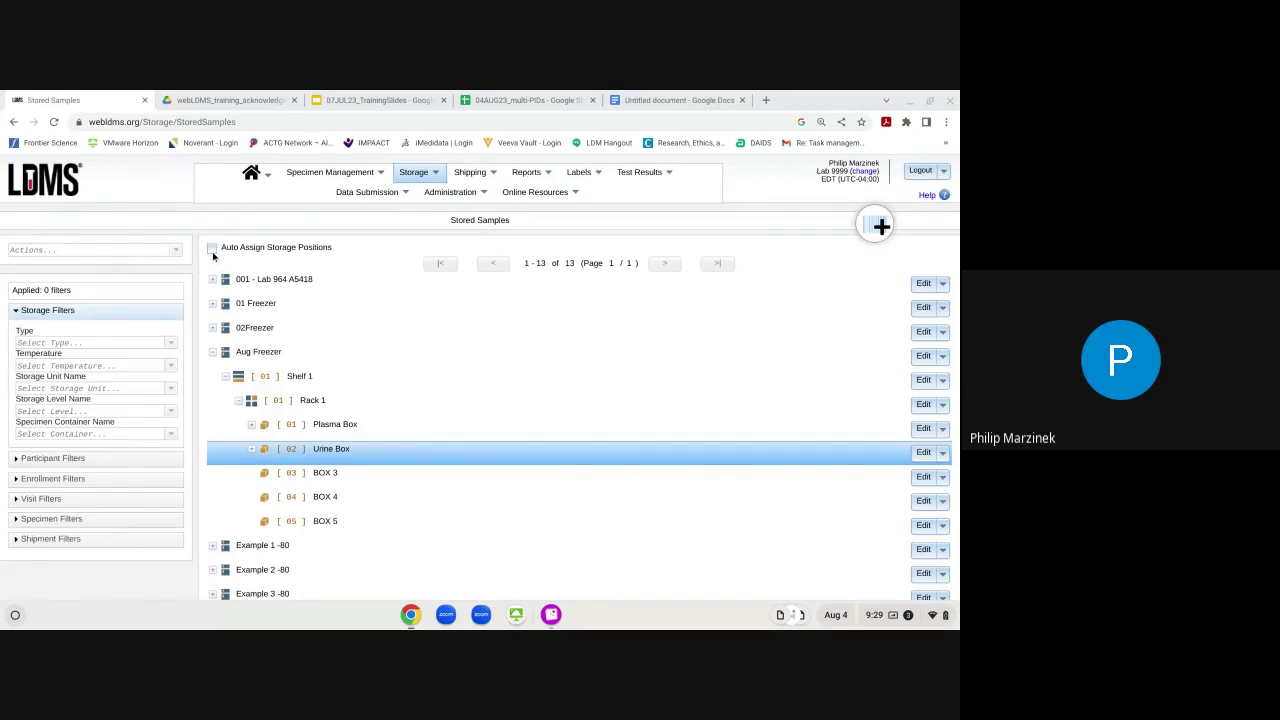
Rename BOX 3 to 'PBMC Box', save, and tick Auto Assign Storage Positions
scroll(315, 283, down, 2)
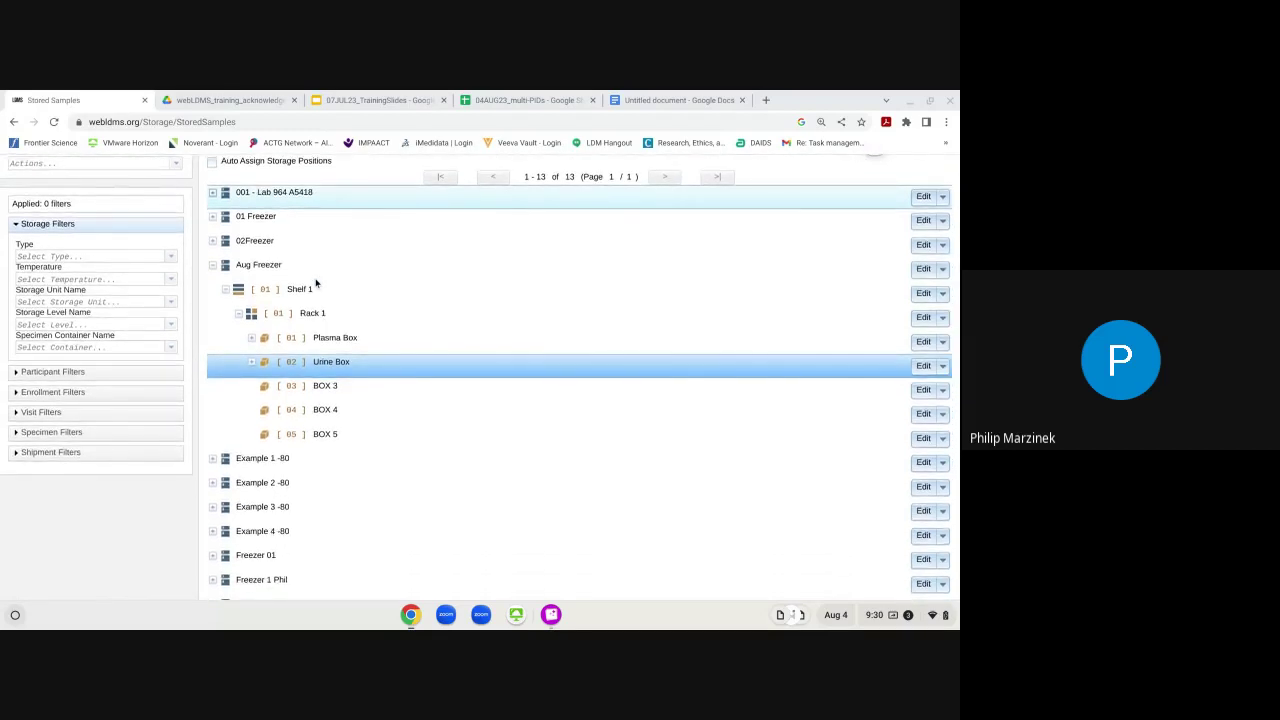
click(486, 386)
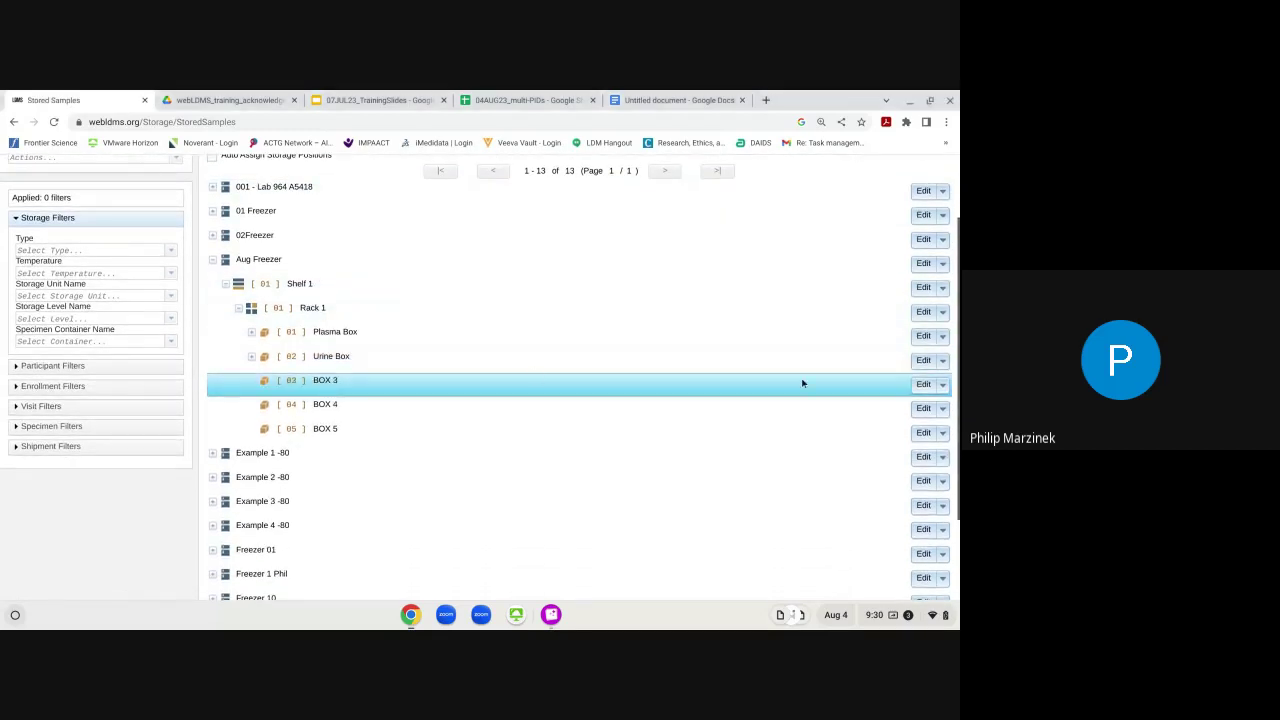
click(923, 384)
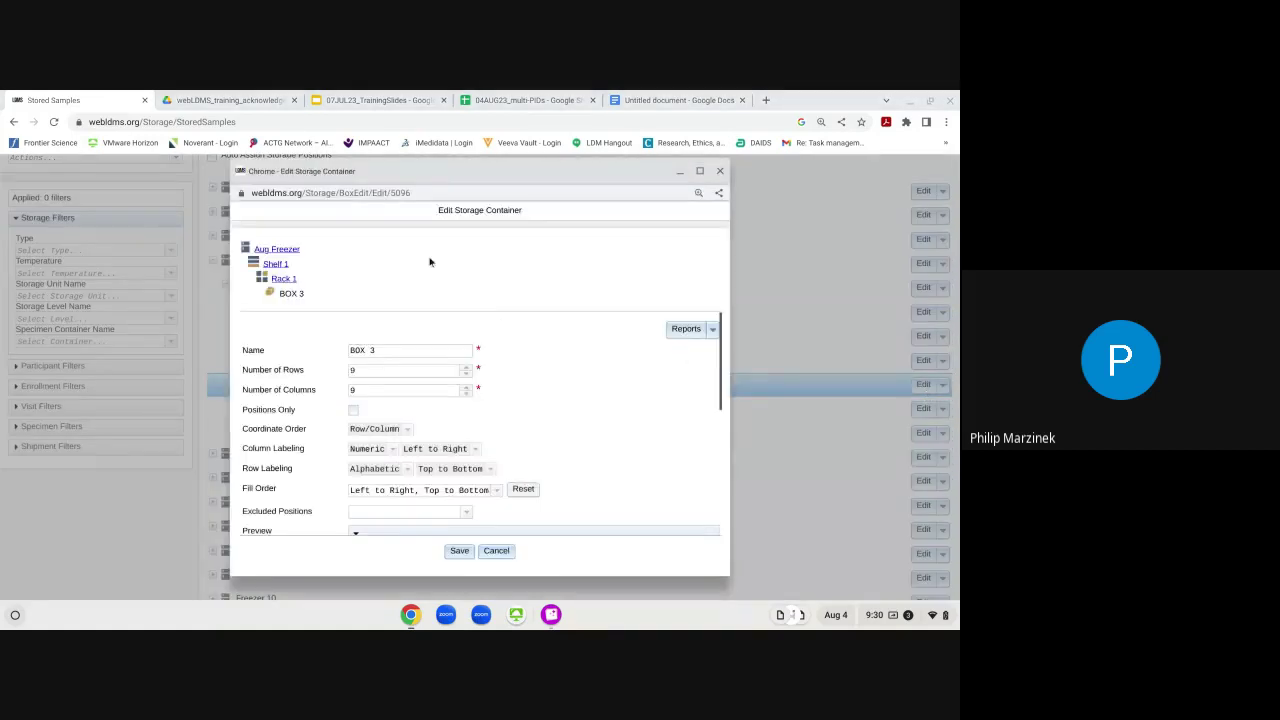
click(423, 349)
key(BackSpace)
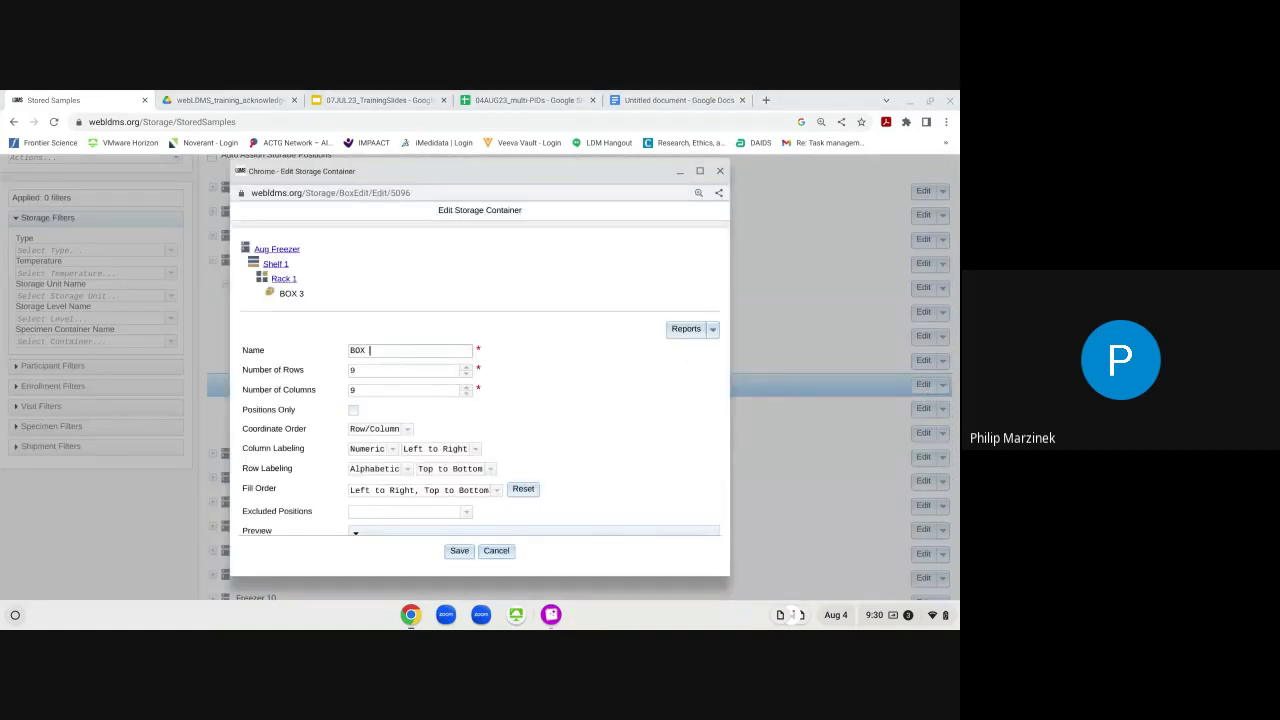
key(BackSpace)
key(BackSpace)
key(BackSpace)
key(BackSpace)
text(PBMC Box)
click(465, 555)
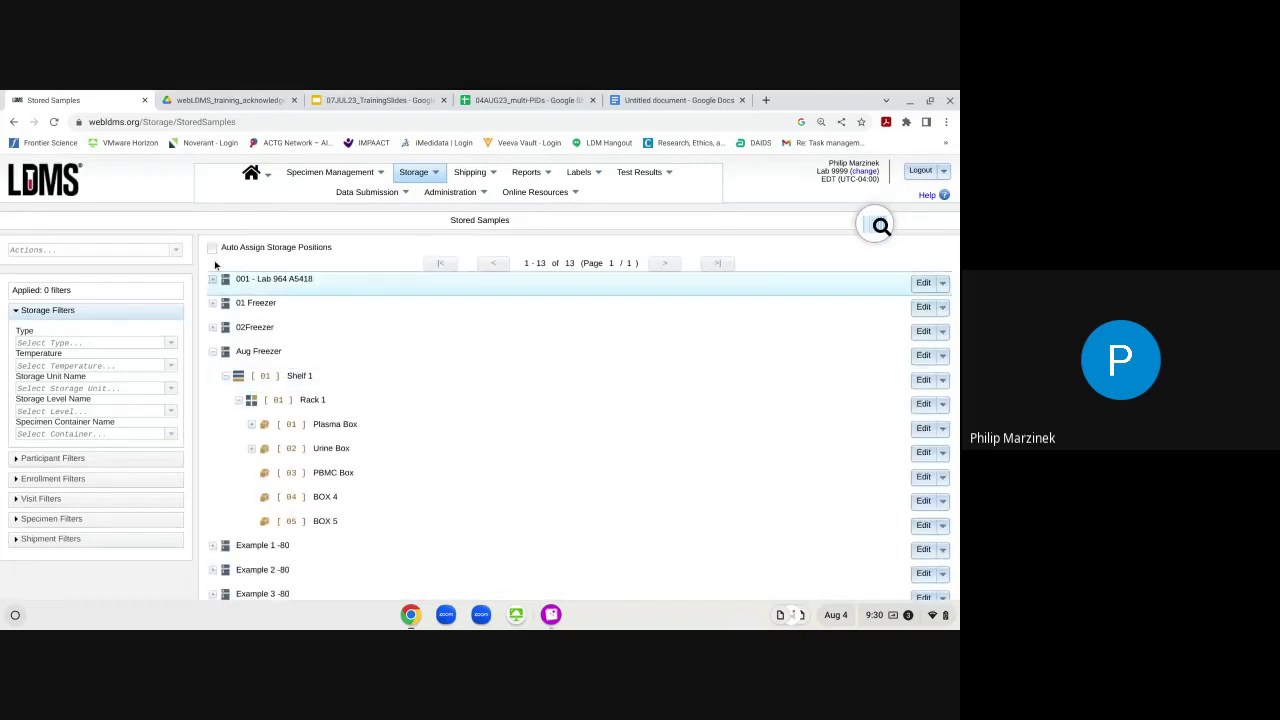
click(212, 248)
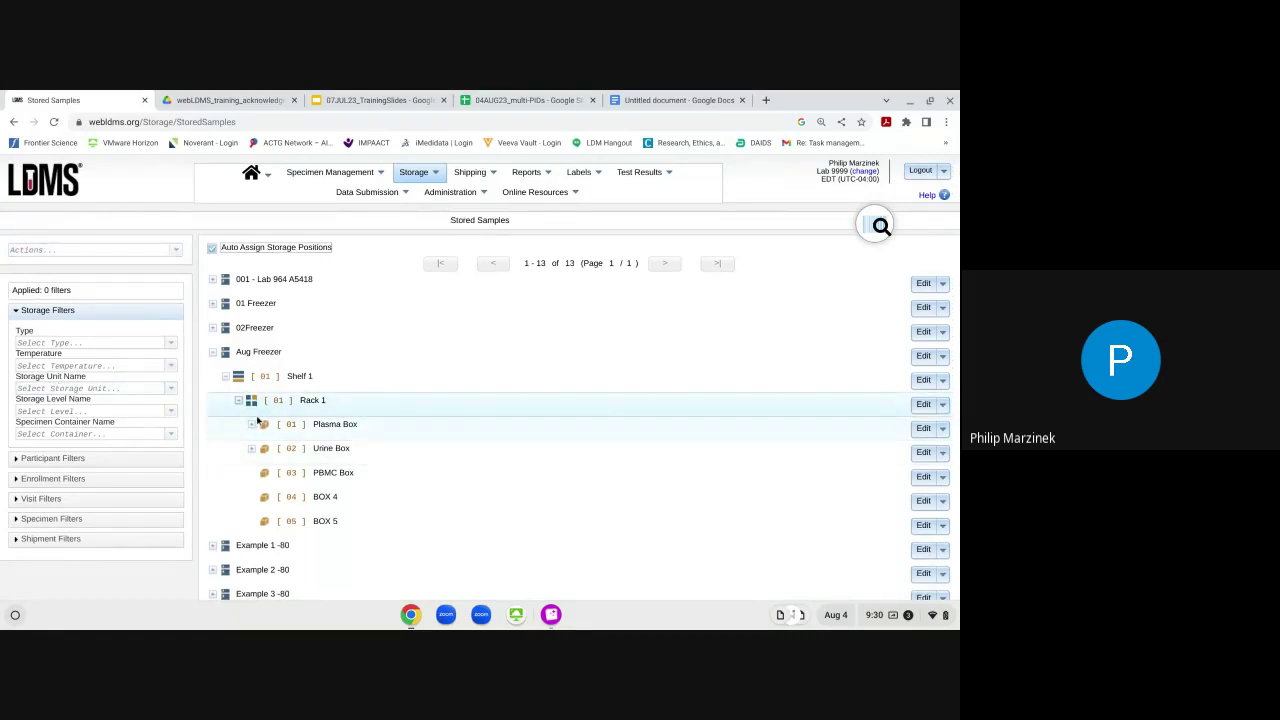
scroll(256, 415, down, 1)
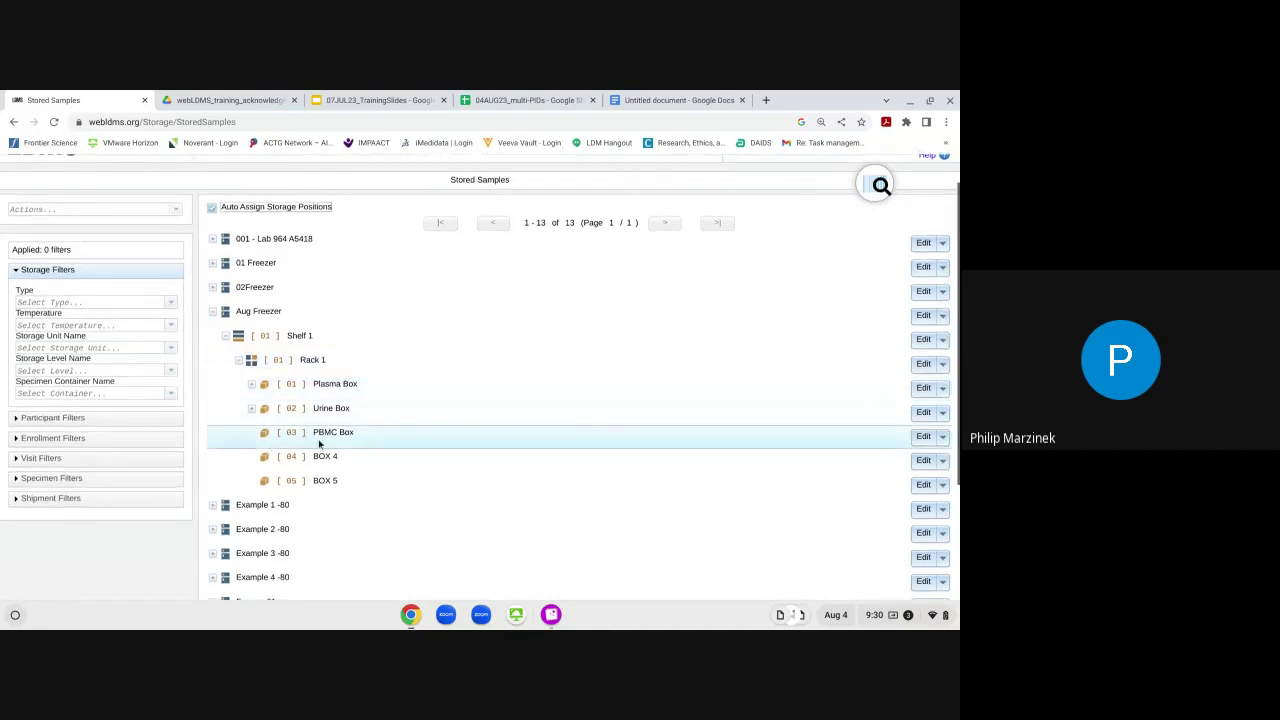
click(319, 444)
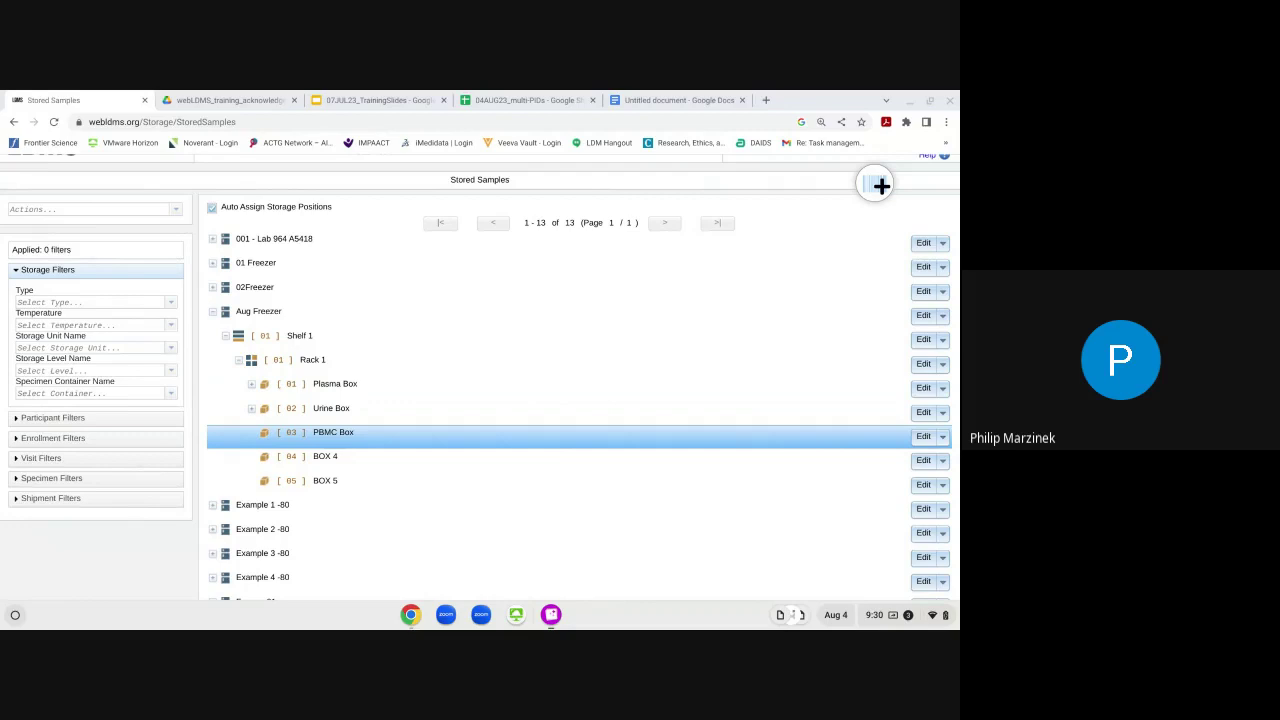
click(364, 438)
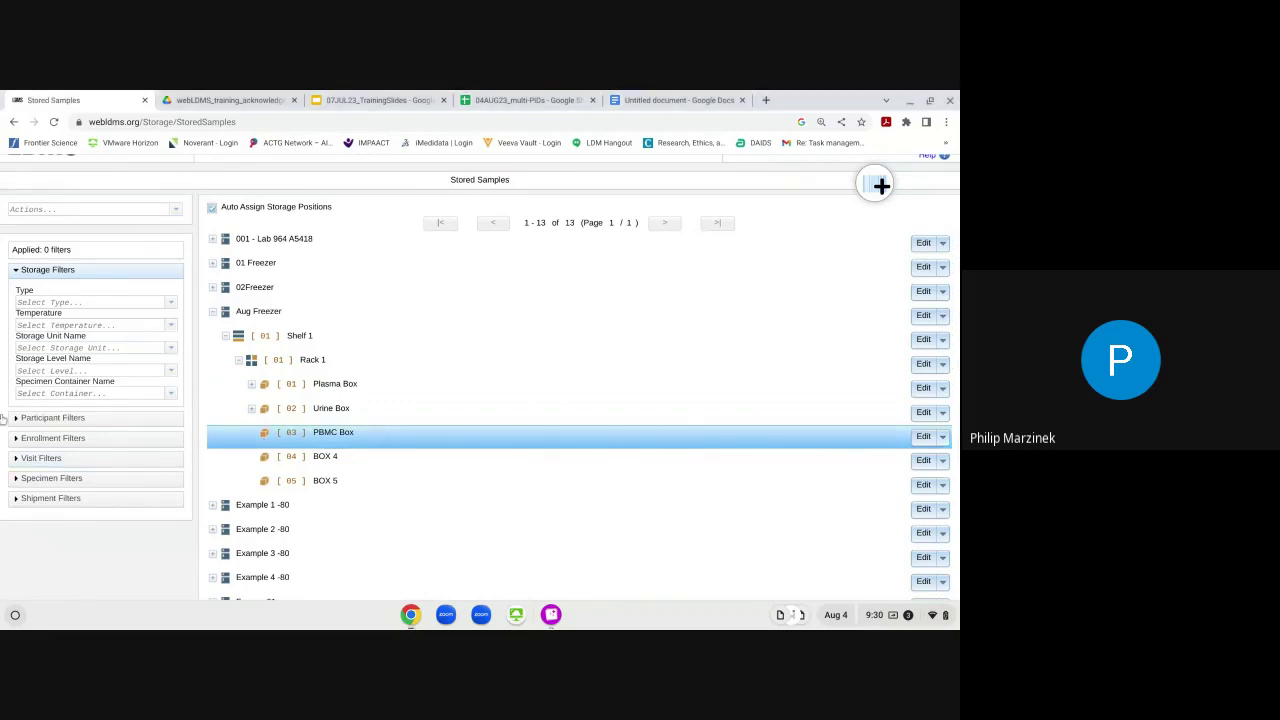
scroll(128, 420, down, 1)
mouse_move(252, 427)
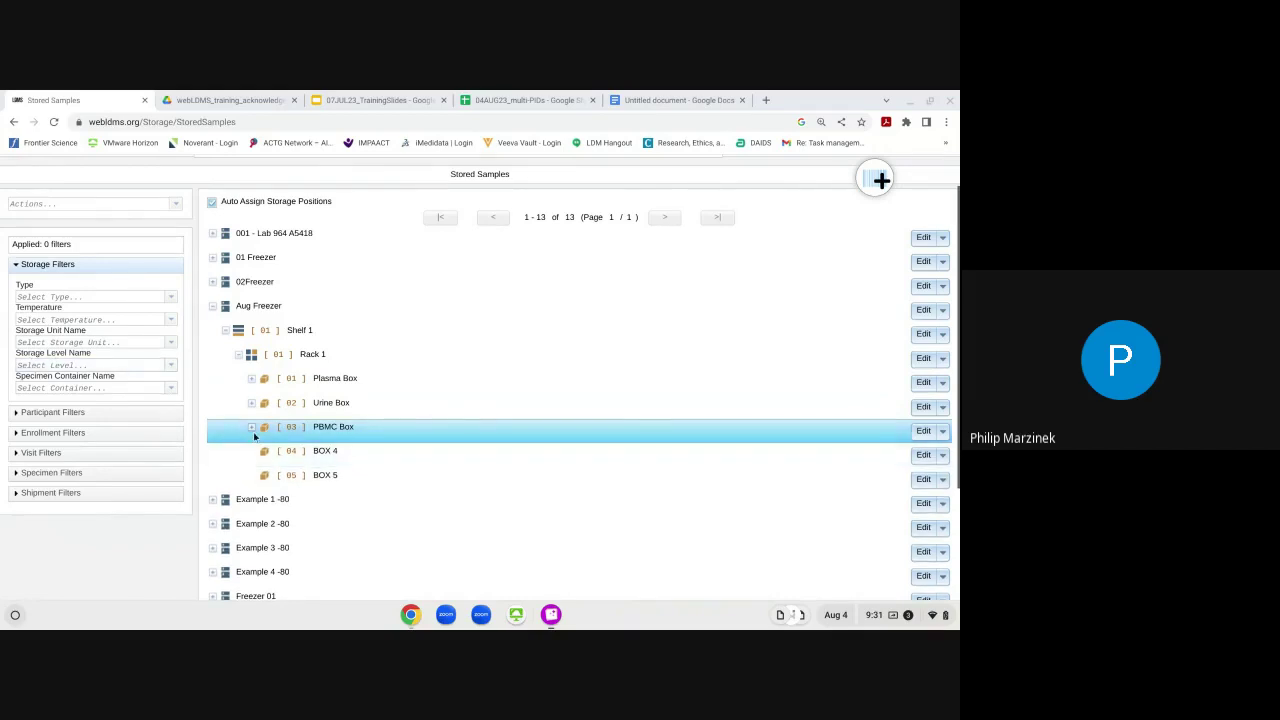
Expand PBMC Box to check its specimens at A,1–A,3, then untick Auto Assign Storage Positions
click(252, 428)
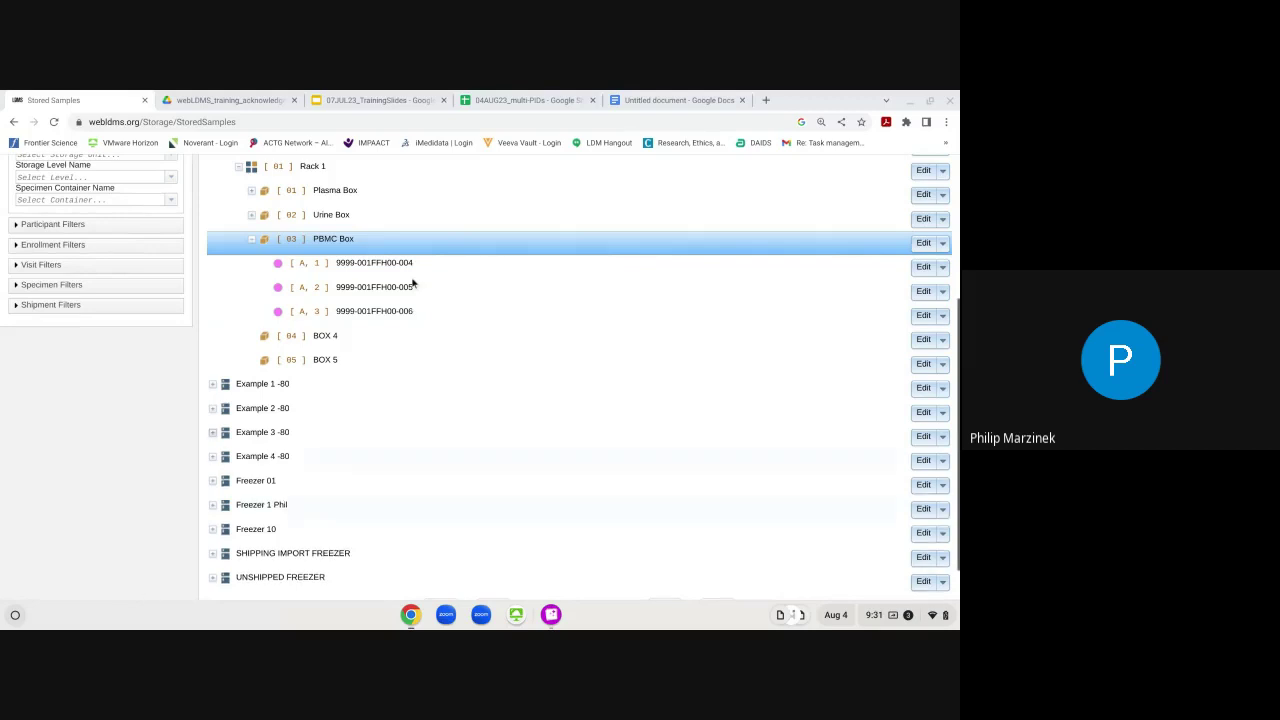
scroll(260, 259, up, 3)
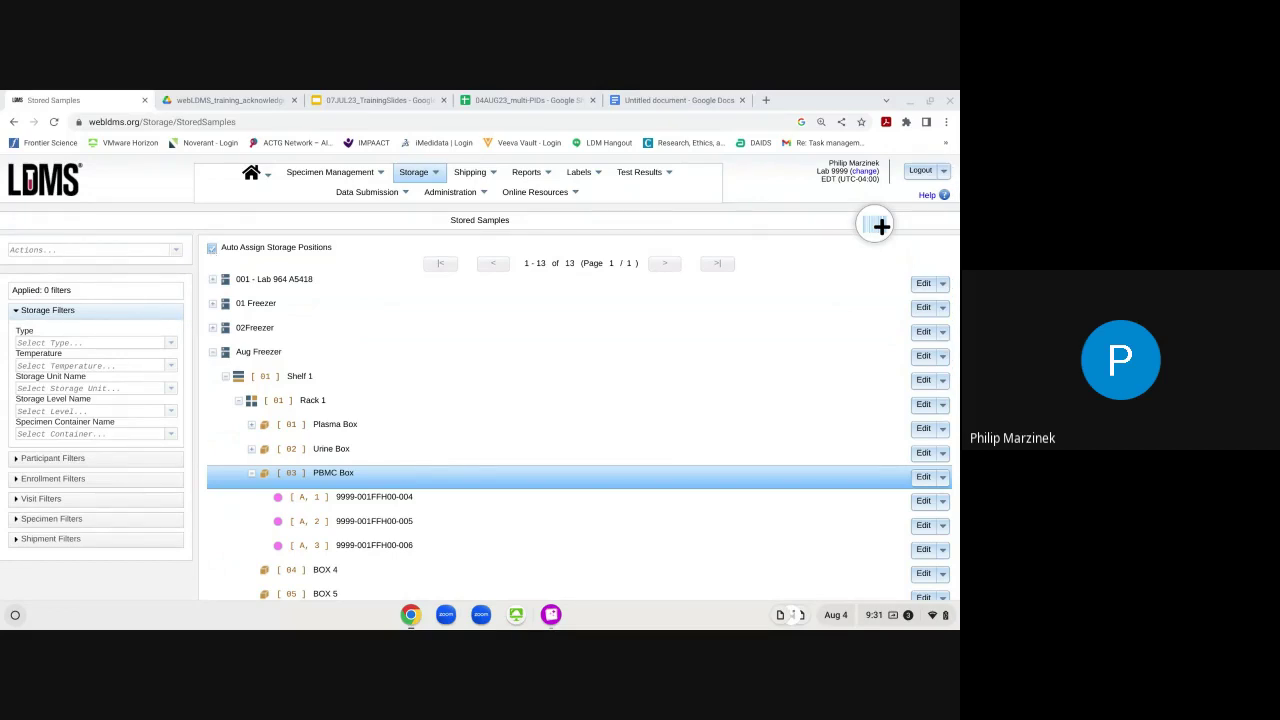
click(212, 247)
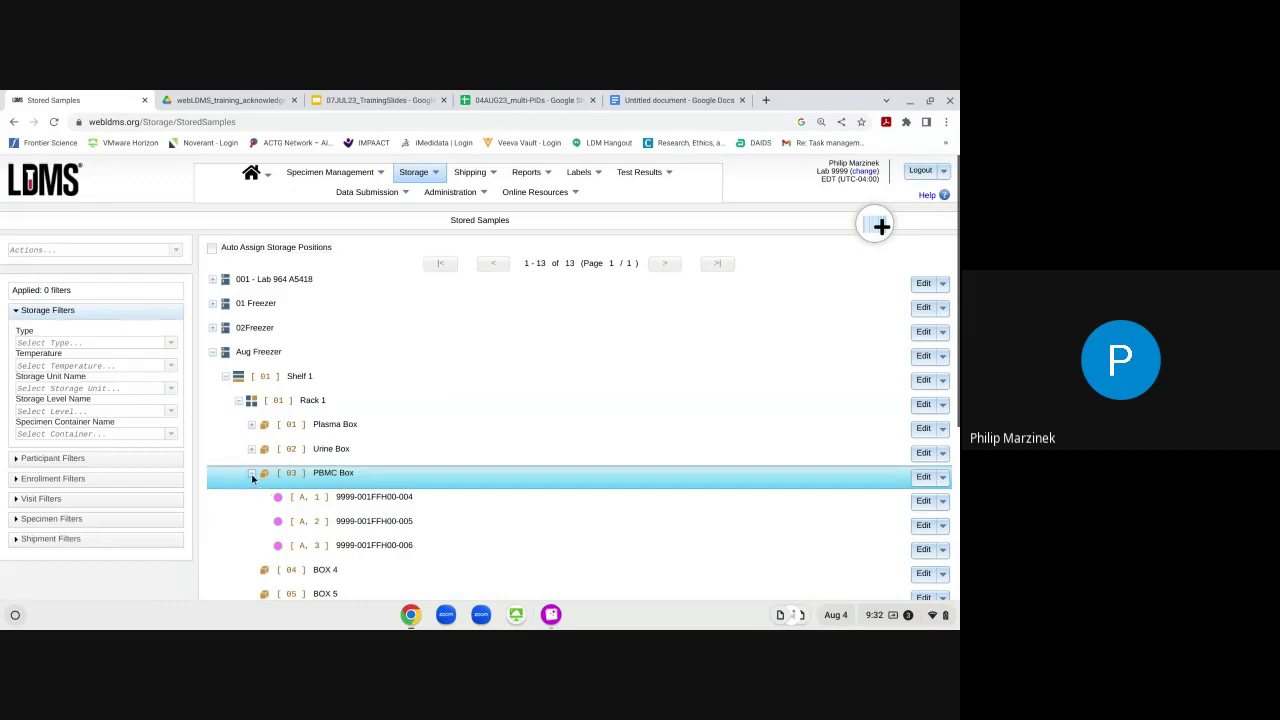
Start moving specimen 9999-001FFH00-001 out of Plasma Box position A,1
click(252, 476)
click(251, 426)
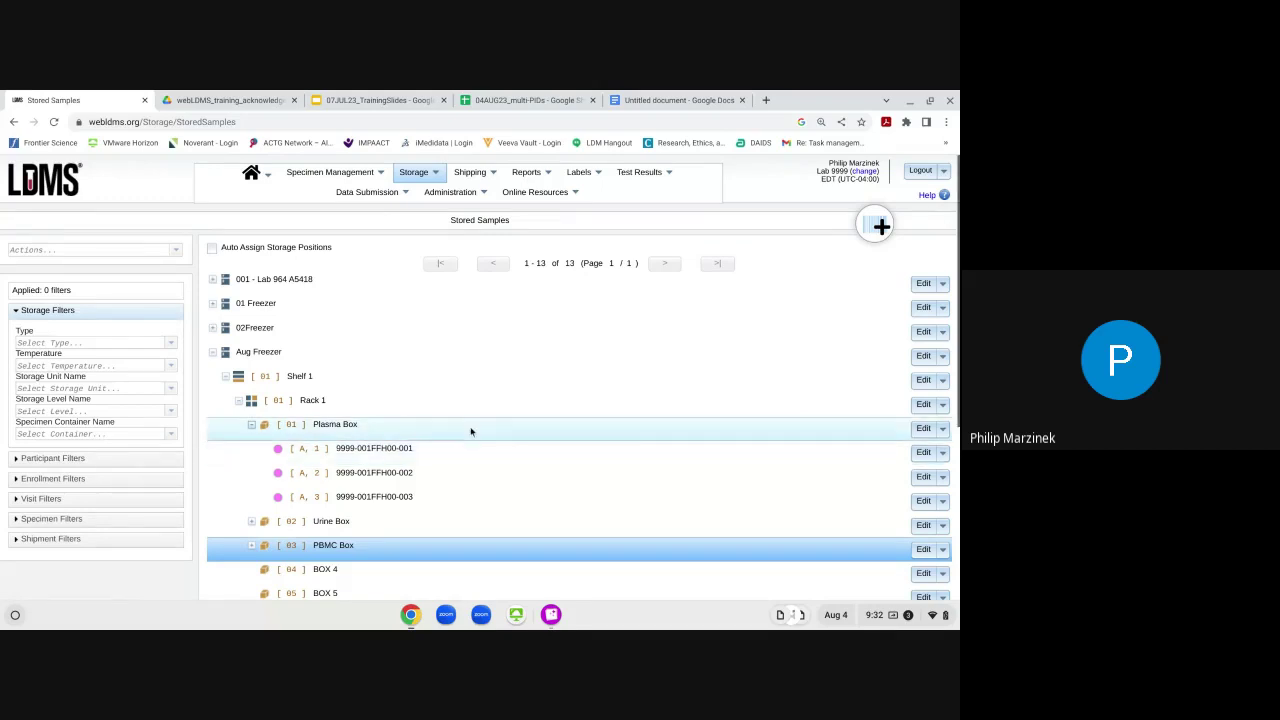
scroll(471, 430, down, 1)
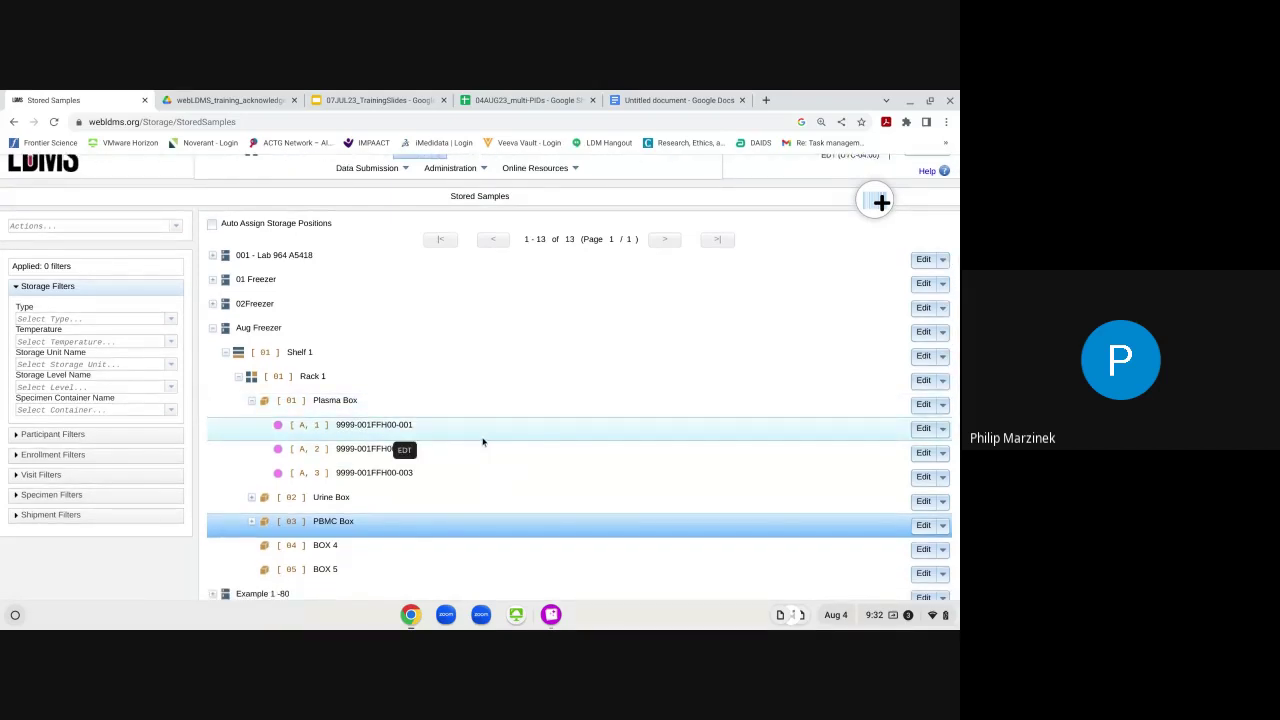
click(942, 428)
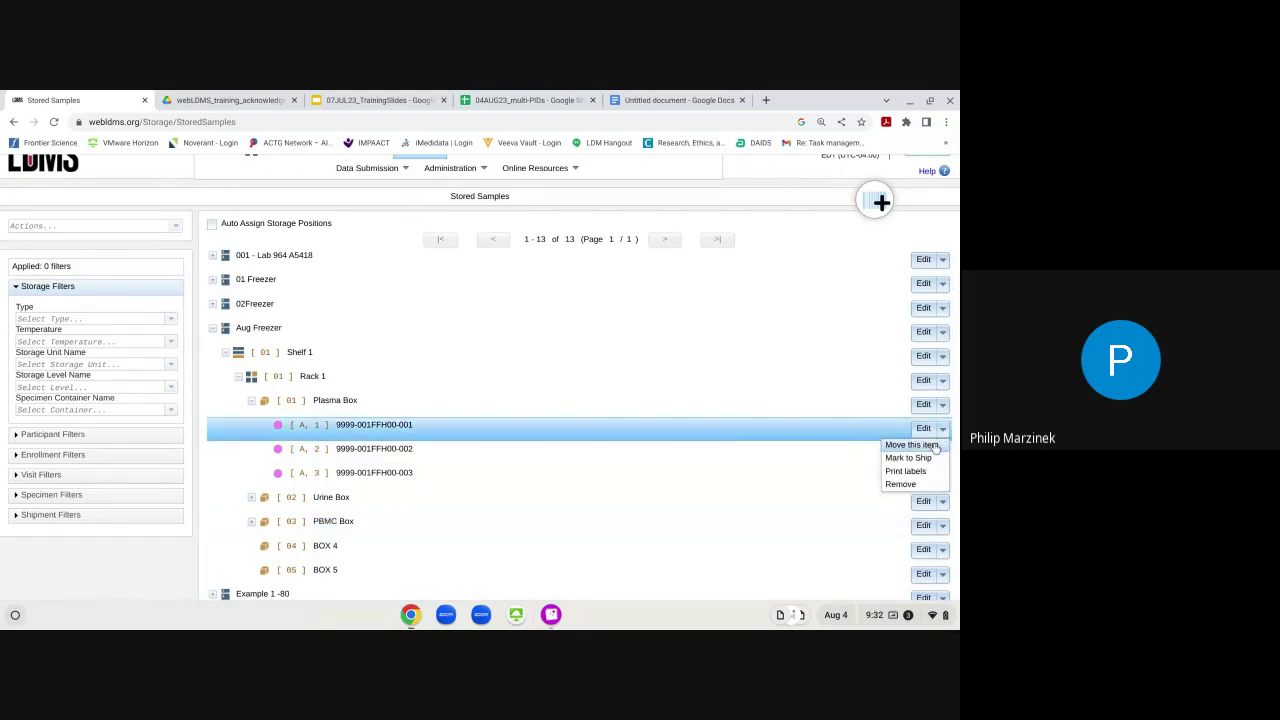
click(910, 445)
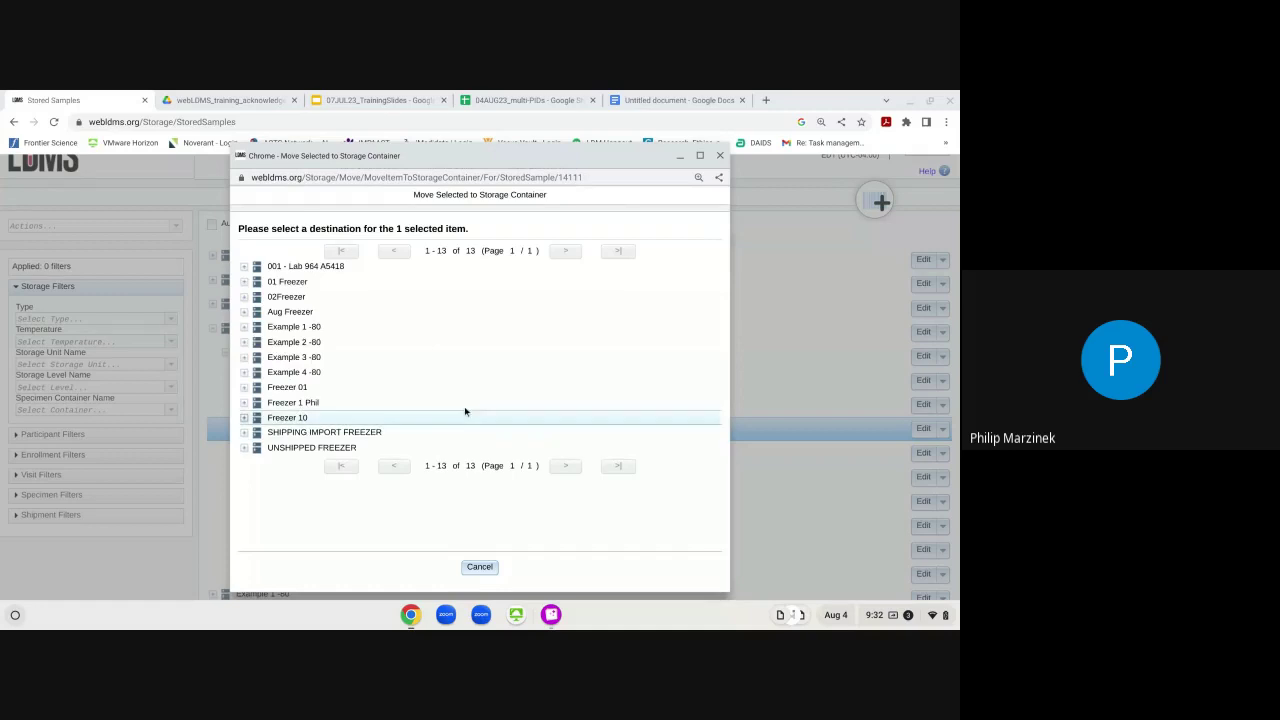
Place it at A,1 of BOX 4 in Aug Freezer's Shelf 1, Rack 1
click(245, 313)
click(257, 328)
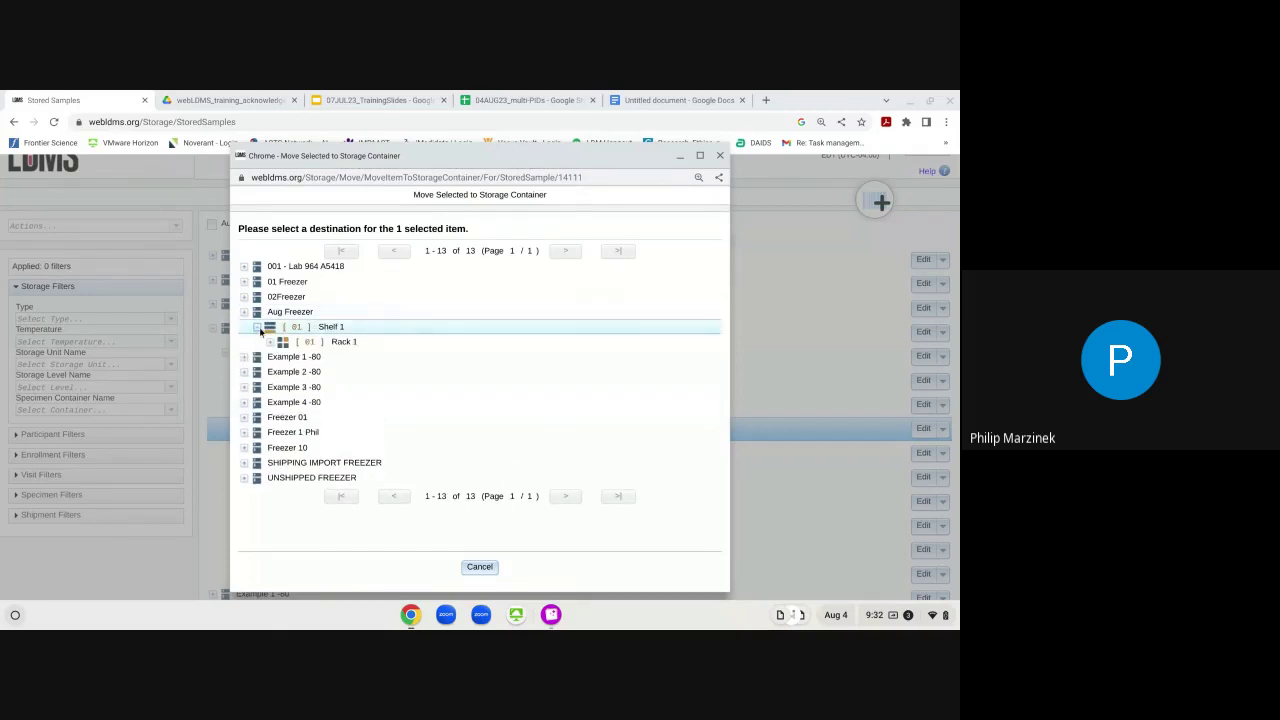
click(270, 342)
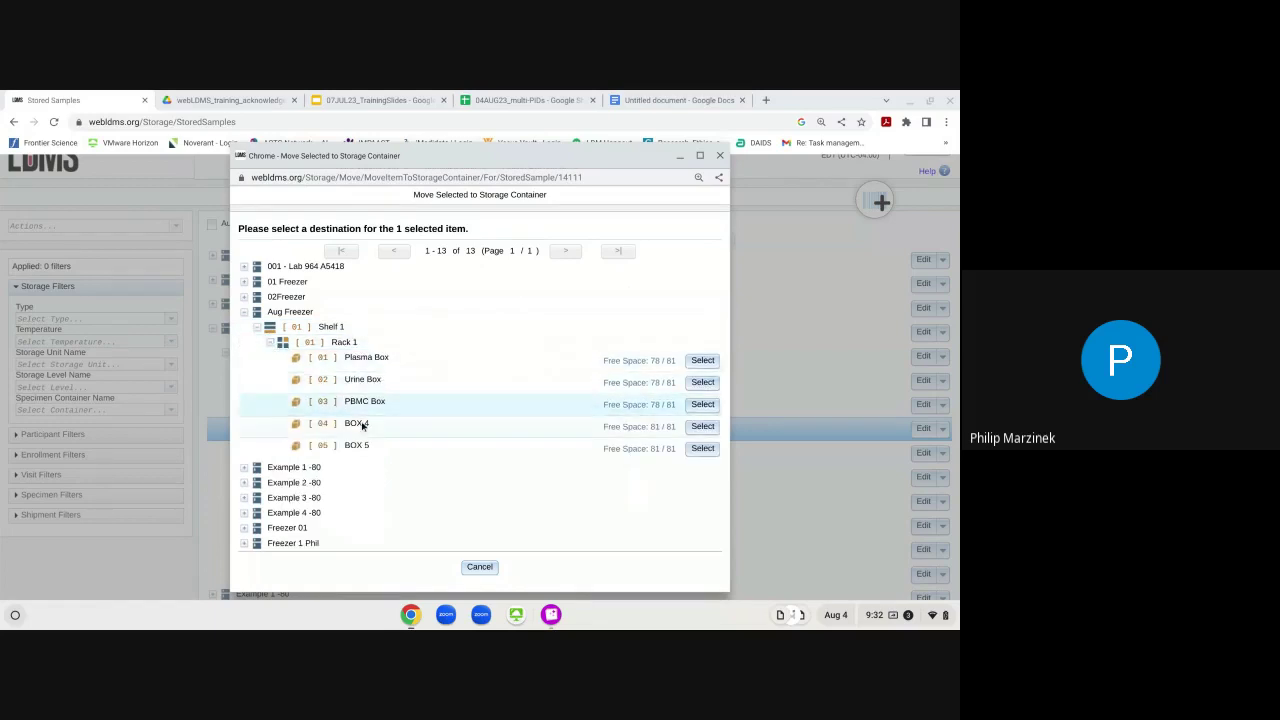
click(705, 430)
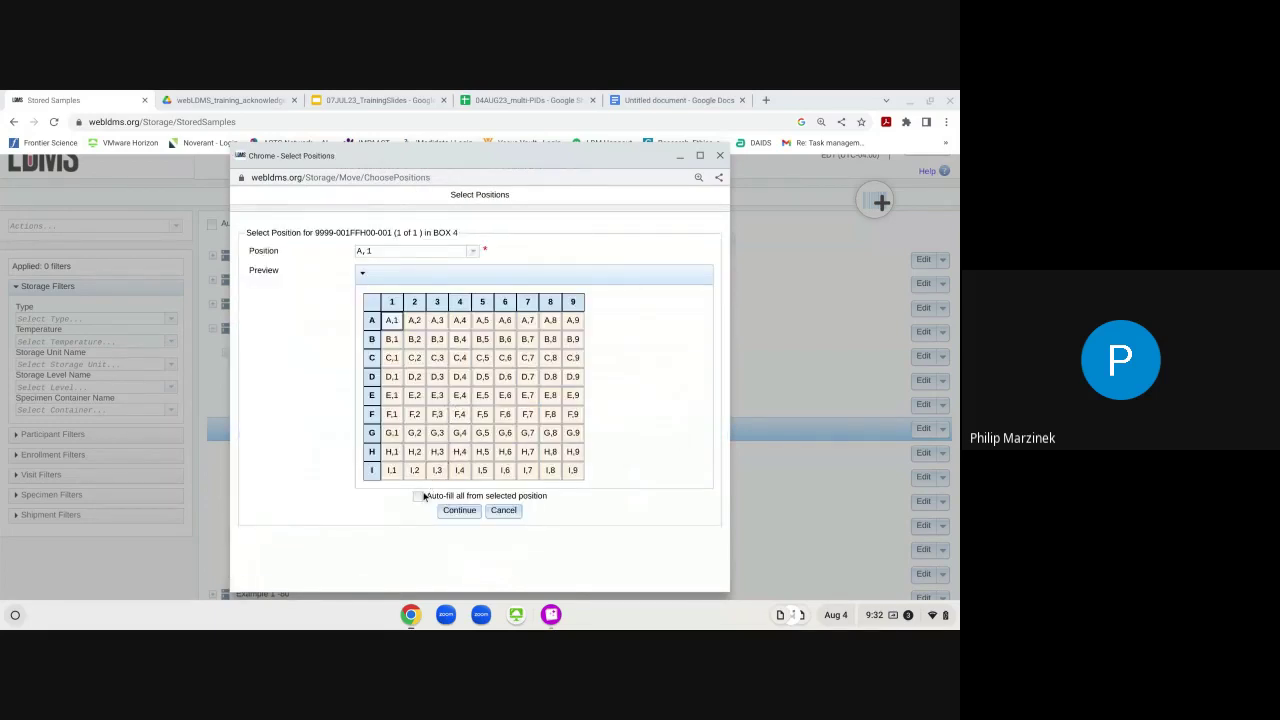
click(461, 510)
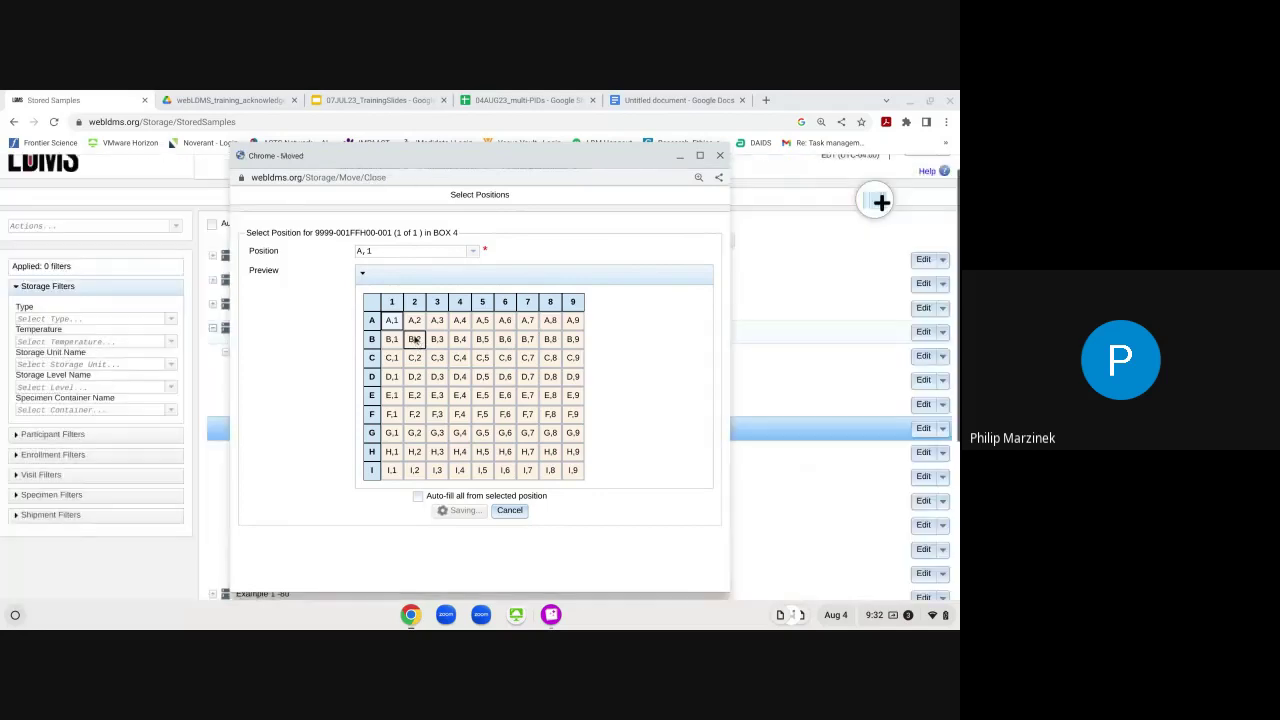
Expand BOX 4 to confirm the moved specimen, then select Plasma Box
scroll(399, 378, down, 1)
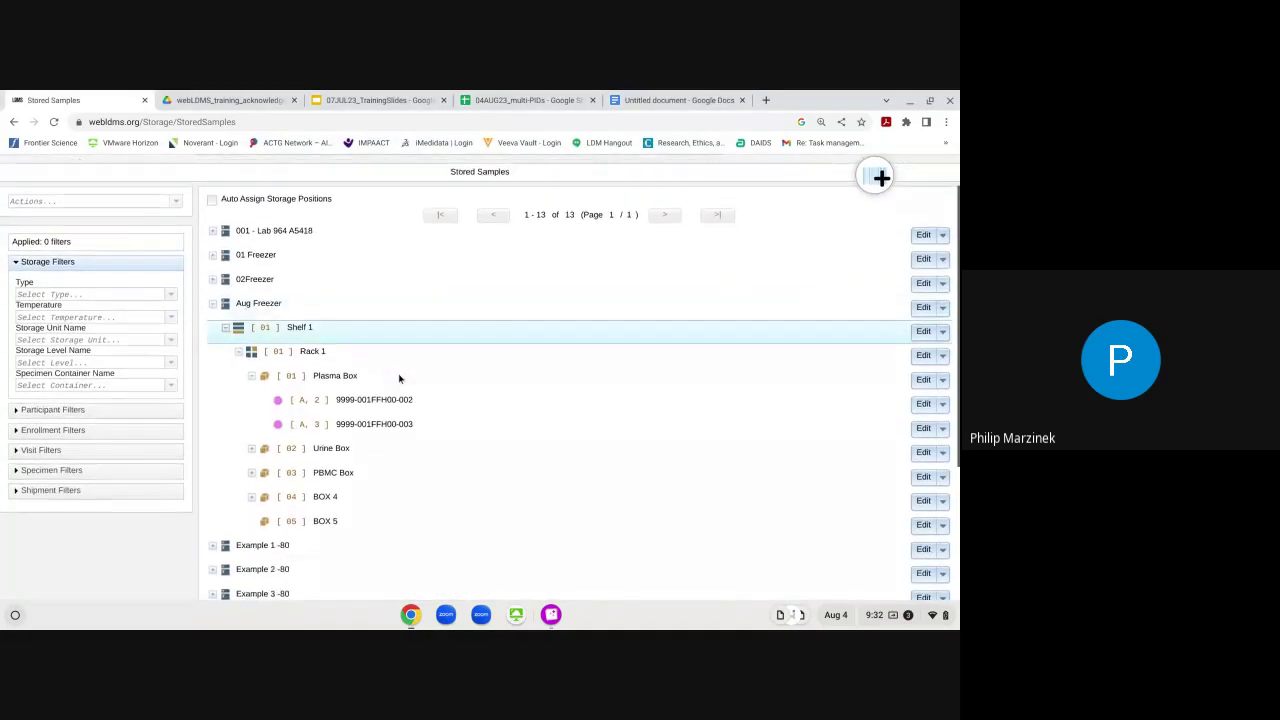
scroll(399, 378, down, 1)
click(251, 458)
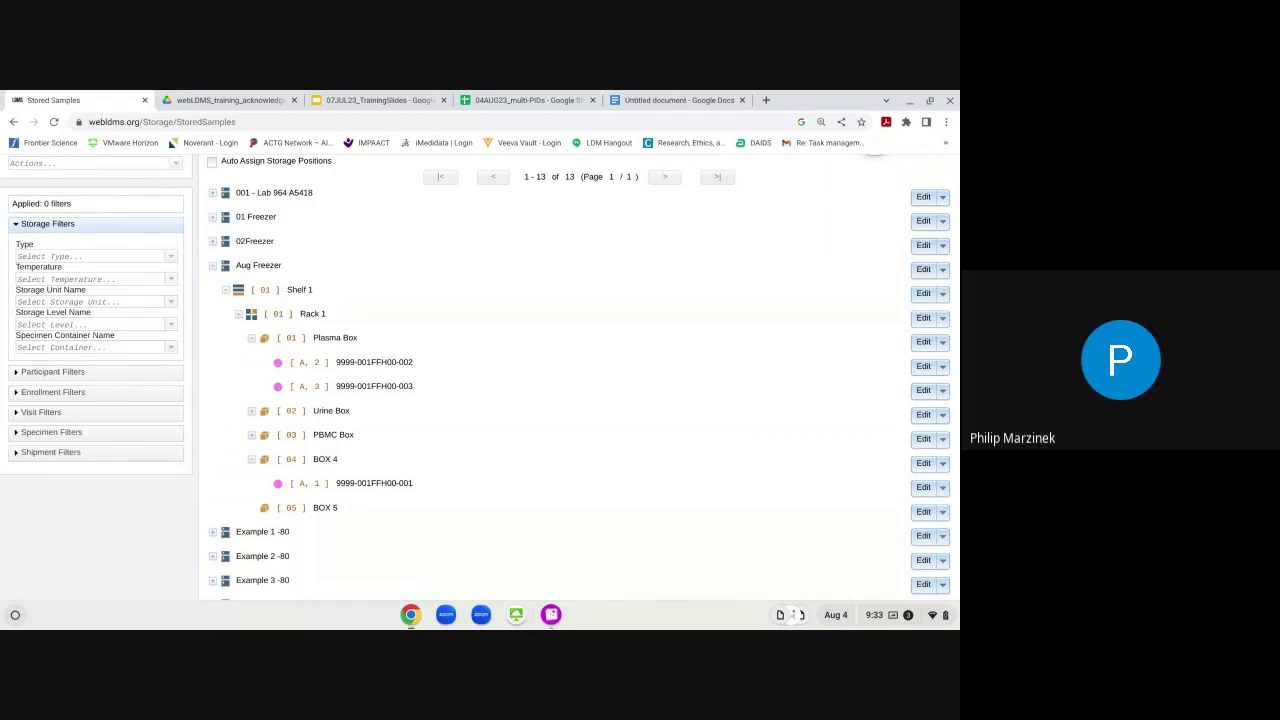
click(341, 340)
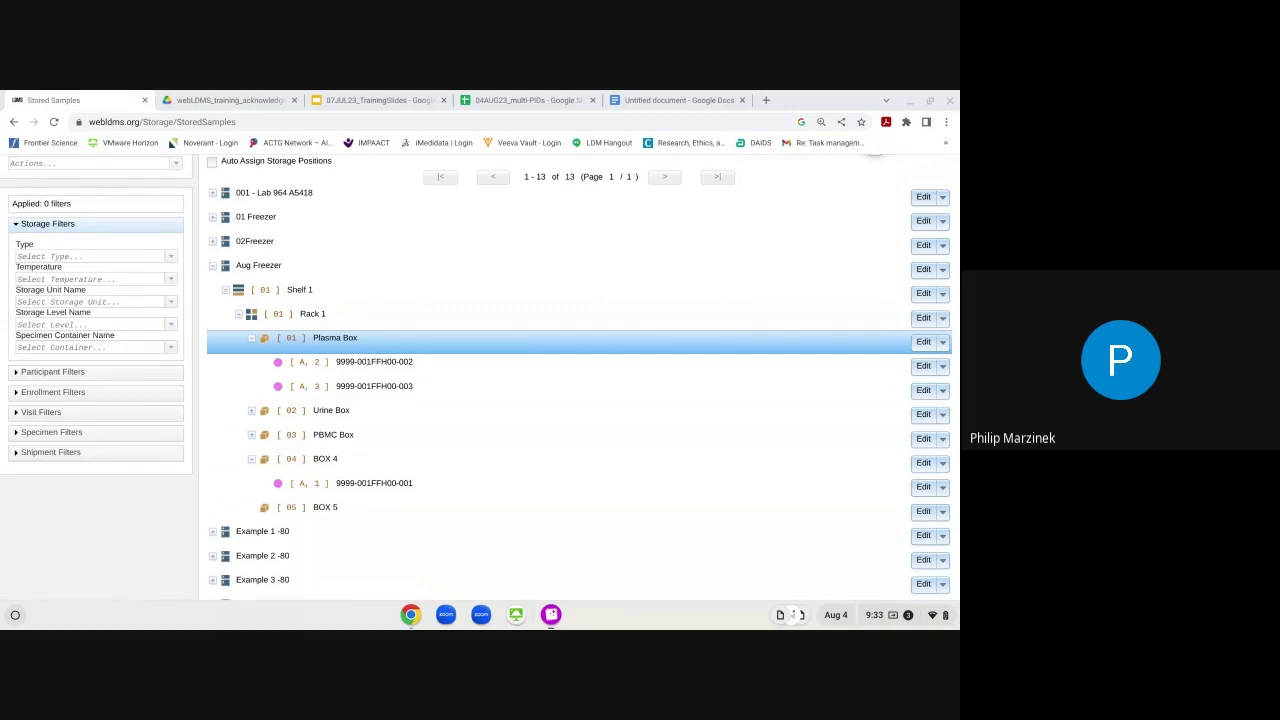
Return specimen 9999-001FFH00-001 to position A,1 in Plasma Box, leaving BOX 4 empty
click(376, 346)
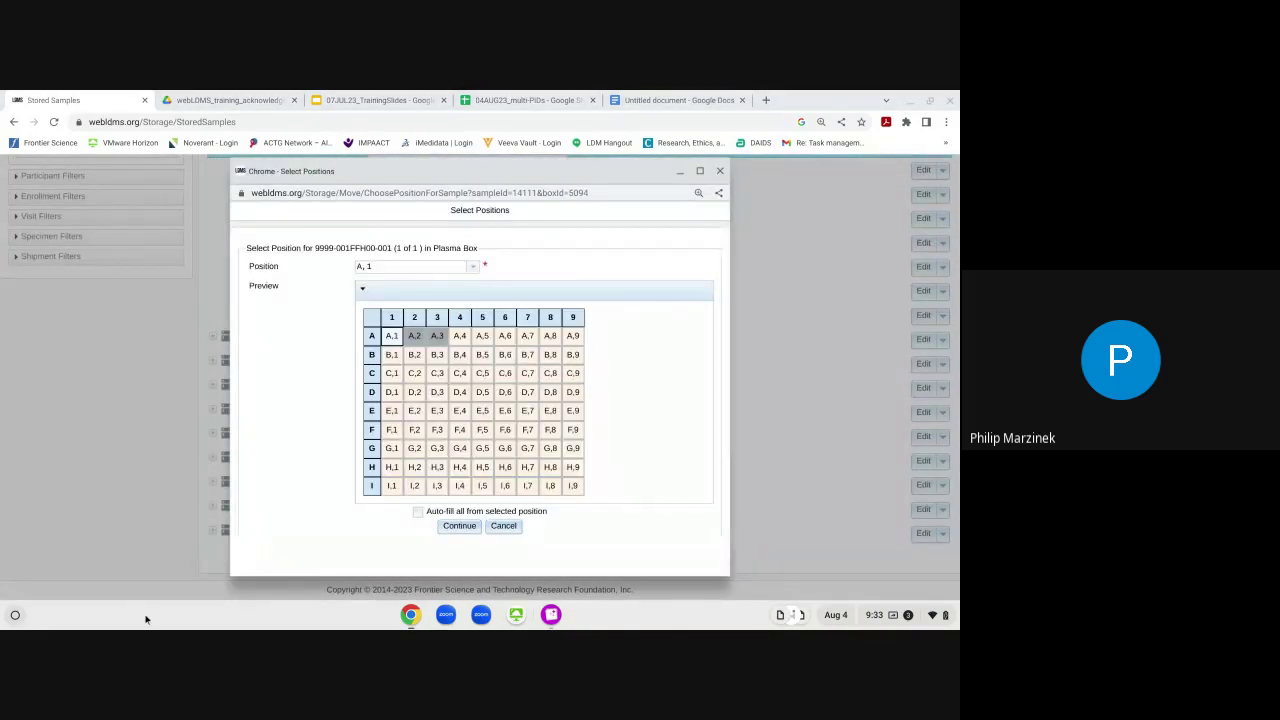
click(466, 532)
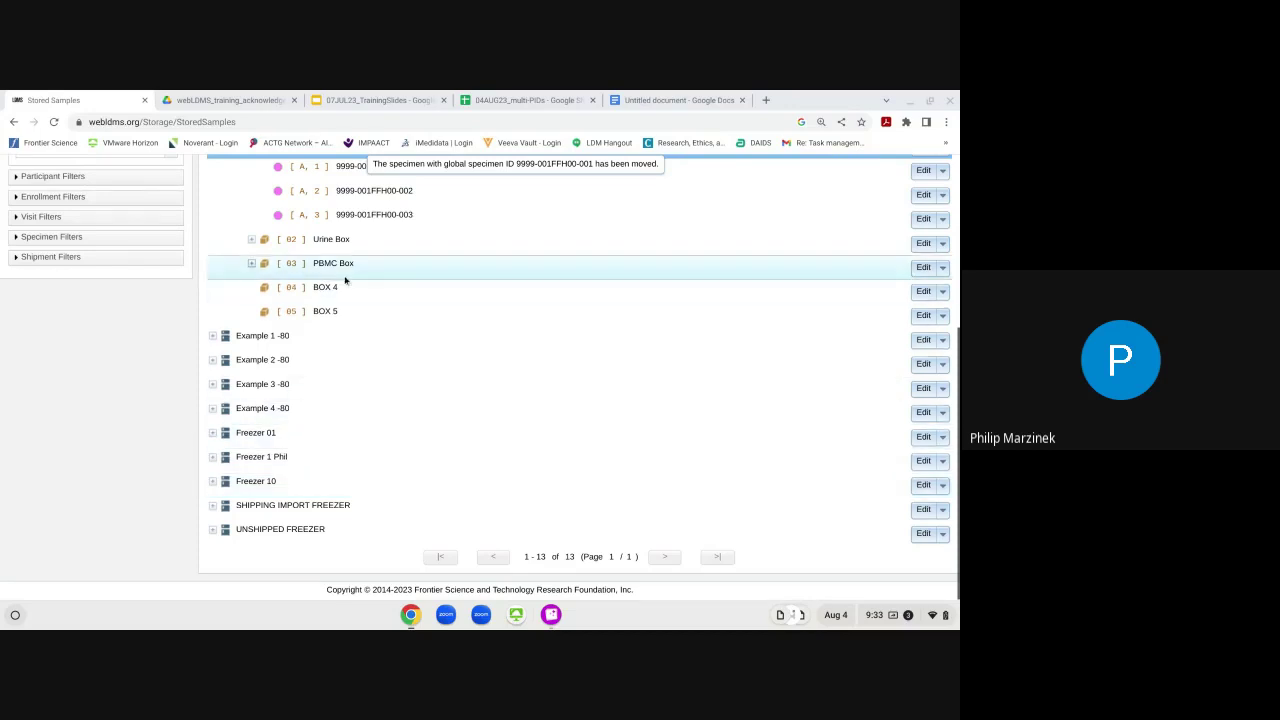
scroll(340, 288, up, 1)
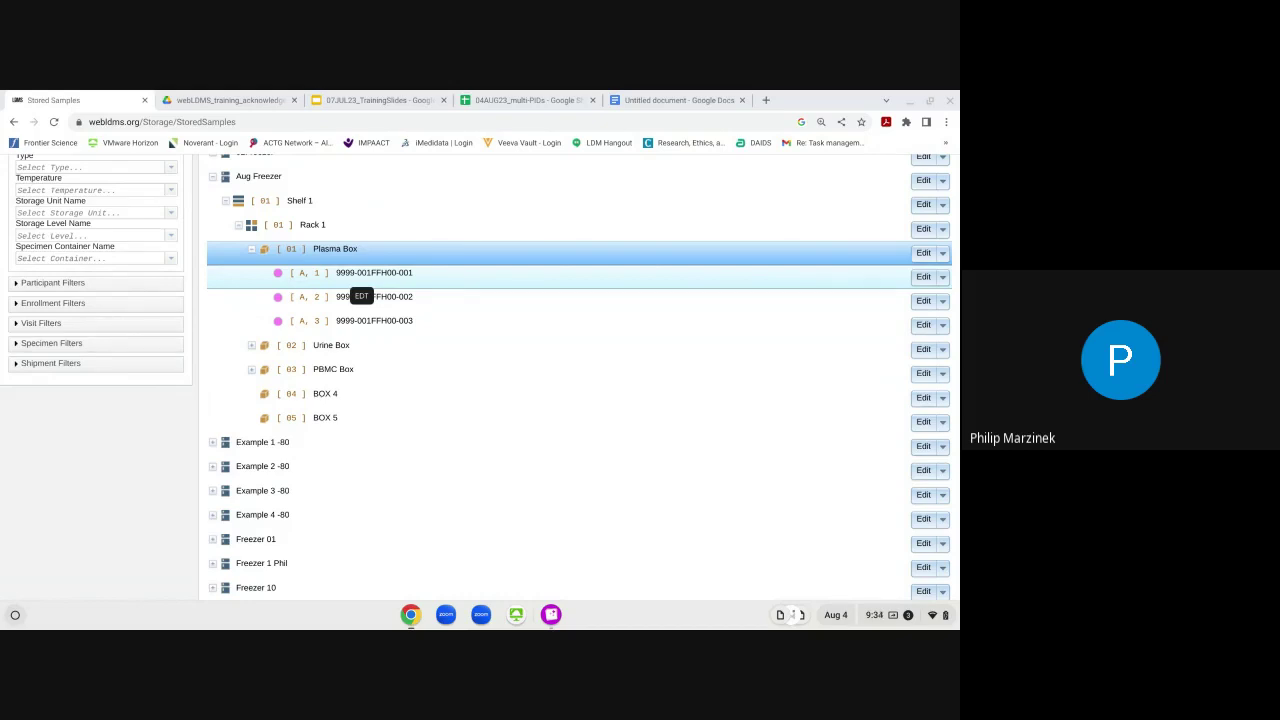
scroll(155, 320, up, 3)
scroll(155, 320, up, 1)
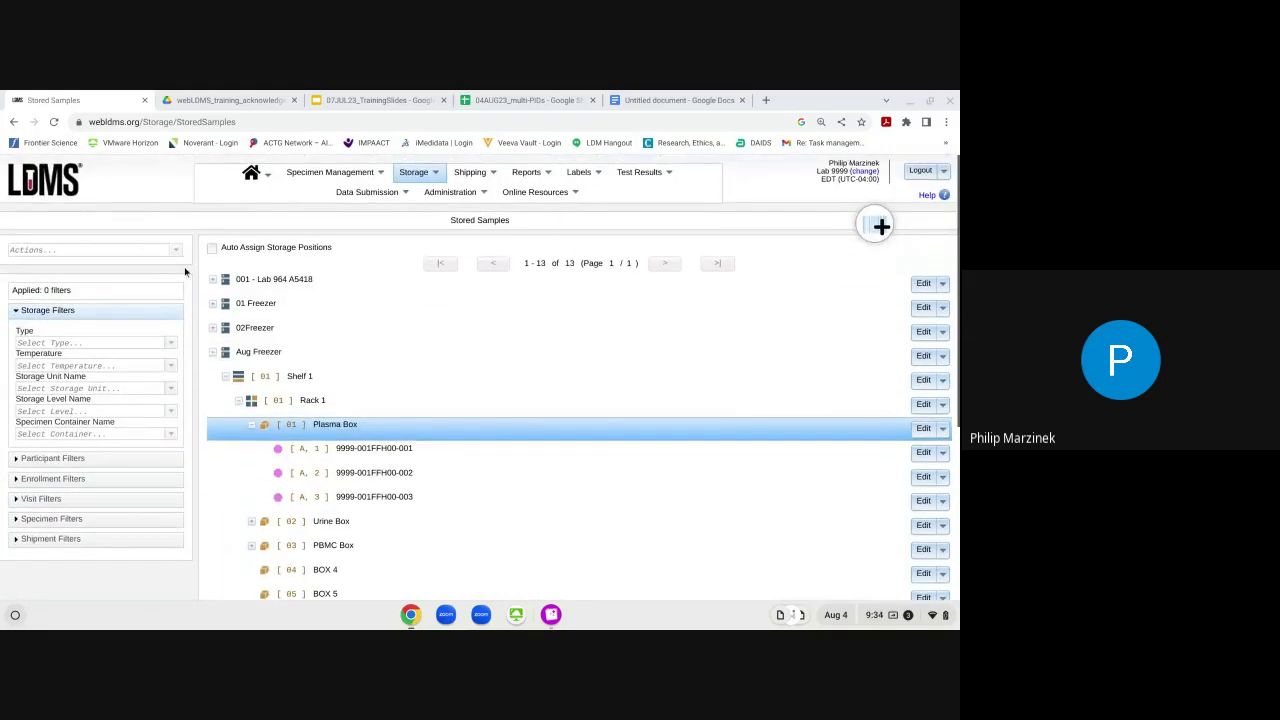
Start a storage move and select specimens 9999-001FFH00-001, -002 and -003 in Plasma Box
click(177, 250)
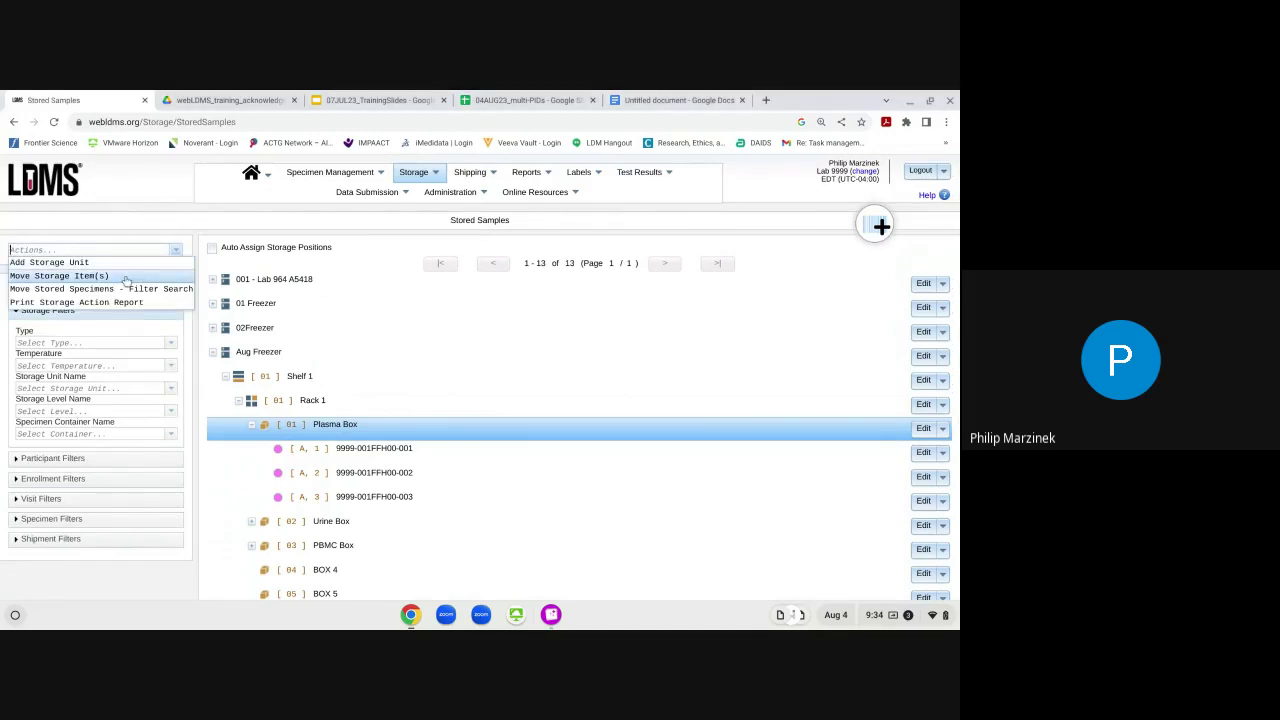
click(68, 275)
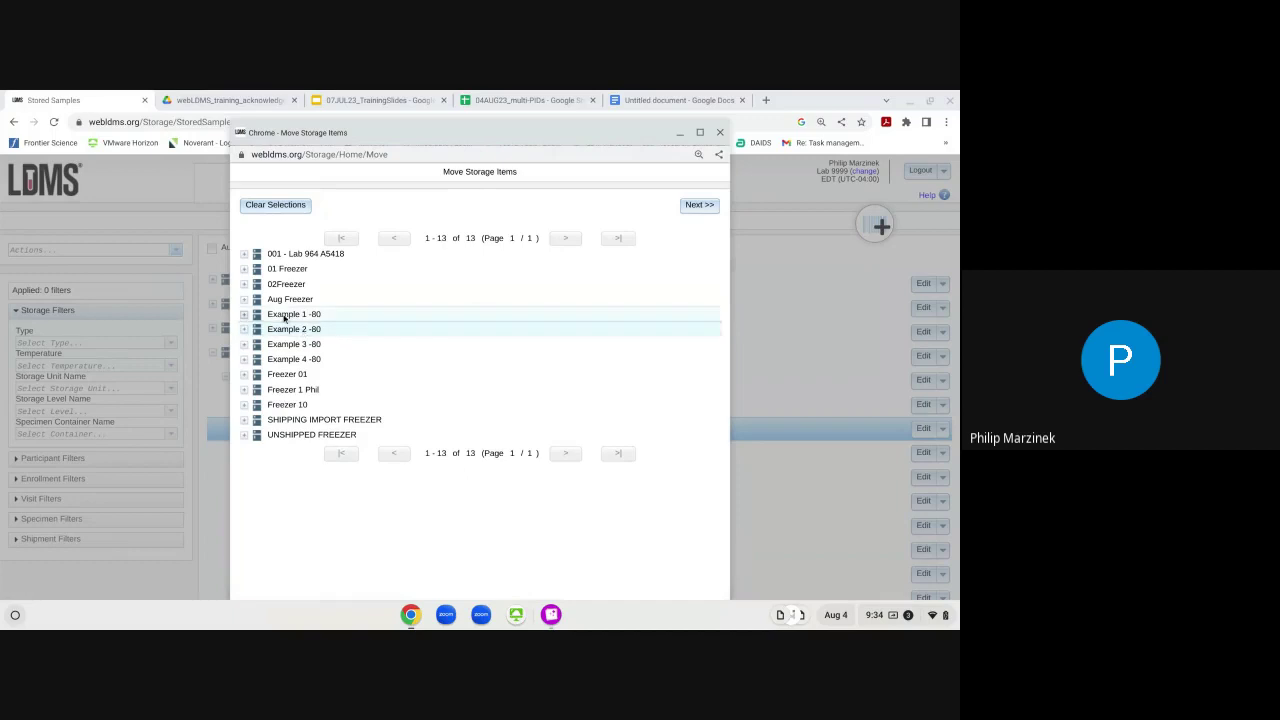
click(244, 301)
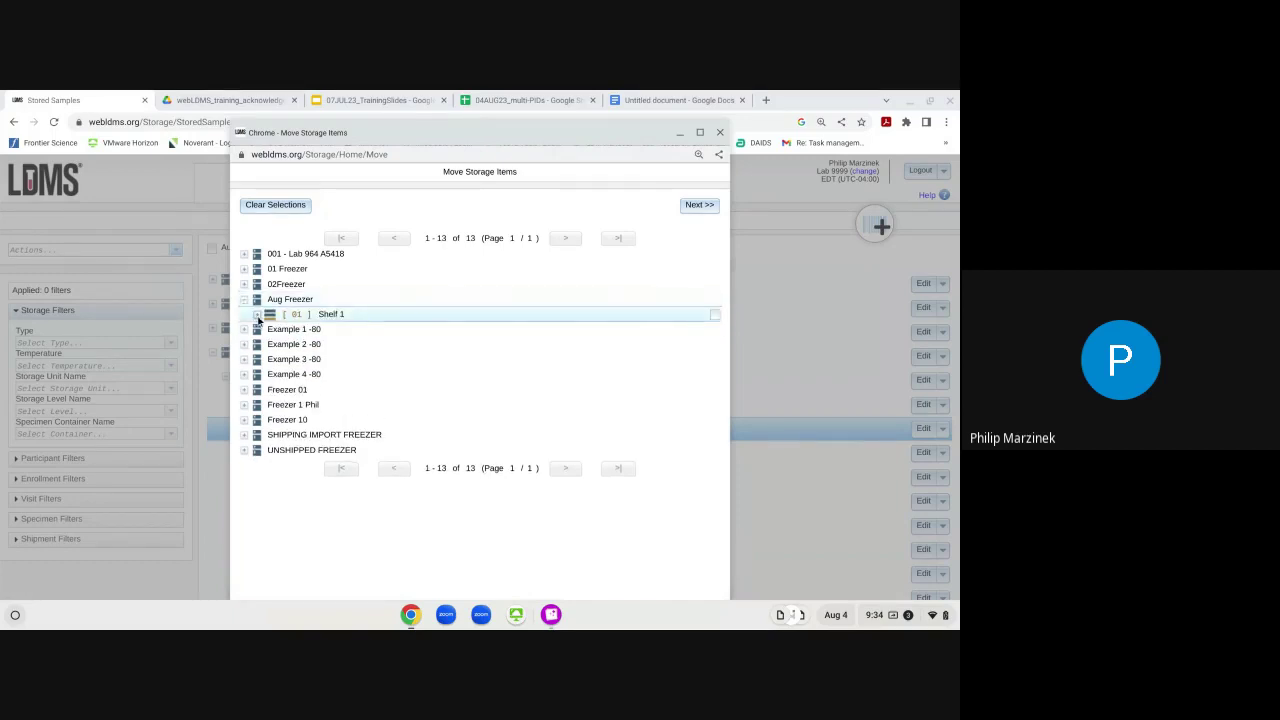
click(257, 315)
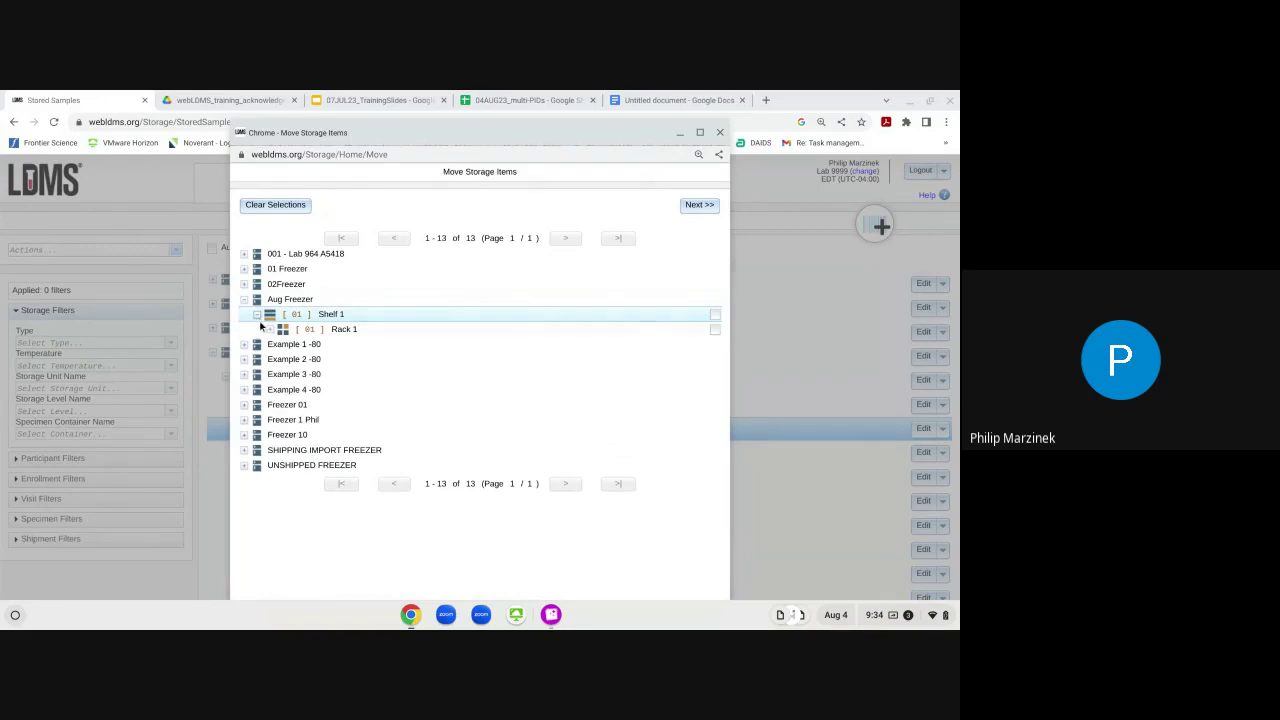
click(270, 330)
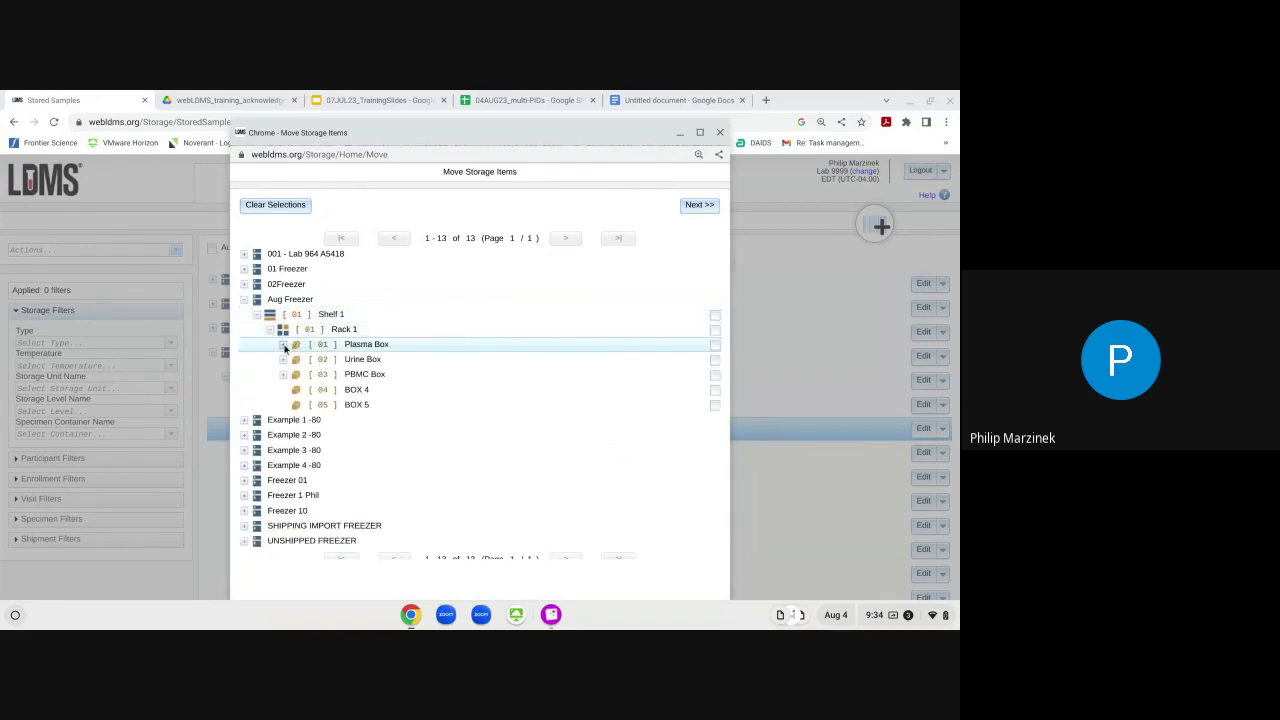
click(283, 344)
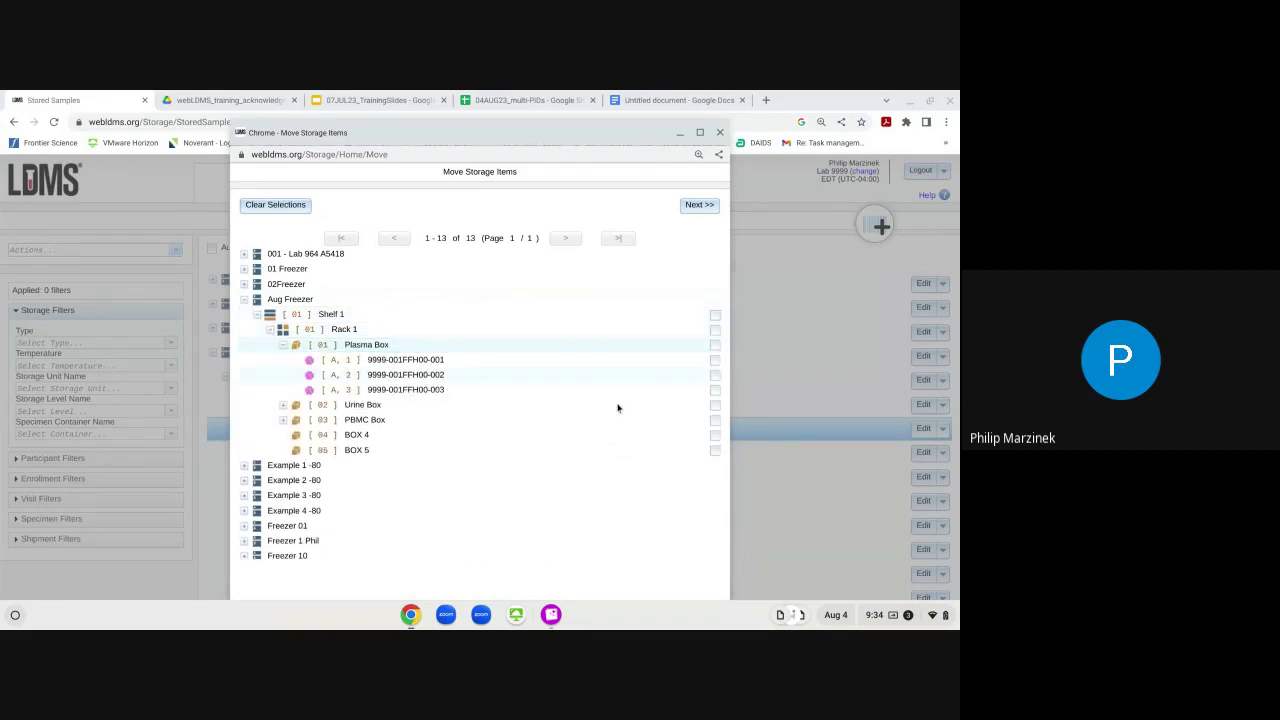
click(715, 361)
click(716, 375)
click(715, 389)
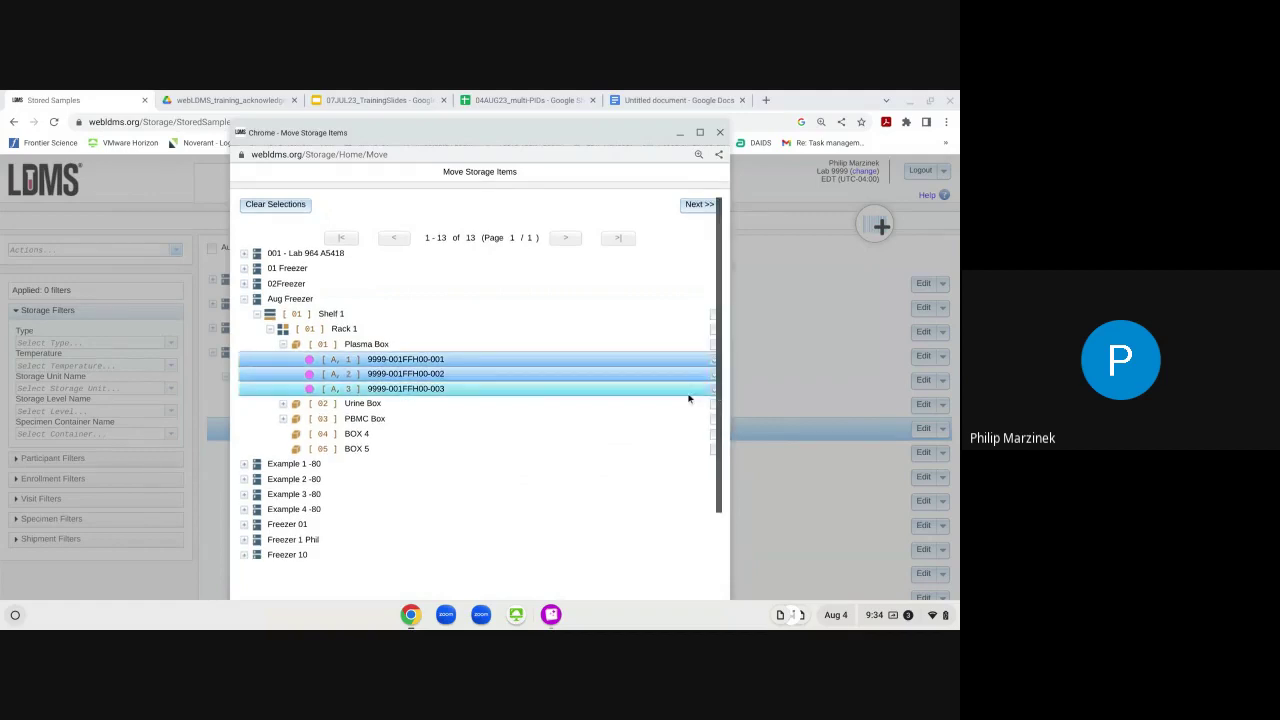
click(700, 205)
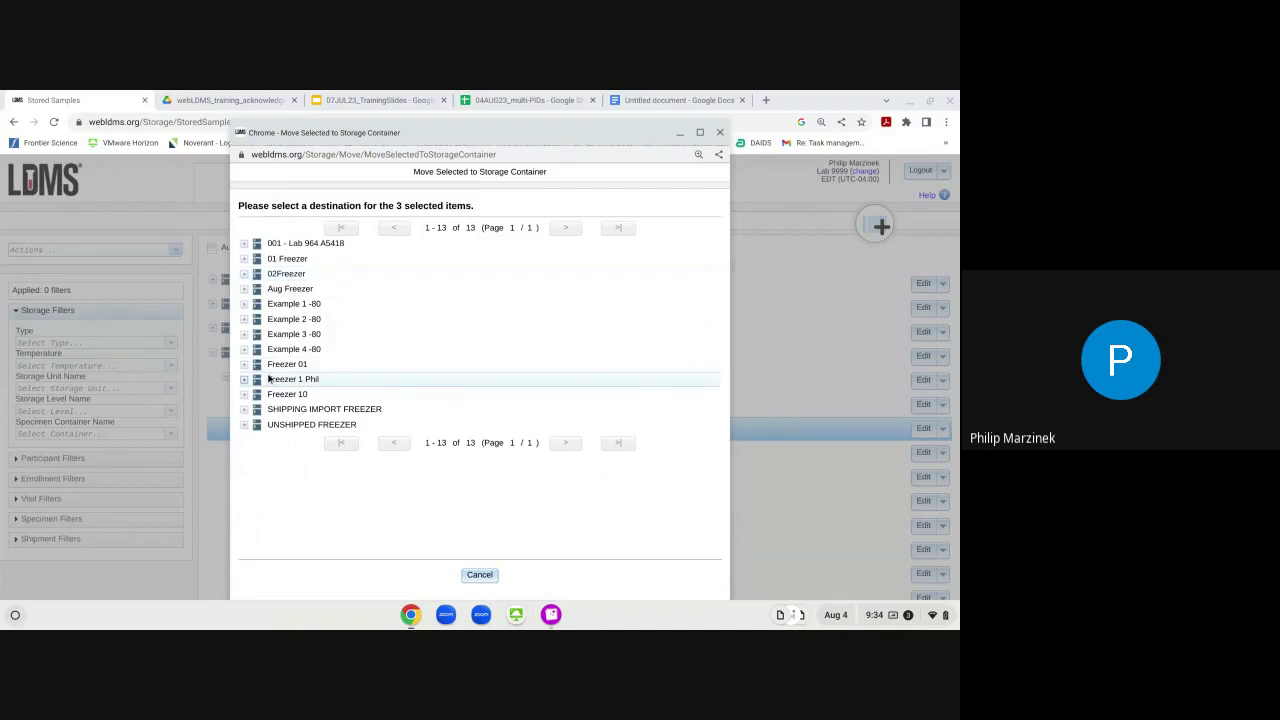
Place them in BOX 4 under Aug Freezer > Shelf 1 > Rack 1, auto-filled from A,1
click(244, 288)
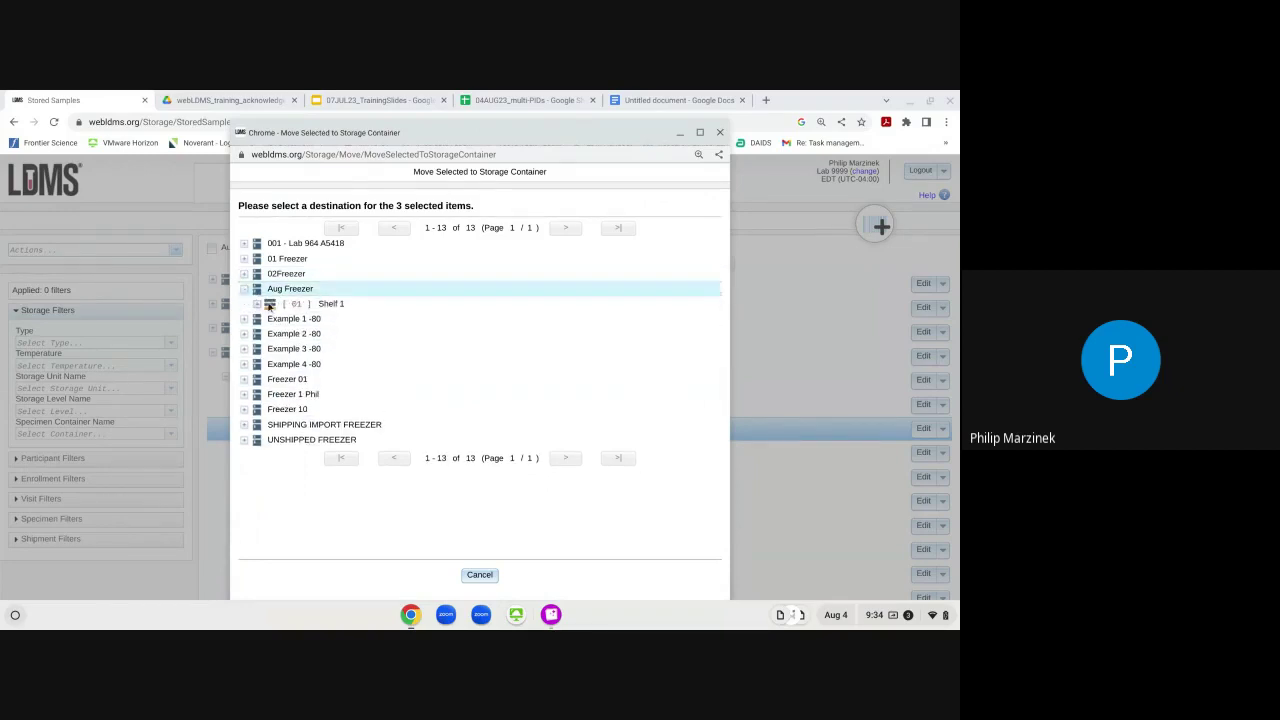
click(257, 304)
click(270, 318)
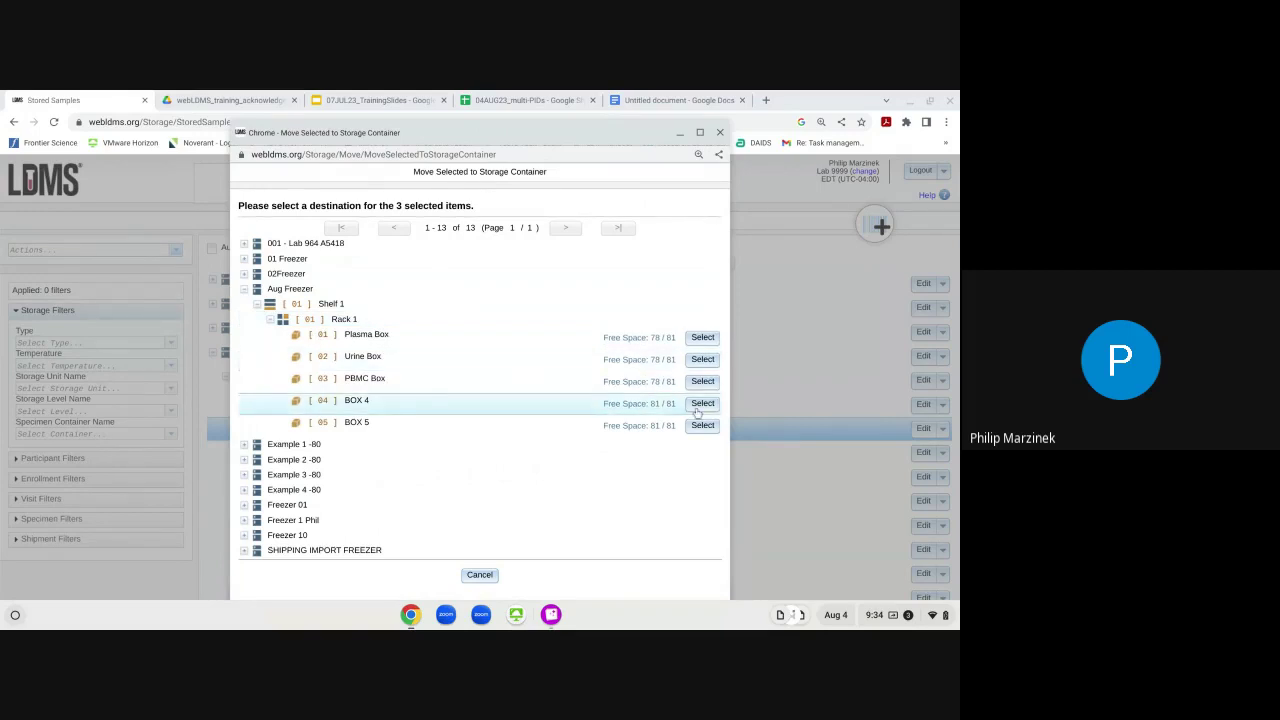
click(701, 405)
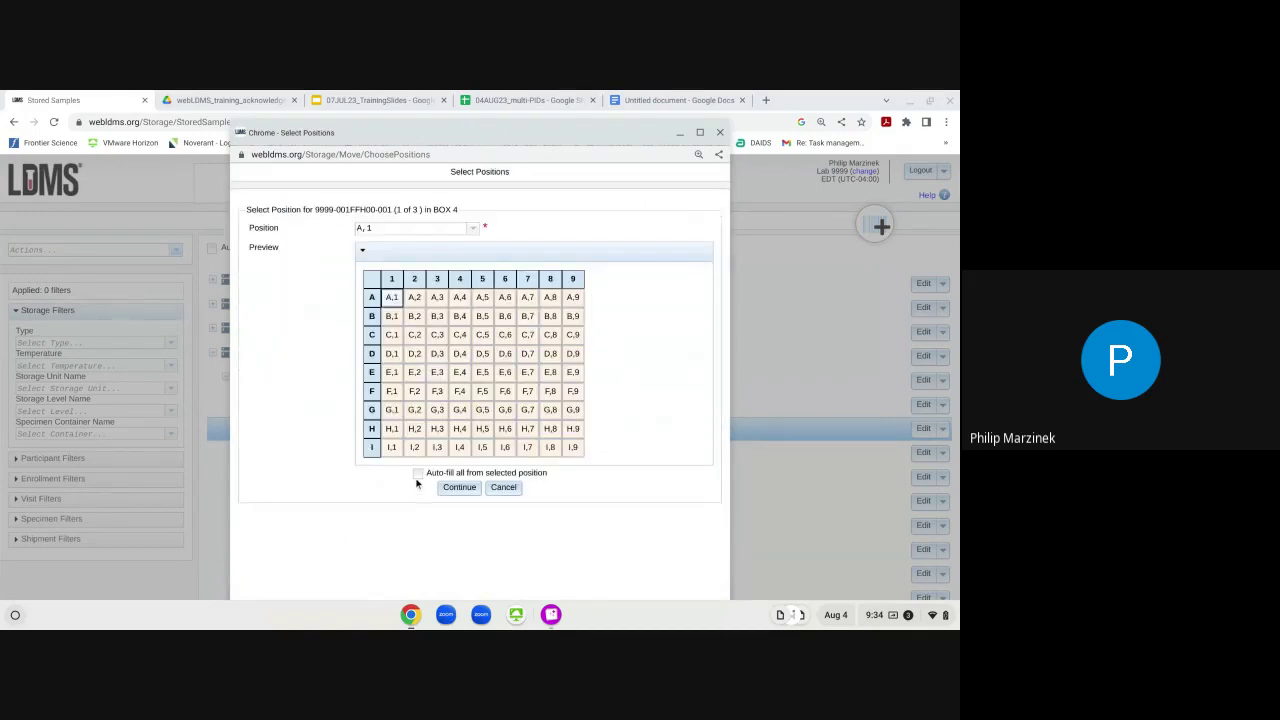
click(419, 474)
click(460, 488)
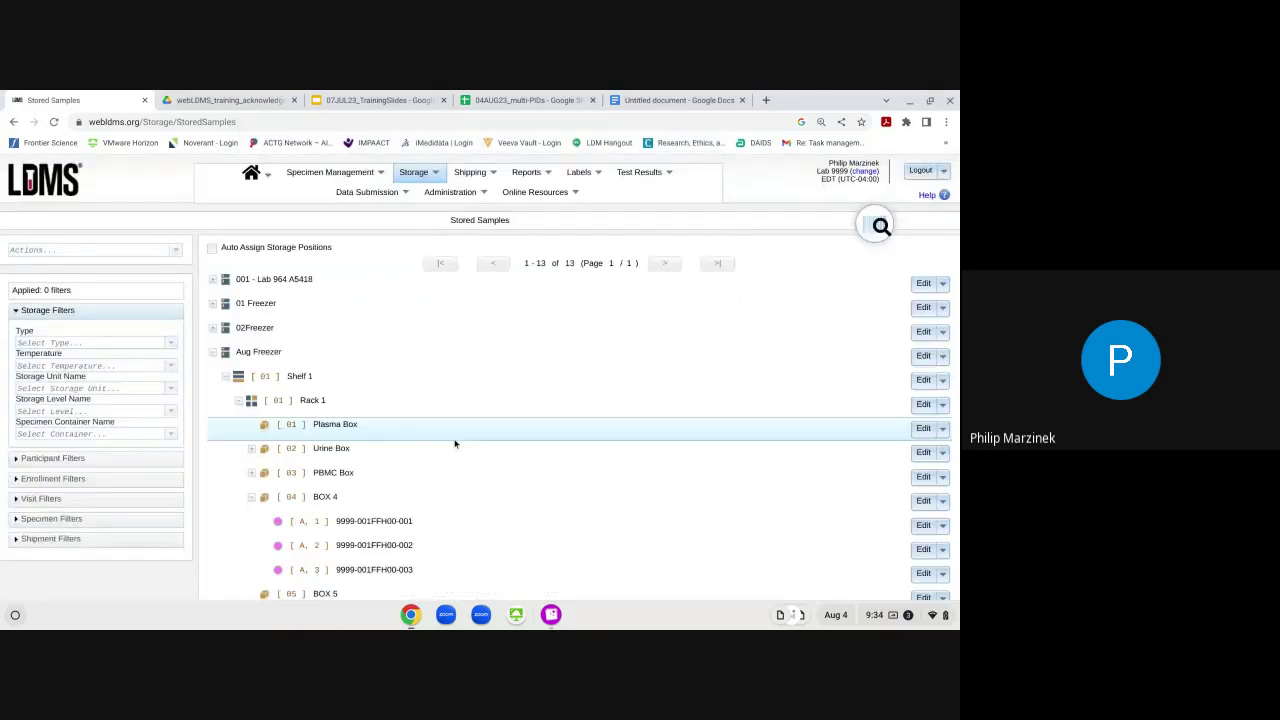
scroll(451, 443, down, 1)
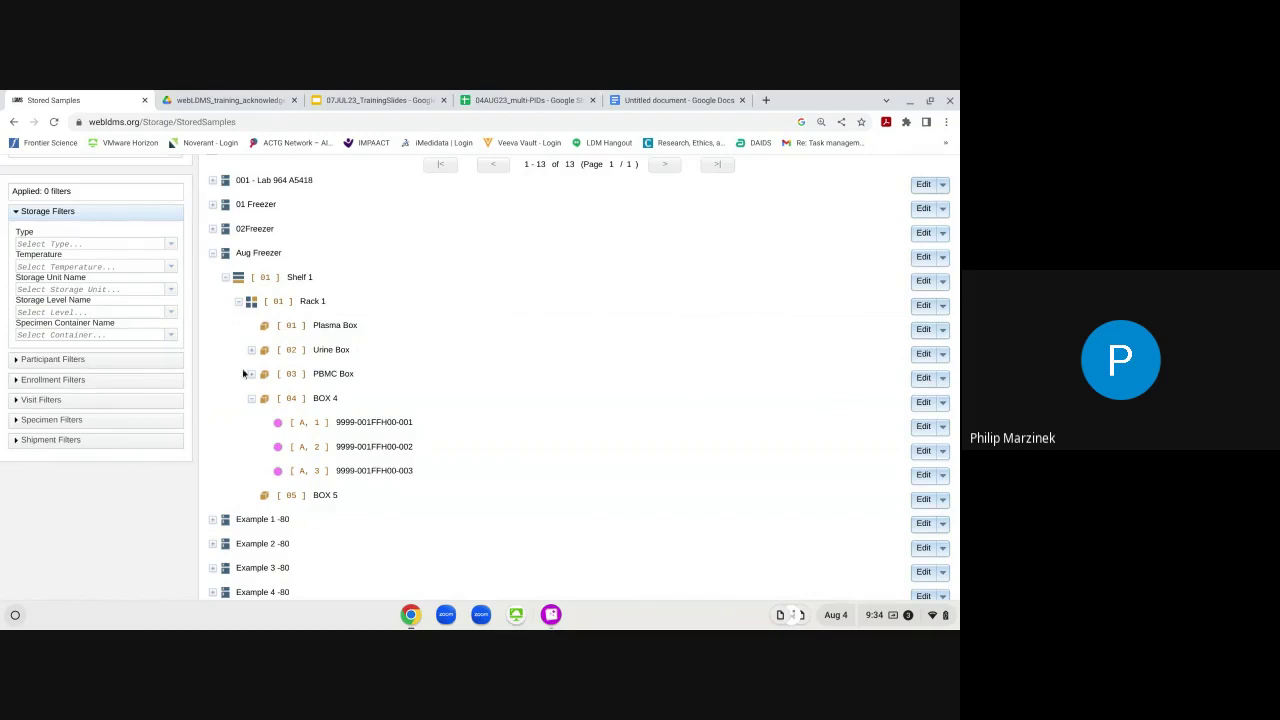
scroll(174, 251, up, 2)
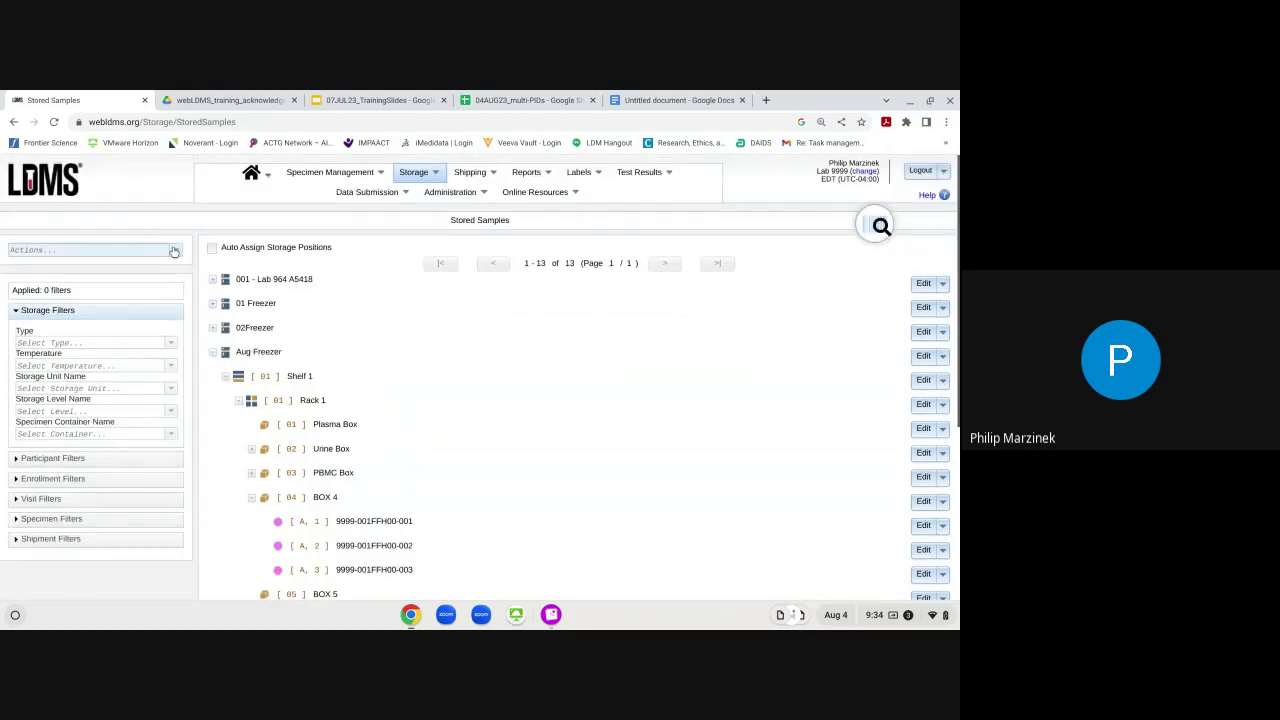
Find stored specimens via Filter Search and select 9999-001FFH00-001 through -003
click(174, 251)
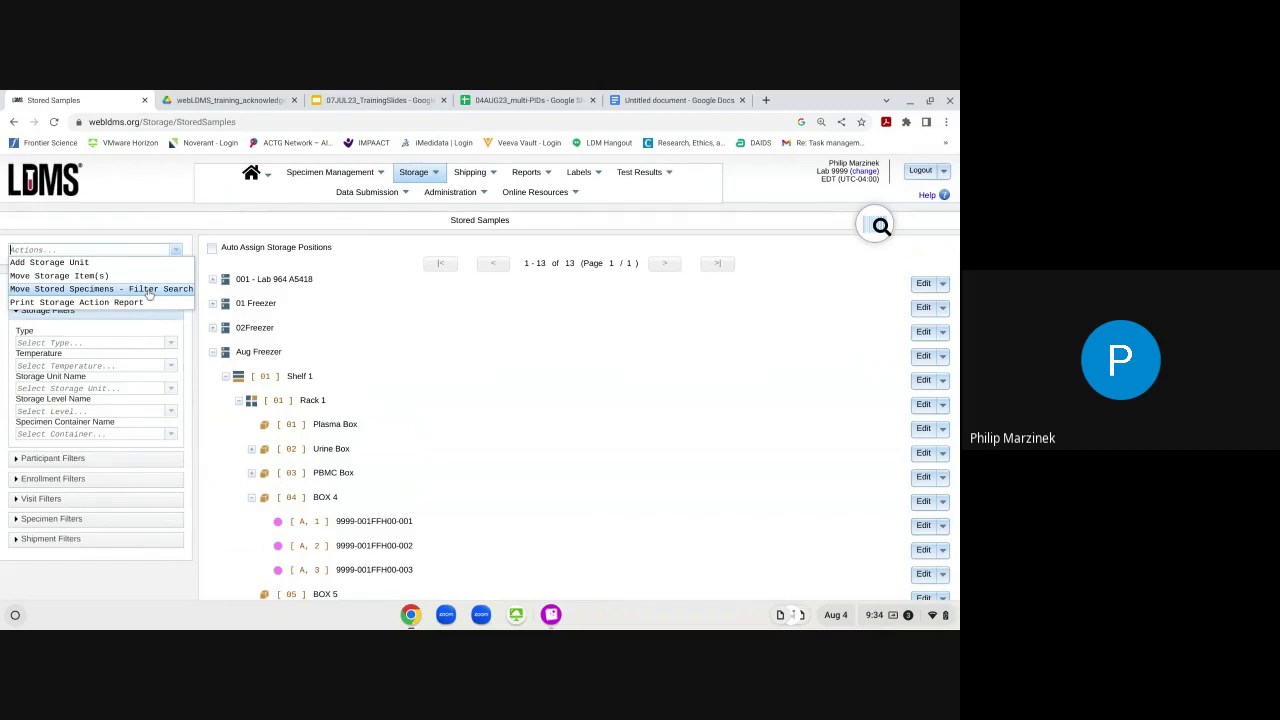
click(148, 289)
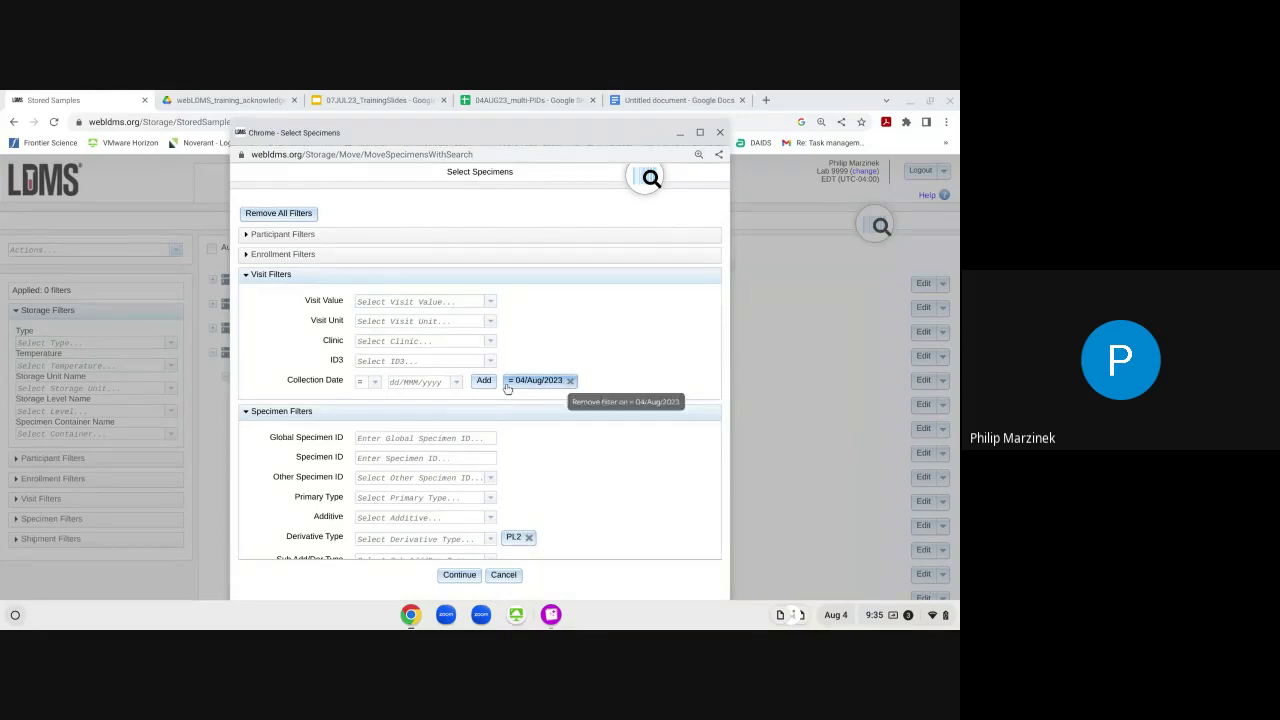
scroll(467, 350, down, 10)
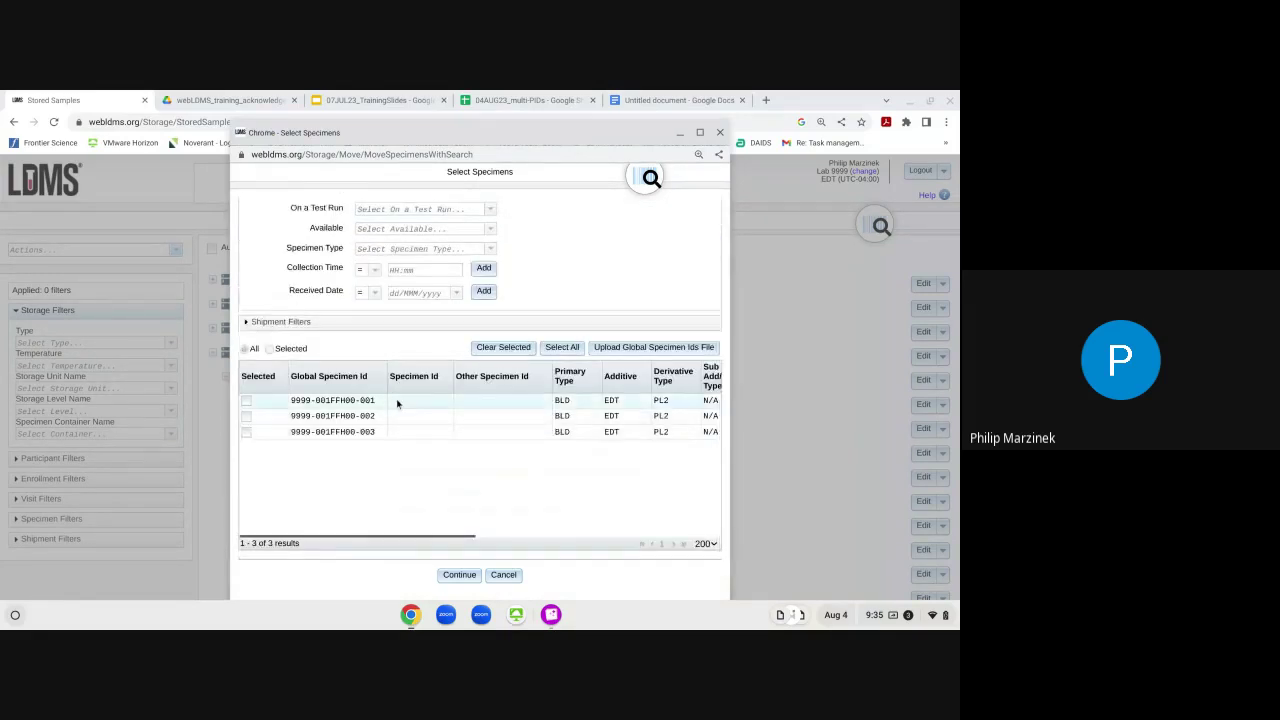
click(246, 401)
click(247, 416)
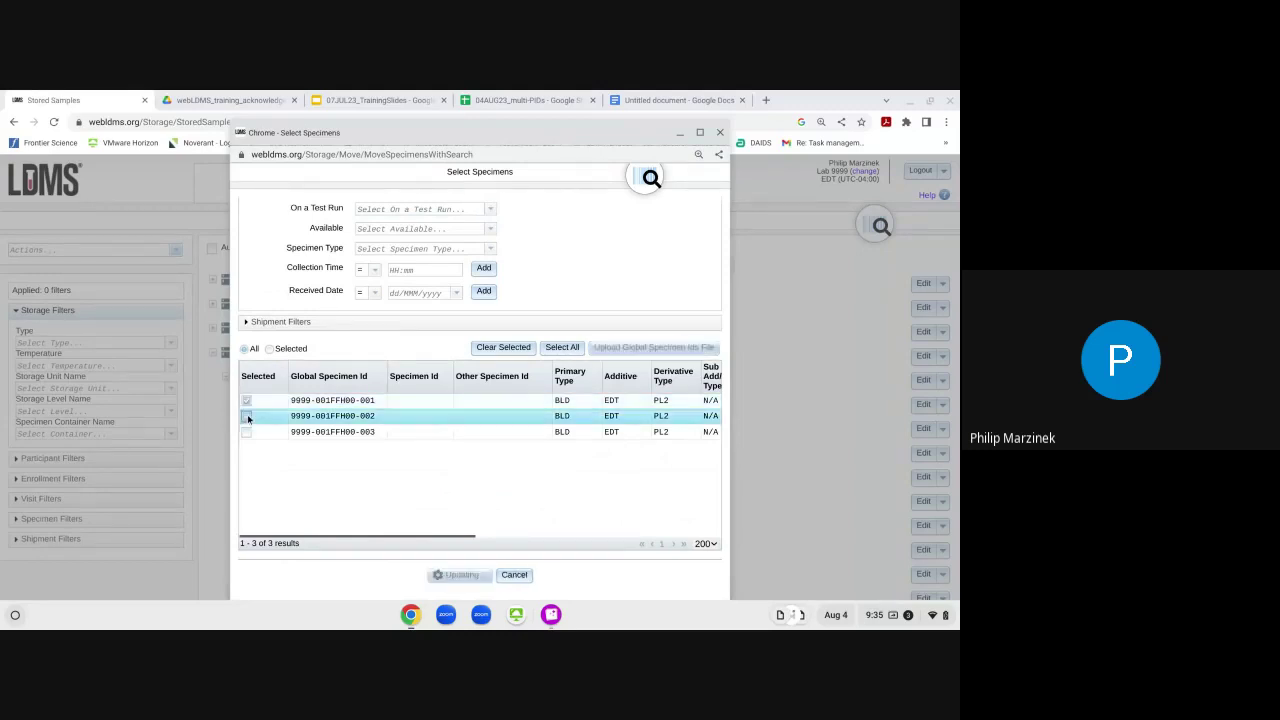
click(249, 432)
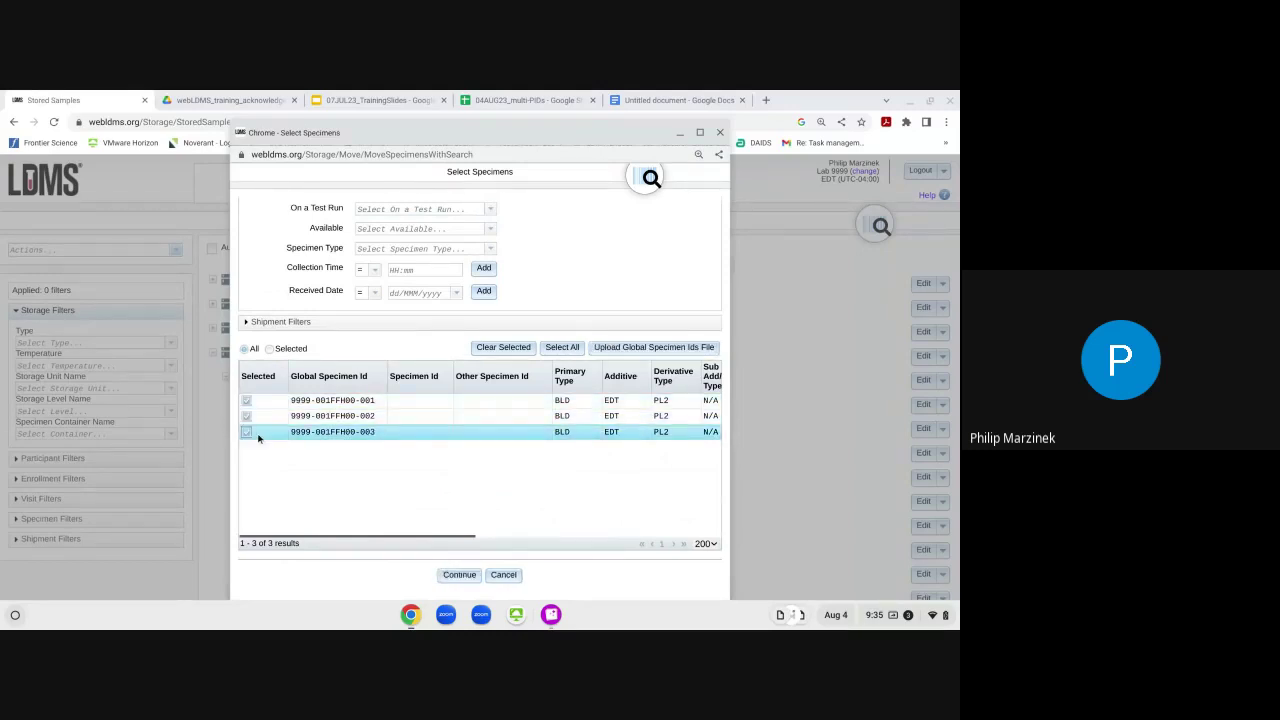
click(462, 575)
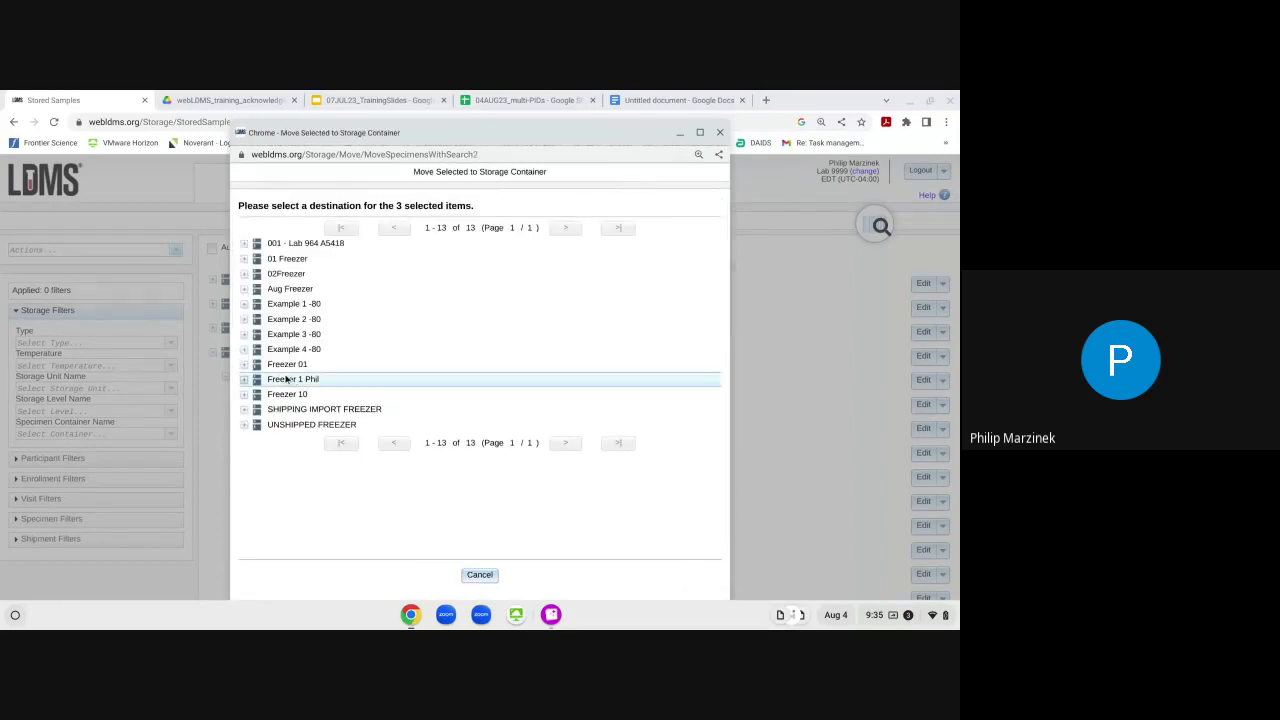
Move them into Plasma Box at A,1–A,3 with auto-fill, then collapse Plasma Box
click(272, 290)
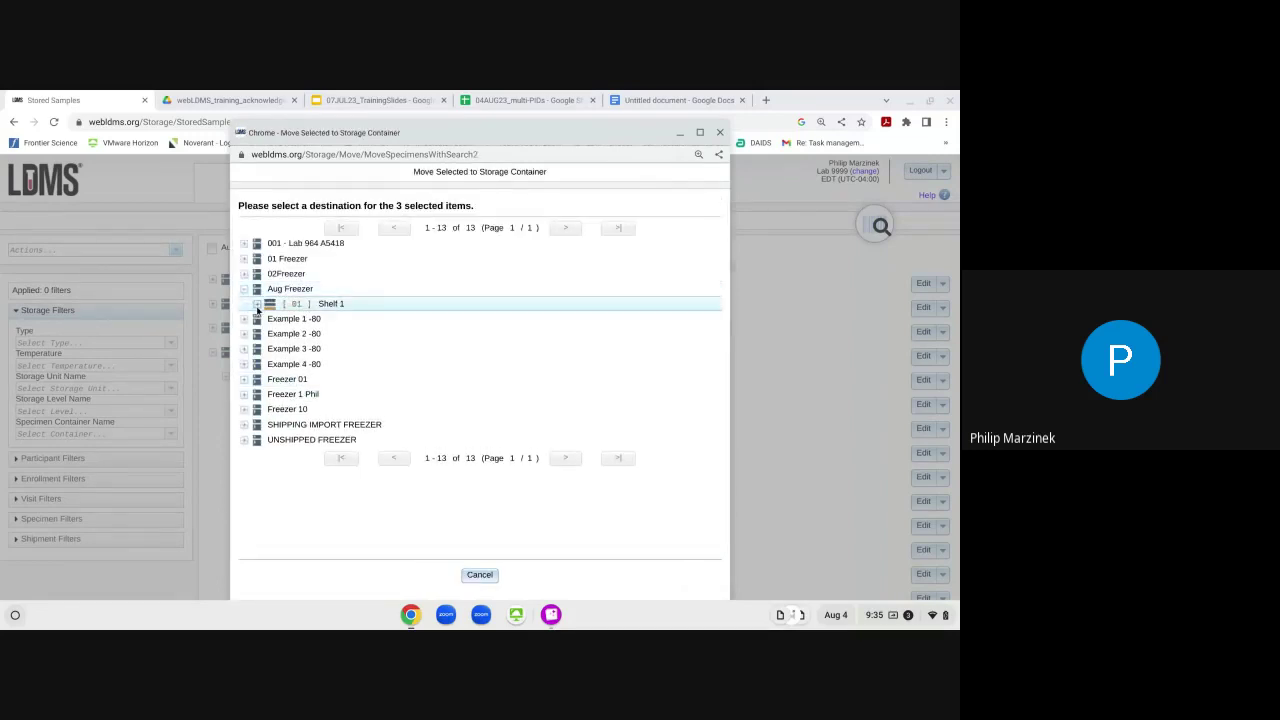
click(270, 306)
click(270, 319)
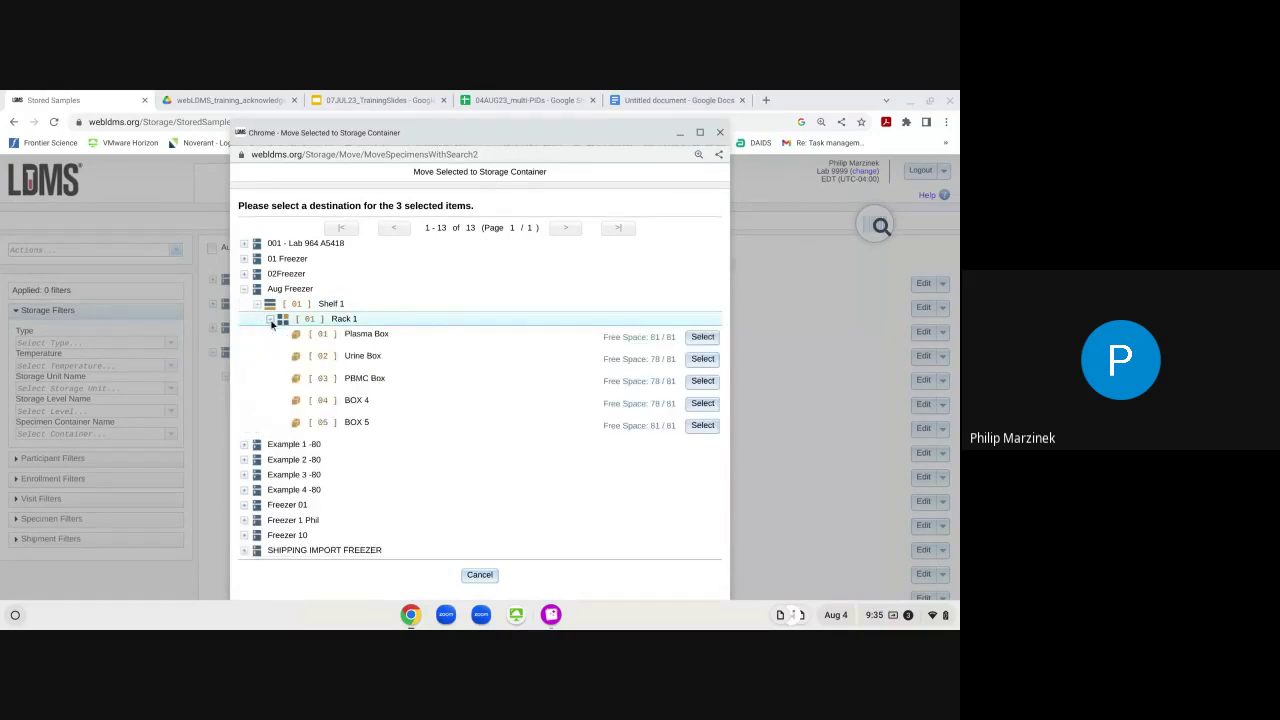
click(701, 338)
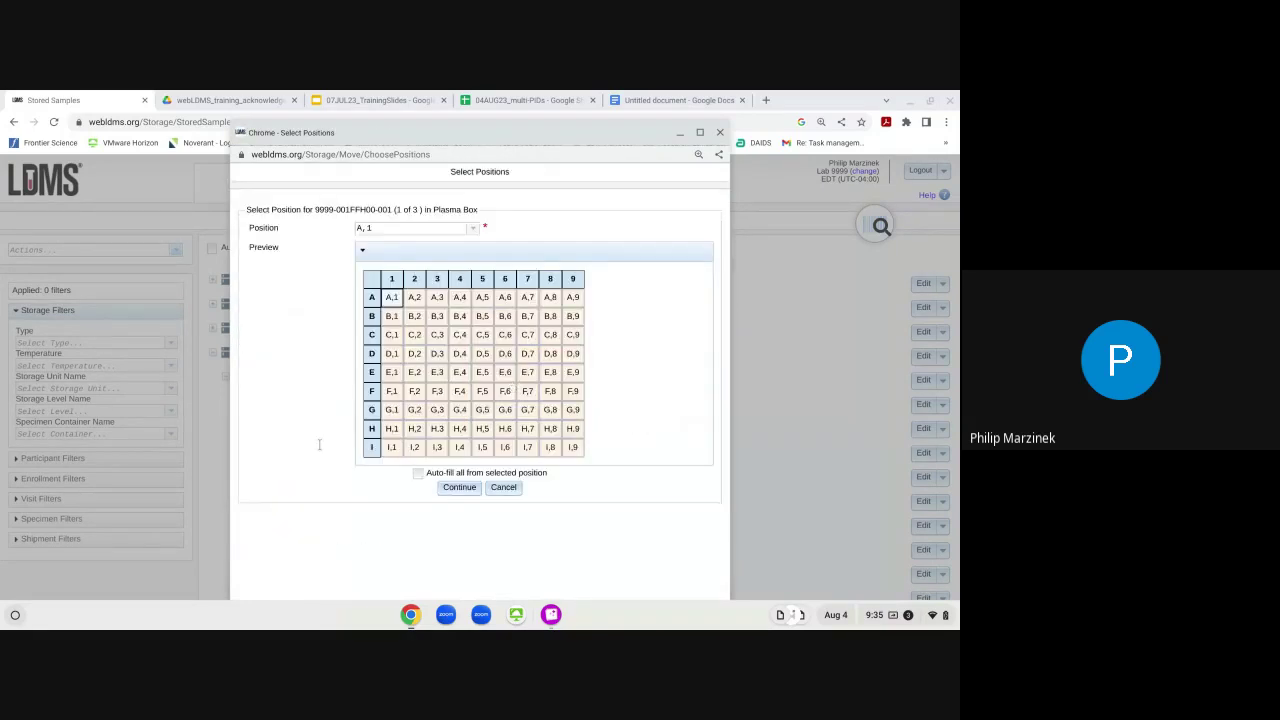
click(417, 473)
click(469, 489)
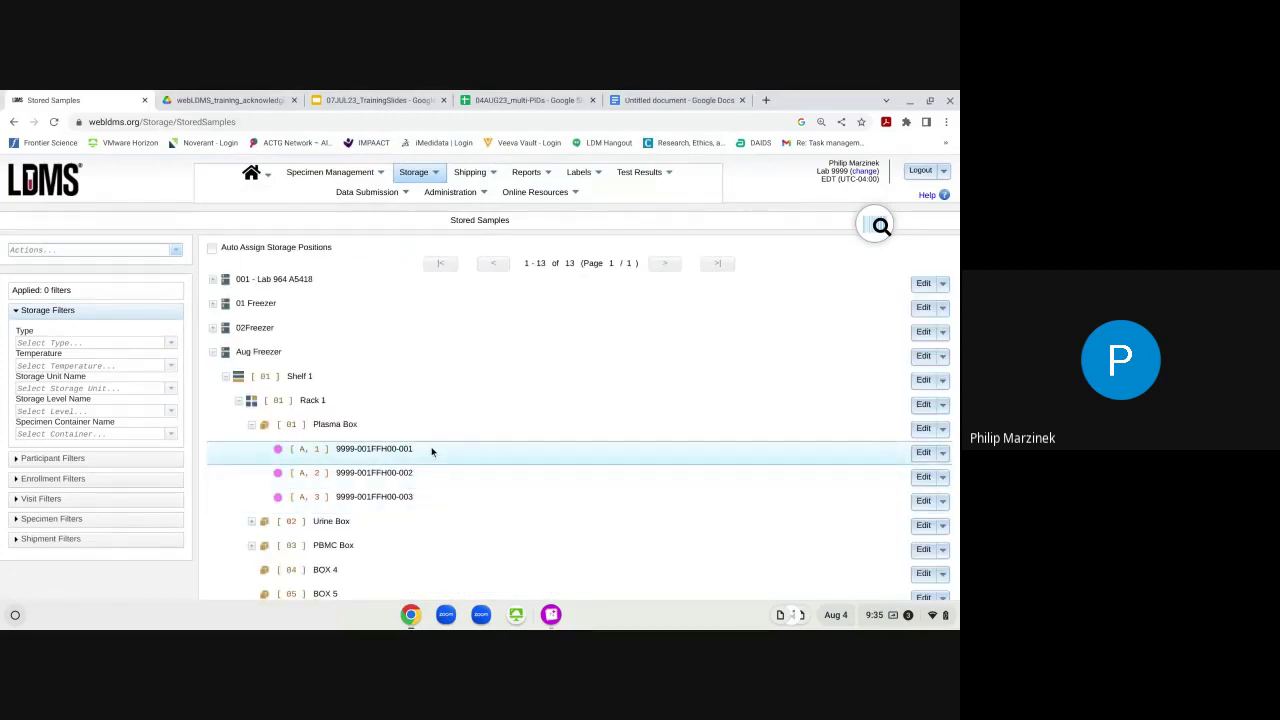
scroll(390, 382, down, 1)
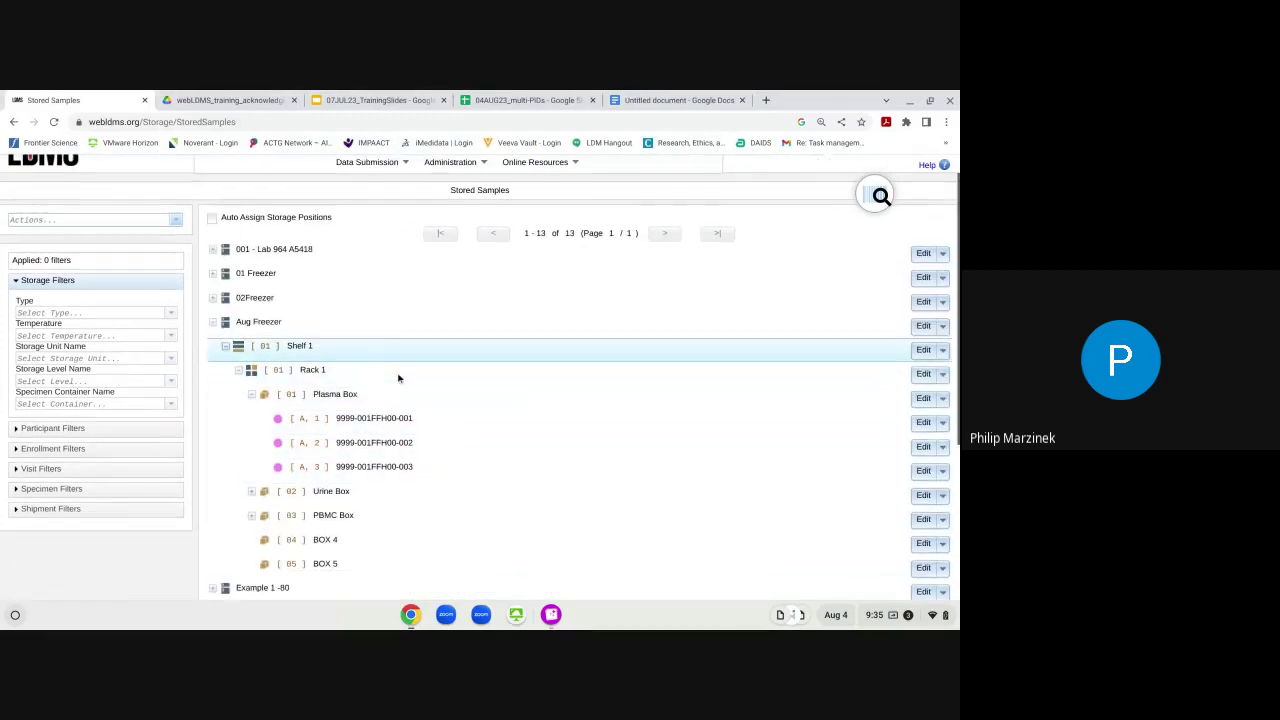
scroll(398, 378, down, 1)
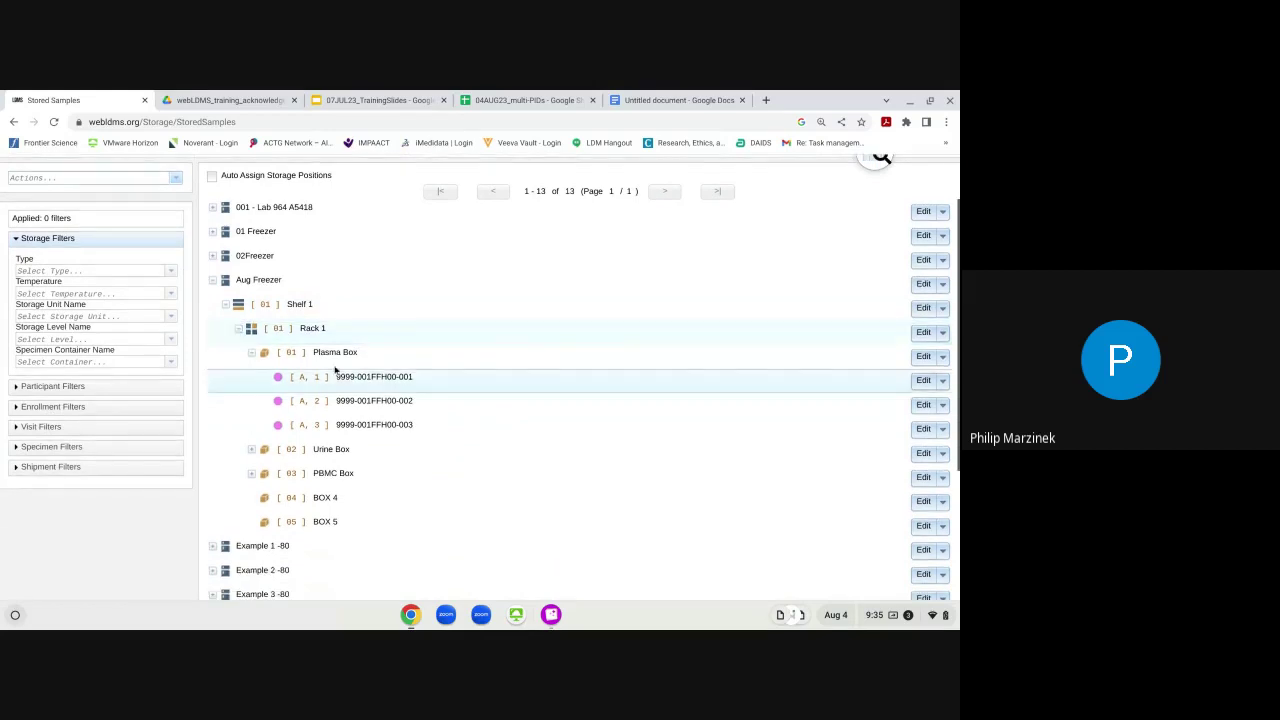
click(253, 356)
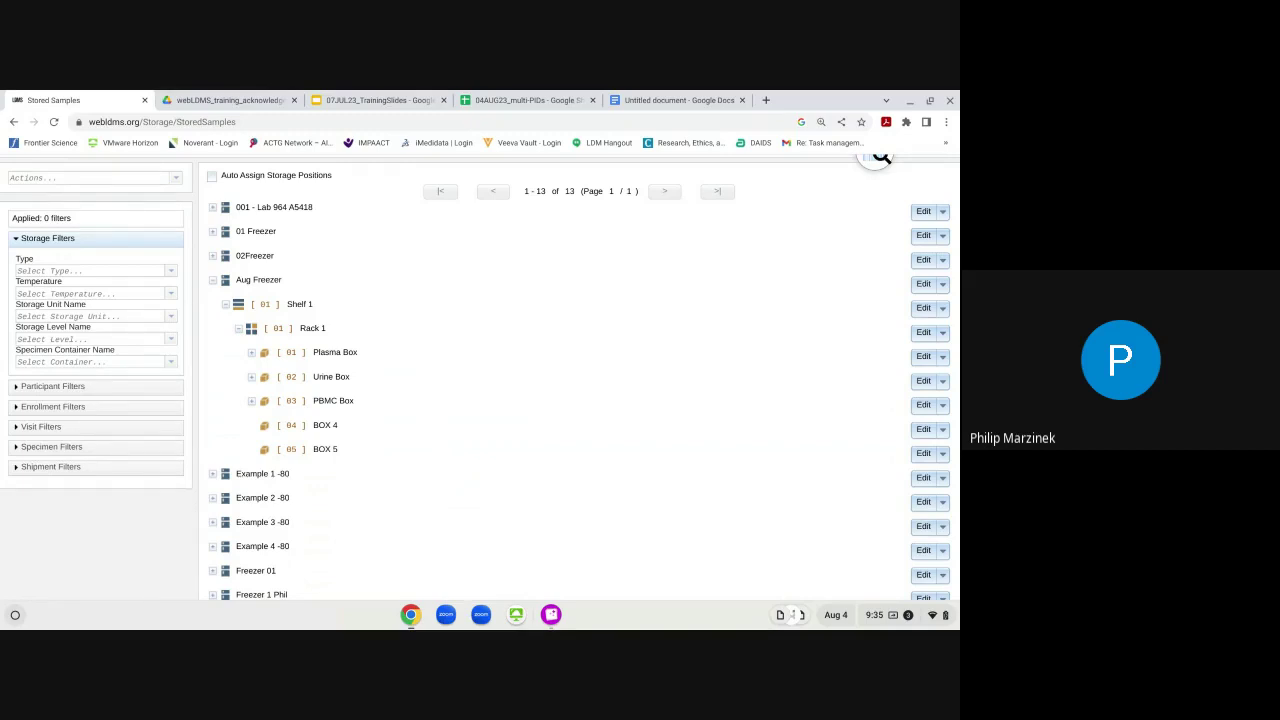
scroll(176, 265, up, 3)
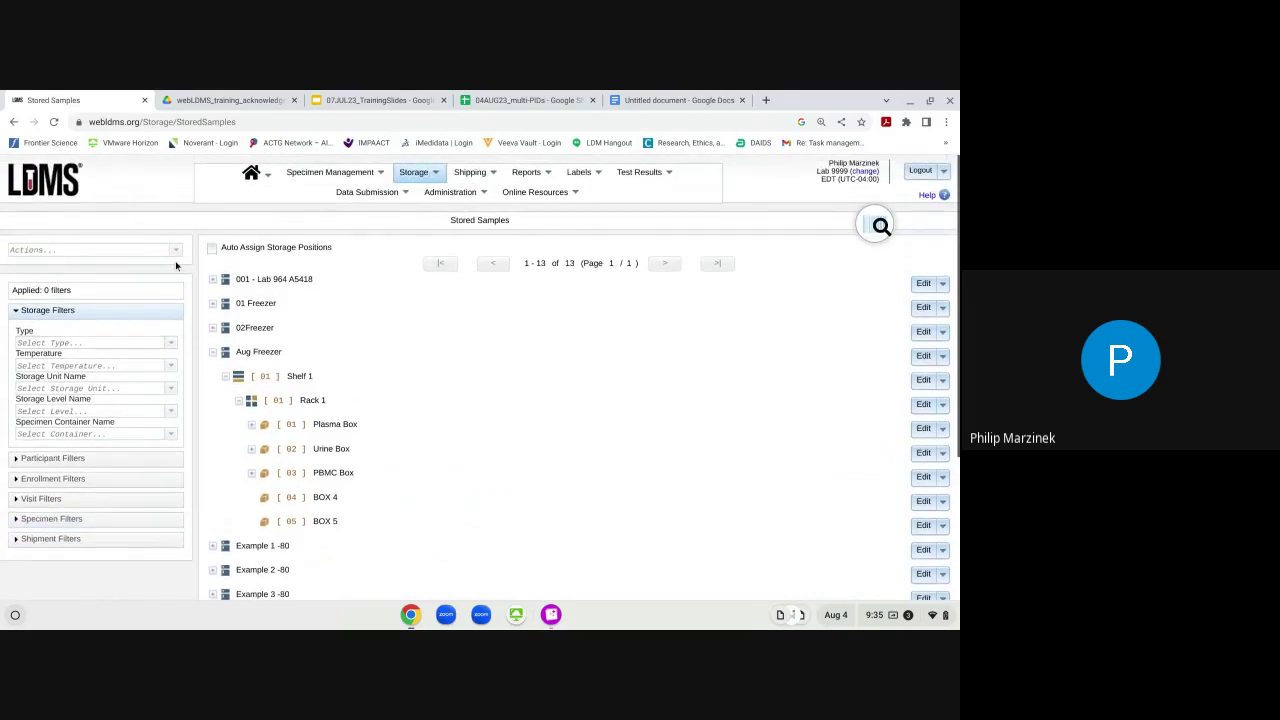
Generate a PDF Storage Action Report for this login session and show recent downloads
click(175, 250)
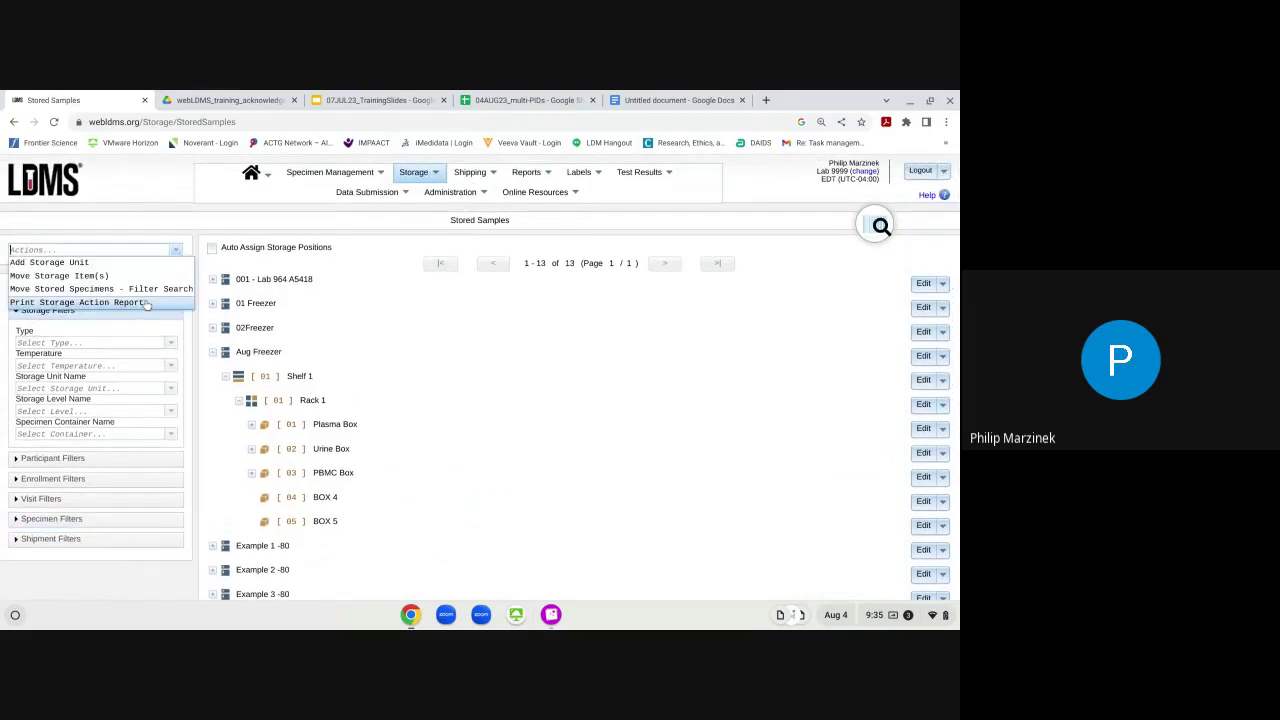
click(80, 302)
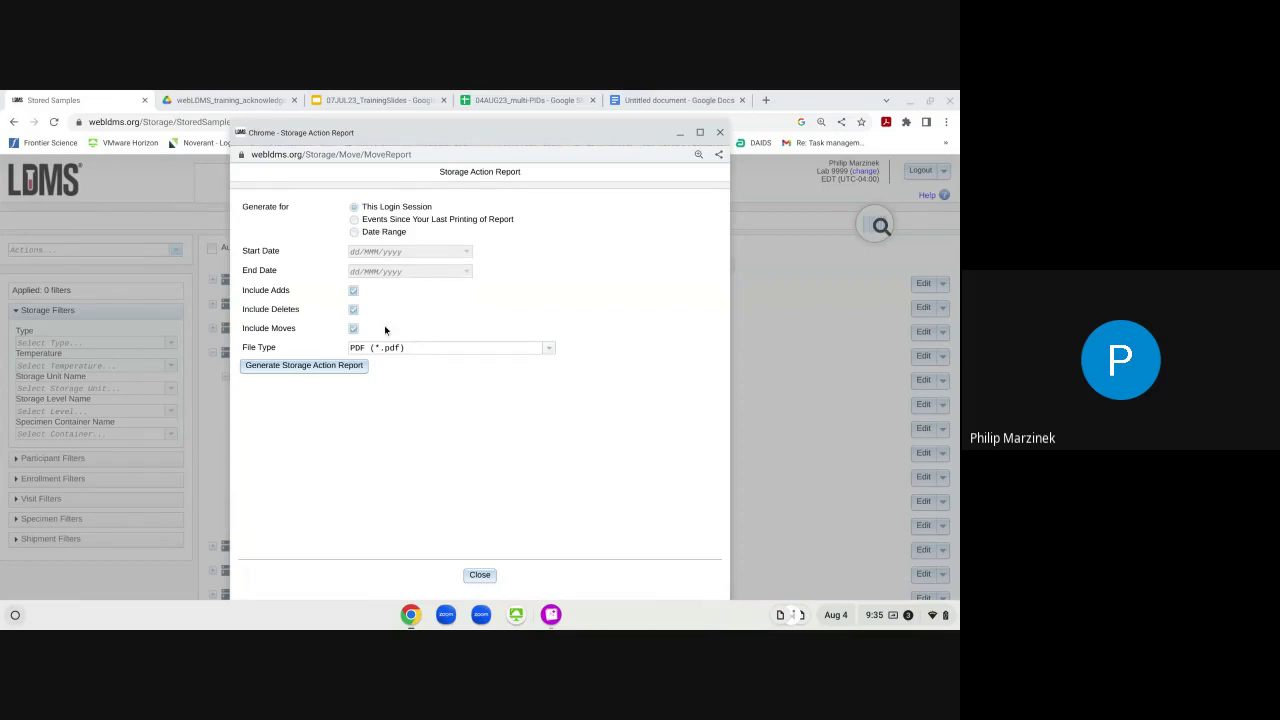
click(337, 366)
click(783, 616)
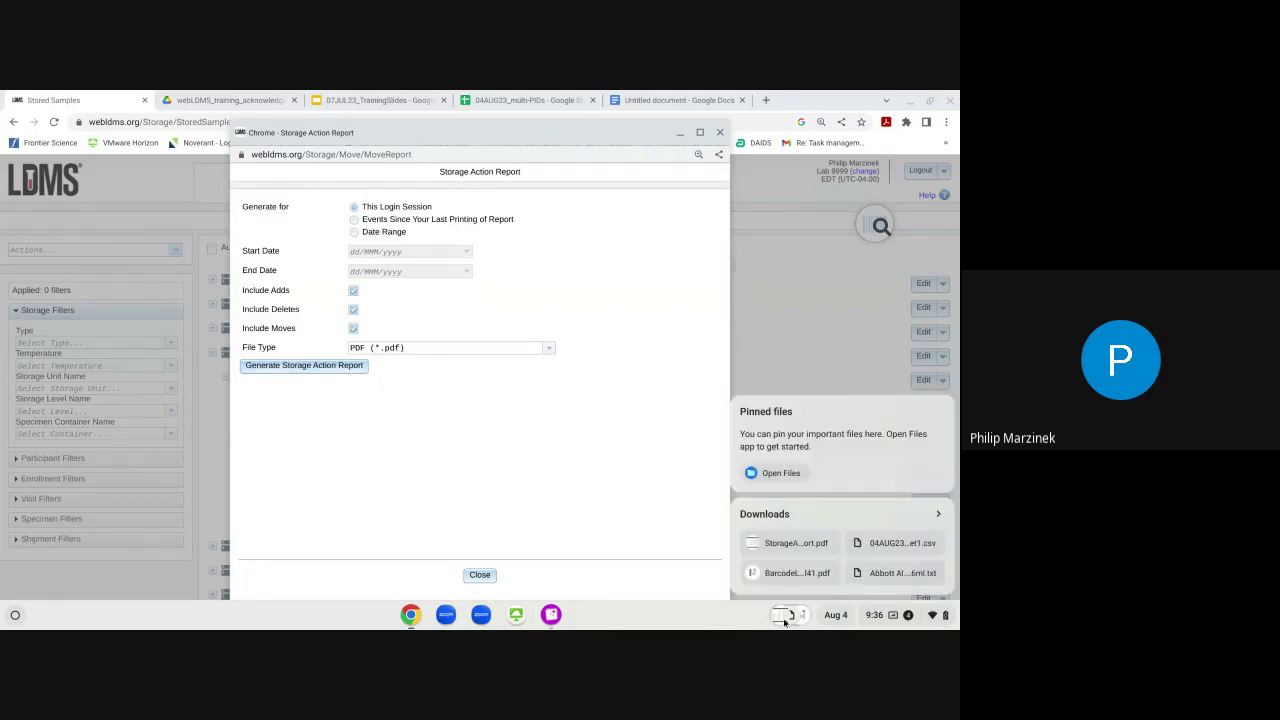
Open StorageActionReport.pdf maximized at 125% zoom and read through both pages
double_click(785, 543)
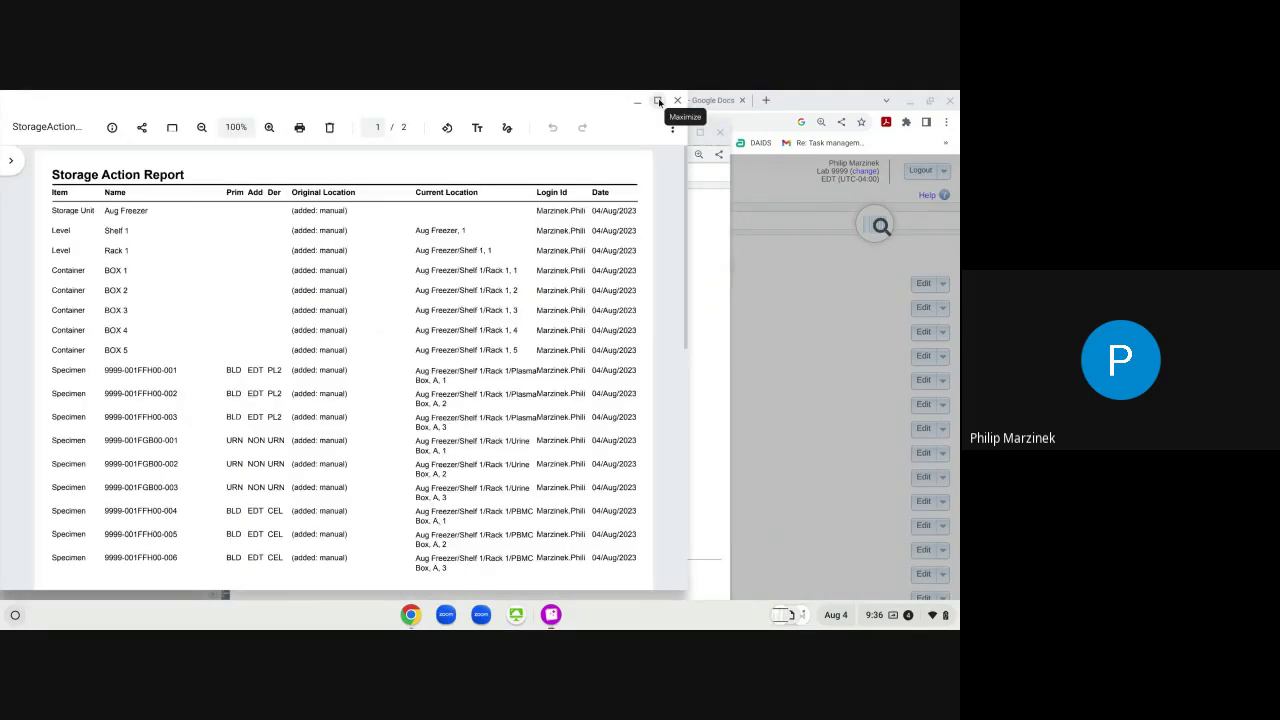
click(658, 102)
click(405, 127)
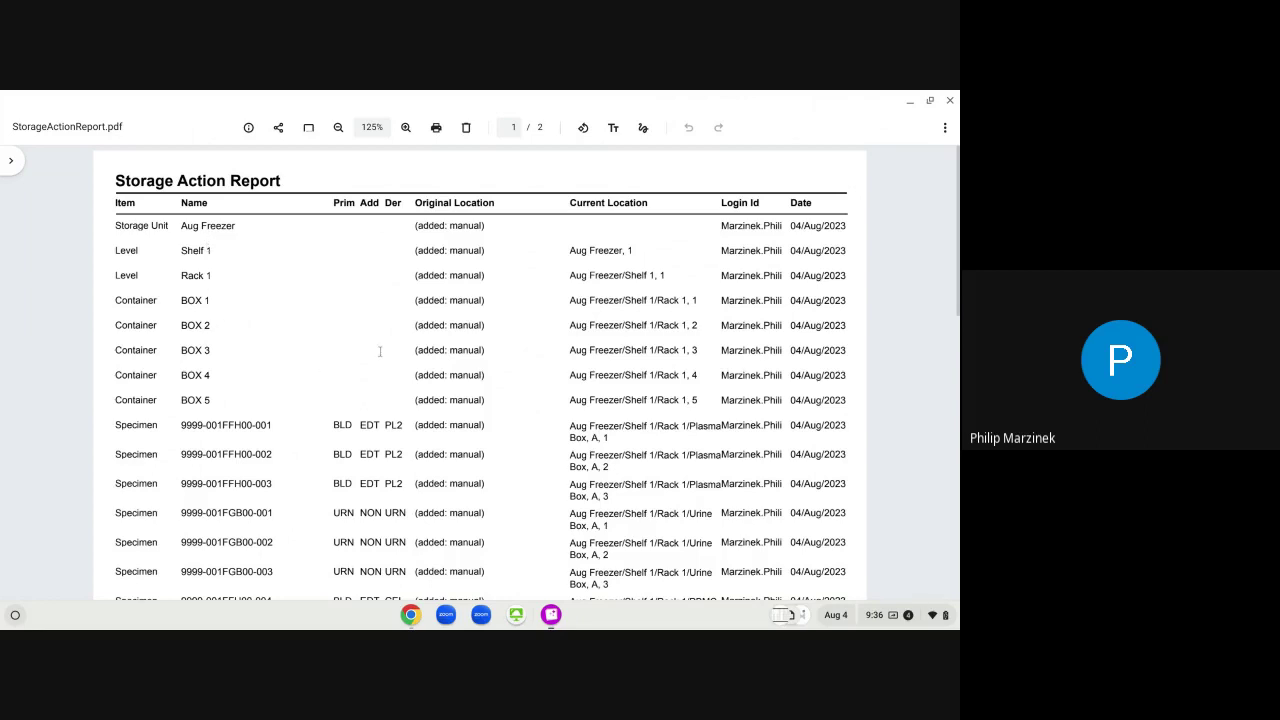
scroll(420, 342, down, 1)
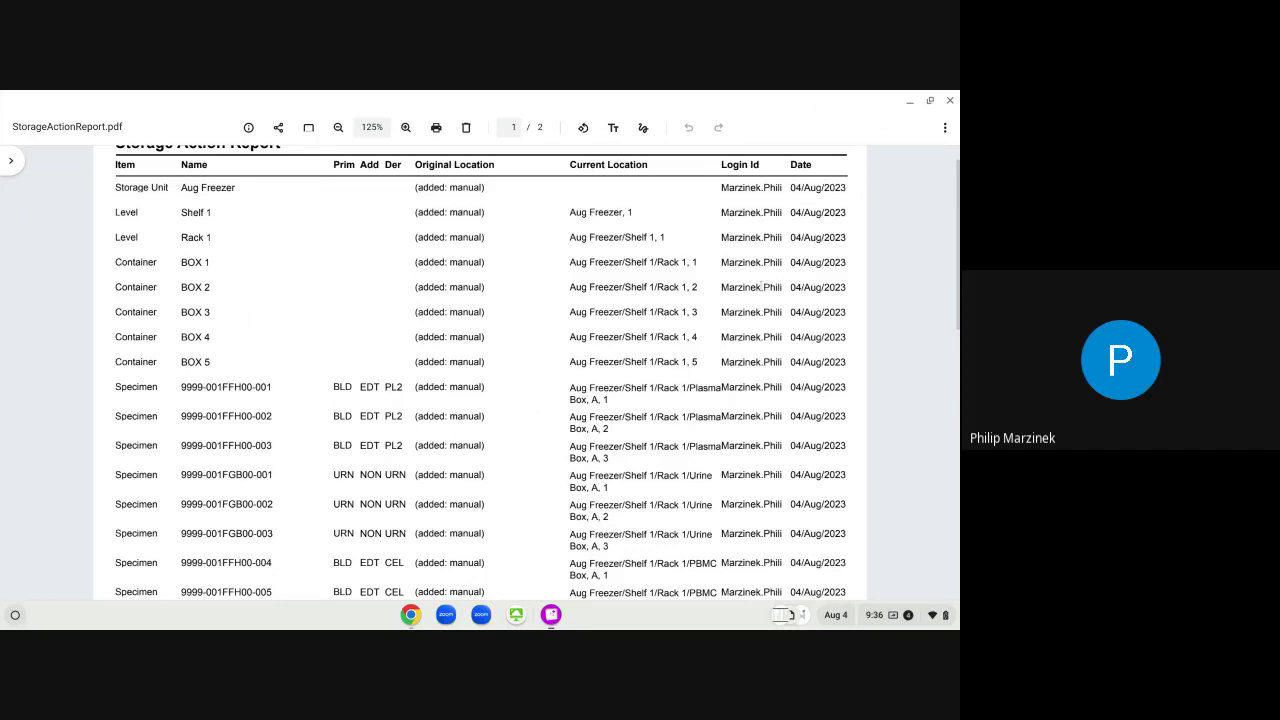
scroll(640, 294, down, 3)
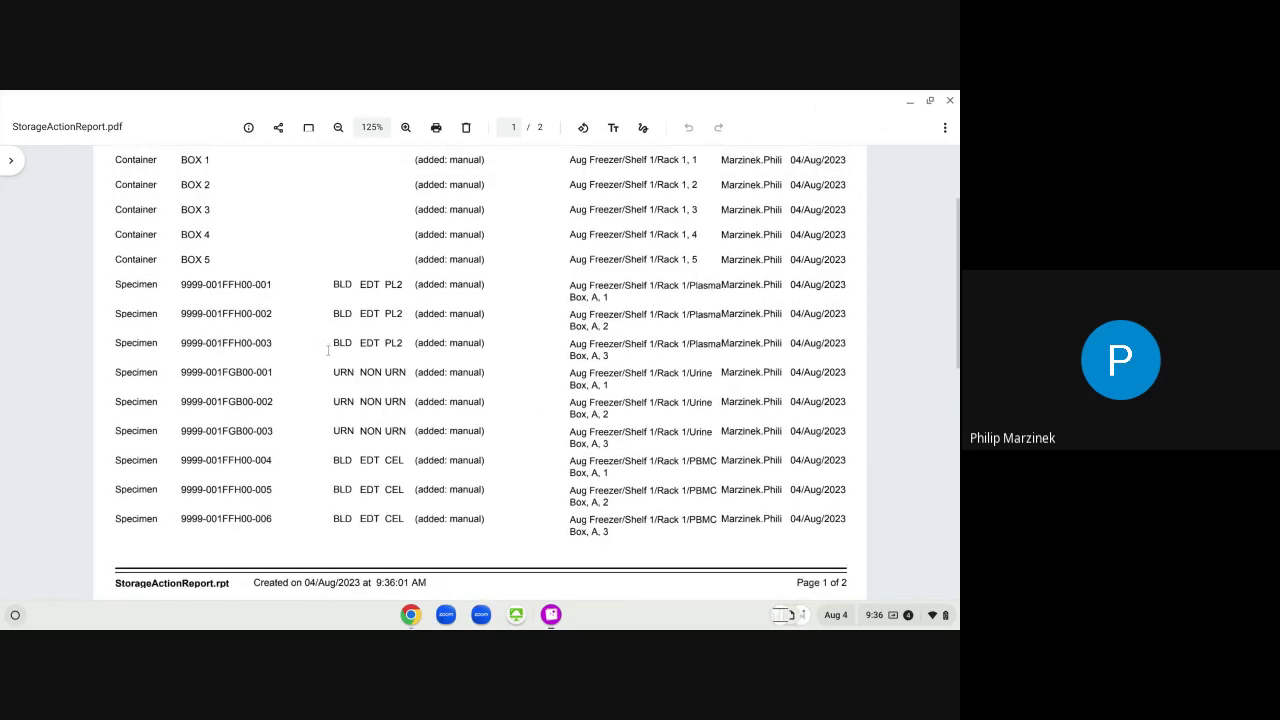
scroll(415, 430, down, 5)
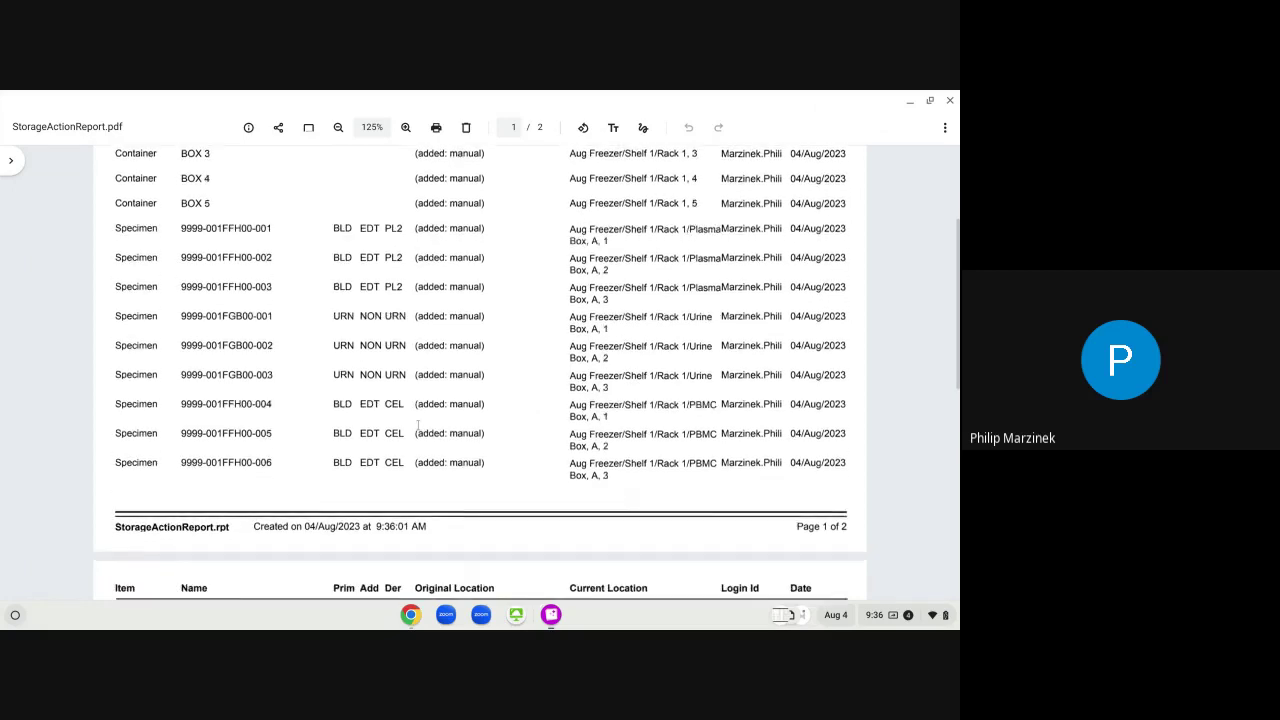
scroll(419, 426, down, 2)
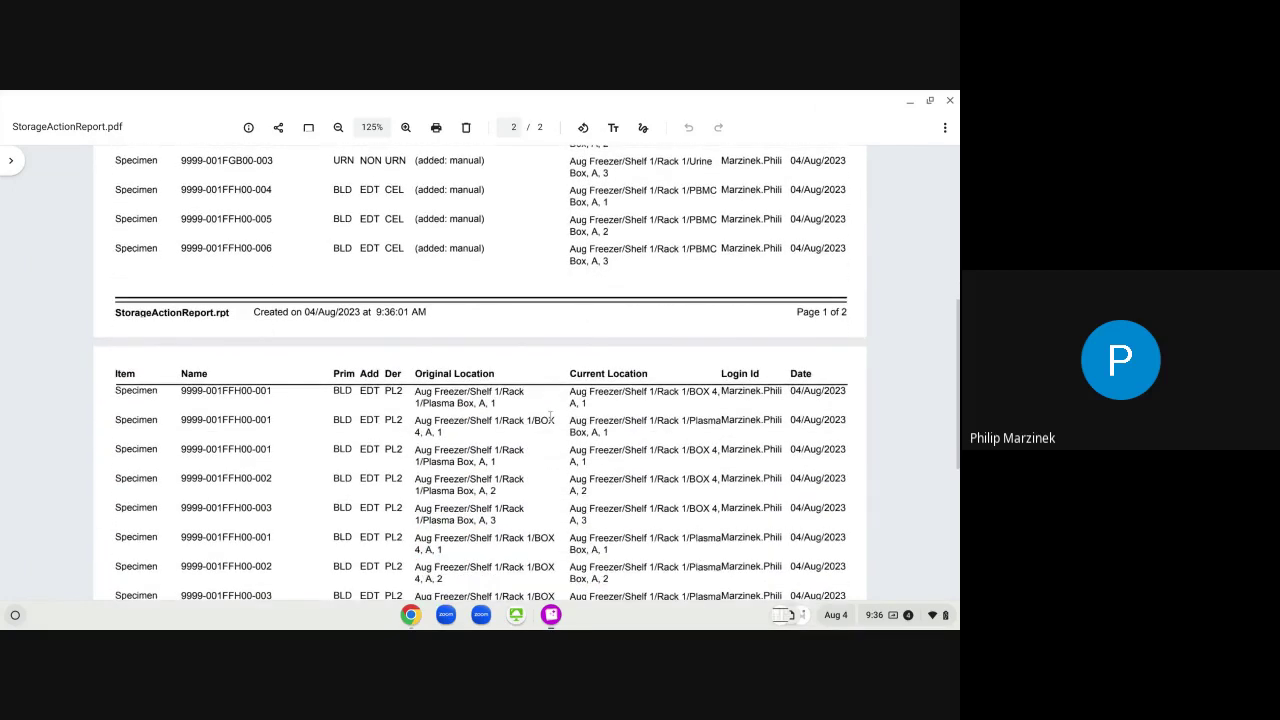
scroll(835, 426, down, 2)
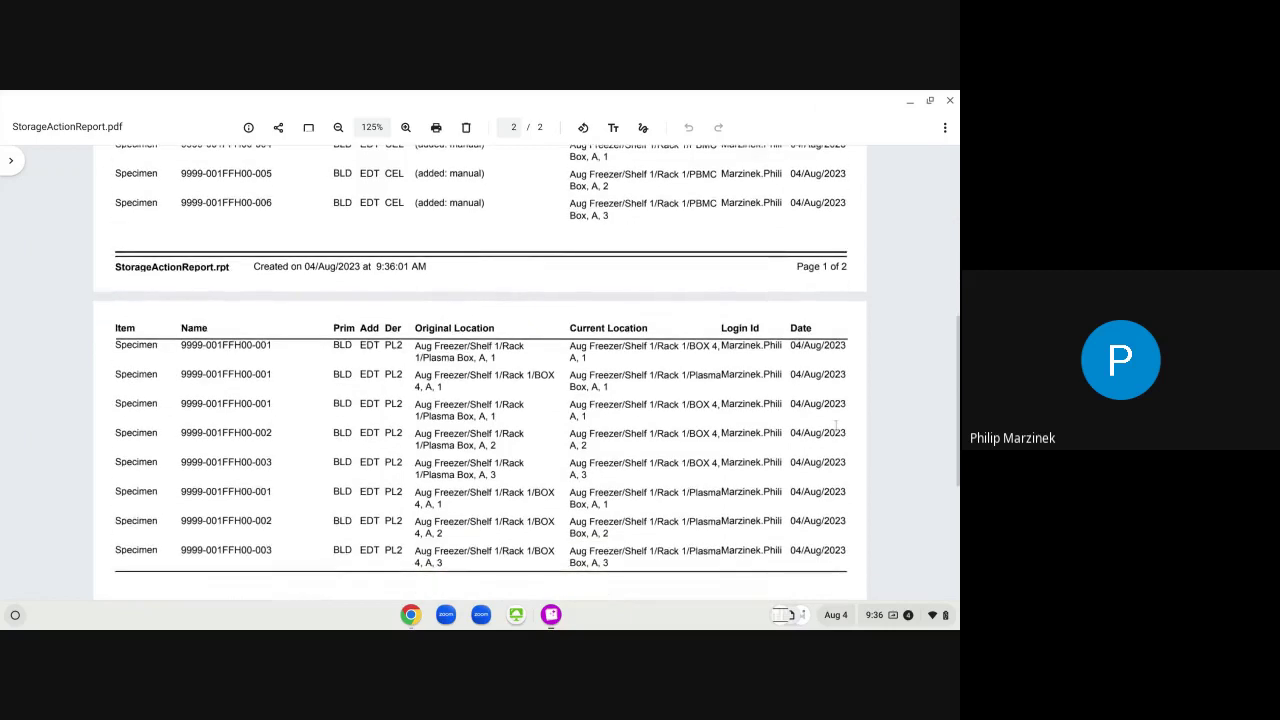
scroll(835, 426, down, 1)
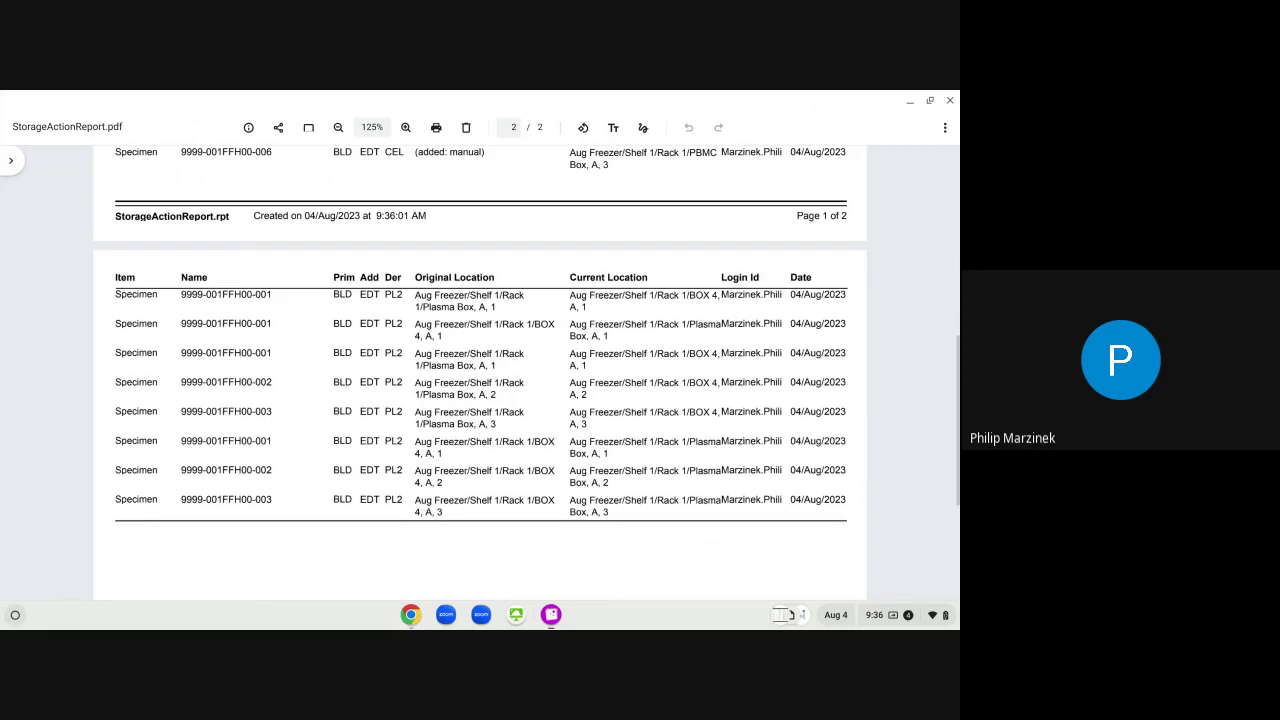
scroll(835, 426, down, 3)
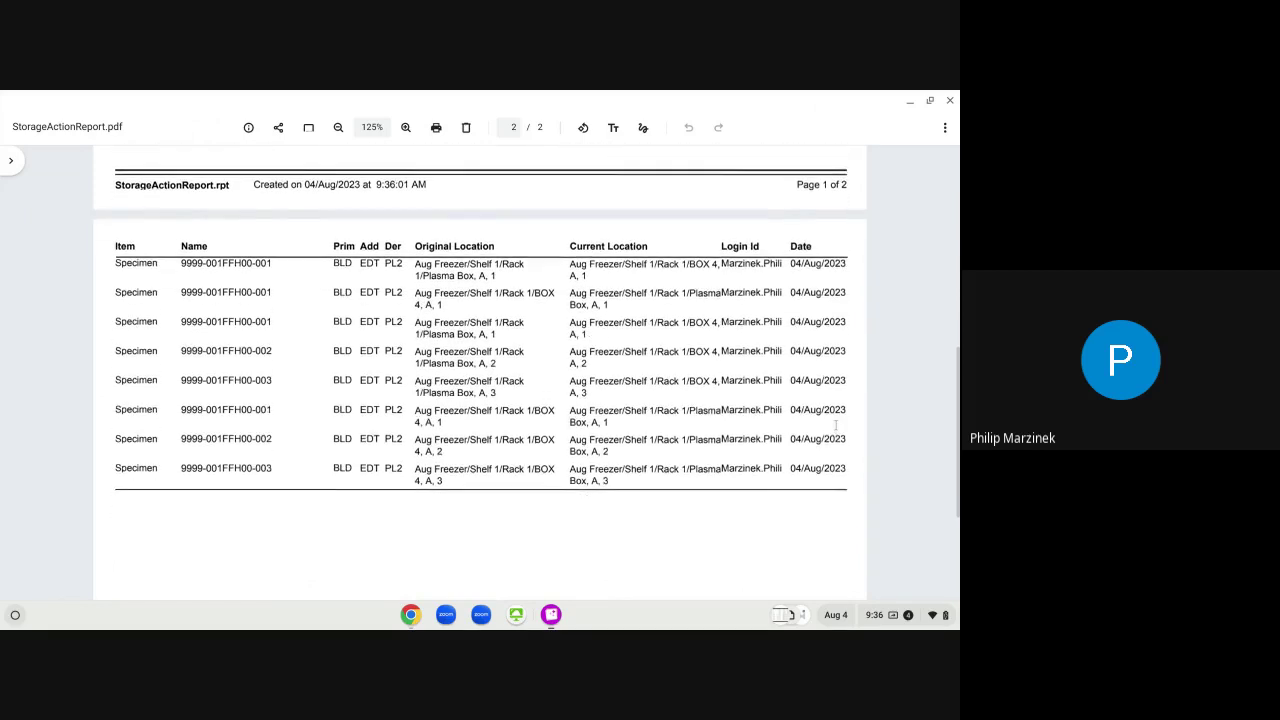
scroll(836, 426, down, 1)
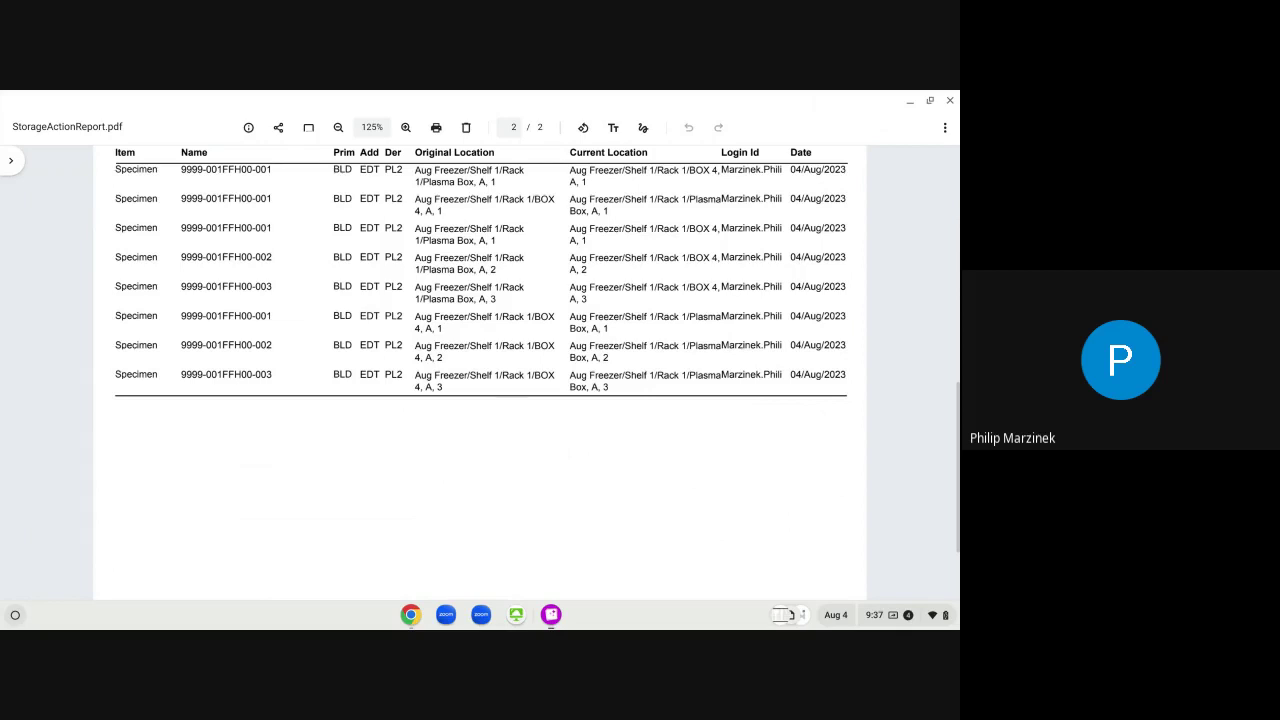
scroll(659, 410, up, 5)
scroll(659, 406, up, 3)
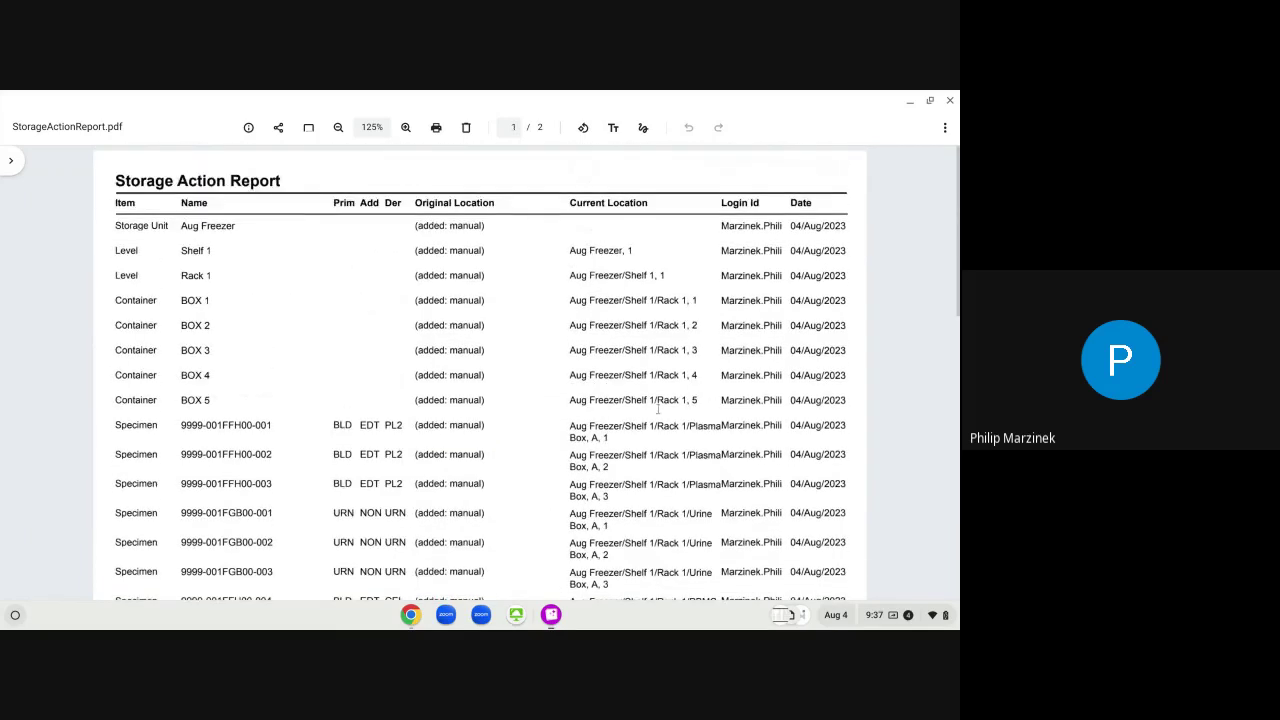
Close the action report and generate a PDF Storage Detail report for Plasma Box
click(950, 101)
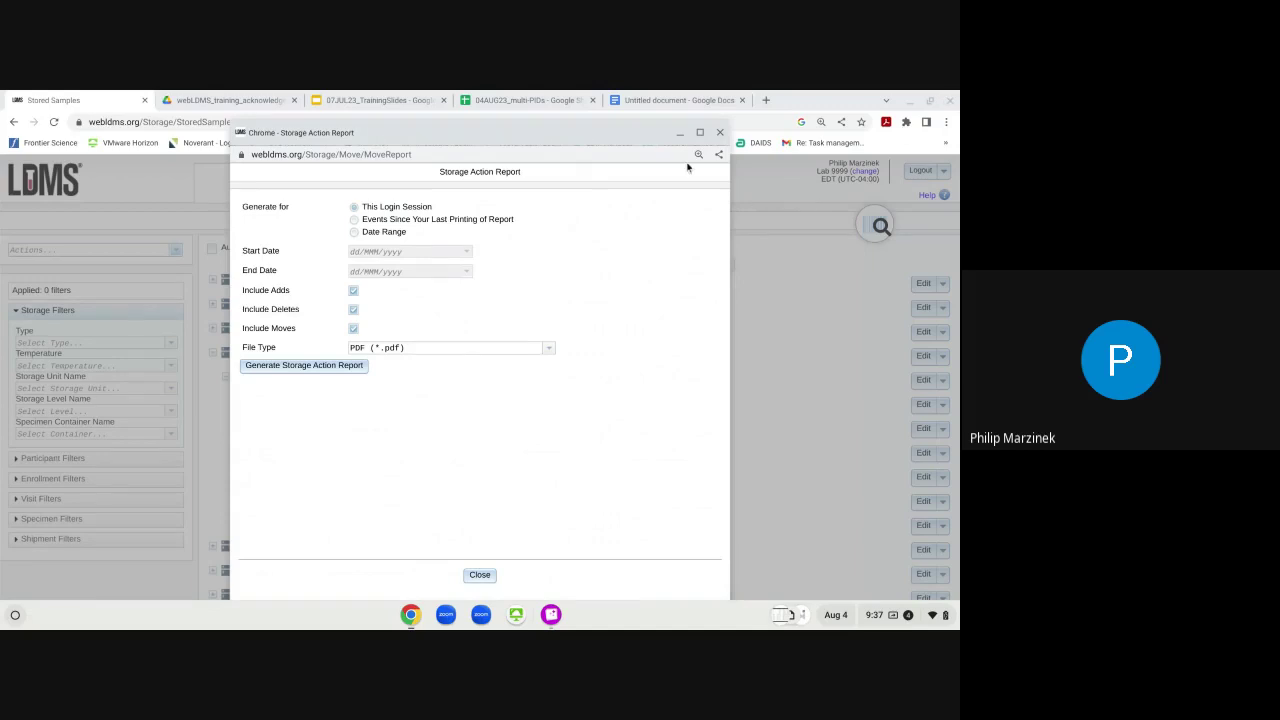
click(719, 132)
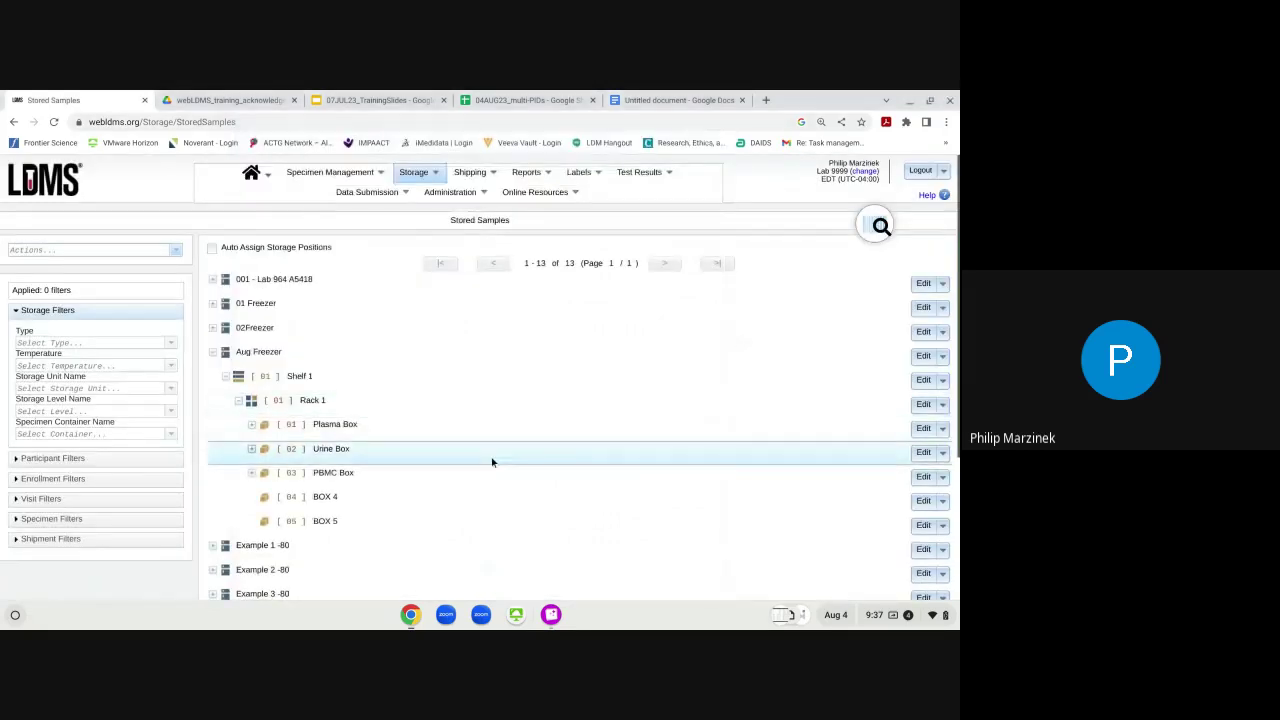
click(942, 429)
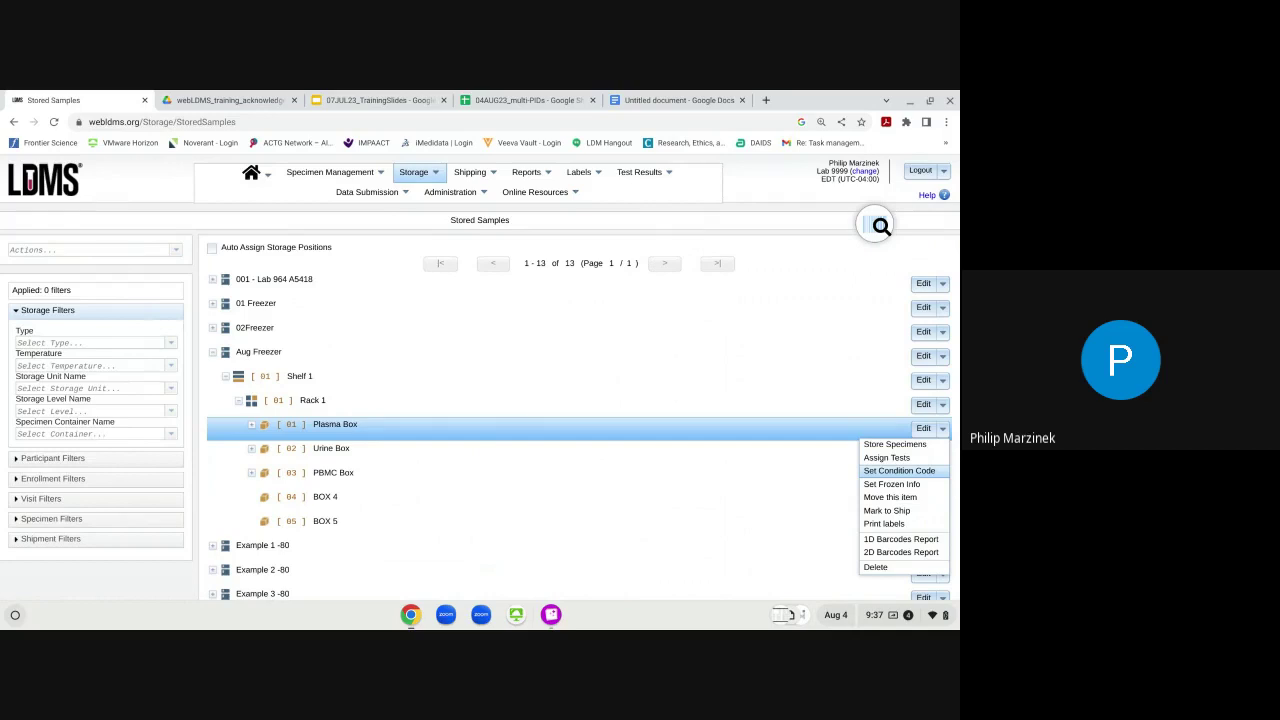
click(923, 428)
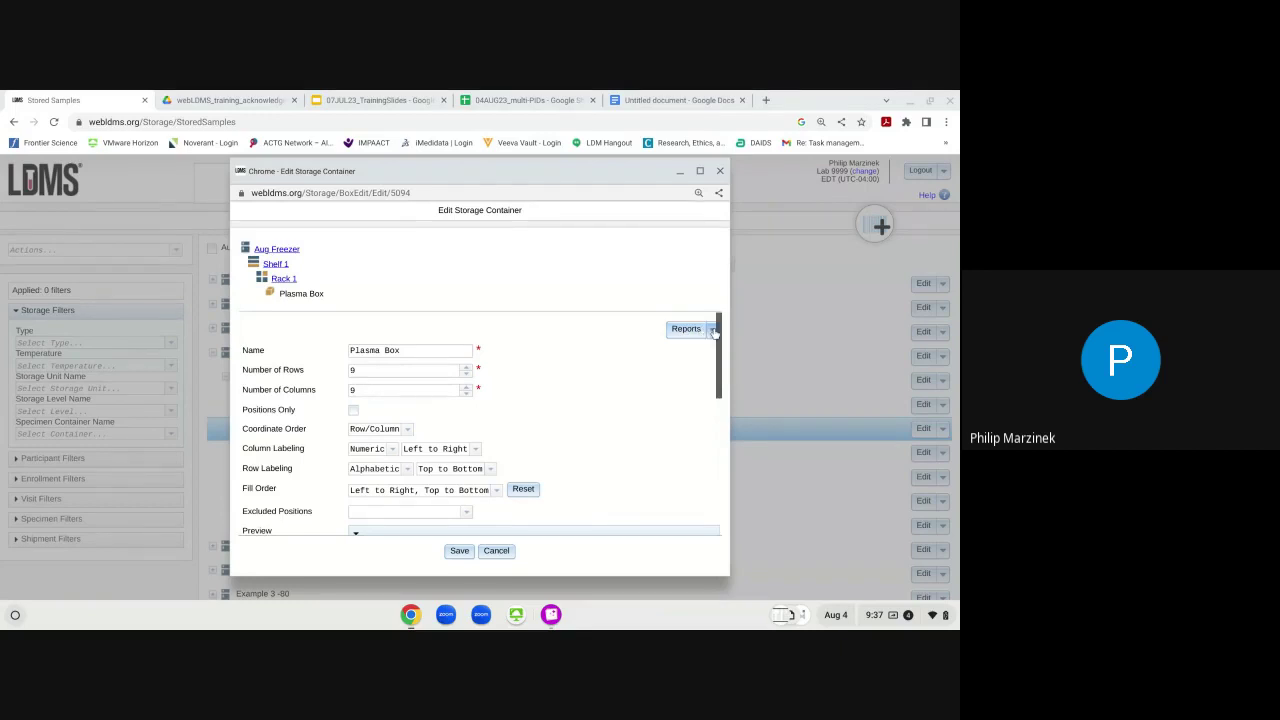
click(712, 330)
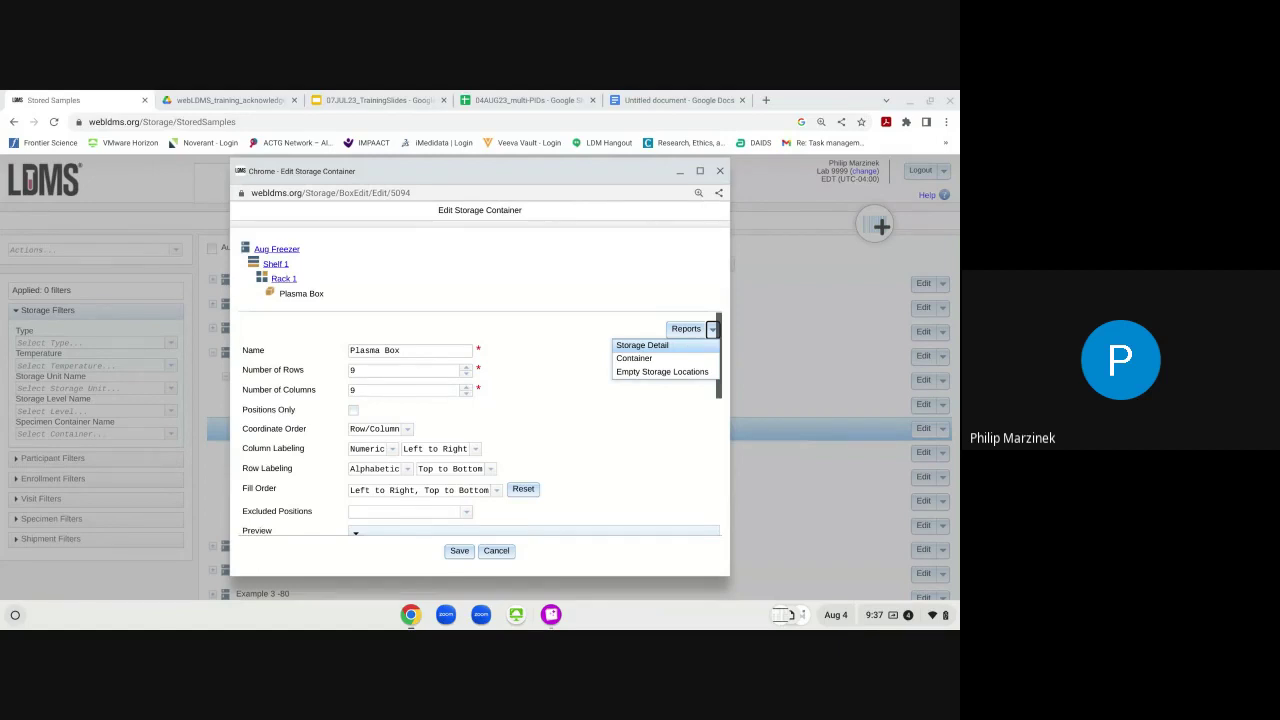
click(686, 344)
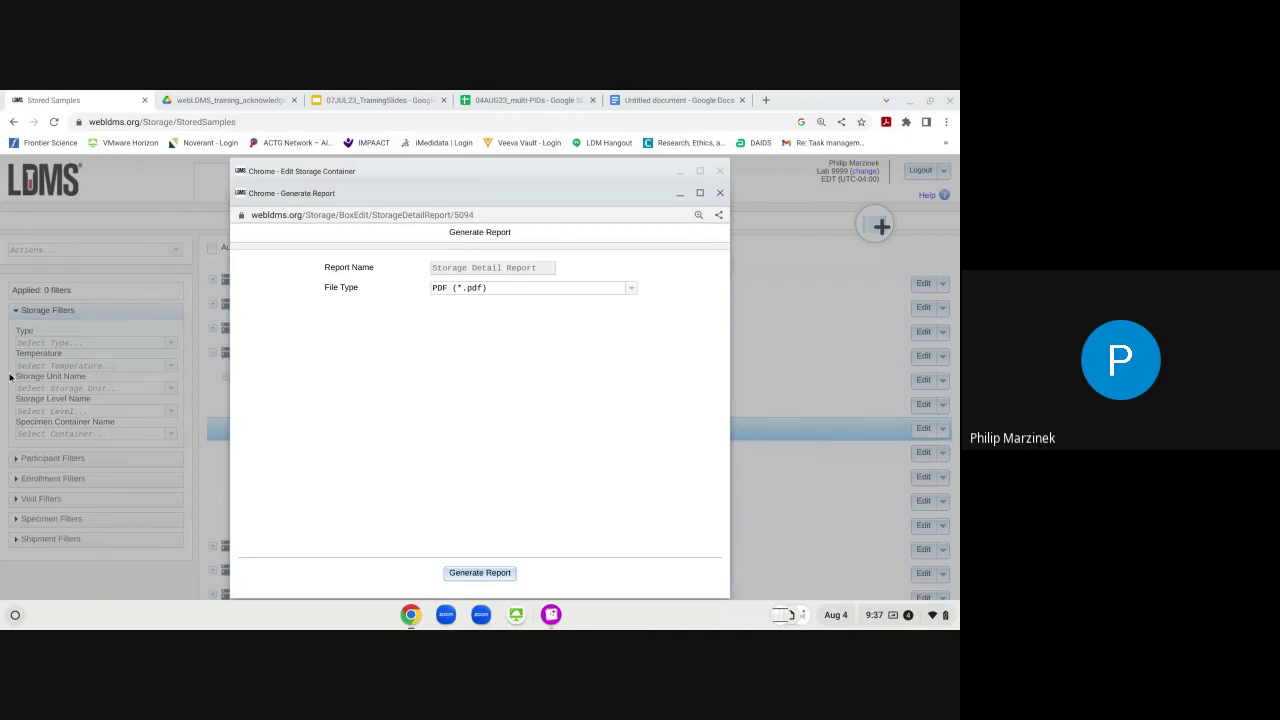
click(466, 577)
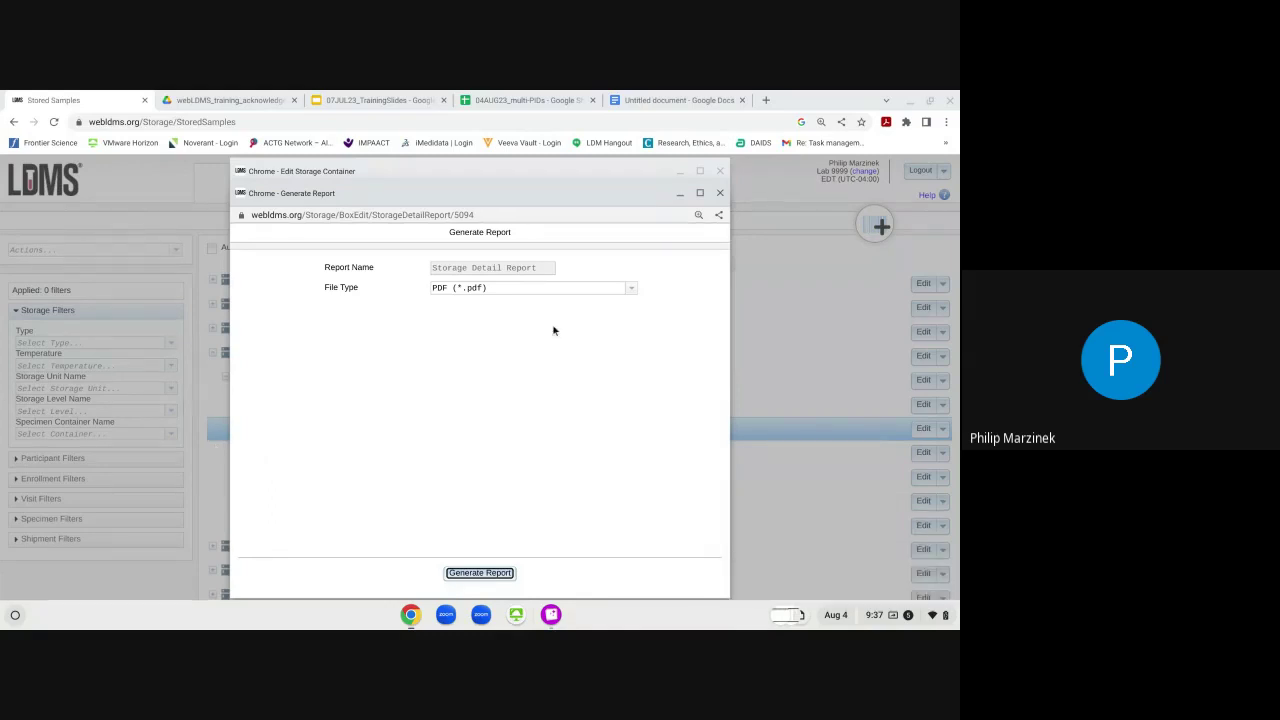
Generate the Plasma Box Container report and open StorageE (1).pdf from downloads
click(681, 193)
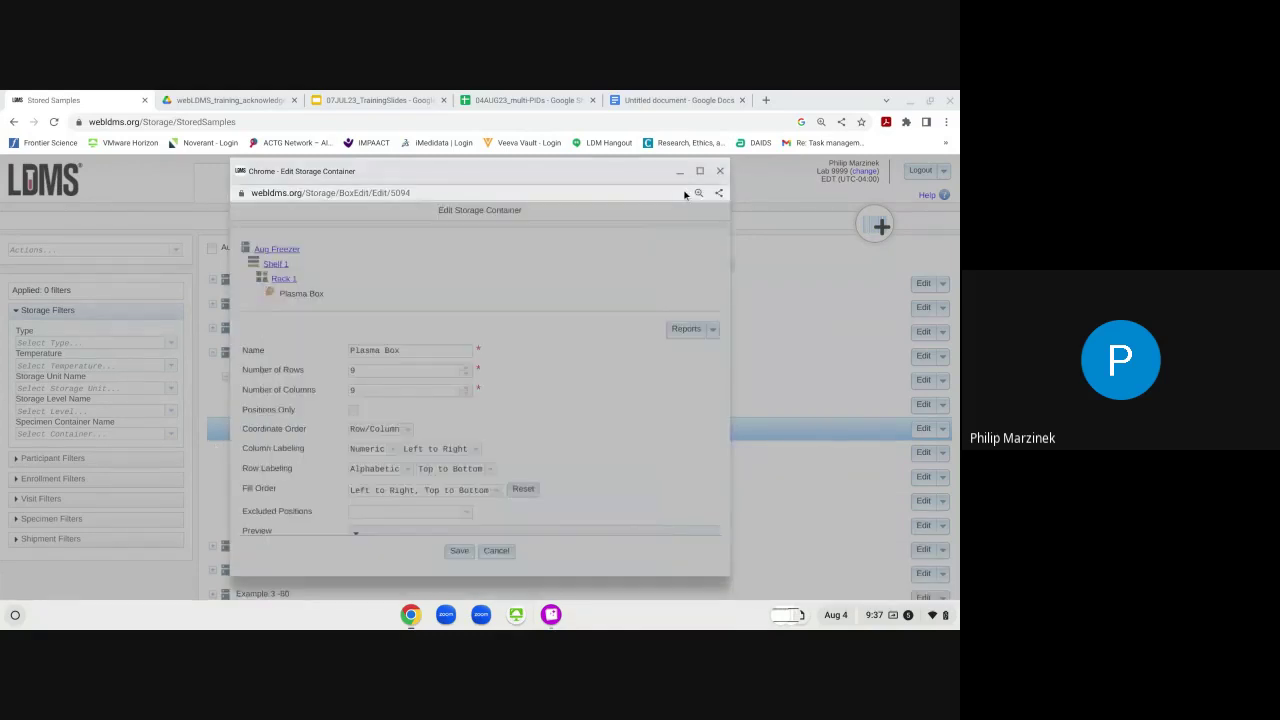
click(616, 285)
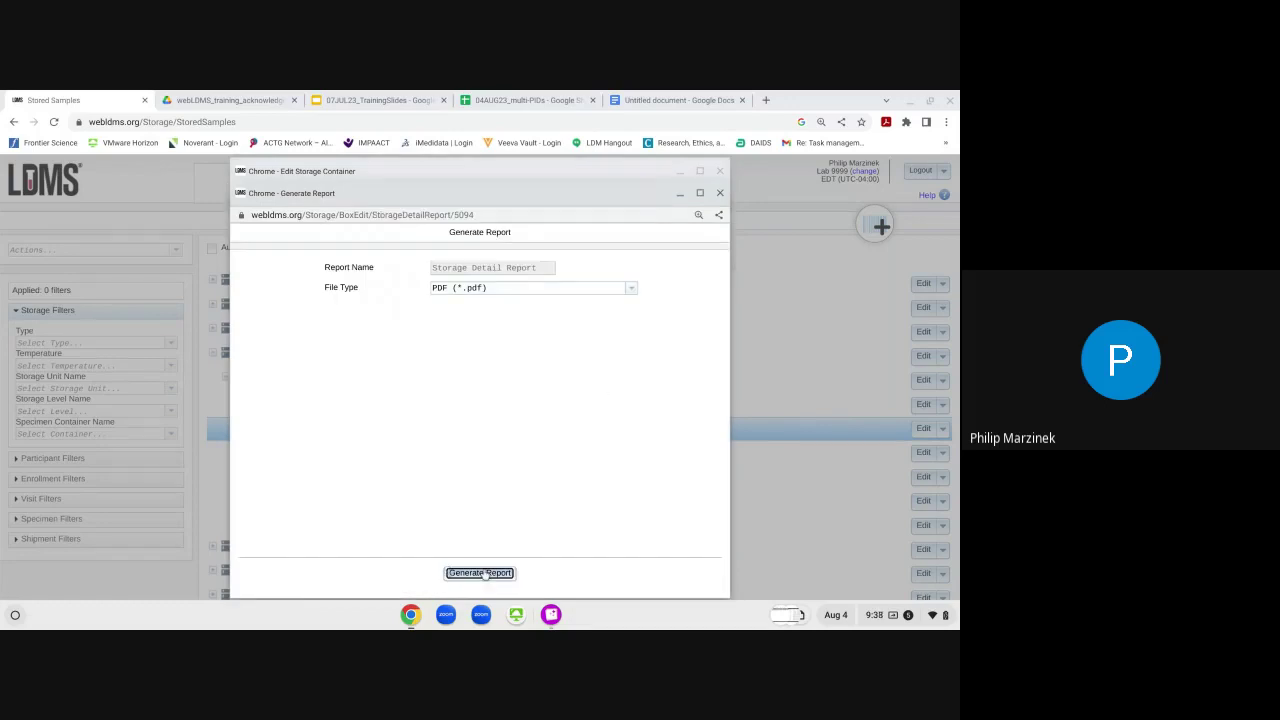
click(719, 193)
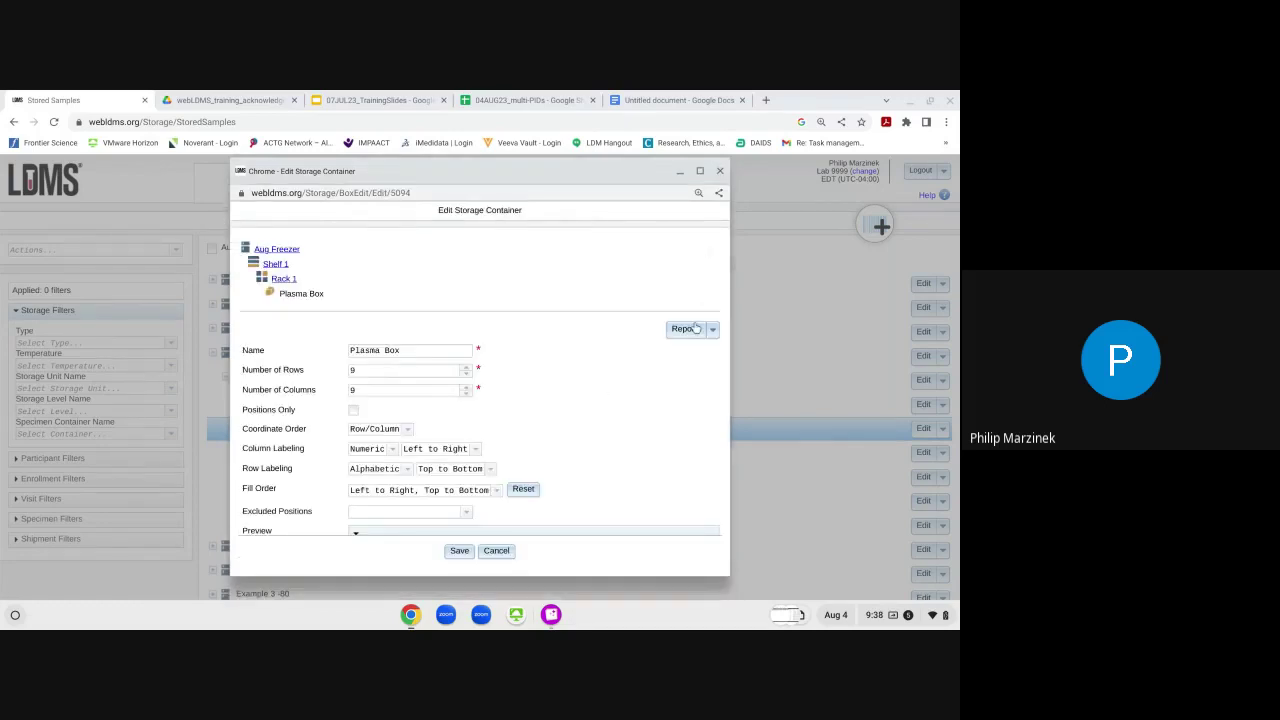
click(688, 328)
click(676, 359)
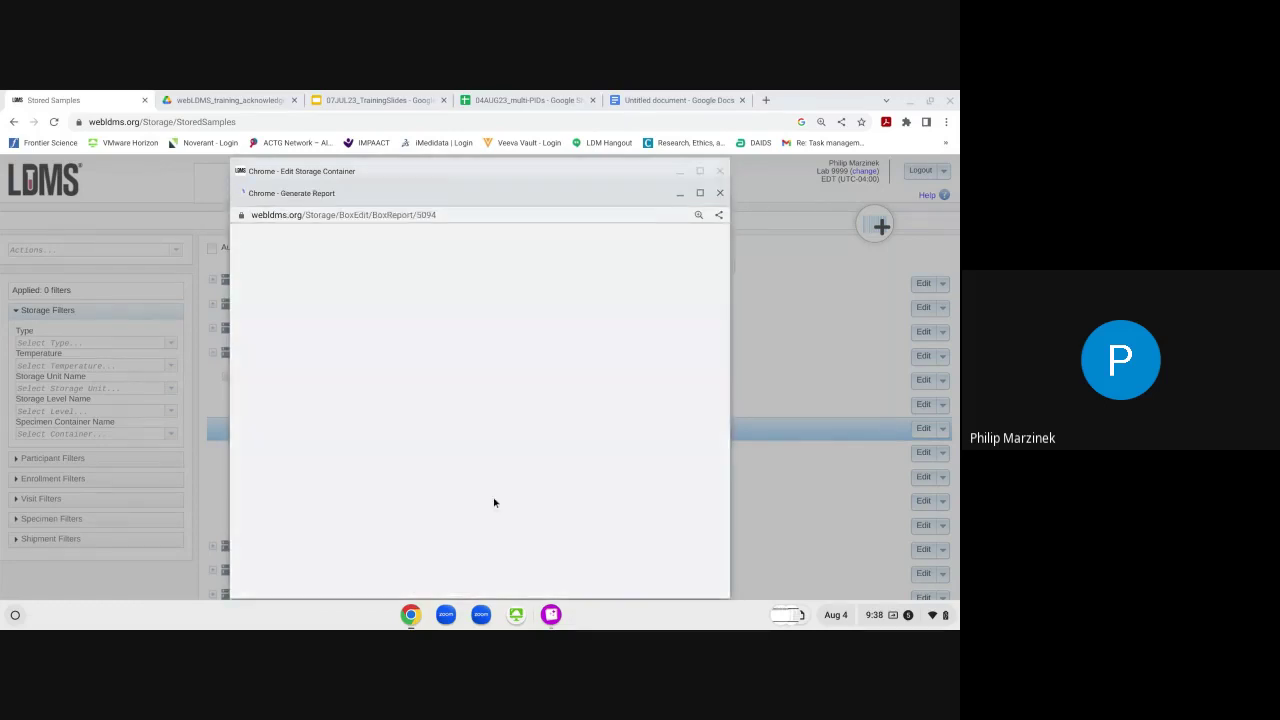
click(484, 570)
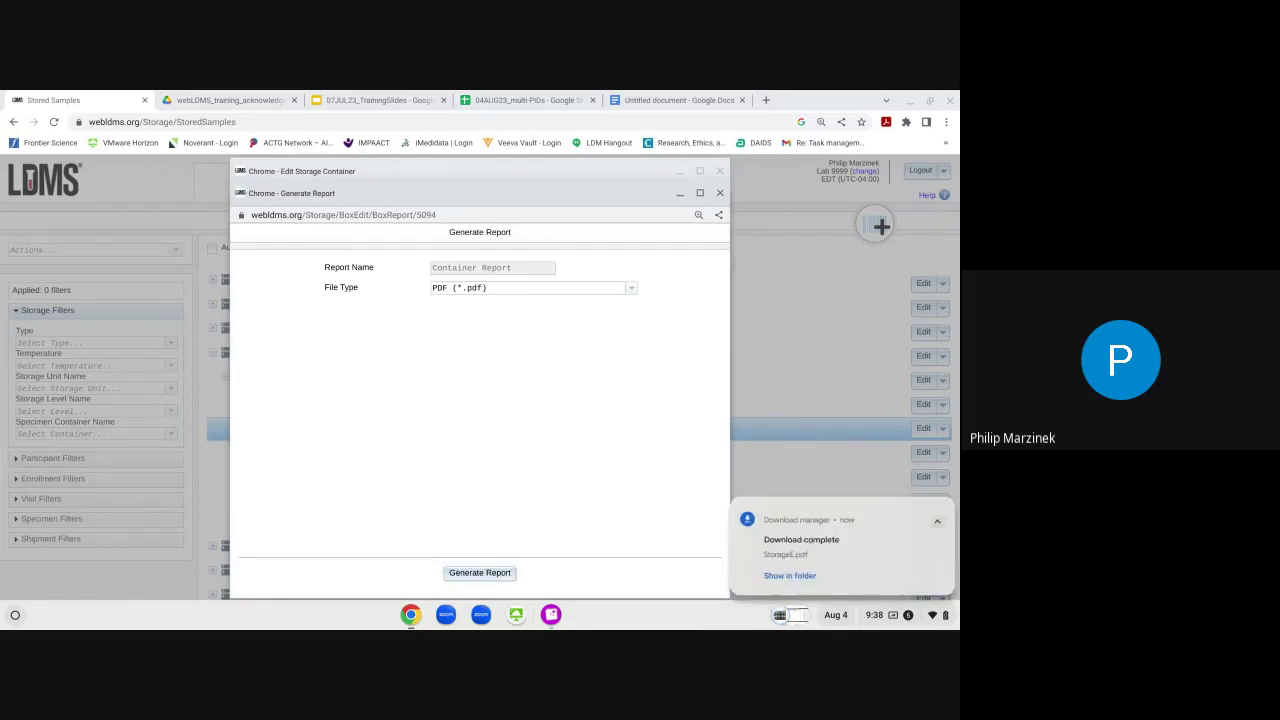
click(476, 571)
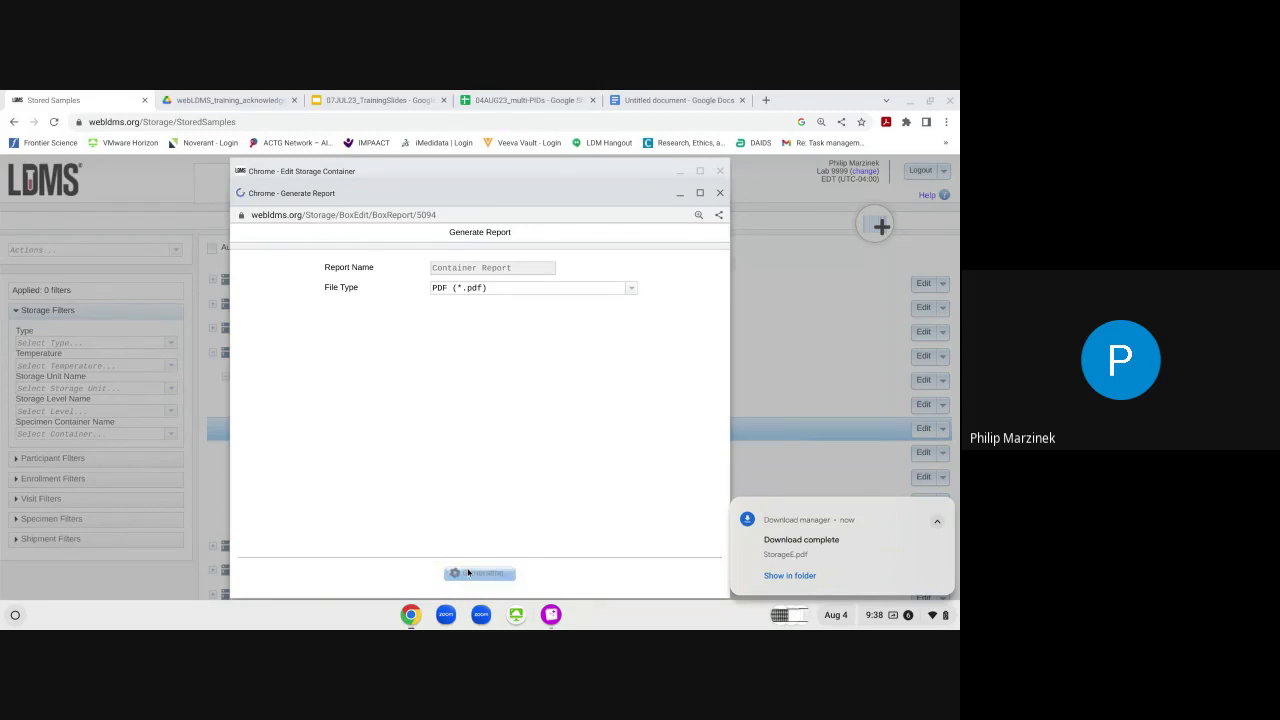
click(780, 614)
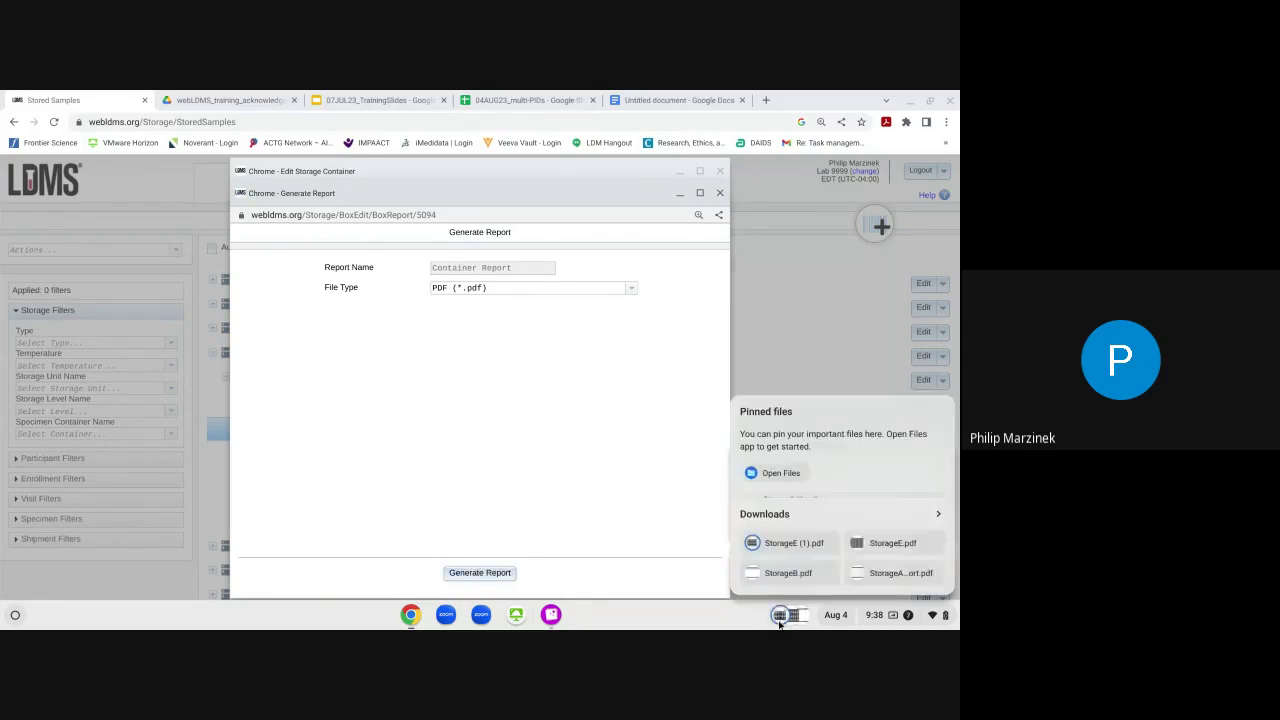
double_click(778, 541)
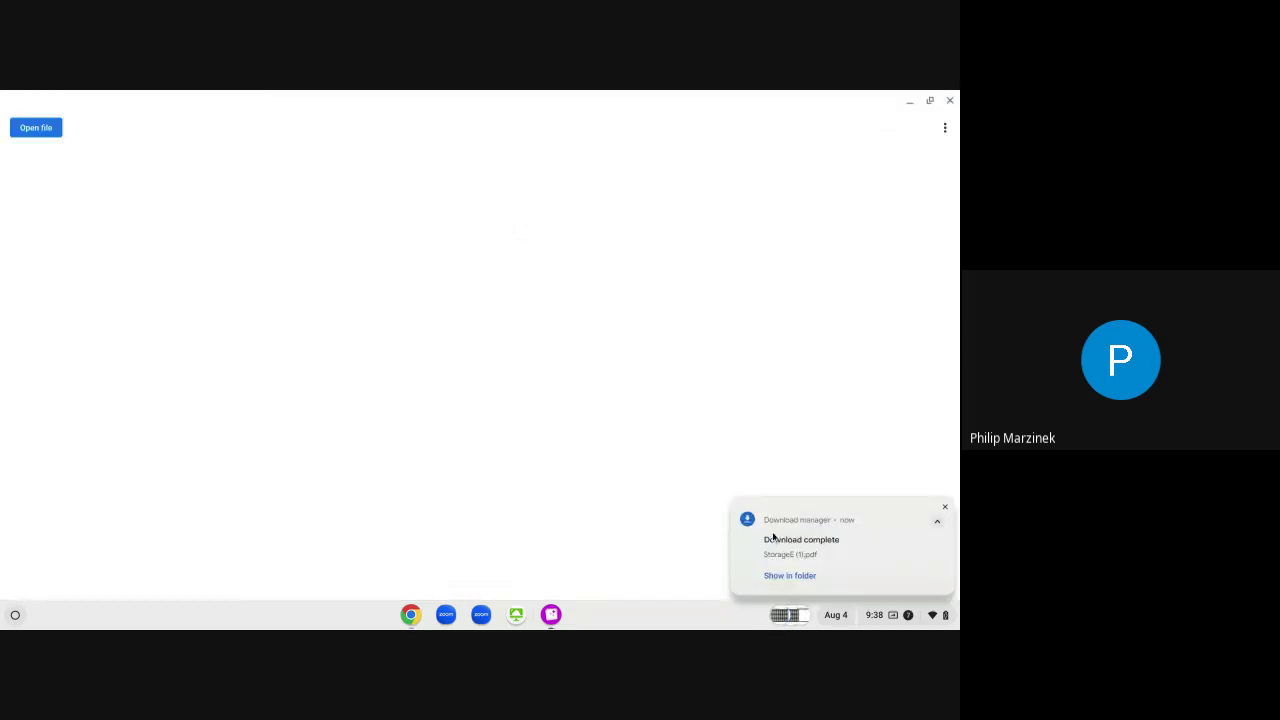
Zoom the Container report to 175%, pan across the 9 X 9 grid, then close it
click(945, 511)
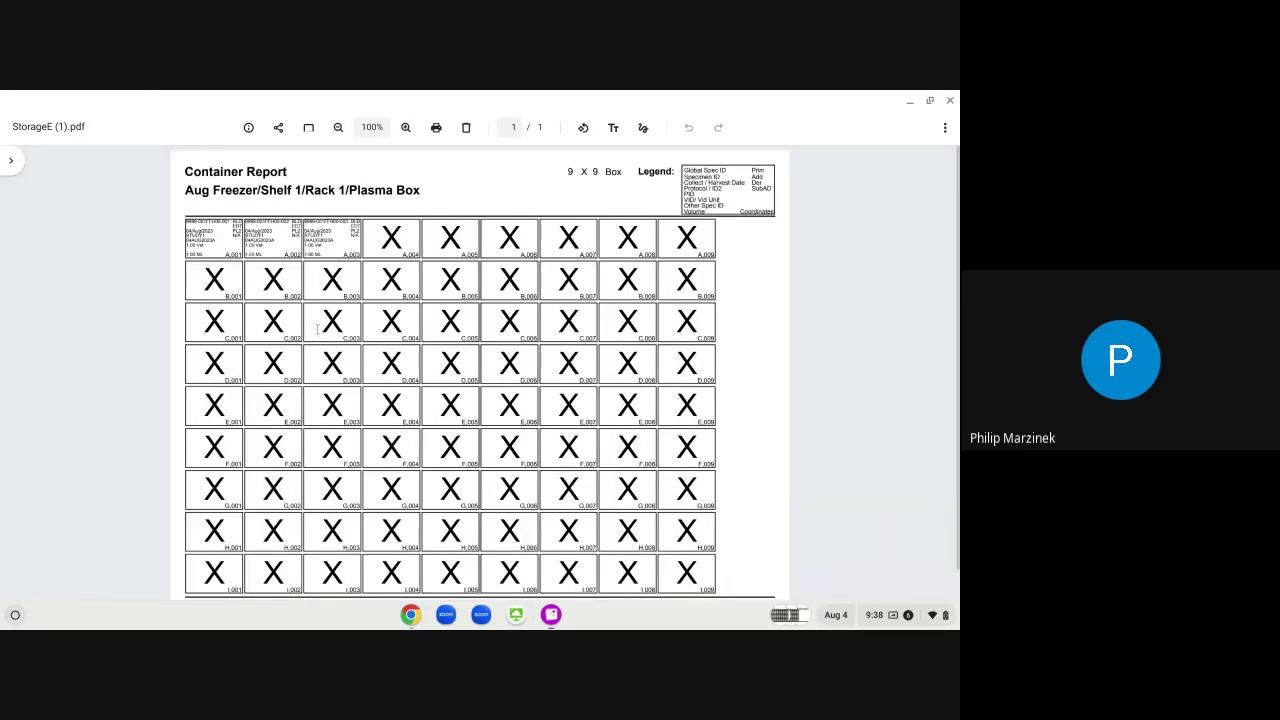
click(406, 127)
click(406, 127)
click(406, 127)
click(406, 127)
scroll(491, 331, up, 3)
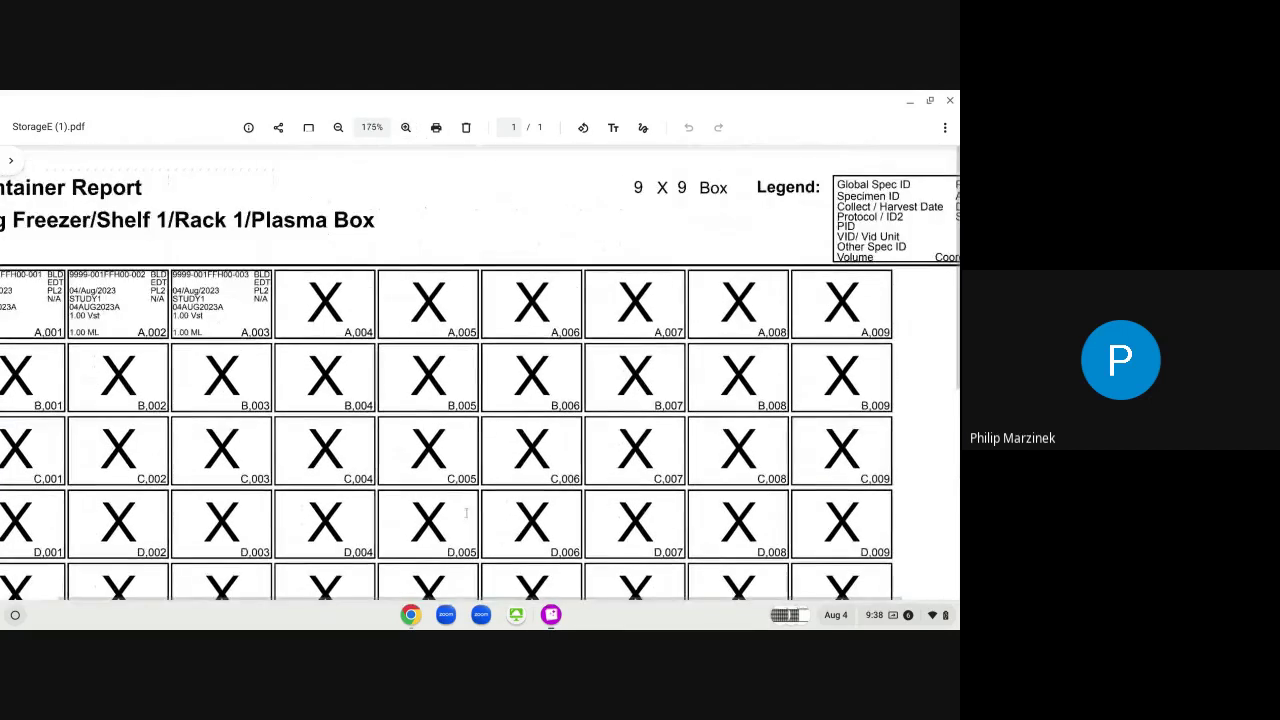
scroll(559, 603, left, 2)
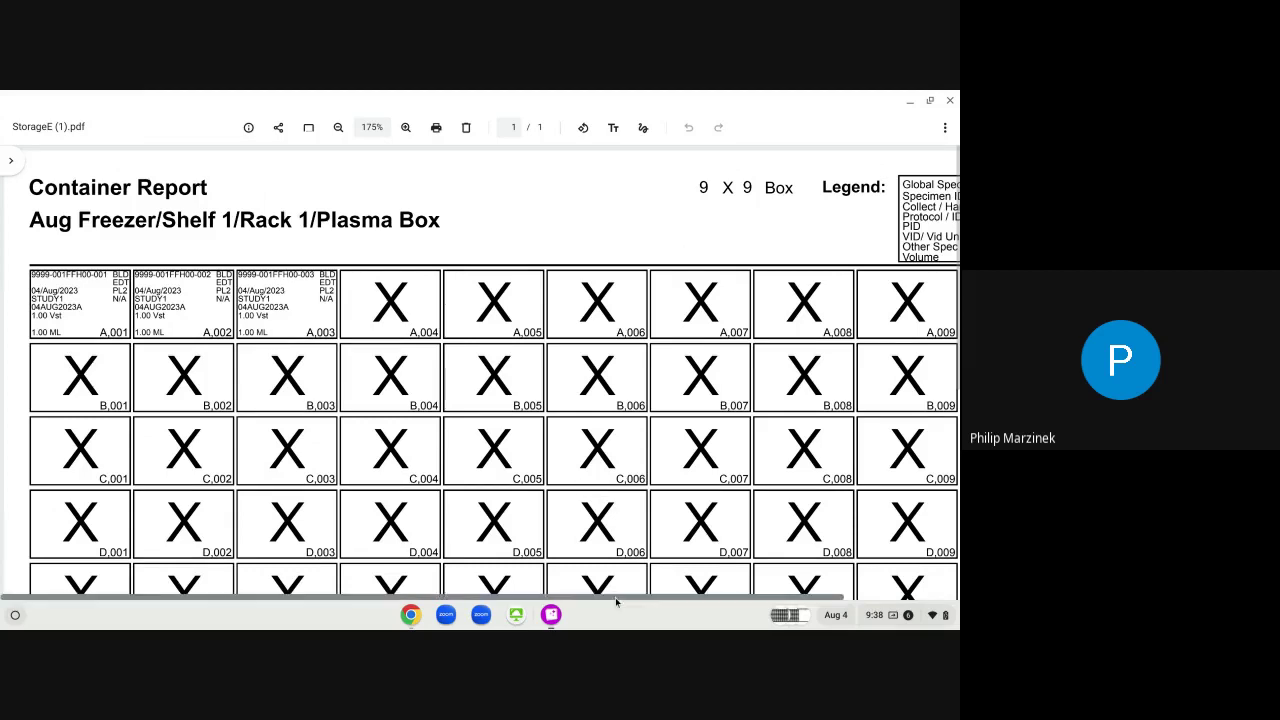
scroll(700, 540, right, 3)
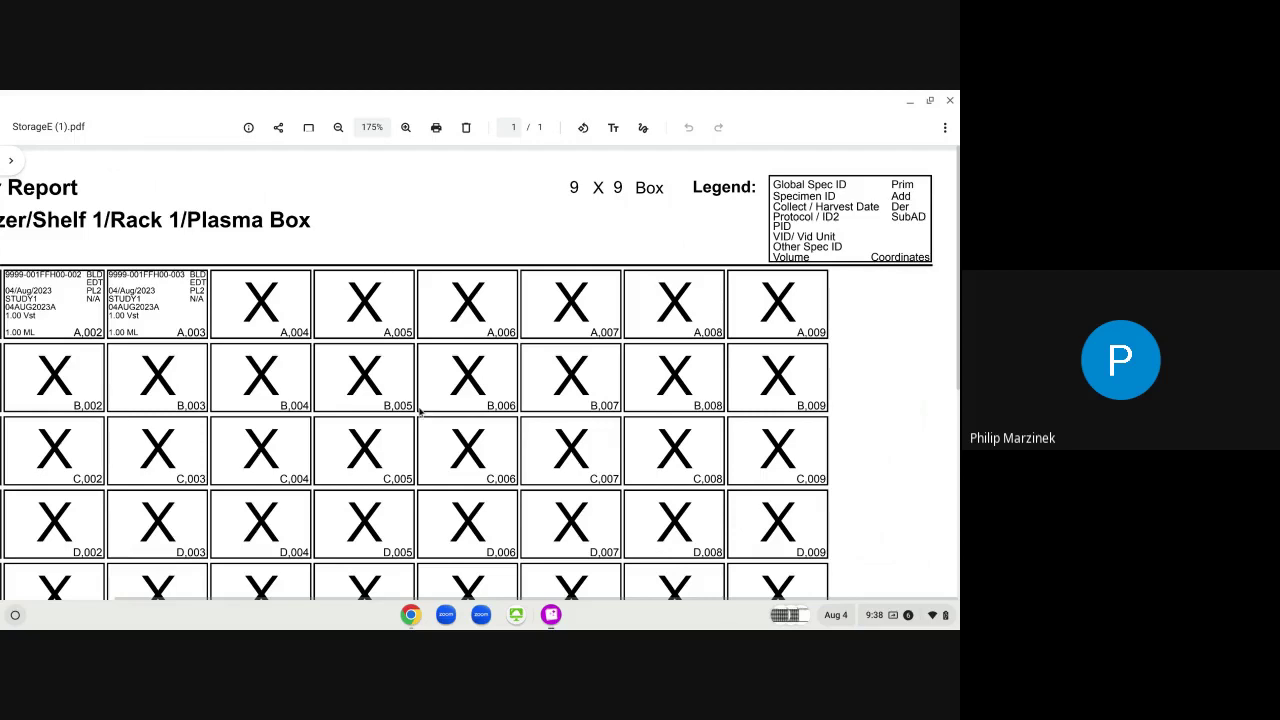
drag(550, 597, 487, 597)
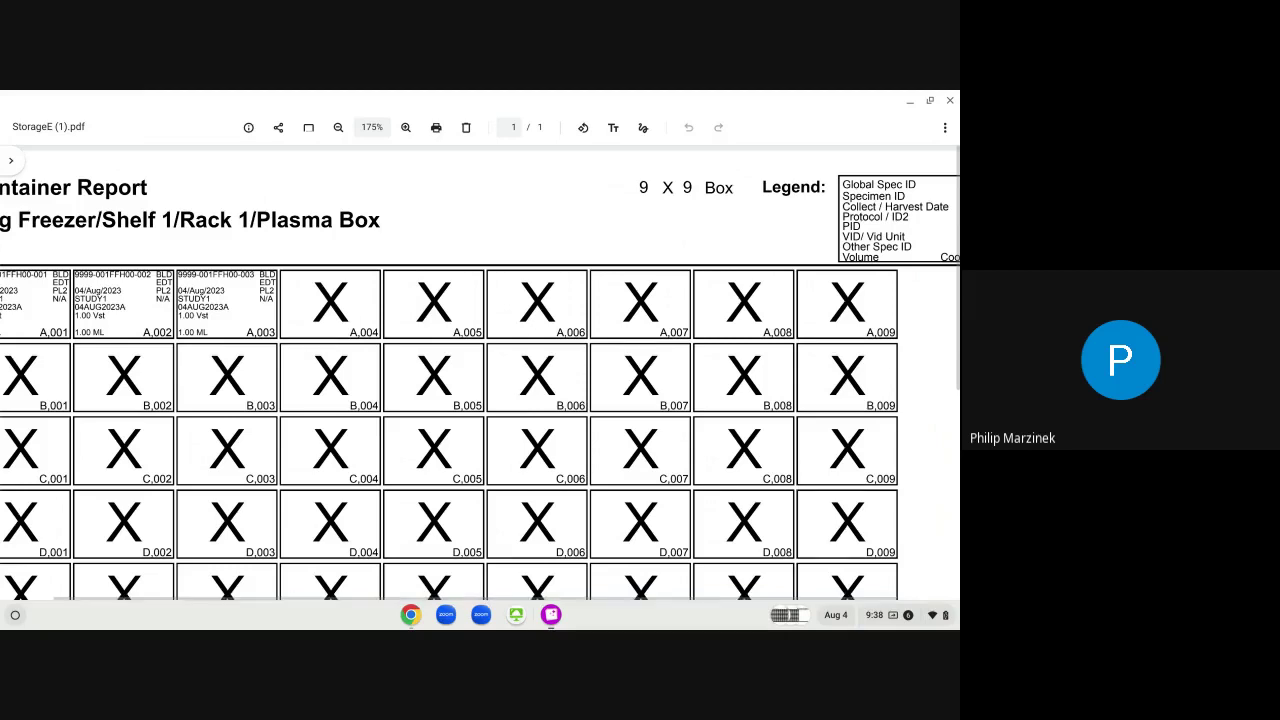
click(949, 101)
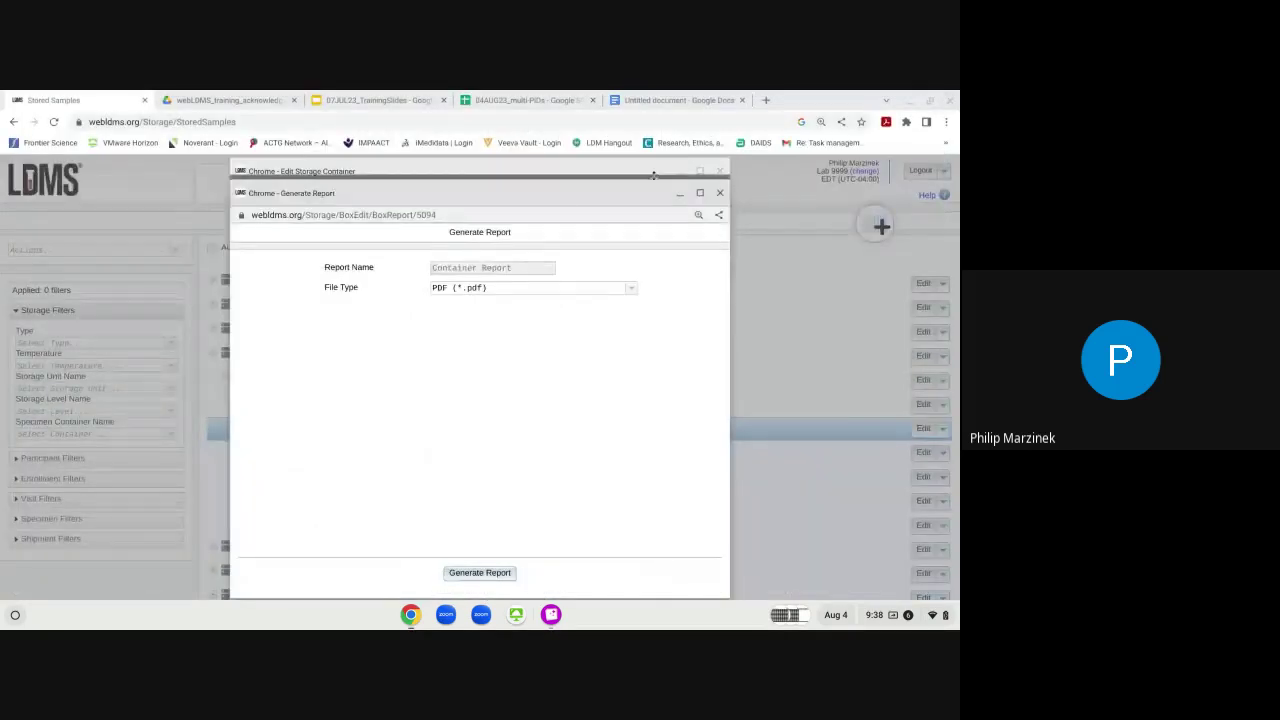
Close the Plasma Box popups and generate an Aug Freezer Storage Detail report PDF
click(720, 193)
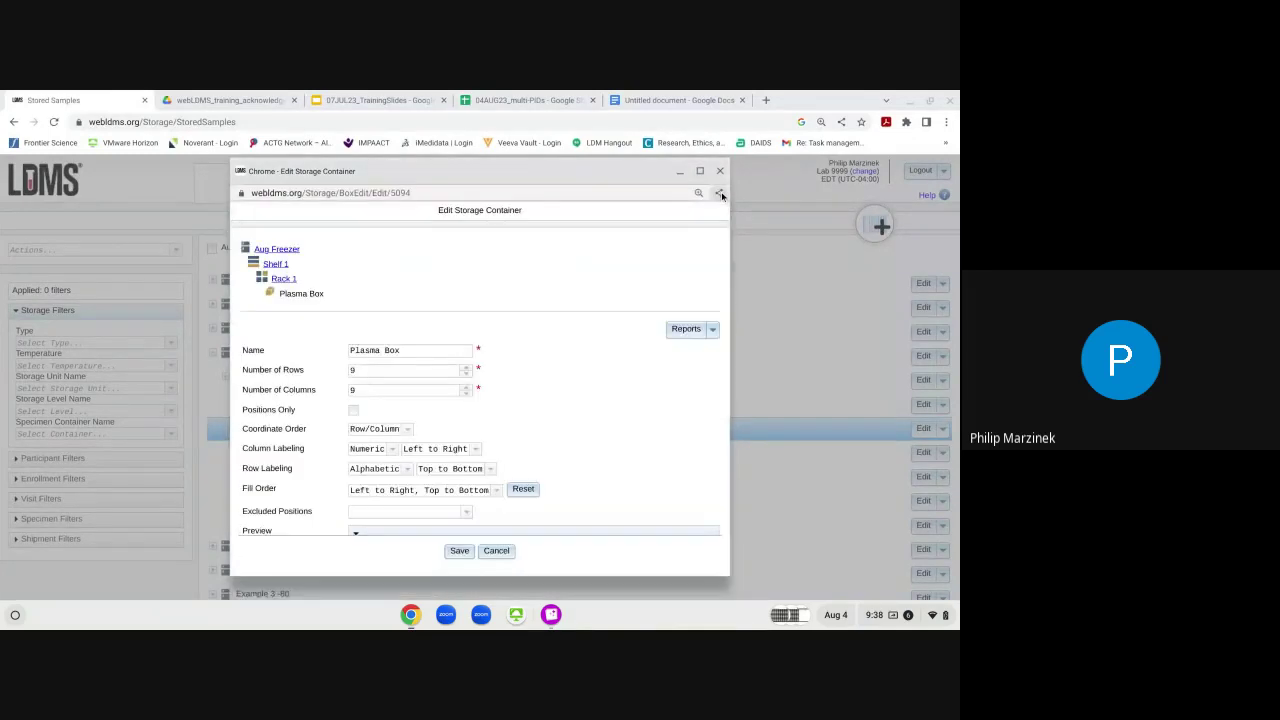
click(720, 173)
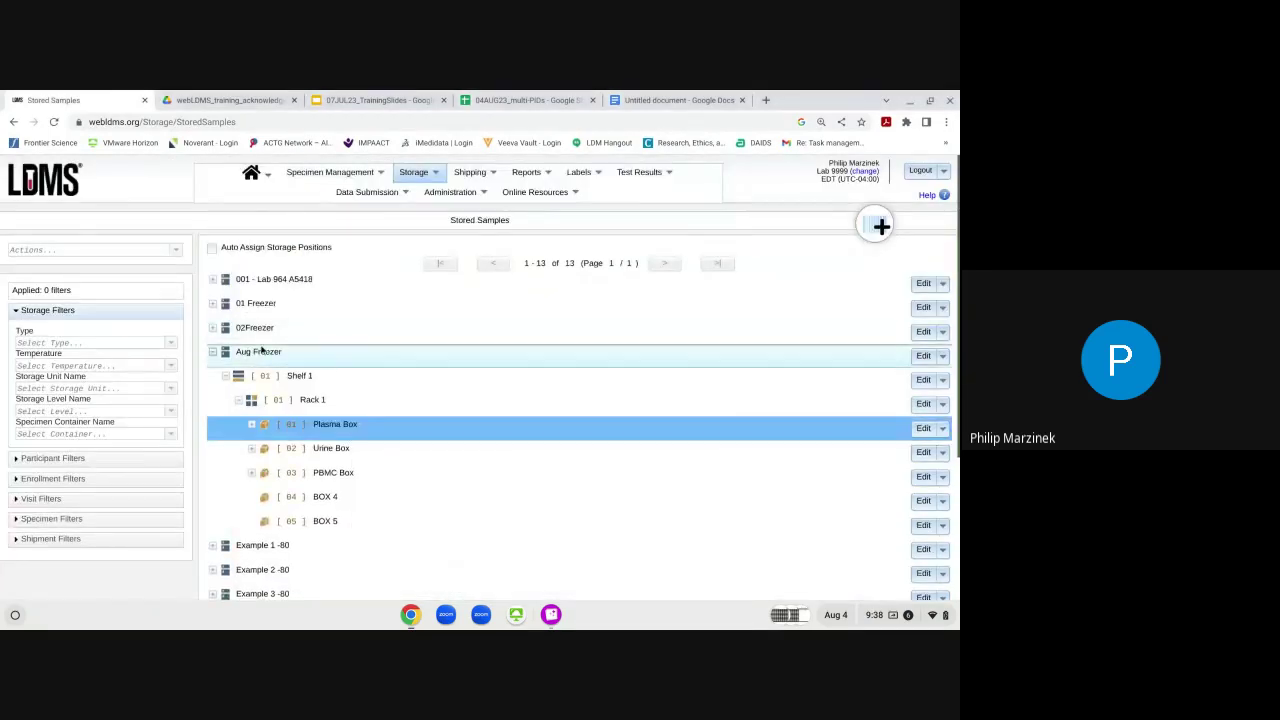
click(262, 350)
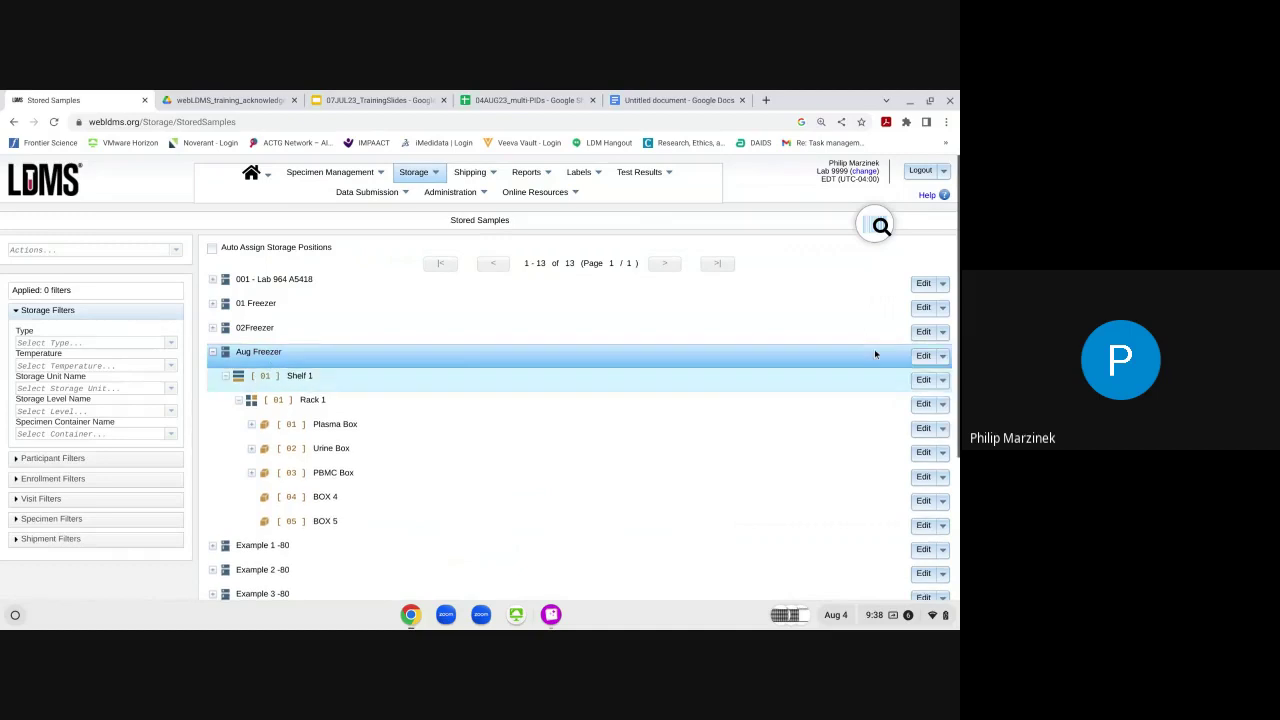
click(942, 358)
click(928, 357)
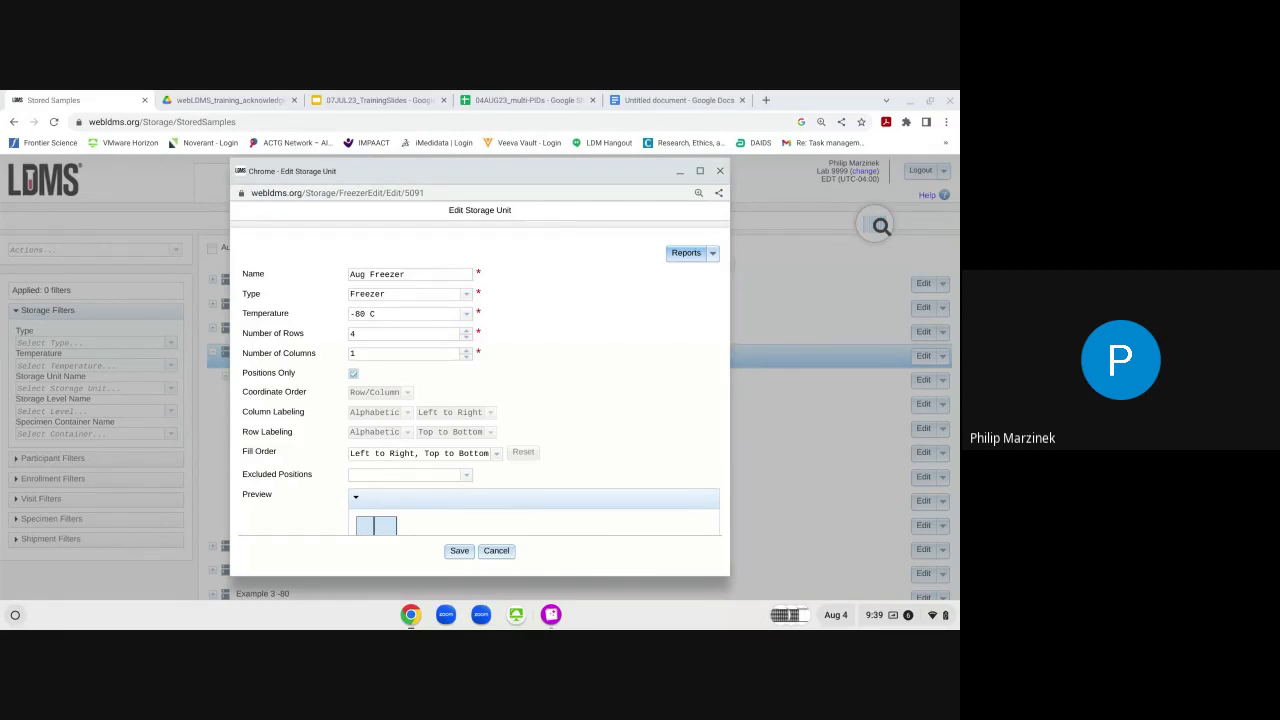
click(712, 253)
click(673, 280)
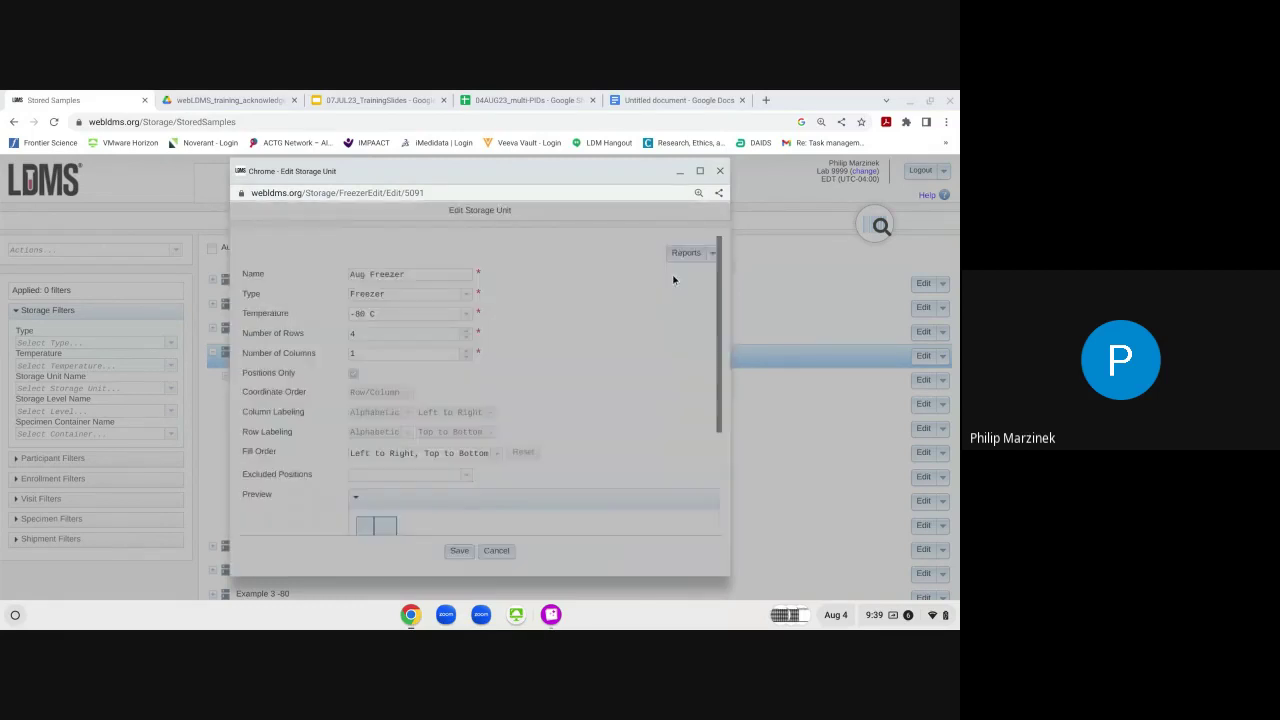
click(476, 572)
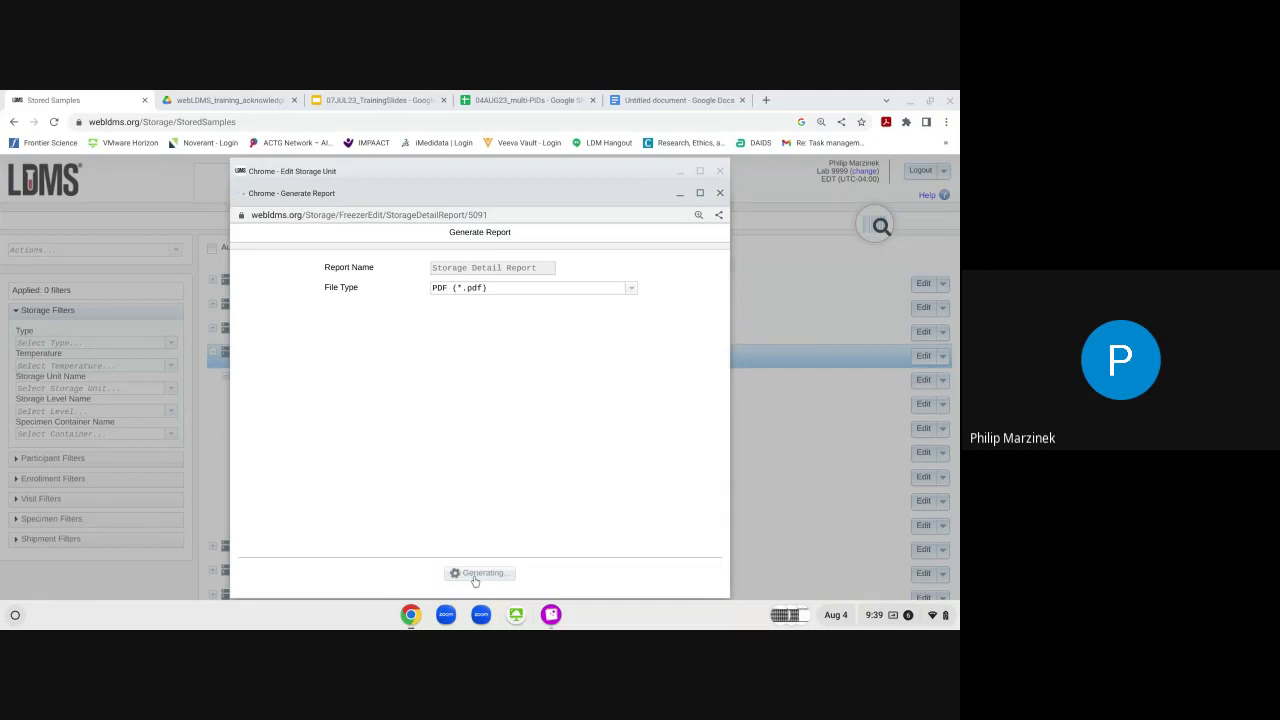
click(783, 618)
Open StorageB (1).pdf at 150% zoom to read Aug Freezer's nine stored specimens
double_click(766, 542)
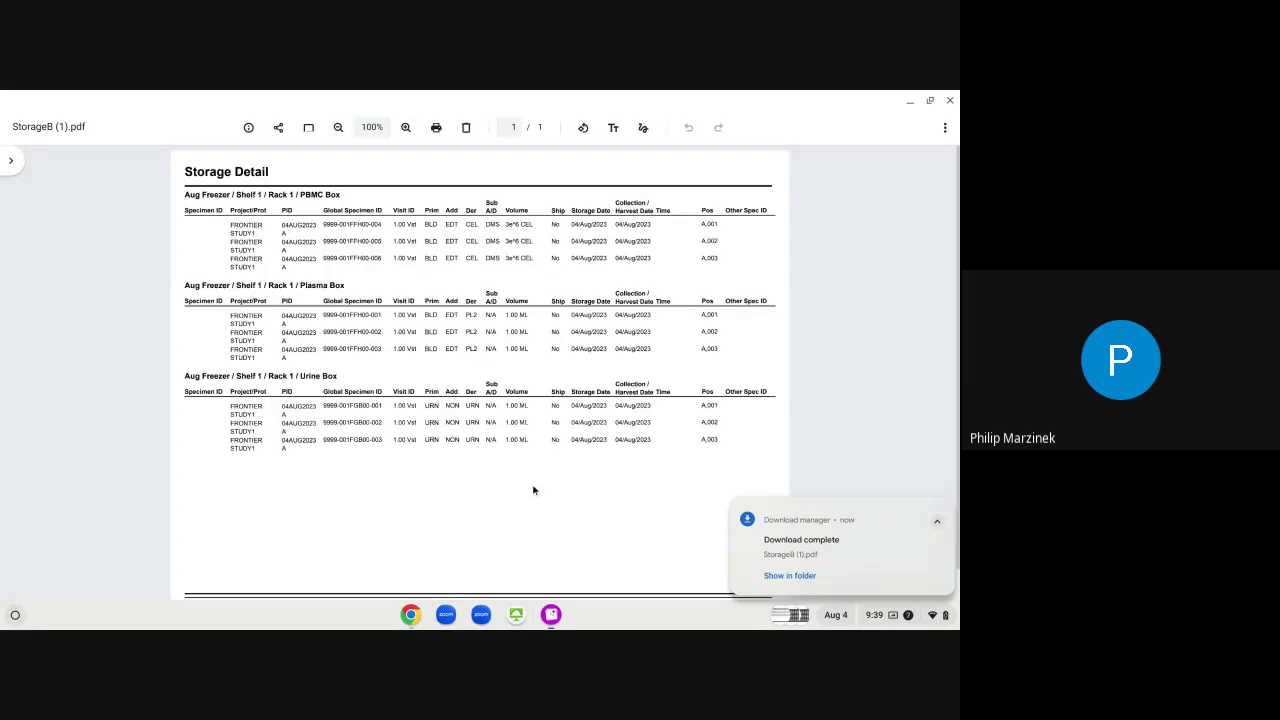
click(405, 127)
click(405, 127)
scroll(548, 398, up, 1)
scroll(548, 398, up, 2)
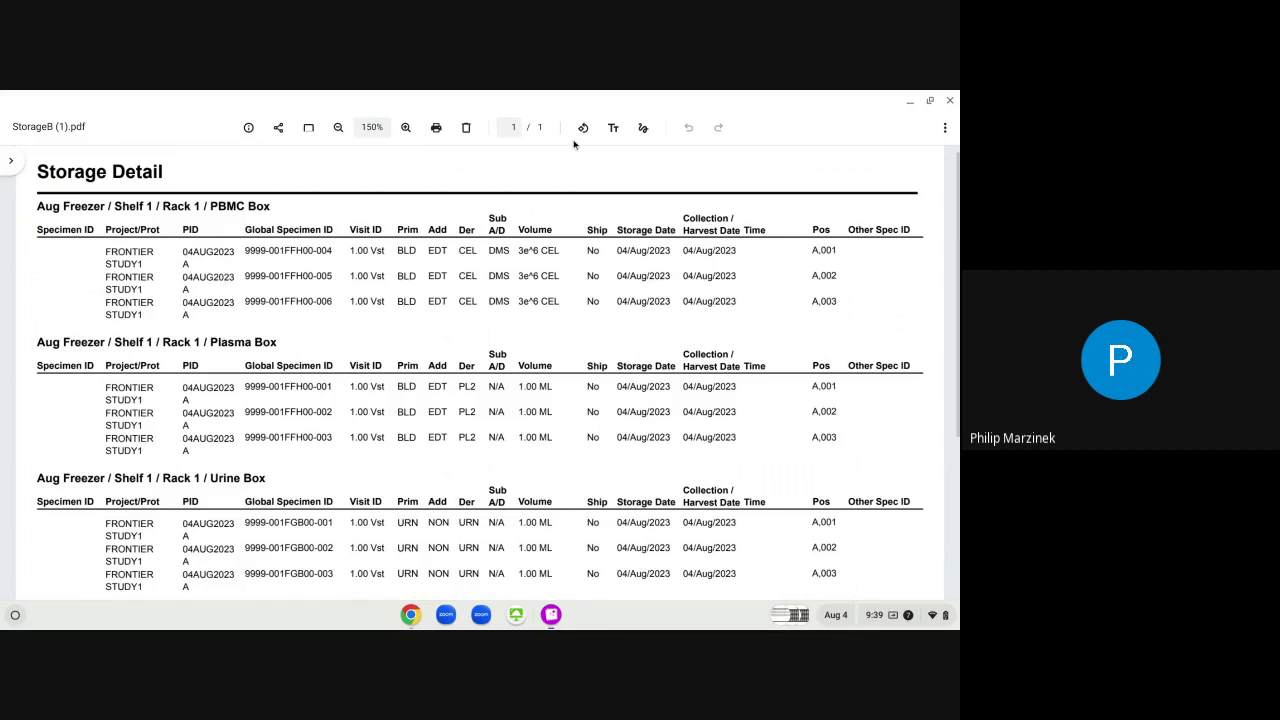
Close the Storage Detail PDF and generate an Empty Storage Locations report for Aug Freezer
click(950, 101)
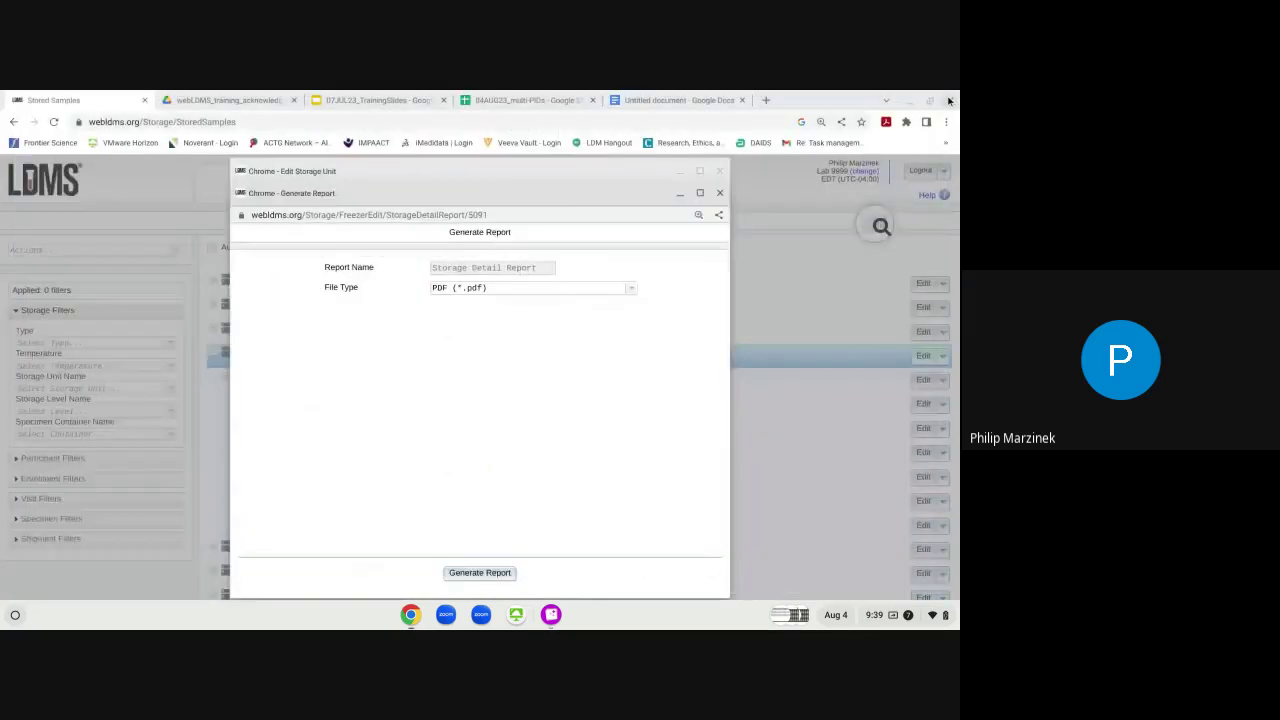
click(720, 193)
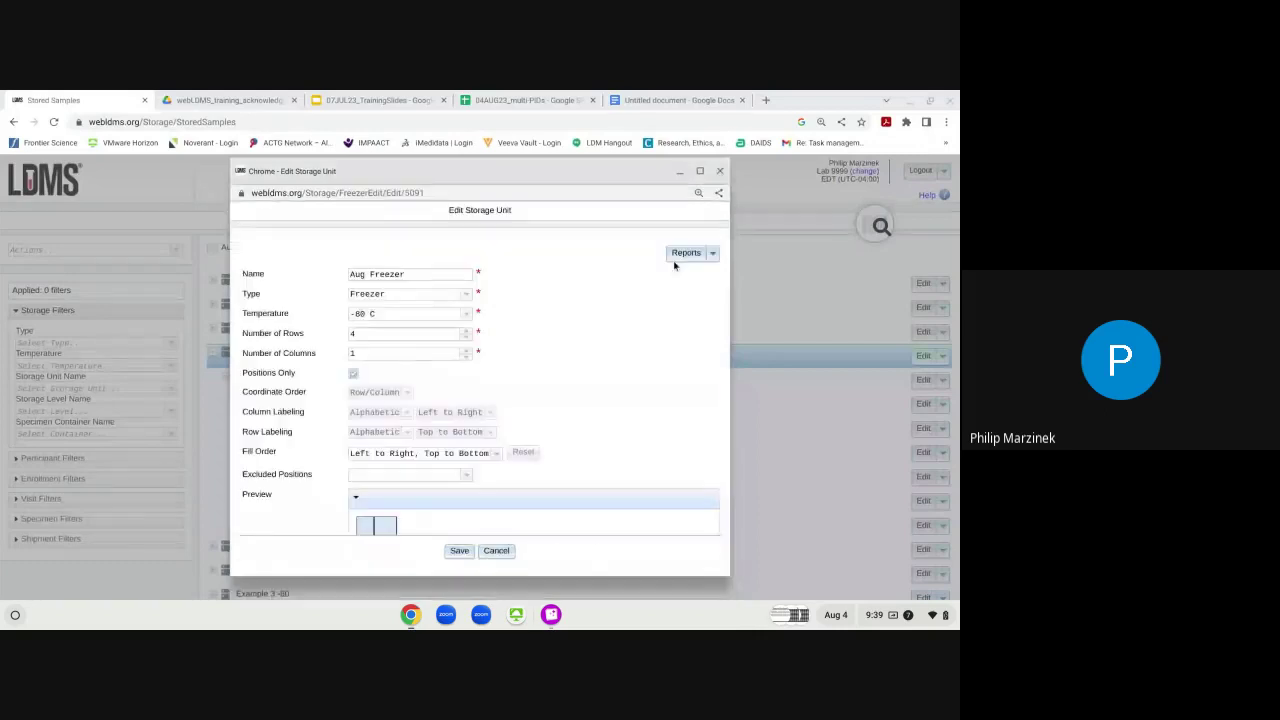
click(682, 254)
click(660, 285)
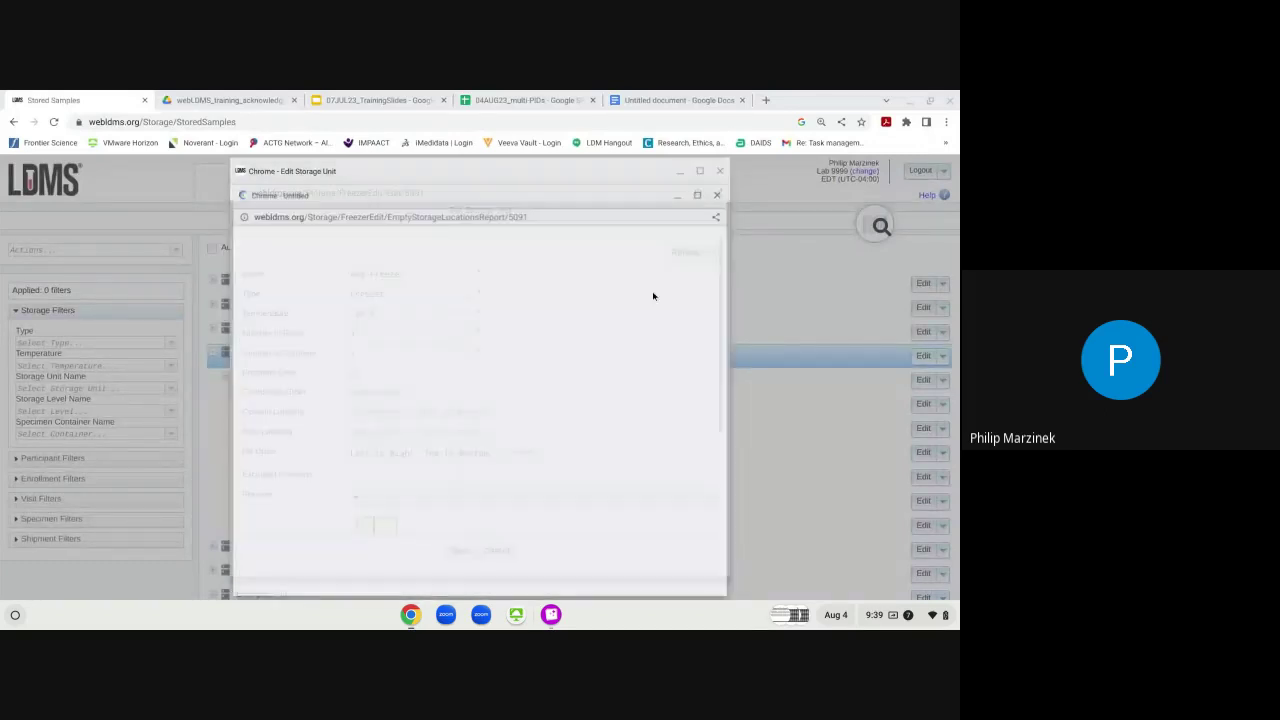
click(470, 574)
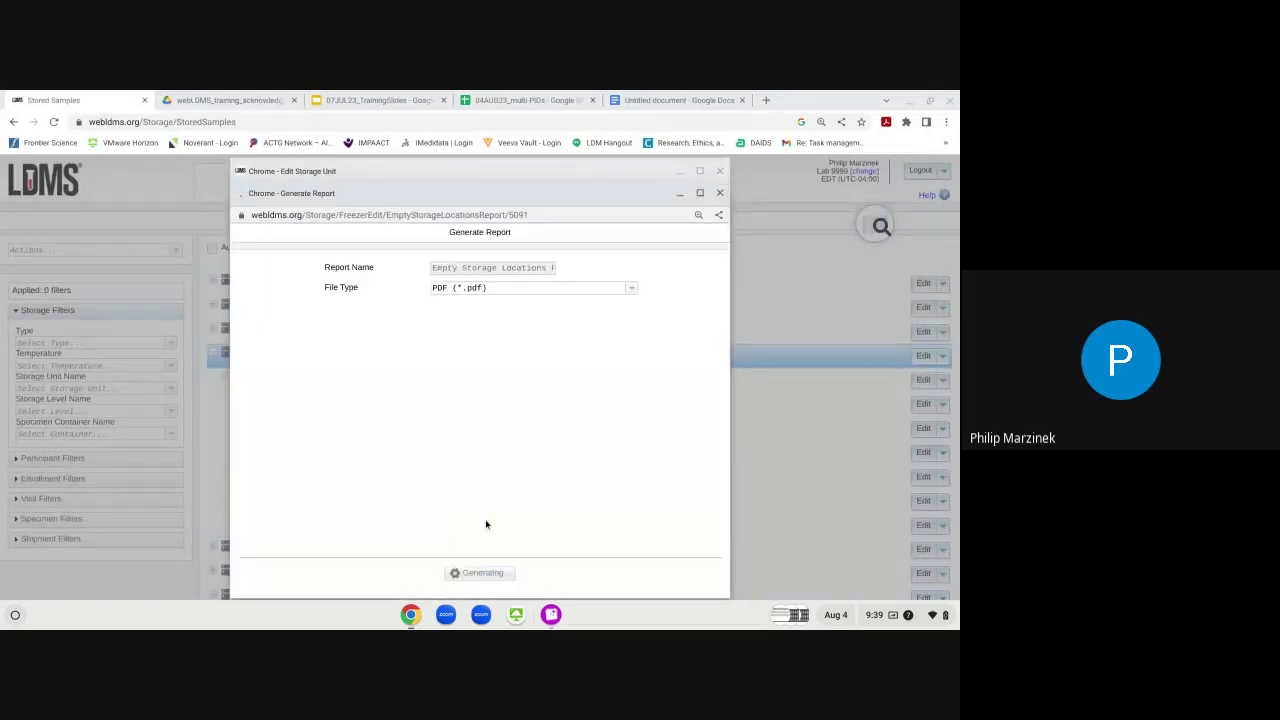
click(779, 612)
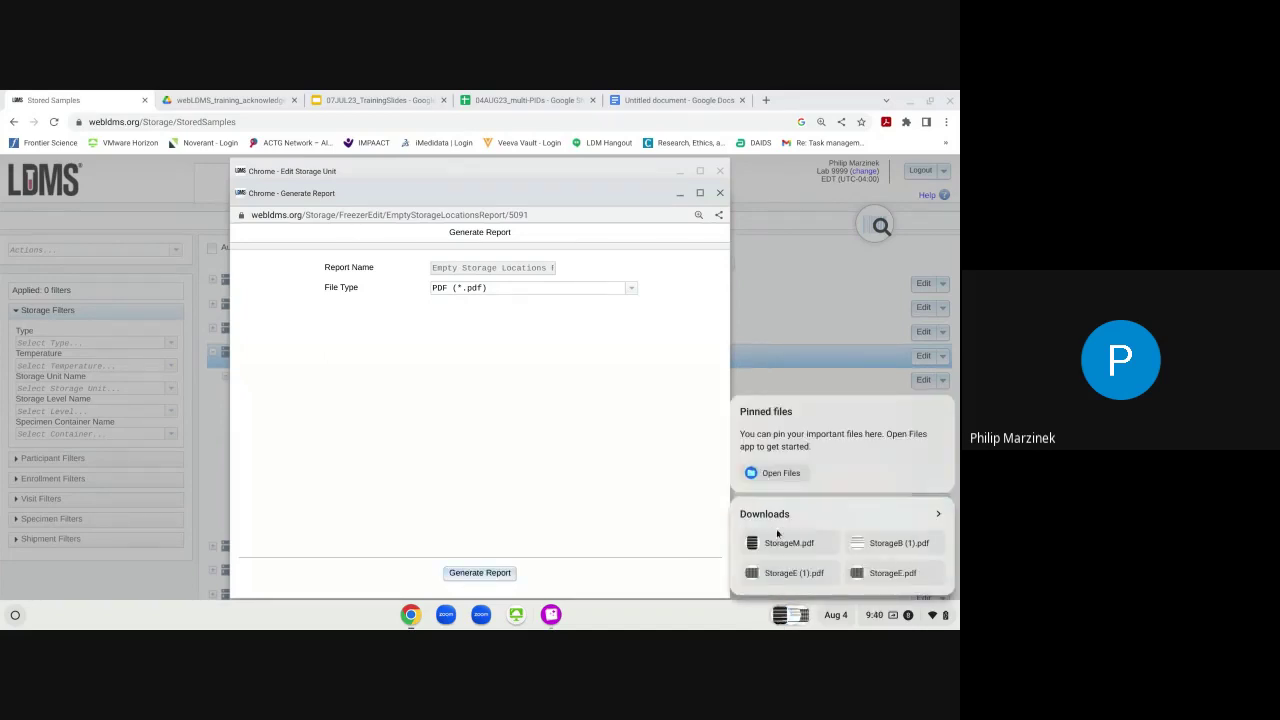
Read both pages of StorageM.pdf's Empty Storage Locations report at 150% zoom, then close it
double_click(776, 543)
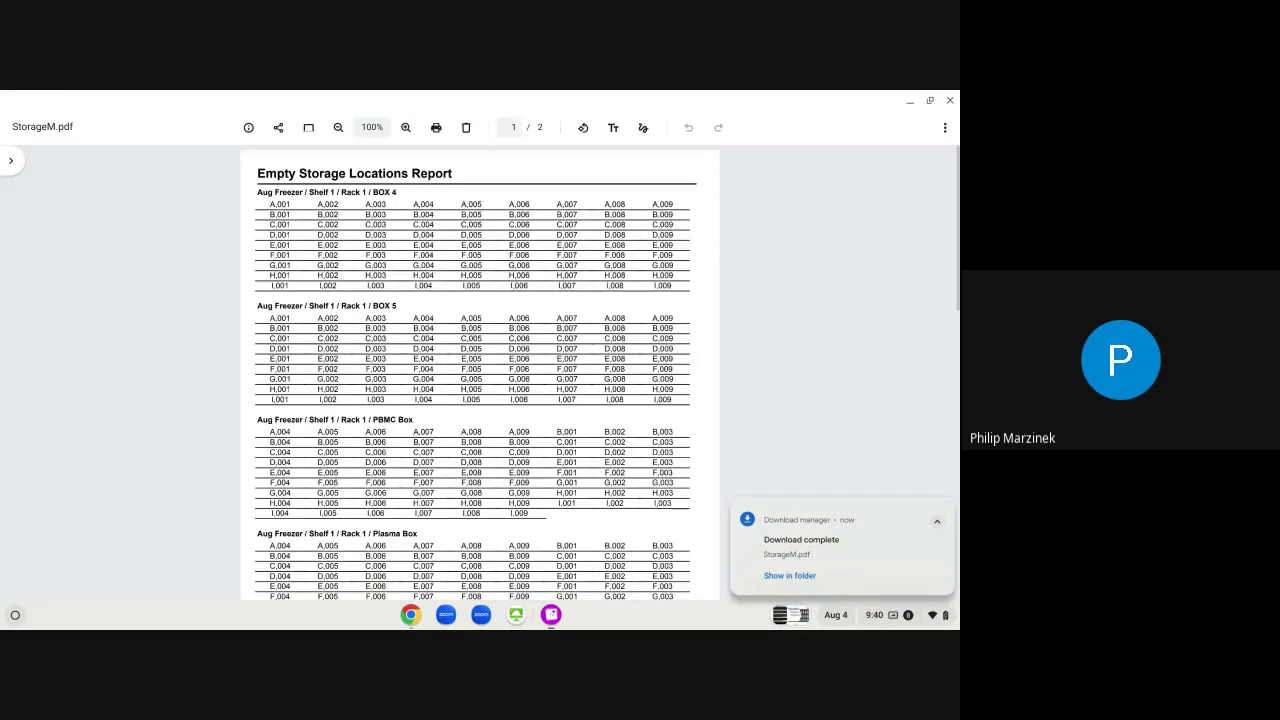
click(405, 127)
click(405, 127)
click(405, 127)
scroll(447, 355, up, 2)
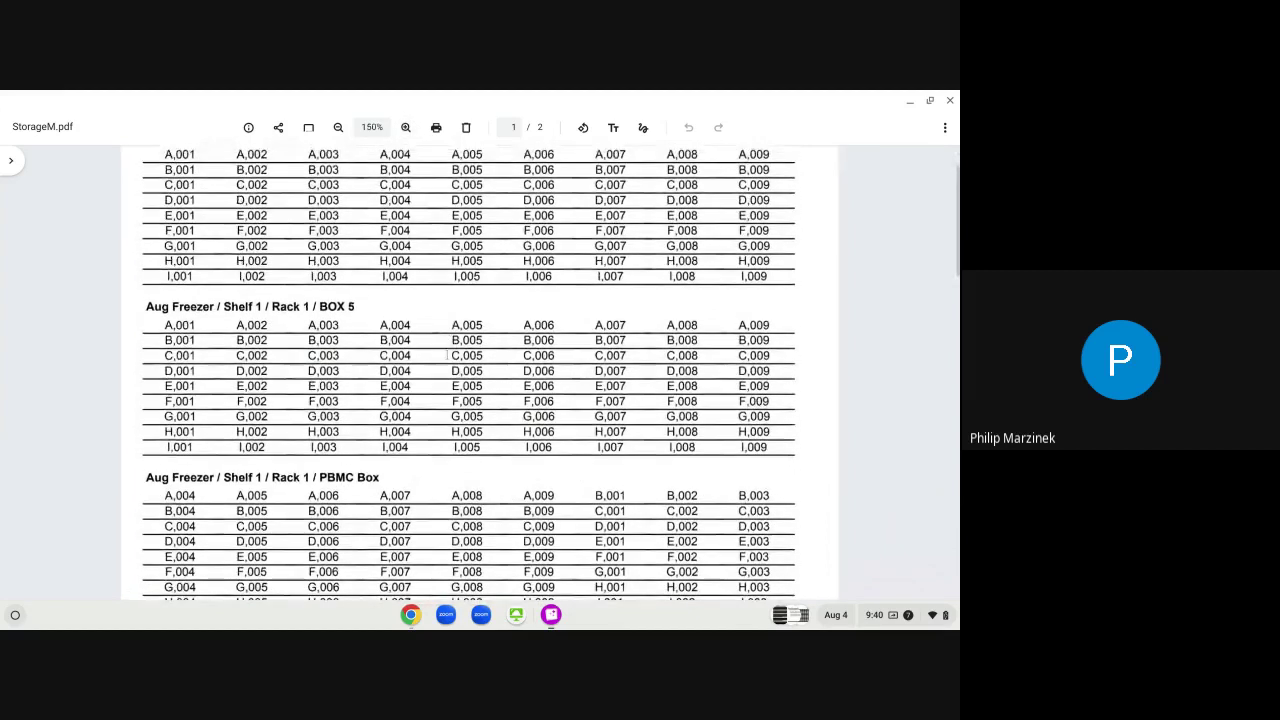
scroll(447, 355, up, 2)
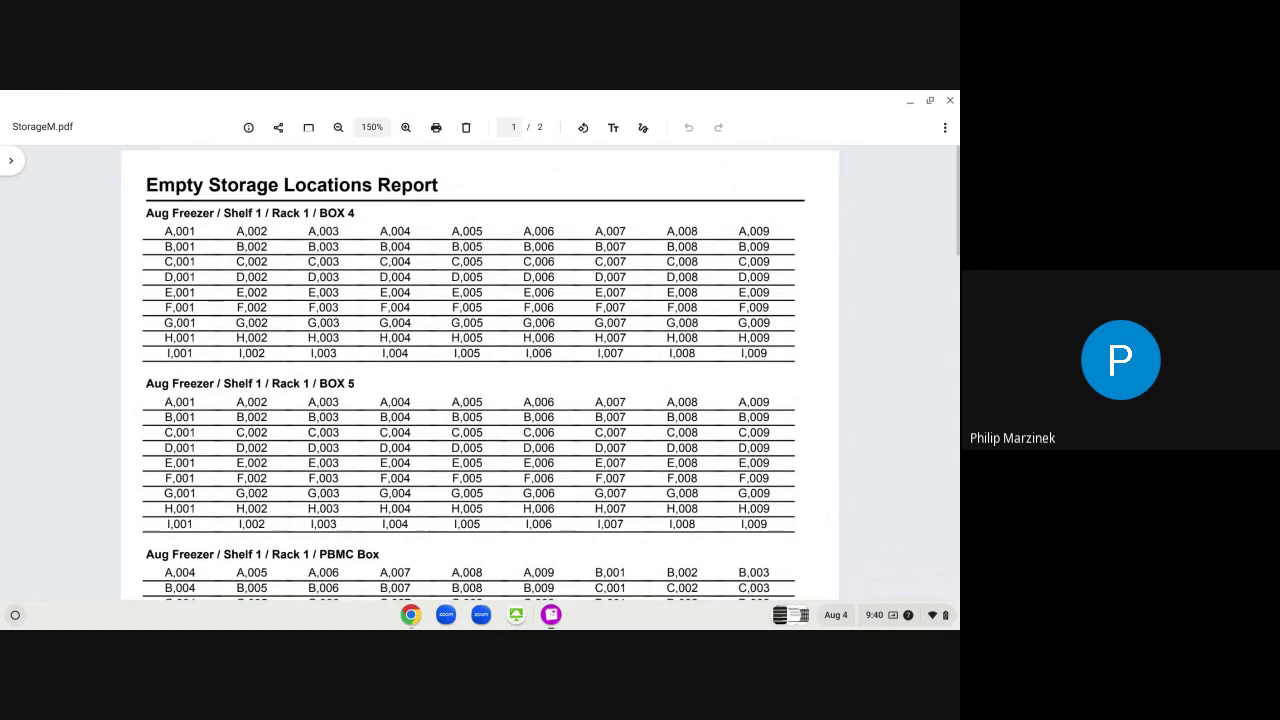
scroll(447, 369, down, 5)
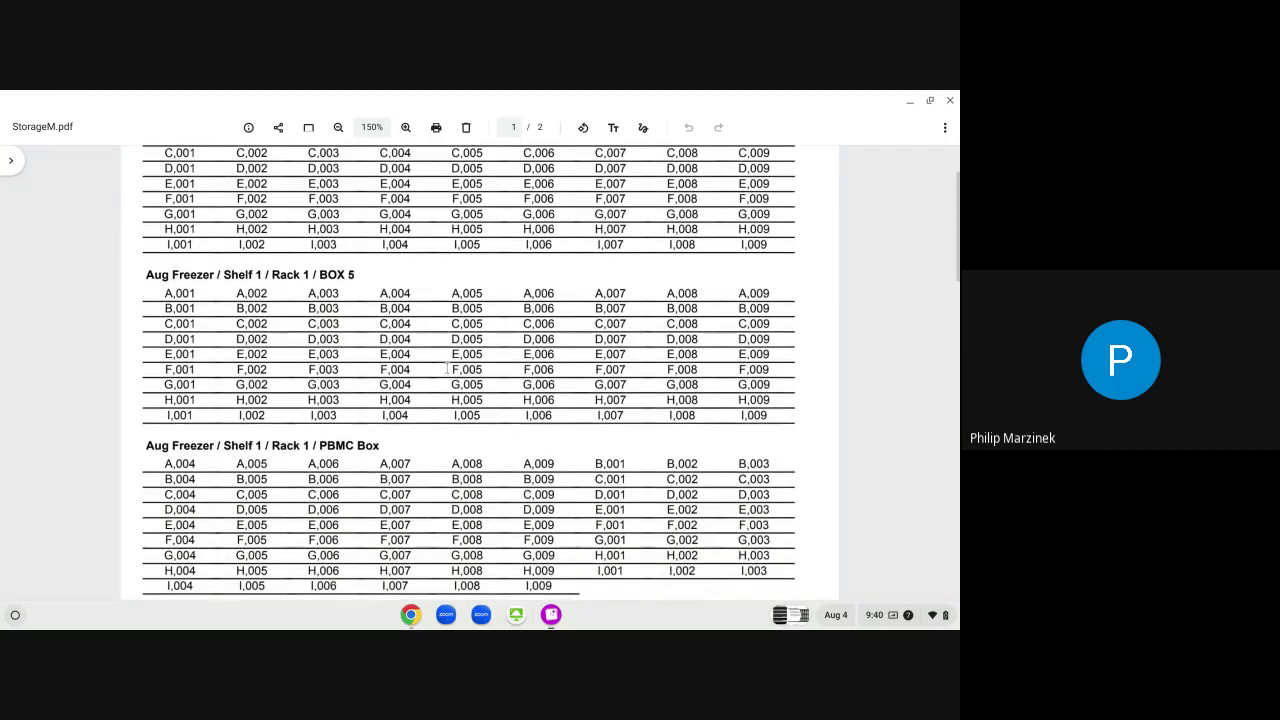
scroll(447, 369, down, 3)
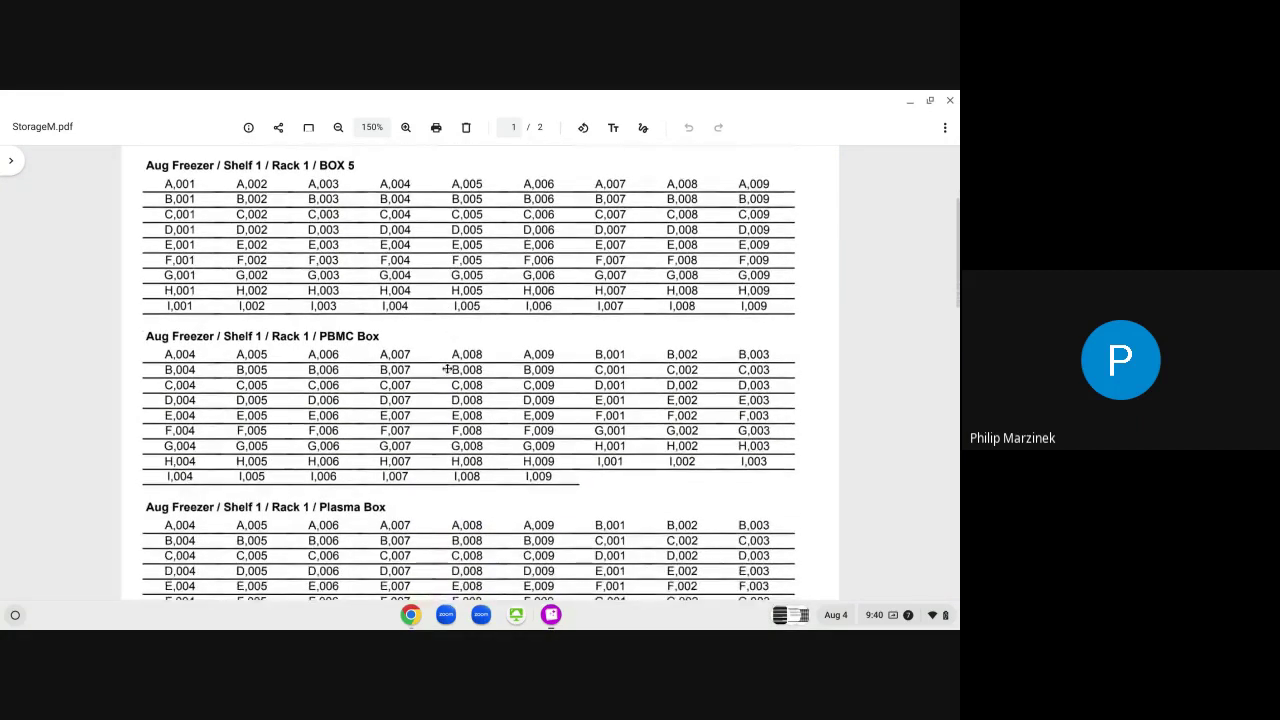
scroll(447, 369, down, 5)
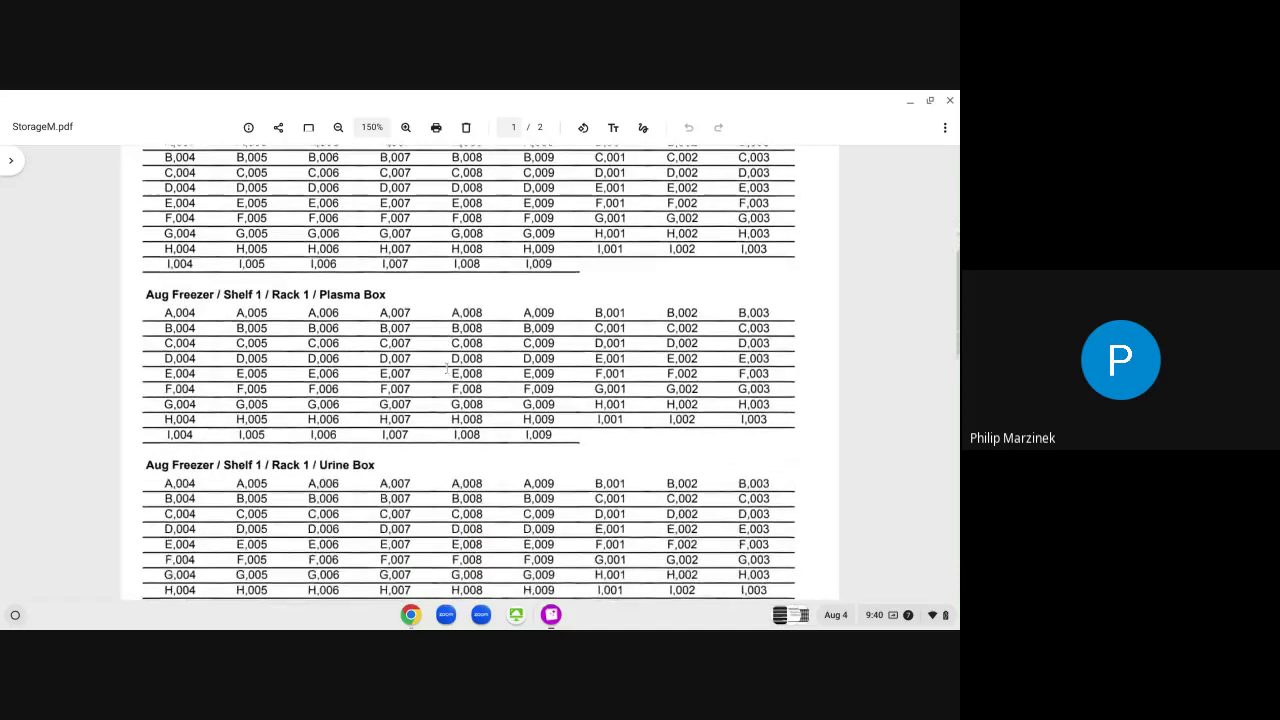
scroll(447, 369, down, 6)
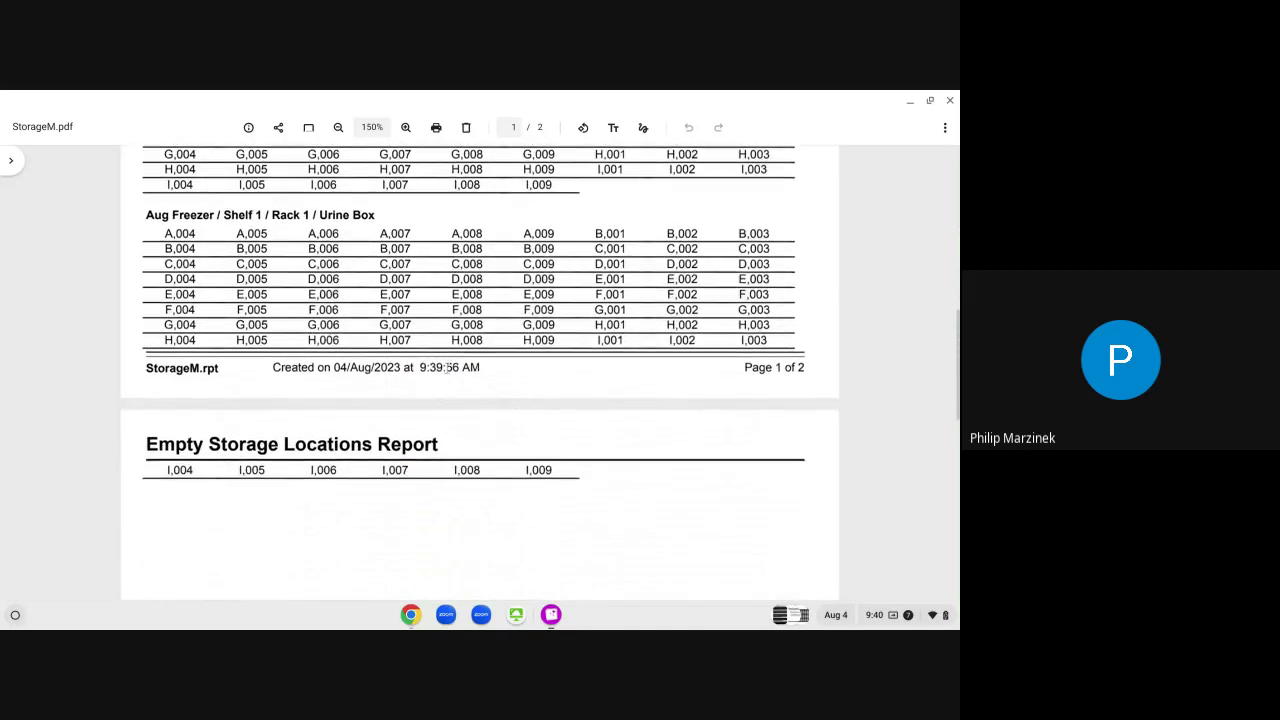
scroll(447, 369, down, 2)
scroll(447, 369, up, 18)
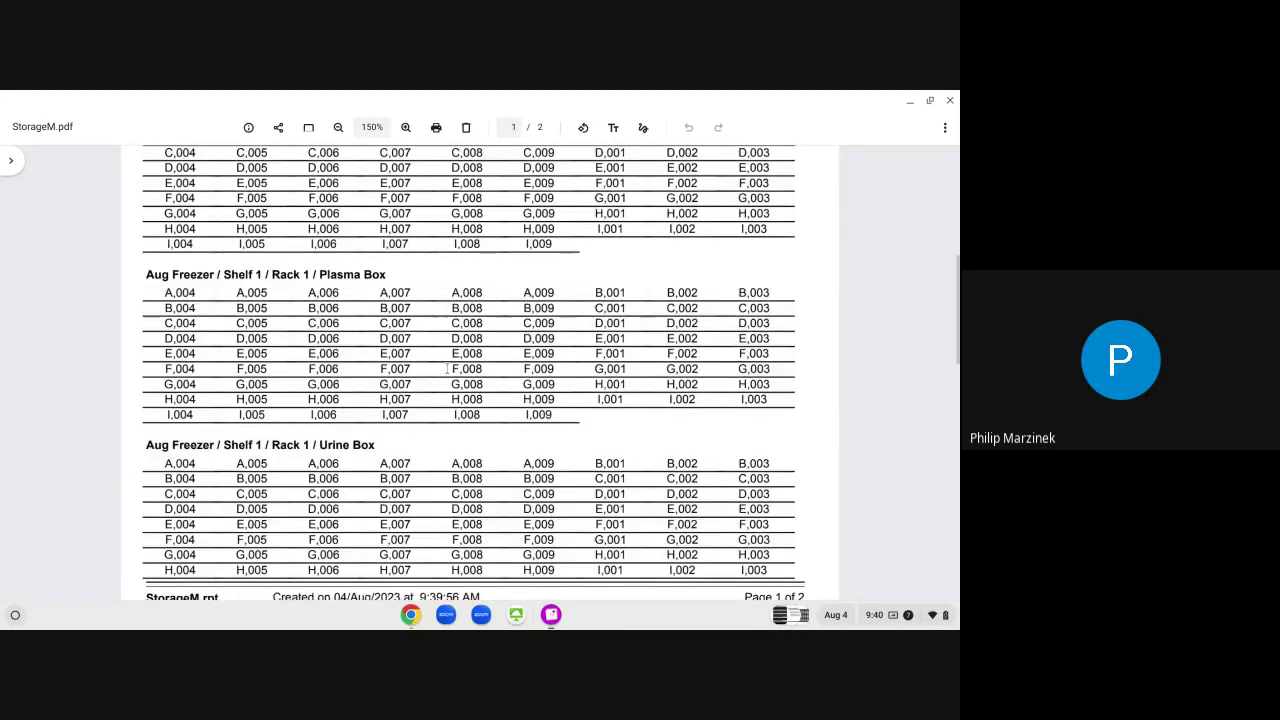
scroll(447, 369, up, 1)
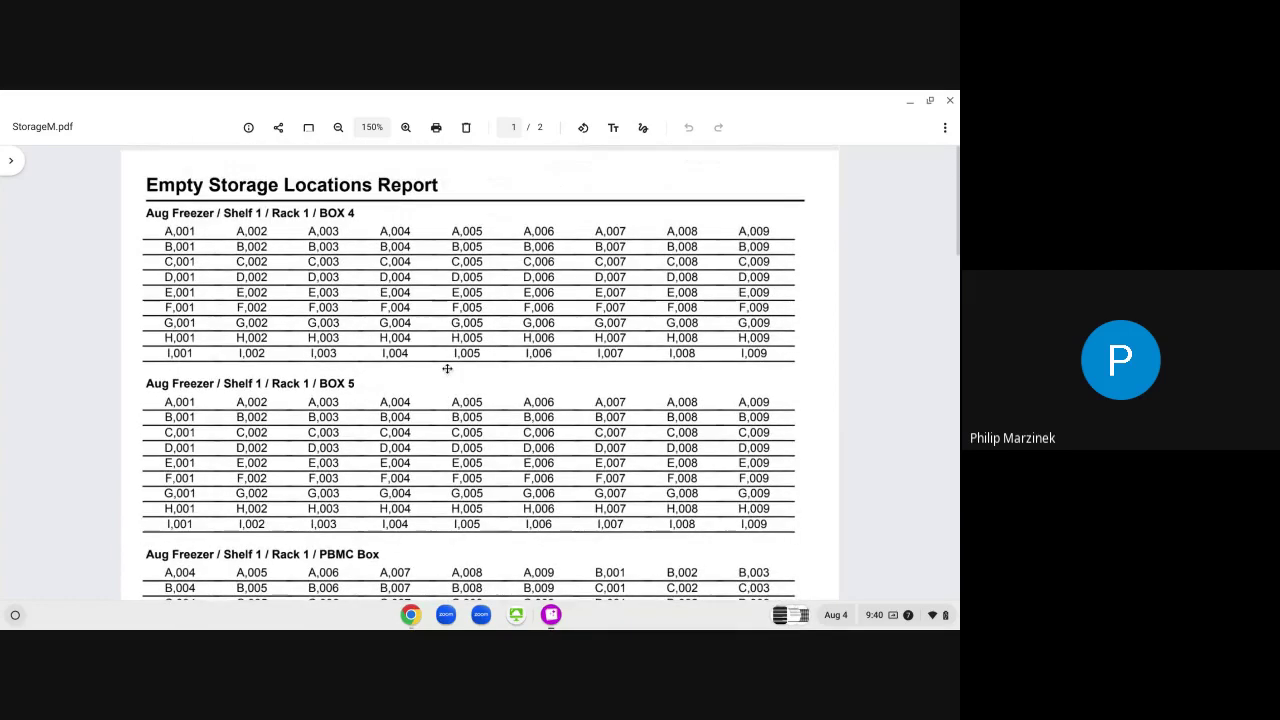
click(952, 98)
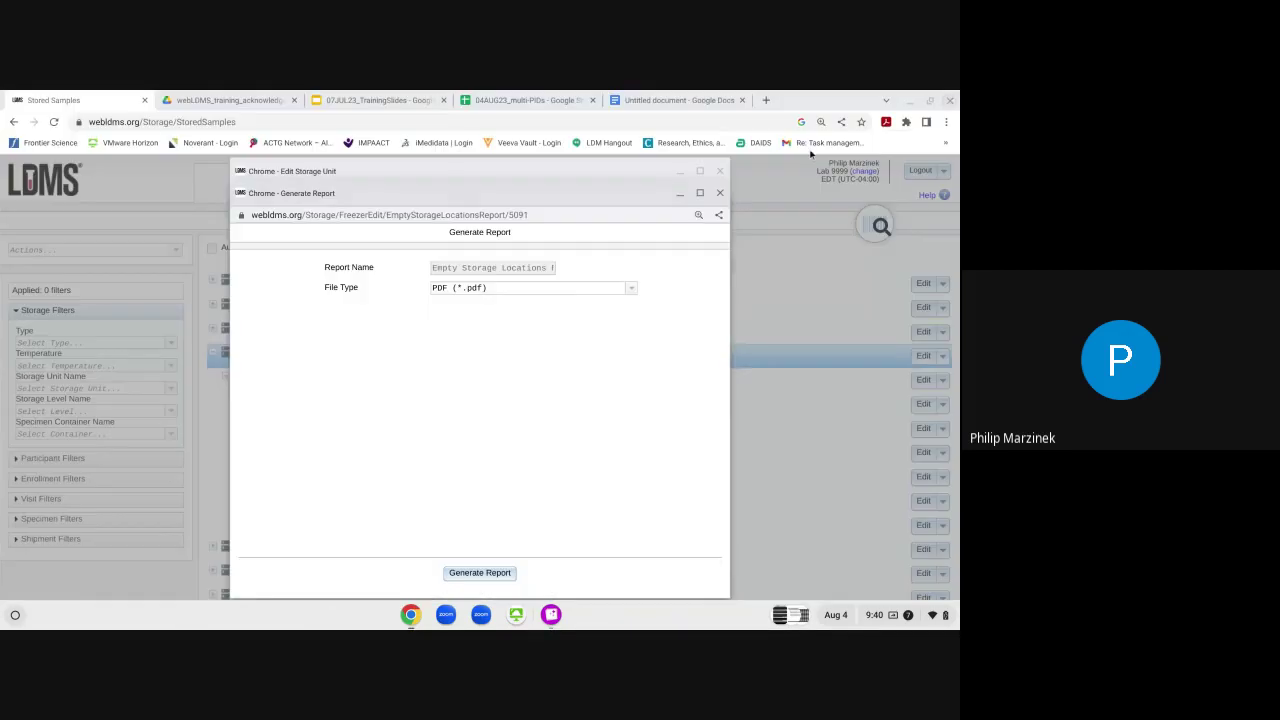
Close the Generate Report and Edit Storage Unit popups to return to the Stored Samples tree
click(717, 170)
click(719, 170)
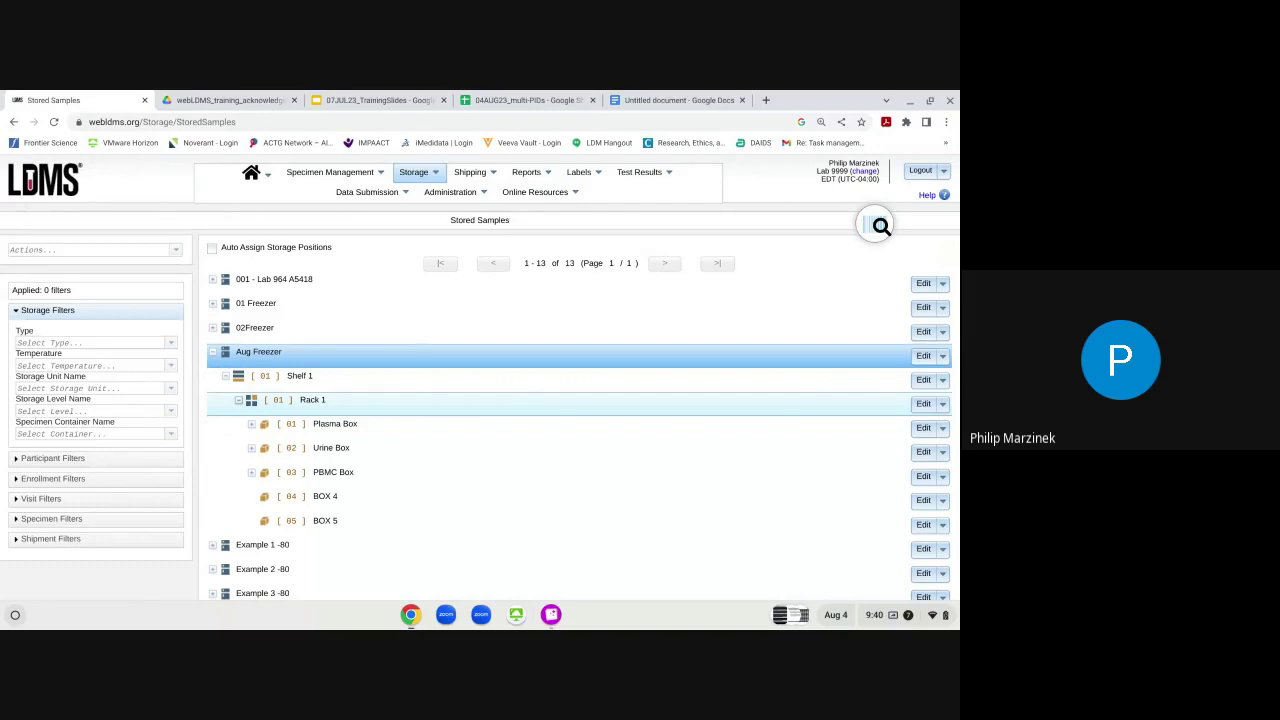
Mark Urine Box to ship and save it
click(941, 453)
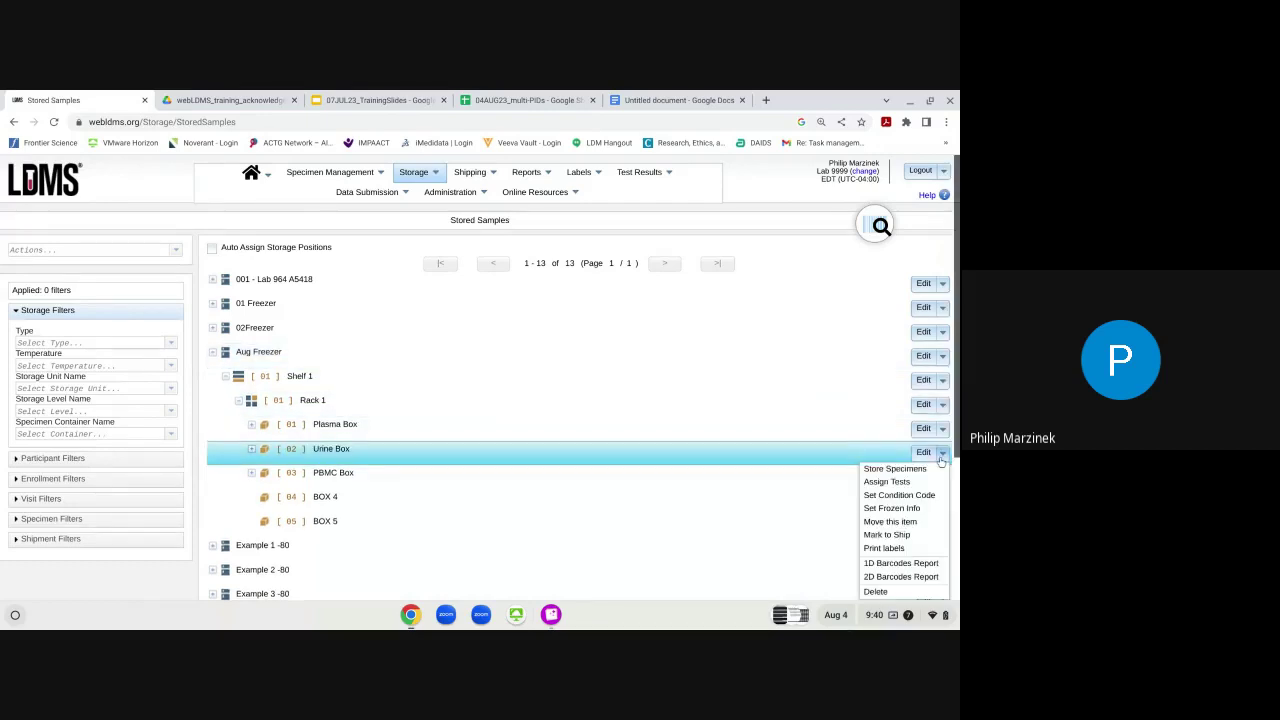
click(887, 534)
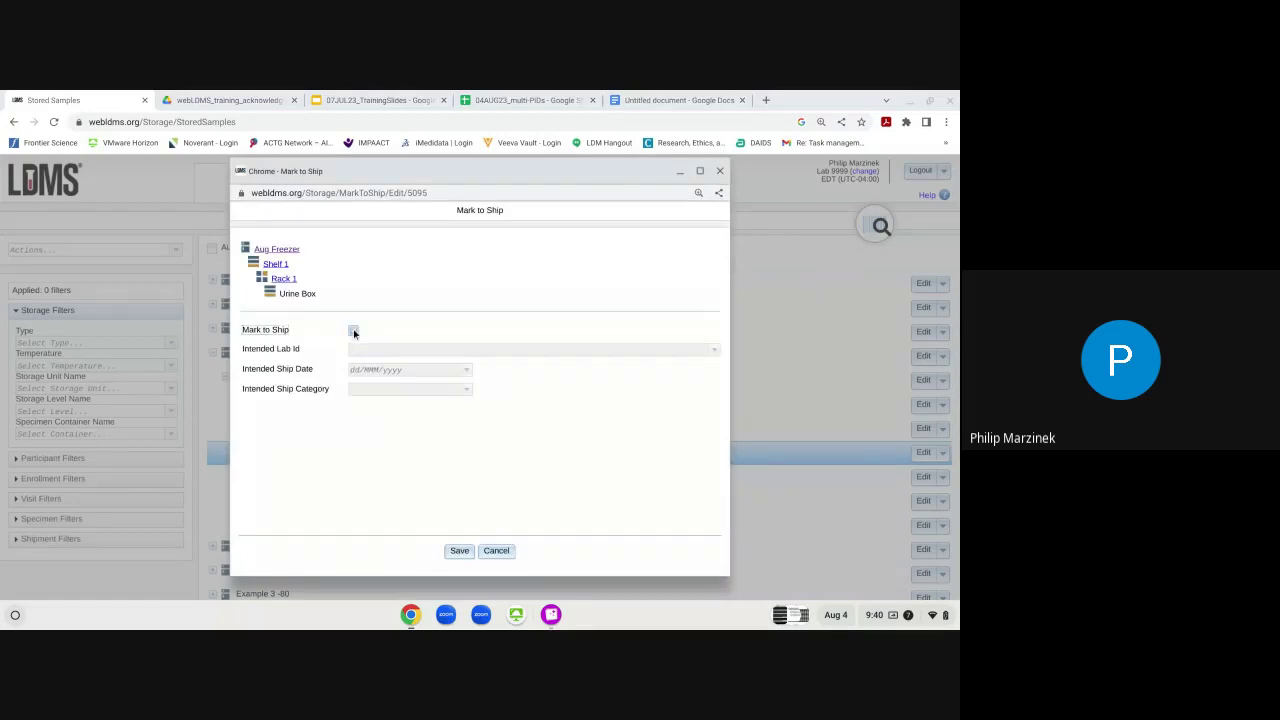
click(353, 330)
click(458, 549)
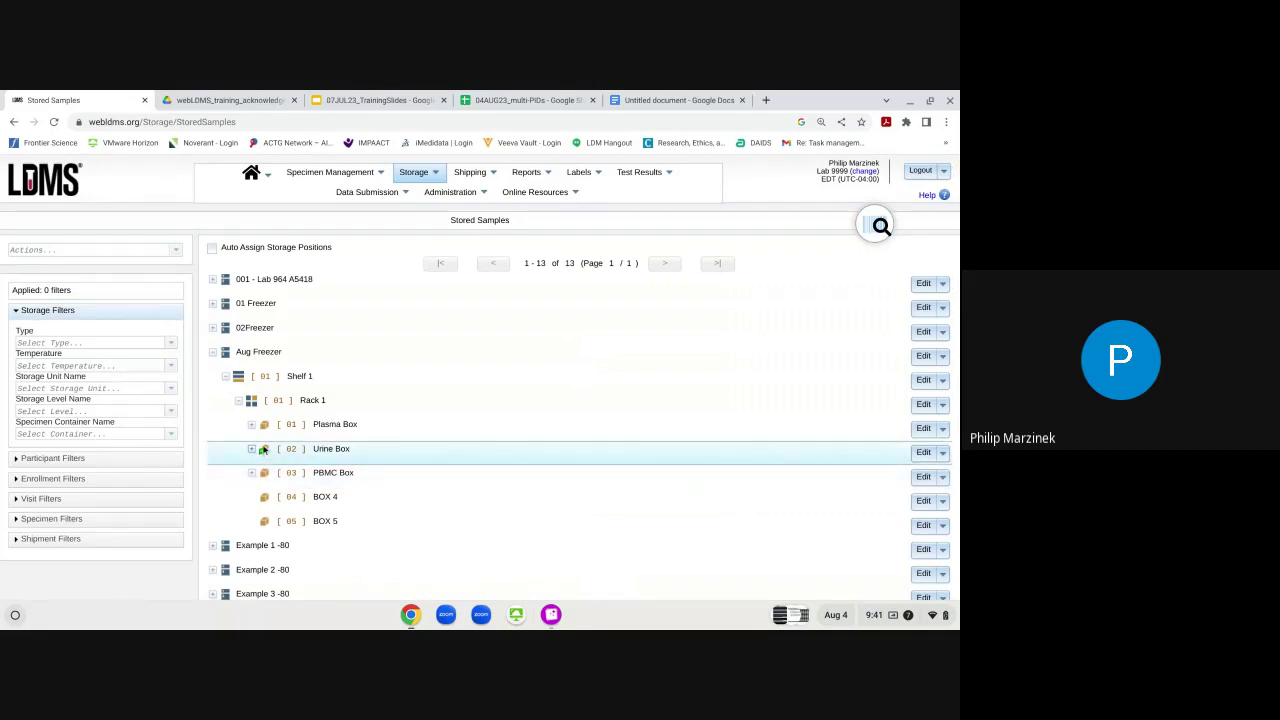
Expand Plasma Box and start moving sample 9999-001FFH00-001 to another container
click(252, 425)
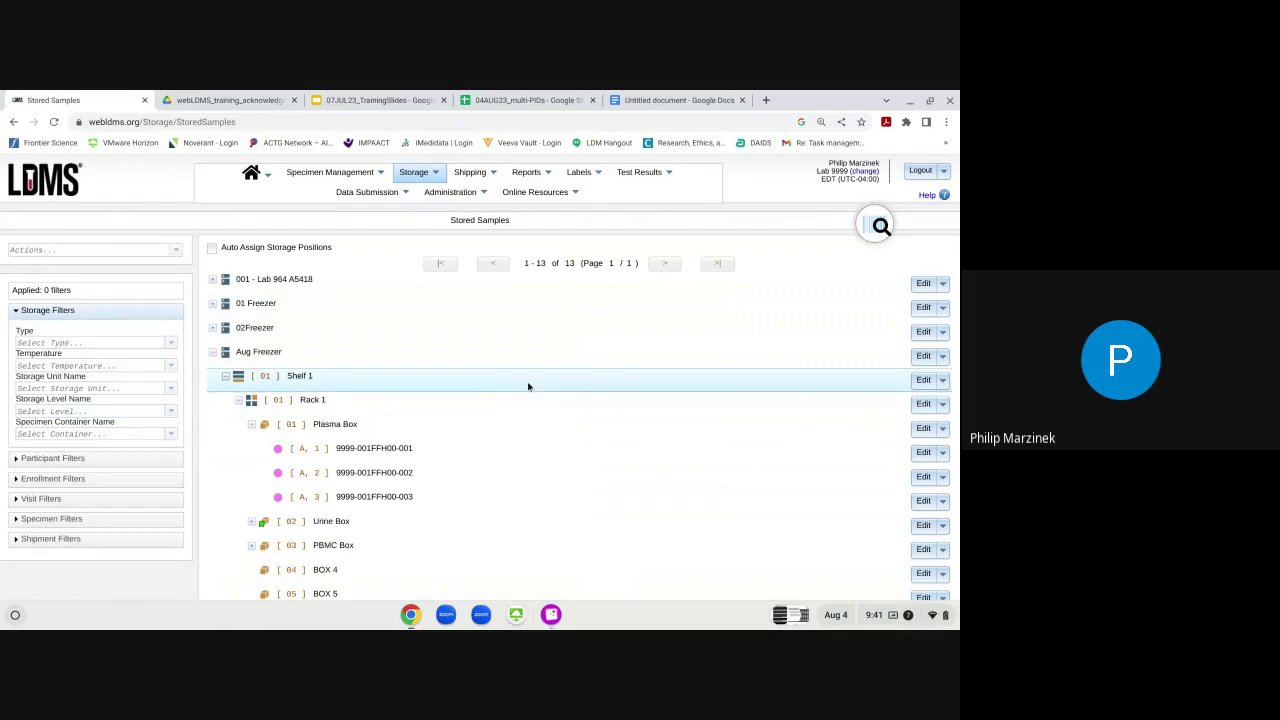
click(942, 453)
click(922, 469)
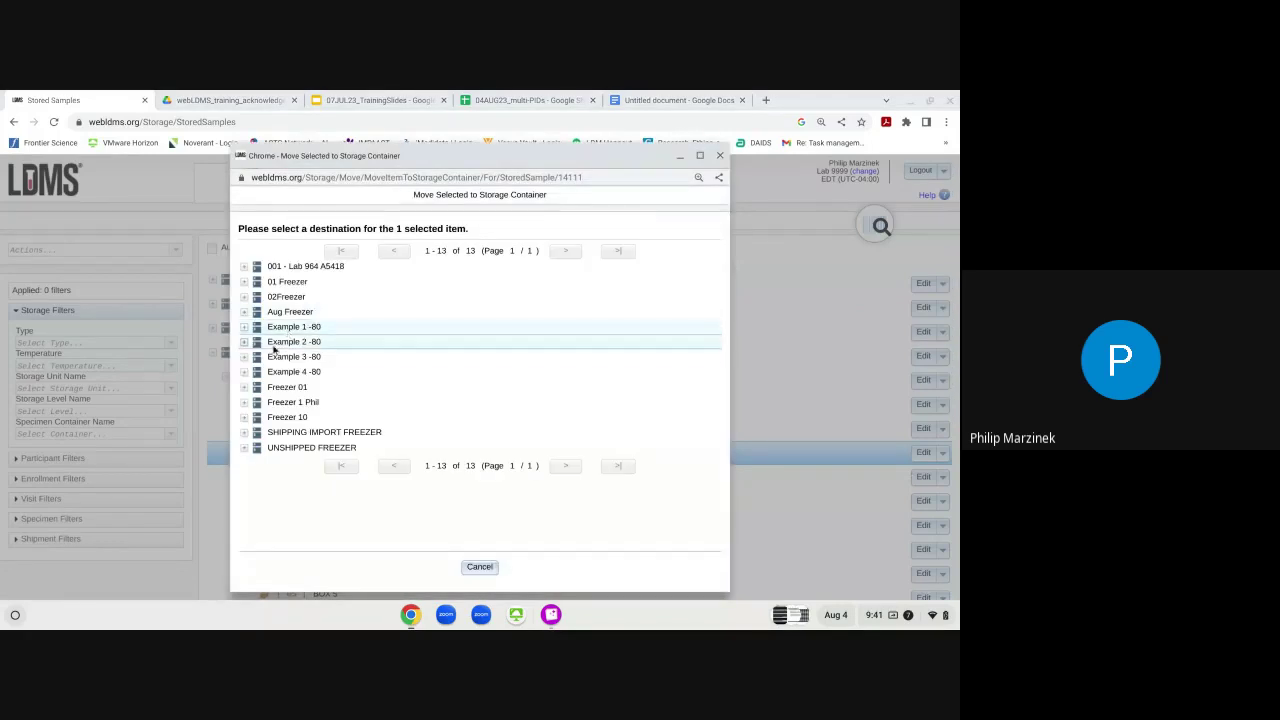
Cancel the move and mark Plasma Box samples 9999-001FFH00-001, -002 and -003 to ship
click(721, 157)
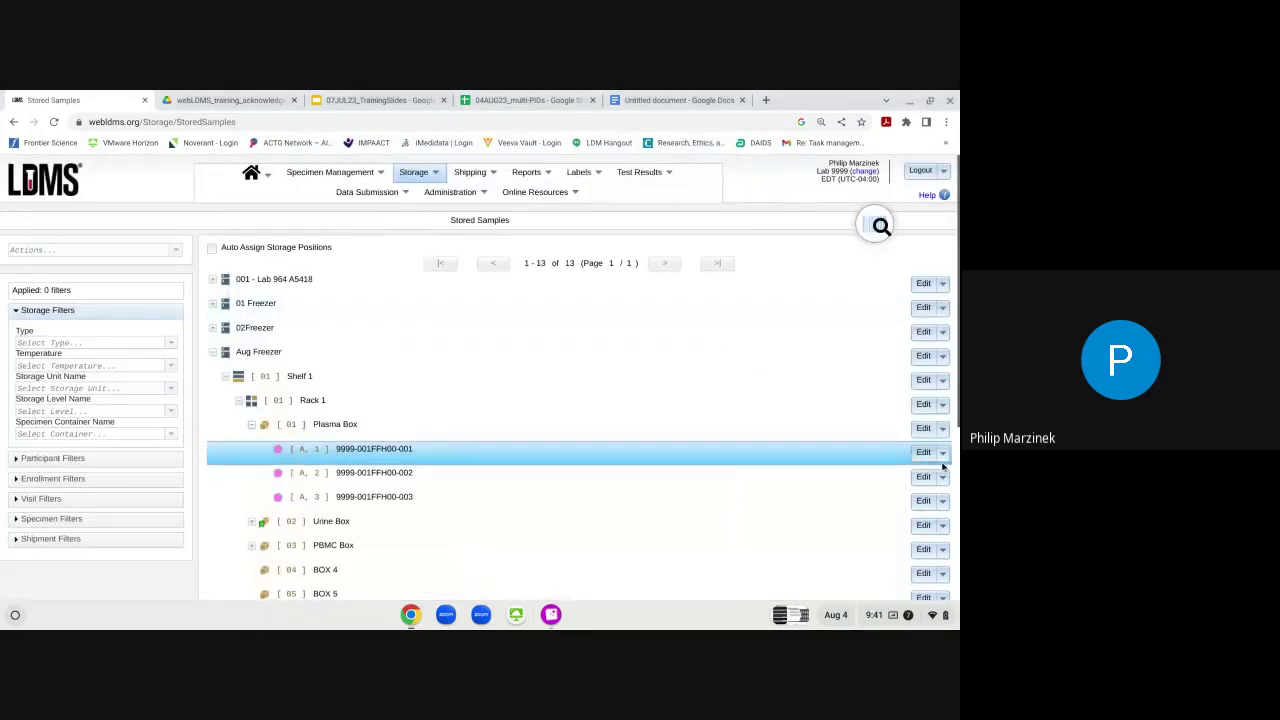
click(942, 453)
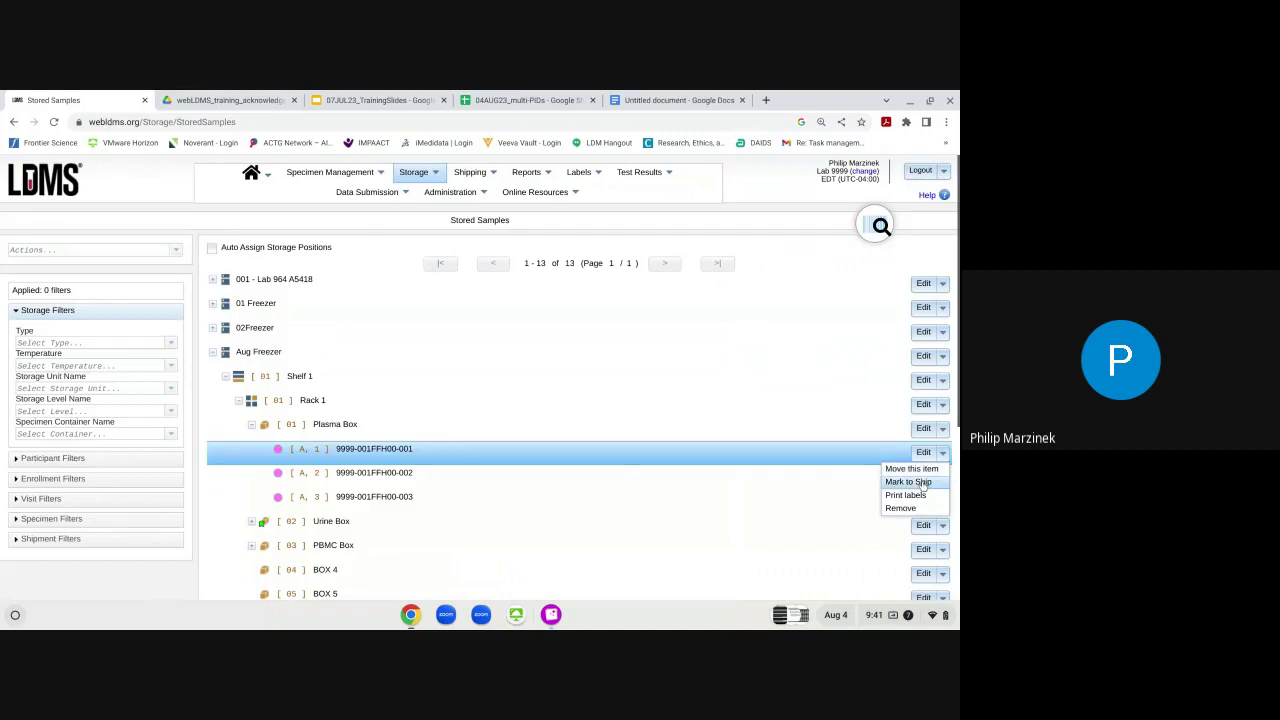
click(908, 481)
click(354, 329)
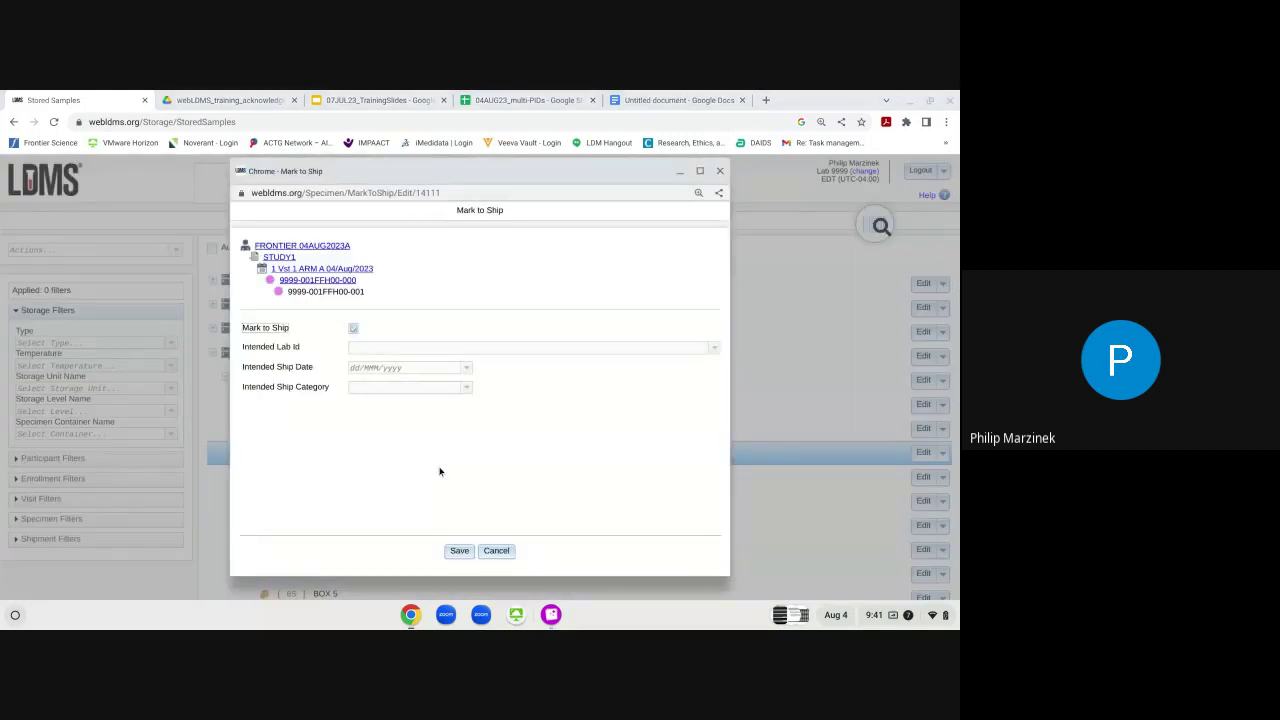
click(462, 551)
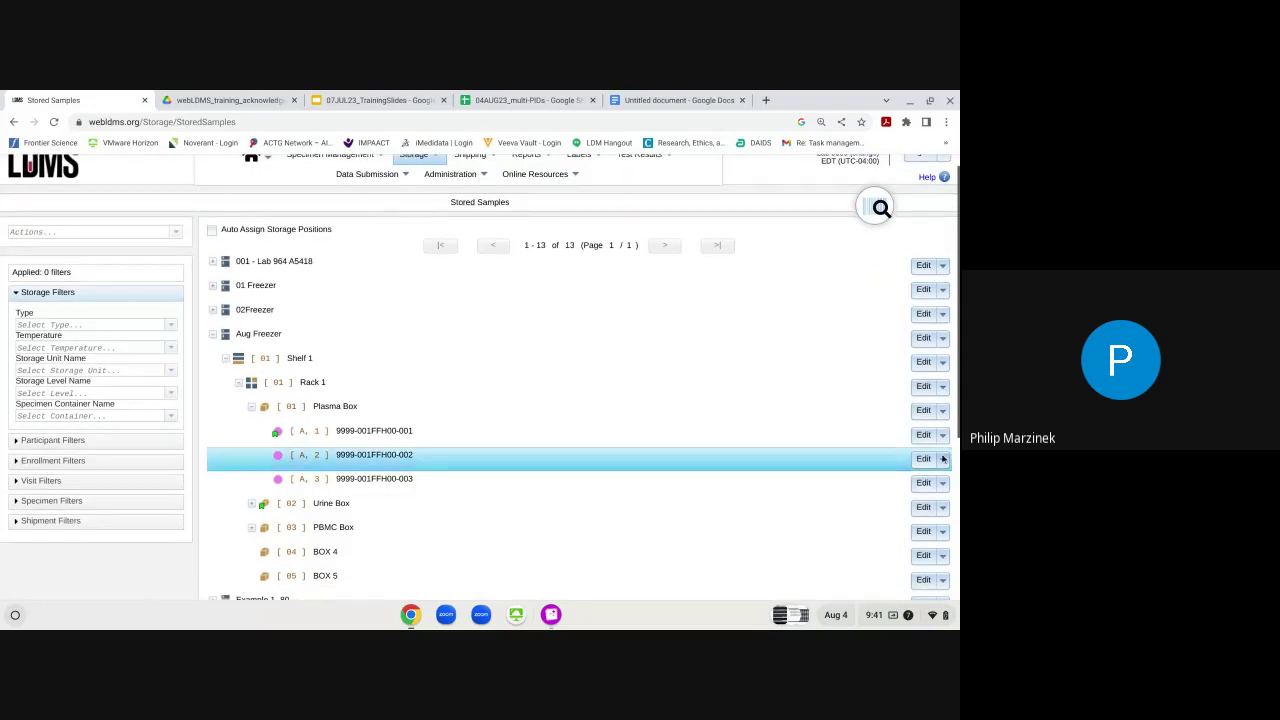
click(942, 460)
click(910, 489)
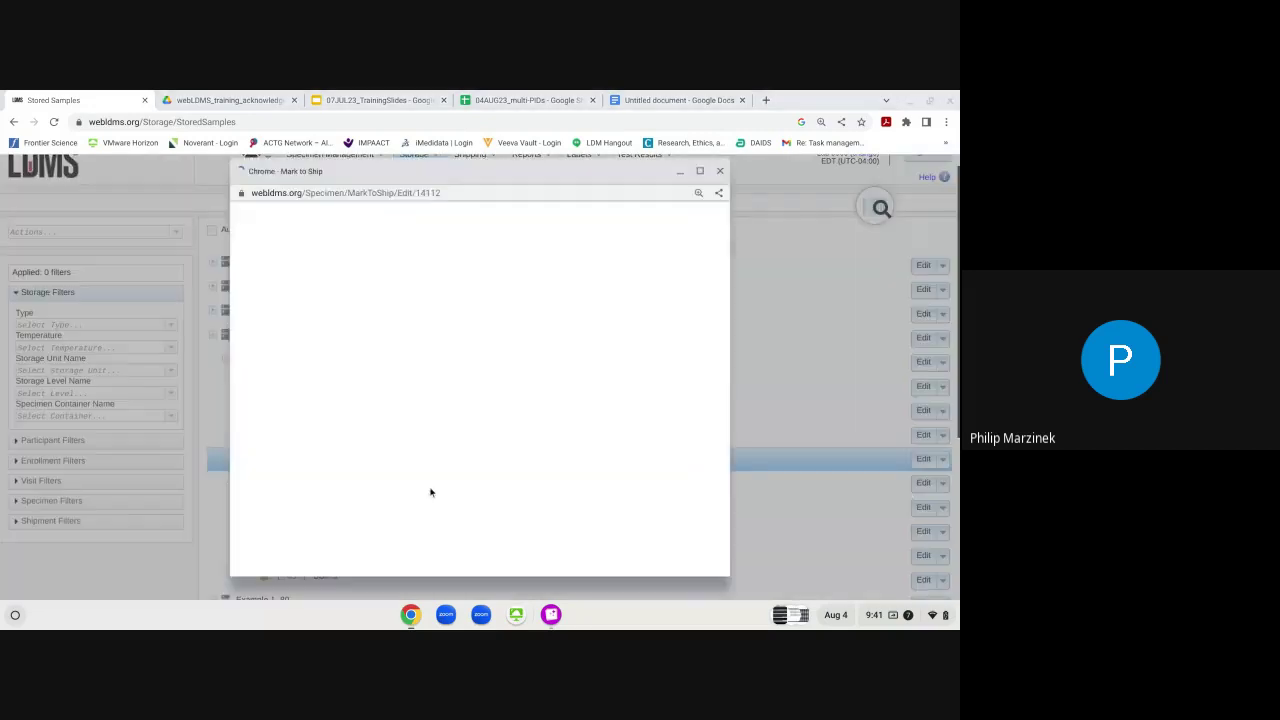
click(352, 328)
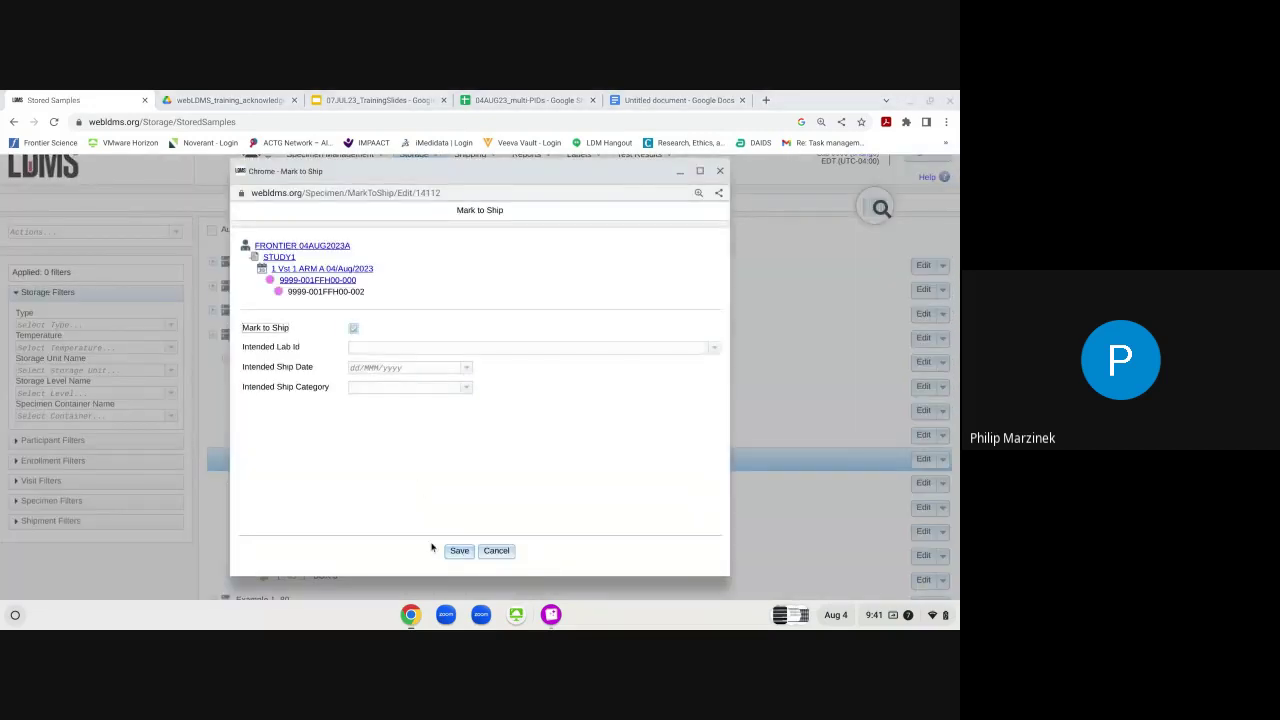
click(458, 551)
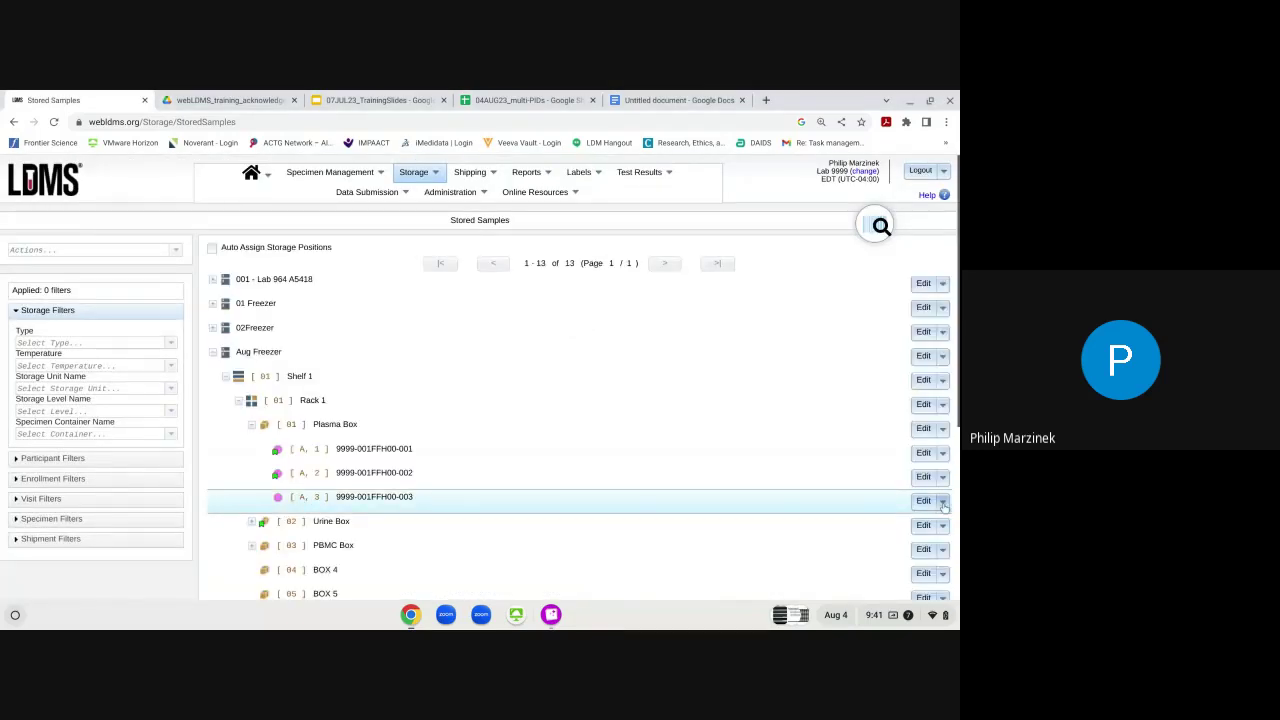
click(942, 501)
click(910, 526)
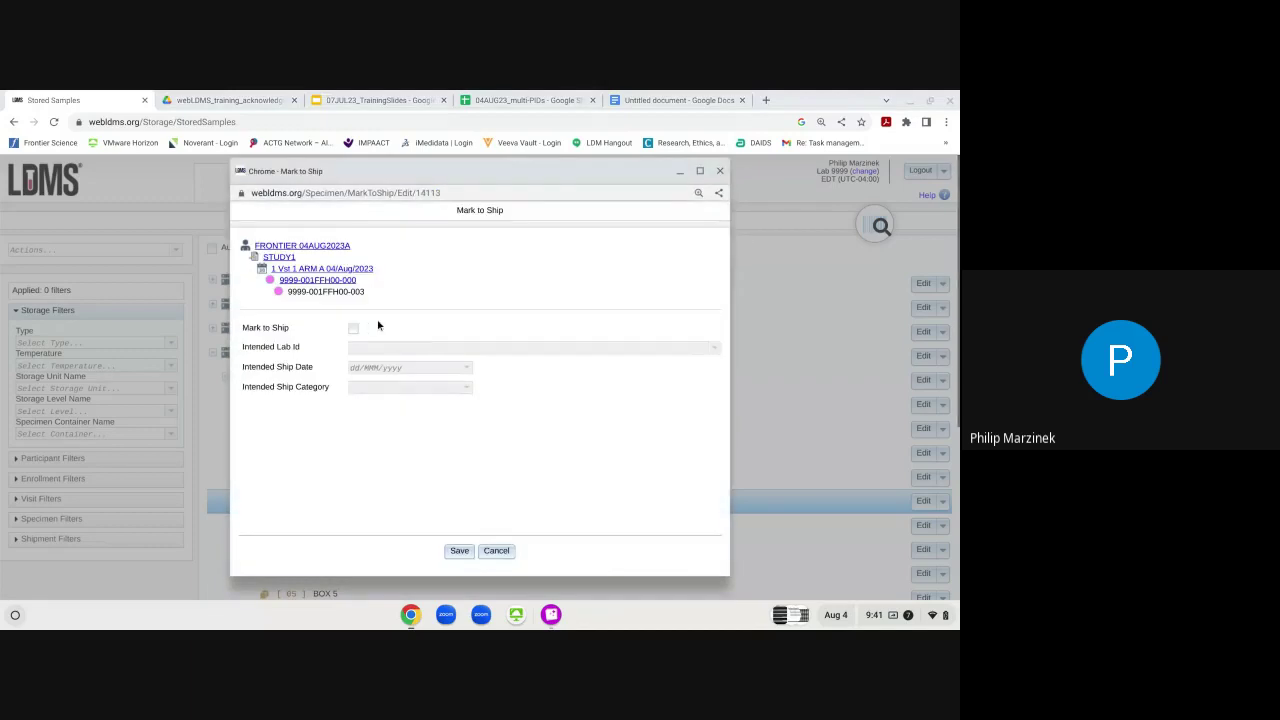
click(459, 550)
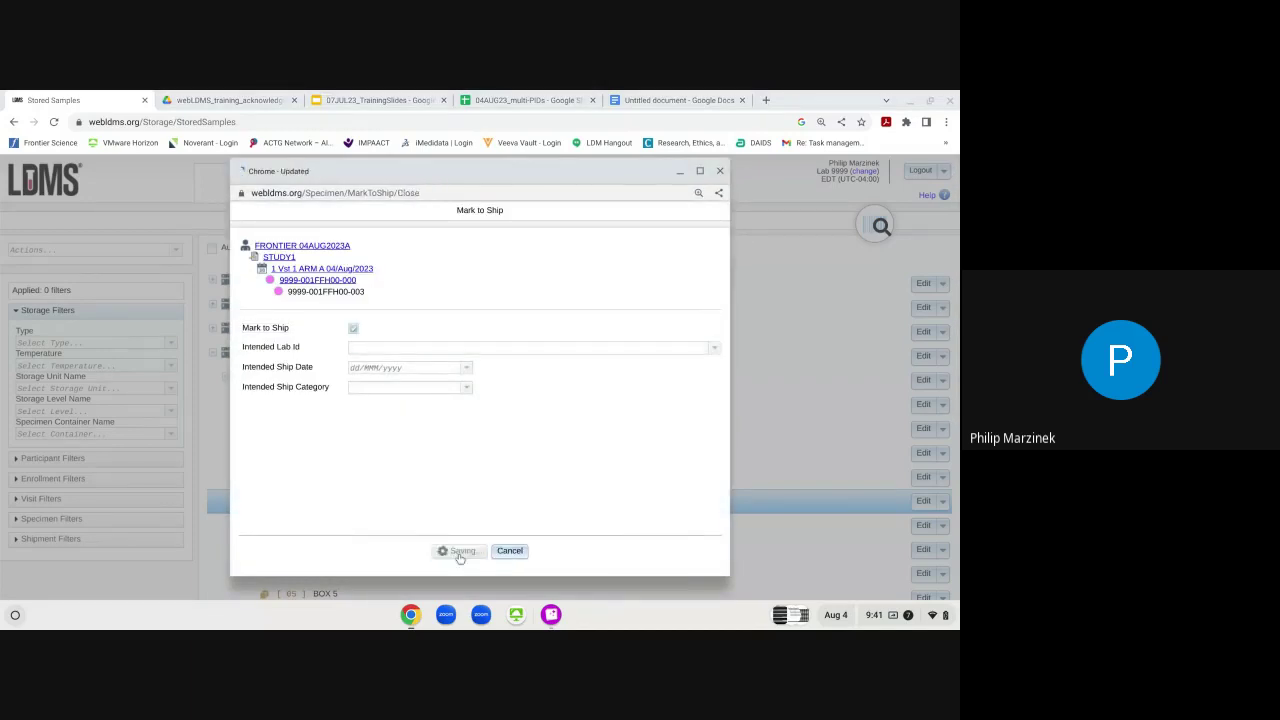
Expand PBMC Box and mark sample 9999-001FFH00-004 to ship
scroll(435, 510, down, 1)
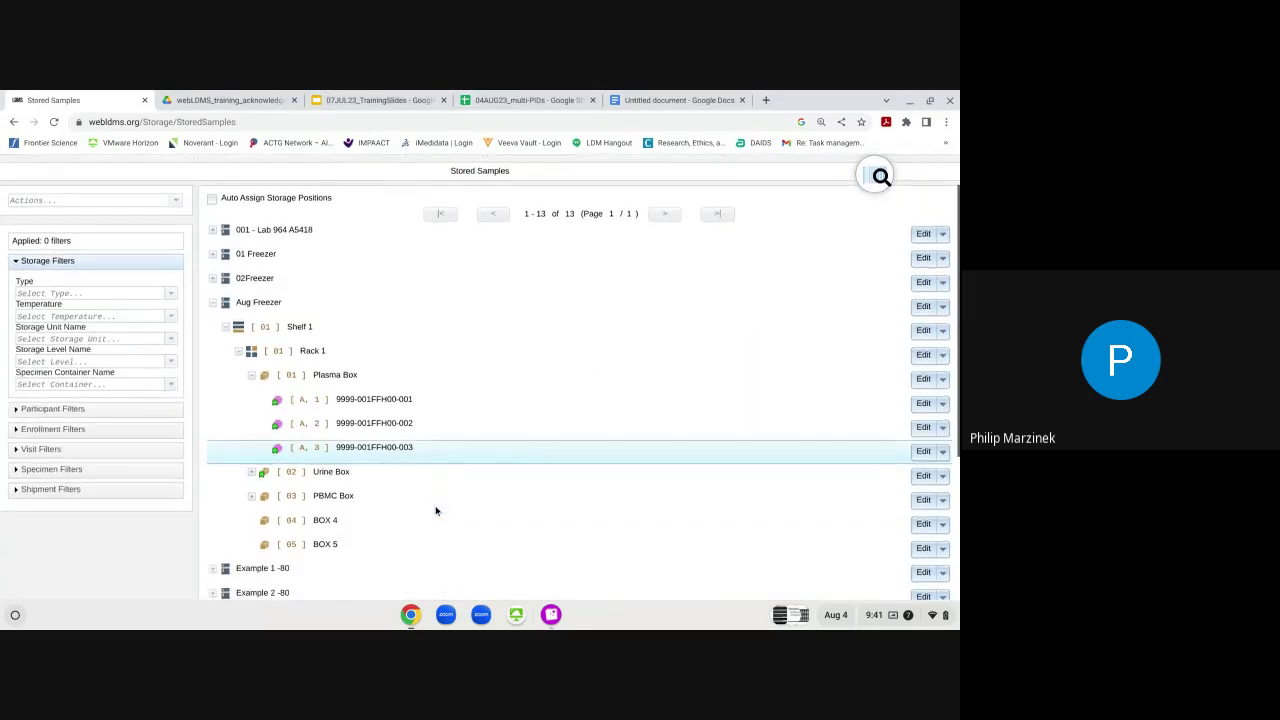
click(252, 469)
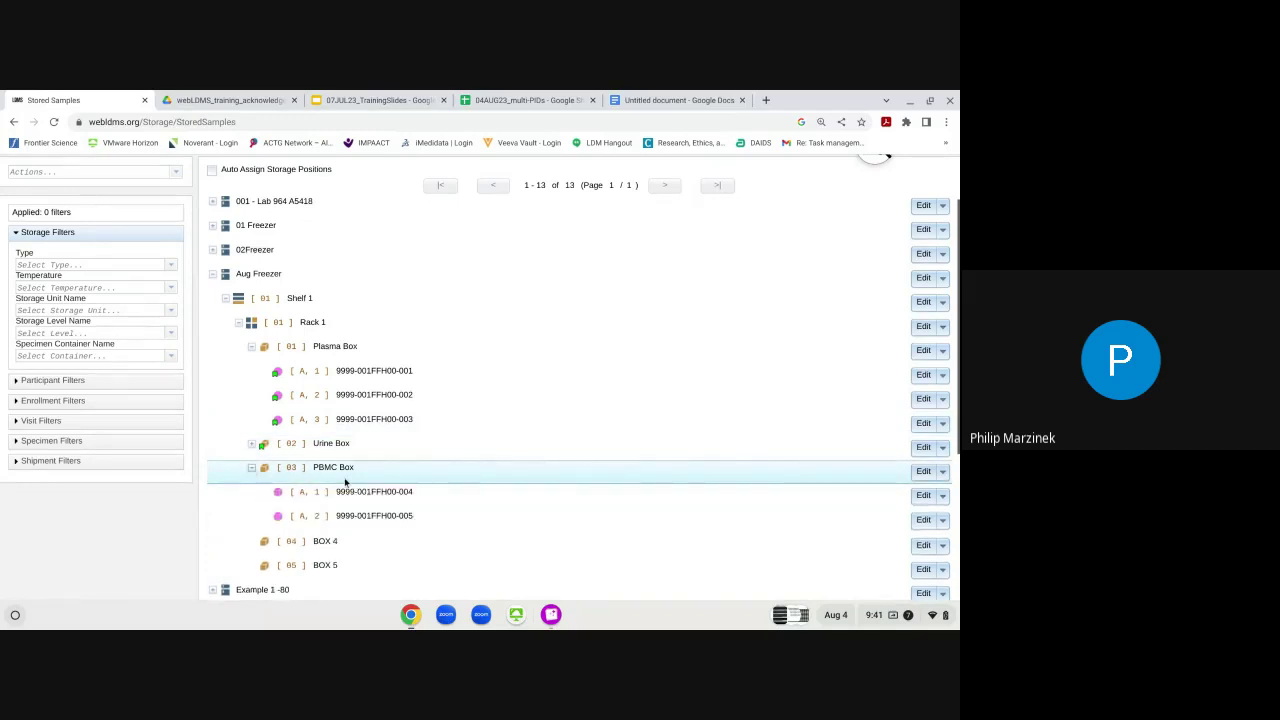
scroll(469, 503, down, 1)
click(942, 479)
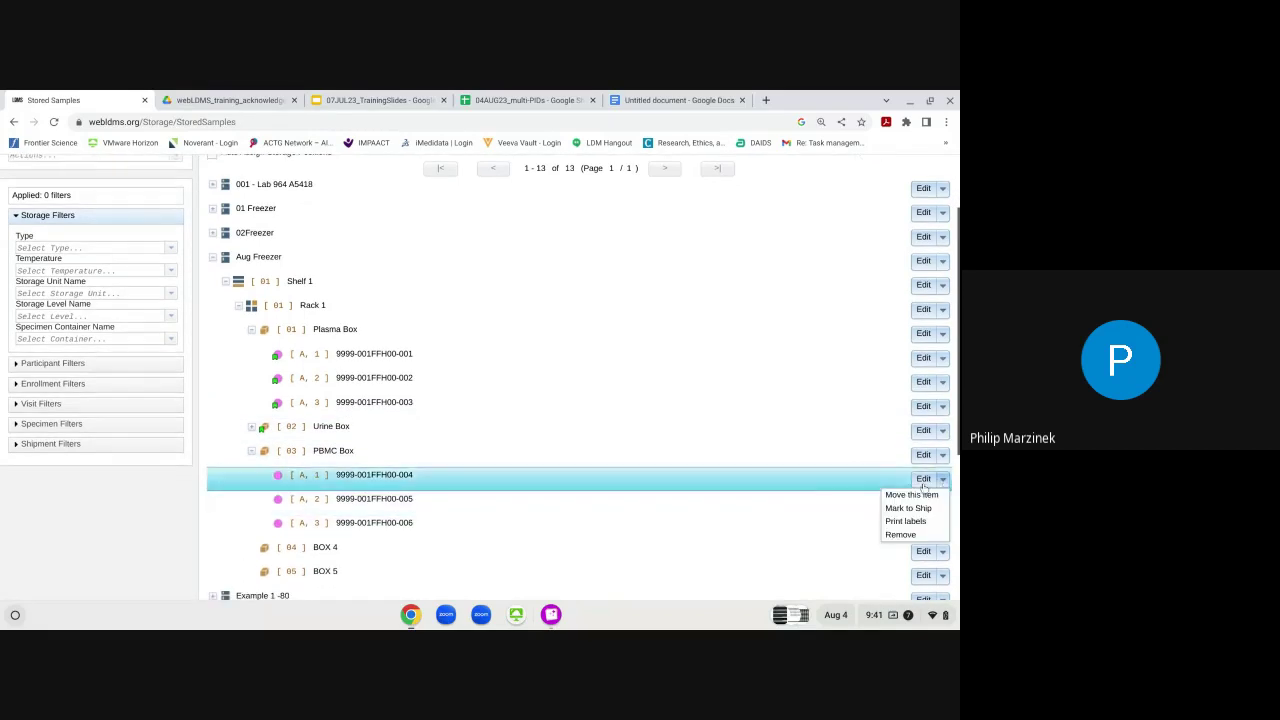
click(887, 517)
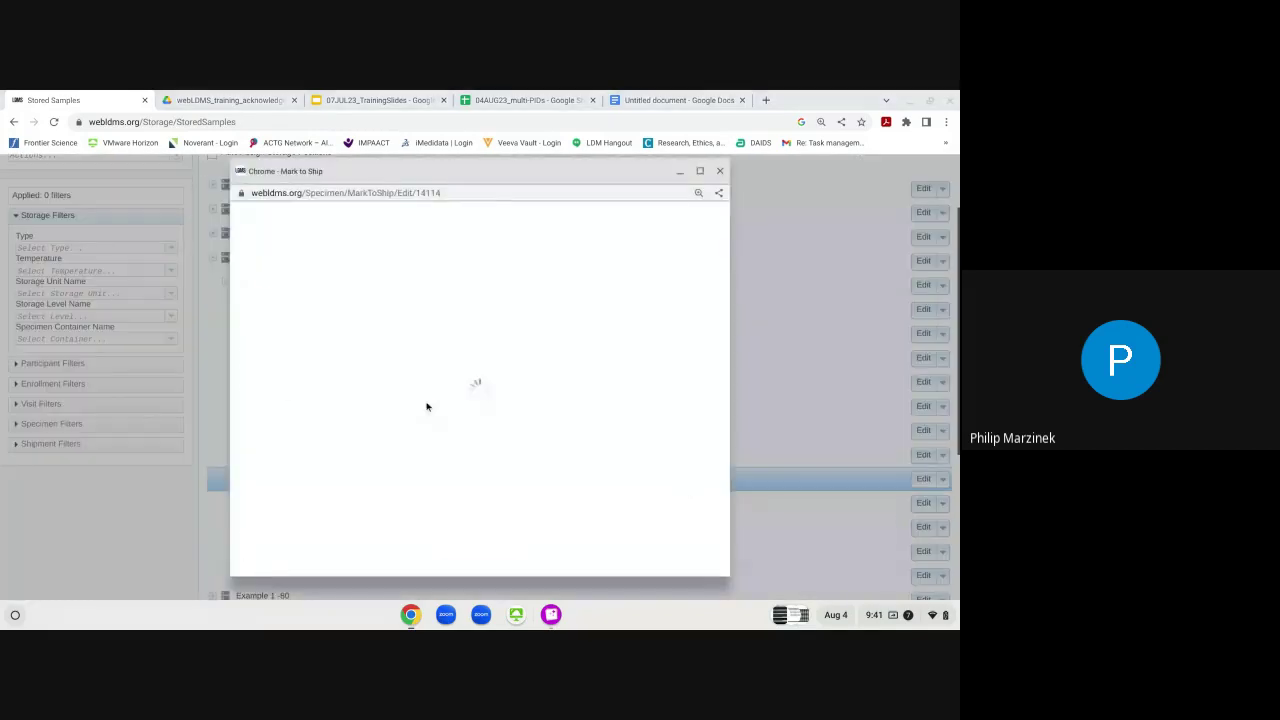
click(352, 328)
click(459, 551)
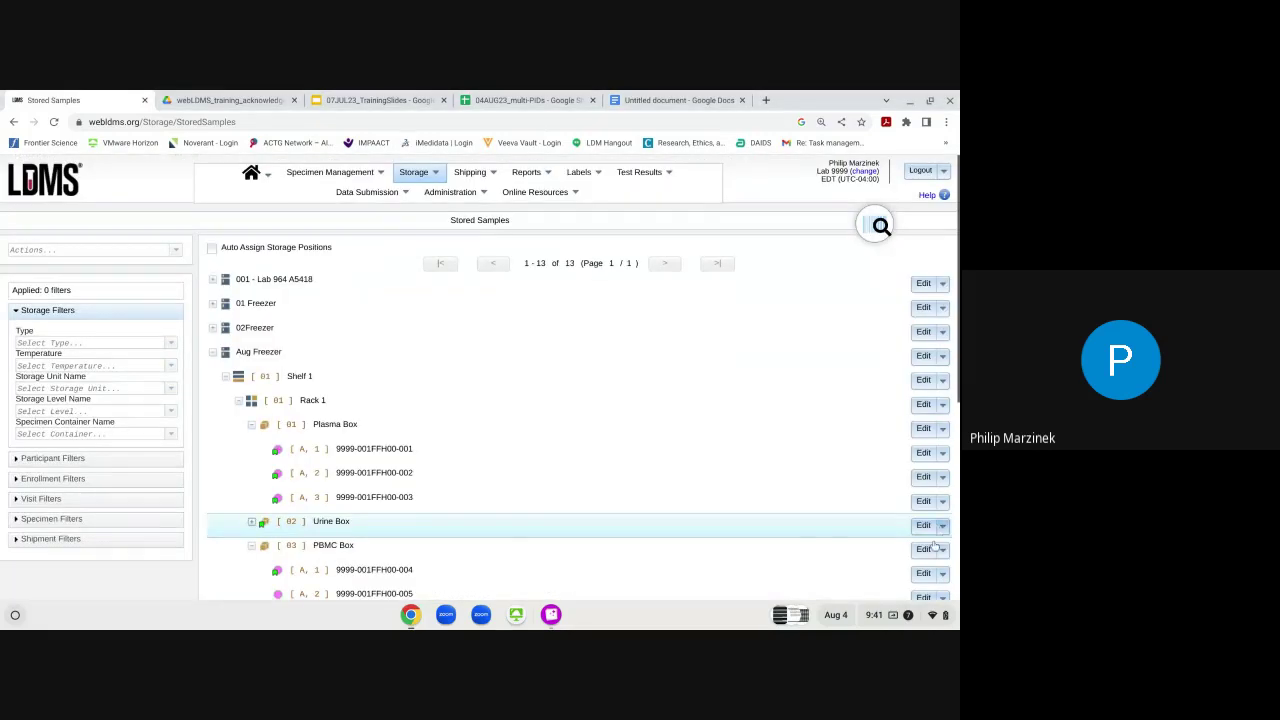
Mark PBMC Box samples 9999-001FFH00-005 and -006 to ship
scroll(937, 520, down, 2)
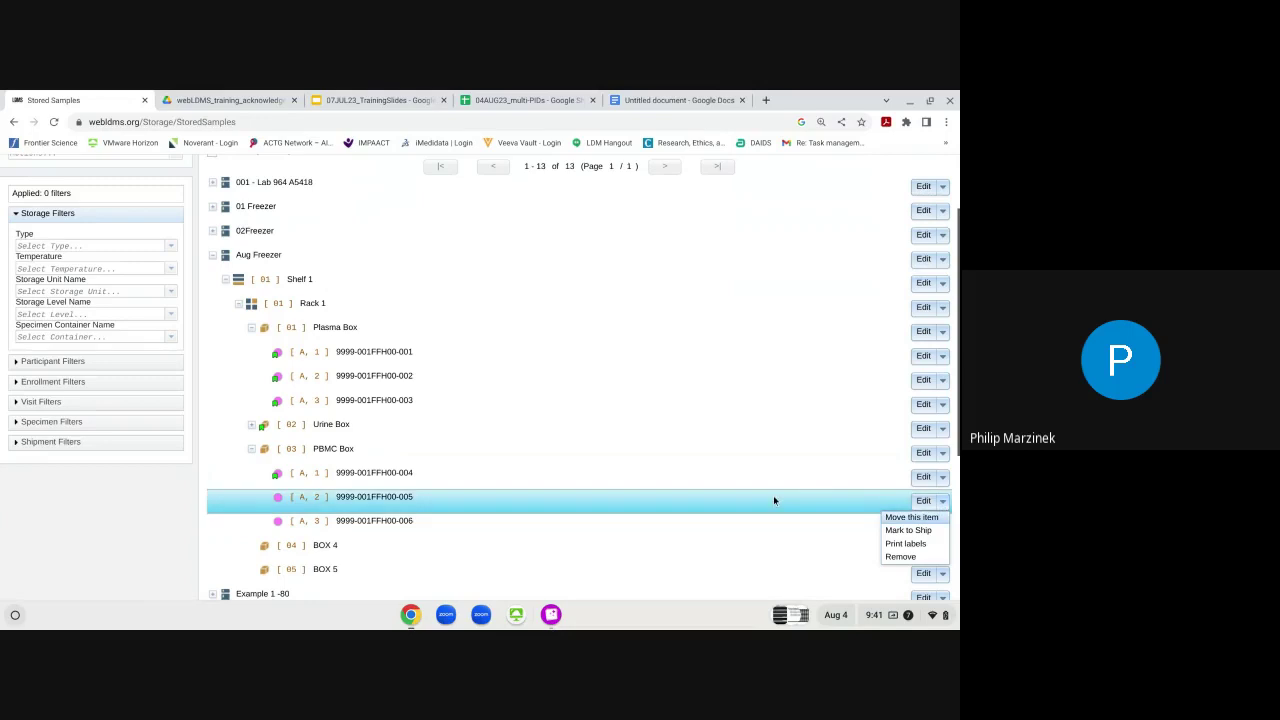
click(908, 530)
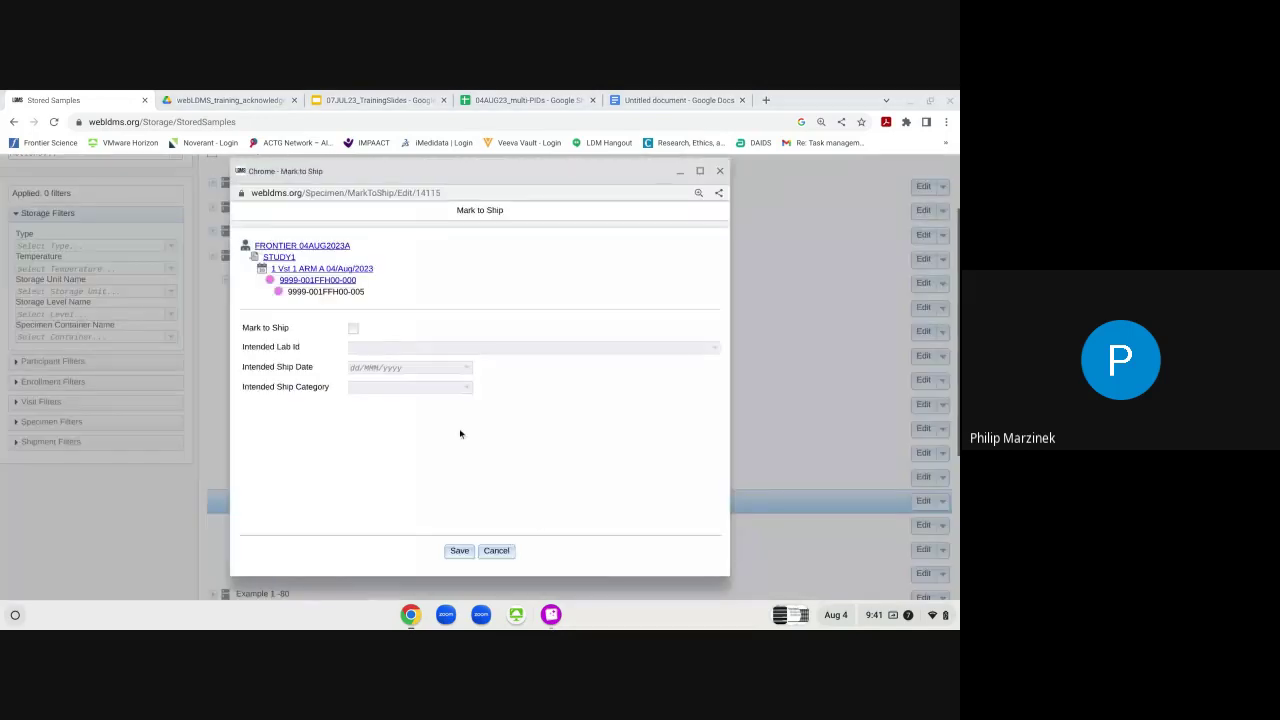
click(457, 550)
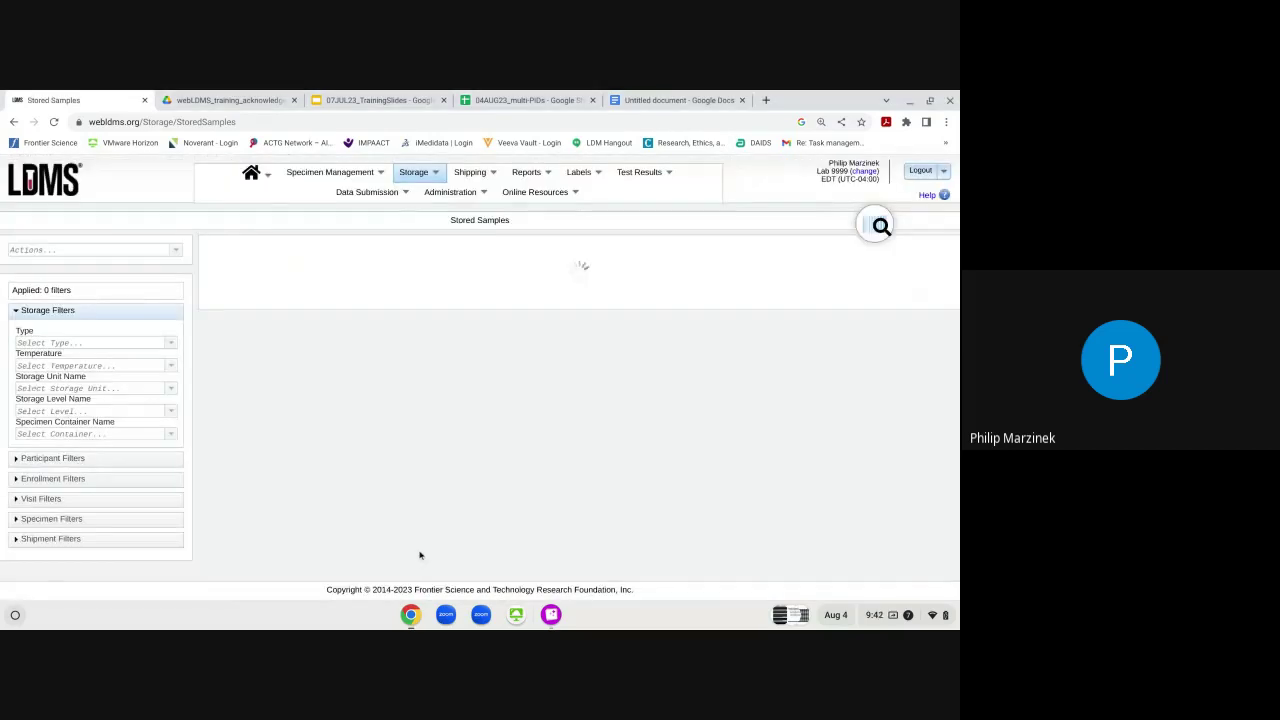
scroll(415, 548, down, 1)
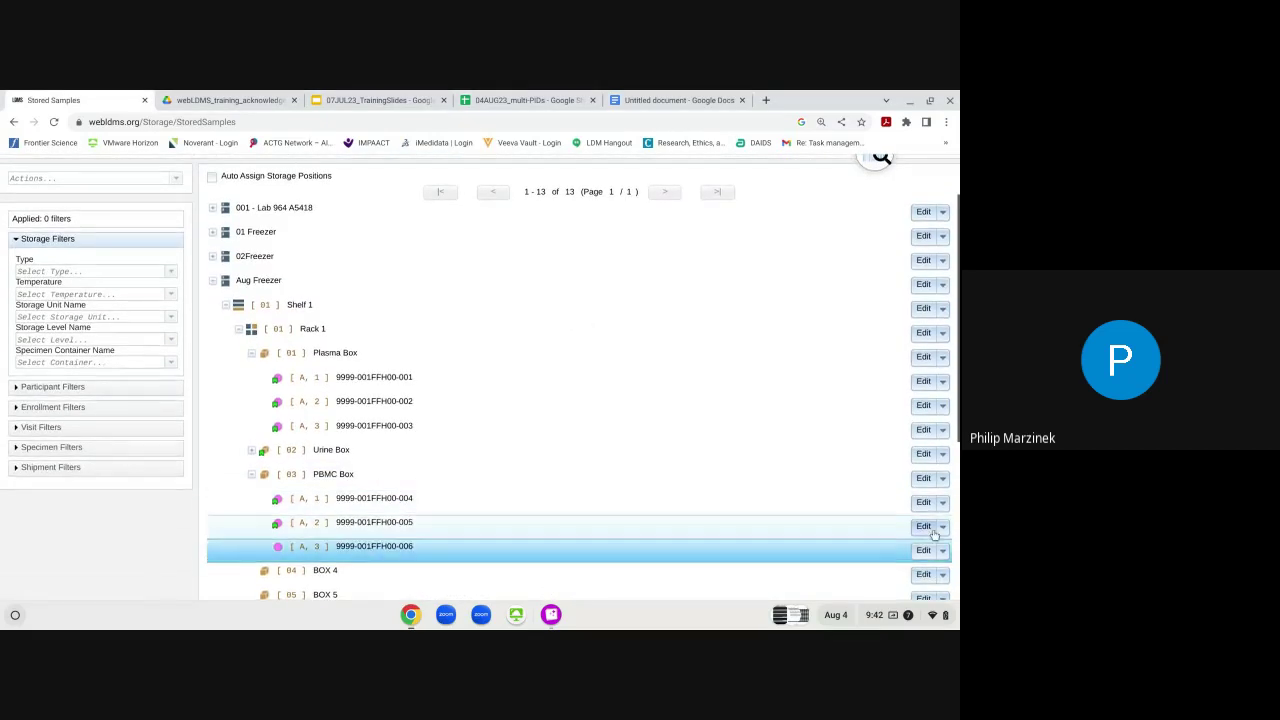
click(942, 551)
click(907, 511)
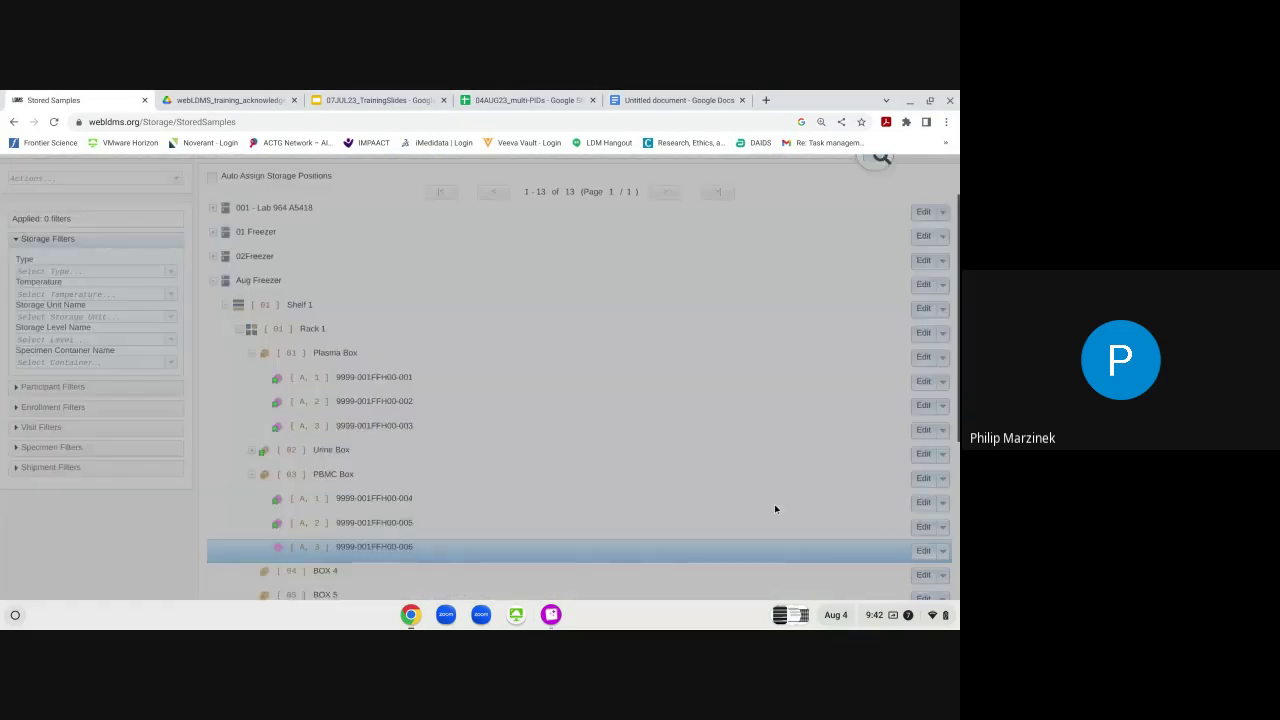
click(353, 329)
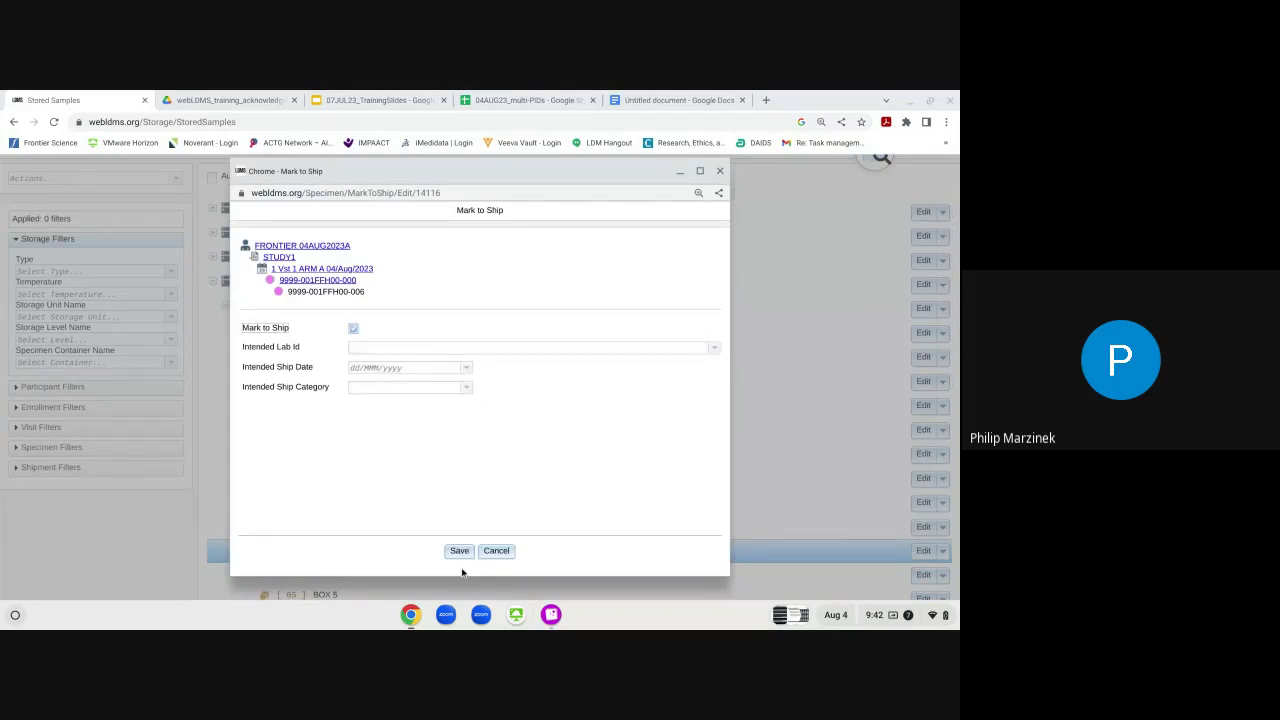
click(459, 551)
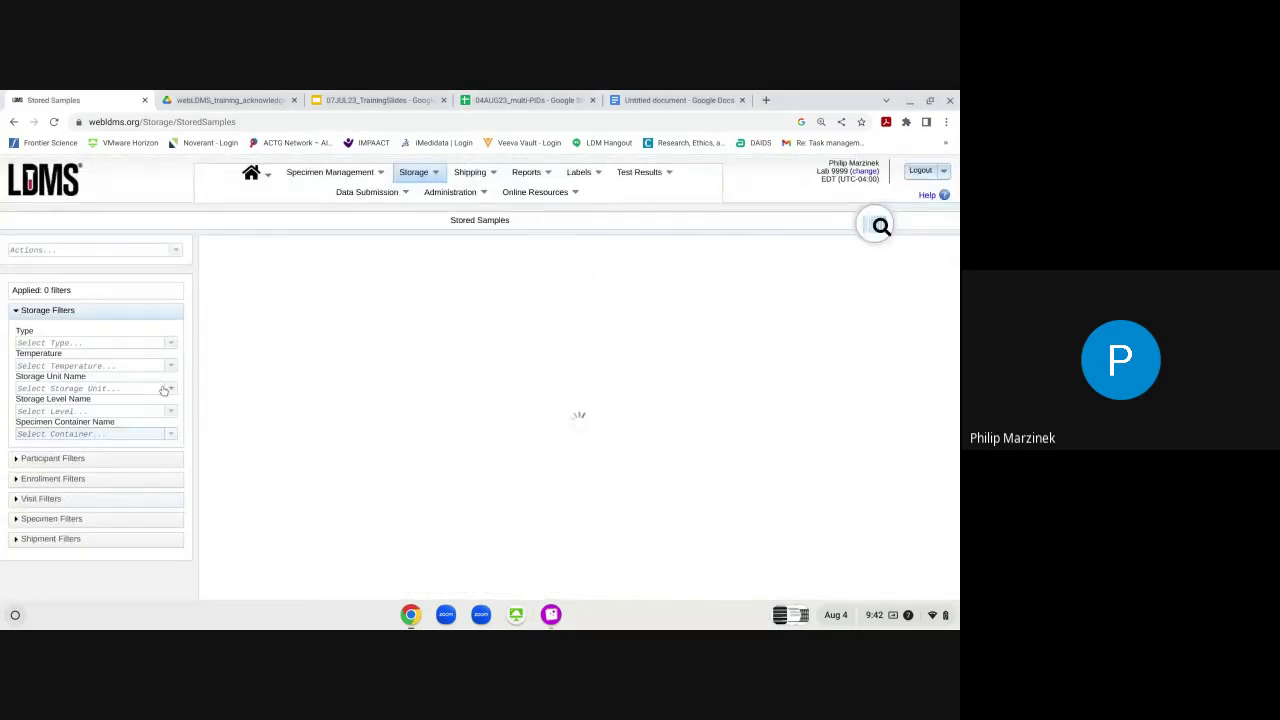
scroll(509, 414, down, 2)
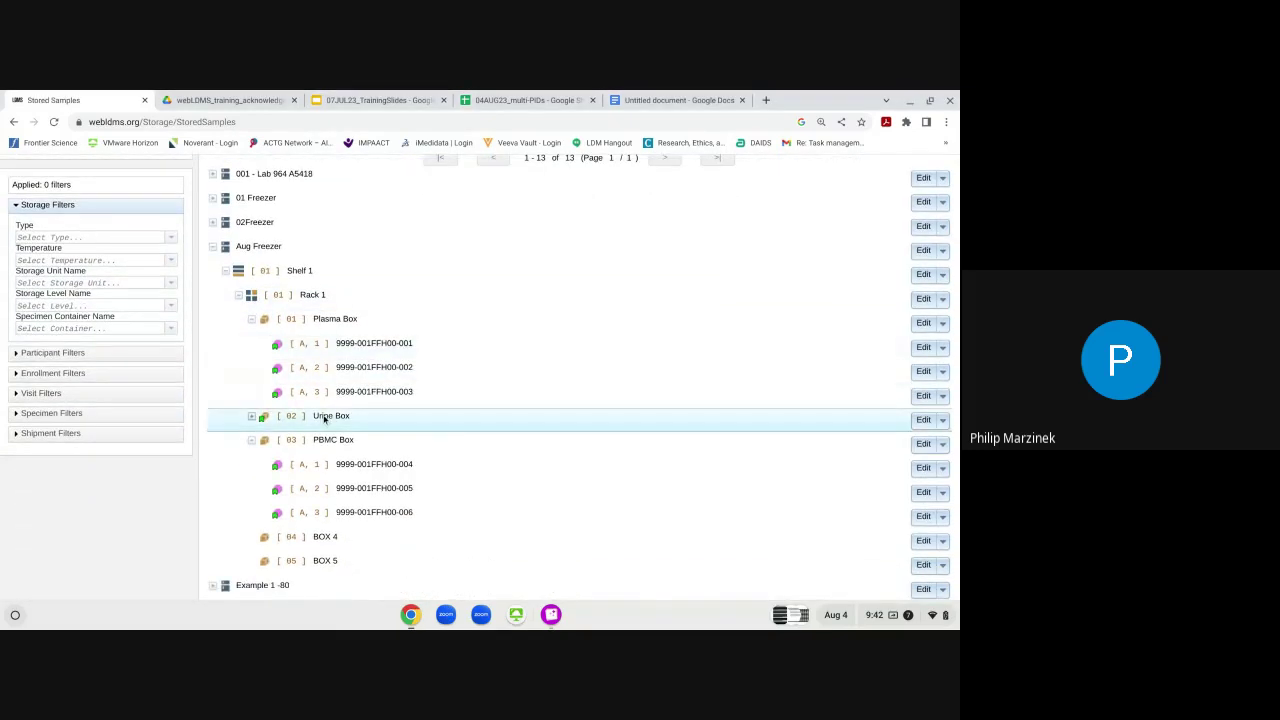
scroll(515, 503, up, 2)
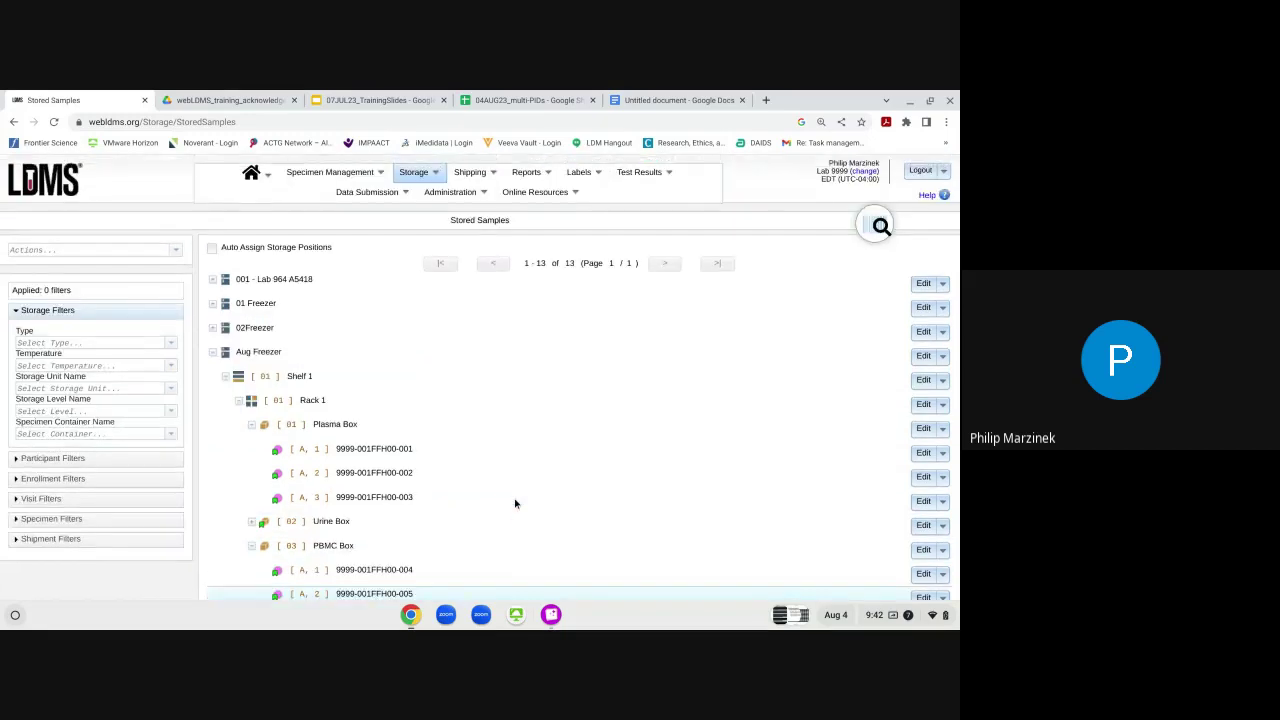
mouse_move(473, 180)
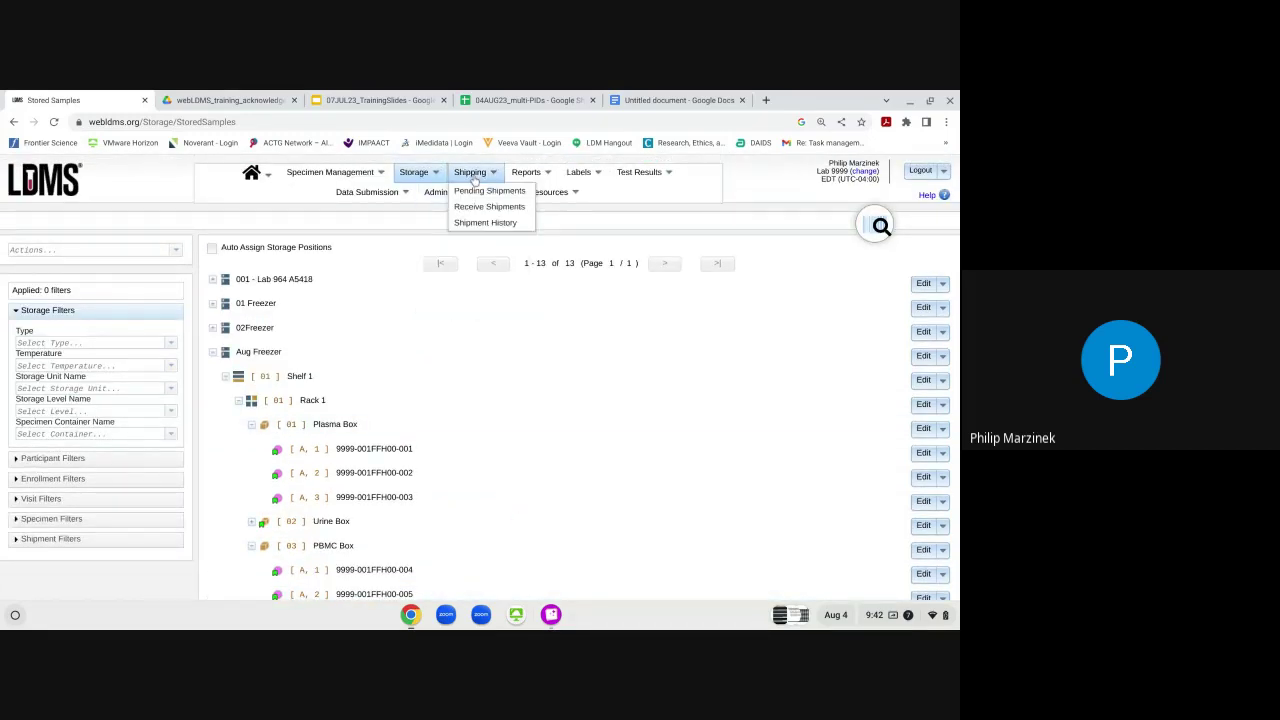
Go to Shipment History, open shipment 151's details, and close that window
click(484, 223)
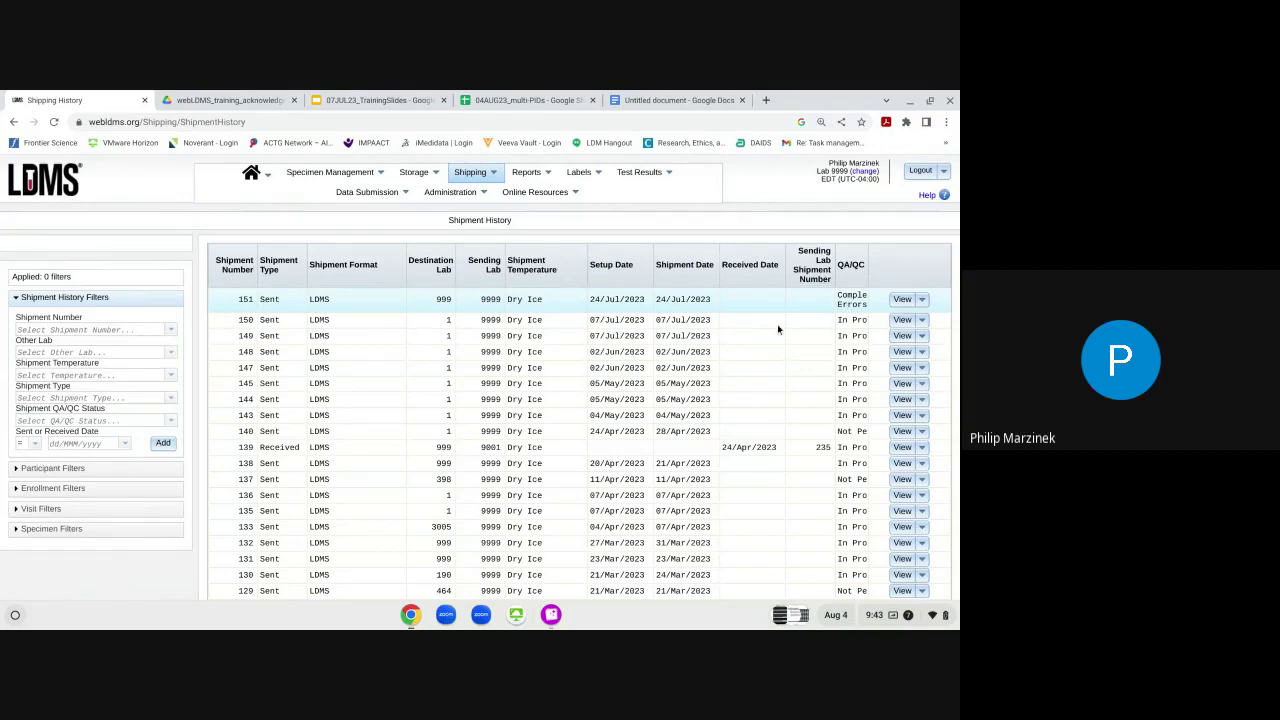
click(904, 305)
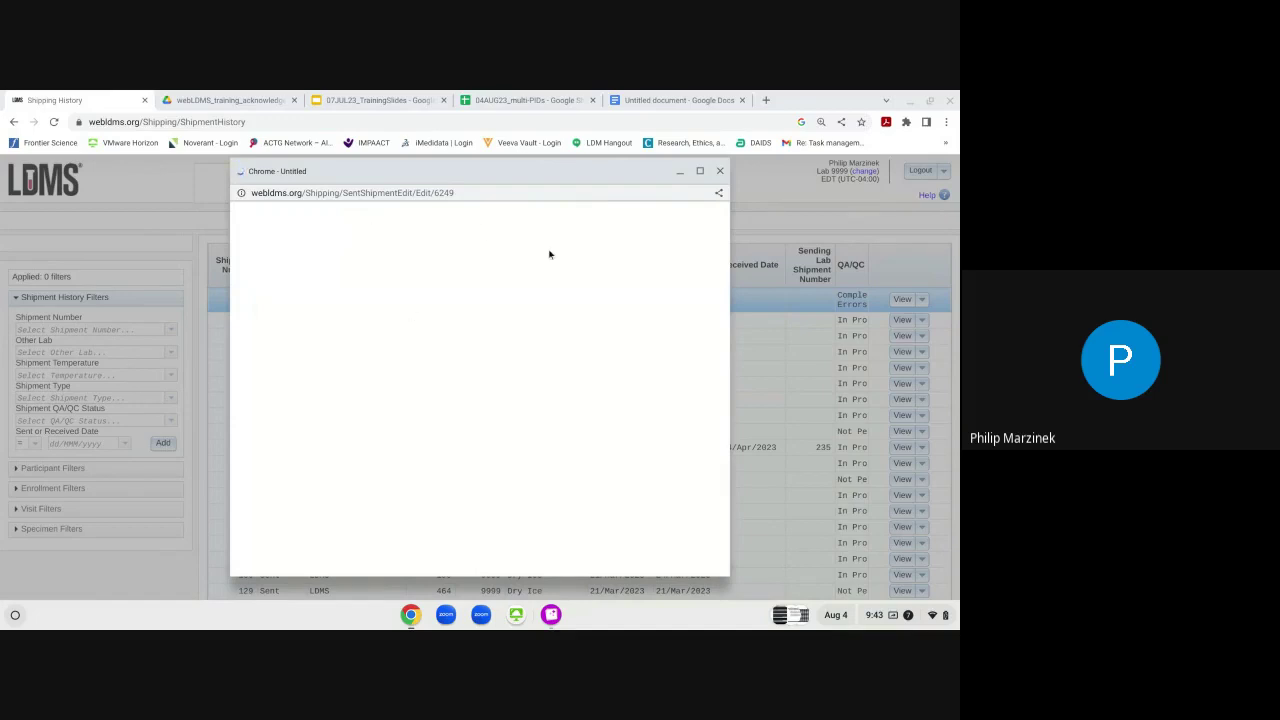
click(720, 173)
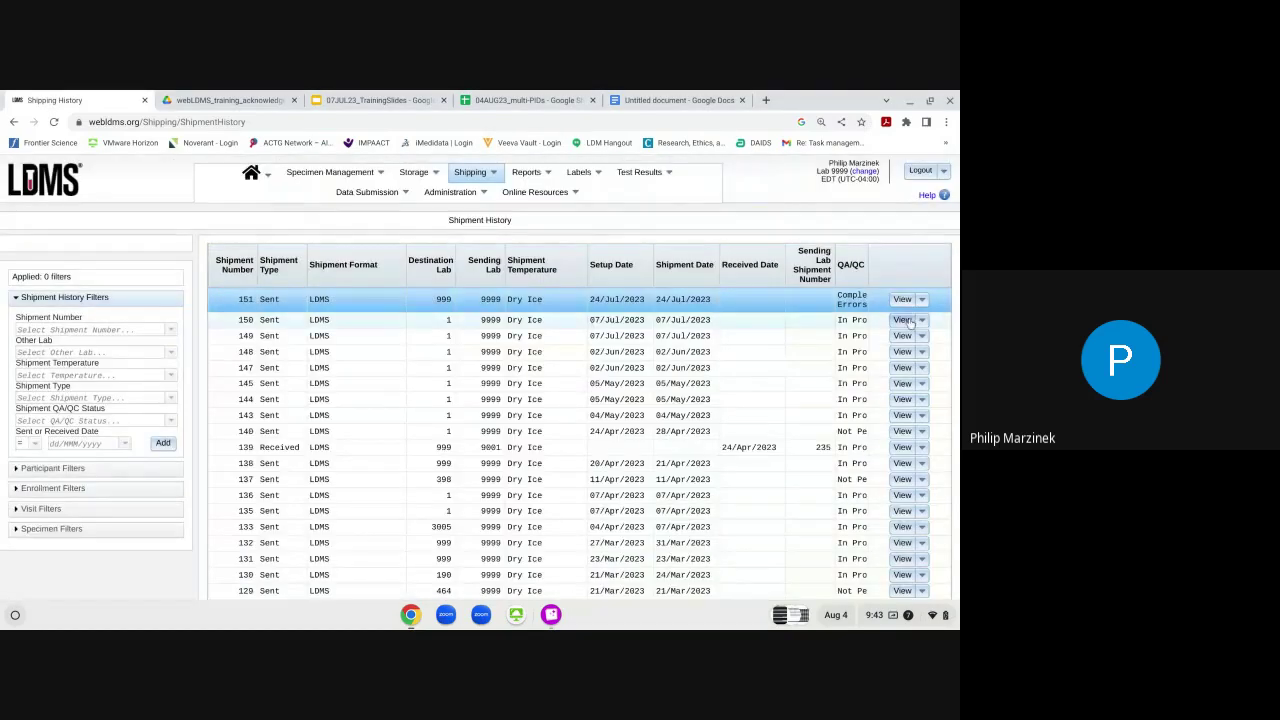
Open shipment 150's Sent Shipment Review and scroll through it
click(905, 320)
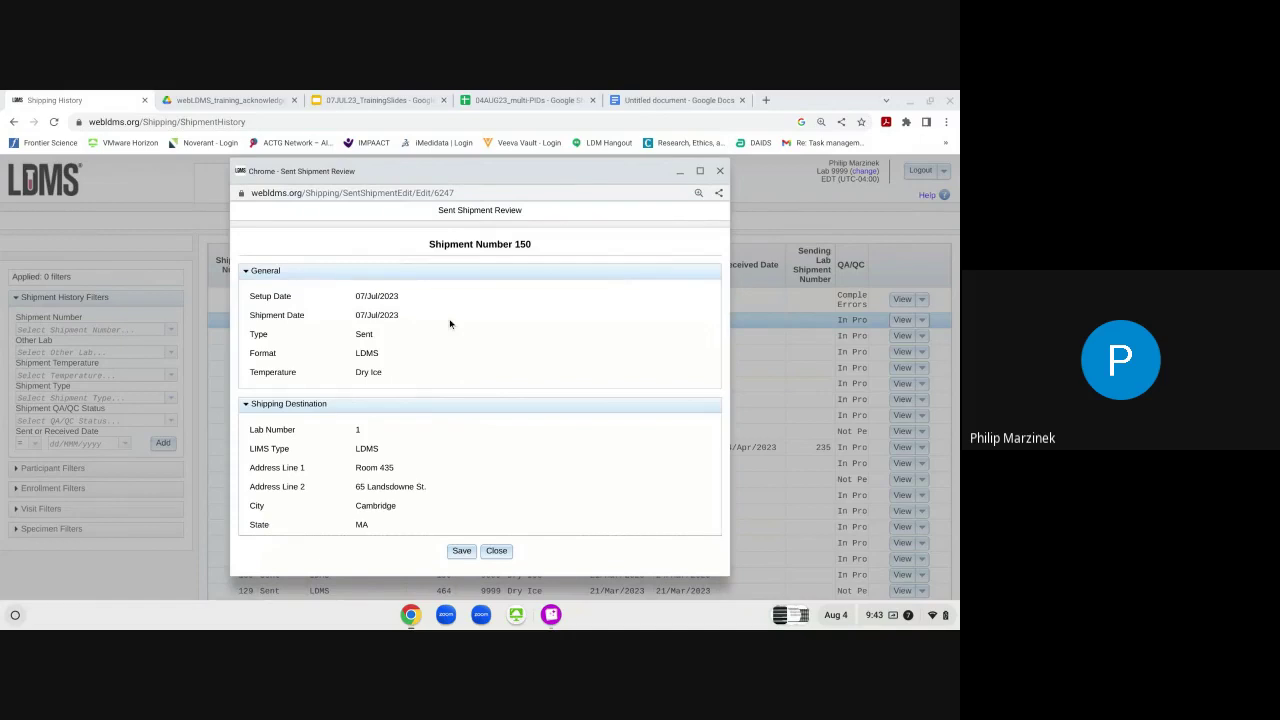
scroll(449, 323, down, 3)
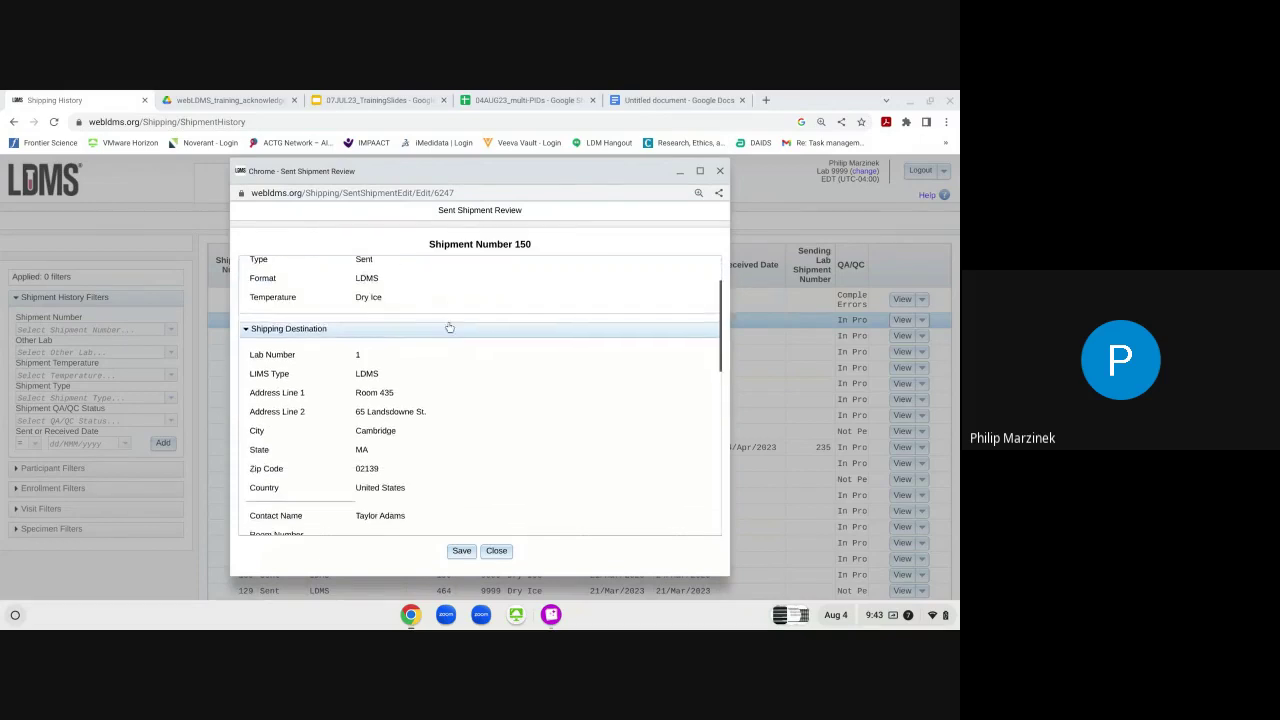
scroll(460, 453, down, 4)
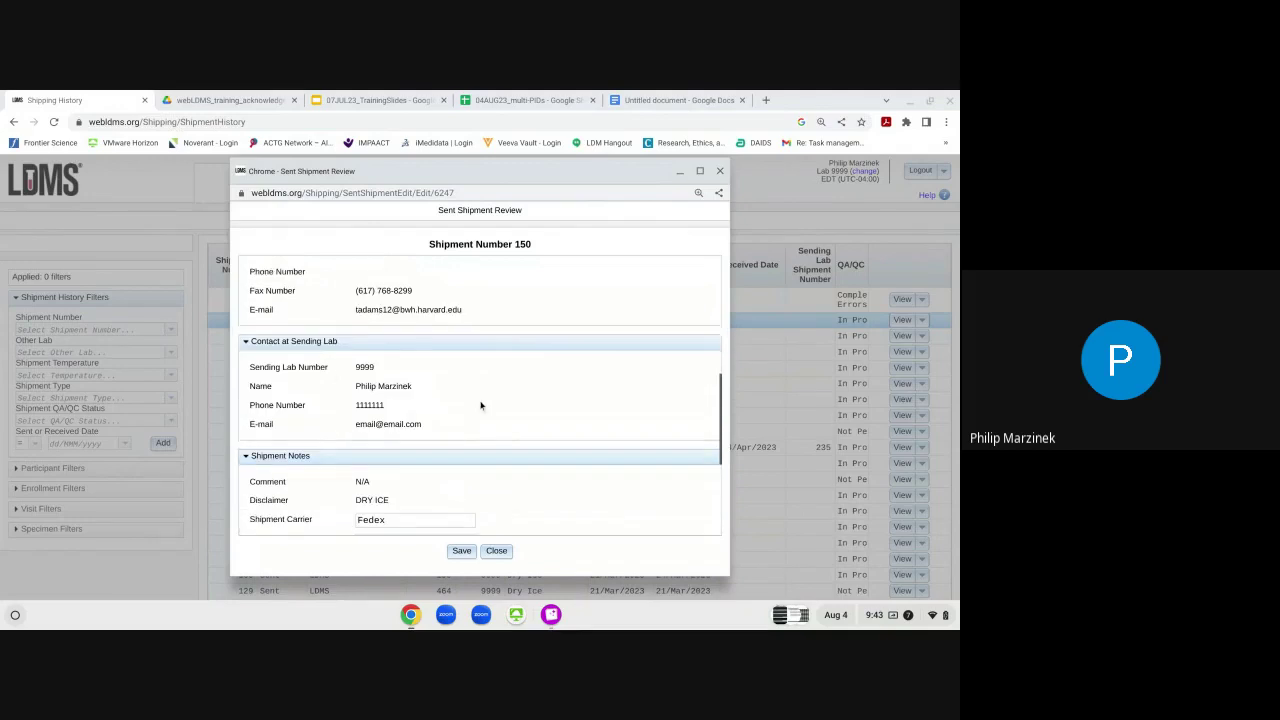
scroll(440, 410, down, 1)
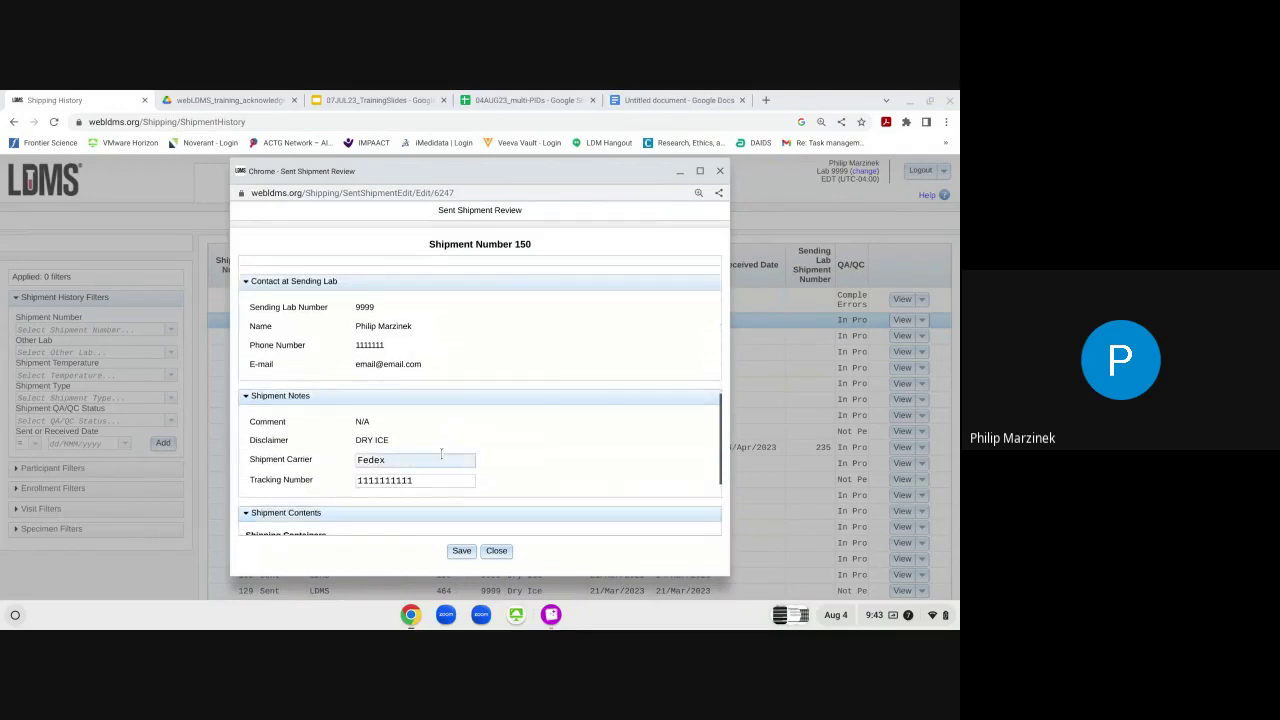
scroll(441, 455, down, 2)
scroll(437, 450, down, 1)
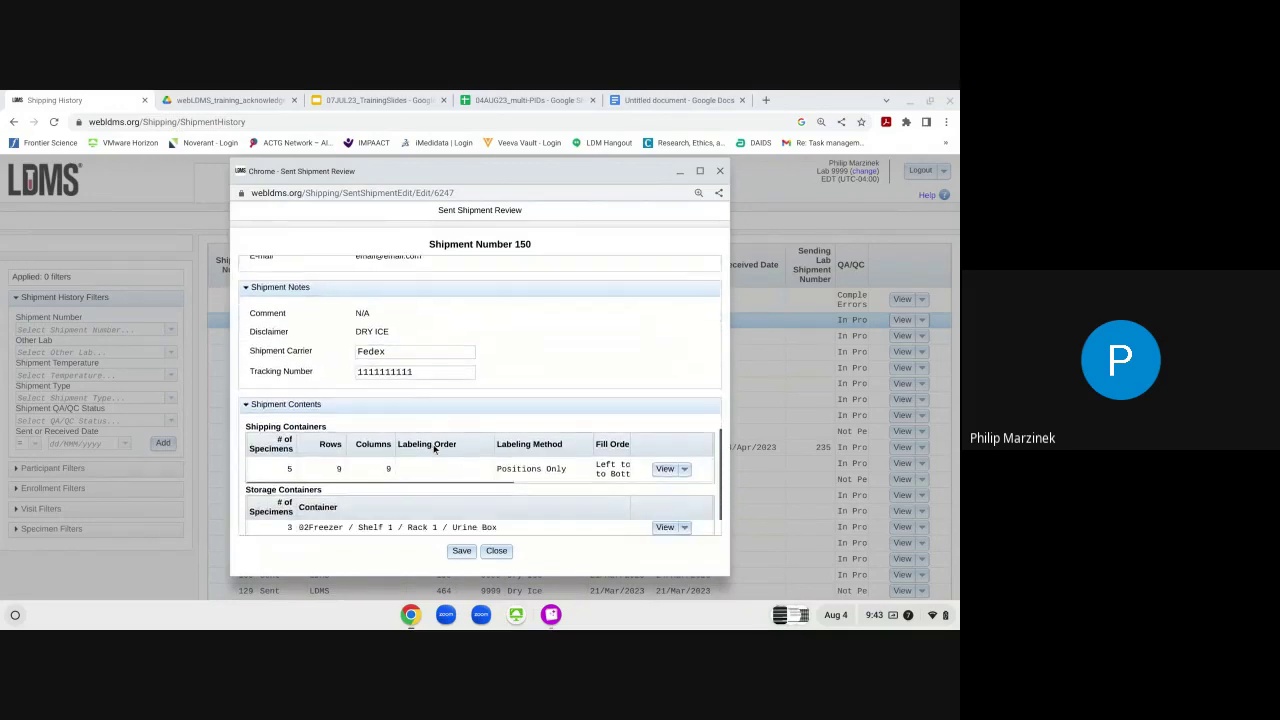
scroll(433, 449, down, 1)
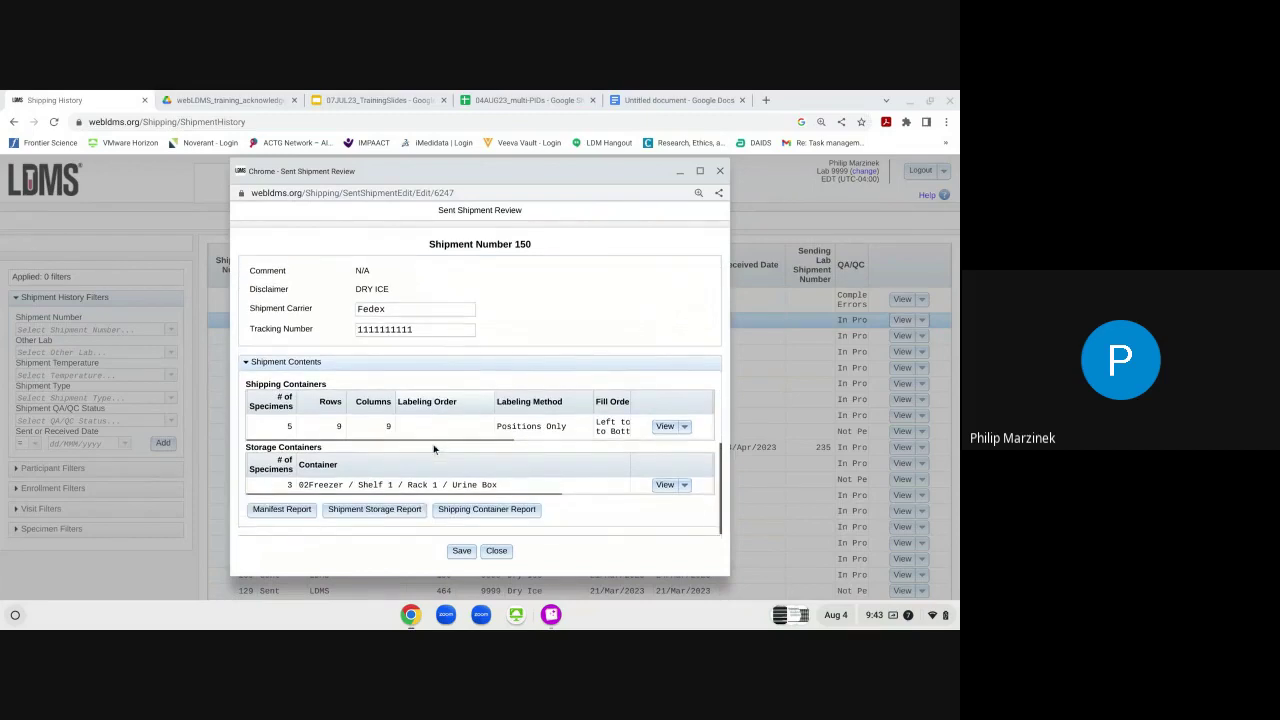
Review the shipping container's five specimens, then close both shipment 150 windows
click(666, 427)
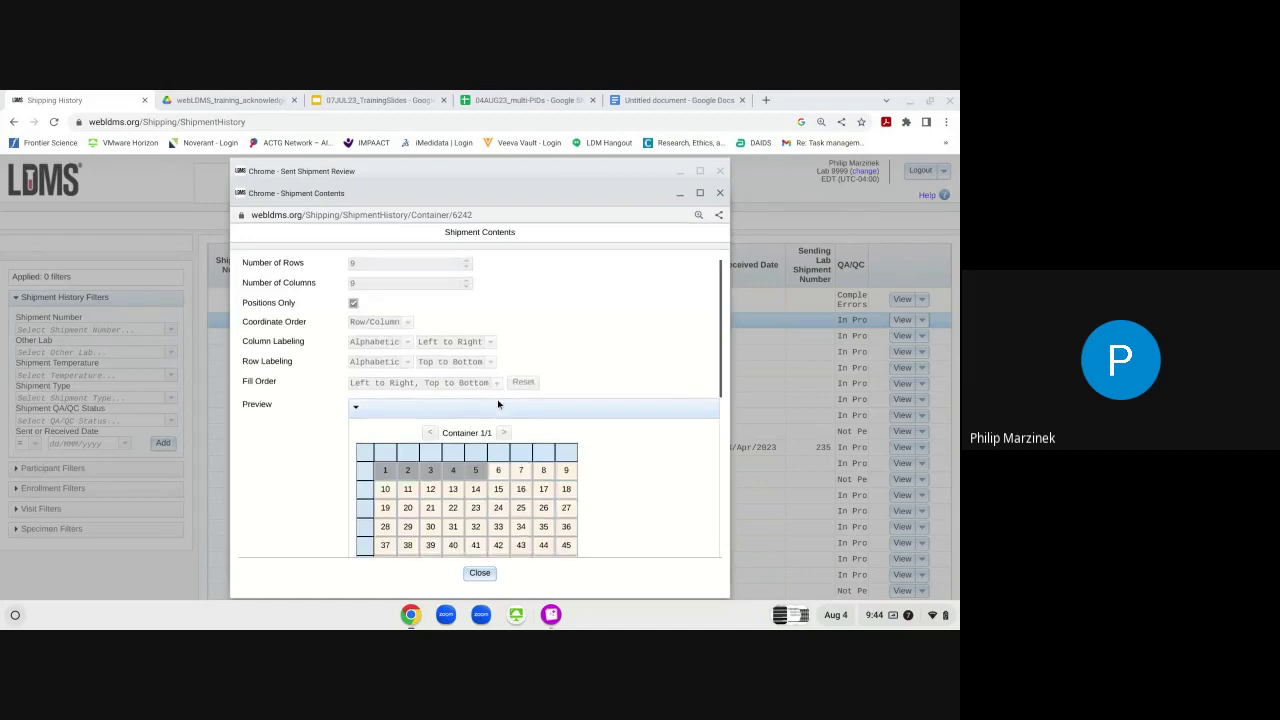
scroll(497, 402, down, 2)
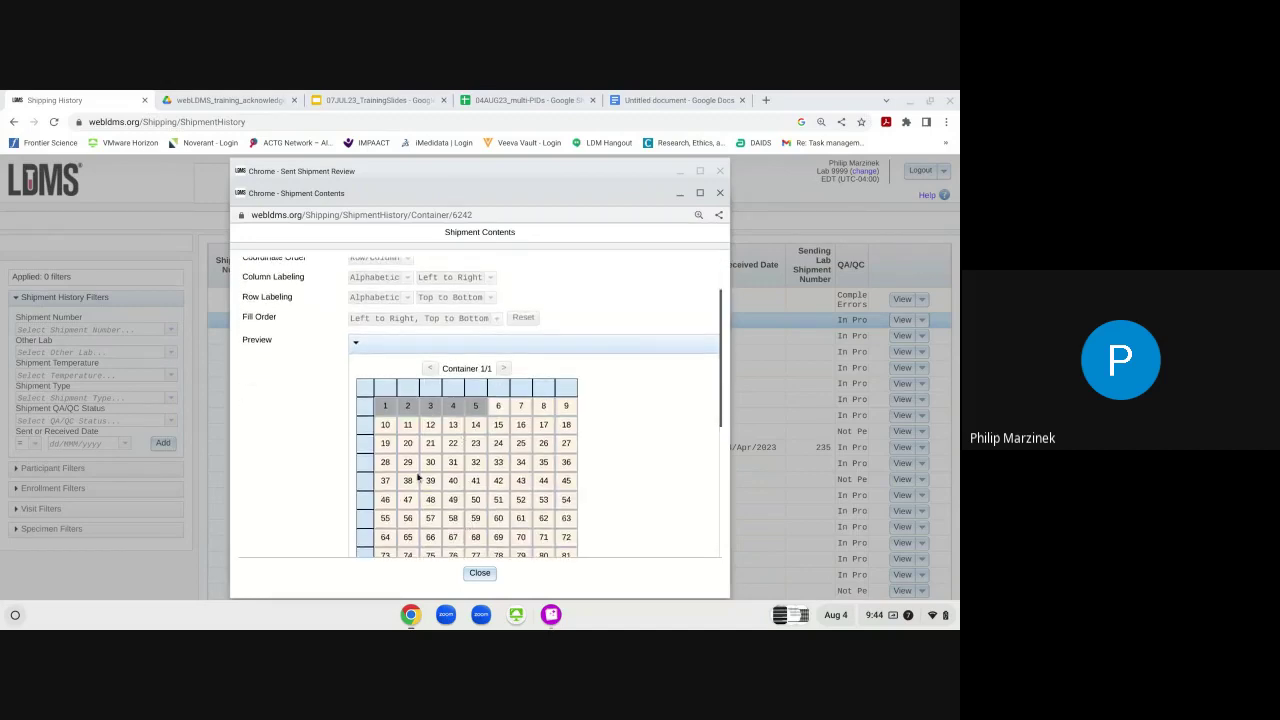
scroll(446, 488, down, 1)
scroll(448, 488, down, 5)
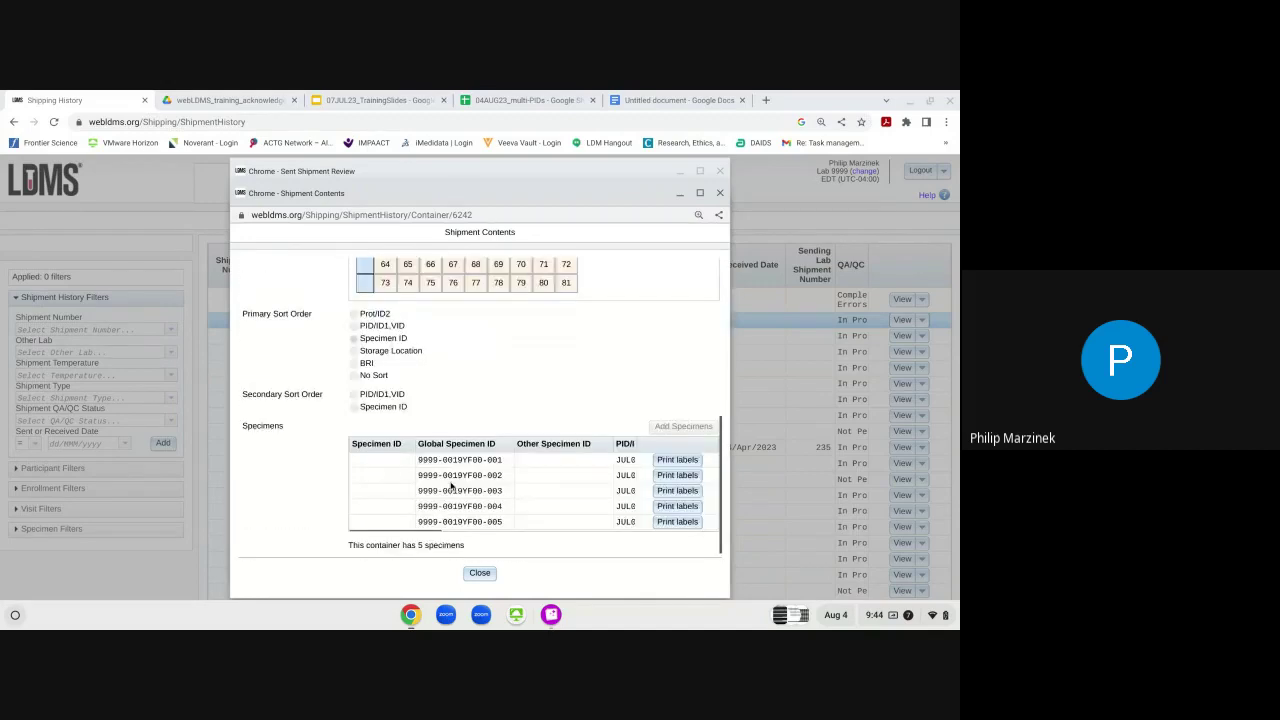
scroll(522, 483, up, 7)
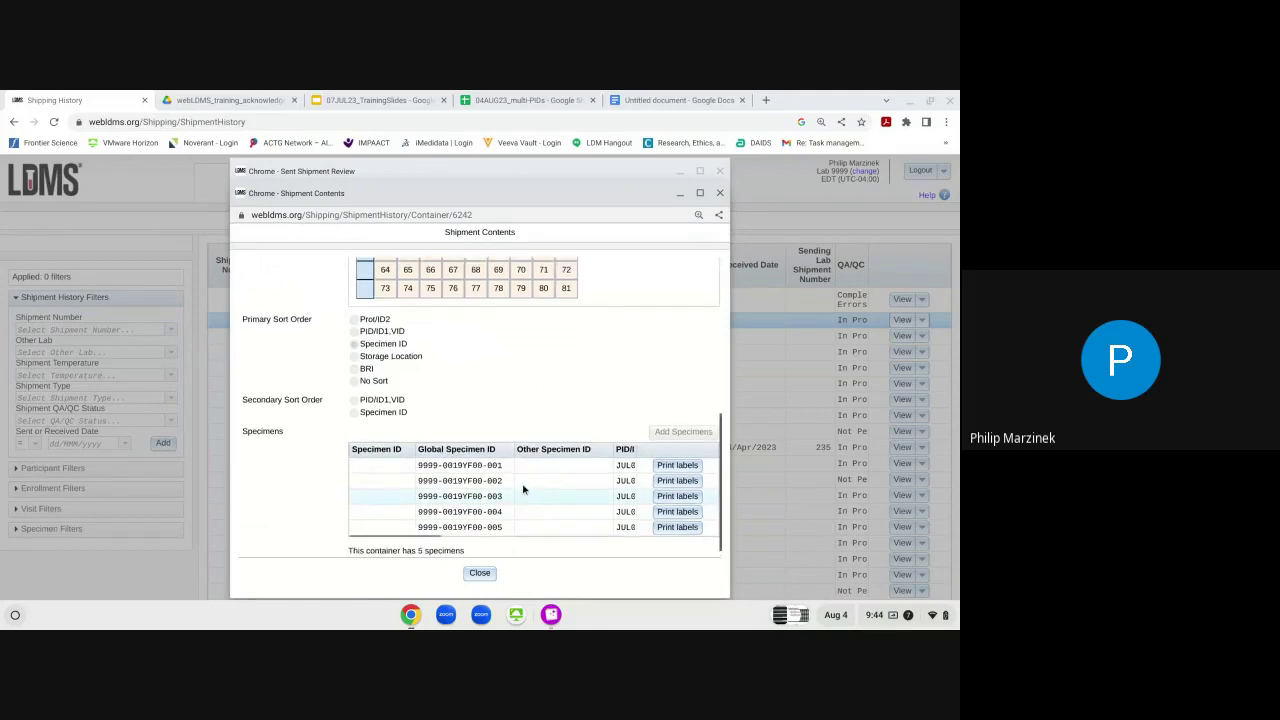
click(719, 193)
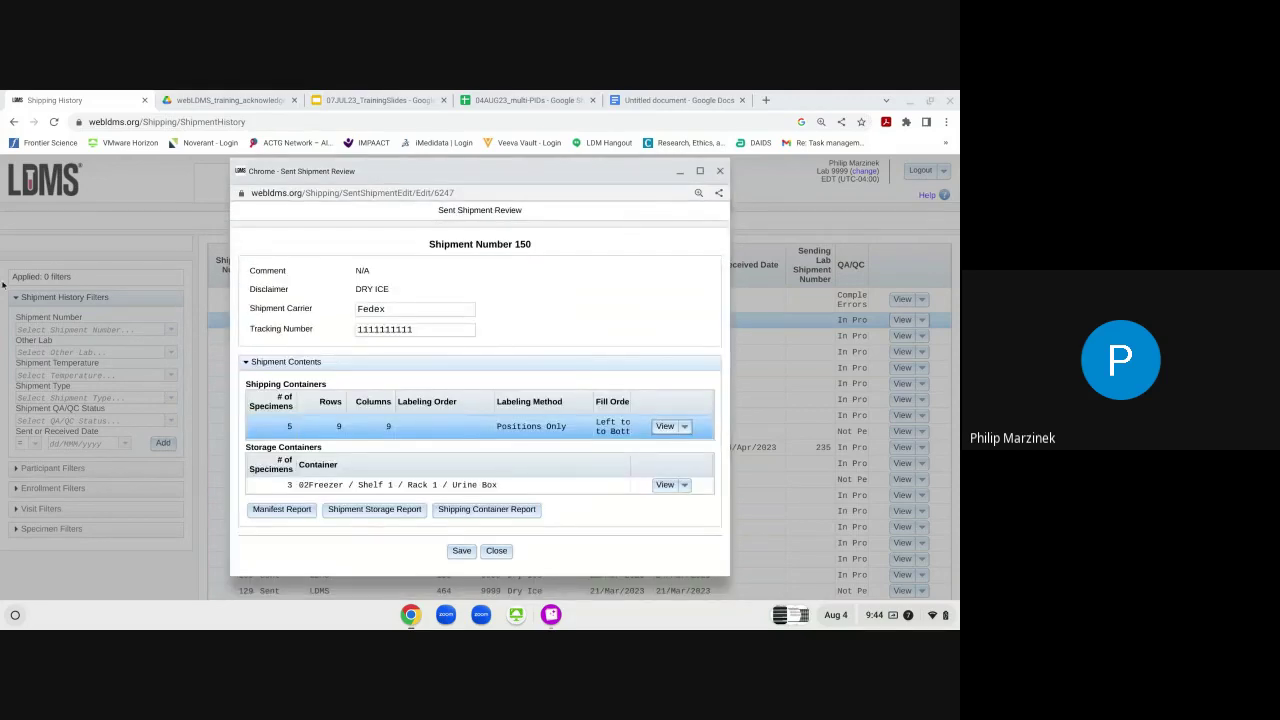
click(721, 172)
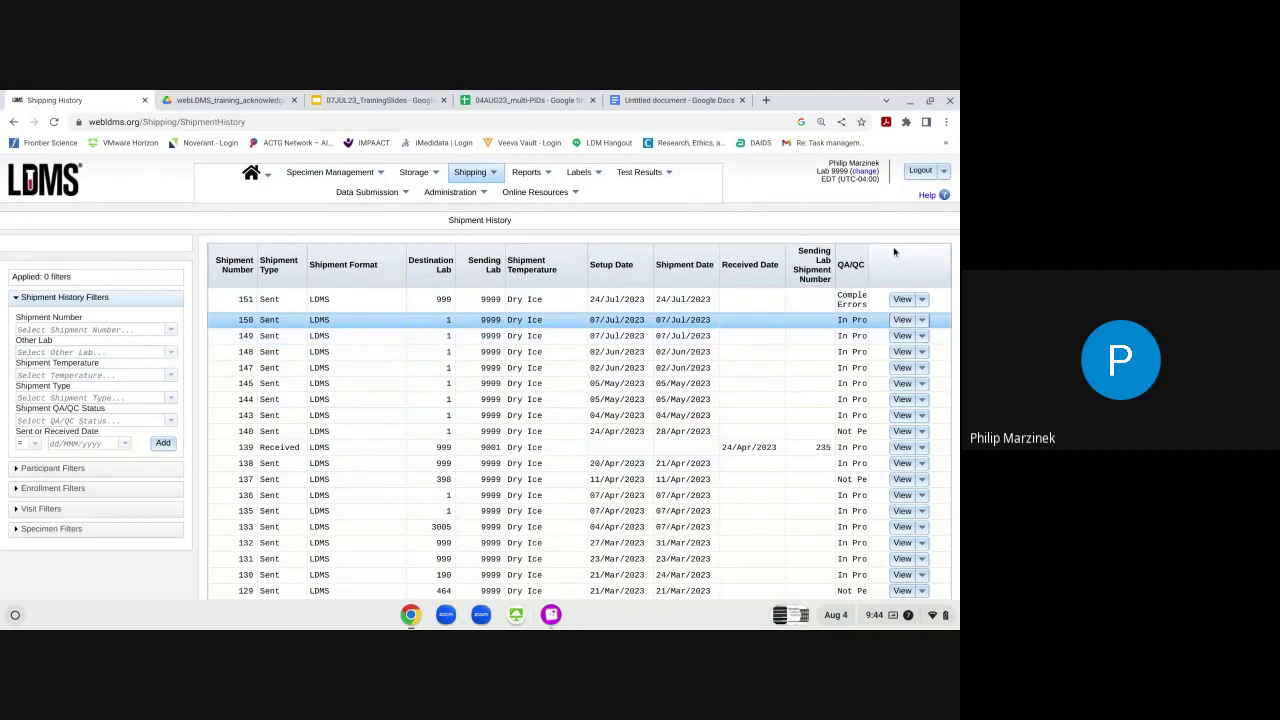
Dismiss shipment 150's actions menu and go to Pending Shipments, opening the Add New menu
click(922, 320)
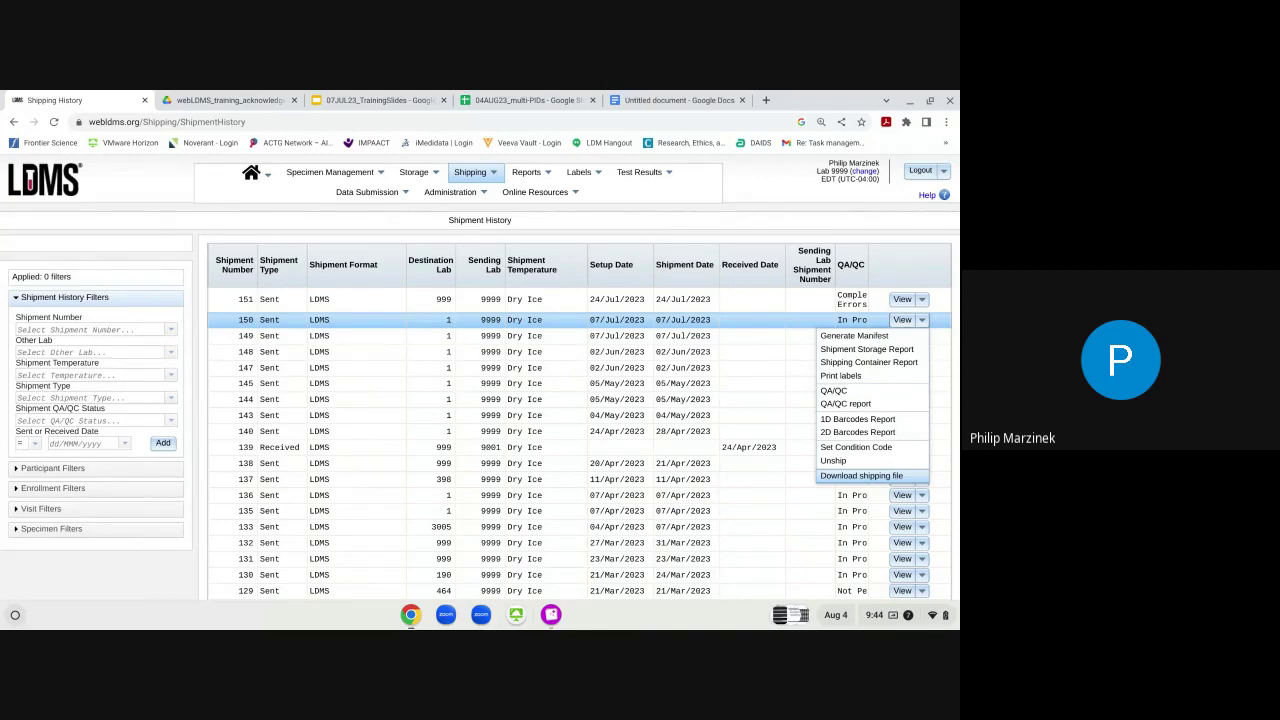
click(903, 270)
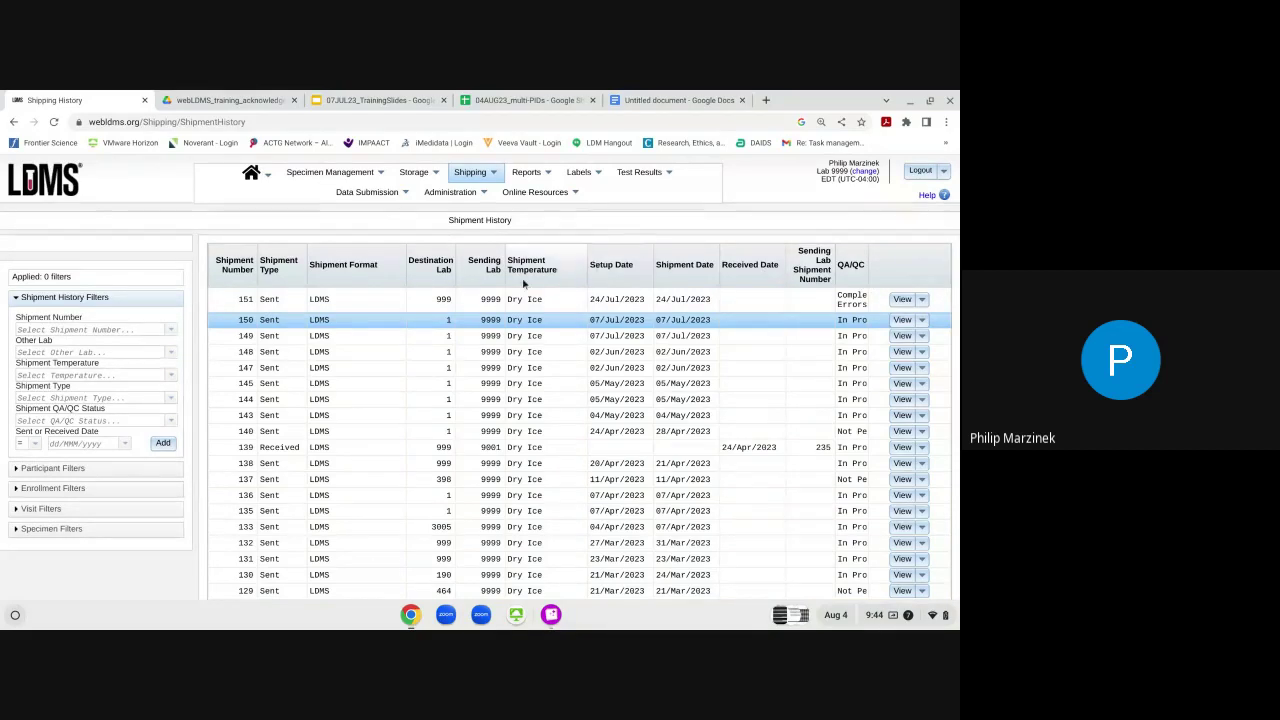
click(367, 192)
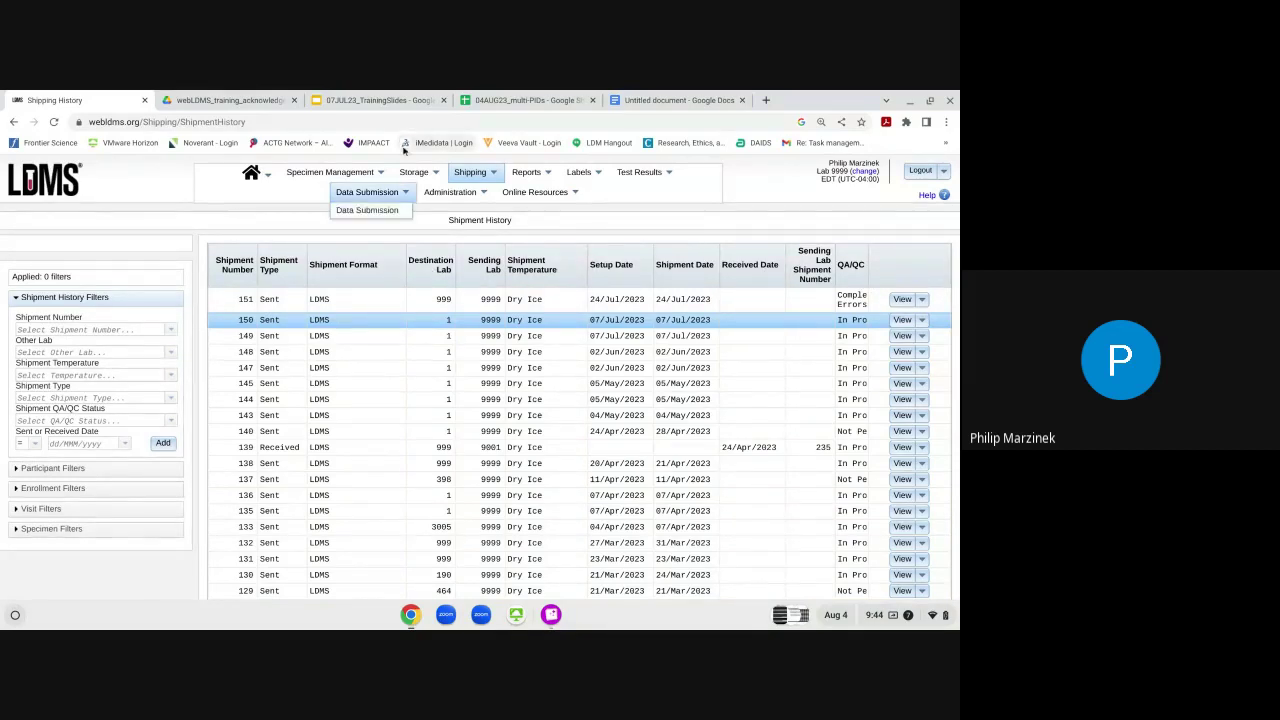
click(467, 190)
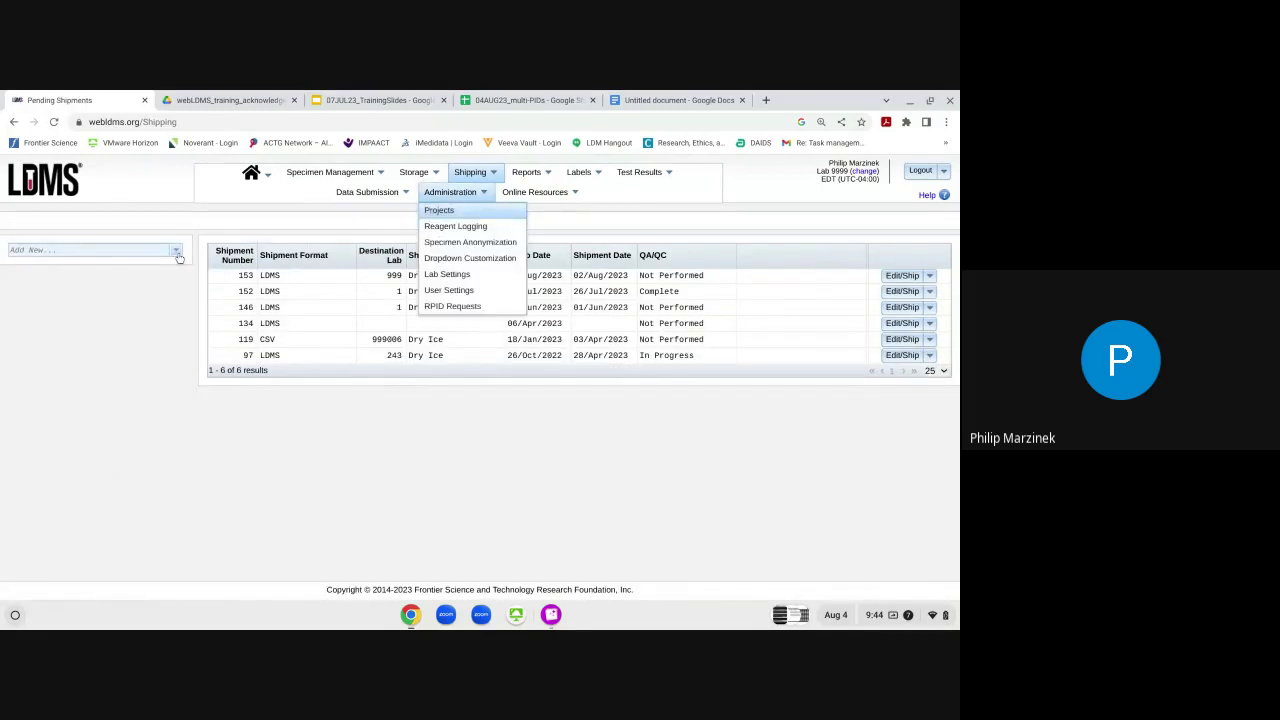
click(177, 254)
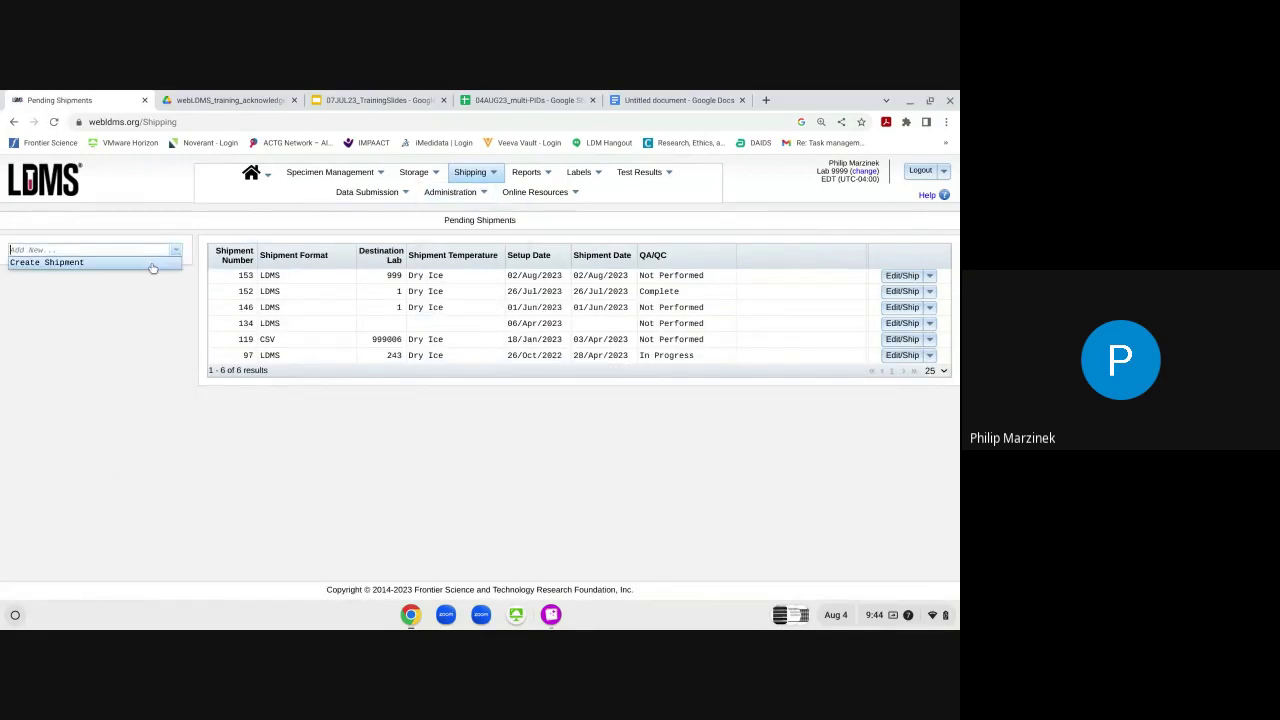
Create and save a shipment dated today (04/Aug/2023), LDMS format, on Dry Ice
click(150, 263)
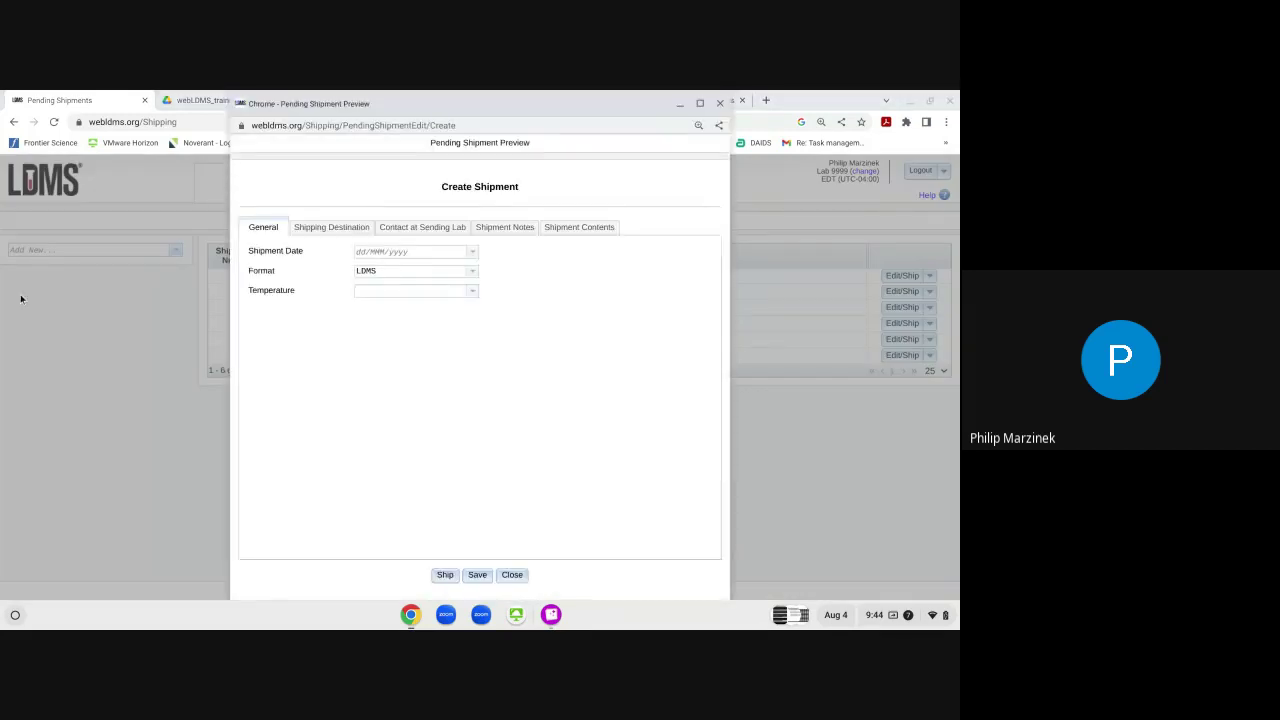
click(470, 252)
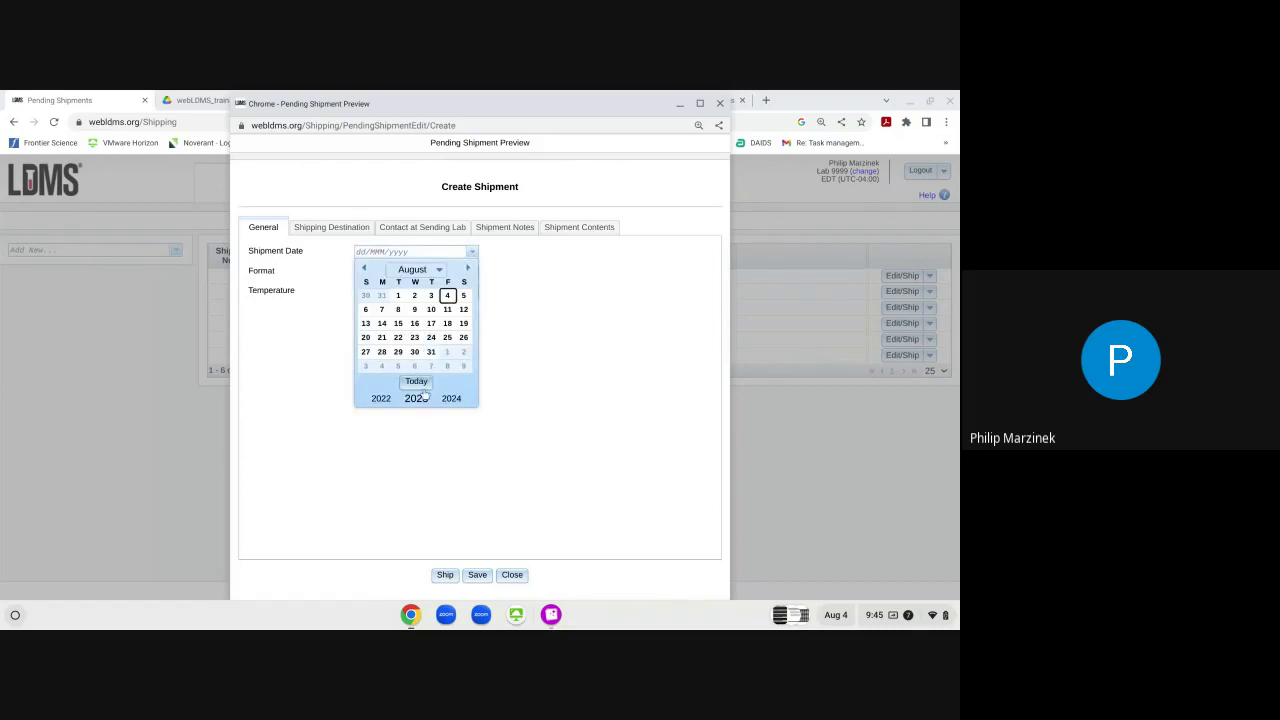
click(417, 382)
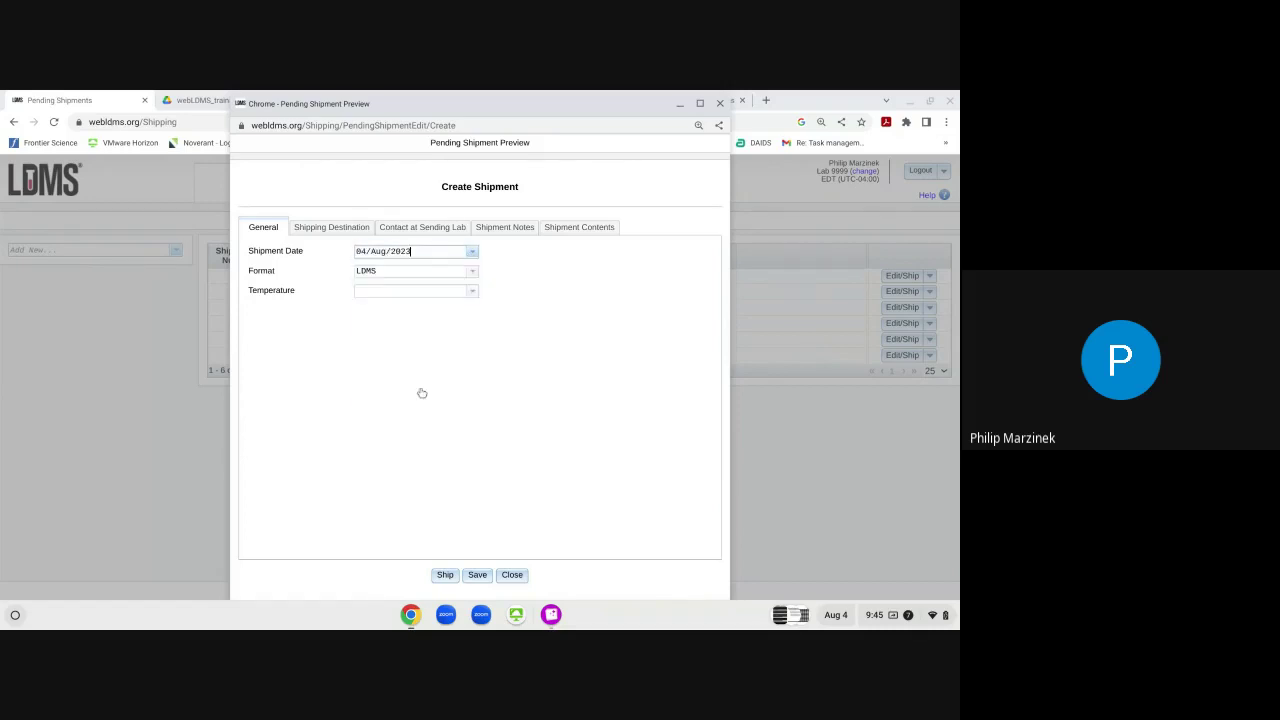
click(473, 276)
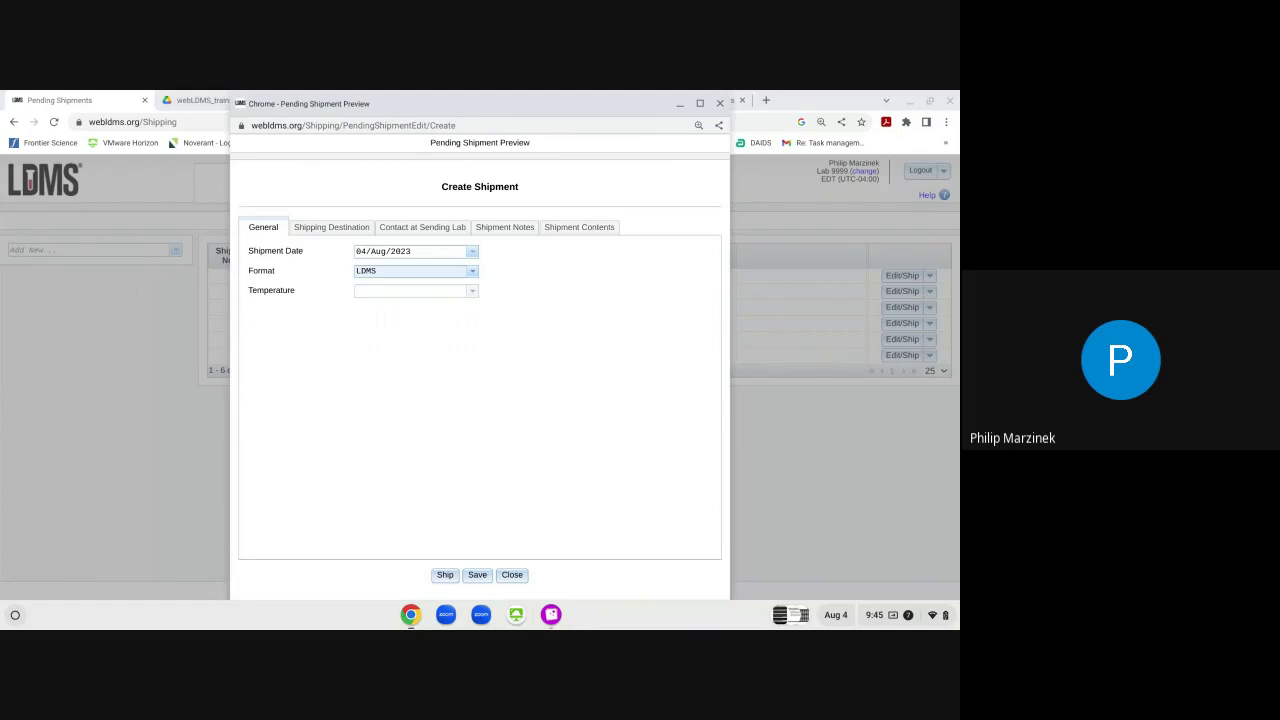
click(374, 256)
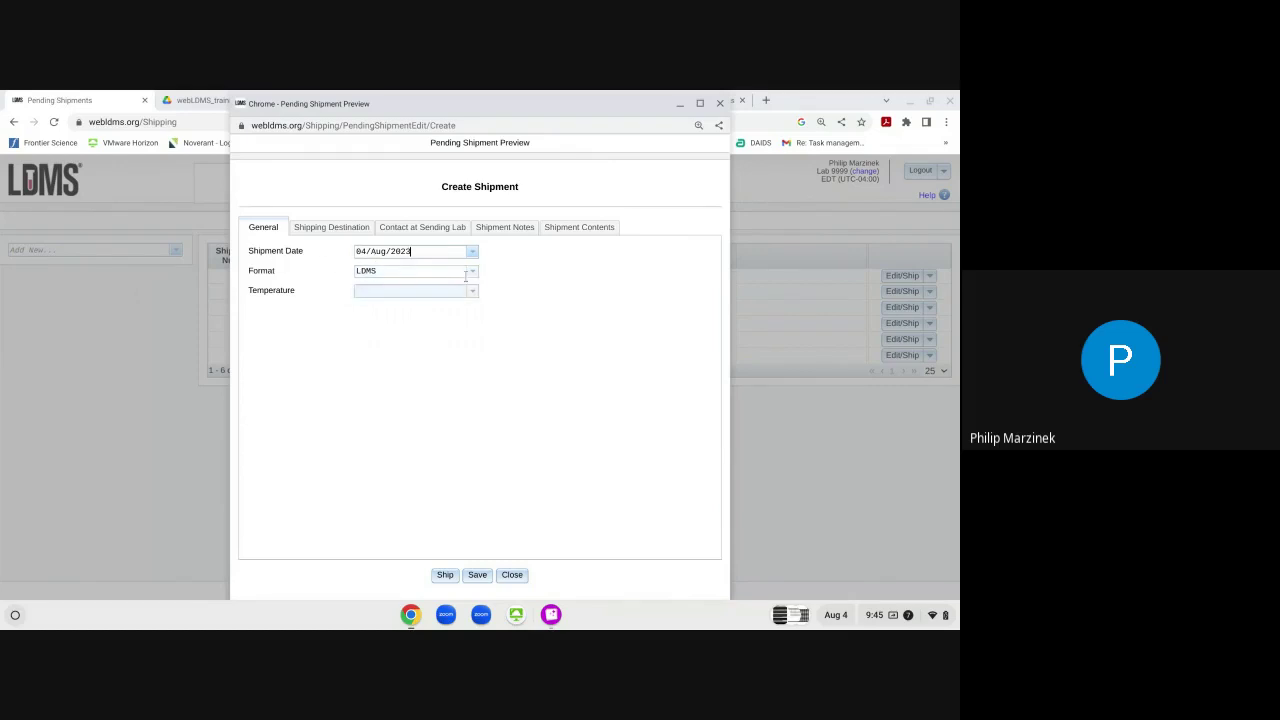
click(409, 271)
click(487, 321)
click(472, 291)
click(410, 344)
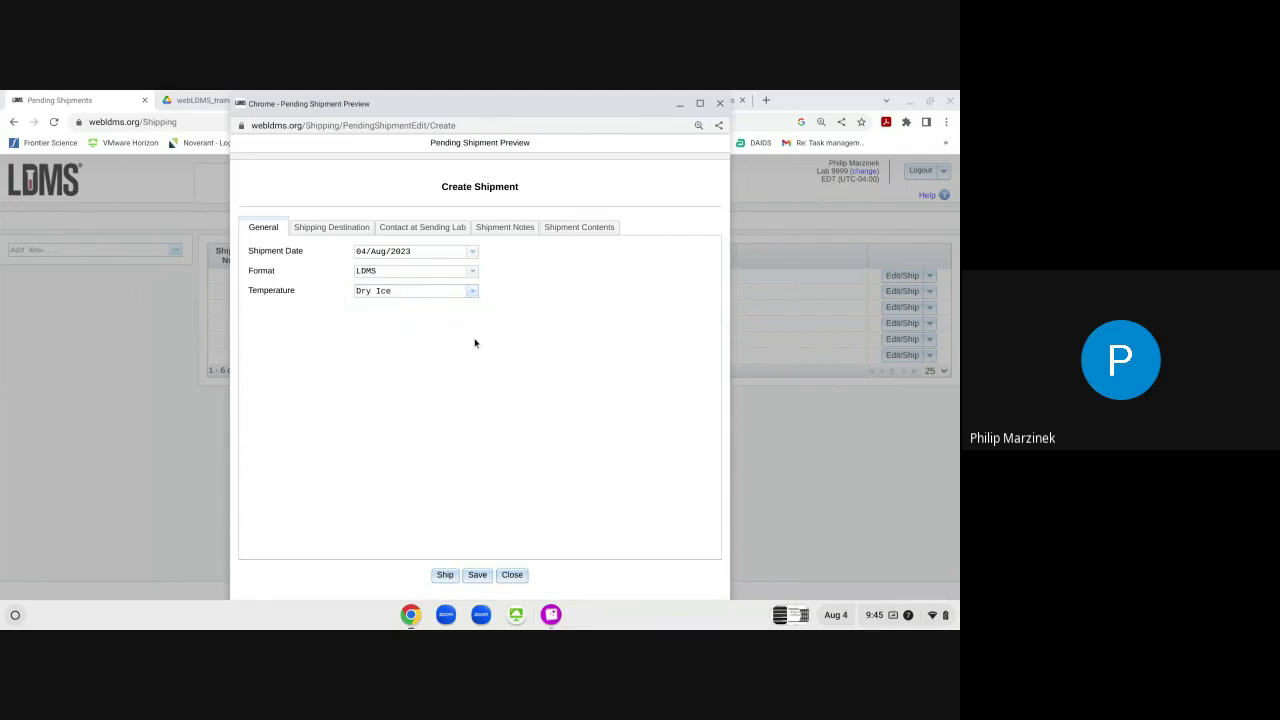
click(478, 576)
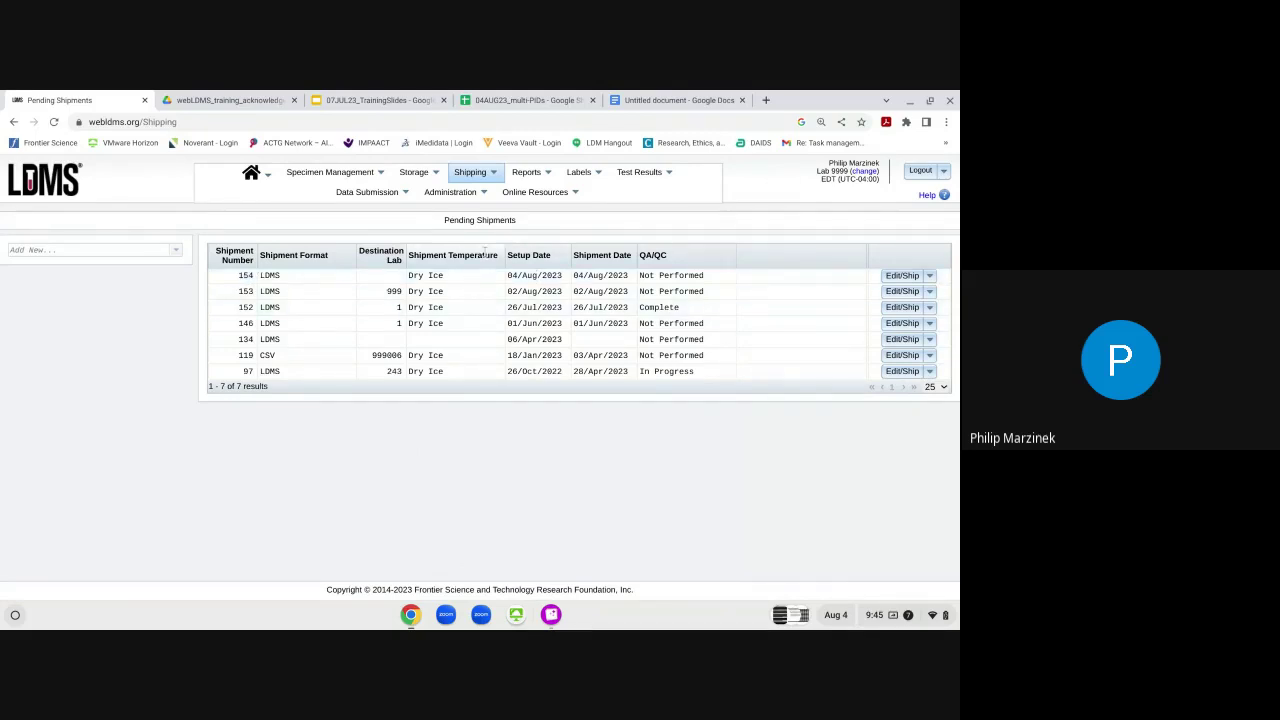
Open shipment 154's Shipping Destination tab and browse the lab list without choosing
click(903, 276)
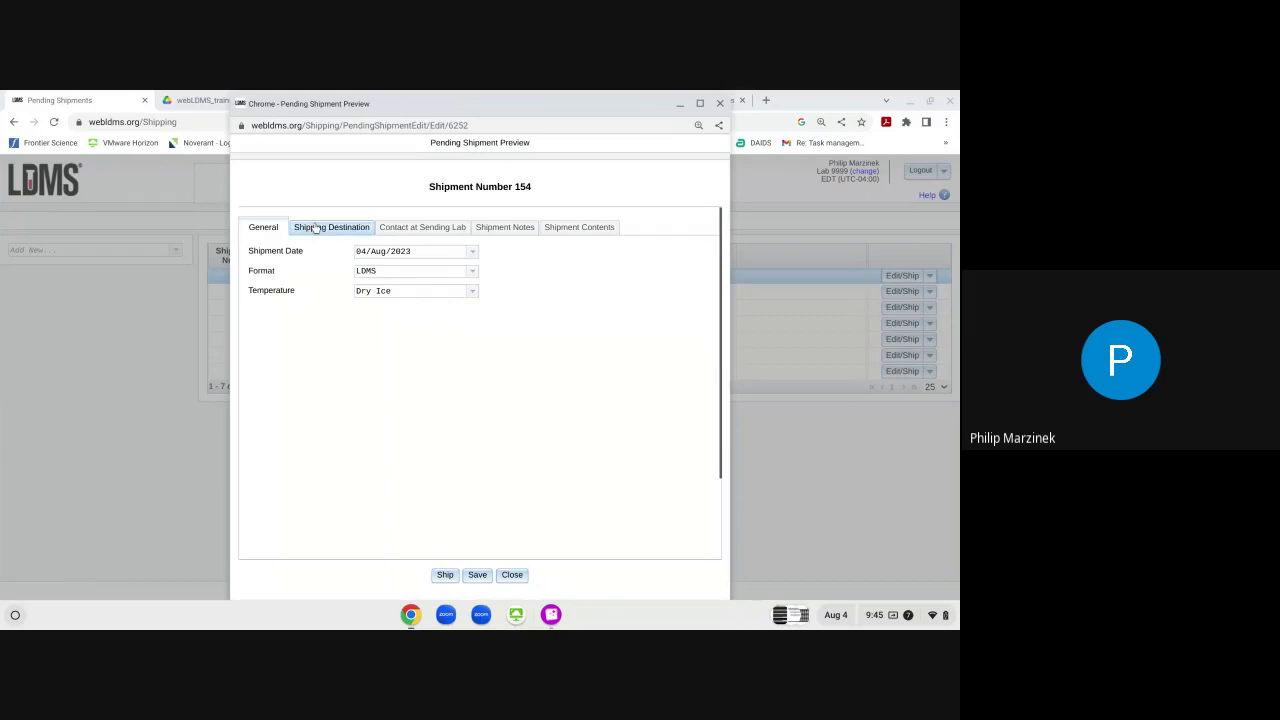
click(315, 228)
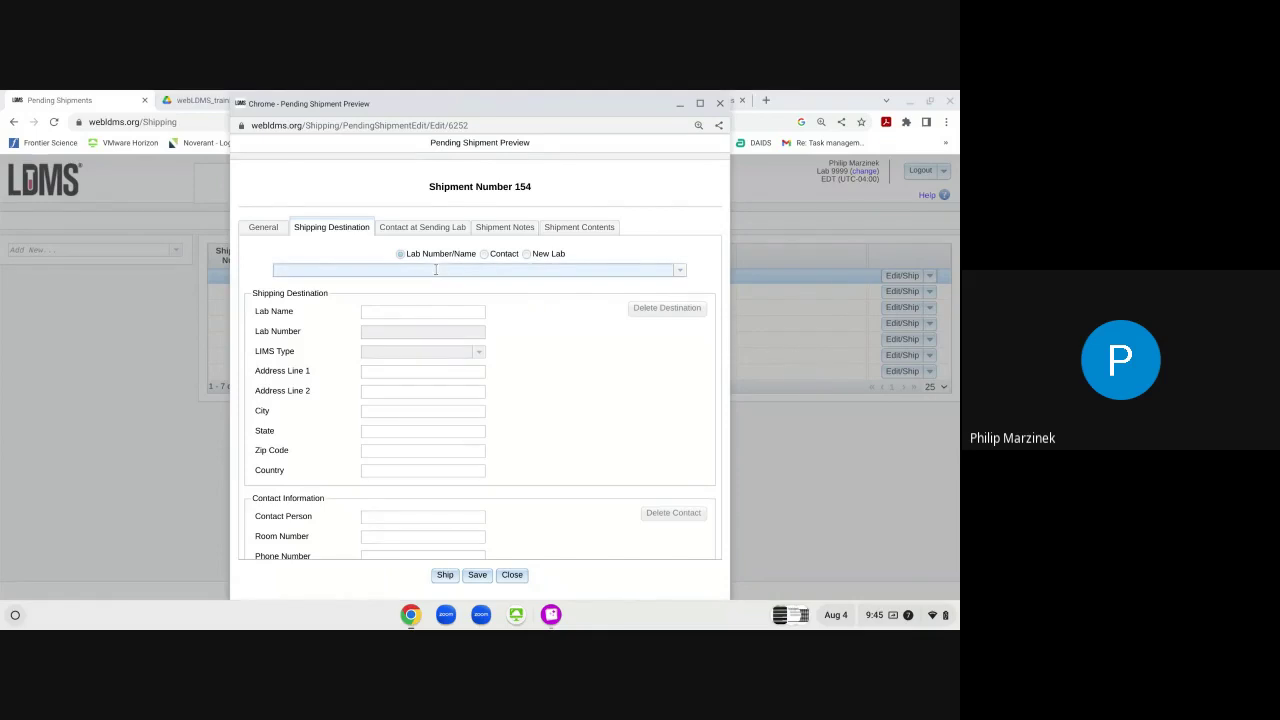
click(681, 271)
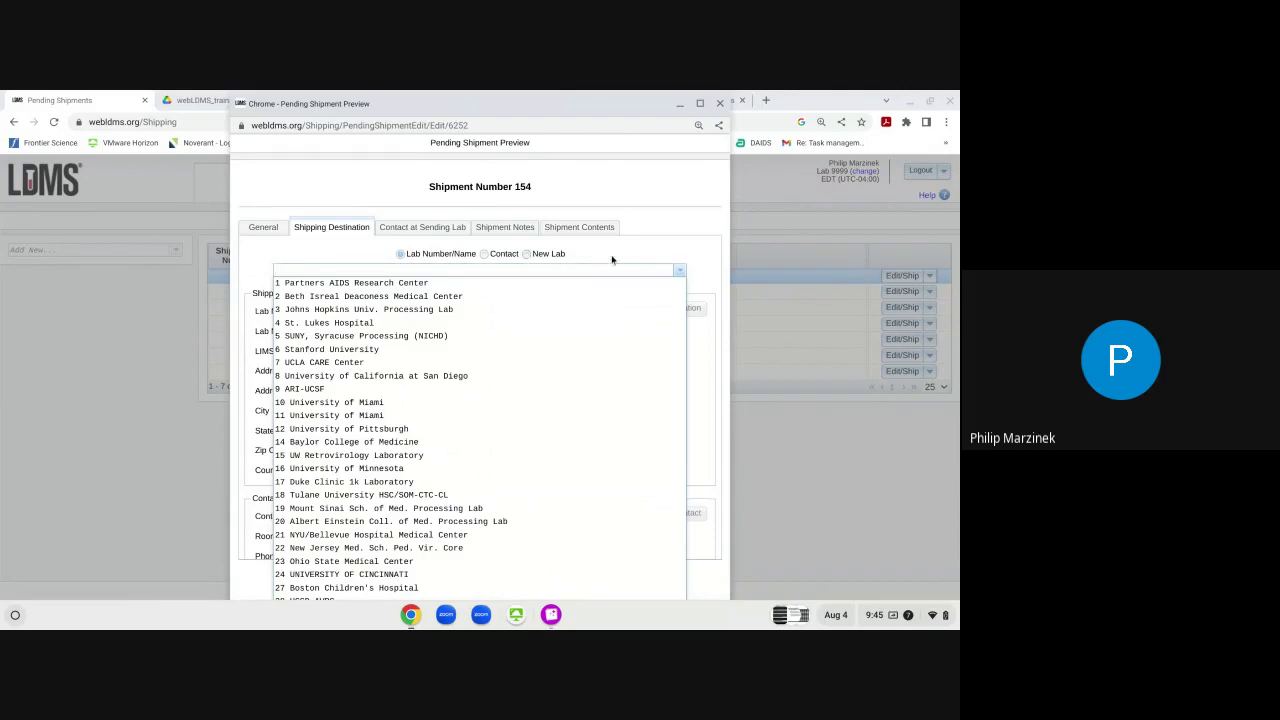
click(680, 269)
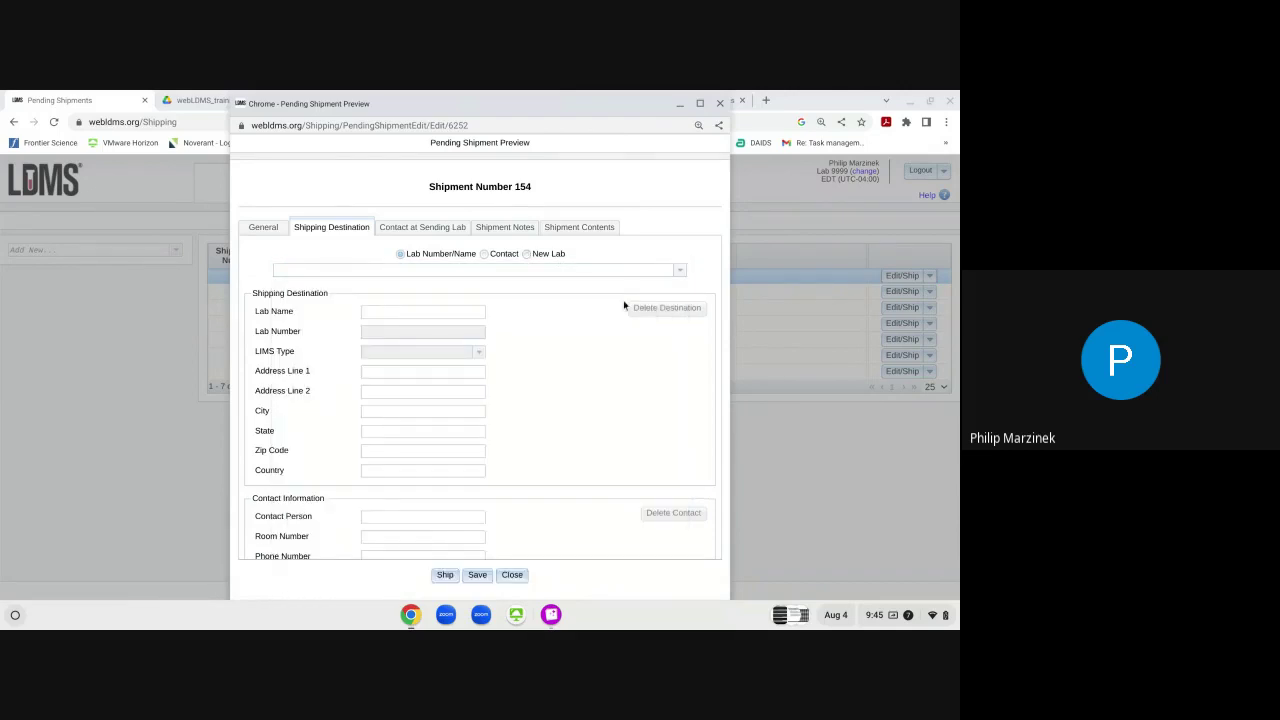
Try the New Lab option, then switch back to choosing by Lab Number/Name
scroll(622, 306, down, 1)
scroll(369, 321, down, 2)
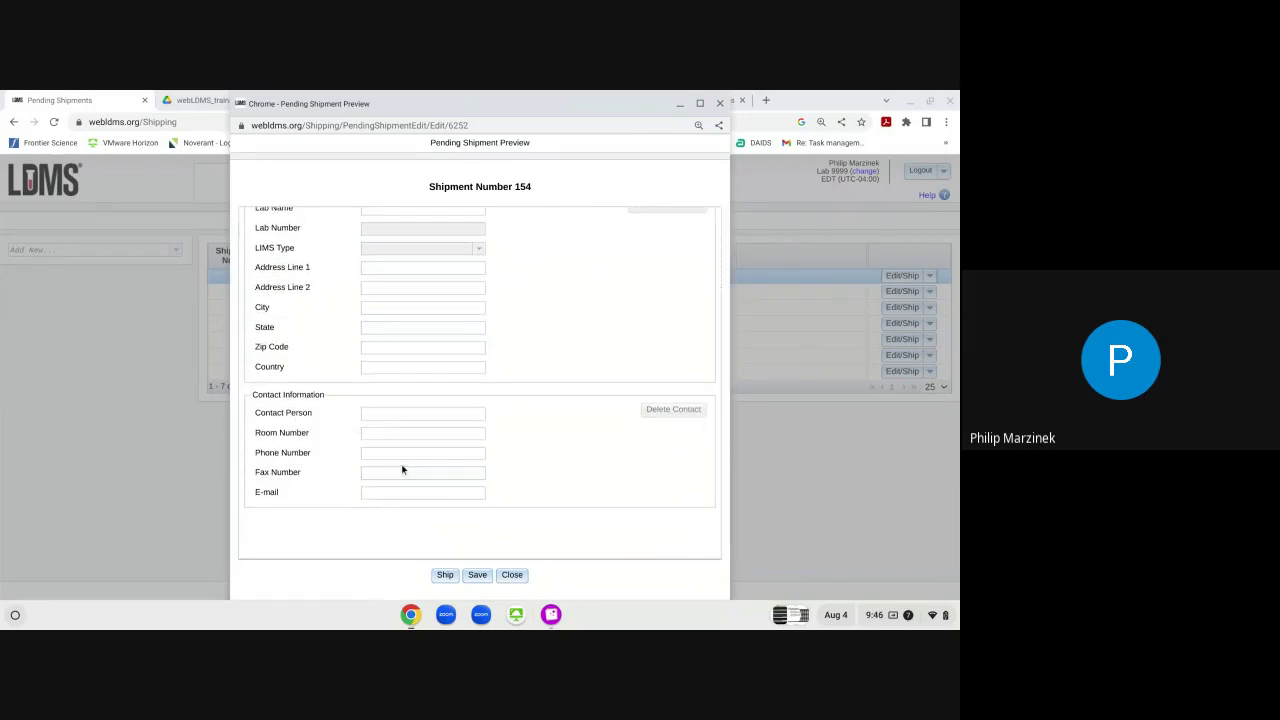
scroll(531, 486, up, 3)
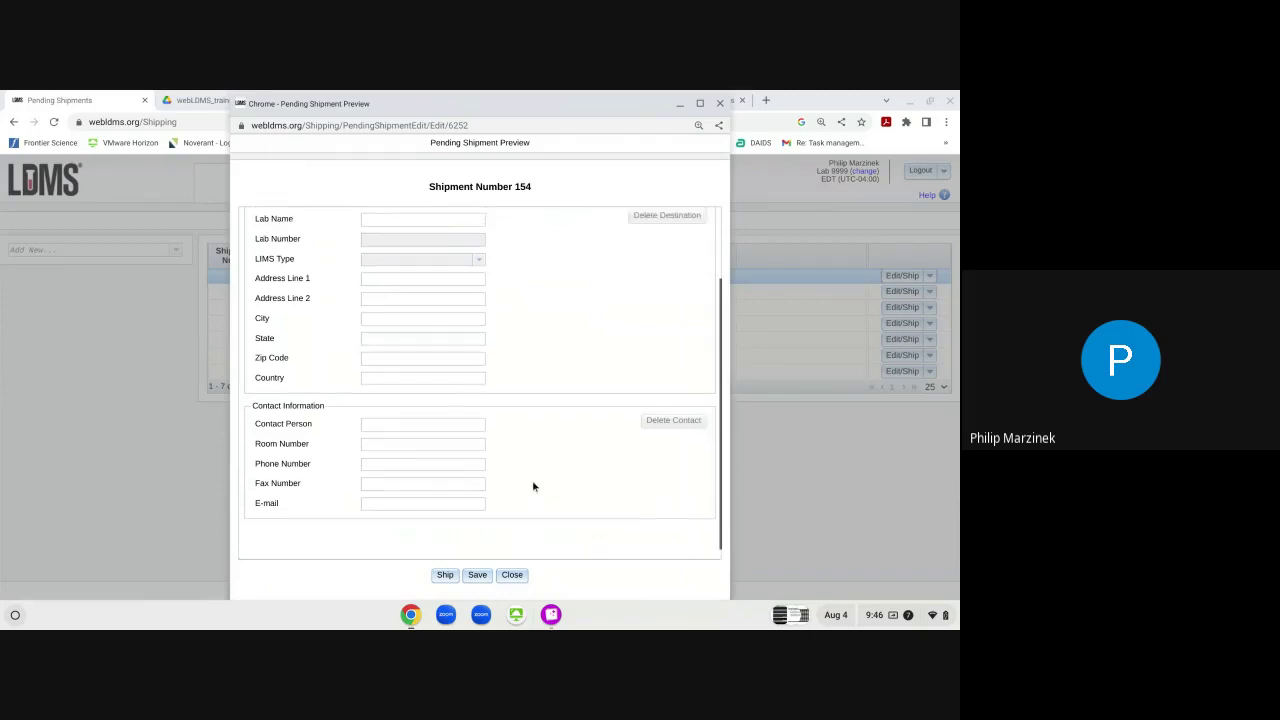
click(524, 256)
scroll(454, 414, down, 2)
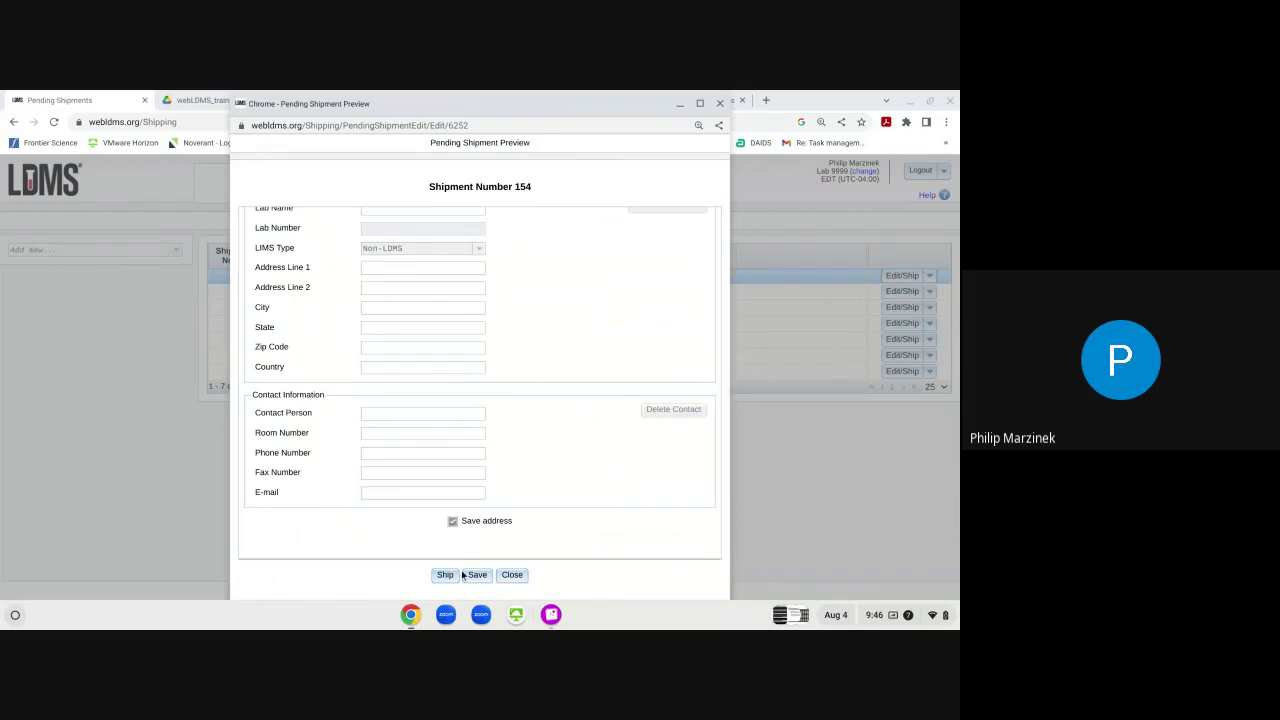
scroll(476, 450, up, 2)
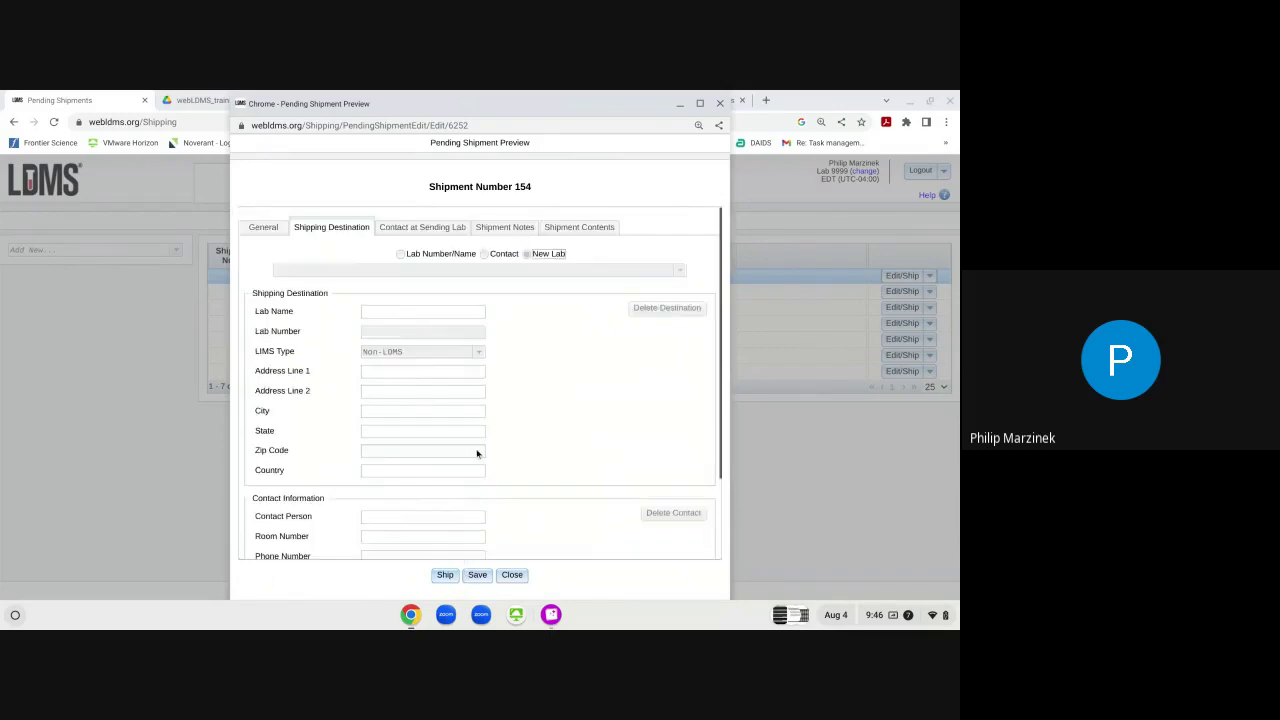
click(403, 254)
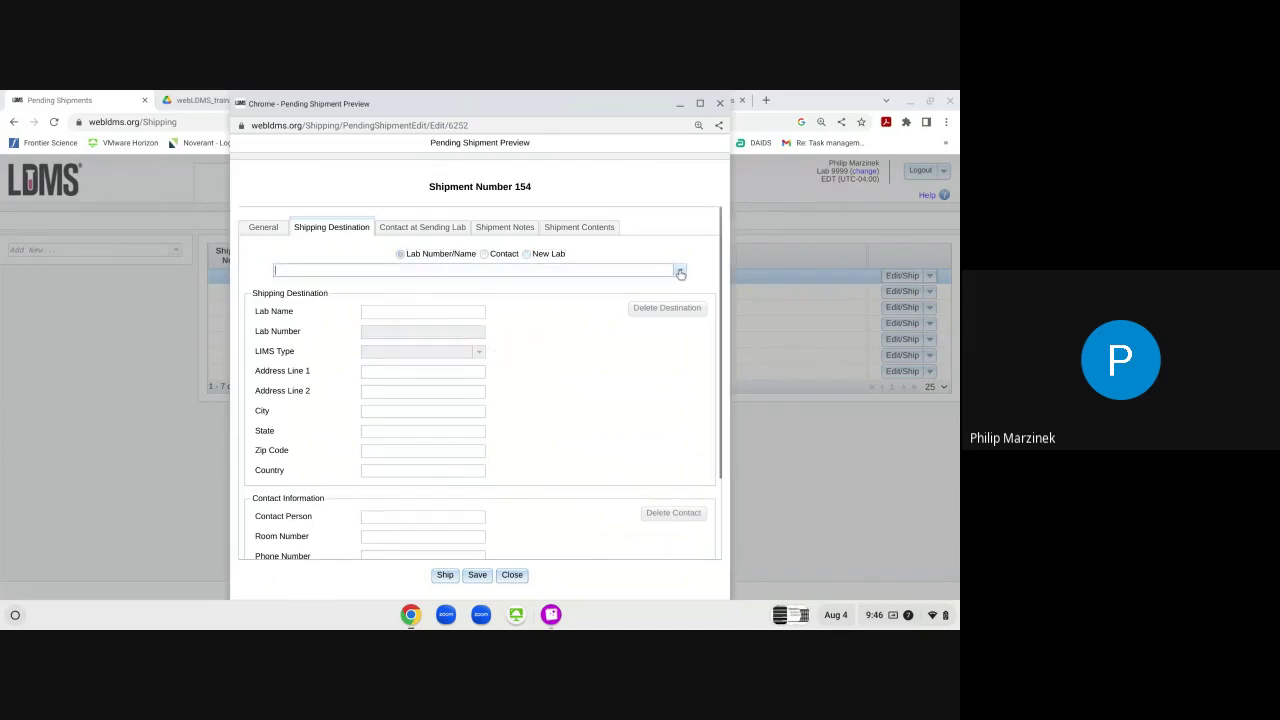
Select 999002 Example Lab as shipment 154's destination and return to the General tab
click(680, 273)
scroll(676, 326, down, 5)
scroll(676, 326, down, 15)
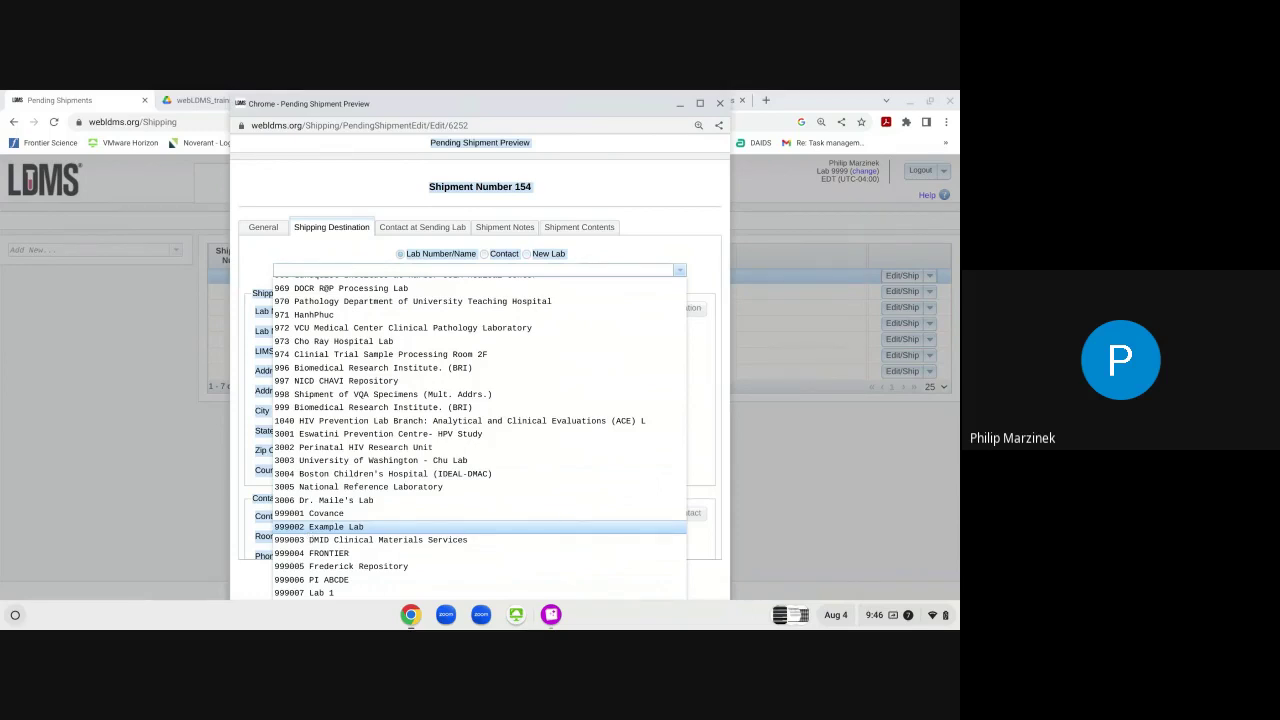
click(310, 530)
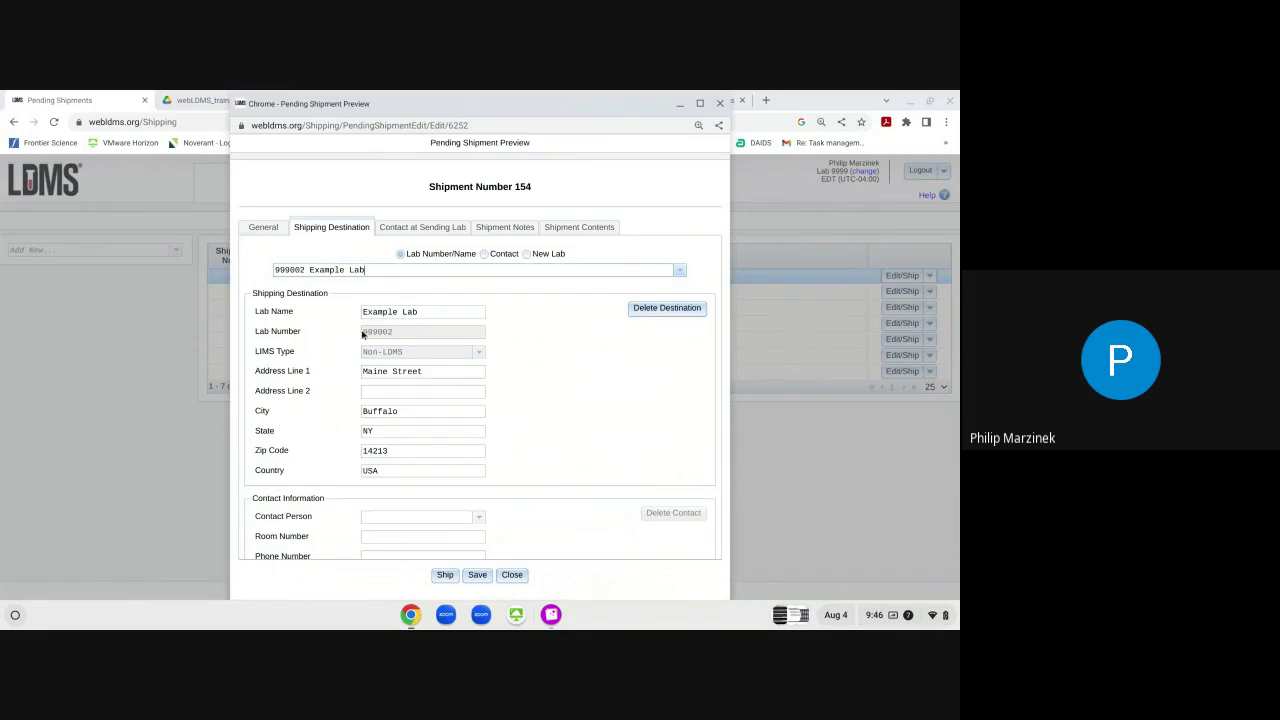
click(263, 228)
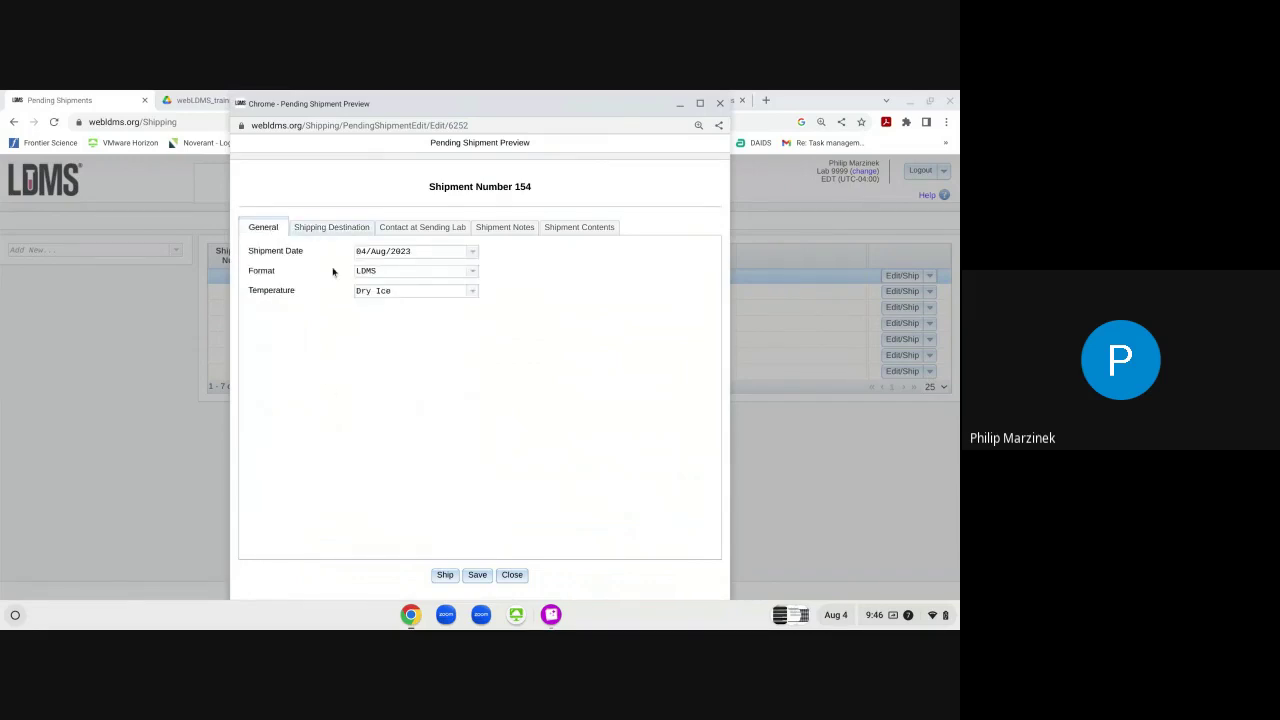
click(468, 272)
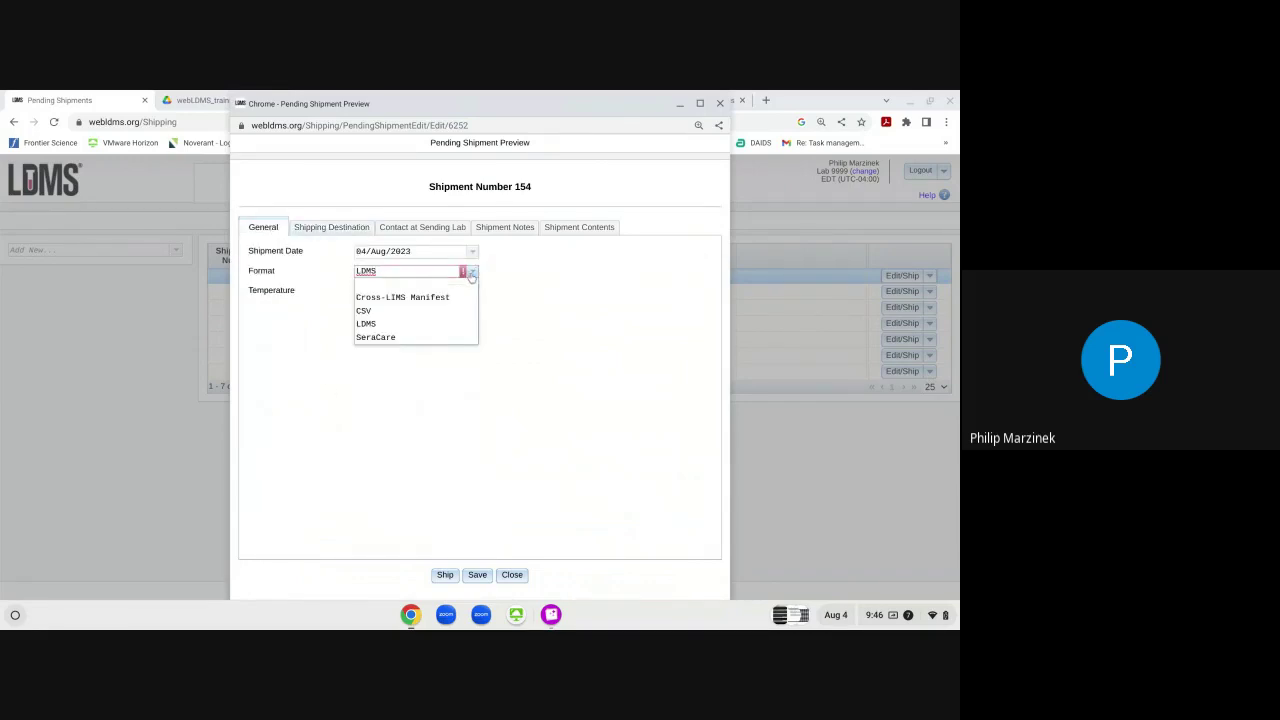
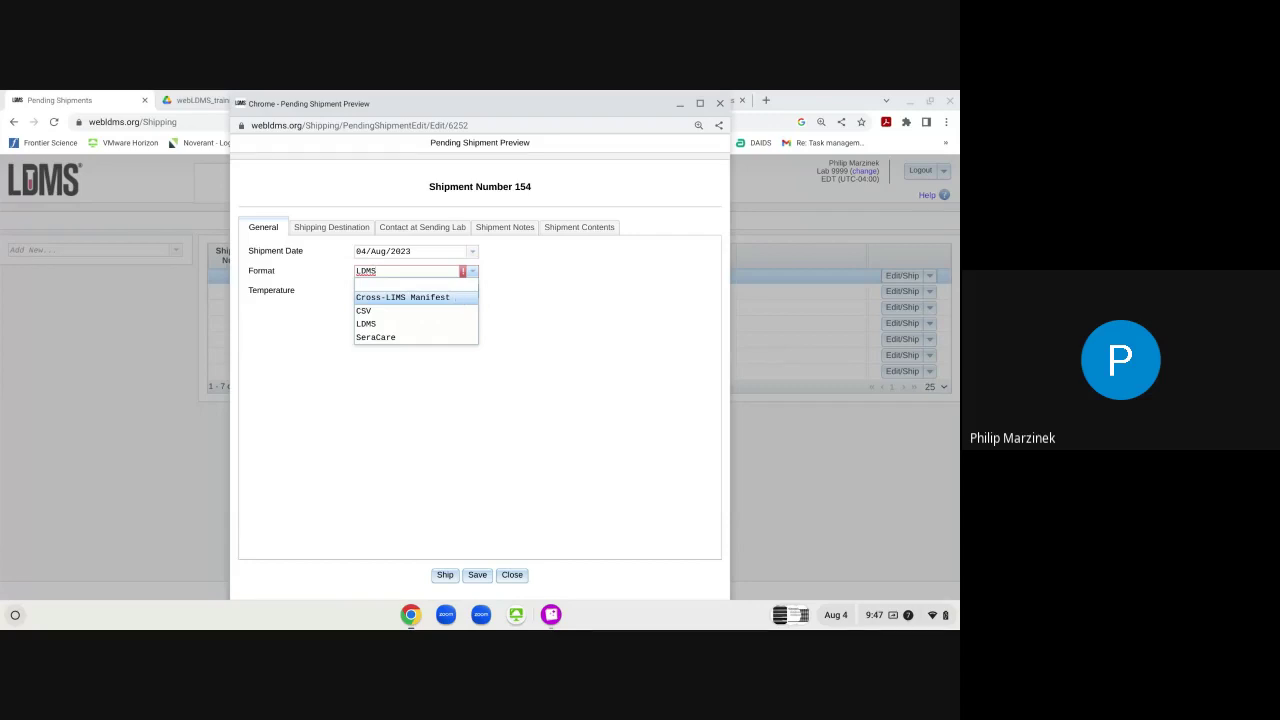
Try CSV as shipment 154's format, then switch the format back to LDMS
click(417, 312)
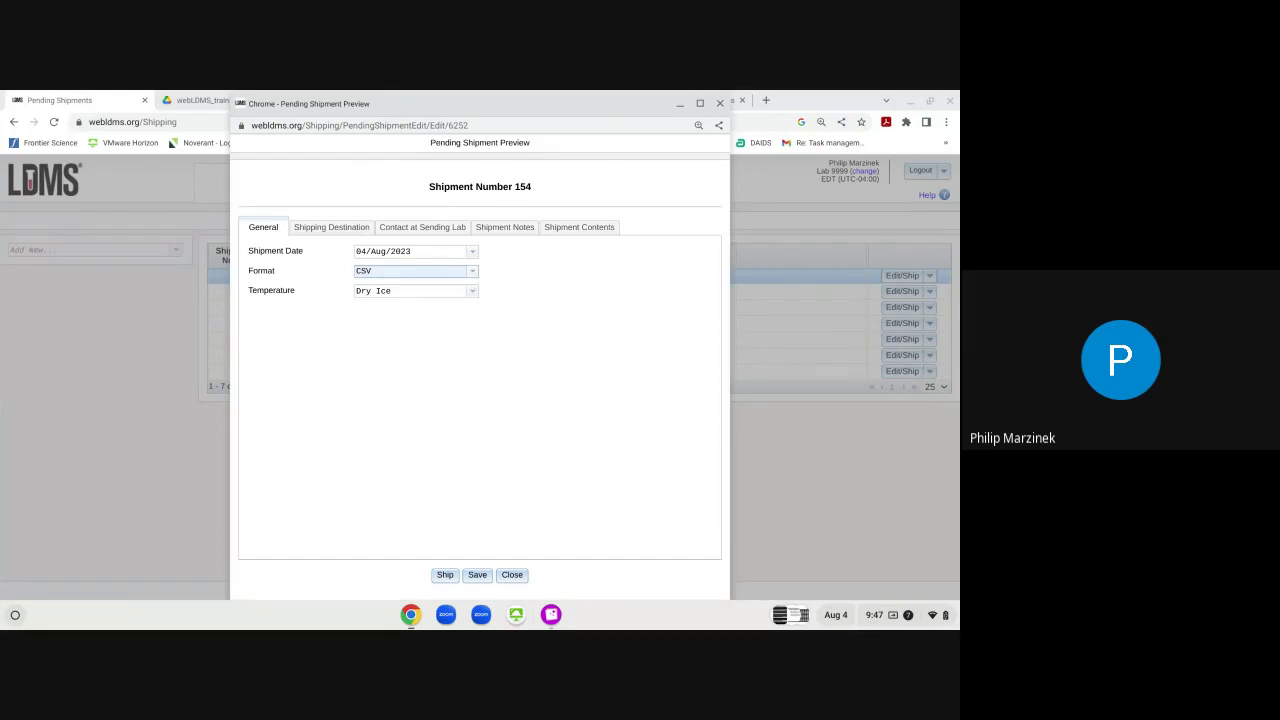
click(472, 271)
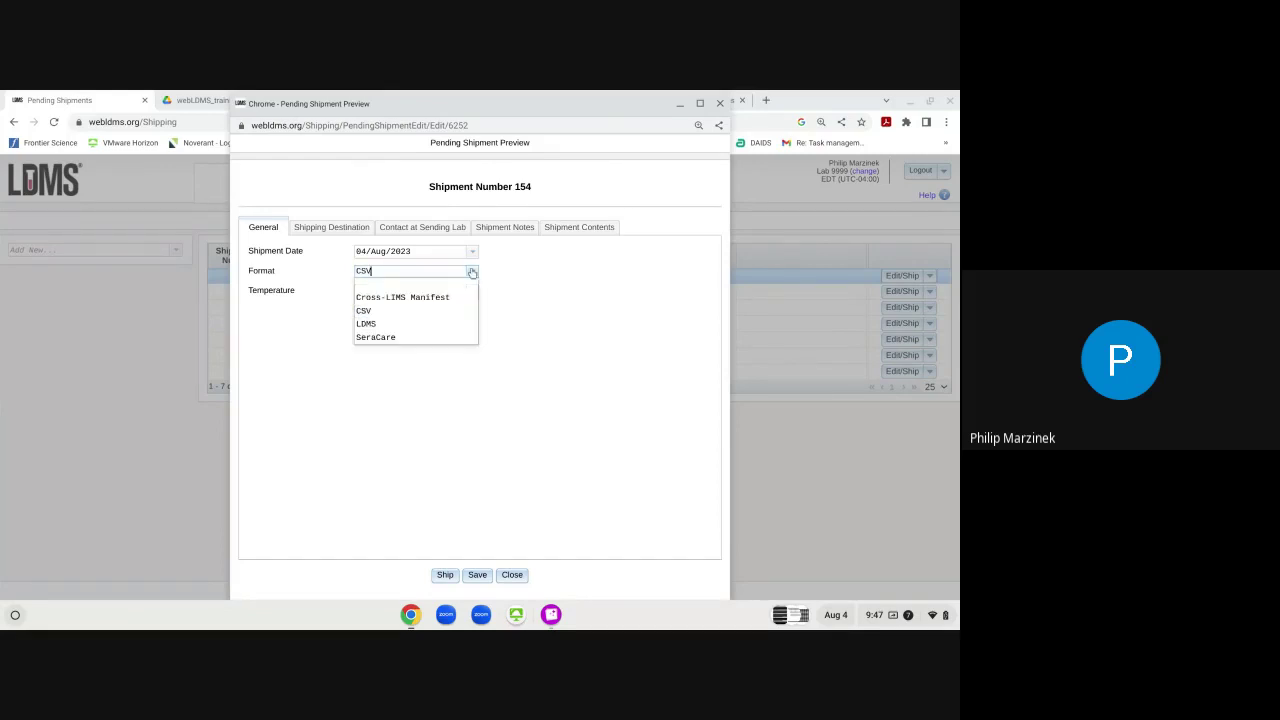
click(408, 324)
Set the shipping destination lab to 1 Partners AIDS Research Center
click(331, 228)
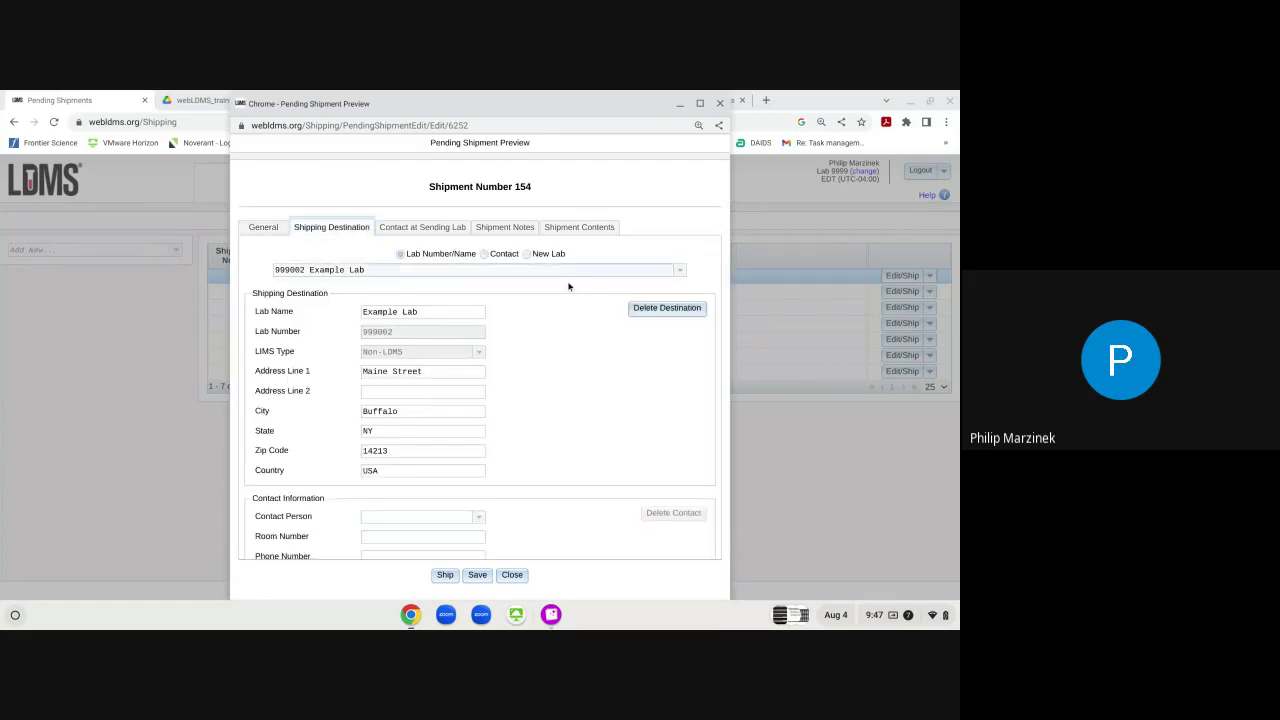
click(674, 271)
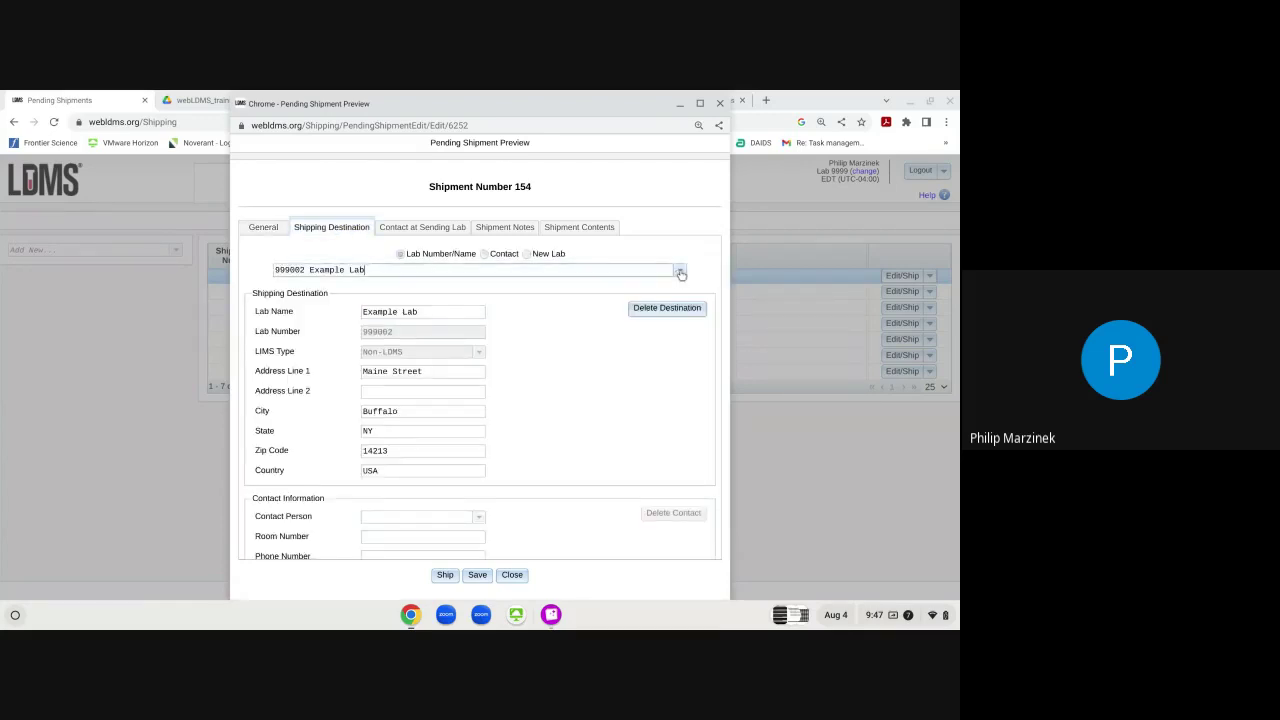
click(680, 274)
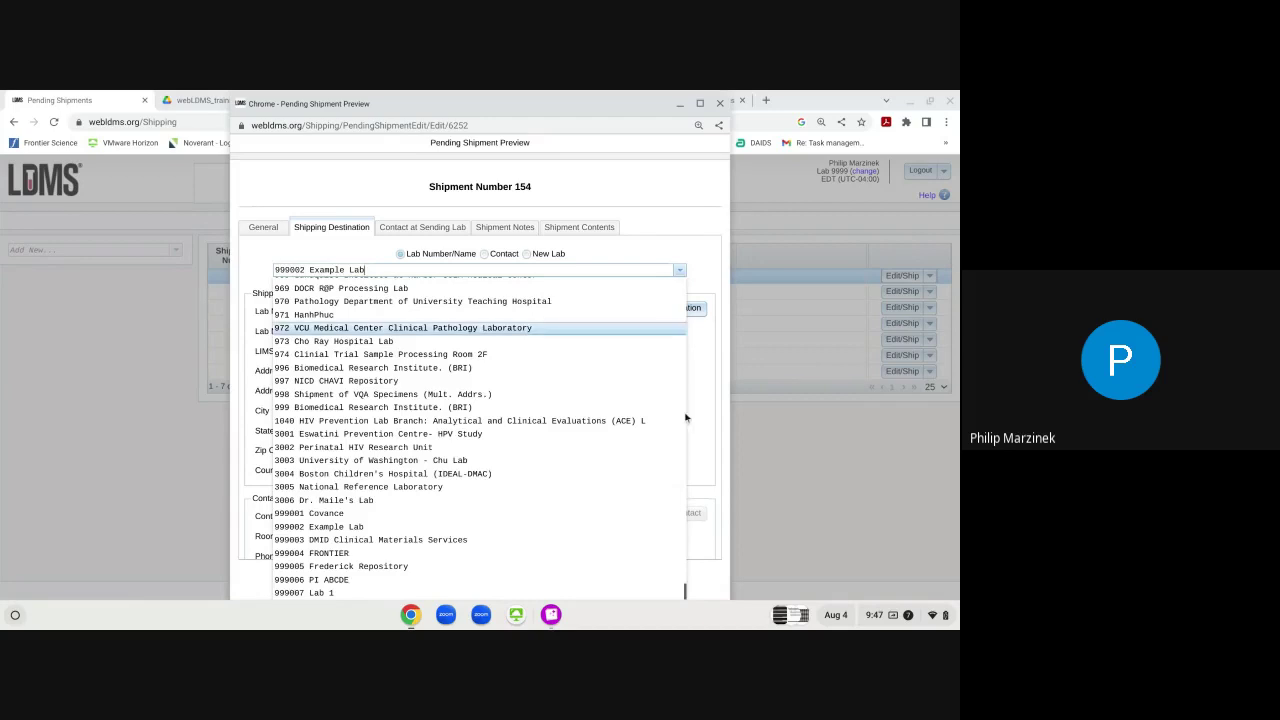
drag(685, 590, 699, 265)
click(378, 283)
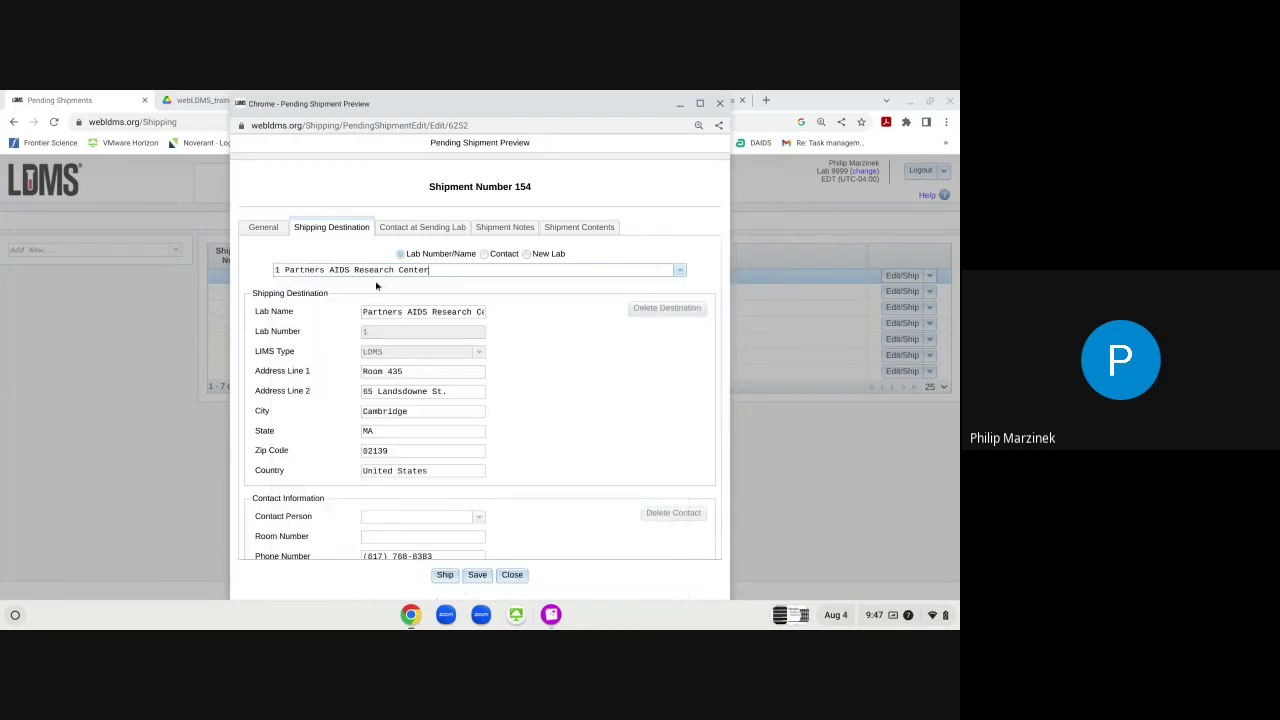
Confirm the format still reads LDMS, then choose a destination contact person
click(268, 227)
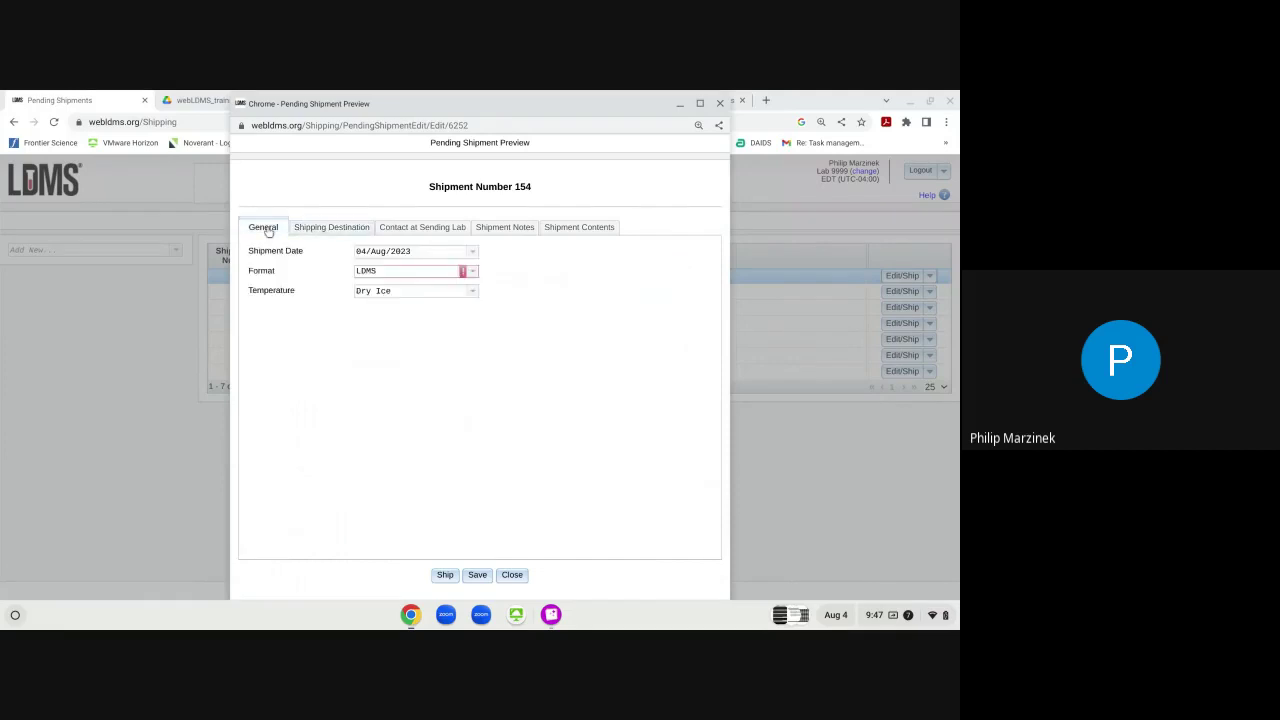
click(471, 275)
click(340, 231)
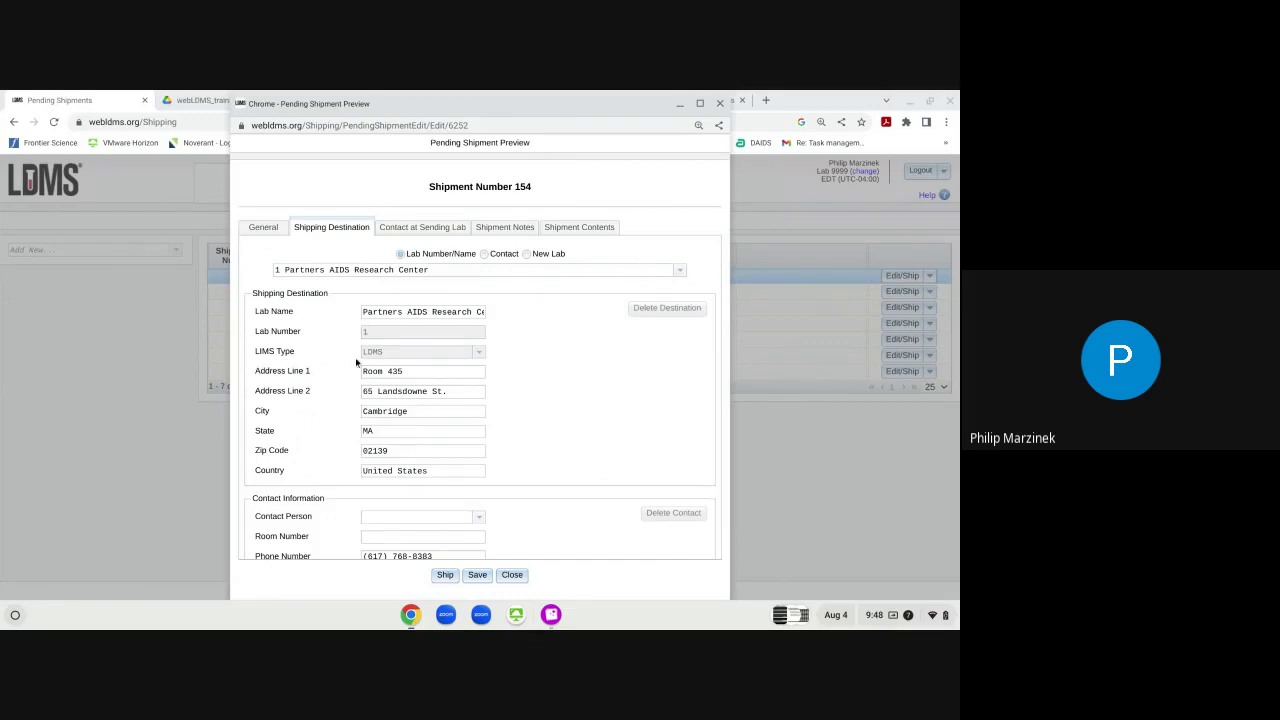
click(479, 519)
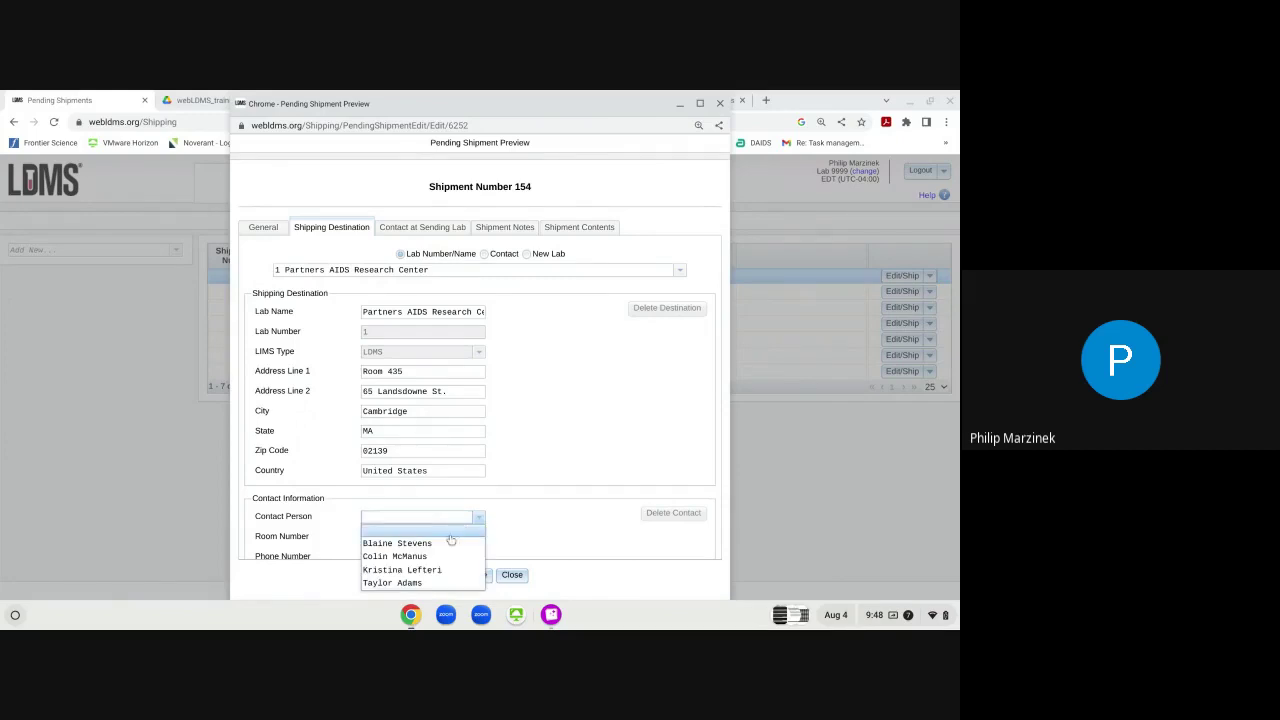
click(400, 582)
scroll(510, 400, down, 2)
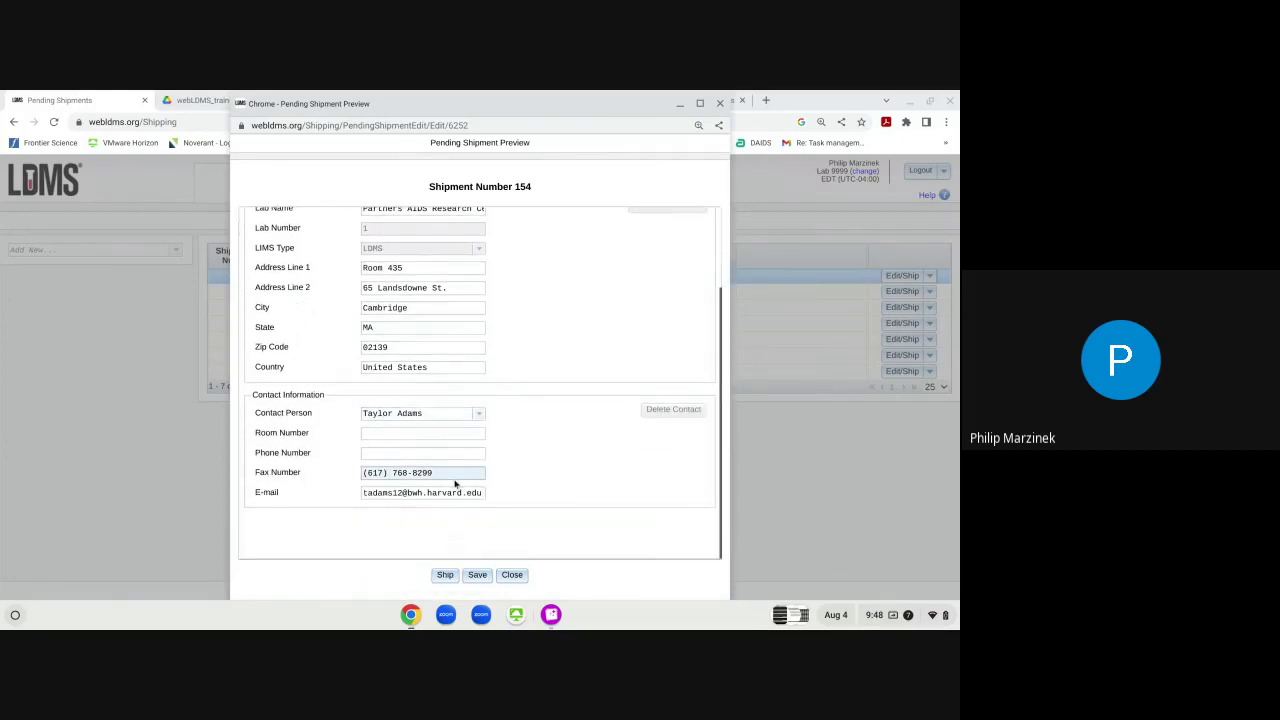
scroll(450, 480, up, 2)
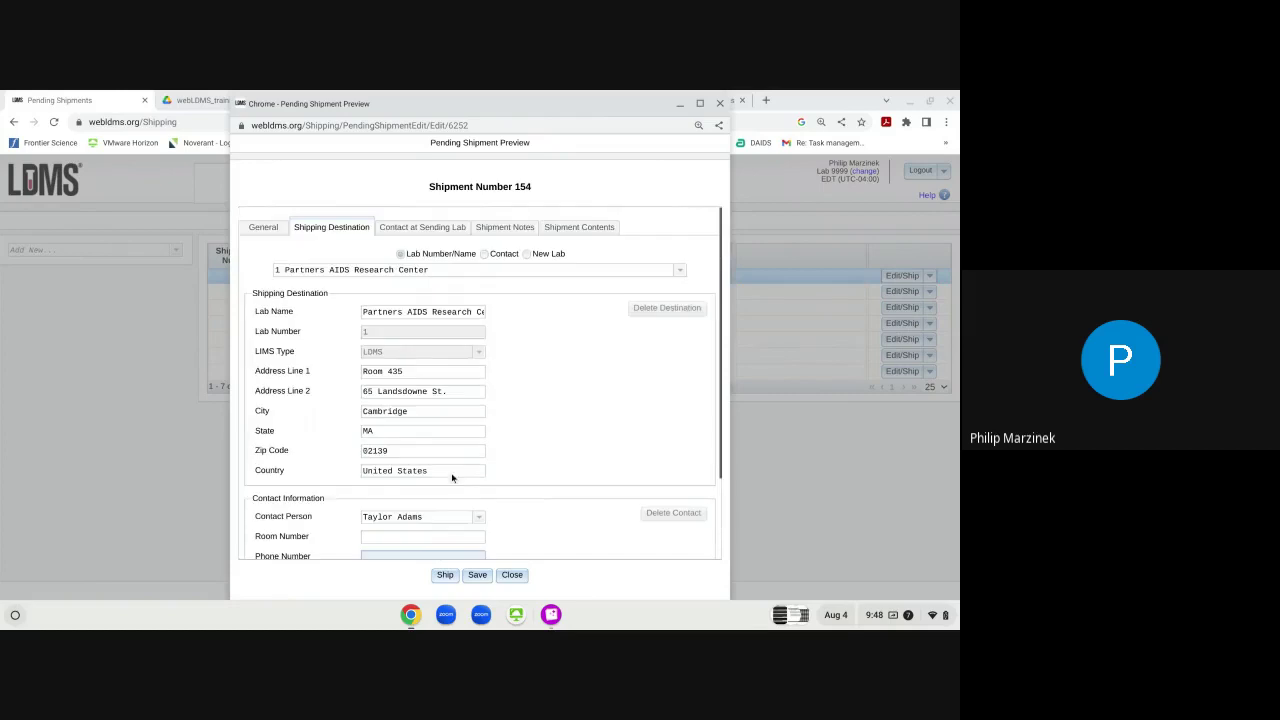
Fill in the sending-lab contact's full name, phone number and e-mail address
click(425, 228)
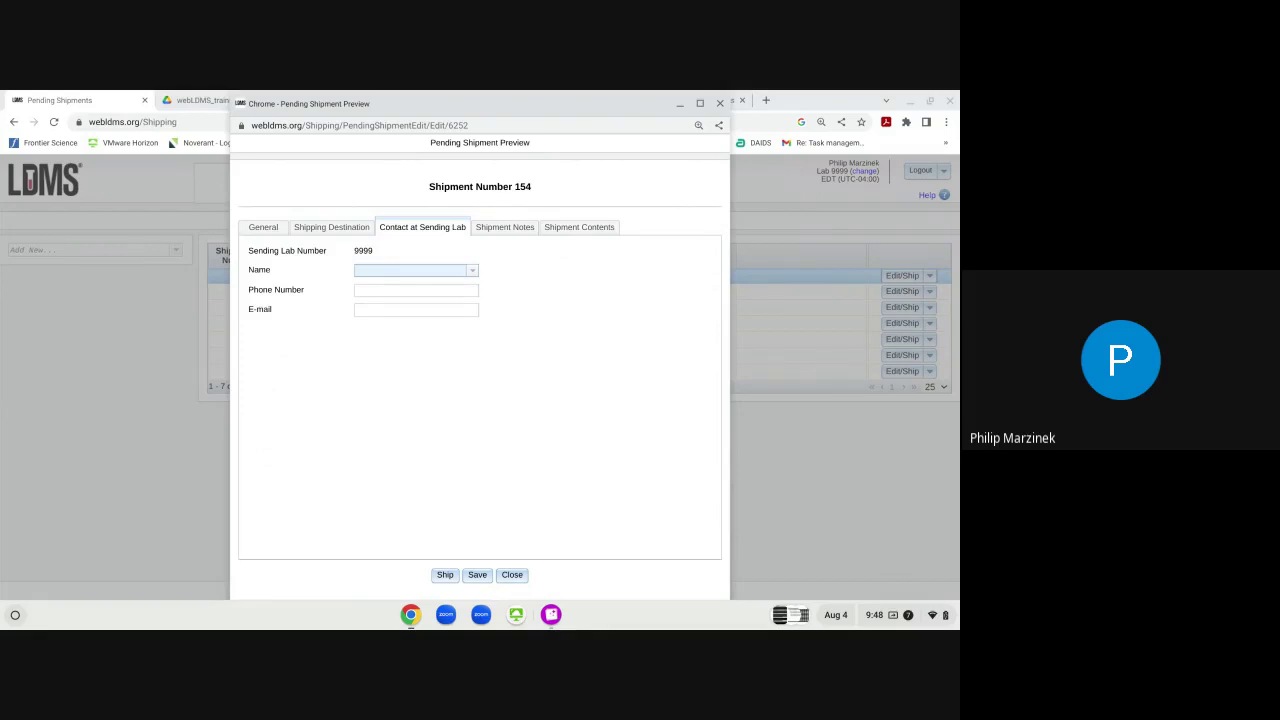
click(389, 270)
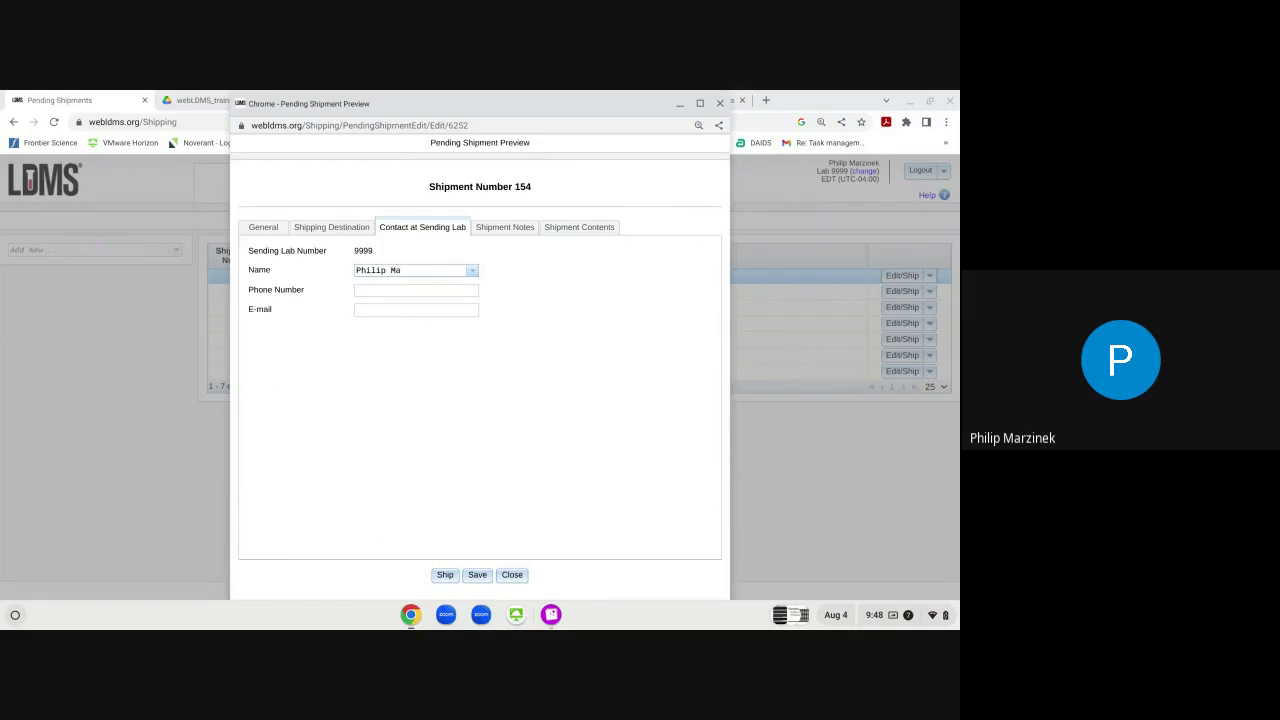
key(Tab)
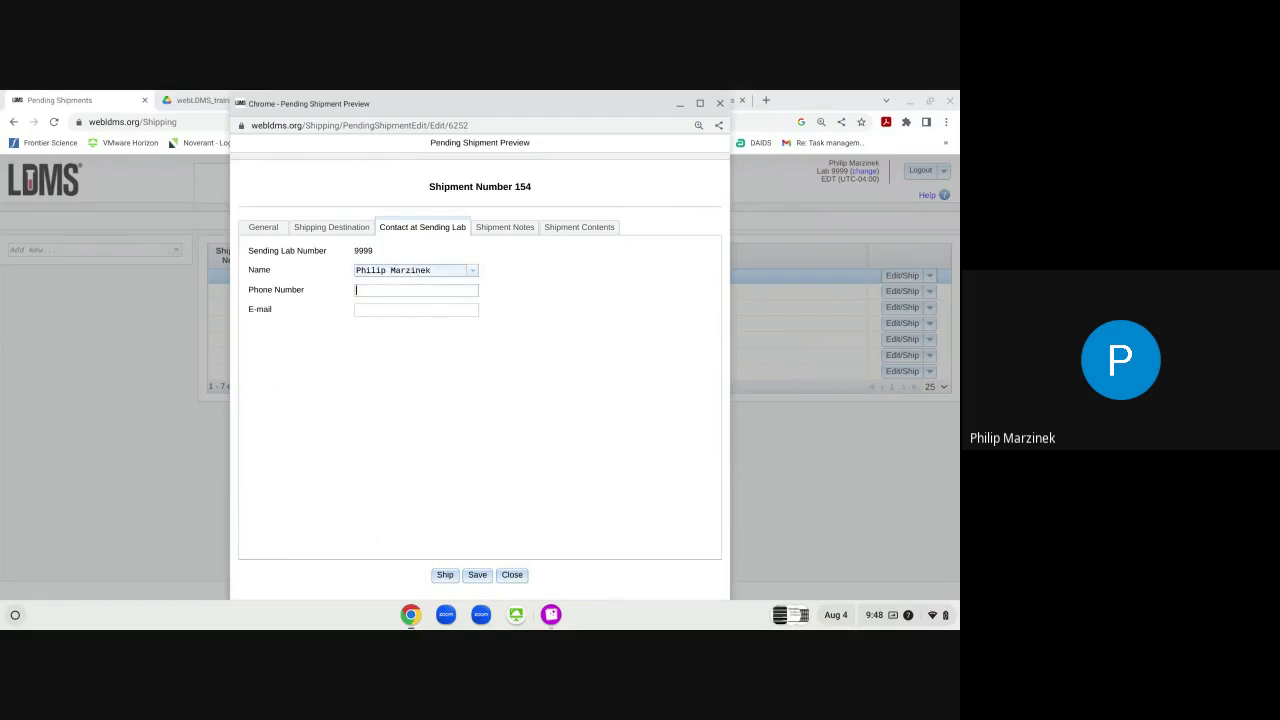
text(1111111)
text(emamil)
text(@email.com)
Enter shipment notes: comment "Comment", disclaimer DRY ICE, carrier Fedex, and a tracking number
click(511, 229)
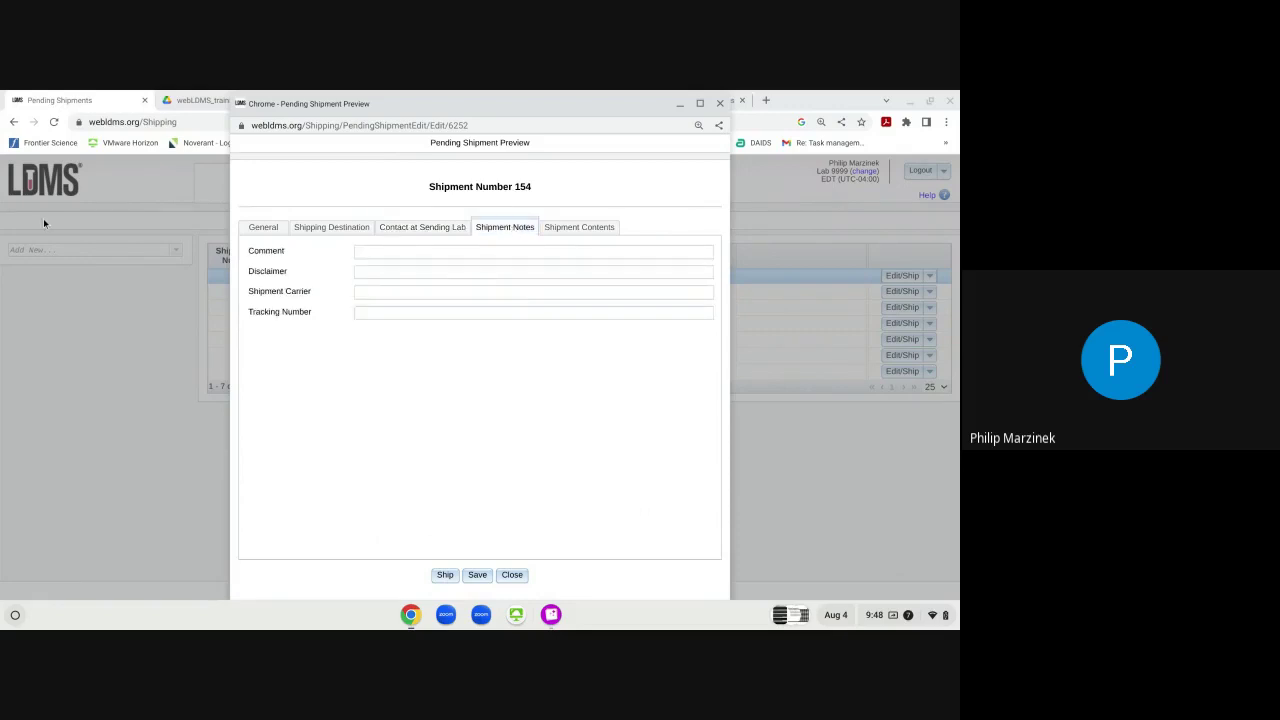
click(396, 255)
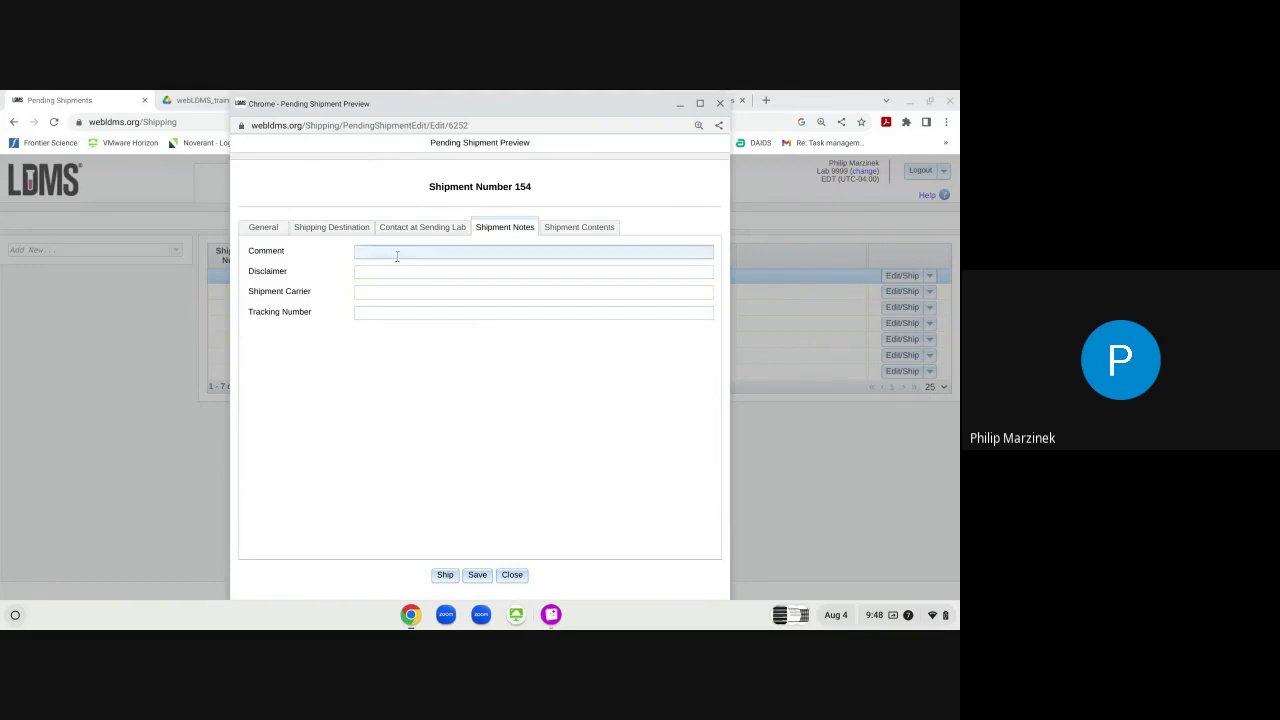
text(Cpomment)
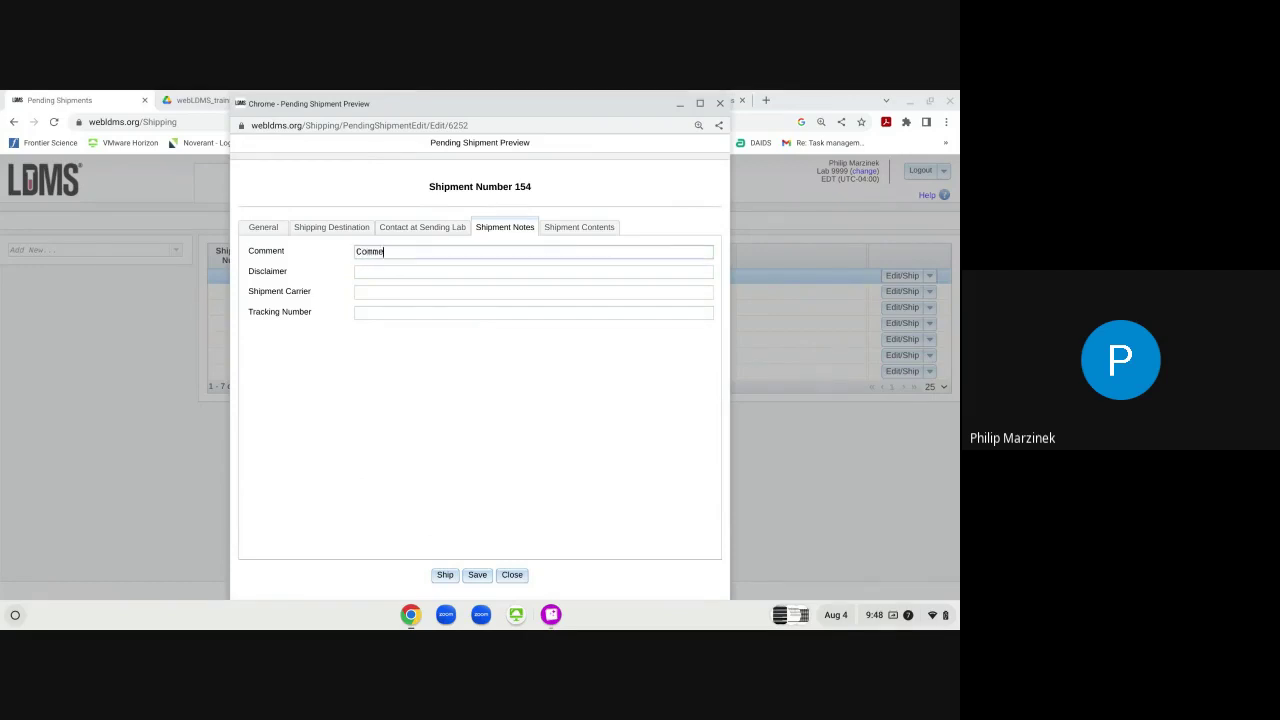
key(Tab)
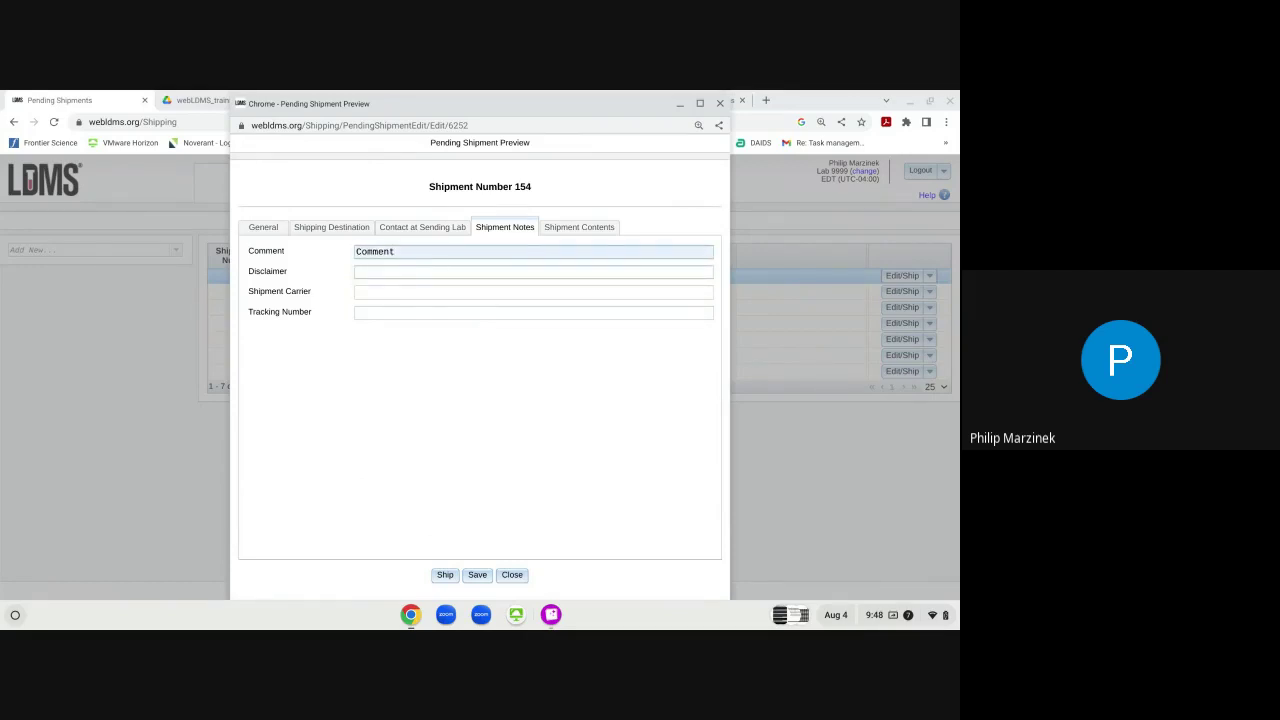
text(DRY ICE)
key(Tab)
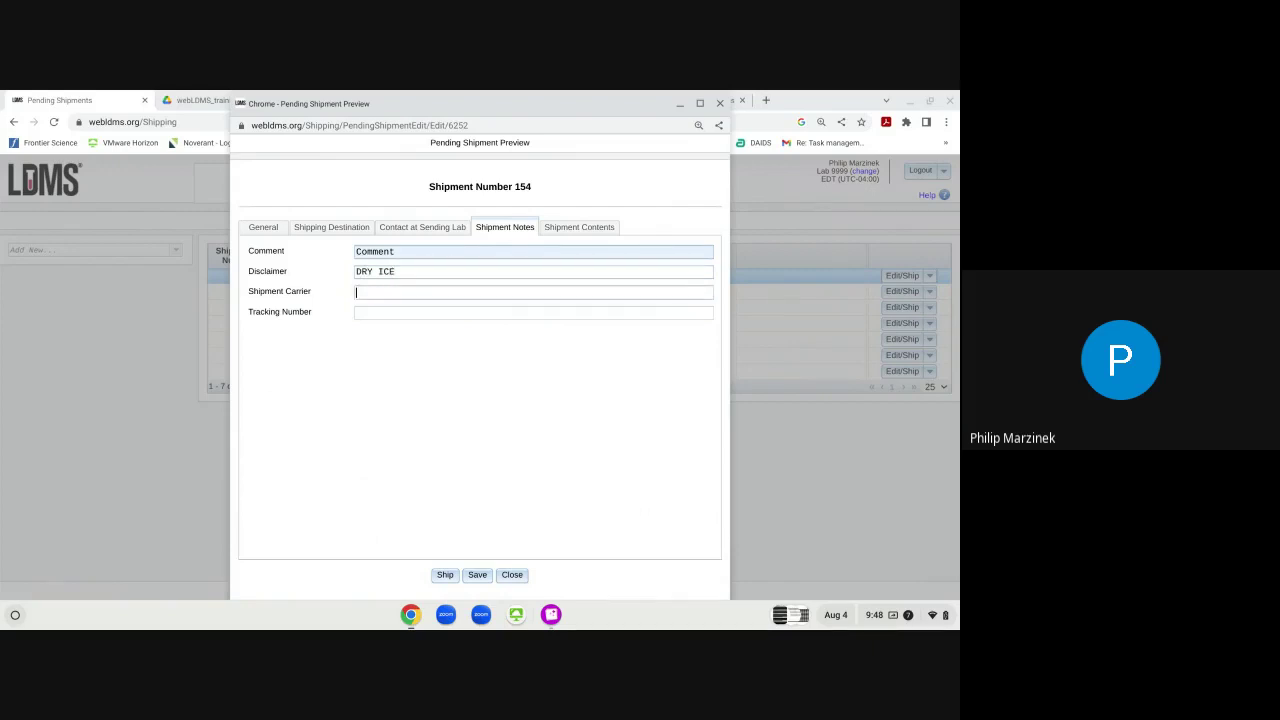
text(Fedex)
key(Tab)
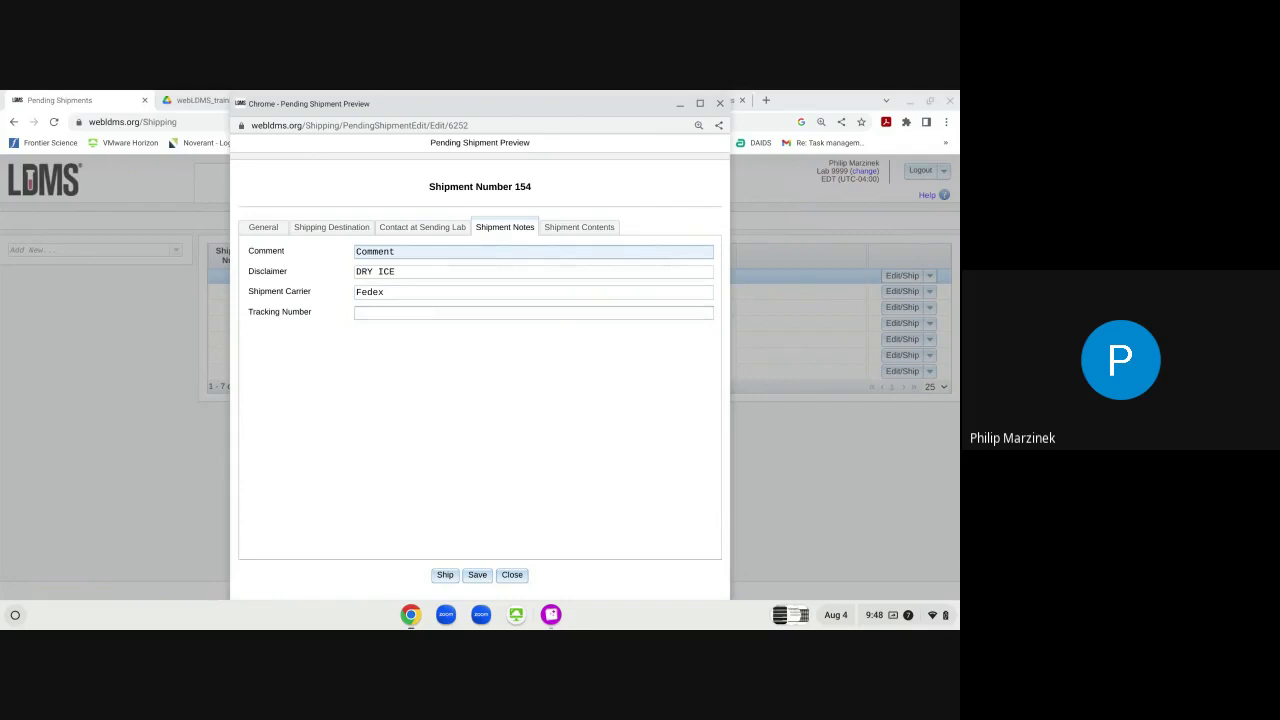
text(111111111111)
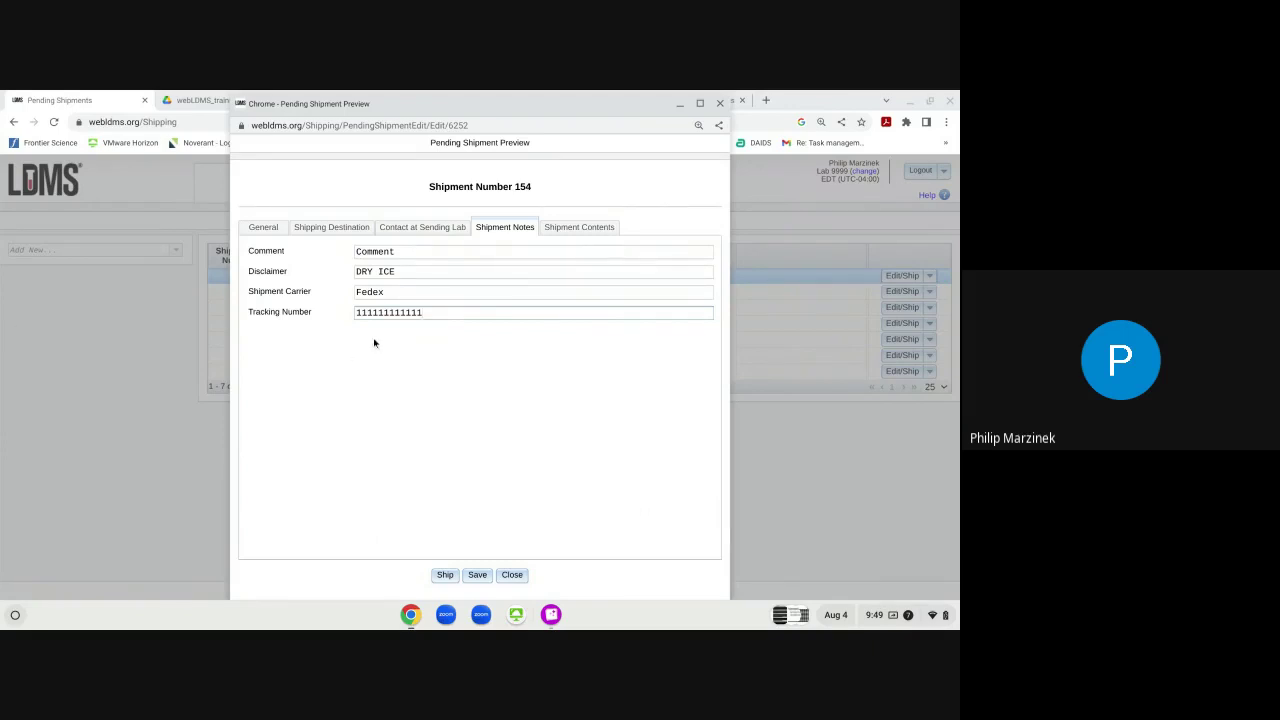
Add the Urine Box from Aug Freezer > Shelf 1 > Rack 1 to the shipment contents
click(576, 228)
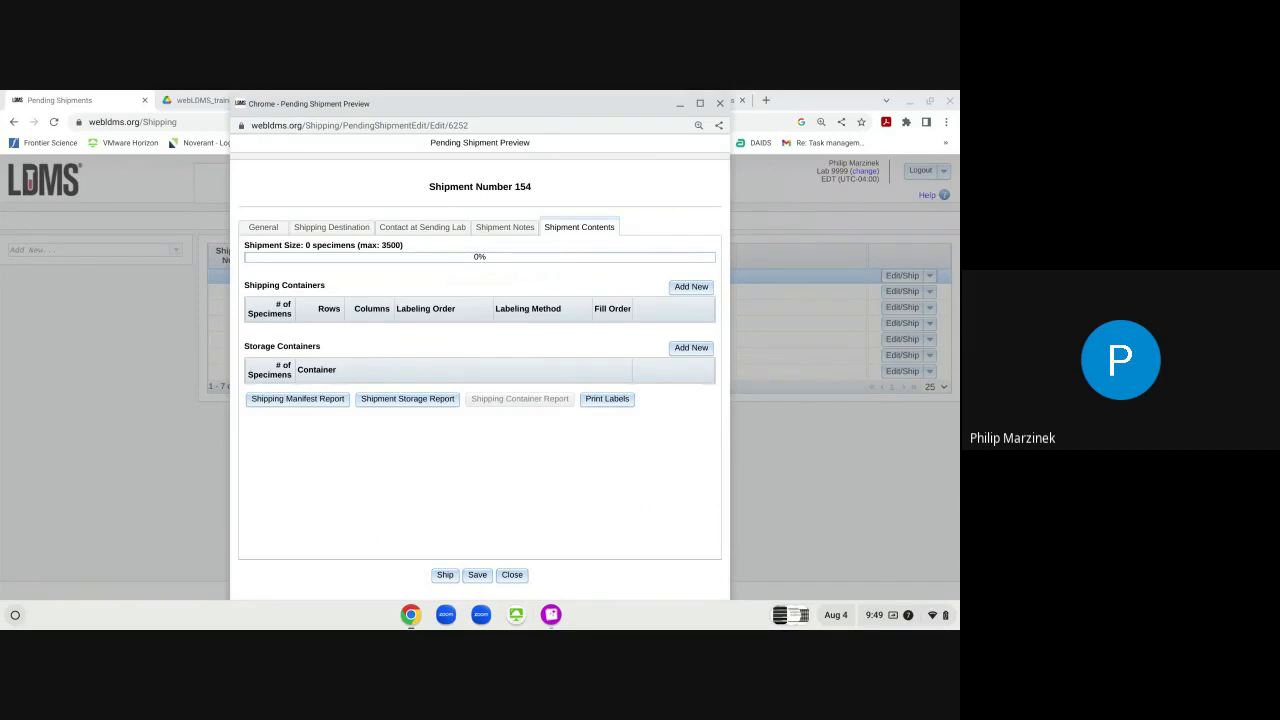
click(692, 349)
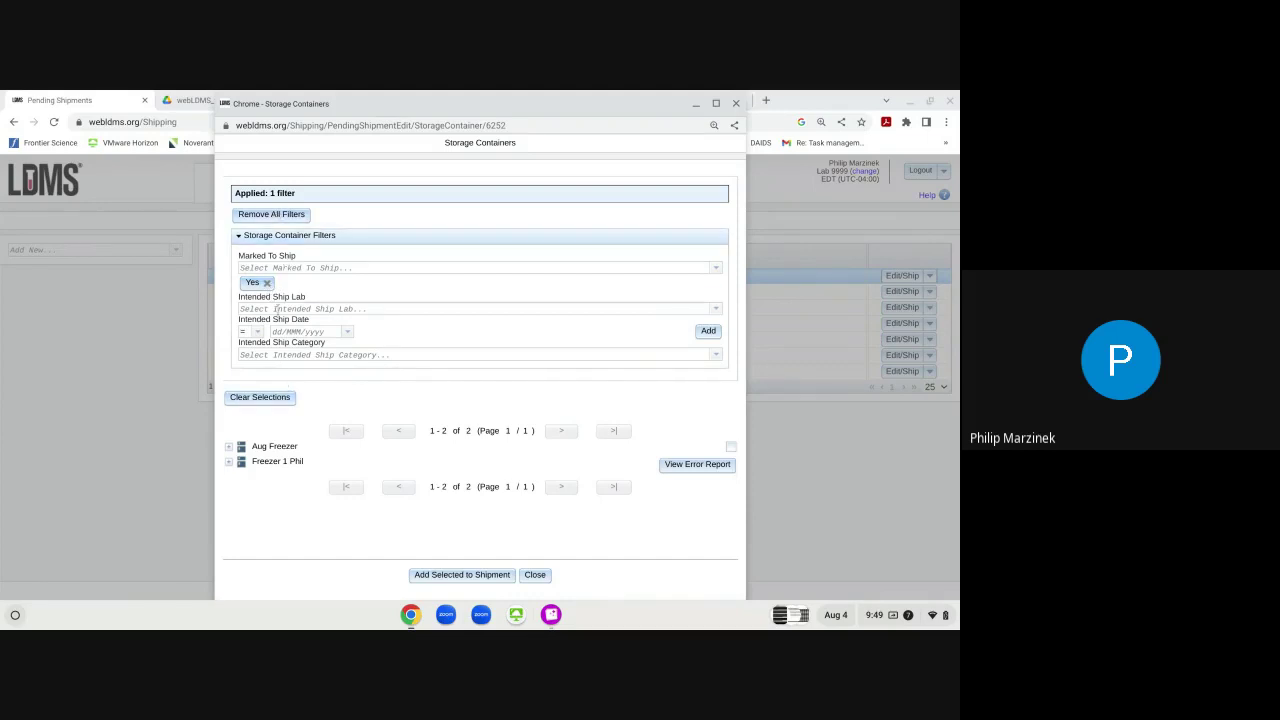
click(229, 447)
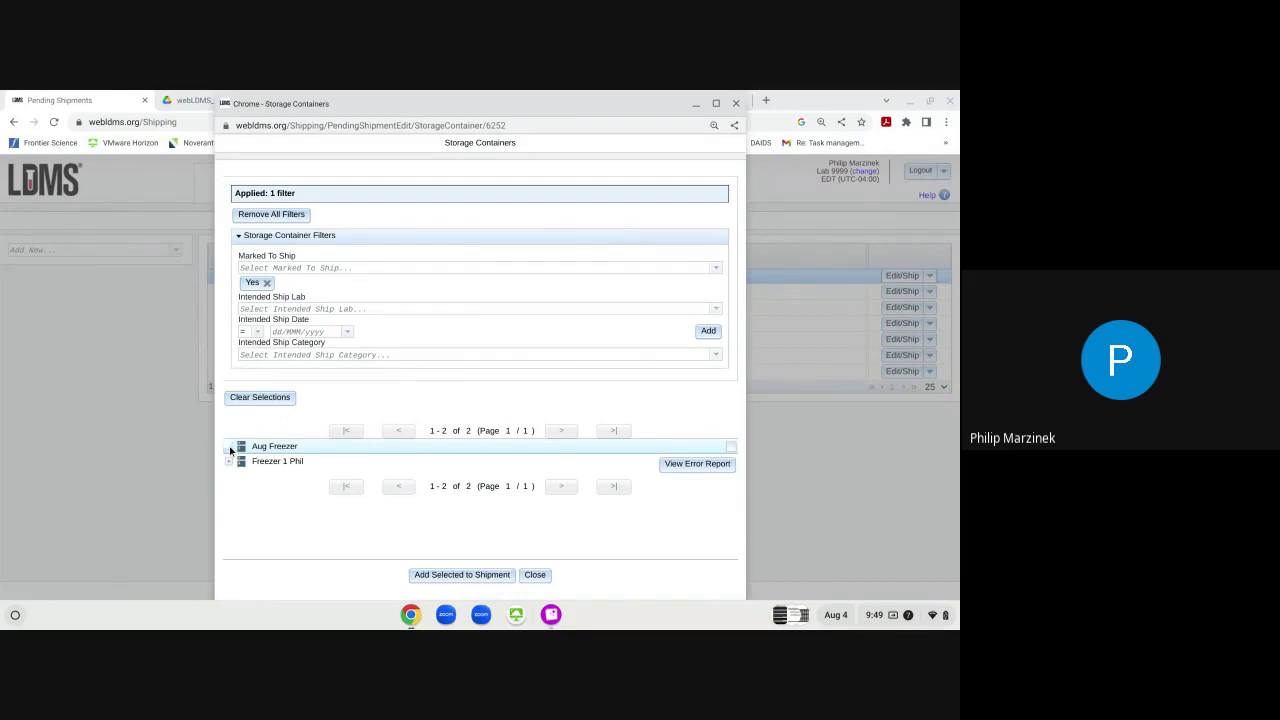
click(242, 462)
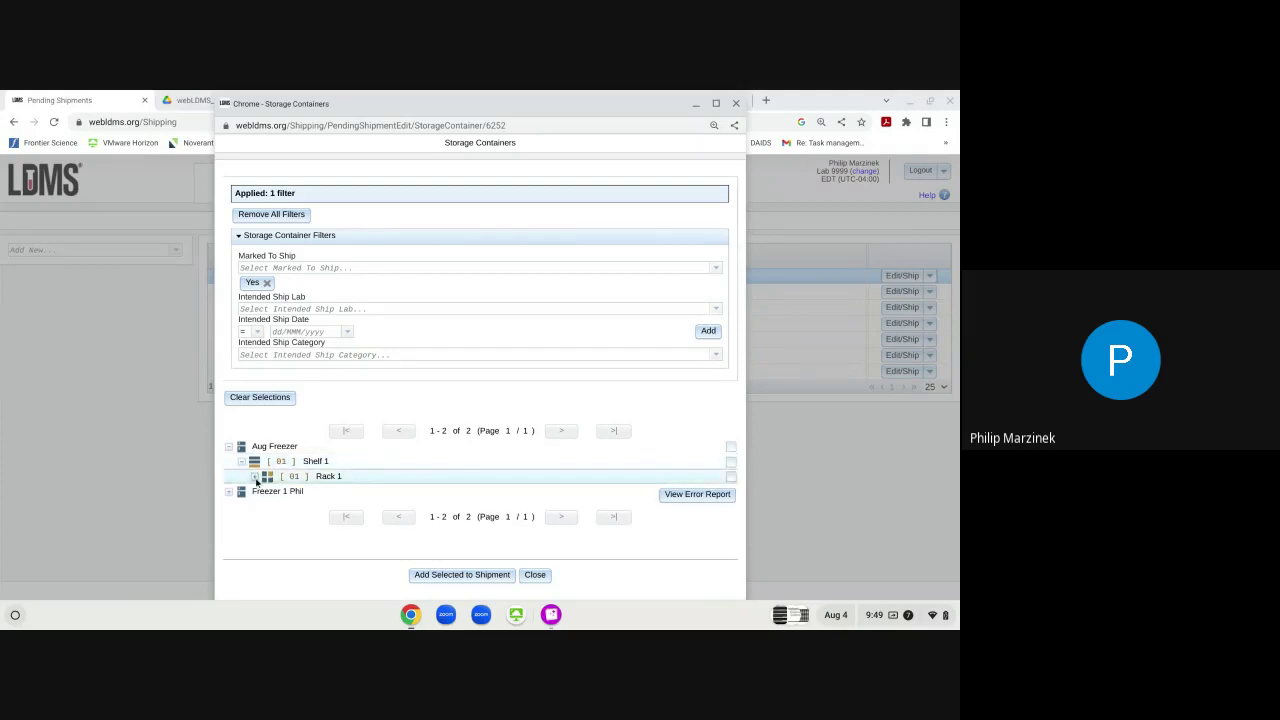
click(255, 477)
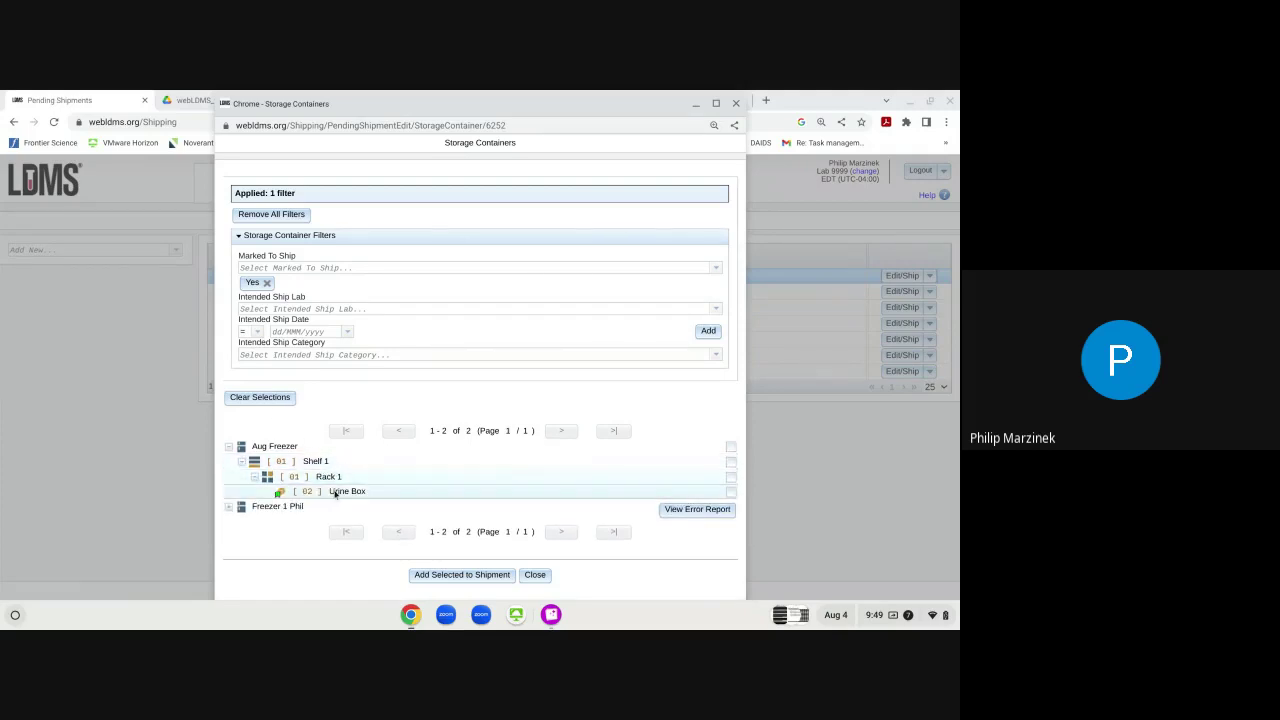
click(405, 494)
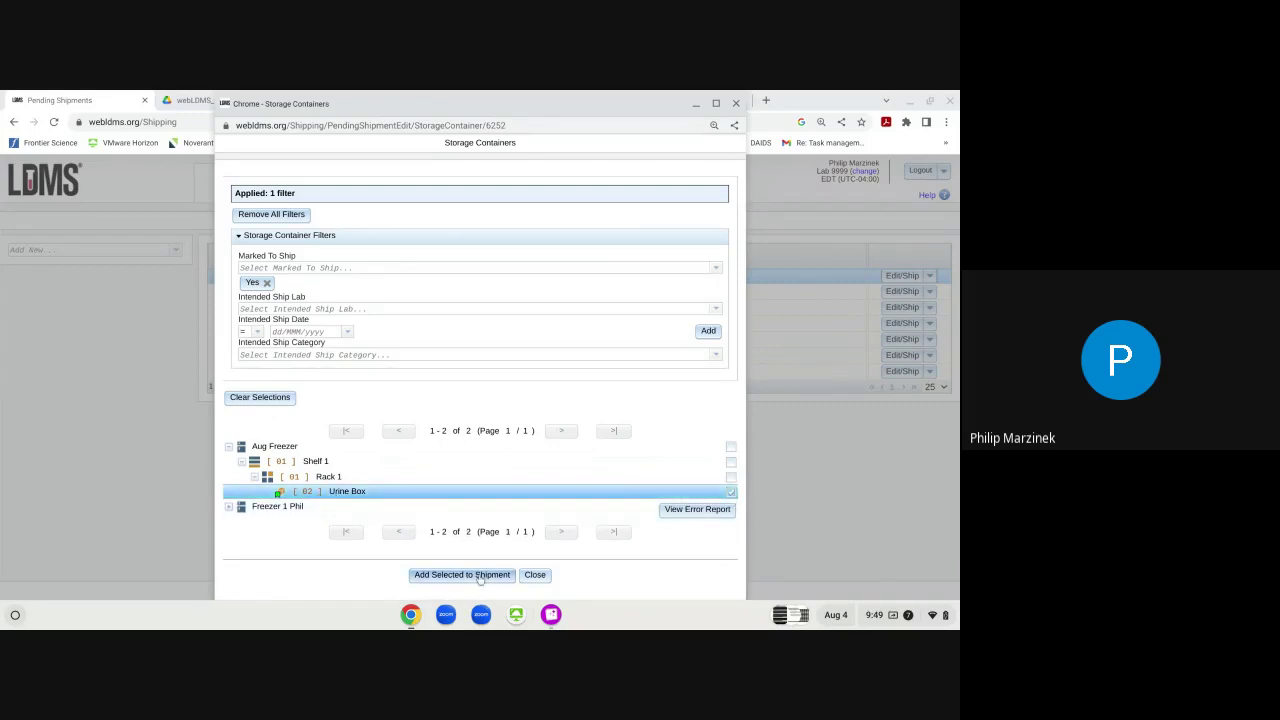
click(481, 578)
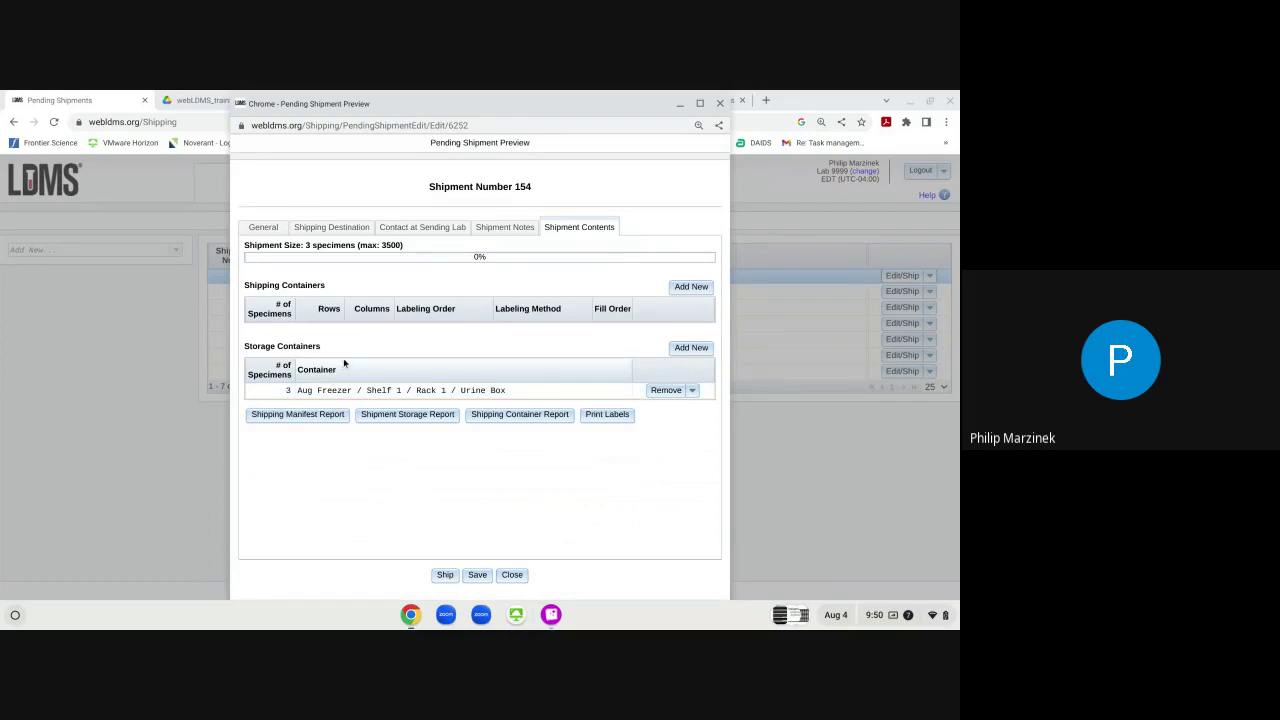
Create a new shipping container with grid size 9, sorted primarily by Specimen ID
click(691, 287)
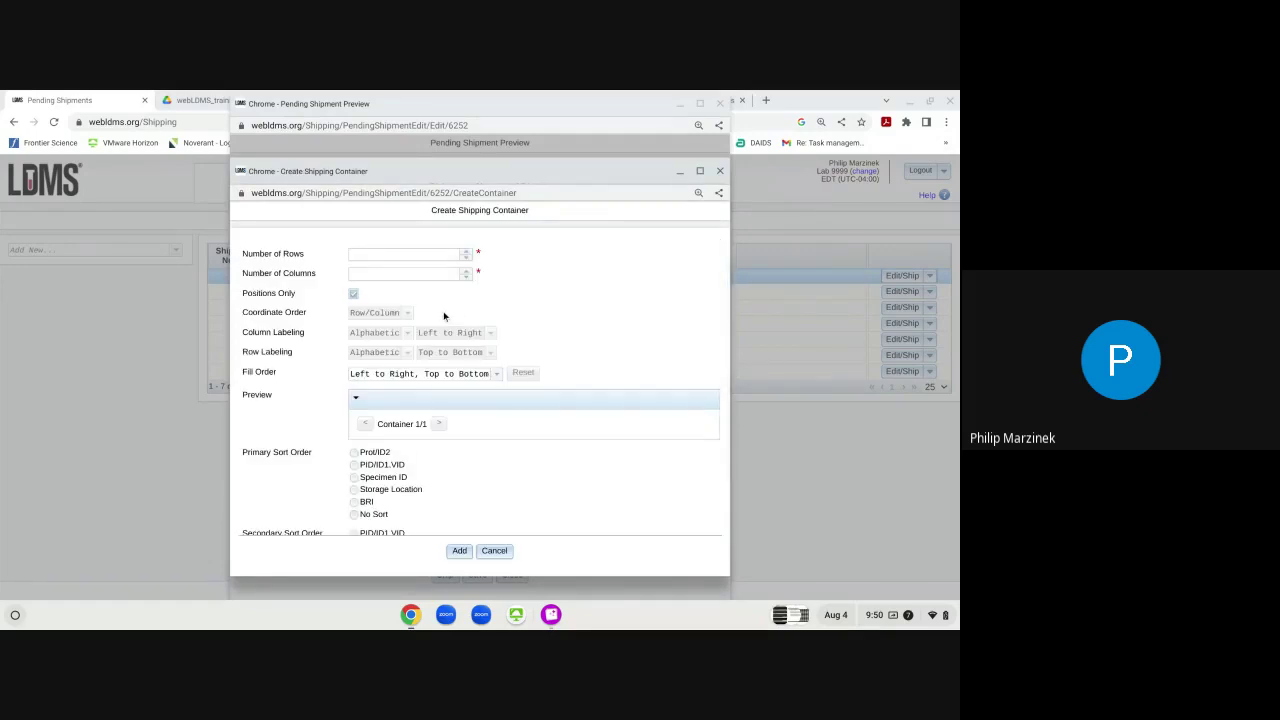
click(398, 255)
text(9)
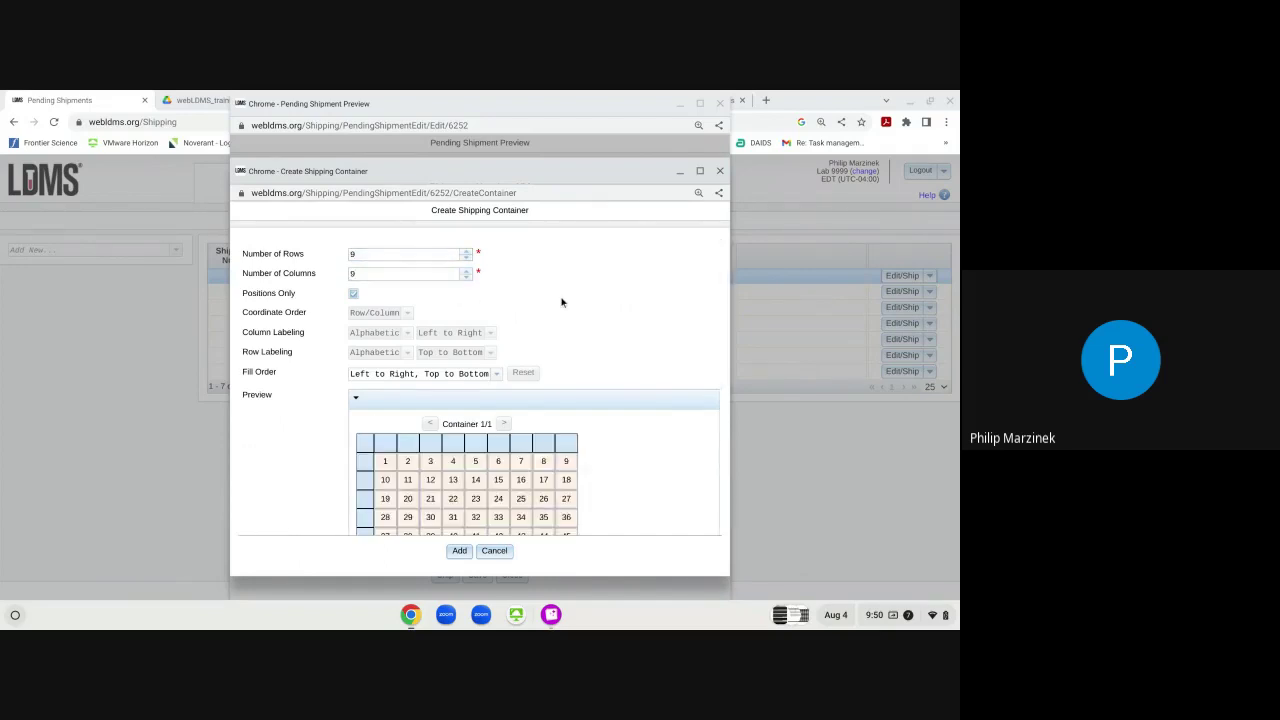
scroll(561, 302, down, 3)
scroll(507, 328, down, 1)
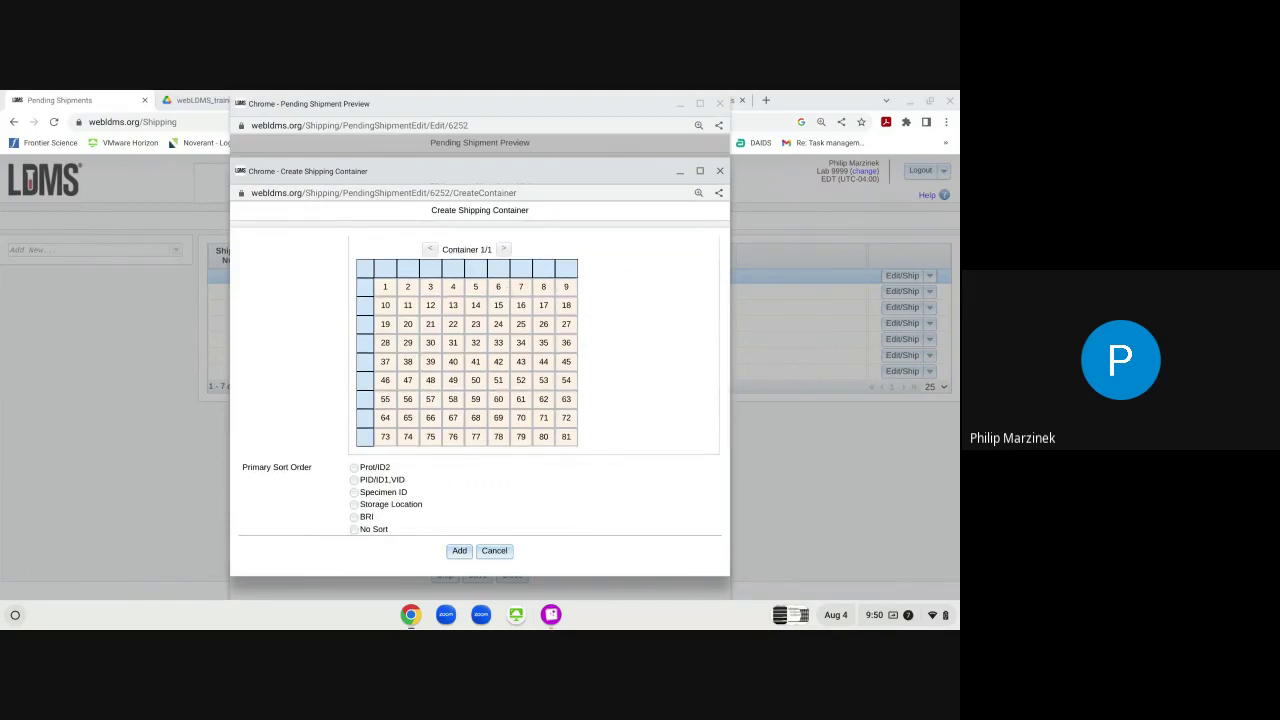
scroll(508, 330, down, 1)
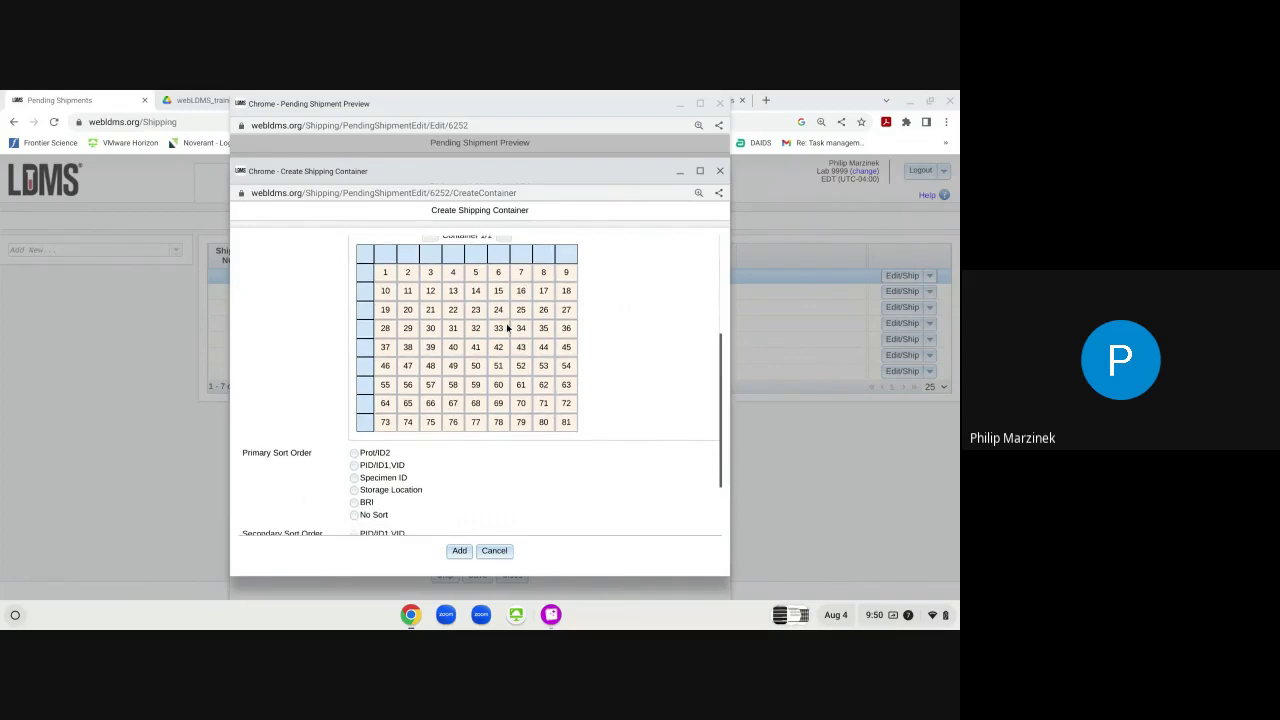
scroll(507, 336, up, 5)
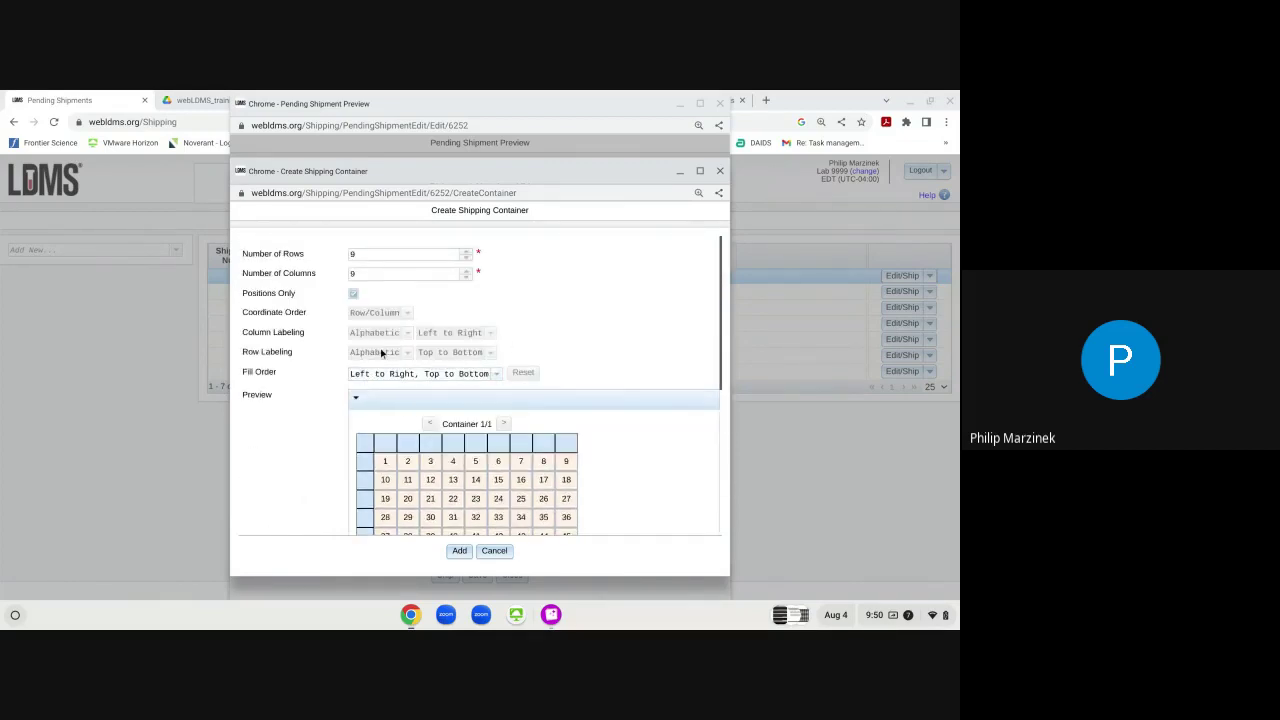
scroll(385, 400, down, 5)
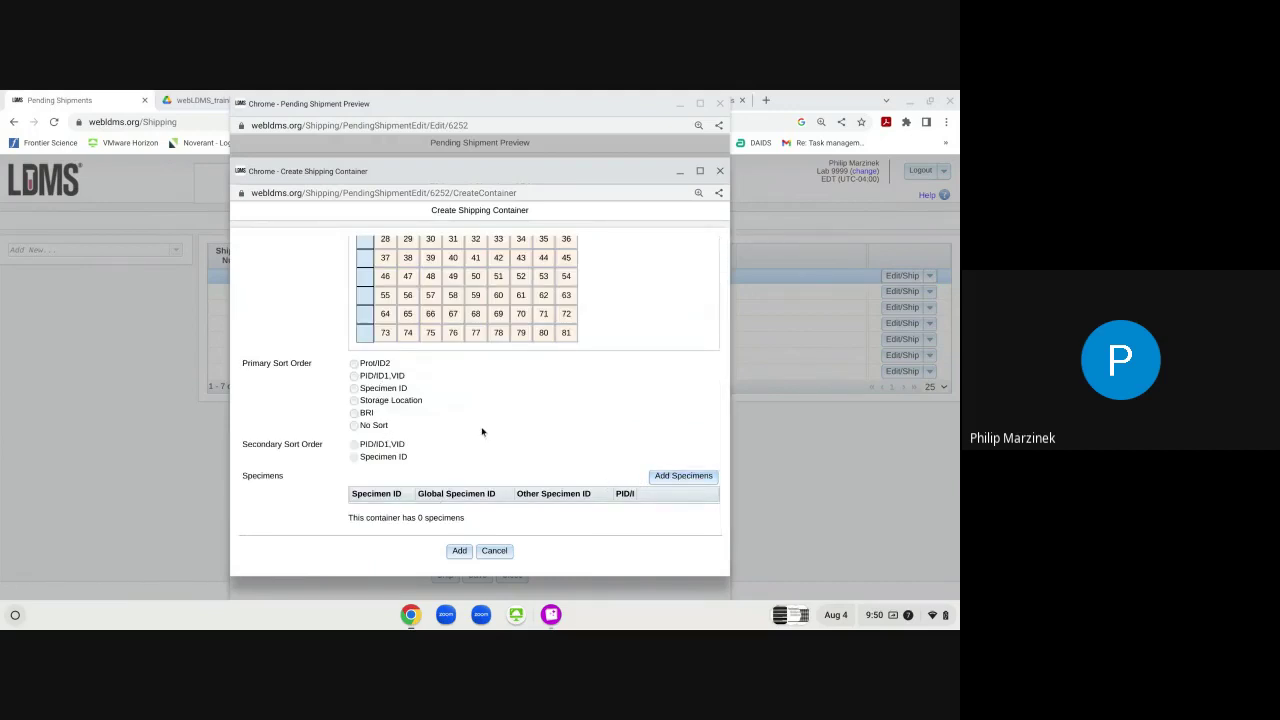
click(381, 392)
In the specimen chooser, clear all filters and limit results to Marked To Ship = Yes
click(681, 478)
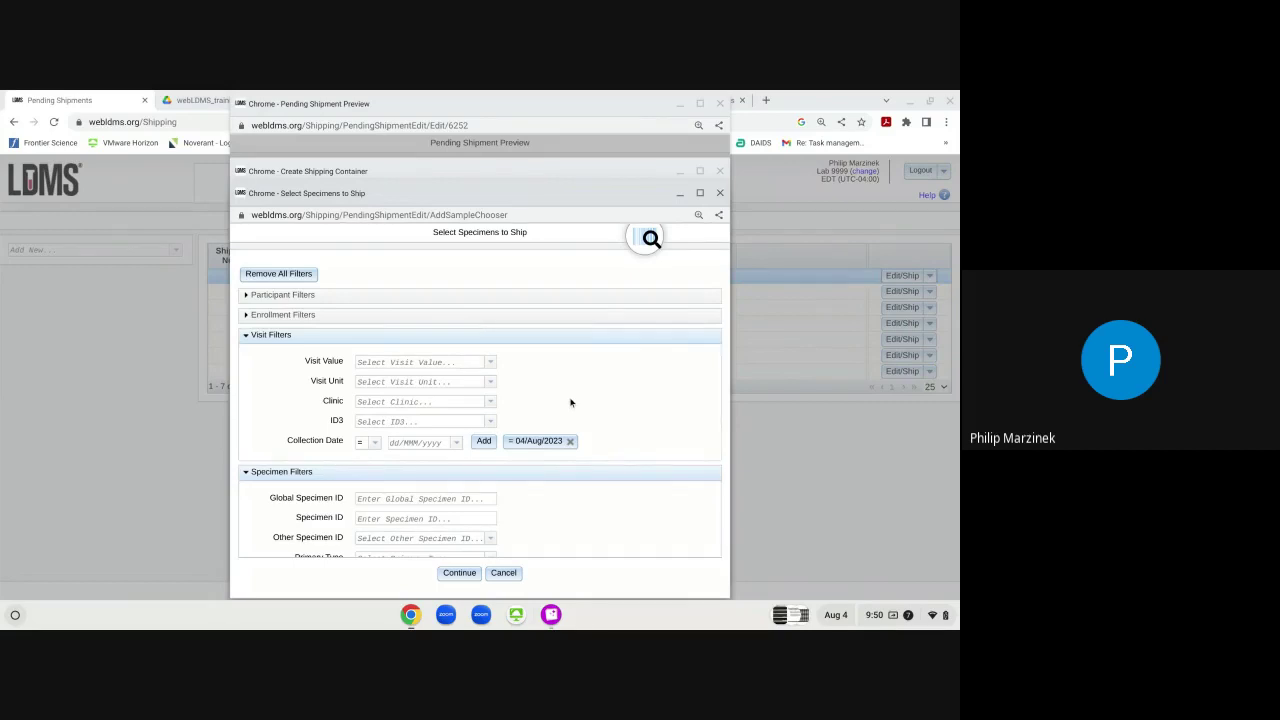
scroll(571, 402, down, 10)
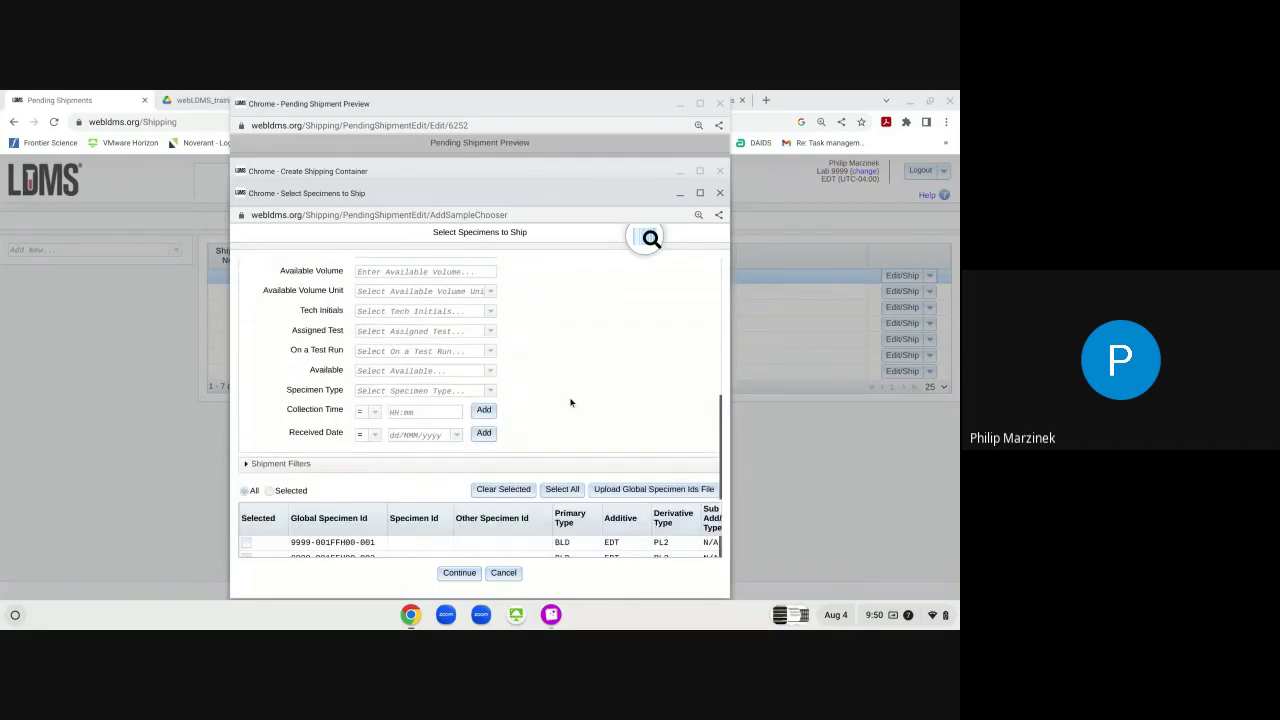
scroll(571, 402, down, 3)
scroll(570, 402, up, 10)
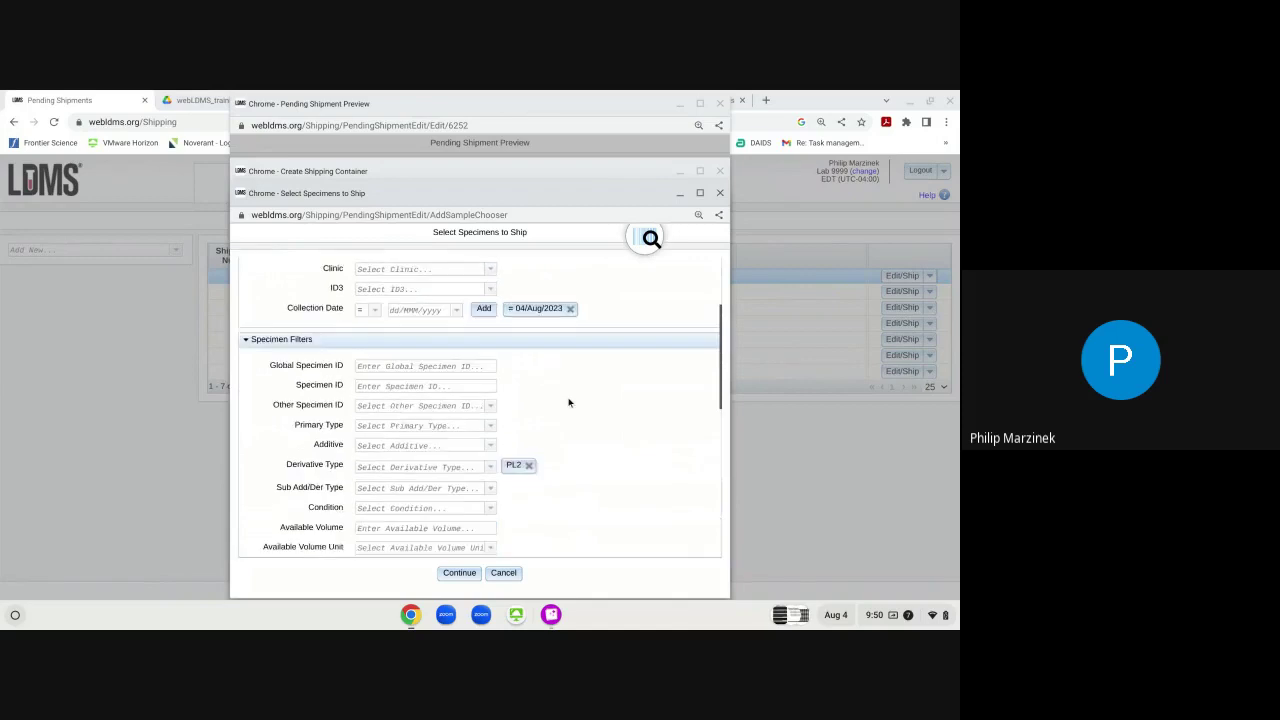
scroll(568, 402, up, 3)
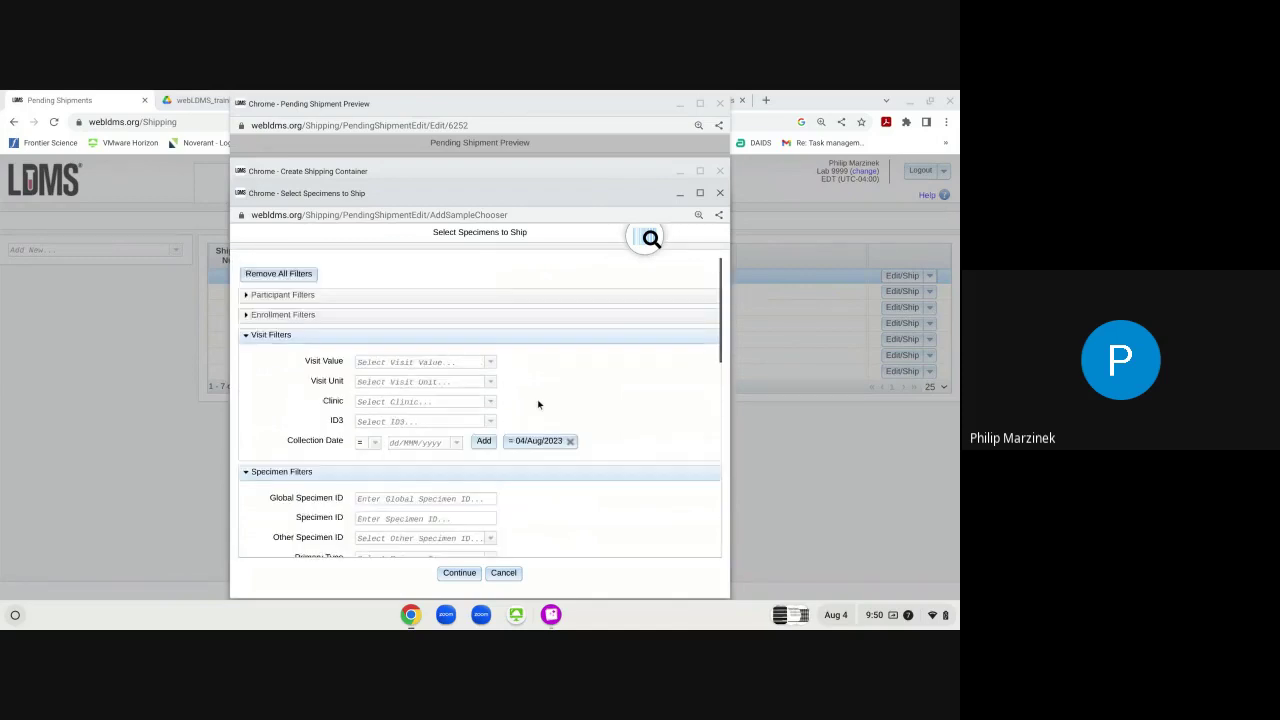
click(374, 322)
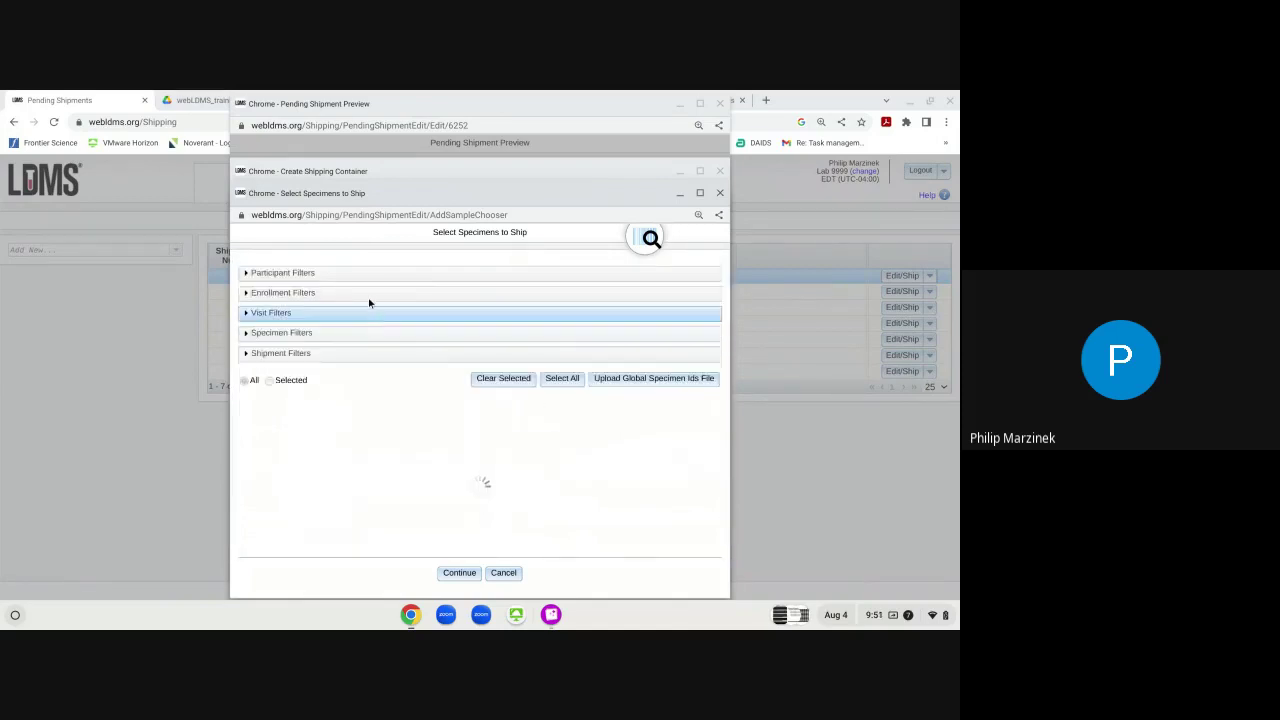
click(333, 355)
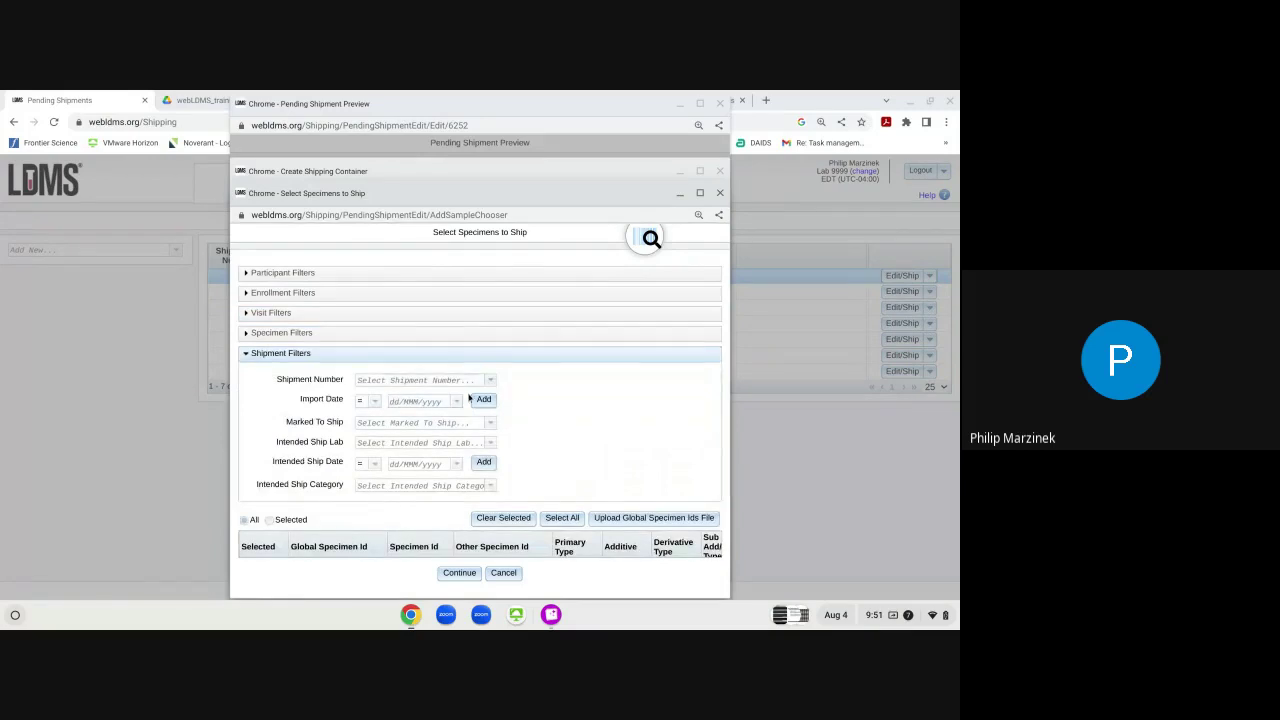
click(490, 422)
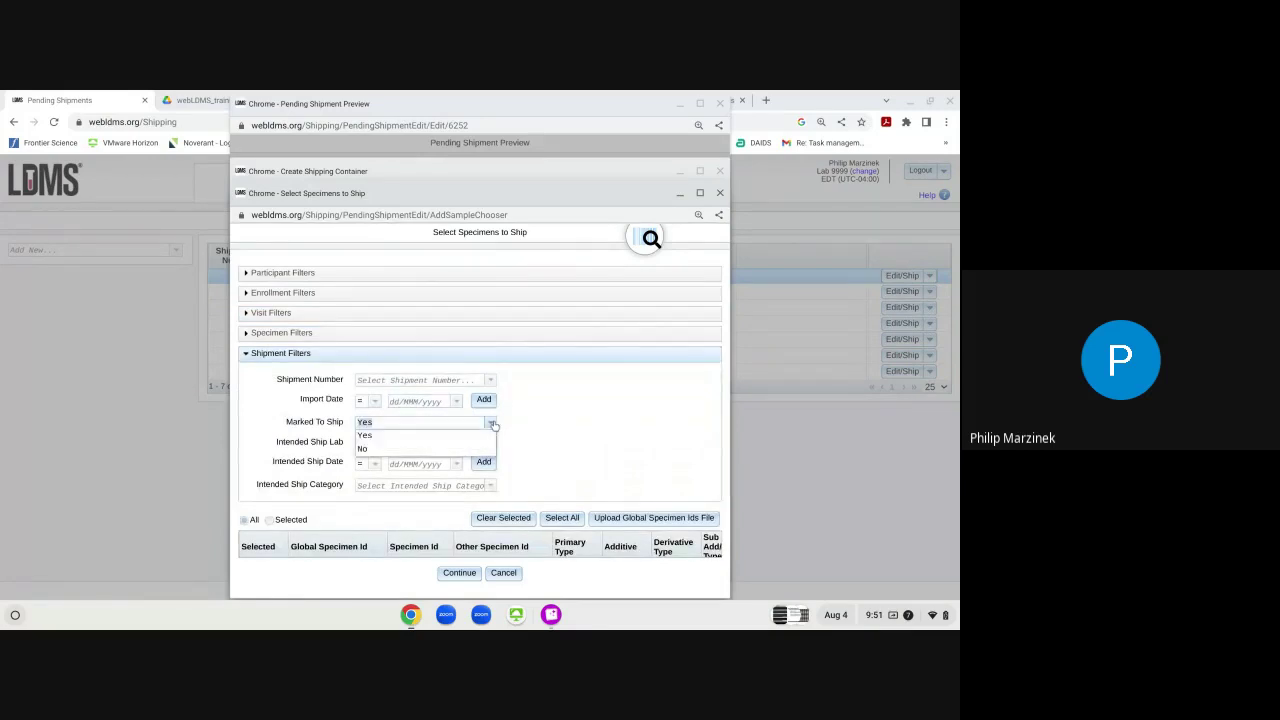
click(395, 437)
scroll(598, 420, down, 1)
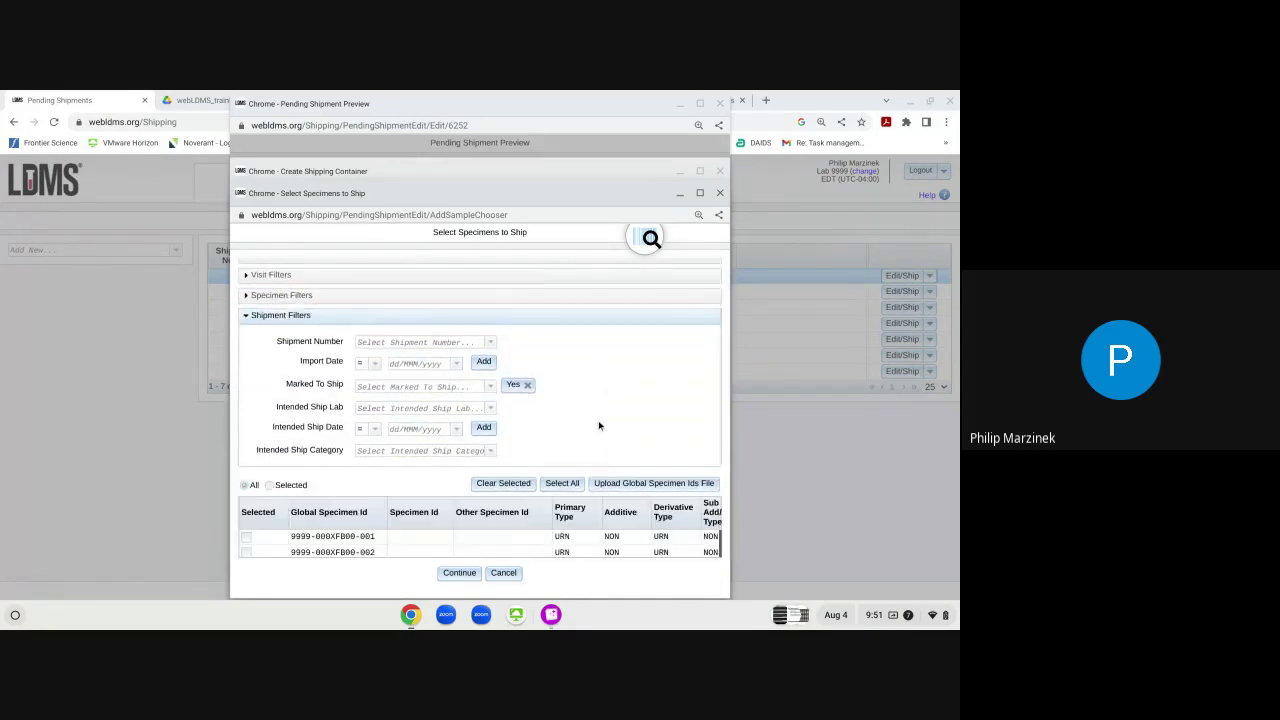
scroll(598, 426, down, 3)
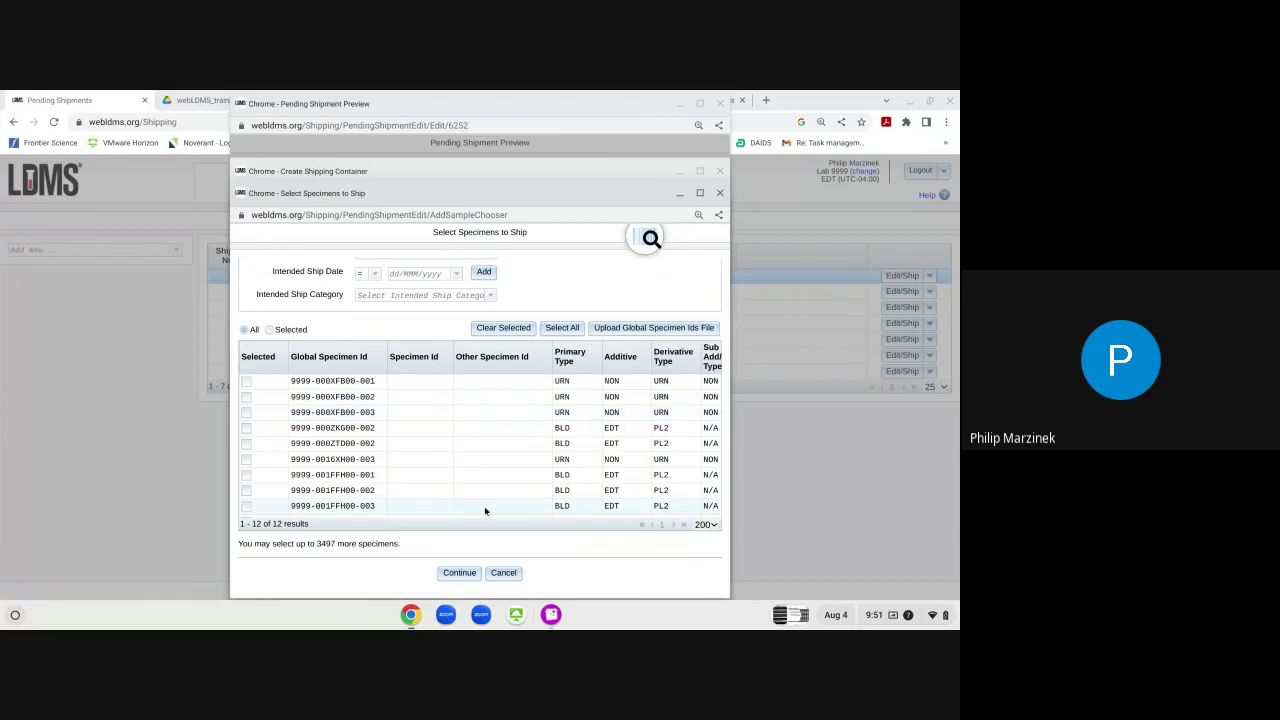
mouse_move(486, 513)
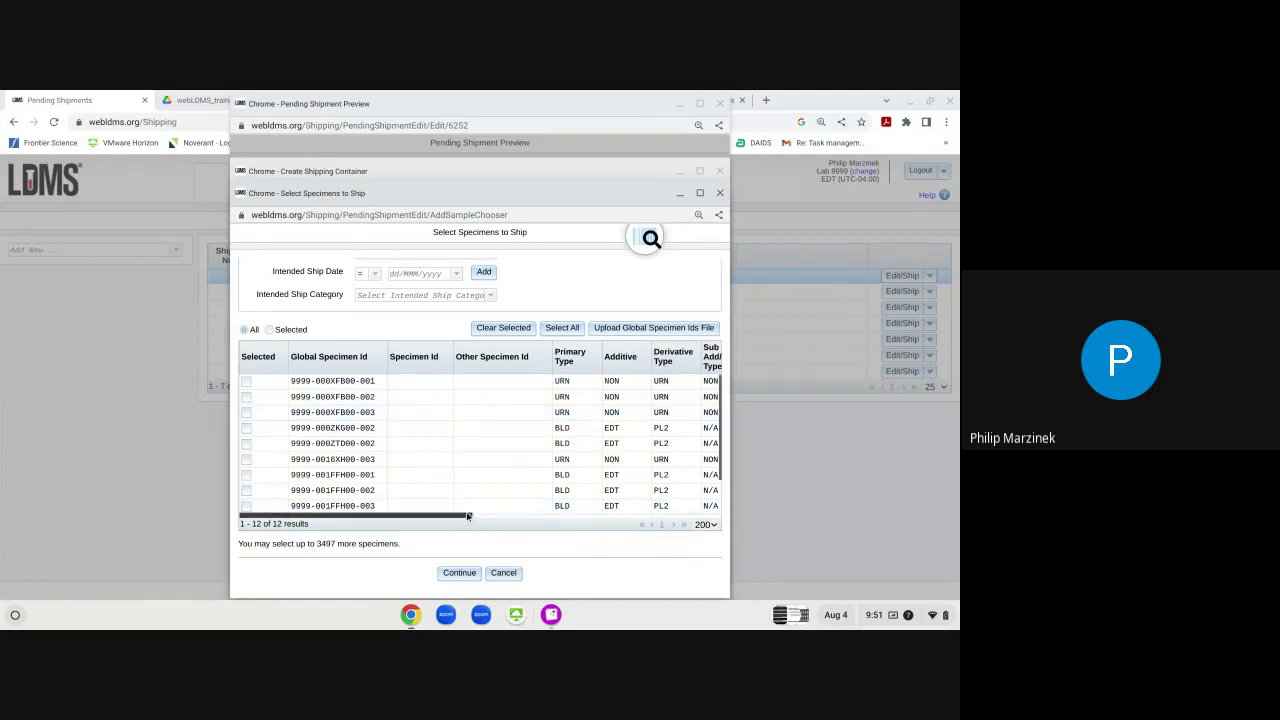
drag(467, 516, 499, 420)
scroll(510, 410, up, 5)
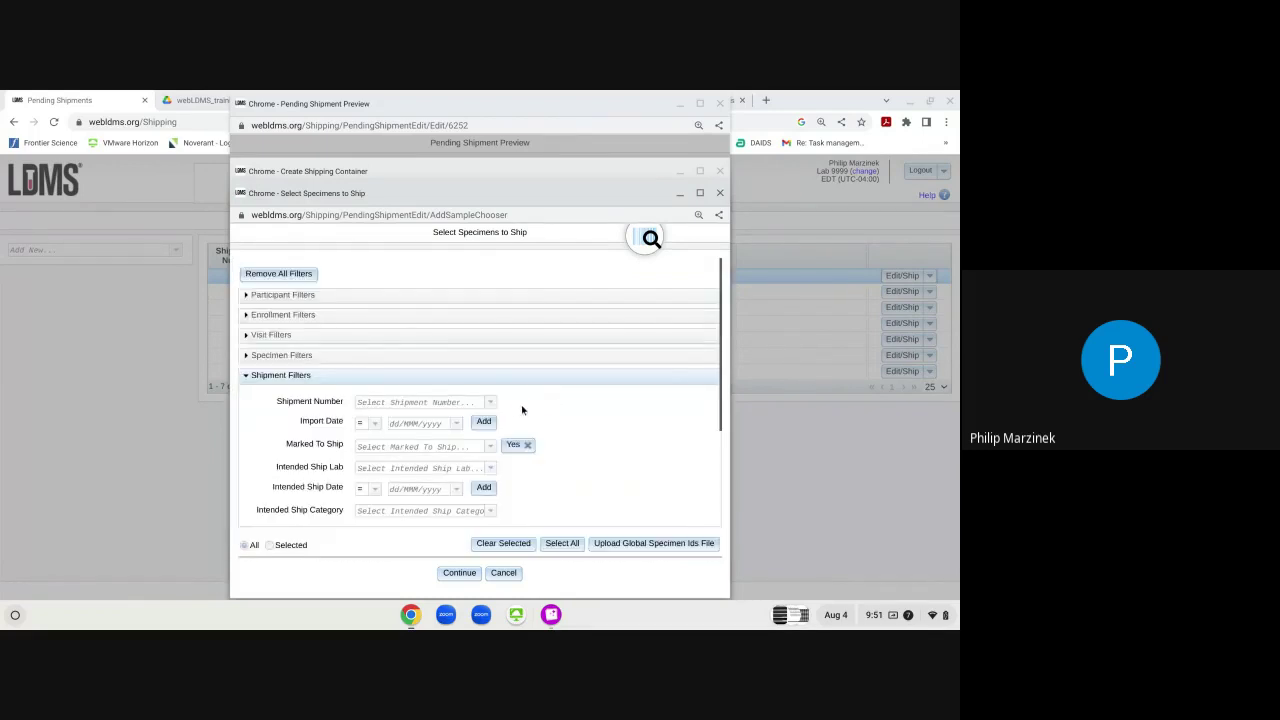
Filter the specimens by collection date 04/Aug/2023
click(323, 335)
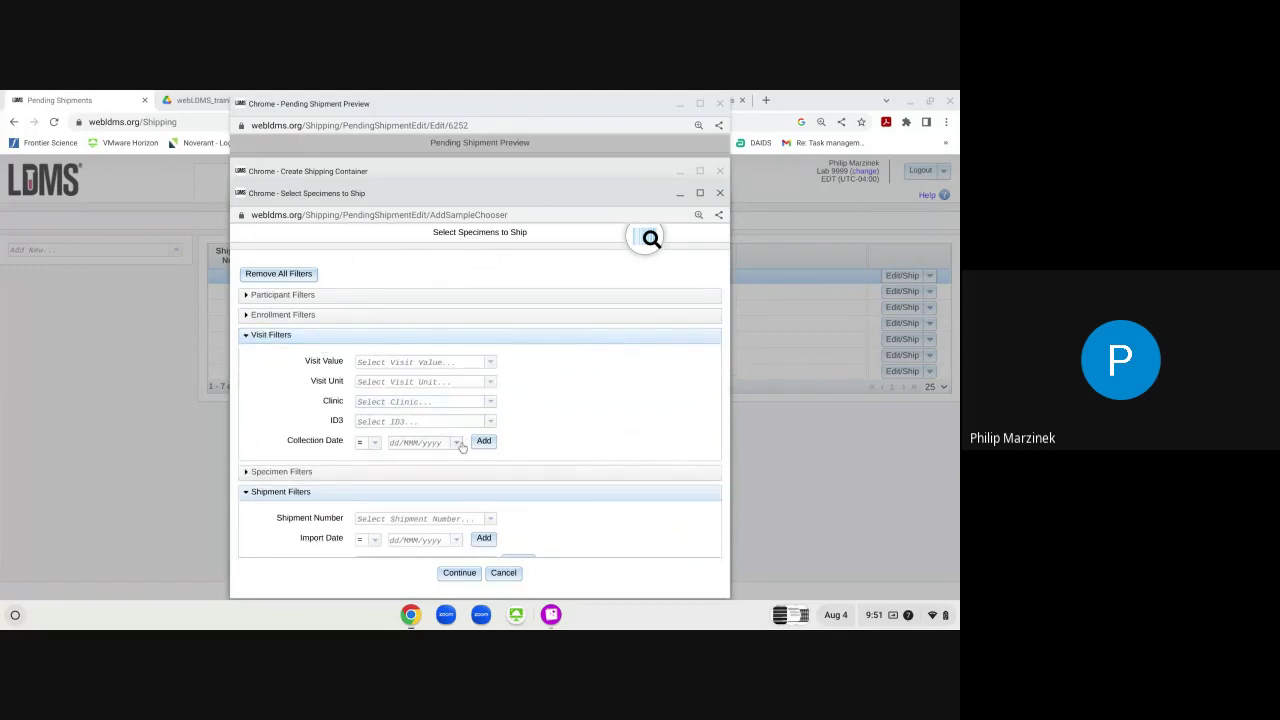
click(457, 443)
click(448, 572)
click(482, 443)
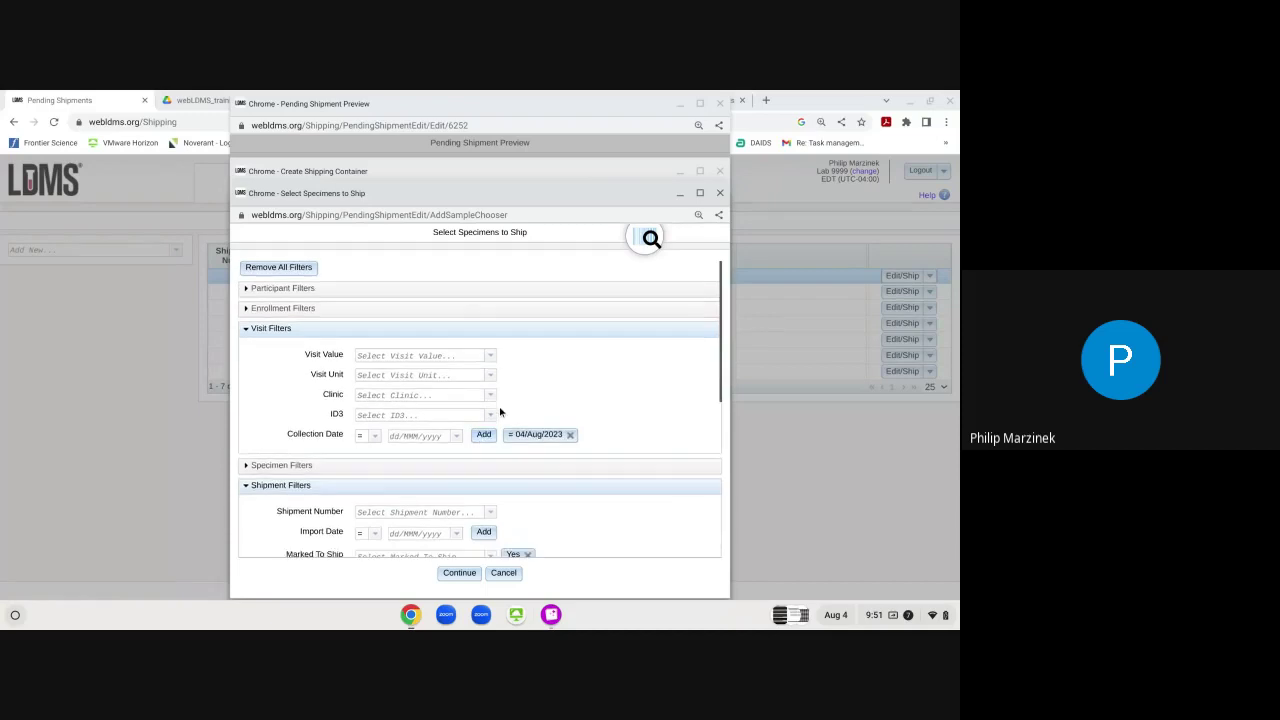
scroll(500, 410, down, 5)
scroll(500, 411, down, 1)
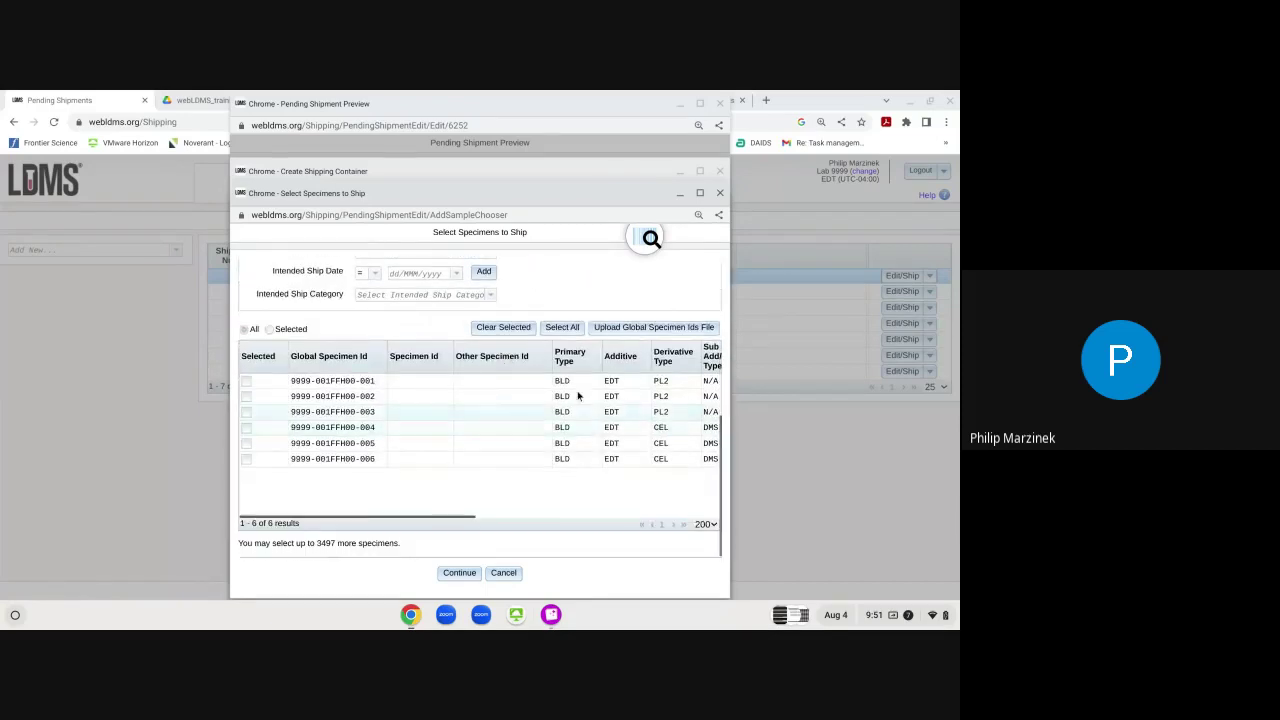
drag(454, 522, 375, 516)
Check specimens 9999-001FFH00-001 through -005 and continue
click(246, 381)
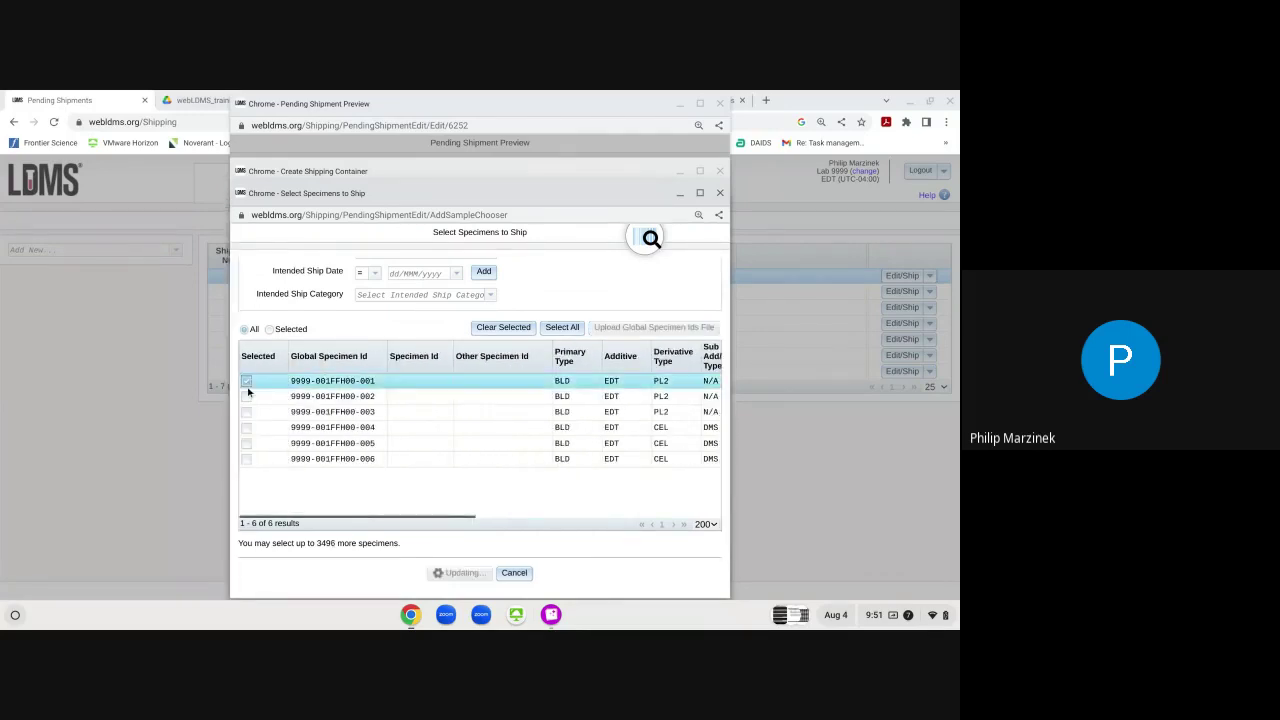
click(246, 396)
click(246, 412)
click(246, 427)
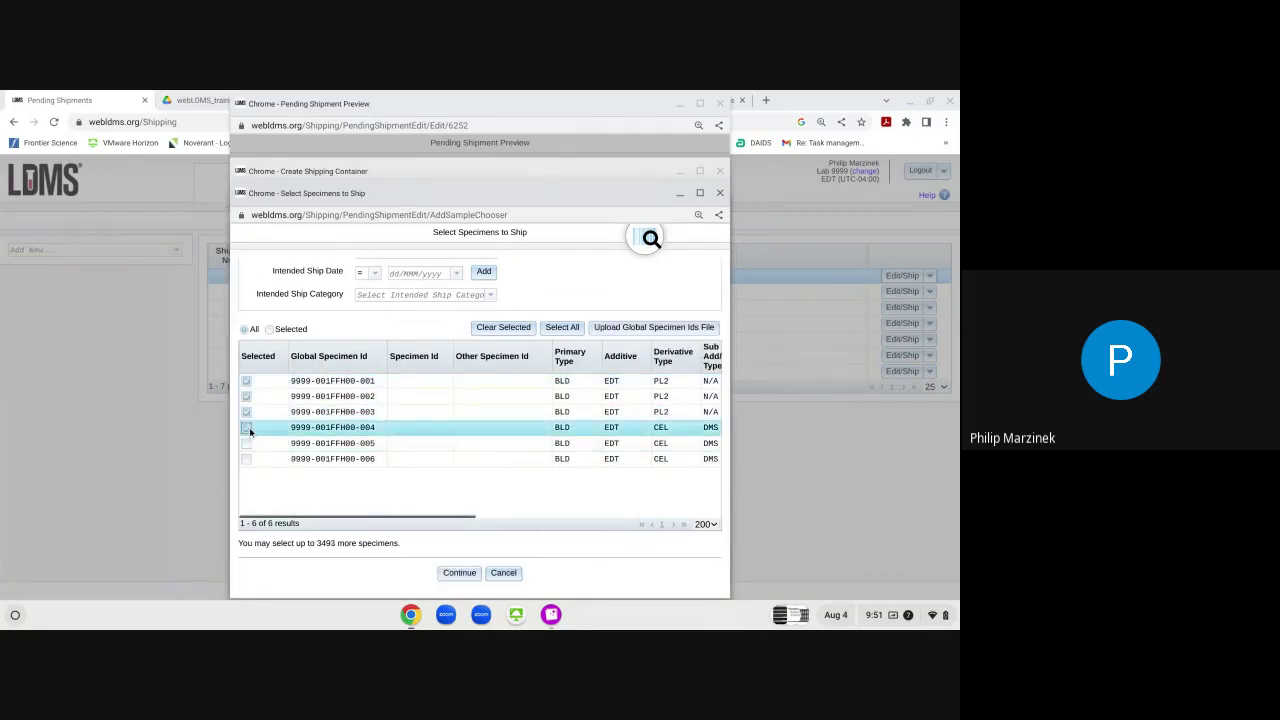
click(247, 443)
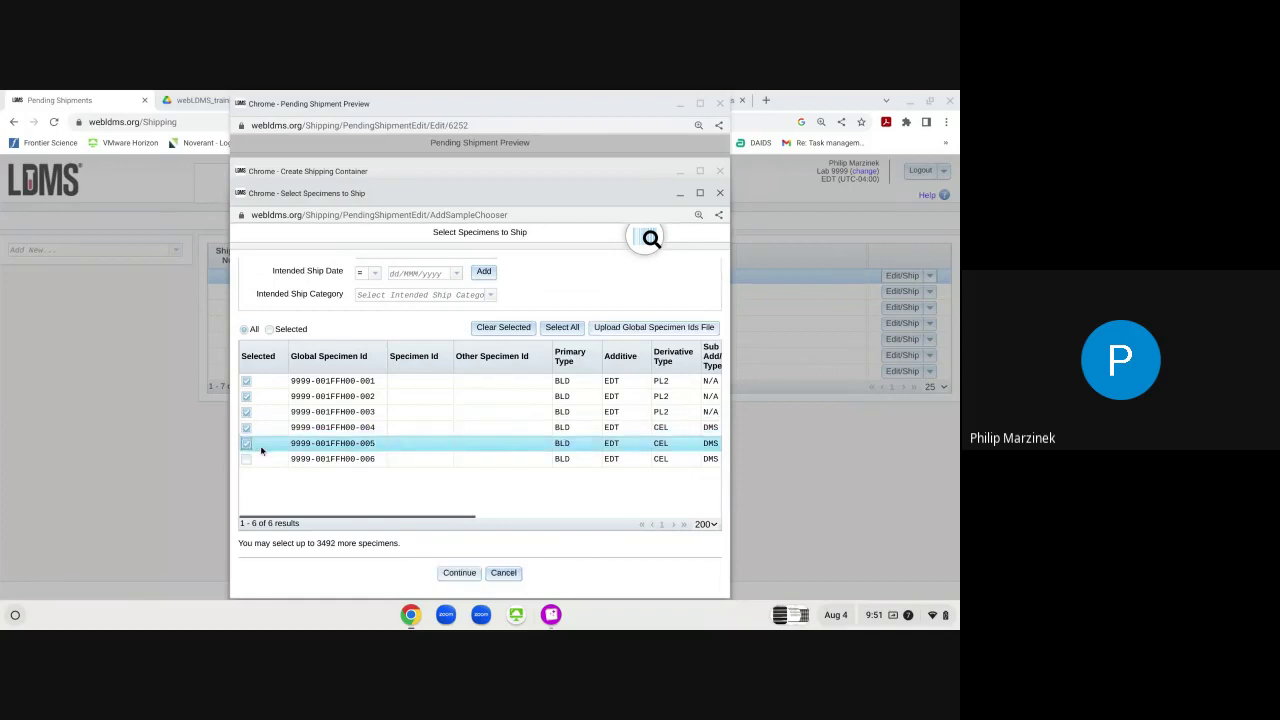
click(463, 575)
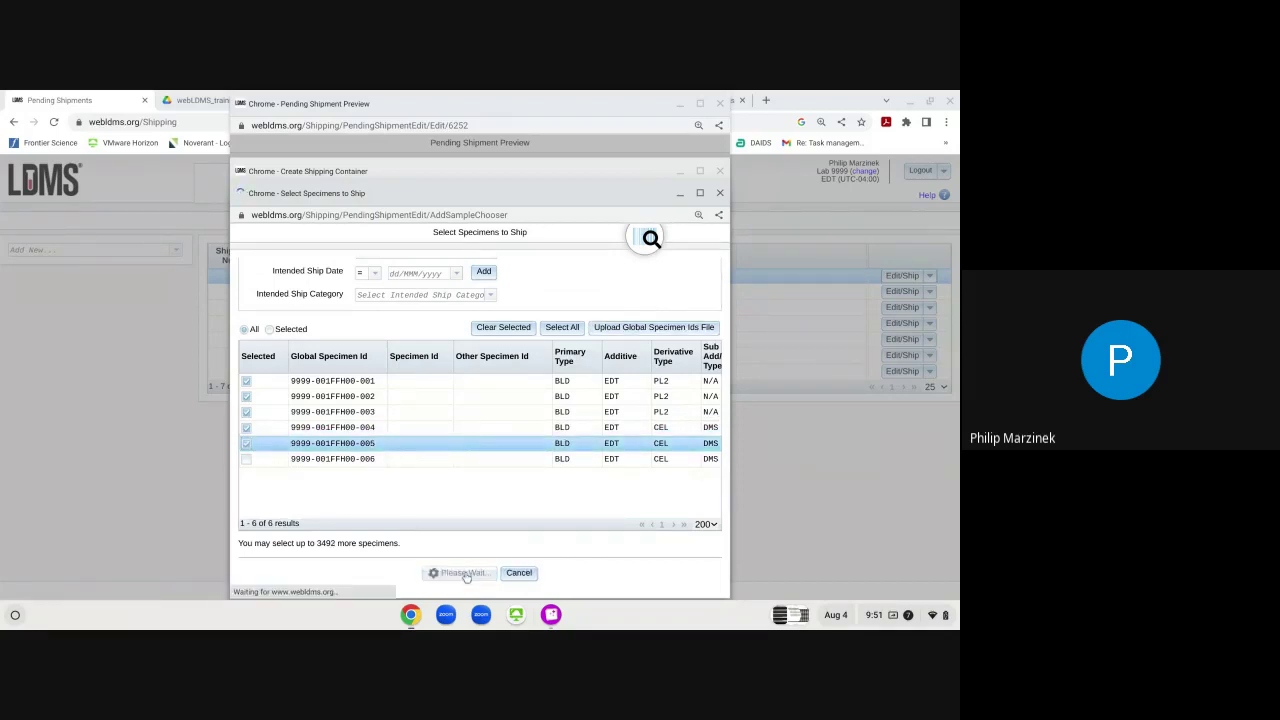
Add the container holding the five specimens and save shipment 154
scroll(461, 470, up, 3)
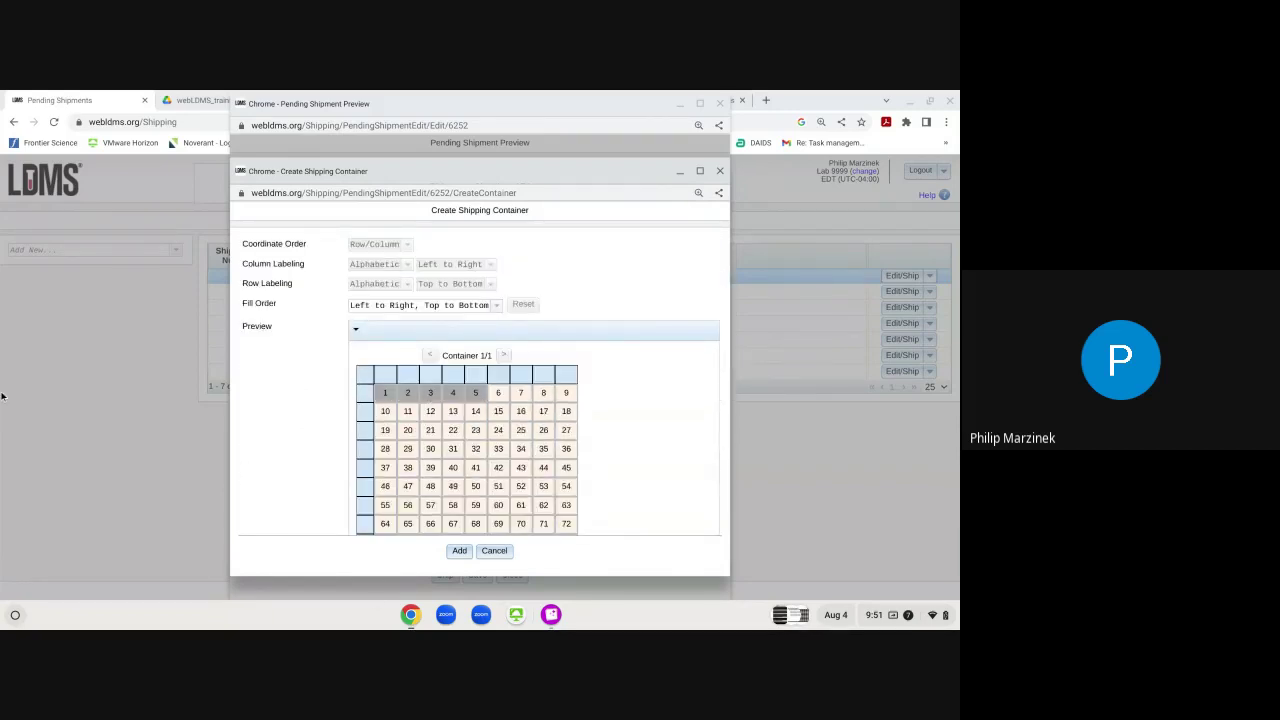
scroll(459, 482, down, 5)
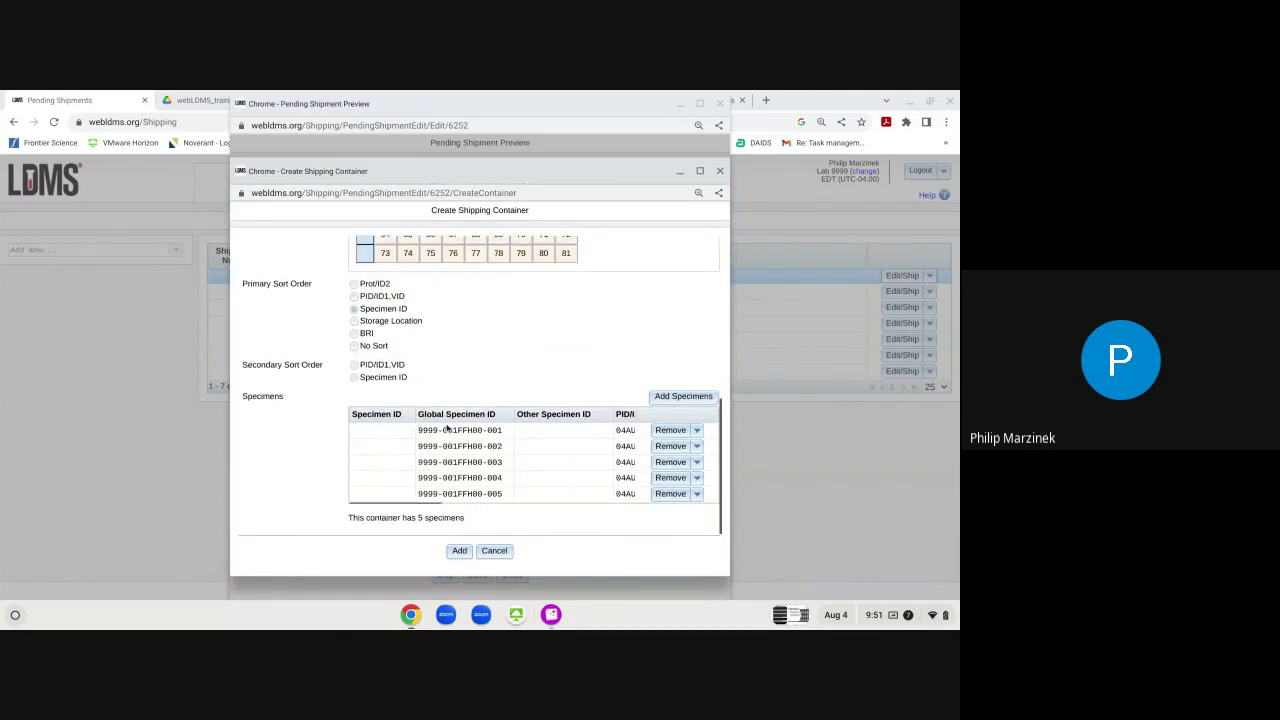
click(459, 551)
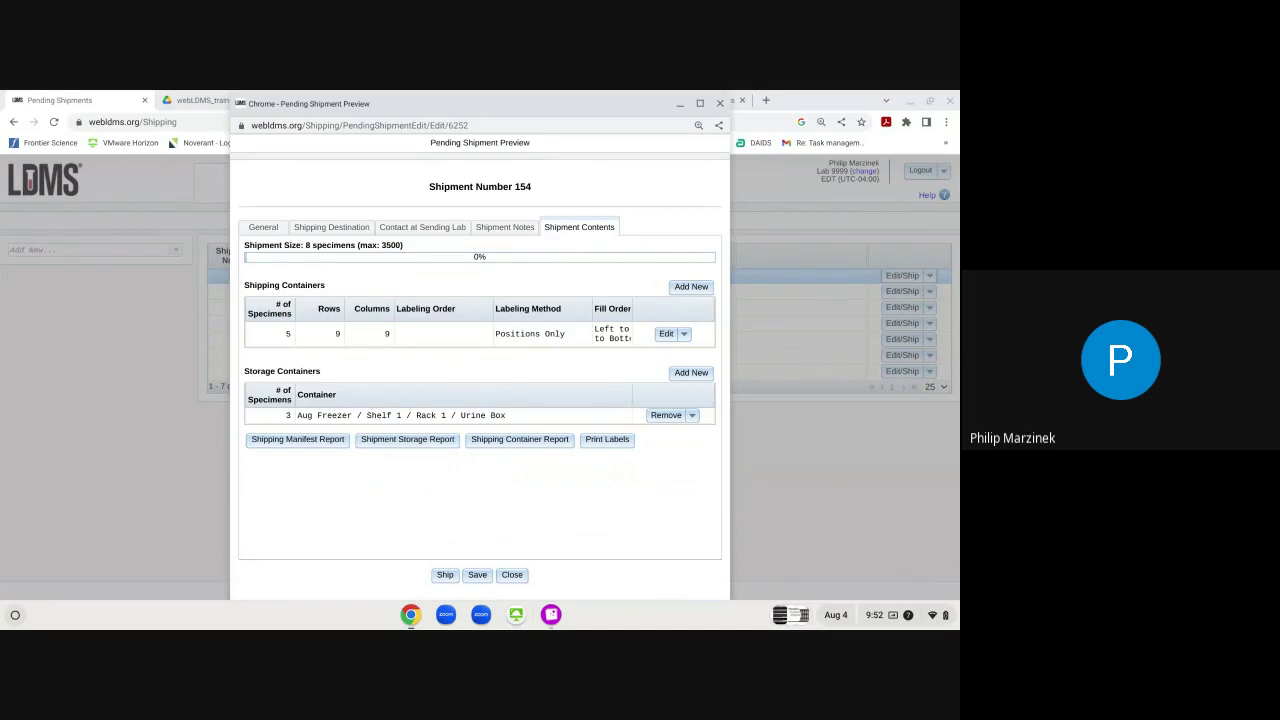
click(478, 575)
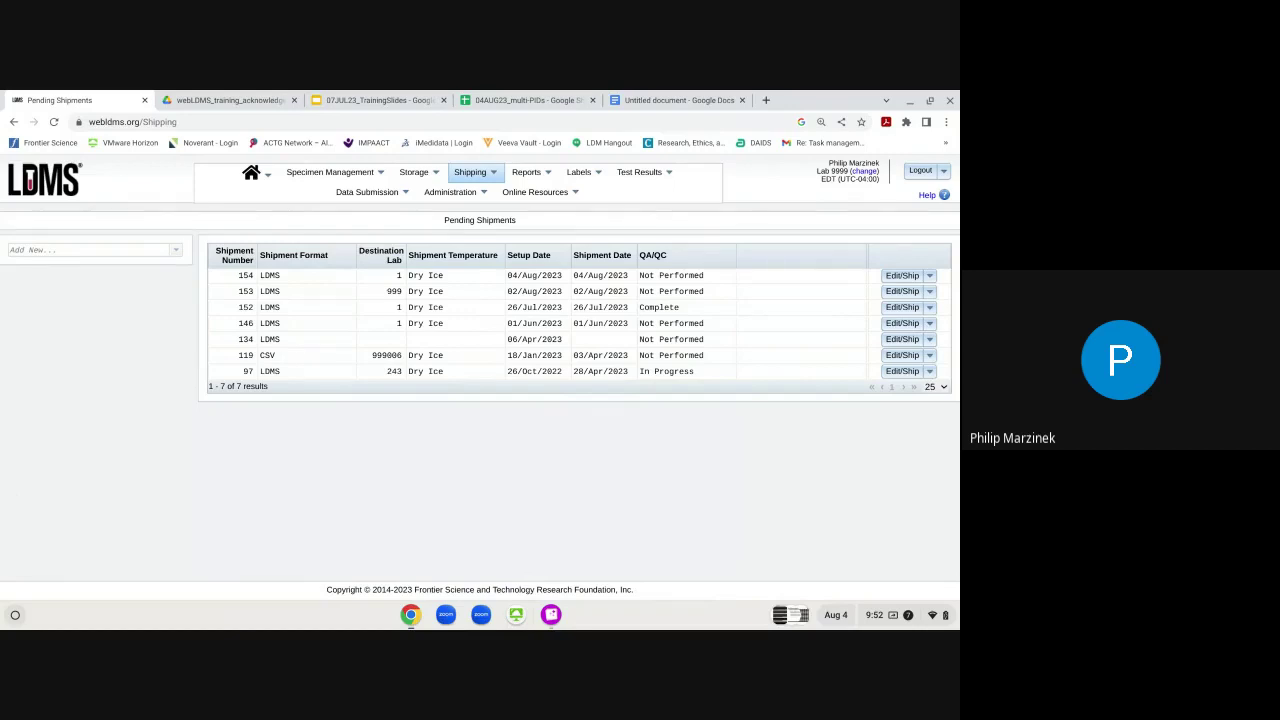
Generate the shipping manifest for shipment 154 as a PDF
click(930, 276)
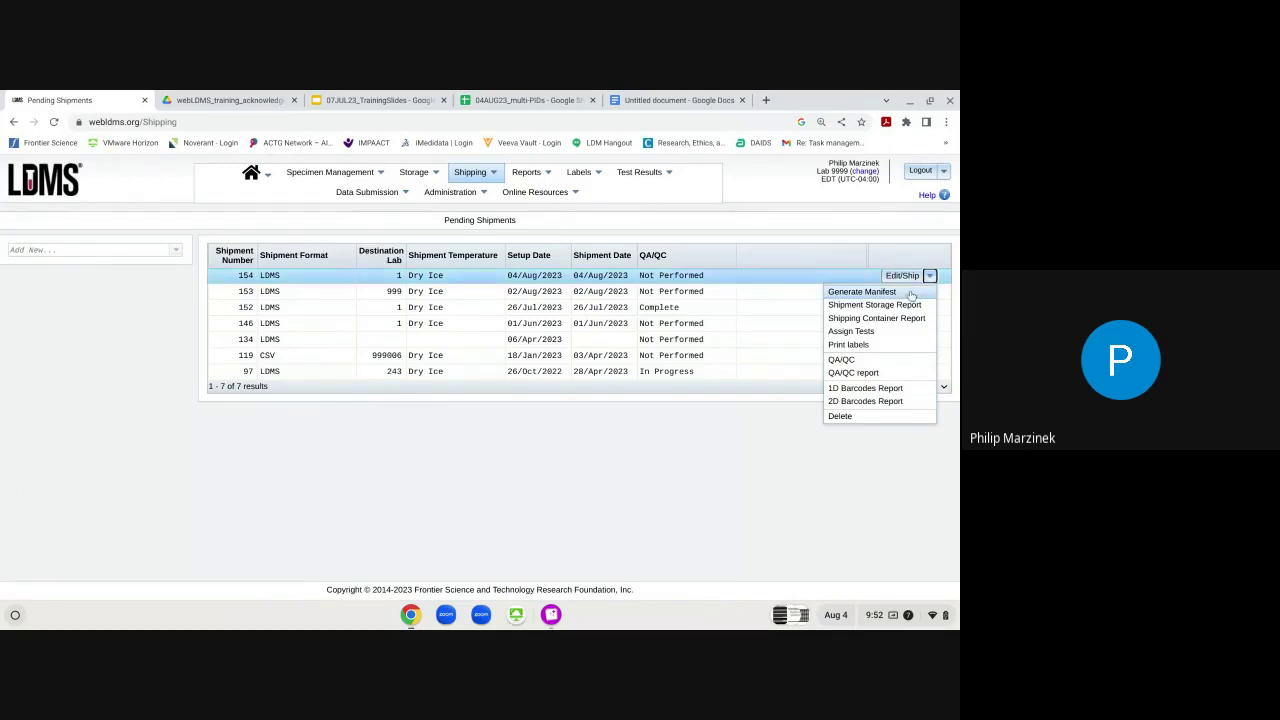
click(862, 291)
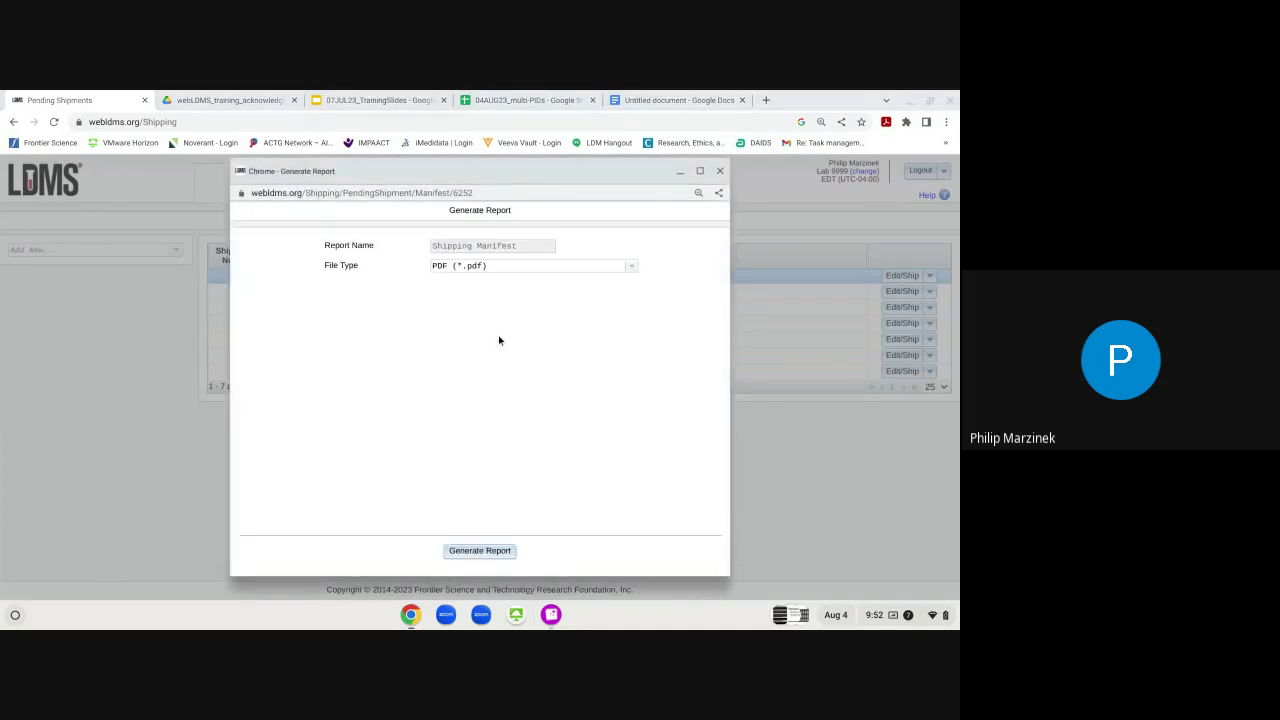
click(486, 553)
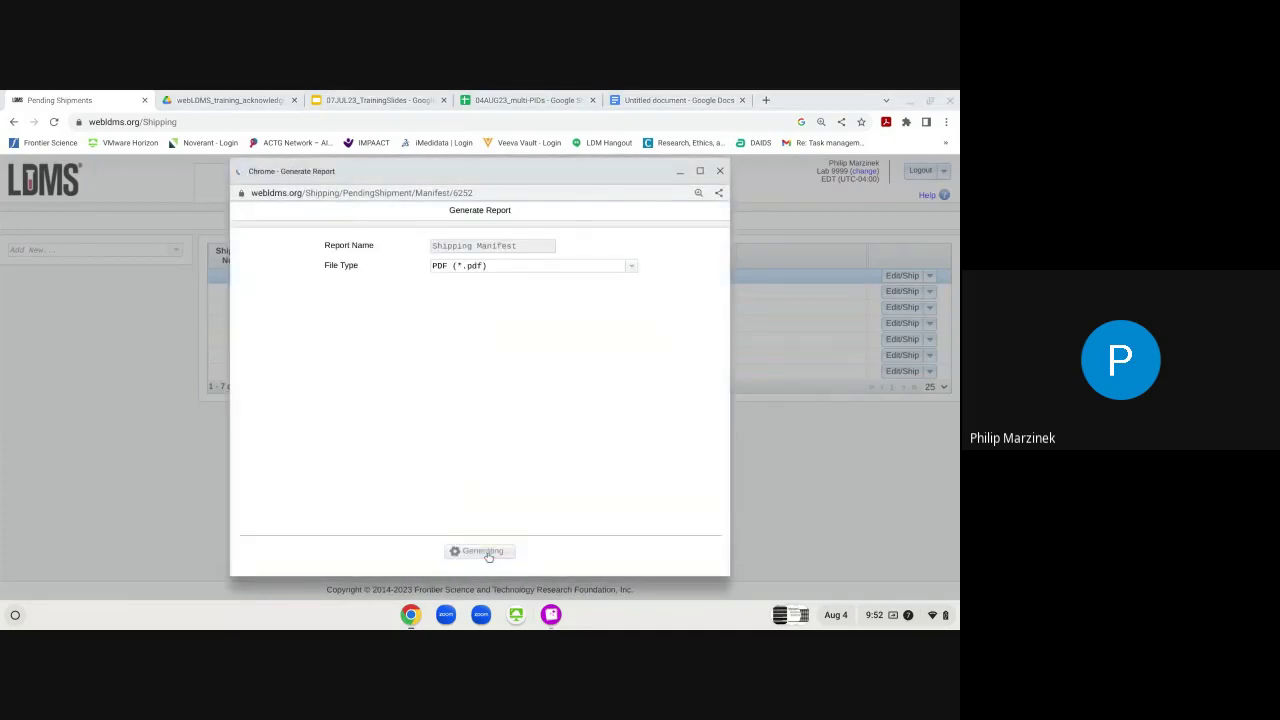
Open the downloaded SHManifest.pdf from the recent downloads list
click(781, 615)
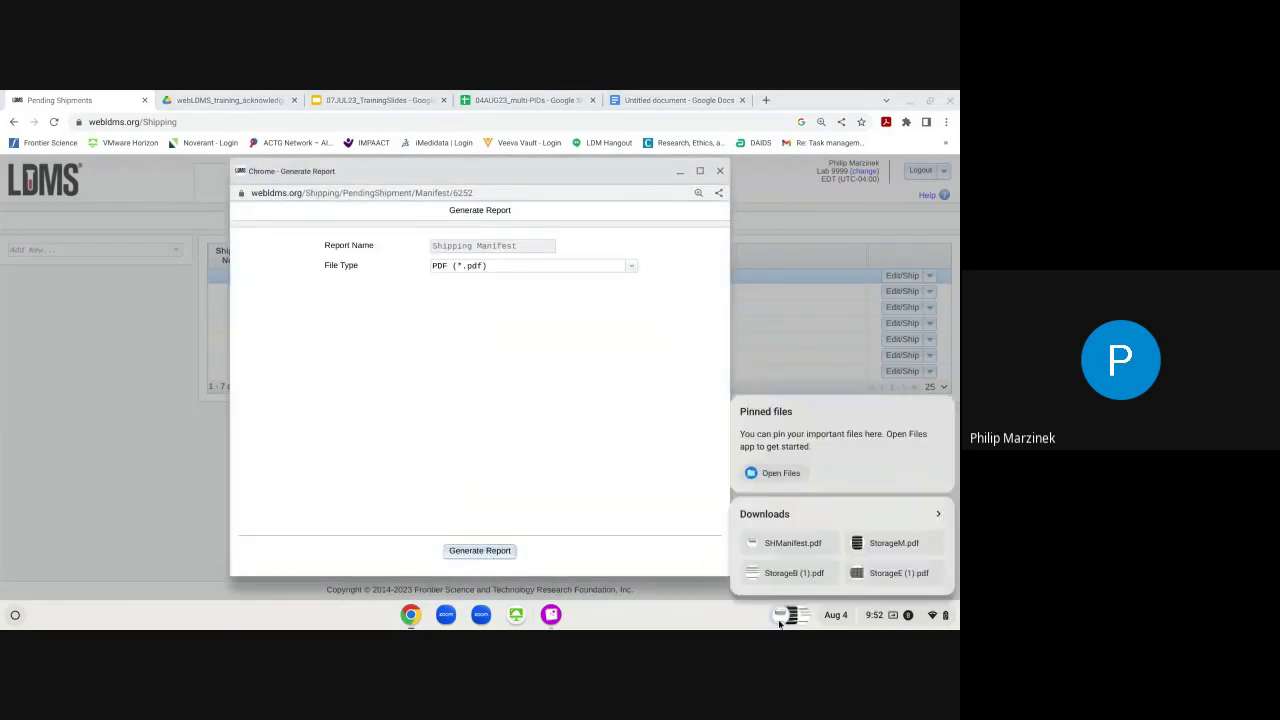
click(781, 615)
click(779, 617)
click(784, 539)
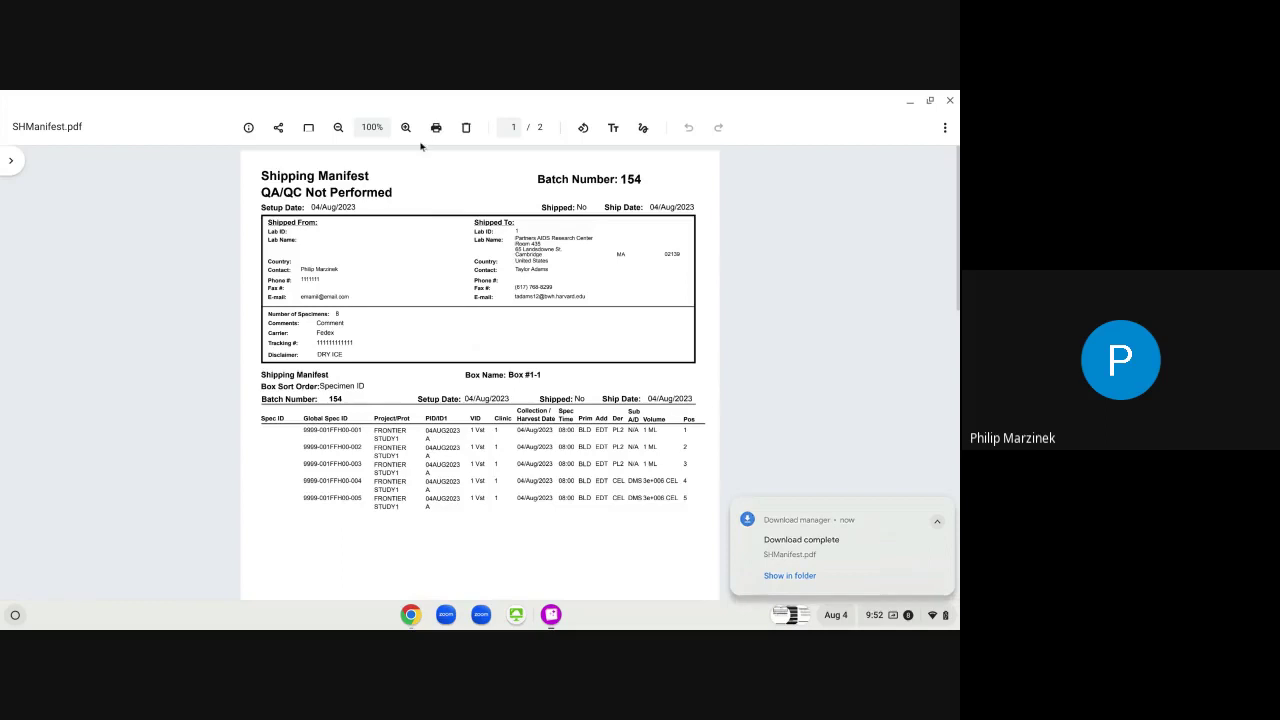
Zoom the shipping manifest to 125% and scroll through both of its pages
click(406, 127)
click(406, 127)
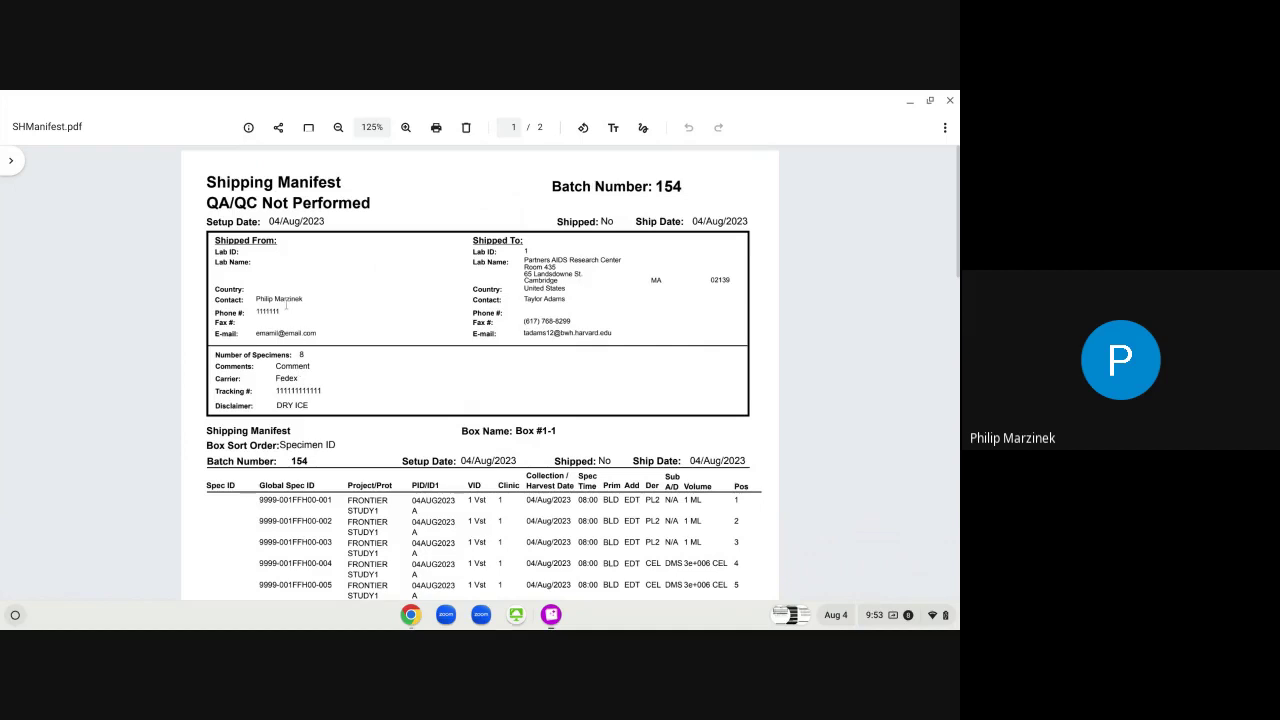
scroll(378, 324, down, 2)
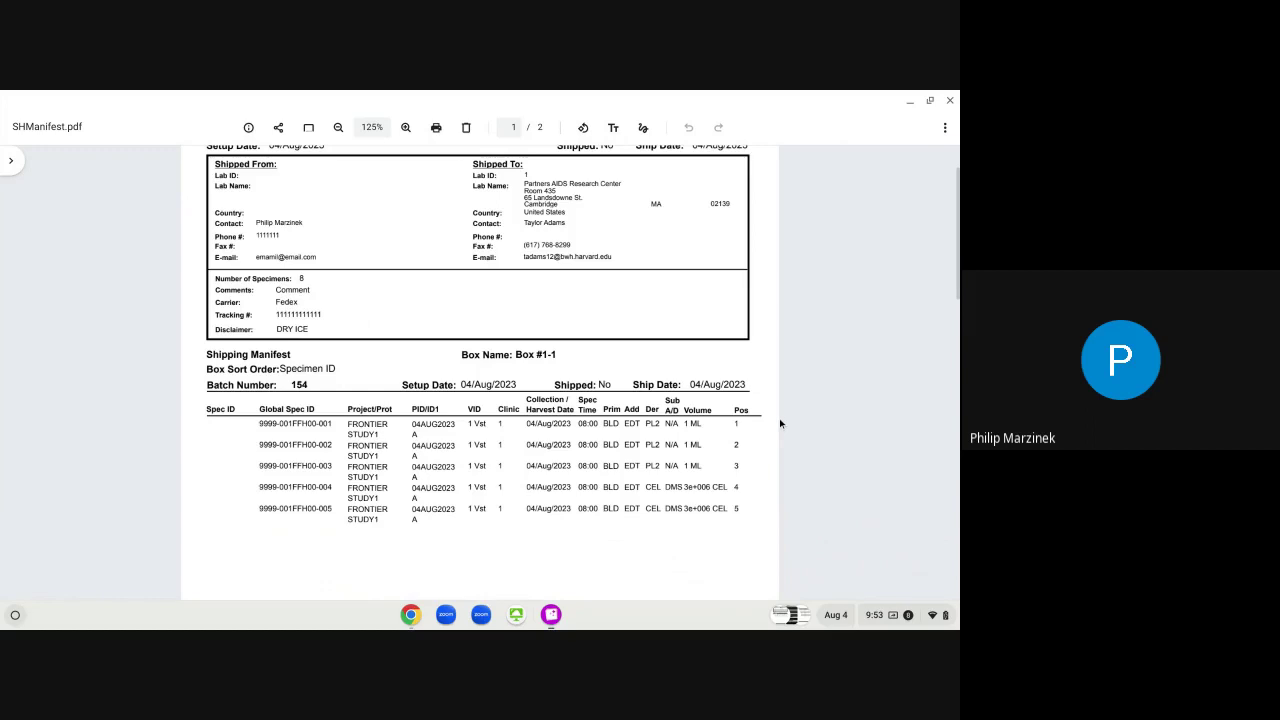
scroll(441, 455, down, 12)
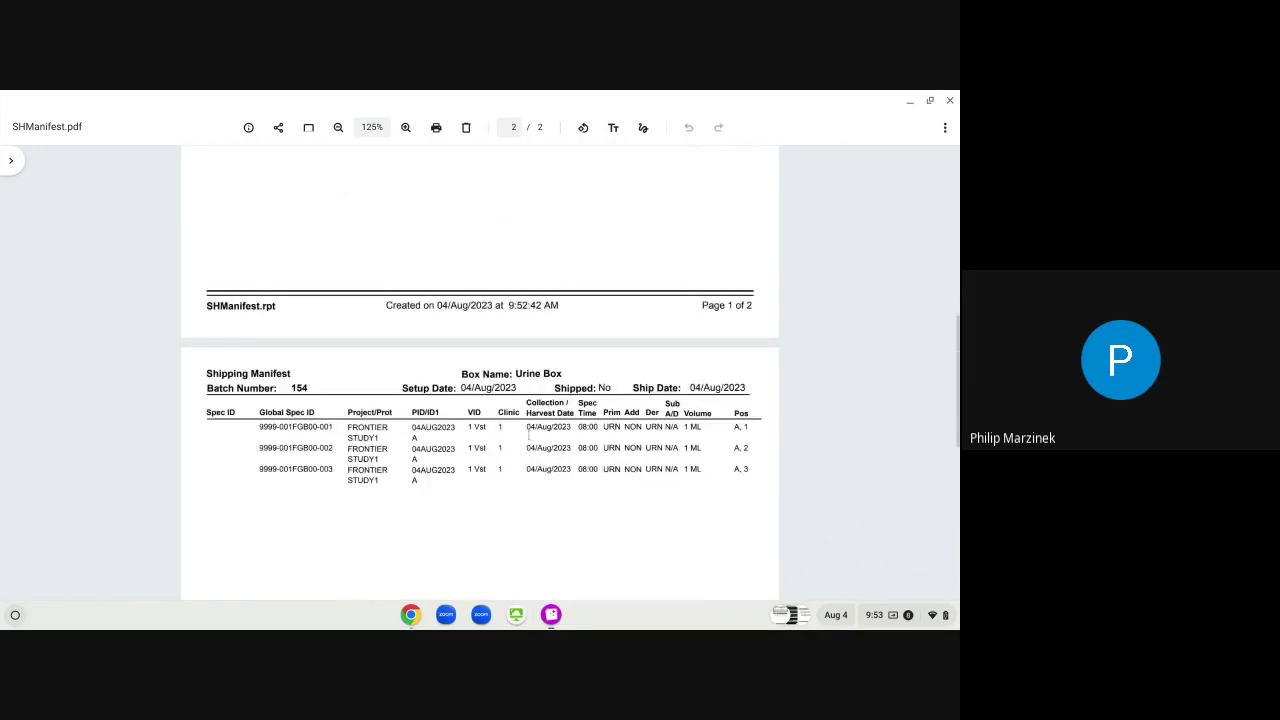
scroll(506, 415, up, 7)
scroll(540, 342, up, 3)
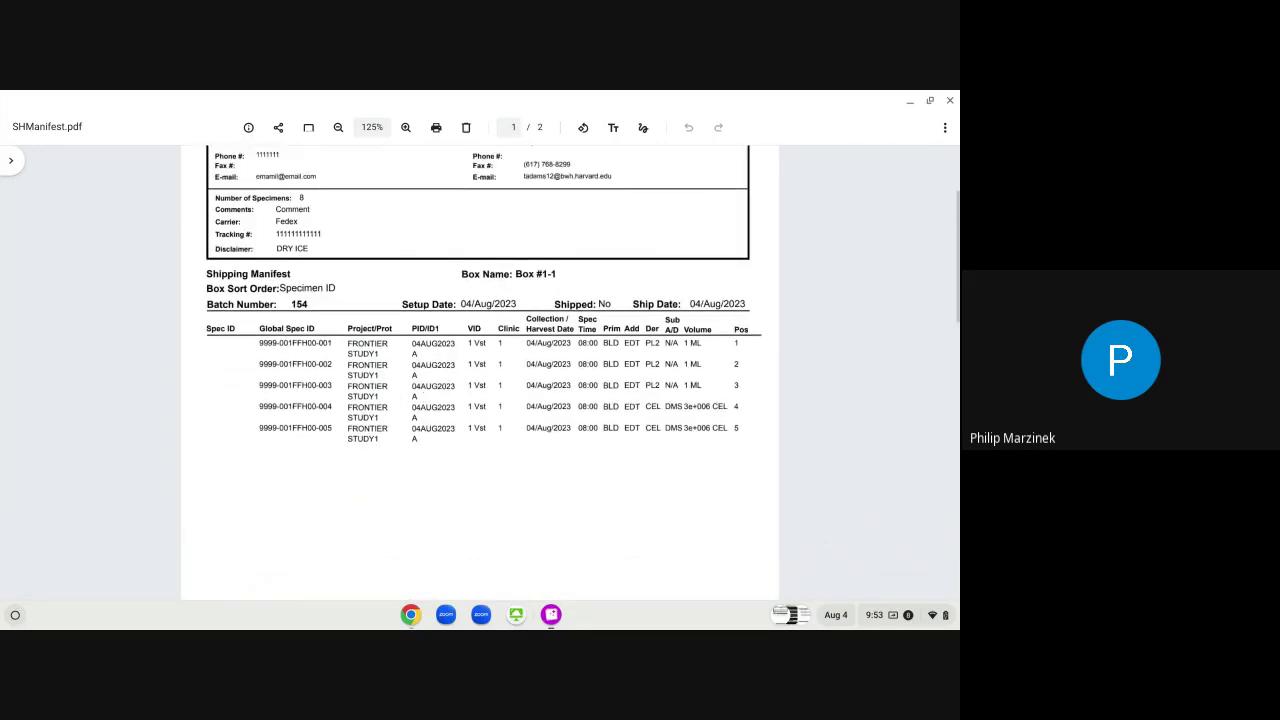
Close the manifest, generate shipment 154's Shipping Container Report, and open SHBoxReport.pdf
click(950, 100)
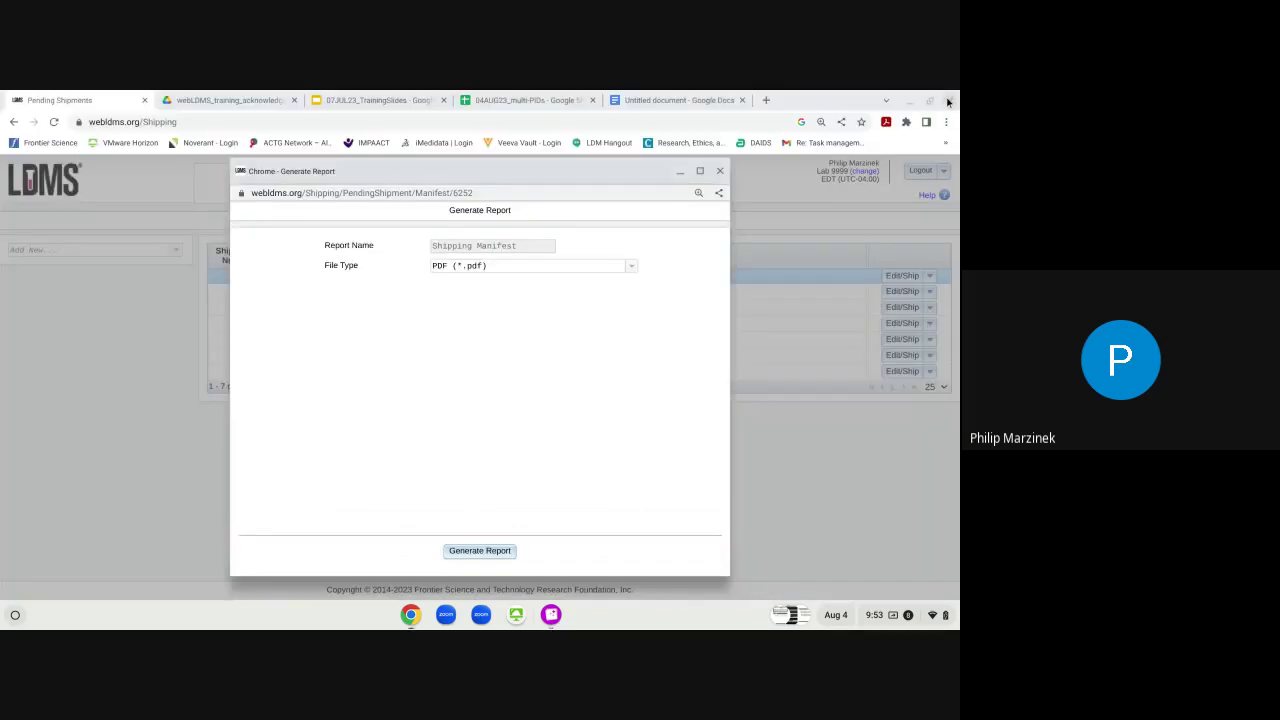
click(720, 171)
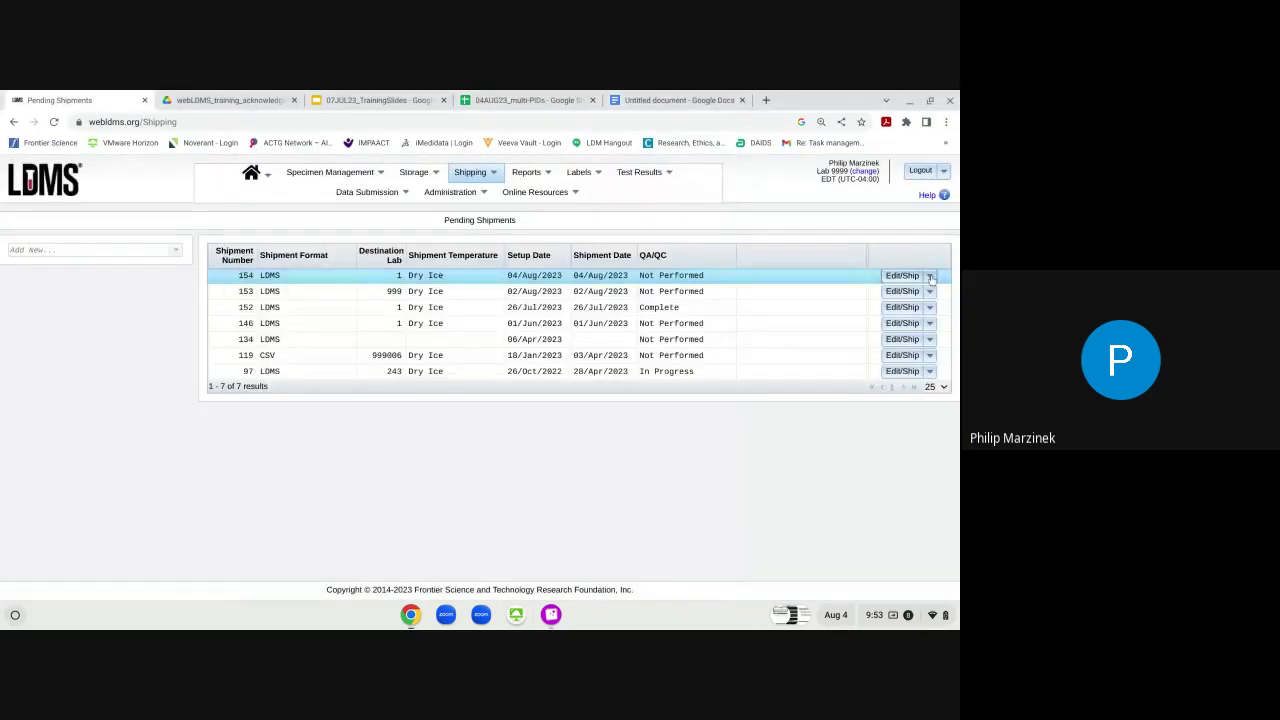
mouse_move(912, 276)
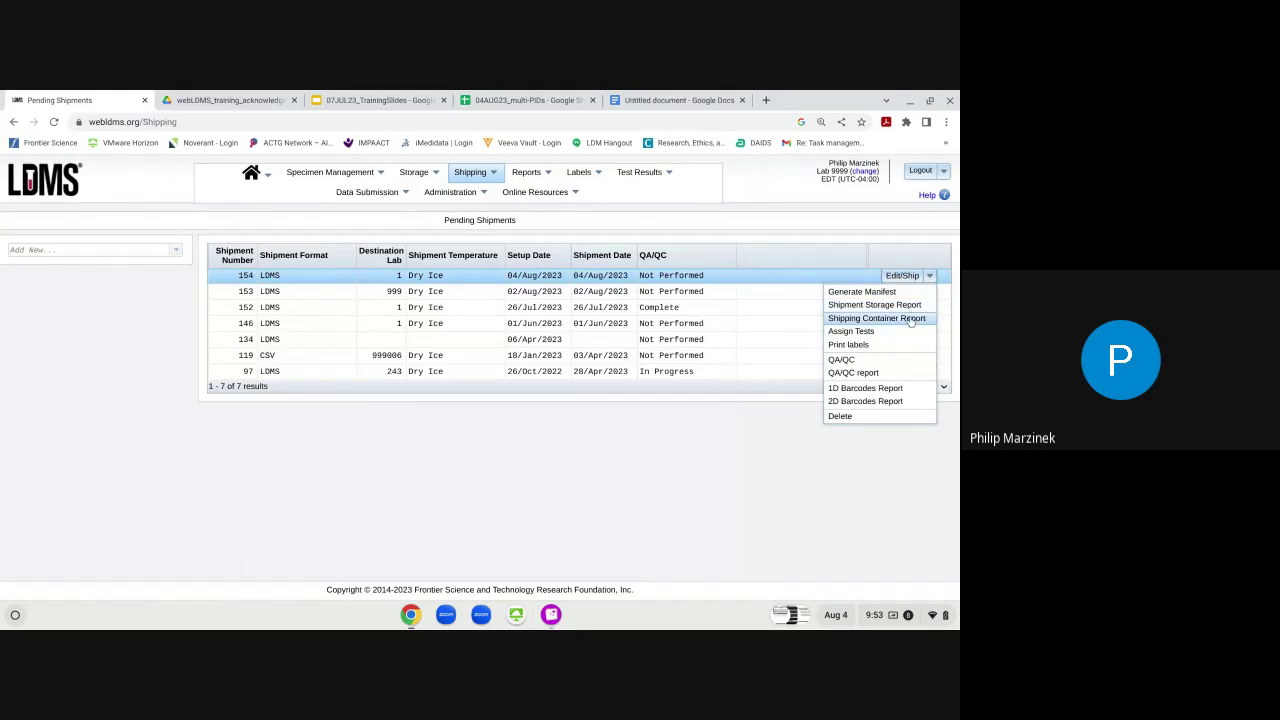
click(904, 316)
click(494, 545)
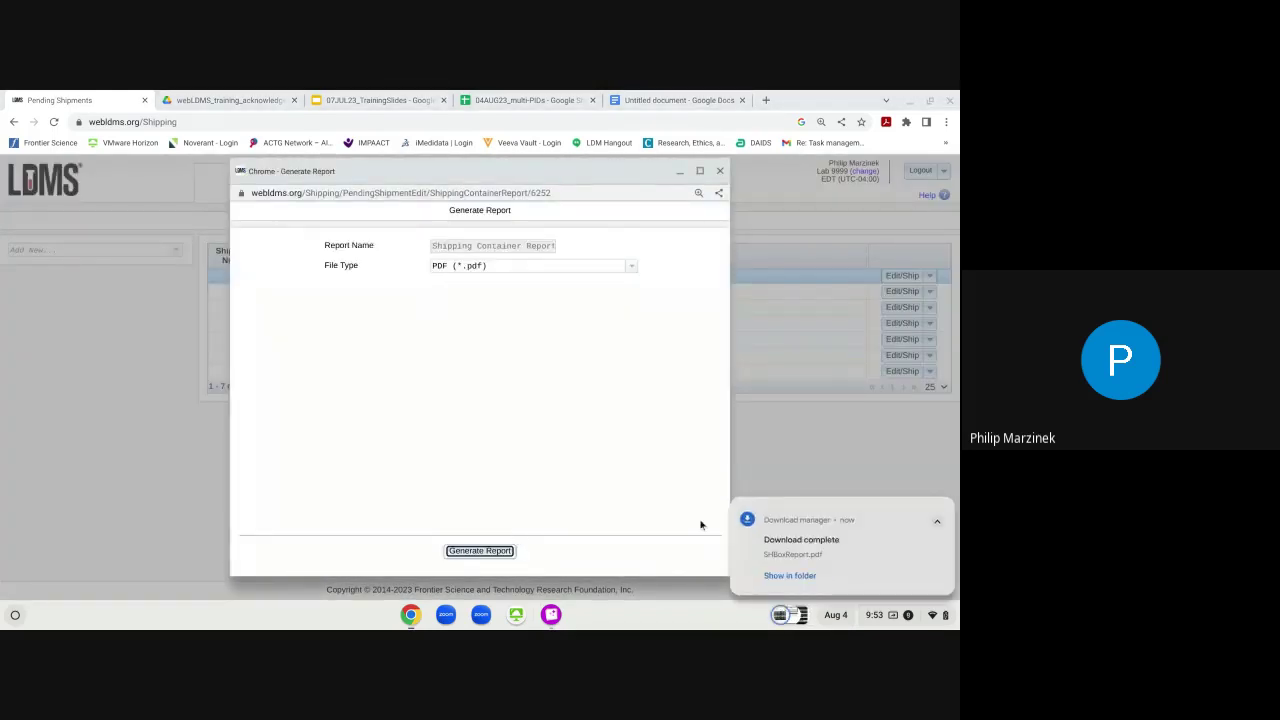
click(783, 614)
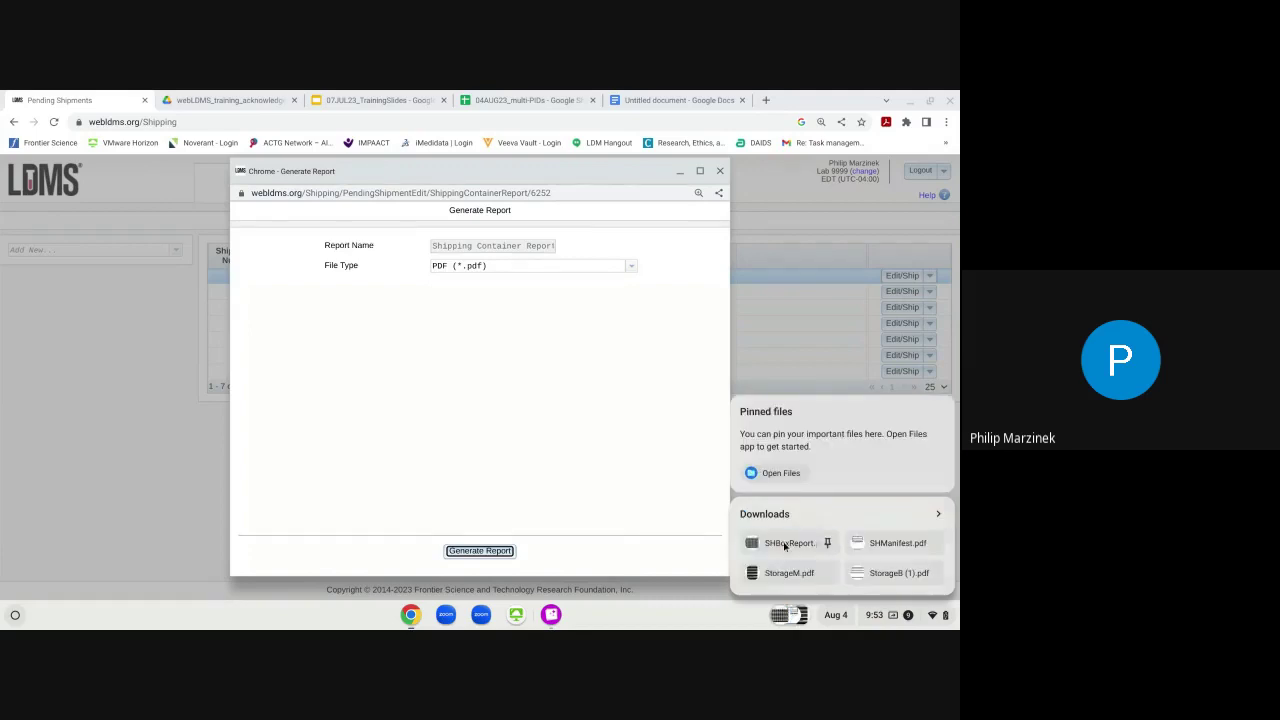
double_click(784, 545)
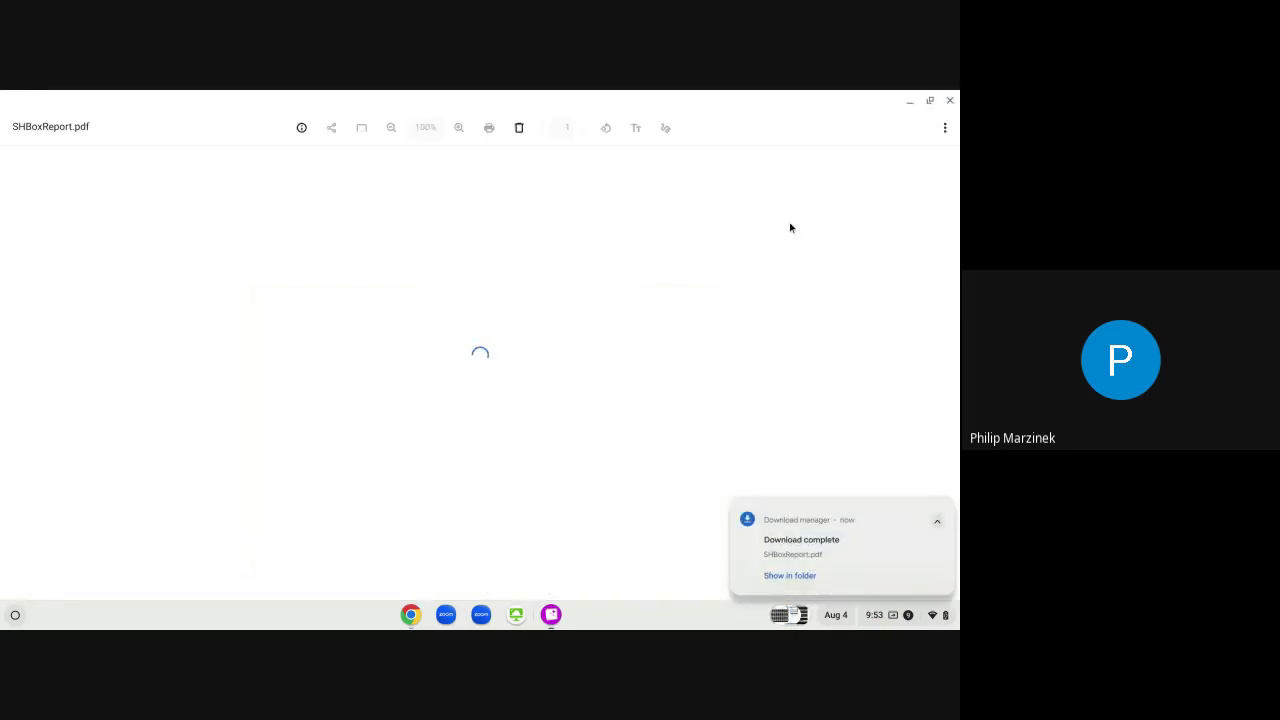
Zoom SHBoxReport.pdf to 125% and scroll through Box #1-1's specimen grid pages
click(406, 127)
click(406, 127)
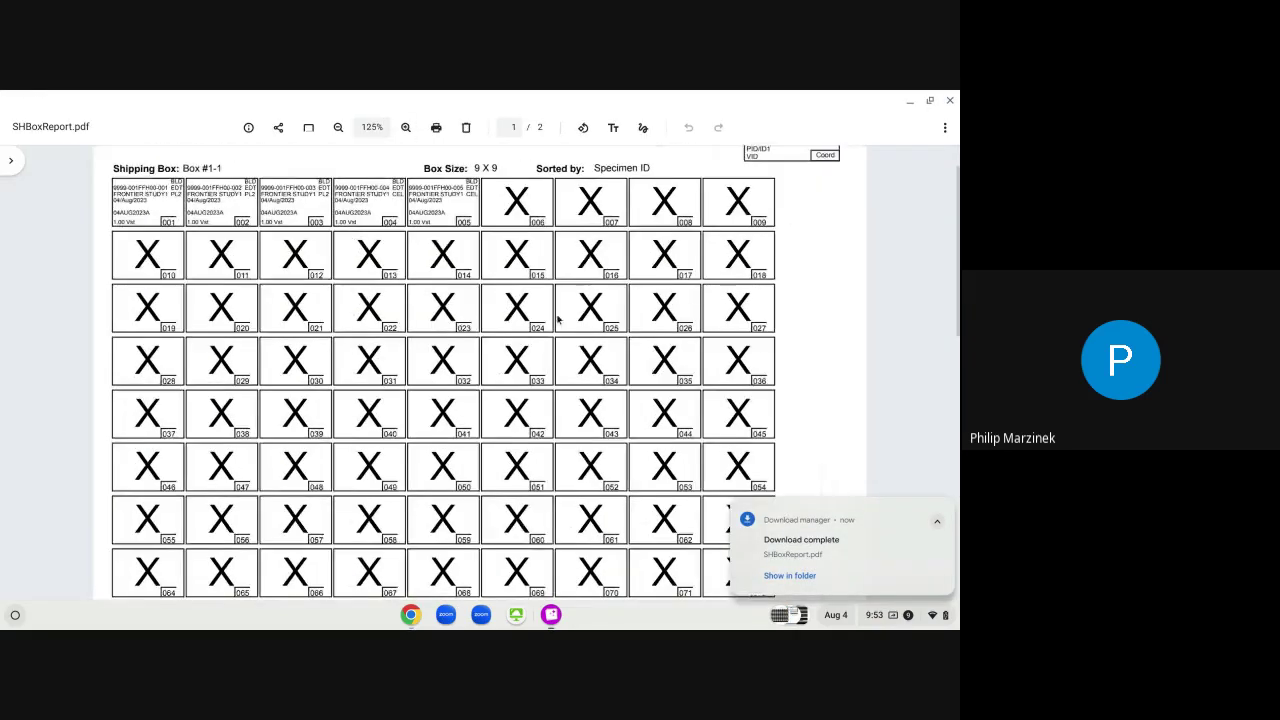
scroll(565, 318, up, 1)
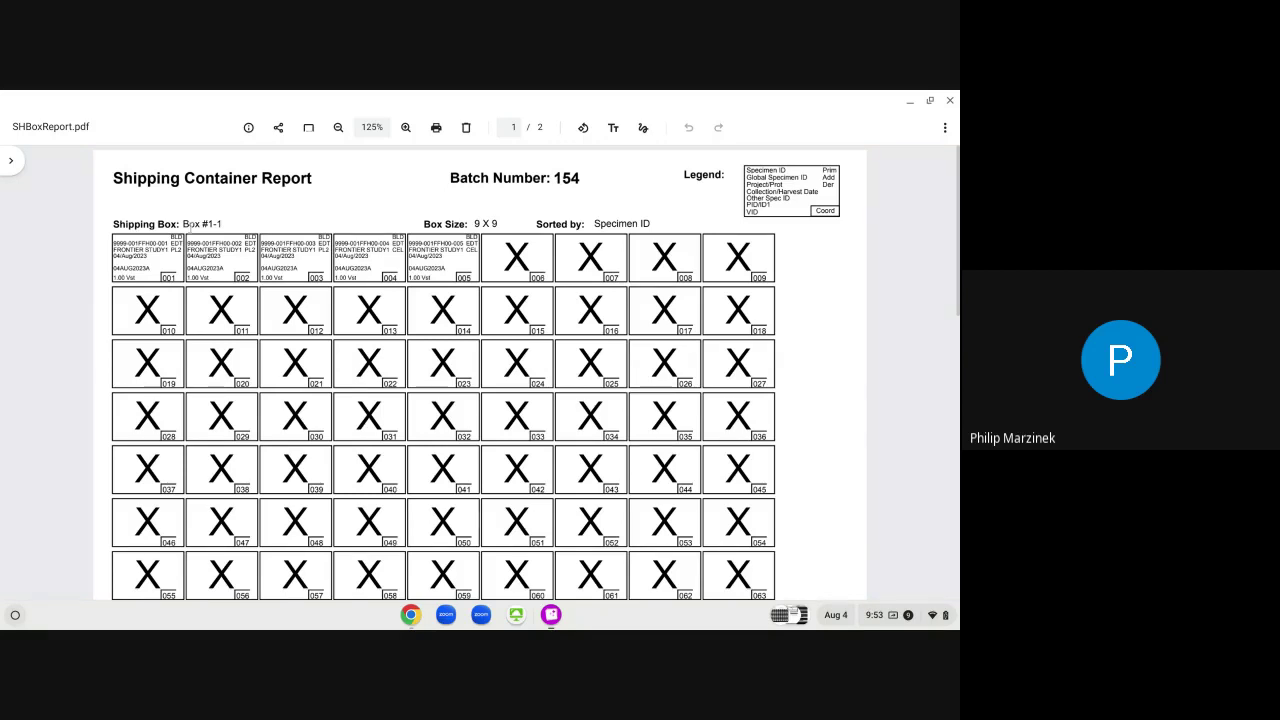
scroll(469, 404, down, 5)
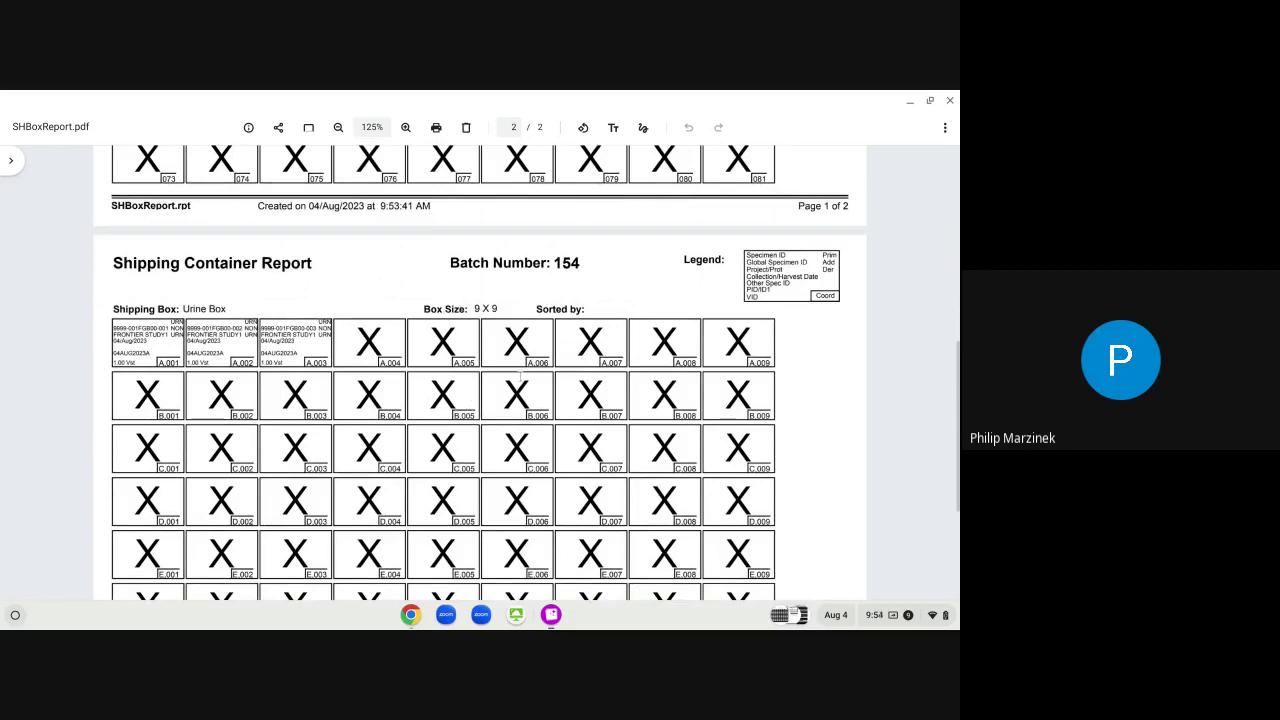
scroll(445, 316, up, 4)
scroll(507, 375, up, 1)
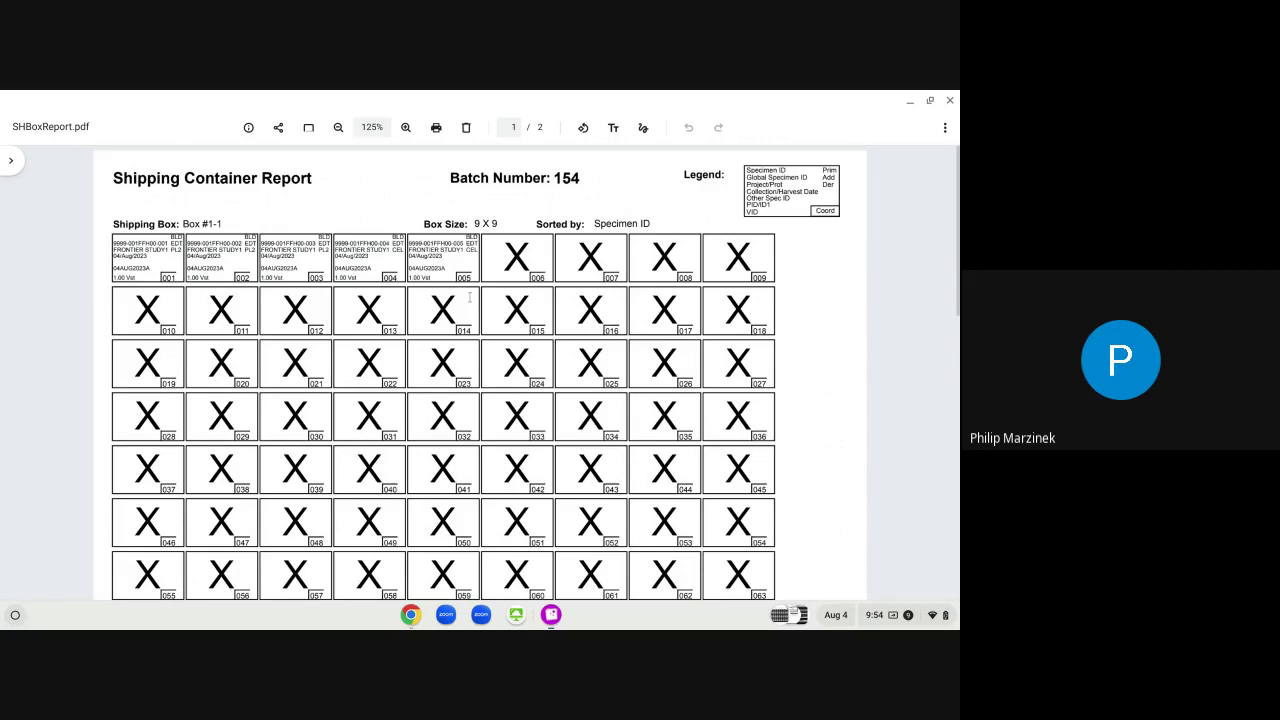
Close the container report and generate shipment 154's Shipment Storage Report PDF
click(950, 102)
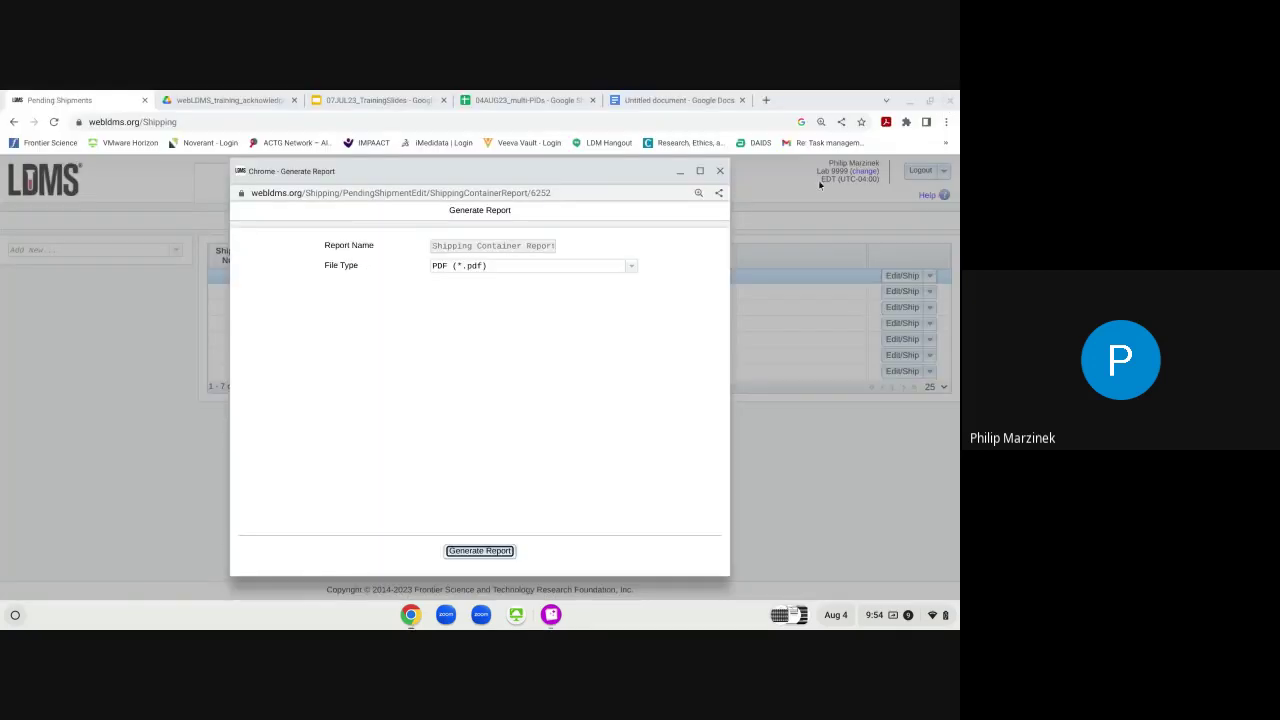
click(719, 170)
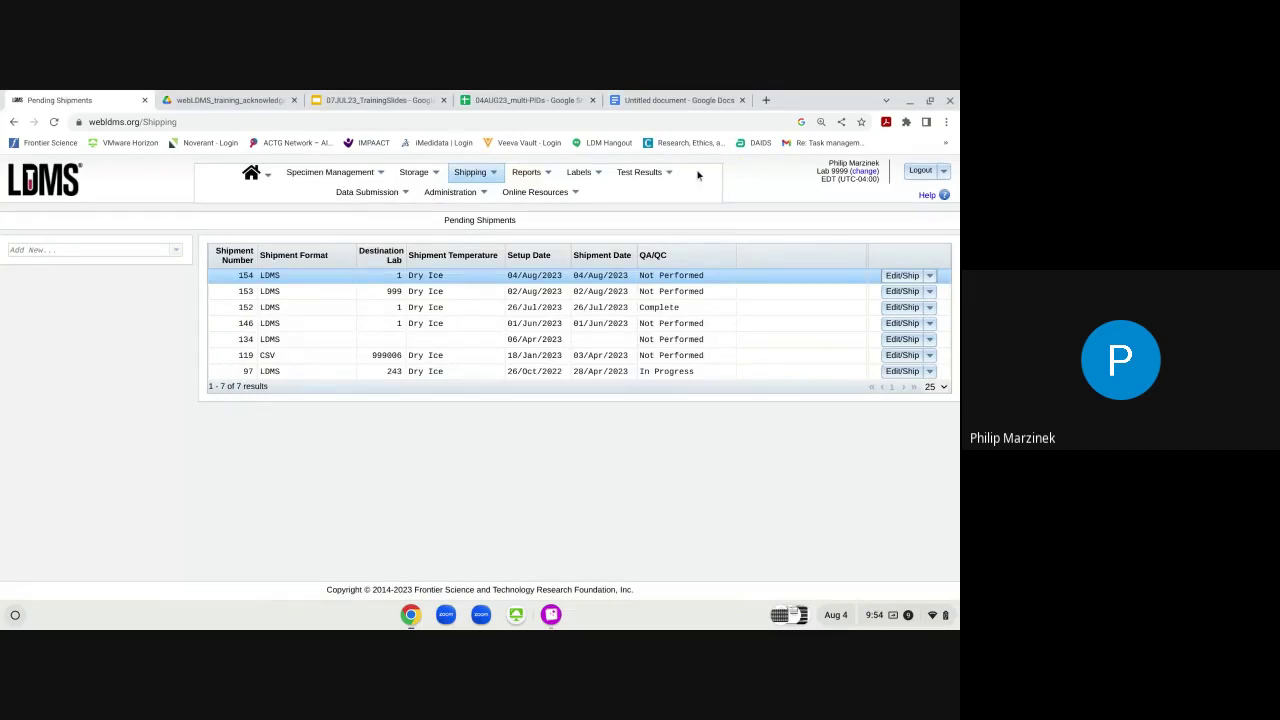
click(929, 275)
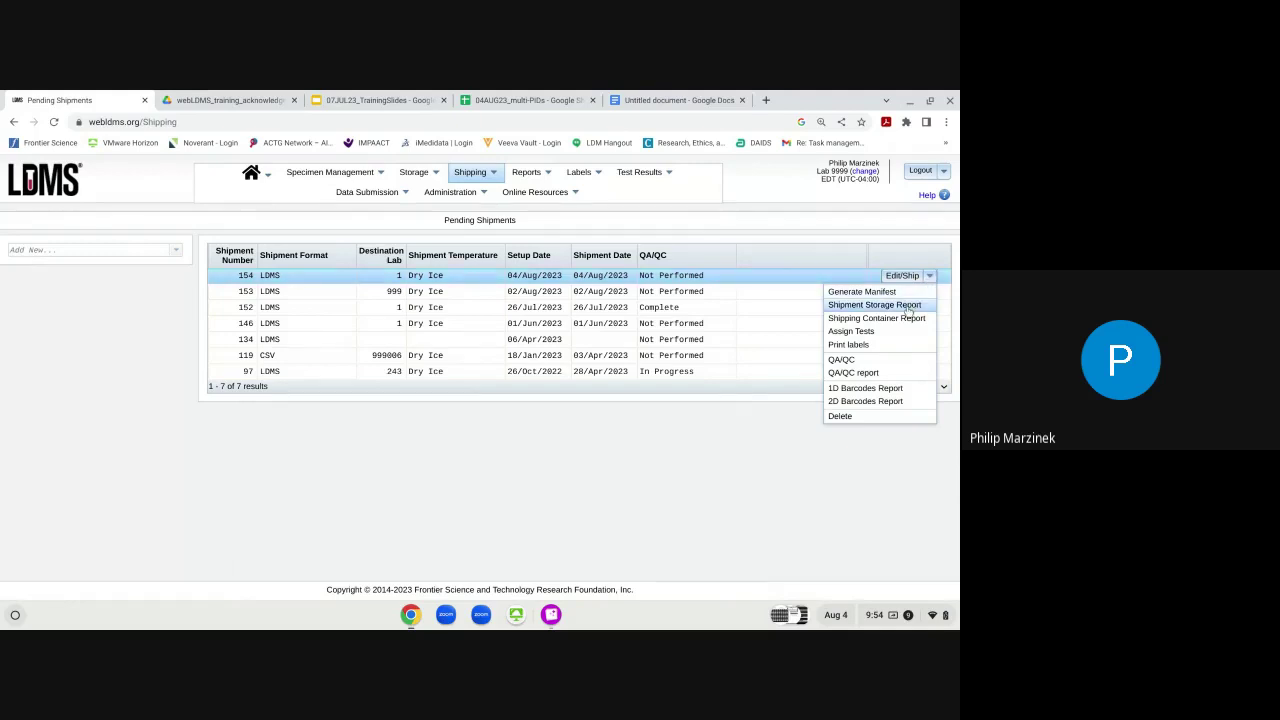
click(908, 308)
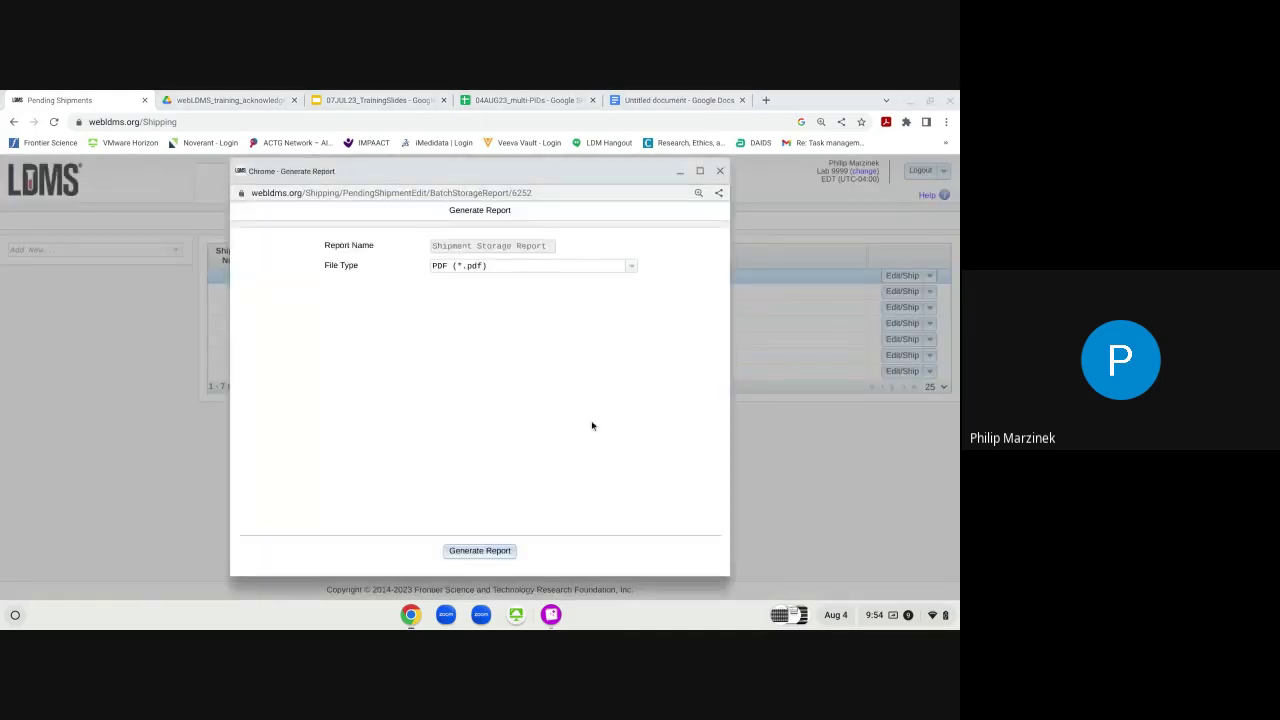
click(502, 551)
Open Storage5.pdf at 125%, review its storage locations, then close it and the report form
click(785, 615)
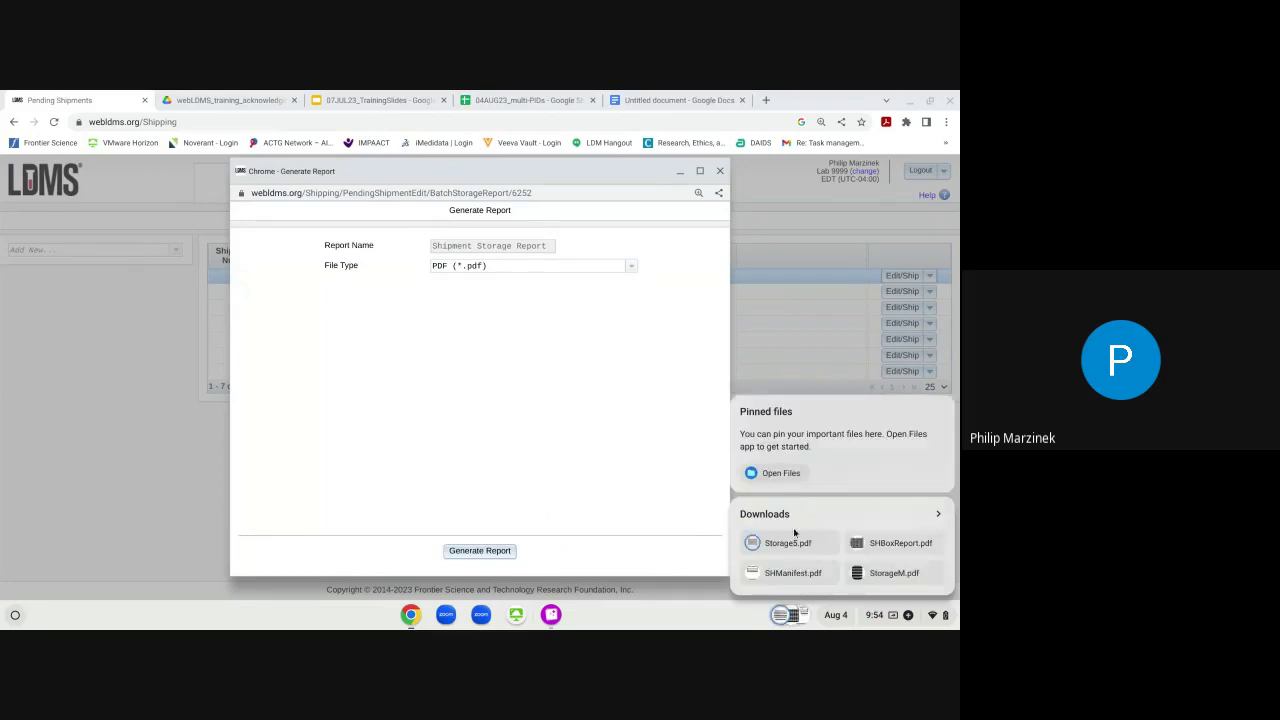
click(778, 545)
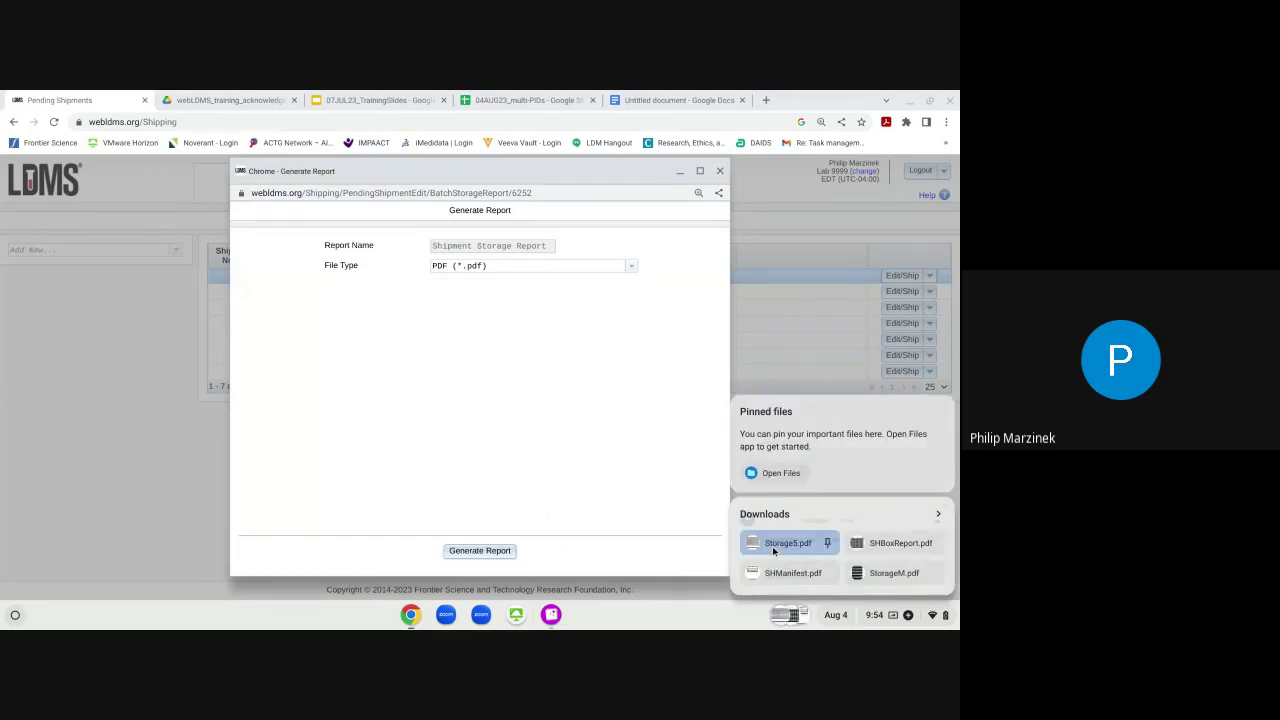
double_click(778, 545)
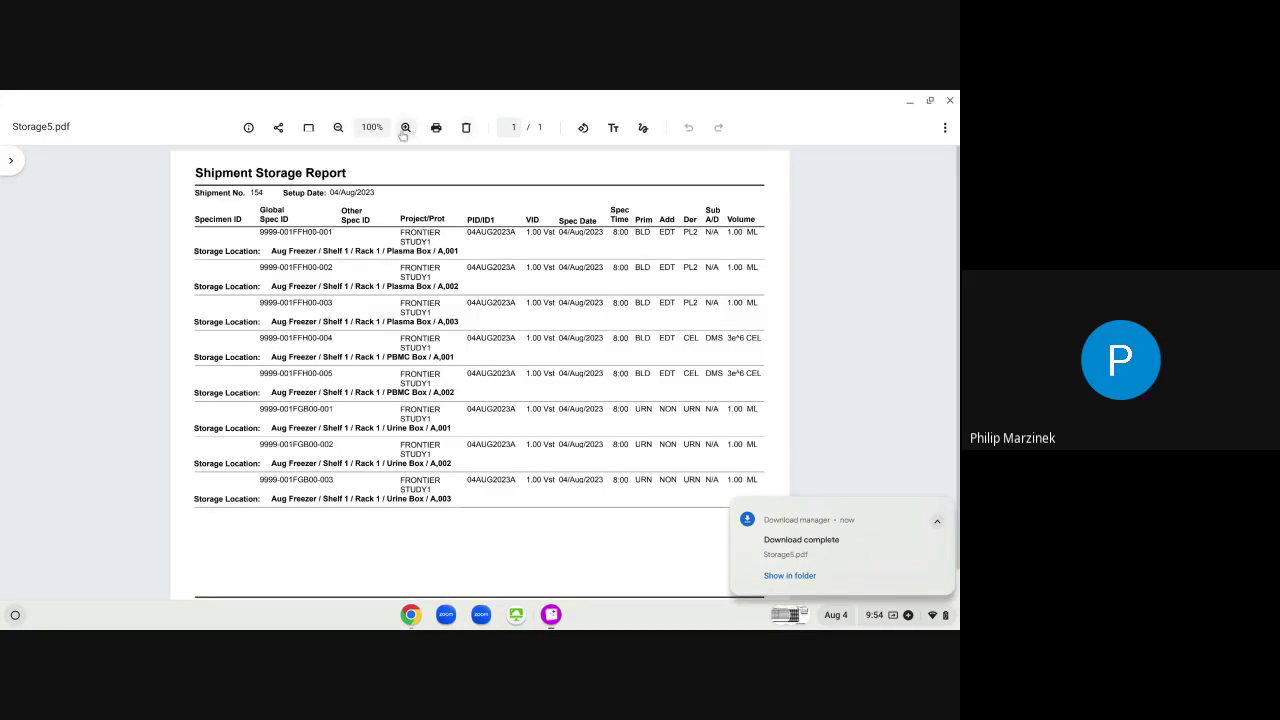
click(405, 127)
click(405, 127)
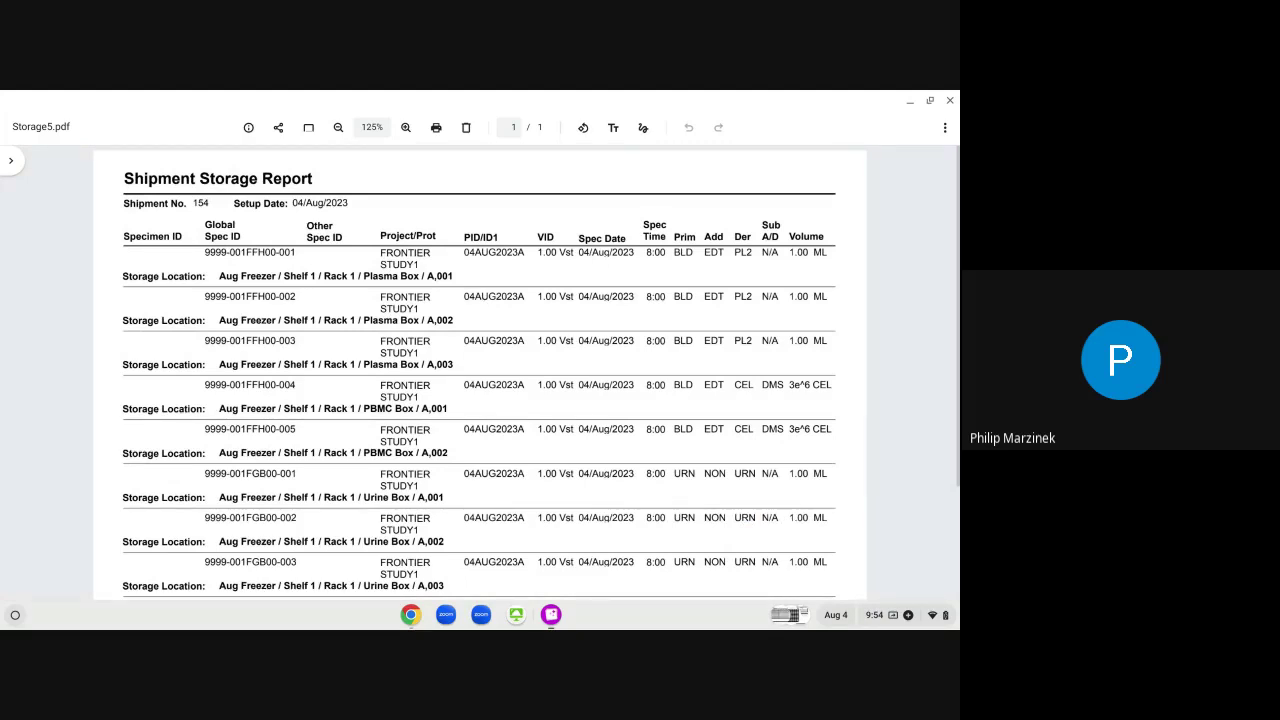
scroll(484, 306, down, 3)
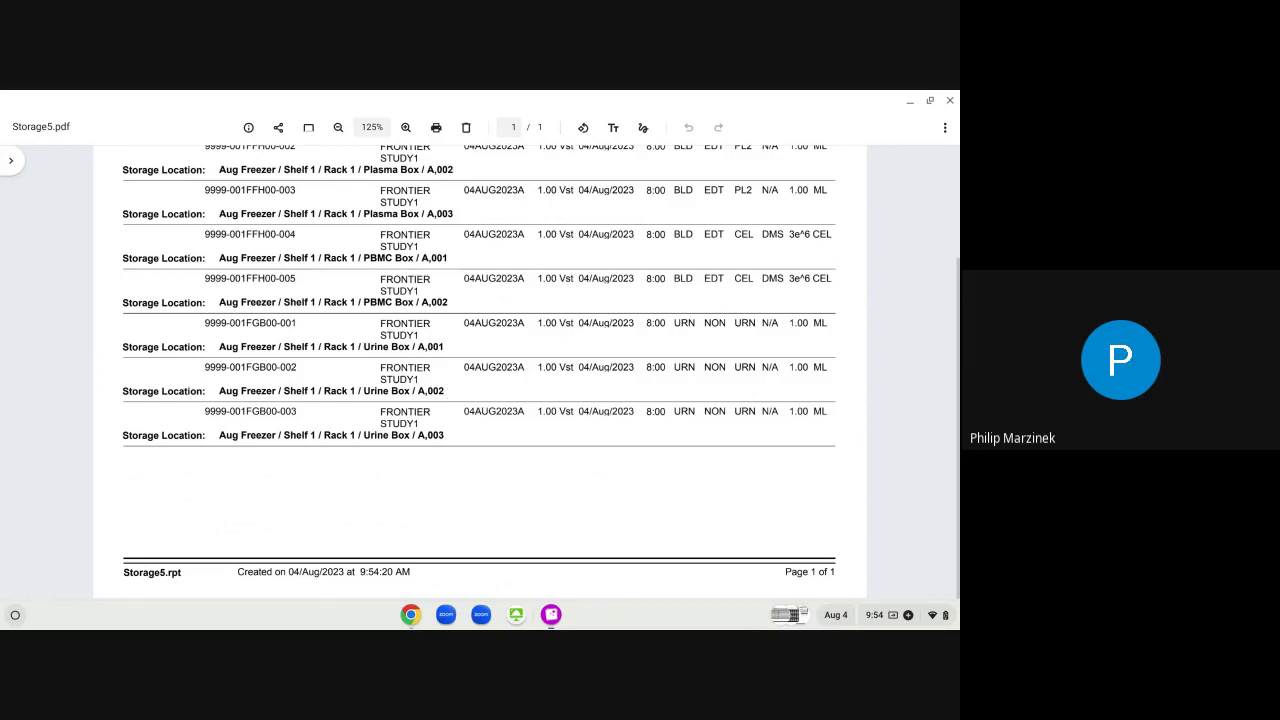
scroll(449, 394, up, 3)
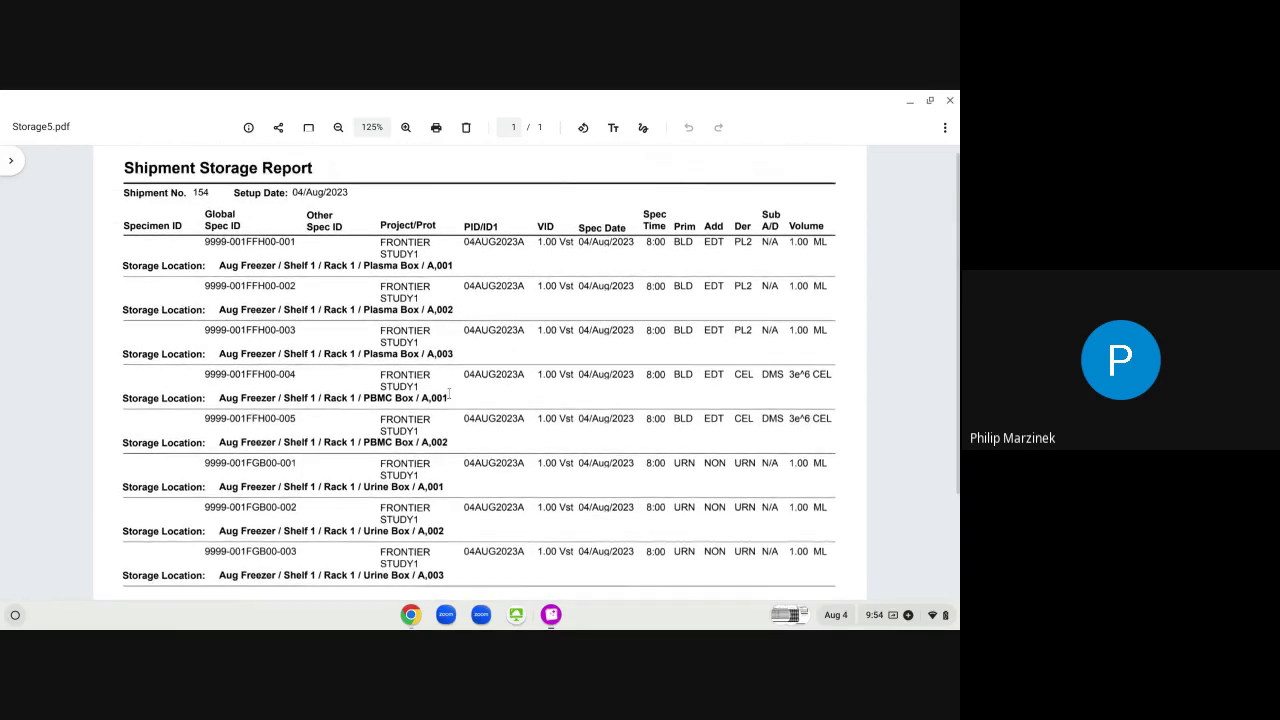
click(950, 100)
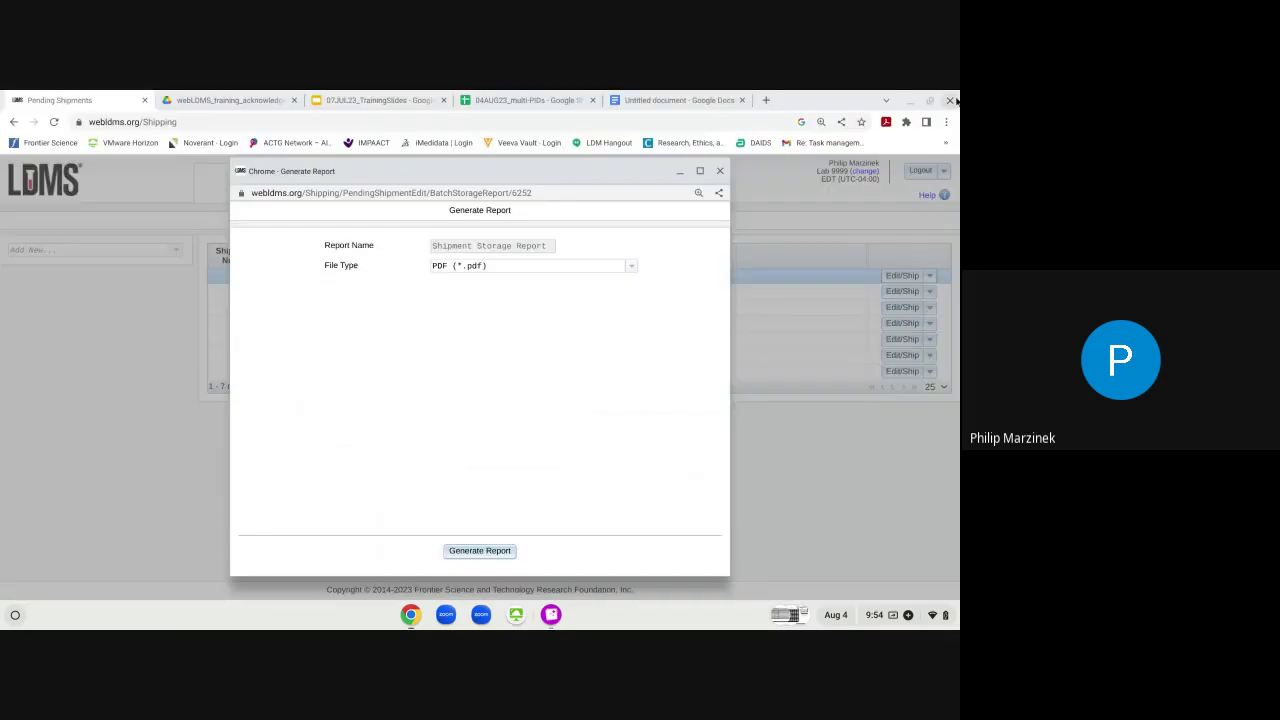
click(719, 171)
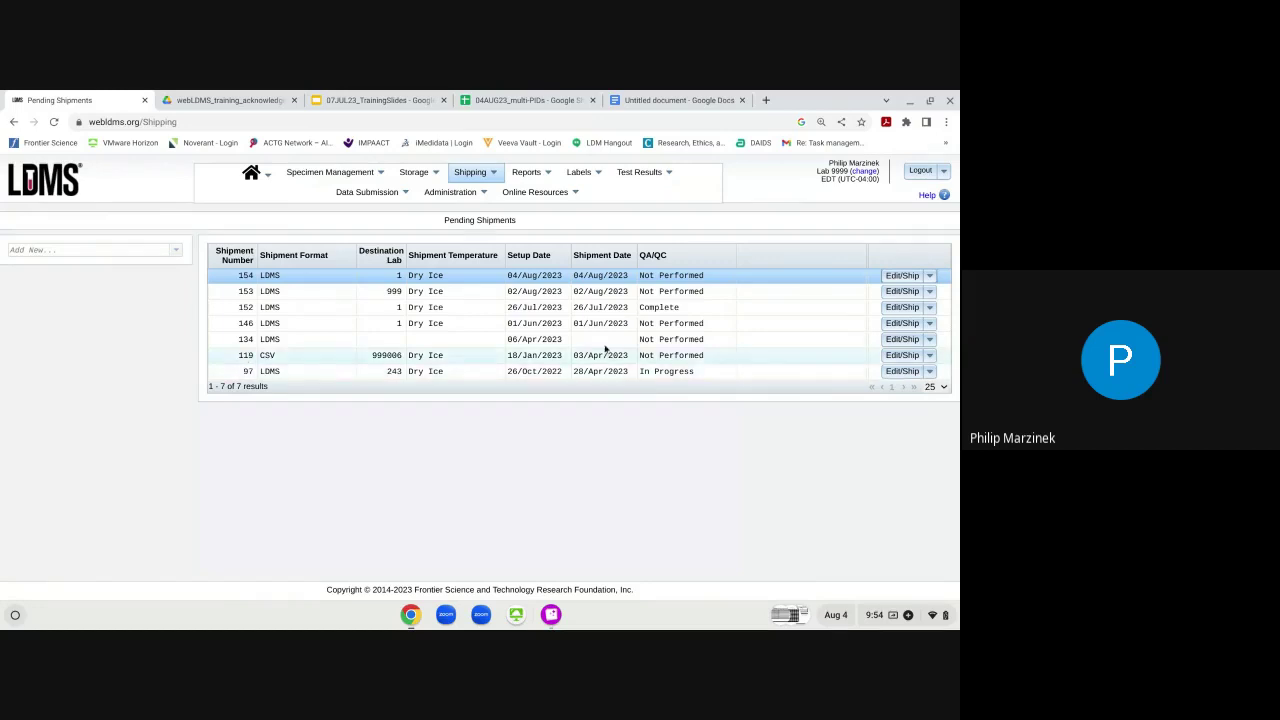
Generate shipment 154's 1D Barcodes Report and view Barcodes1D.pdf, then minimize it
click(925, 276)
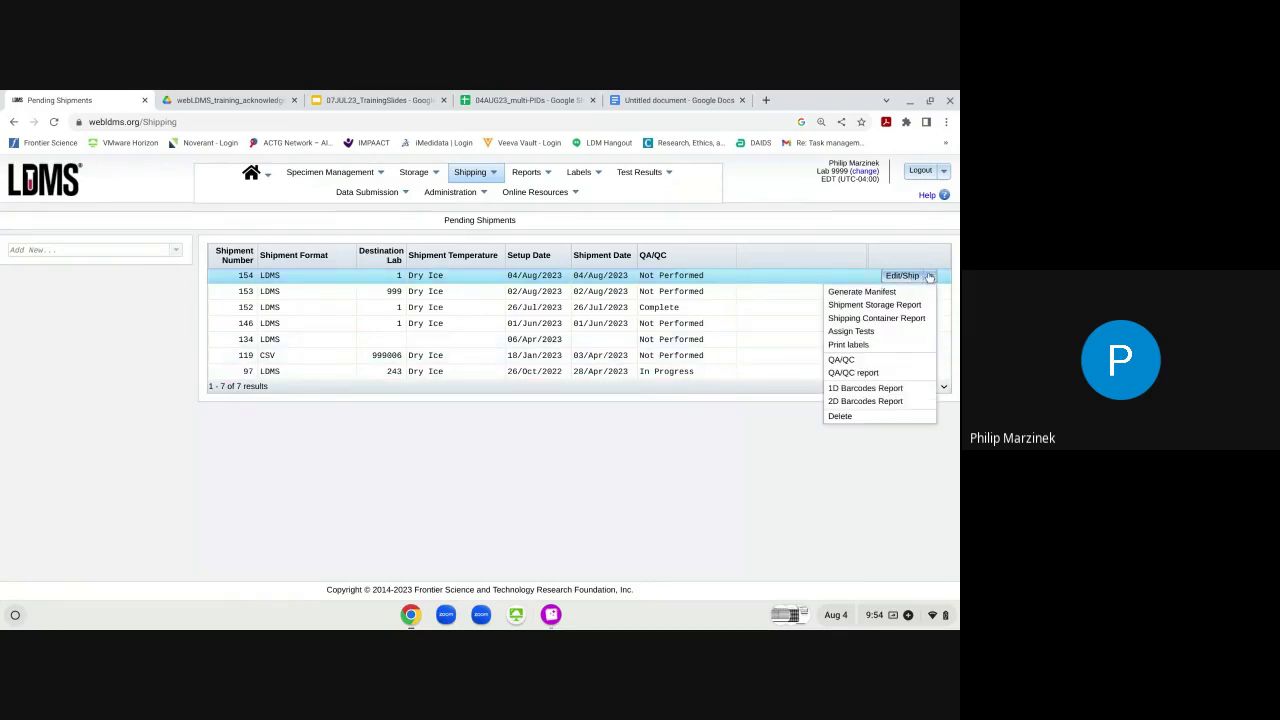
click(849, 390)
click(458, 556)
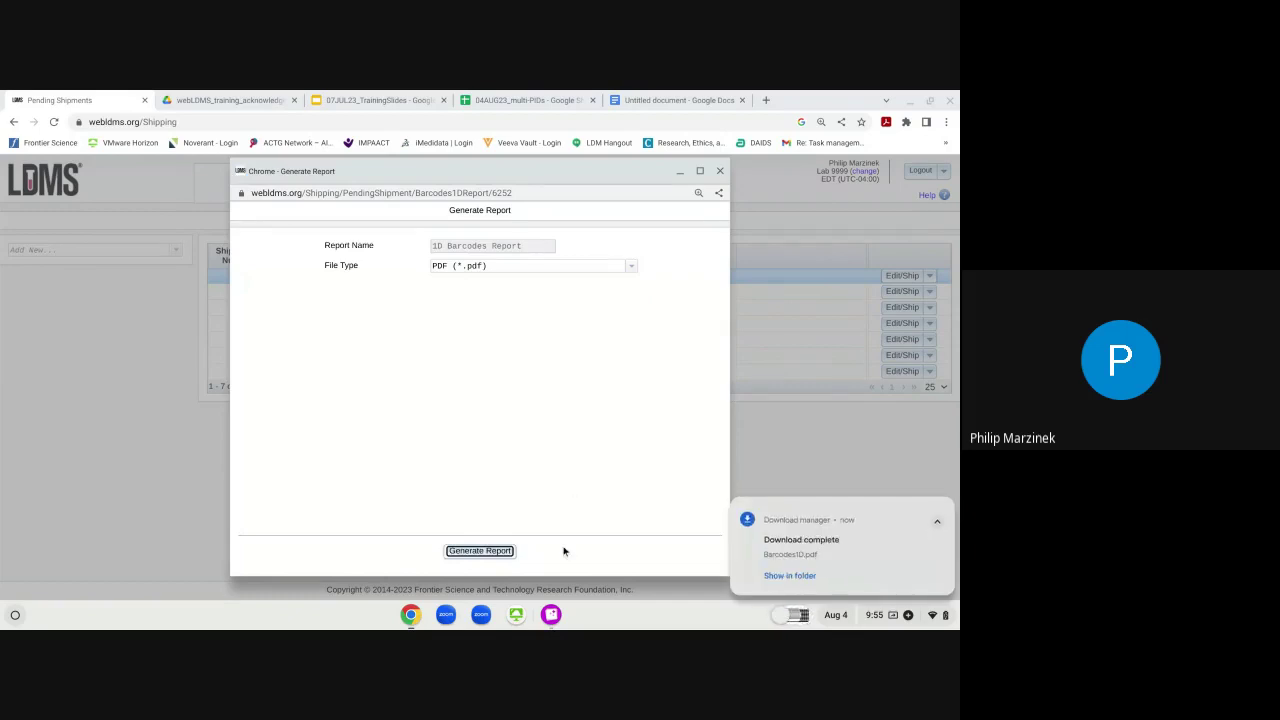
click(781, 615)
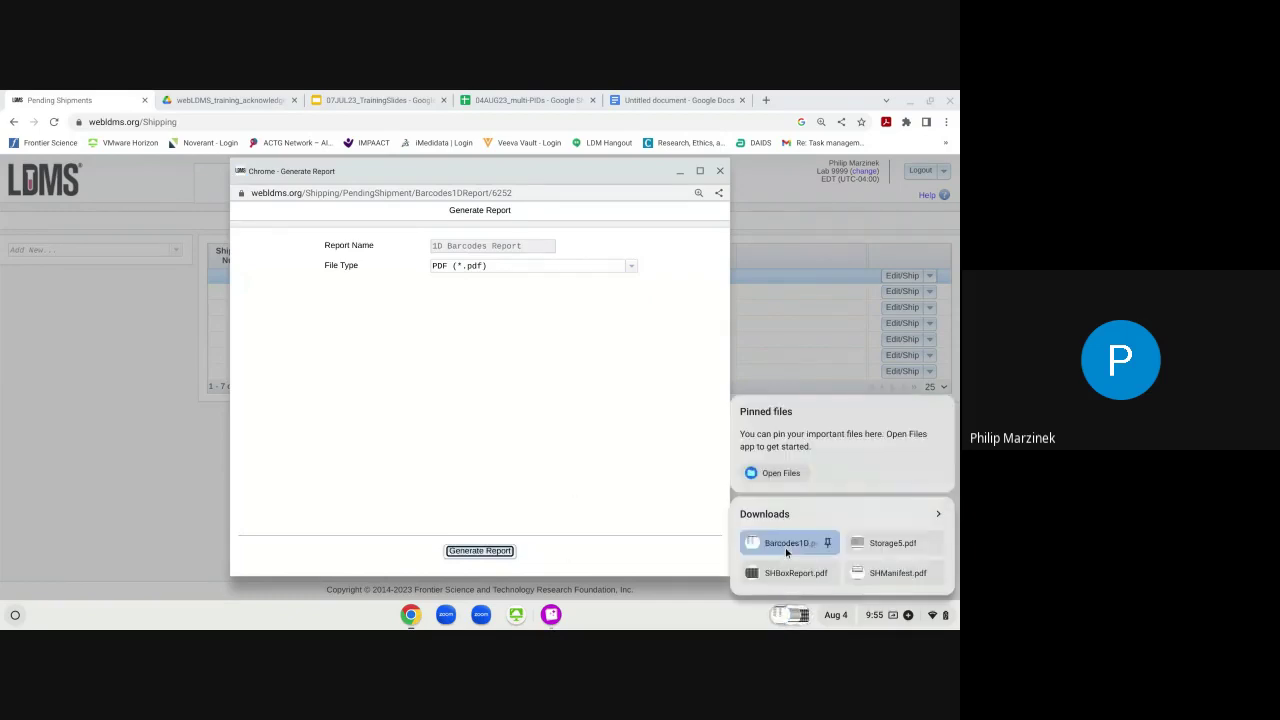
double_click(786, 543)
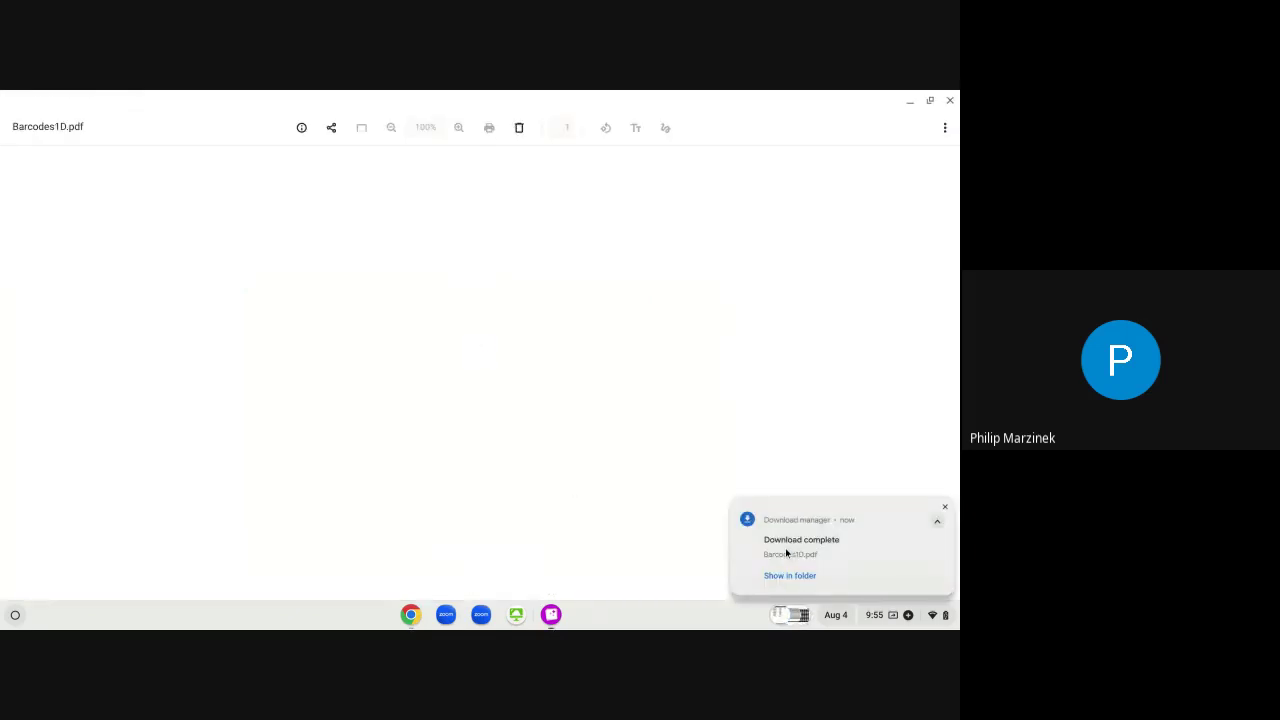
click(910, 100)
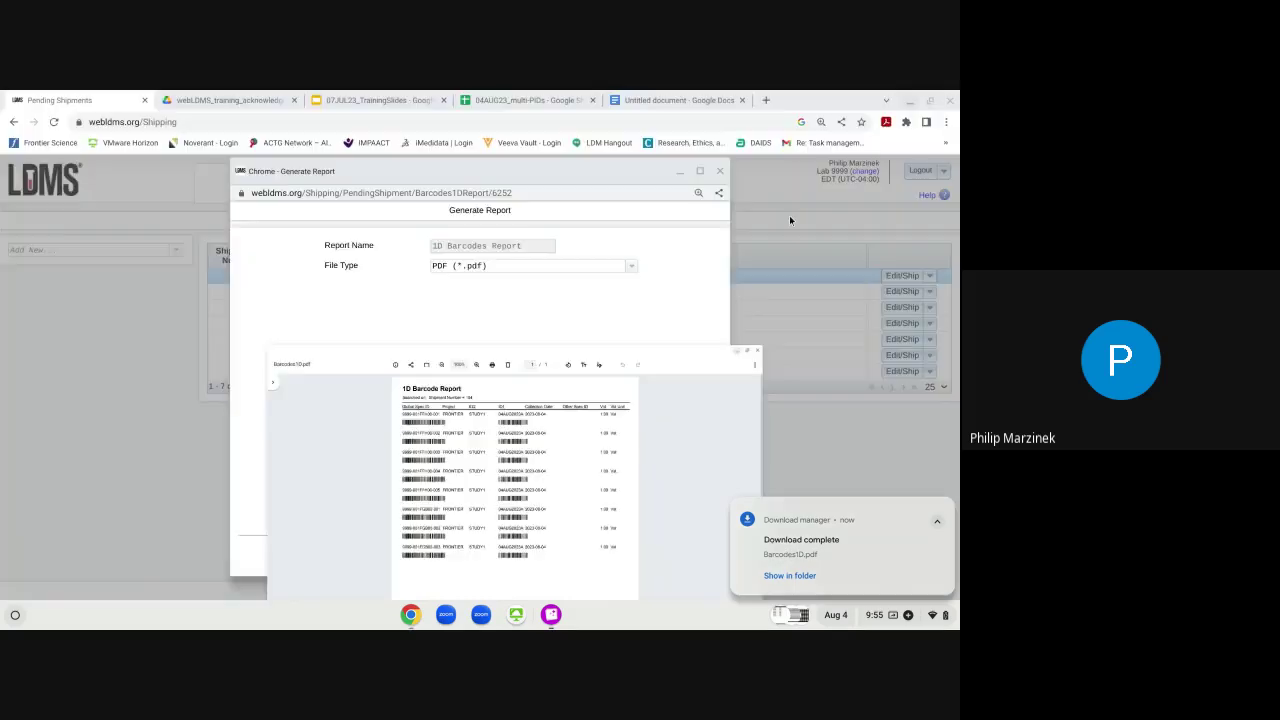
Generate the 2D Barcodes Report for shipment 154 as a PDF
click(719, 171)
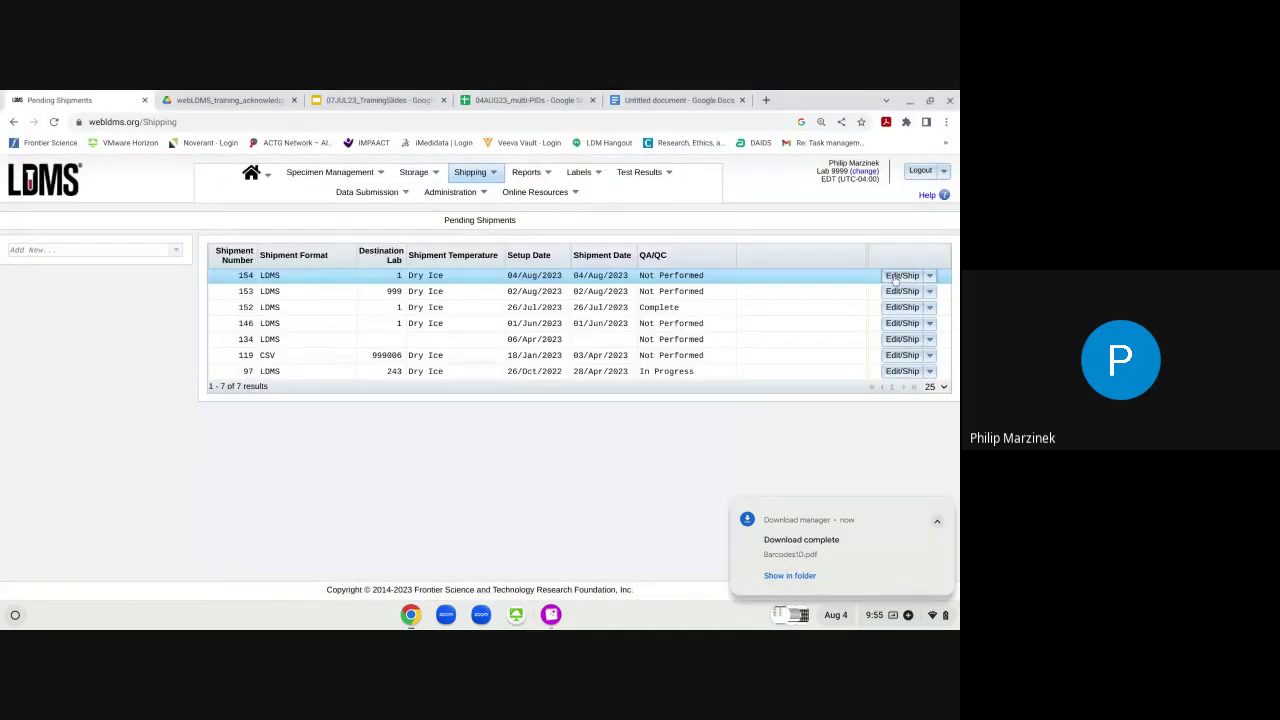
click(895, 280)
click(864, 401)
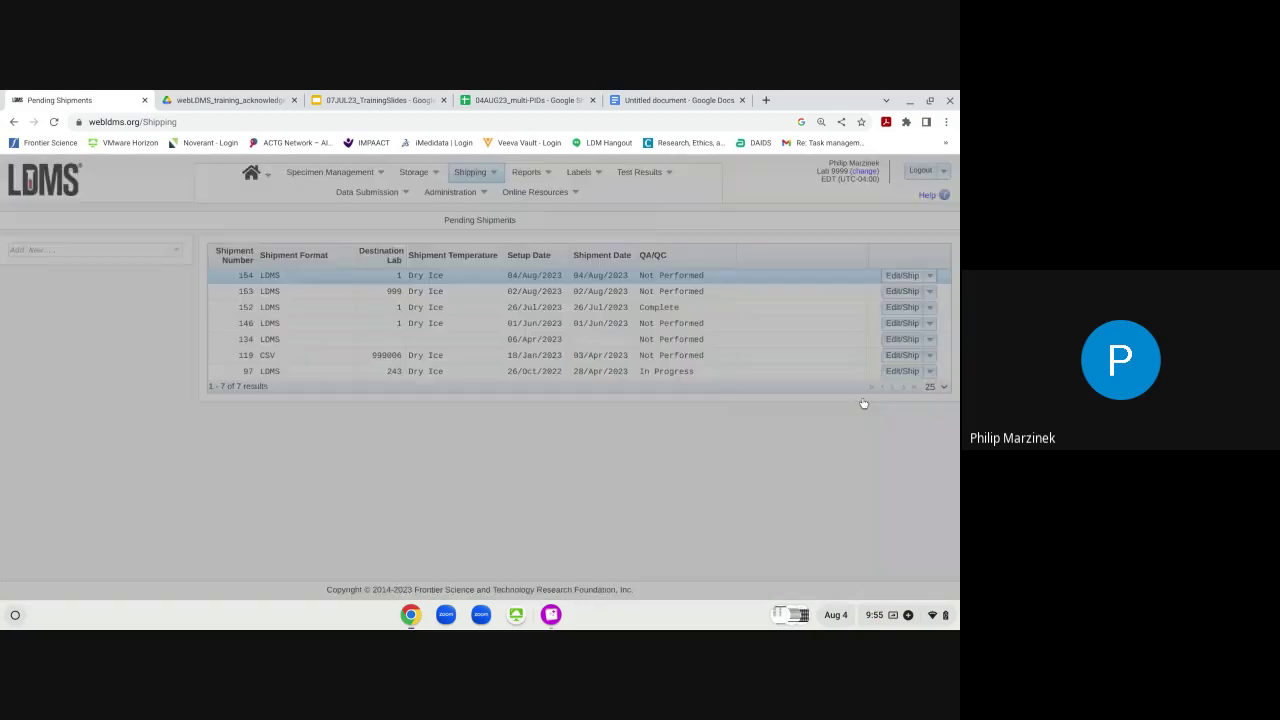
click(490, 551)
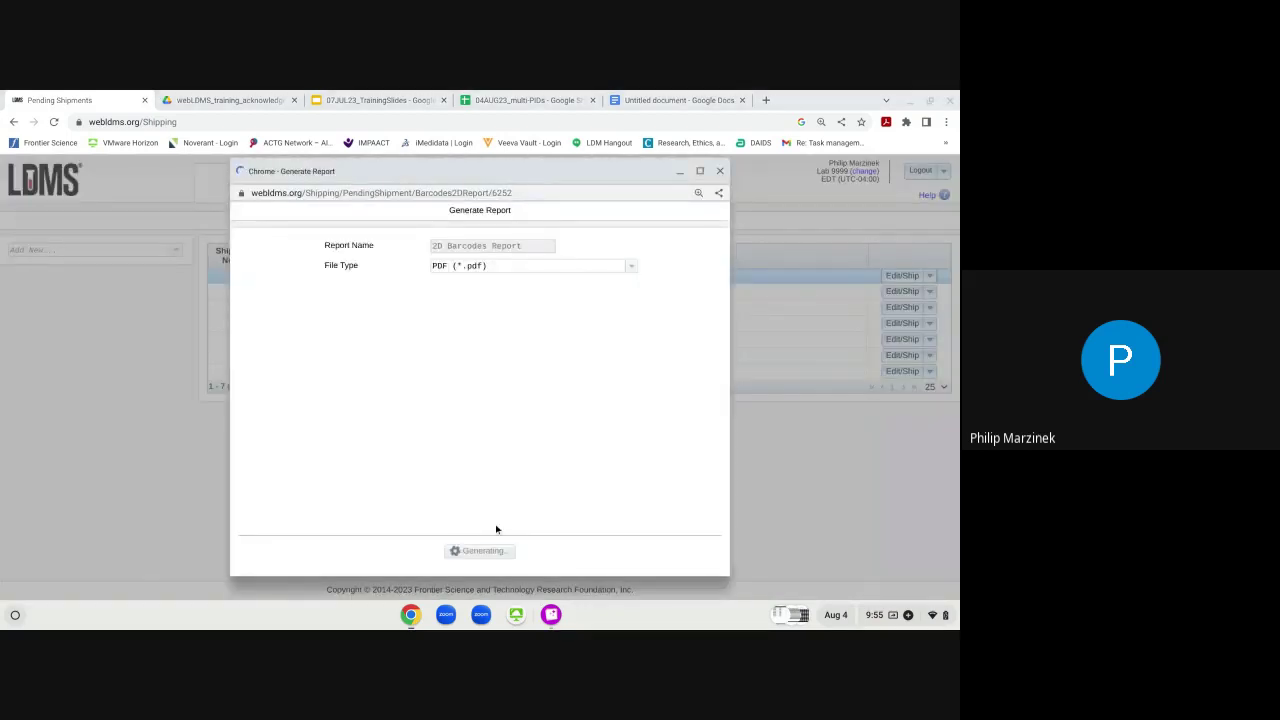
Open Barcodes2D.pdf from downloads, then switch to viewing Barcodes1D.pdf
click(786, 615)
click(786, 615)
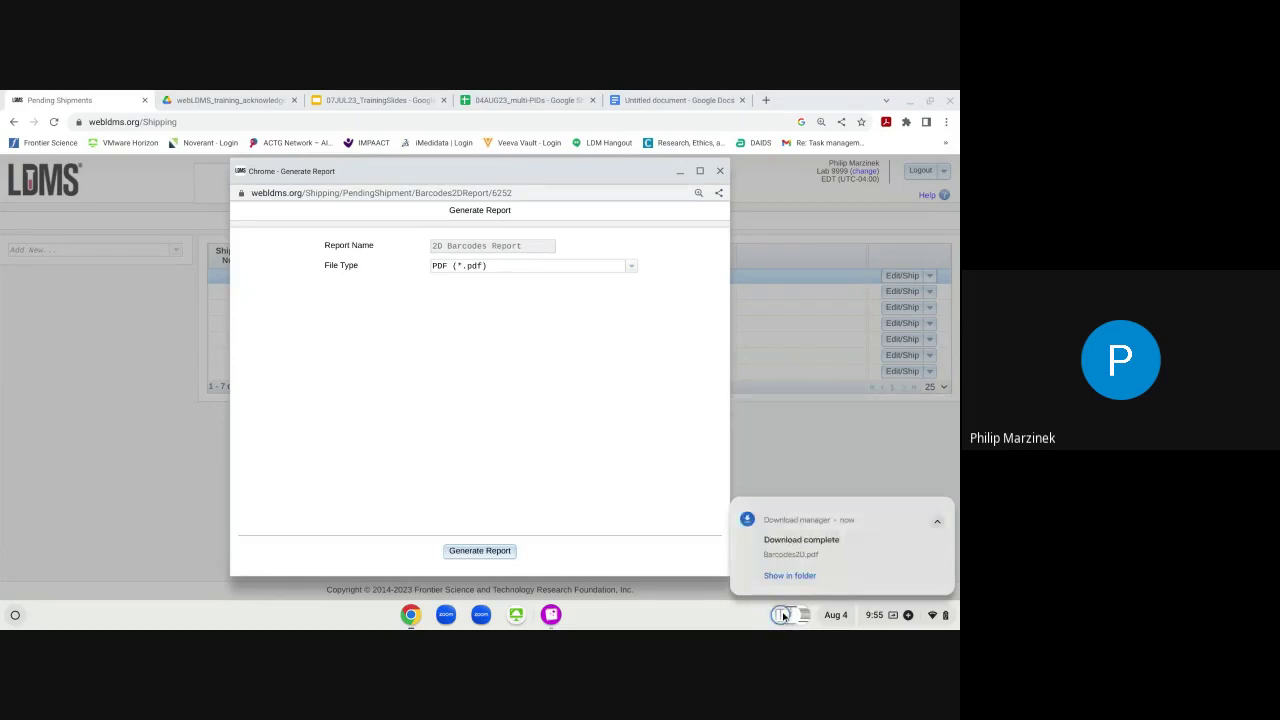
click(786, 615)
click(790, 542)
double_click(790, 542)
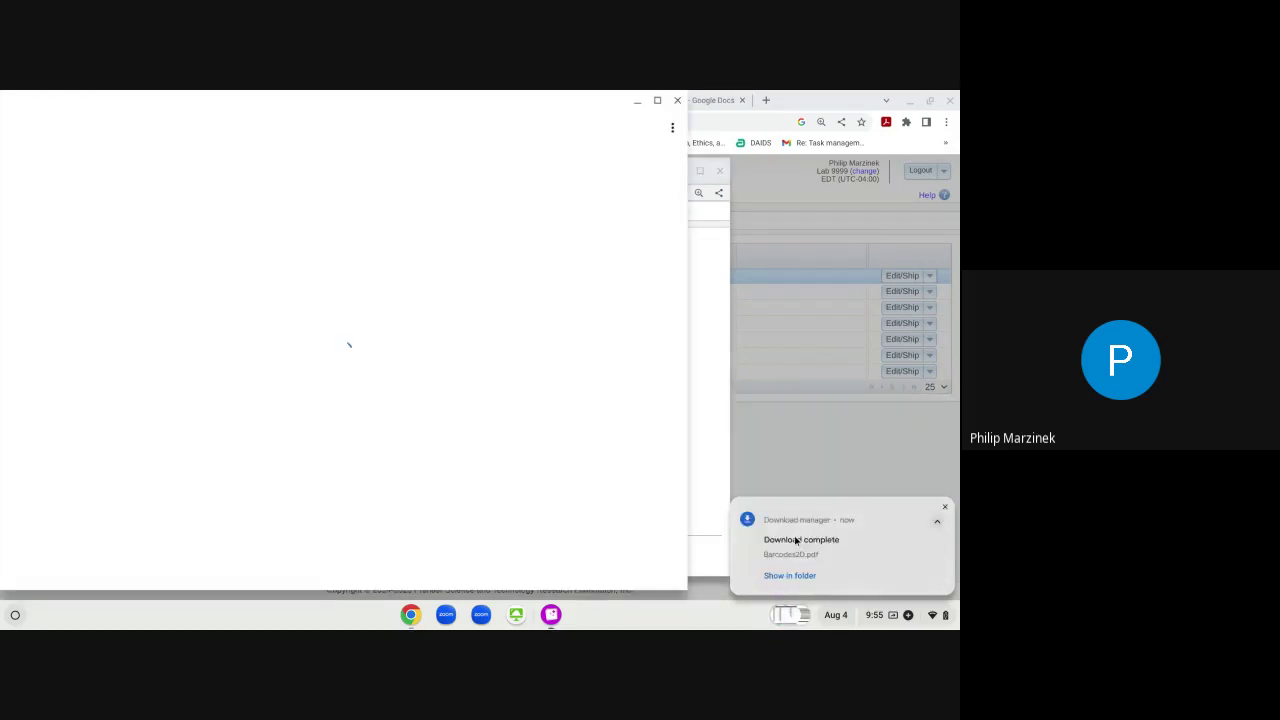
right_click(551, 618)
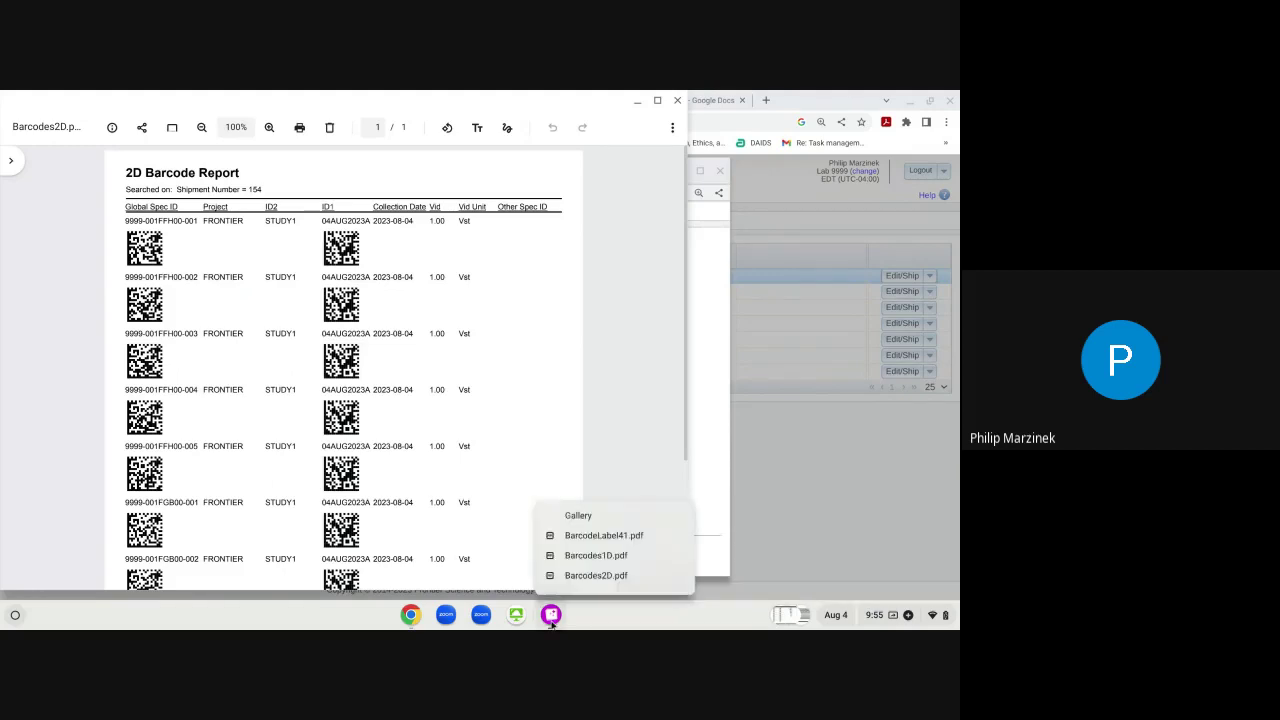
click(606, 554)
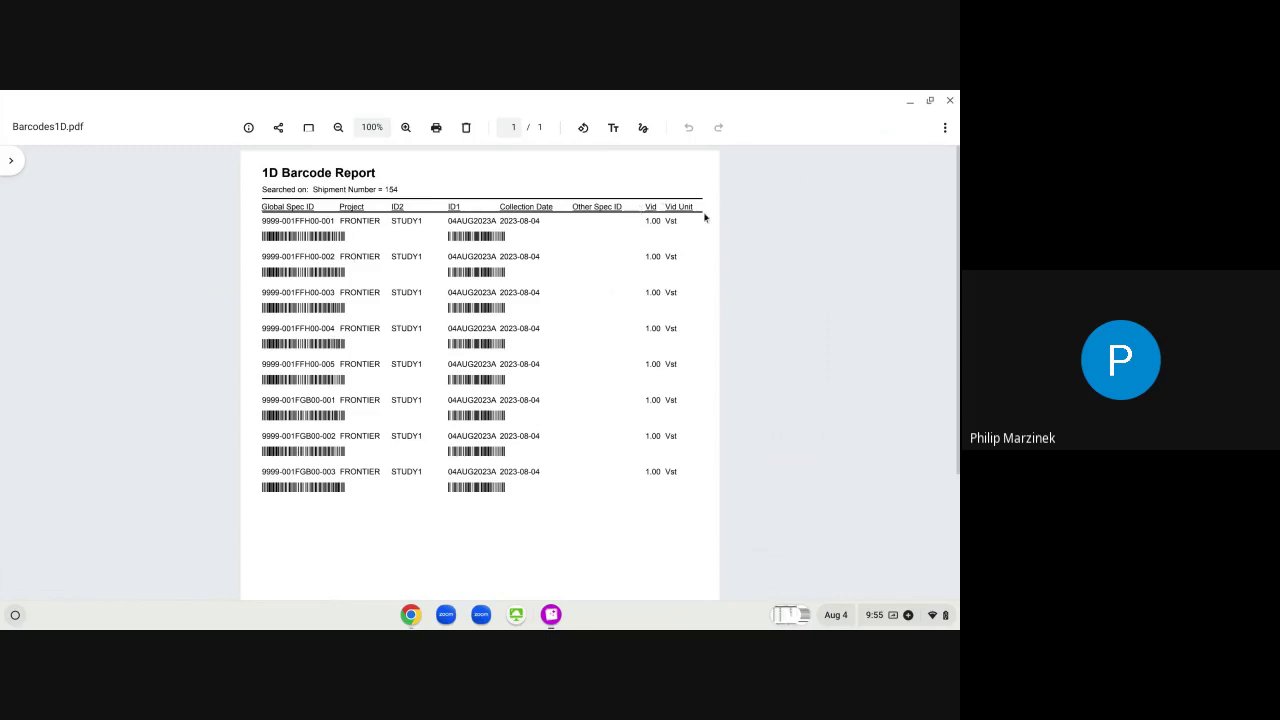
Close both barcode PDFs and the Generate Report form
click(948, 102)
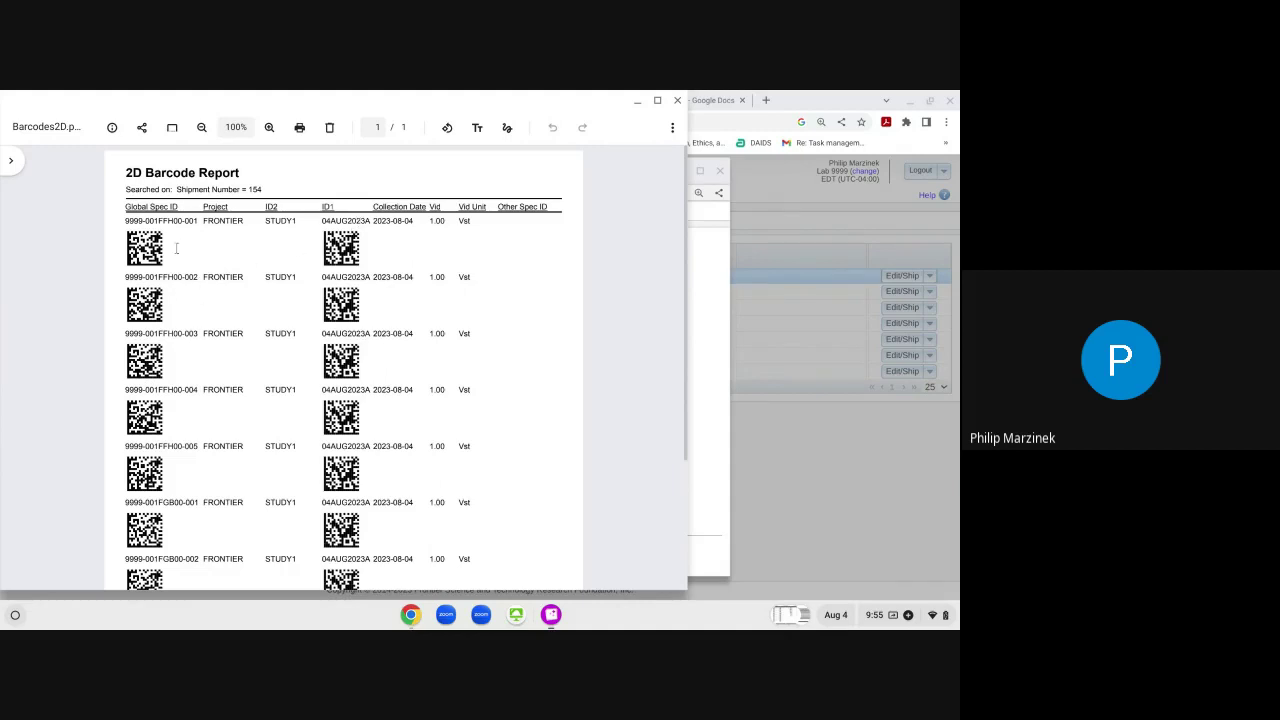
click(678, 102)
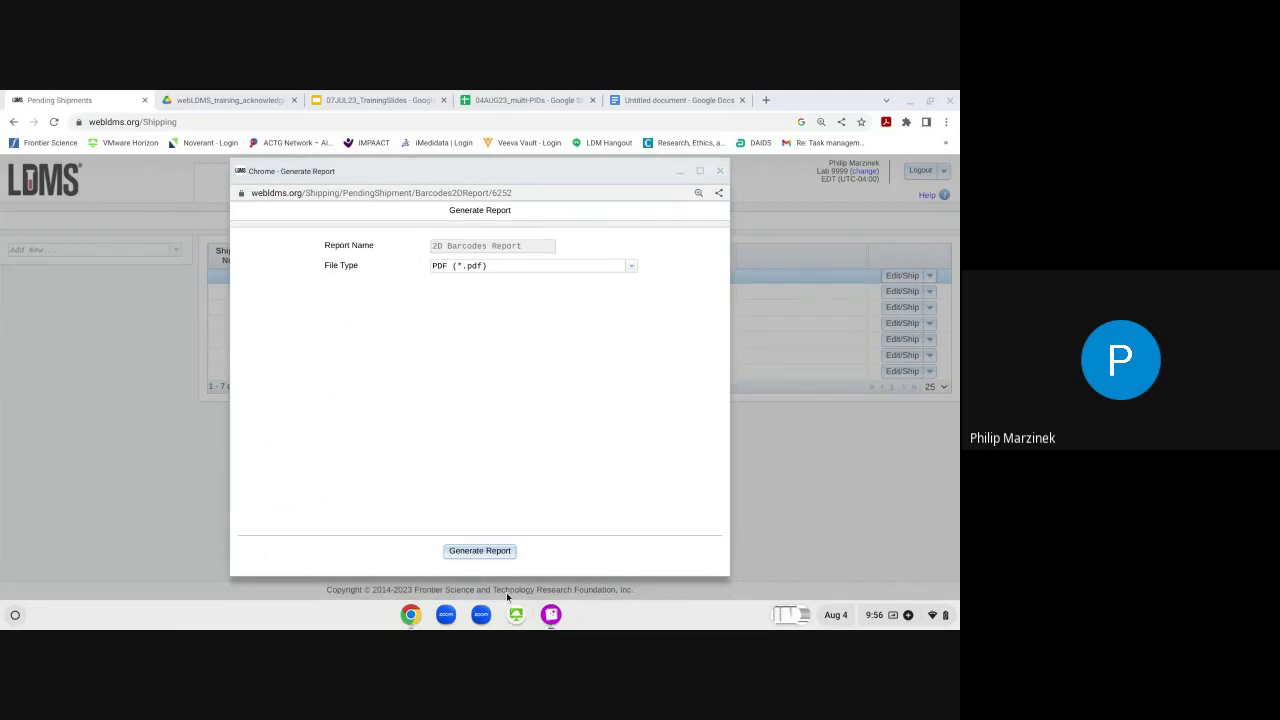
click(719, 171)
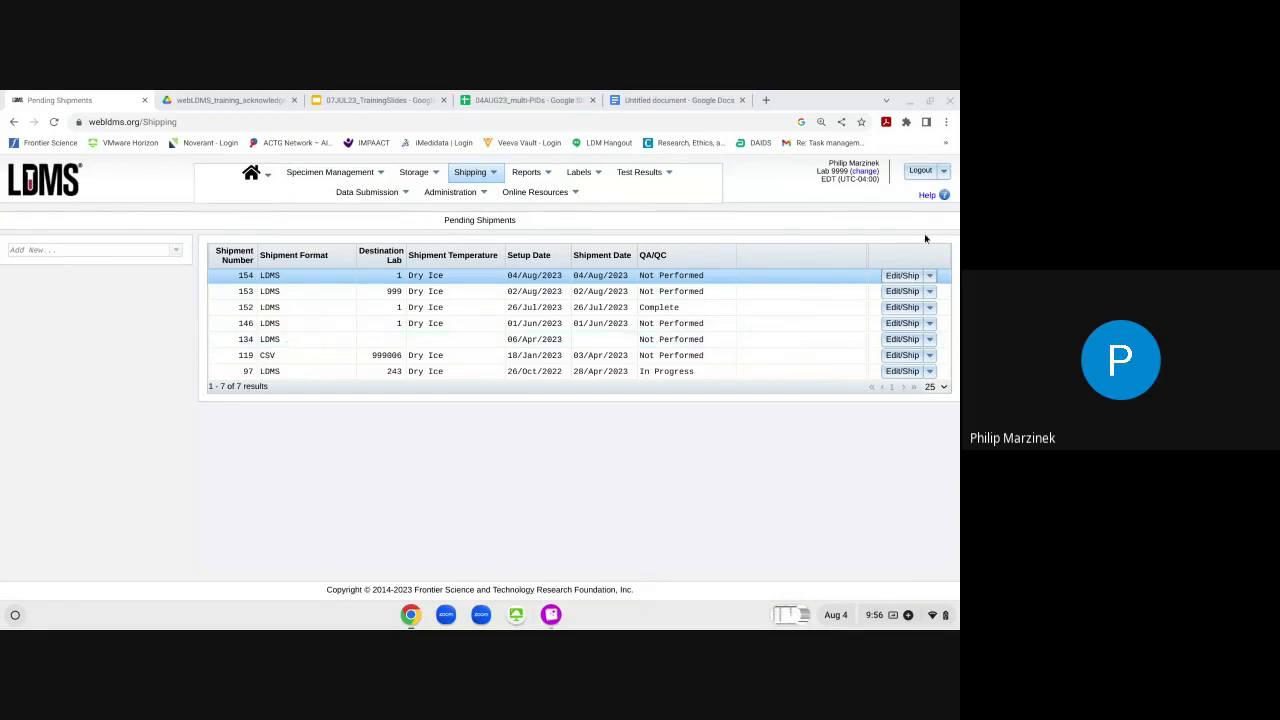
Open QA/QC entry for shipment 154 and maximize the window to Box #1-1
click(930, 276)
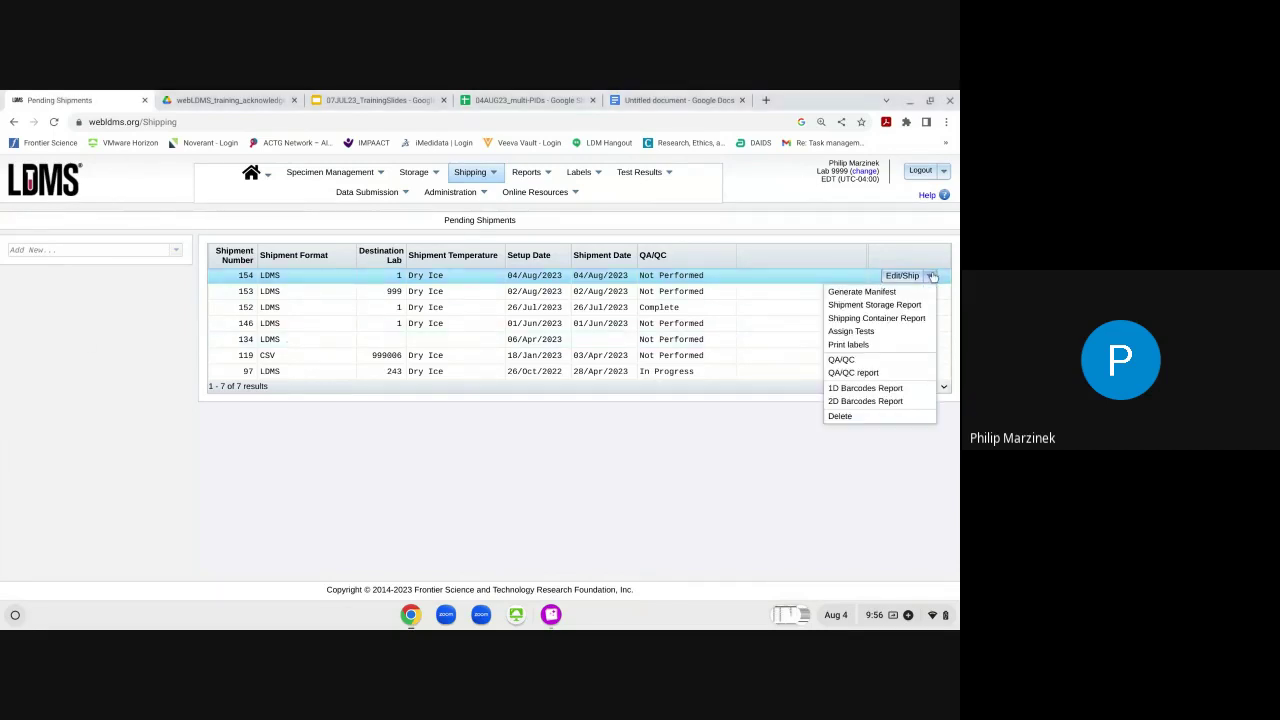
click(853, 360)
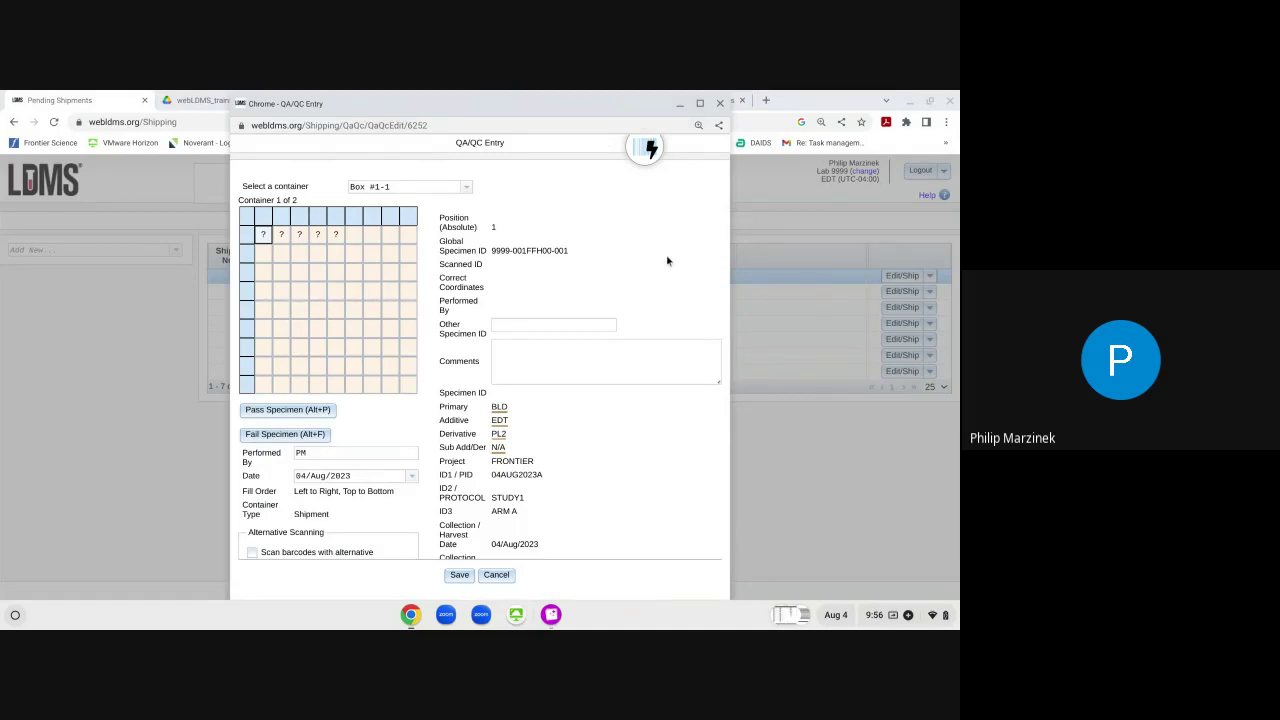
click(699, 103)
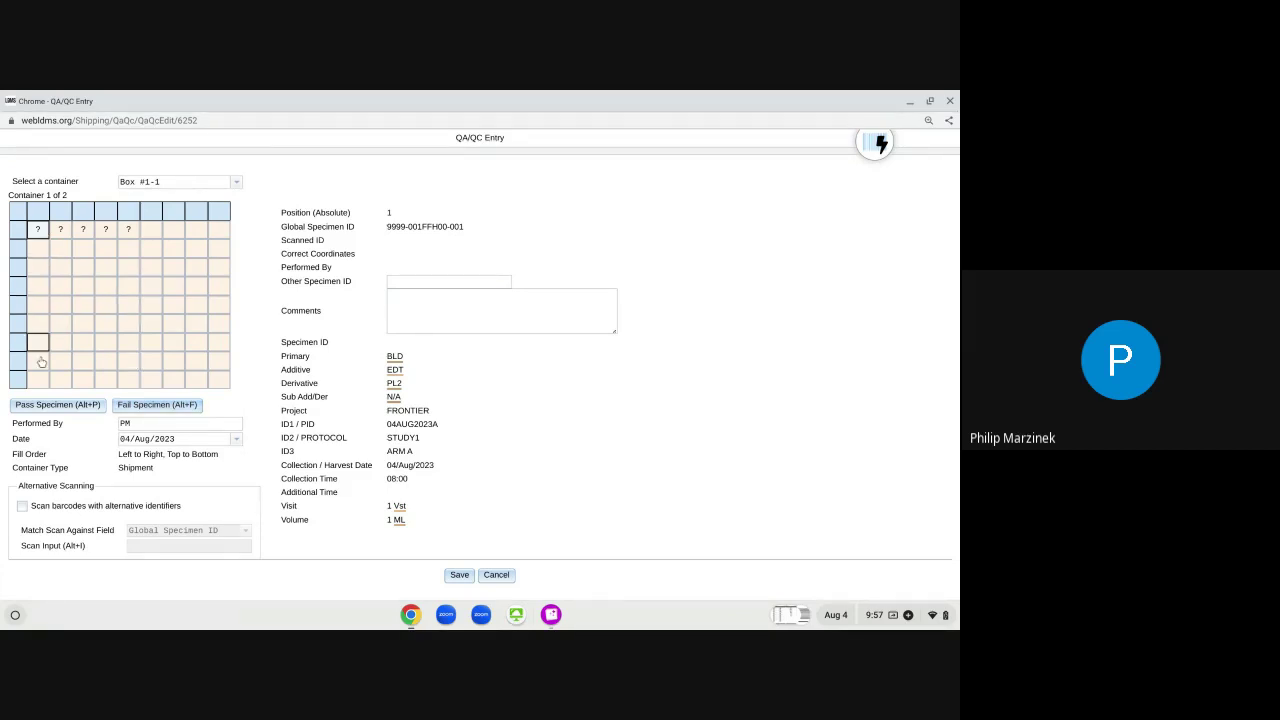
Pass position 1 and fail position 2 in Box #1-1, then select position 3
click(48, 406)
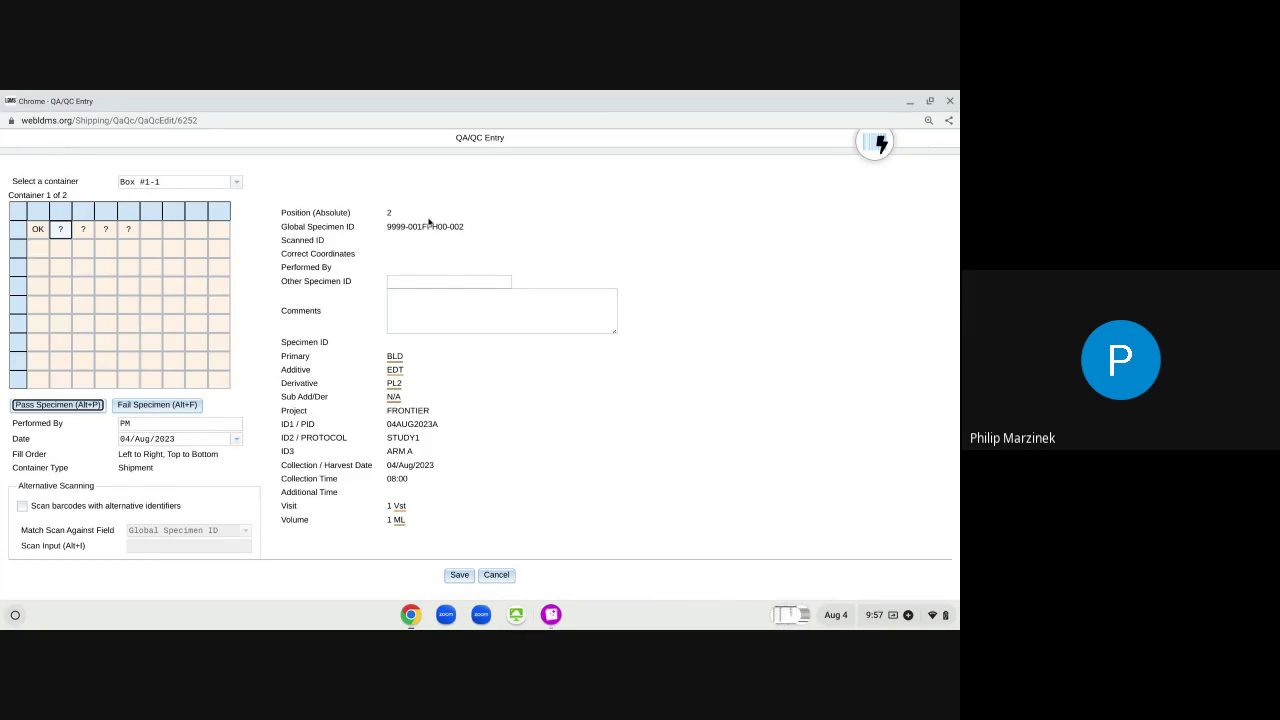
click(68, 405)
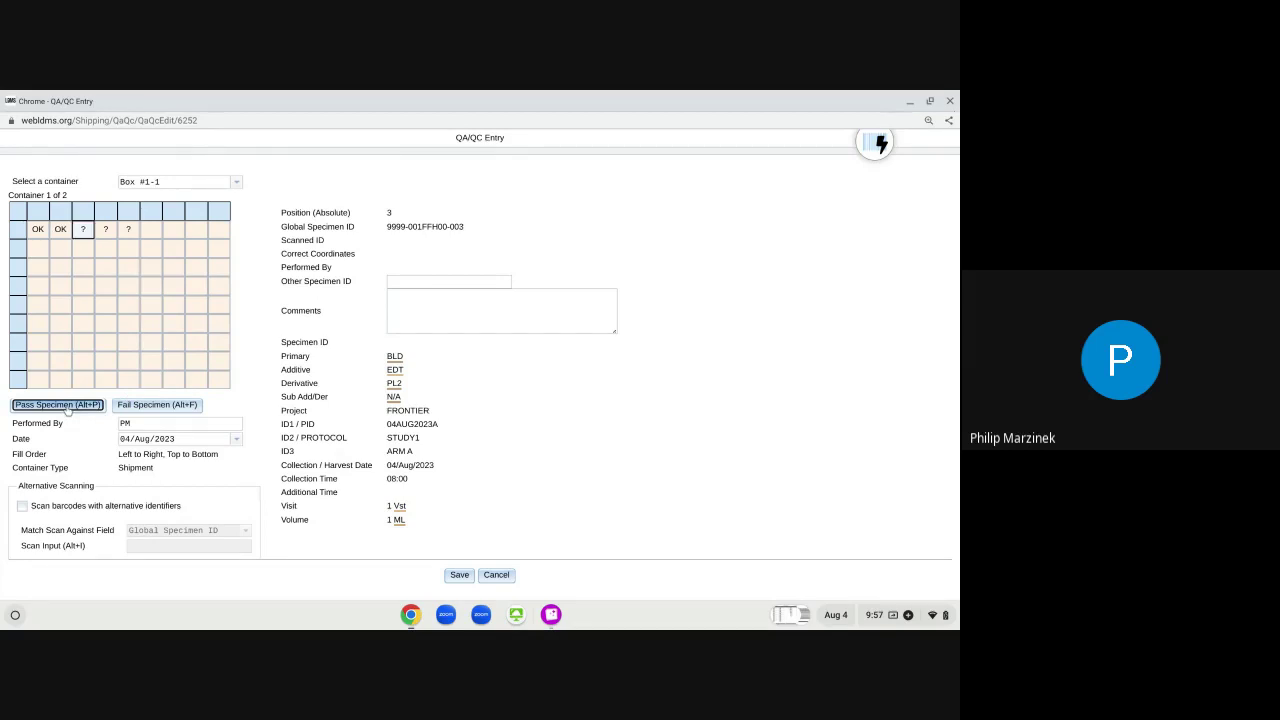
click(37, 229)
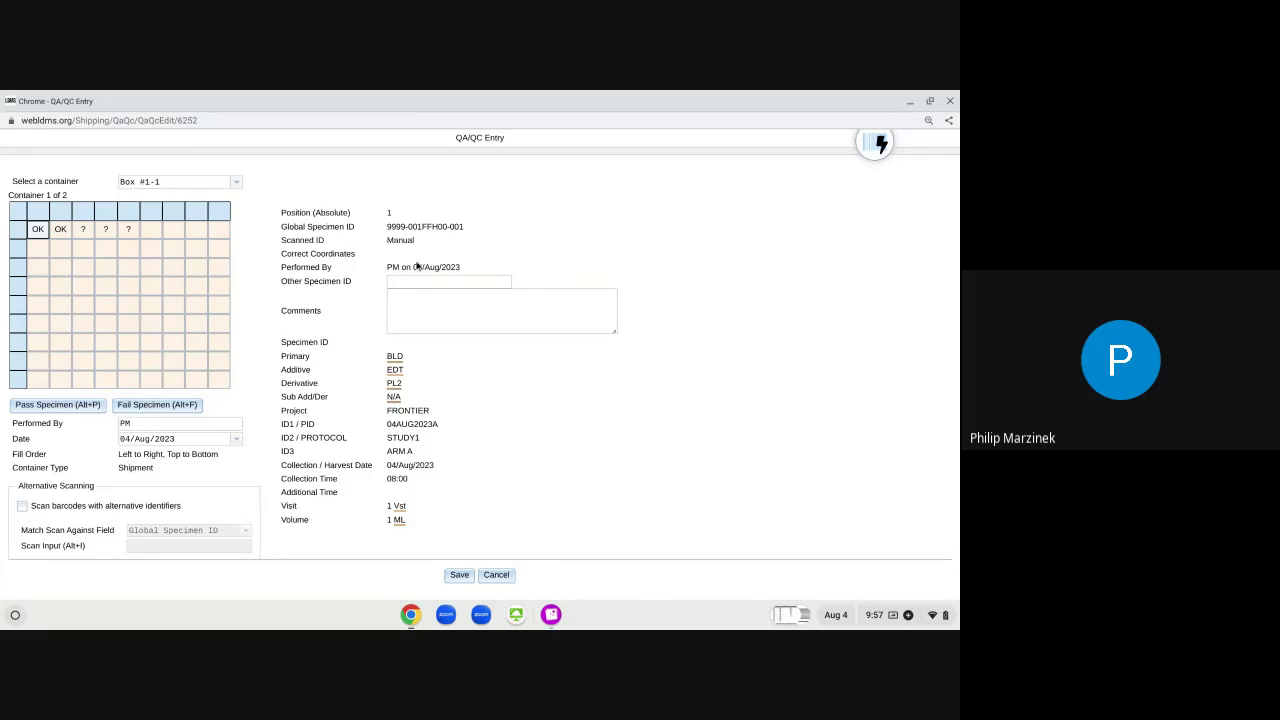
click(60, 229)
click(149, 404)
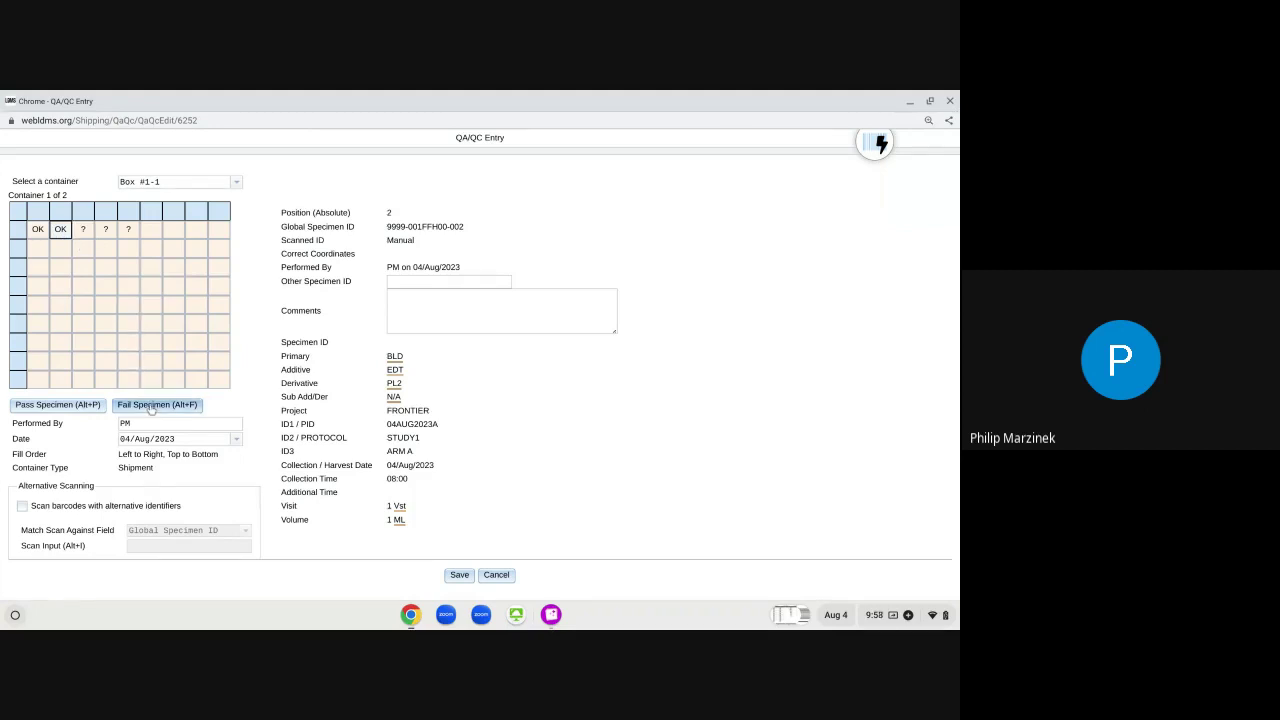
click(60, 229)
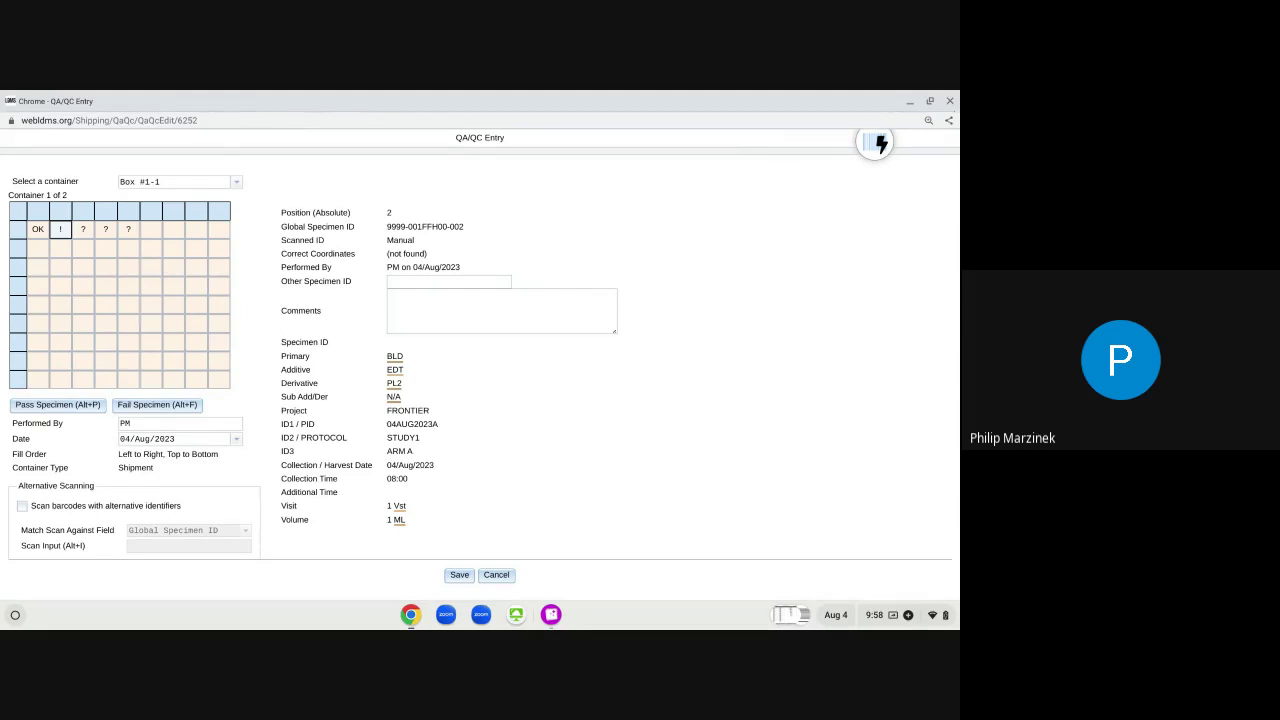
click(85, 233)
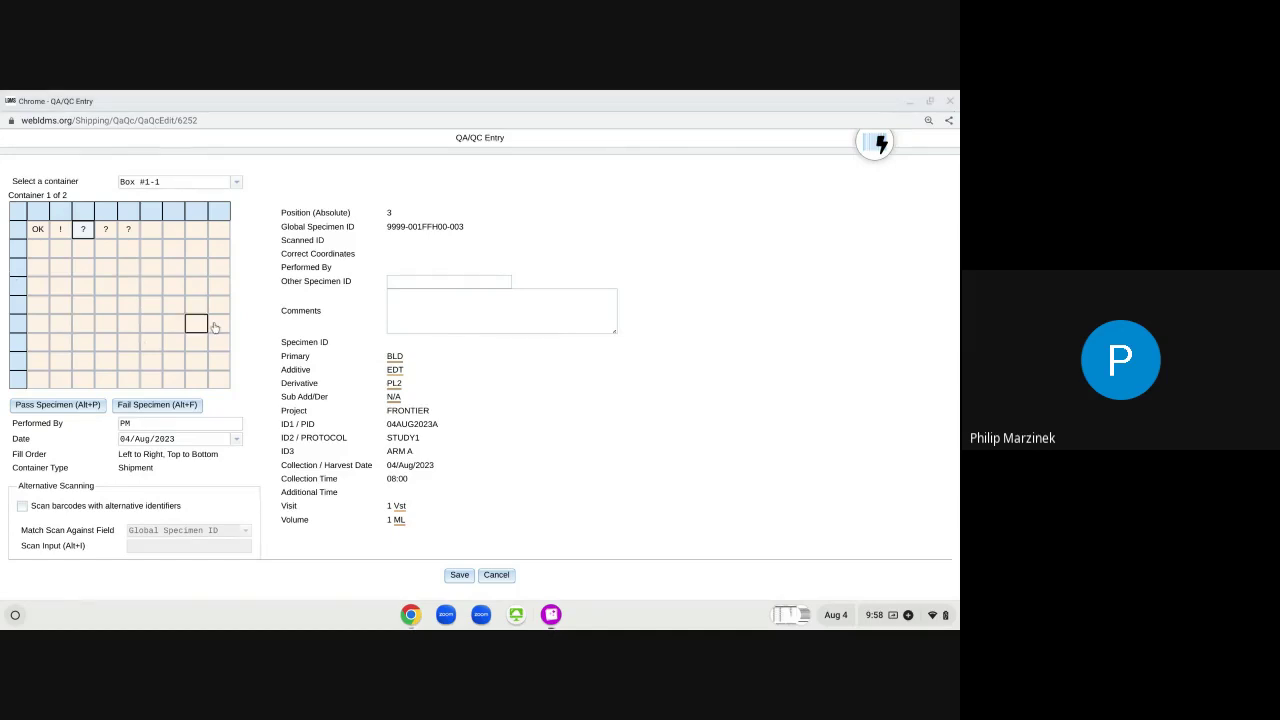
click(86, 233)
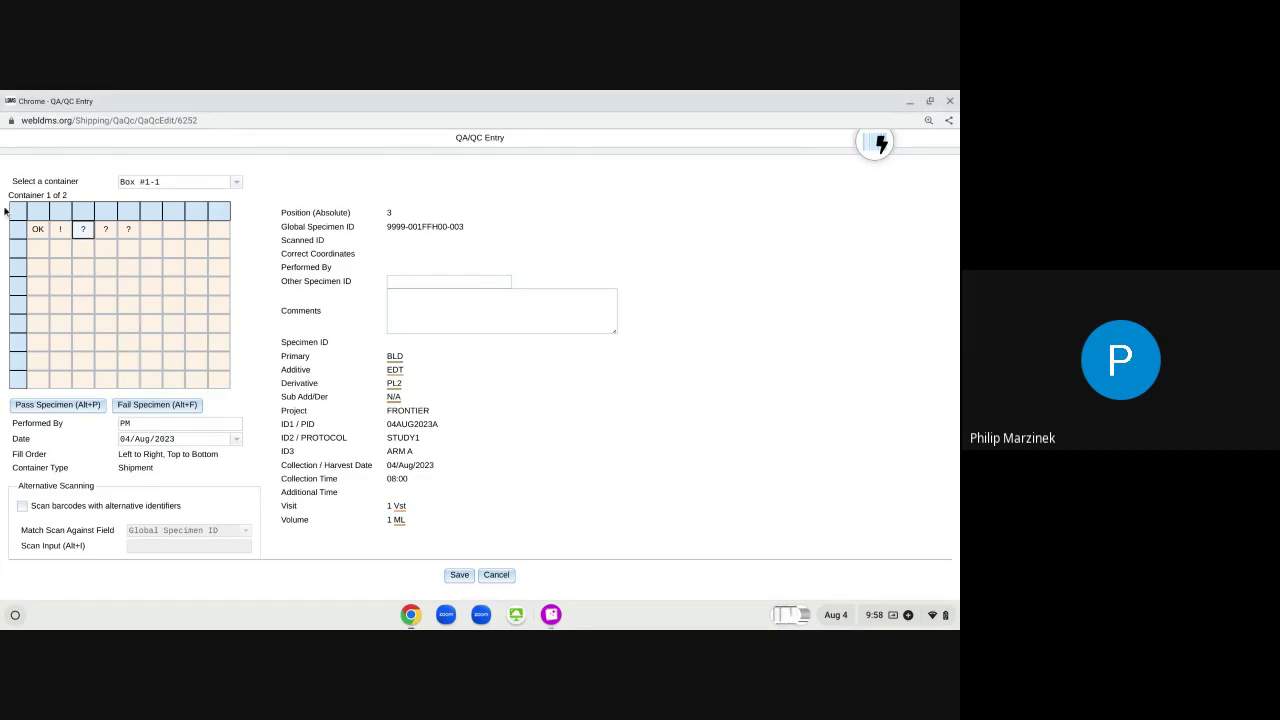
Flag positions 3 and 4 of Box #1-1 as failed and review position 3's scan
key(alt+p)
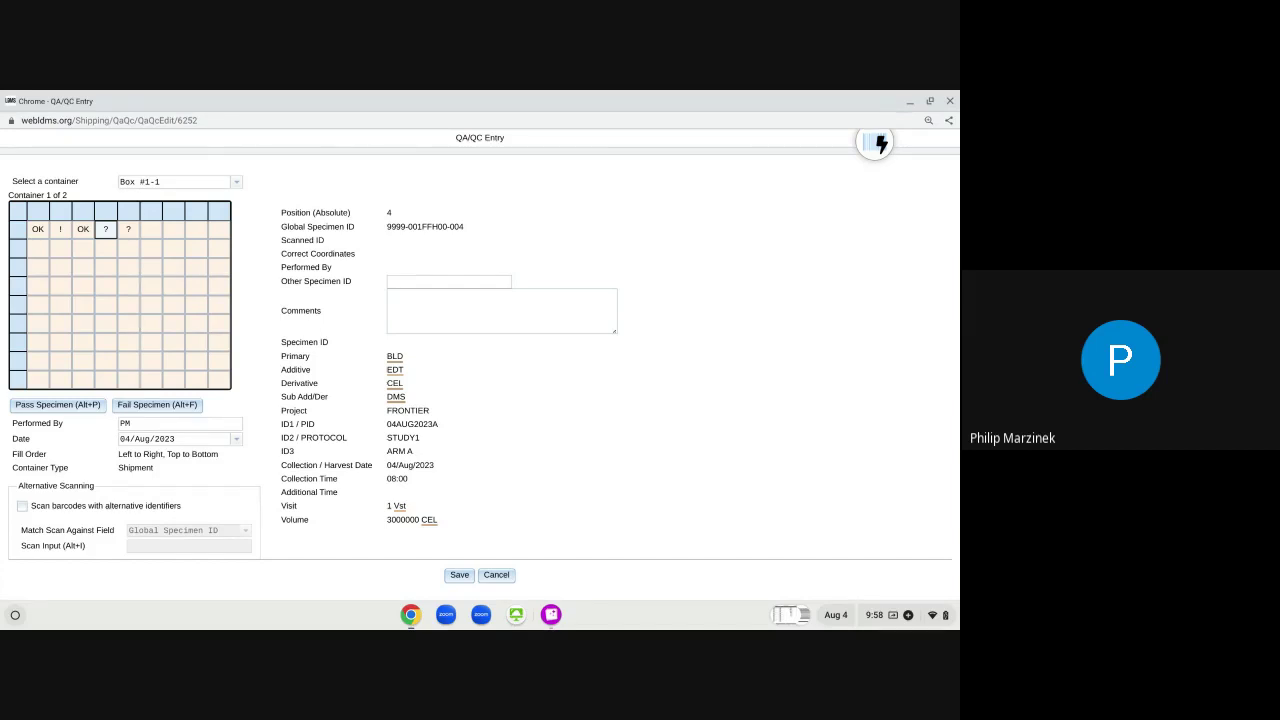
click(84, 231)
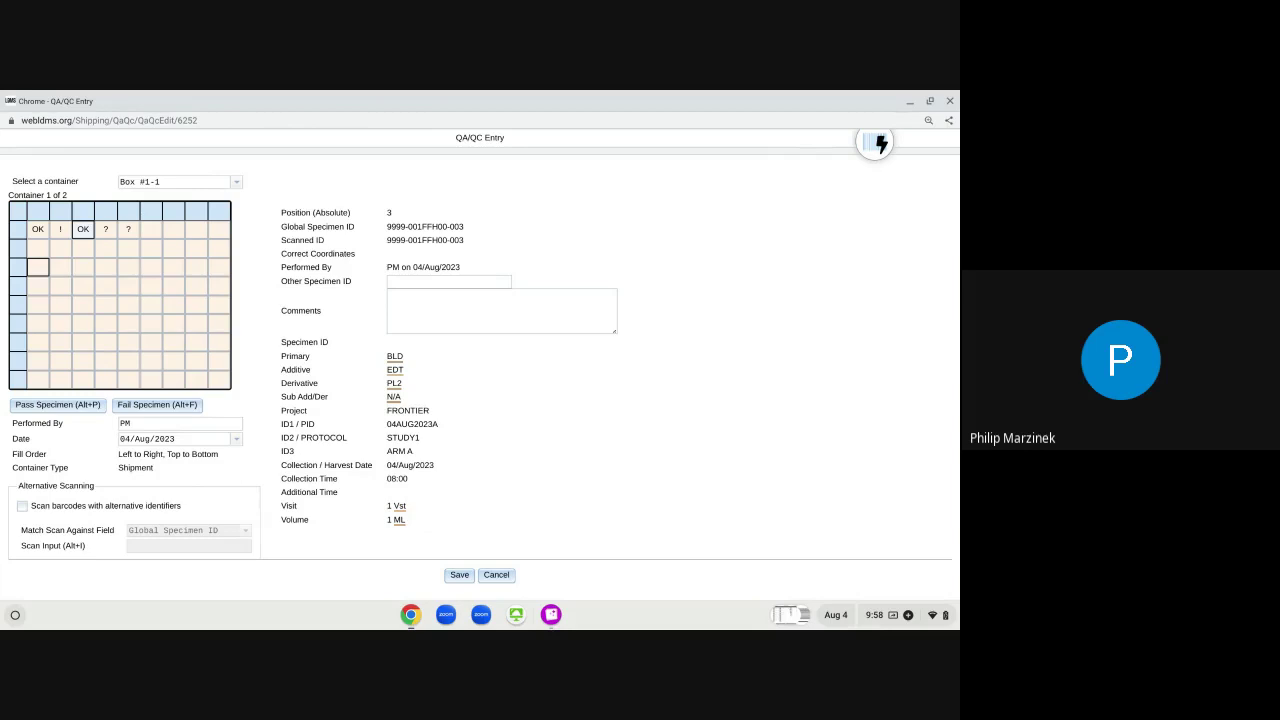
key(alt+f)
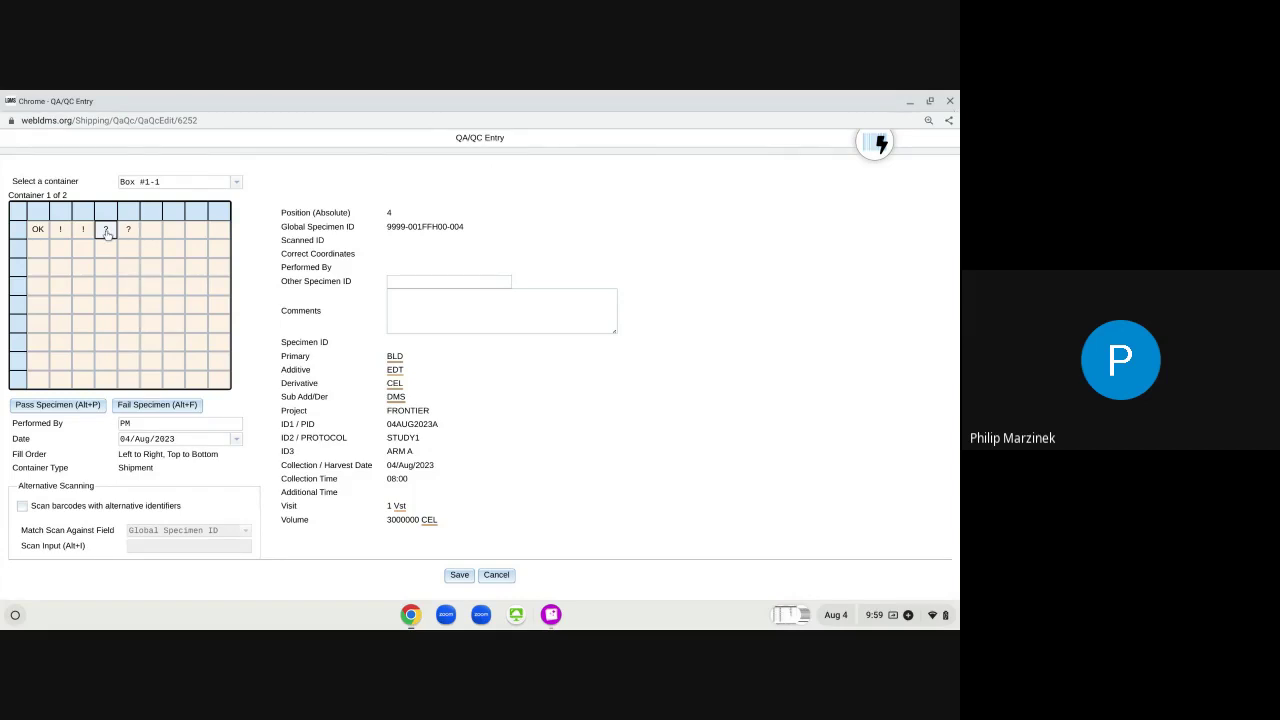
key(alt+f)
key(alt+f)
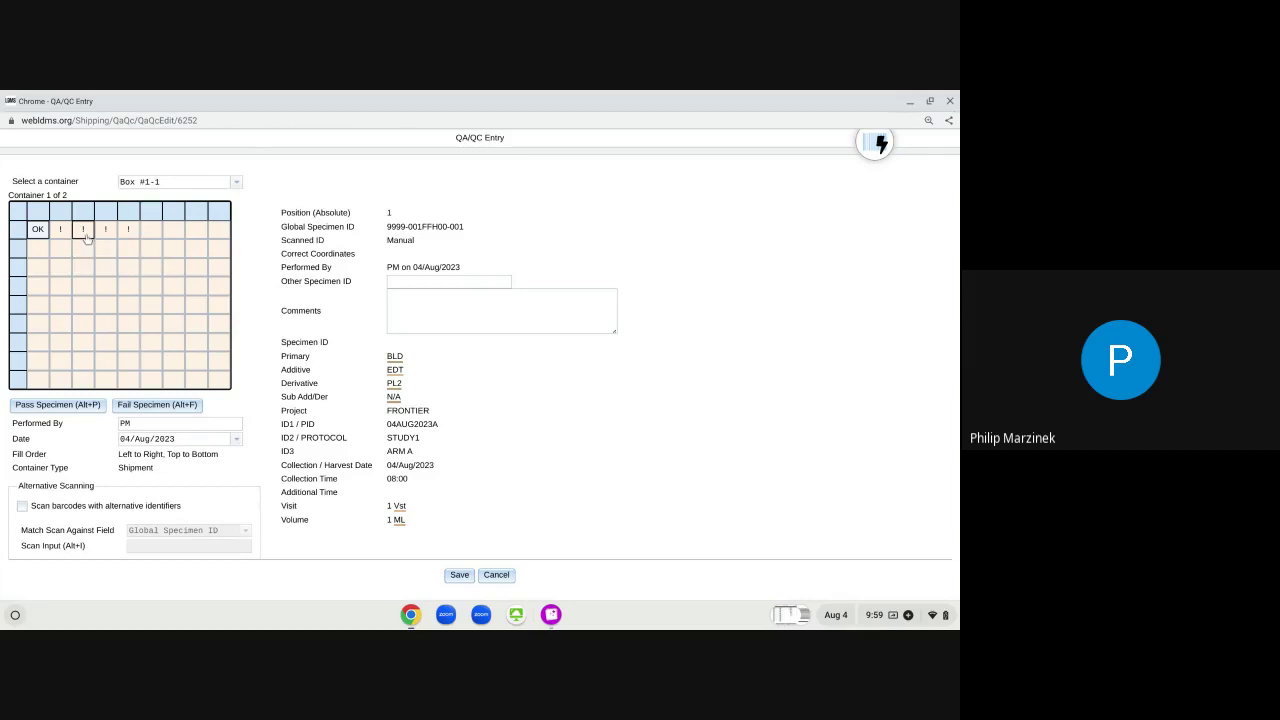
click(86, 234)
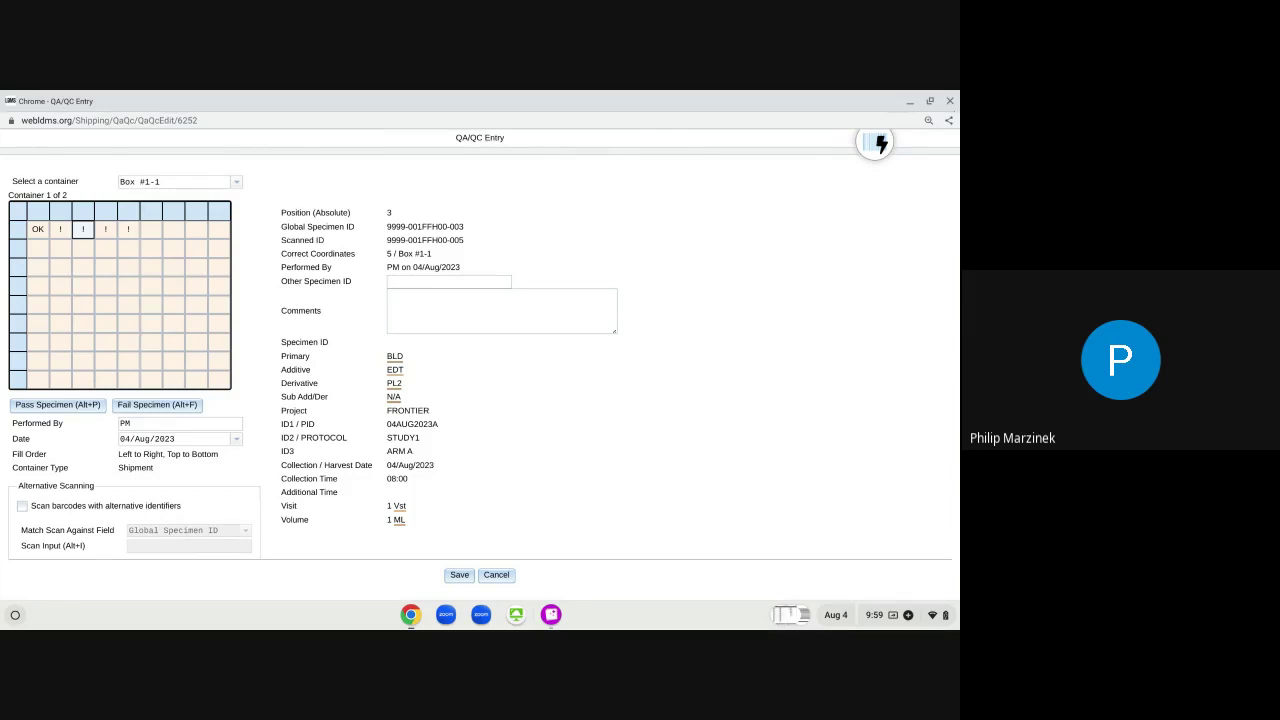
Finish the pass/fail marks for Box #1-1's remaining positions and save the QA/QC results
key(alt+p)
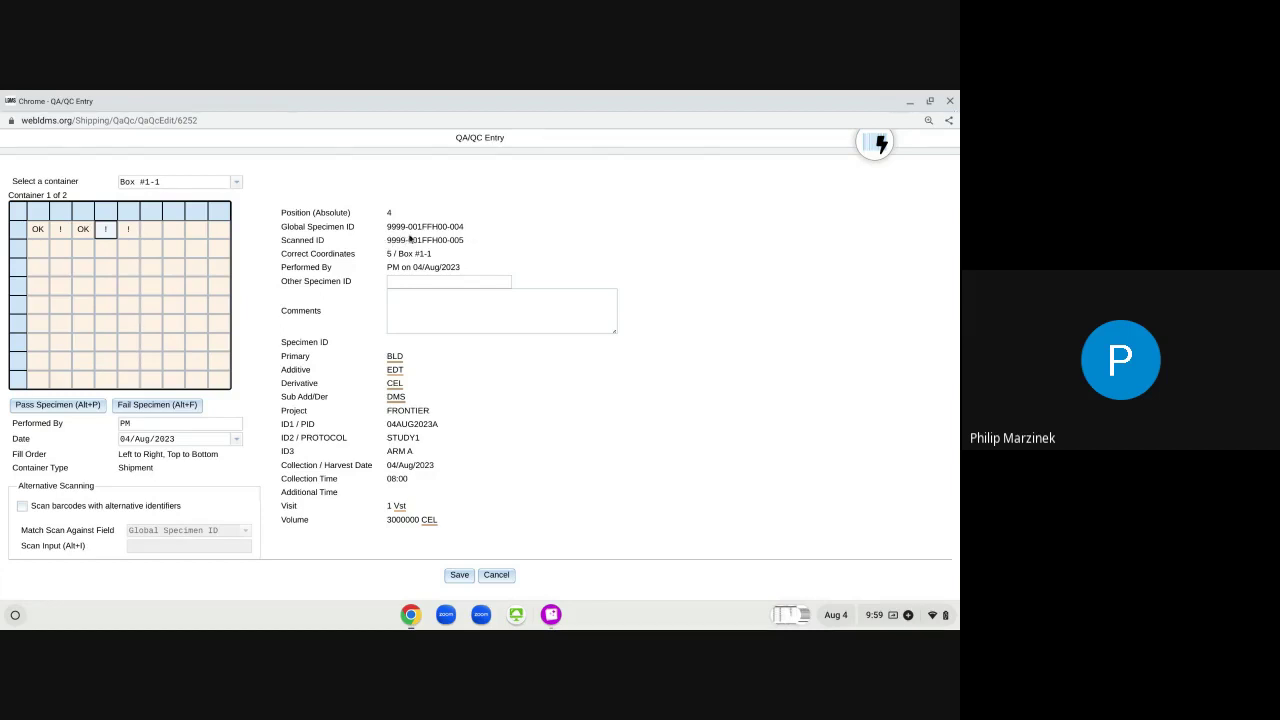
click(127, 234)
click(36, 288)
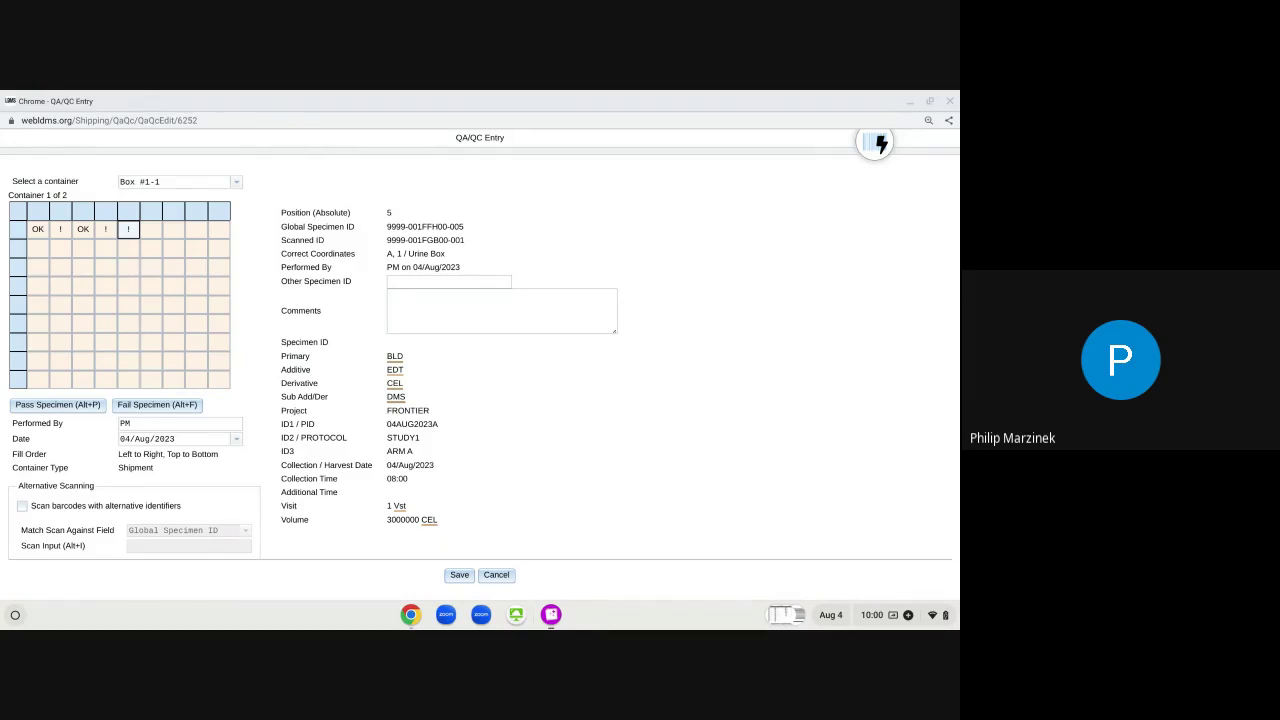
click(136, 238)
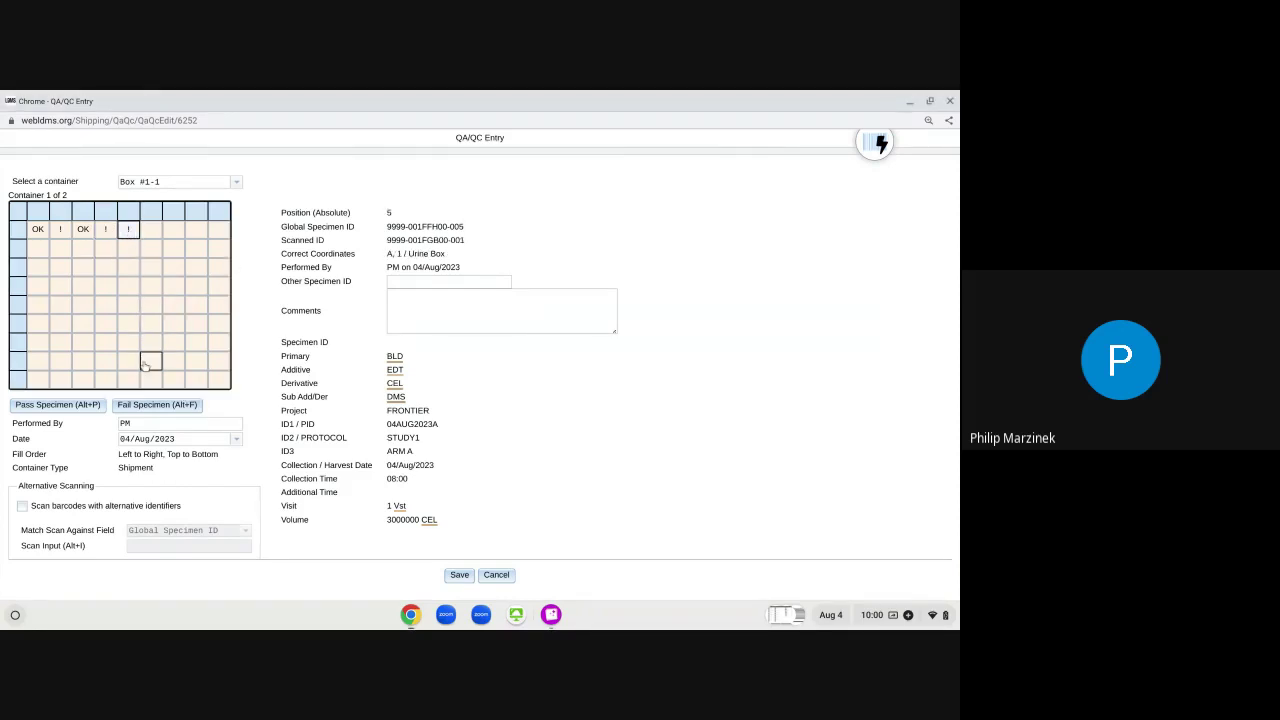
key(alt+p)
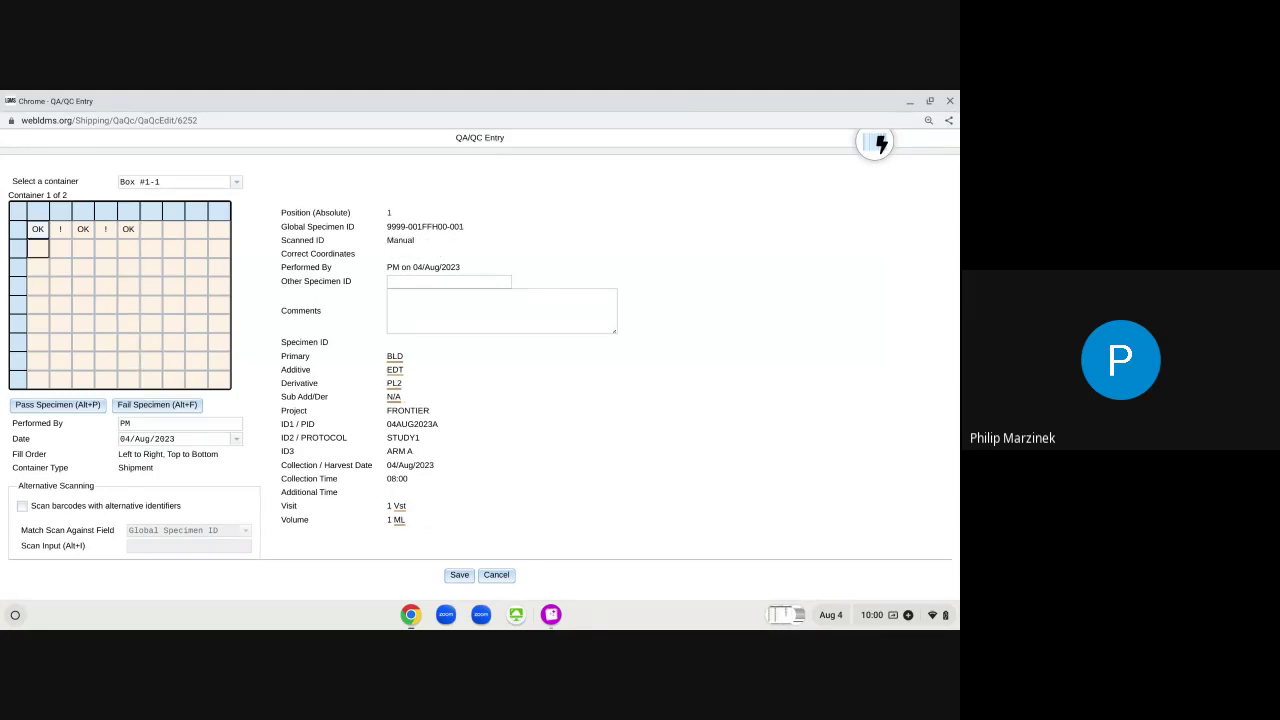
key(alt+f)
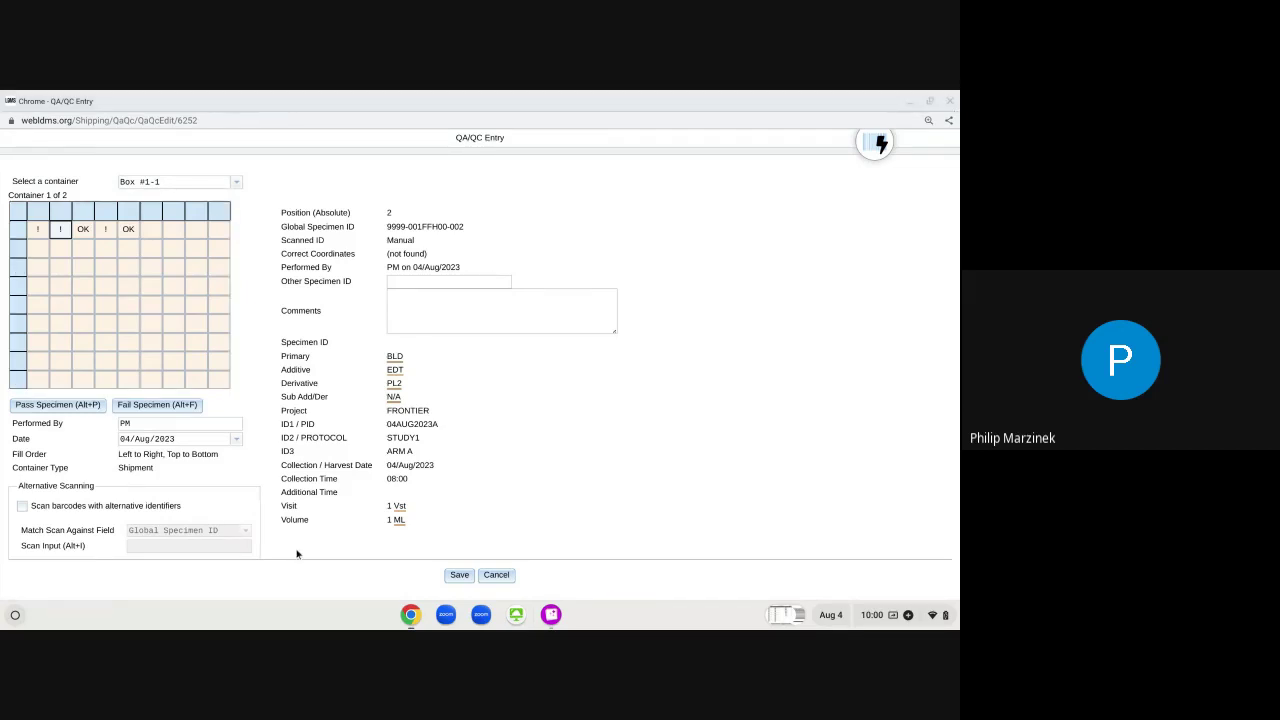
click(459, 577)
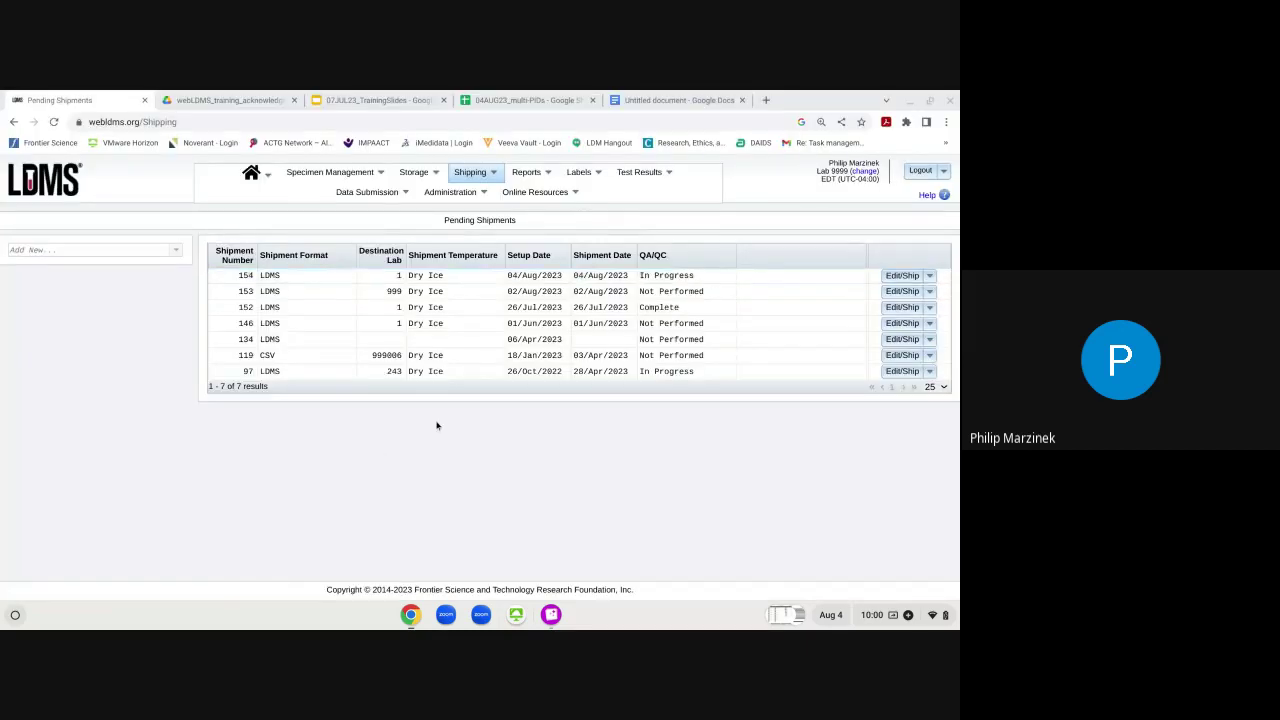
Generate shipment 154's QA/QC Report and open ShippingQaQc.pdf from Downloads
click(930, 275)
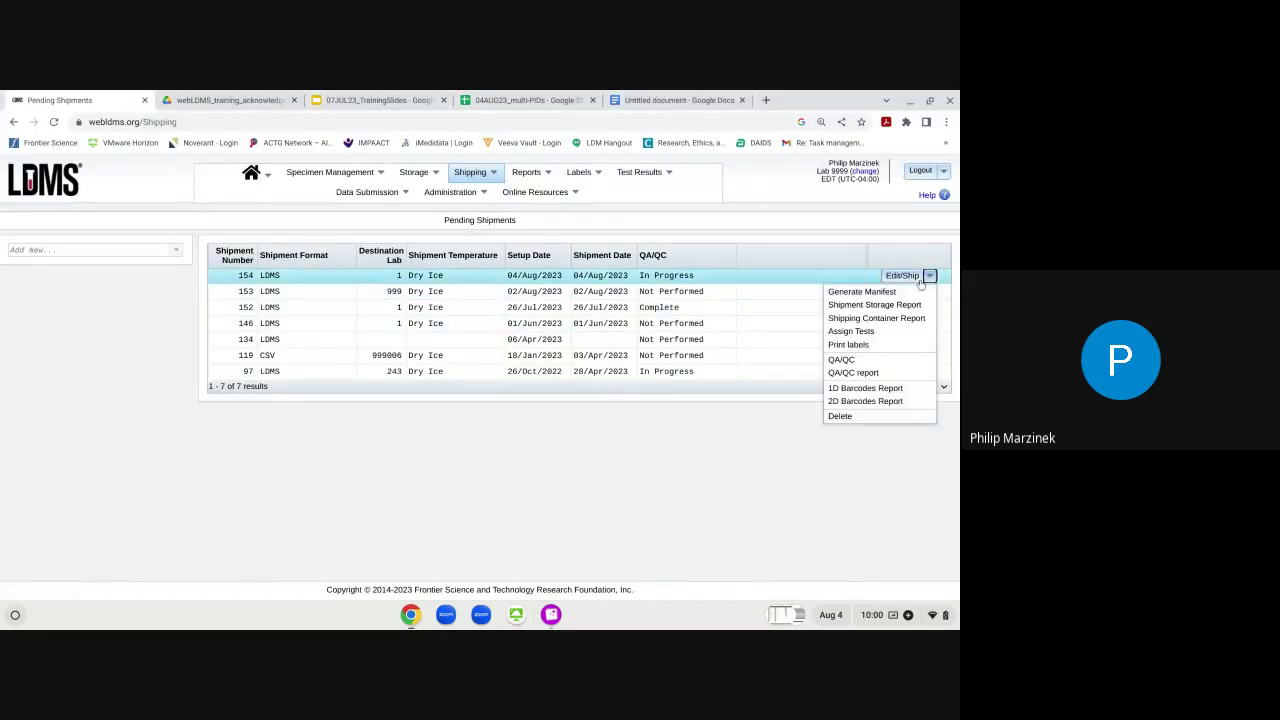
click(858, 372)
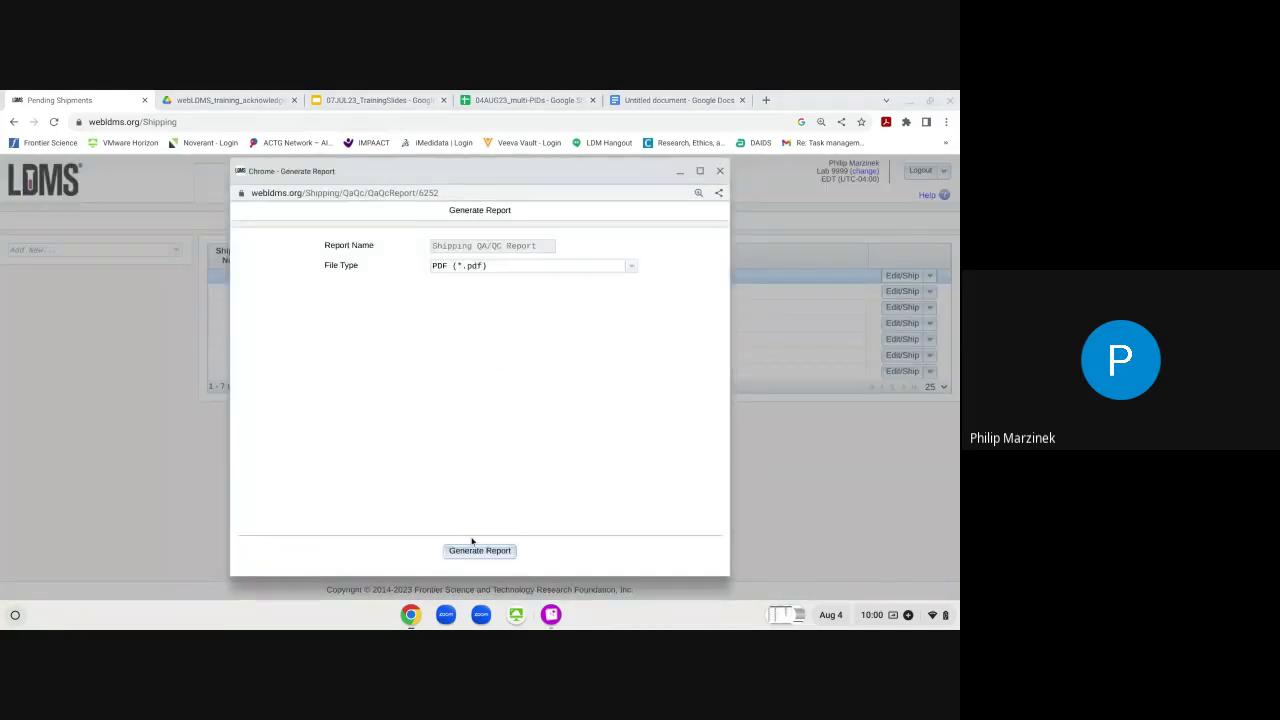
click(476, 548)
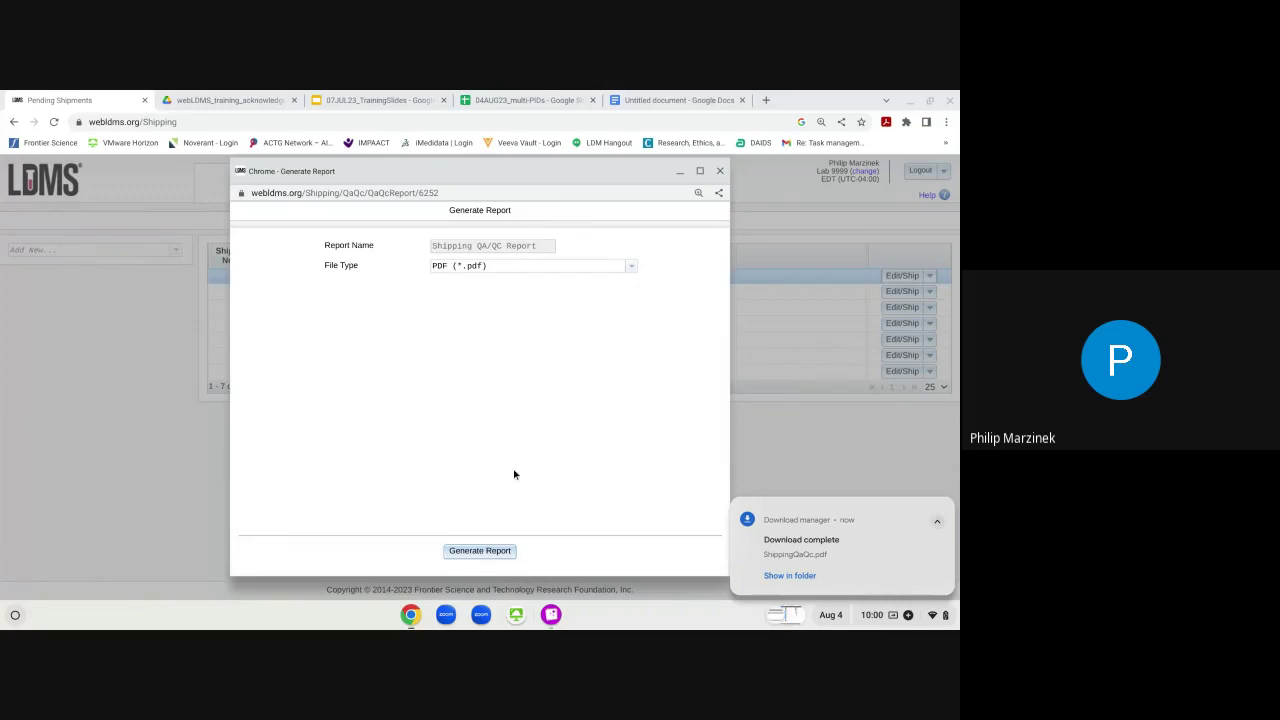
click(774, 615)
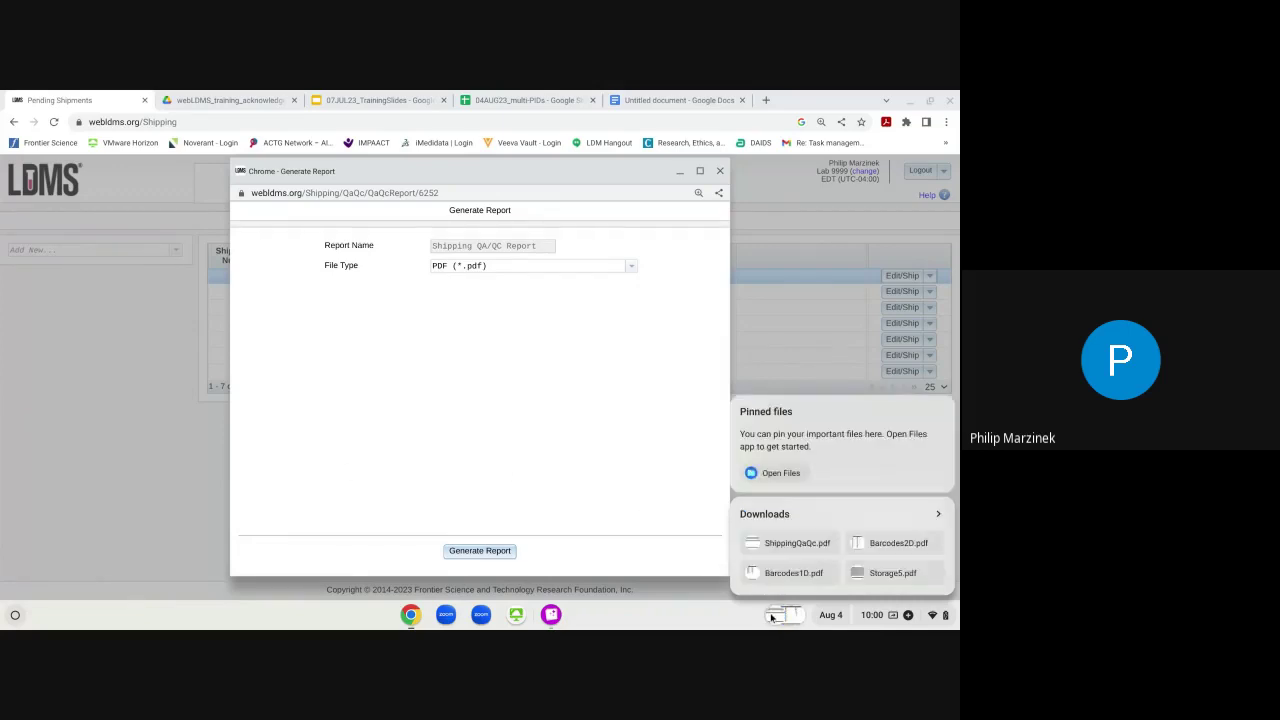
double_click(786, 543)
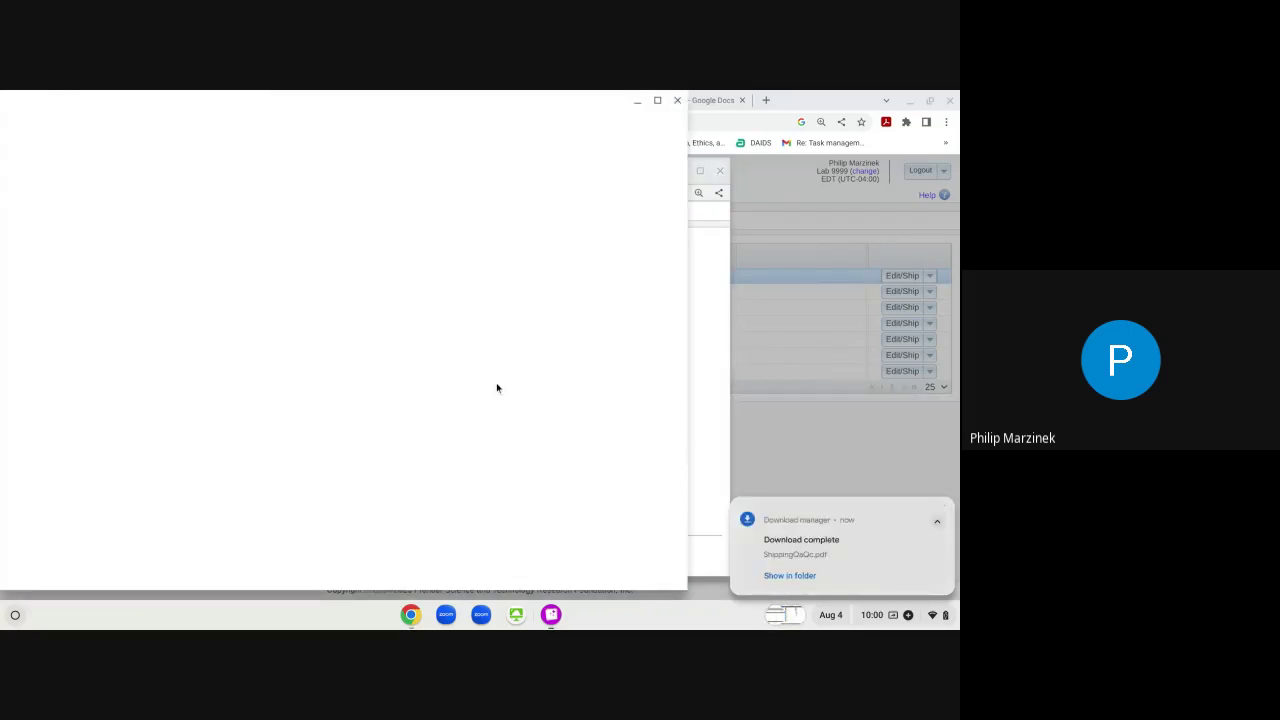
Maximize ShippingQaQc.pdf, zoom it to 150%, review the report, then close the viewer
click(657, 100)
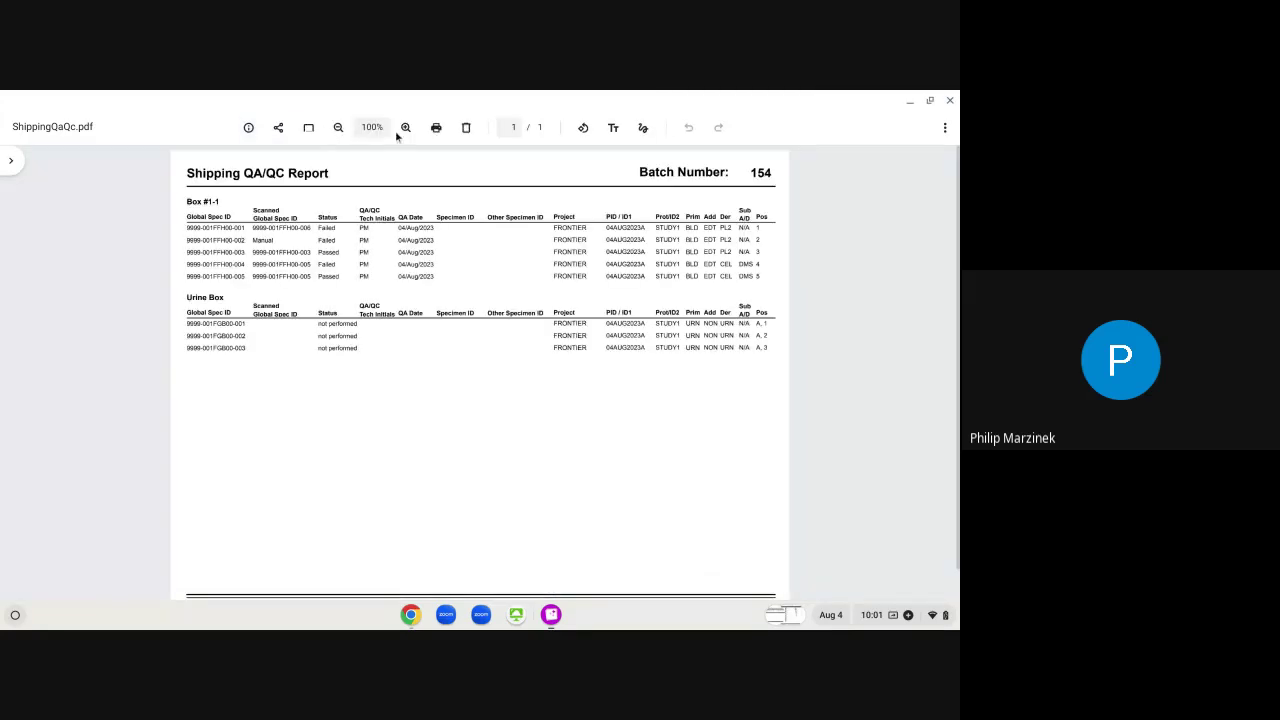
click(406, 127)
click(406, 127)
click(406, 127)
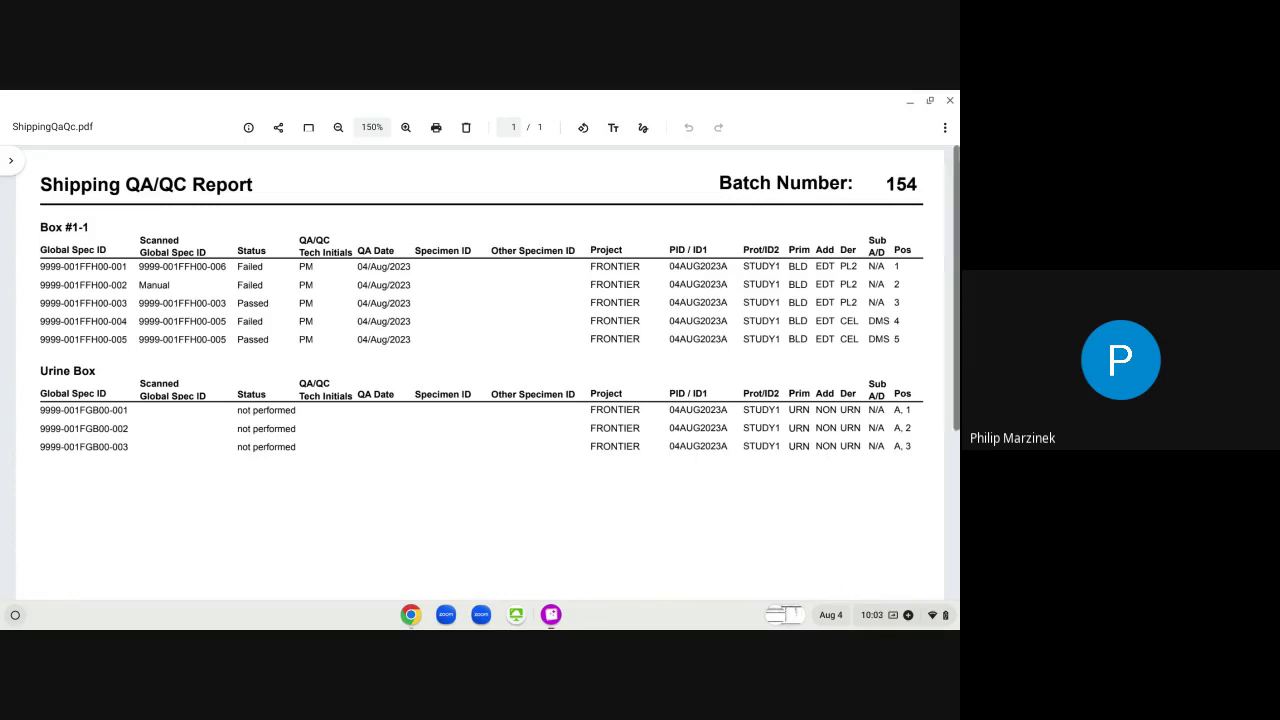
click(950, 100)
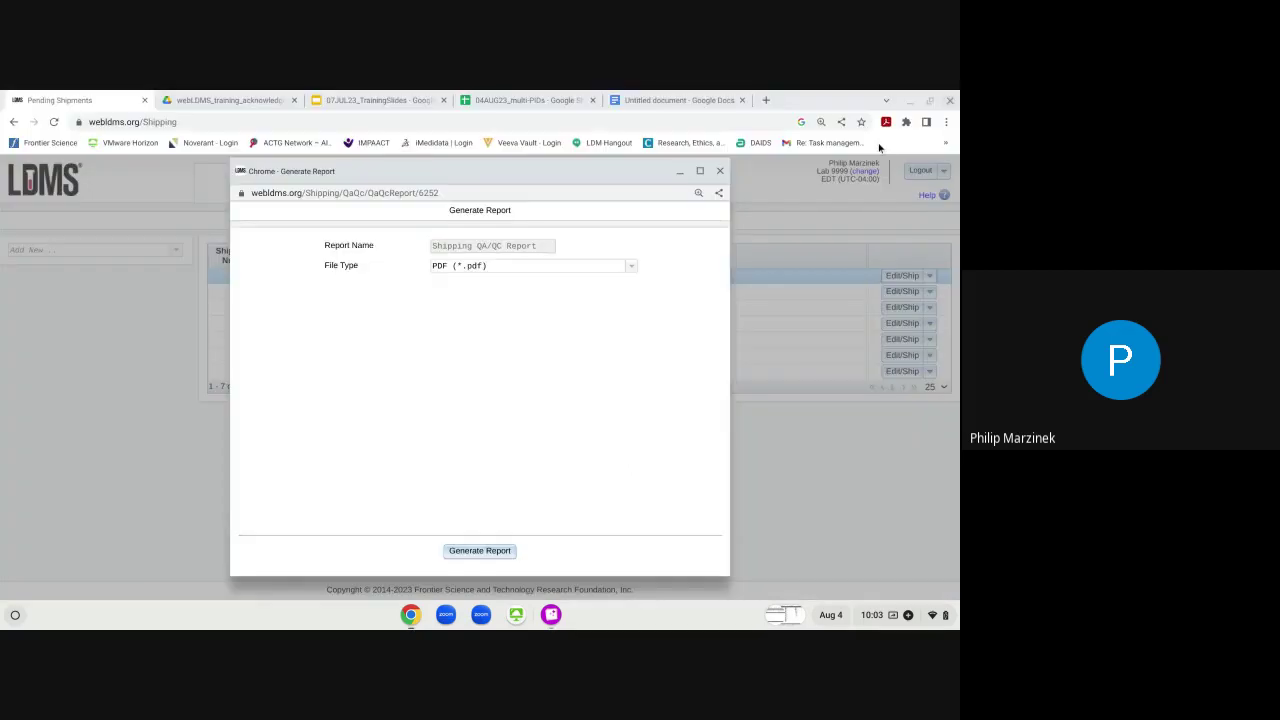
Open shipment 154 for shipping and review its destination, sending lab, notes and contents
click(720, 171)
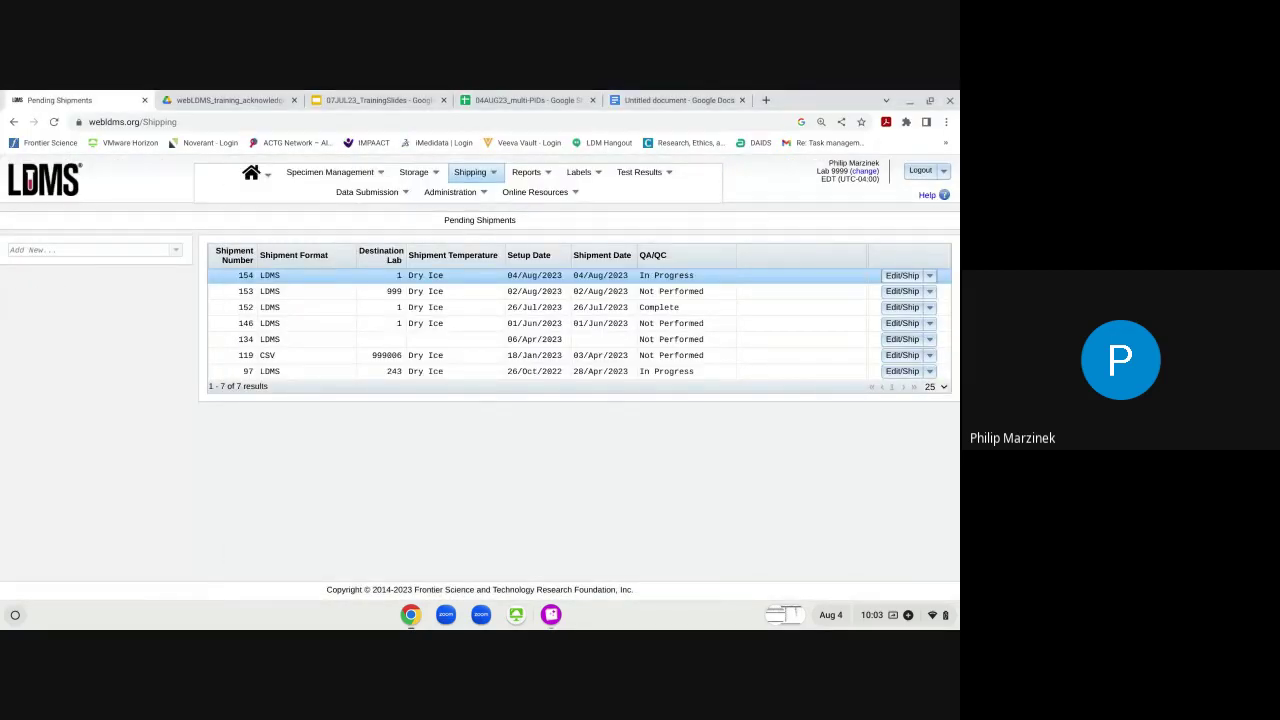
click(902, 276)
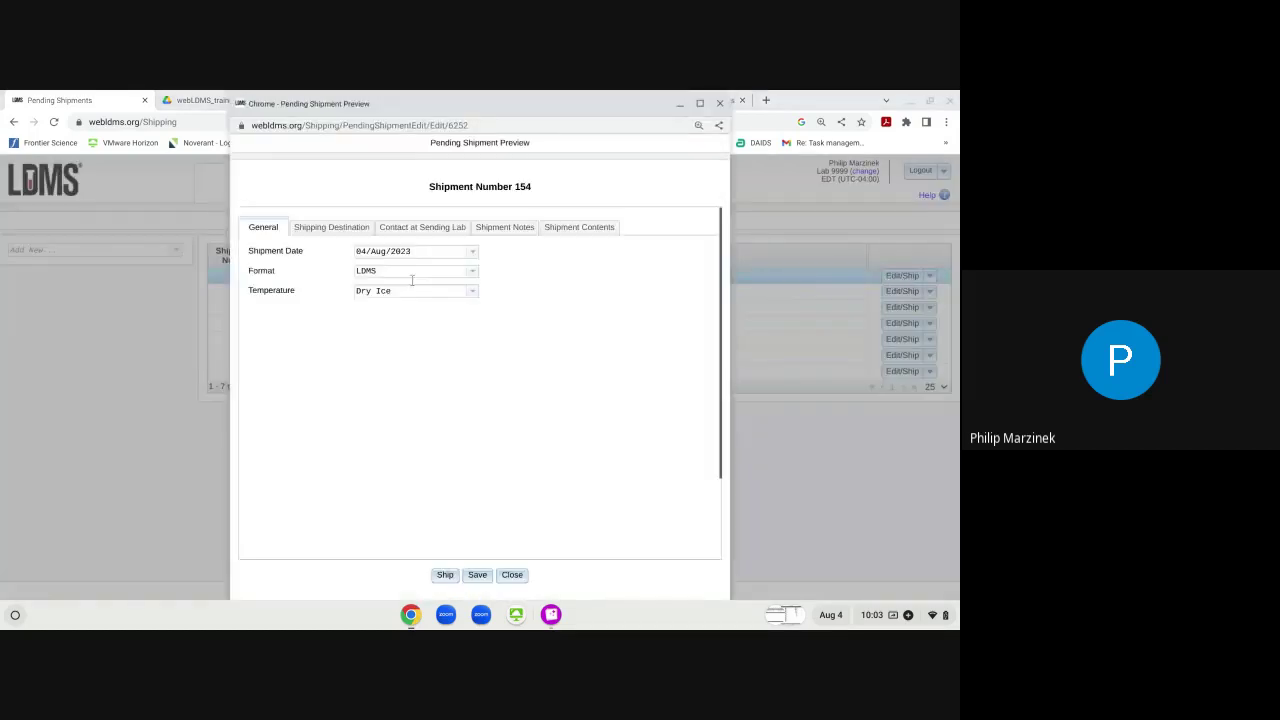
click(354, 234)
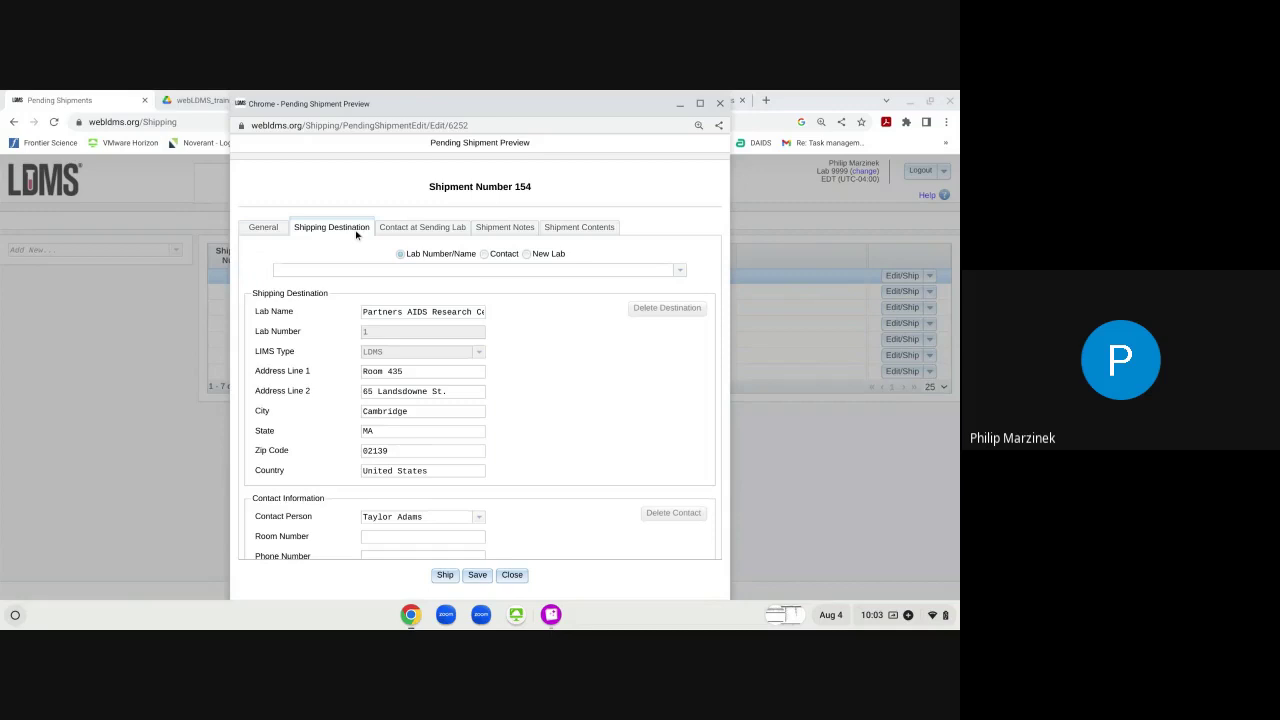
click(410, 229)
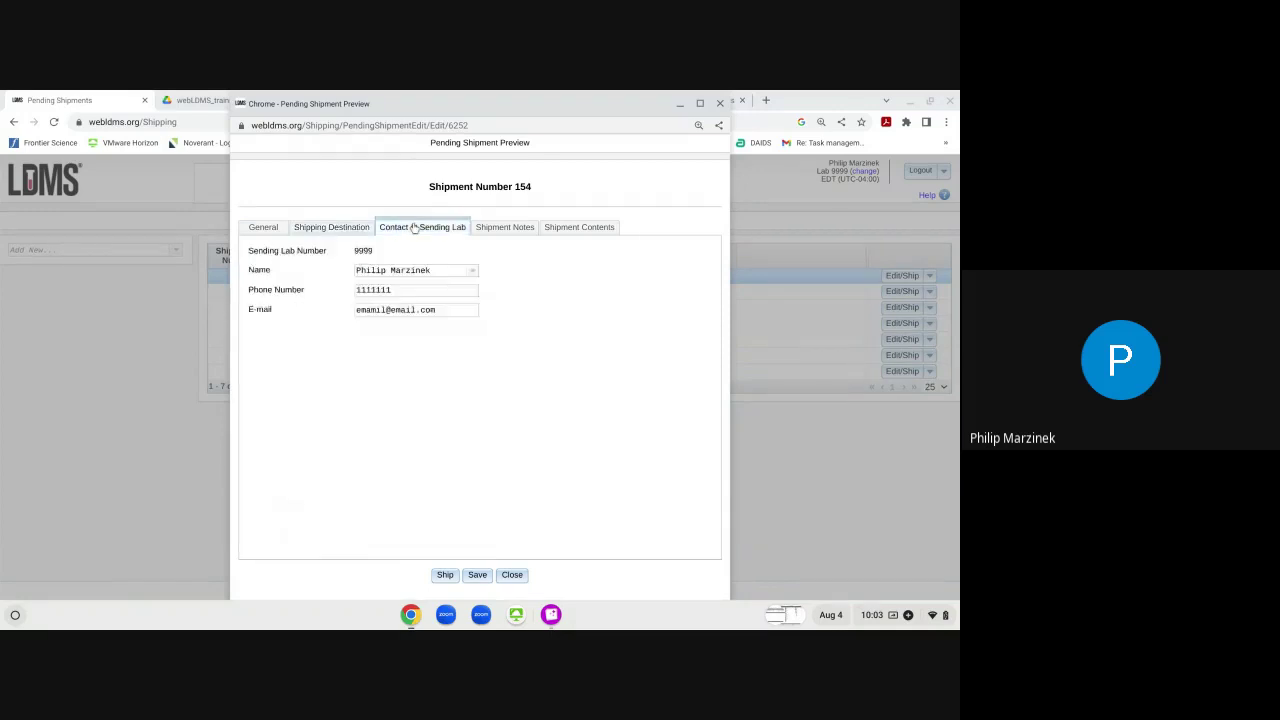
click(507, 233)
click(560, 235)
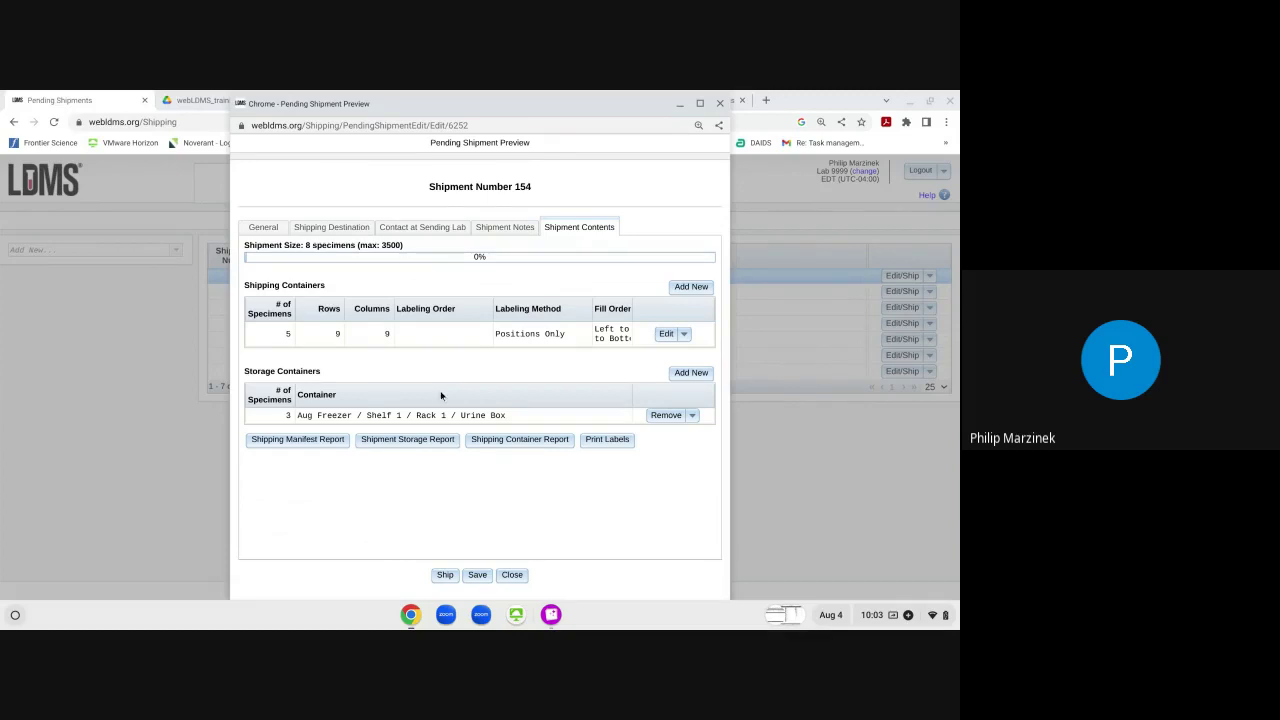
Ship shipment 154, confirming and acknowledging the shipping file download
click(446, 576)
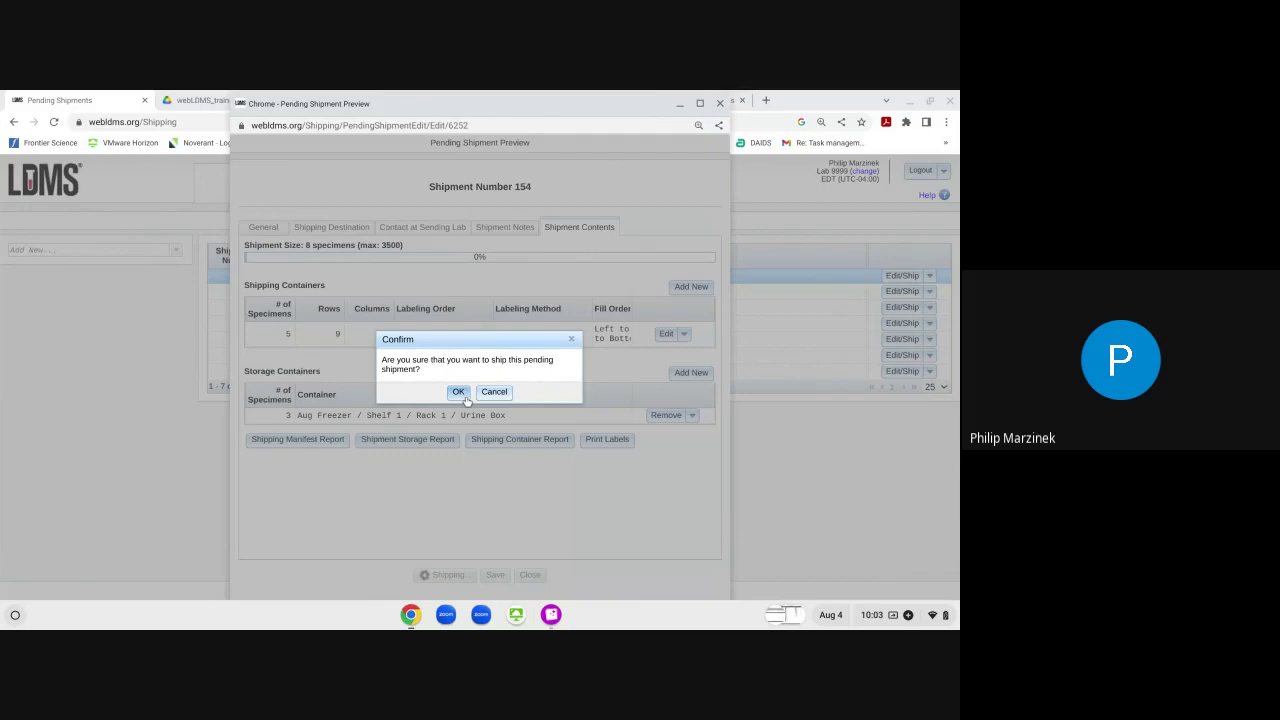
click(464, 396)
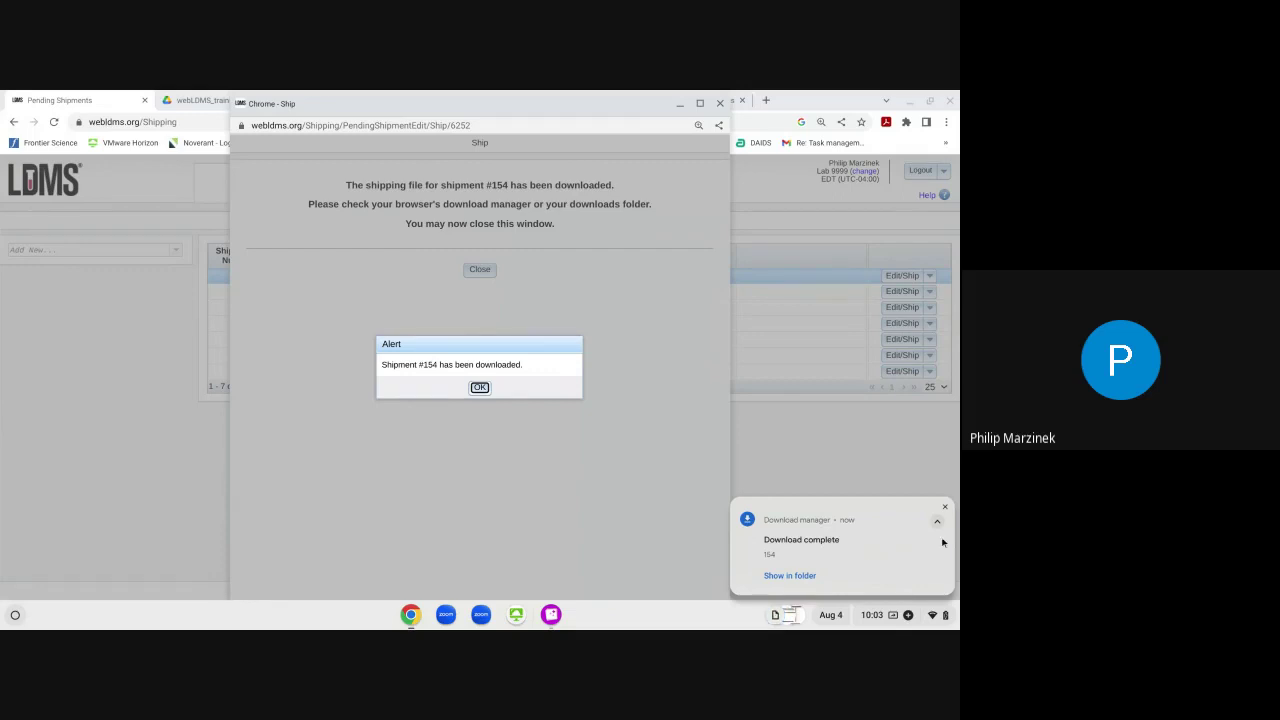
click(943, 507)
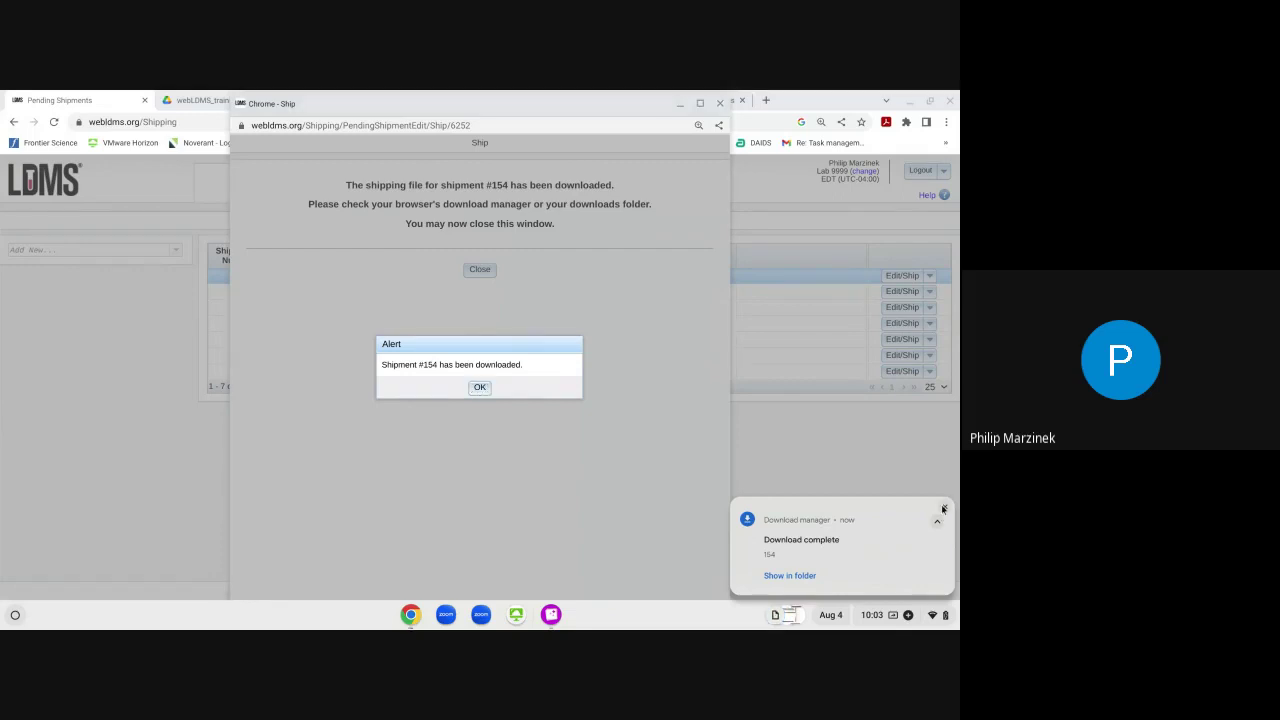
click(480, 387)
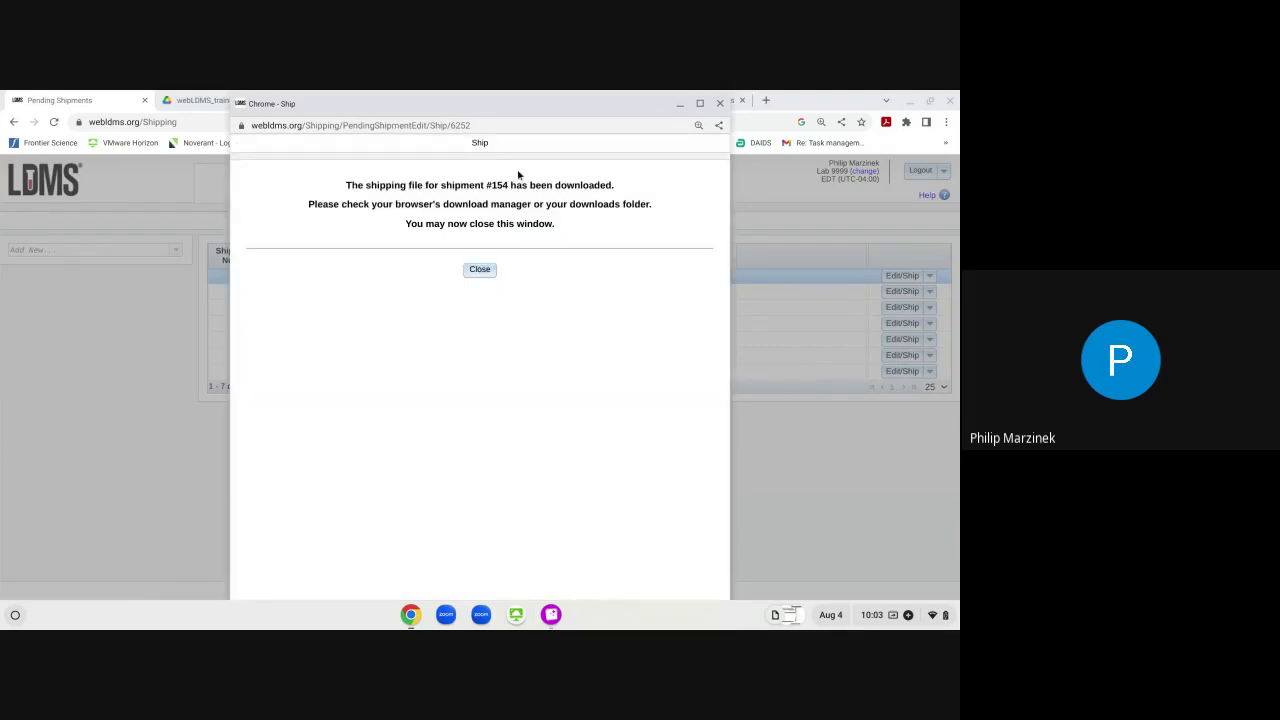
click(720, 103)
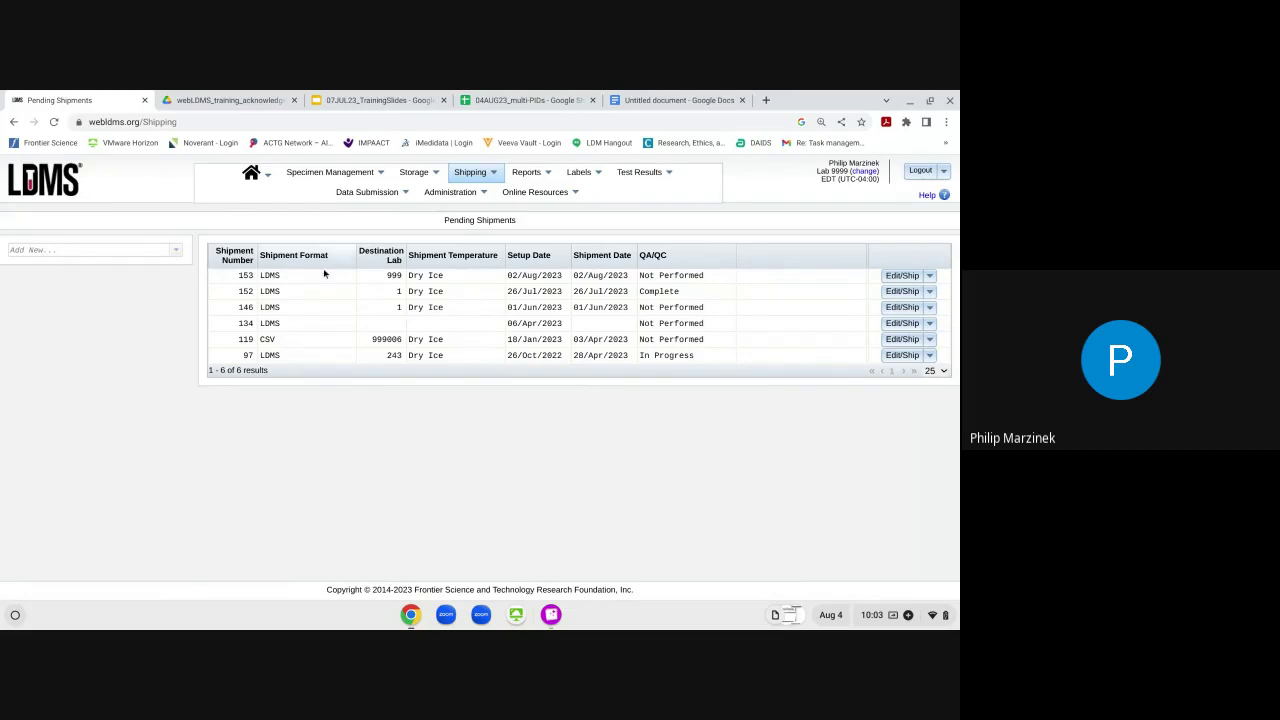
Check Shipment History for shipment 154 as Sent, glancing at its View actions
click(469, 176)
click(485, 222)
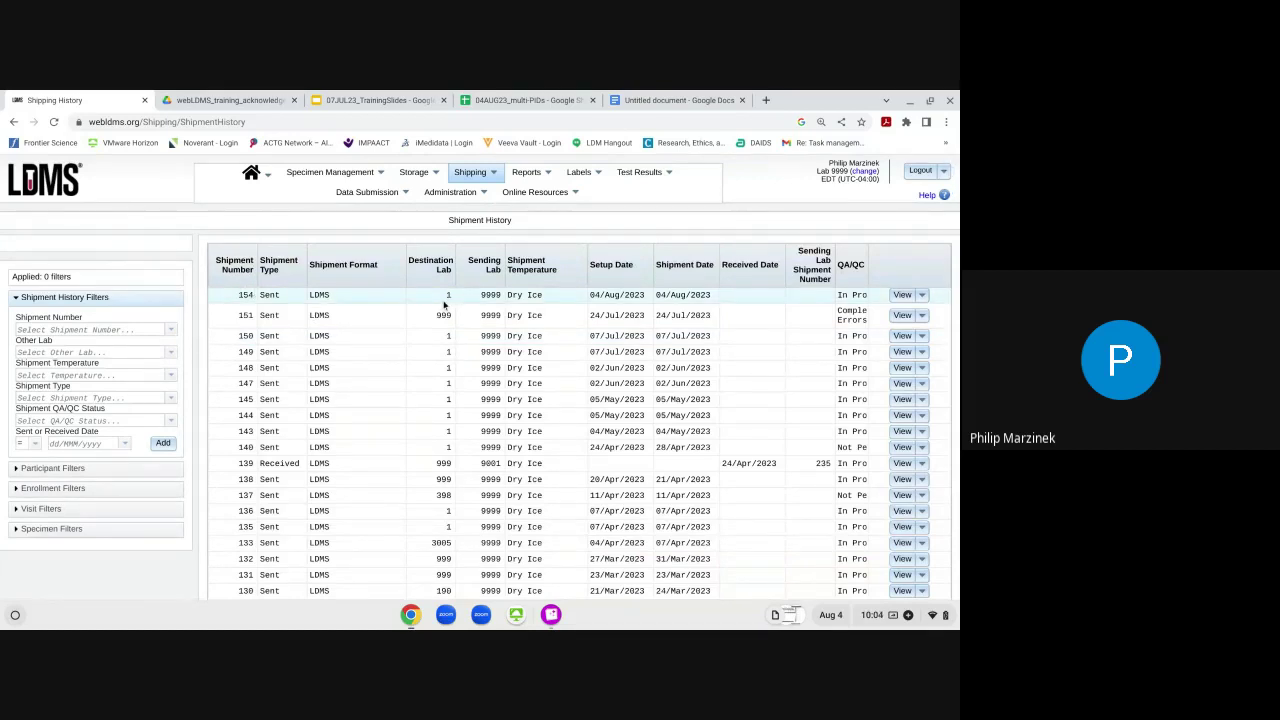
click(921, 295)
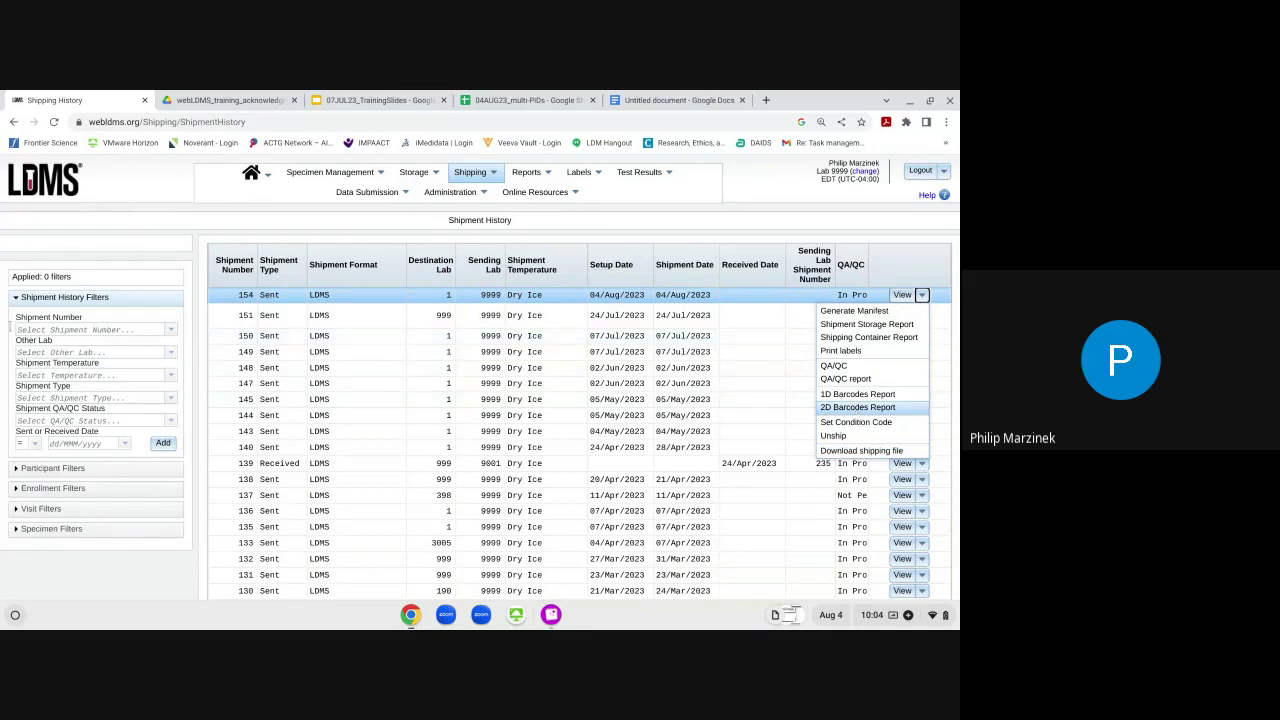
click(10, 325)
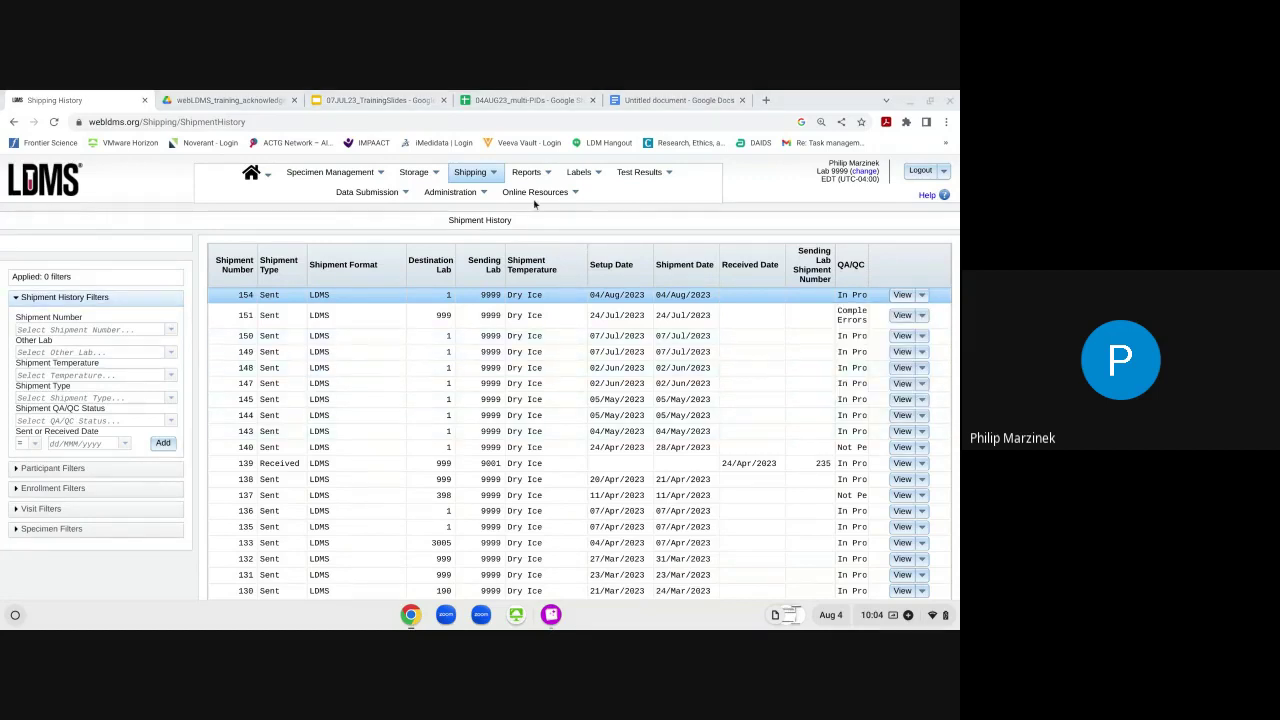
Switch the working lab to Lab 500 and go to Shipping > Receive Shipments
click(868, 173)
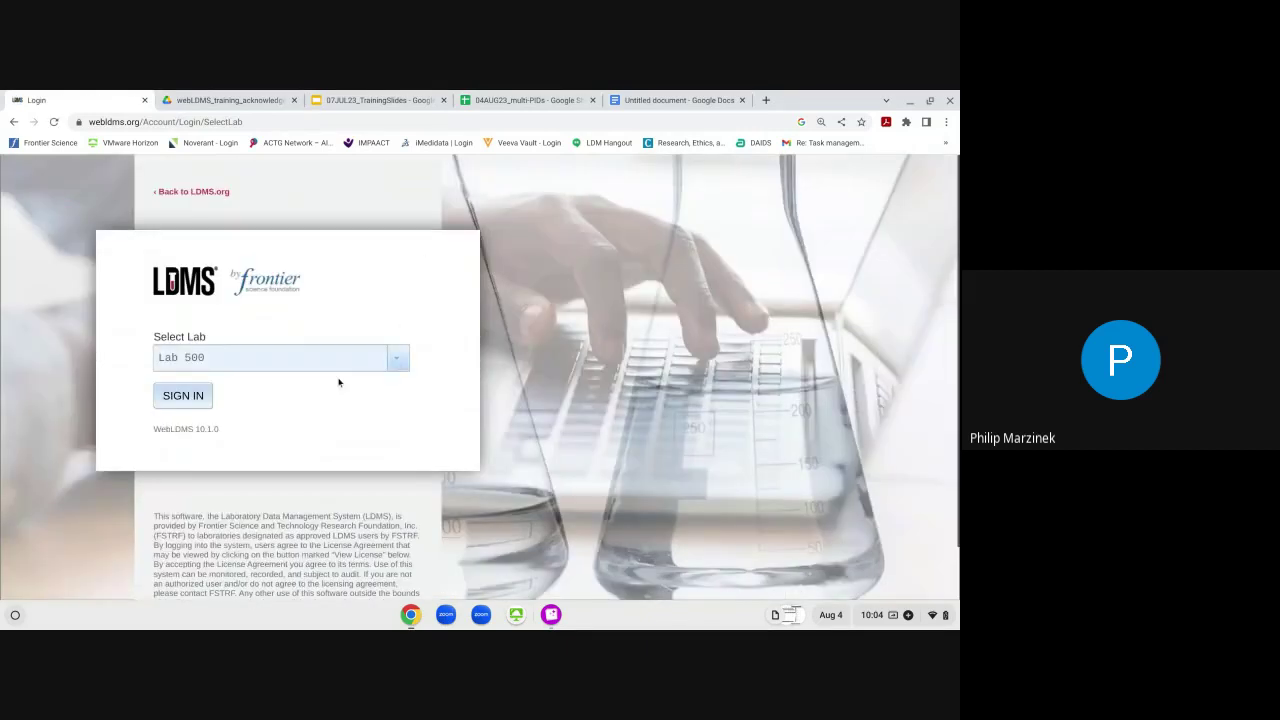
click(193, 404)
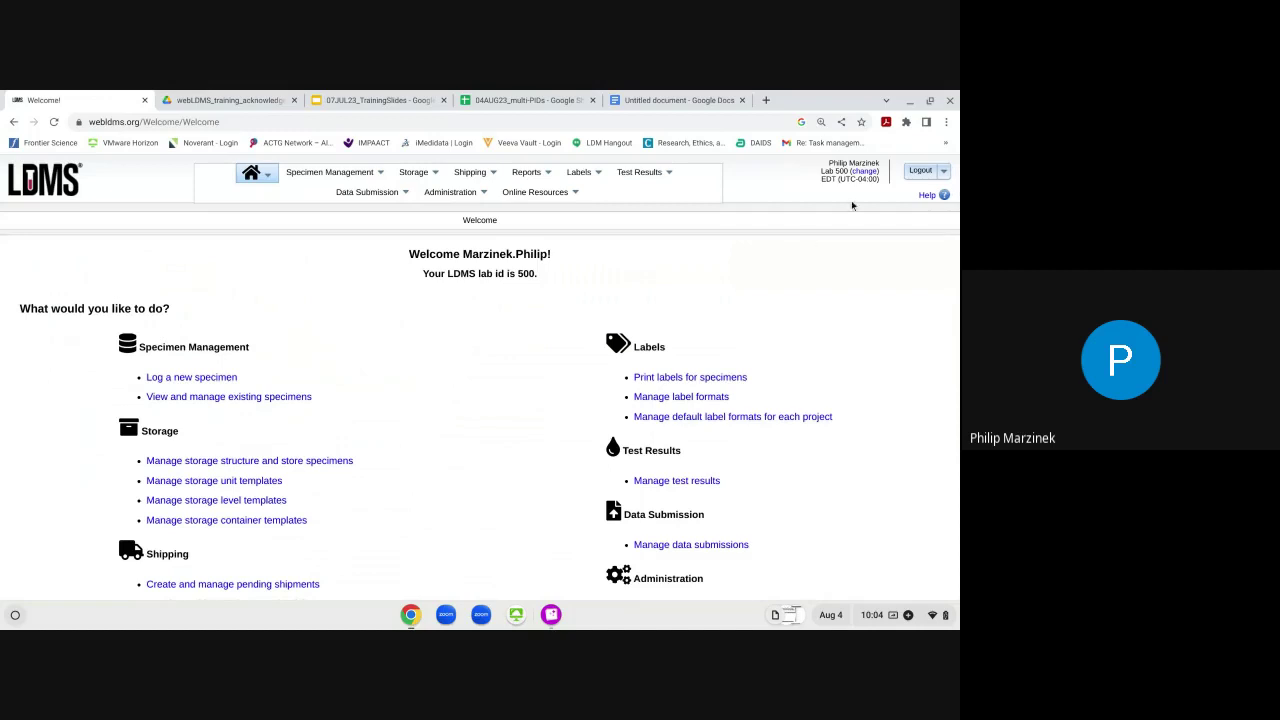
mouse_move(472, 178)
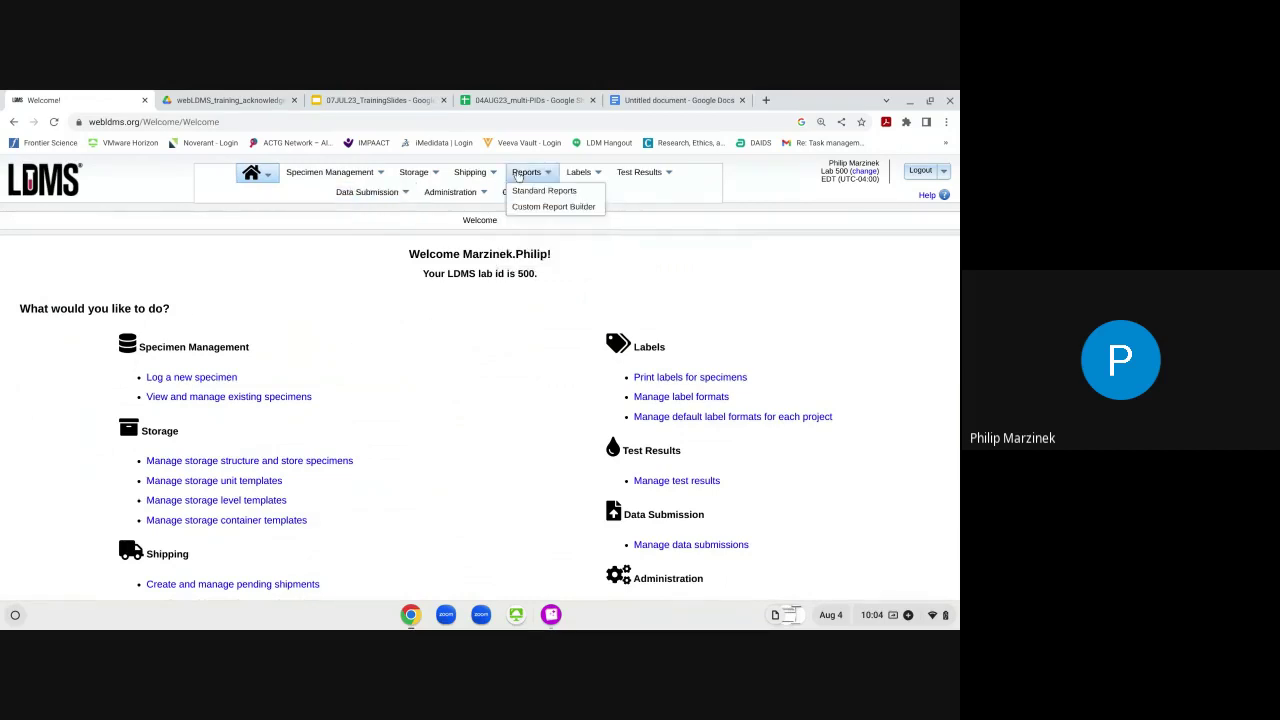
click(489, 207)
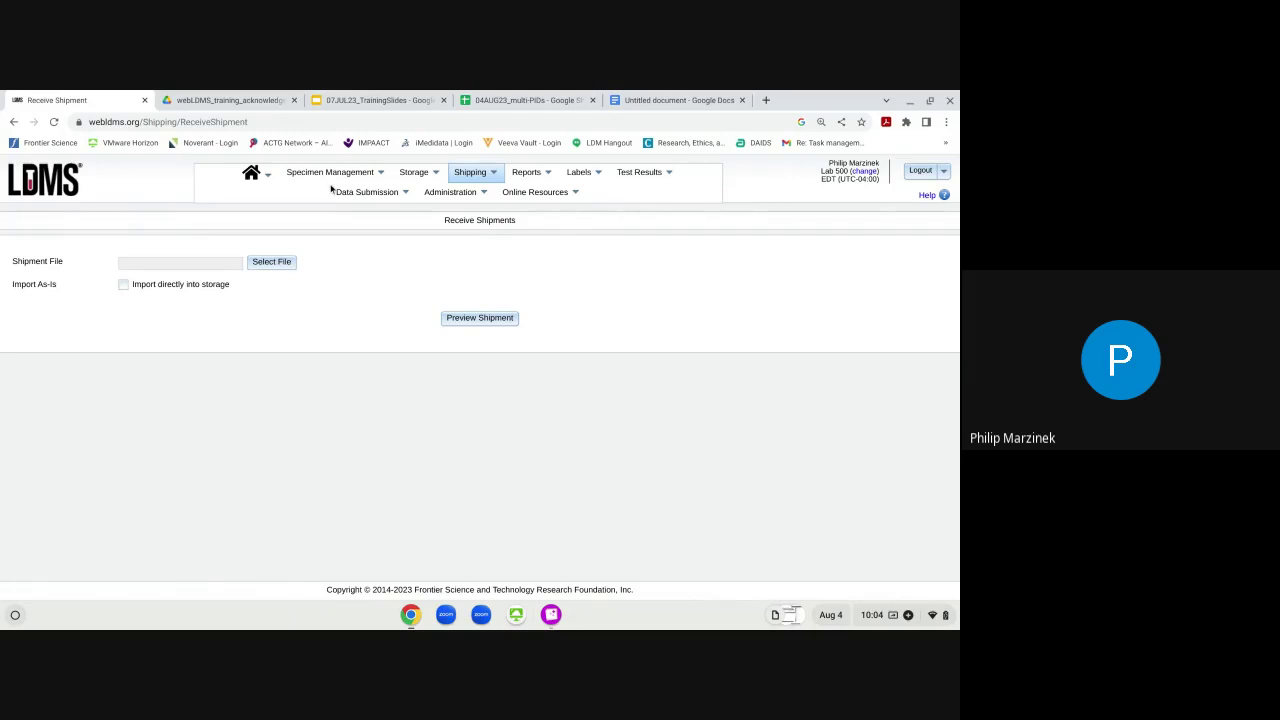
Glance at Stored Samples, then return to Receive Shipments
click(422, 194)
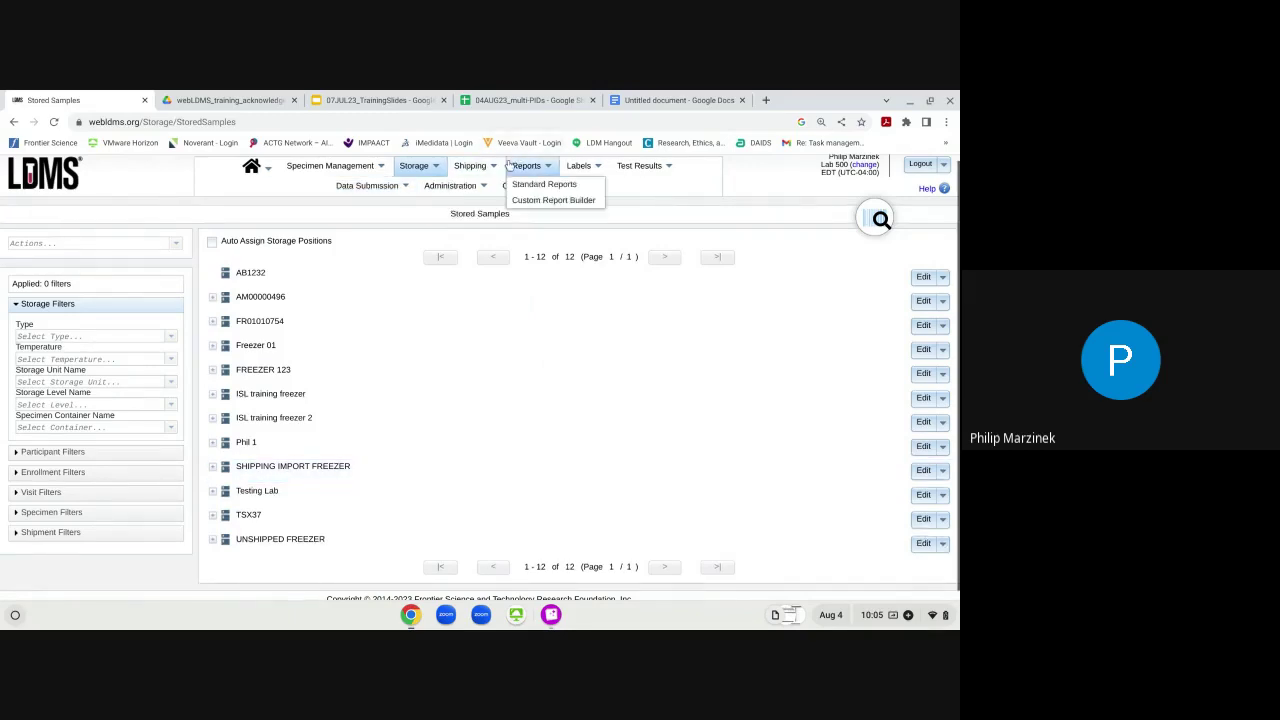
mouse_move(472, 166)
click(489, 200)
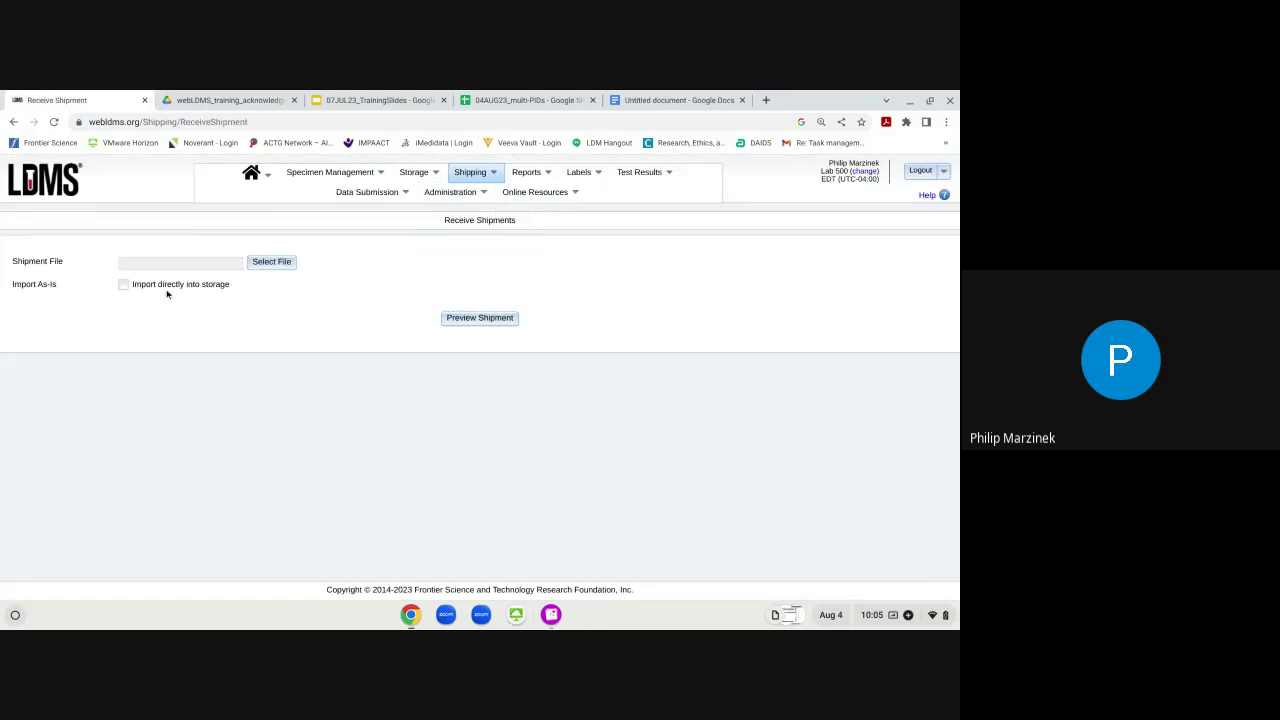
Load shipment file 154 from Downloads and preview it
click(292, 262)
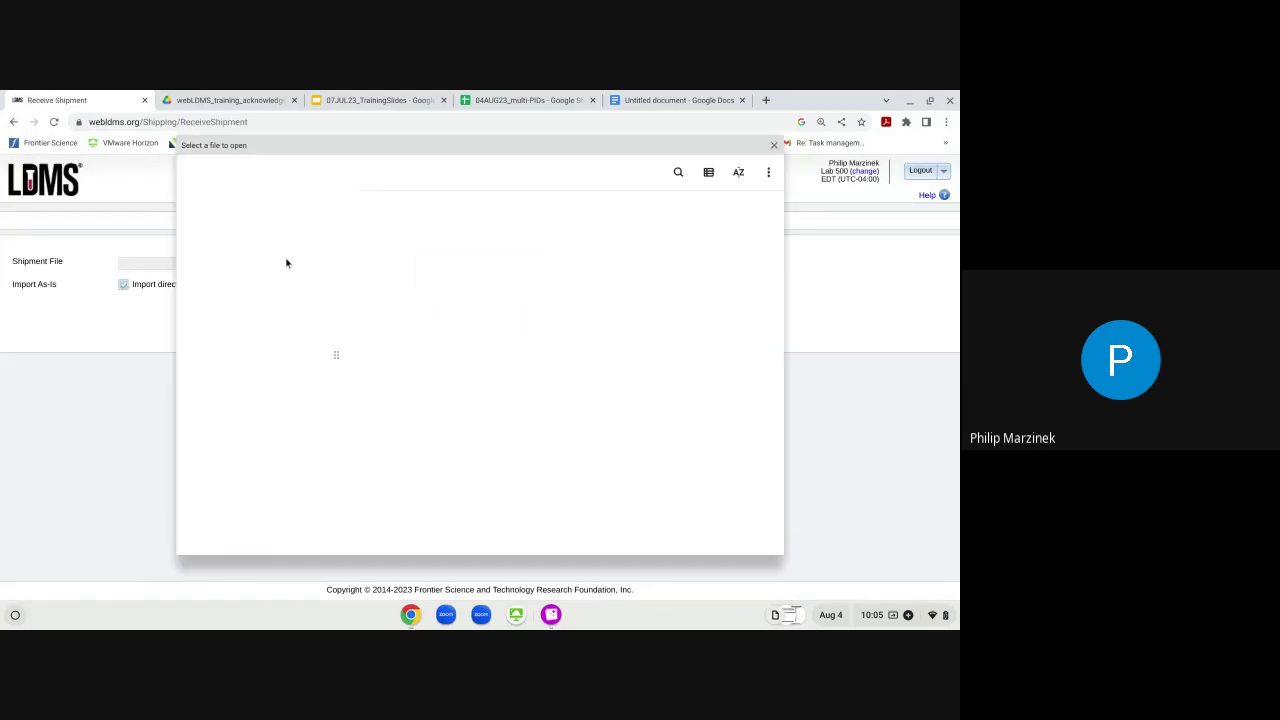
click(394, 296)
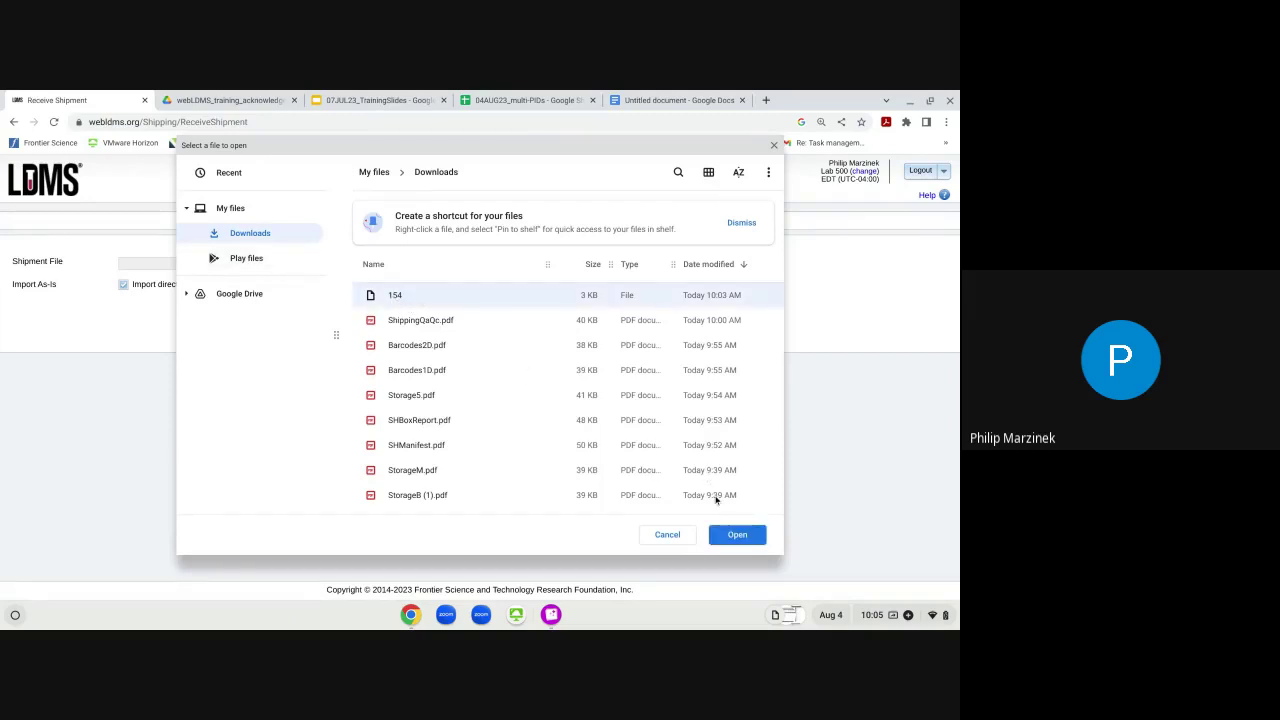
click(728, 542)
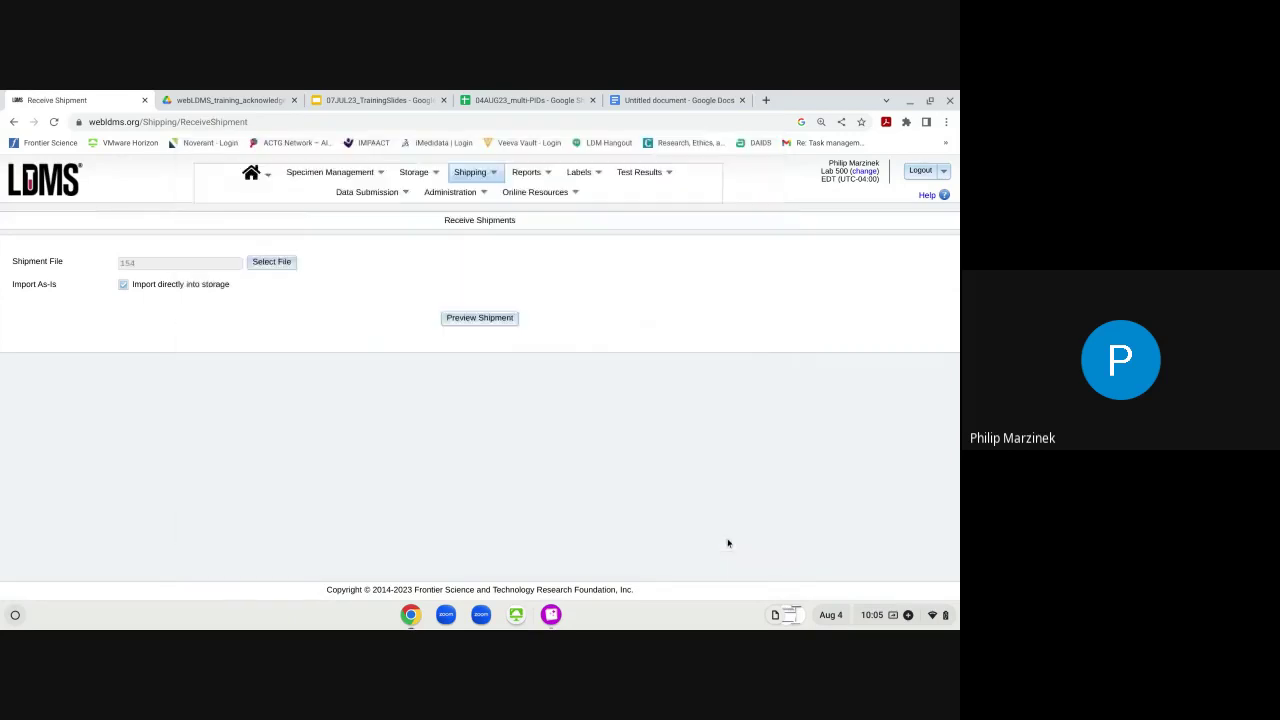
click(479, 322)
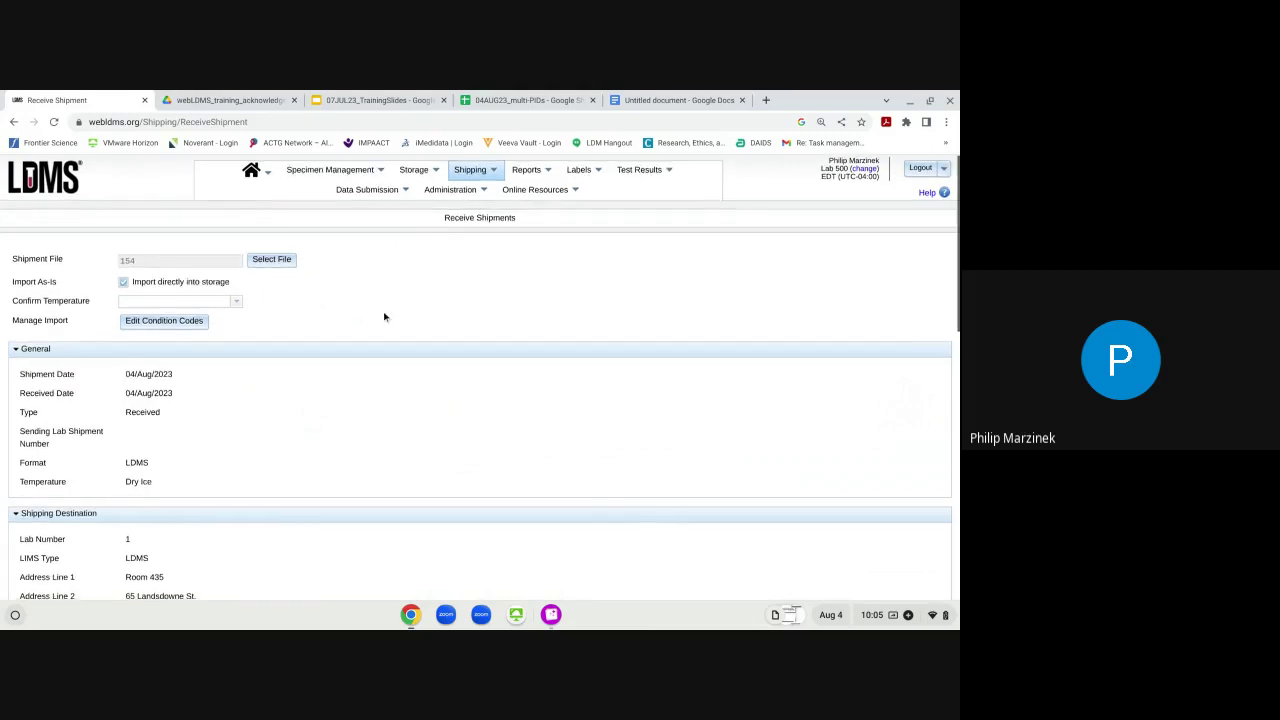
Scroll through shipment 154's preview details down to its shipping containers
scroll(400, 320, down, 1)
scroll(384, 316, down, 1)
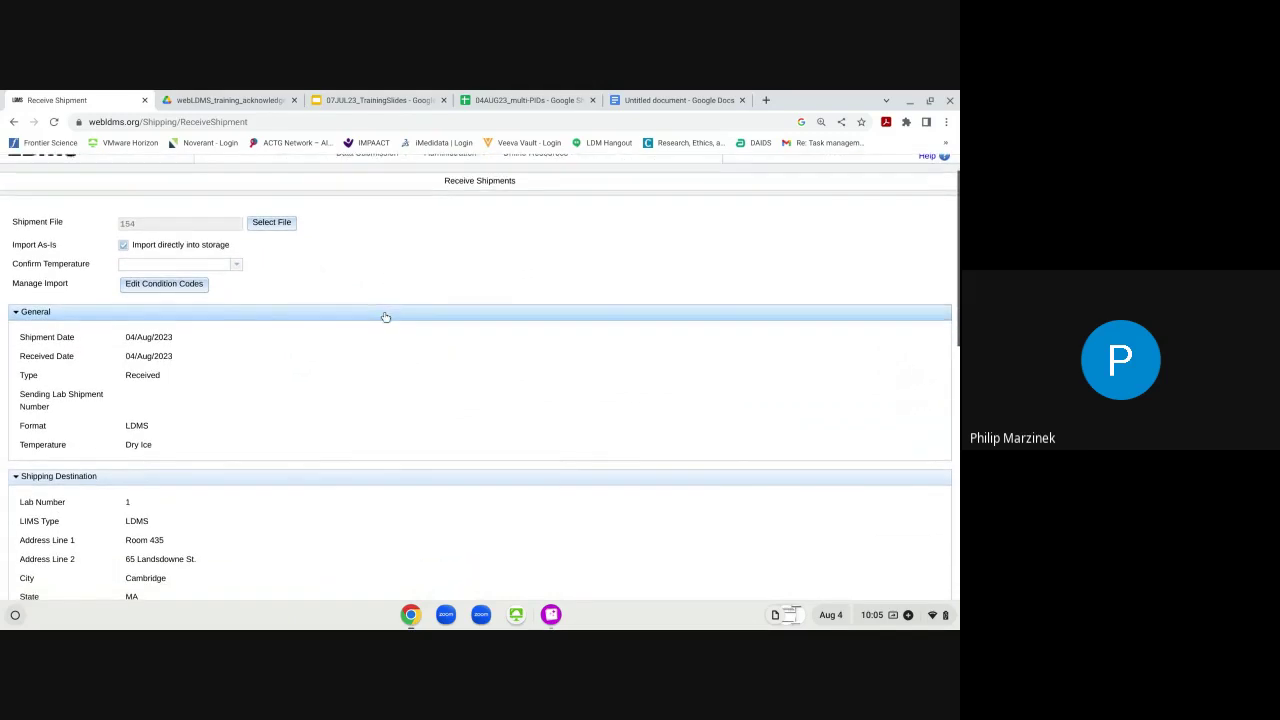
scroll(385, 317, down, 3)
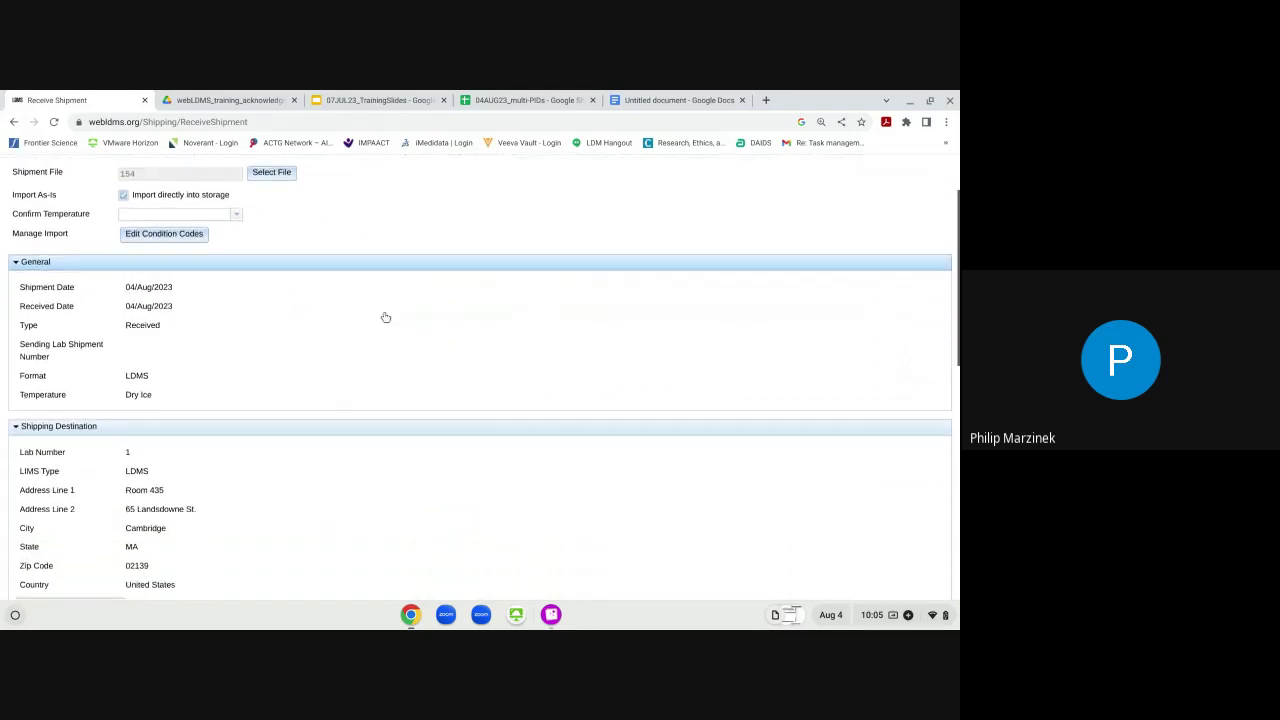
scroll(286, 313, down, 6)
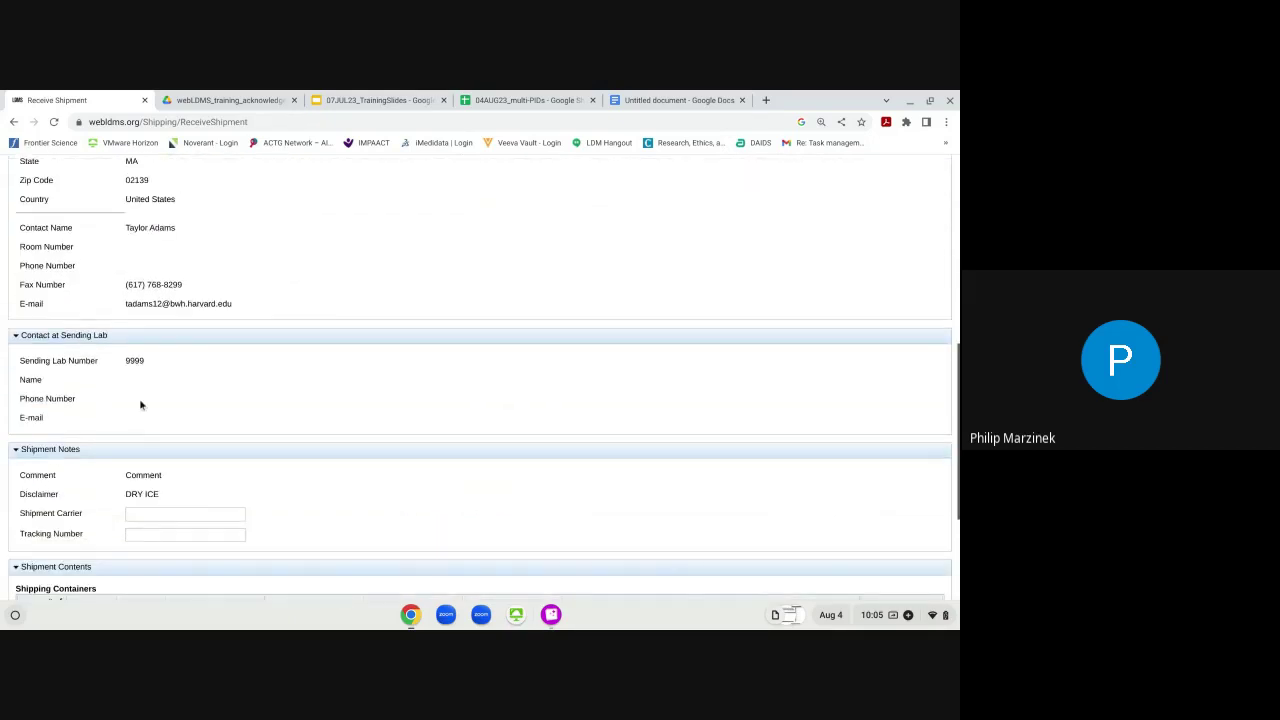
scroll(140, 403, down, 1)
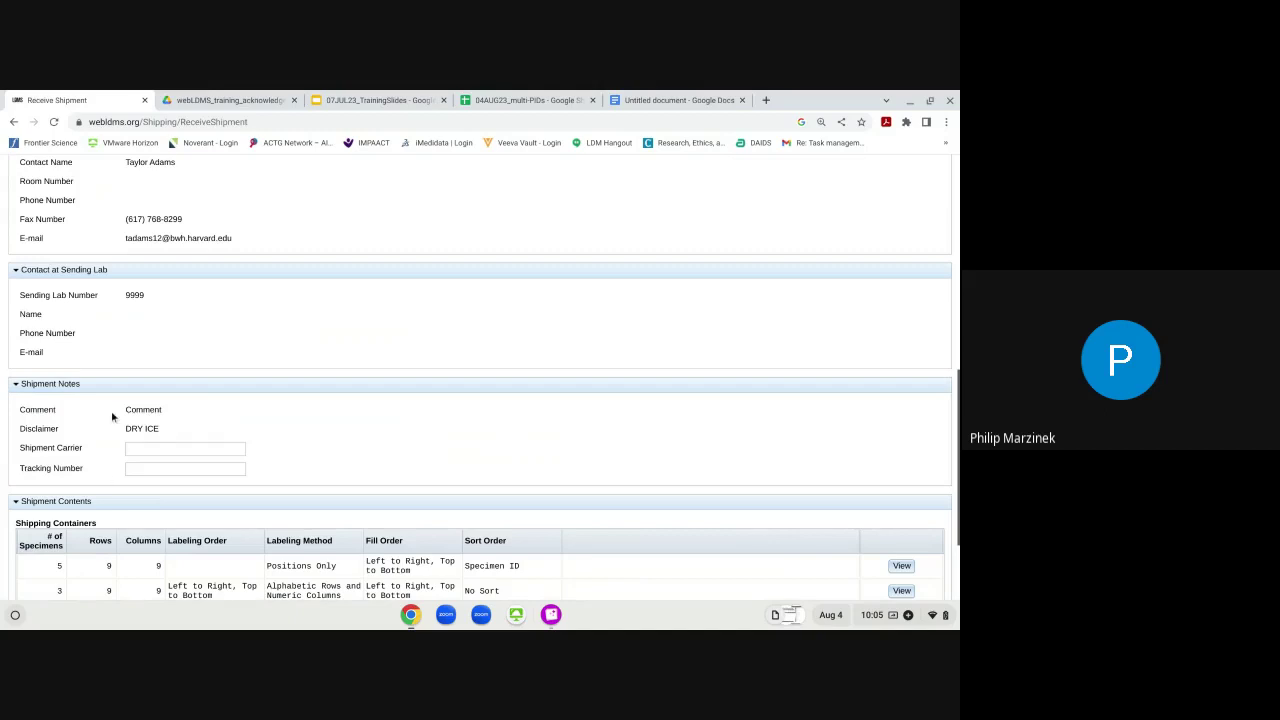
scroll(112, 417, down, 3)
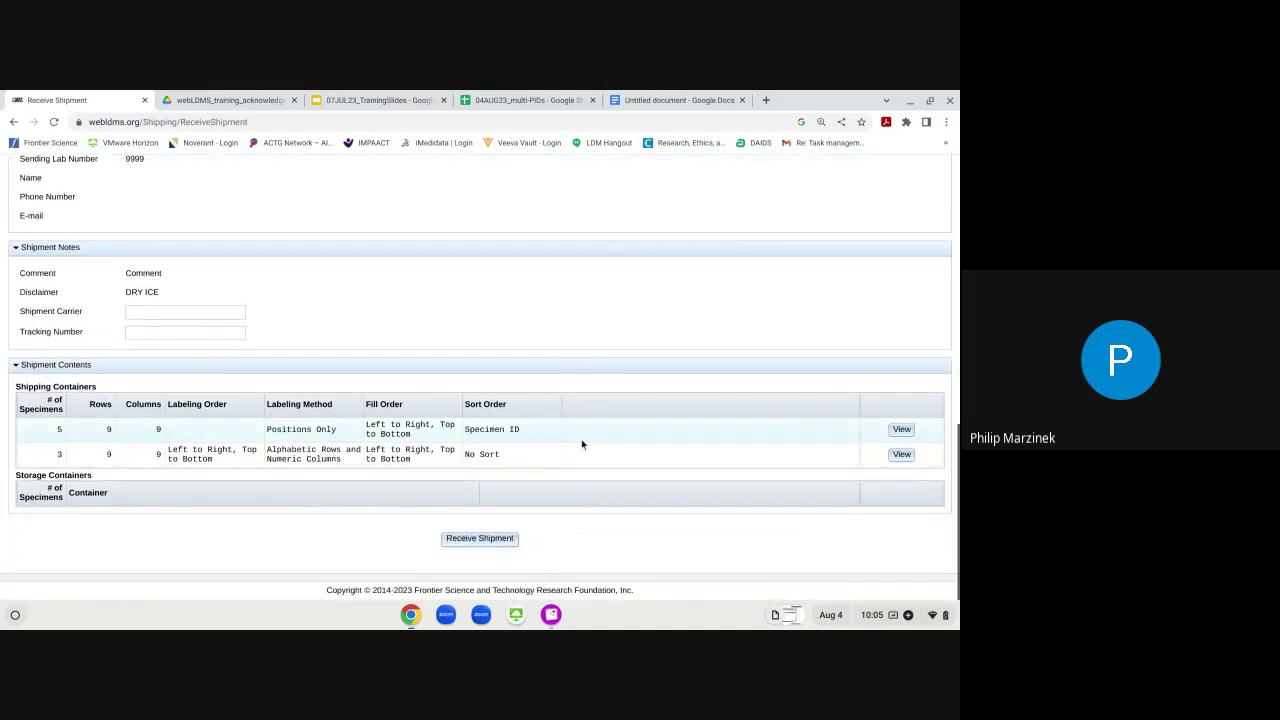
View the first container's 9-by-9 grid and five specimens, then close it
click(903, 431)
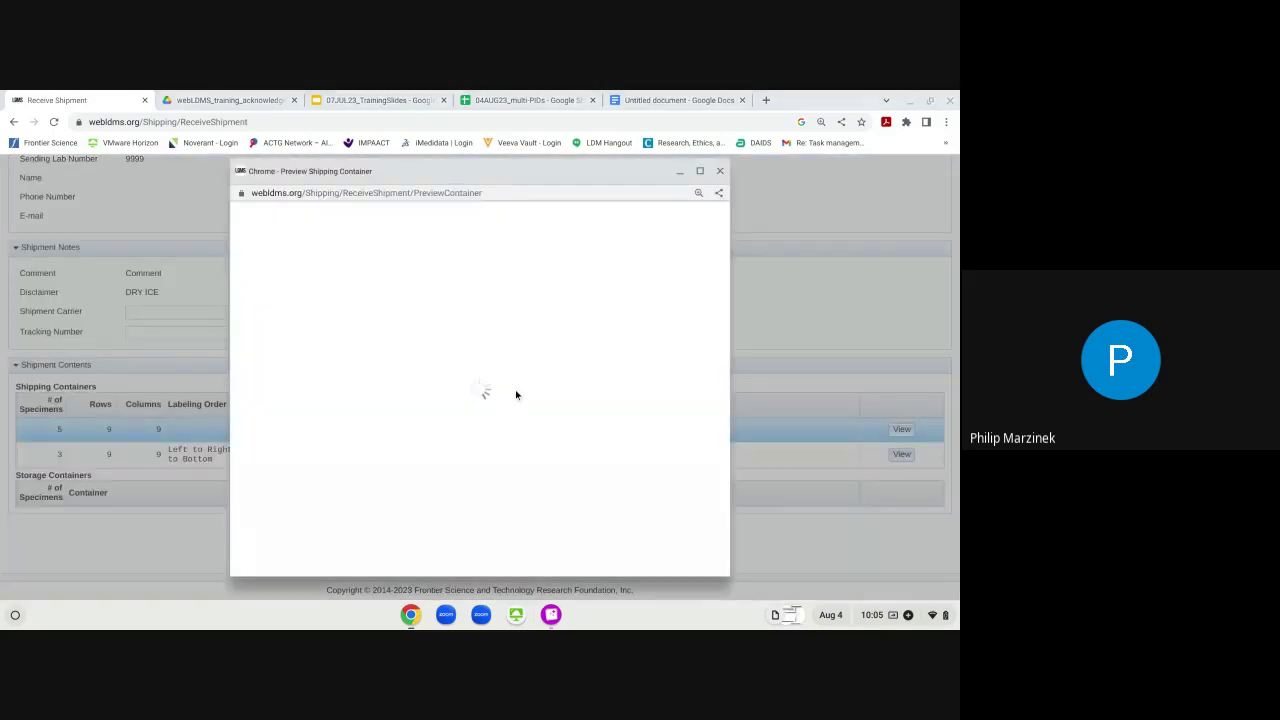
scroll(515, 394, down, 2)
scroll(515, 389, down, 6)
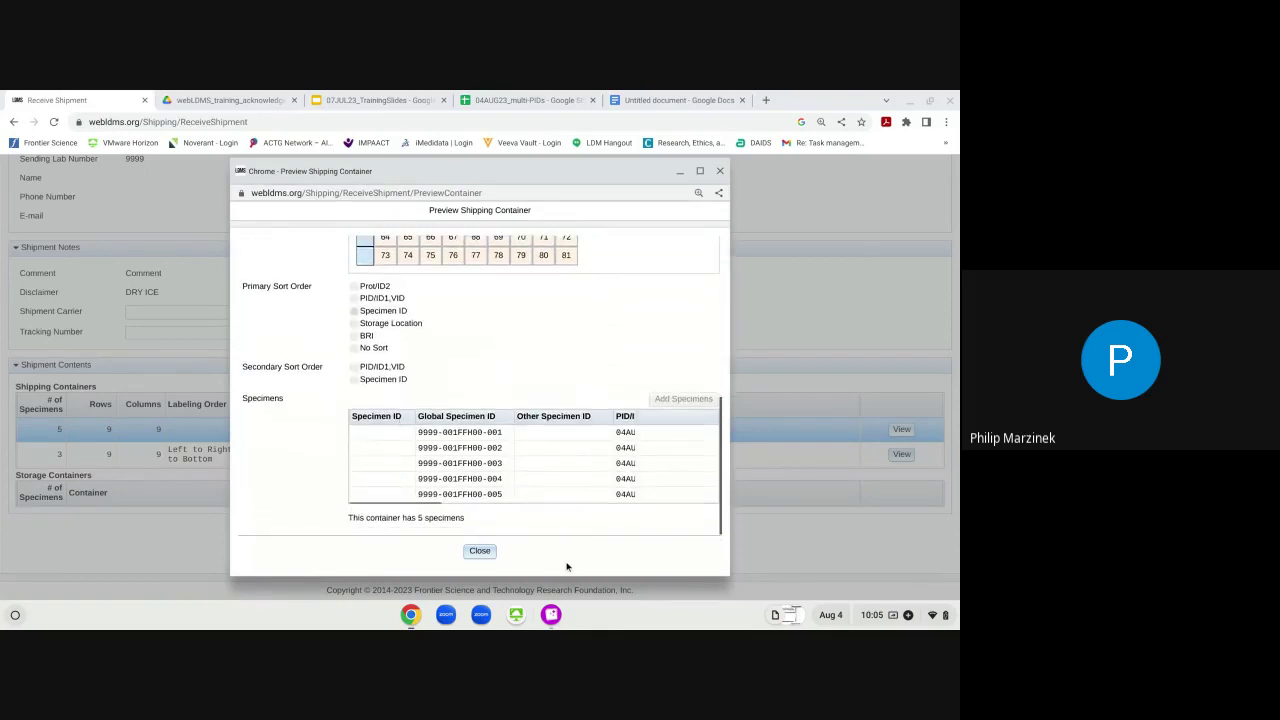
scroll(715, 390, up, 3)
scroll(715, 395, up, 5)
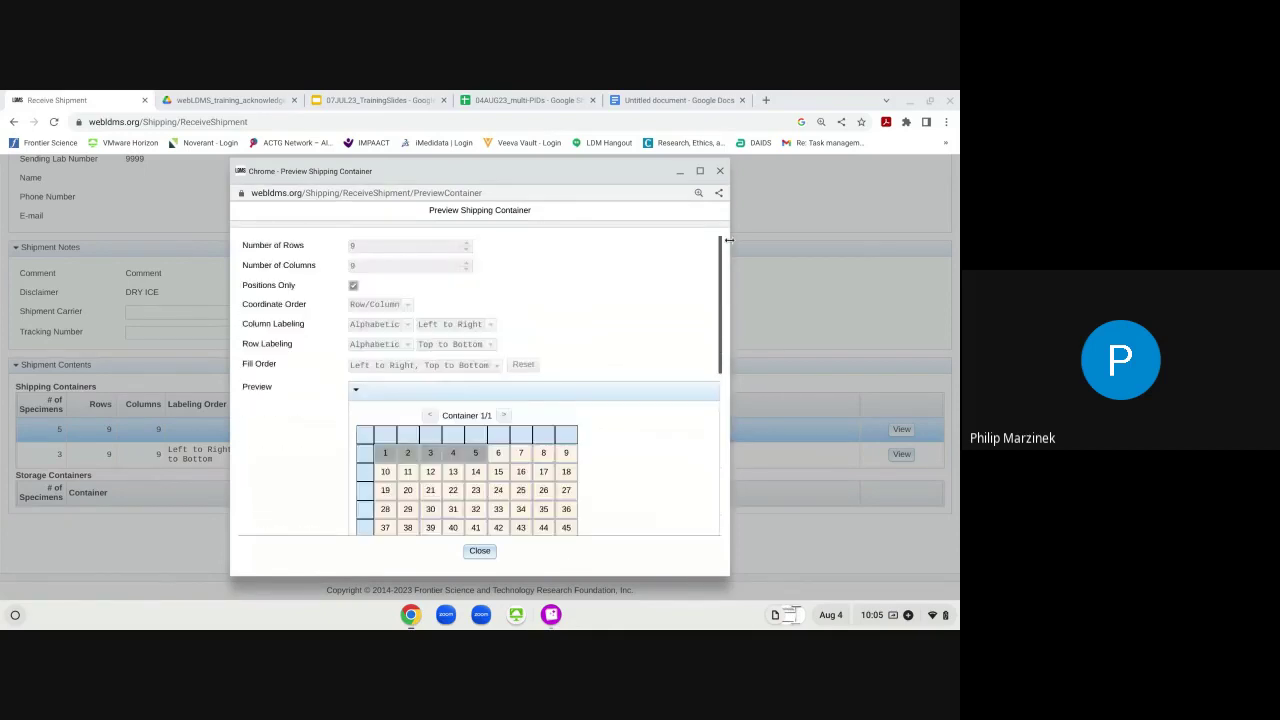
click(719, 171)
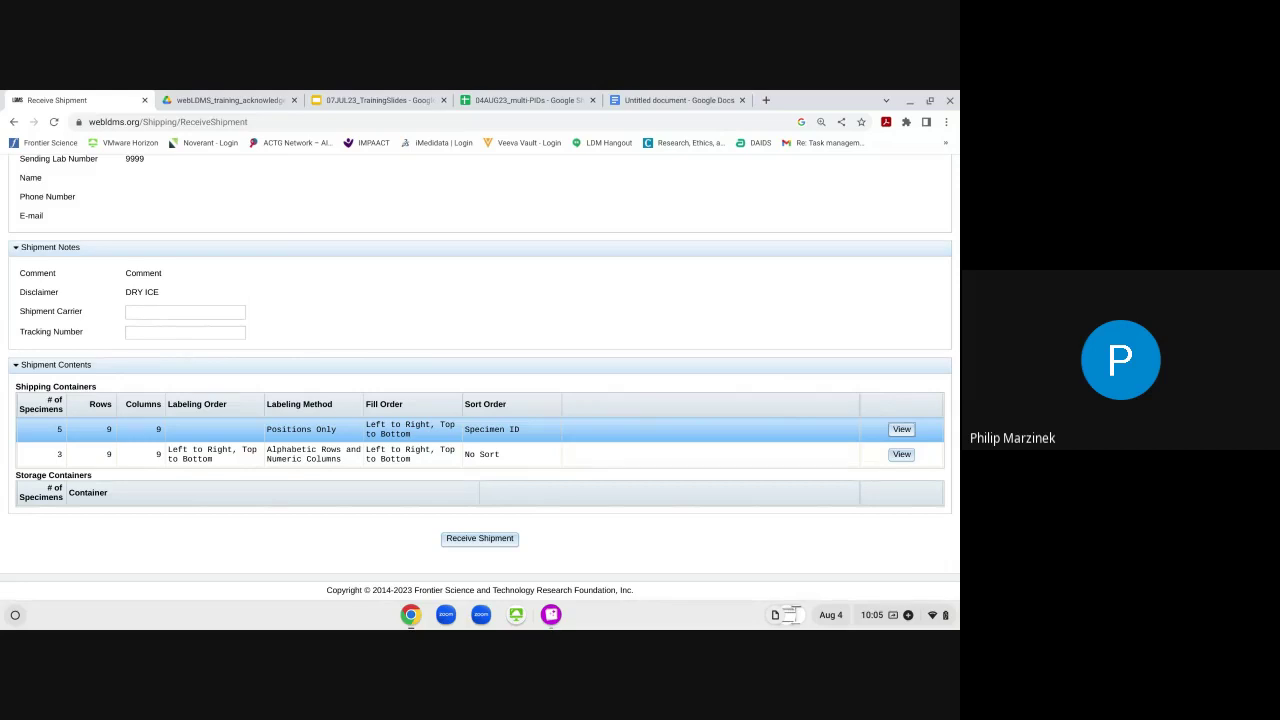
Confirm the temperature as Dry Ice and receive the shipment, accepting the lab override
scroll(371, 437, up, 10)
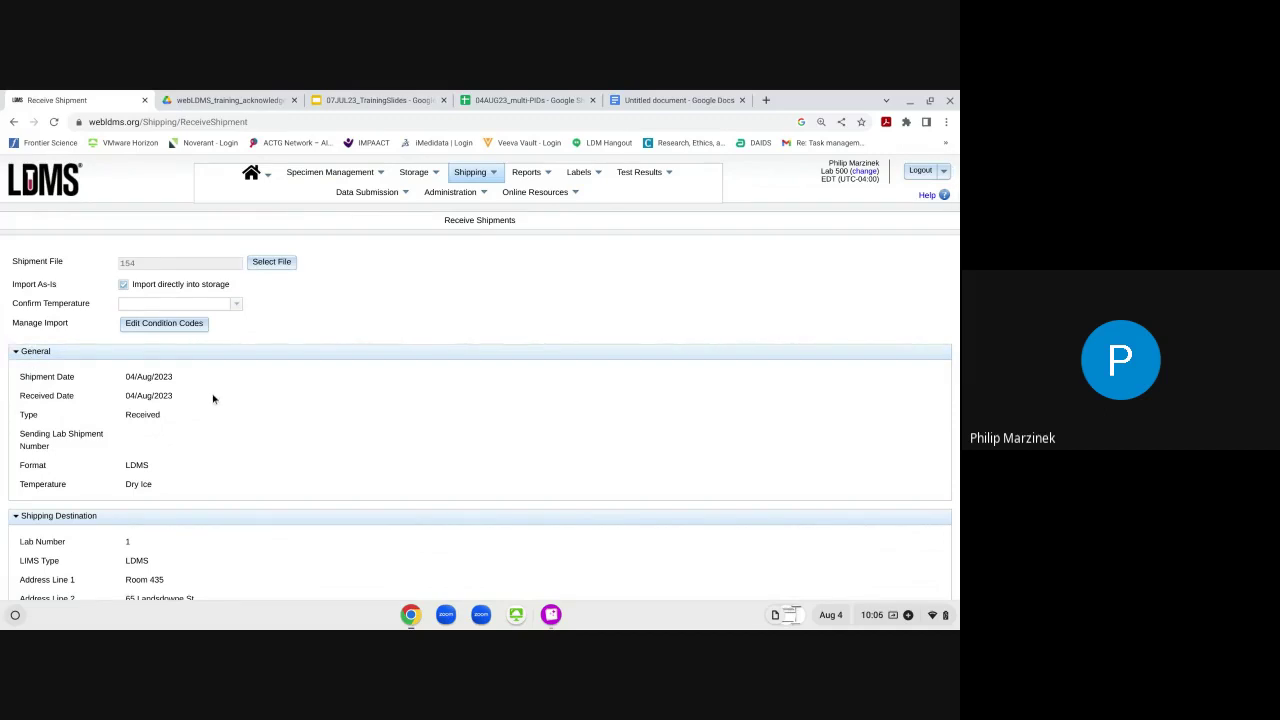
click(175, 303)
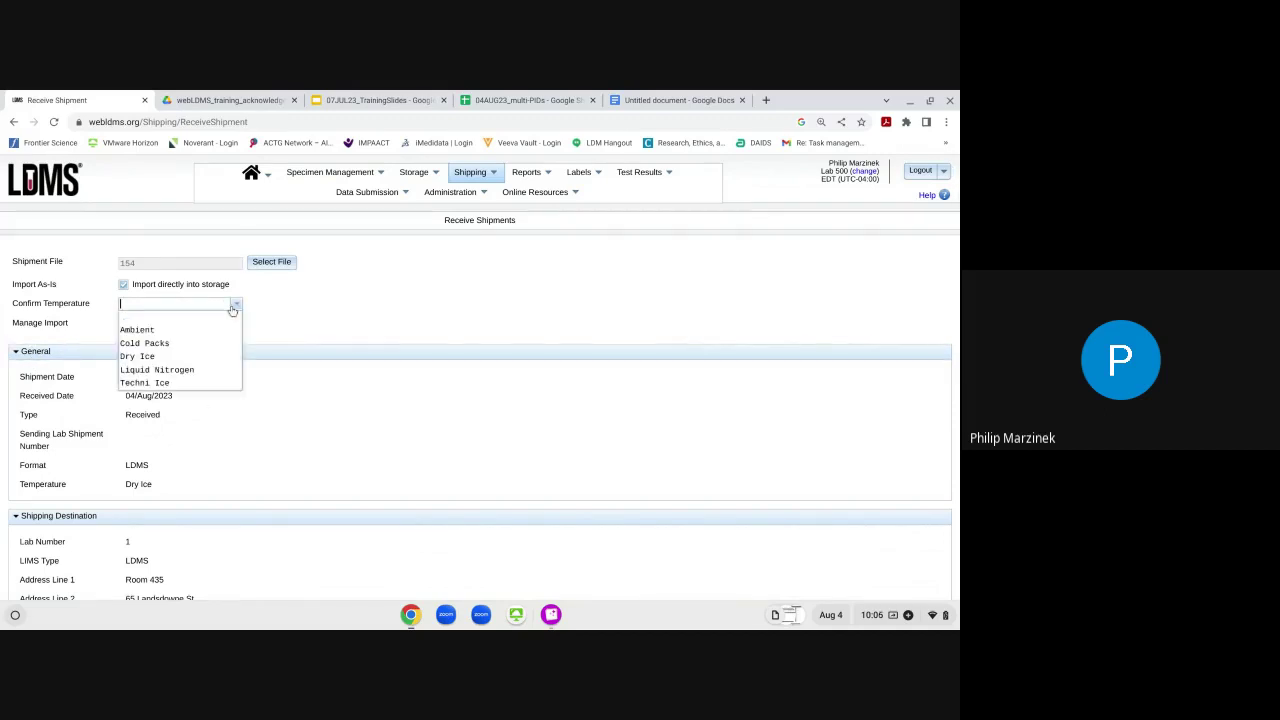
click(191, 357)
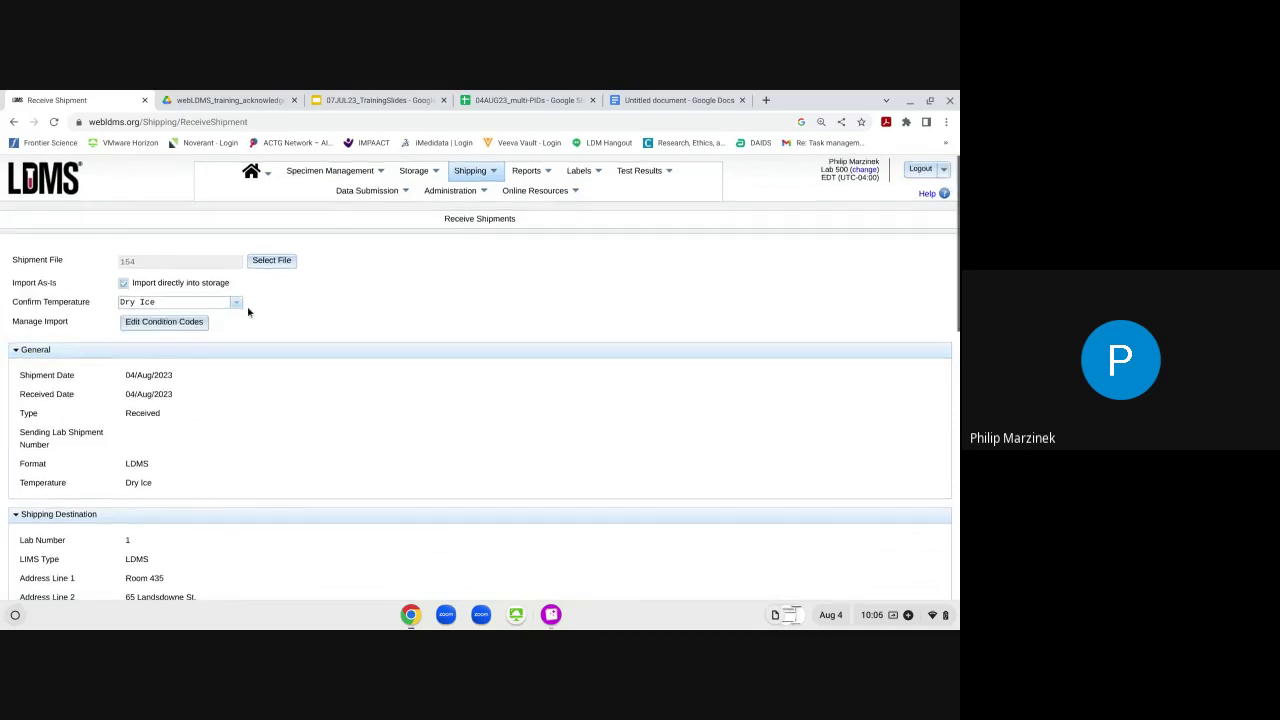
scroll(249, 313, down, 3)
scroll(249, 313, down, 10)
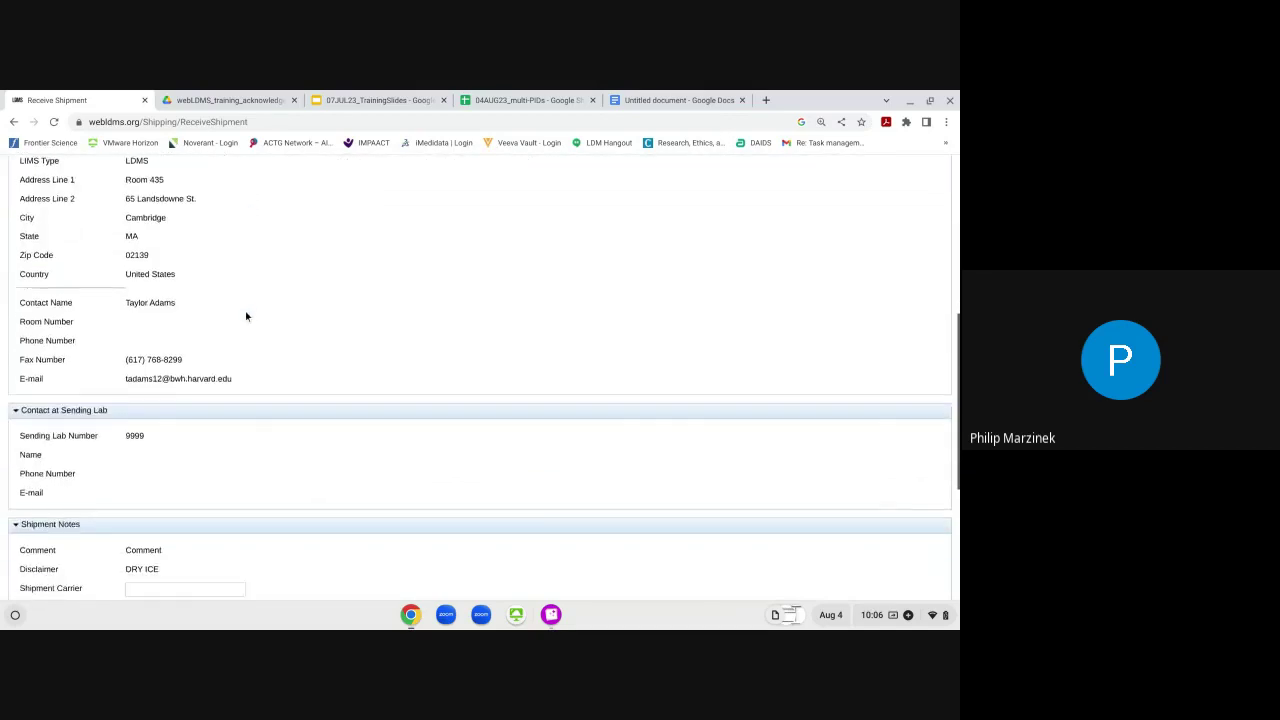
click(480, 540)
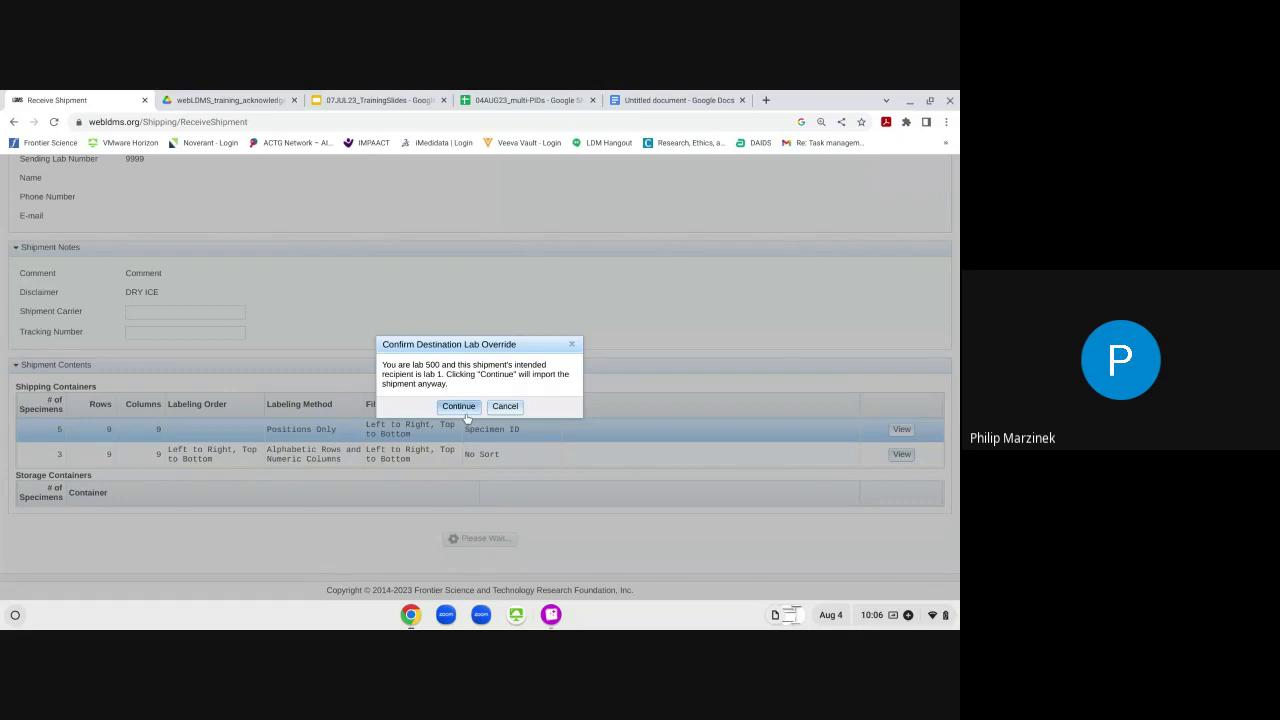
click(458, 406)
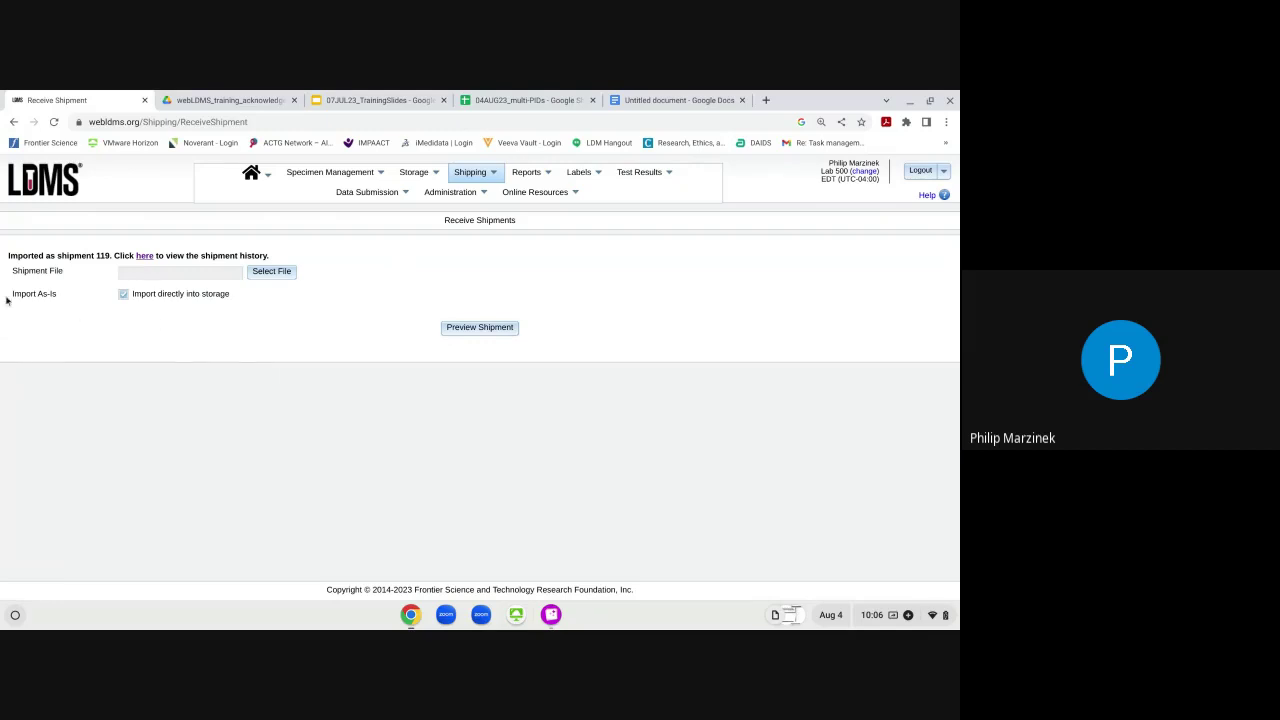
Review shipment 119 in Shipment History, received 04/Aug/2023 from lab 9999, and its actions
mouse_move(472, 176)
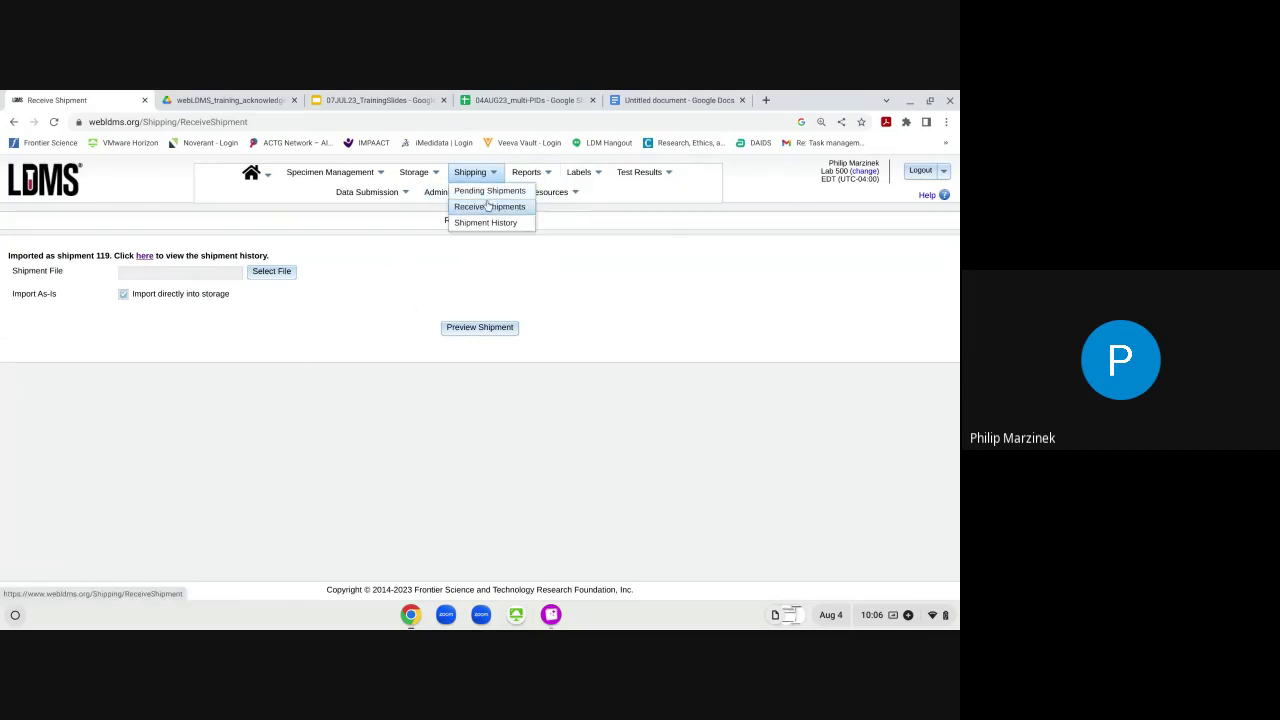
click(489, 224)
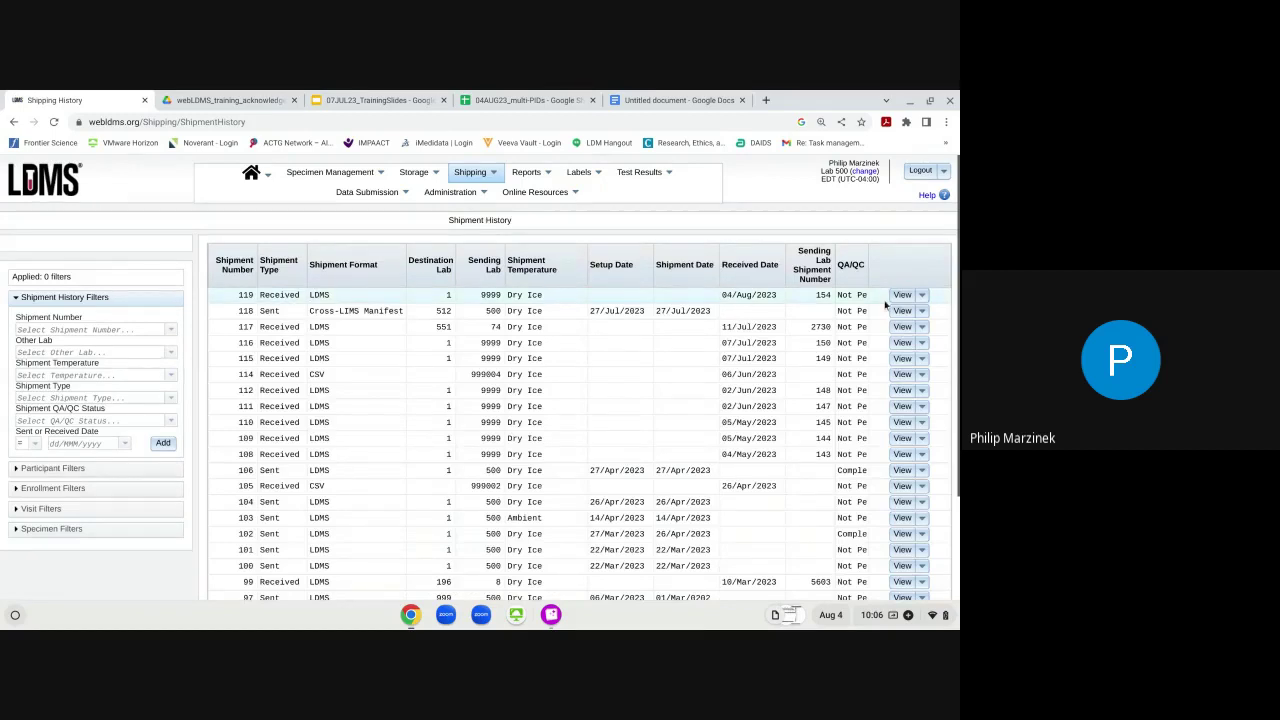
click(922, 295)
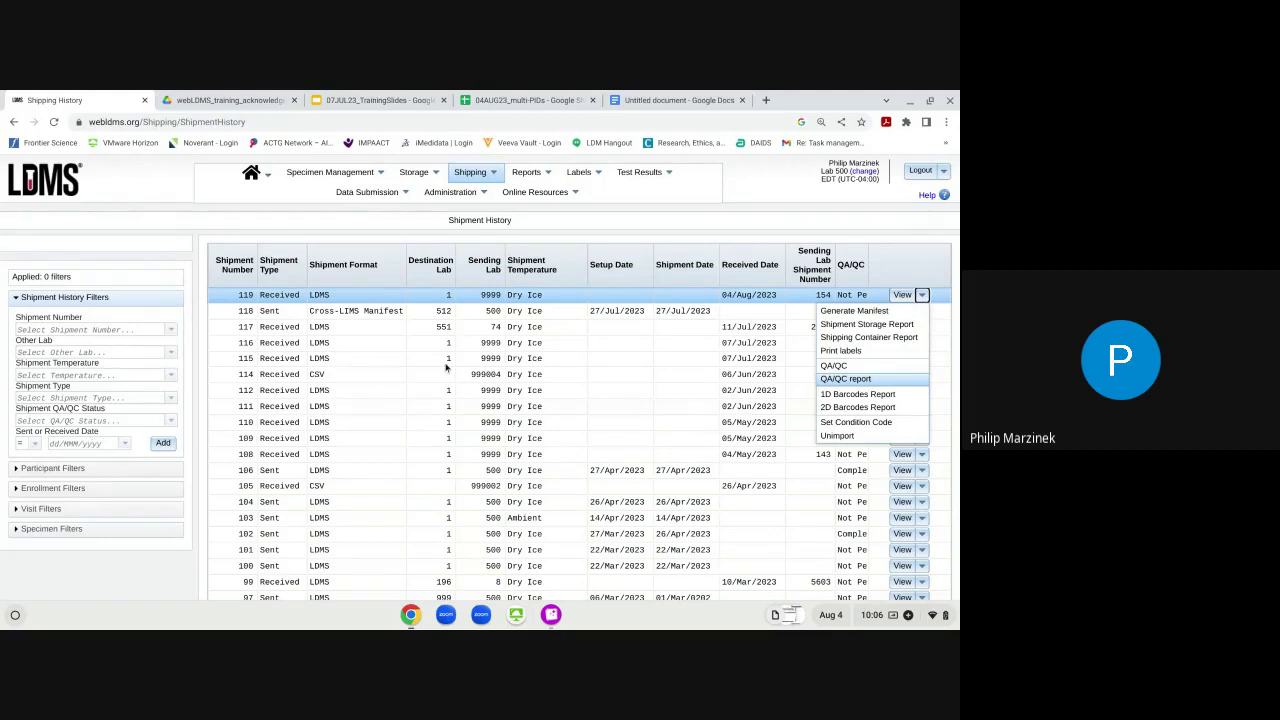
mouse_move(418, 175)
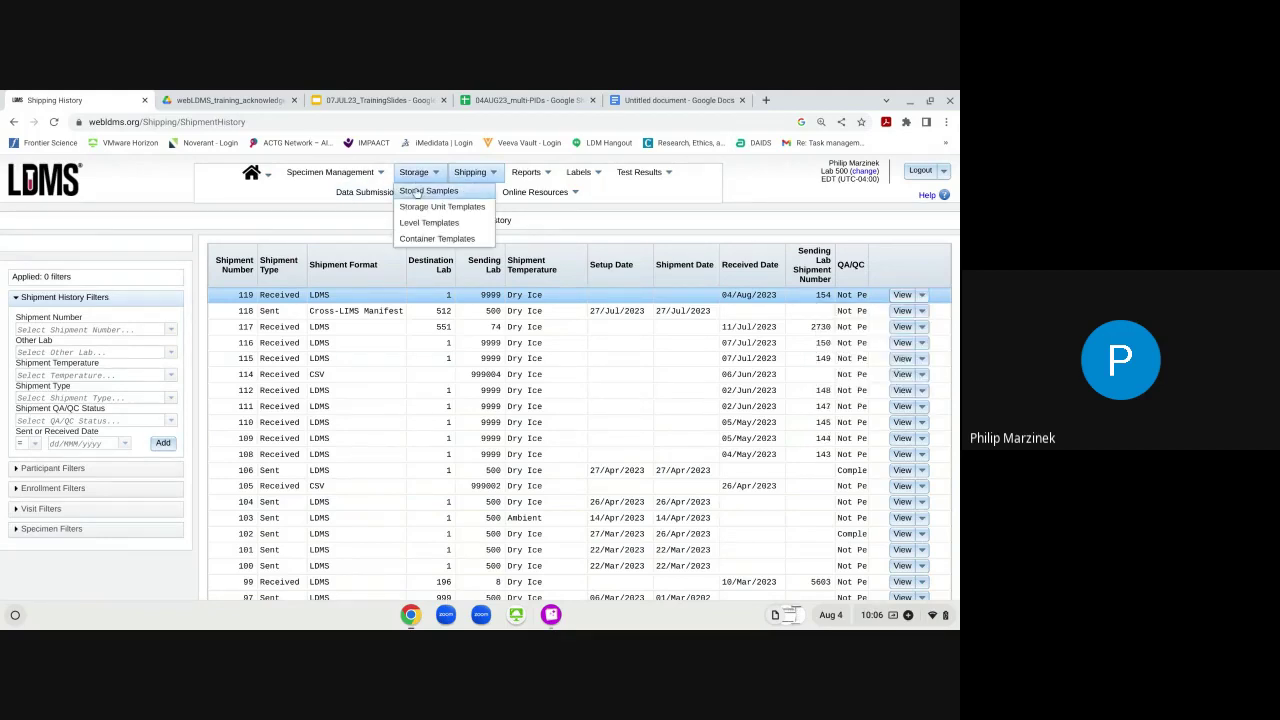
Open Stored Samples and expand SHIPPING IMPORT FREEZER to browse its shipments
click(416, 193)
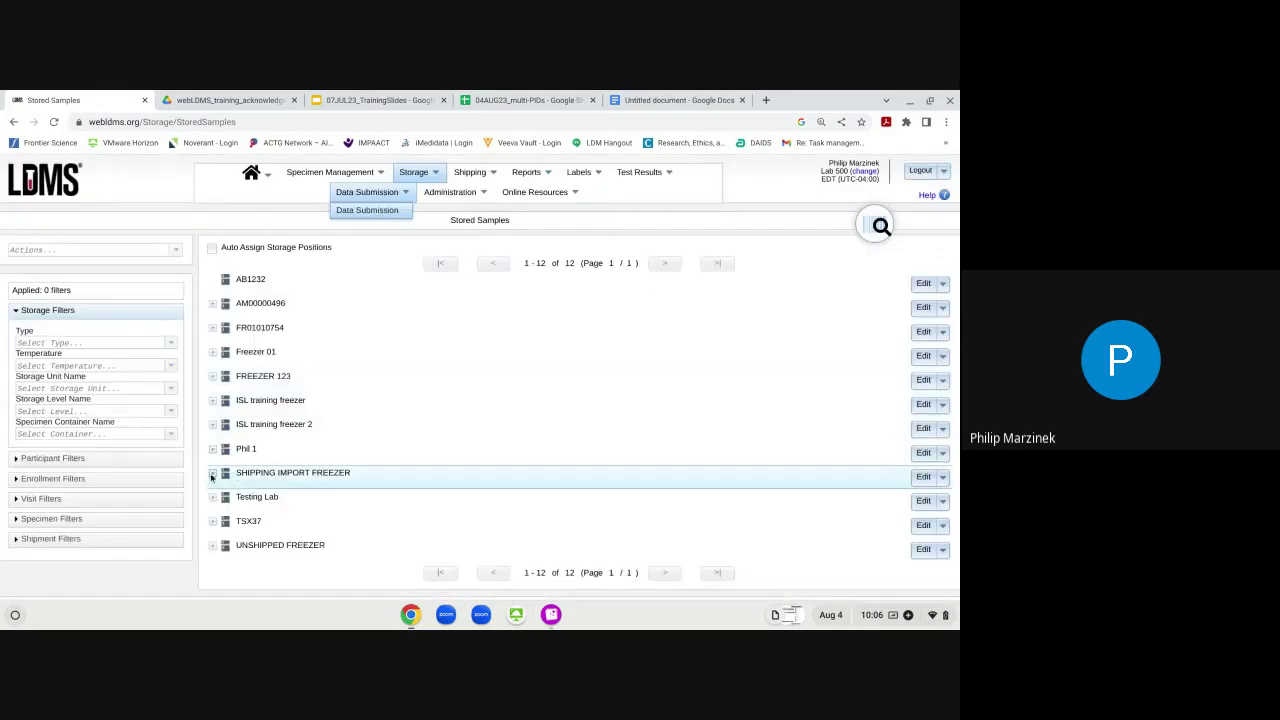
click(212, 477)
scroll(300, 451, down, 3)
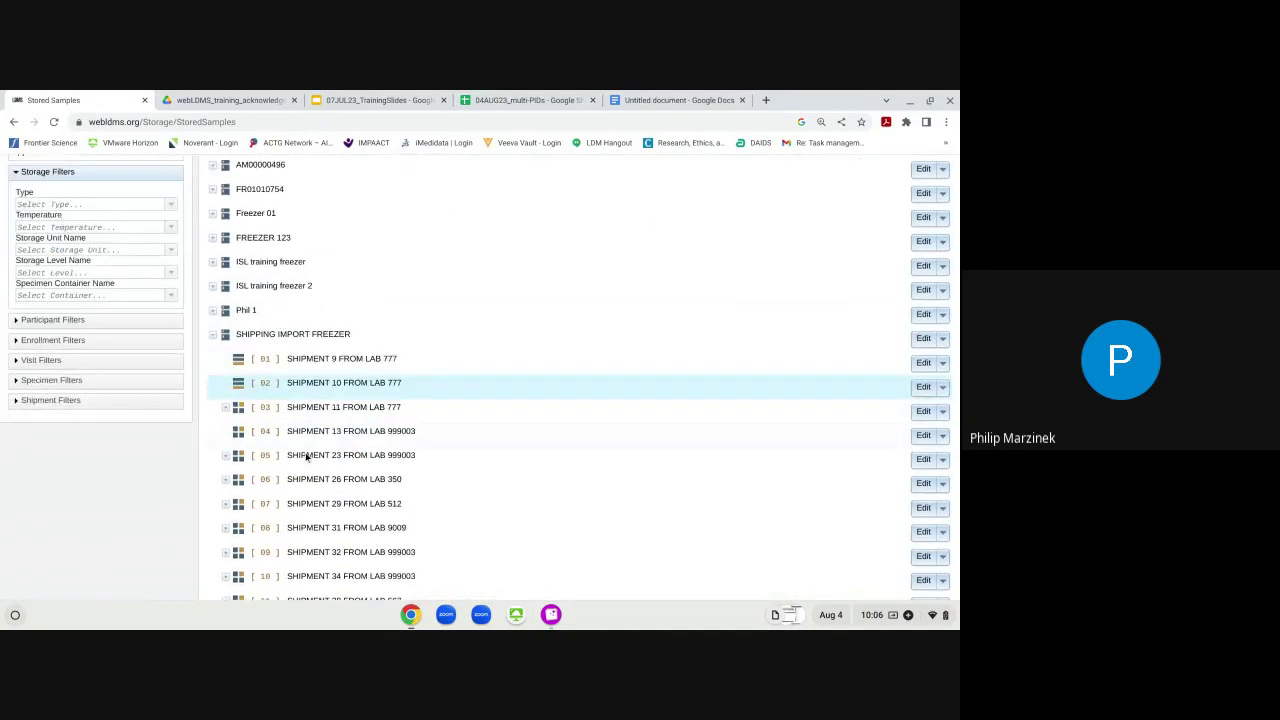
scroll(307, 455, down, 7)
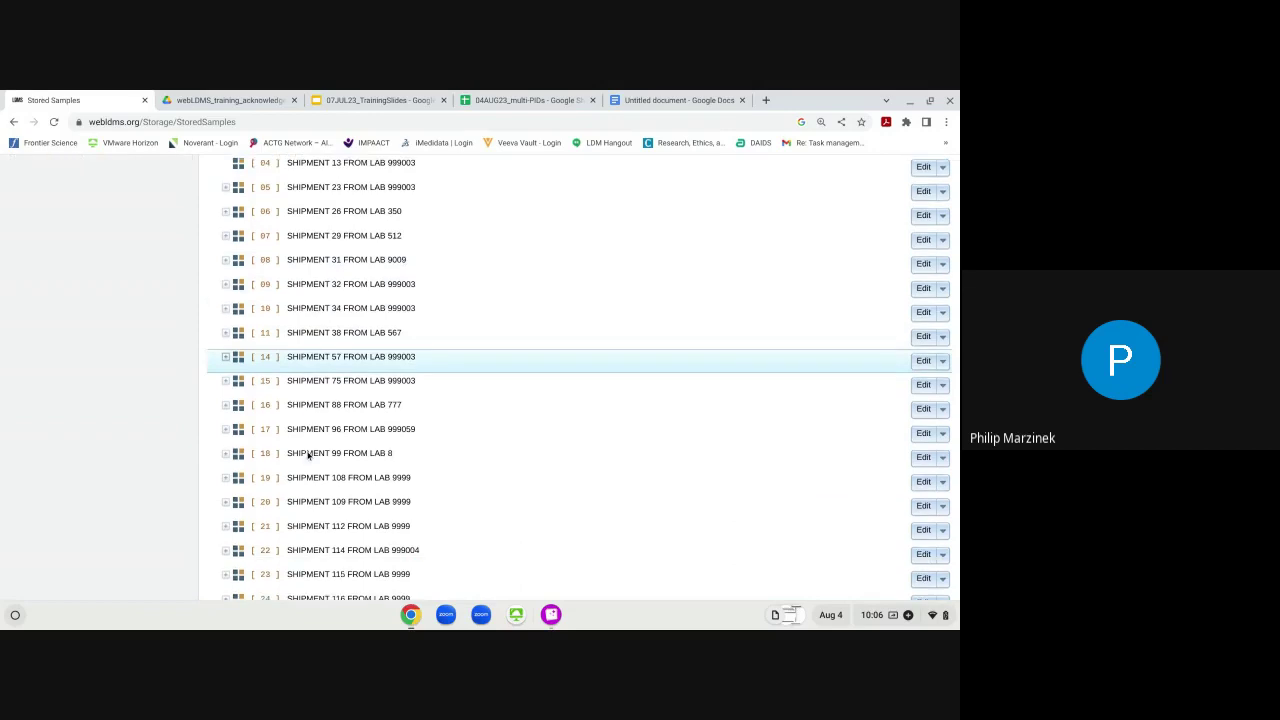
scroll(309, 455, down, 1)
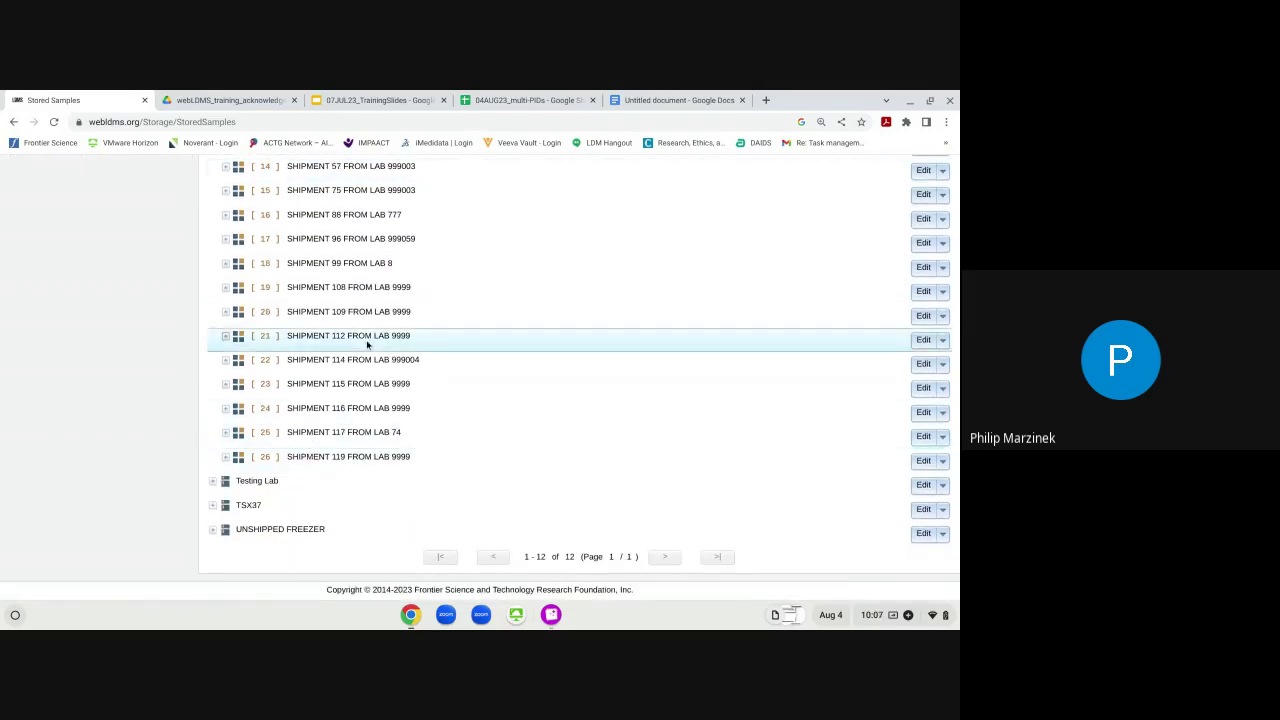
scroll(346, 323, up, 4)
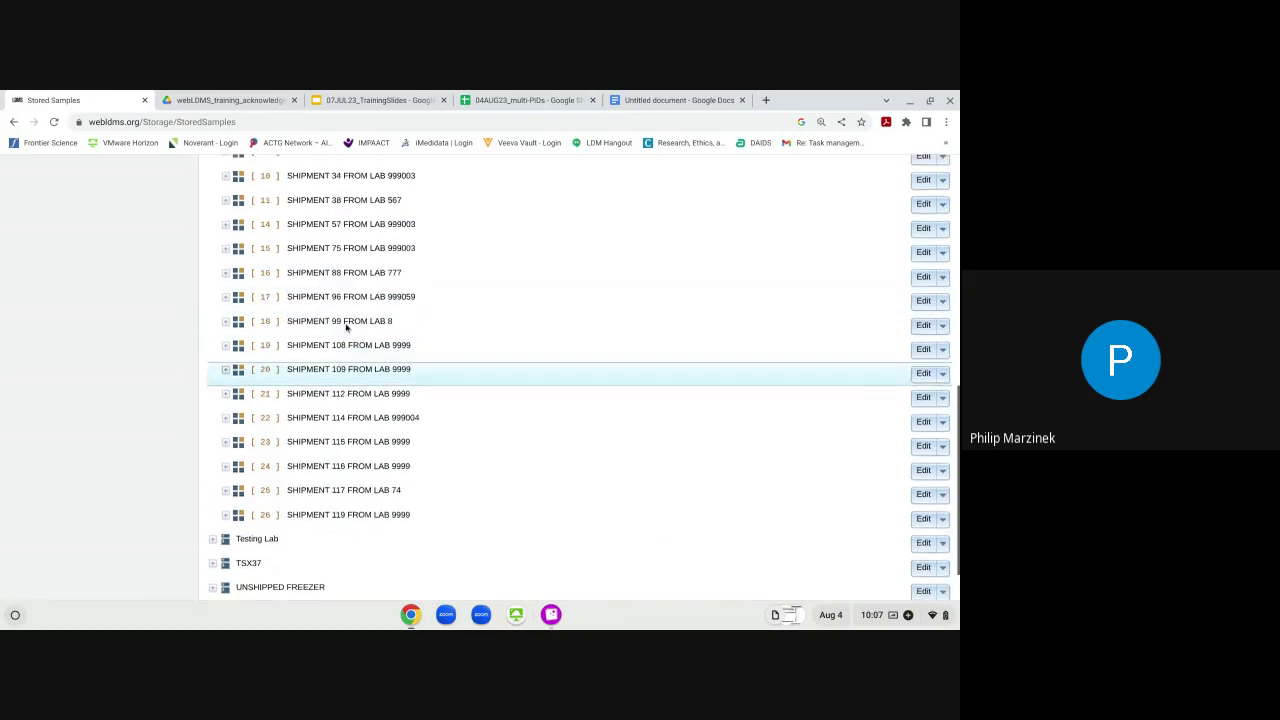
scroll(346, 327, up, 5)
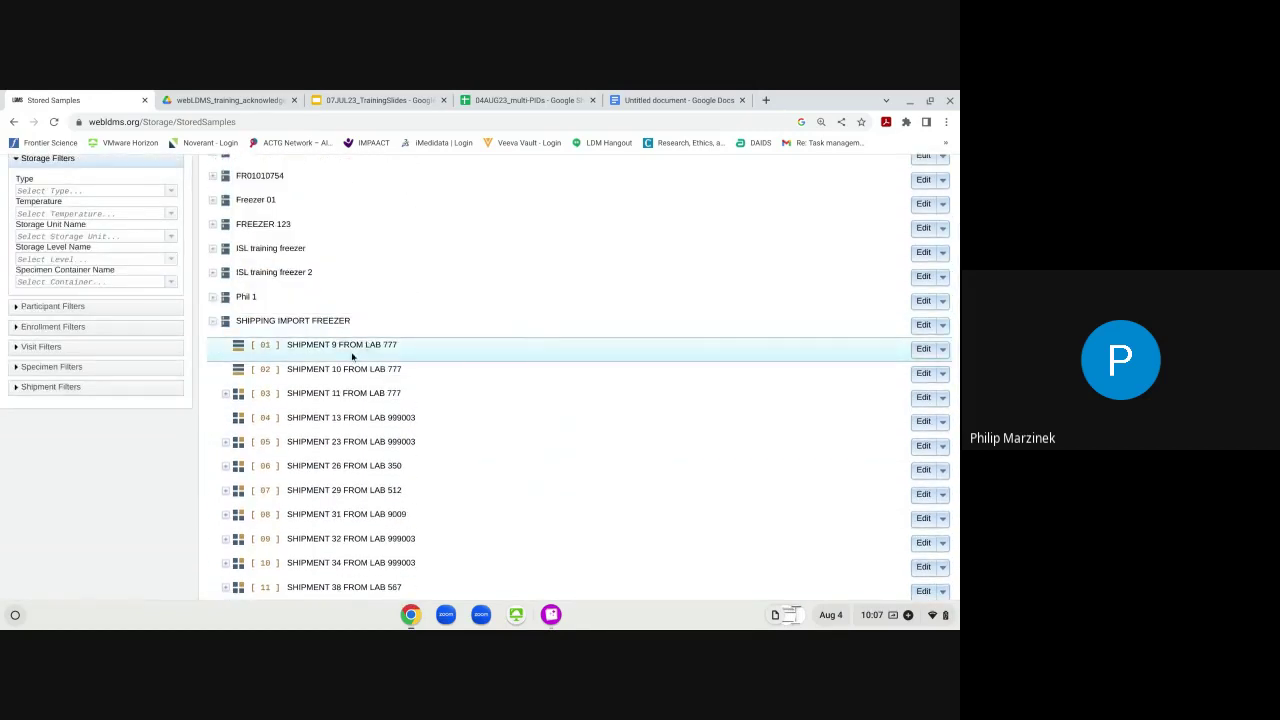
scroll(352, 356, down, 3)
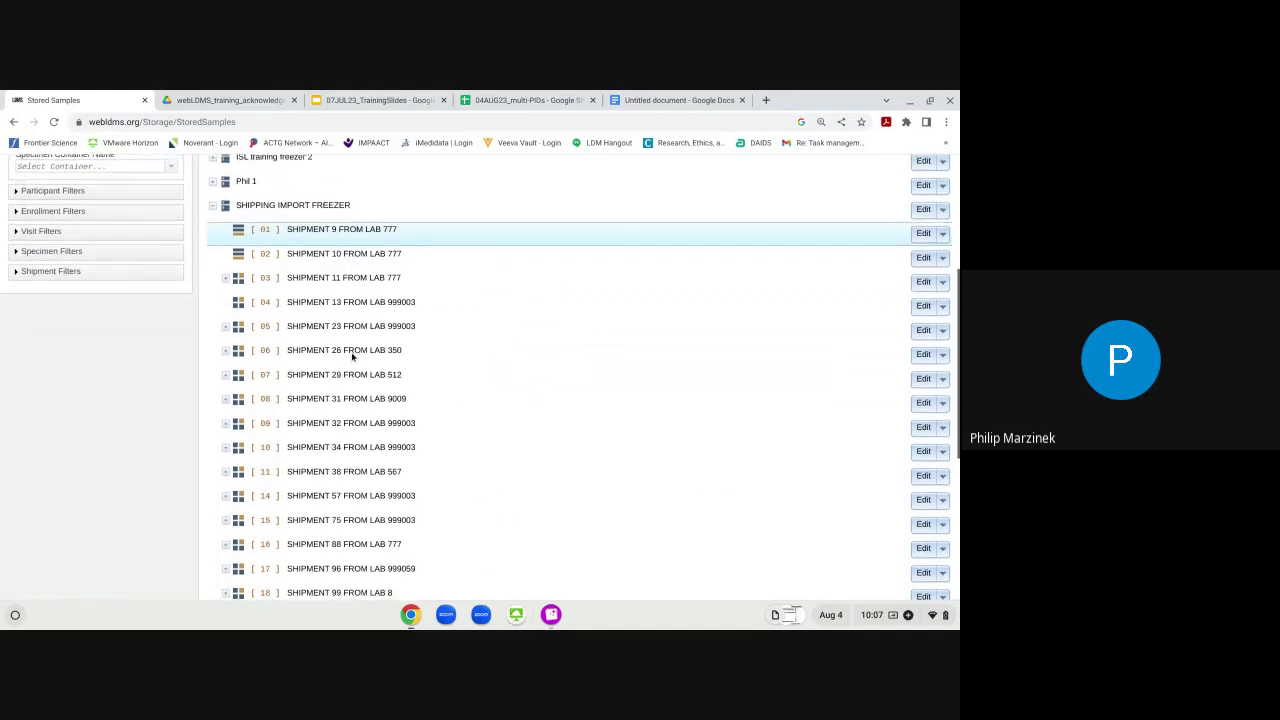
scroll(354, 356, down, 5)
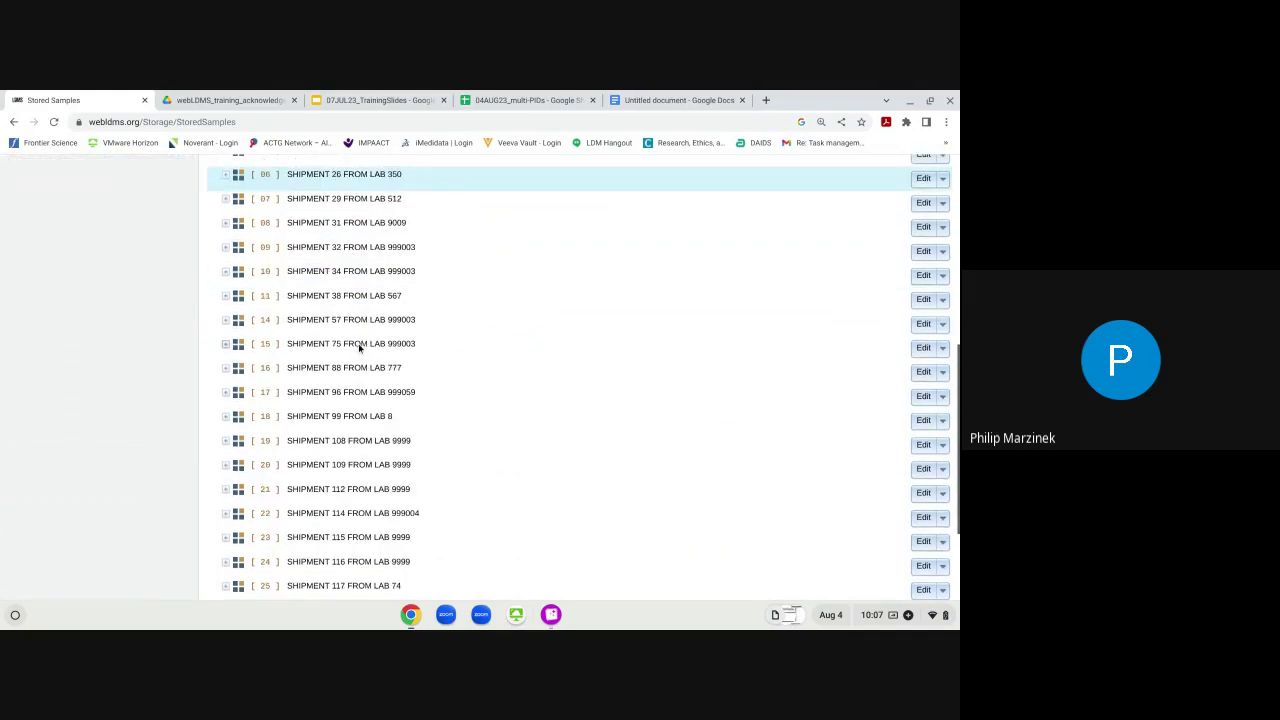
scroll(350, 377, down, 2)
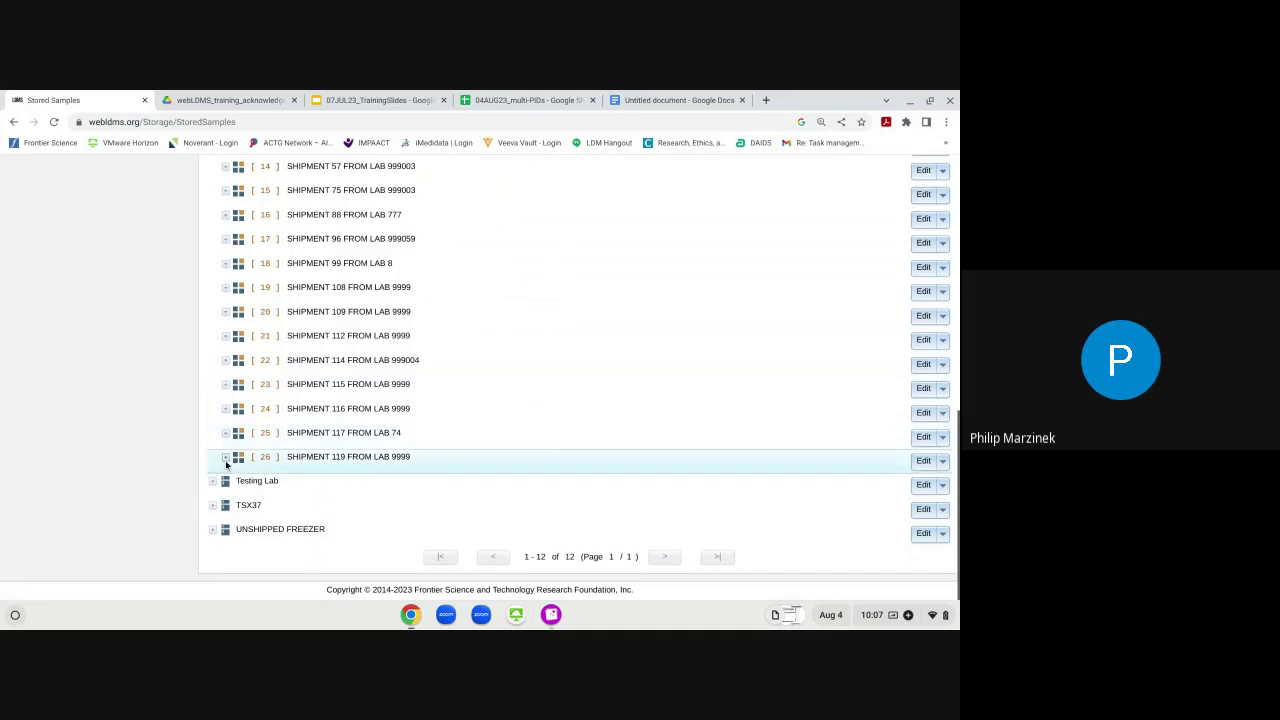
Expand and collapse shipments 119 and 117, then collapse SHIPPING IMPORT FREEZER
click(226, 458)
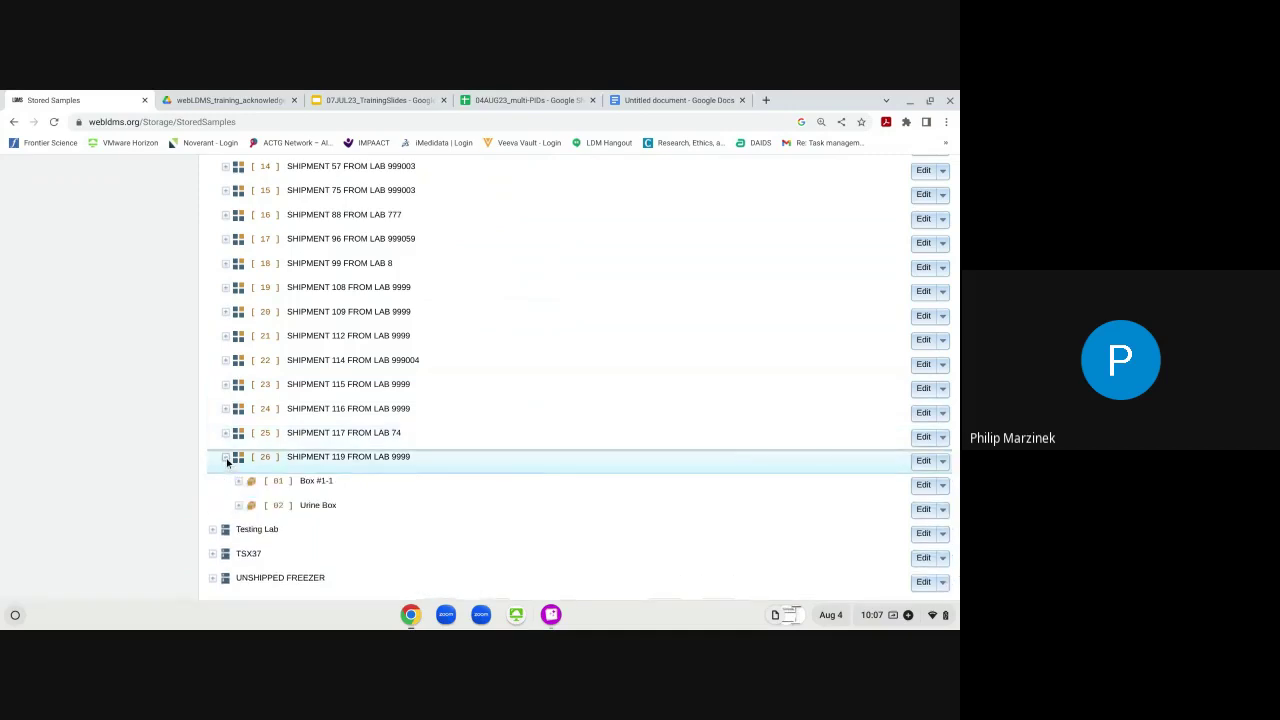
click(227, 458)
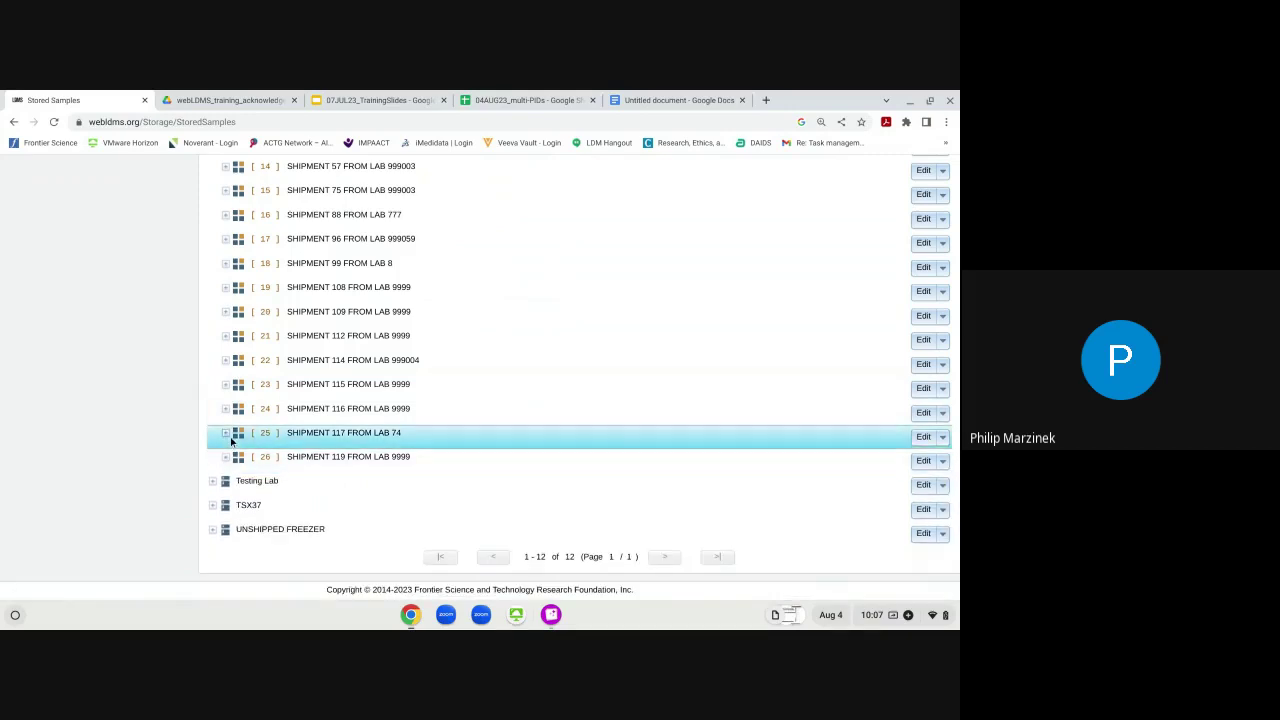
click(226, 437)
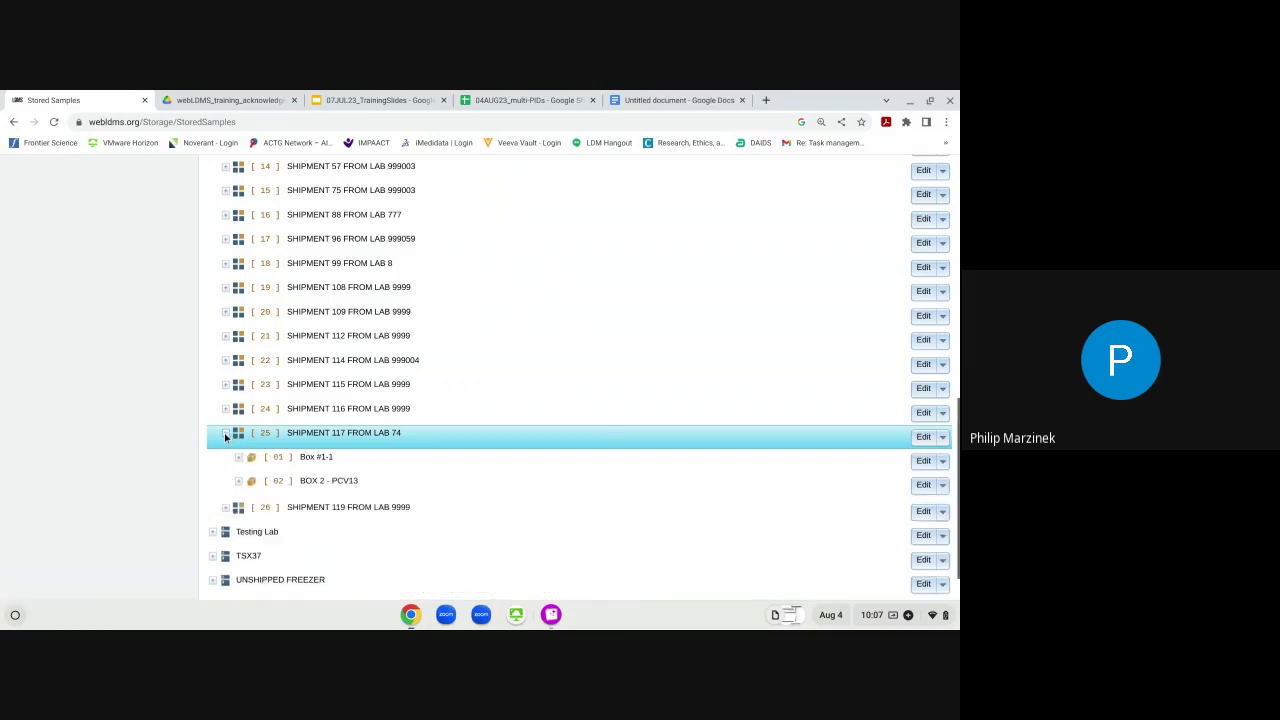
click(225, 438)
scroll(224, 437, up, 5)
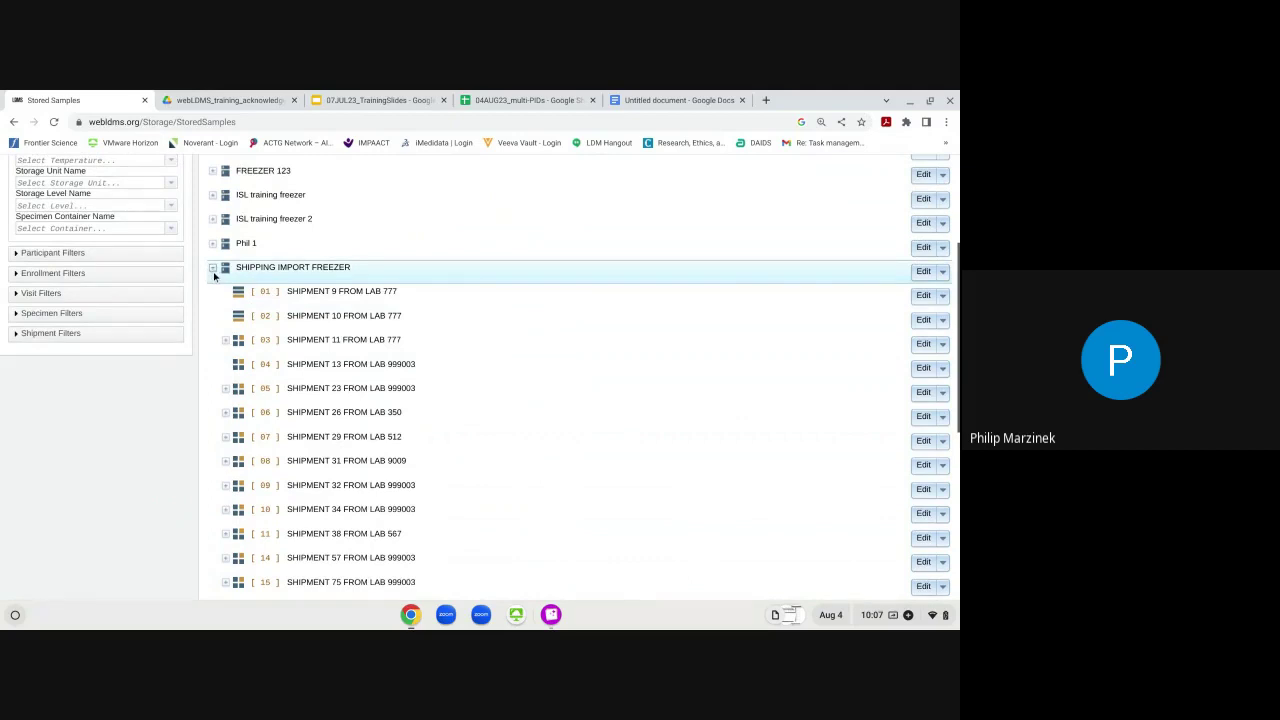
click(213, 272)
mouse_move(470, 157)
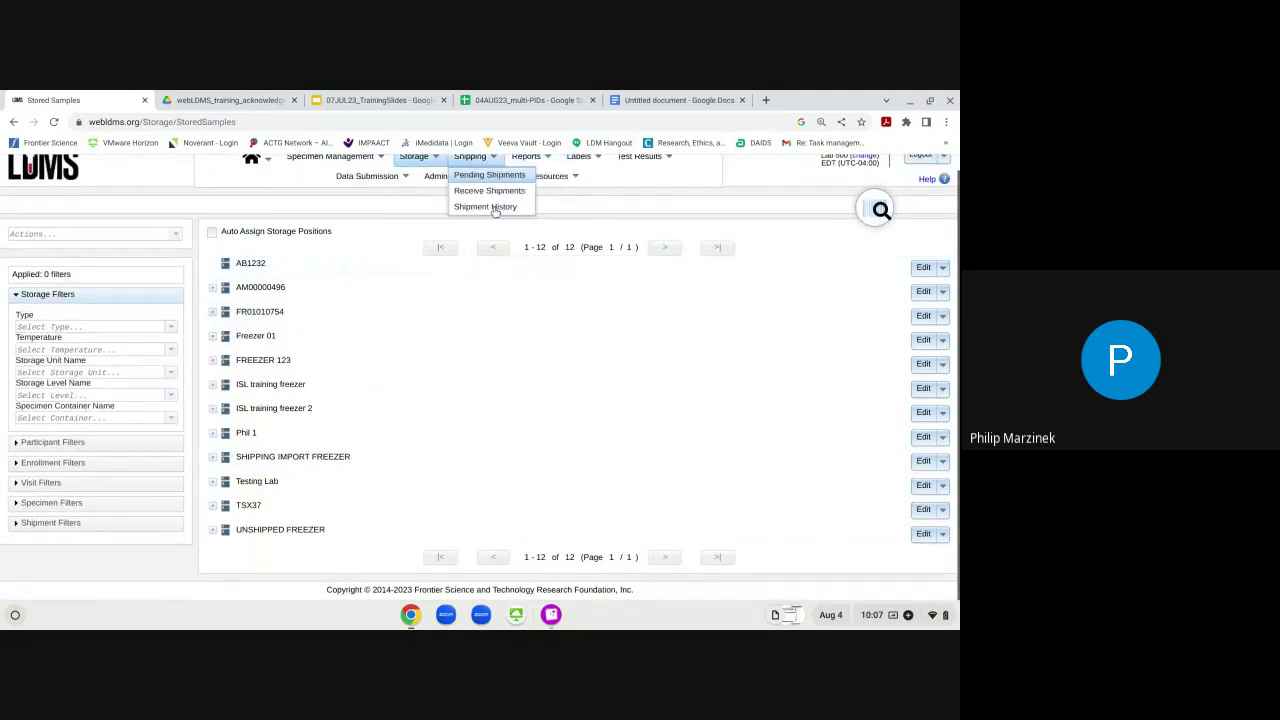
scroll(494, 212, up, 1)
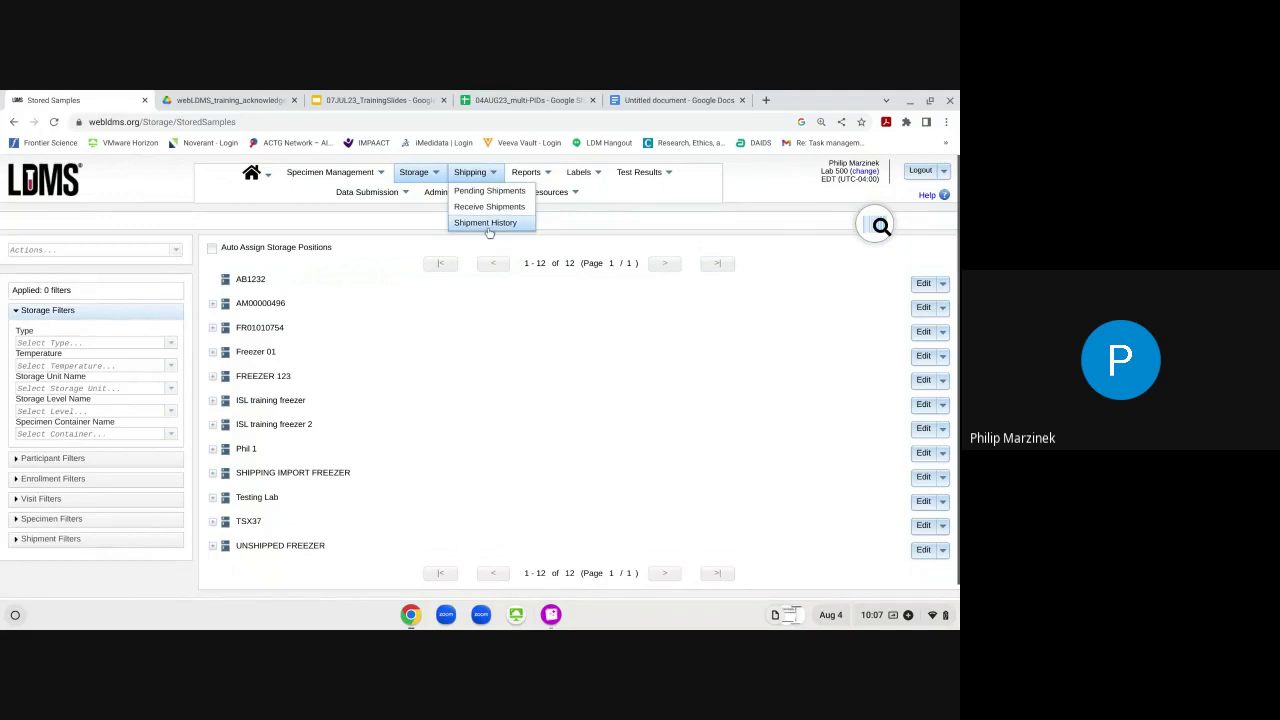
click(488, 230)
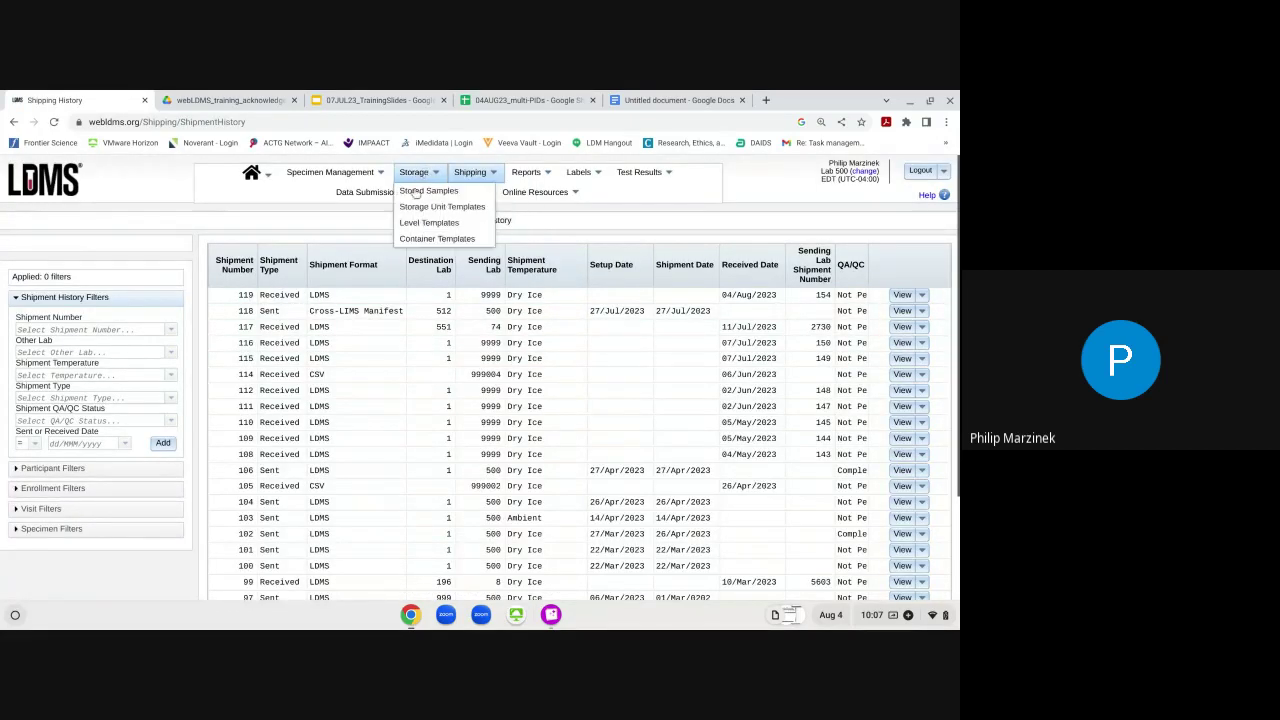
click(415, 192)
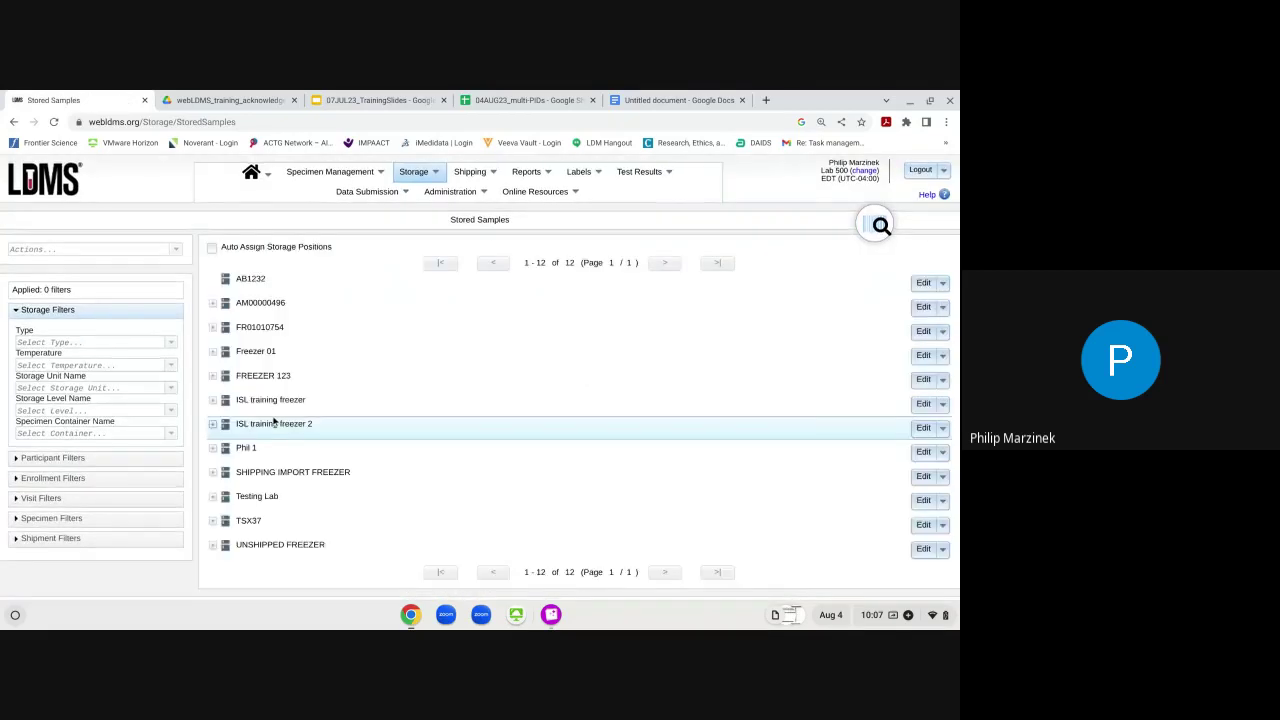
Expand SHIPPING IMPORT FREEZER and shipment 119 to view the Box #1-1 and Urine Box specimens
scroll(274, 421, down, 1)
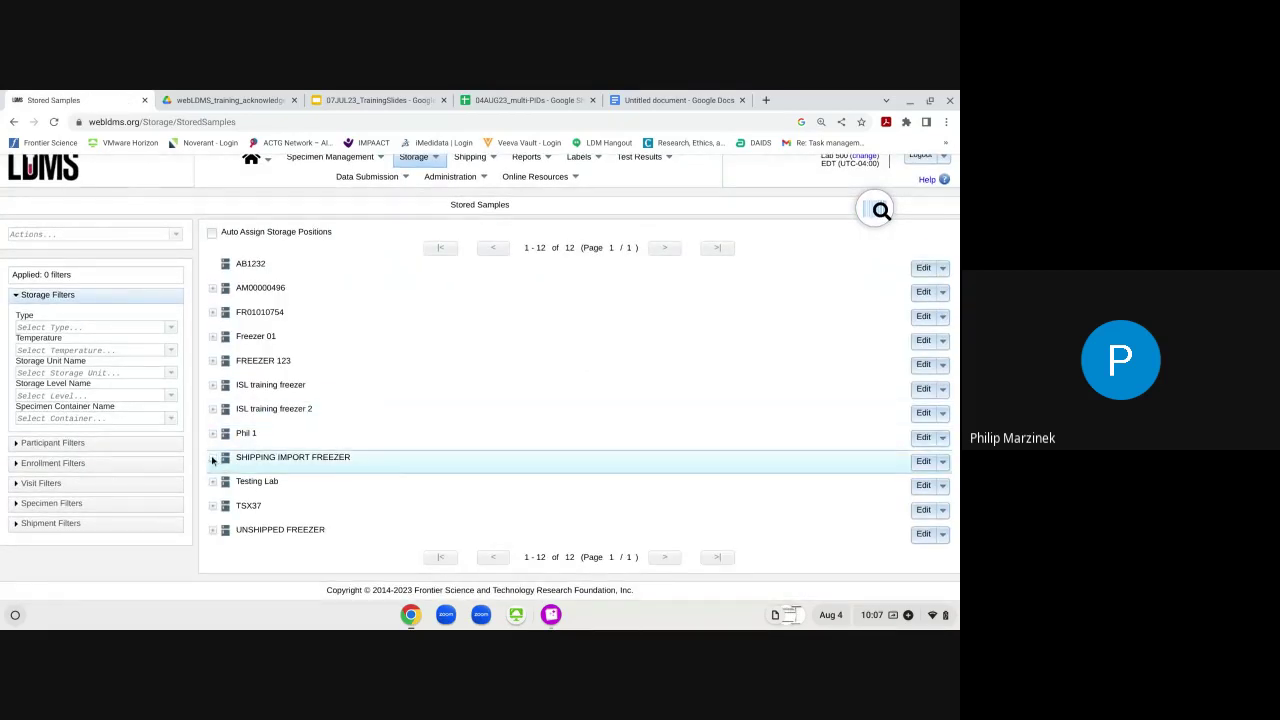
click(212, 460)
scroll(276, 470, down, 5)
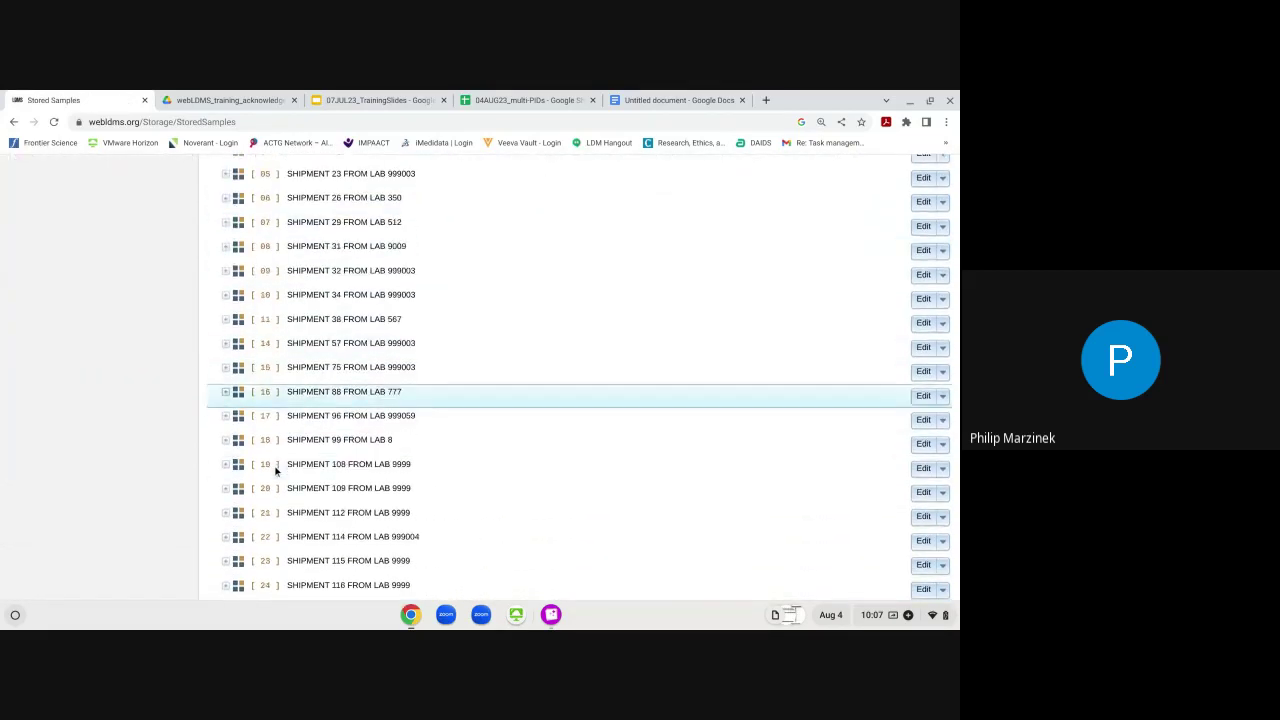
scroll(276, 470, down, 3)
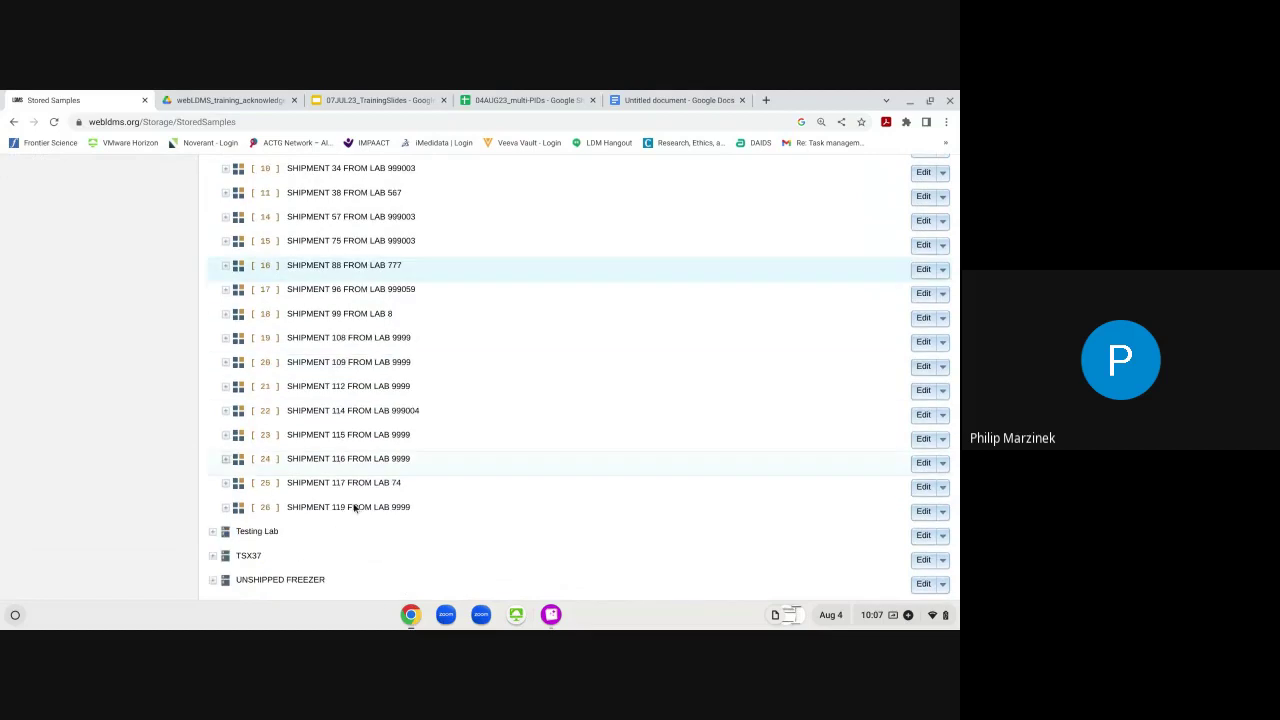
click(221, 510)
scroll(345, 495, down, 3)
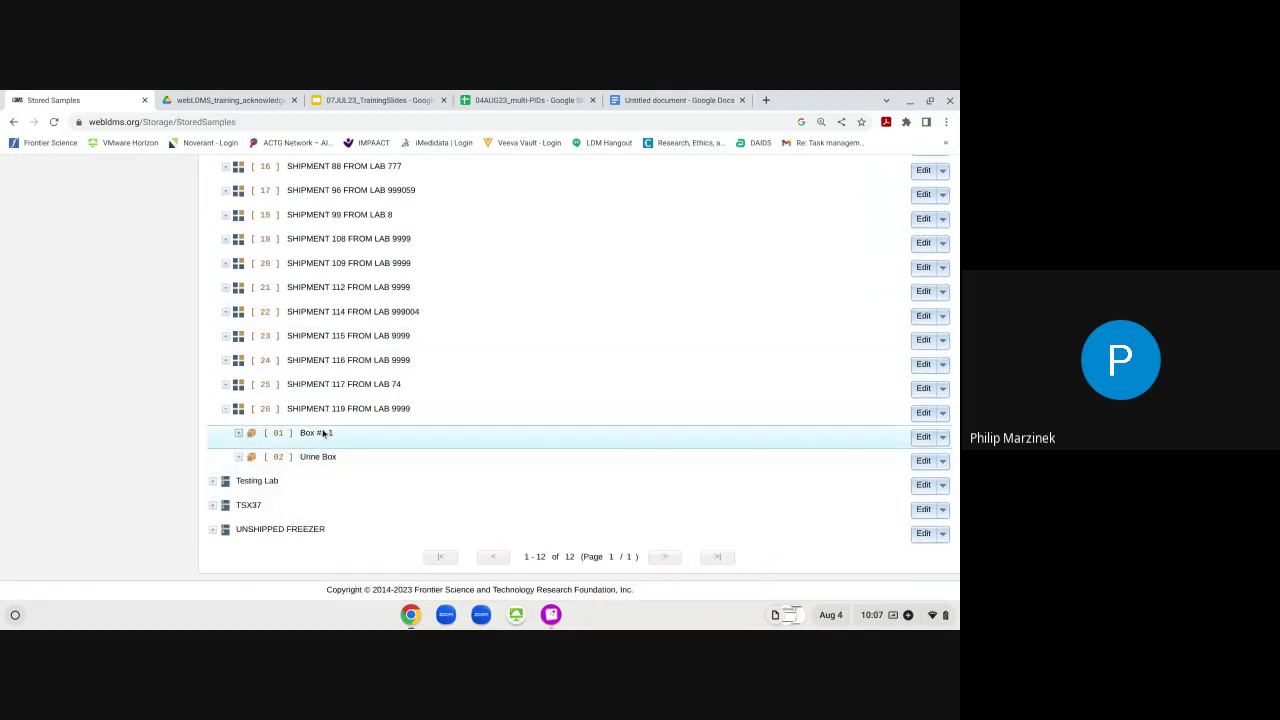
click(238, 433)
scroll(252, 507, down, 2)
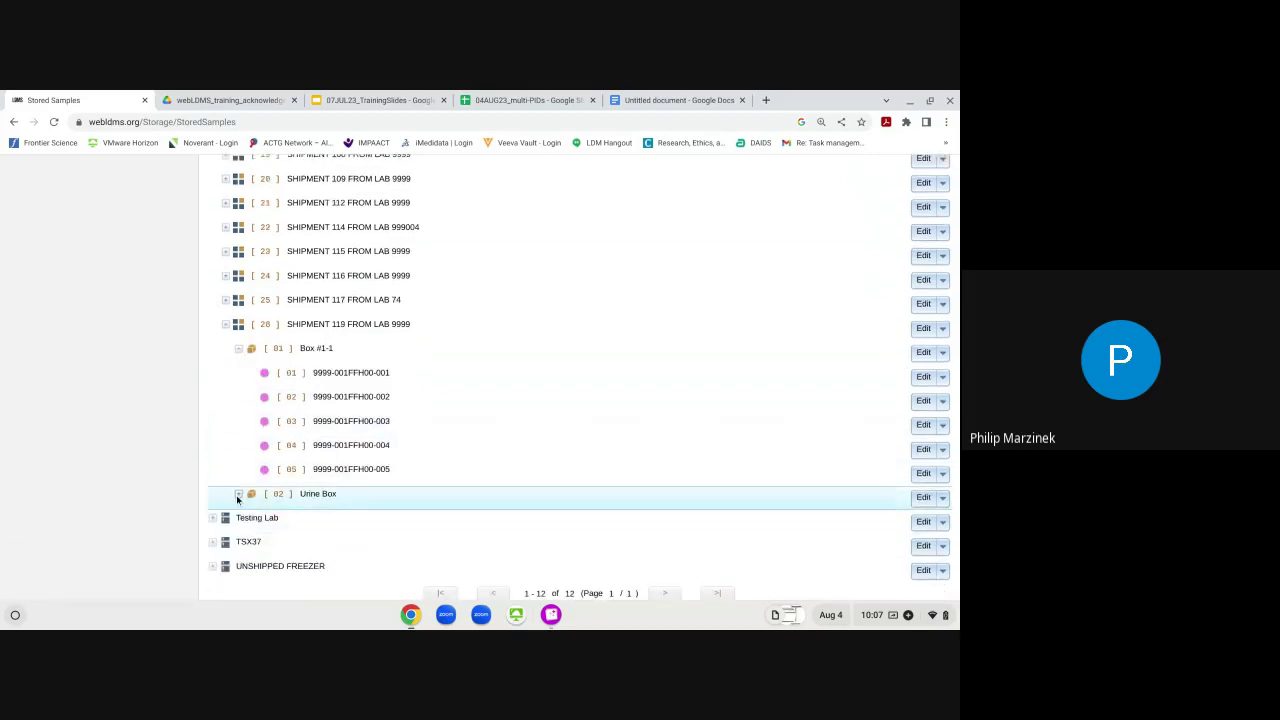
click(238, 494)
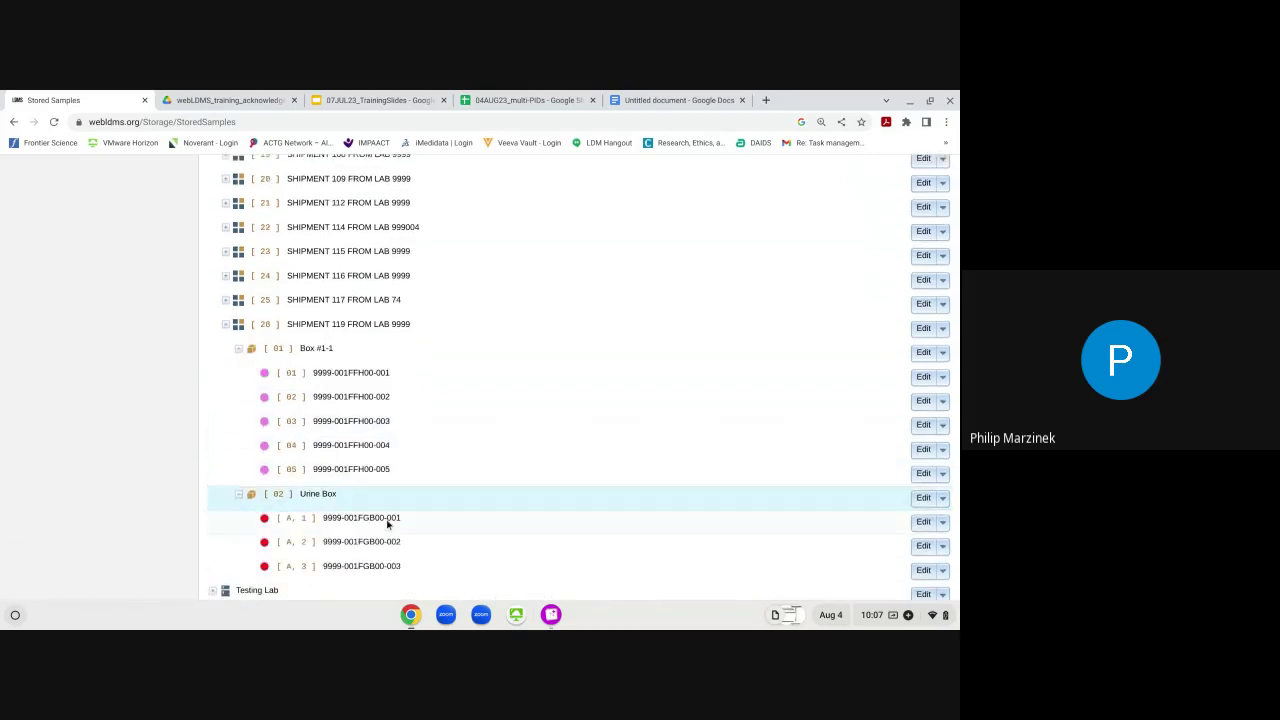
click(238, 494)
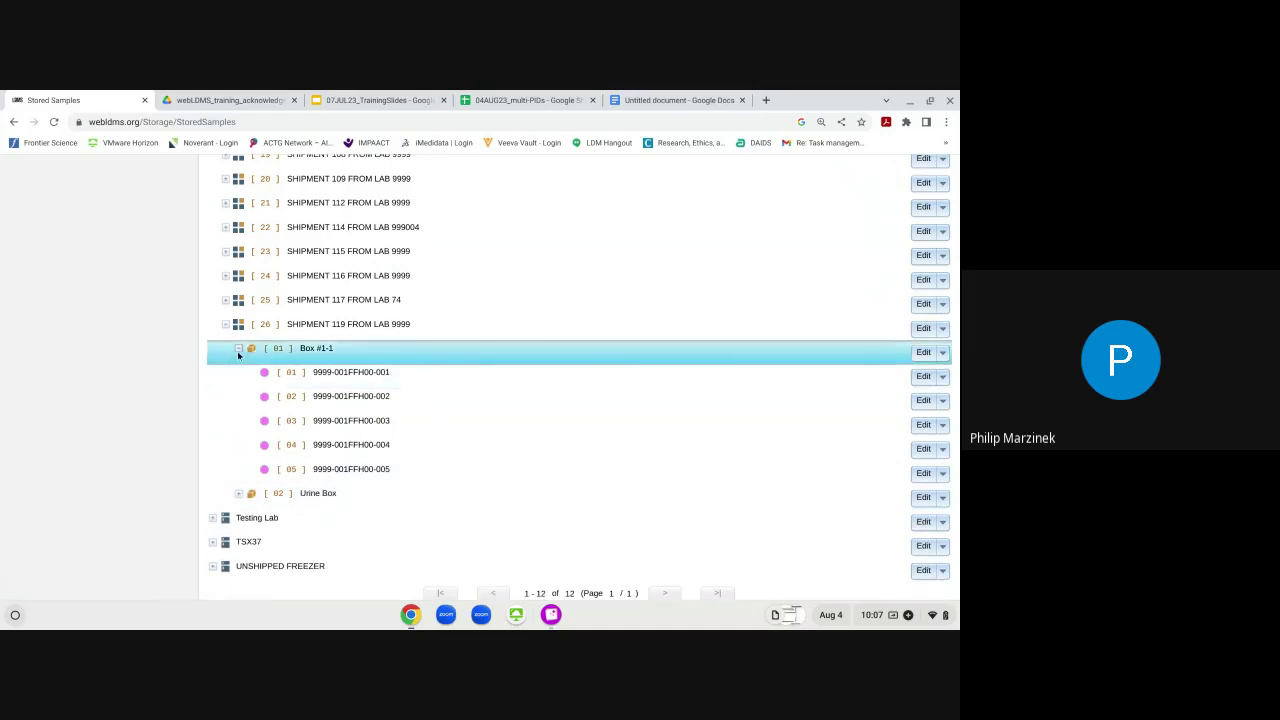
click(238, 348)
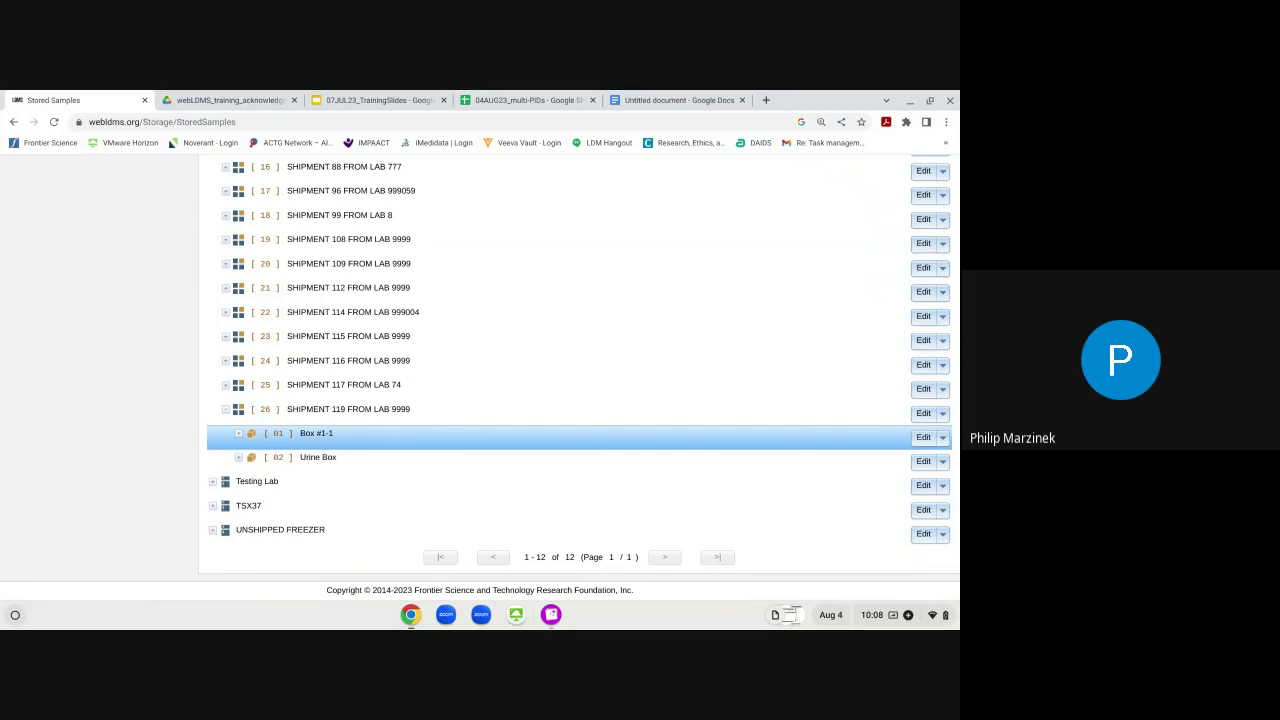
Inspect the Box #1-1 actions and the storage actions menu without choosing anything
click(943, 437)
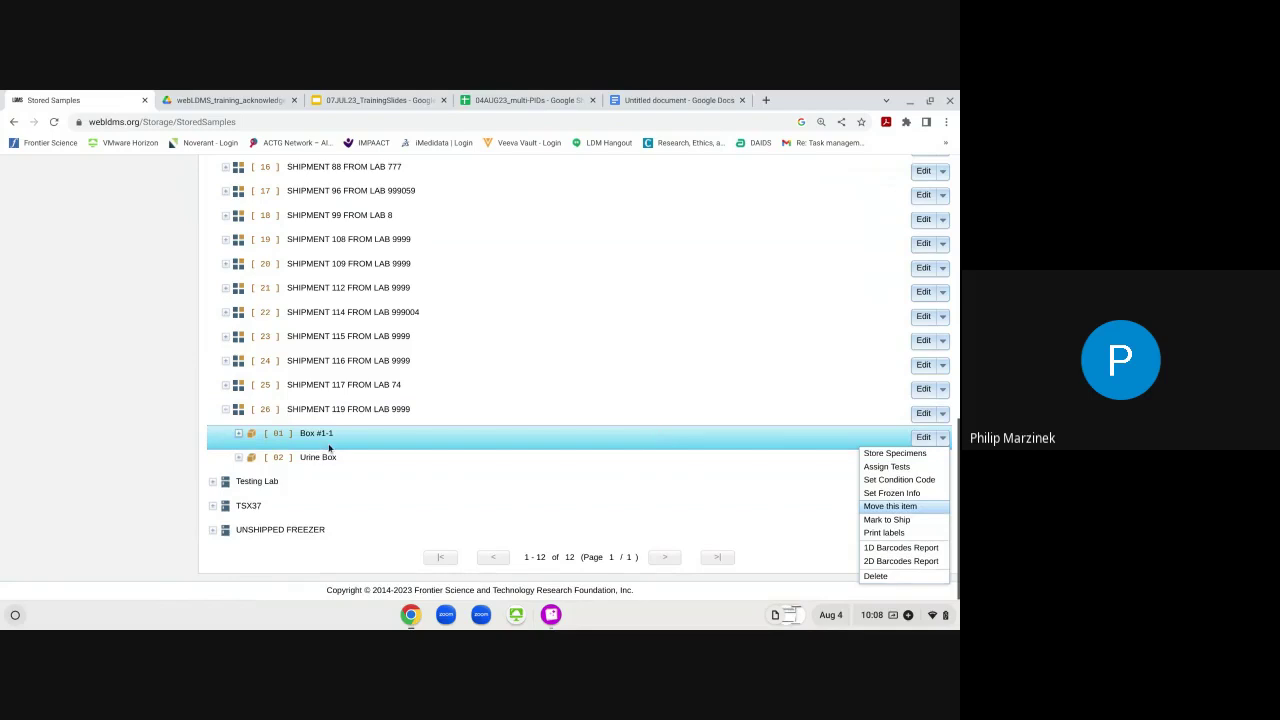
scroll(686, 420, up, 10)
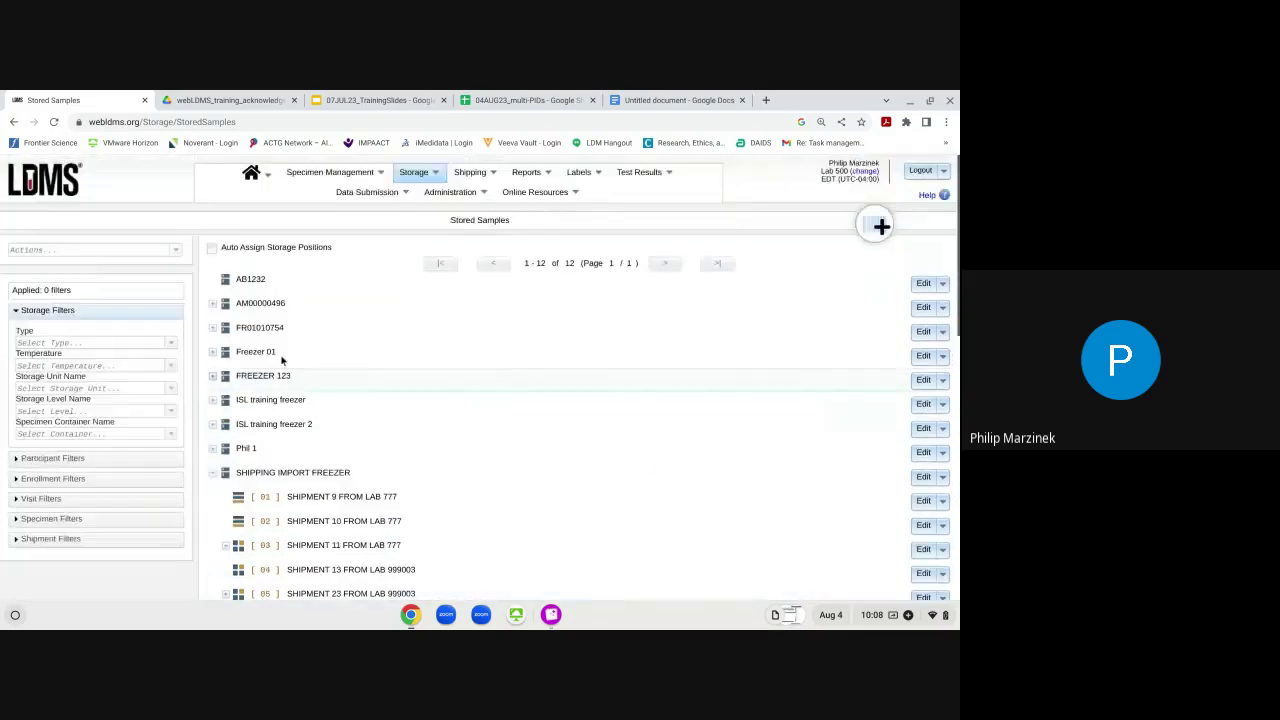
click(115, 248)
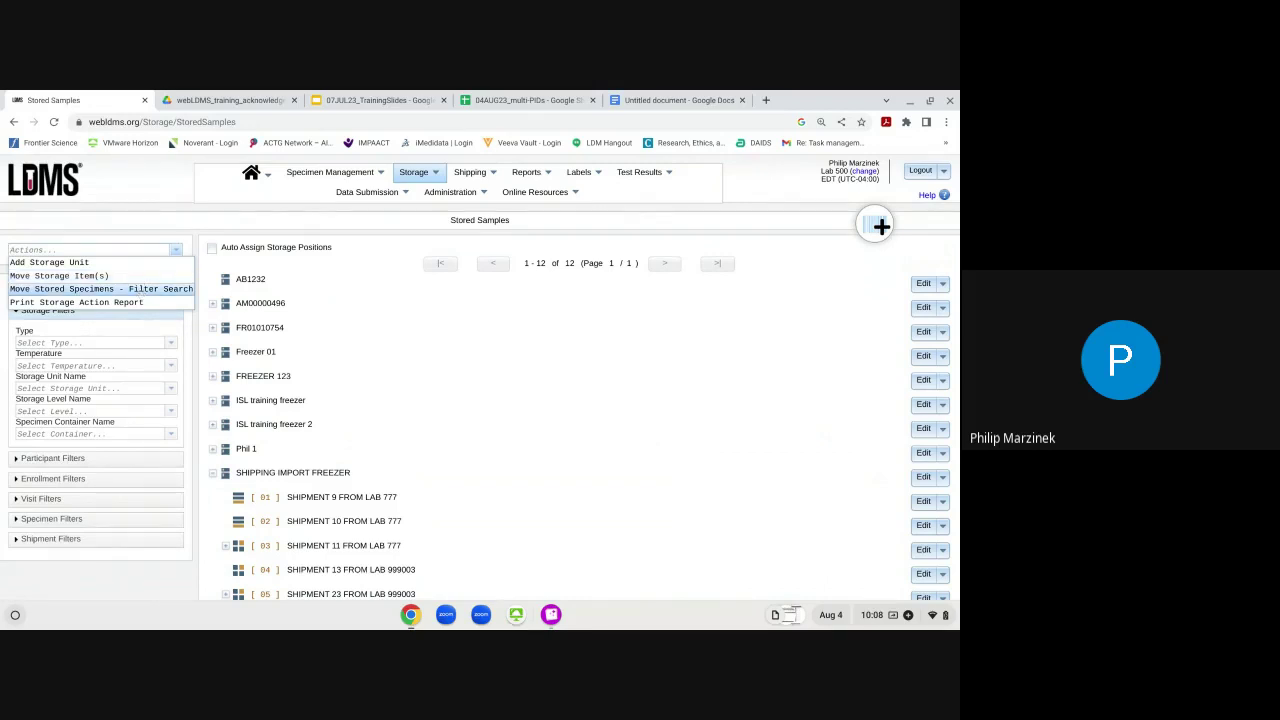
click(158, 236)
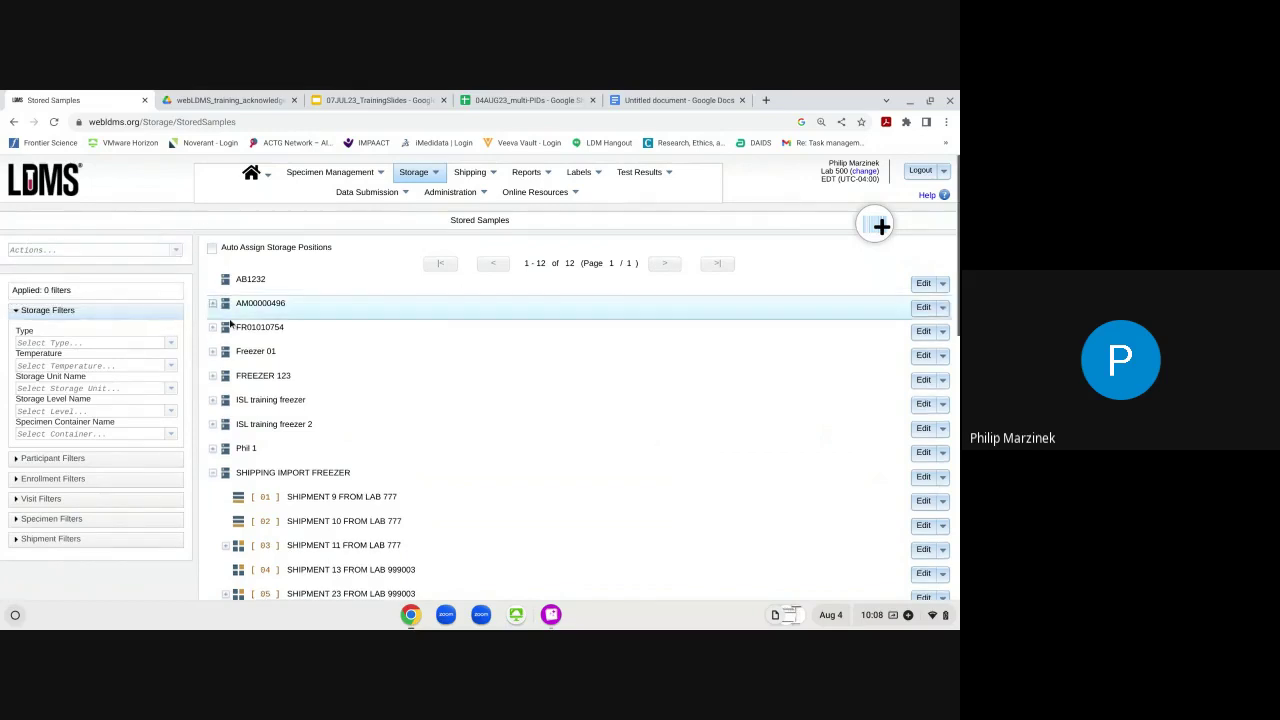
Collapse the freezer, glance at Reports and Administration, then go to Test Results
click(213, 472)
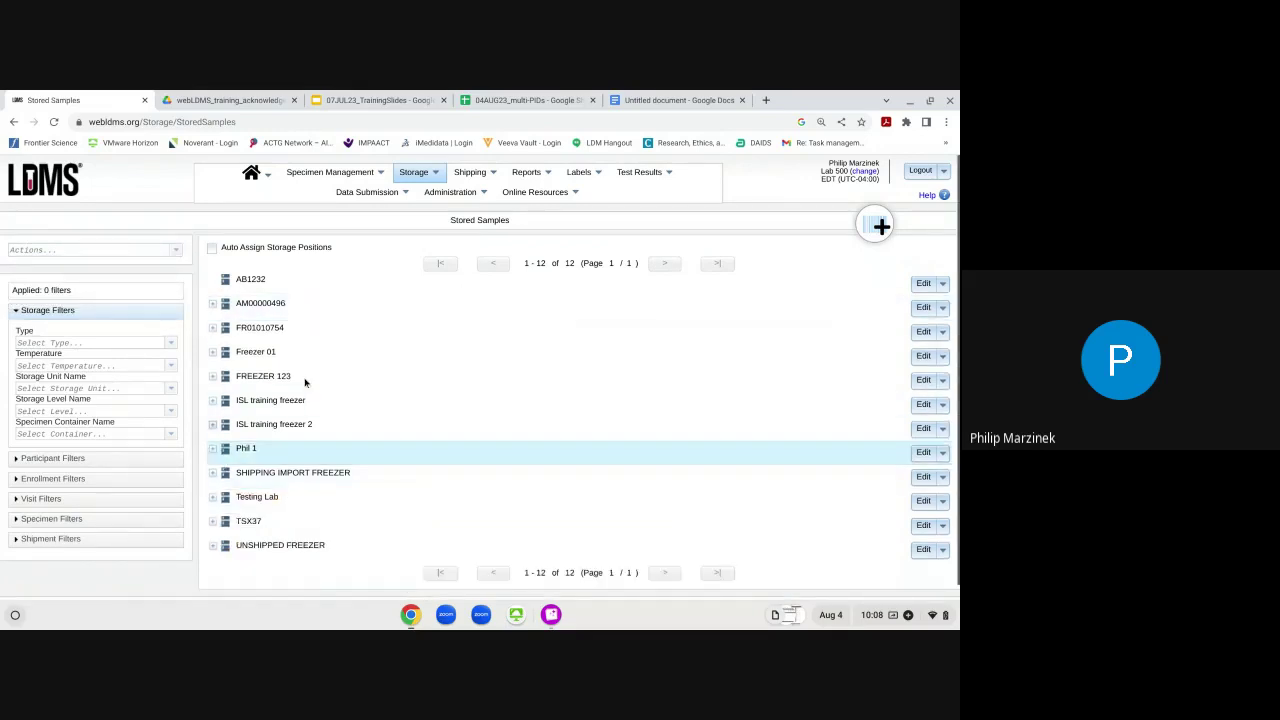
click(545, 172)
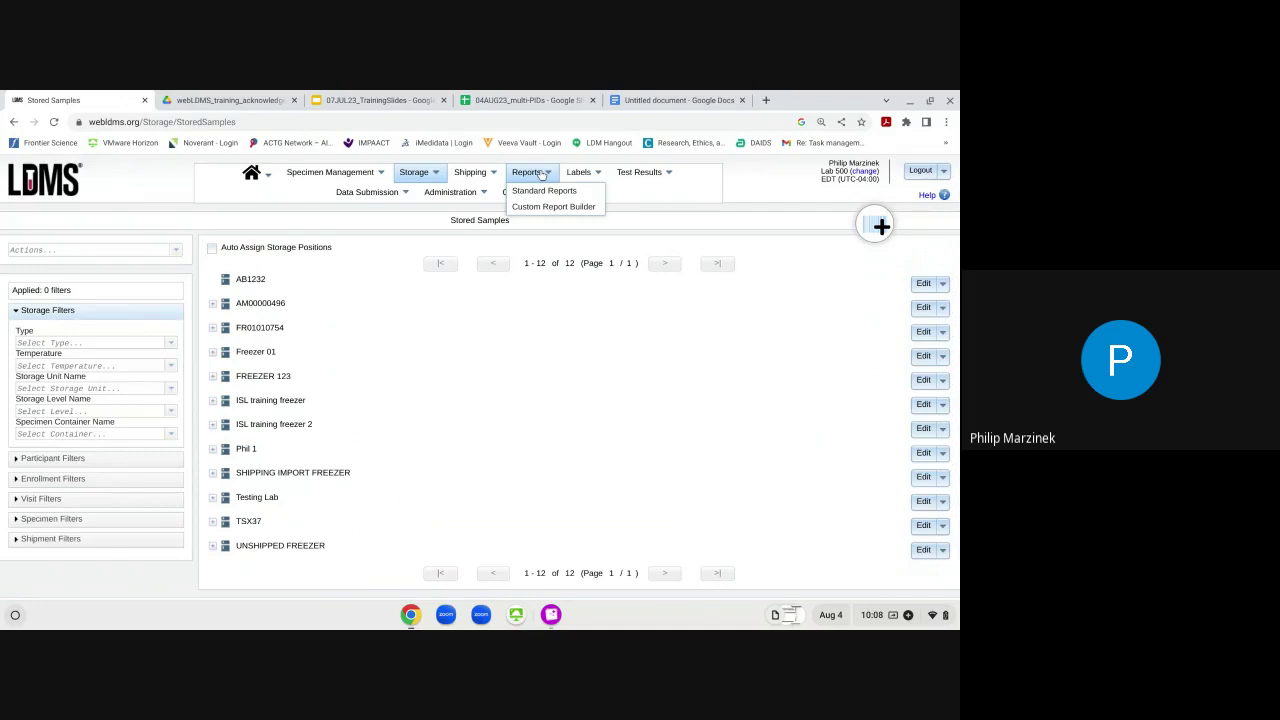
click(450, 192)
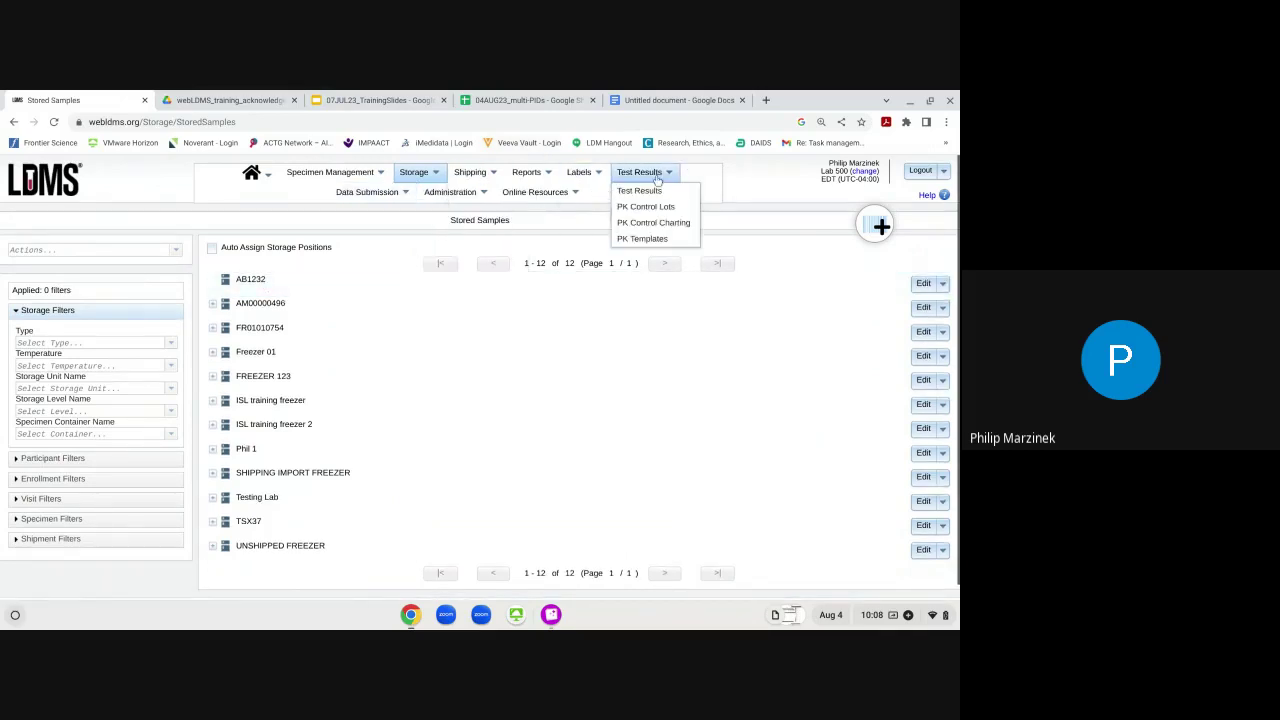
click(645, 190)
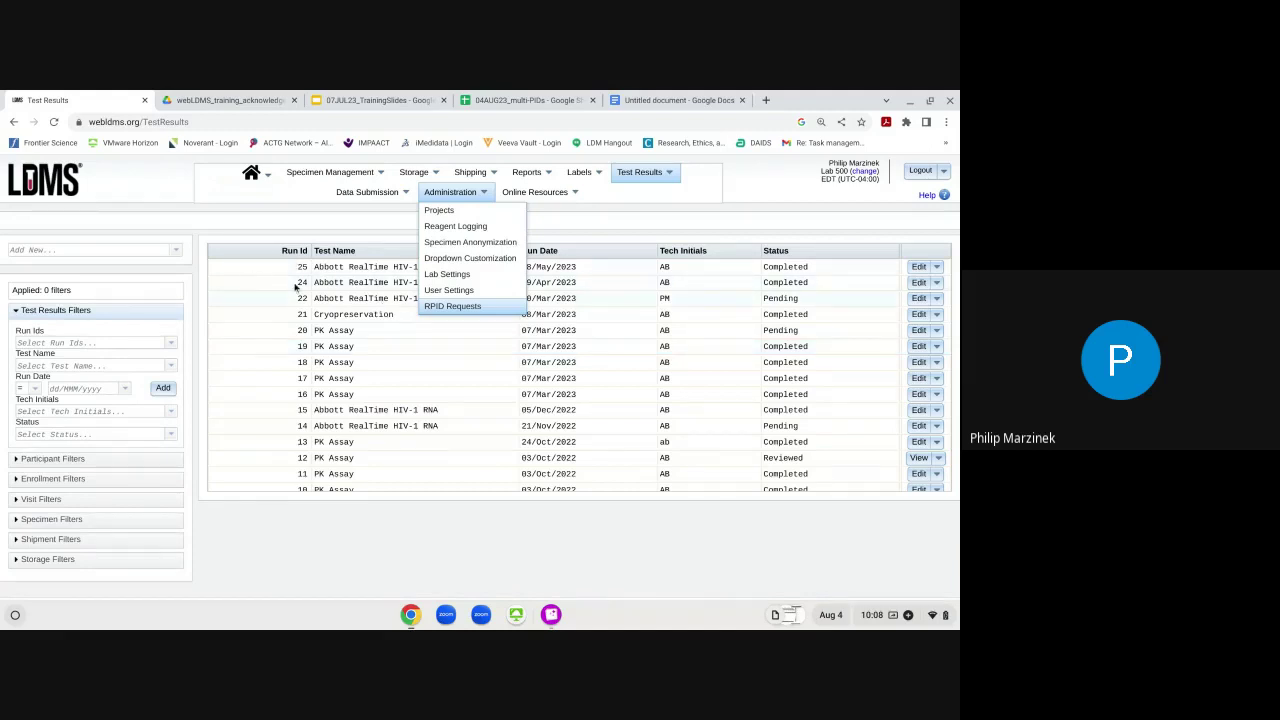
Start a new pending results run for the Abbott RealTime HIV-1 RNA test
click(248, 278)
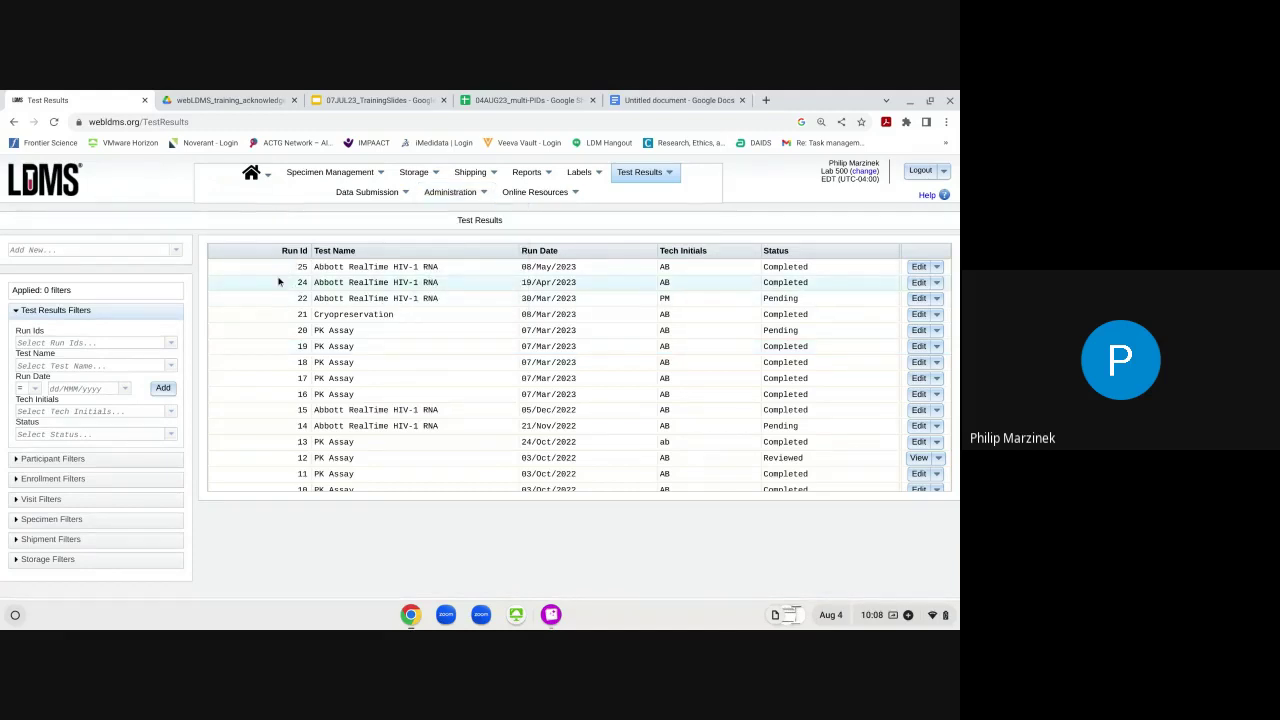
click(174, 254)
click(107, 265)
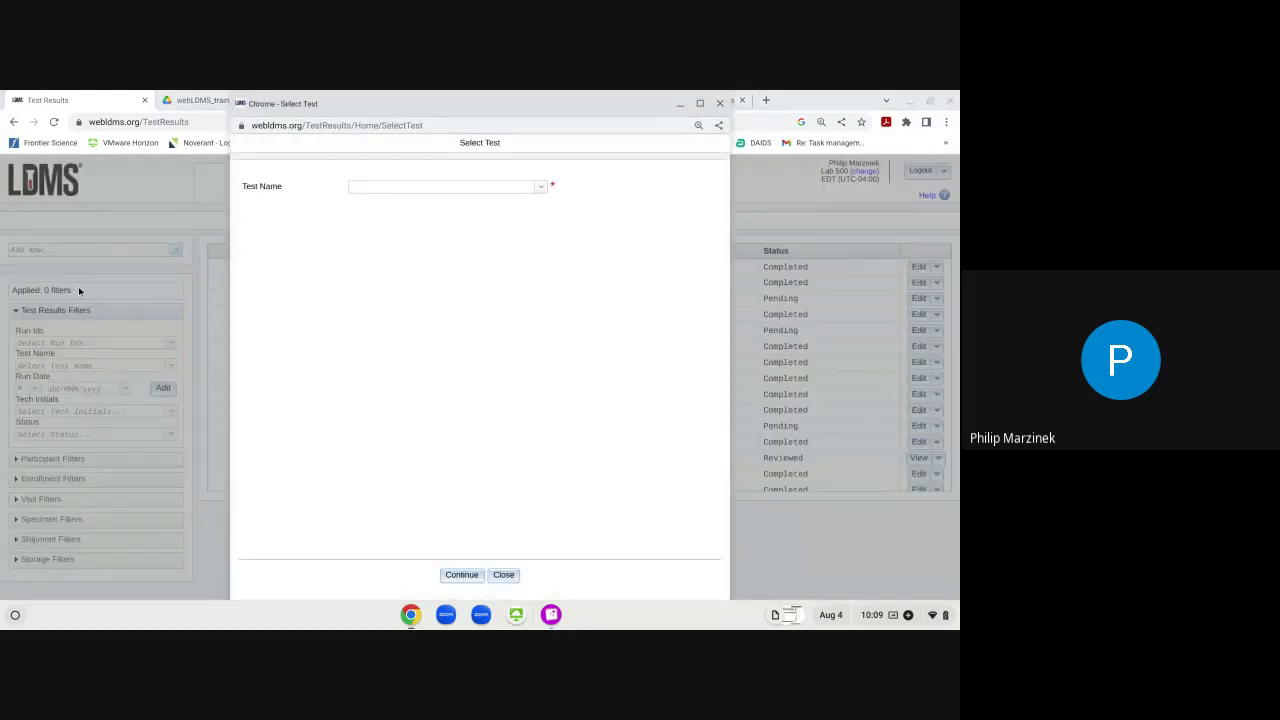
click(541, 187)
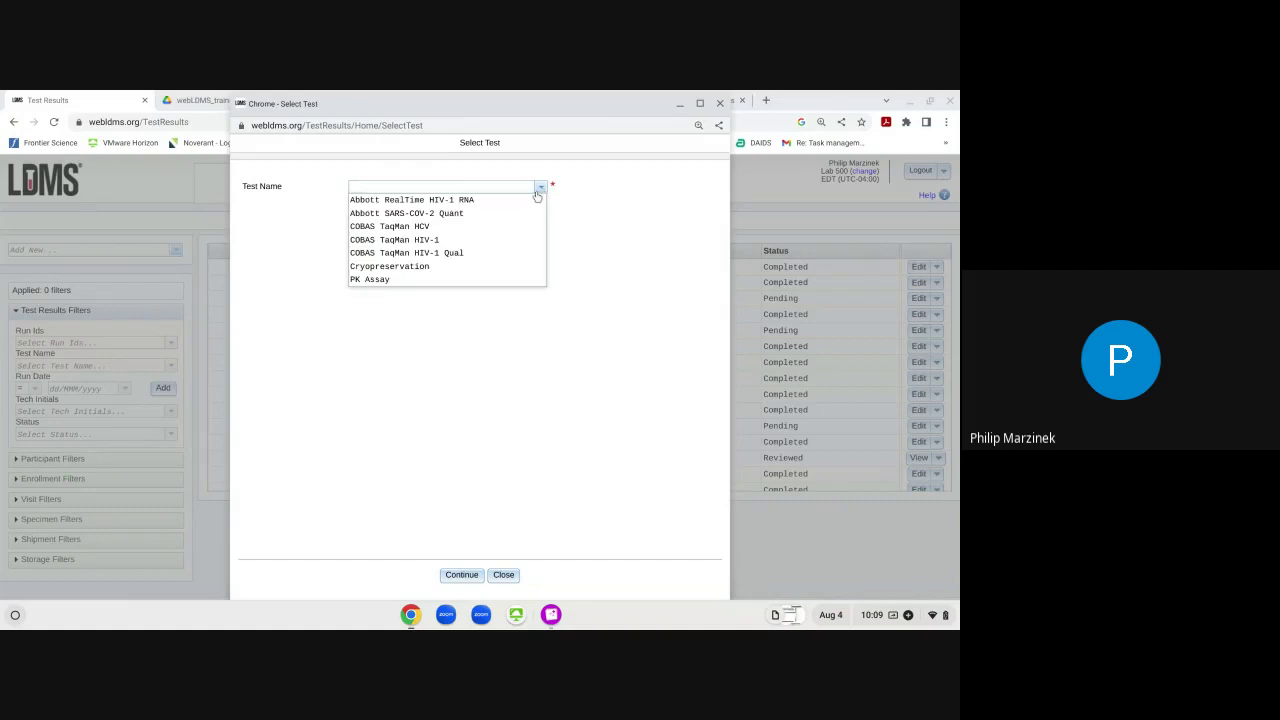
click(518, 201)
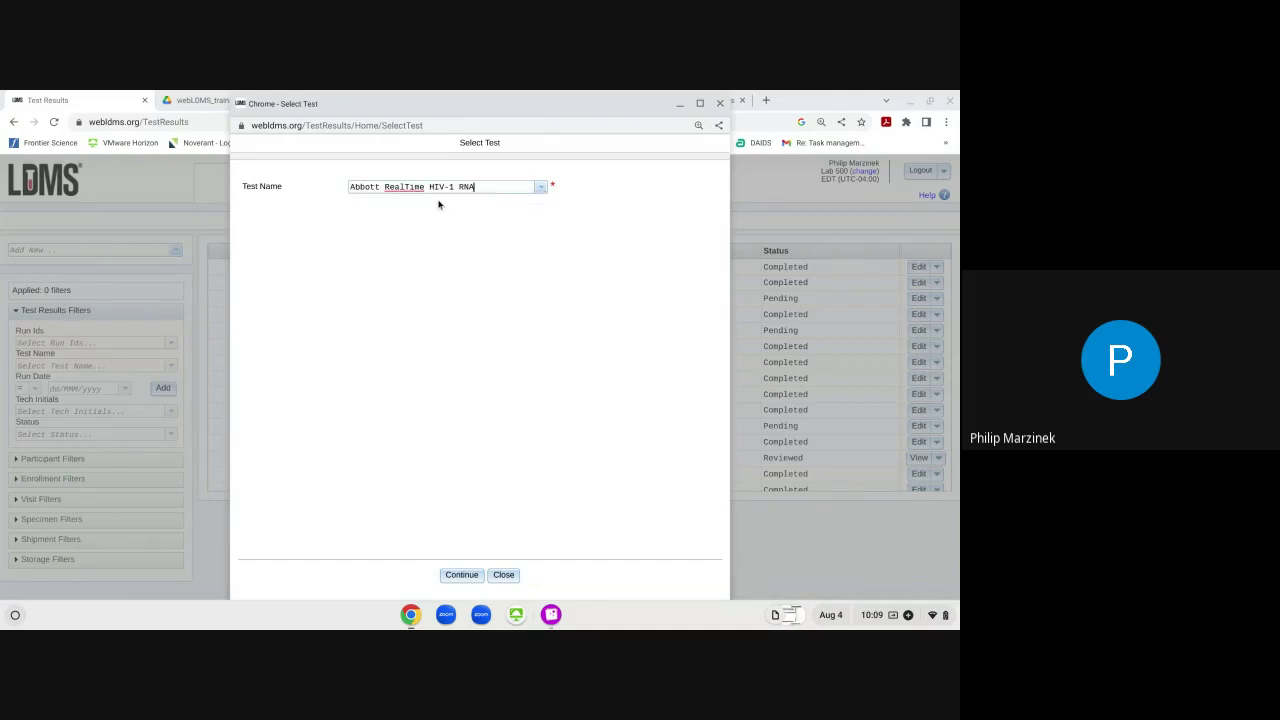
click(459, 576)
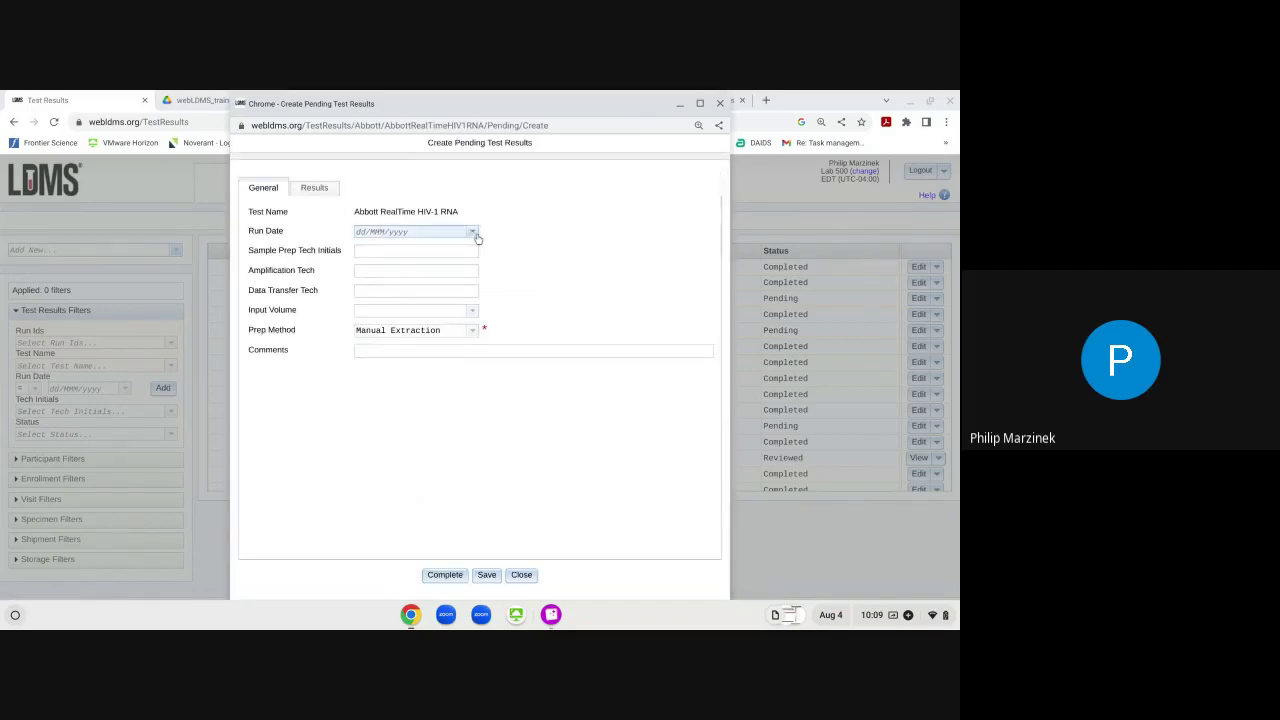
Set the run date to today and enter PM for all three tech initials
click(472, 232)
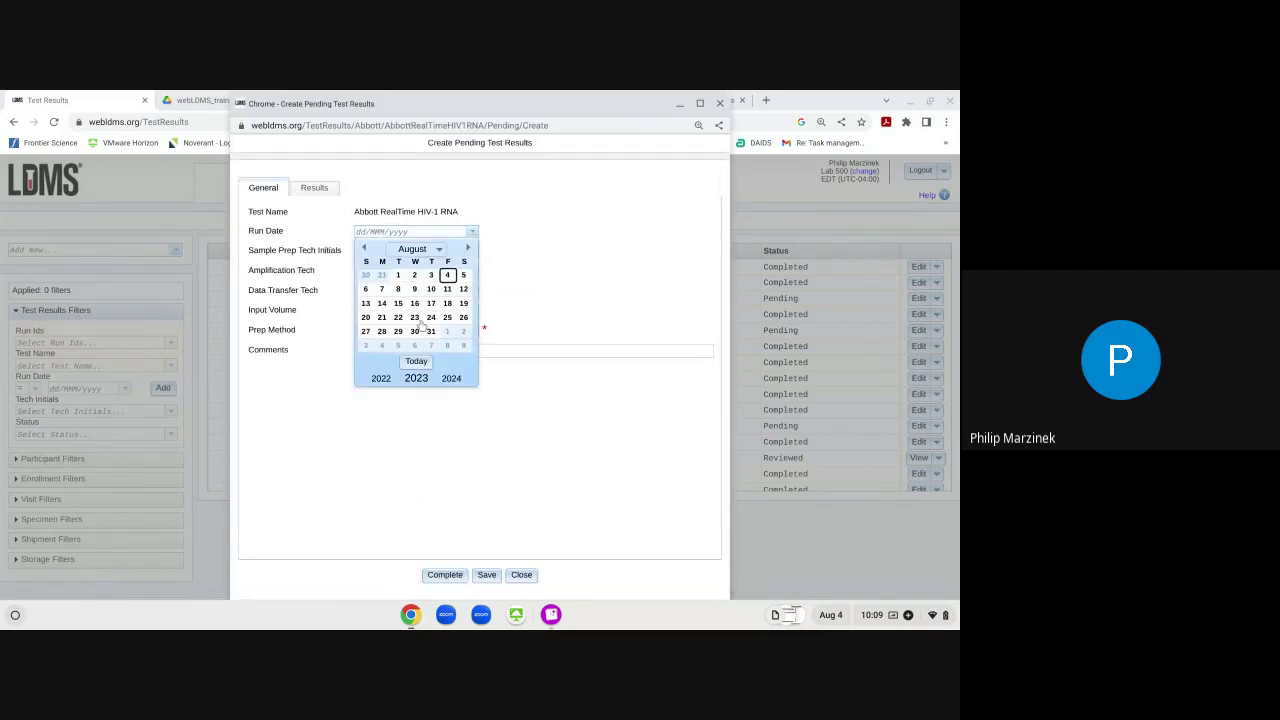
click(416, 362)
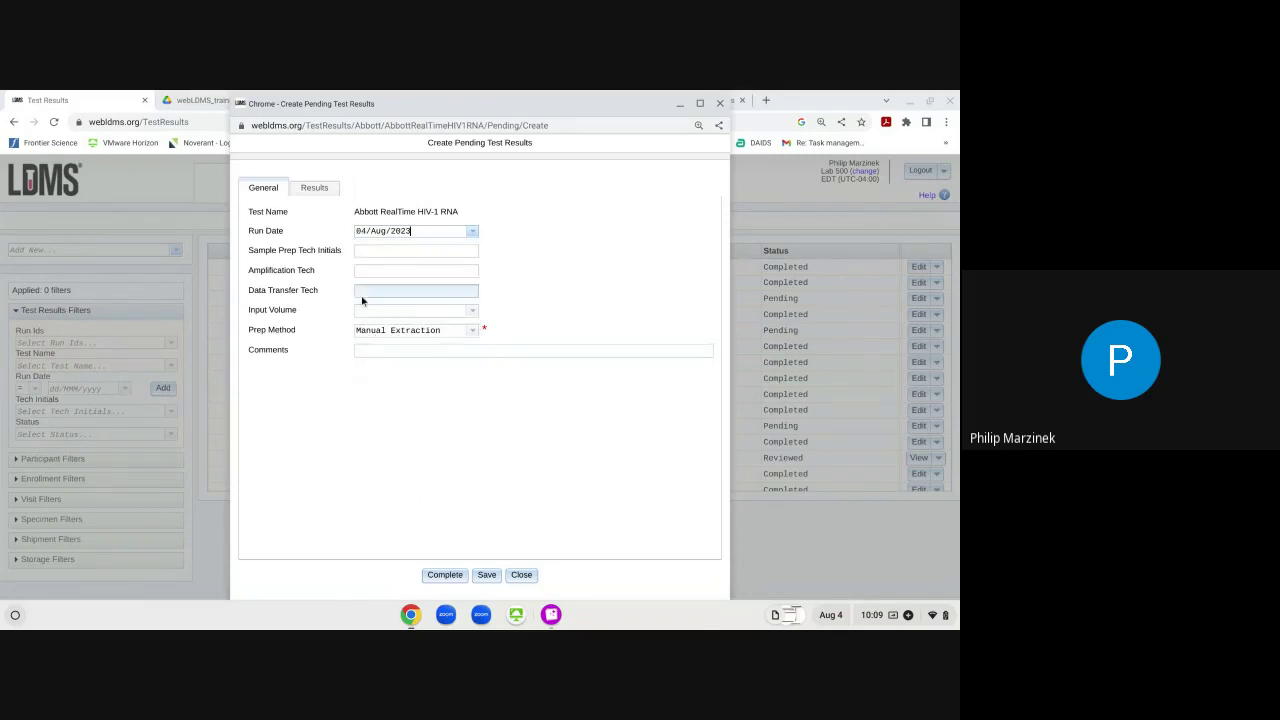
click(385, 250)
text(PM)
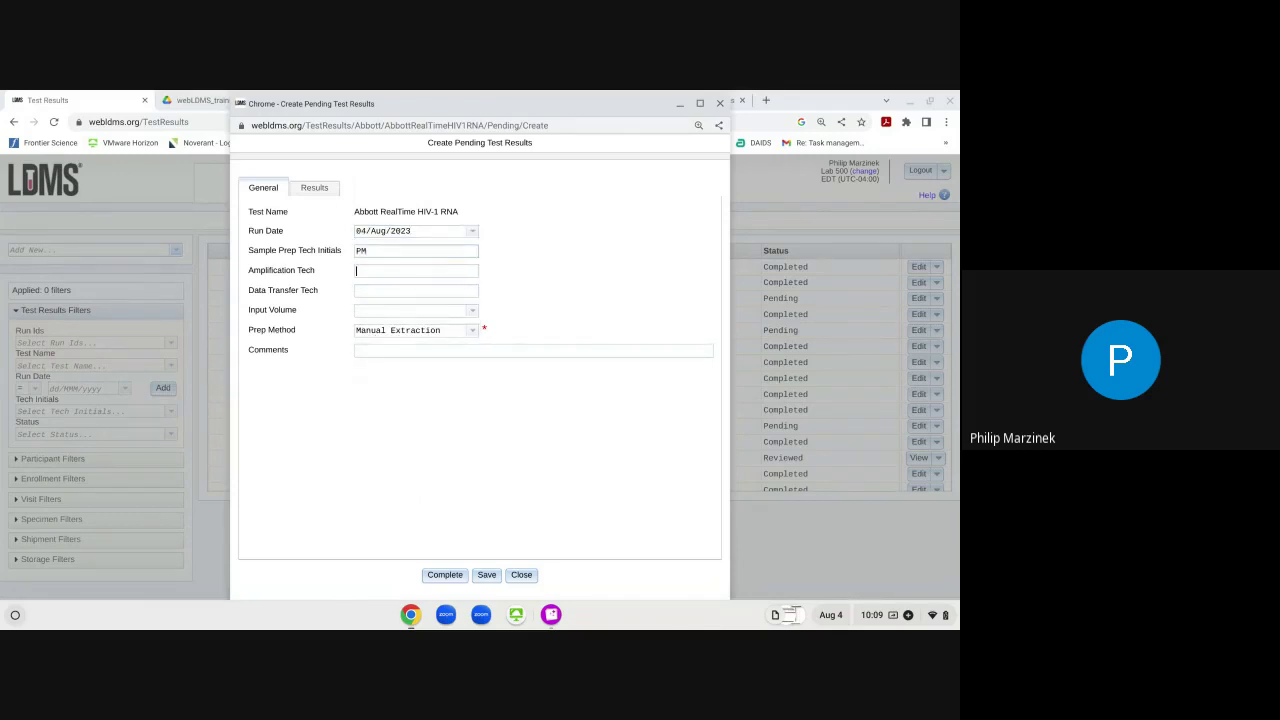
key(Tab)
text(PM)
key(Tab)
text(PM)
key(Tab)
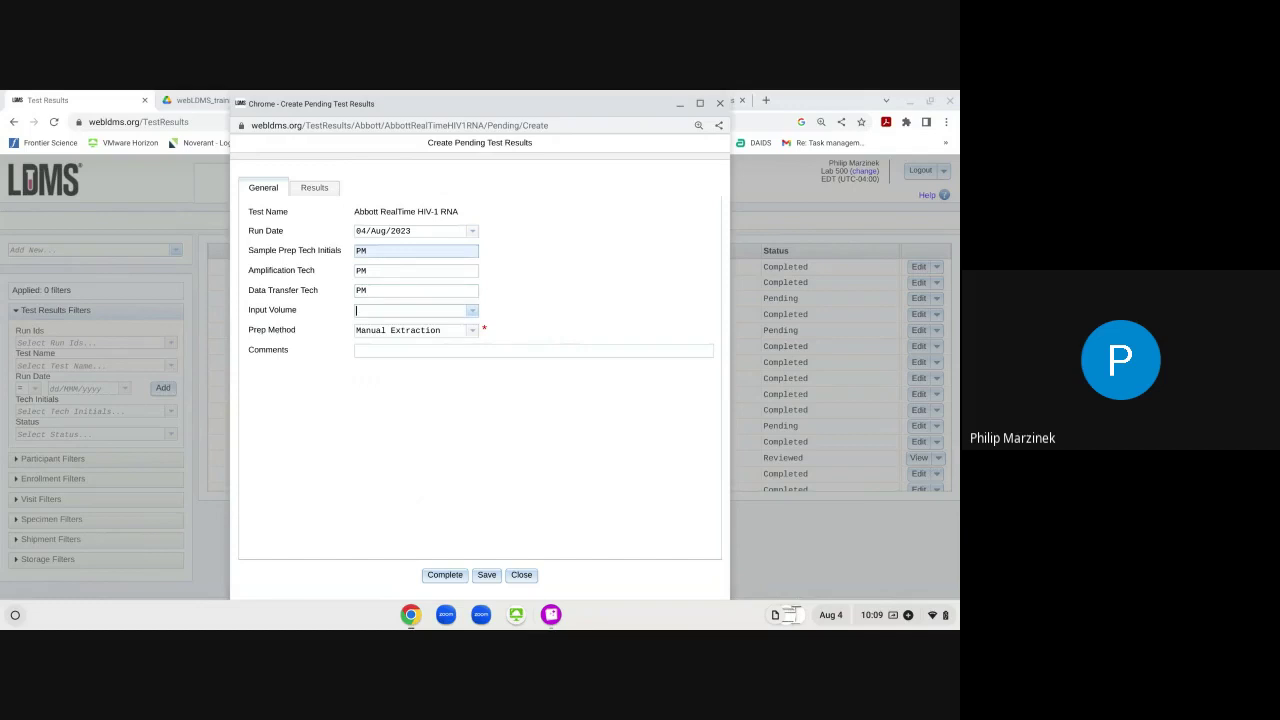
Set input volume to 0.6 mL and prep method to m2000sp, then save the run
click(472, 311)
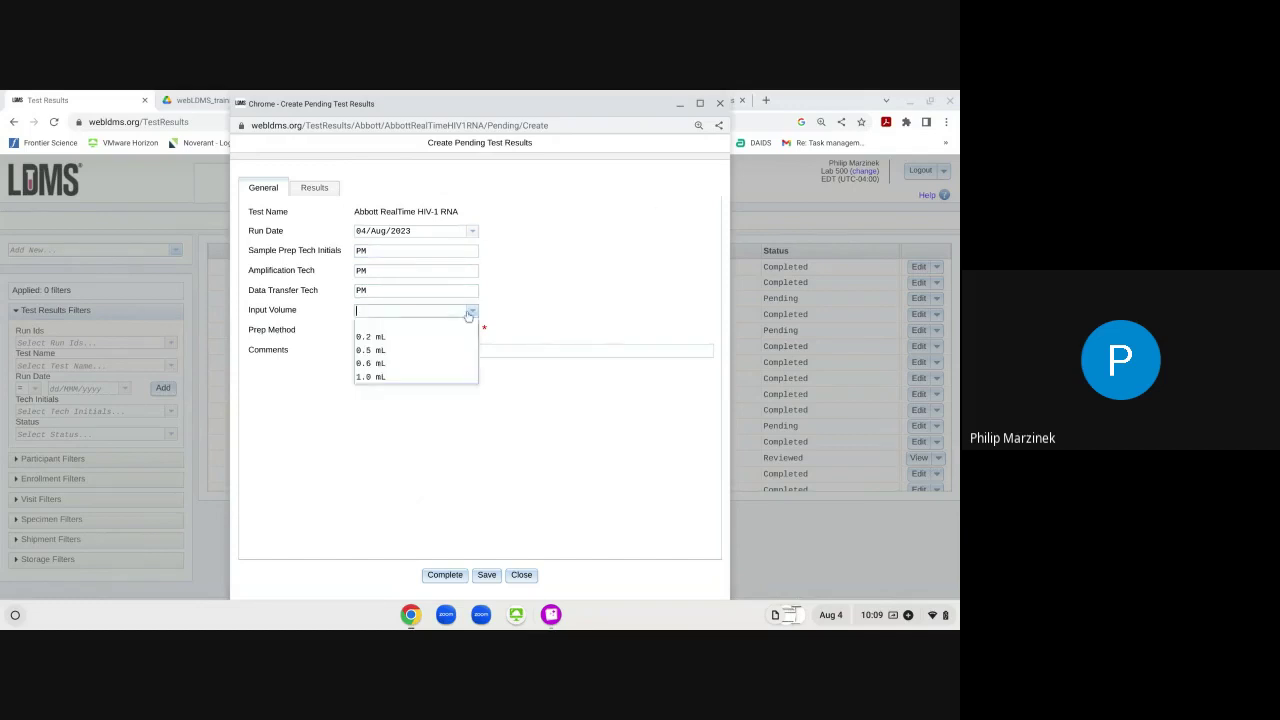
click(393, 363)
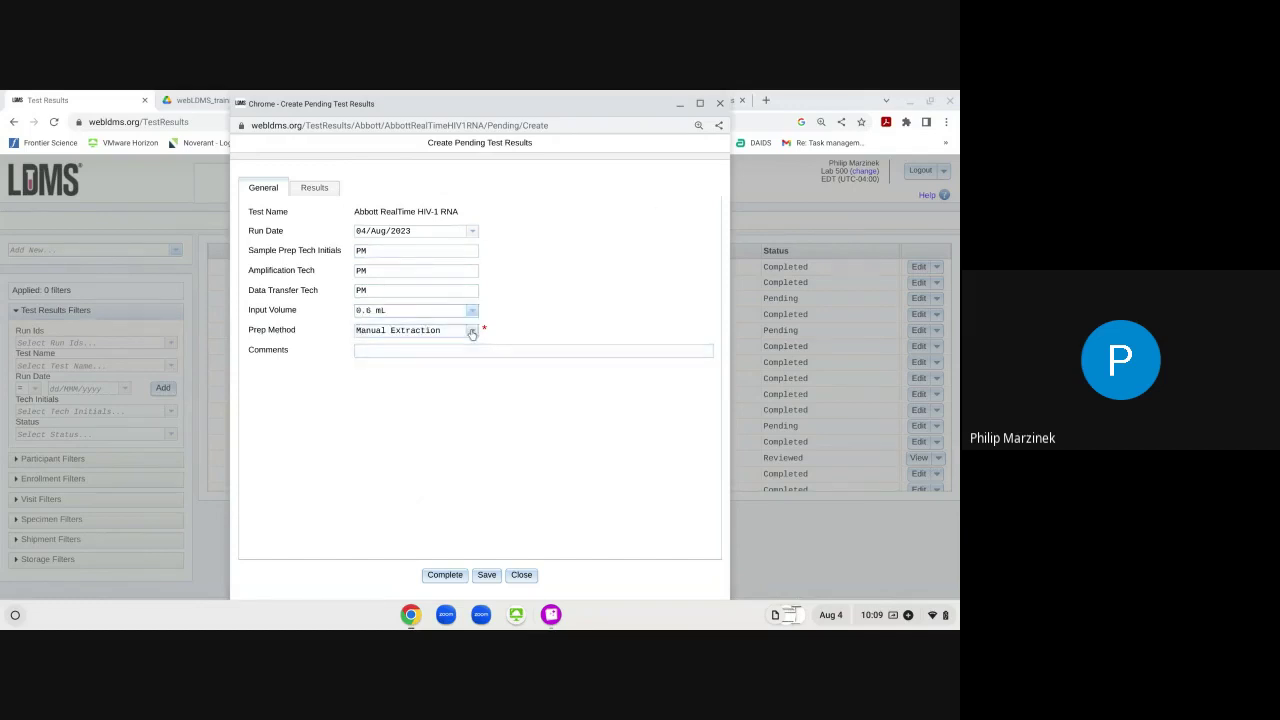
click(472, 331)
click(429, 357)
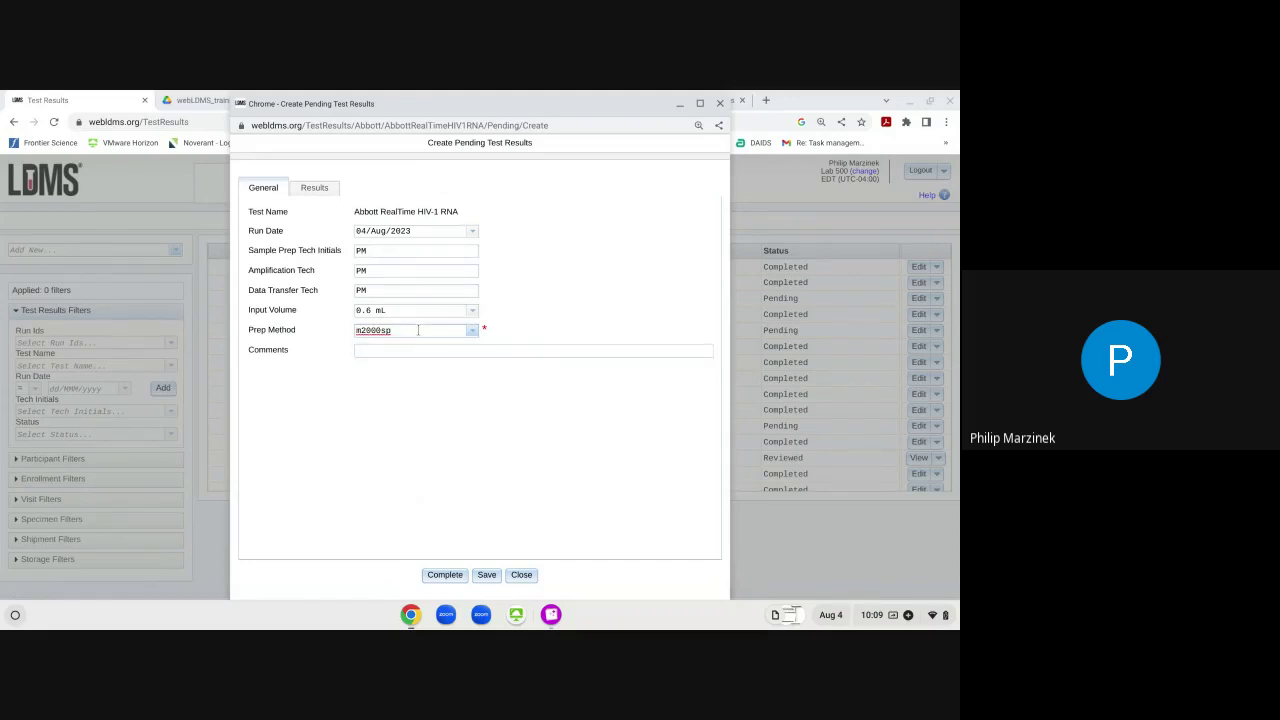
click(389, 352)
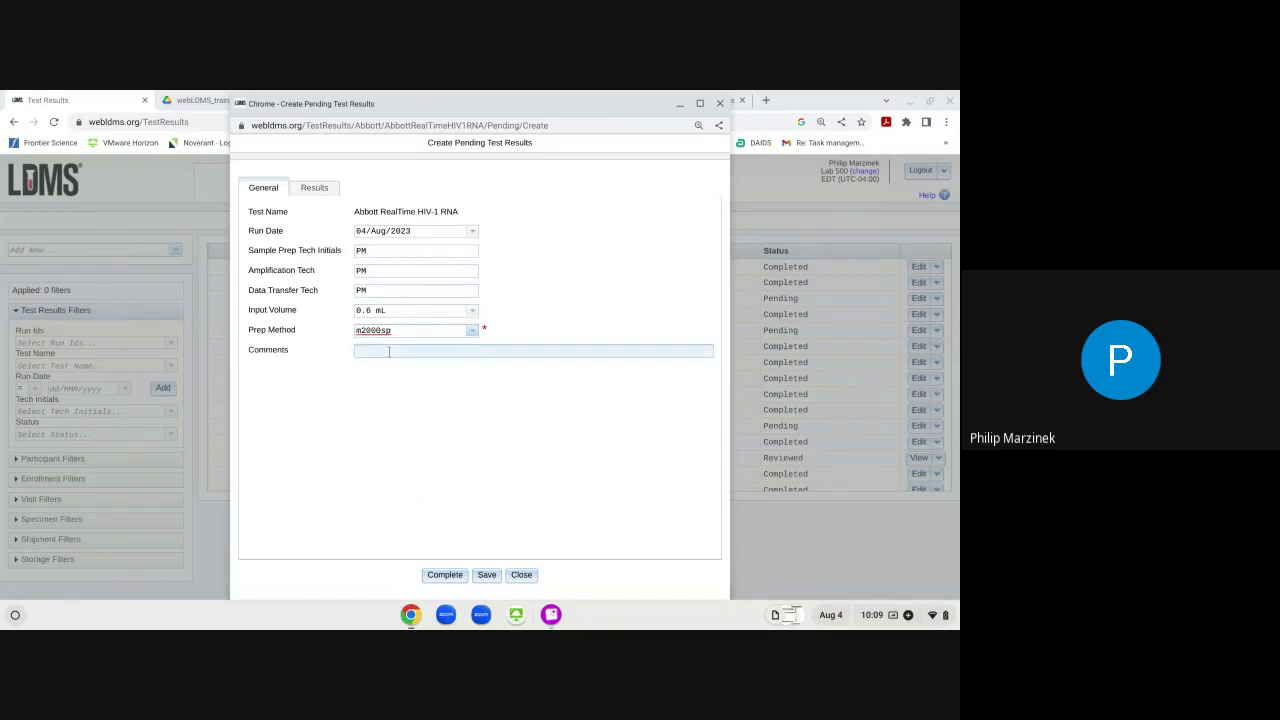
key(shift+Tab)
scroll(392, 420, down, 1)
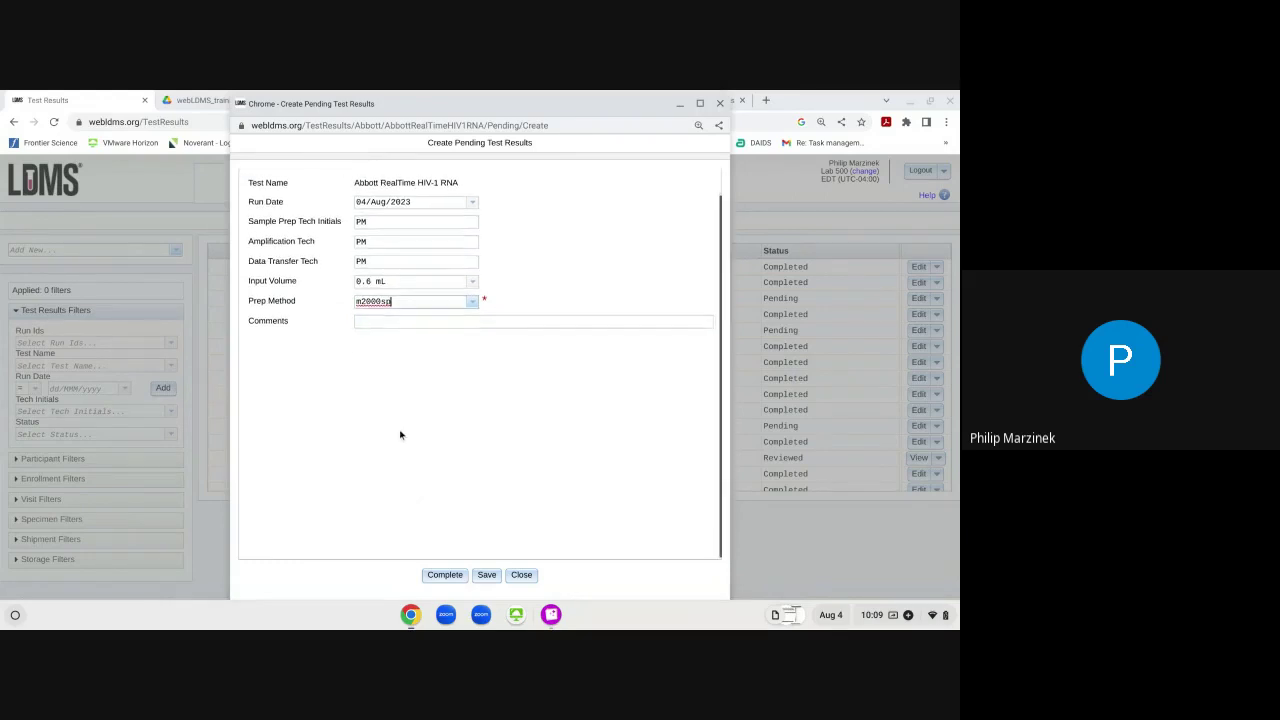
click(484, 576)
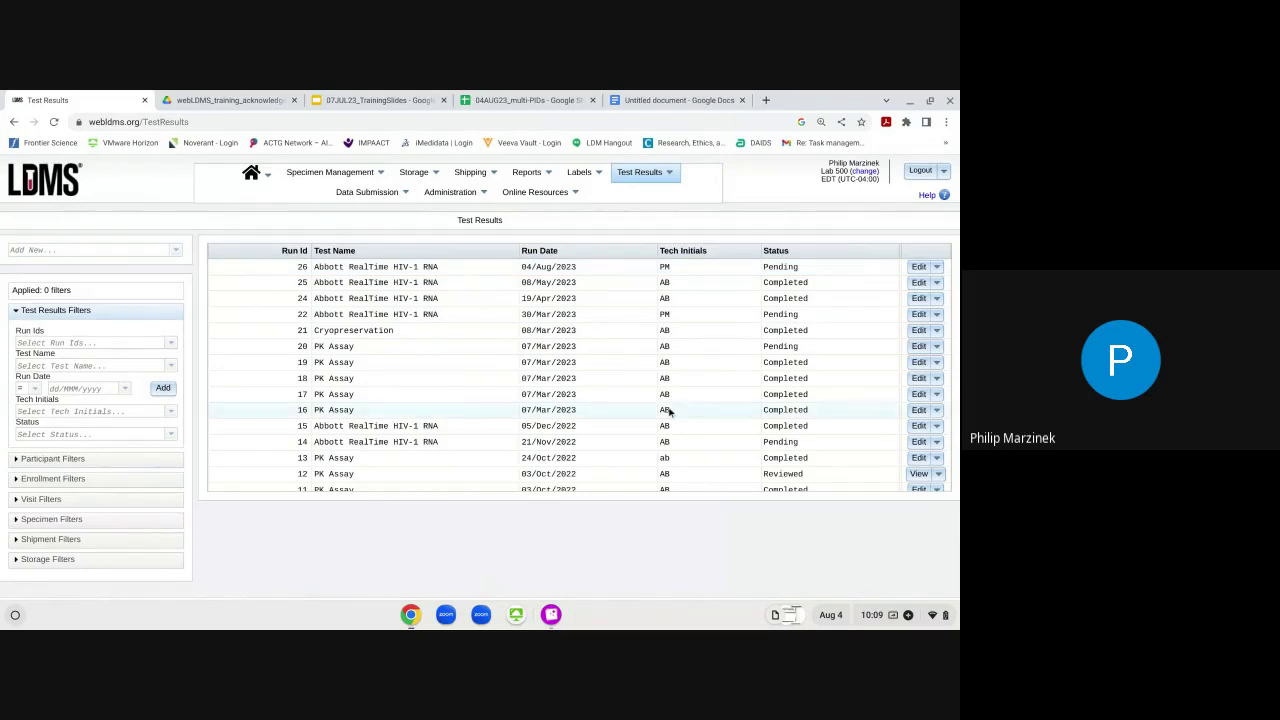
Open run 26's pending results full-screen, showing HIV_HIPOS, HIV_LOPOS and HIV_NEG controls, and begin adding a control
click(919, 269)
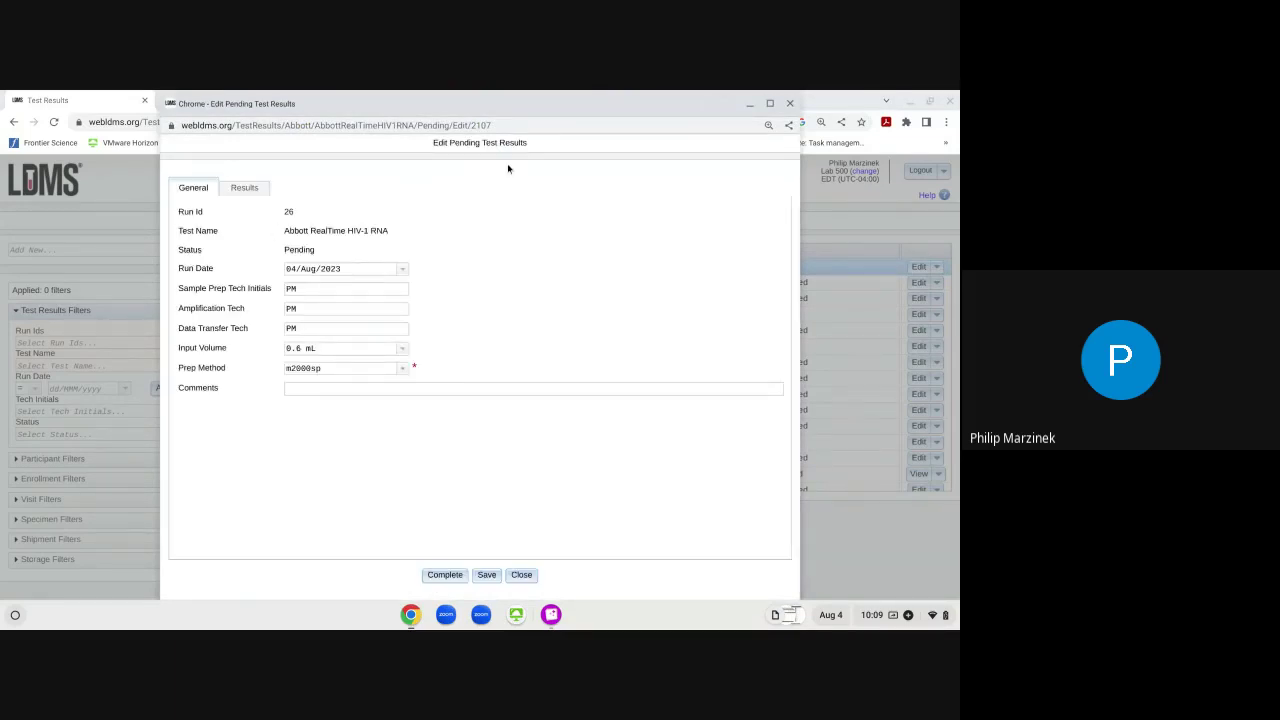
click(248, 189)
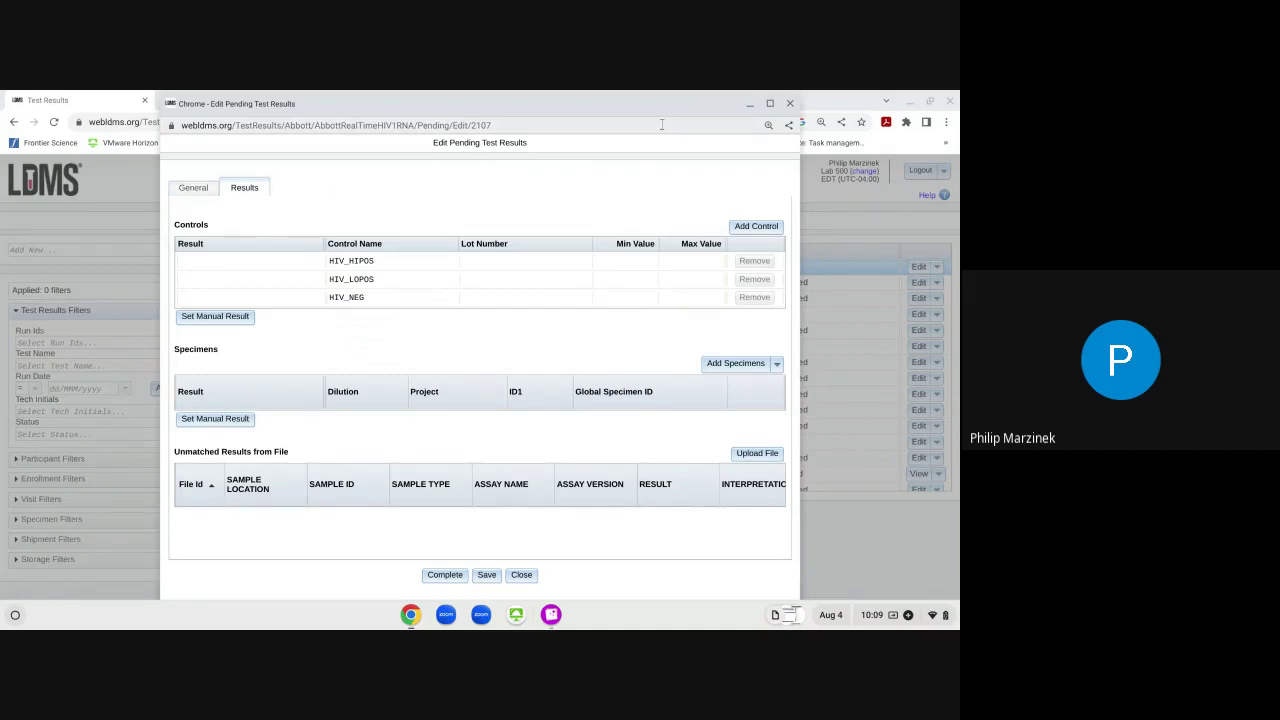
click(770, 103)
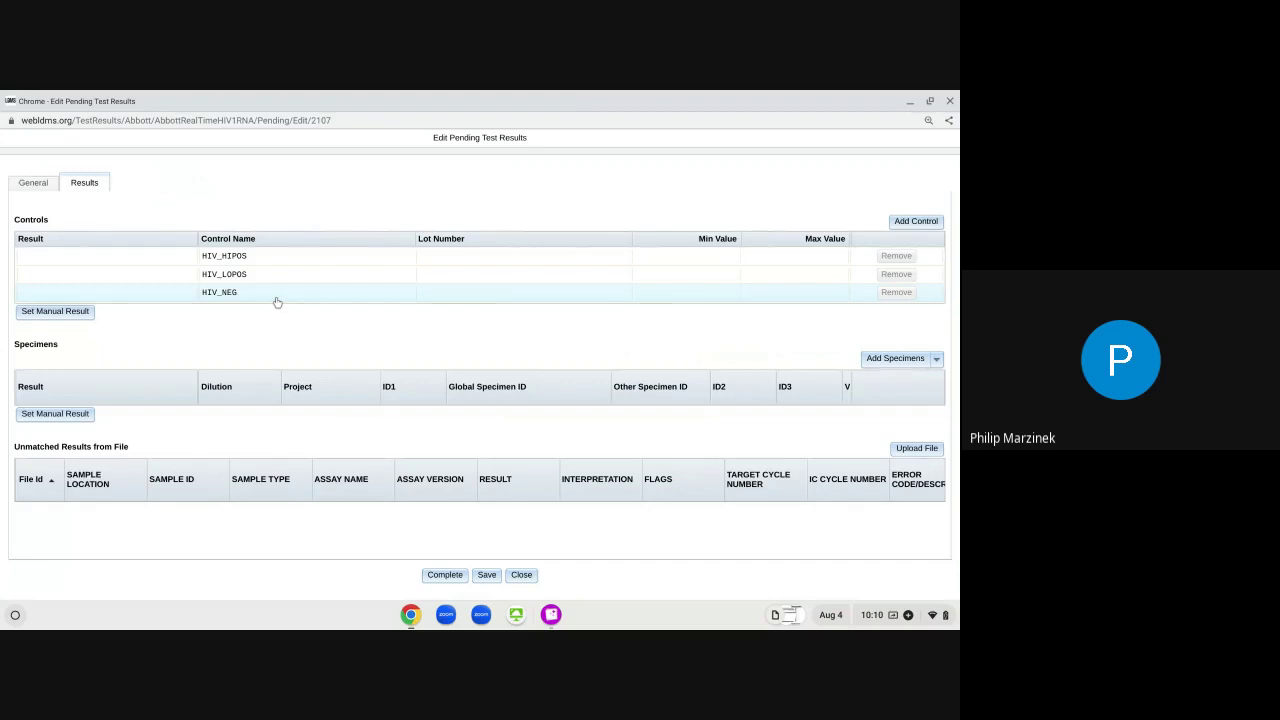
click(912, 222)
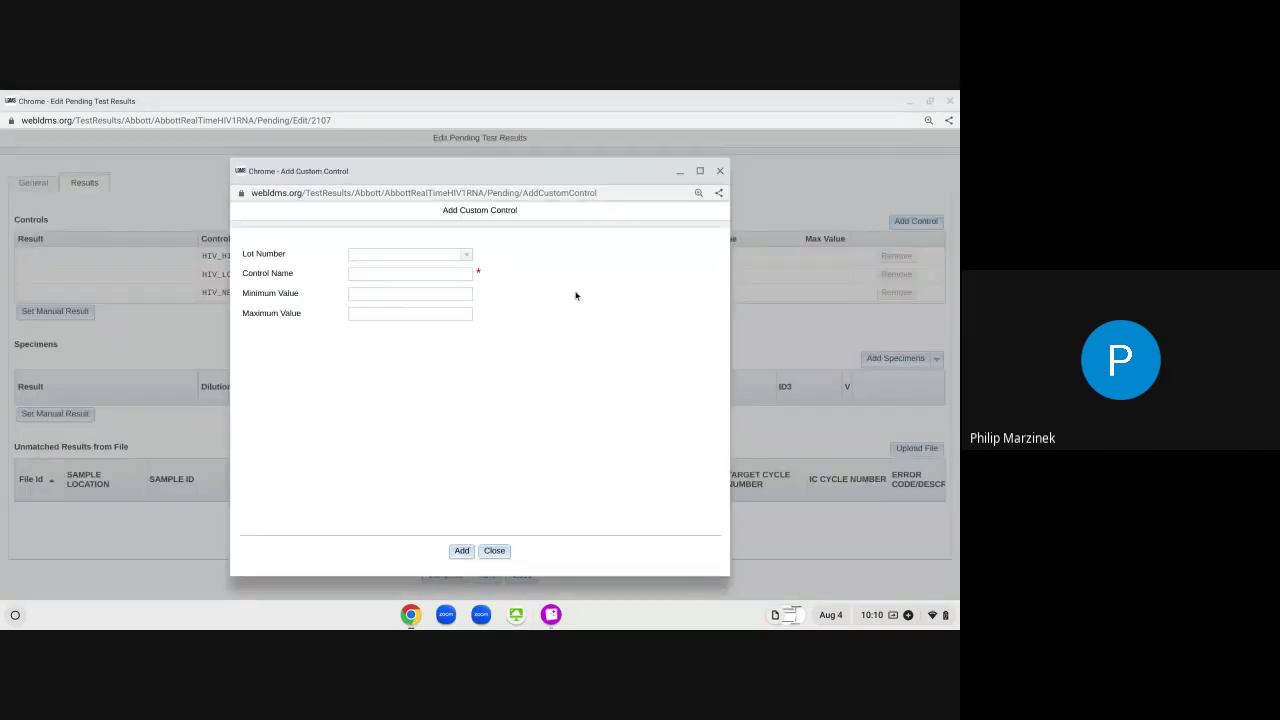
Add custom control VQA200 with lot VQA123456RT, range 64 to 642, to run 26
click(466, 256)
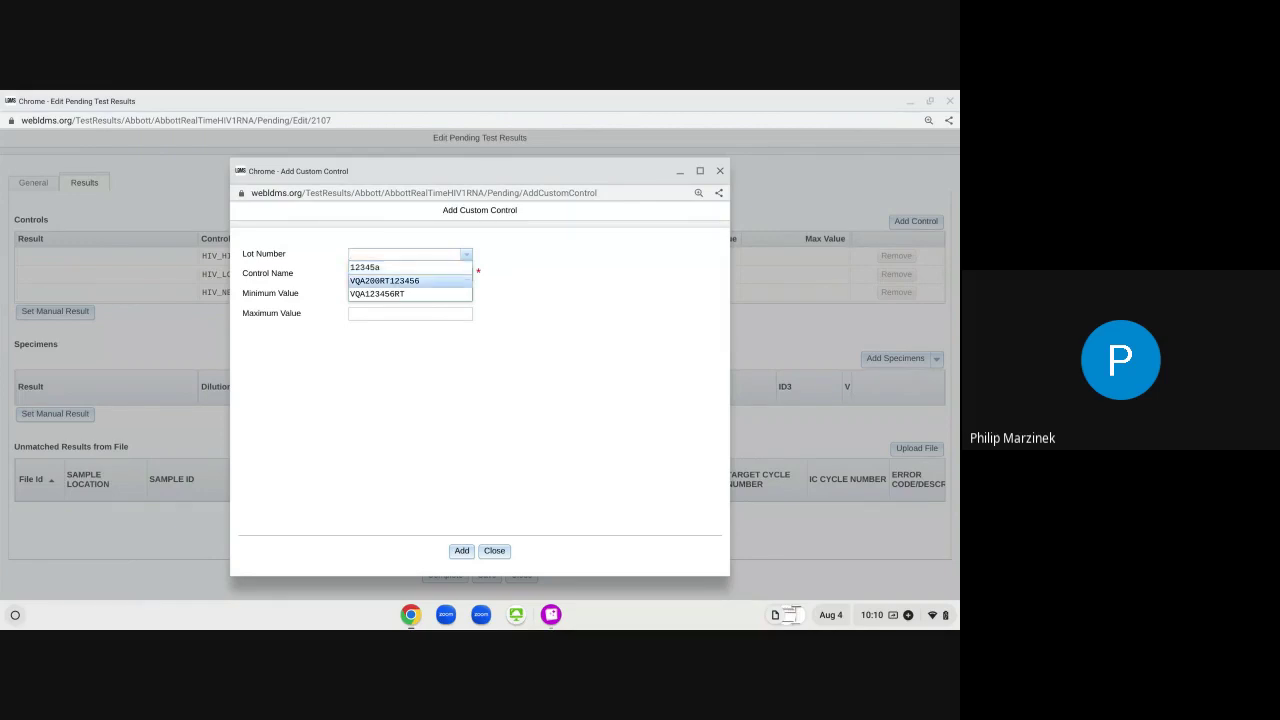
click(433, 295)
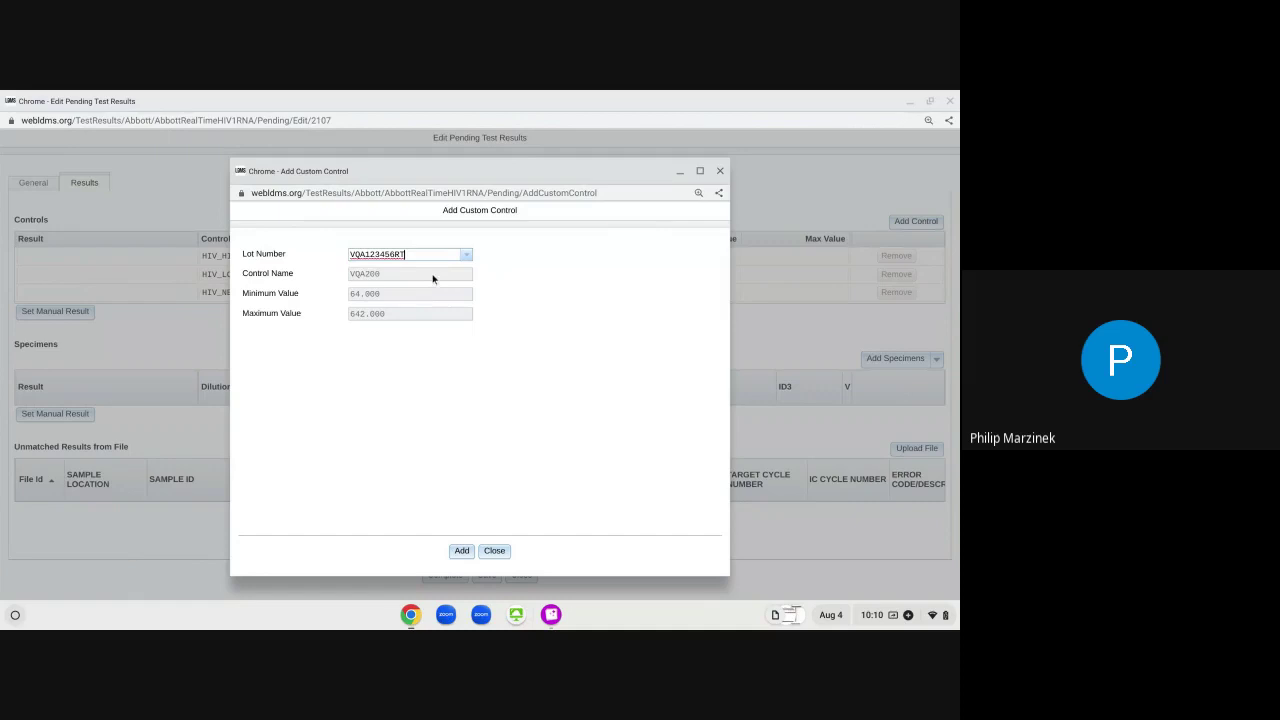
click(461, 551)
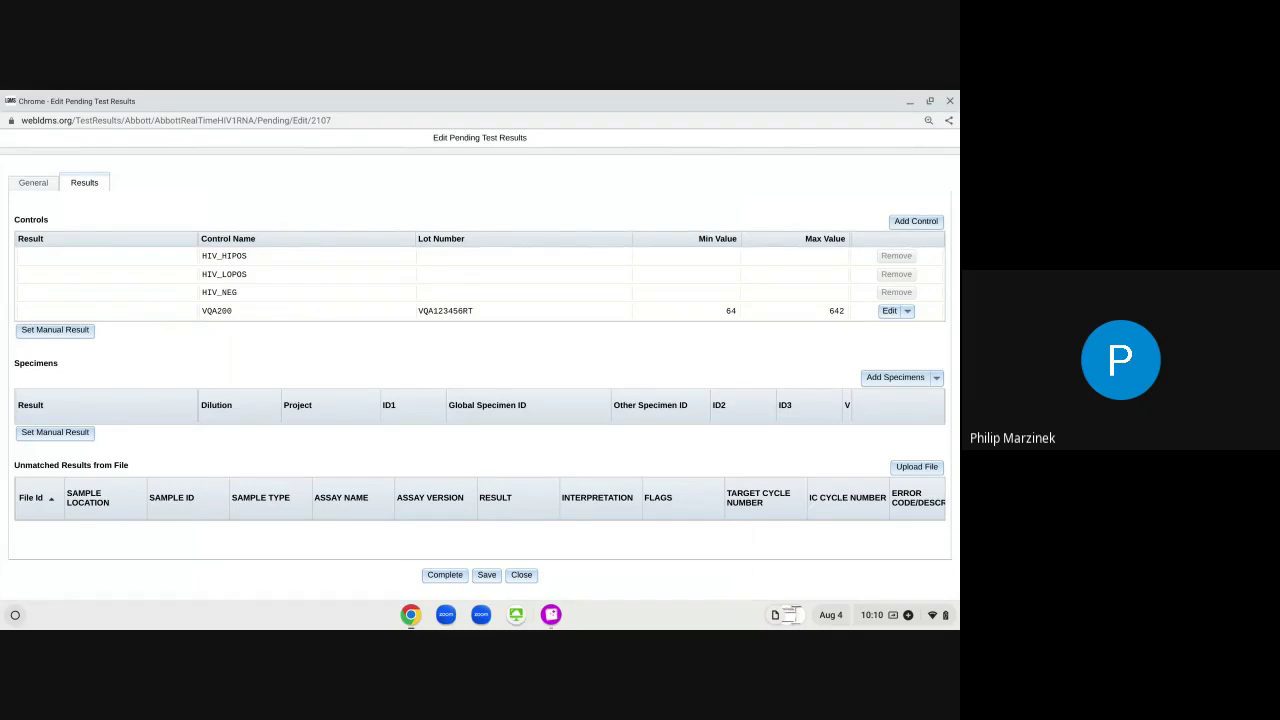
scroll(561, 444, down, 1)
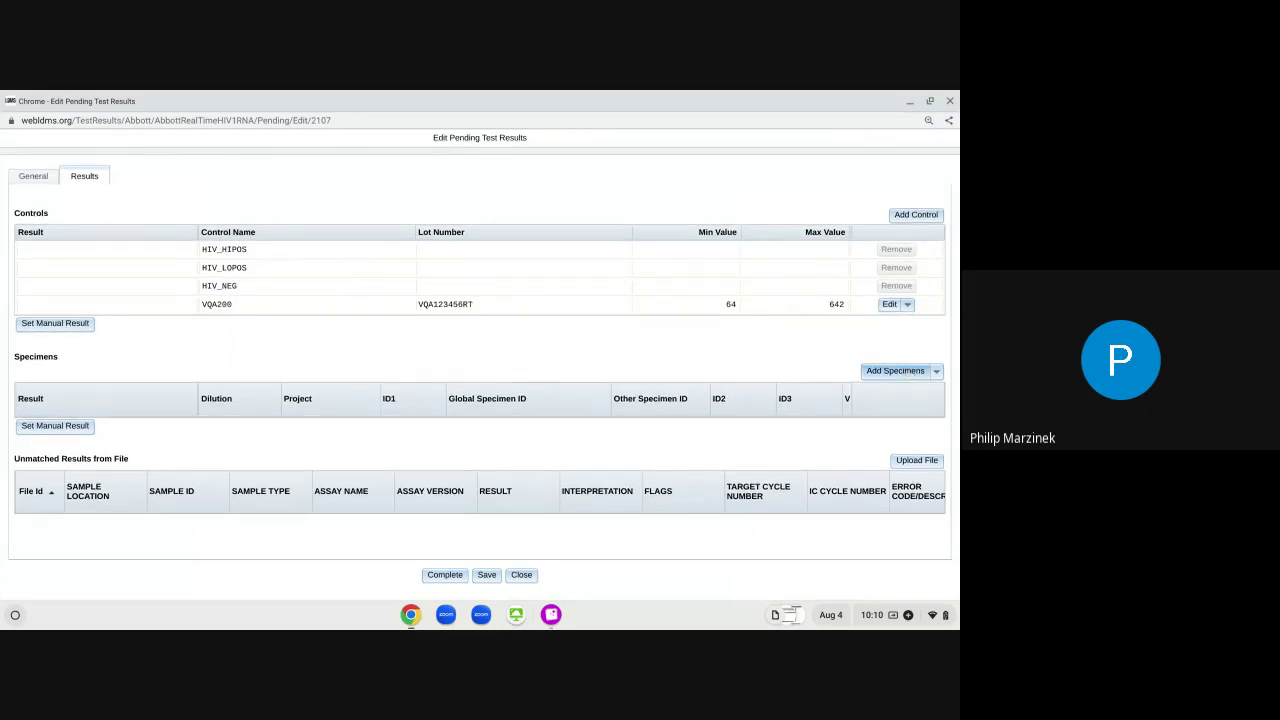
Add specimens 9999-00005J00-001 and 9999-00005J00-002 to run 26 at dilution 1
click(895, 371)
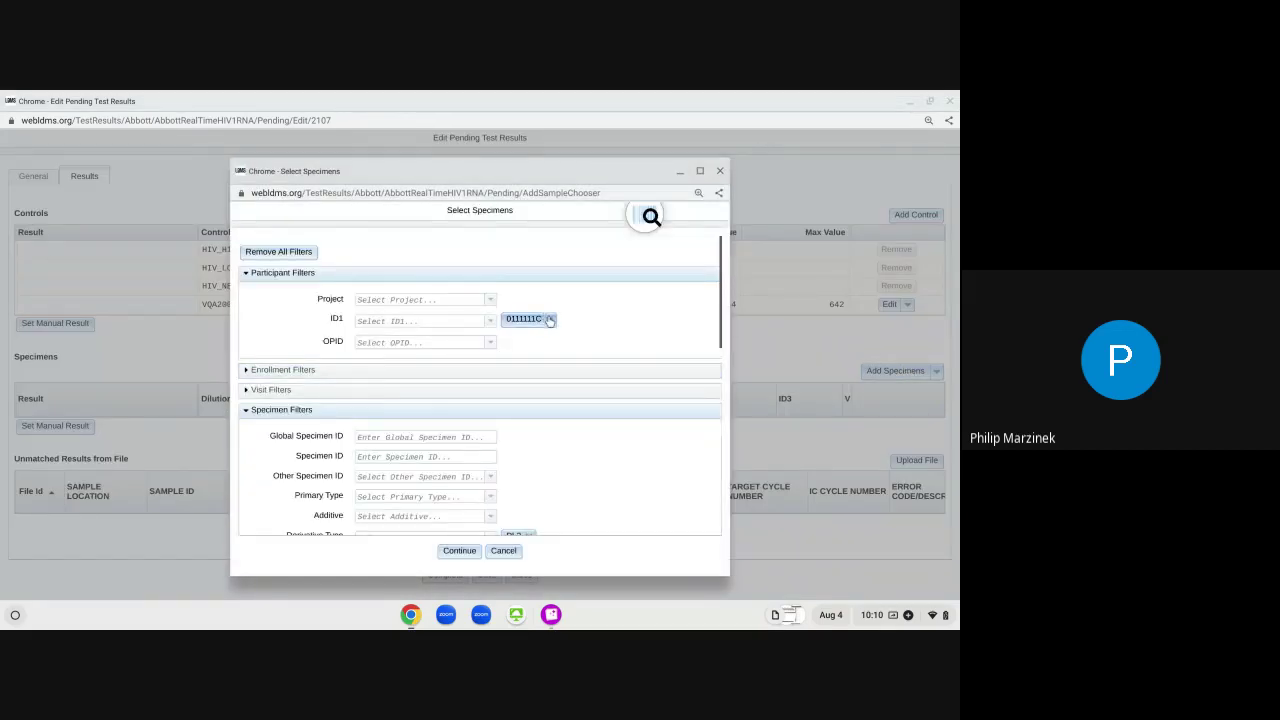
scroll(503, 372, down, 3)
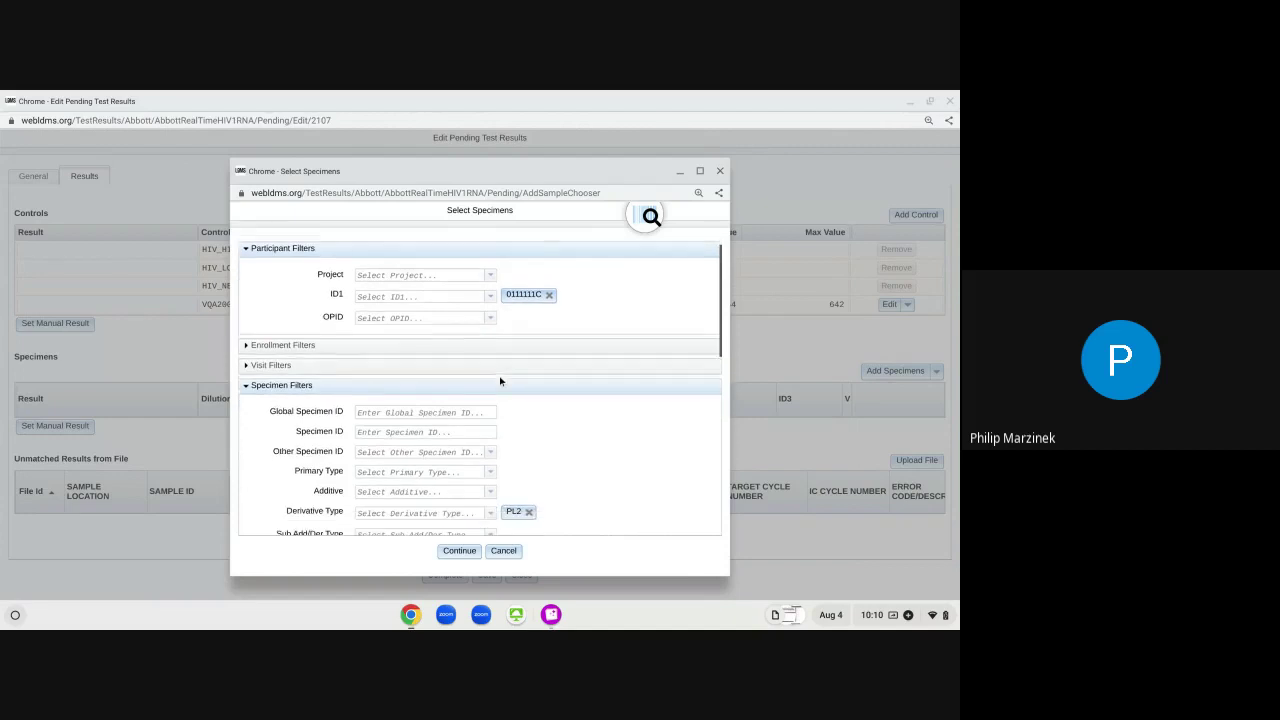
scroll(500, 380, down, 8)
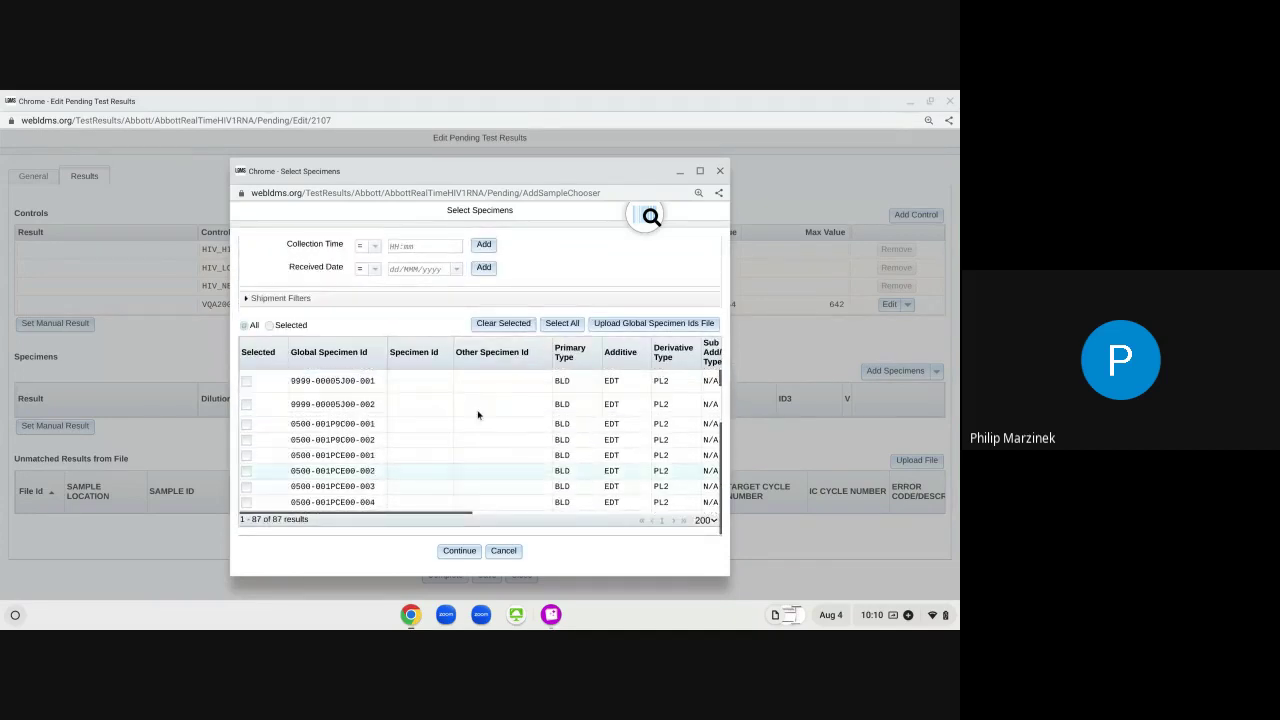
click(247, 406)
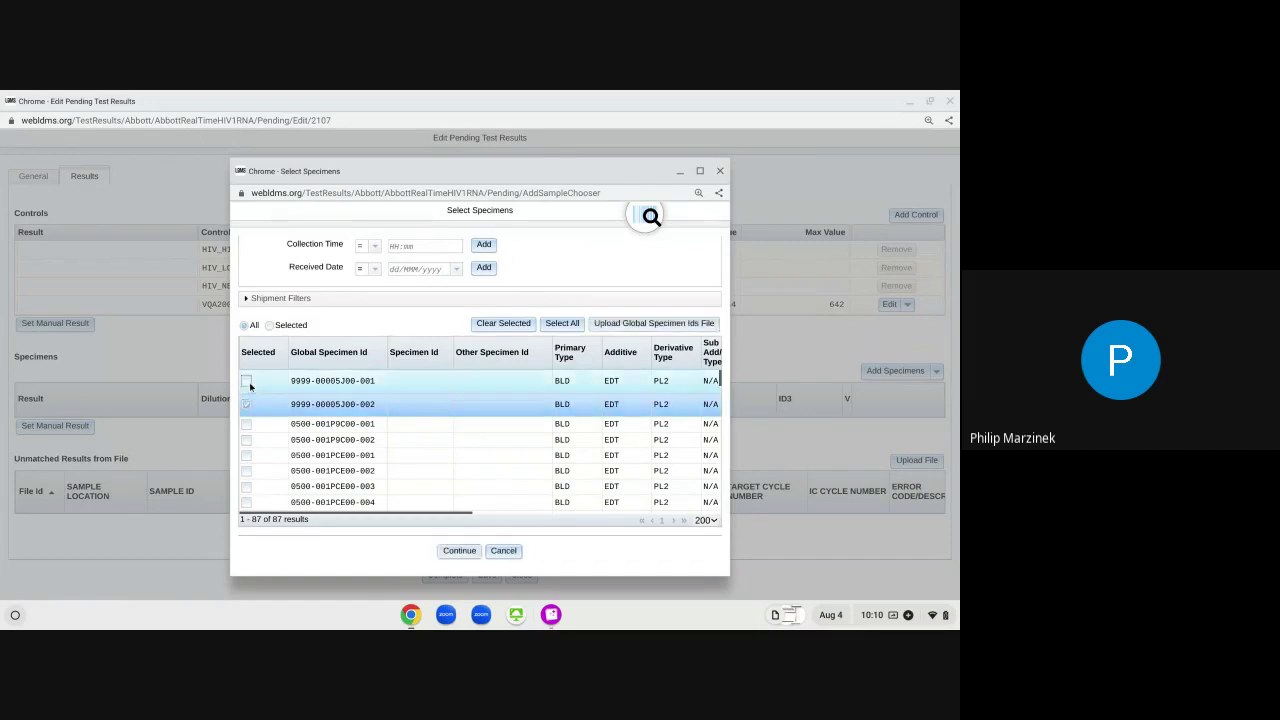
click(247, 382)
click(458, 551)
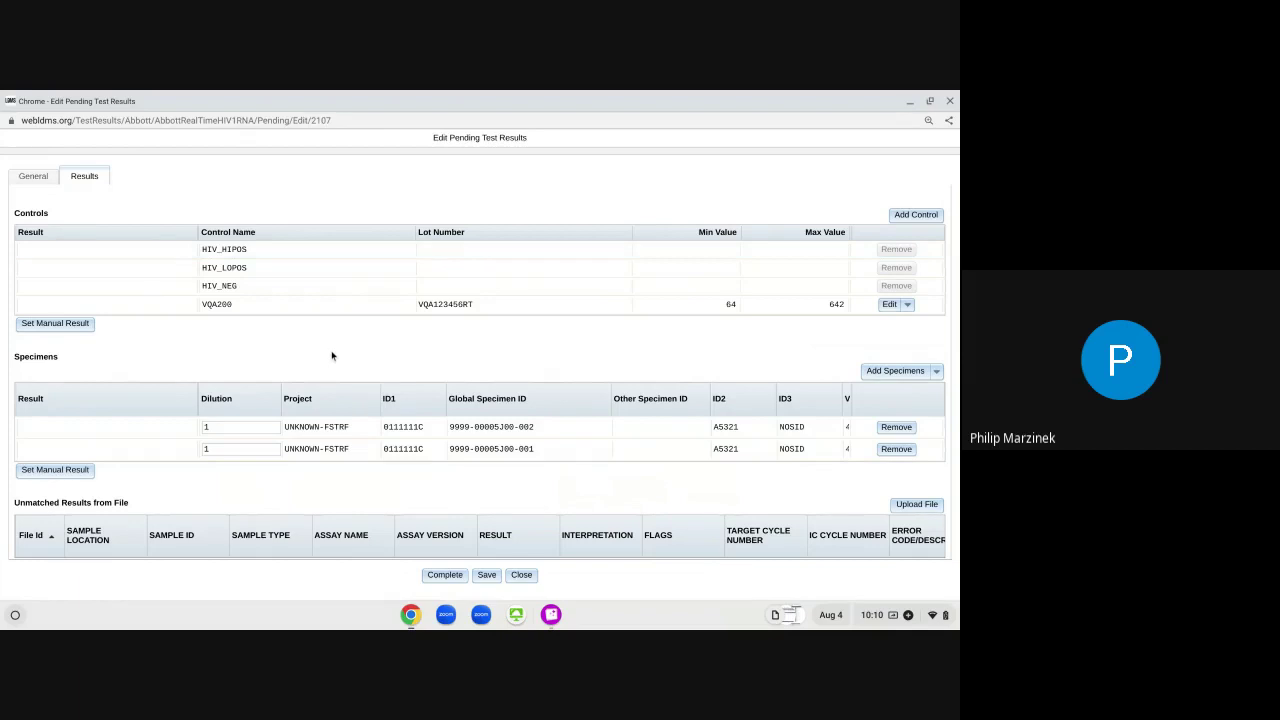
Save run 26 and generate its Pending Test Results Report as a PDF
click(487, 575)
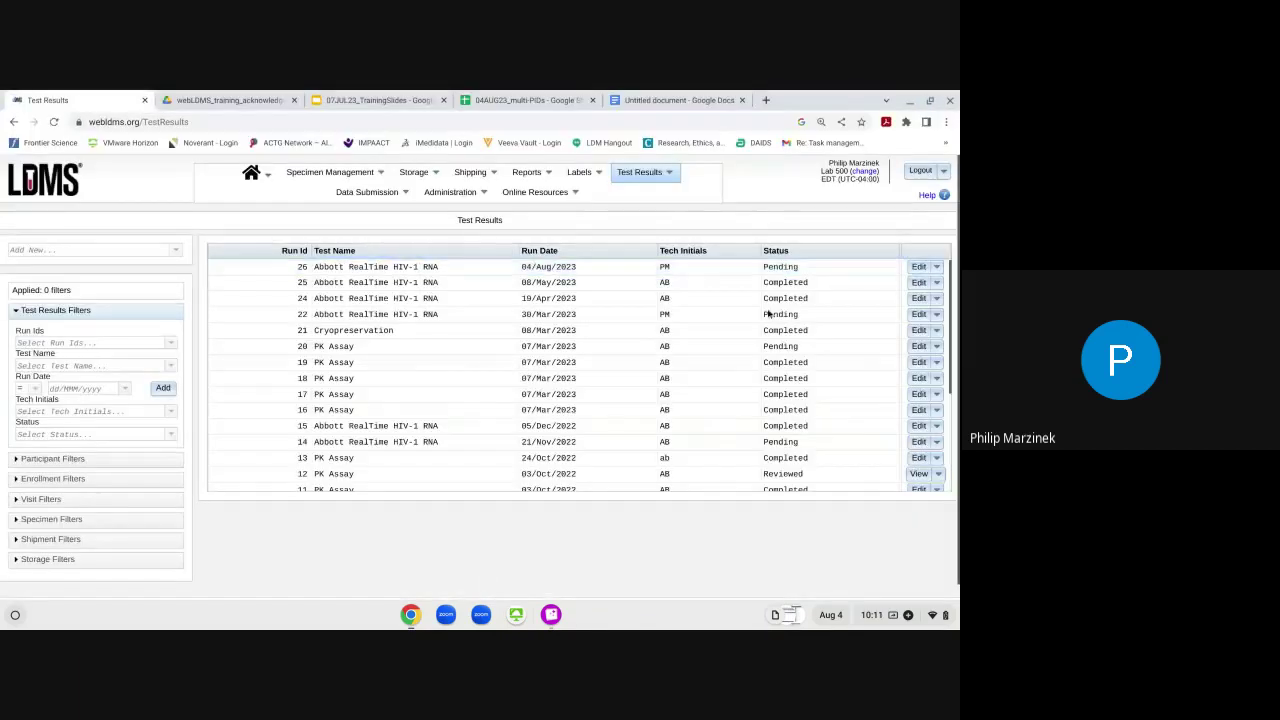
click(937, 267)
click(910, 289)
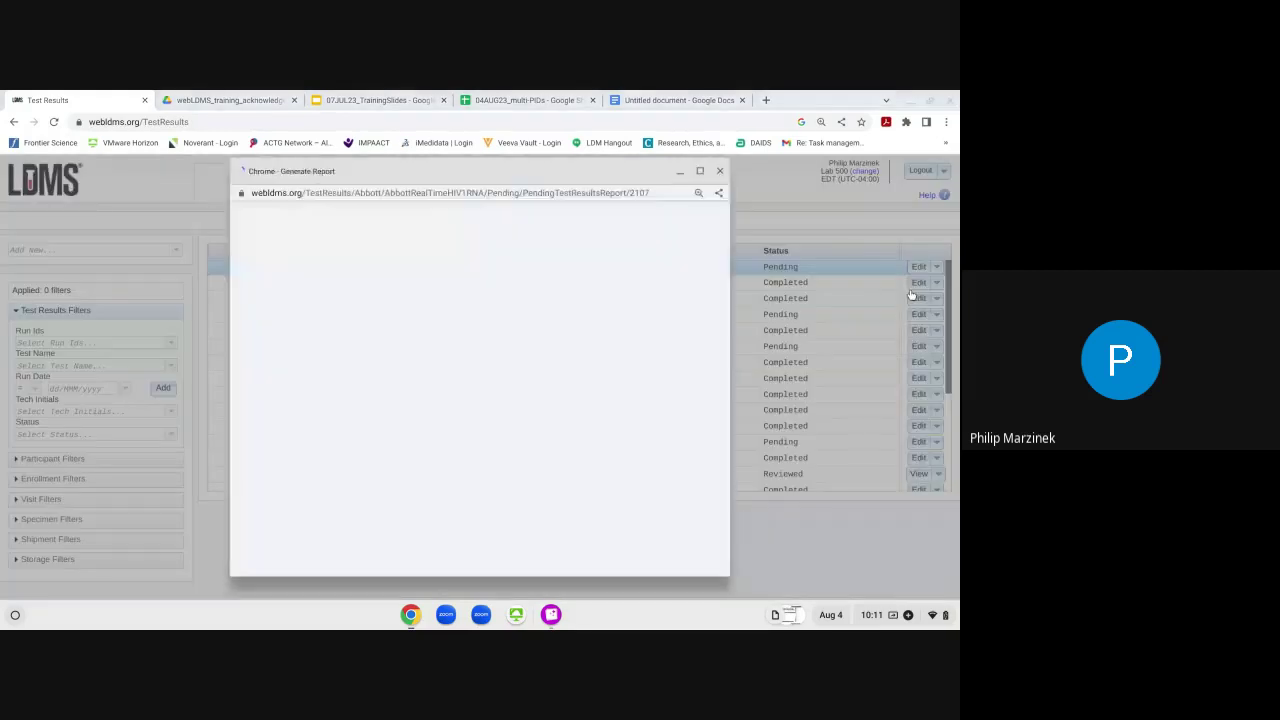
click(473, 553)
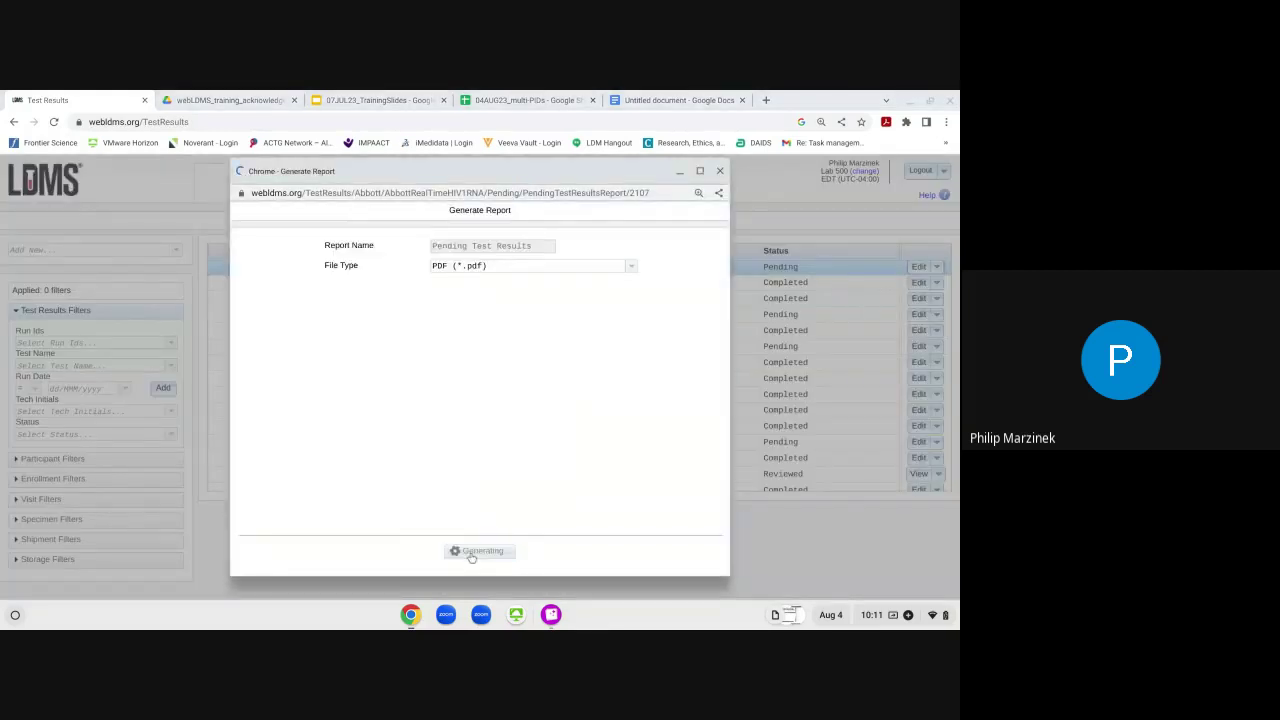
View the downloaded PendingTestResults.pdf zoomed to 125%
click(785, 614)
click(785, 614)
click(785, 614)
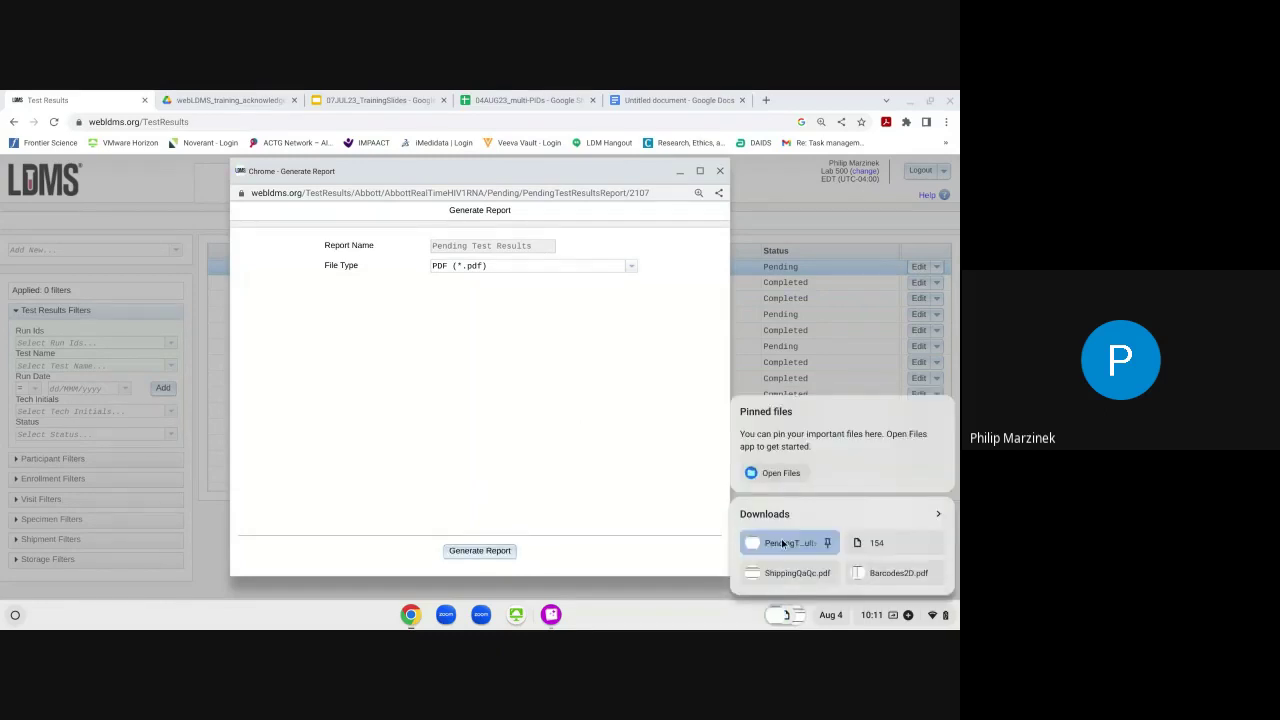
double_click(783, 543)
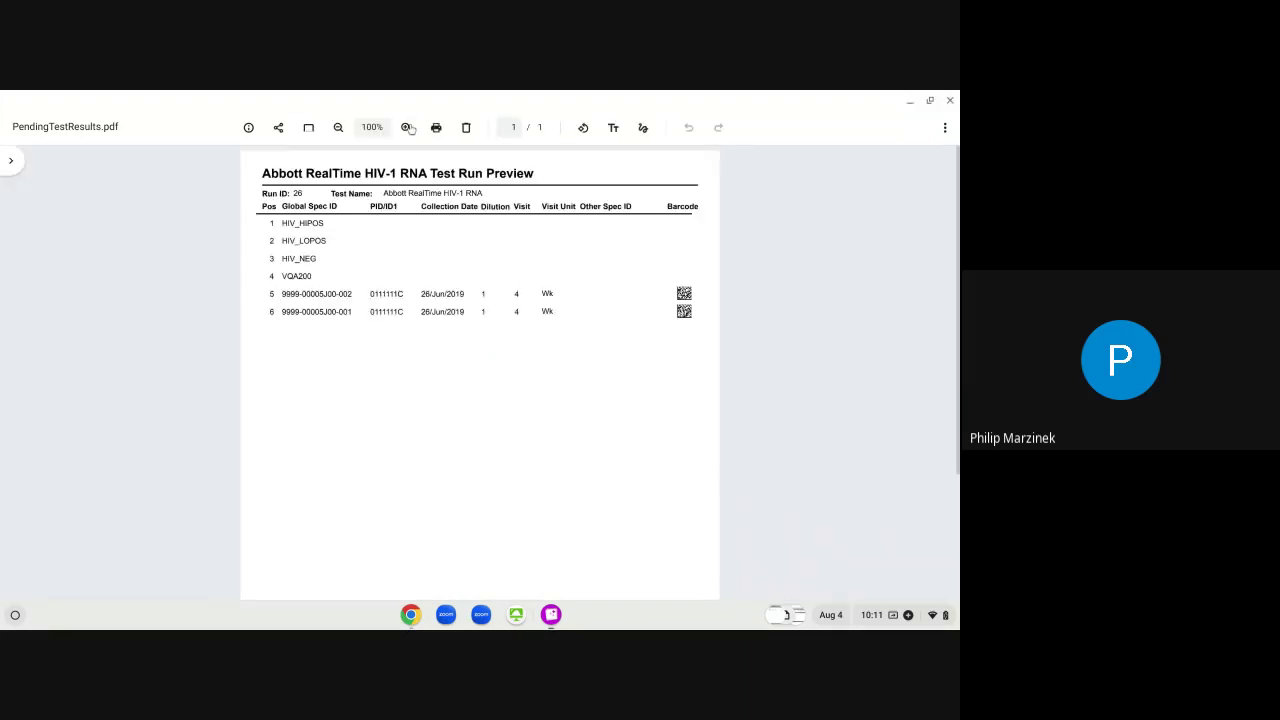
click(407, 127)
scroll(484, 349, up, 1)
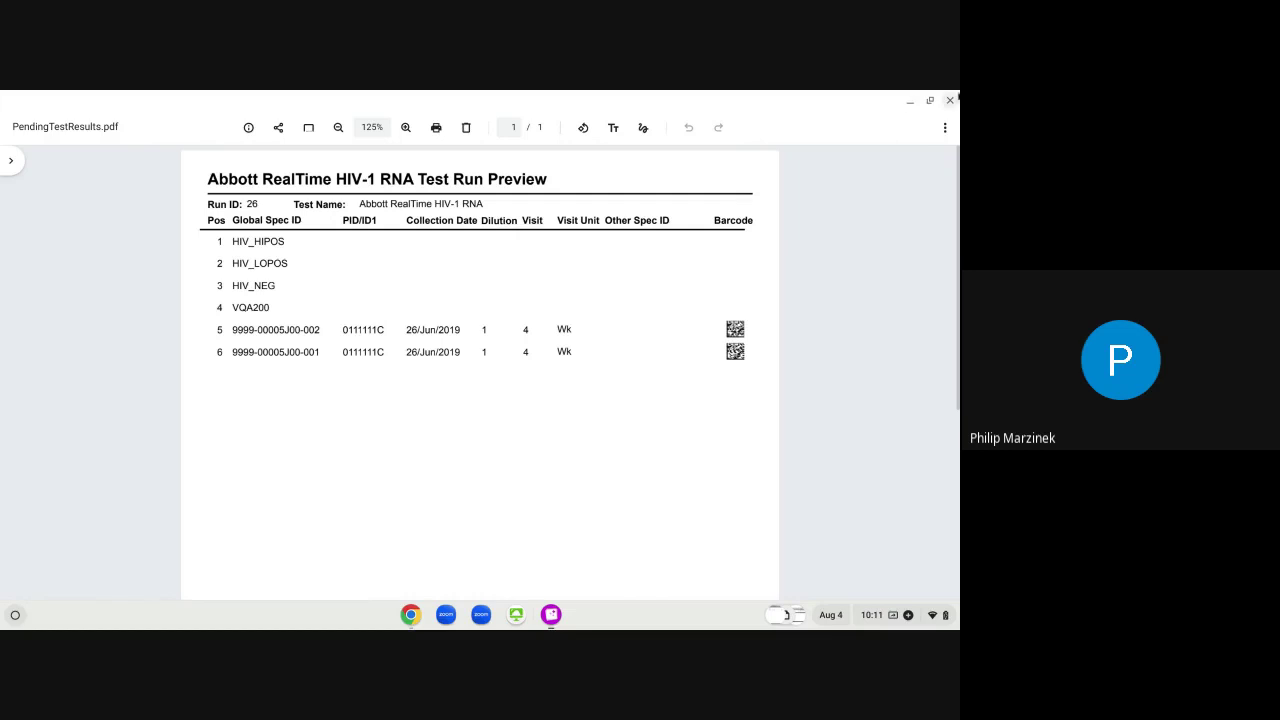
Close the pending test results PDF and report window, then open and dismiss run 26's Edit menu
click(950, 101)
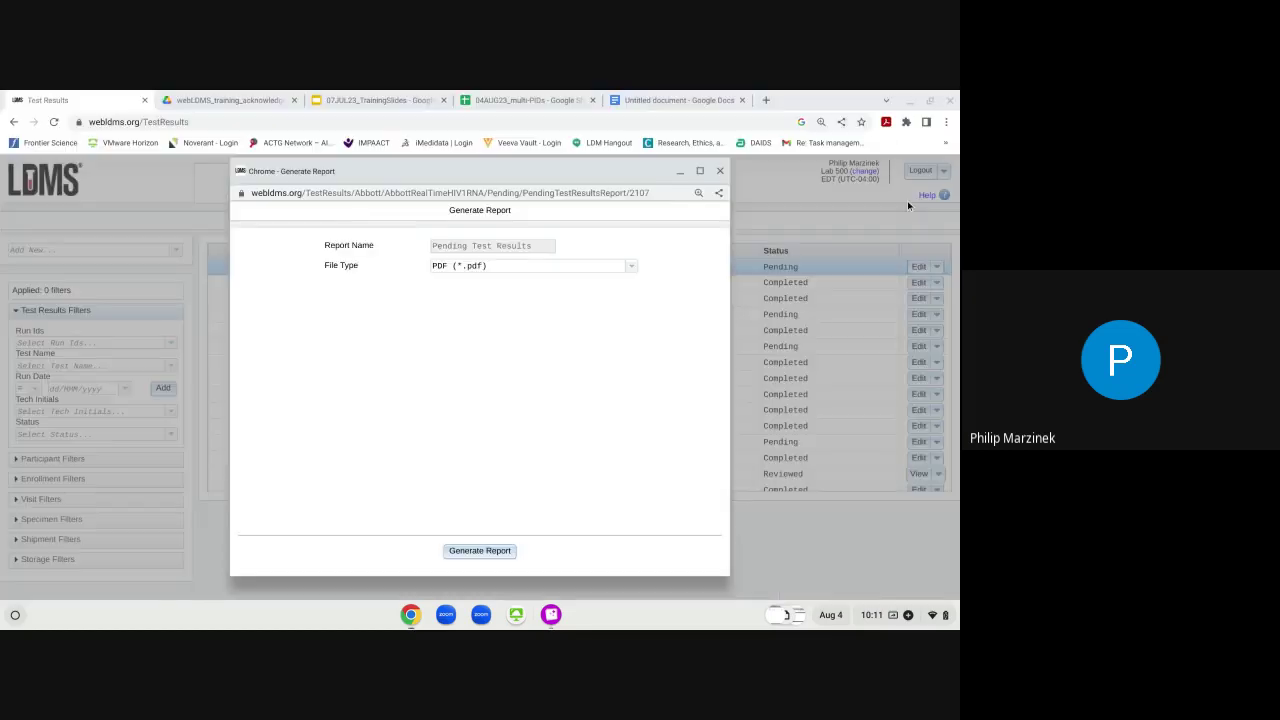
click(720, 171)
click(937, 267)
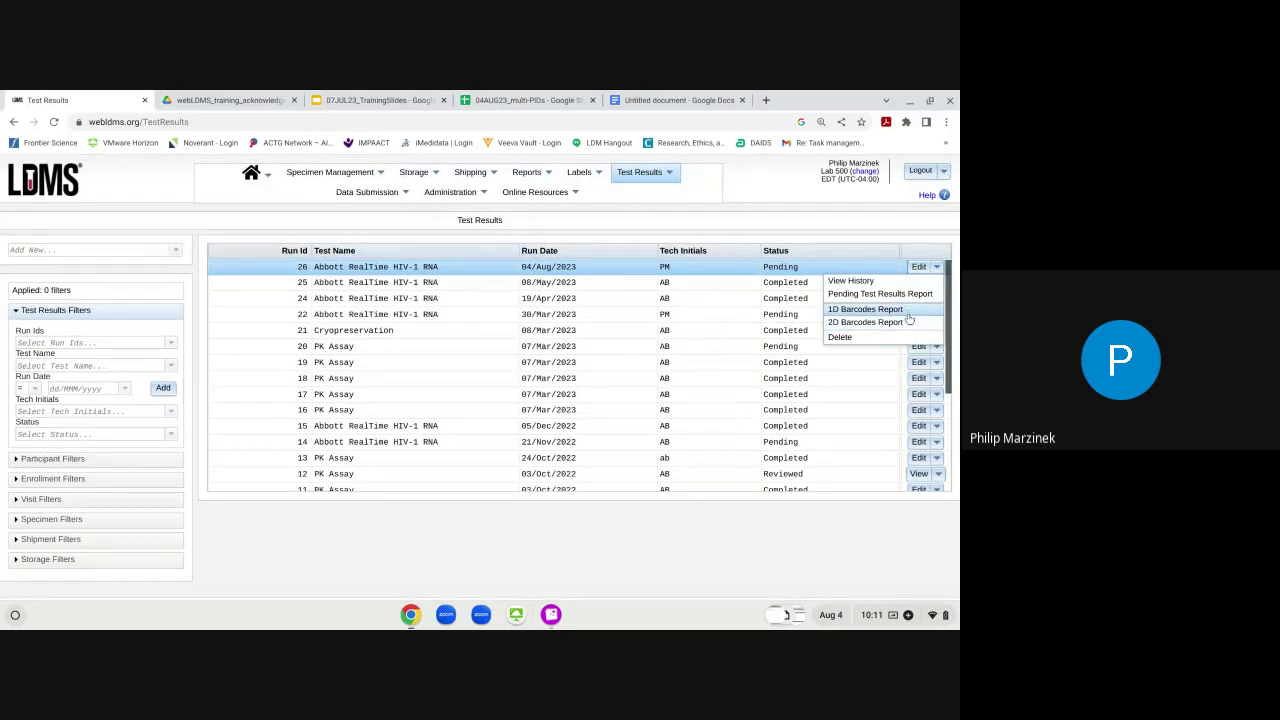
click(810, 552)
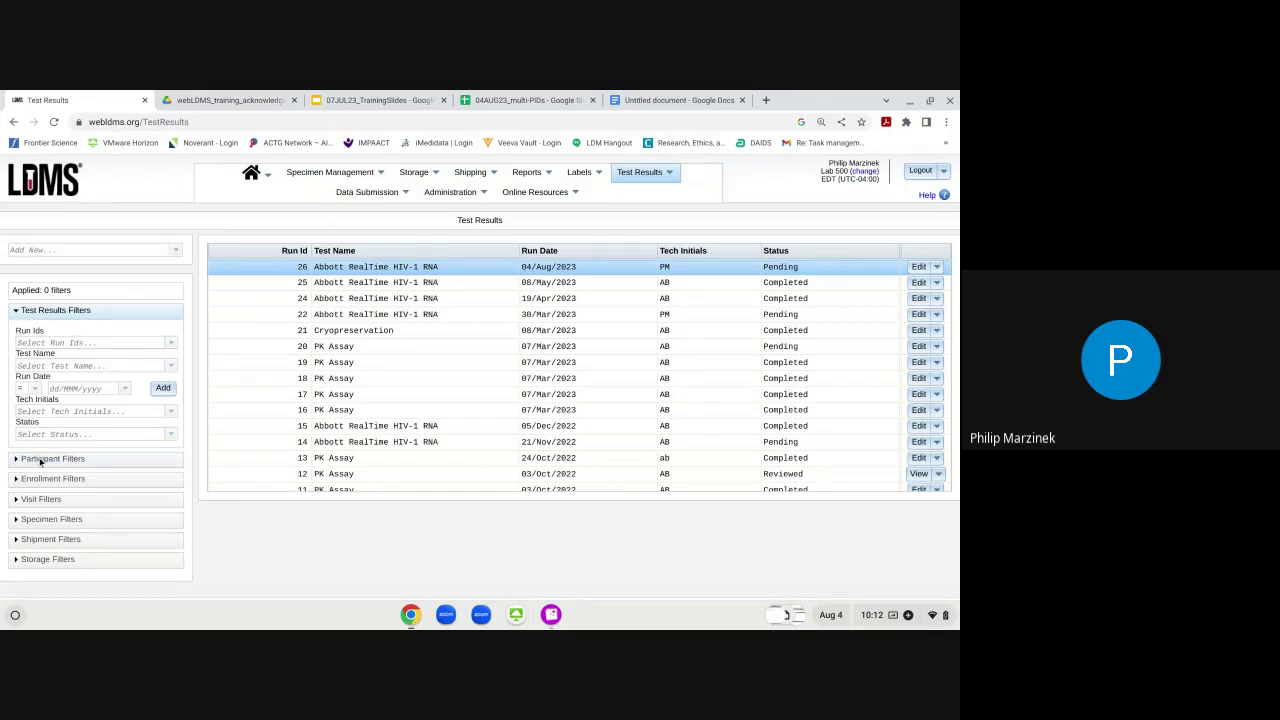
Upload 'Abbott All Censors 10 specimens .6ml.txt' from Downloads to run 26's Results tab
click(919, 267)
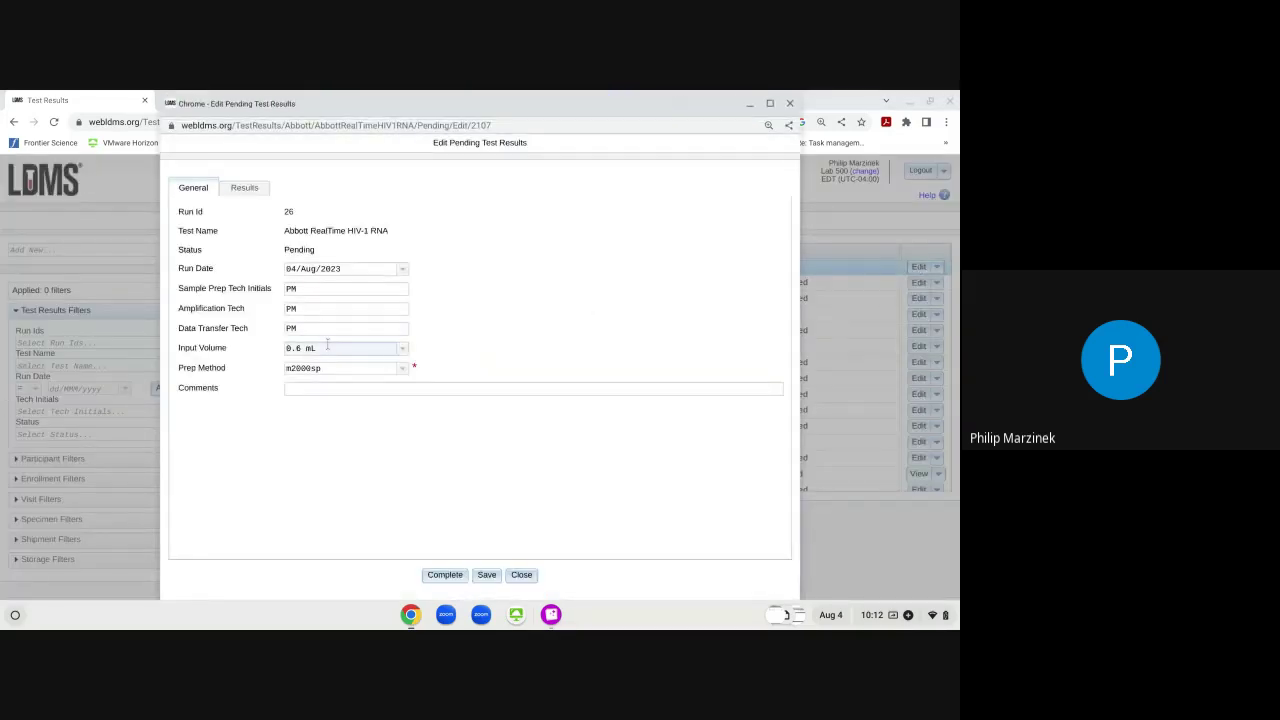
click(245, 188)
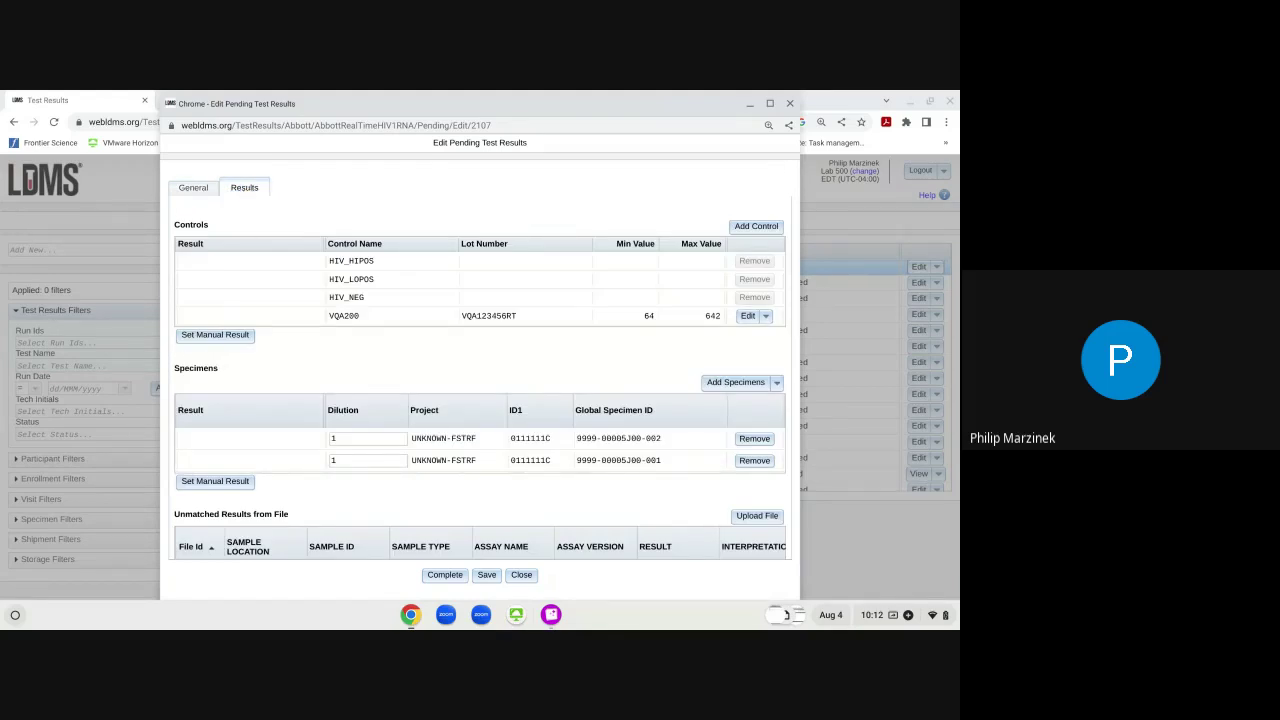
scroll(460, 497, down, 1)
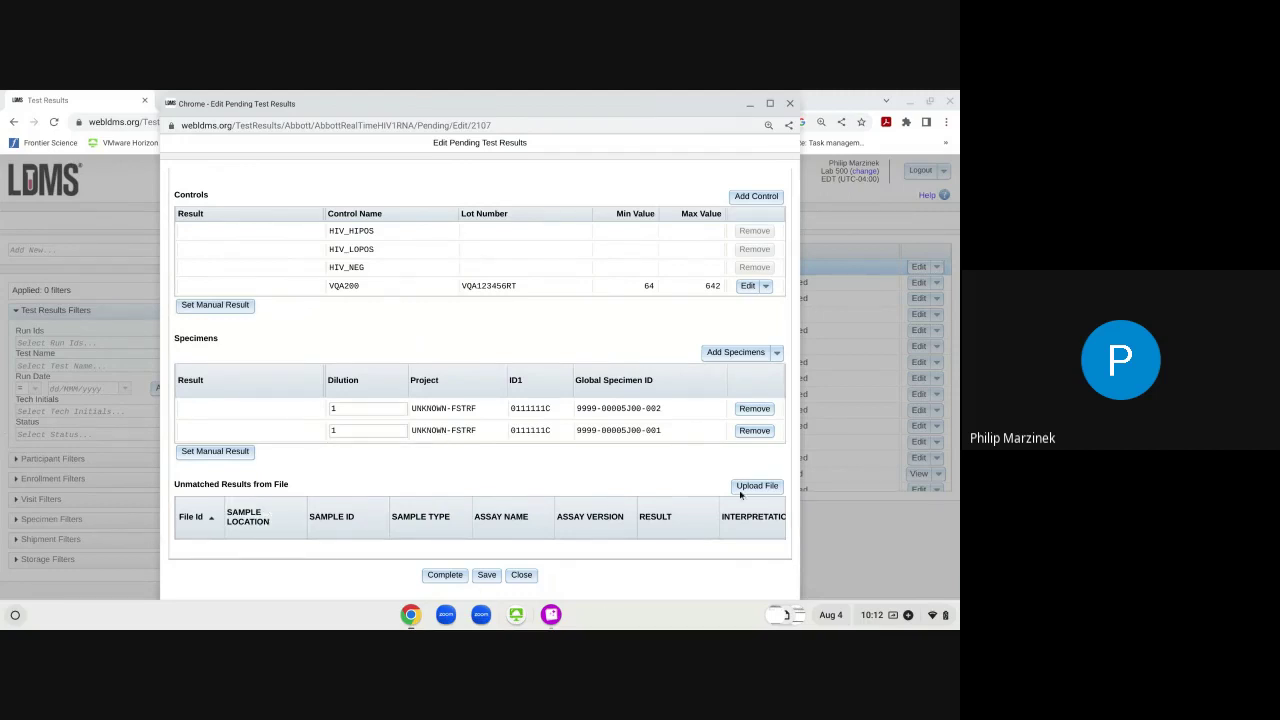
click(774, 491)
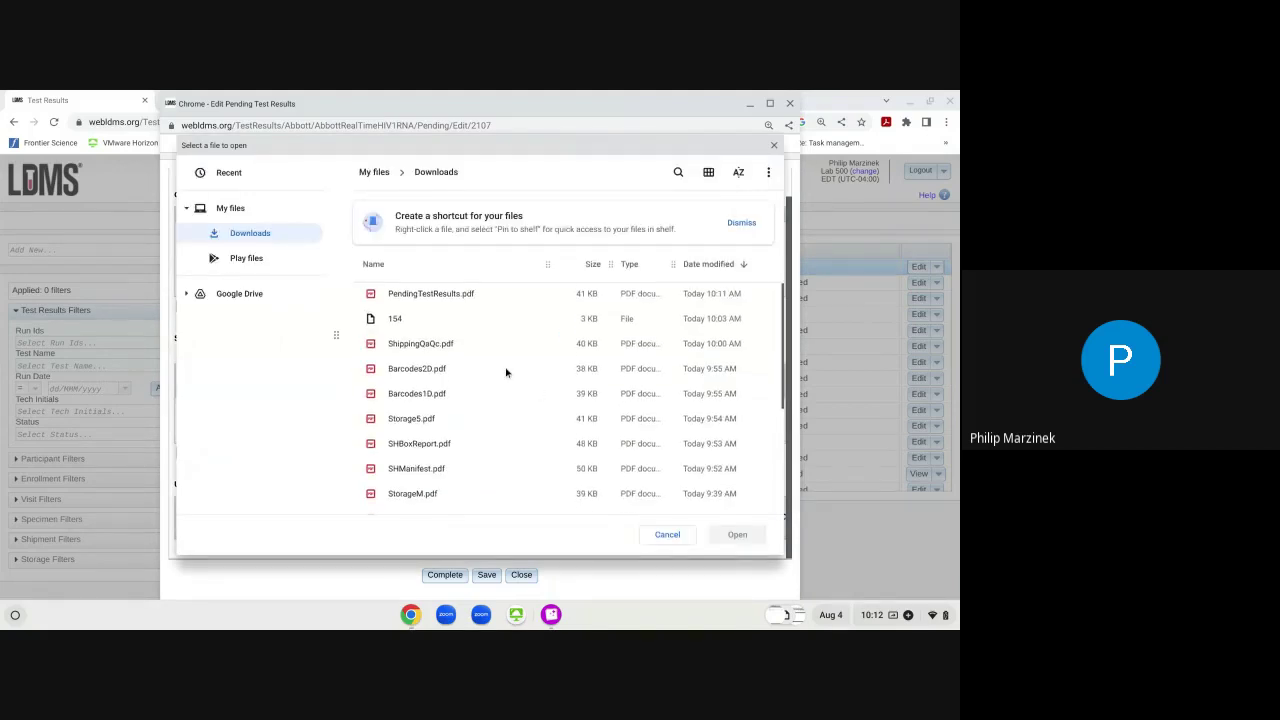
scroll(506, 372, down, 5)
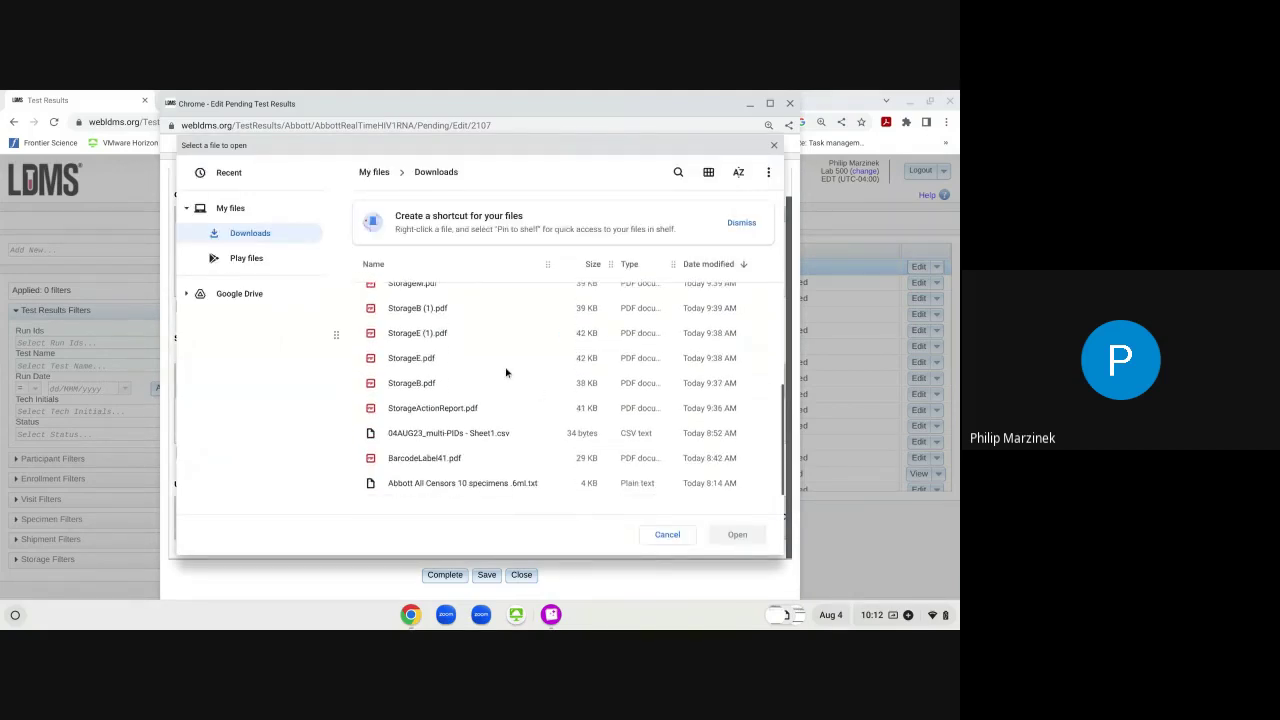
click(488, 405)
click(493, 454)
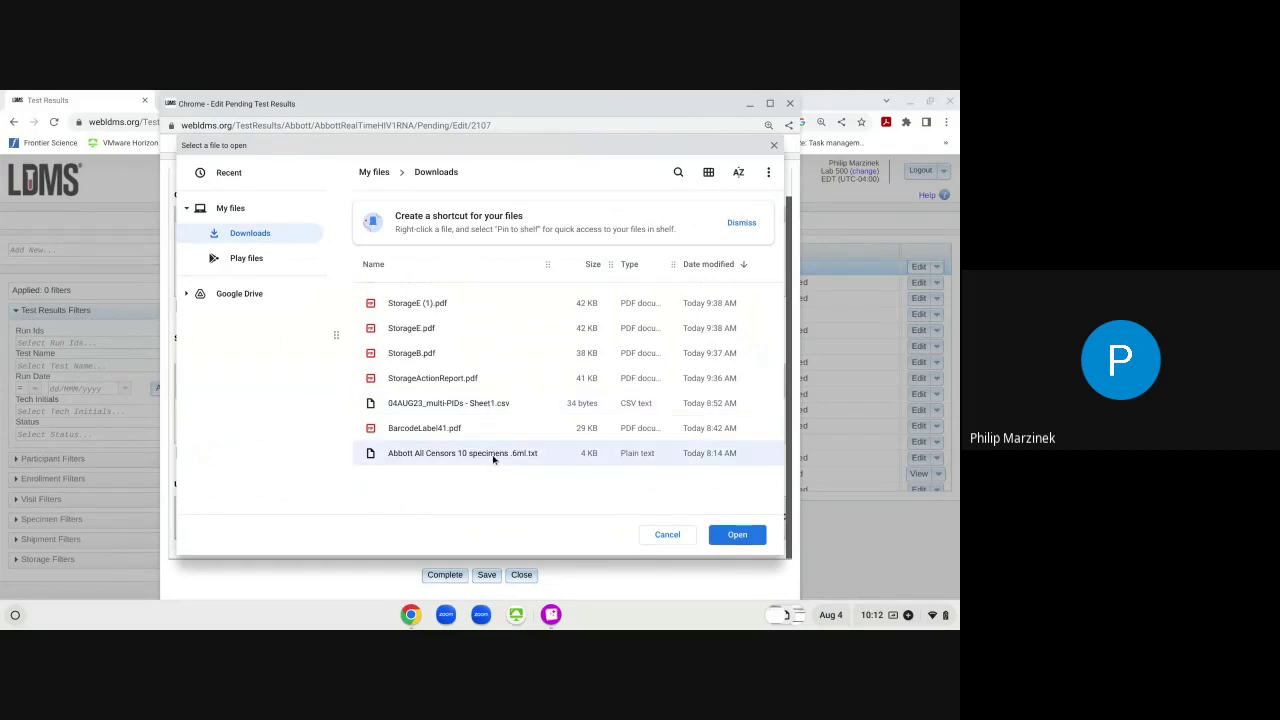
click(737, 536)
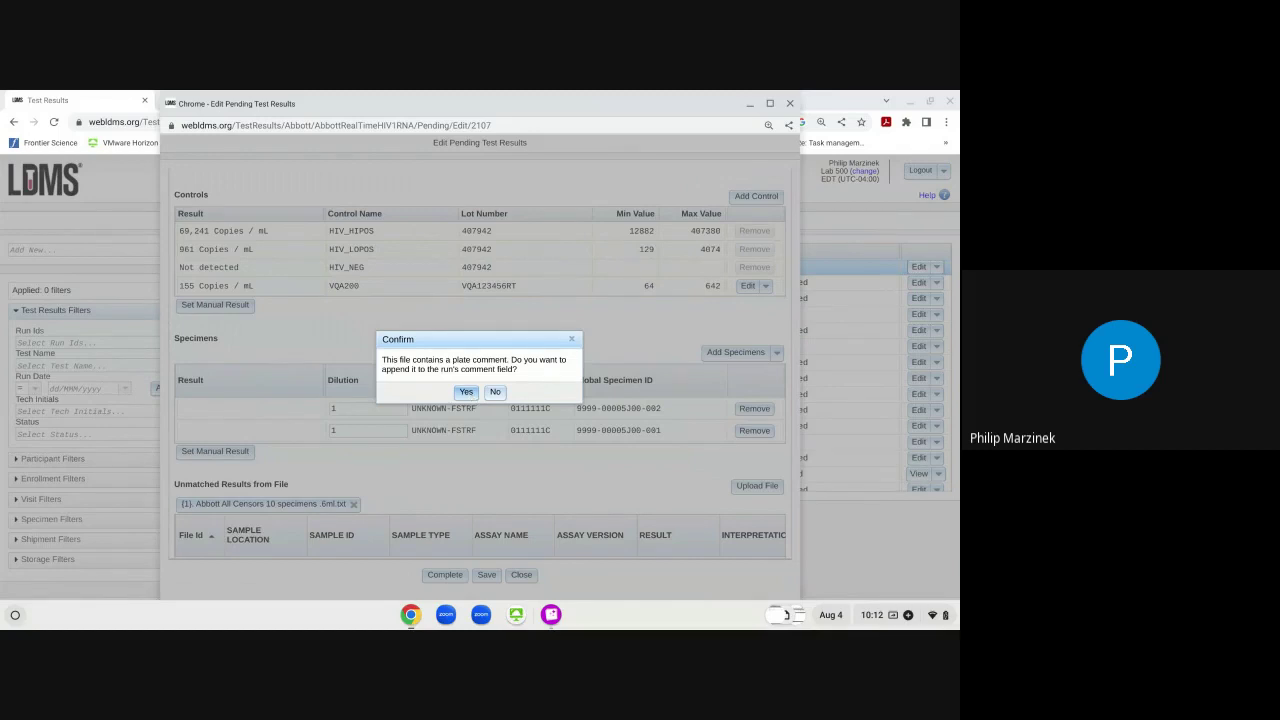
Accept appending the results file's plate comment to run 26
click(466, 391)
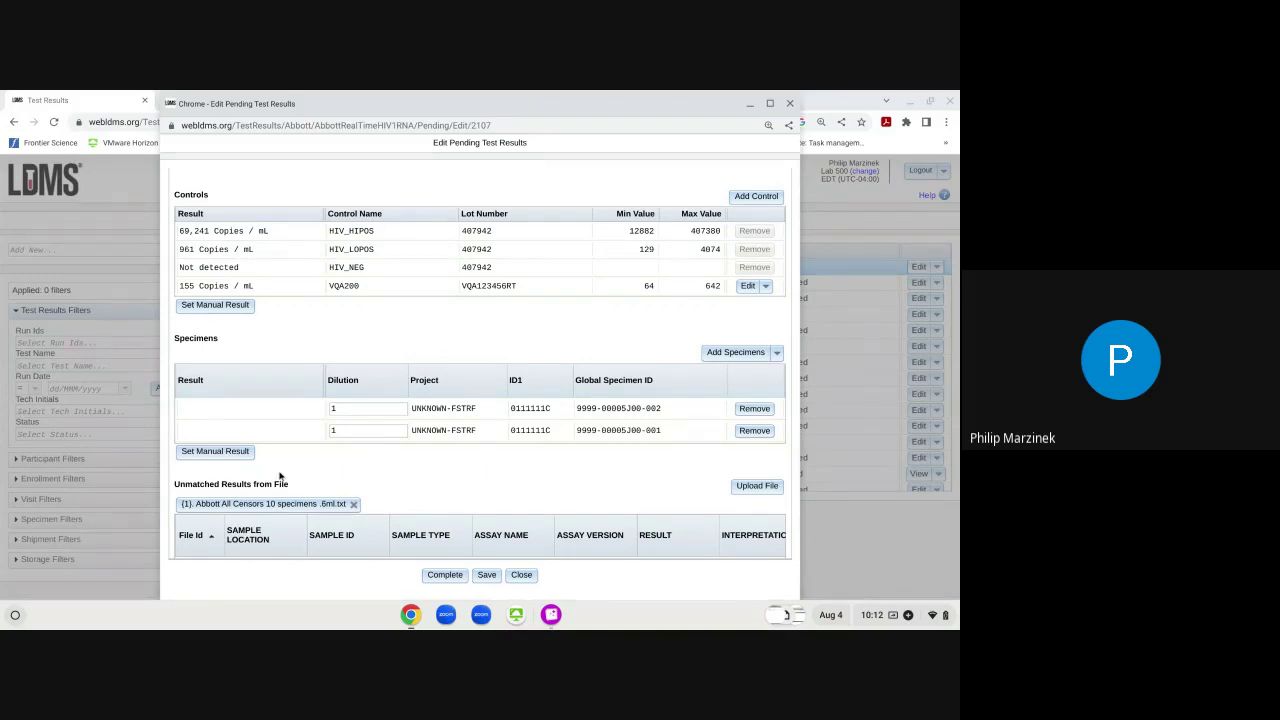
scroll(469, 358, down, 2)
scroll(469, 358, down, 1)
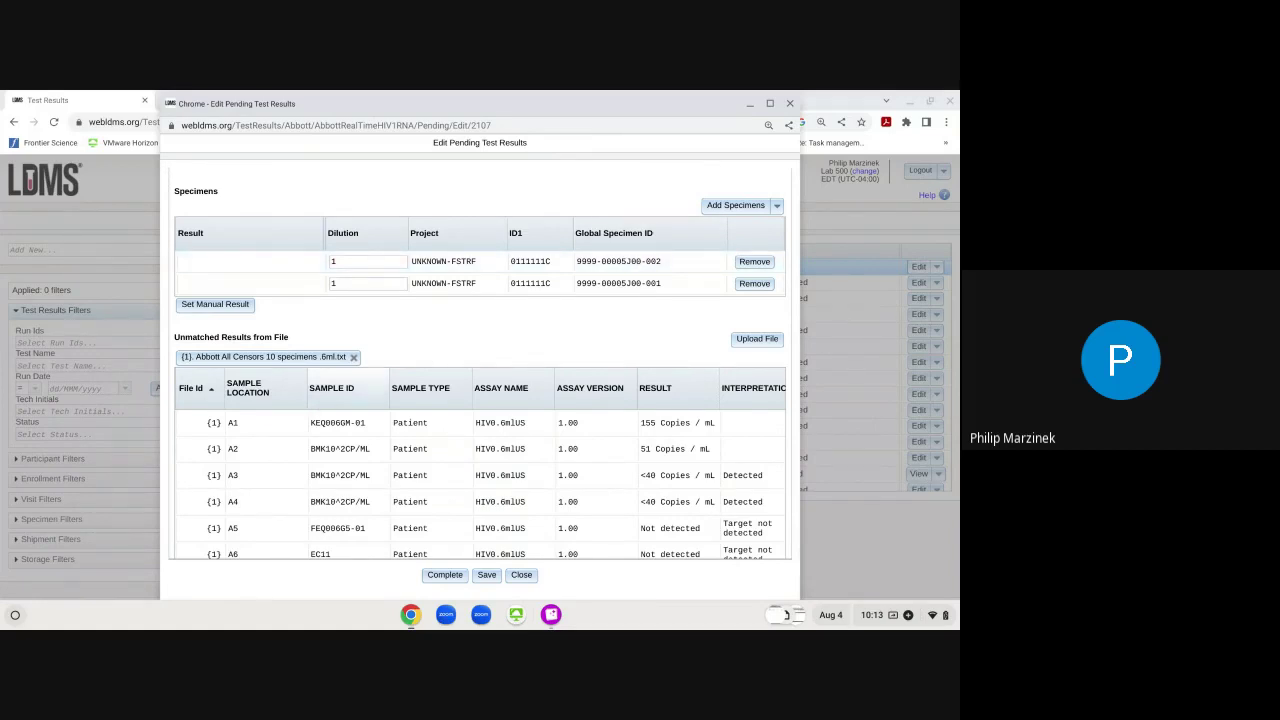
scroll(435, 338, up, 3)
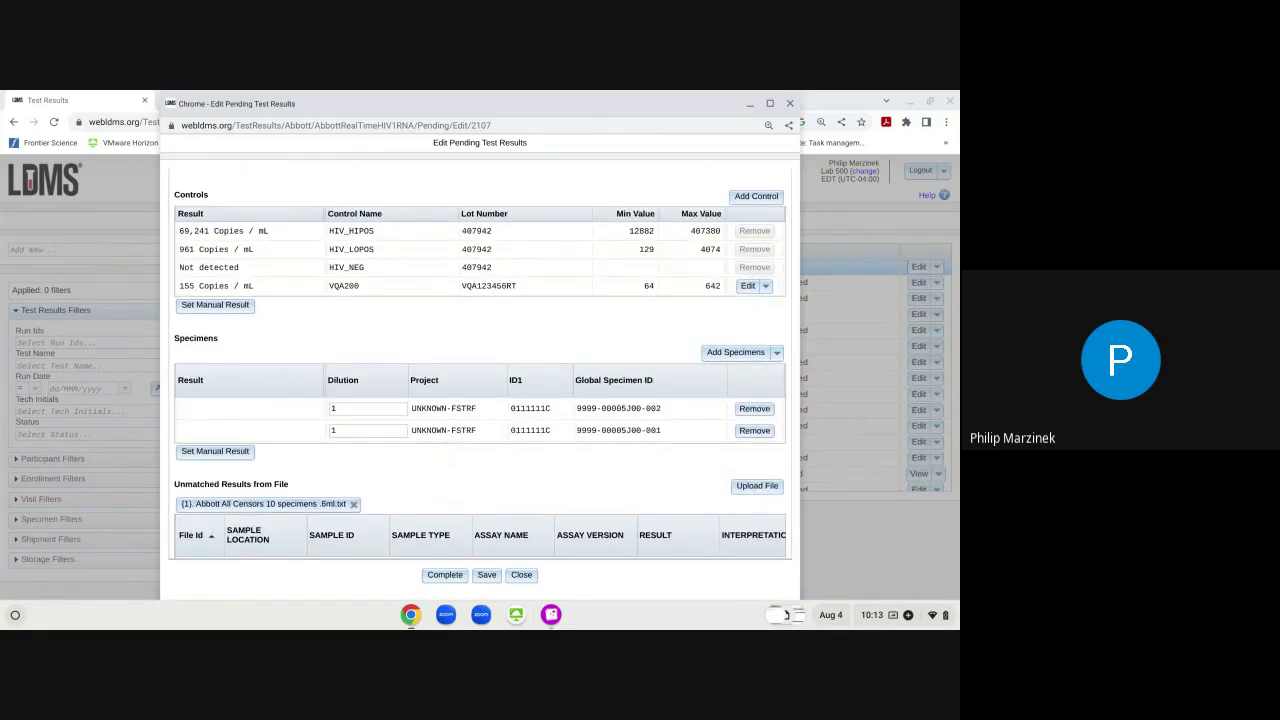
scroll(435, 338, down, 2)
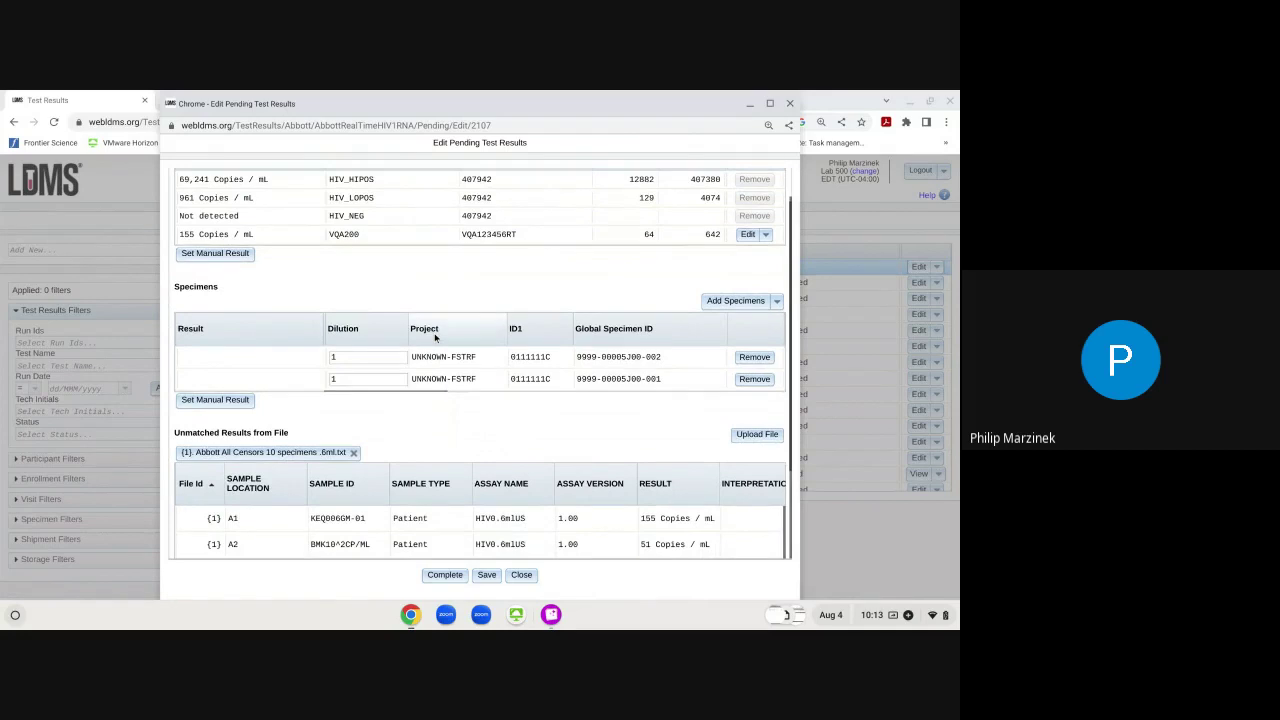
scroll(435, 338, down, 2)
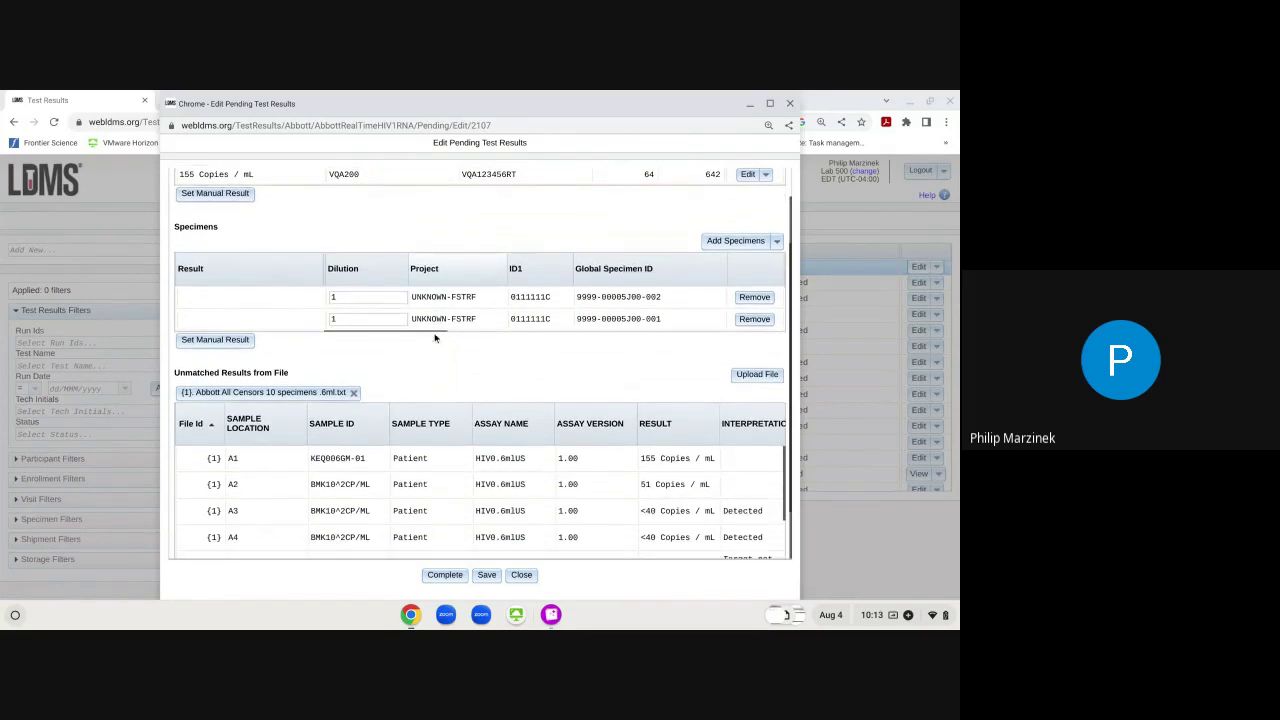
scroll(438, 340, down, 1)
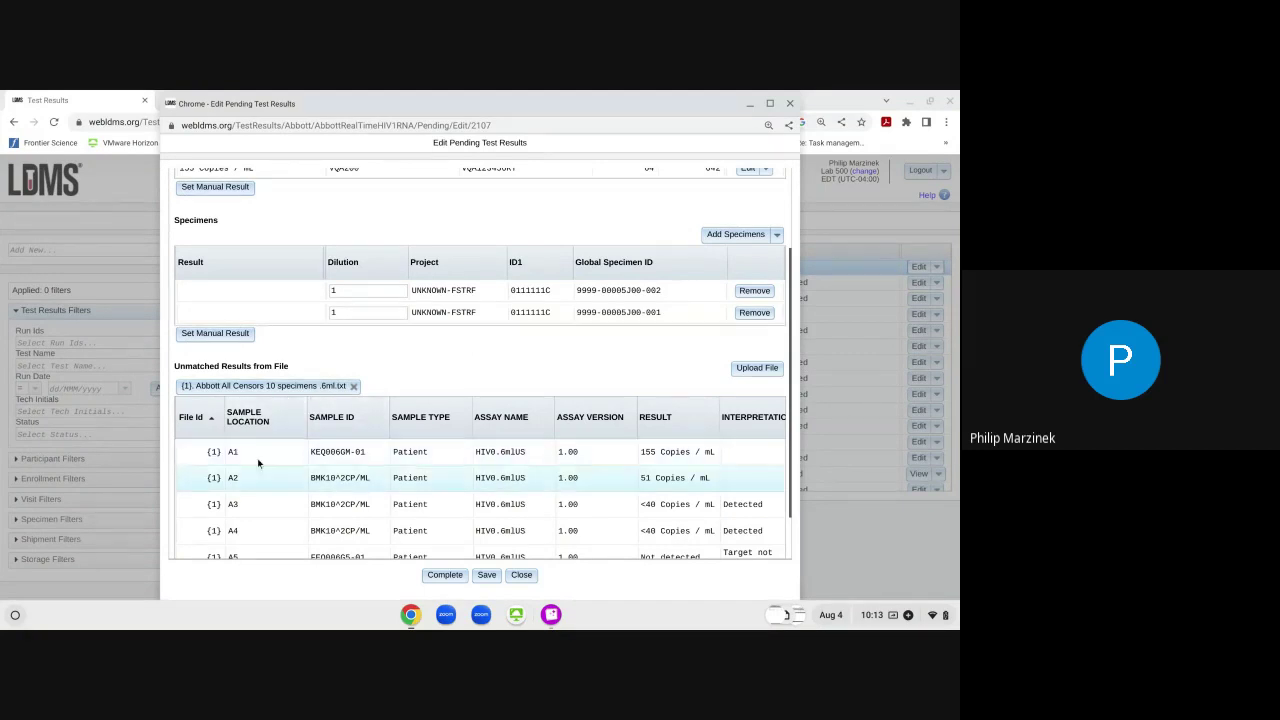
Assign 155 Copies / mL and <40 Copies / mL to the two specimens and save
drag(258, 462, 246, 292)
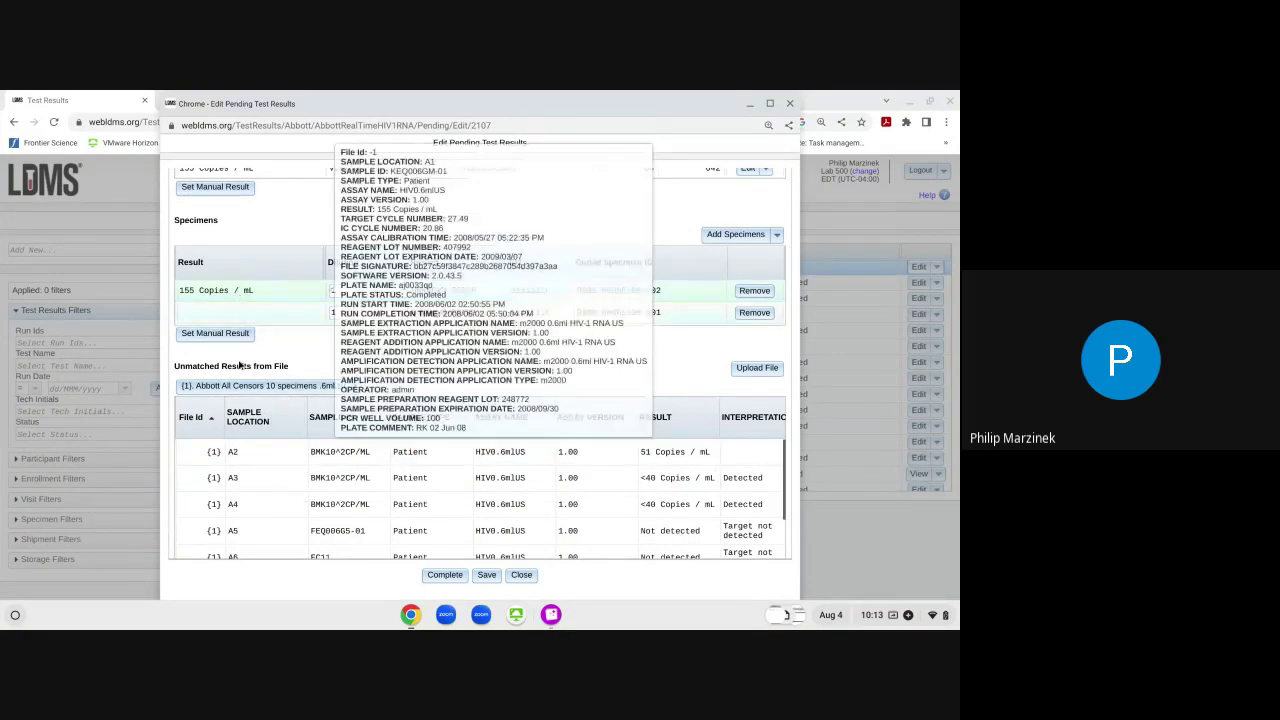
drag(258, 452, 255, 312)
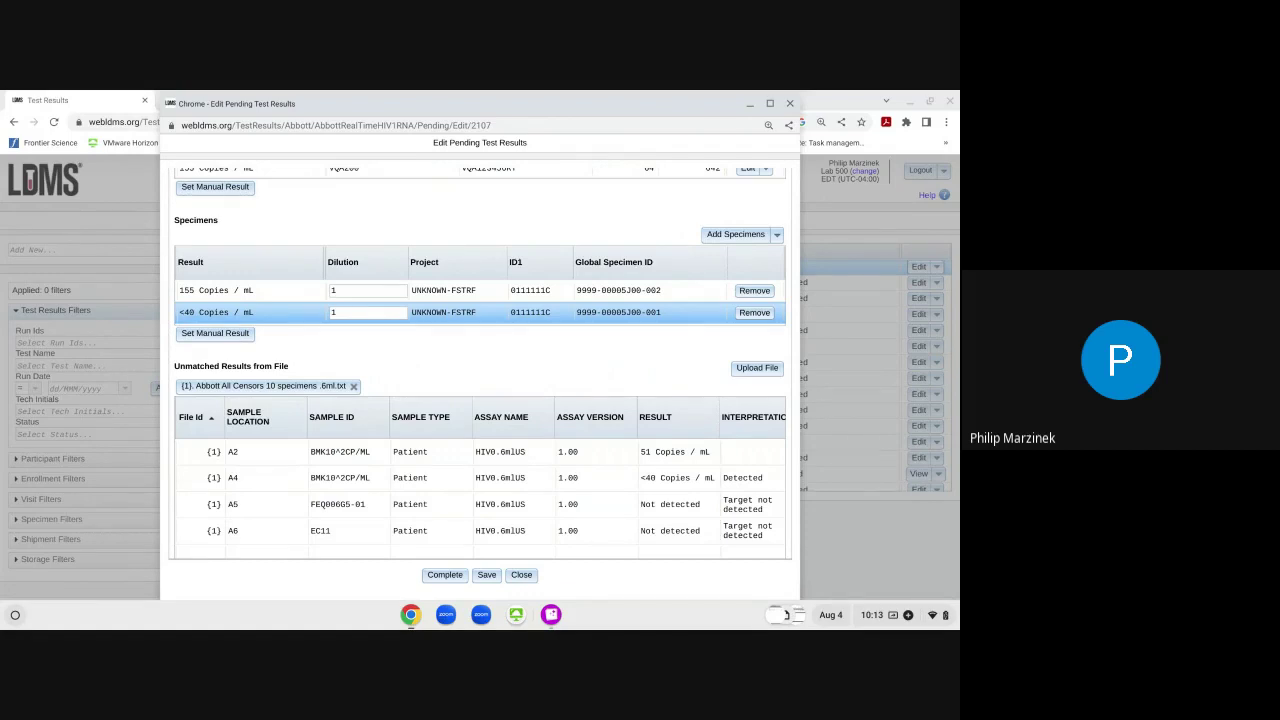
click(487, 576)
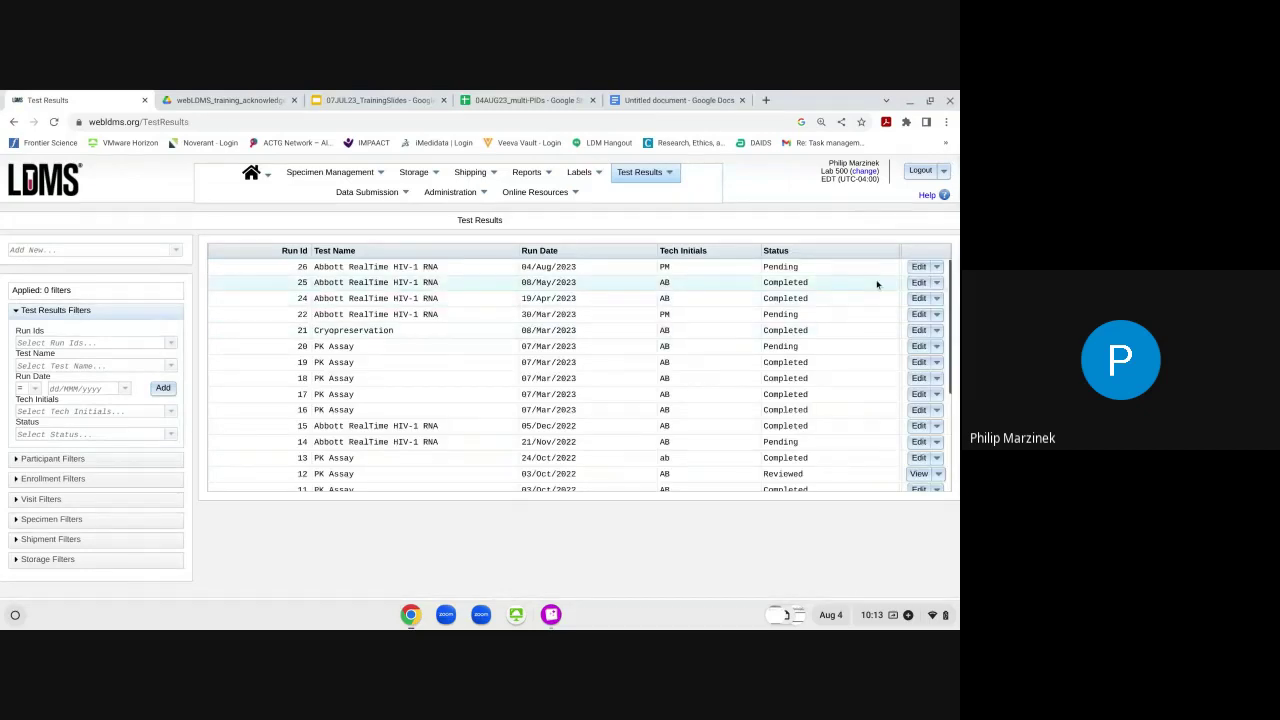
Mark run 26 Completed in Edit Pending Test Results, then reopen it for review
click(936, 267)
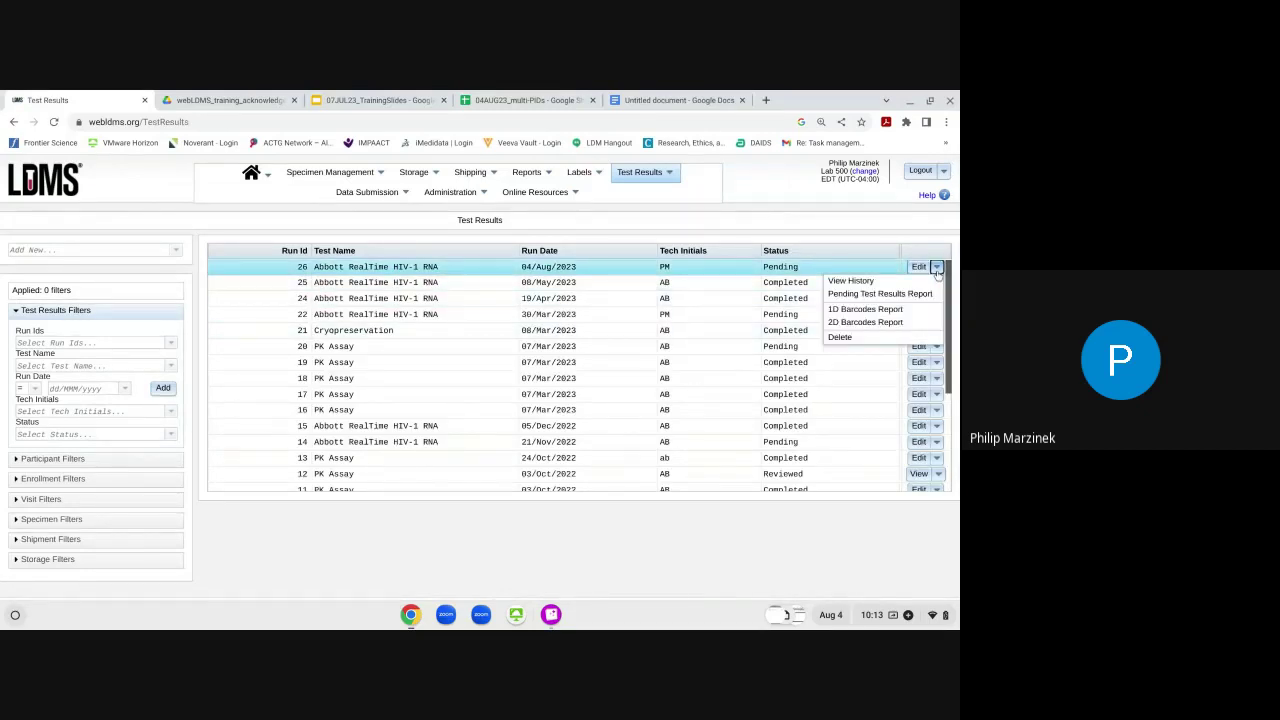
click(868, 252)
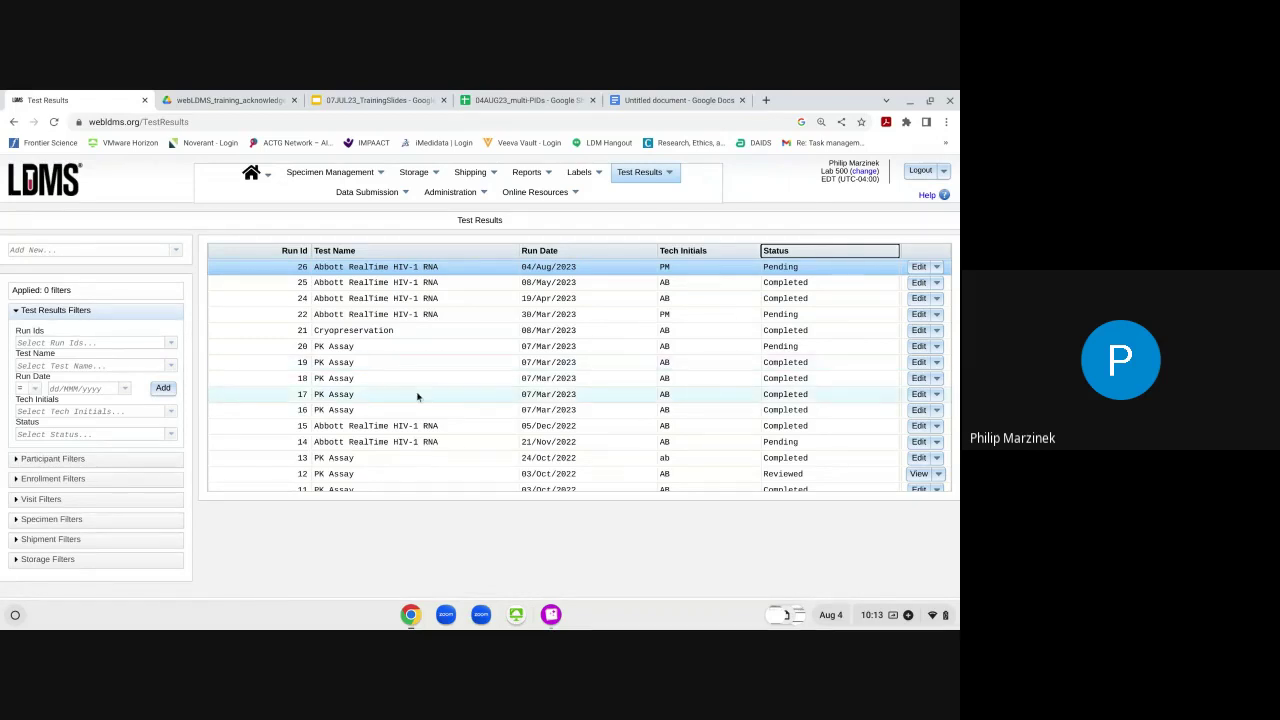
click(918, 268)
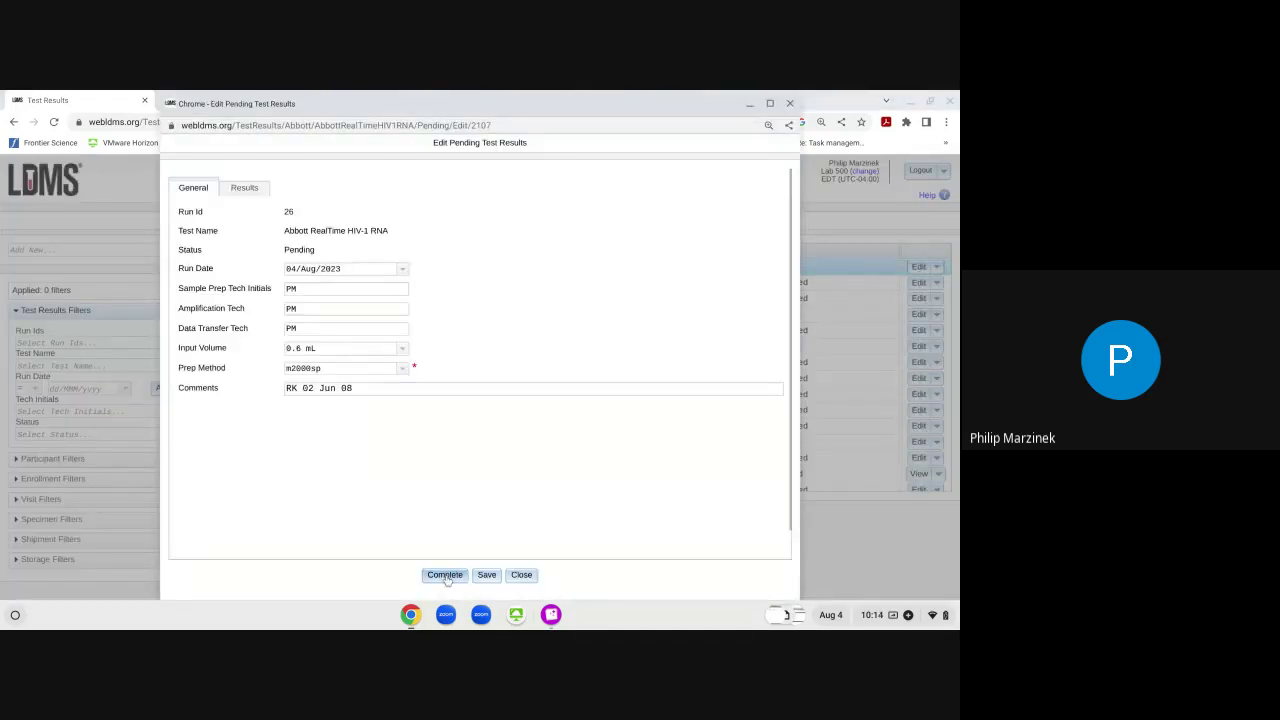
click(446, 576)
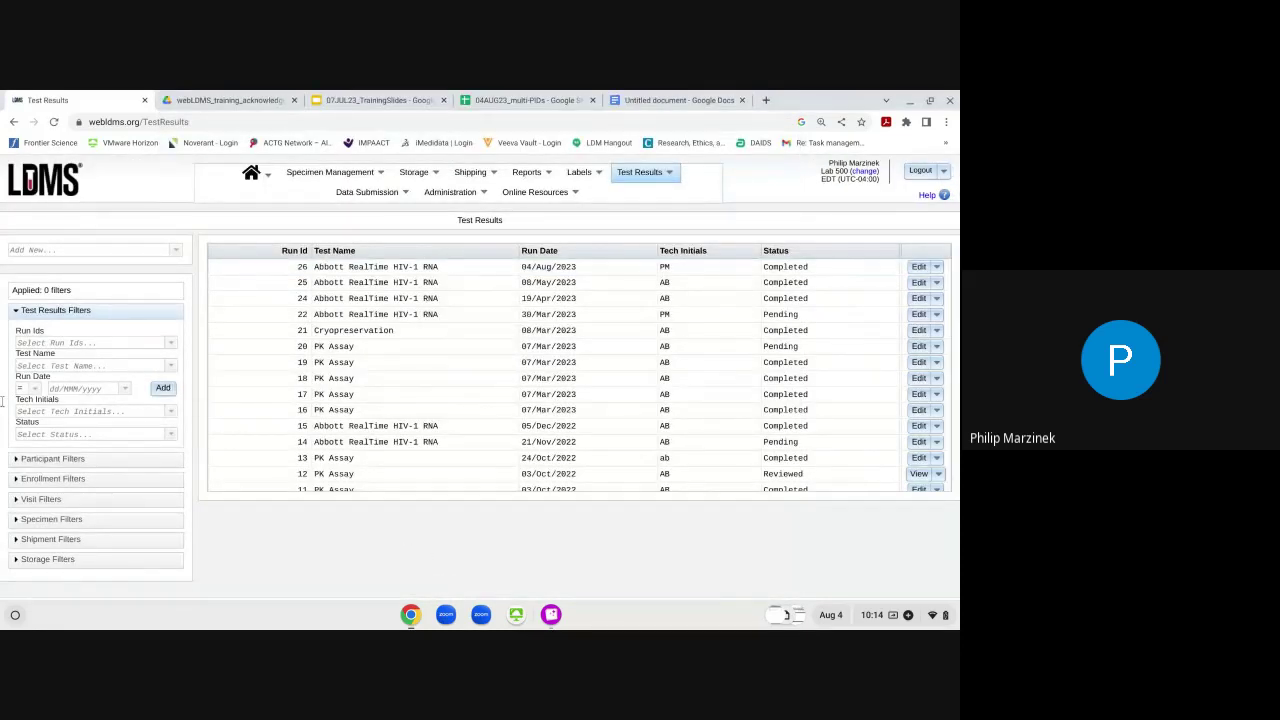
click(640, 172)
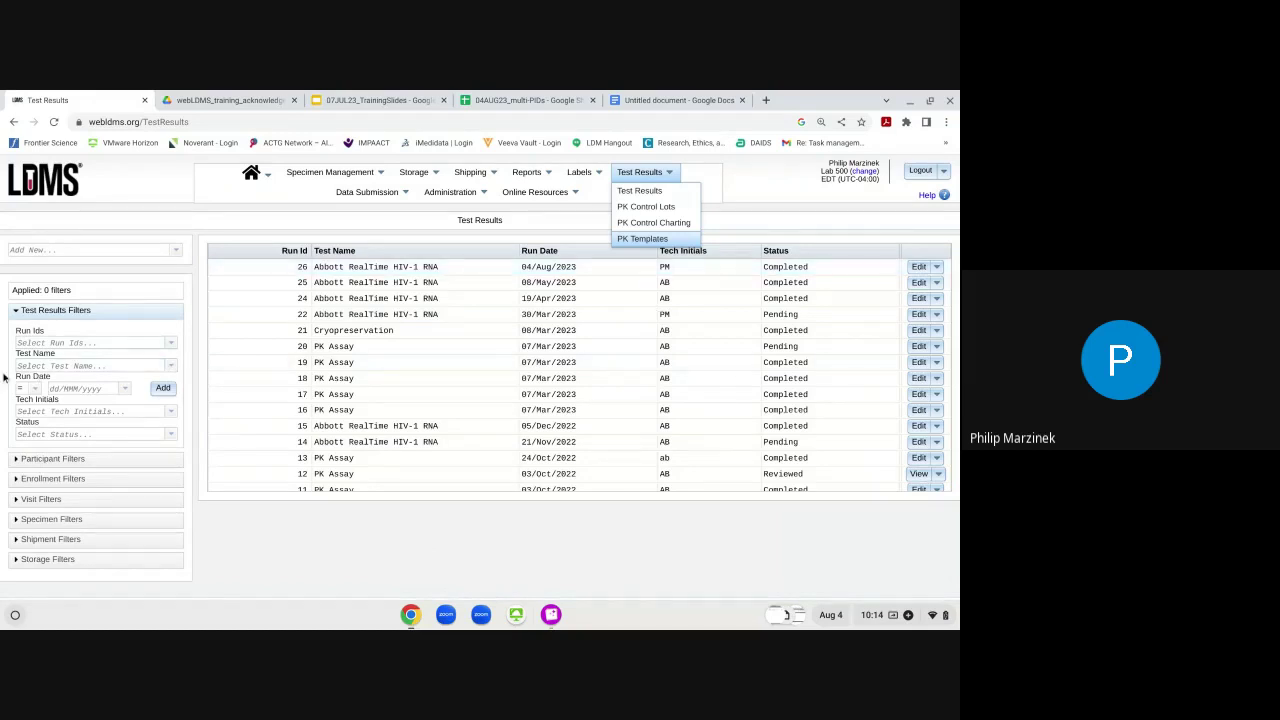
click(919, 267)
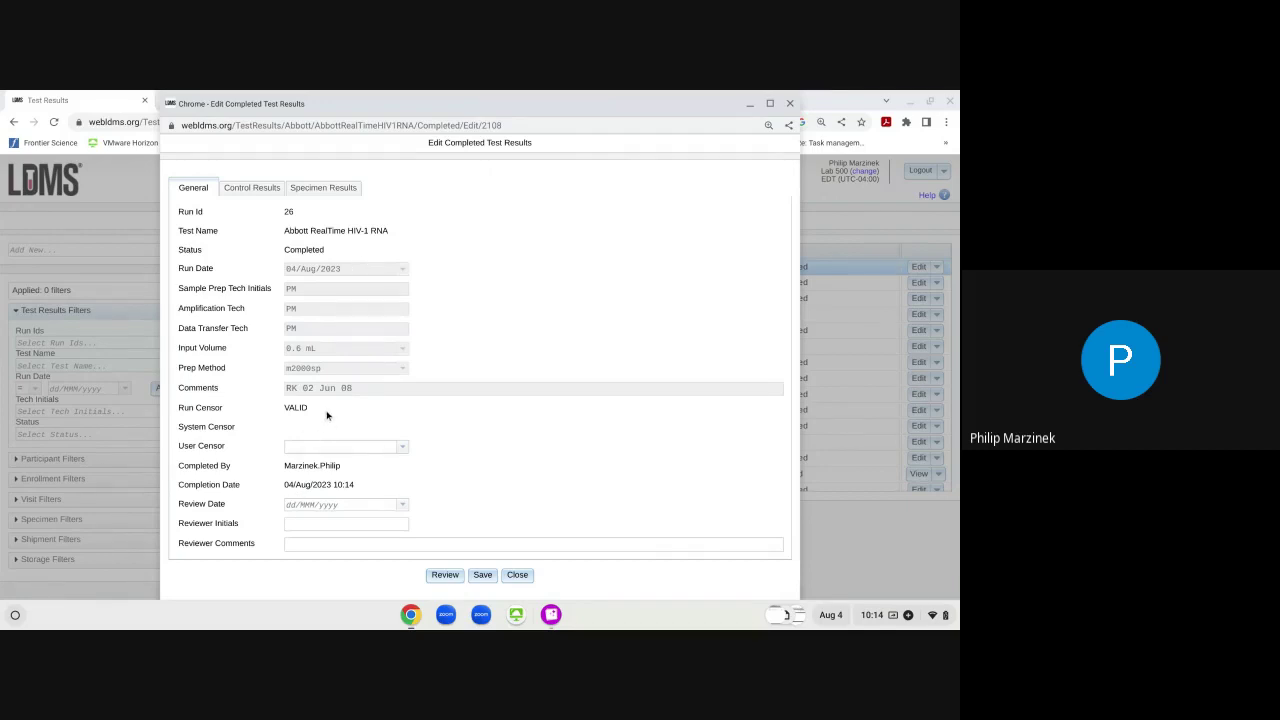
Check run 26's control and specimen results, leaving the first specimen's user censor blank
scroll(330, 401, down, 1)
scroll(330, 401, down, 1)
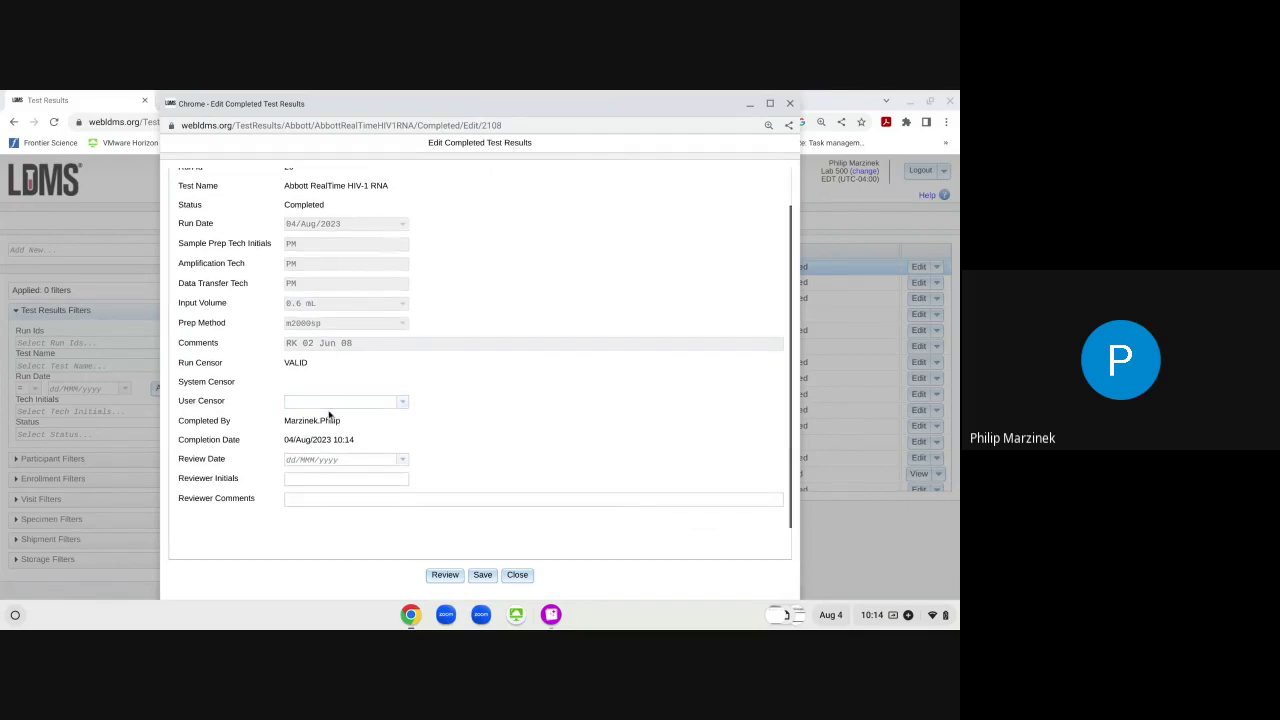
scroll(330, 417, up, 2)
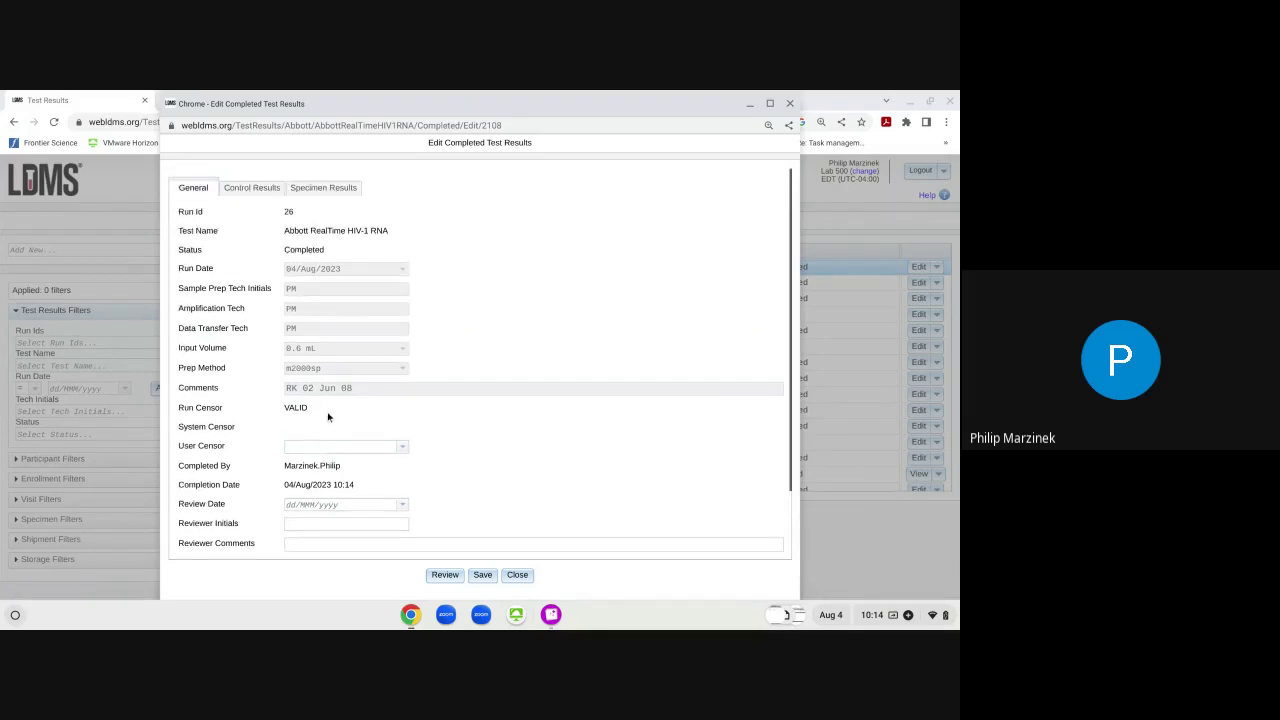
click(252, 188)
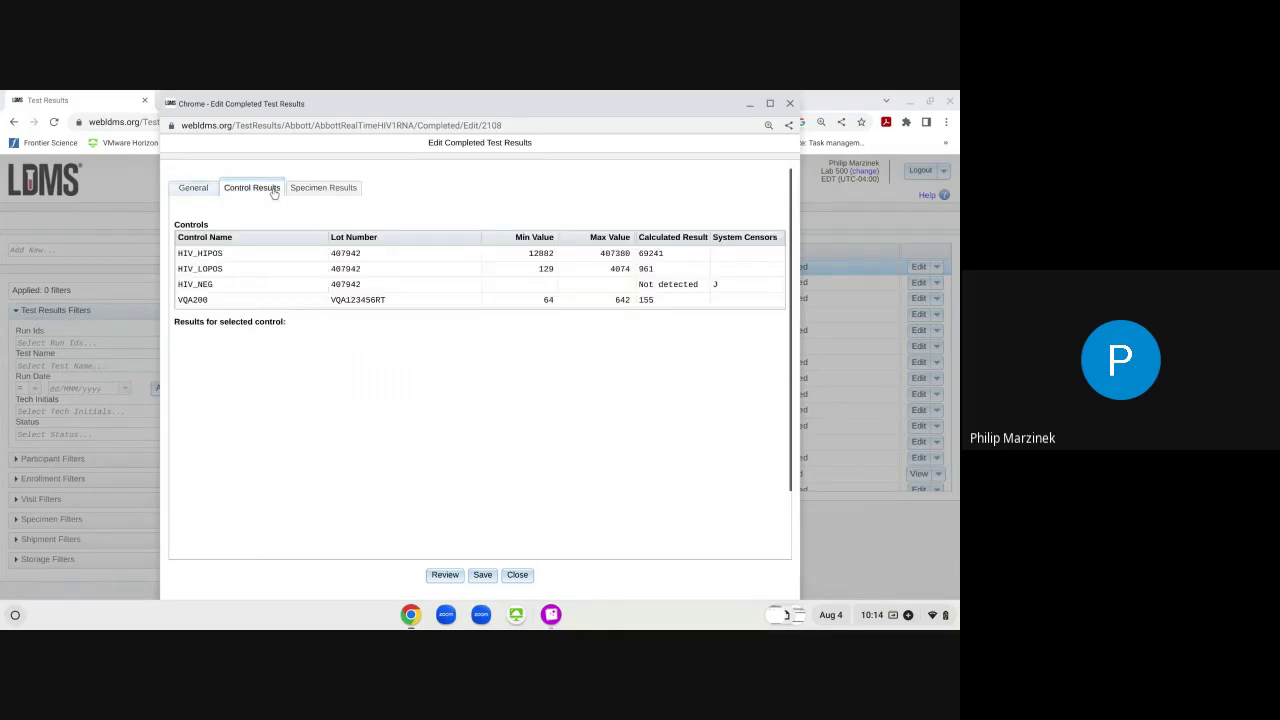
click(324, 190)
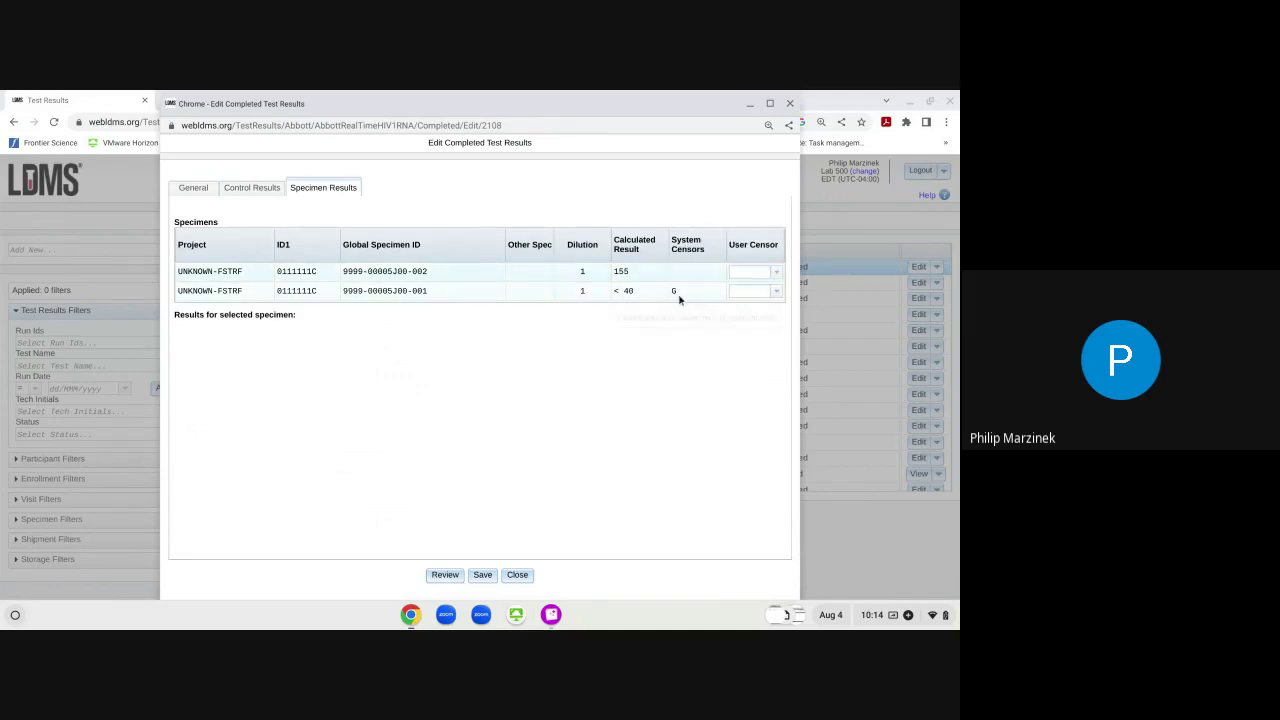
mouse_move(692, 291)
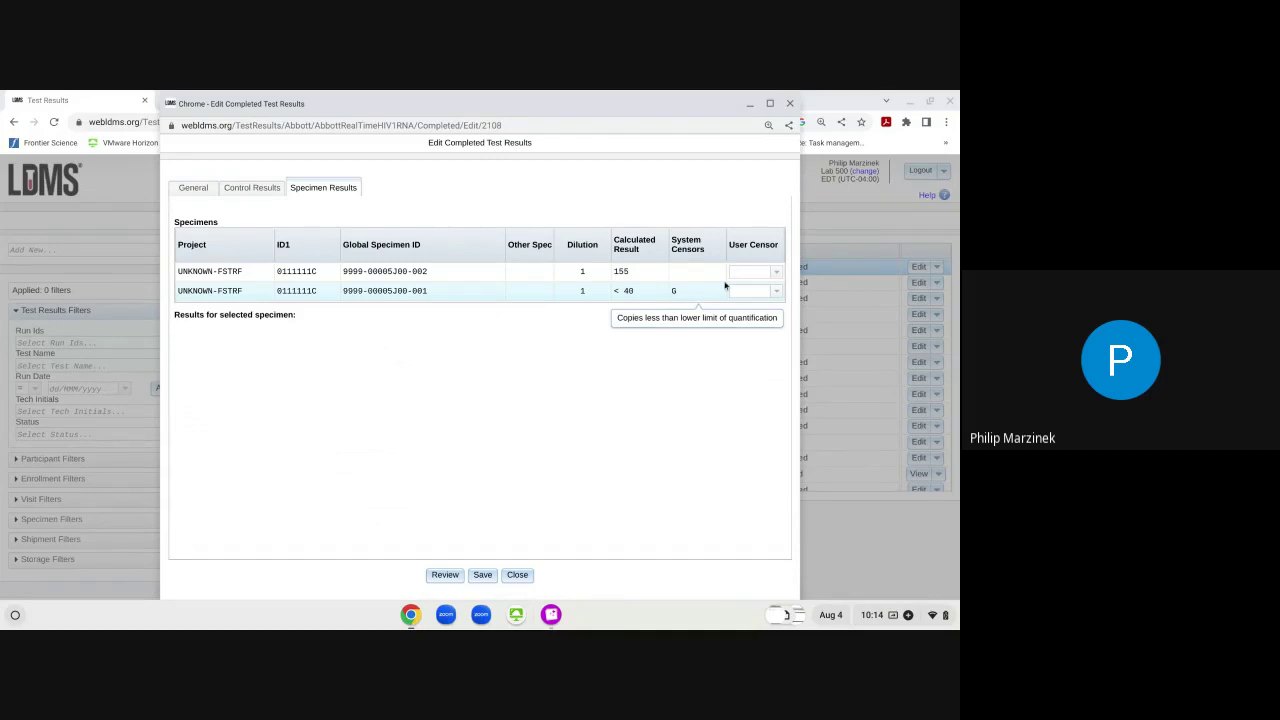
click(777, 272)
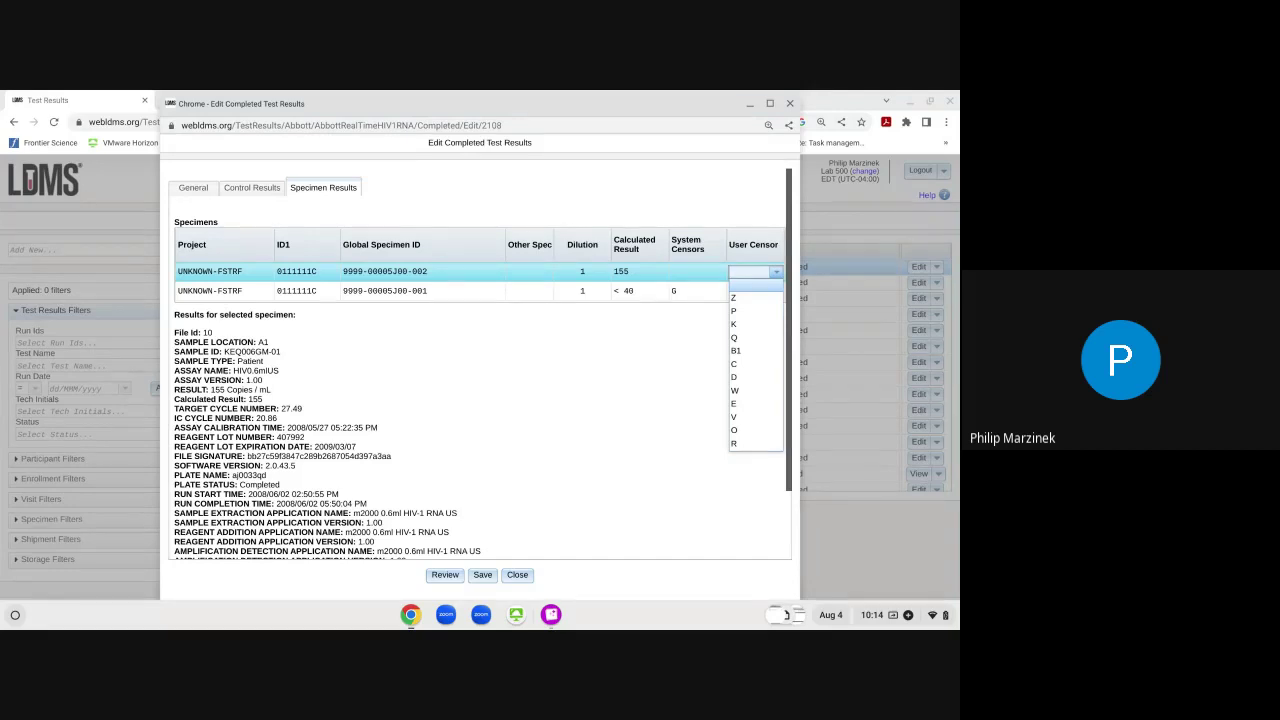
click(756, 314)
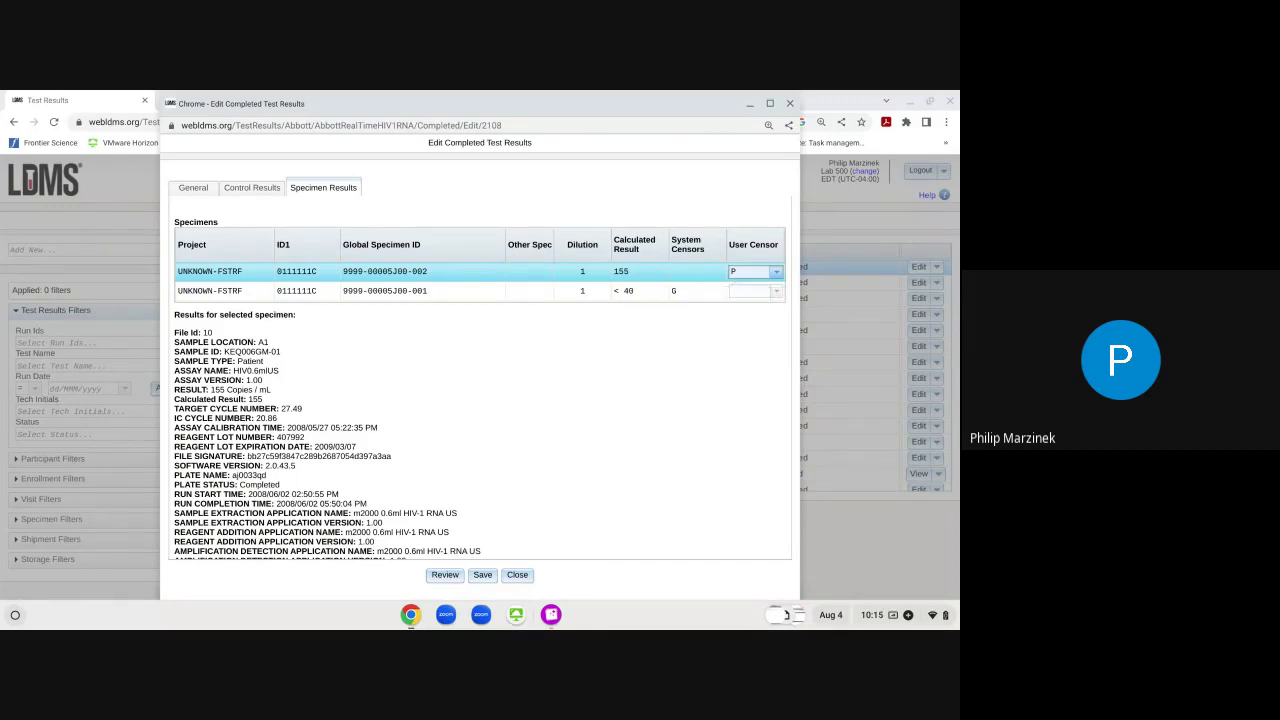
click(770, 272)
click(762, 285)
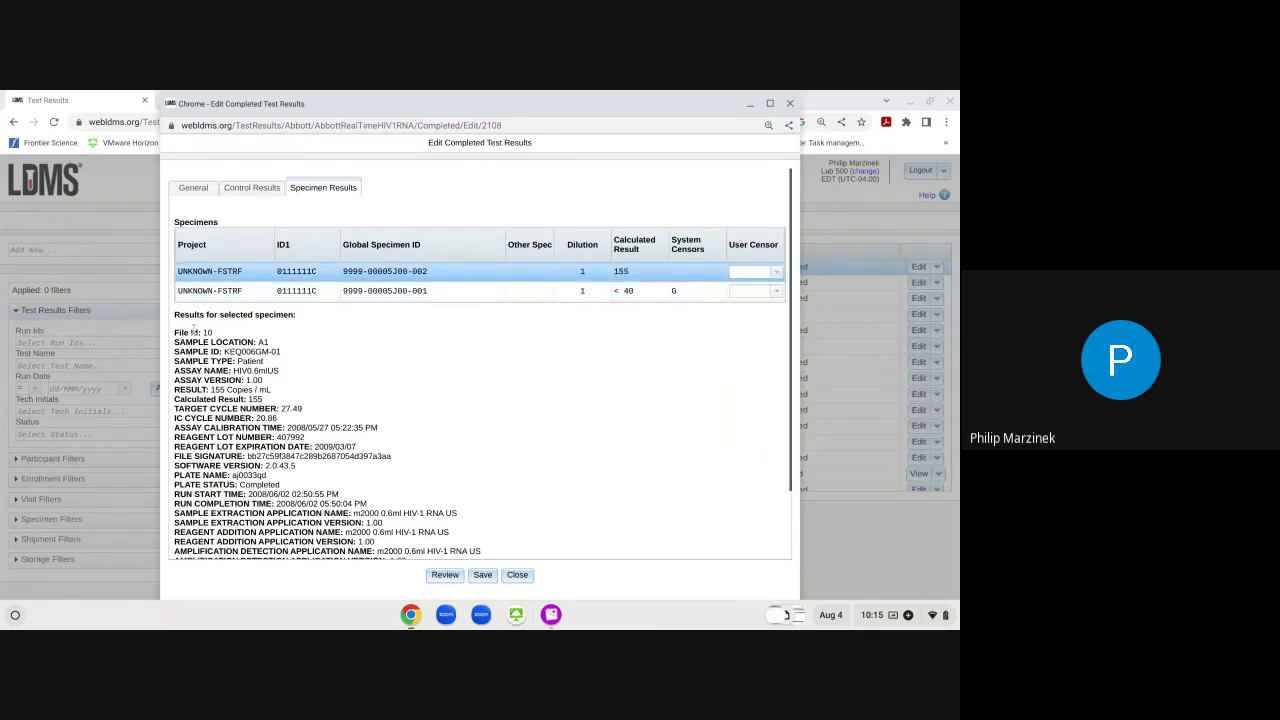
Select the VQA200 control, set review date 04/Aug/2023, add reviewer initials and comment, and mark Reviewed
click(258, 189)
click(677, 306)
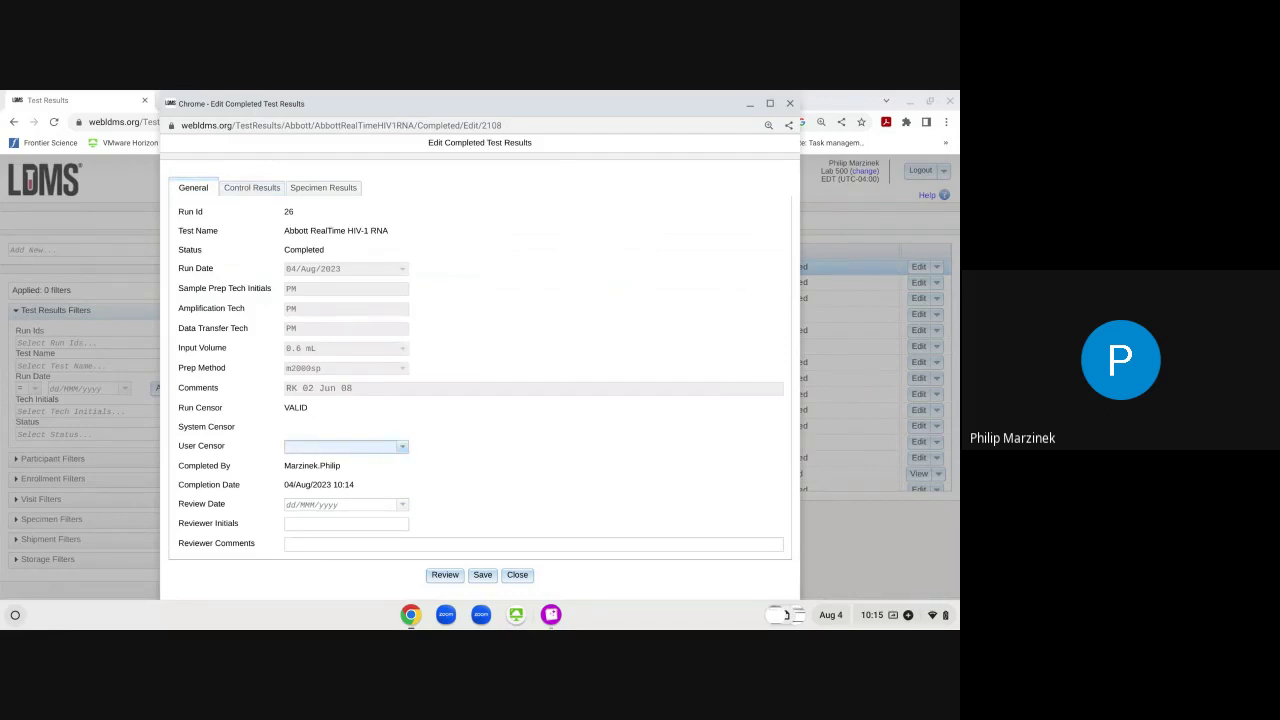
scroll(400, 452, down, 2)
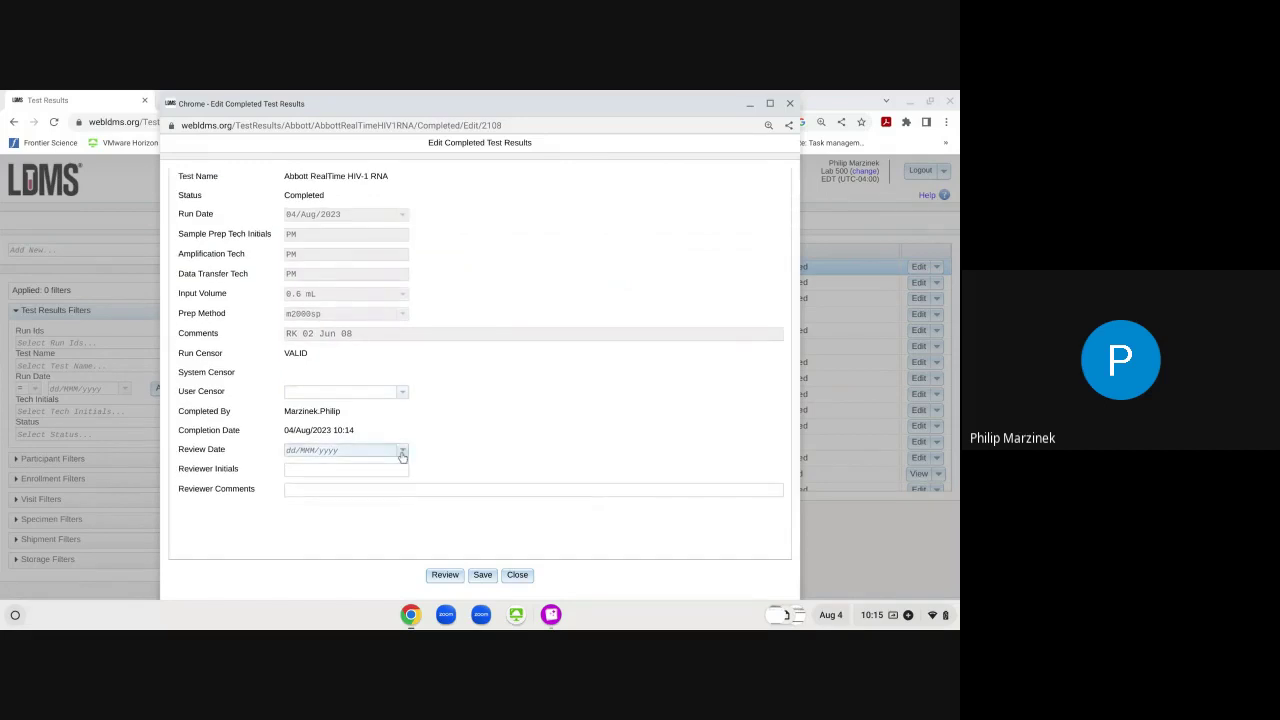
click(403, 451)
click(346, 418)
click(329, 470)
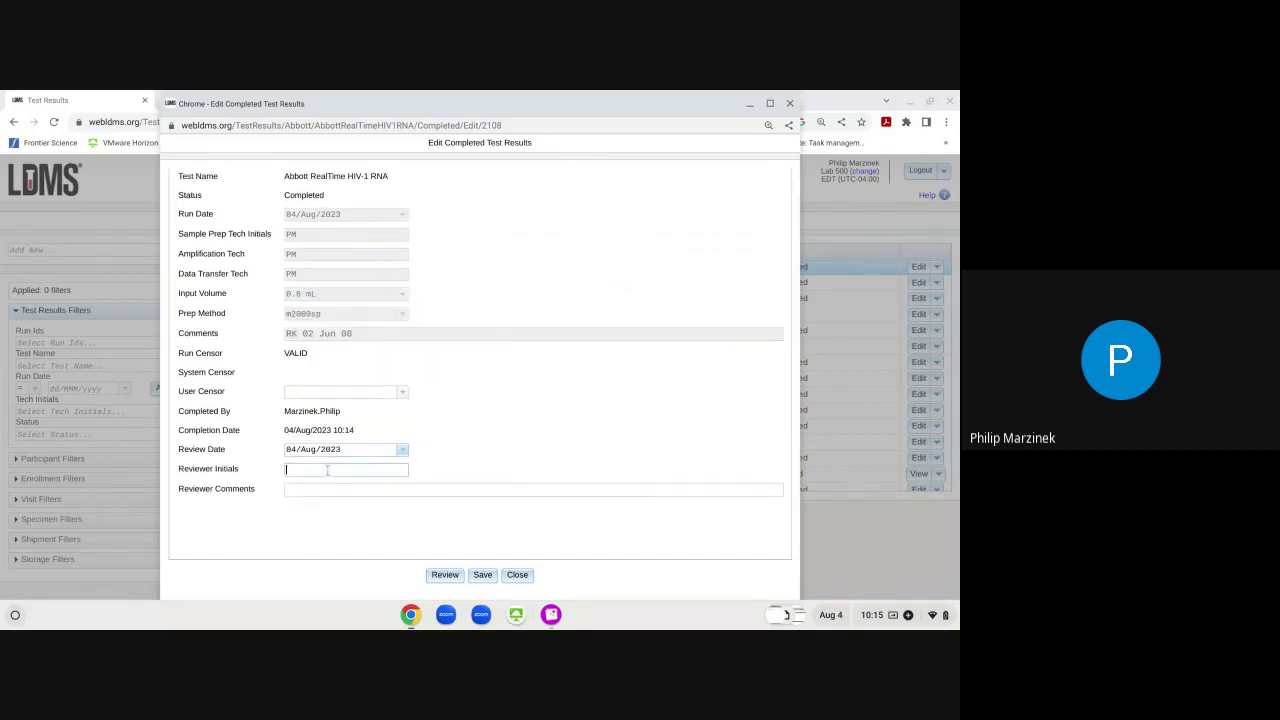
click(290, 489)
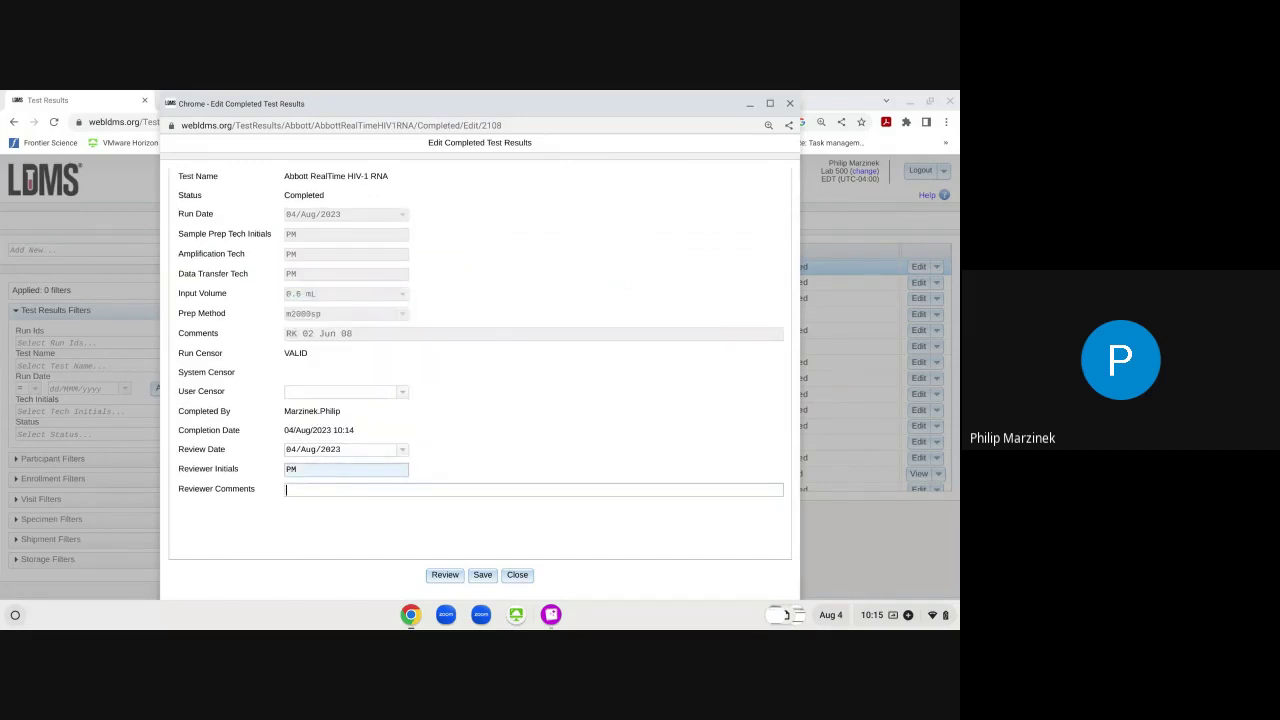
text(Reviewed PM 4-Aug-2023)
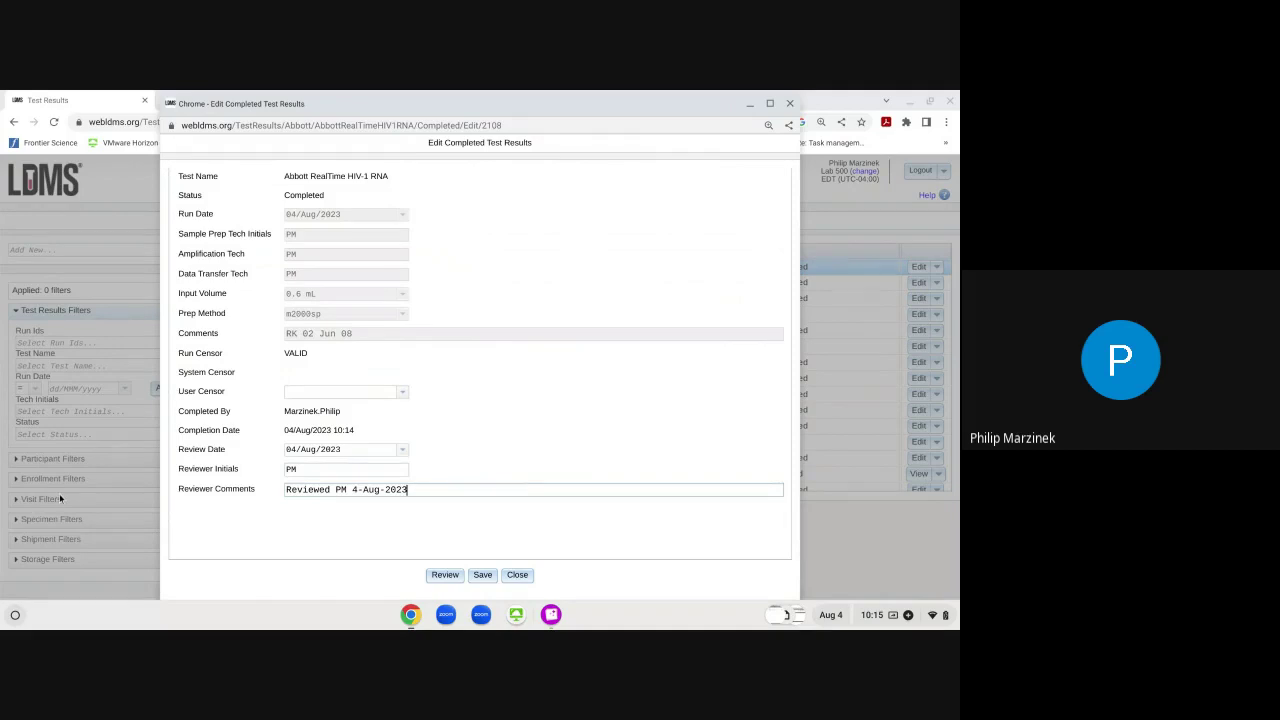
click(447, 575)
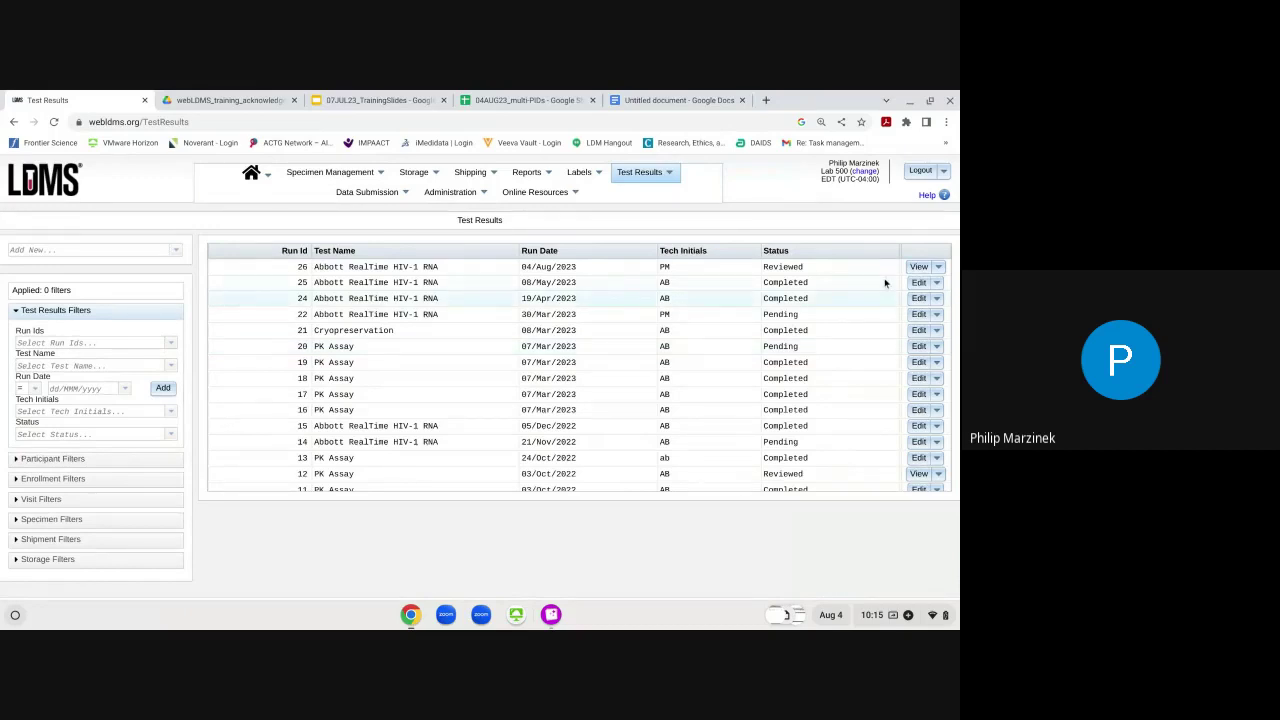
click(917, 267)
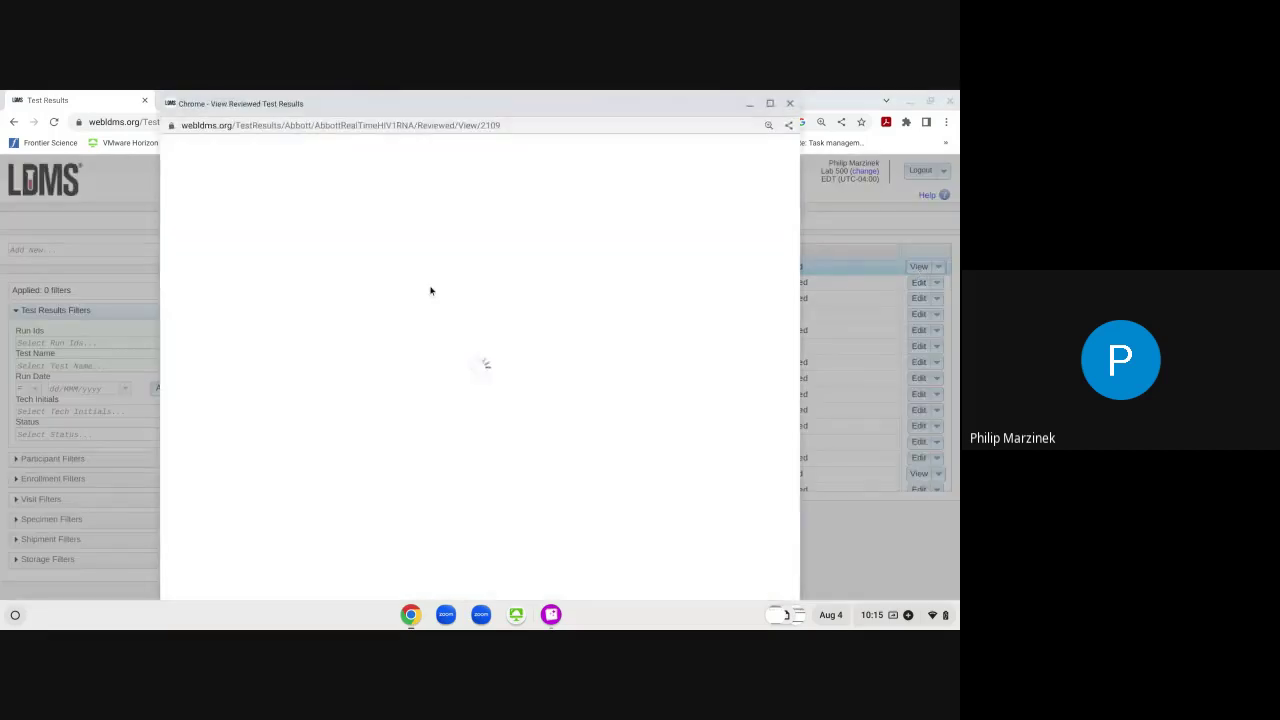
scroll(386, 266, down, 2)
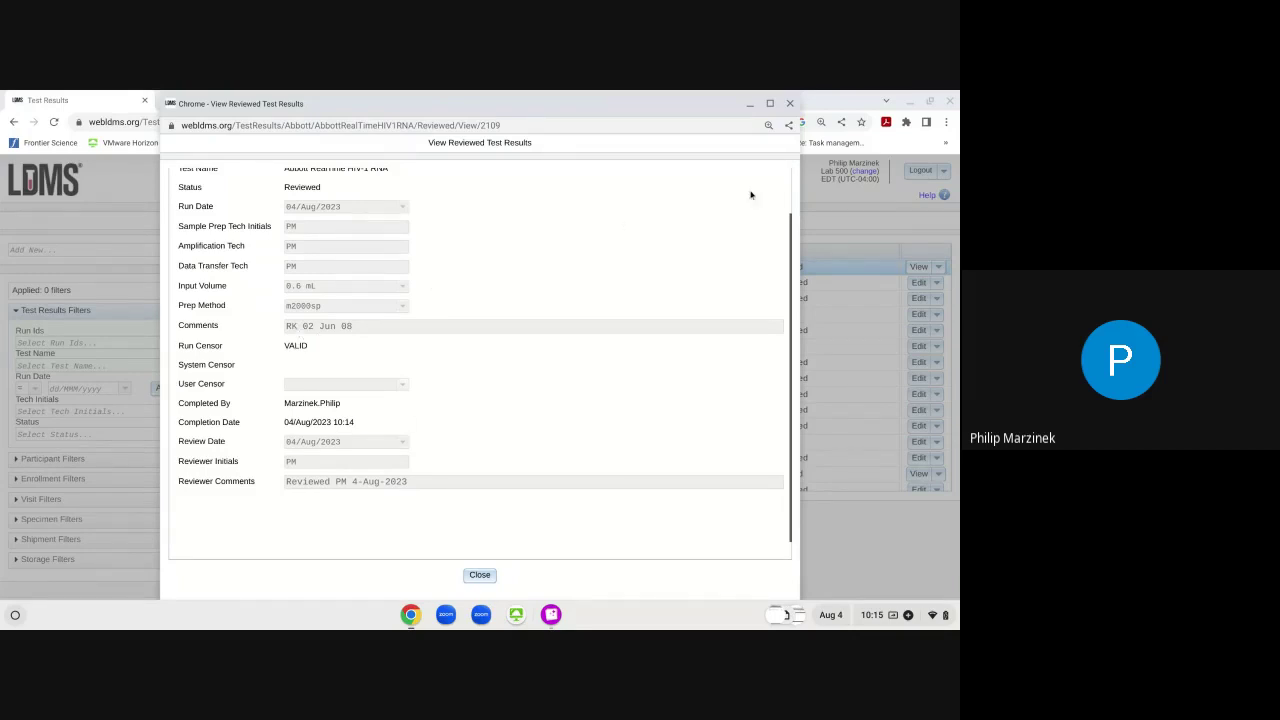
click(790, 103)
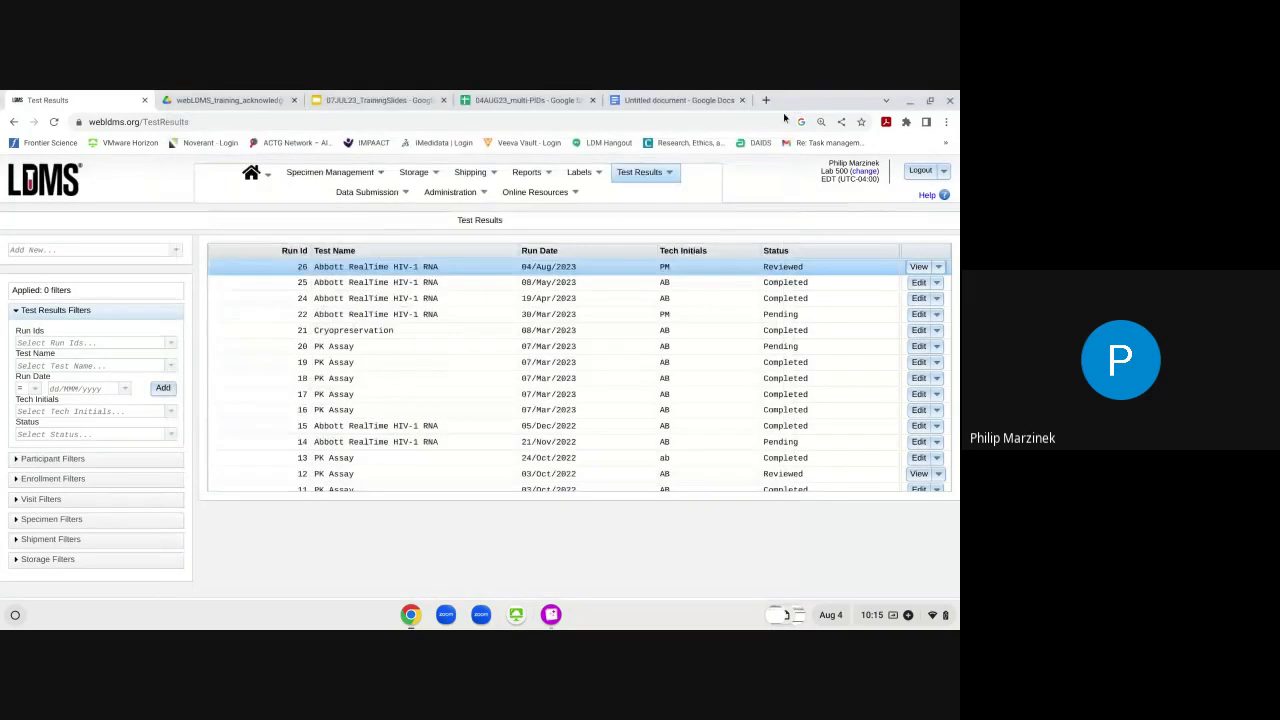
Generate run 26's Reviewed Test Run Report and open the downloaded AbbottResult.pdf
click(938, 267)
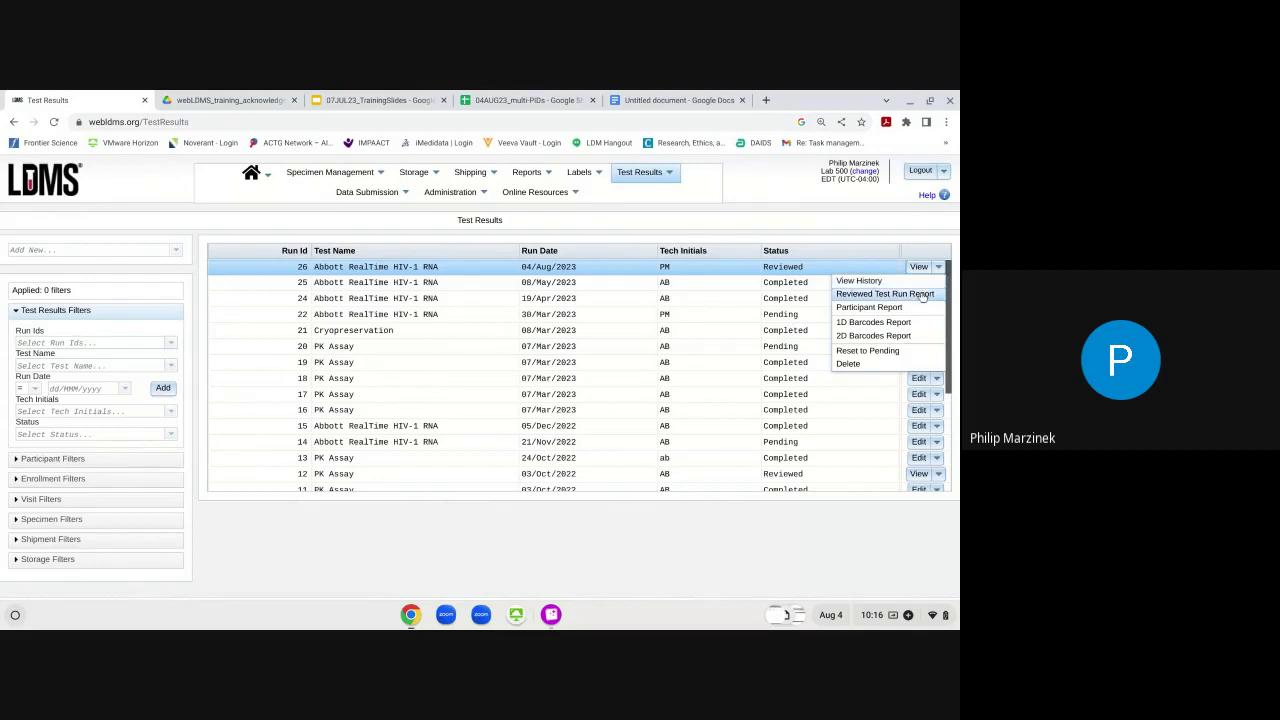
click(922, 295)
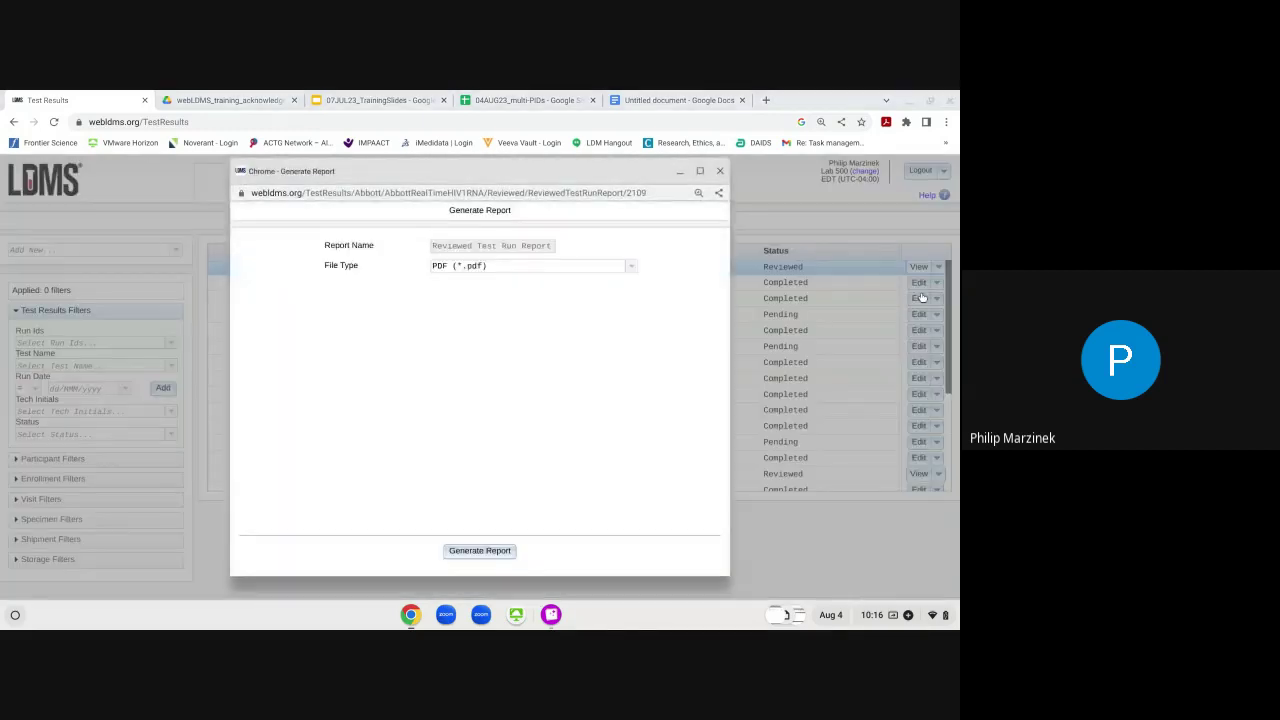
click(483, 556)
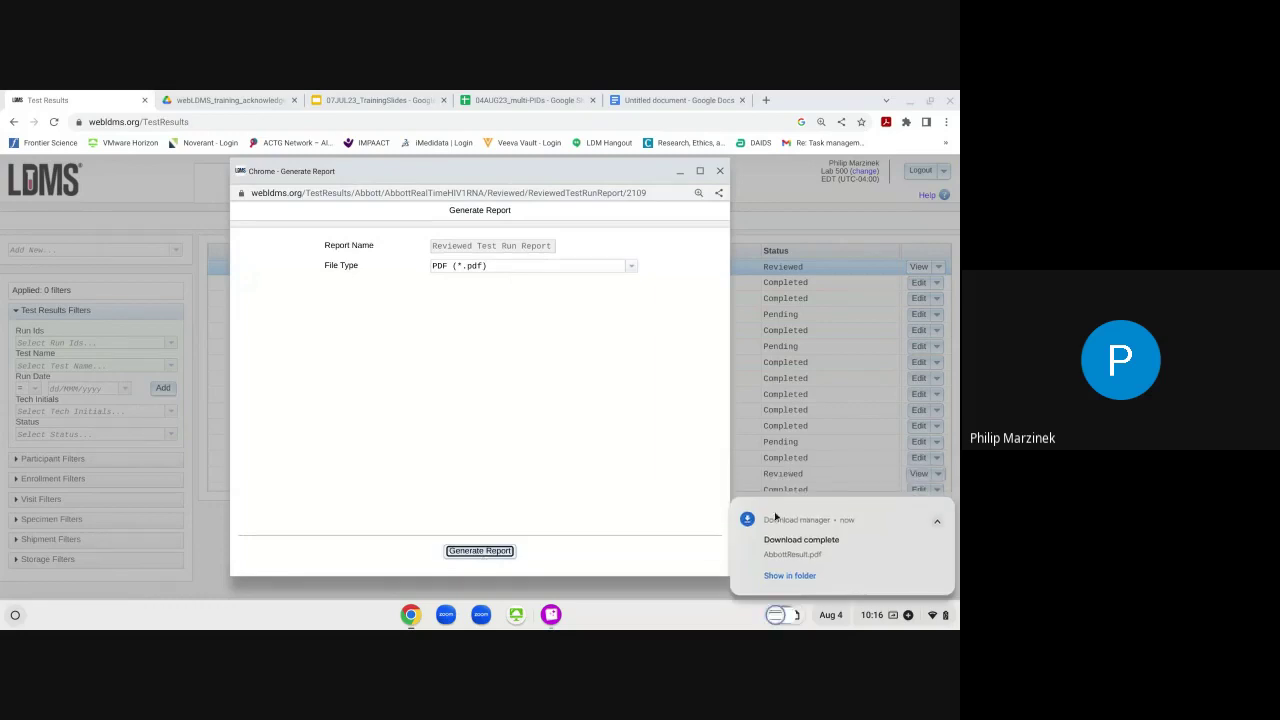
click(780, 615)
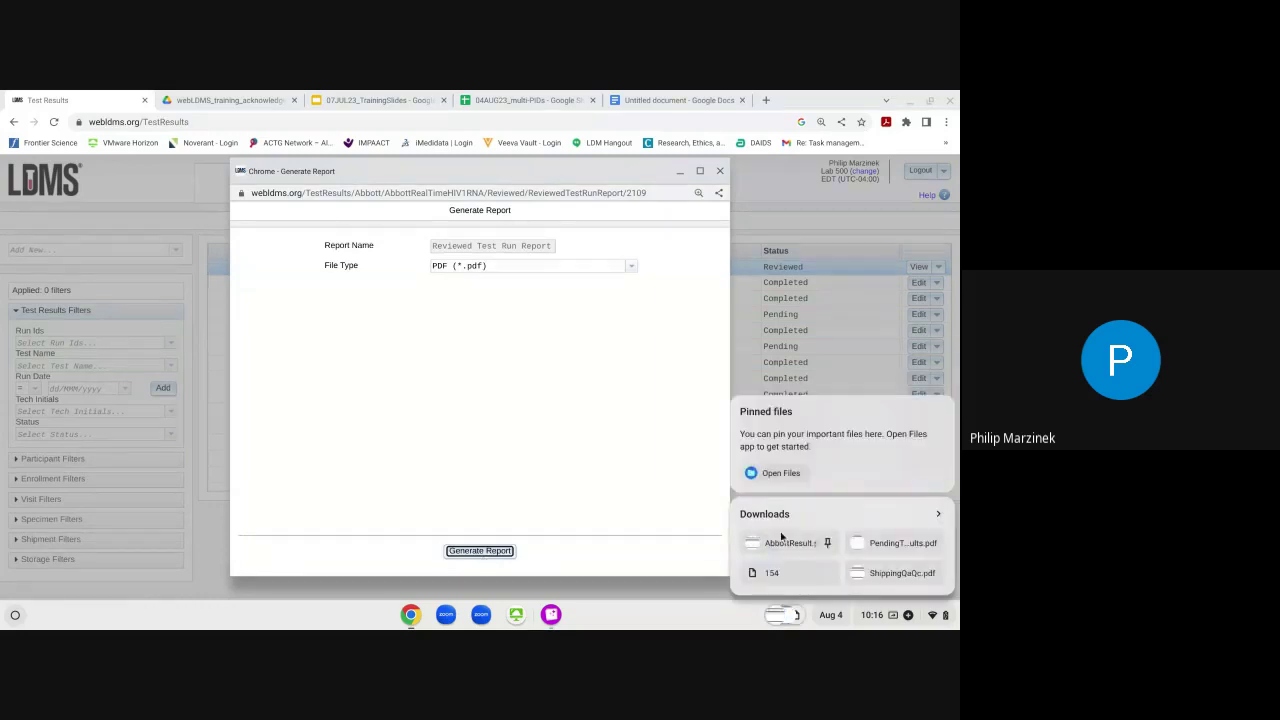
double_click(785, 542)
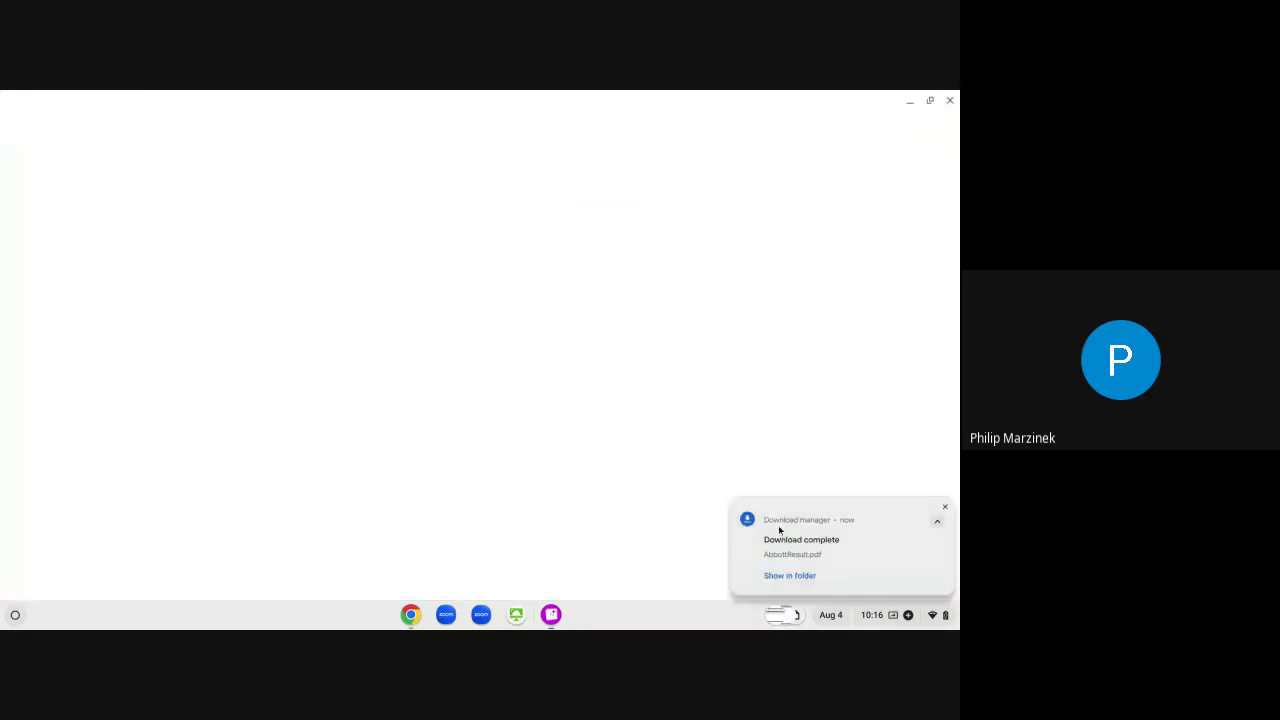
Dismiss the download notice and view the Abbott Assay Results Report at 125% zoom
click(943, 509)
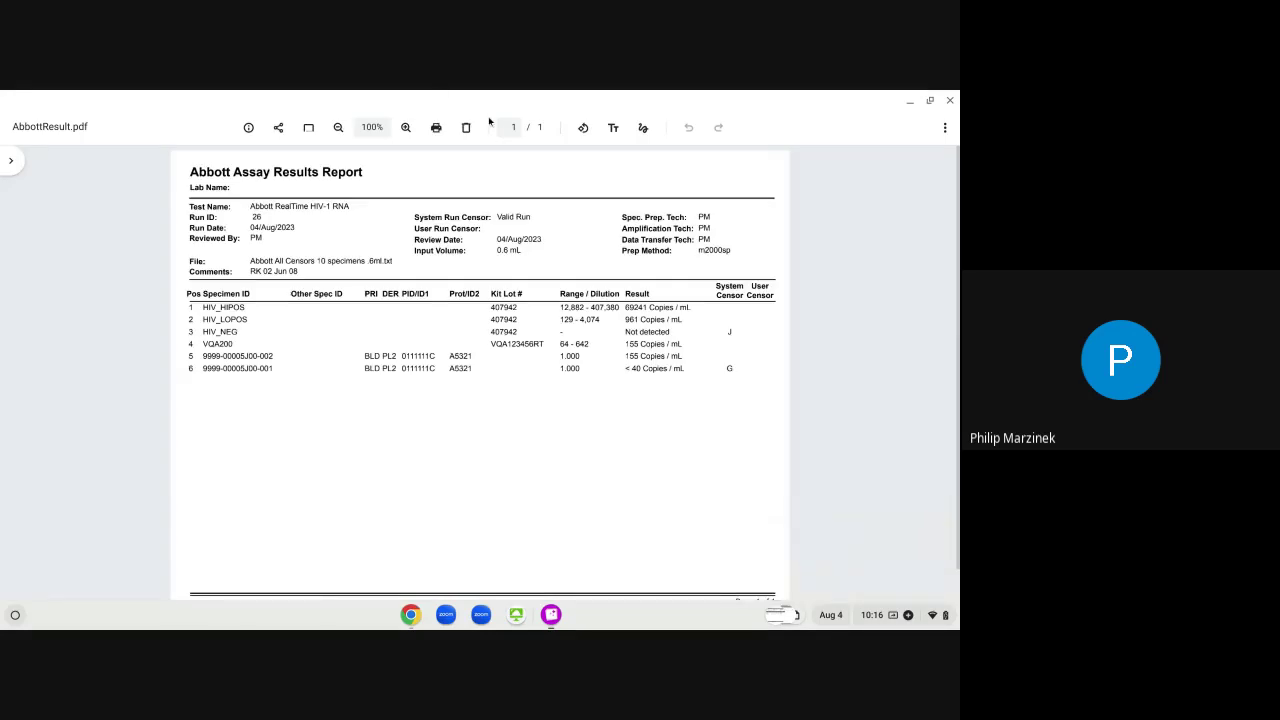
click(405, 127)
scroll(457, 330, up, 1)
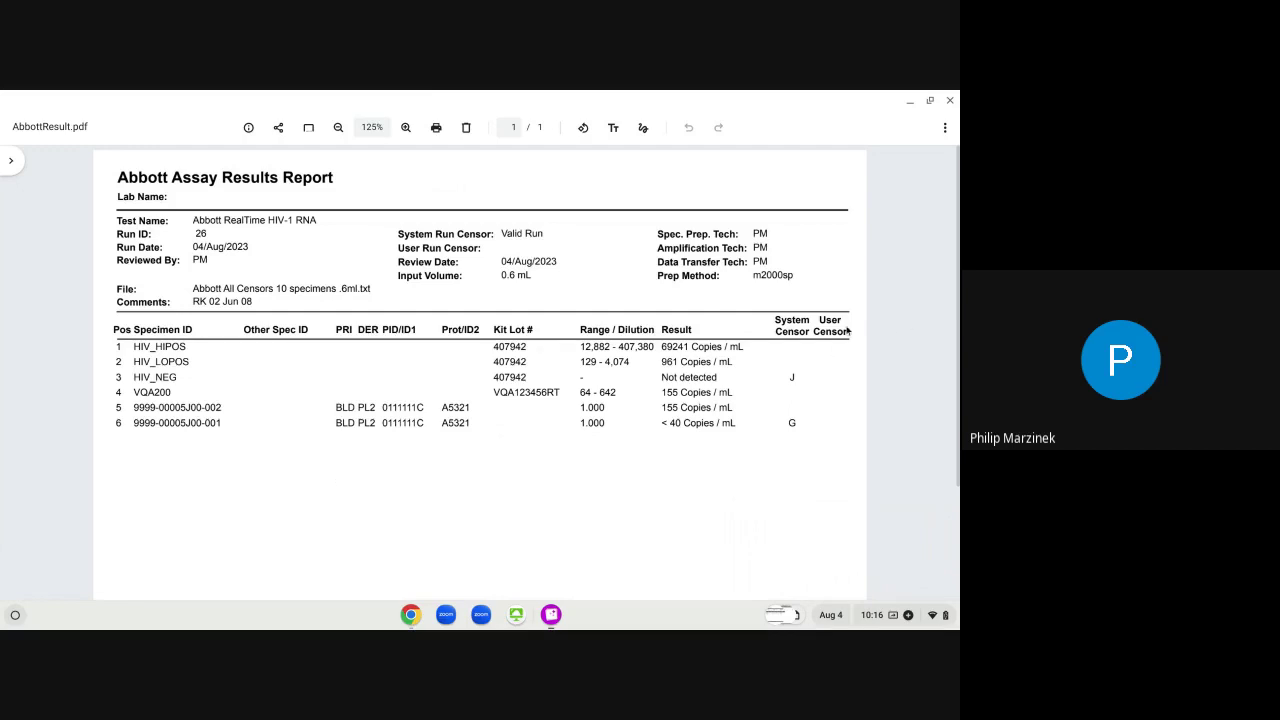
Generate run 26's Participant Report as PDF and open the downloaded AbbottParticipant.pdf
click(950, 100)
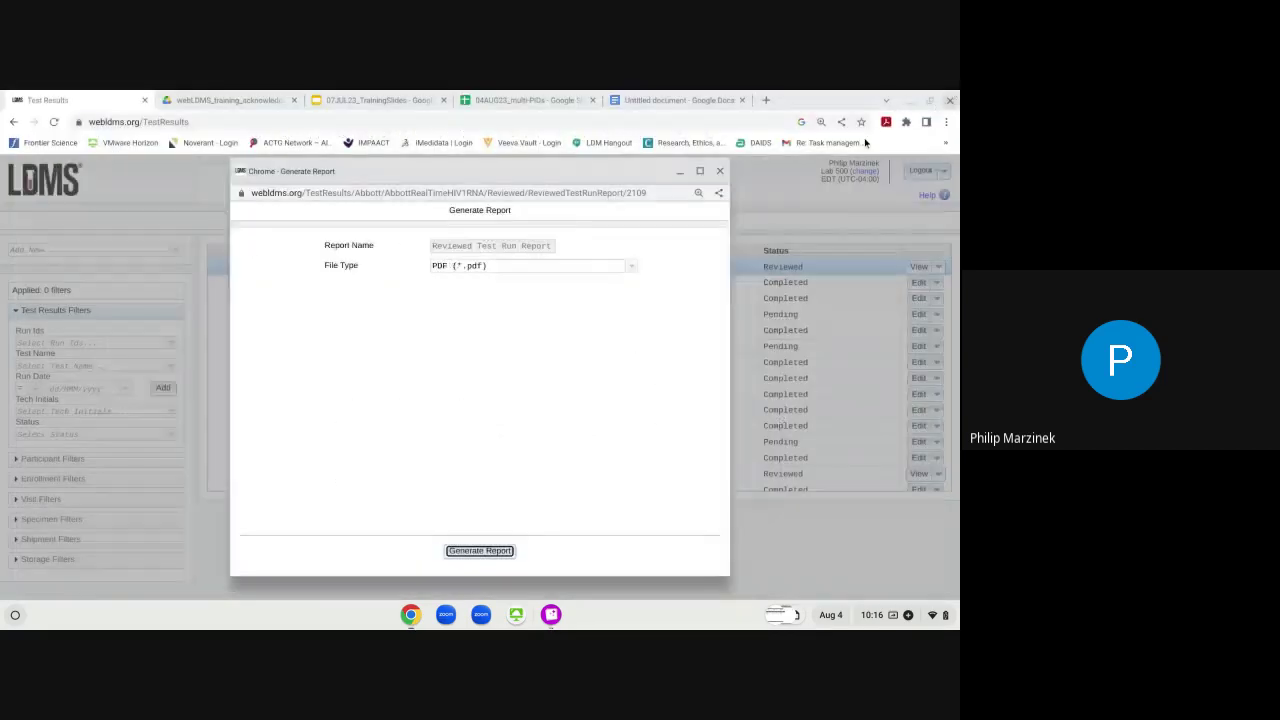
click(720, 171)
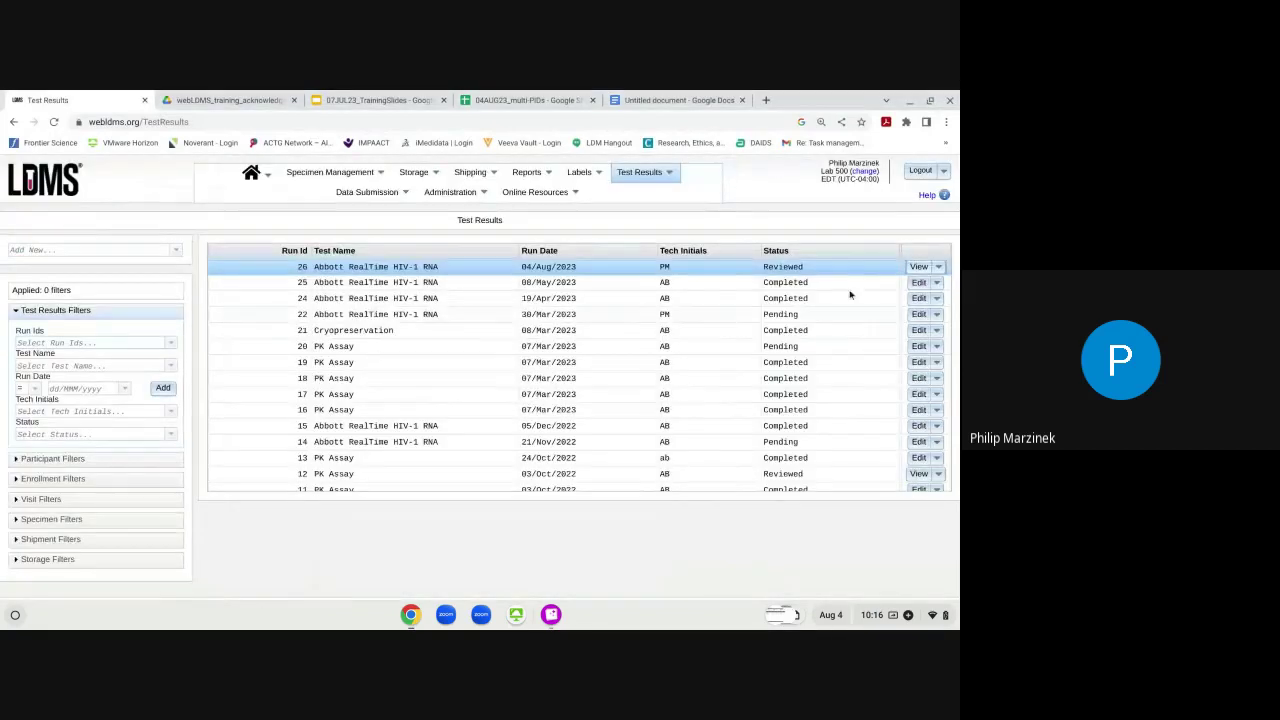
click(930, 267)
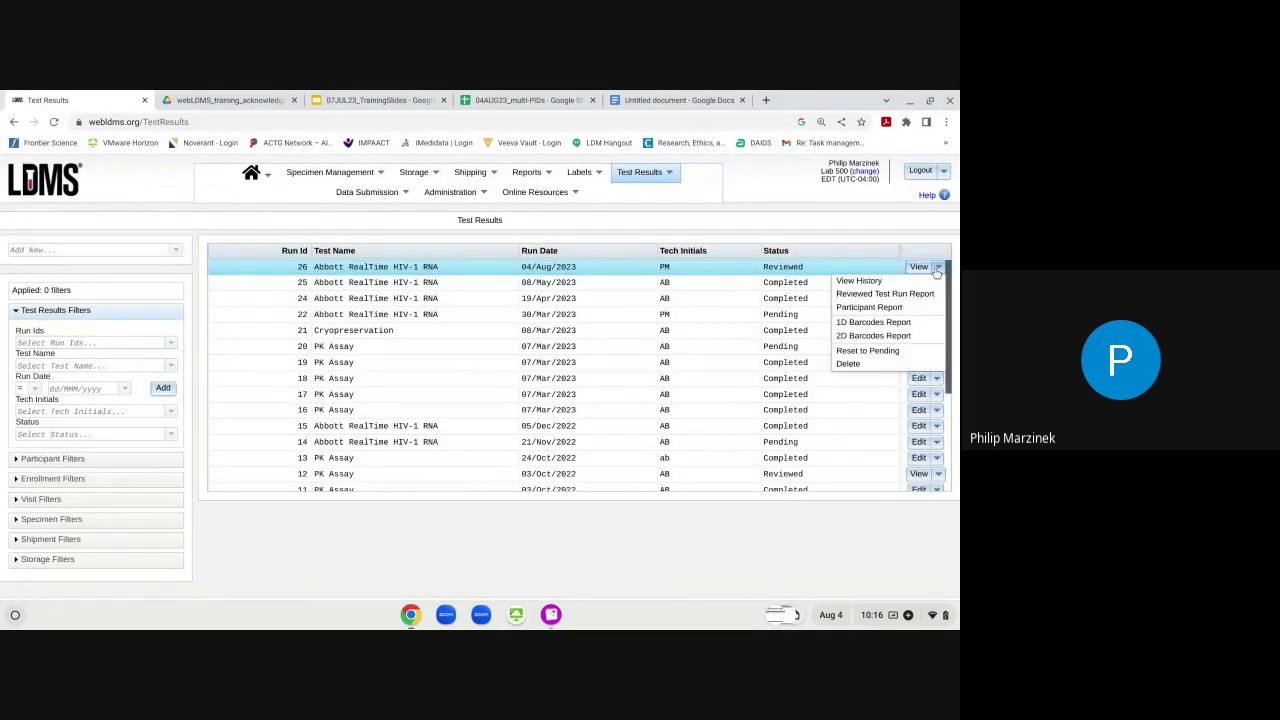
click(888, 309)
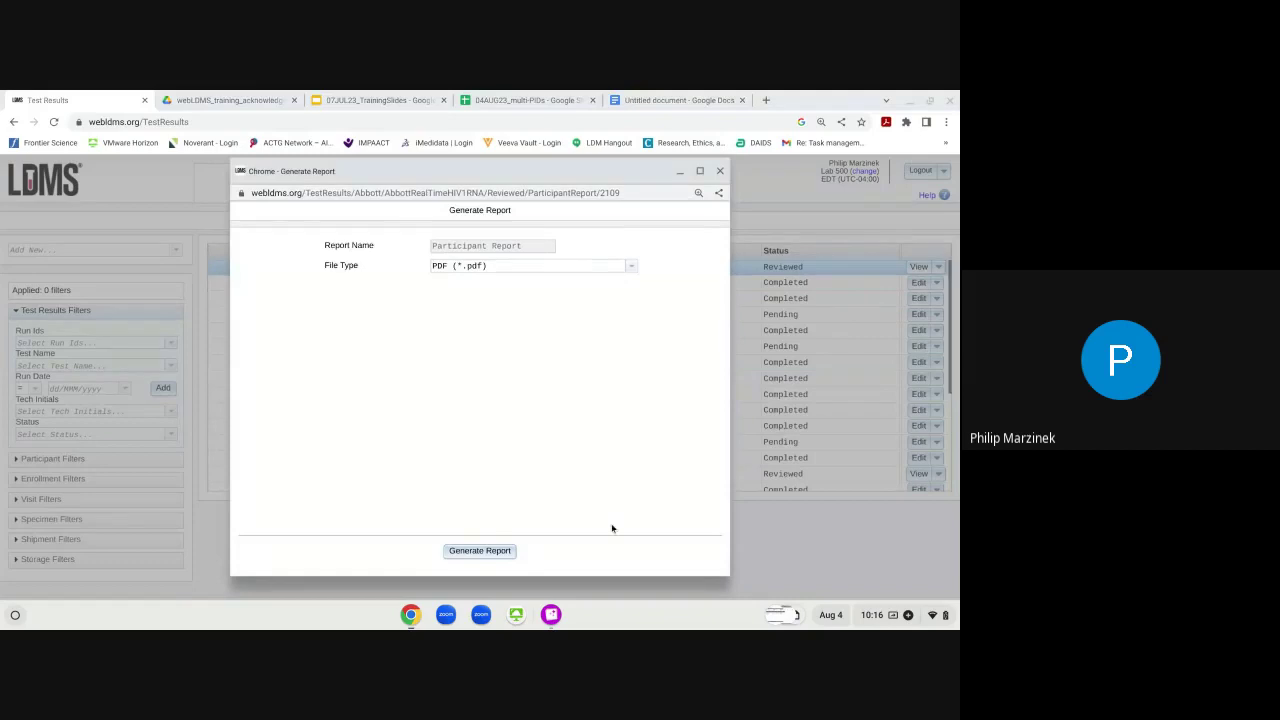
click(479, 551)
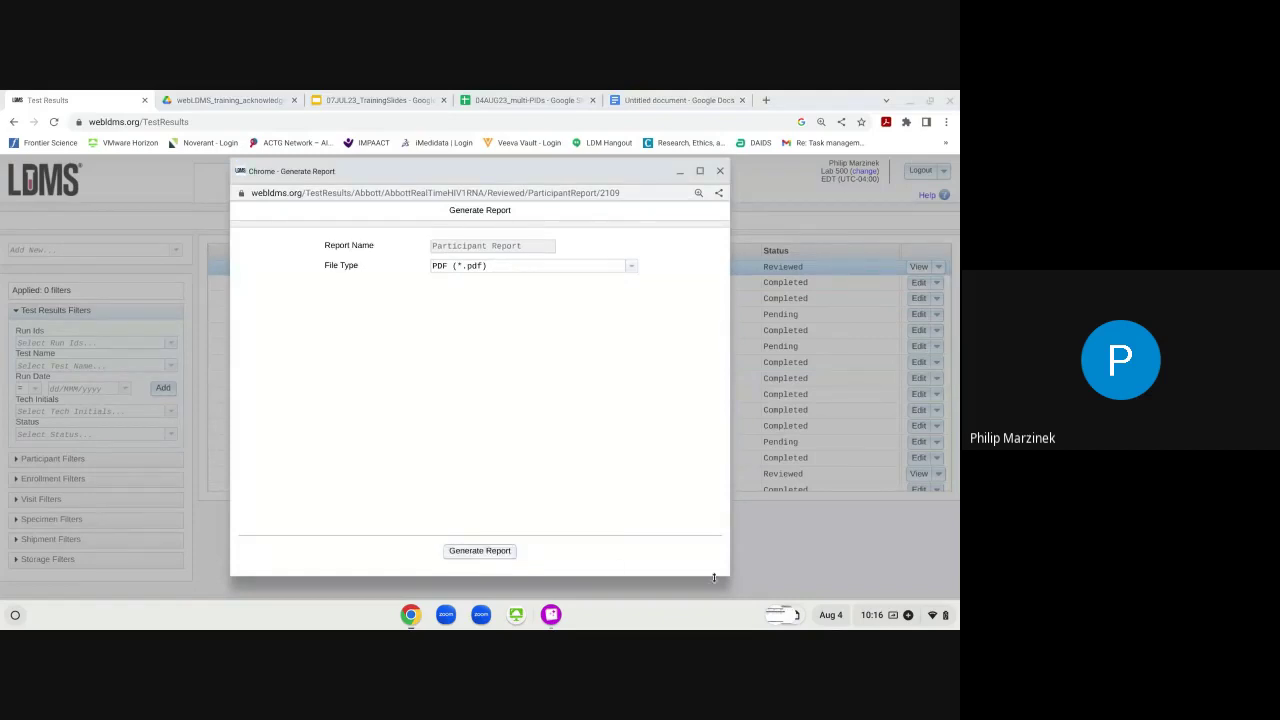
click(782, 614)
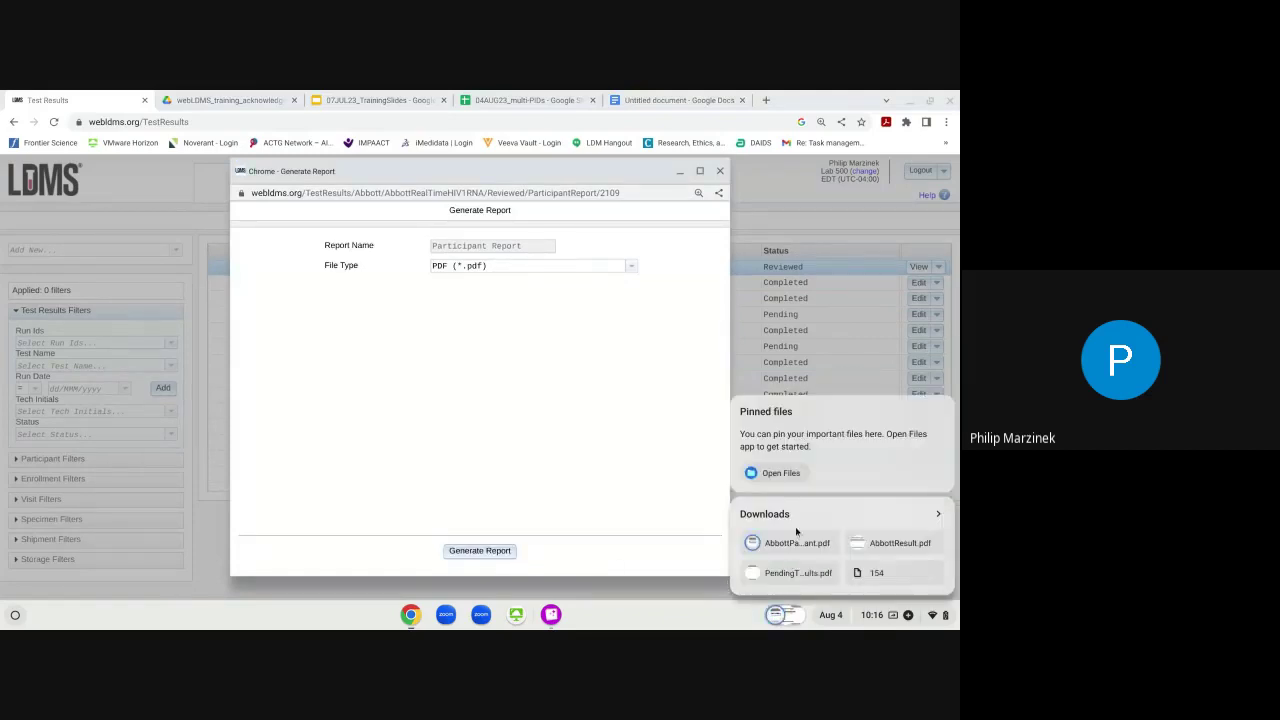
double_click(785, 545)
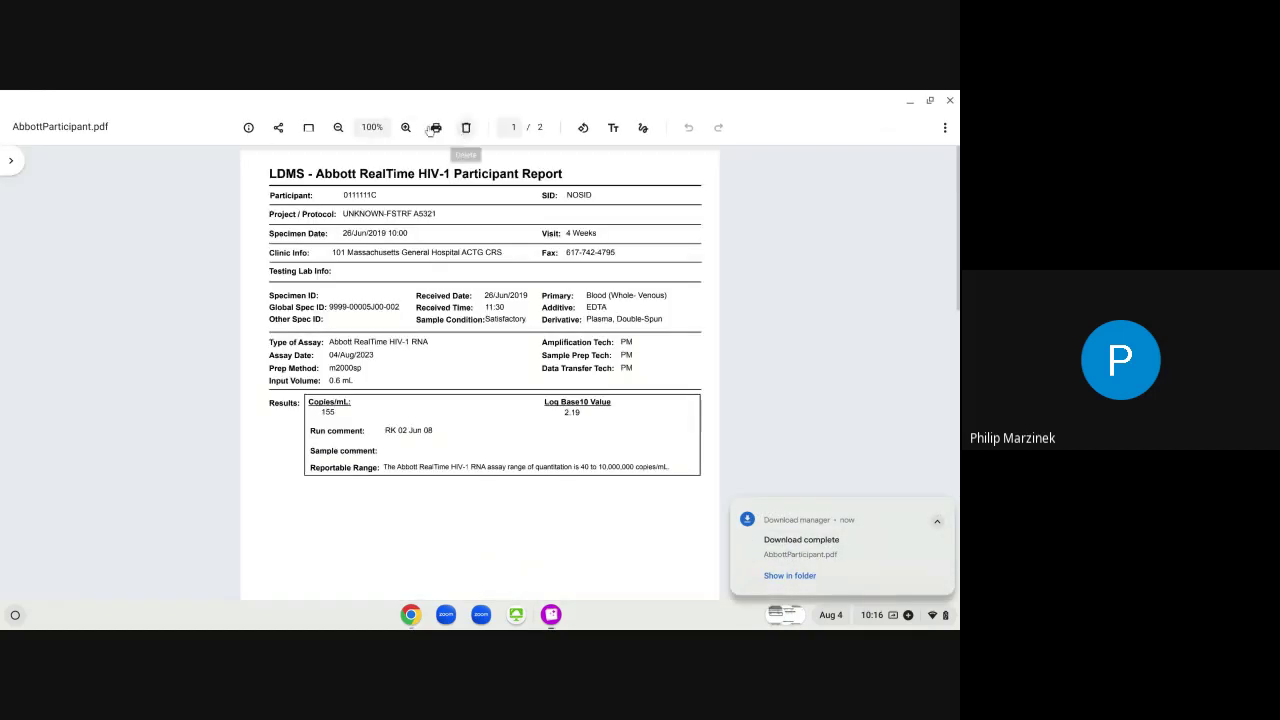
View the Abbott RealTime HIV-1 Participant Report at 125% zoom, then close it
click(408, 127)
click(407, 127)
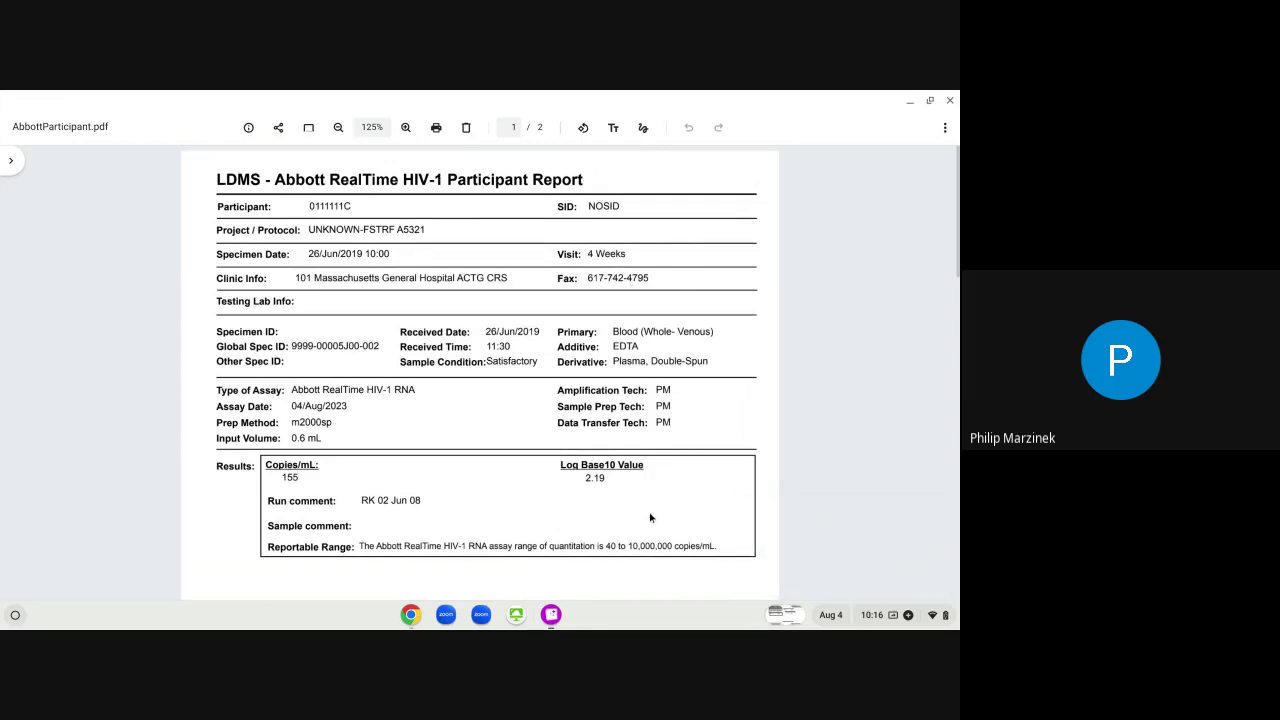
click(948, 101)
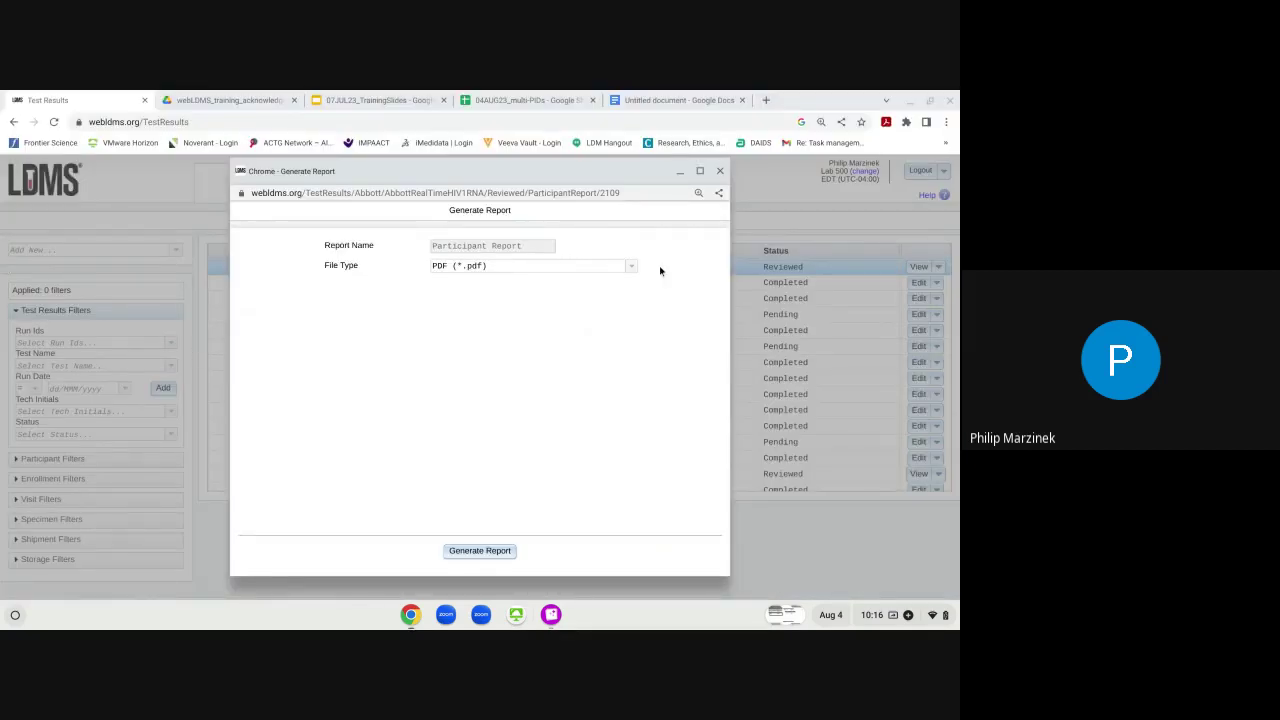
Select the Admin Transaction Log Report on the Standard Reports page
click(719, 171)
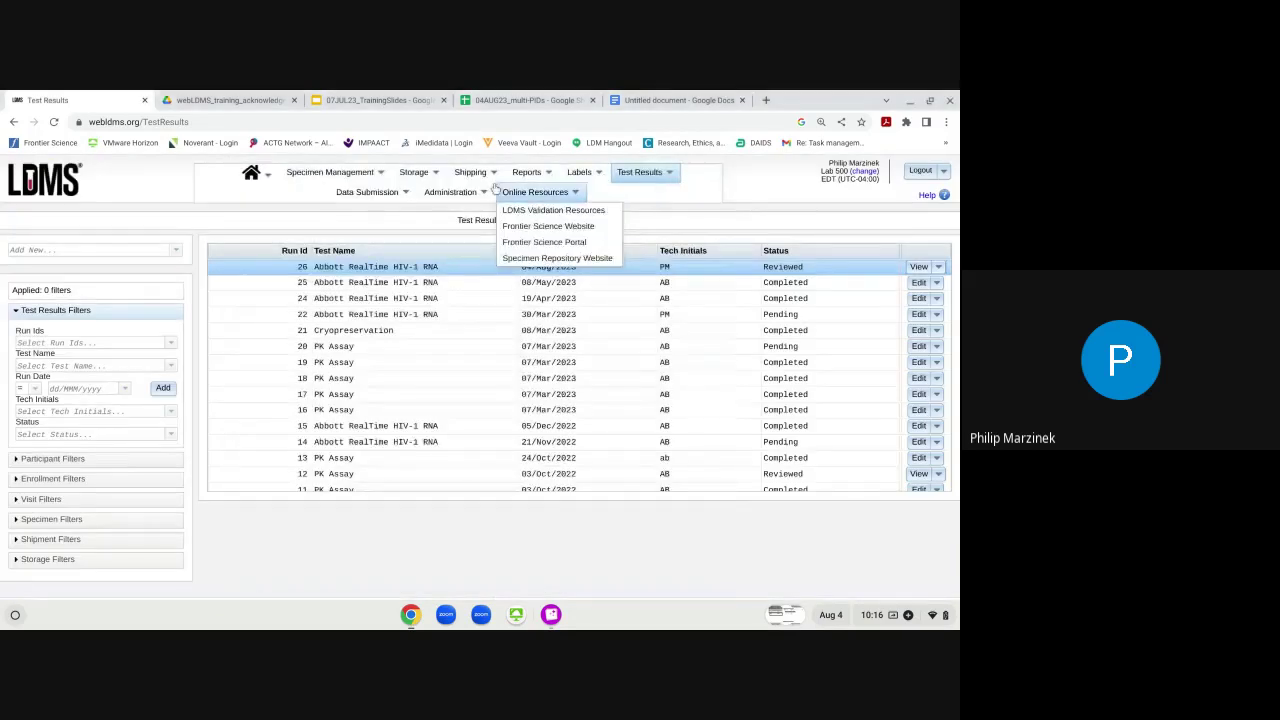
mouse_move(455, 193)
mouse_move(527, 174)
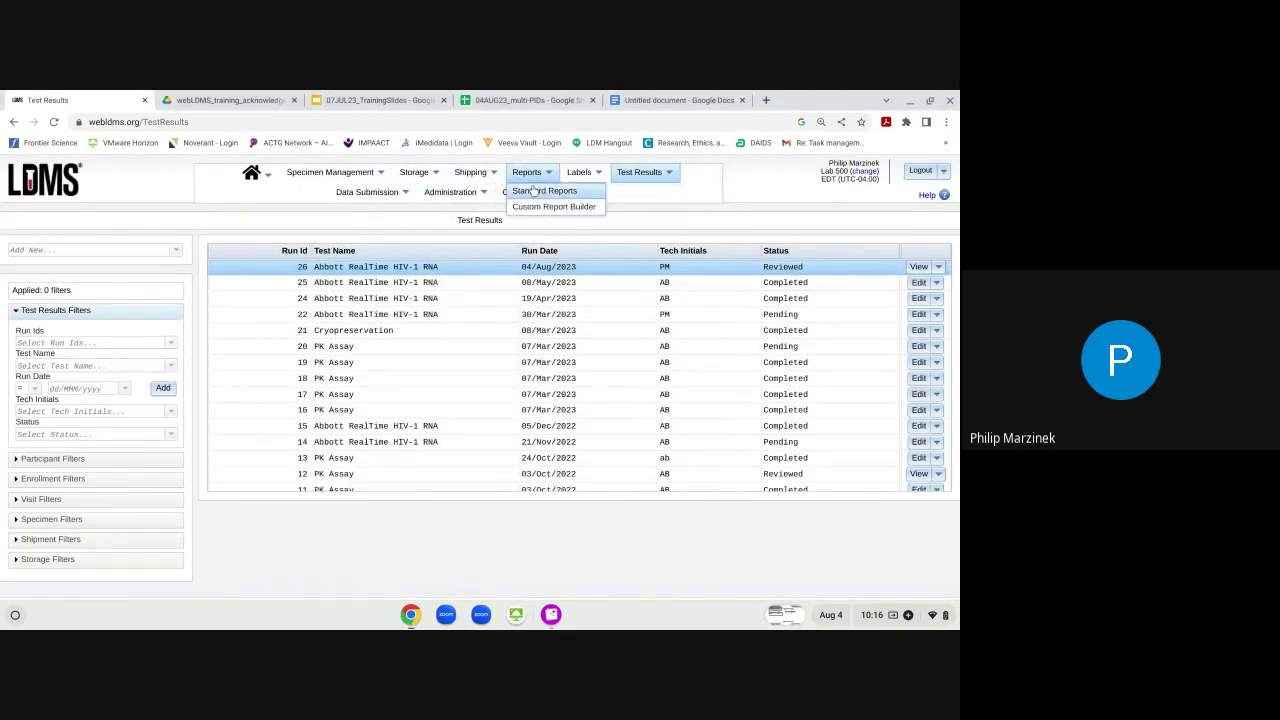
click(535, 191)
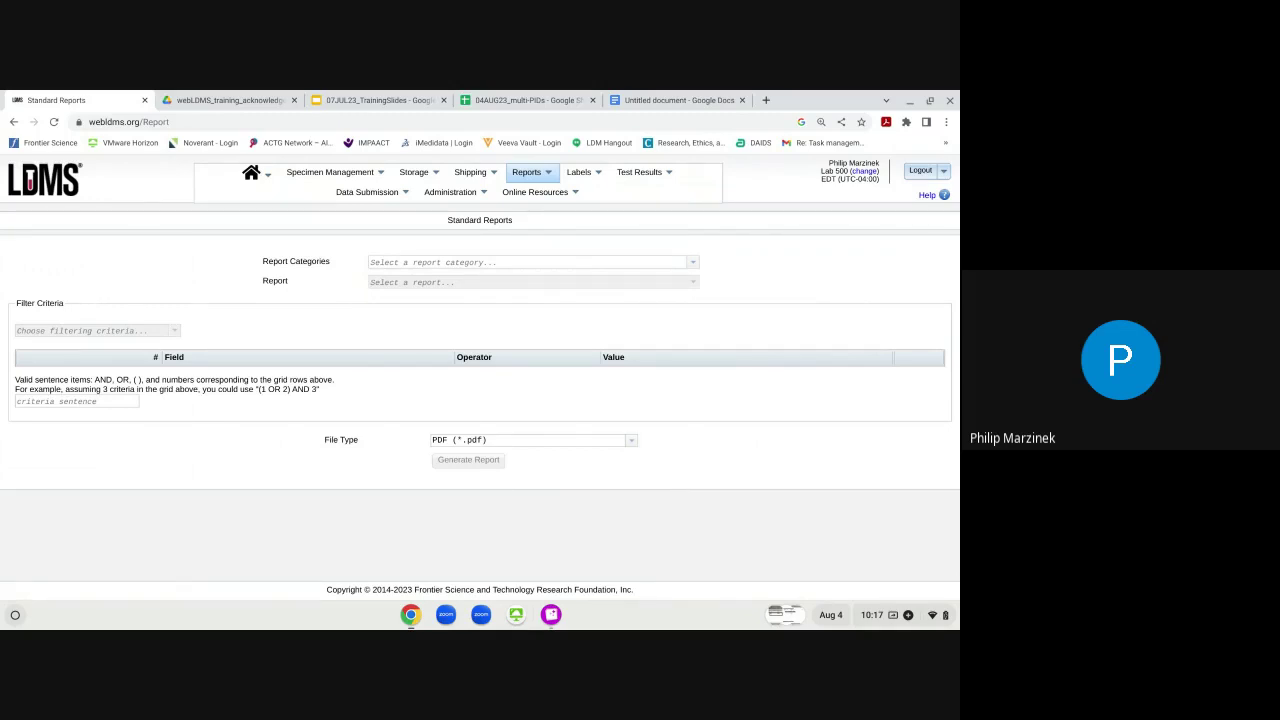
click(687, 265)
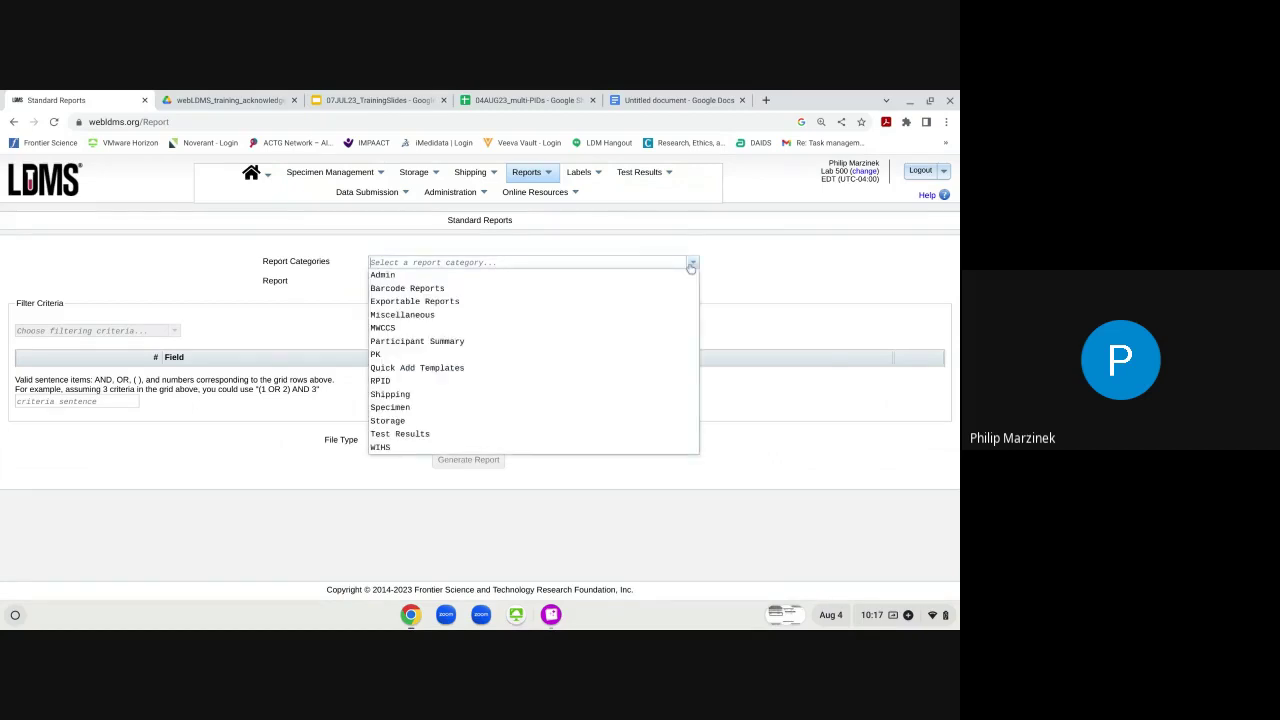
click(438, 275)
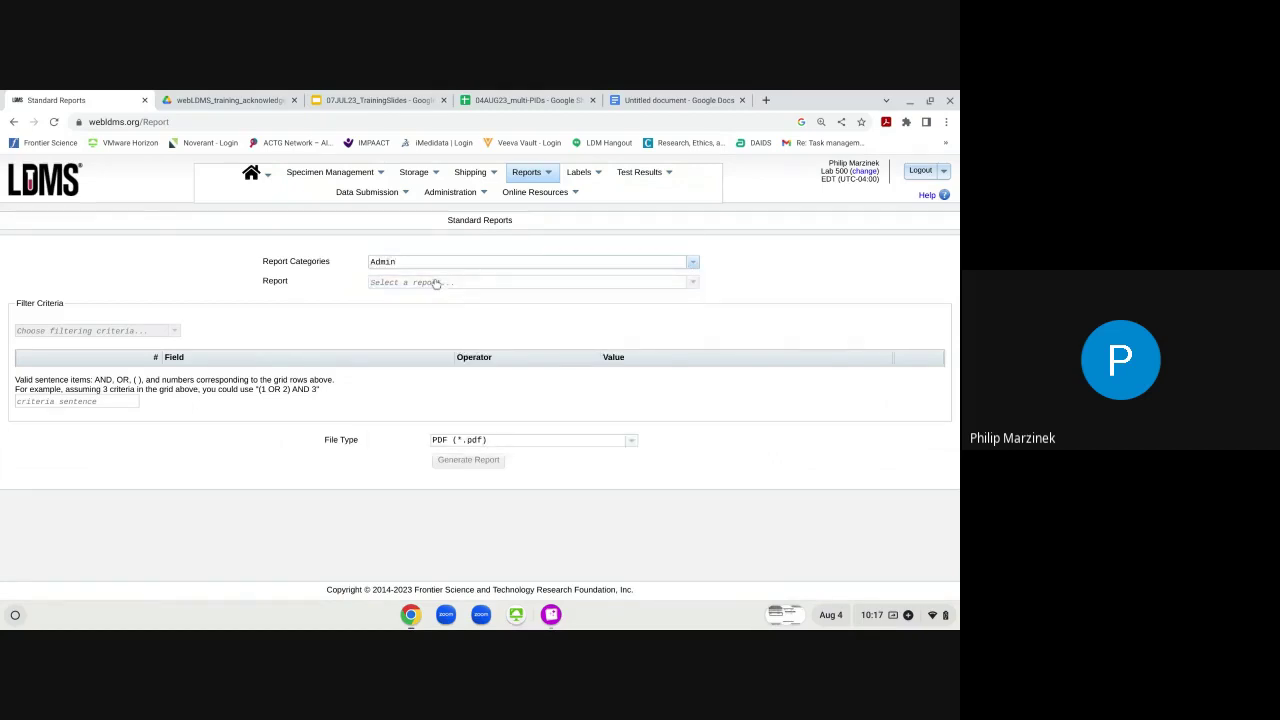
click(692, 282)
click(546, 306)
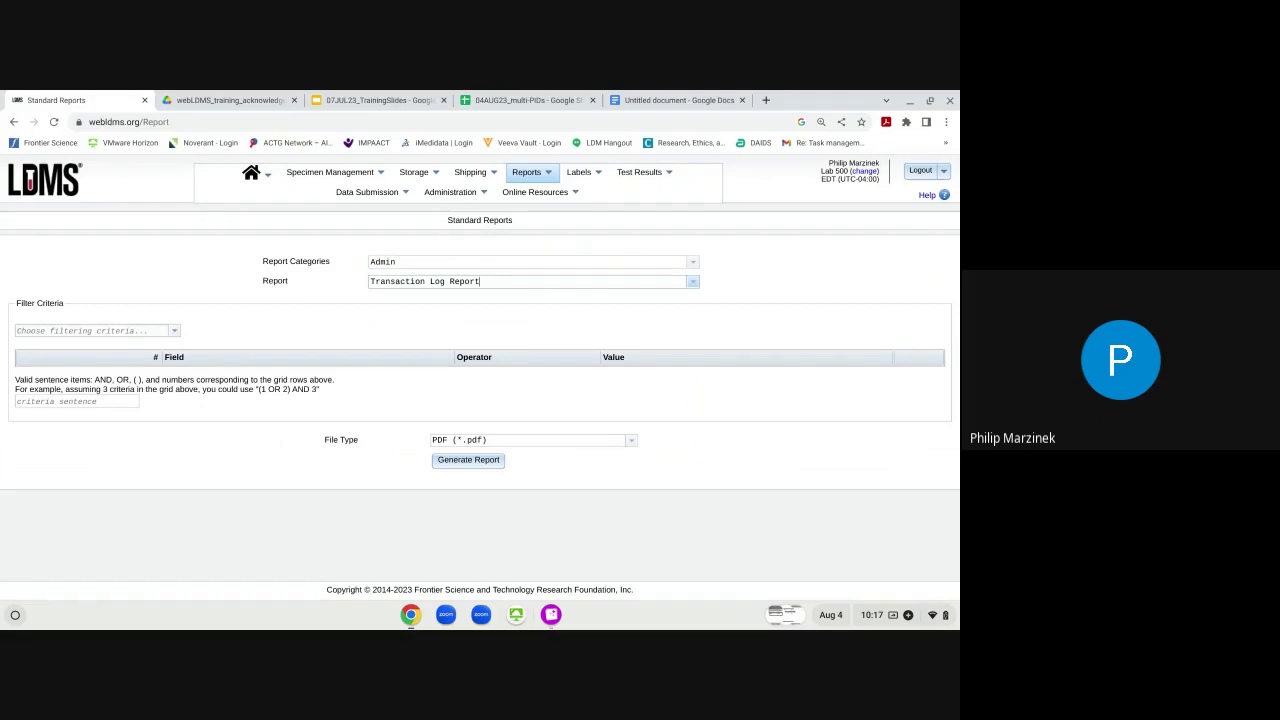
Add a Start Date = 04/Aug/2023 filter and generate the report
click(95, 330)
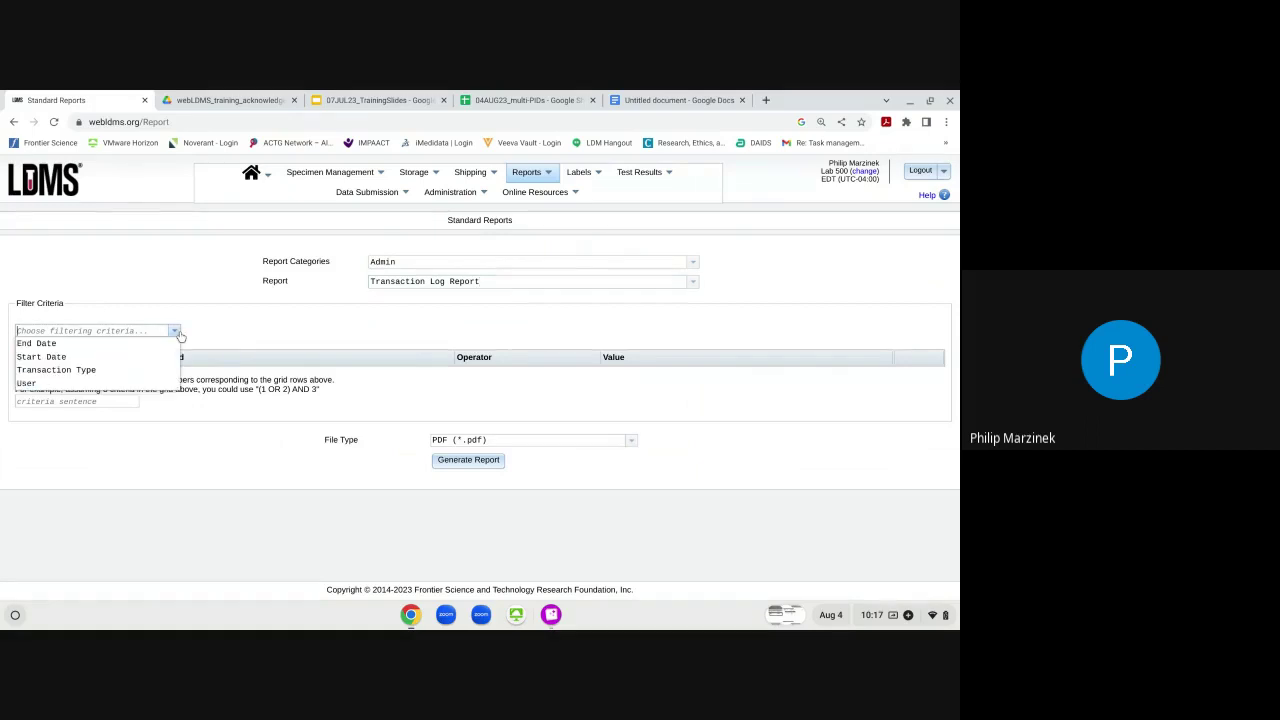
click(82, 358)
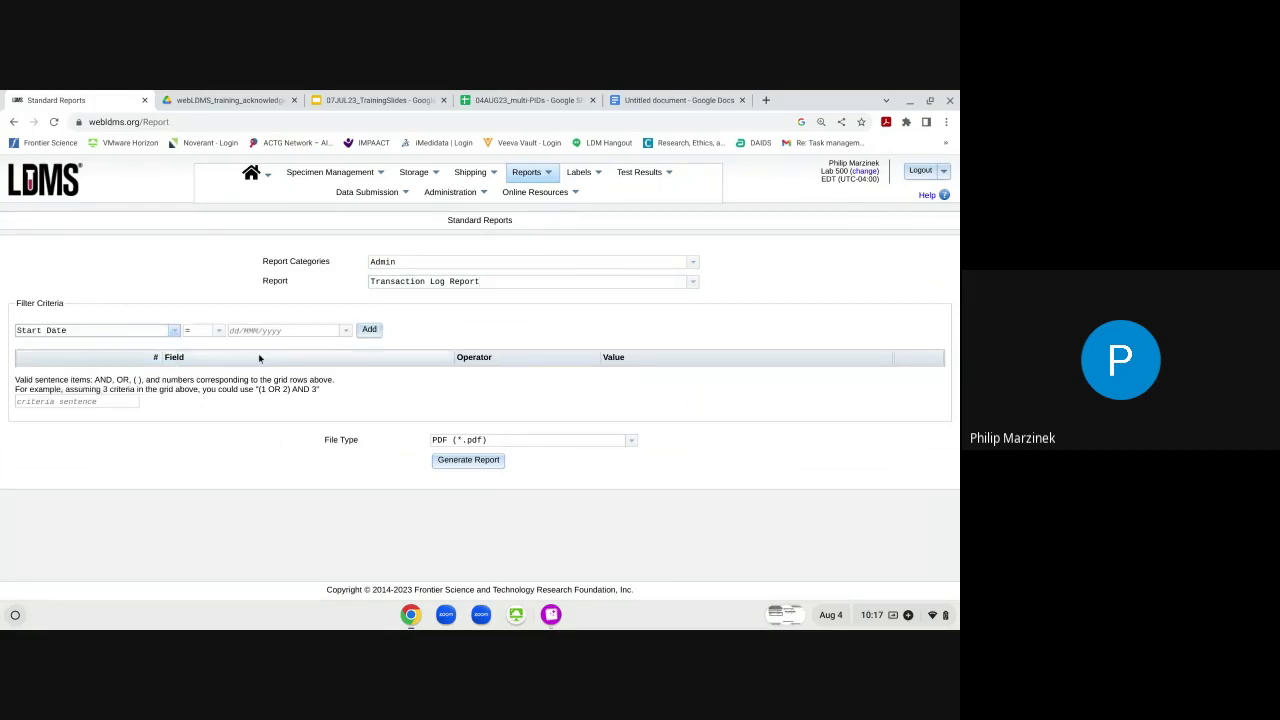
click(345, 330)
click(290, 462)
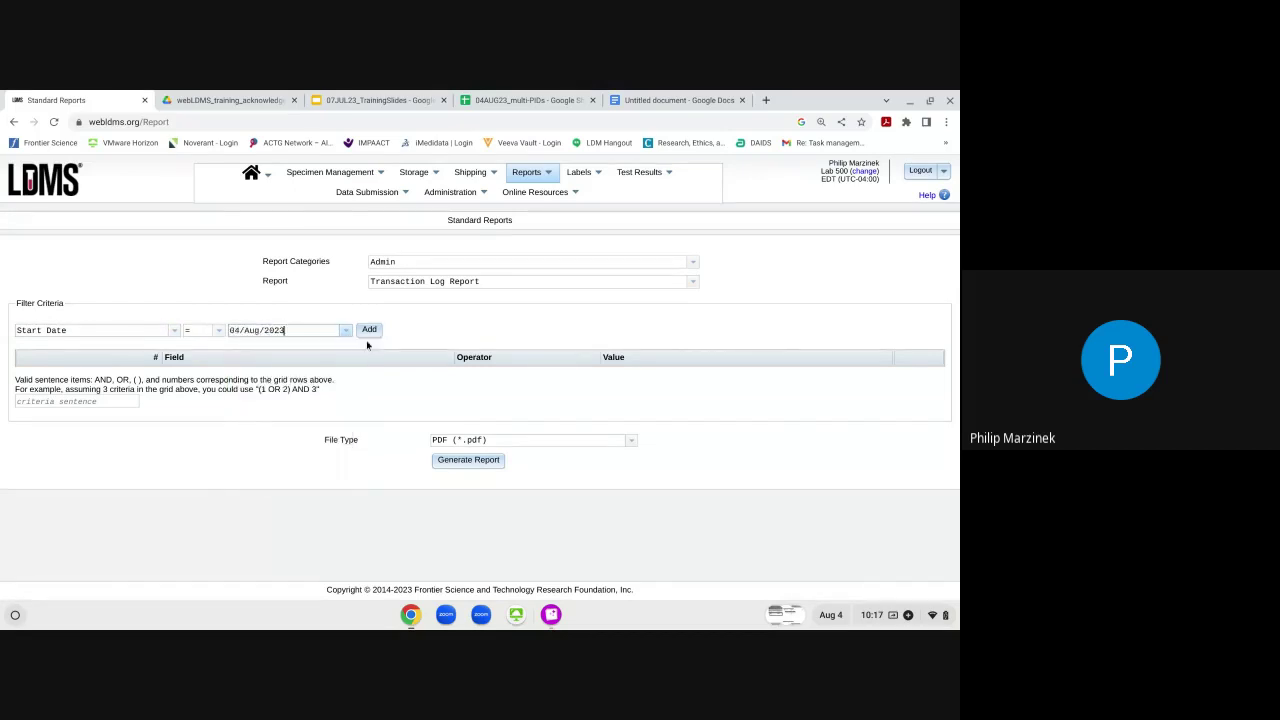
click(368, 331)
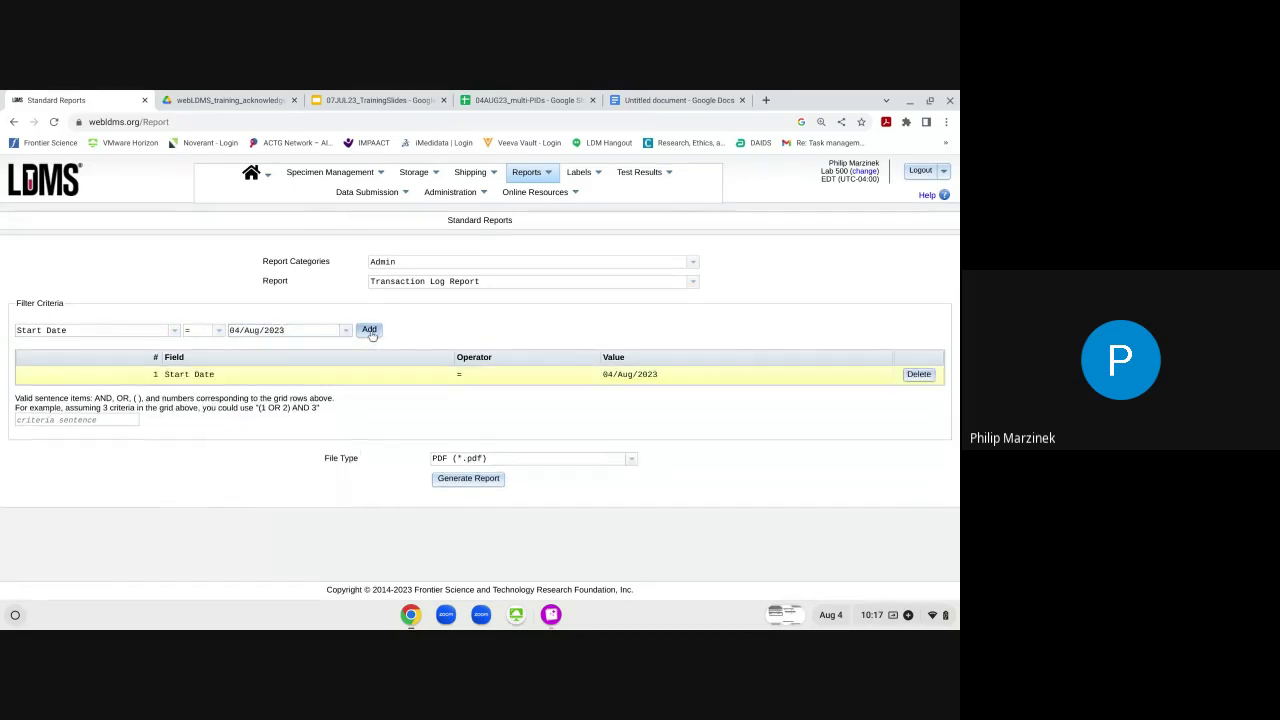
click(460, 480)
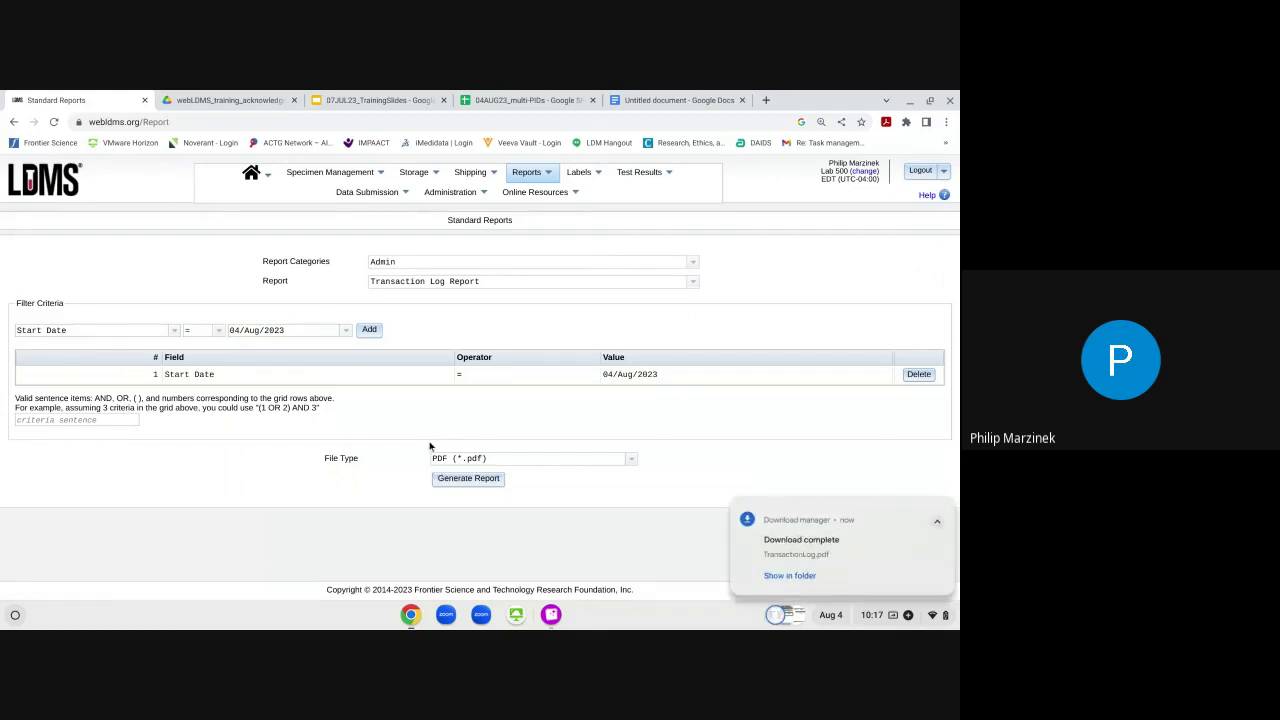
Keep PDF as the output format and open the downloaded TransactionLog.pdf
click(630, 460)
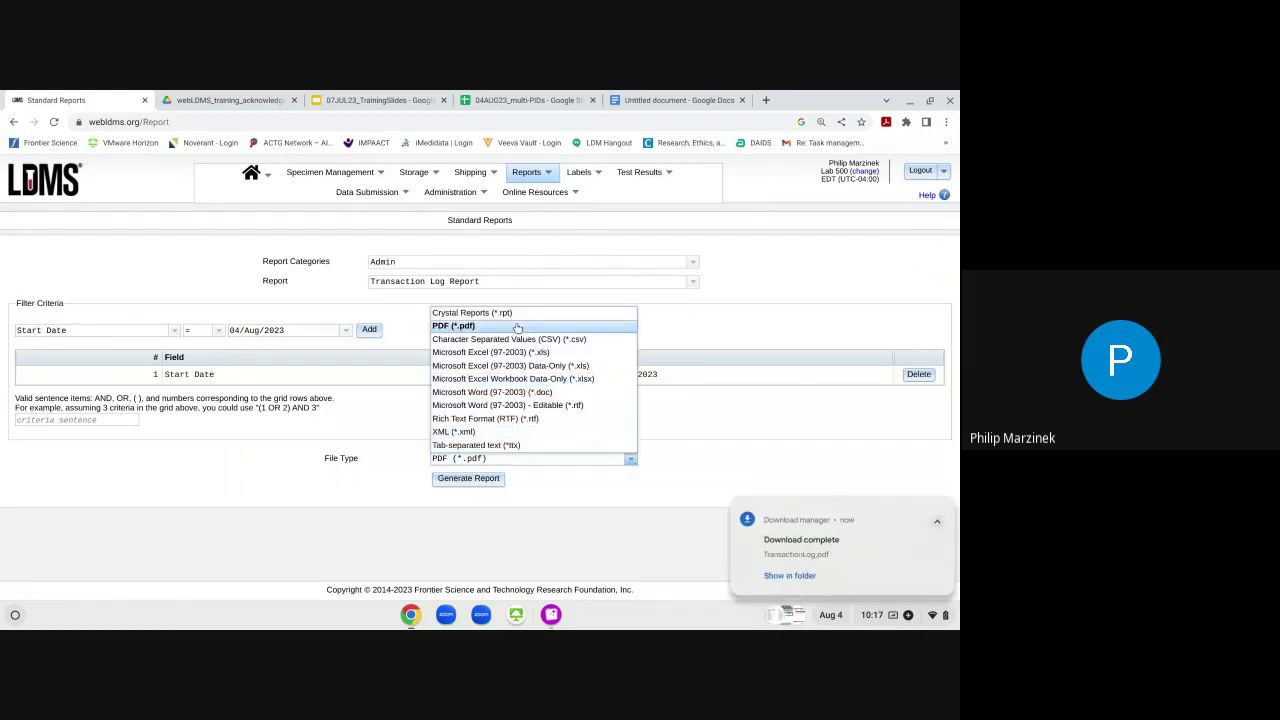
click(565, 490)
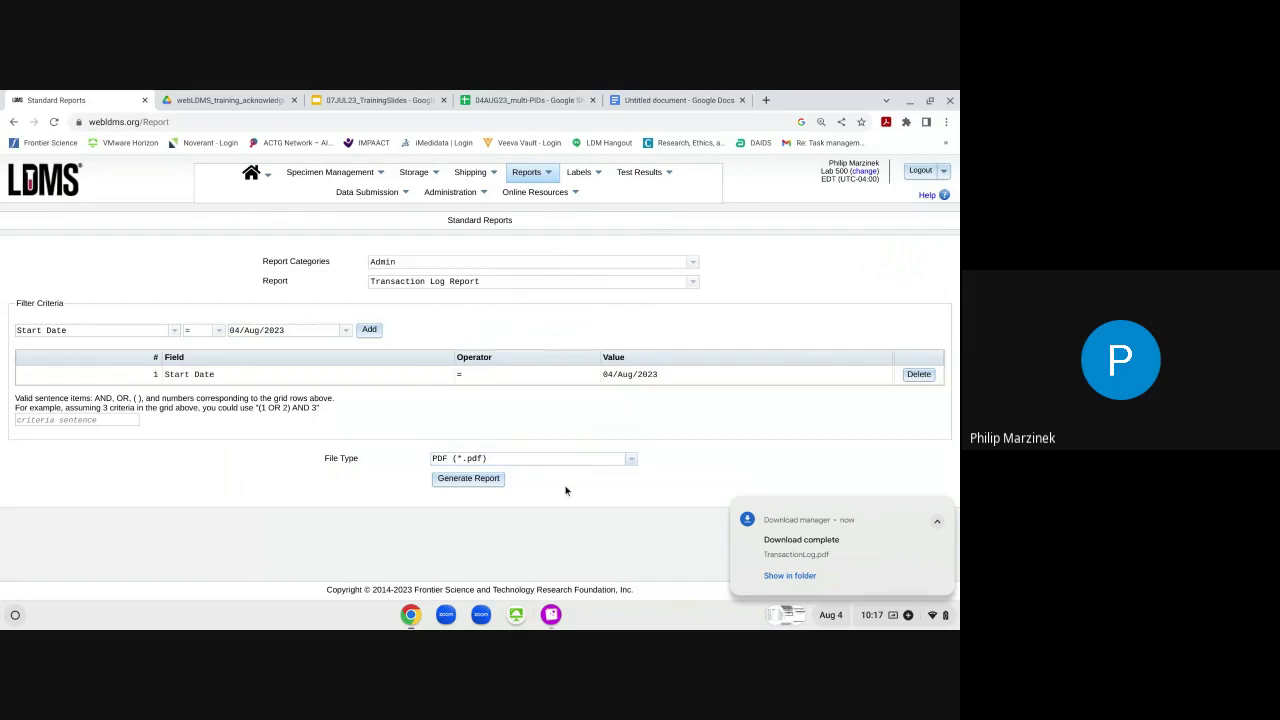
click(785, 614)
click(782, 540)
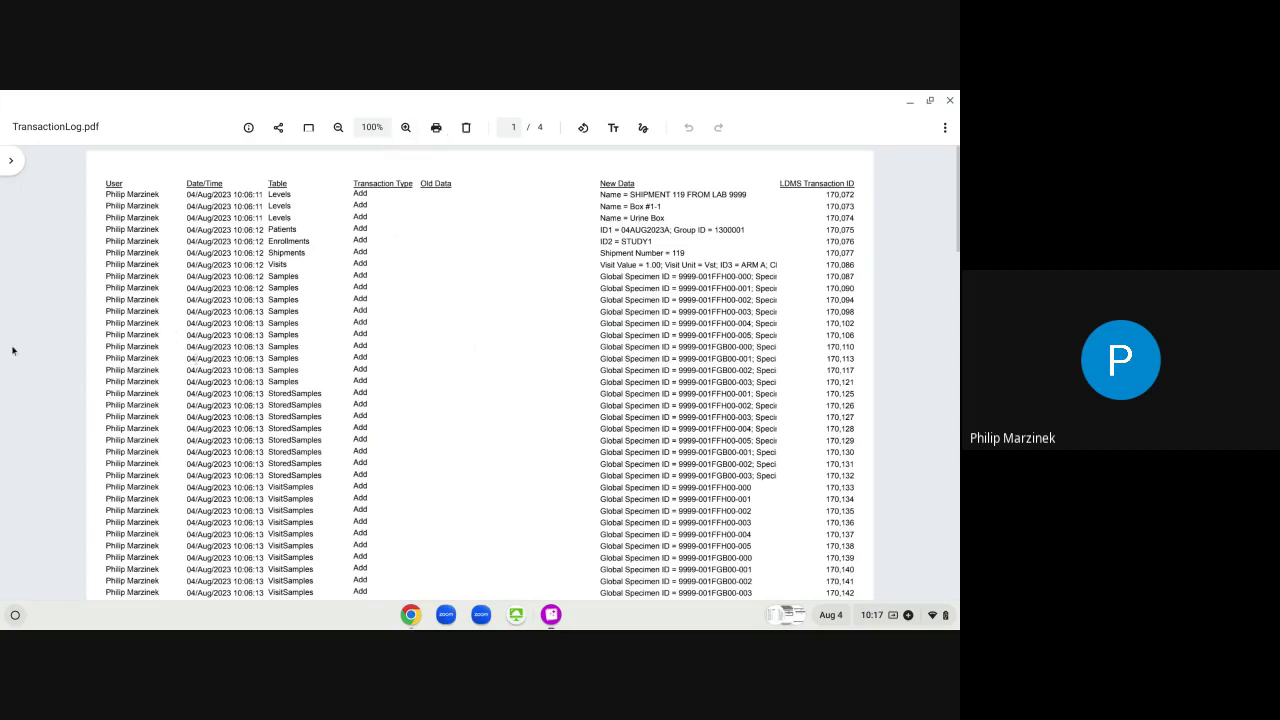
Read TransactionLog.pdf from page 1 to page 4, ending at the TestRuns Delete at transaction 170,321
scroll(525, 305, down, 3)
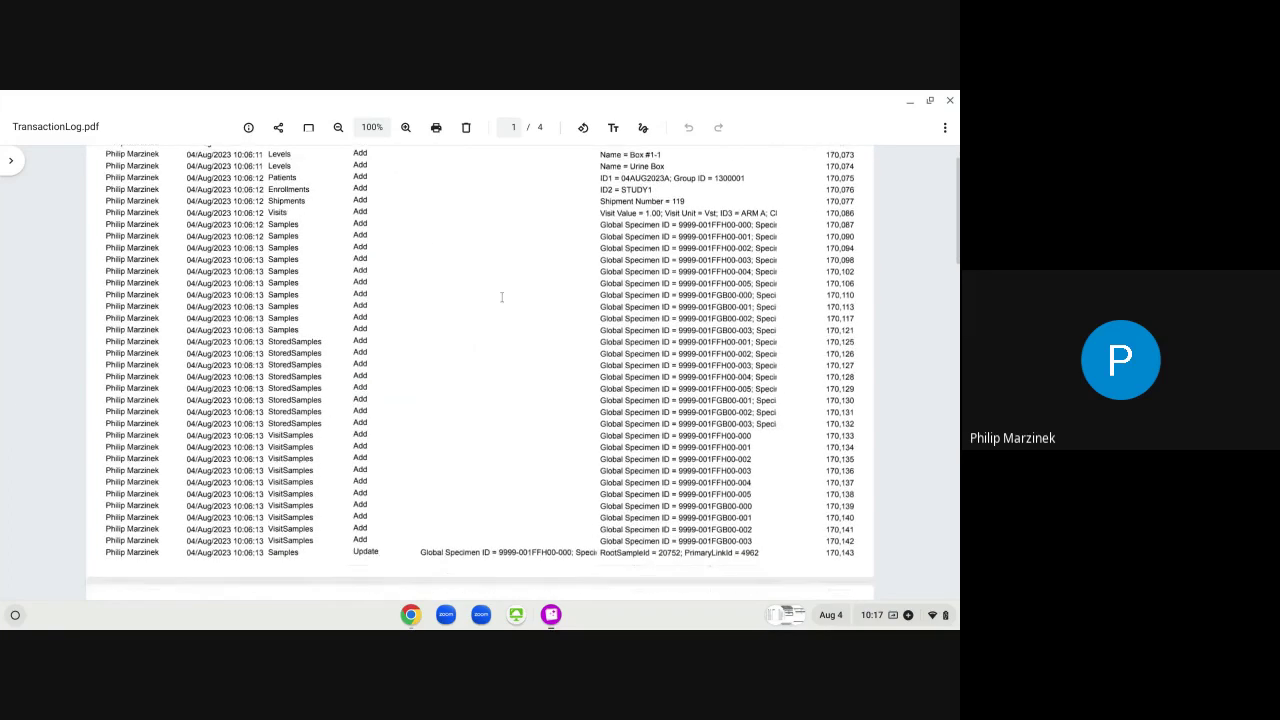
scroll(491, 290, down, 5)
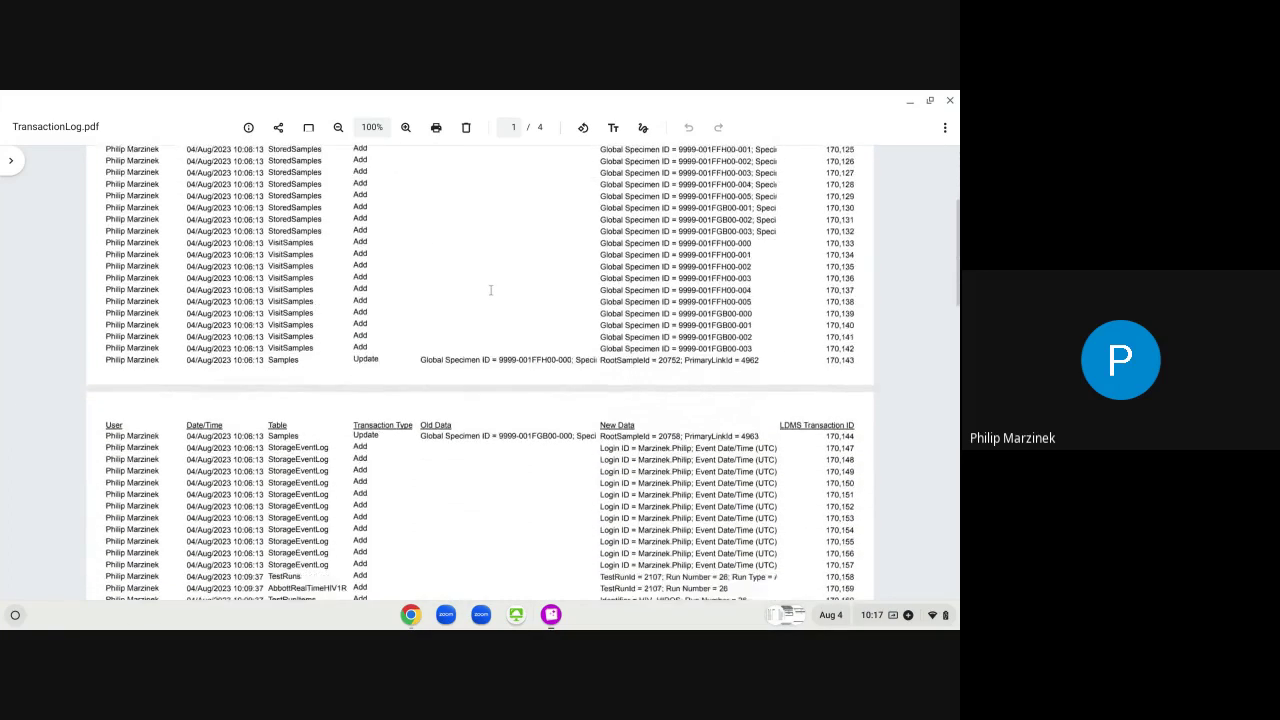
scroll(491, 290, down, 3)
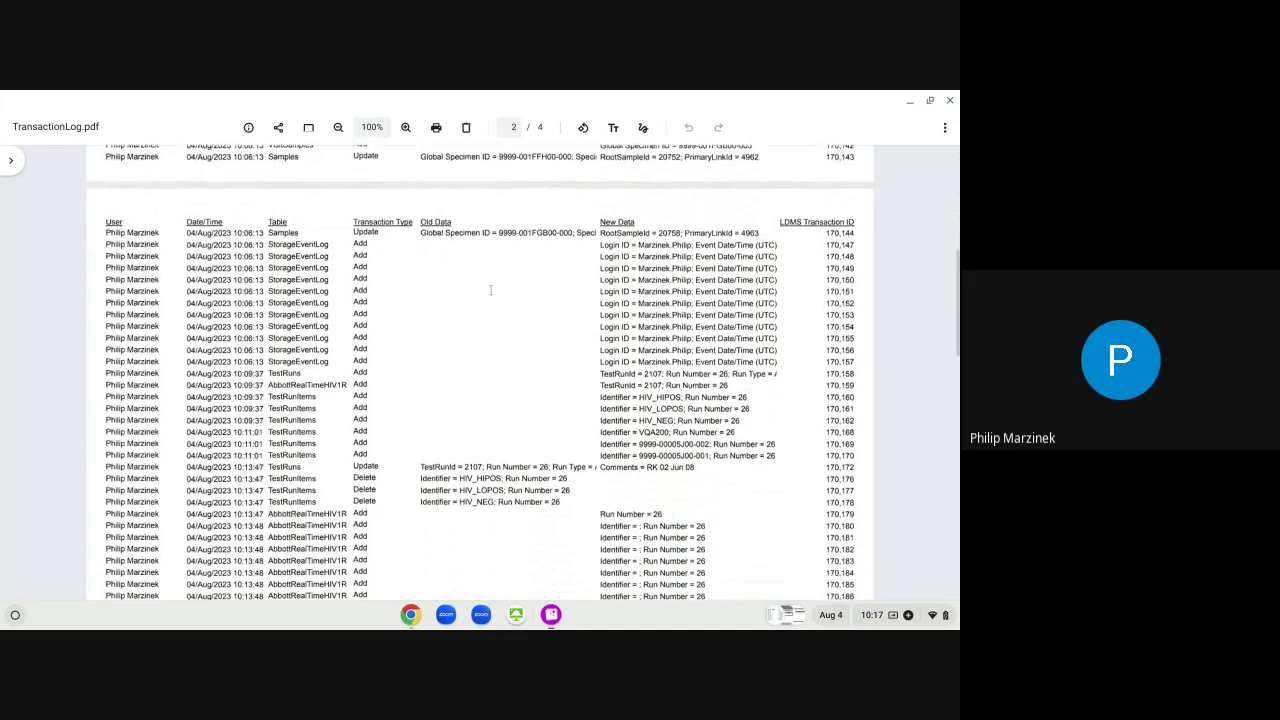
scroll(491, 290, down, 3)
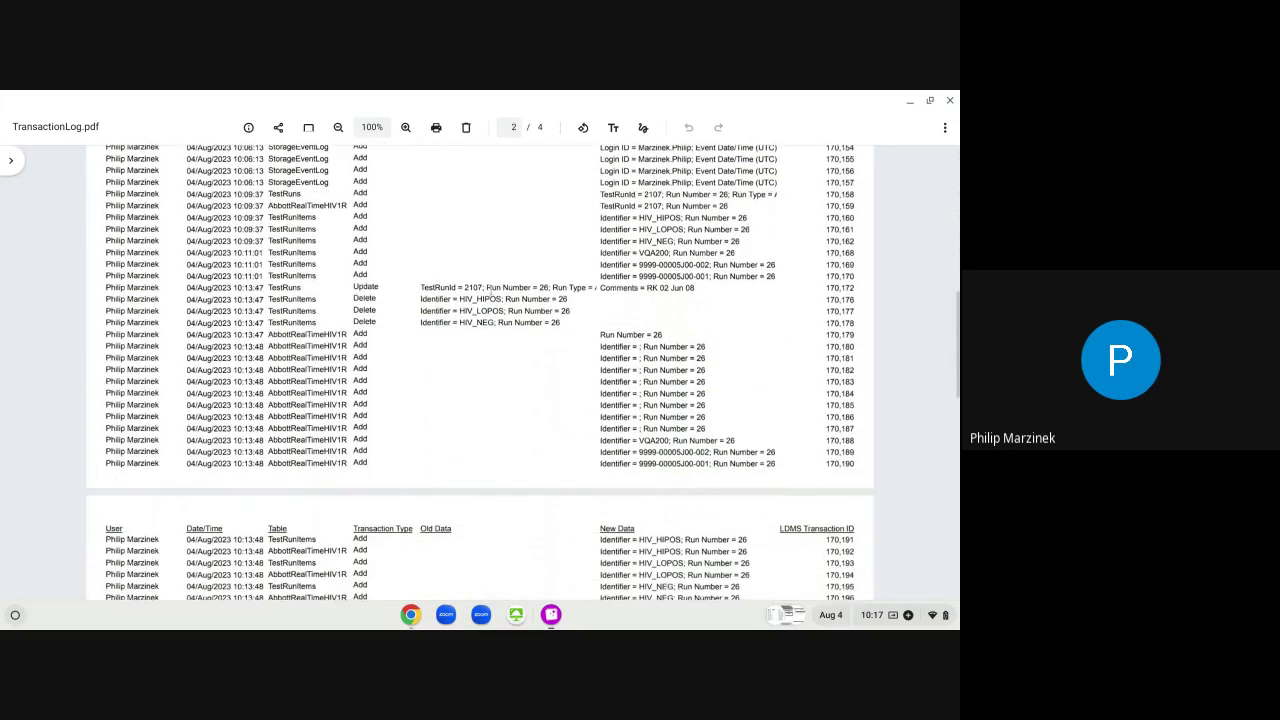
scroll(491, 290, down, 3)
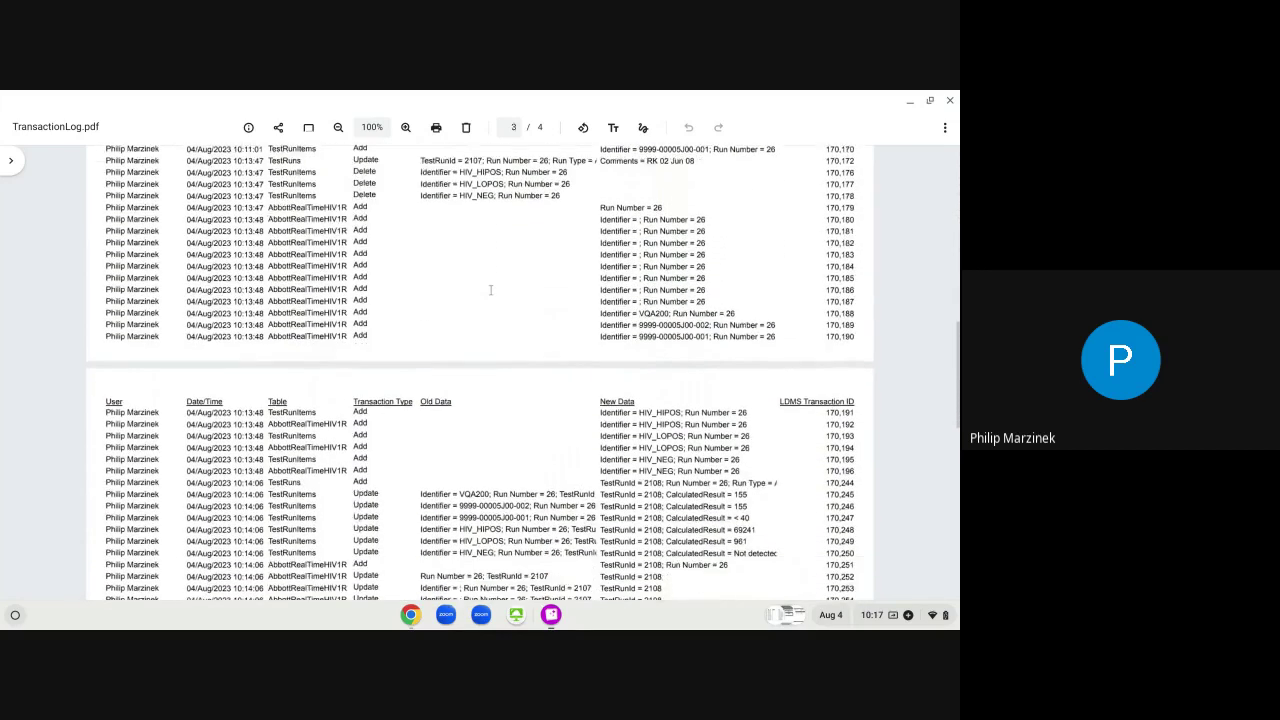
scroll(491, 290, down, 4)
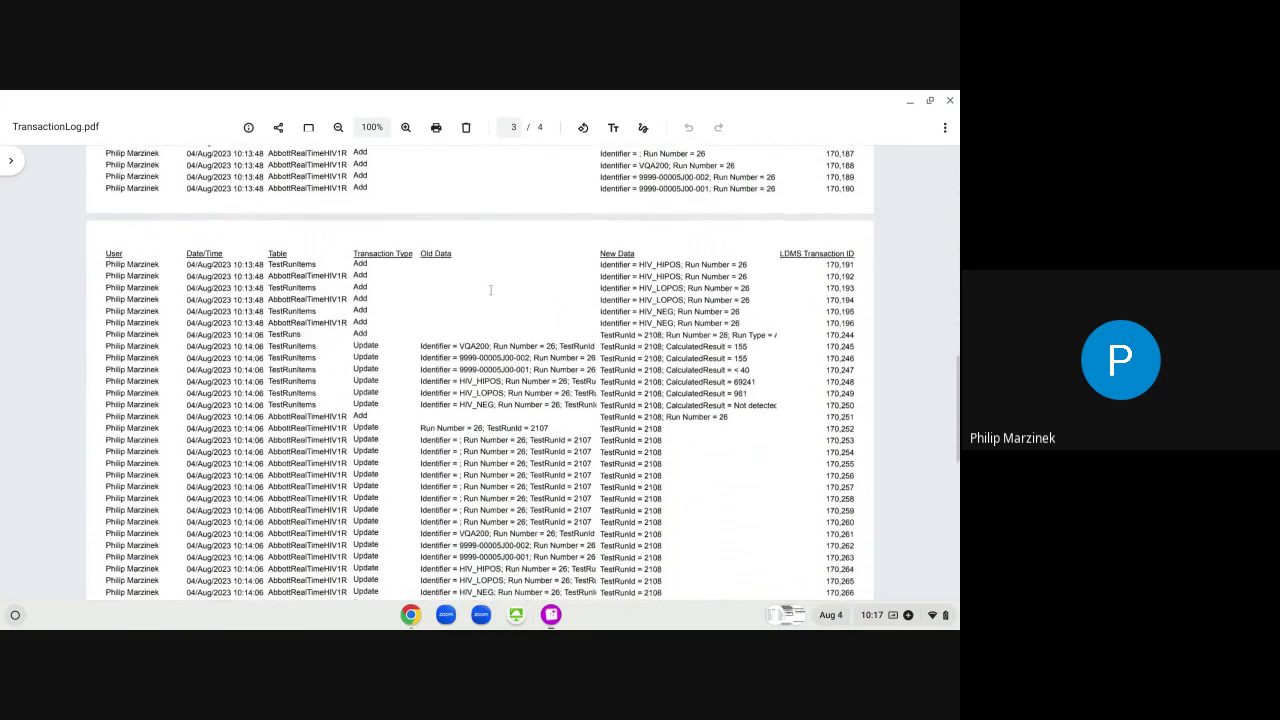
scroll(491, 290, down, 3)
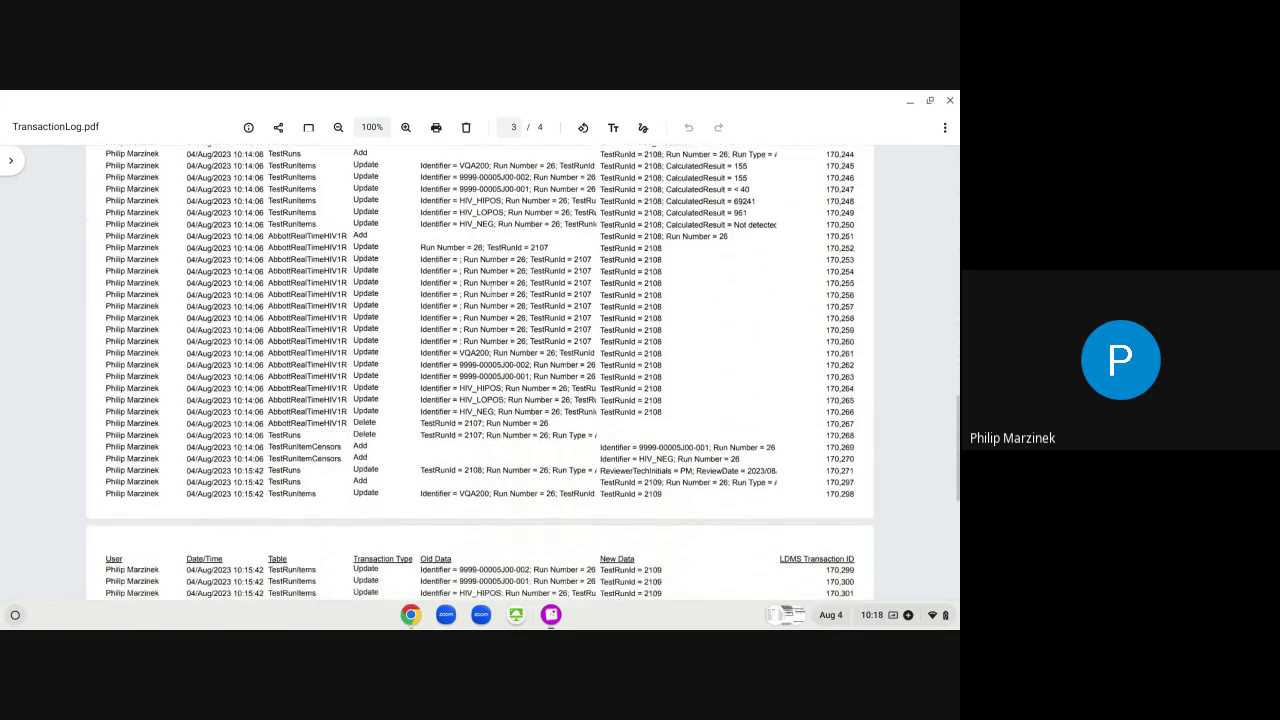
scroll(491, 290, down, 4)
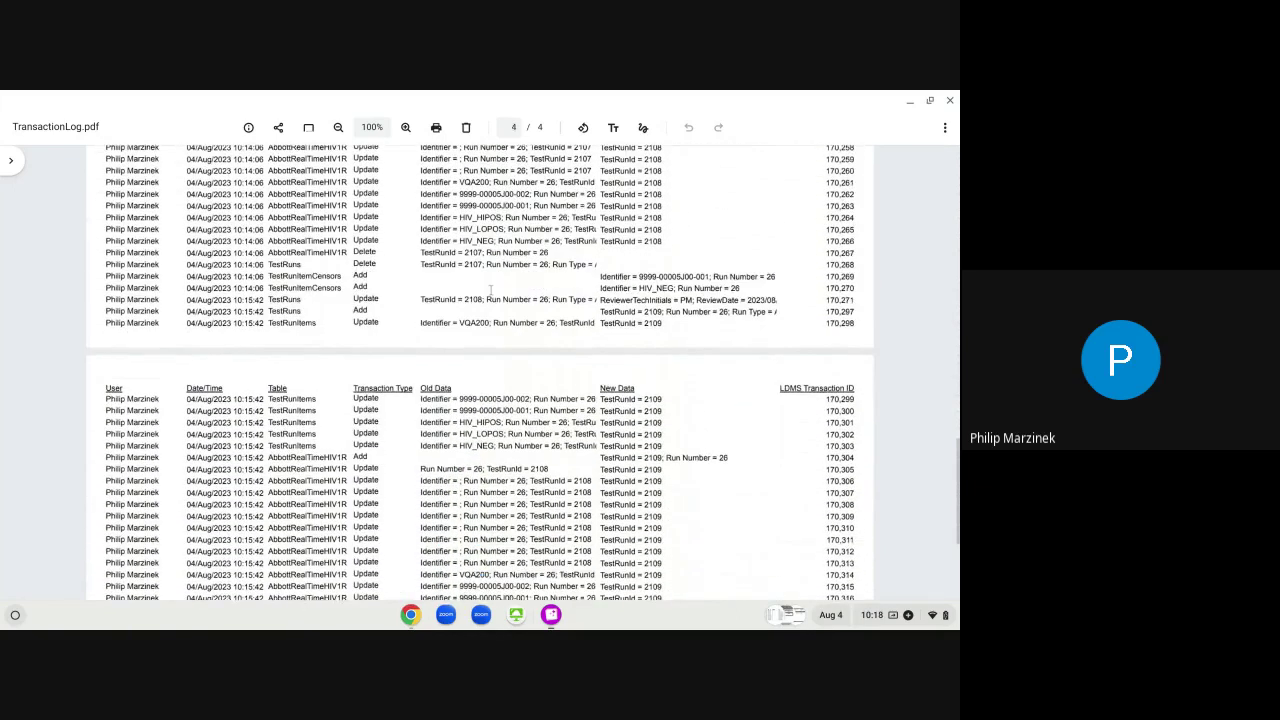
scroll(491, 294, down, 2)
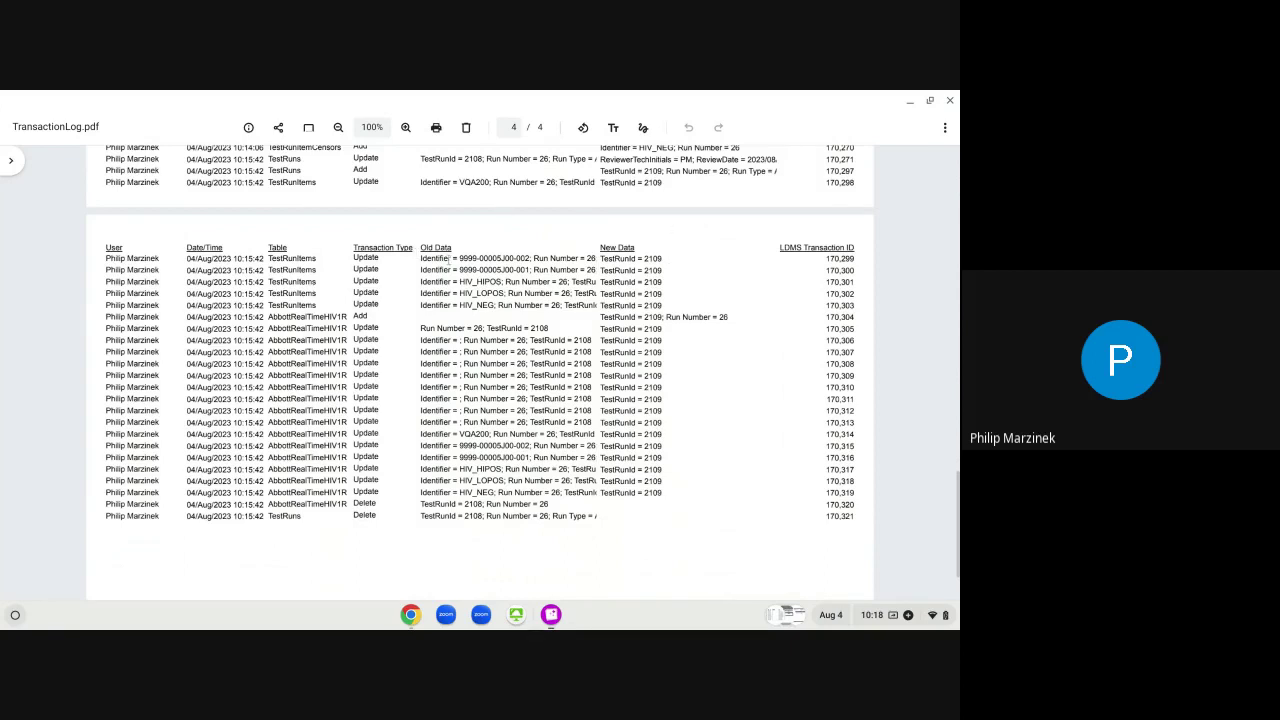
scroll(472, 290, up, 3)
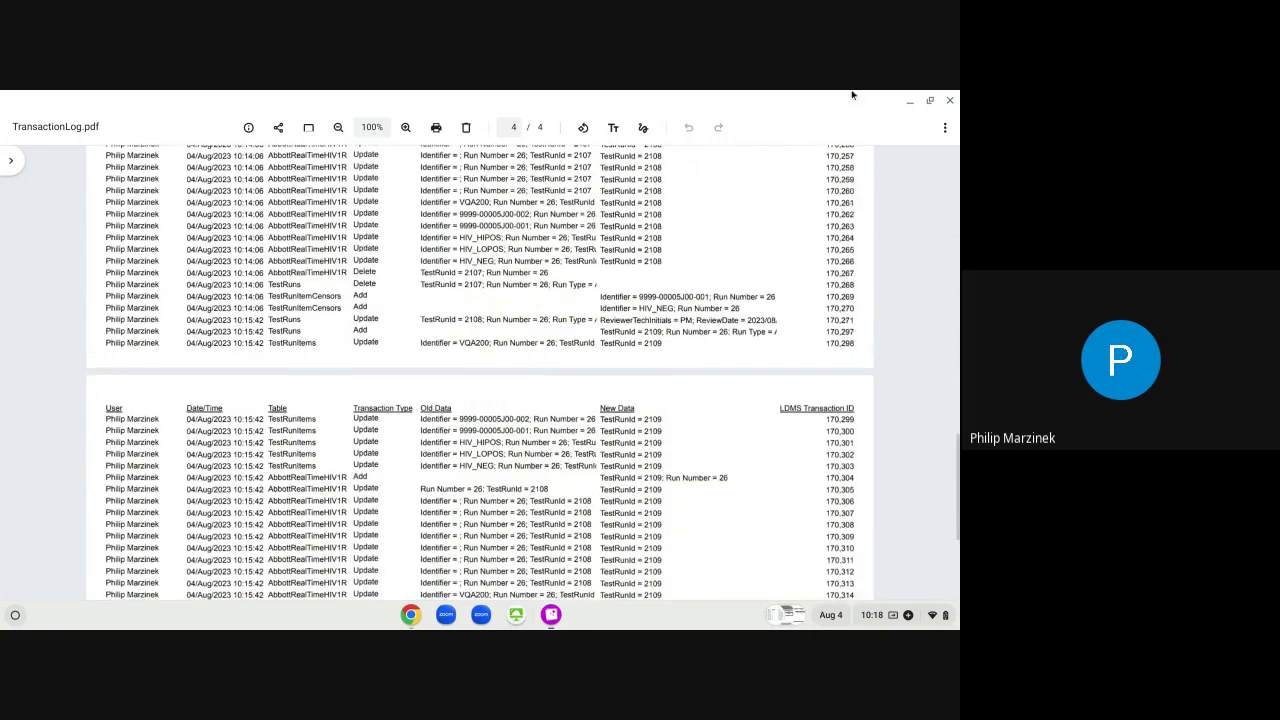
Close the PDF and select the Specimen Processing Report from the Specimen report category
click(950, 100)
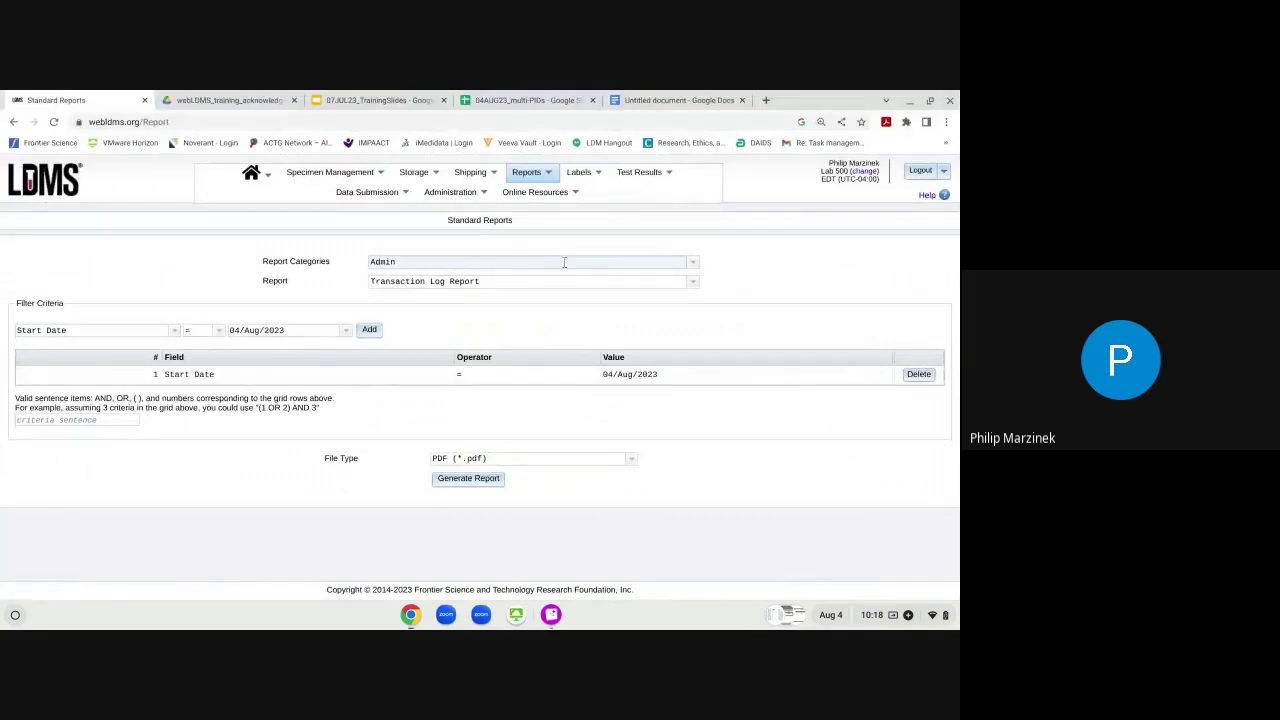
click(692, 263)
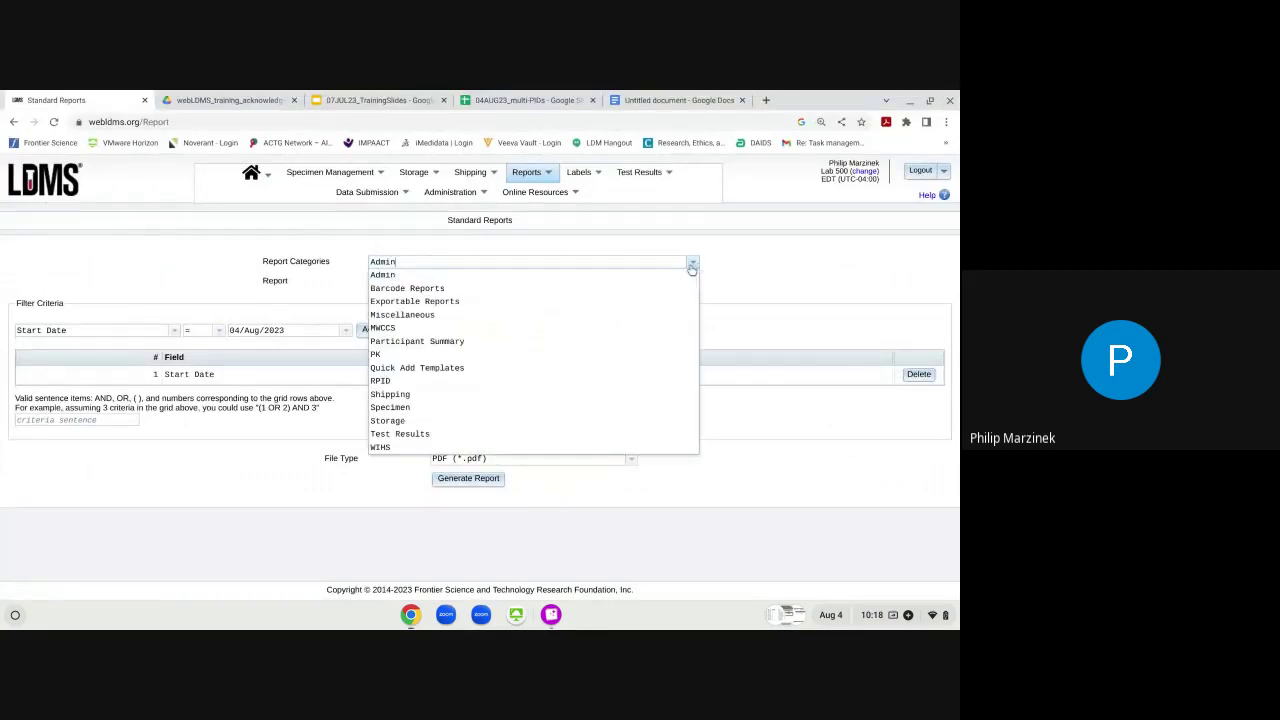
click(455, 408)
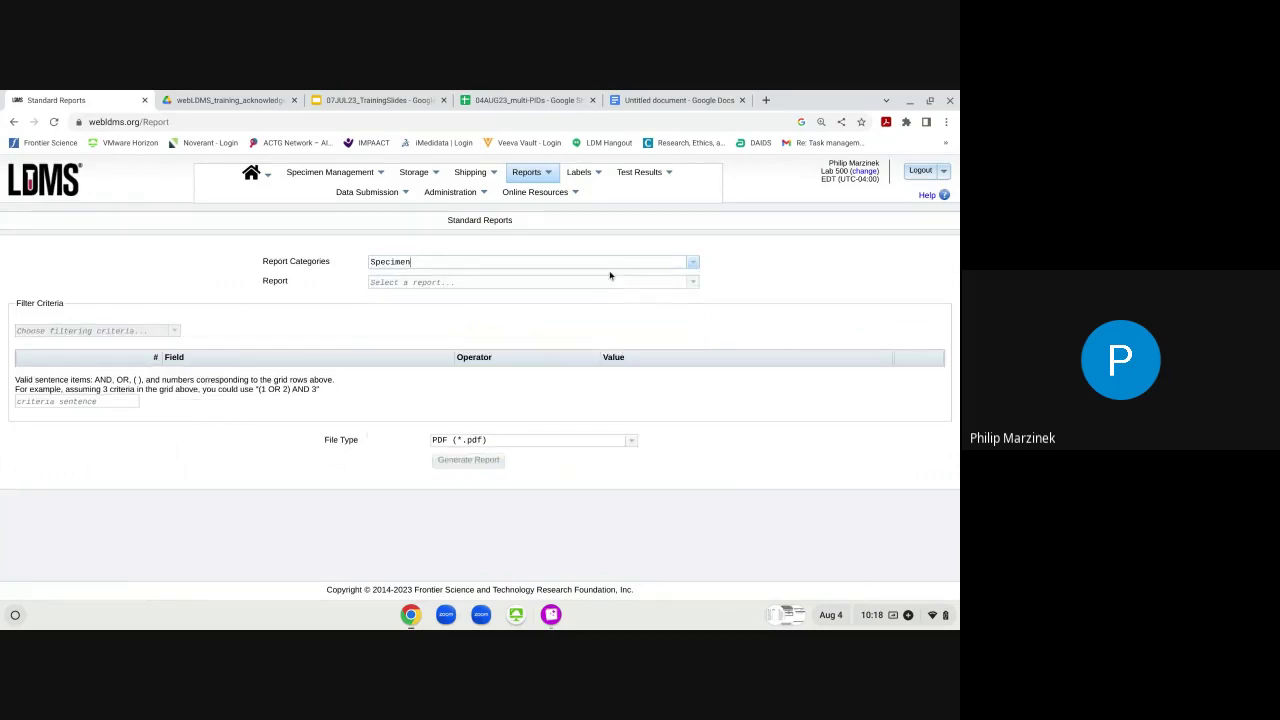
click(691, 283)
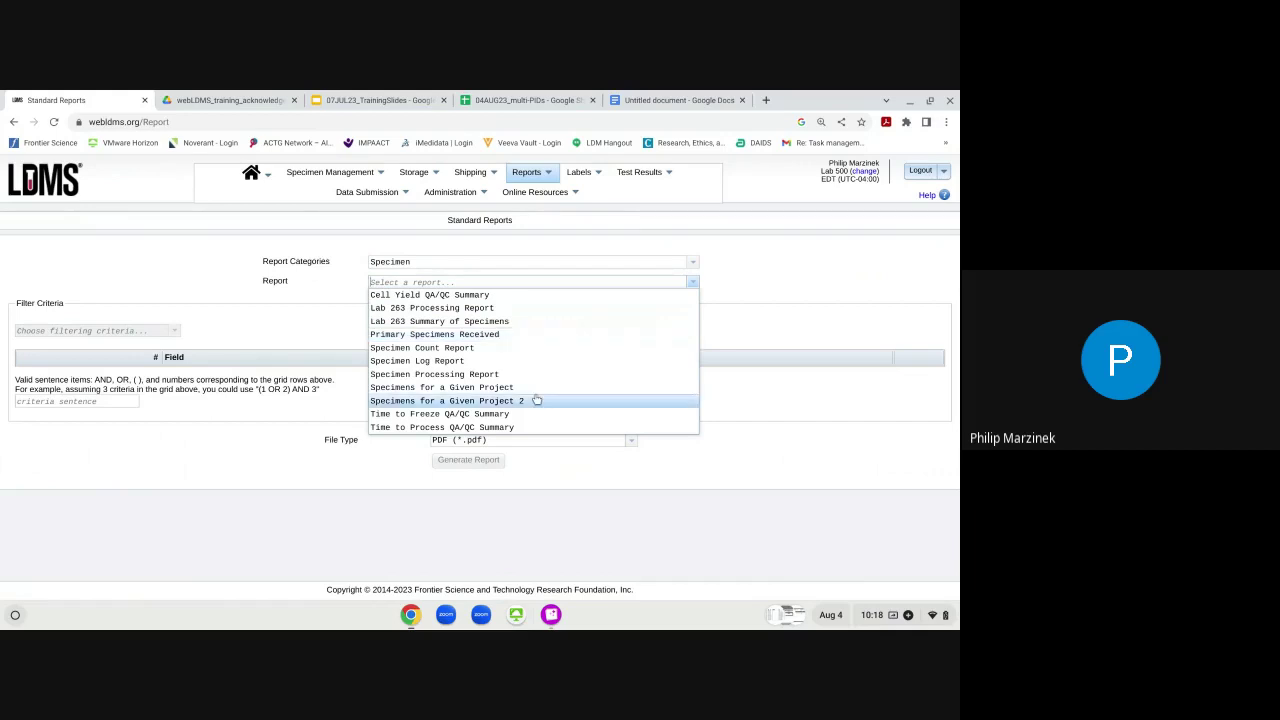
click(513, 375)
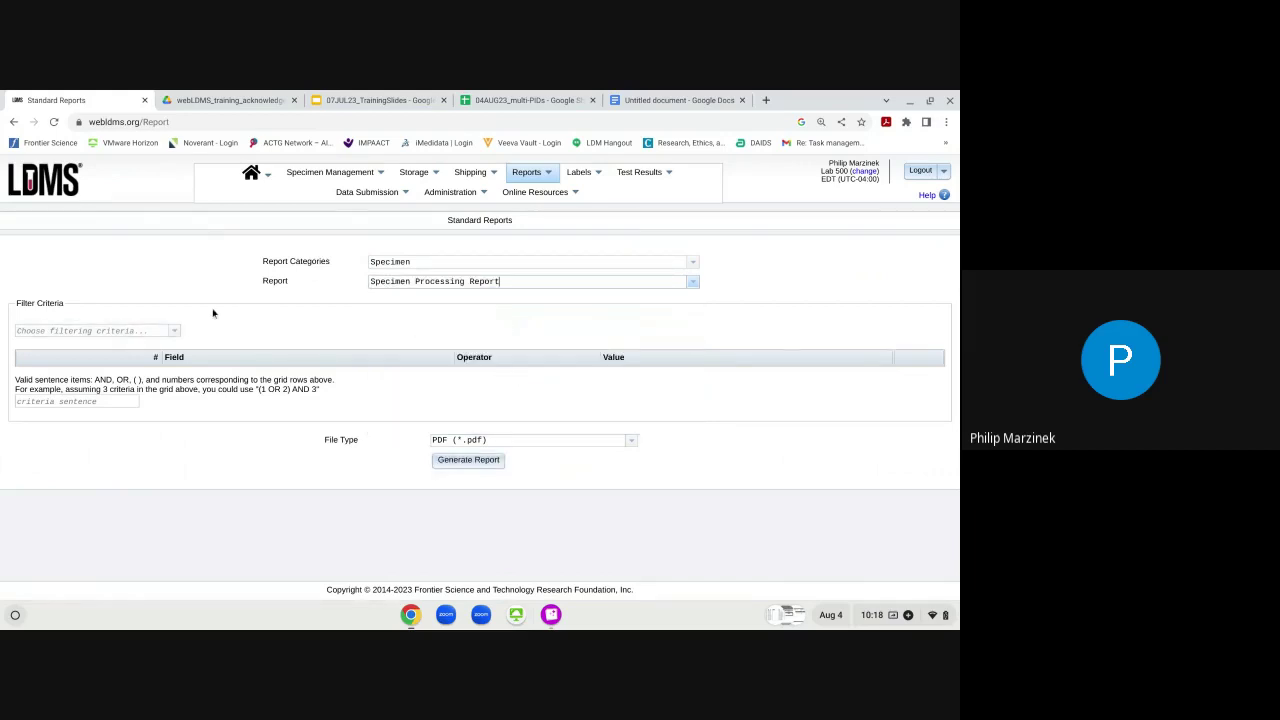
Filter the report on Specimen Date = 04/Aug/2023 and generate it as RMSpecimenProcessing.pdf
click(170, 331)
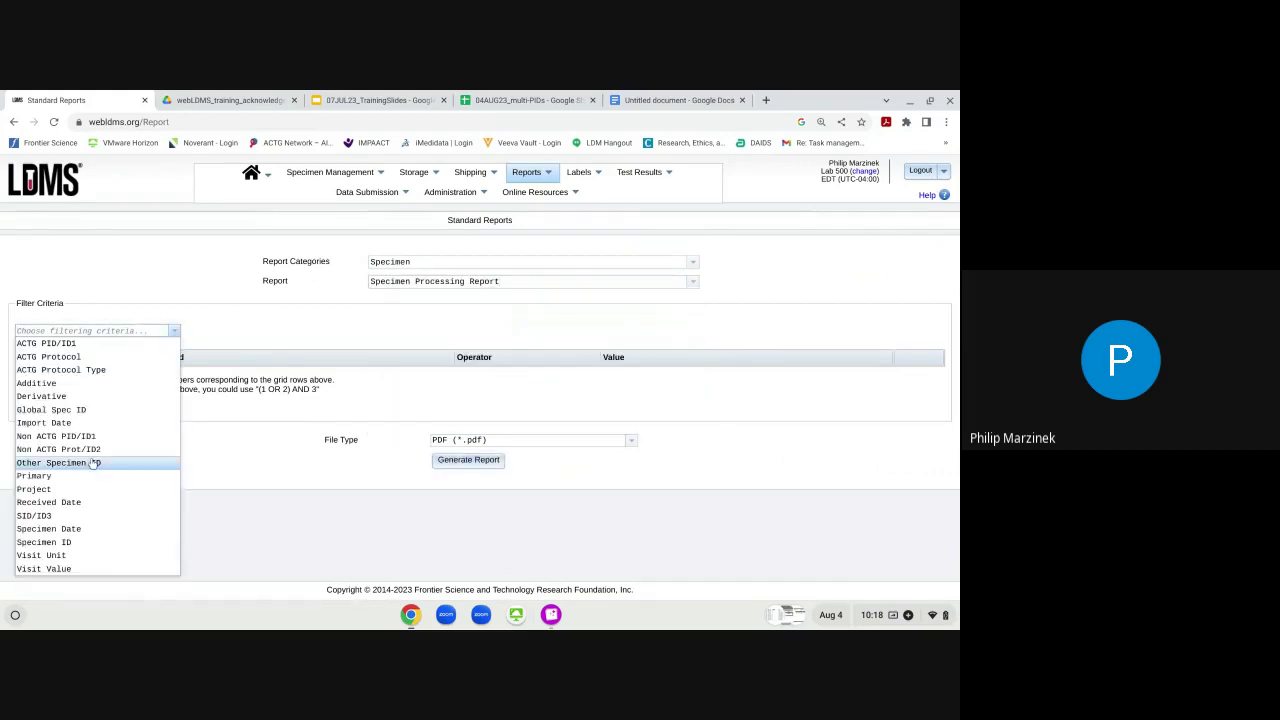
click(88, 528)
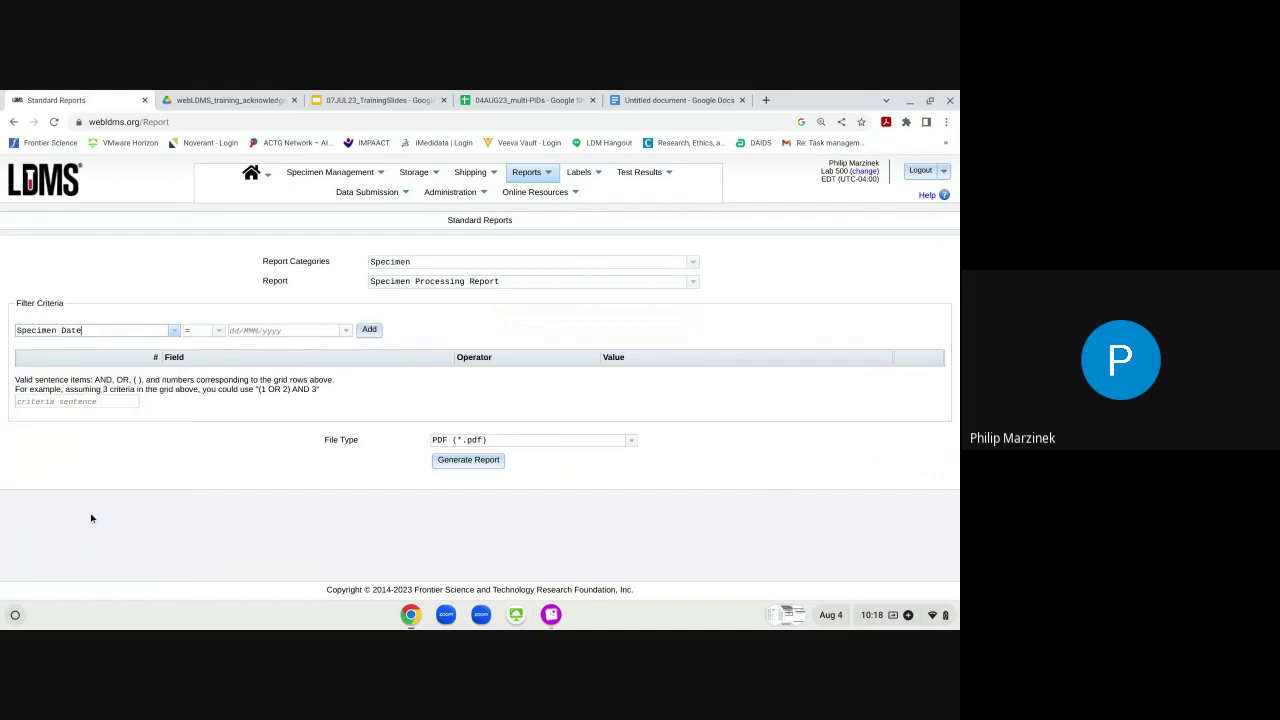
click(345, 331)
click(290, 460)
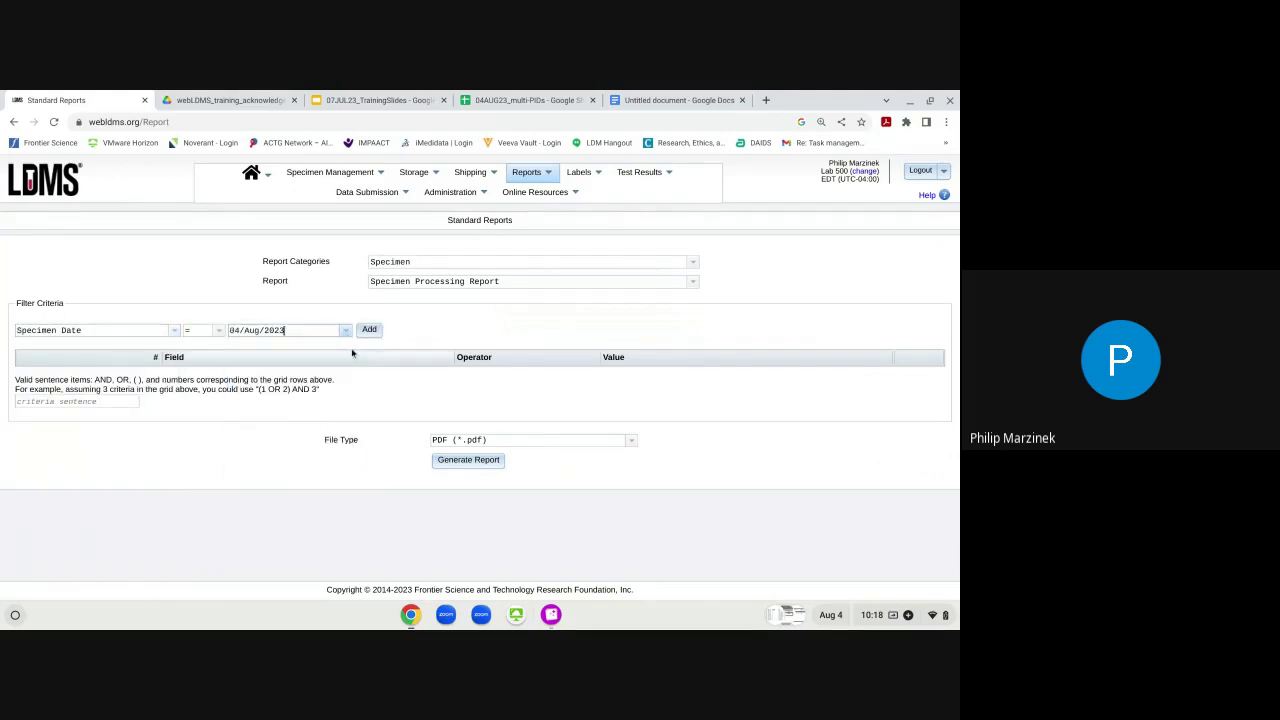
click(369, 329)
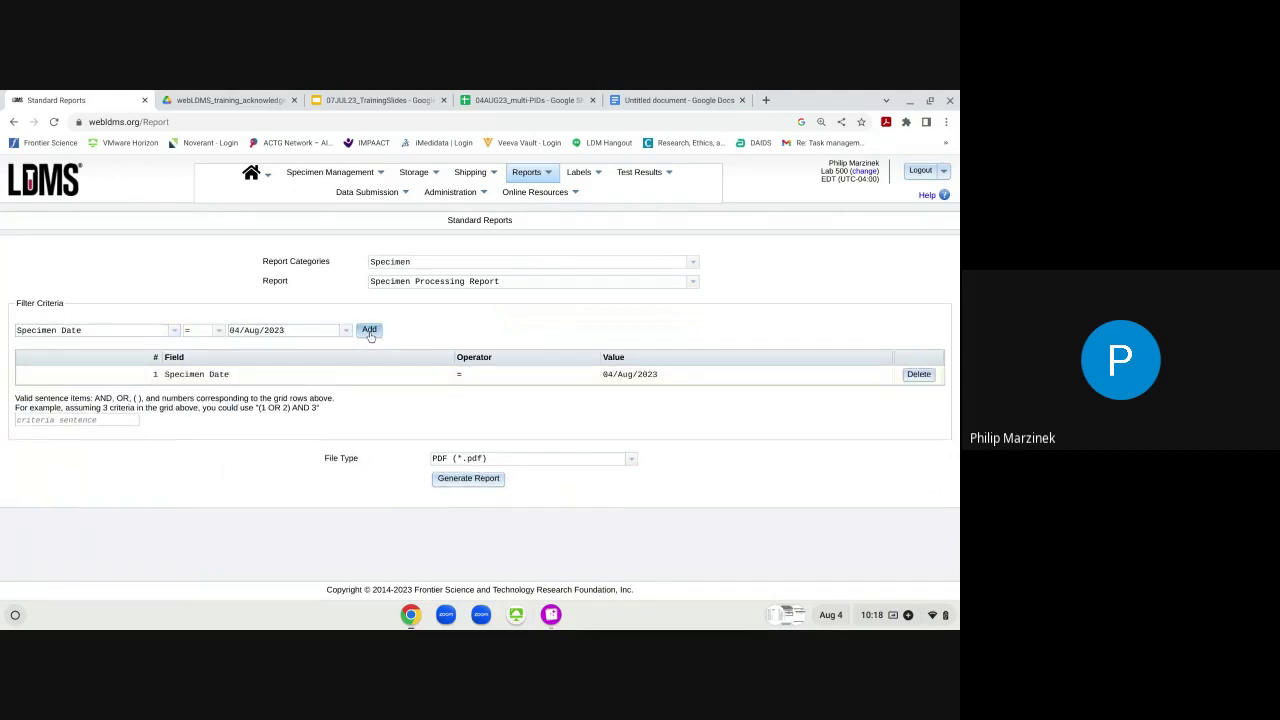
click(466, 480)
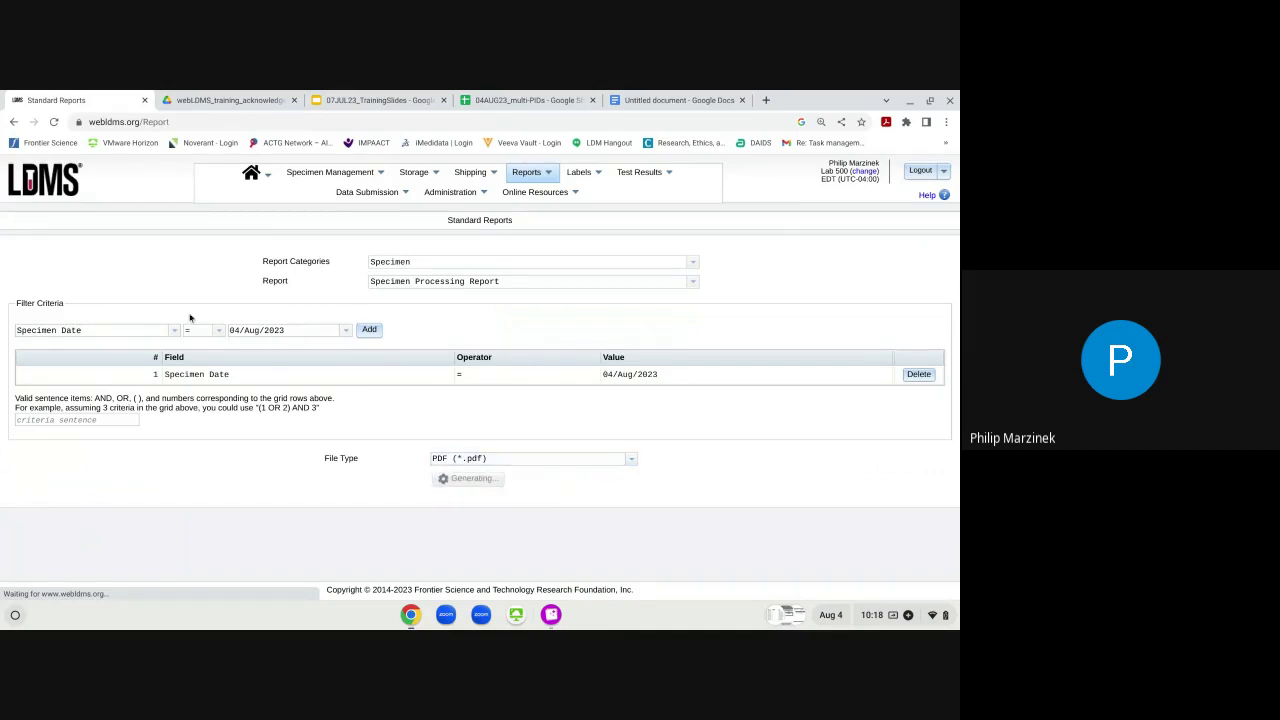
Open RMSpecimenProcessing.pdf from recent downloads and review it at 125% zoom
click(776, 614)
double_click(777, 543)
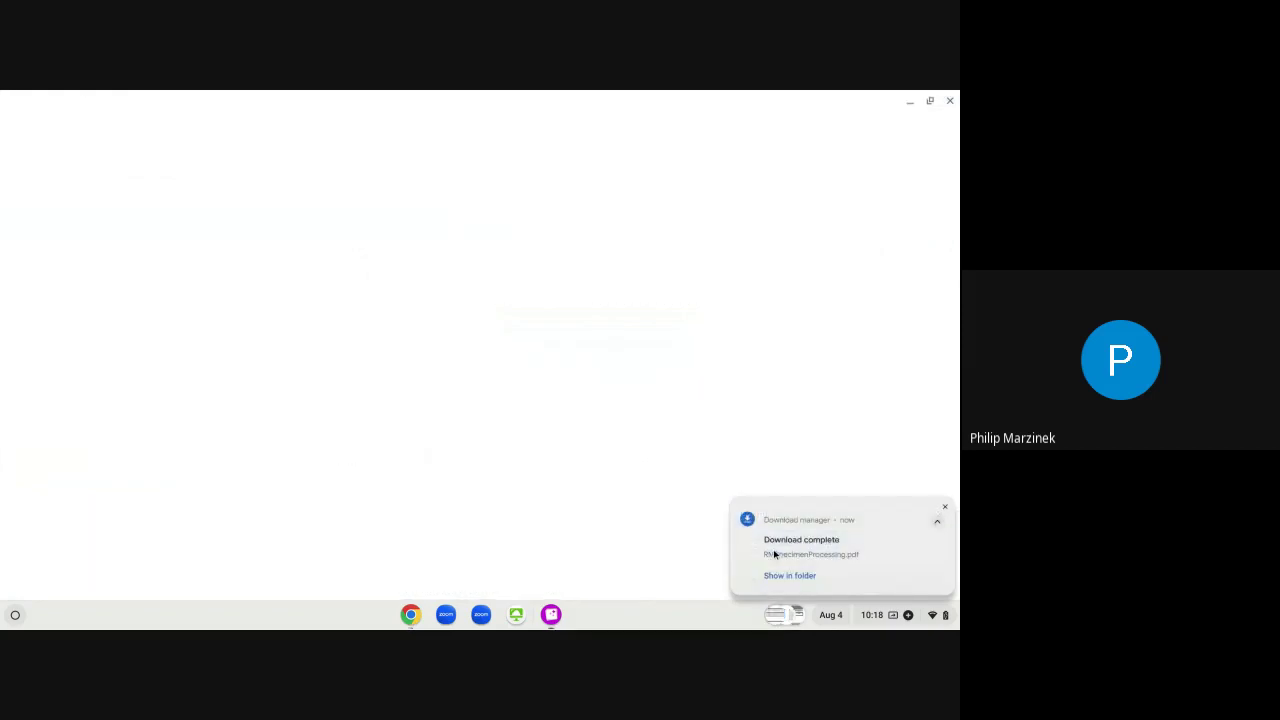
click(944, 507)
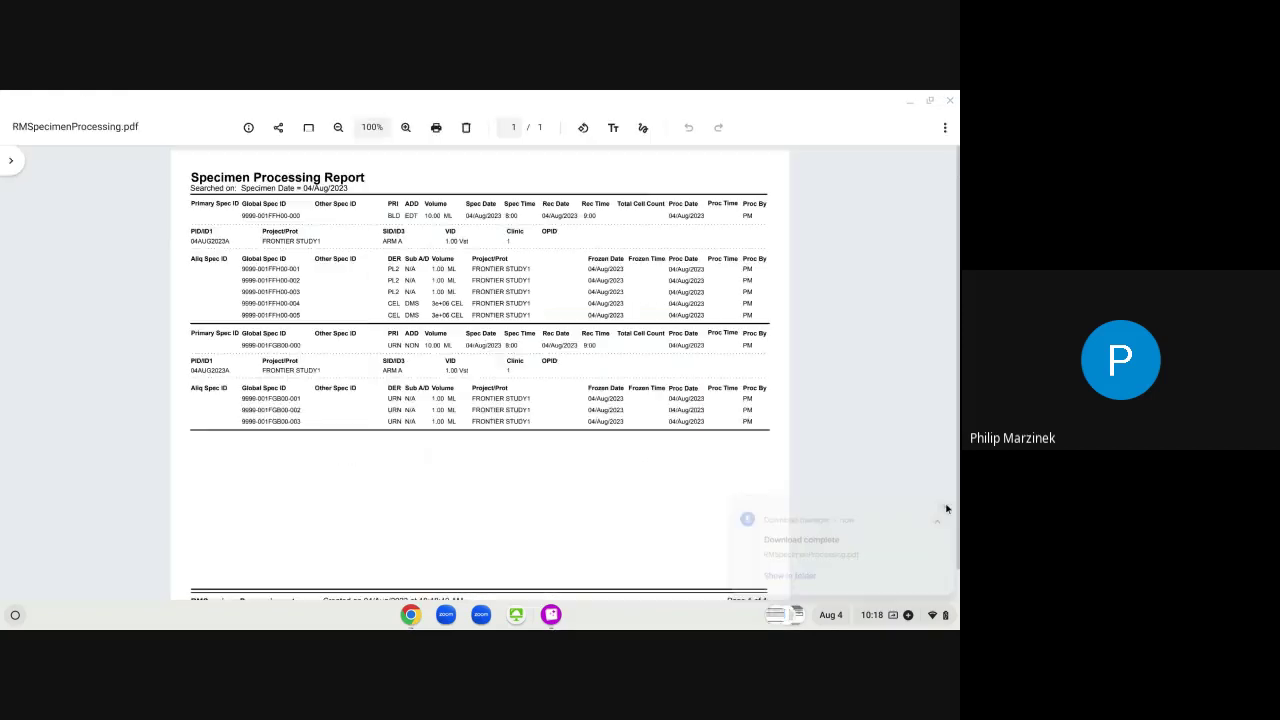
click(407, 127)
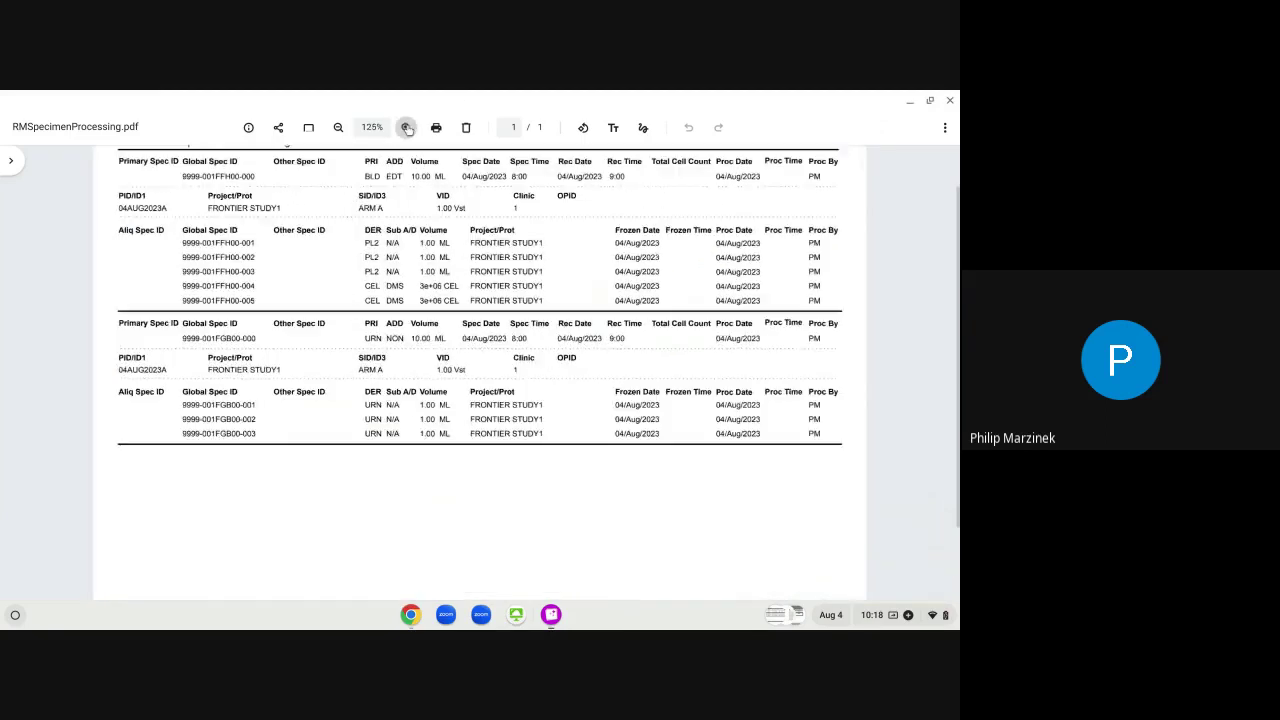
scroll(150, 280, up, 1)
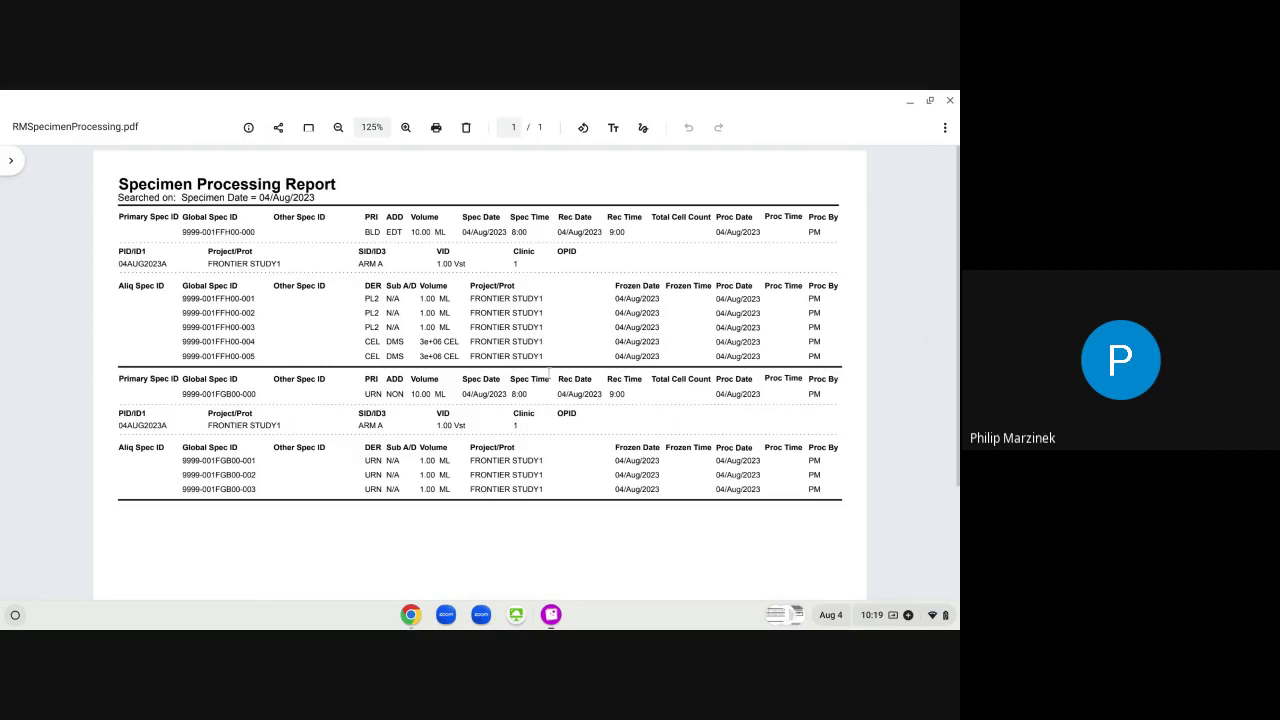
Close the report and select the Specimens Not In Storage Report under the Storage category
click(950, 100)
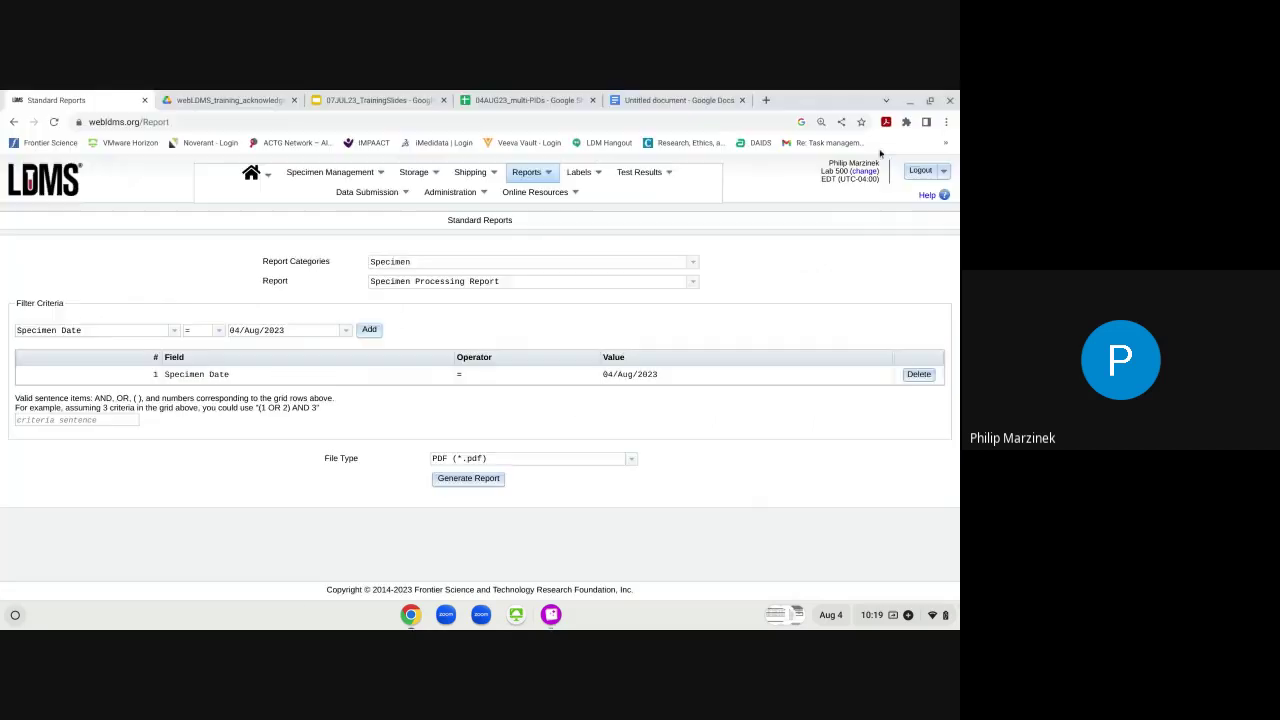
click(650, 262)
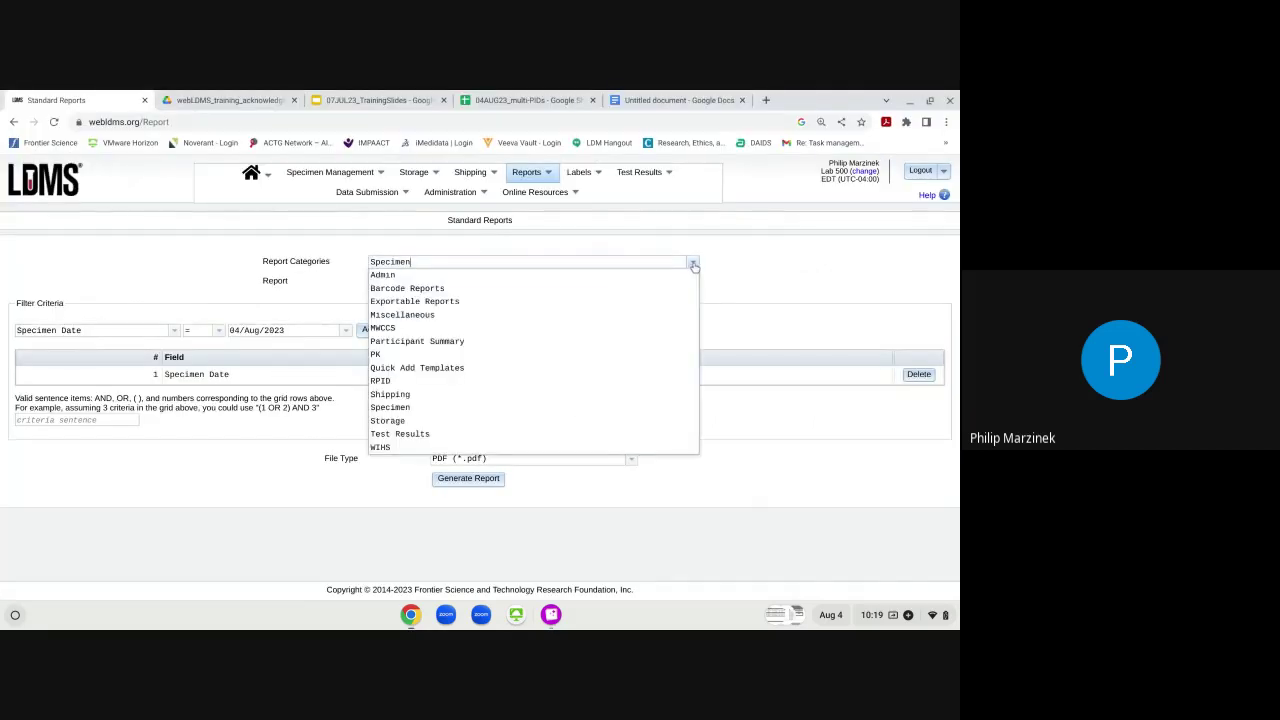
click(400, 421)
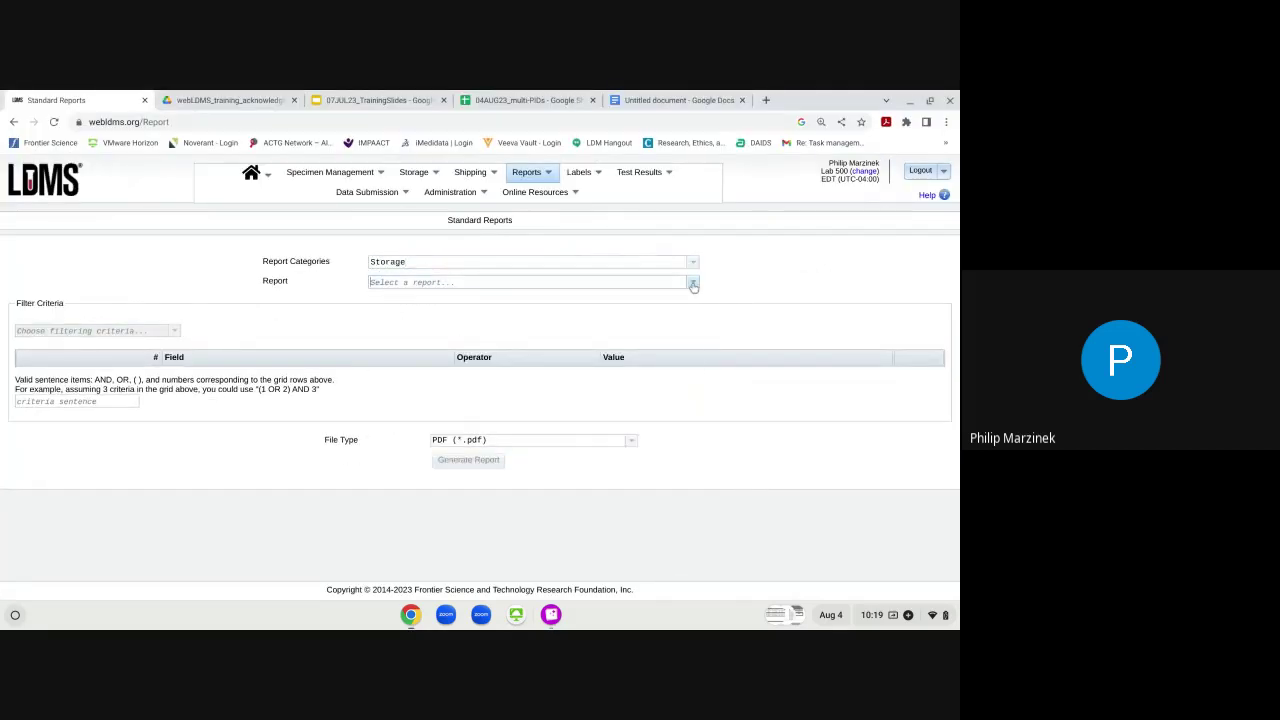
click(693, 284)
click(586, 307)
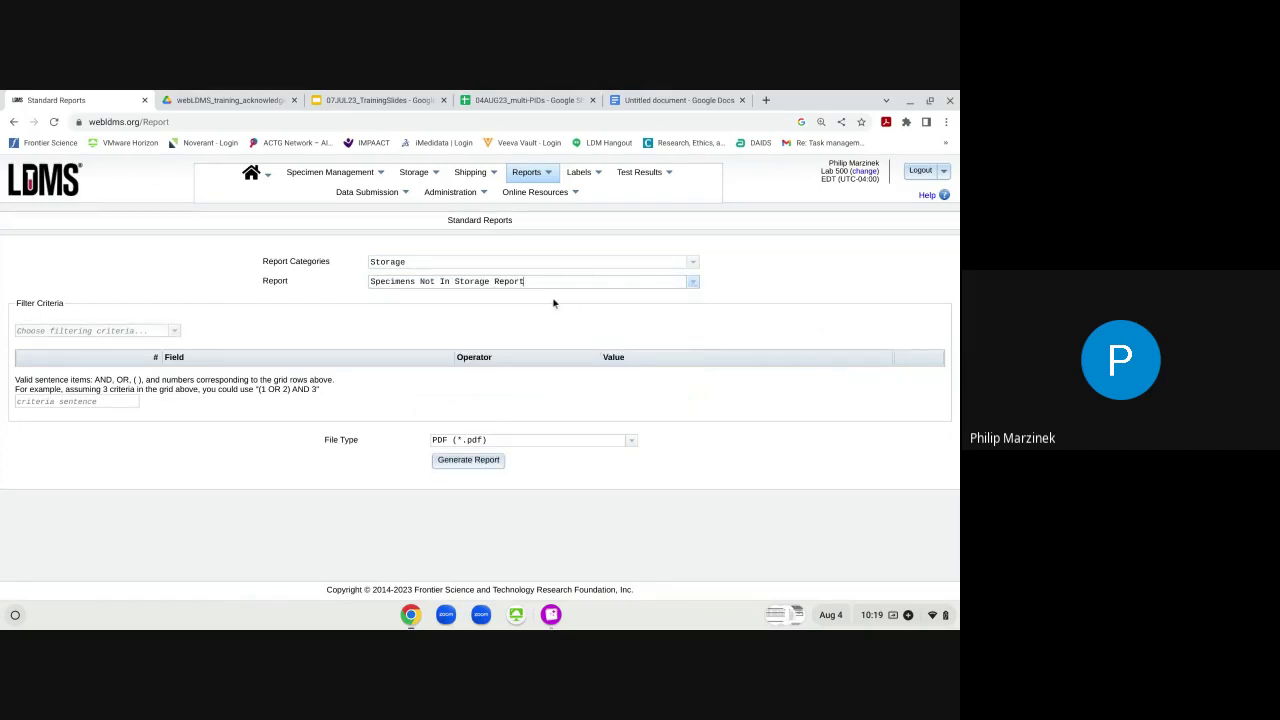
Filter on Specimen Date = 04/Aug/2023 and generate the report, downloaded as RepUnstored.pdf
click(165, 331)
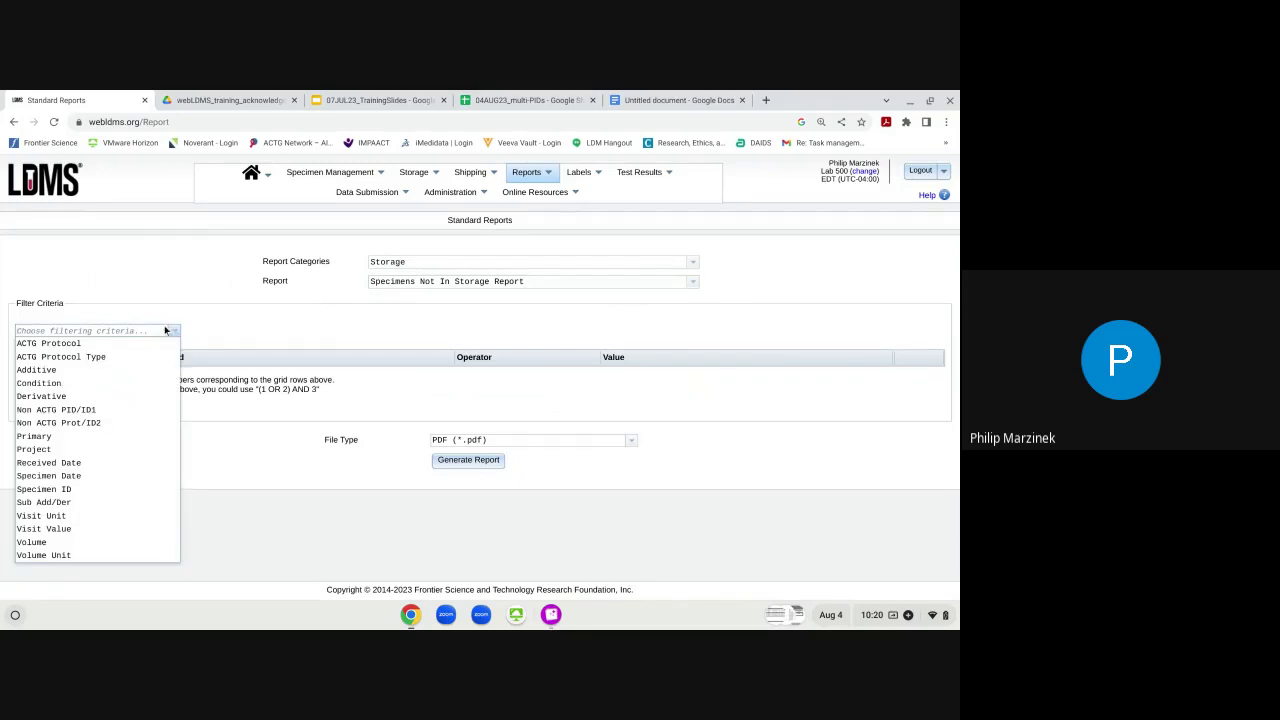
click(89, 477)
click(343, 331)
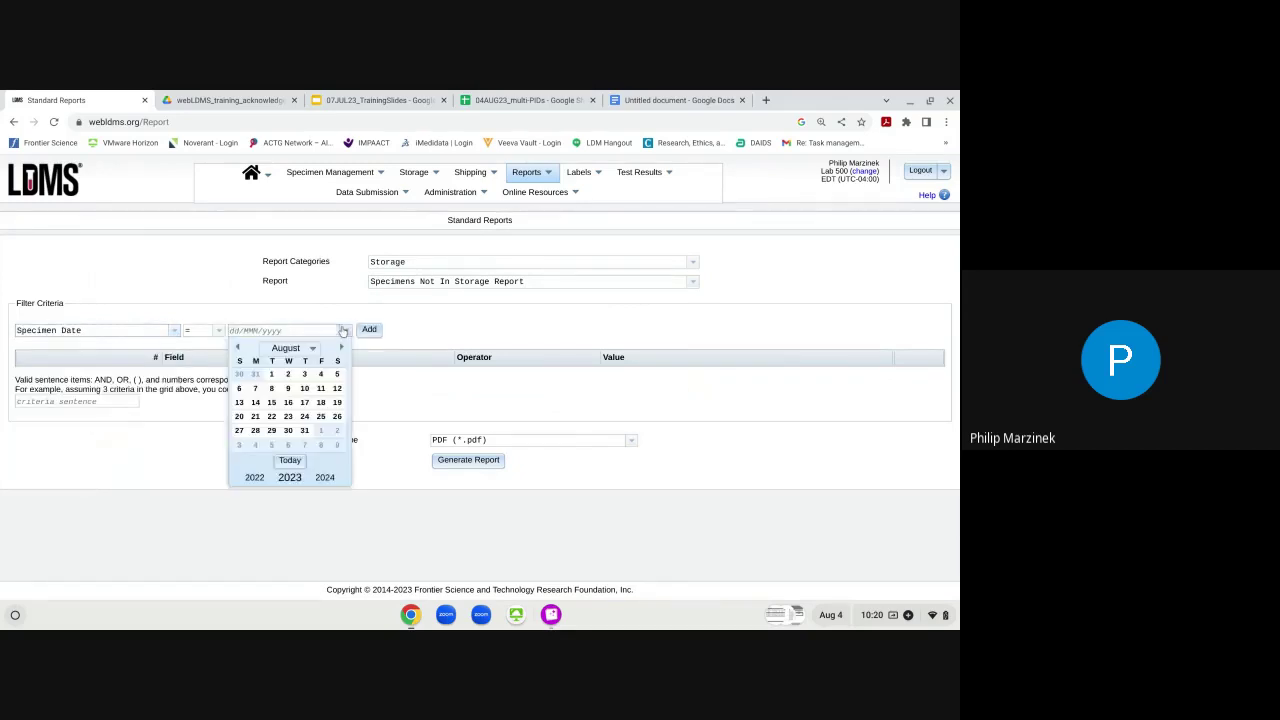
click(289, 460)
click(369, 329)
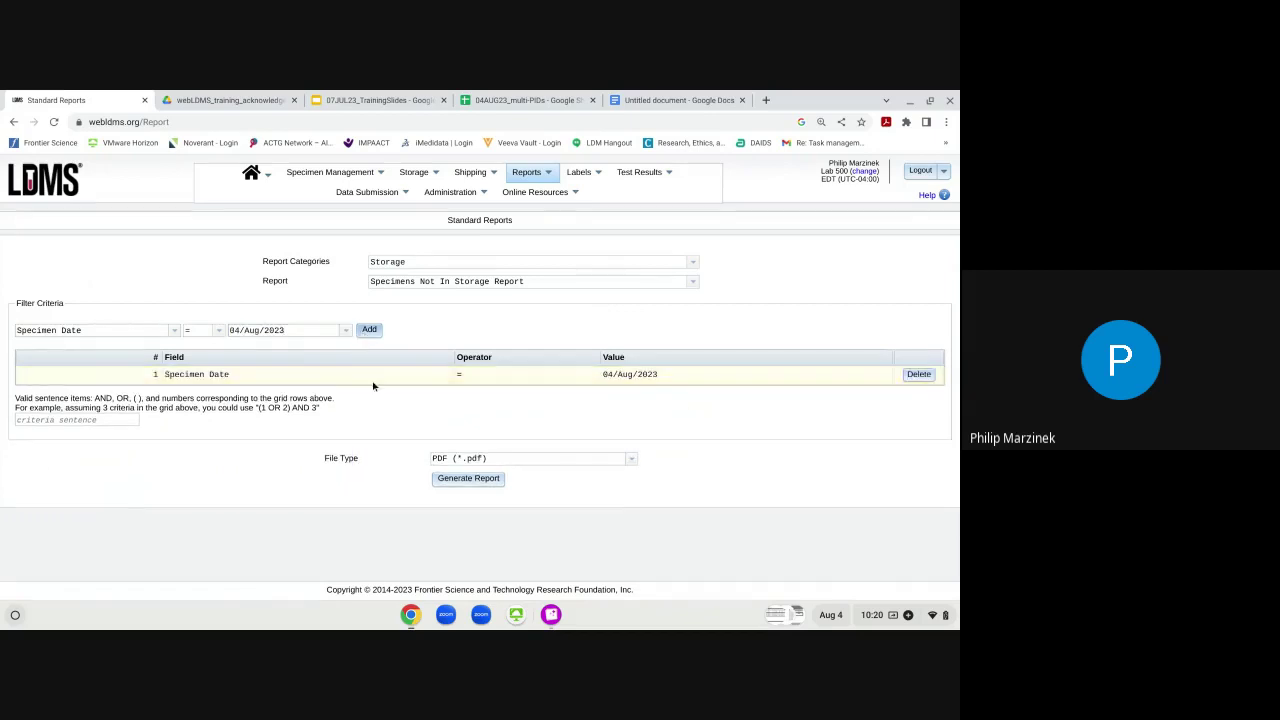
click(468, 484)
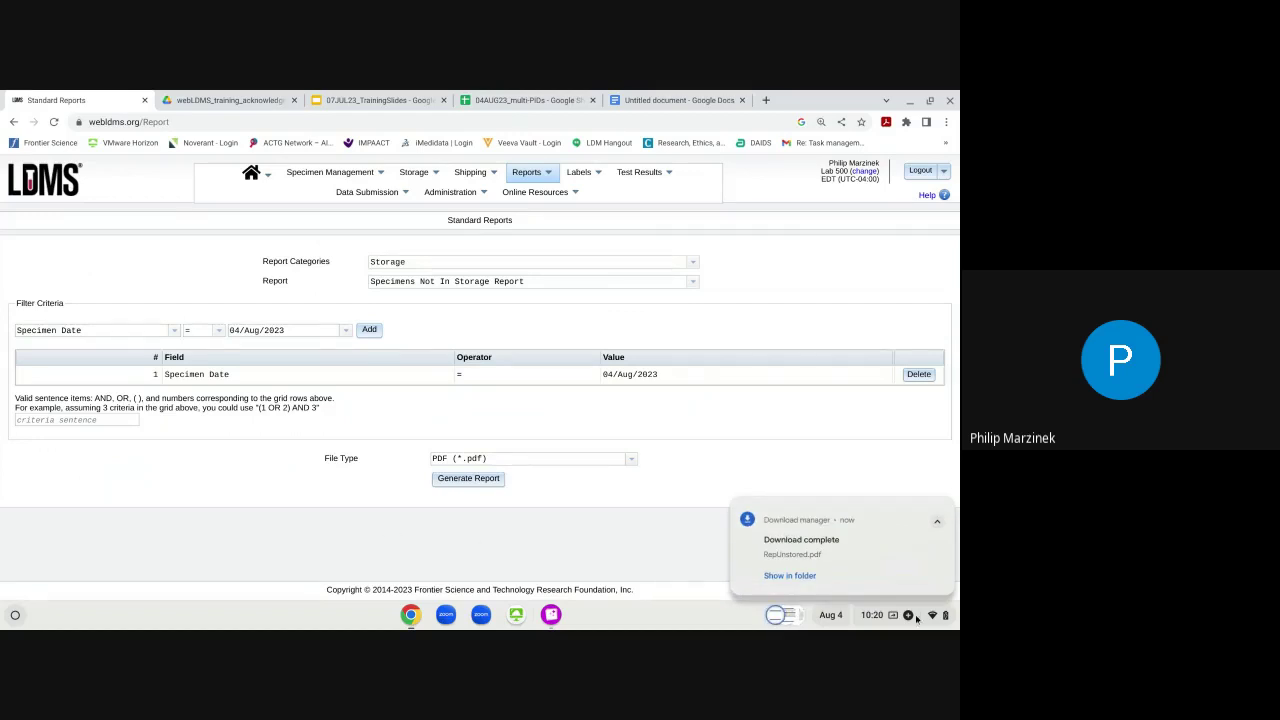
click(778, 616)
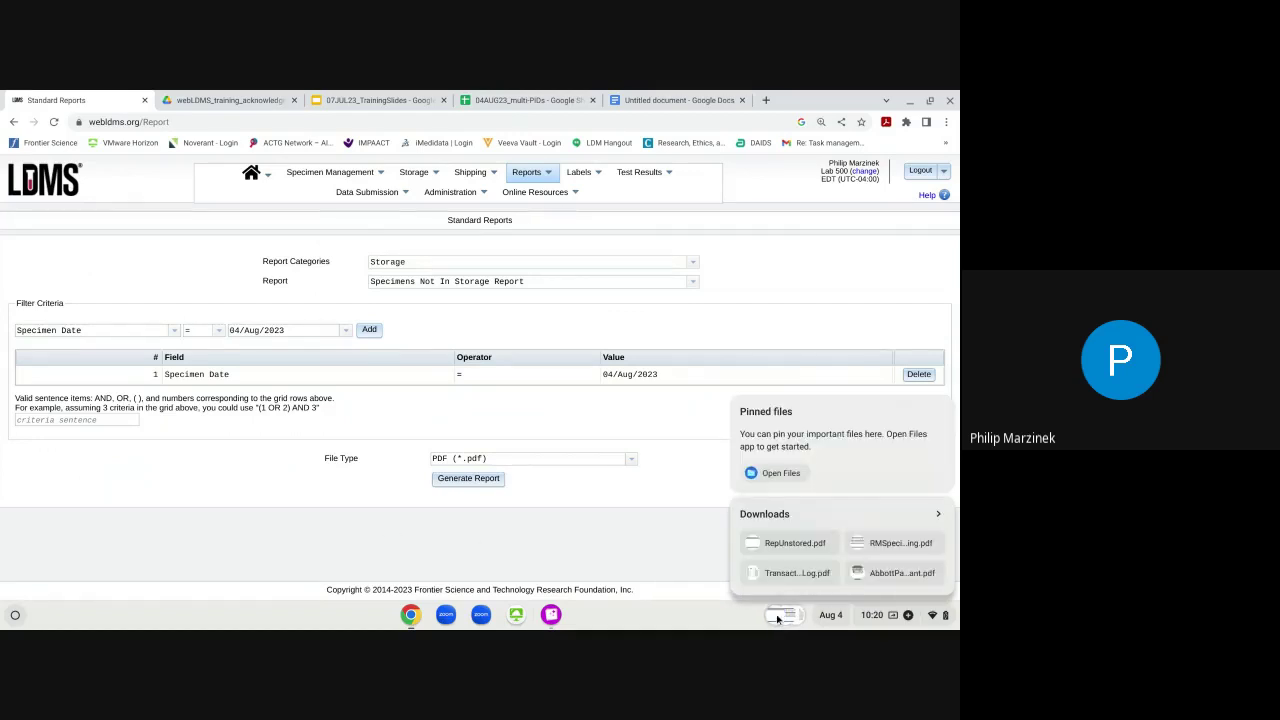
Open RepUnstored.pdf, a one-page Specimens Not in Storage Report listing no specimens
double_click(777, 545)
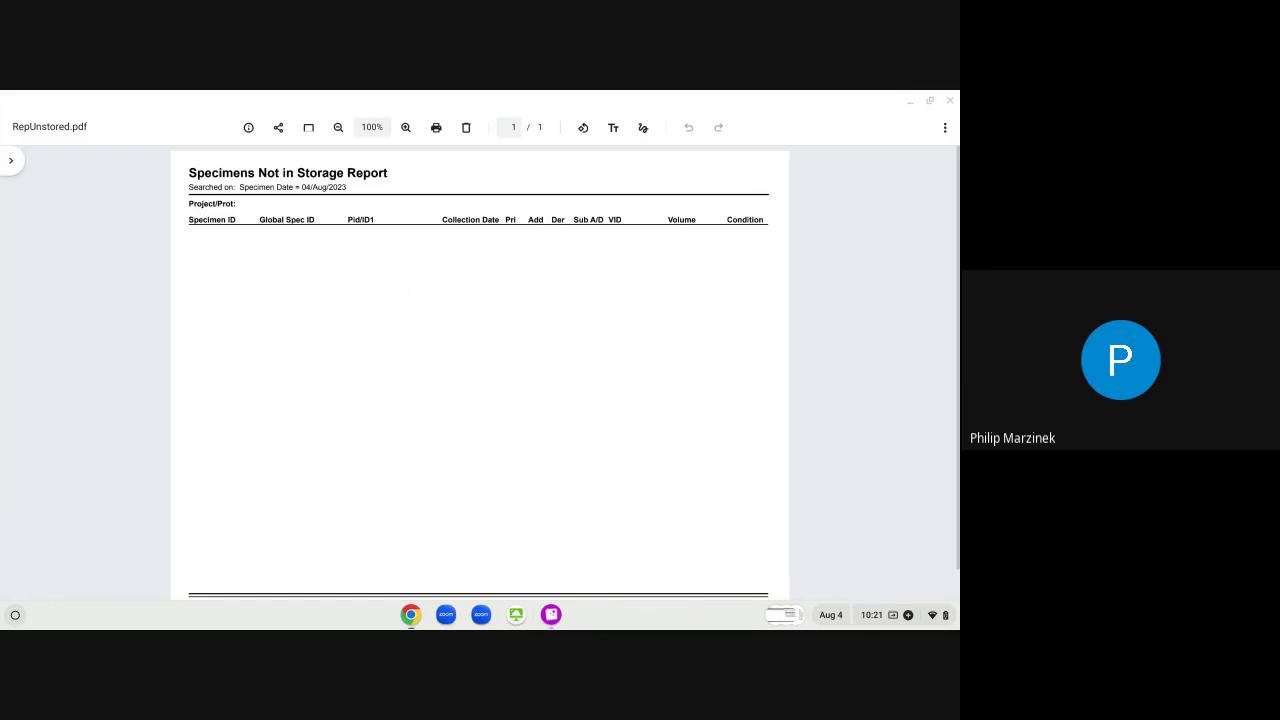
Close the report PDF and return to the LDMS Home > Welcome page
click(950, 100)
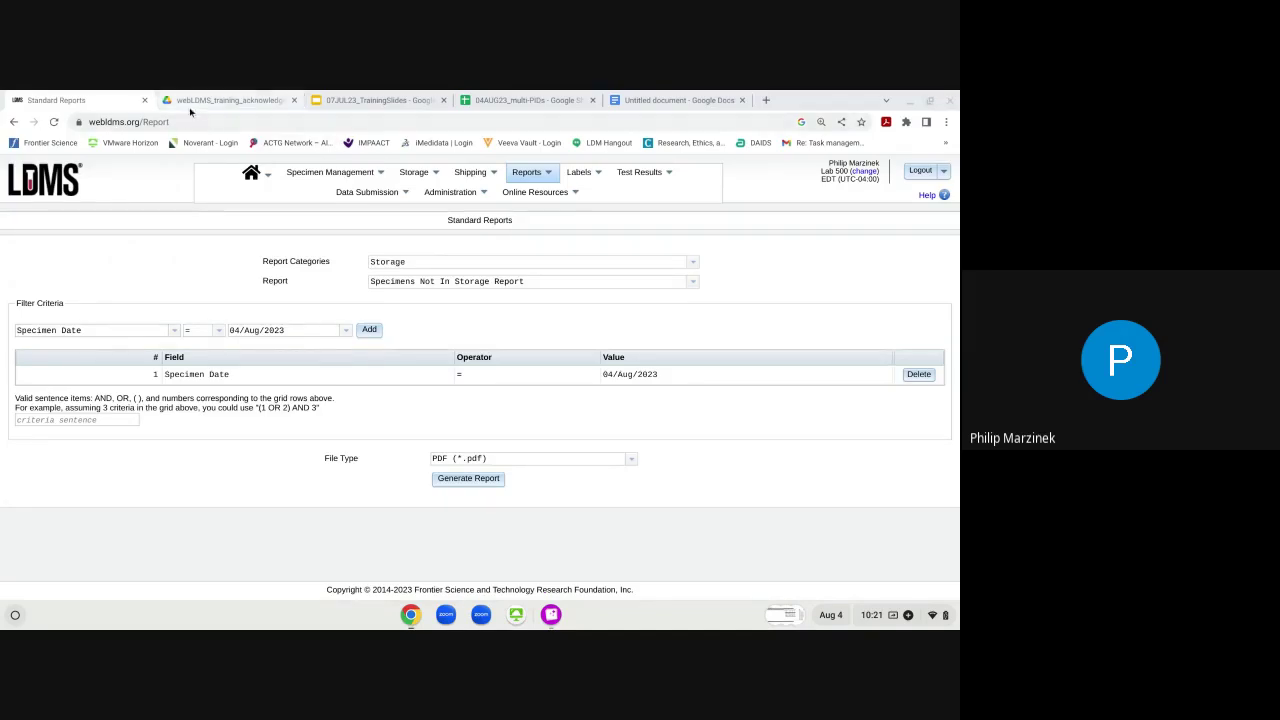
click(257, 191)
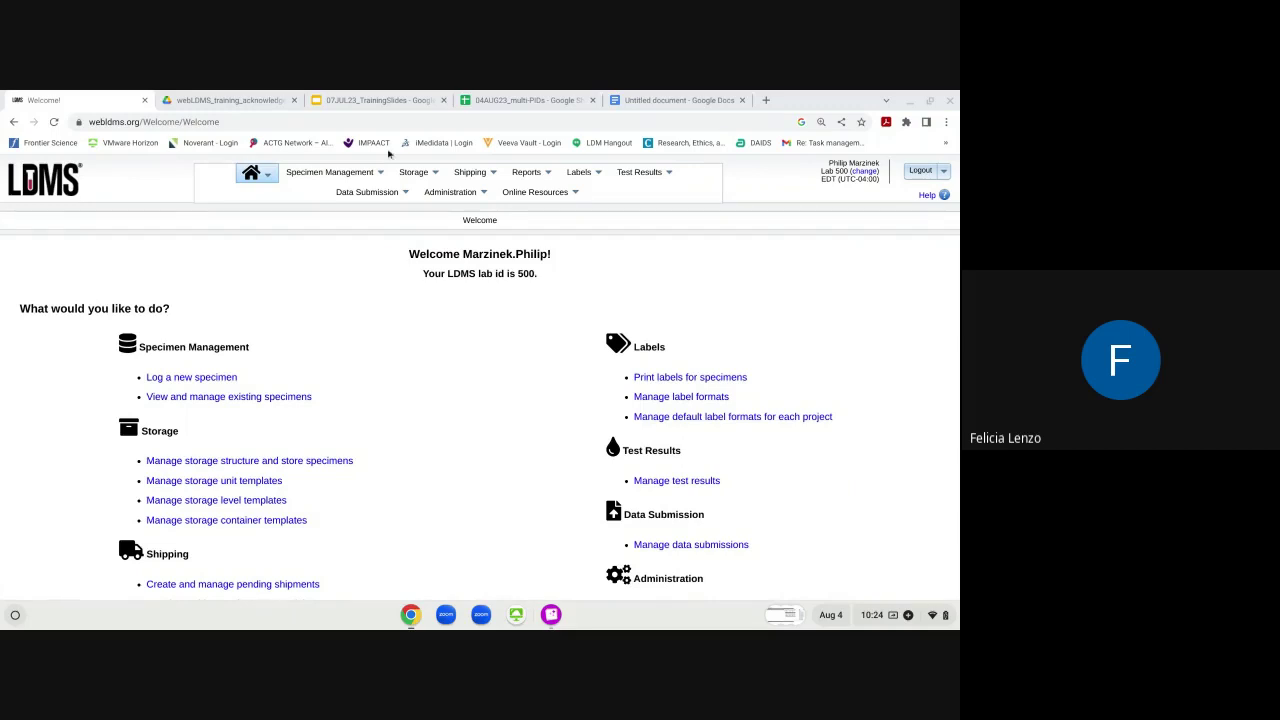
Go to Shipping > Receive Shipments and browse for a shipment file, closing the picker without choosing one
mouse_move(470, 175)
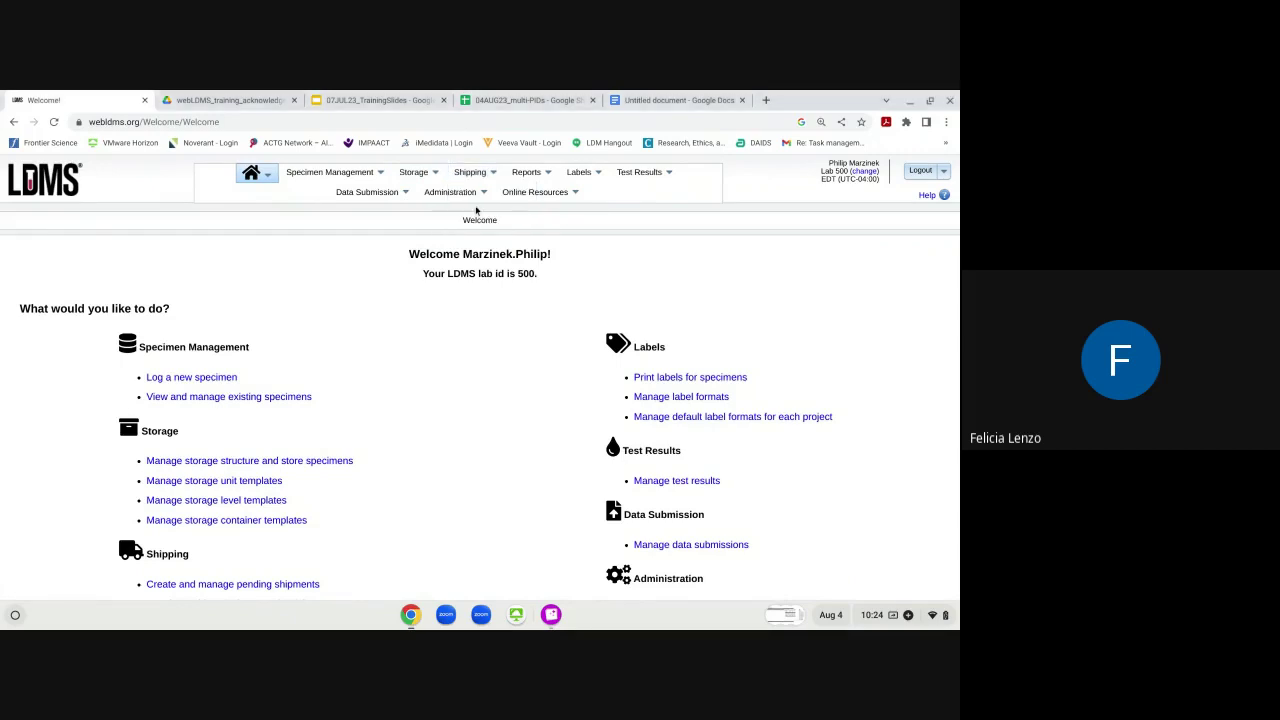
click(477, 206)
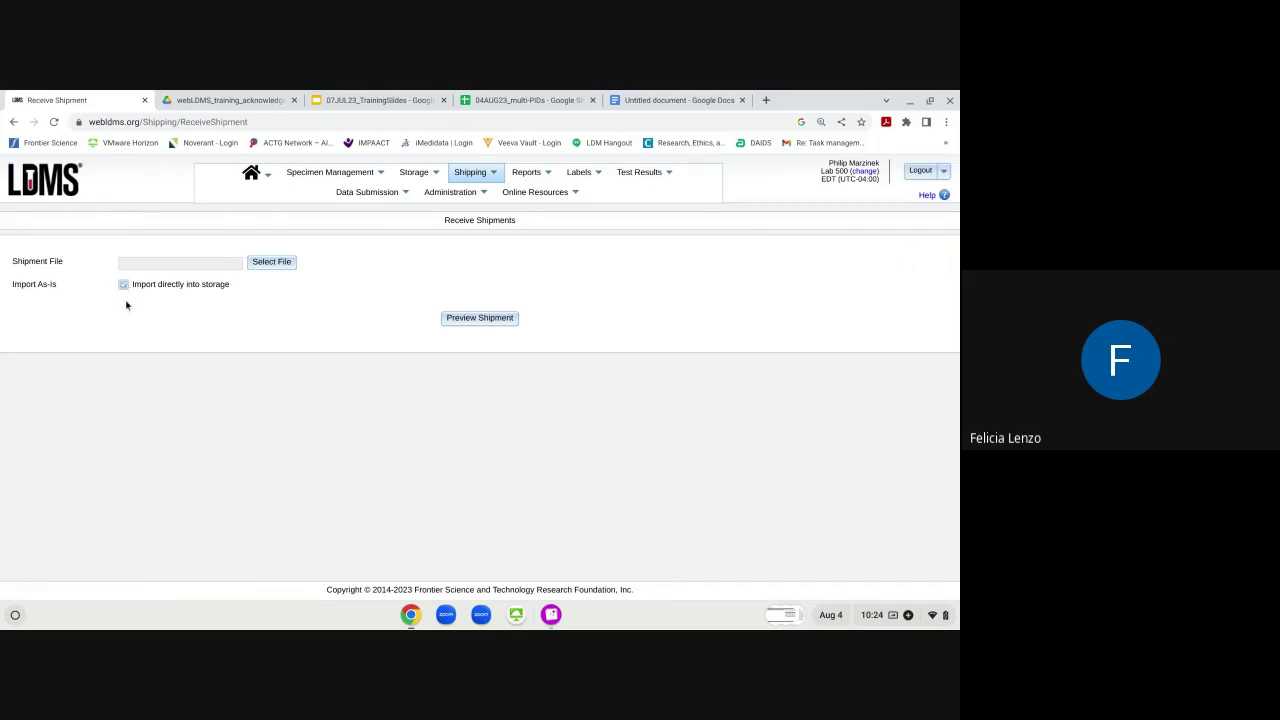
click(260, 265)
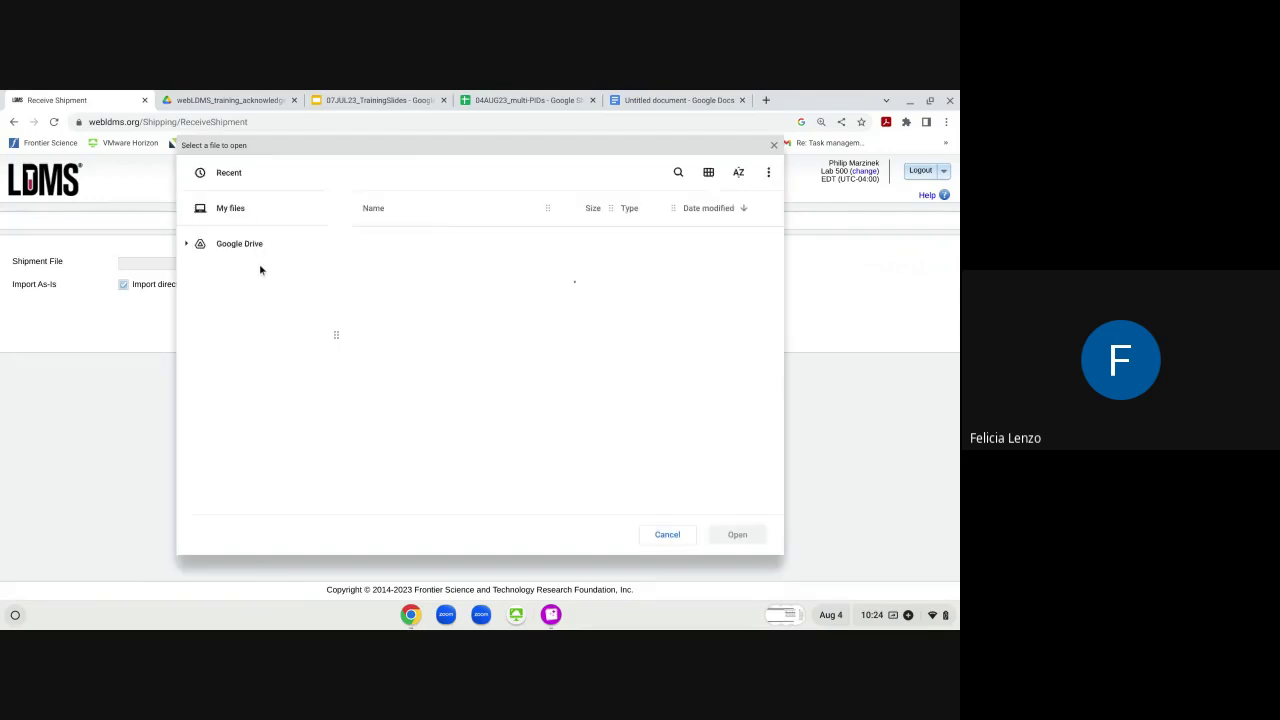
click(420, 396)
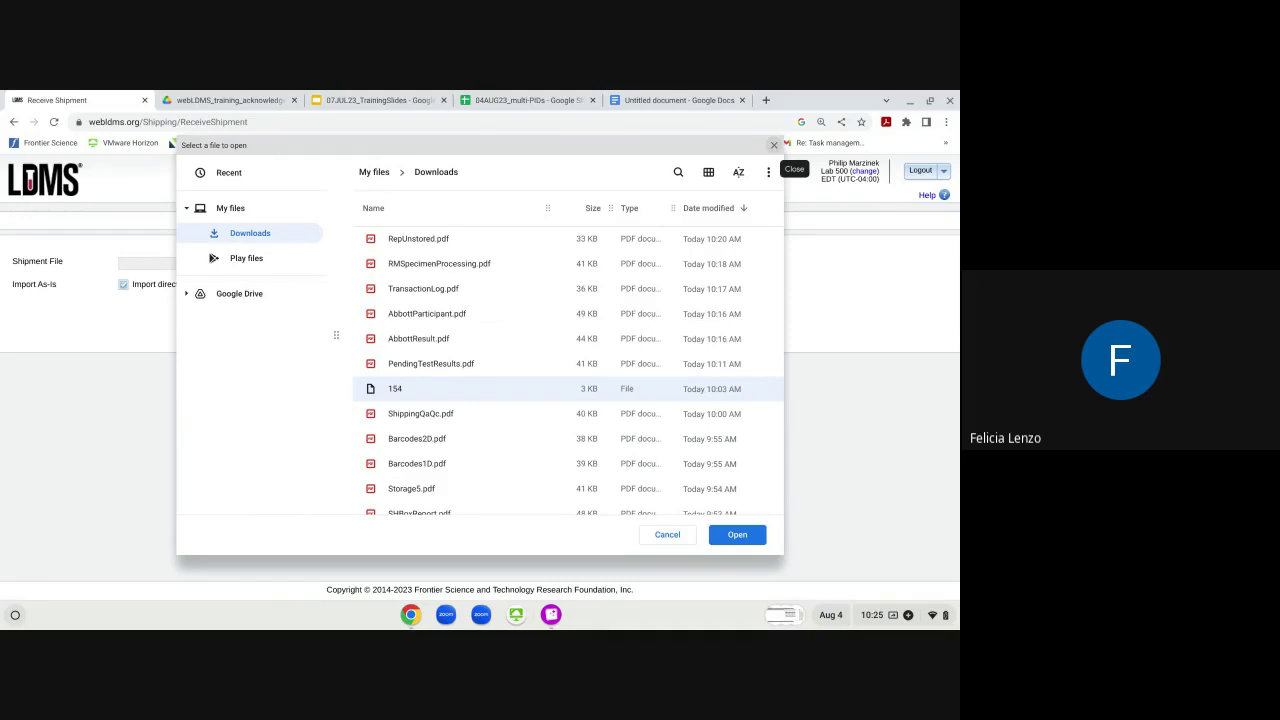
click(773, 145)
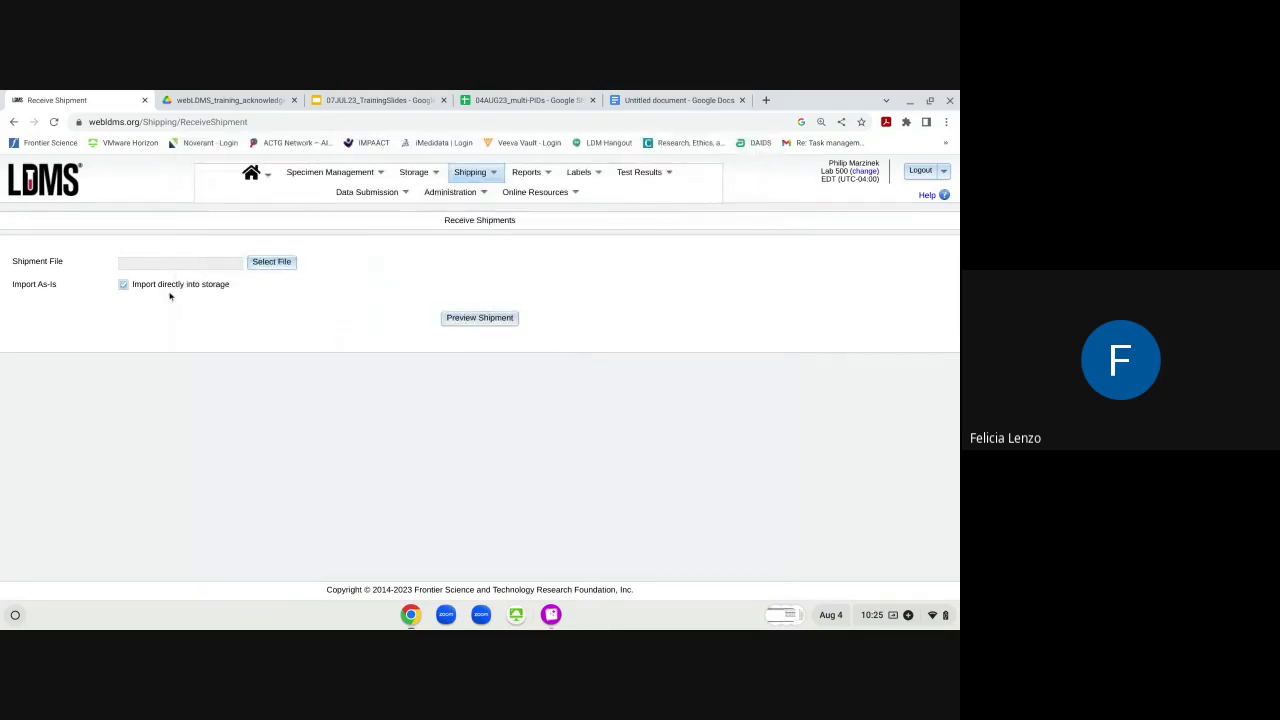